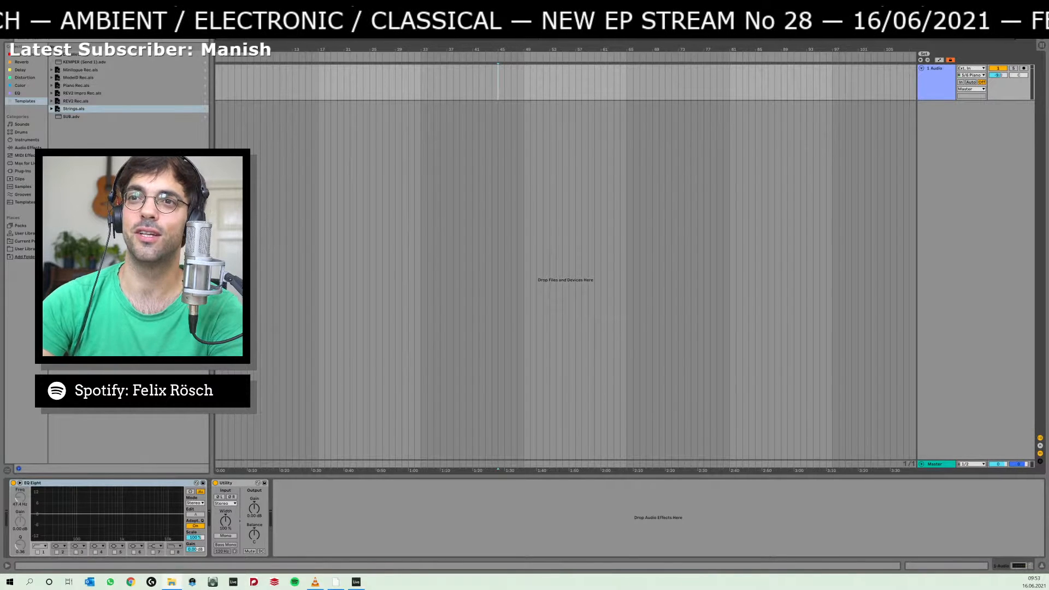
Bring the file explorer window on screen, look through the track files in the 16 Ada folder and move the window away again.
{"action": "left_click_drag", "start_coordinate": [1048, 123], "coordinate": [605, 101]}
{"action": "scroll", "coordinate": [557, 287], "scroll_direction": "down", "scroll_amount": 3}
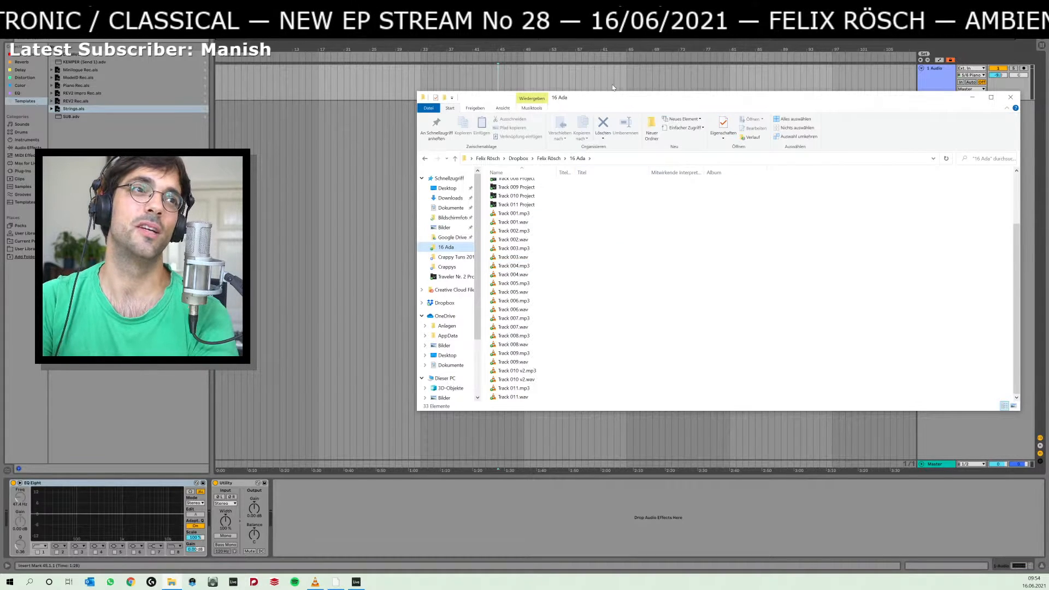
{"action": "mouse_move", "coordinate": [619, 99]}
{"action": "left_mouse_down"}
{"action": "mouse_move", "coordinate": [633, 102]}
{"action": "mouse_move", "coordinate": [614, 118]}
{"action": "left_mouse_up"}
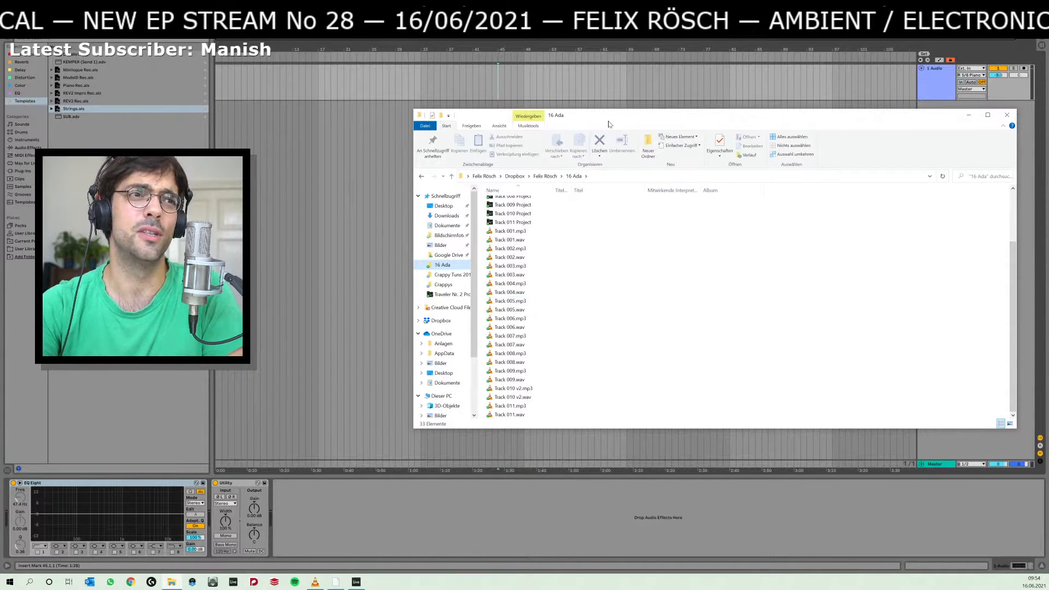
{"action": "left_click_drag", "start_coordinate": [712, 118], "coordinate": [1048, 118]}
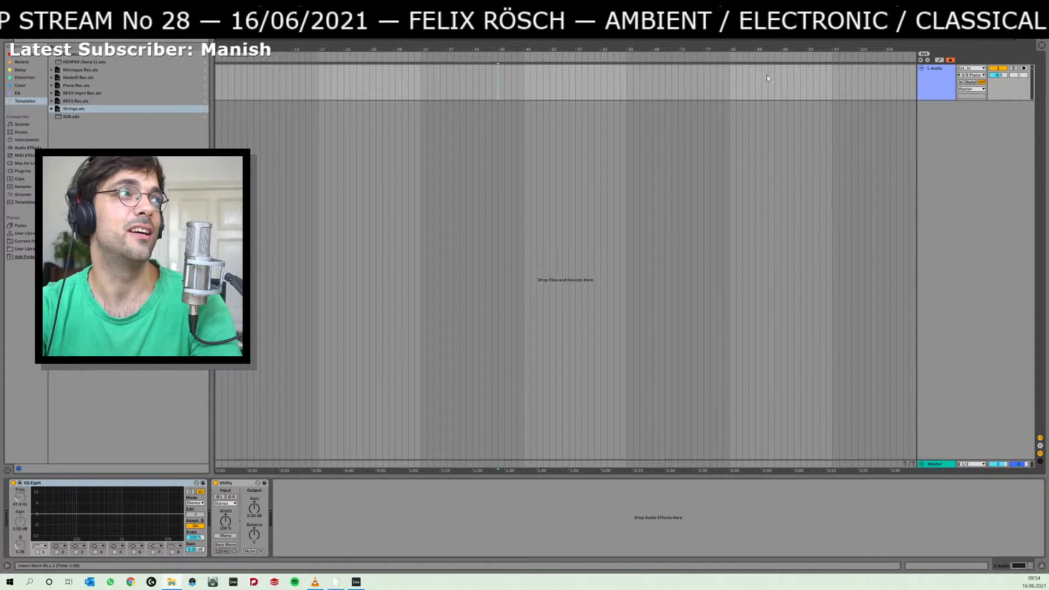
Look through the list of recently opened Live sets without opening any of them.
{"action": "left_click", "coordinate": [7, 14]}
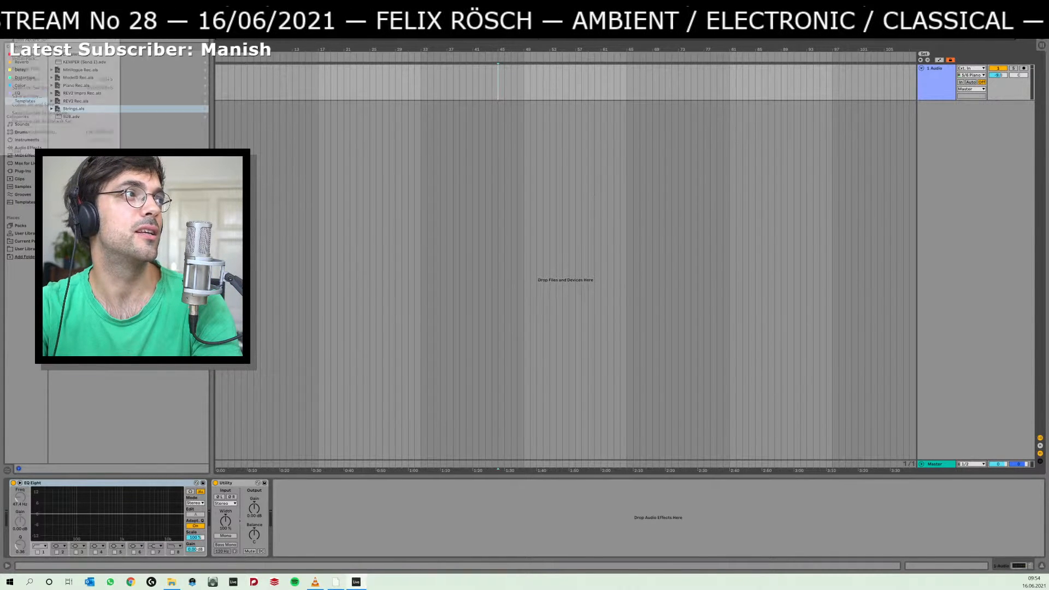
{"action": "mouse_move", "coordinate": [30, 42]}
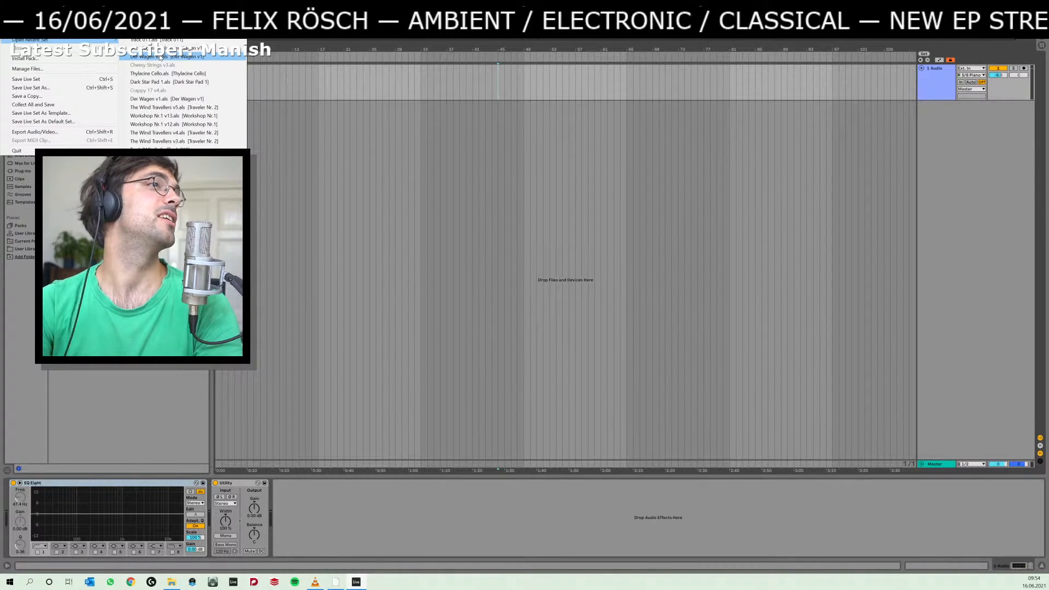
{"action": "left_click", "coordinate": [321, 89]}
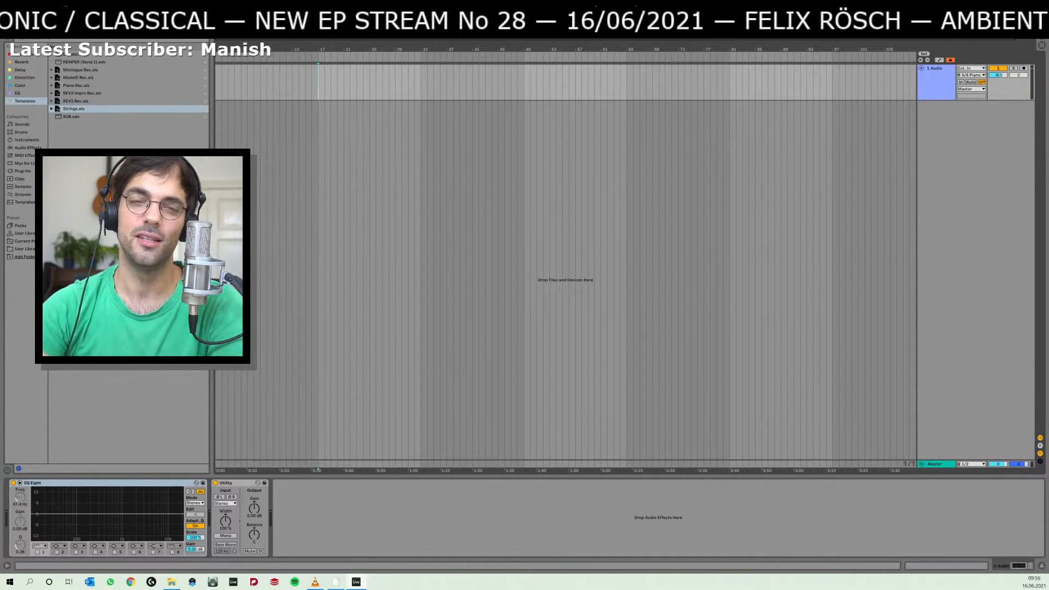
{"action": "left_click", "coordinate": [7, 13]}
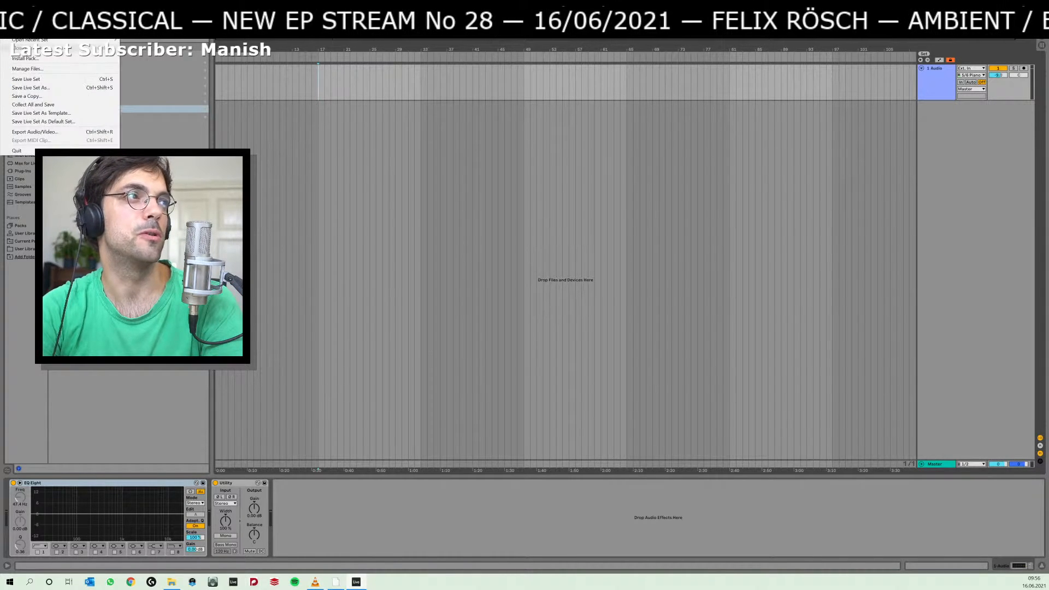
{"action": "mouse_move", "coordinate": [29, 40]}
{"action": "left_click", "coordinate": [338, 83]}
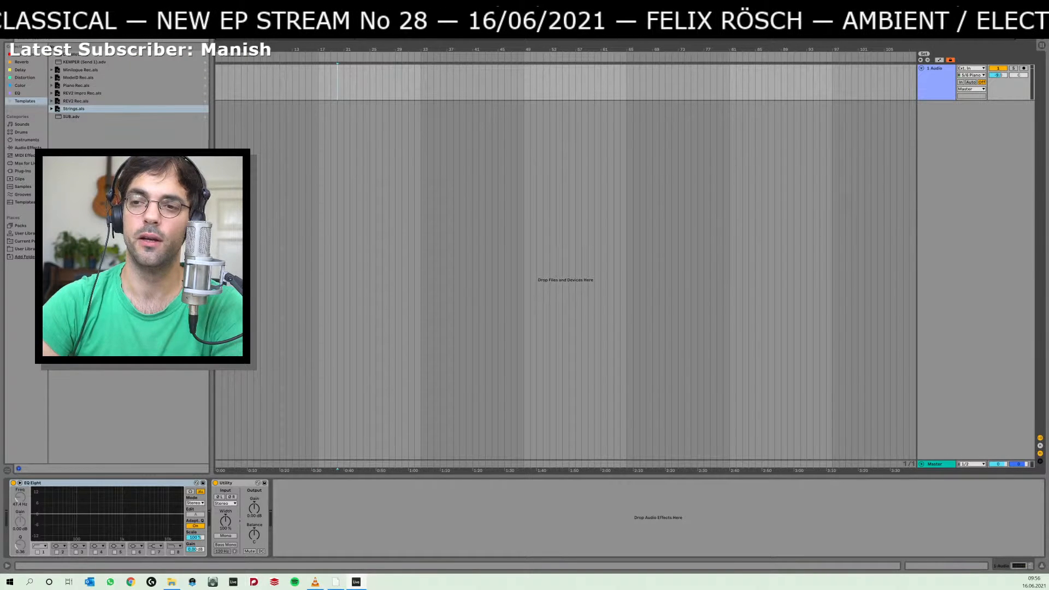
Switch to Chrome, open YouTube Studio from YouTube in a new tab and close that tab again.
{"action": "left_click", "coordinate": [130, 582]}
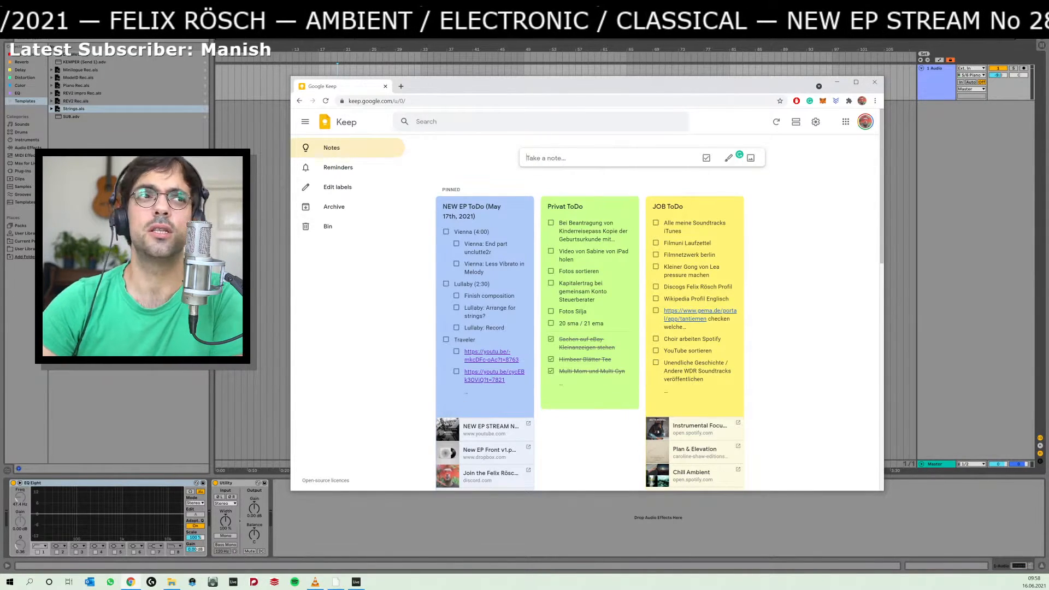
{"action": "left_click", "coordinate": [401, 85]}
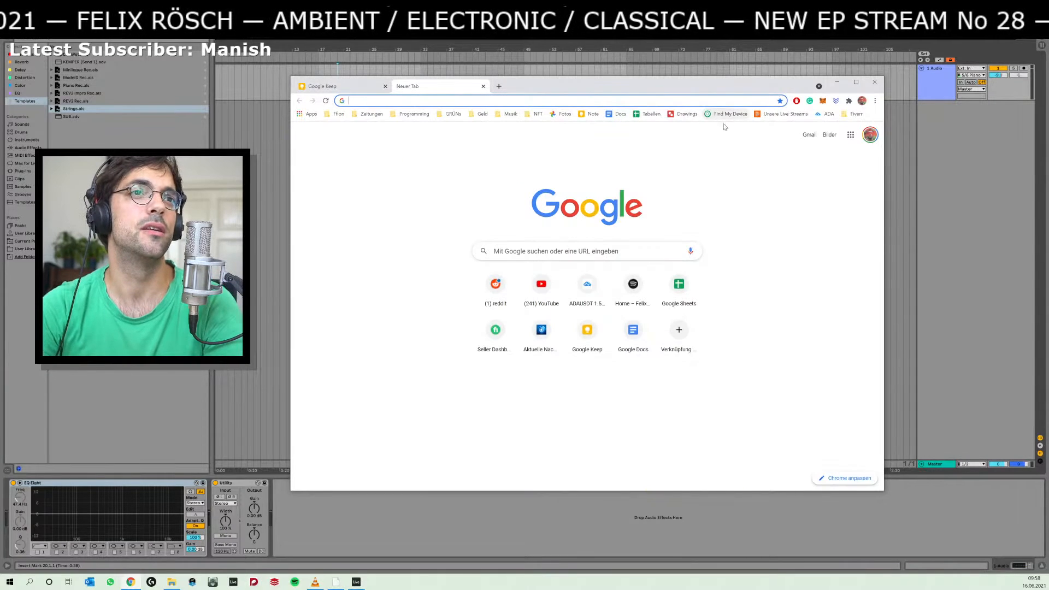
{"action": "type", "text": "youtube.com"}
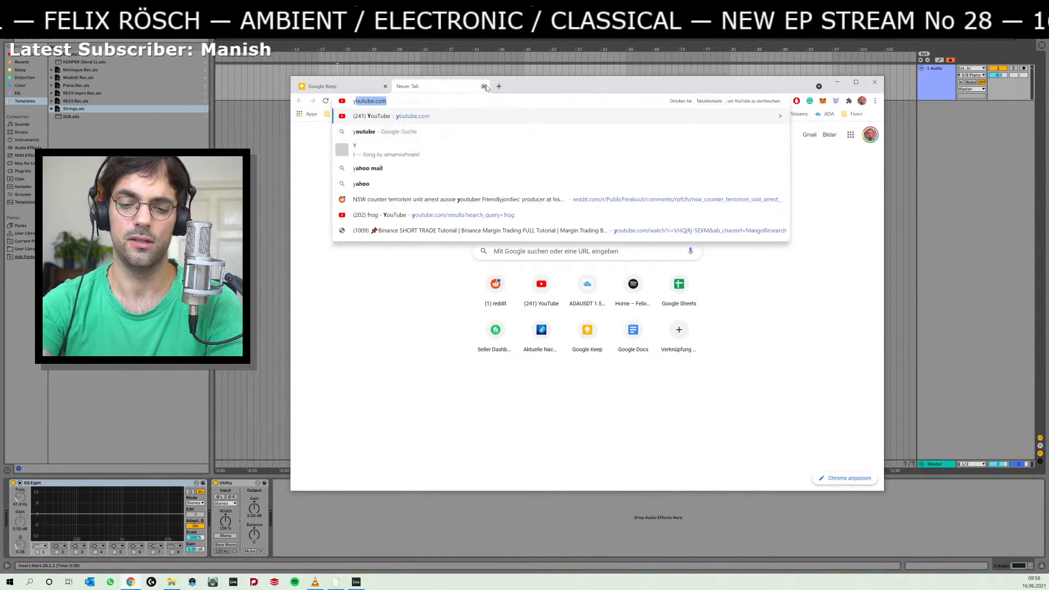
{"action": "key", "text": "Return"}
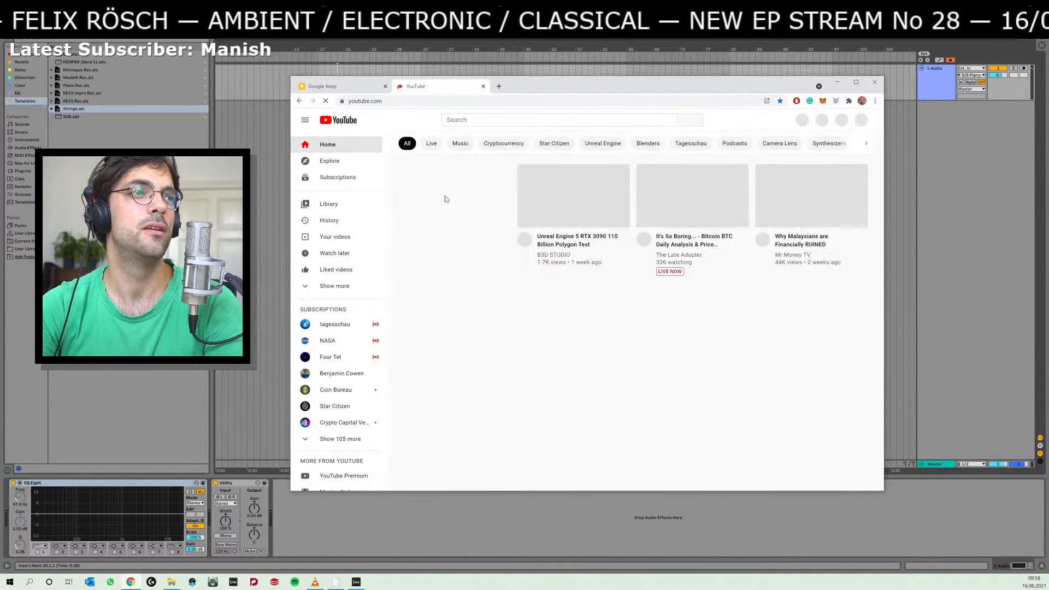
{"action": "left_click", "coordinate": [860, 123]}
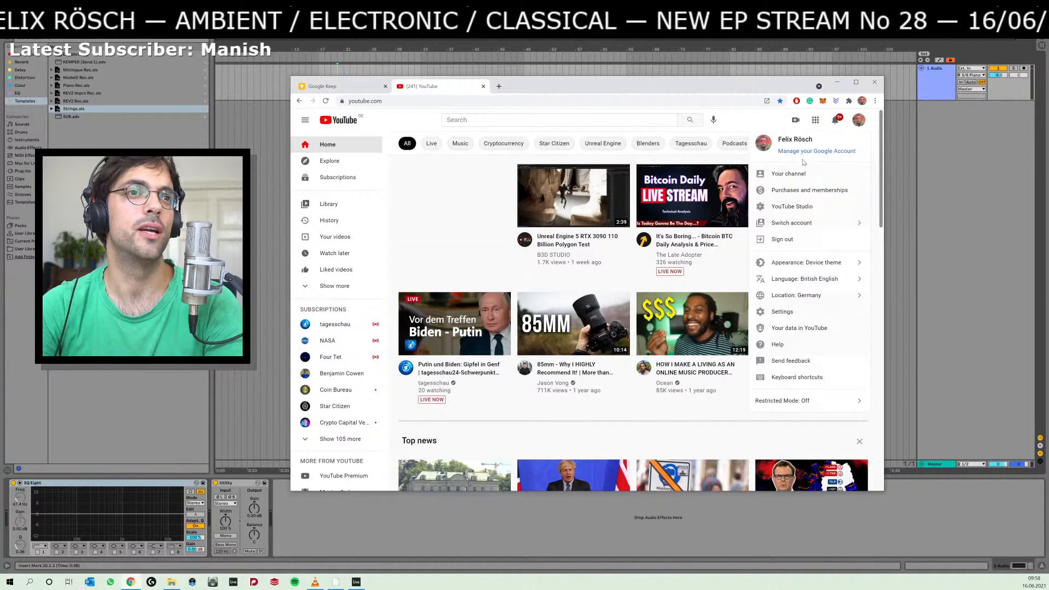
{"action": "left_click", "coordinate": [803, 208]}
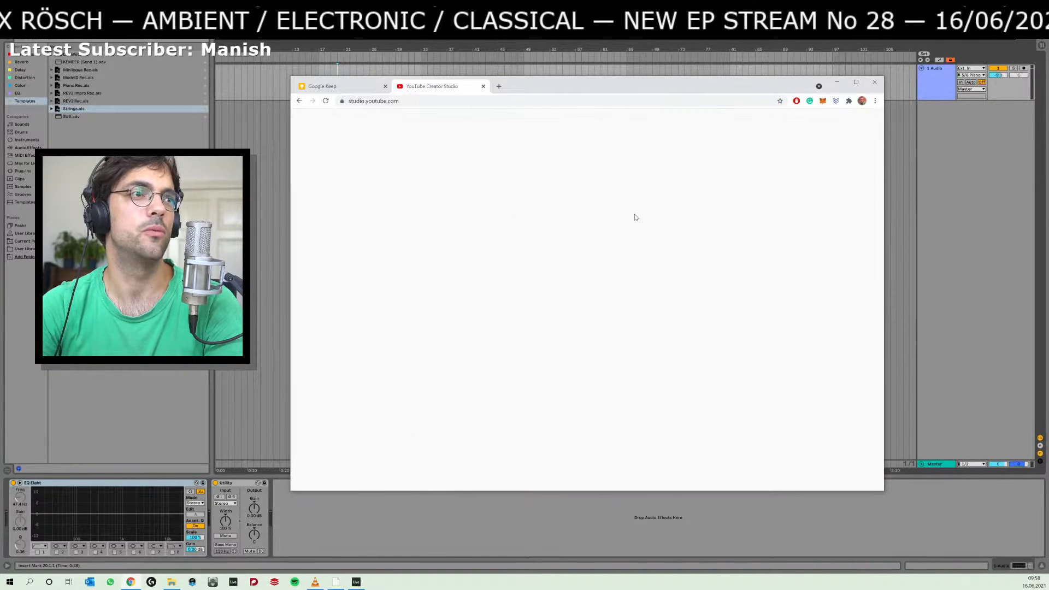
{"action": "key", "text": "ctrl+w"}
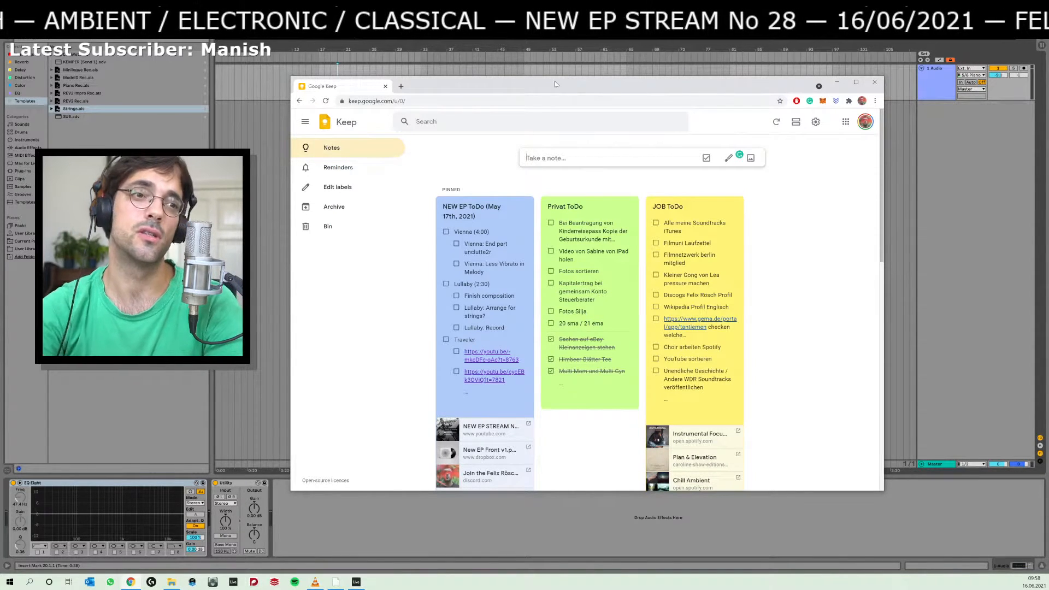
Switch to Spotify, view the artist page for the song 2017 in the Live Stream Community playlist and return to the playlist.
{"action": "left_click_drag", "start_coordinate": [555, 83], "coordinate": [570, 84]}
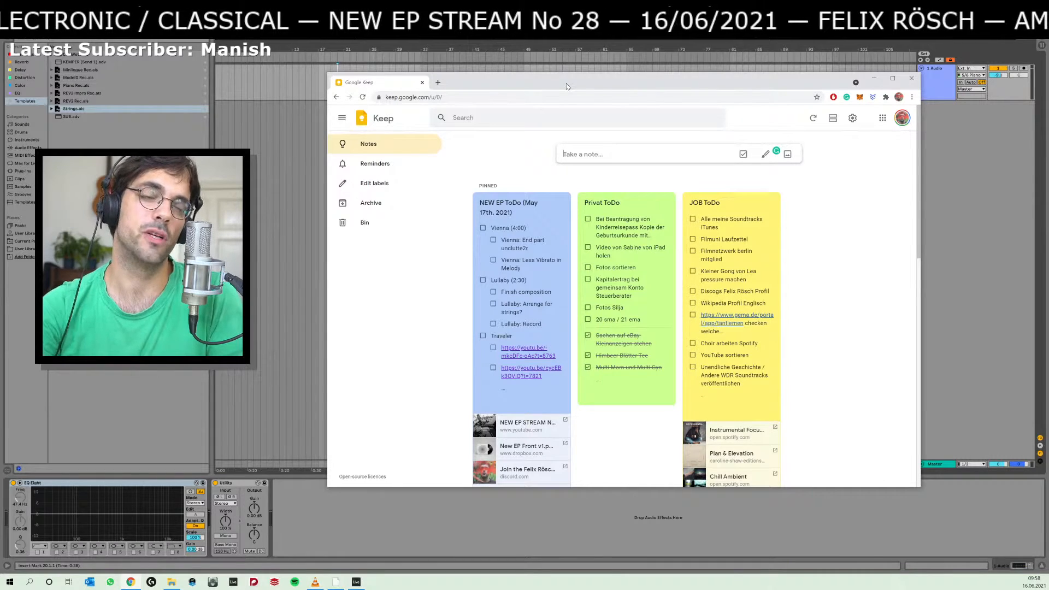
{"action": "left_click_drag", "start_coordinate": [567, 86], "coordinate": [572, 85]}
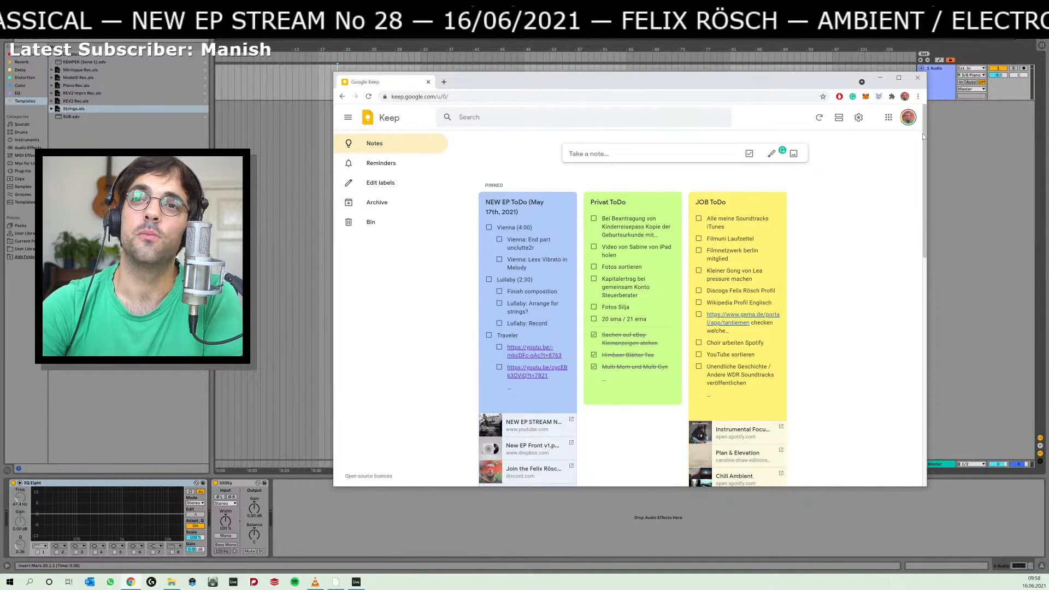
{"action": "left_click", "coordinate": [295, 582]}
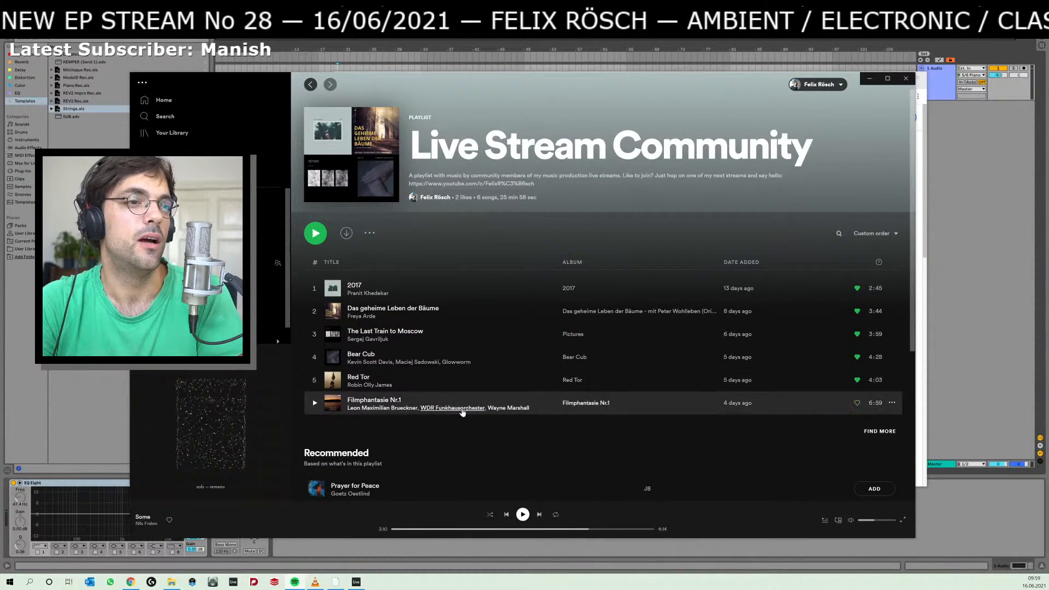
{"action": "left_click", "coordinate": [368, 296]}
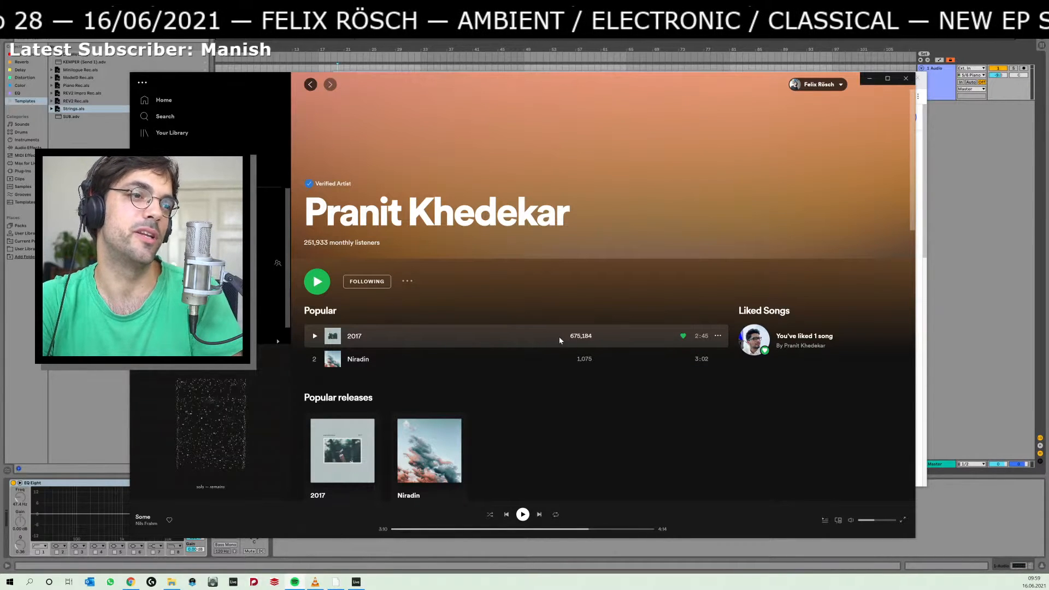
{"action": "left_click", "coordinate": [311, 86]}
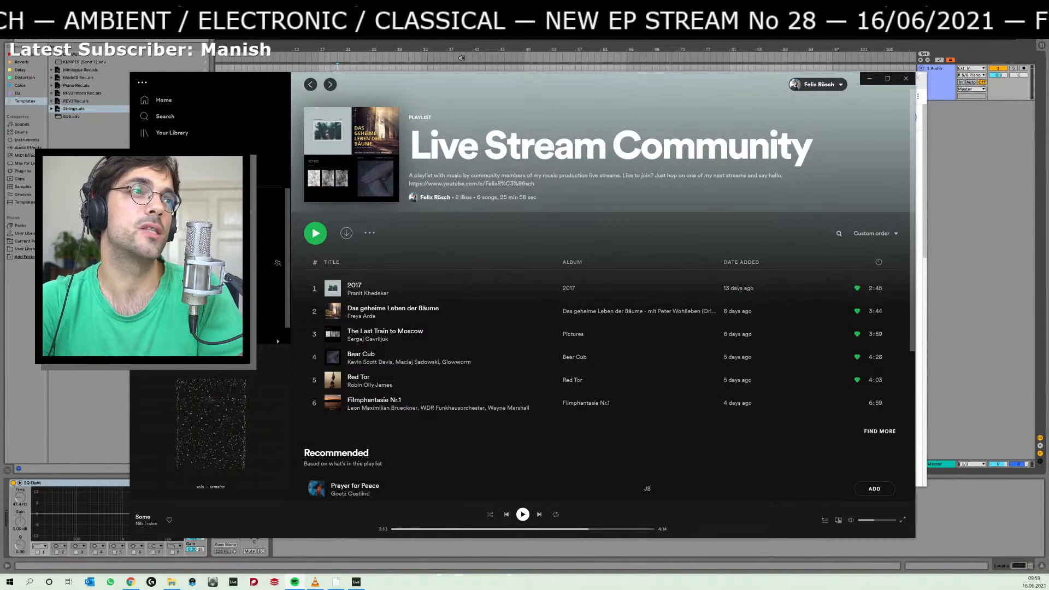
Reposition the Spotify window to show the whole playlist and finally move it off this screen to uncover Chrome.
{"action": "left_click_drag", "start_coordinate": [461, 86], "coordinate": [533, 80]}
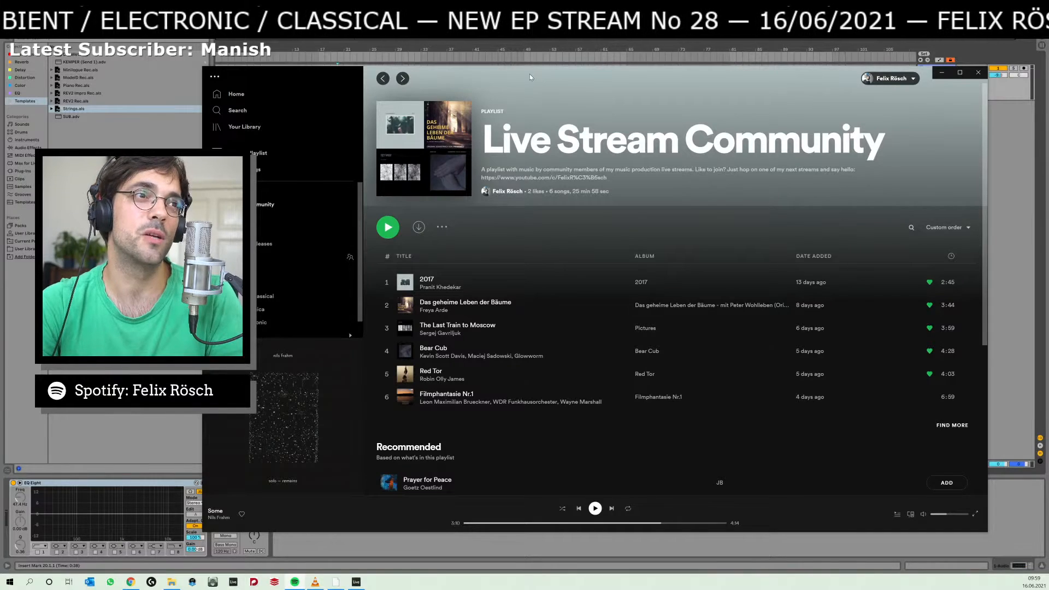
{"action": "left_click_drag", "start_coordinate": [529, 73], "coordinate": [568, 75]}
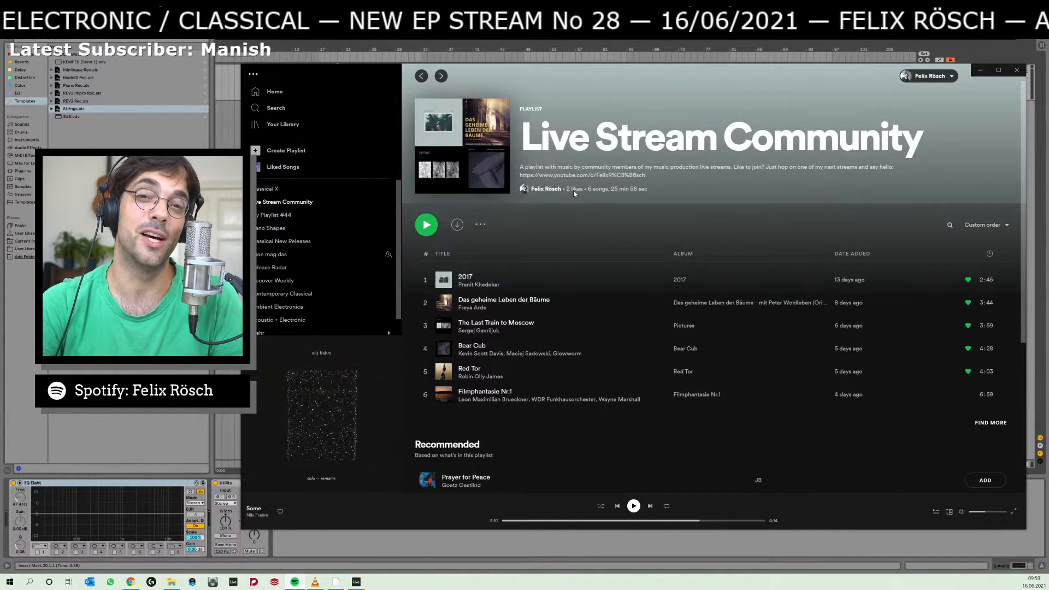
{"action": "left_click_drag", "start_coordinate": [582, 71], "coordinate": [1048, 54]}
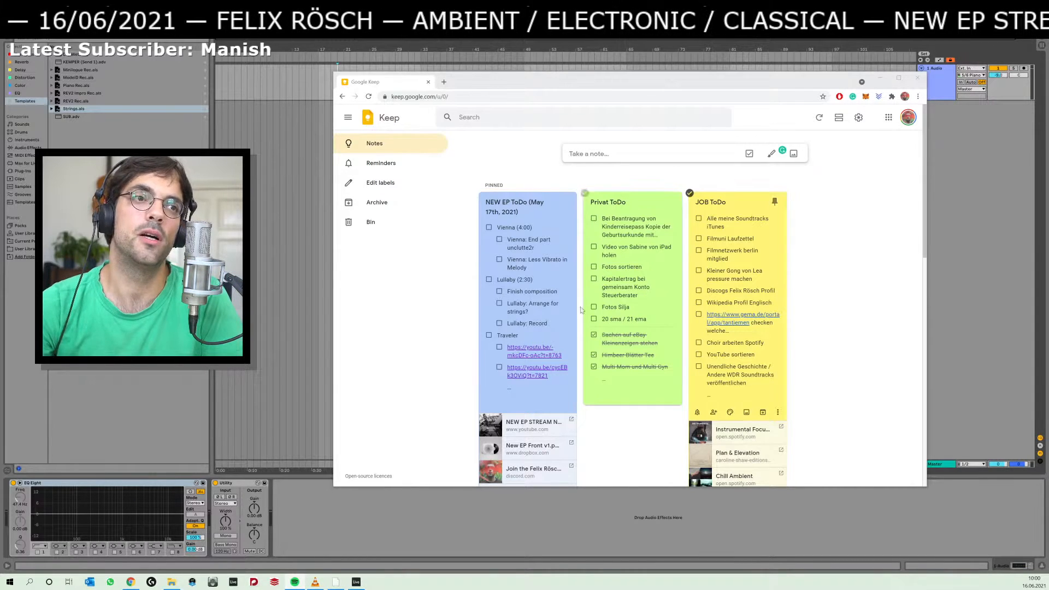
Search Google for "gema" in a new Chrome tab.
{"action": "left_click", "coordinate": [445, 82]}
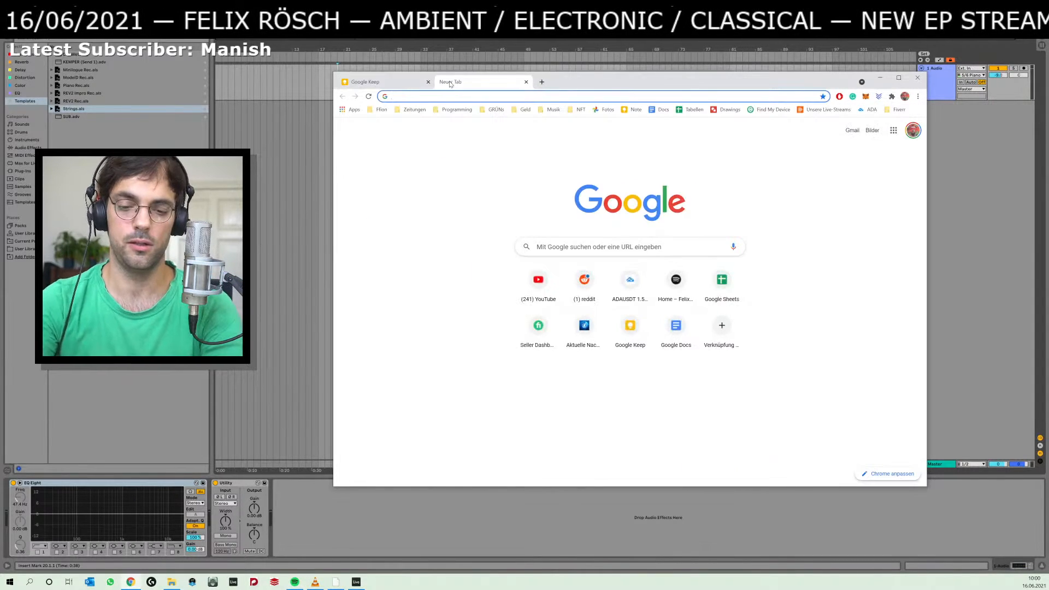
{"action": "type", "text": "gema"}
{"action": "key", "text": "Return"}
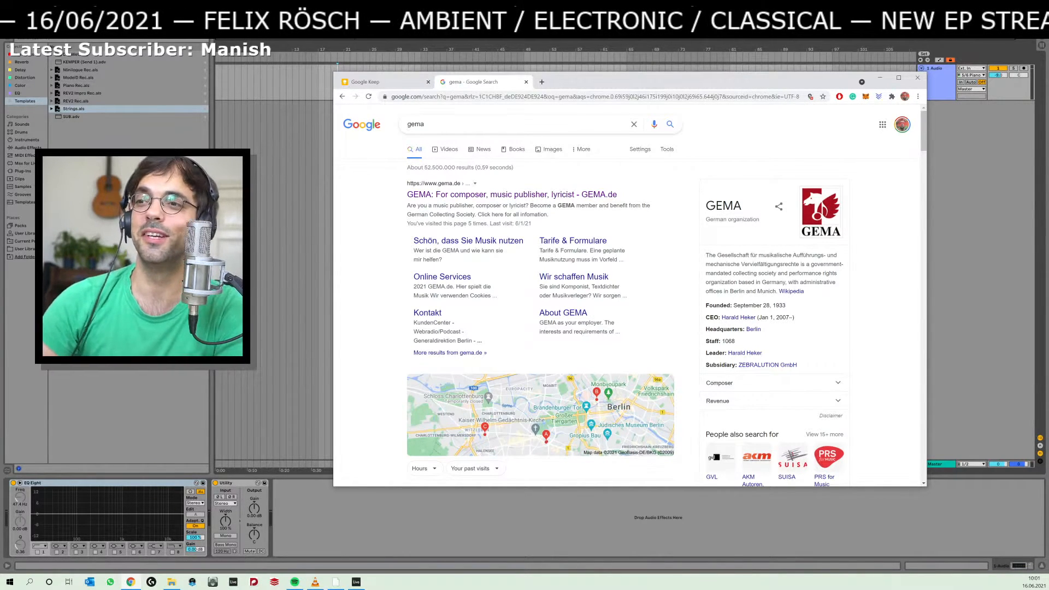
Bring the Spotify window back on screen, play Red Tor from the playlist and raise the playback volume to nearly full.
{"action": "left_click_drag", "start_coordinate": [1048, 56], "coordinate": [435, 75]}
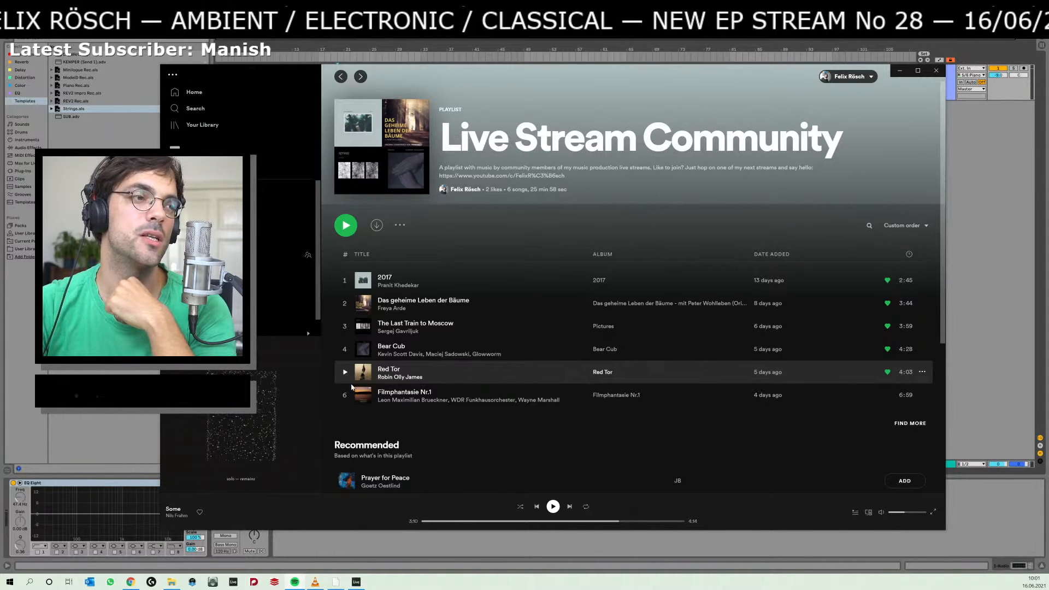
{"action": "left_click", "coordinate": [345, 374]}
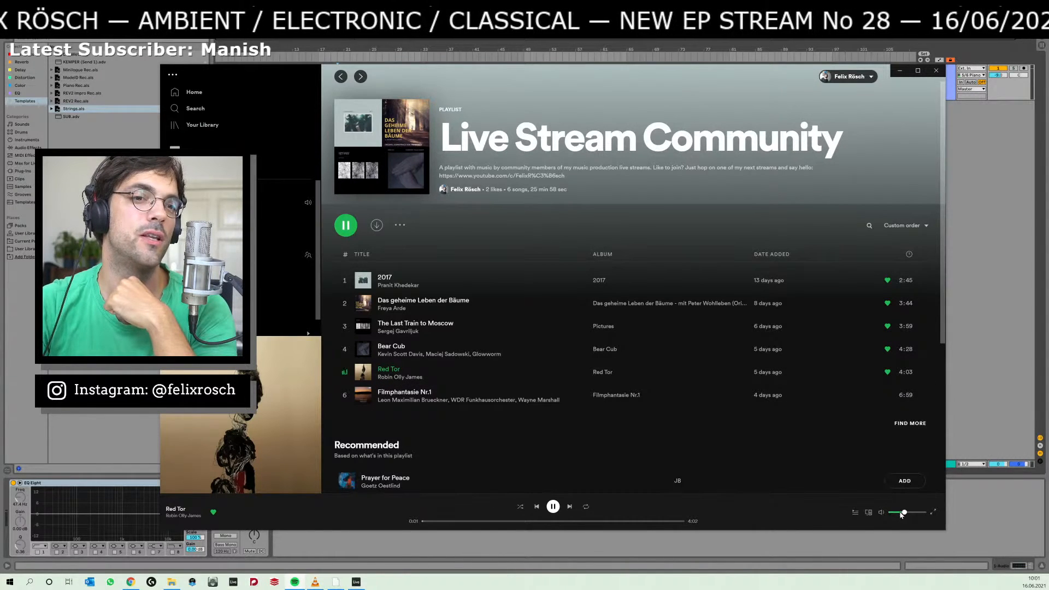
{"action": "left_click", "coordinate": [917, 514]}
{"action": "left_click_drag", "start_coordinate": [917, 514], "coordinate": [919, 514]}
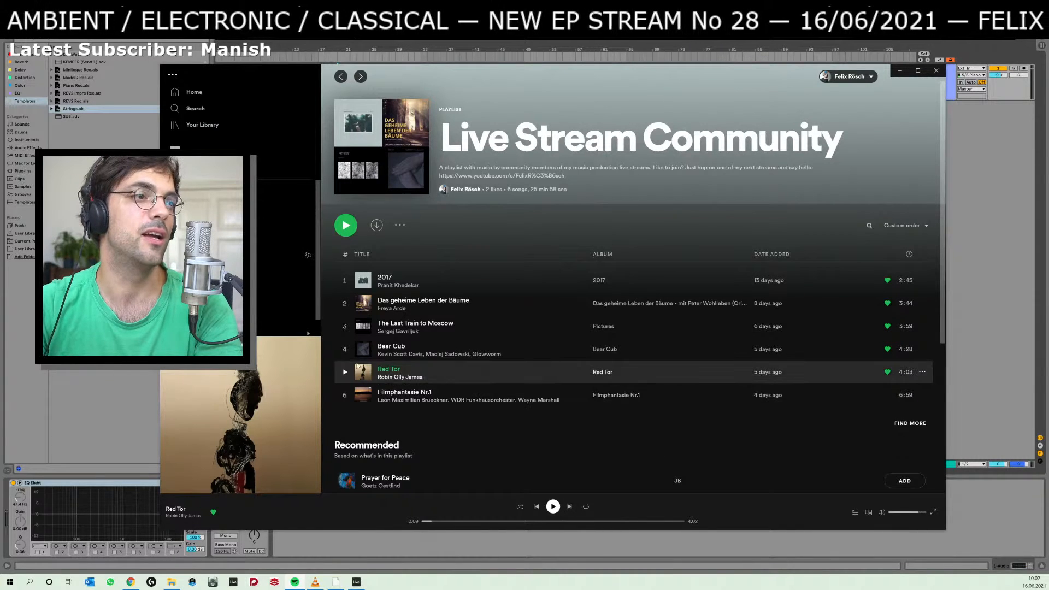
Play short samples of Das geheime Leben der Bäume and 2017 from the playlist, leaving playback paused.
{"action": "left_click", "coordinate": [346, 305]}
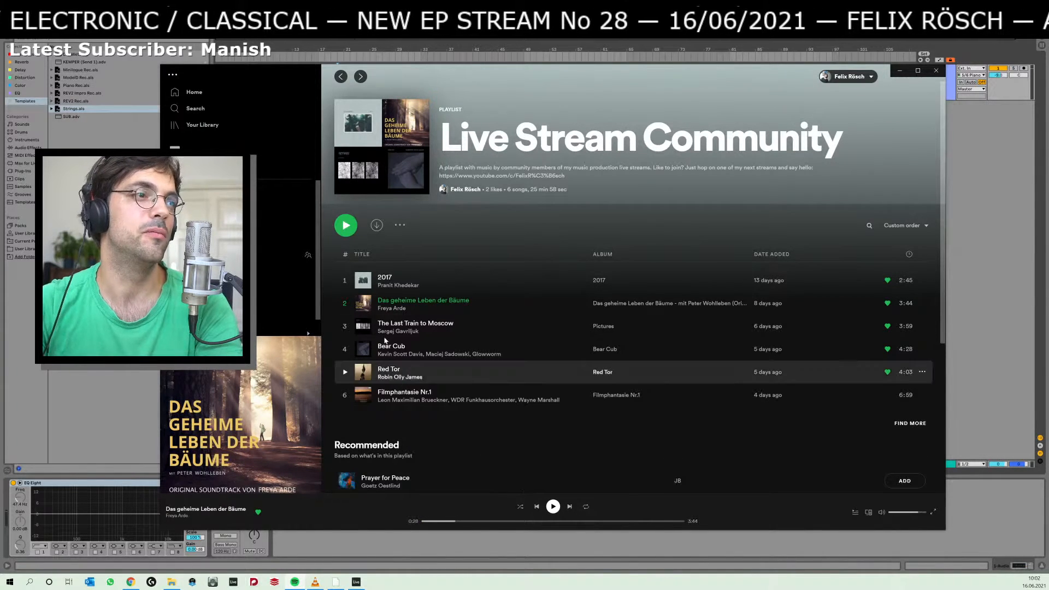
{"action": "left_click", "coordinate": [344, 280]}
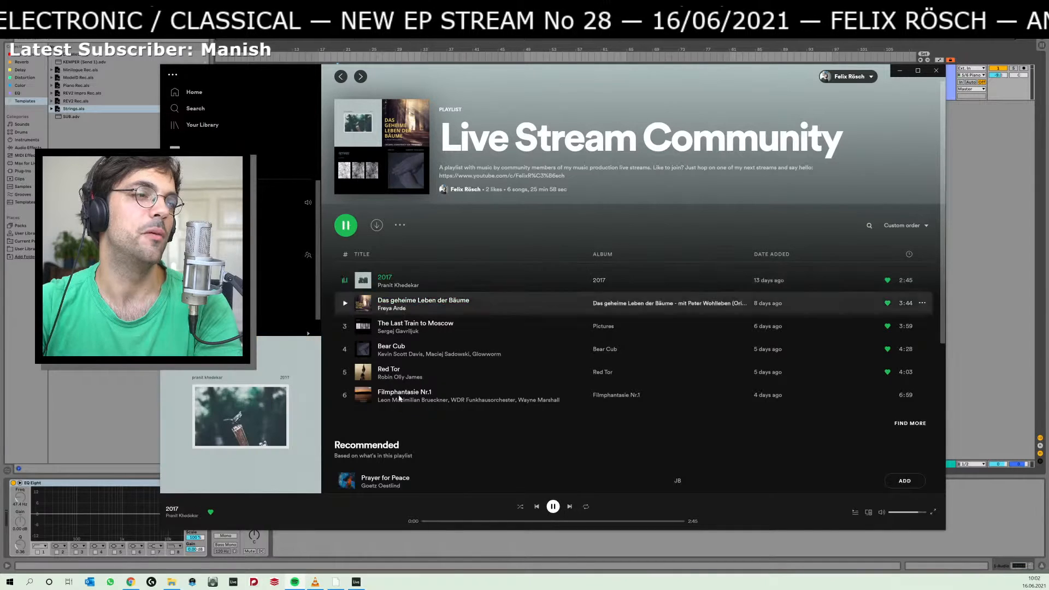
{"action": "left_click", "coordinate": [553, 507]}
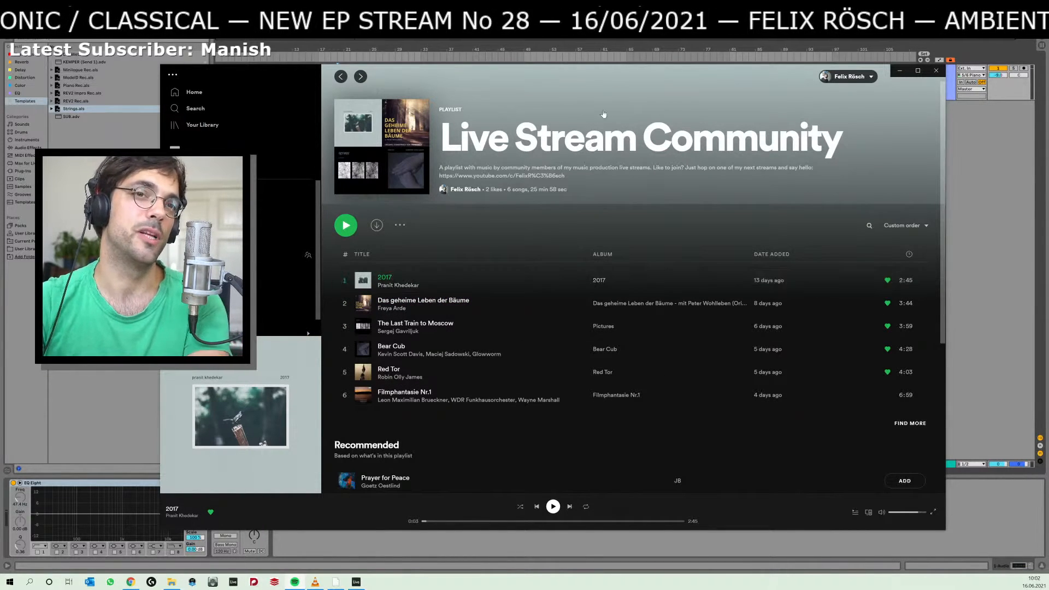
Move the Spotify window off this screen and return to Ableton Live with the insert marker at the start of the 1 Audio track.
{"action": "left_click_drag", "start_coordinate": [601, 80], "coordinate": [1048, 79]}
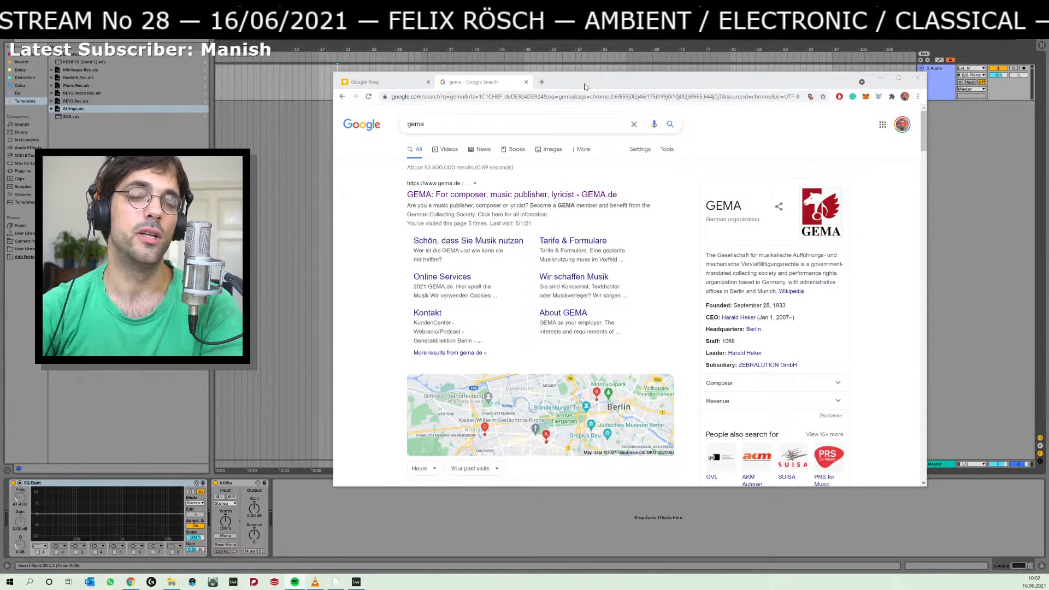
{"action": "left_click_drag", "start_coordinate": [585, 86], "coordinate": [553, 120]}
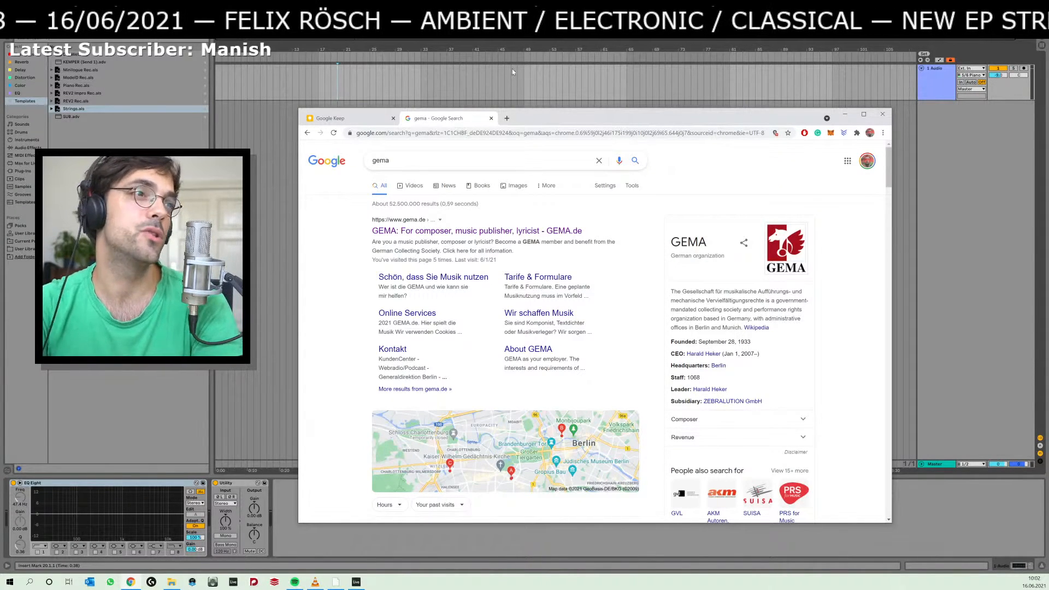
{"action": "left_click", "coordinate": [217, 85]}
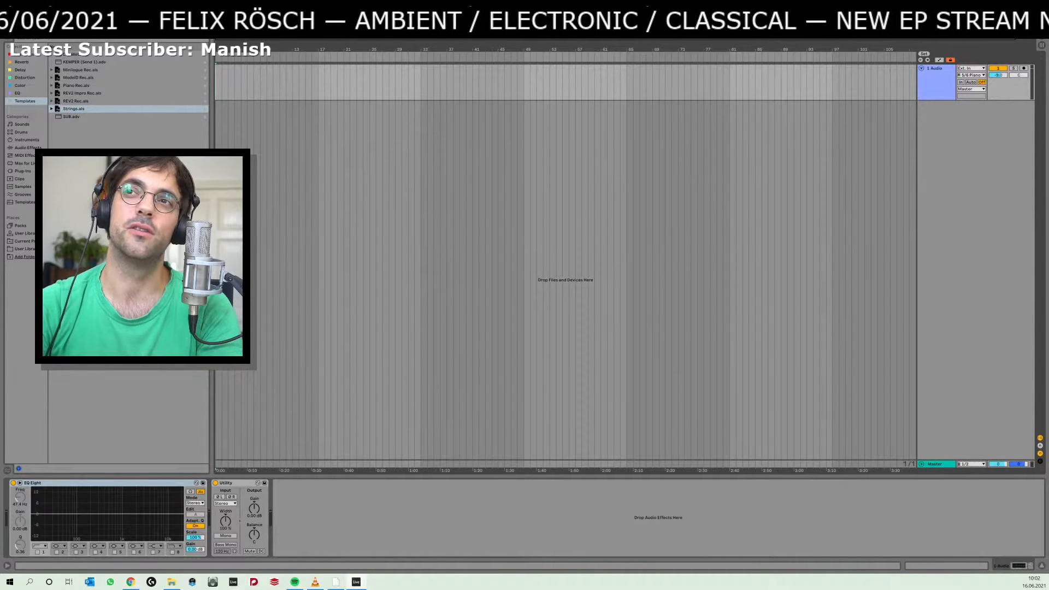
Bring the Spotify window with the Live Stream Community playlist back onto this screen.
{"action": "left_click_drag", "start_coordinate": [1048, 77], "coordinate": [462, 79]}
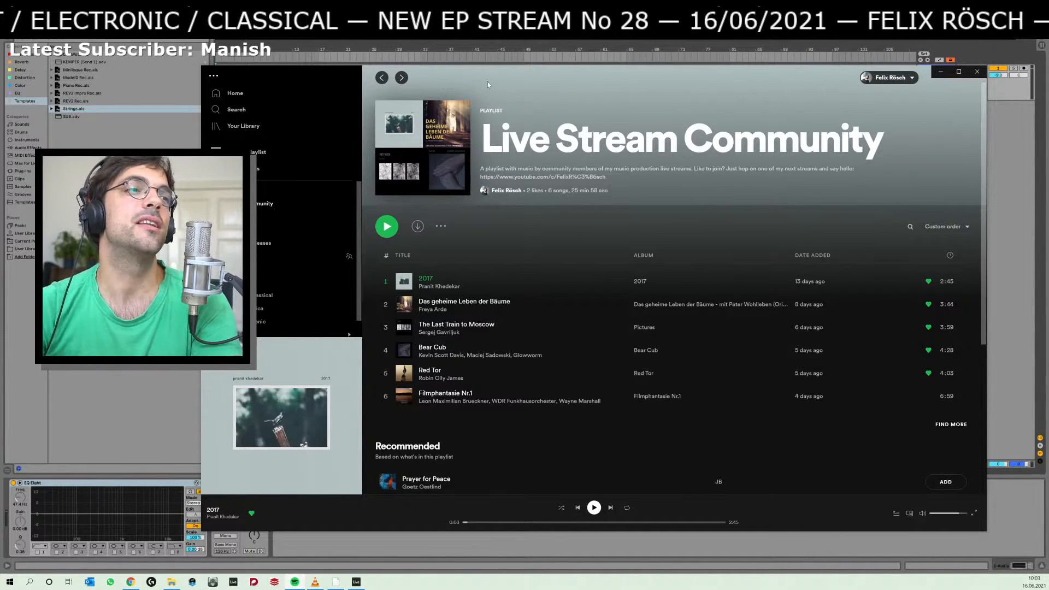
Look through the Contemporary Classical playlist in Spotify and return to the Live Stream Community playlist.
{"action": "left_click_drag", "start_coordinate": [487, 81], "coordinate": [513, 79]}
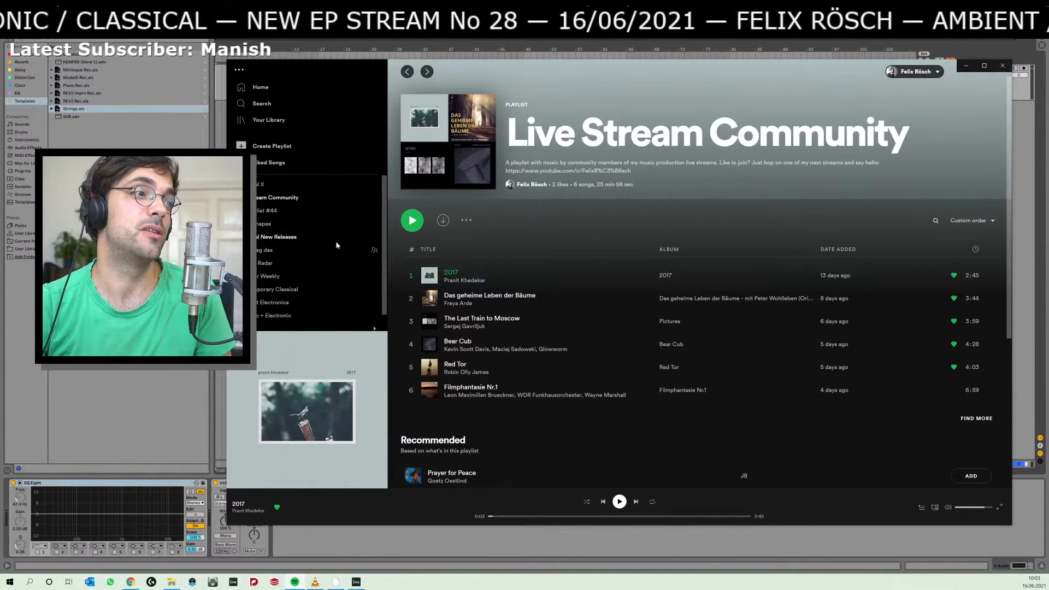
{"action": "left_click", "coordinate": [305, 289]}
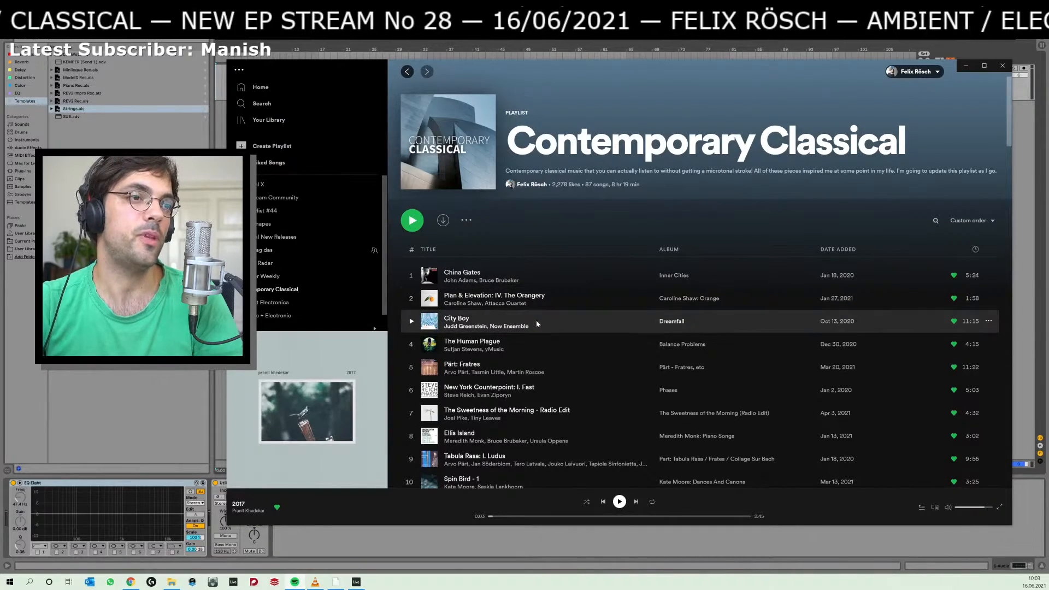
{"action": "scroll", "coordinate": [526, 318], "scroll_direction": "down", "scroll_amount": 4}
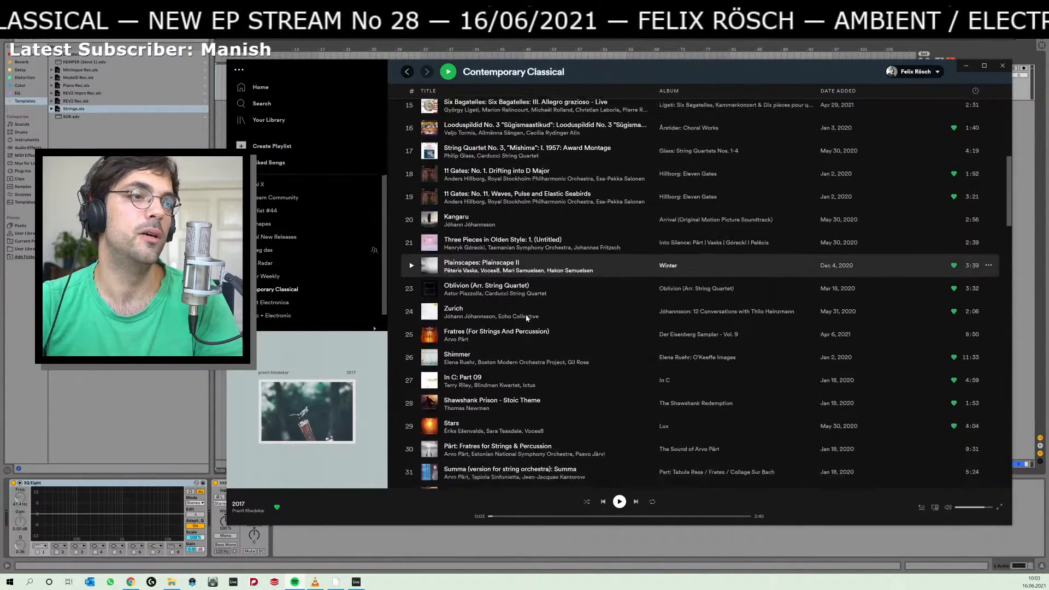
{"action": "scroll", "coordinate": [526, 316], "scroll_direction": "up", "scroll_amount": 10}
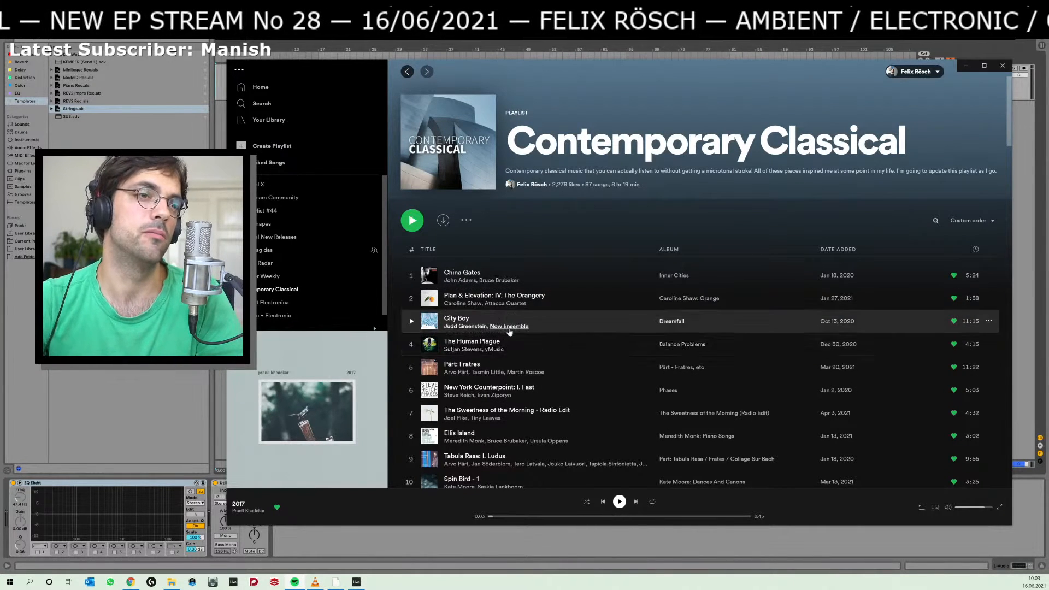
{"action": "scroll", "coordinate": [534, 394], "scroll_direction": "down", "scroll_amount": 1}
{"action": "scroll", "coordinate": [534, 394], "scroll_direction": "down", "scroll_amount": 5}
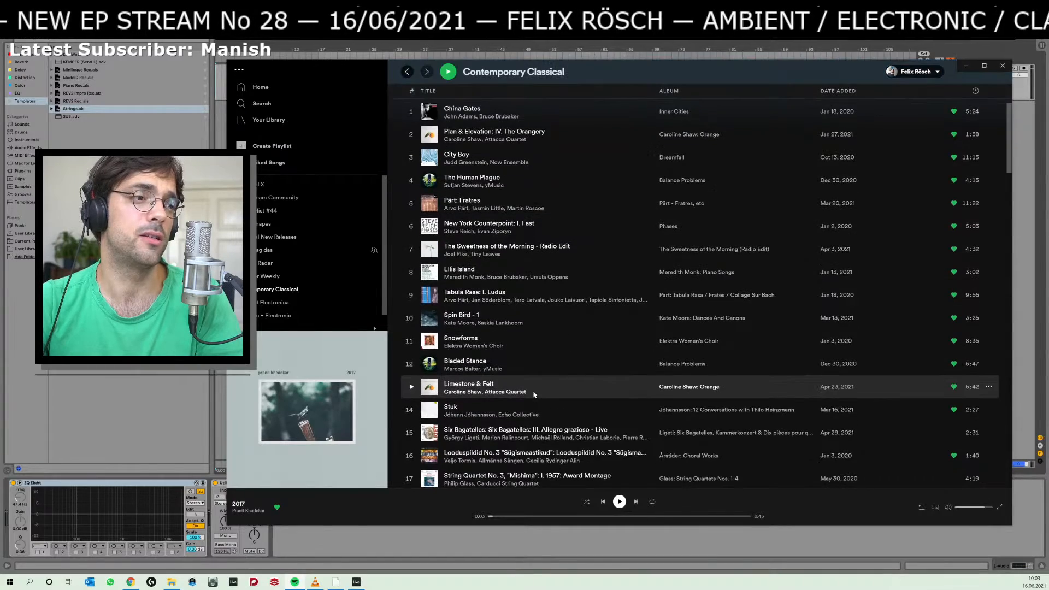
{"action": "scroll", "coordinate": [534, 394], "scroll_direction": "up", "scroll_amount": 6}
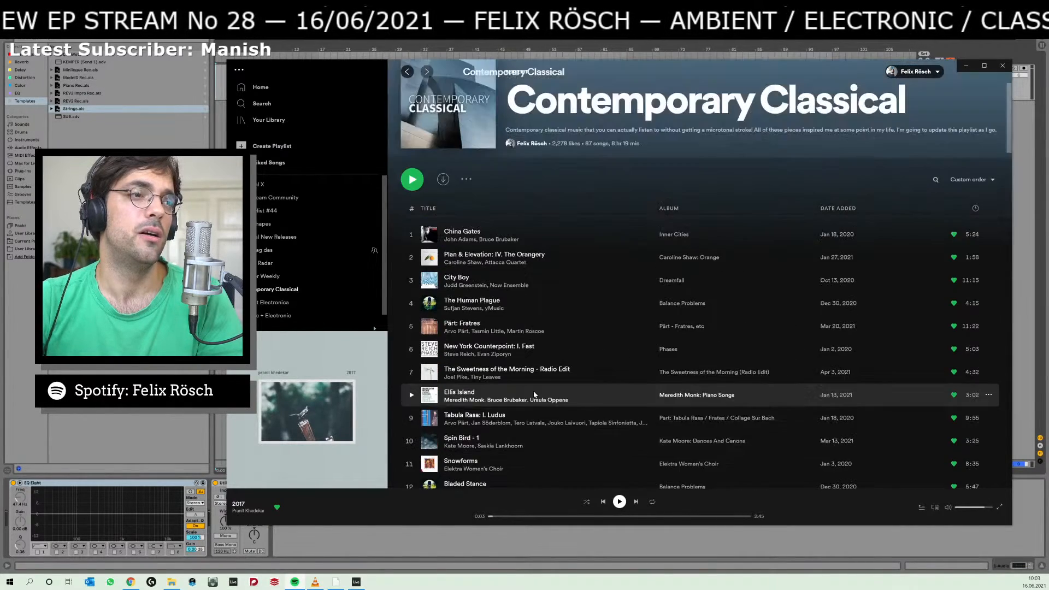
{"action": "left_click", "coordinate": [281, 201]}
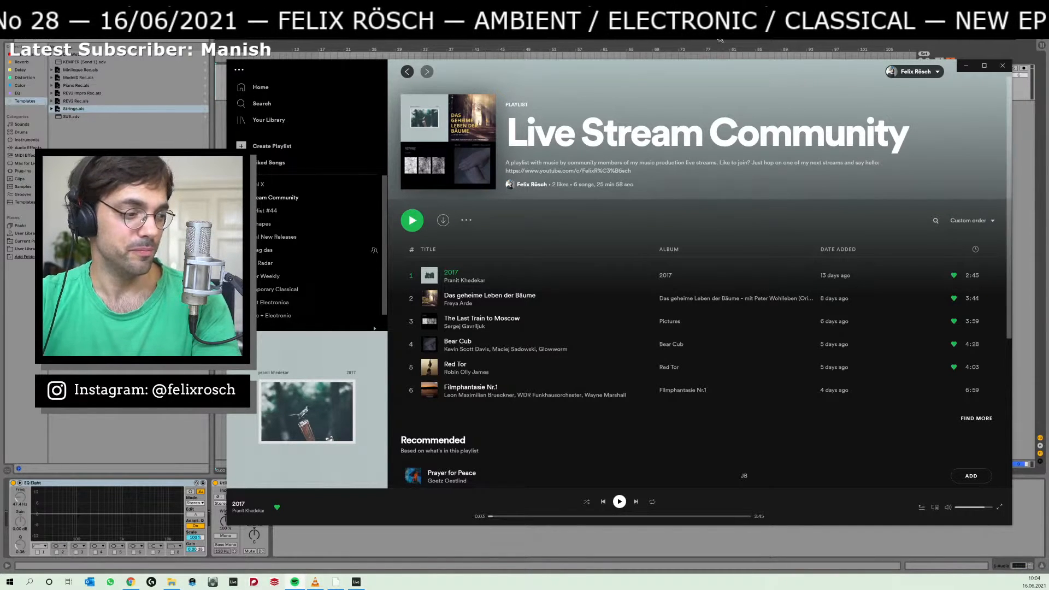
Switch to the Chrome window, close the gema search tab and dismiss the Spotify window, leaving Google Keep in front.
{"action": "key", "text": "alt+Tab"}
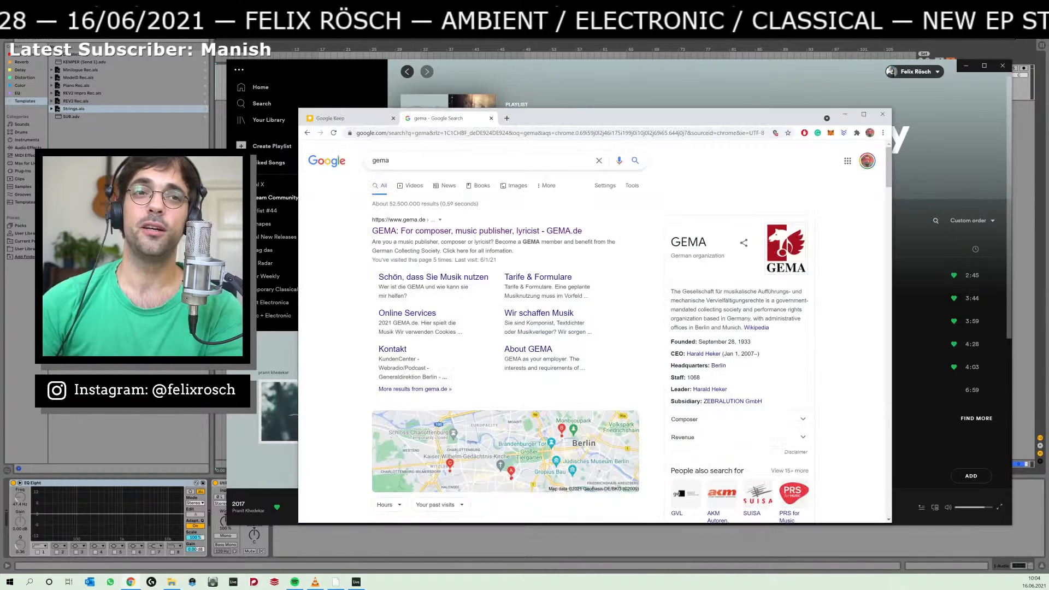
{"action": "left_click", "coordinate": [491, 118]}
{"action": "left_click", "coordinate": [995, 68]}
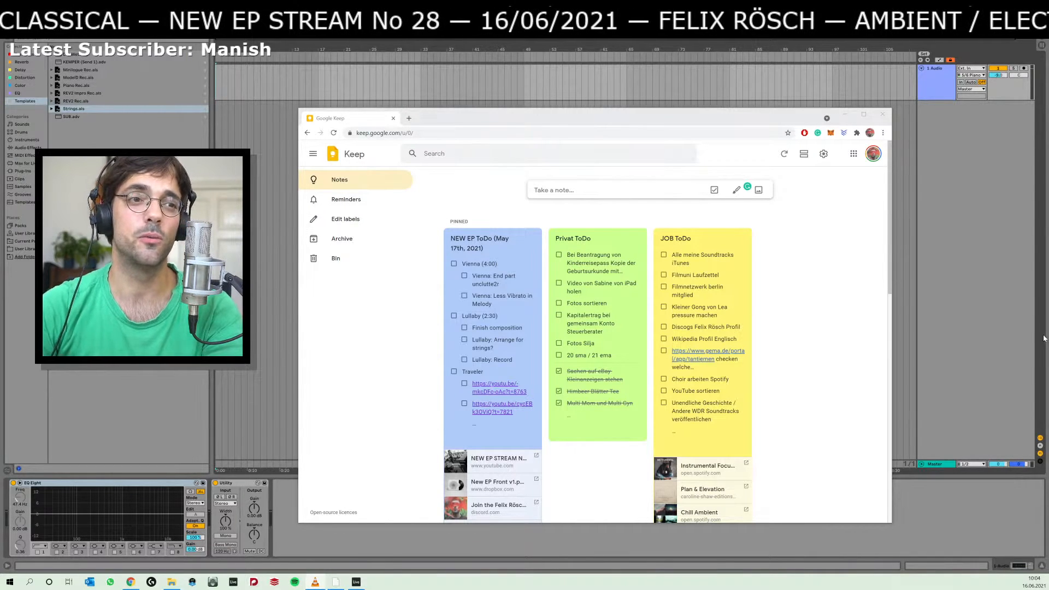
{"action": "left_click", "coordinate": [791, 335]}
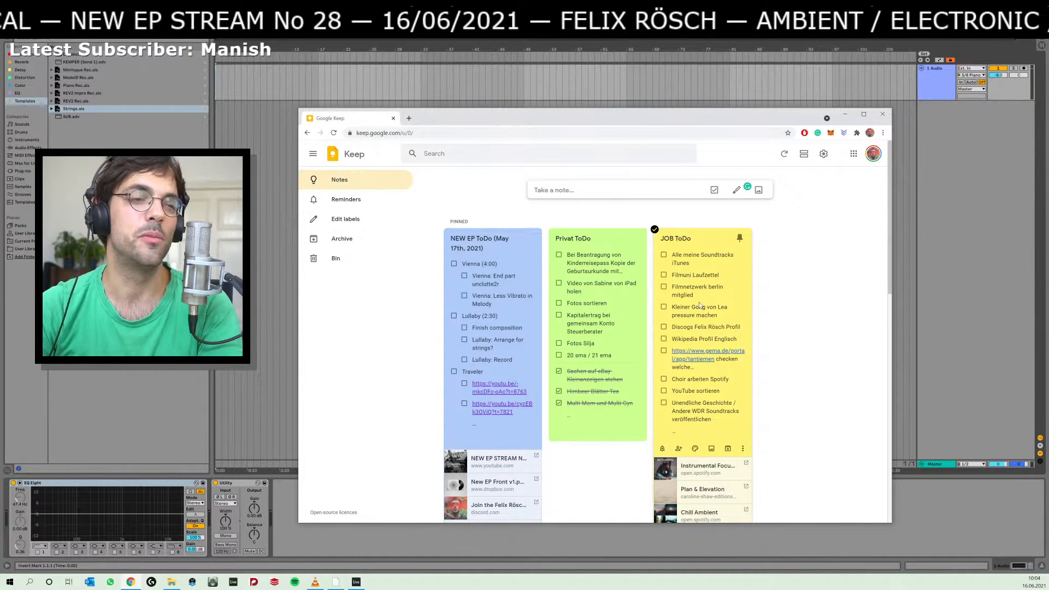
Open the NEW EP ToDo note and tick off the "Vienna: End part unclutte2r" item.
{"action": "left_click", "coordinate": [703, 306]}
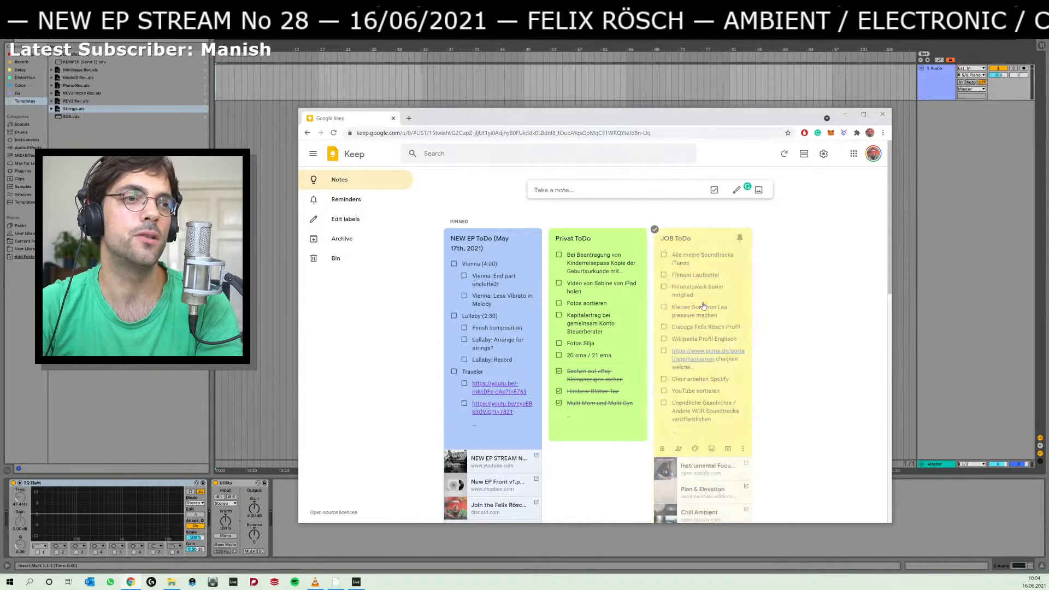
{"action": "left_click", "coordinate": [431, 352]}
{"action": "left_click", "coordinate": [473, 326]}
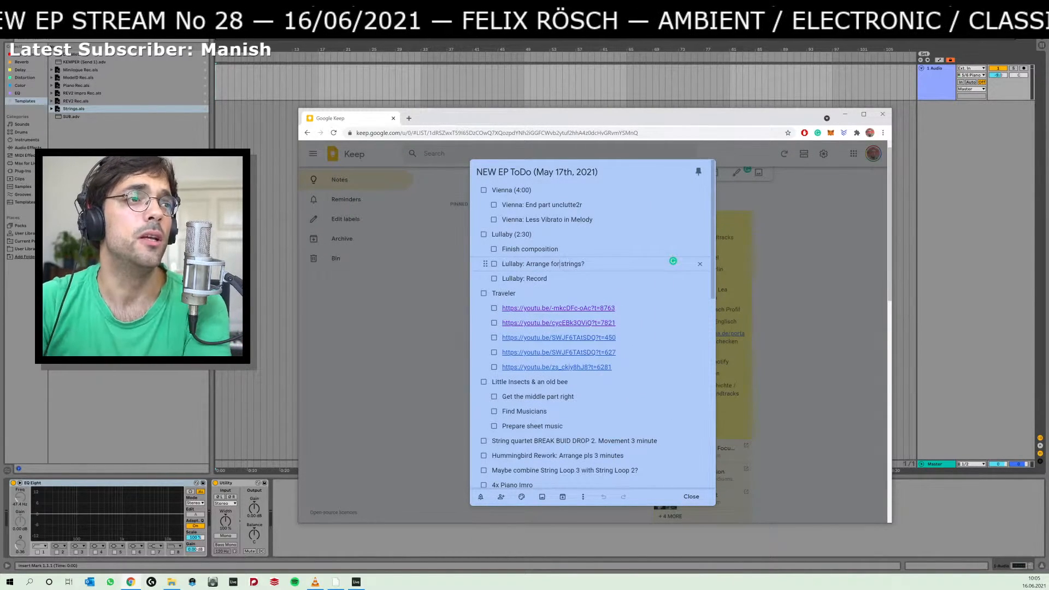
{"action": "triple_click", "coordinate": [512, 190]}
{"action": "left_click", "coordinate": [532, 190]}
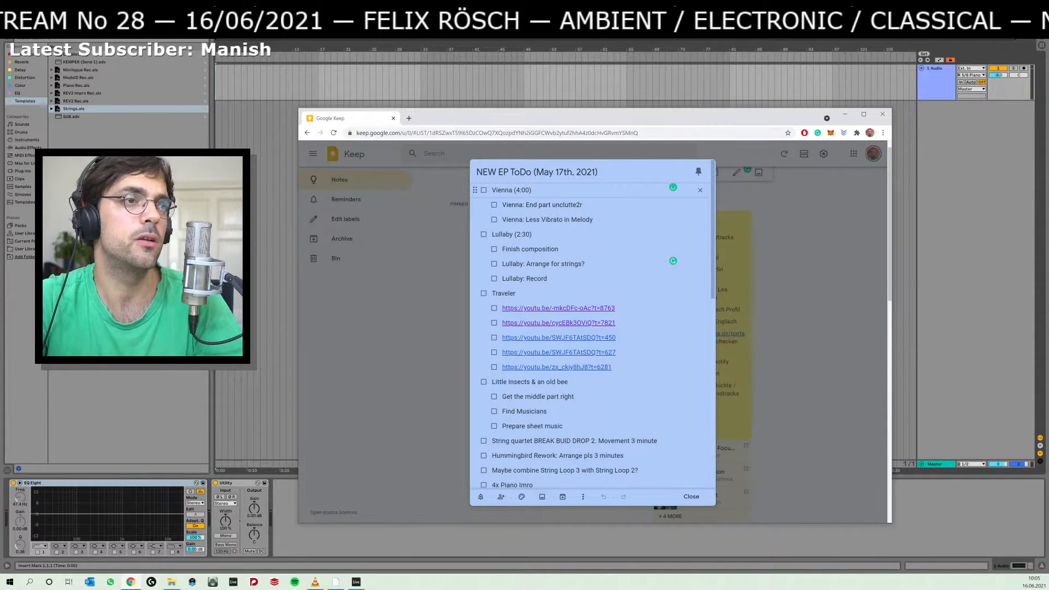
{"action": "left_click", "coordinate": [495, 205]}
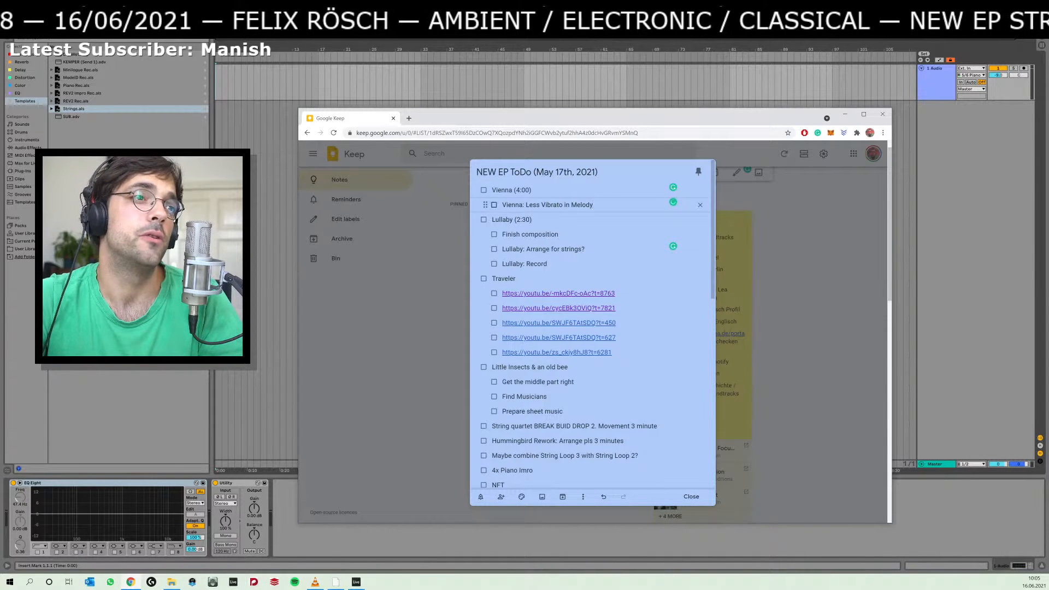
Review the open items in the NEW EP ToDo note, from "Vienna: Less Vibrato in Melody" down to "4x Piano Imro".
{"action": "triple_click", "coordinate": [527, 204]}
{"action": "left_click", "coordinate": [550, 205]}
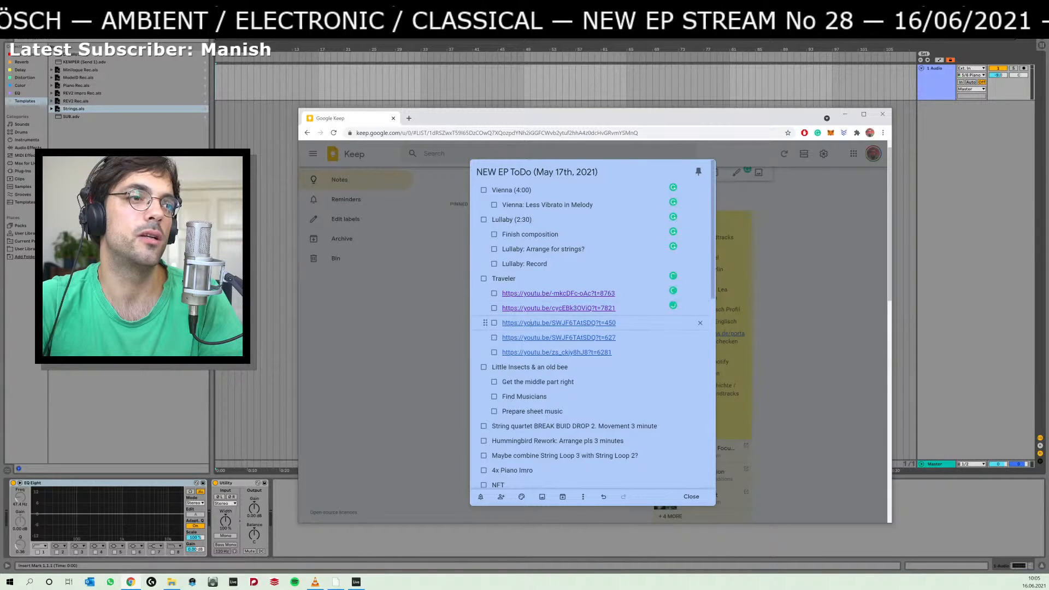
{"action": "left_click", "coordinate": [527, 323]}
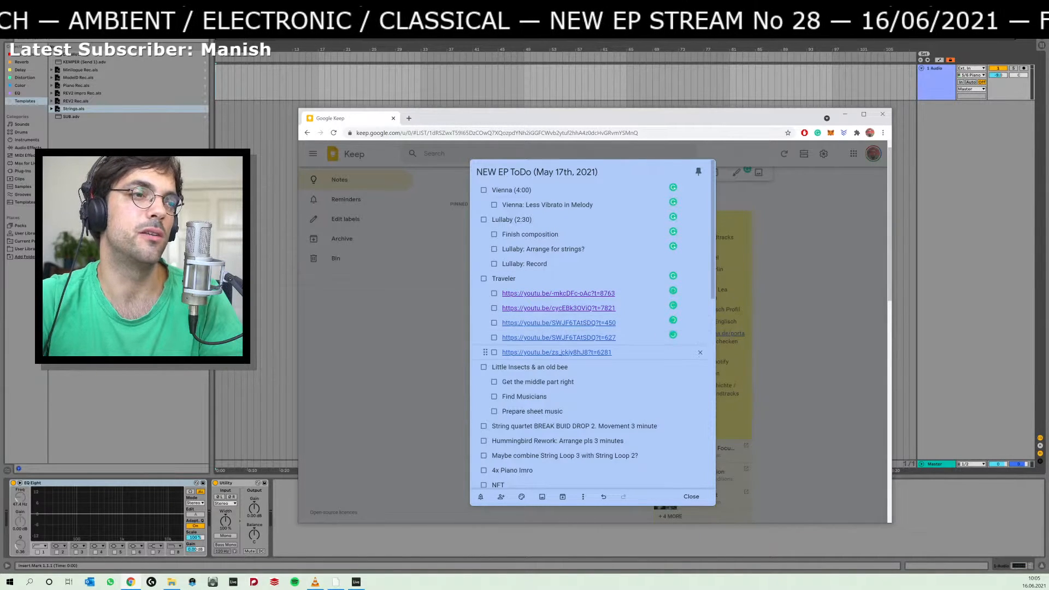
{"action": "left_click", "coordinate": [561, 352]}
{"action": "left_click", "coordinate": [563, 367]}
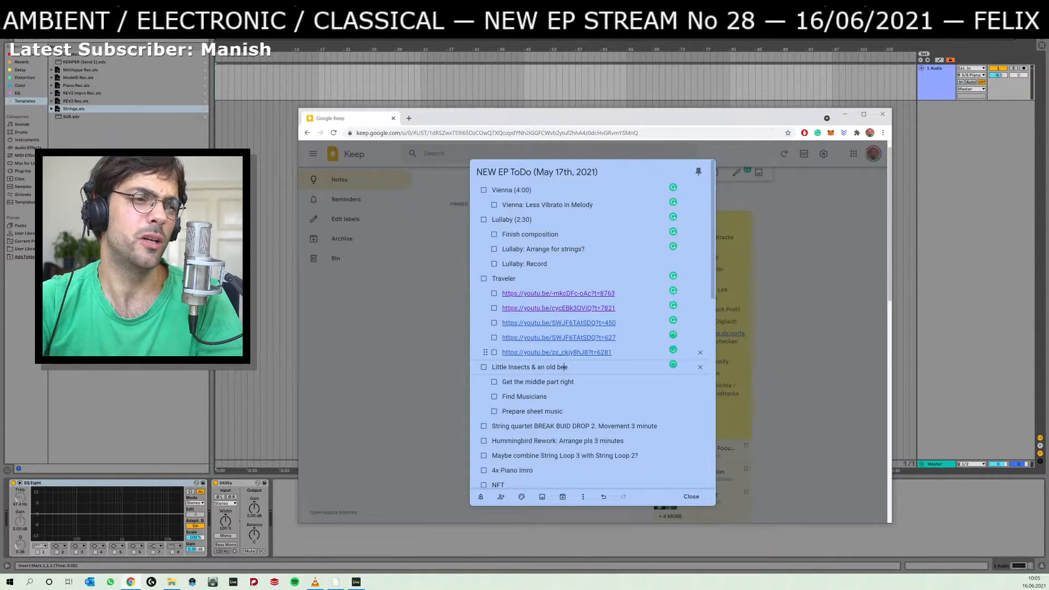
{"action": "scroll", "coordinate": [564, 368], "scroll_direction": "down", "scroll_amount": 2}
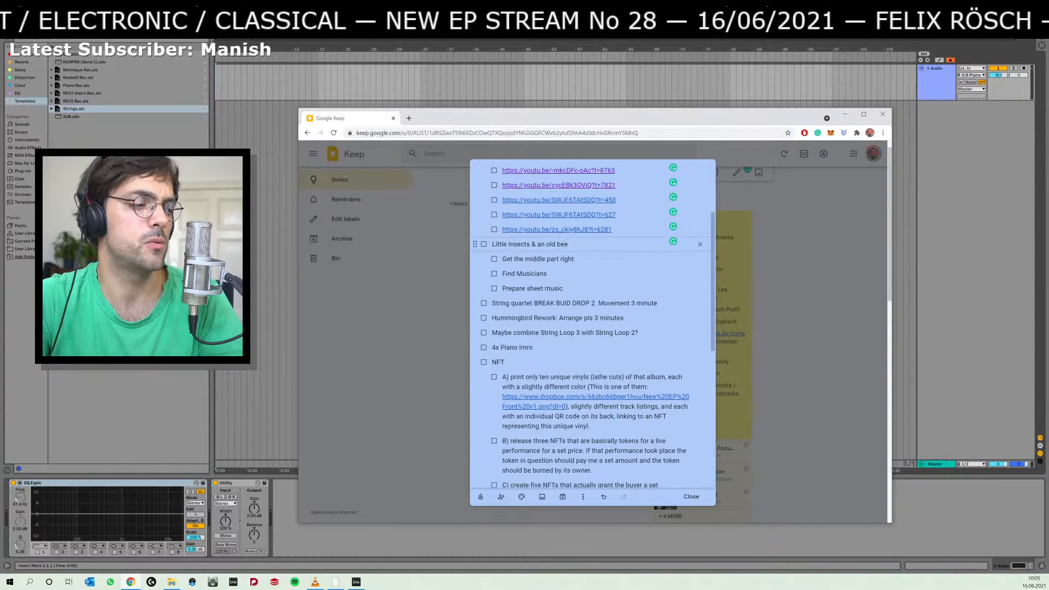
{"action": "left_click", "coordinate": [547, 259]}
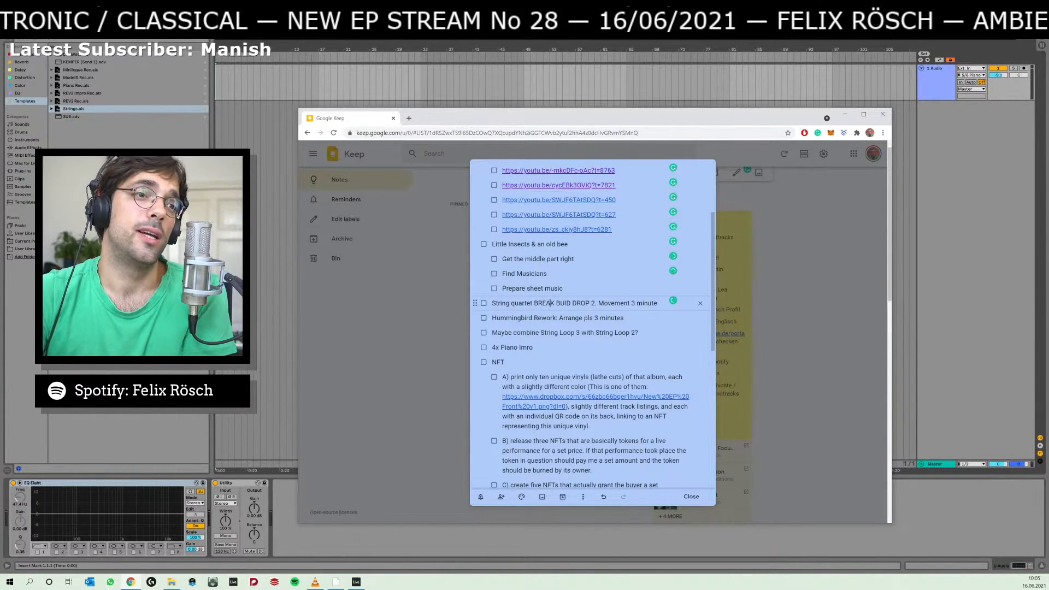
{"action": "left_click", "coordinate": [546, 318]}
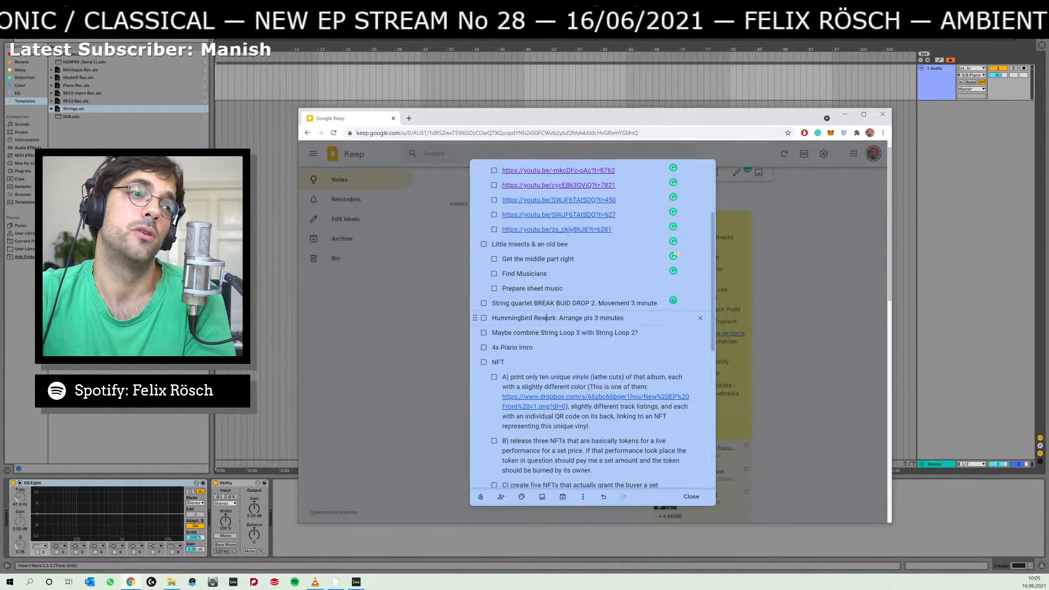
{"action": "left_click", "coordinate": [547, 332]}
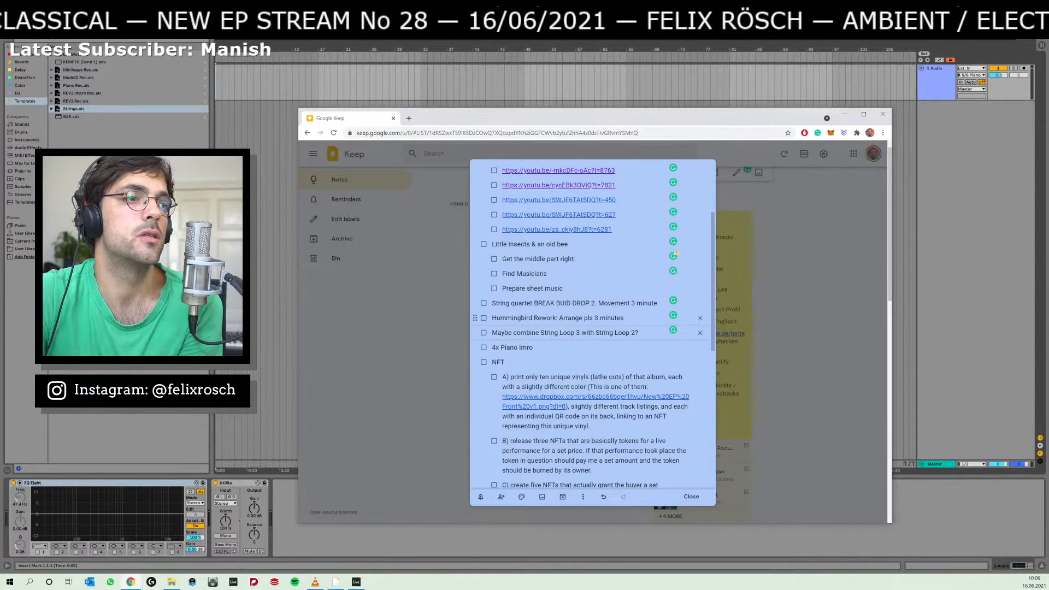
{"action": "left_click_drag", "start_coordinate": [514, 333], "coordinate": [631, 333]}
{"action": "left_click", "coordinate": [631, 333]}
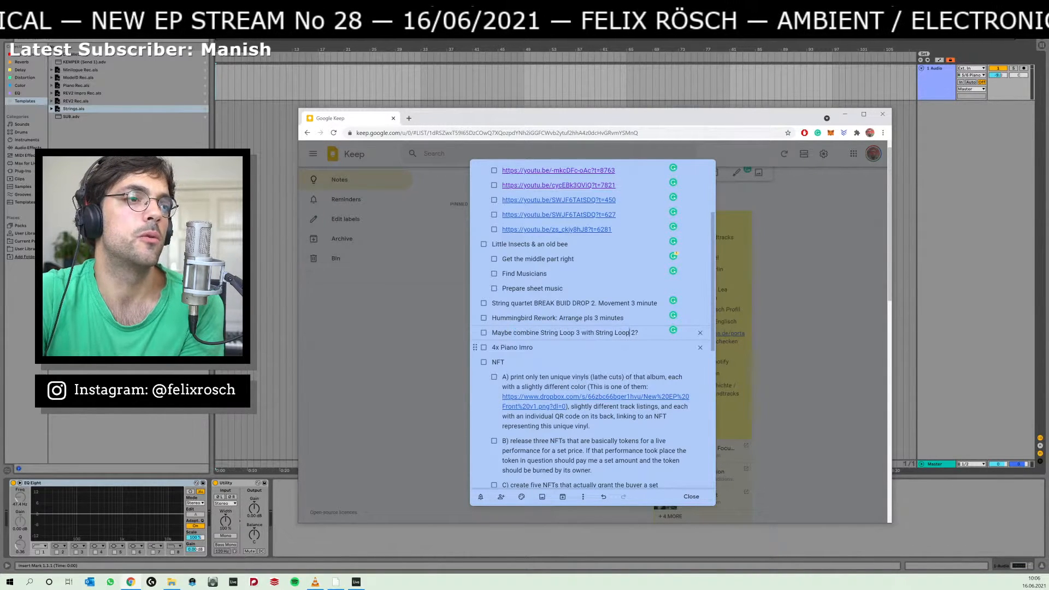
{"action": "left_click_drag", "start_coordinate": [534, 347], "coordinate": [492, 348]}
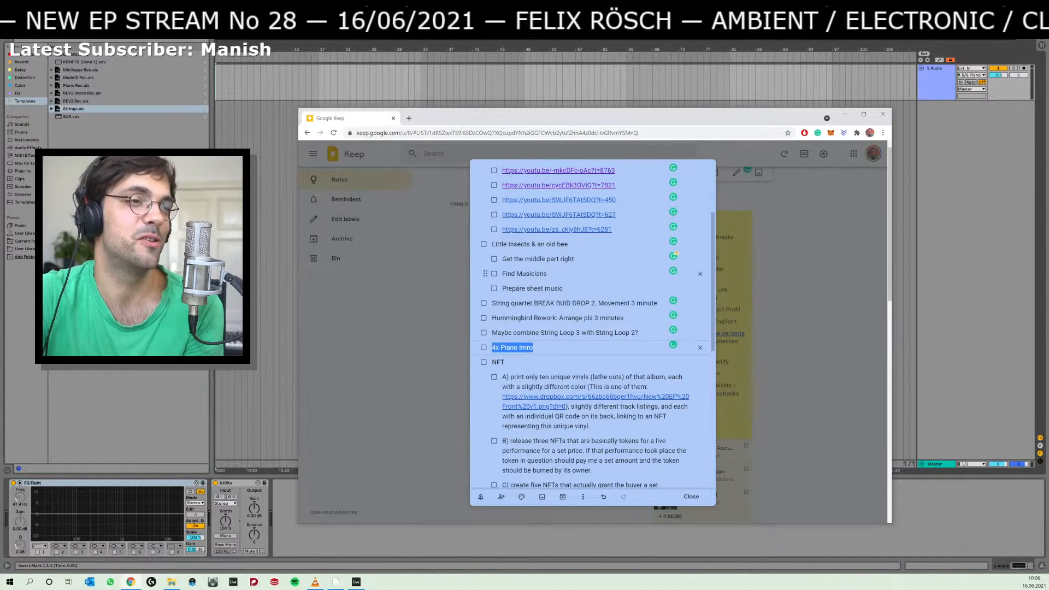
{"action": "scroll", "coordinate": [593, 328], "scroll_direction": "up", "scroll_amount": 2}
Return to Ableton Live and open Green Mile Impro v2.als from the Green Mile Impro Project folder under 01 Releases > 06 New EP.
{"action": "left_click", "coordinate": [281, 96]}
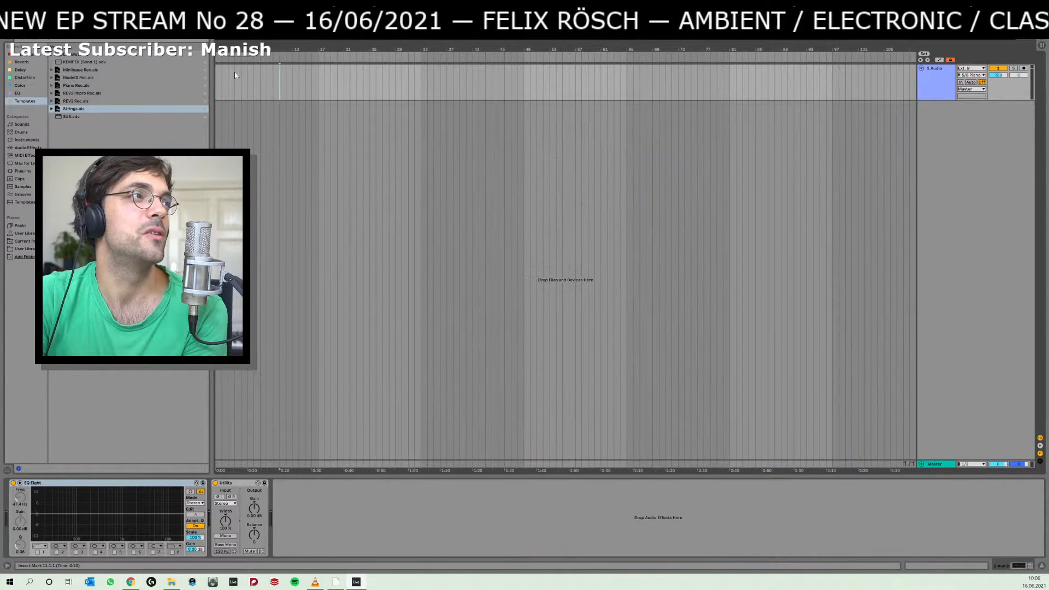
{"action": "left_click", "coordinate": [12, 34]}
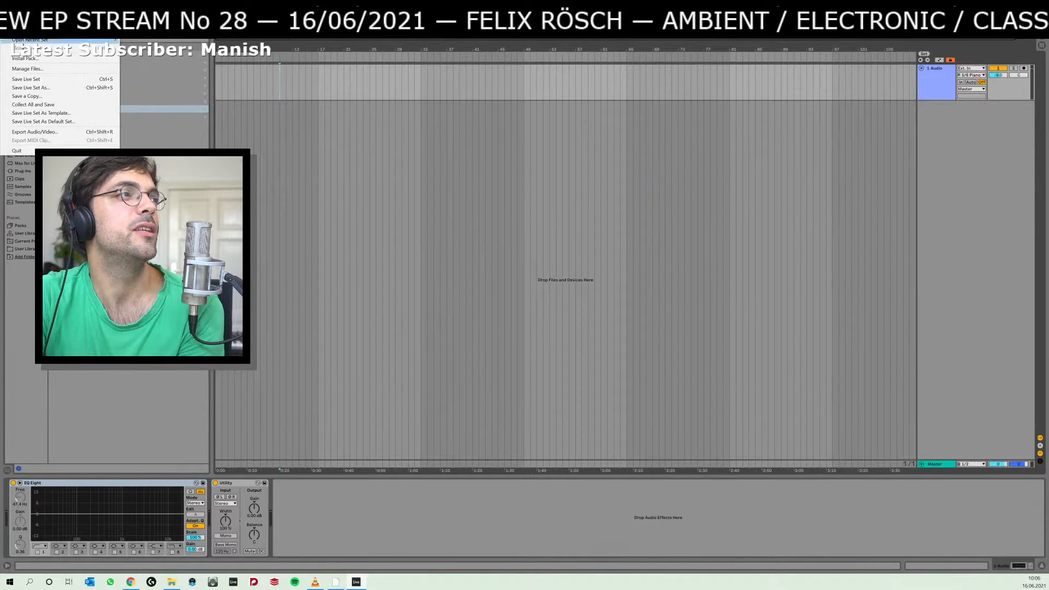
{"action": "left_click", "coordinate": [29, 32]}
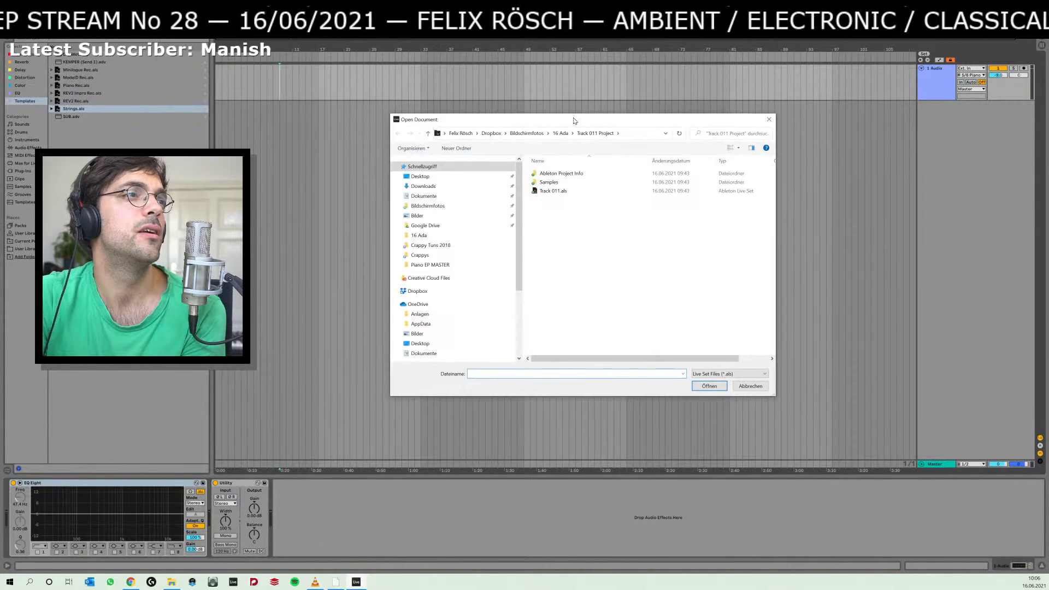
{"action": "left_click", "coordinate": [528, 133]}
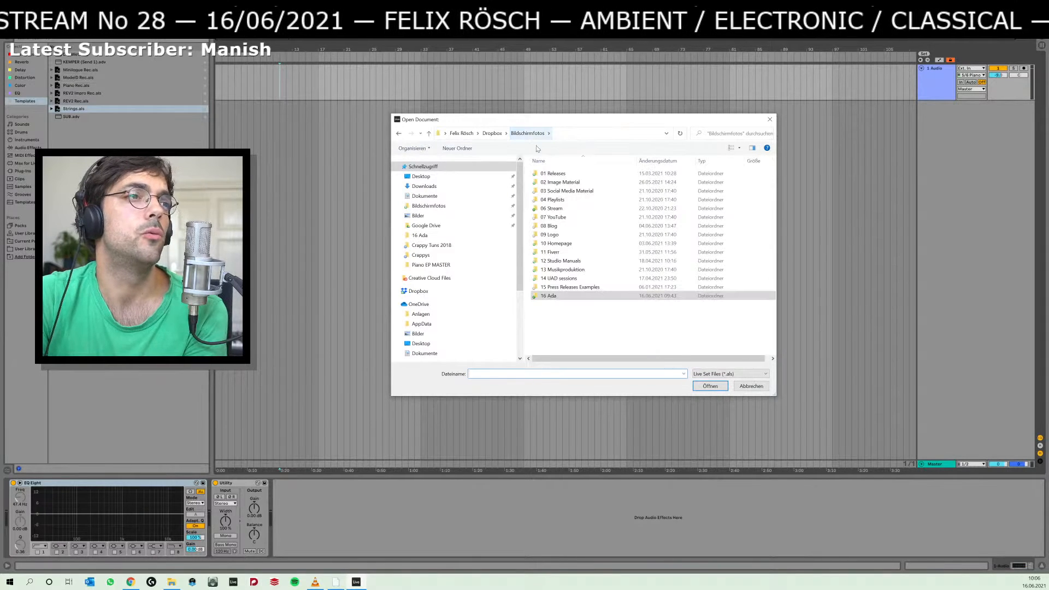
{"action": "double_click", "coordinate": [560, 174]}
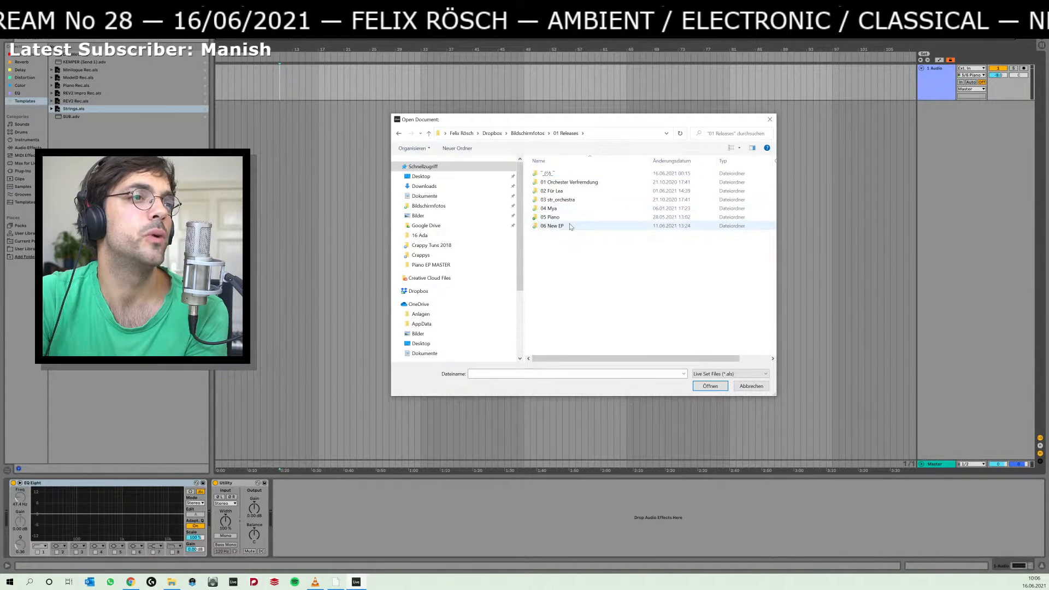
{"action": "double_click", "coordinate": [572, 226]}
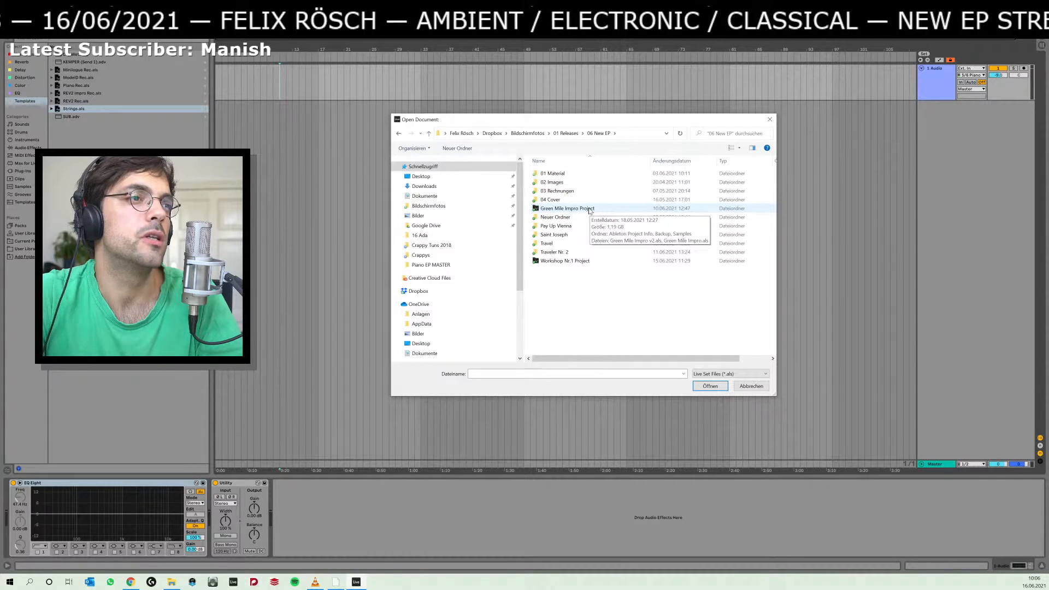
{"action": "double_click", "coordinate": [583, 213]}
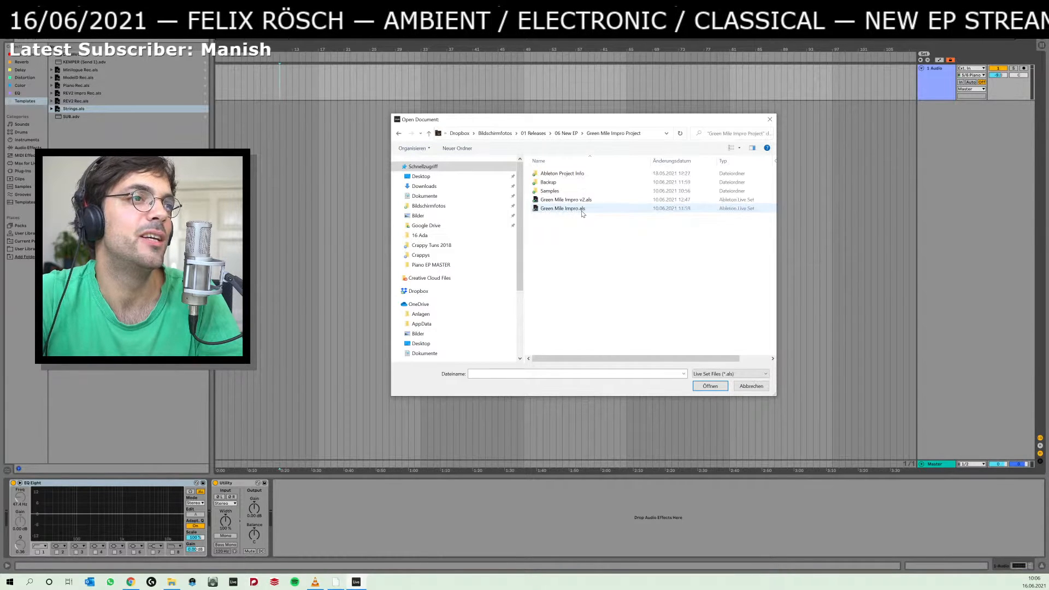
{"action": "double_click", "coordinate": [586, 201]}
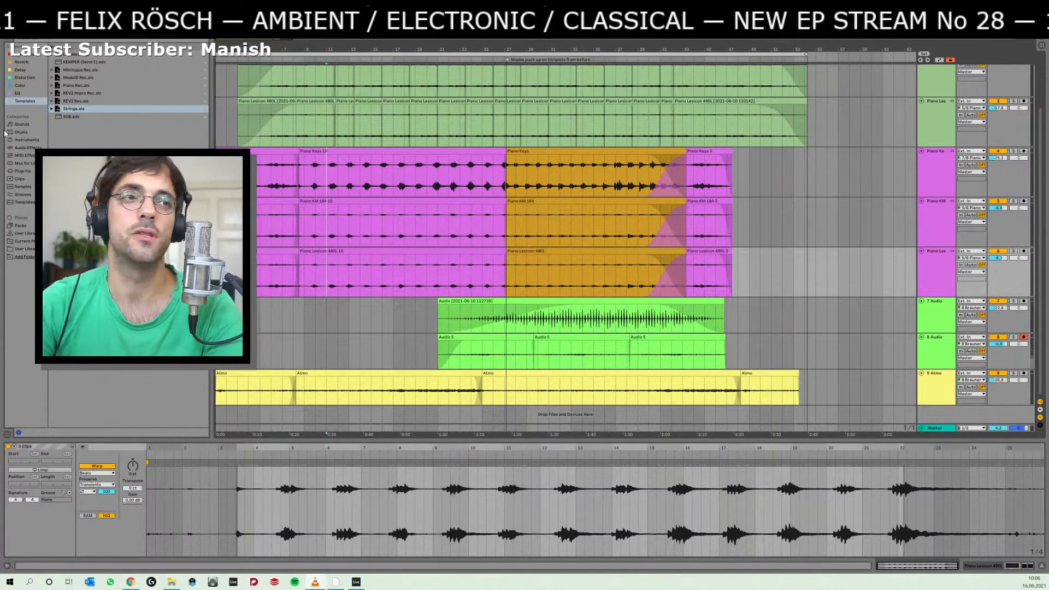
Select the opening piano clips, listen to the start of the arrangement and place the insert marker at bar 9 on the 7 Audio track.
{"action": "left_click", "coordinate": [234, 152]}
{"action": "key", "text": "space"}
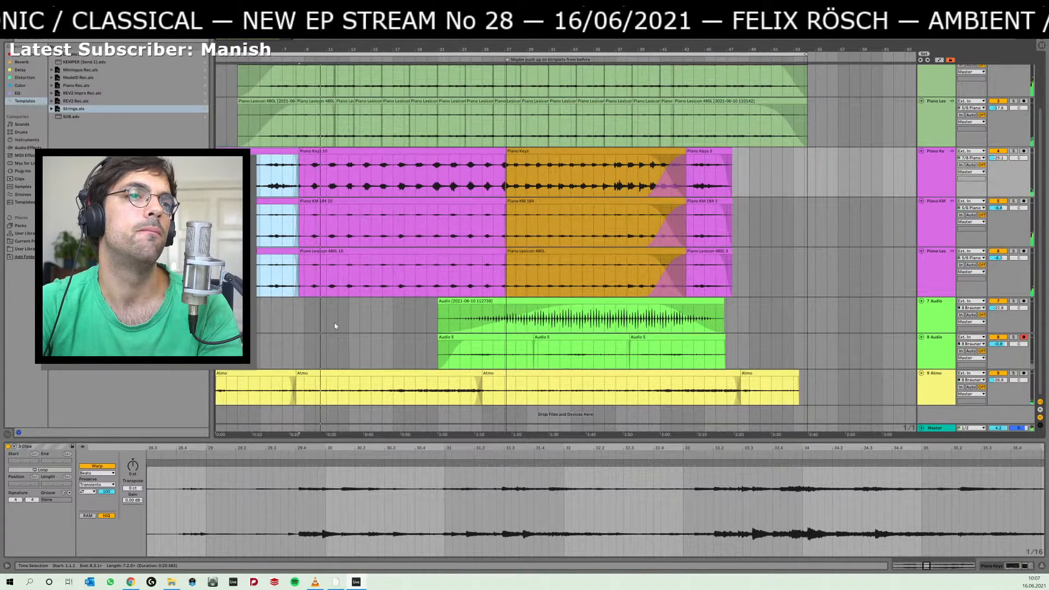
{"action": "left_click", "coordinate": [303, 317]}
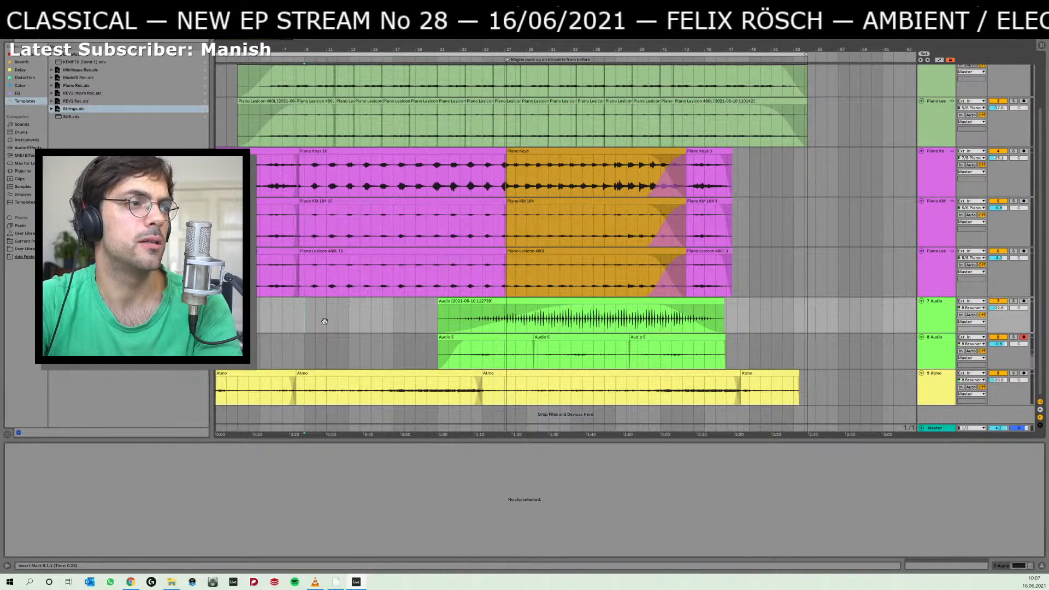
Select bar 1 to bar 8 on the three piano tracks and insert seven bars of silence at the start of the arrangement.
{"action": "left_click_drag", "start_coordinate": [249, 50], "coordinate": [319, 149]}
{"action": "left_click_drag", "start_coordinate": [235, 273], "coordinate": [462, 175]}
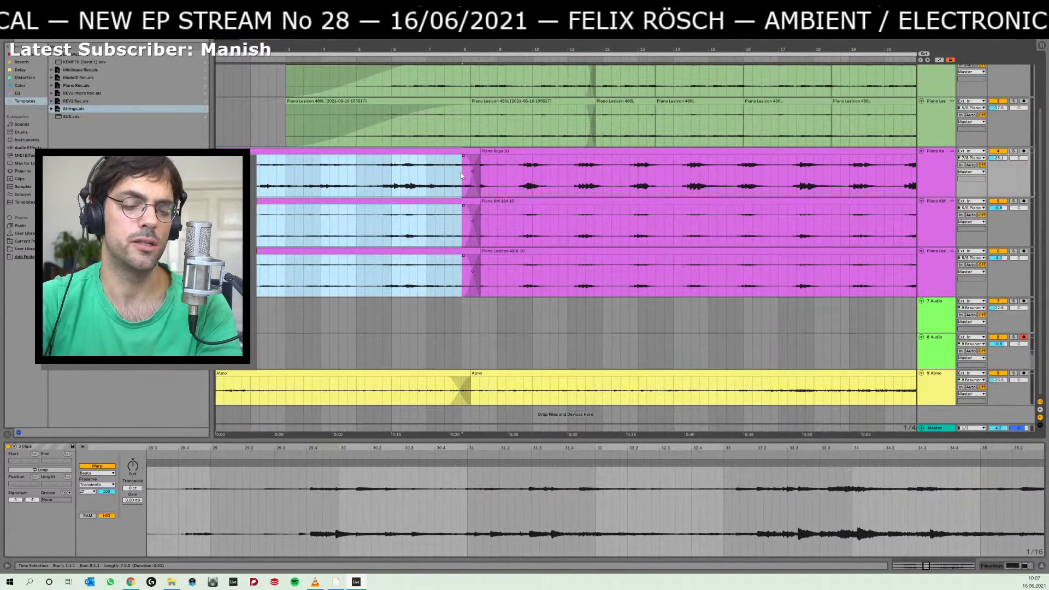
{"action": "key", "text": "ctrl+i"}
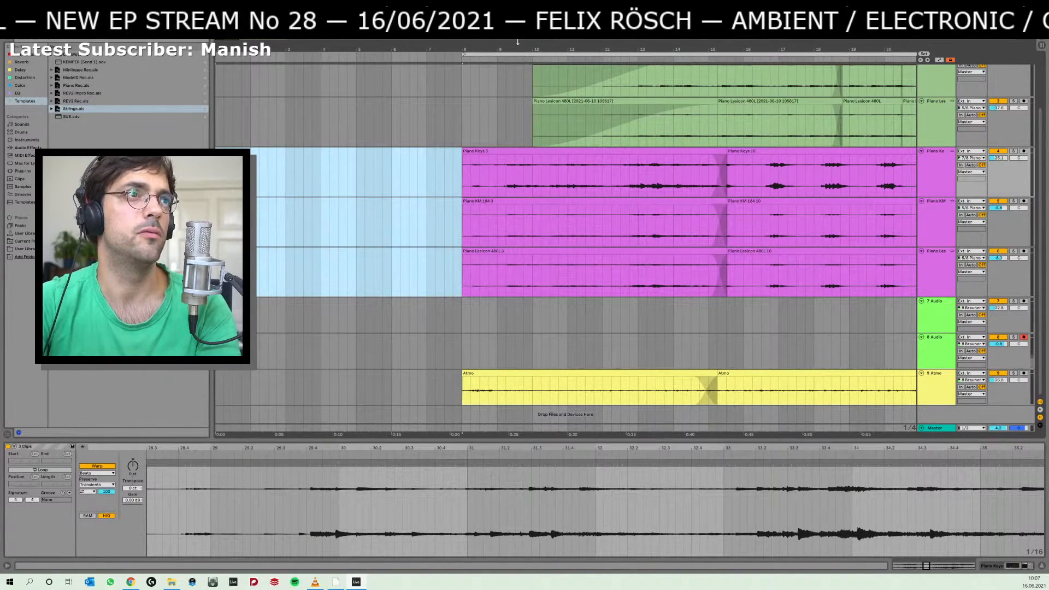
Move the opening clips on the three magenta piano tracks back to the start of the arrangement.
{"action": "left_click_drag", "start_coordinate": [517, 46], "coordinate": [516, 24]}
{"action": "left_click", "coordinate": [354, 152]}
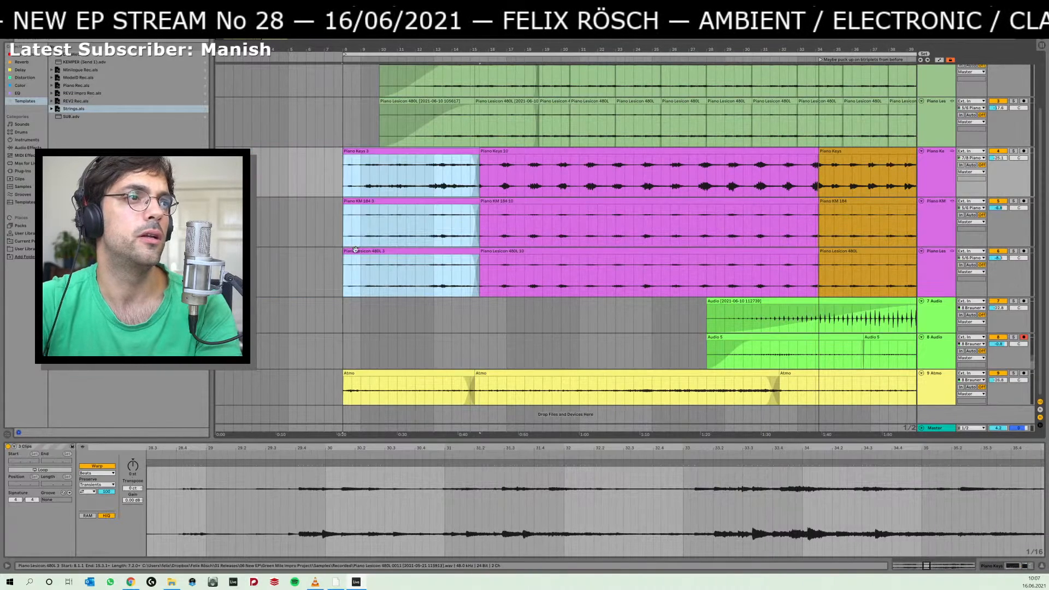
{"action": "left_click_drag", "start_coordinate": [345, 253], "coordinate": [258, 258]}
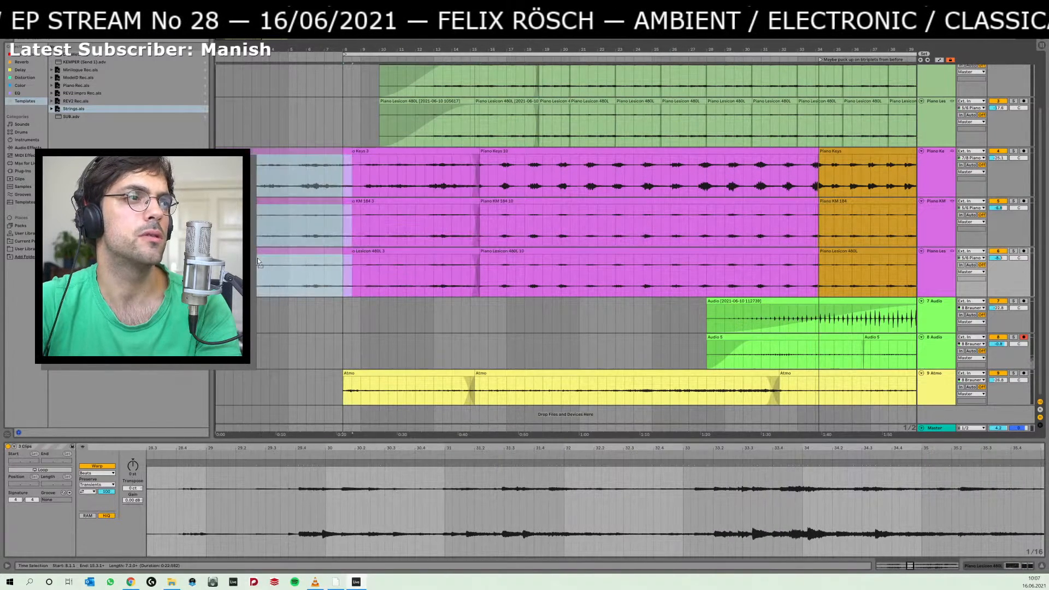
{"action": "left_click_drag", "start_coordinate": [350, 253], "coordinate": [216, 177]}
{"action": "left_click", "coordinate": [355, 282]}
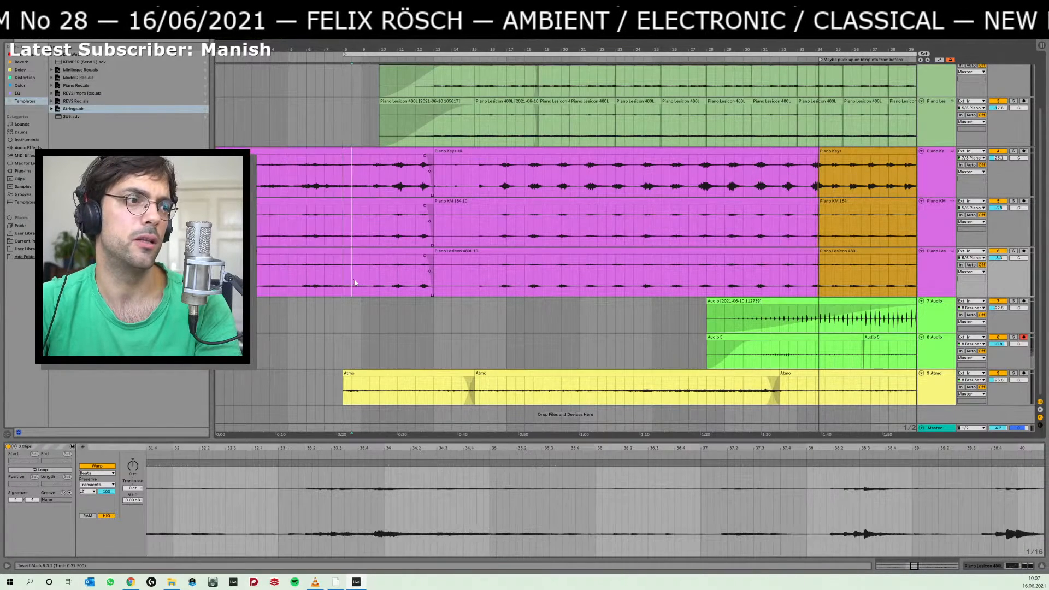
Listen to the opening with the Atmo entry and duplicate the range from 1.1.1 to 8.3.1 on the three magenta piano tracks.
{"action": "key", "text": "Right"}
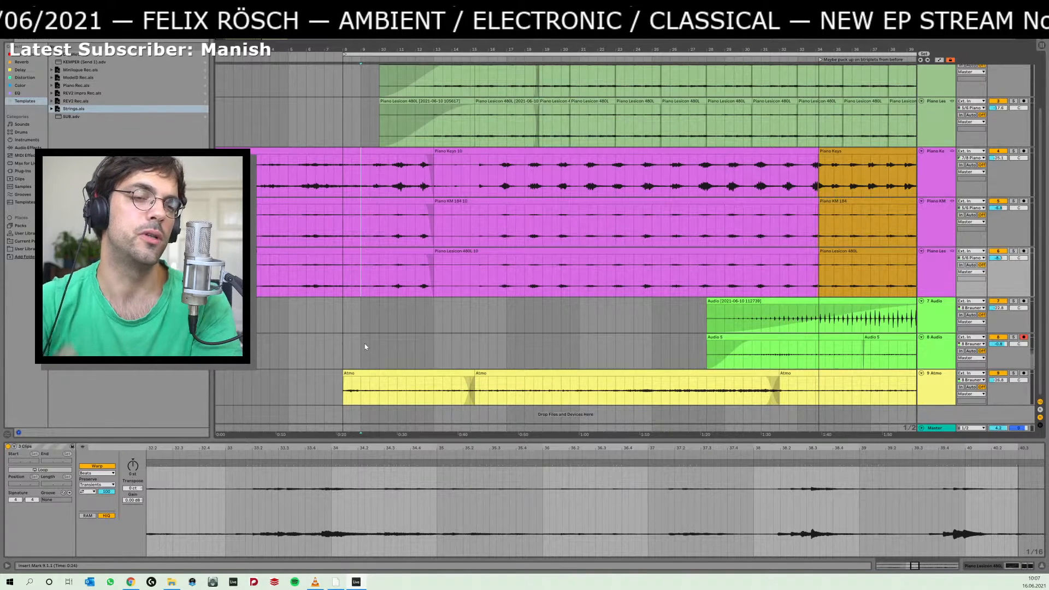
{"action": "left_click", "coordinate": [366, 386]}
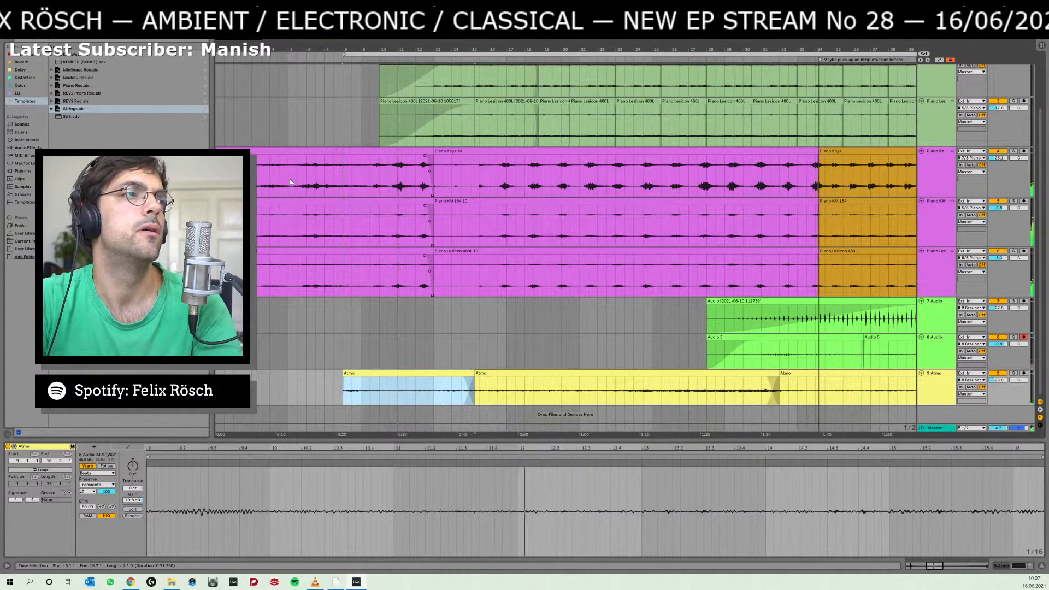
{"action": "left_click_drag", "start_coordinate": [291, 180], "coordinate": [217, 180]}
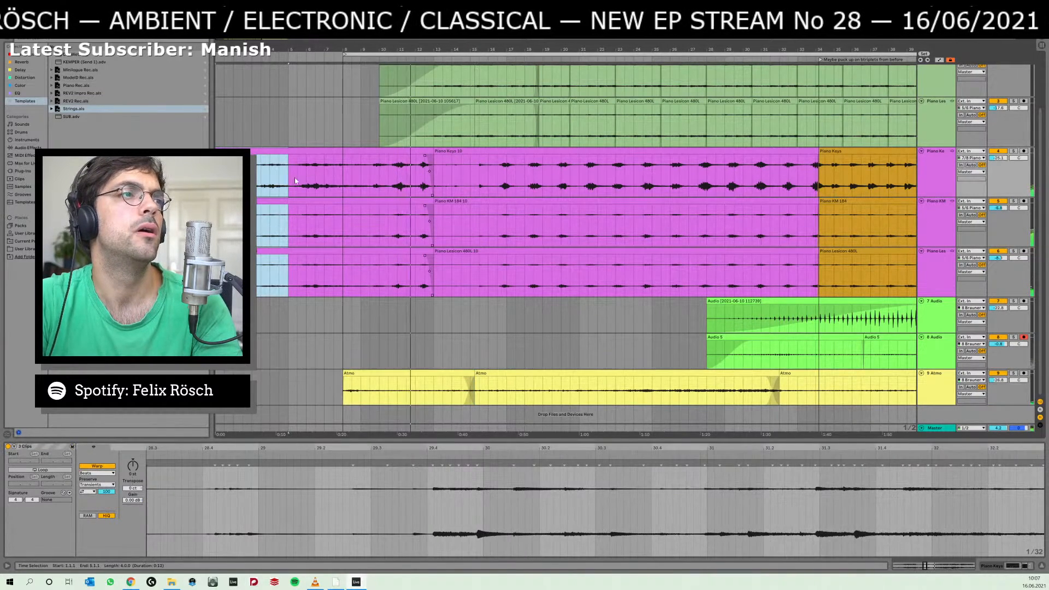
{"action": "left_click", "coordinate": [351, 177]}
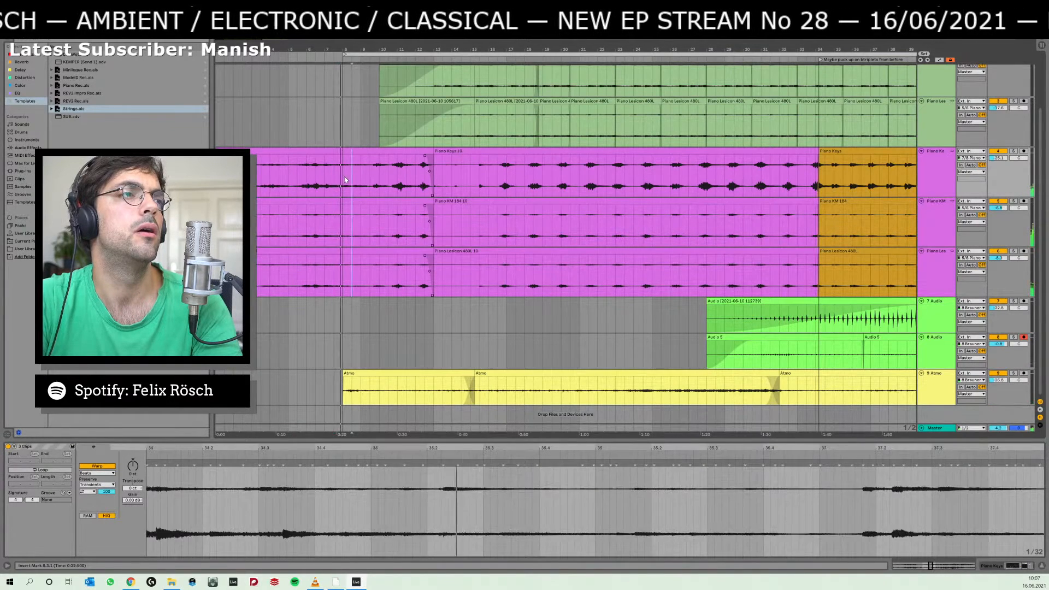
{"action": "left_click_drag", "start_coordinate": [345, 180], "coordinate": [217, 180]}
{"action": "key", "text": "ctrl+d"}
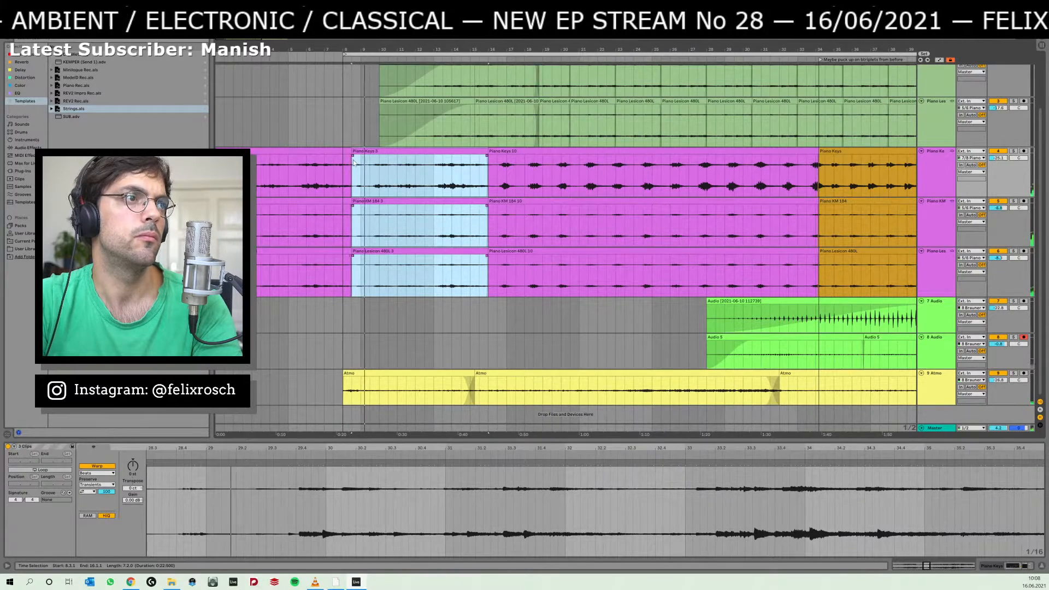
Crossfade the first and duplicated piano clips between bars 7 and 9 on all three tracks, and reshape the fade curve while listening.
{"action": "left_click_drag", "start_coordinate": [354, 162], "coordinate": [318, 179]}
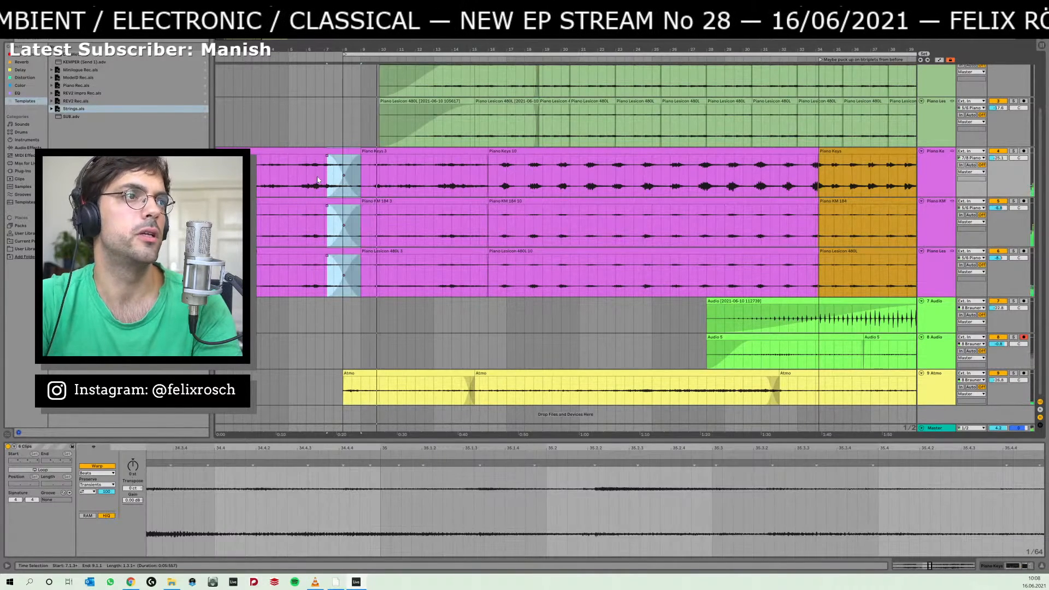
{"action": "left_click", "coordinate": [317, 179]}
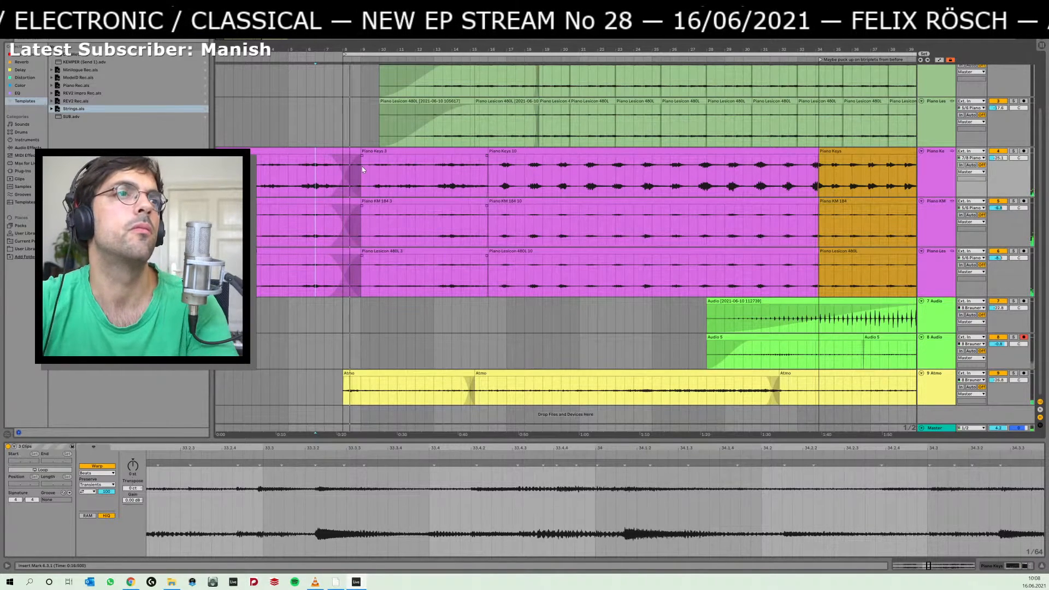
{"action": "scroll", "coordinate": [353, 188], "scroll_direction": "up", "scroll_amount": 1}
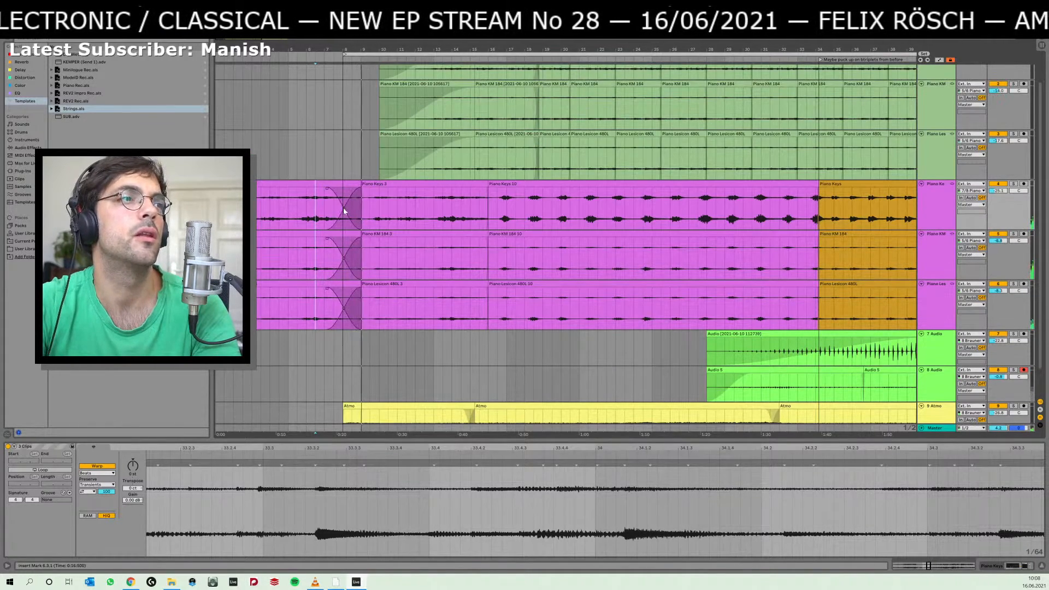
{"action": "left_click", "coordinate": [344, 211]}
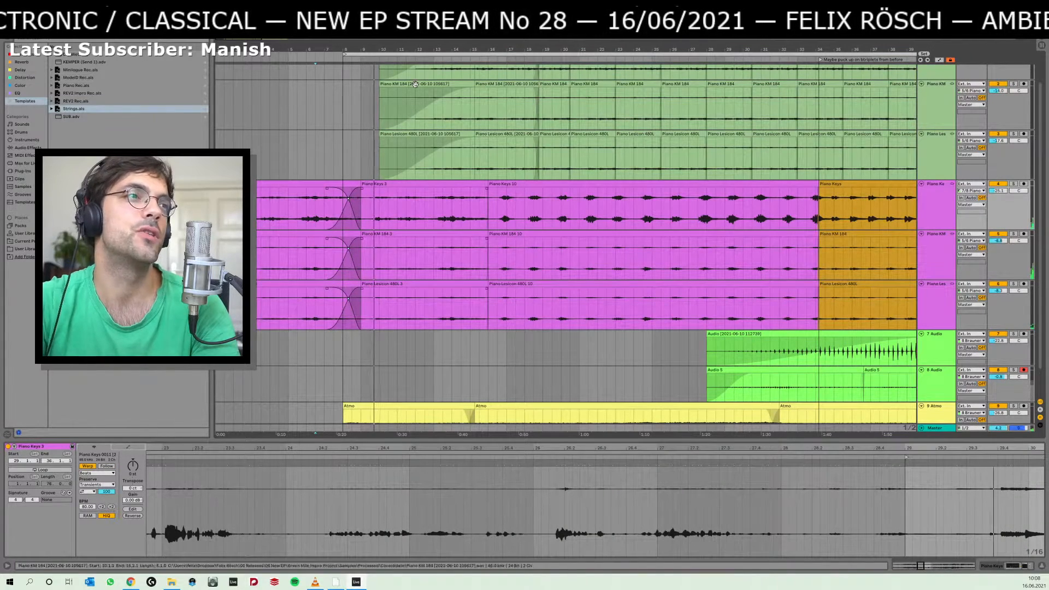
Set the arrangement's time selection from 1.1.1 to 61.2.1 and listen to the extended piano opening.
{"action": "left_click_drag", "start_coordinate": [347, 50], "coordinate": [292, 39]}
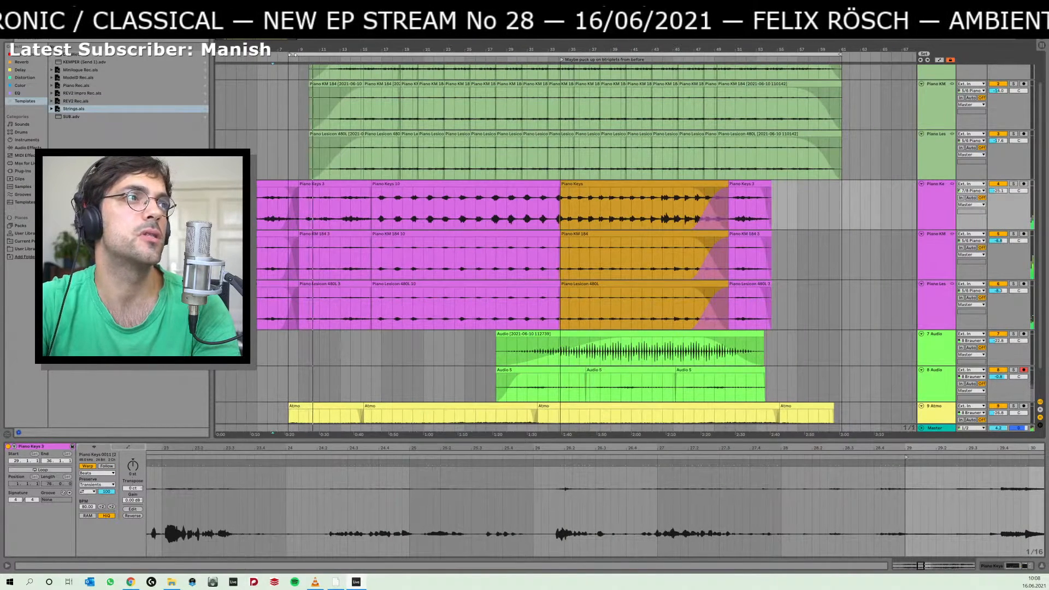
{"action": "left_click", "coordinate": [262, 98]}
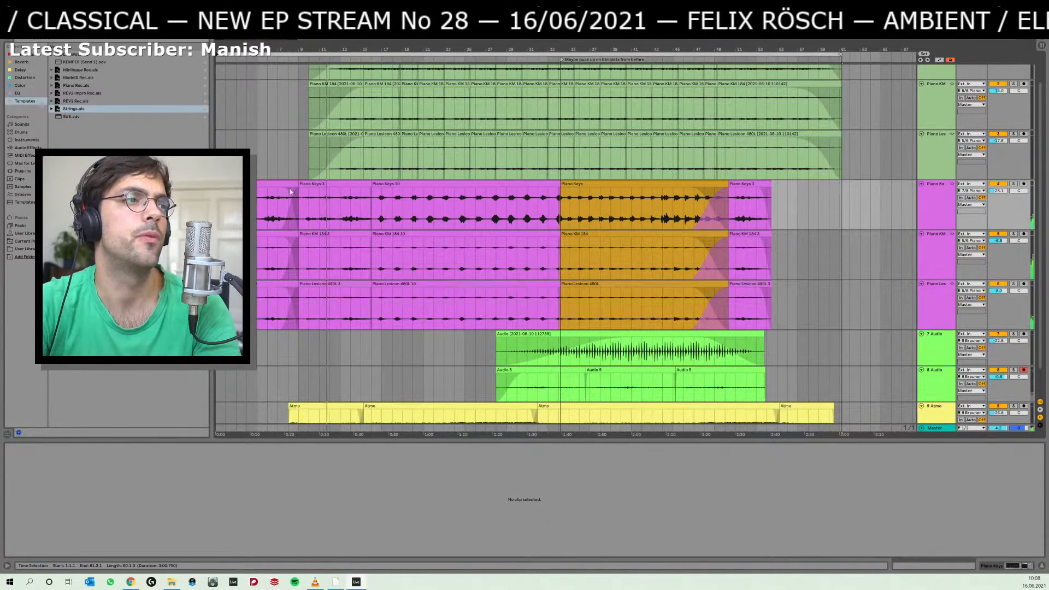
{"action": "scroll", "coordinate": [300, 230], "scroll_direction": "down", "scroll_amount": 2}
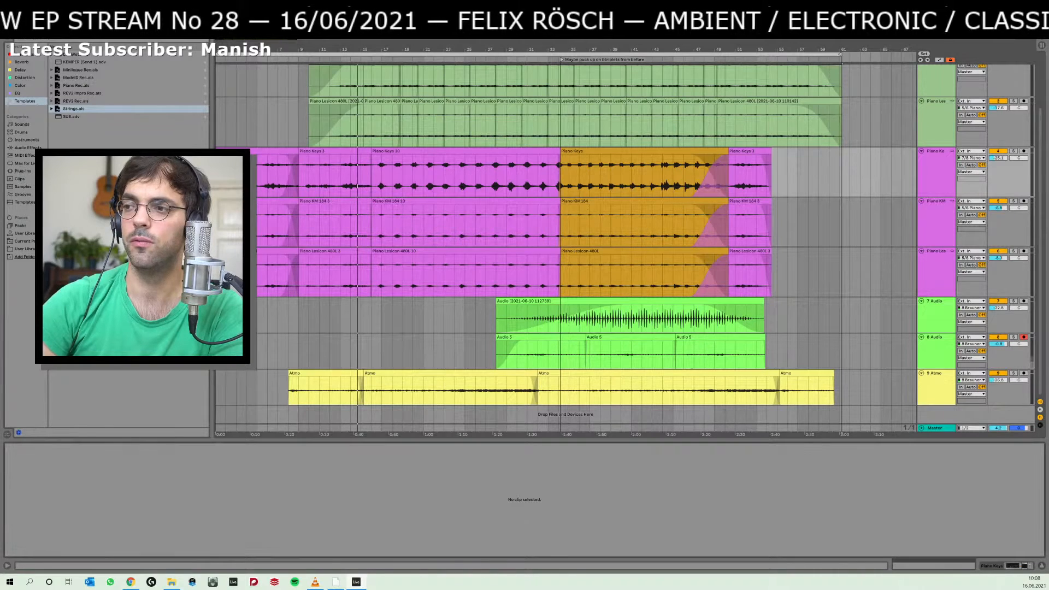
Switch to Spotify, open the Contemporary Classical playlist and look through its tracks down to the end of the list.
{"action": "left_click", "coordinate": [295, 582]}
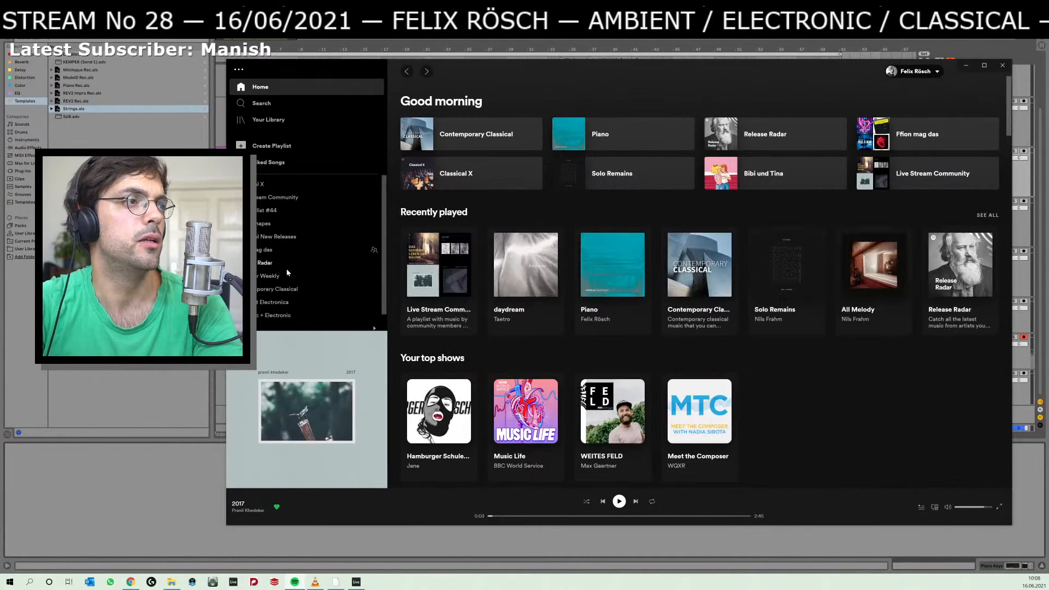
{"action": "left_click", "coordinate": [281, 289]}
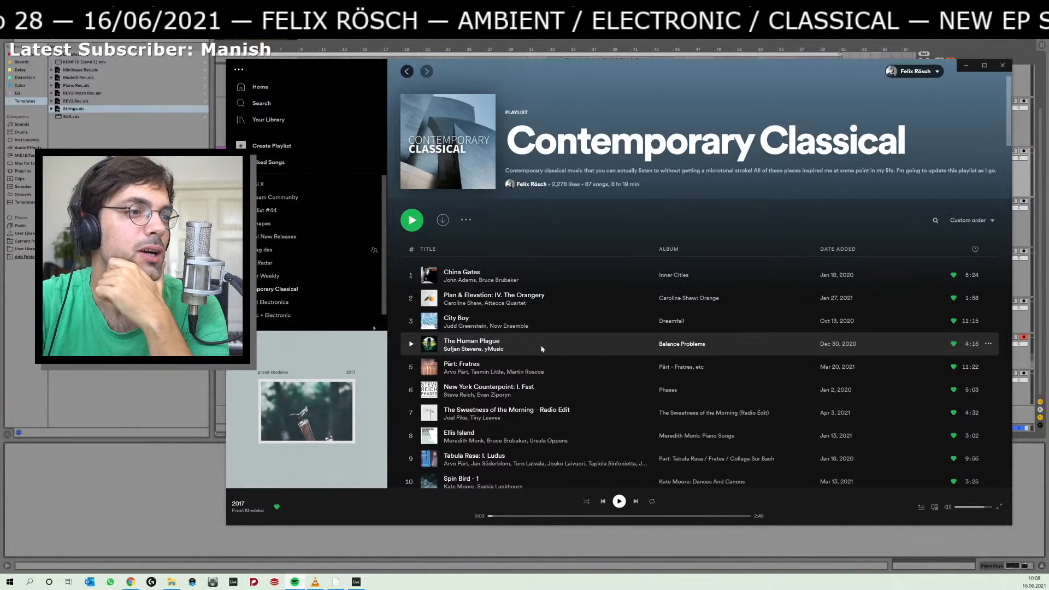
{"action": "scroll", "coordinate": [541, 348], "scroll_direction": "down", "scroll_amount": 3}
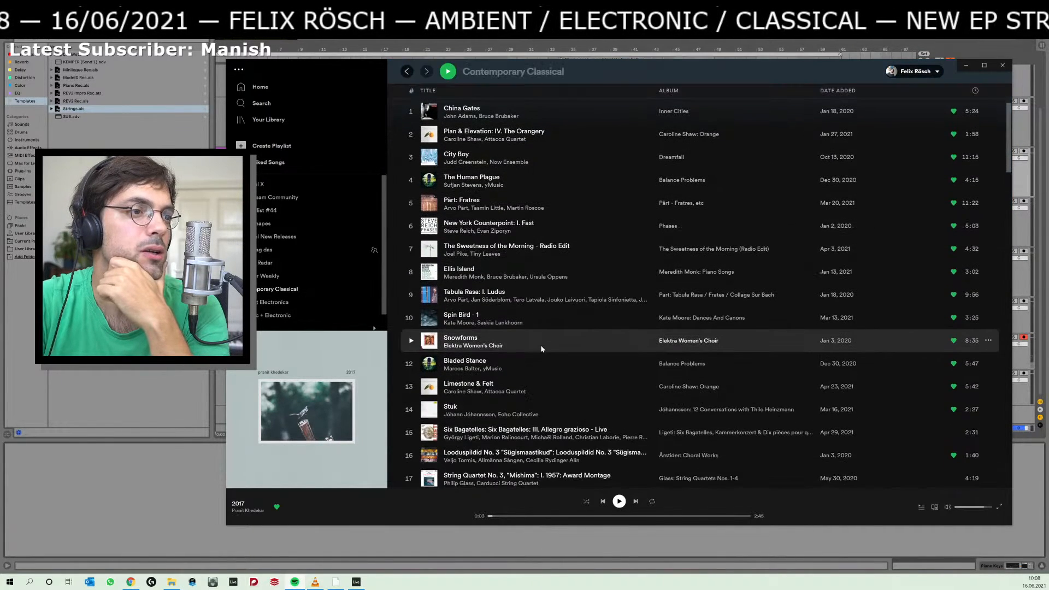
{"action": "scroll", "coordinate": [541, 349], "scroll_direction": "down", "scroll_amount": 2}
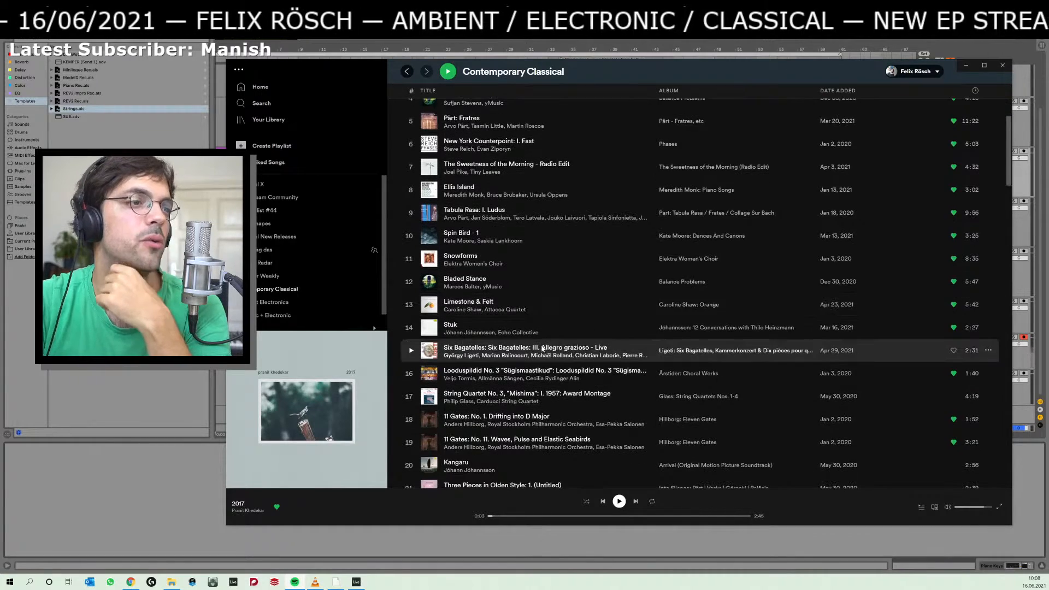
{"action": "scroll", "coordinate": [543, 347], "scroll_direction": "down", "scroll_amount": 4}
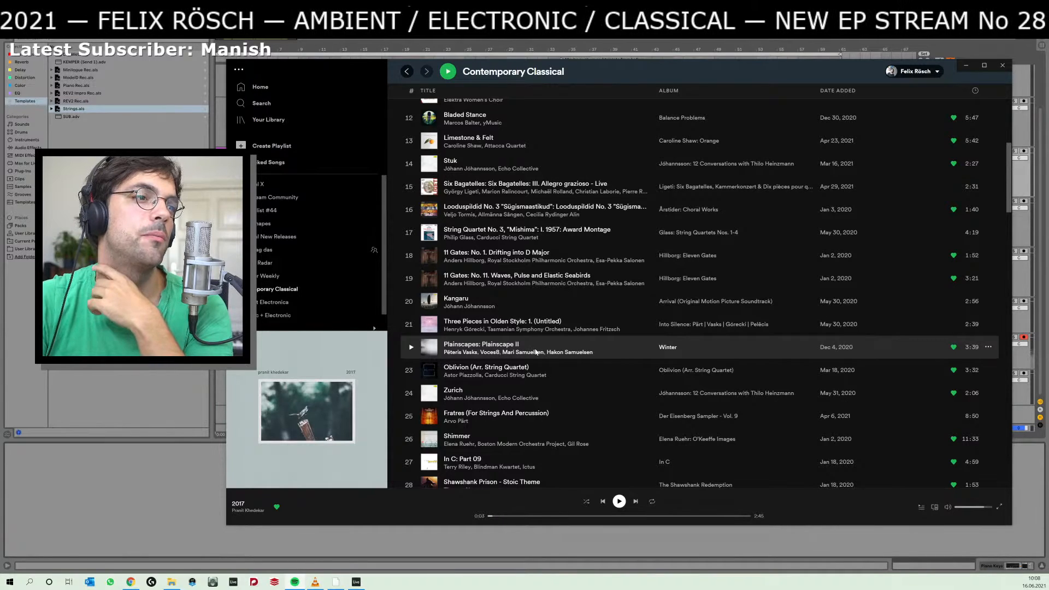
{"action": "scroll", "coordinate": [536, 351], "scroll_direction": "down", "scroll_amount": 4}
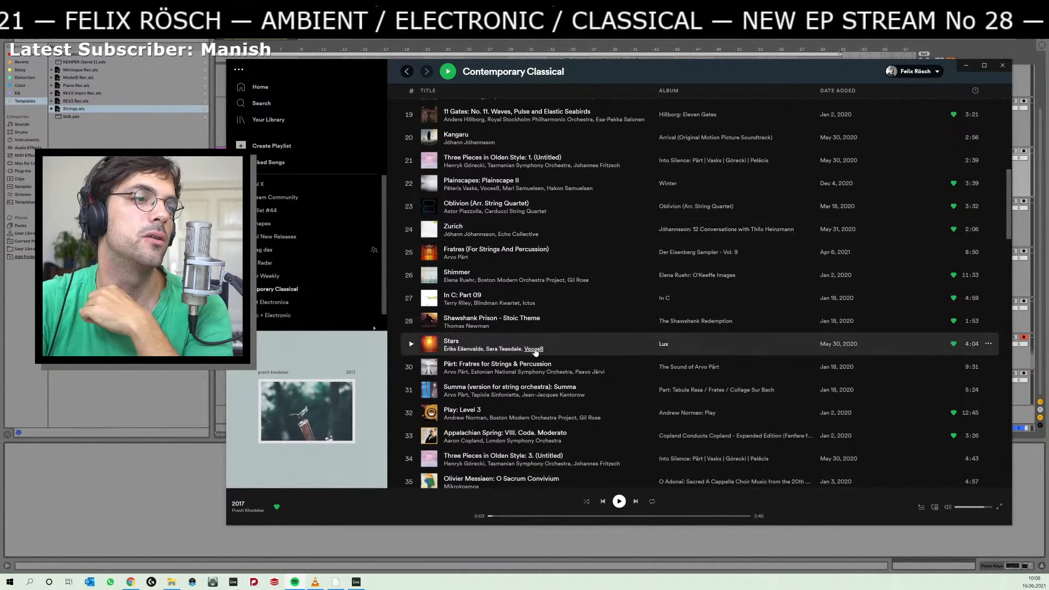
{"action": "scroll", "coordinate": [535, 352], "scroll_direction": "down", "scroll_amount": 2}
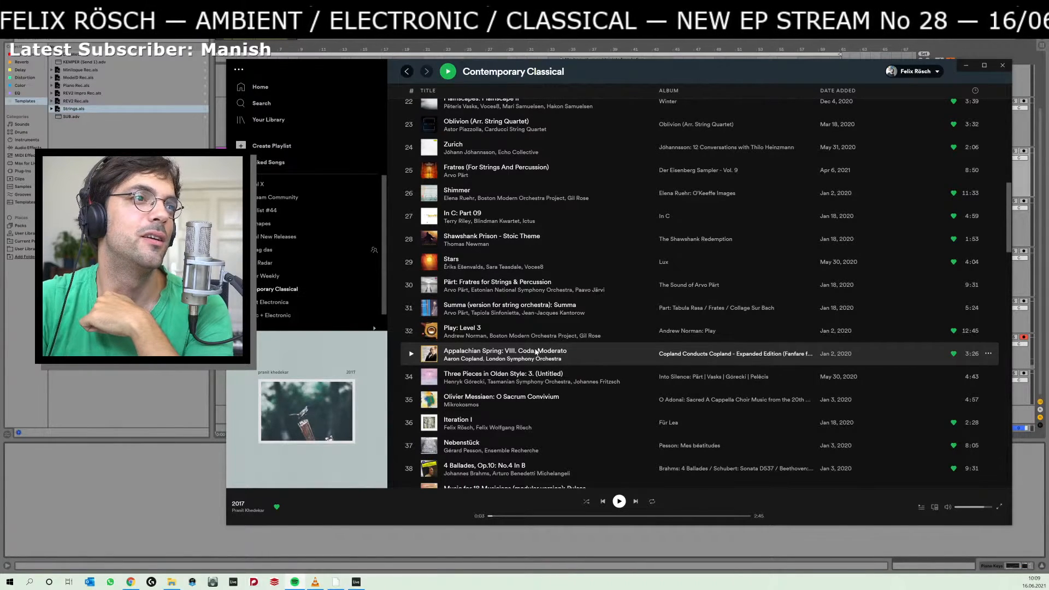
{"action": "scroll", "coordinate": [535, 351], "scroll_direction": "up", "scroll_amount": 7}
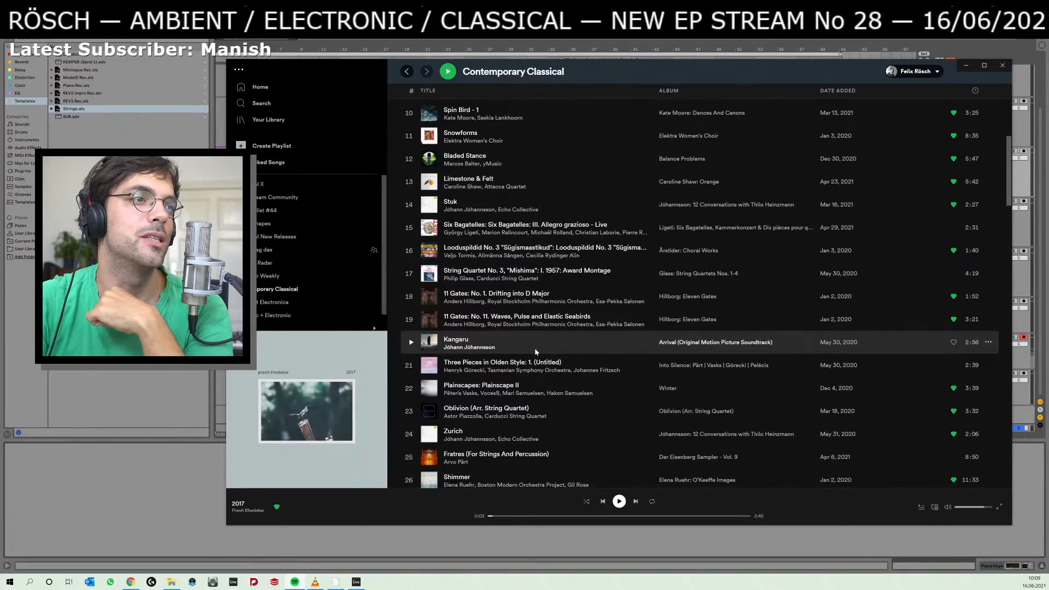
{"action": "scroll", "coordinate": [535, 352], "scroll_direction": "down", "scroll_amount": 15}
{"action": "scroll", "coordinate": [535, 351], "scroll_direction": "down", "scroll_amount": 20}
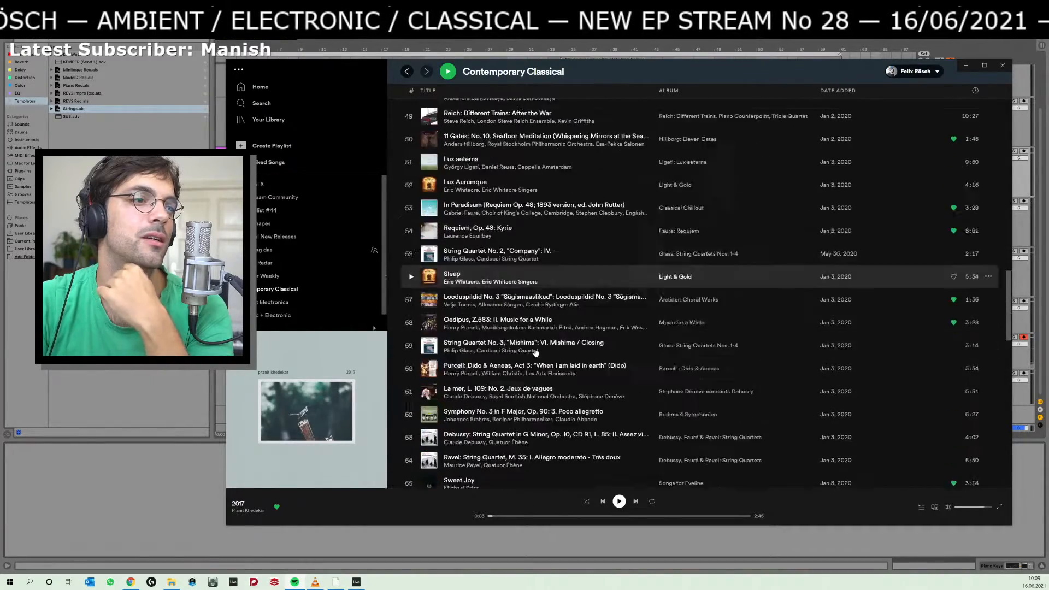
{"action": "scroll", "coordinate": [536, 352], "scroll_direction": "up", "scroll_amount": 5}
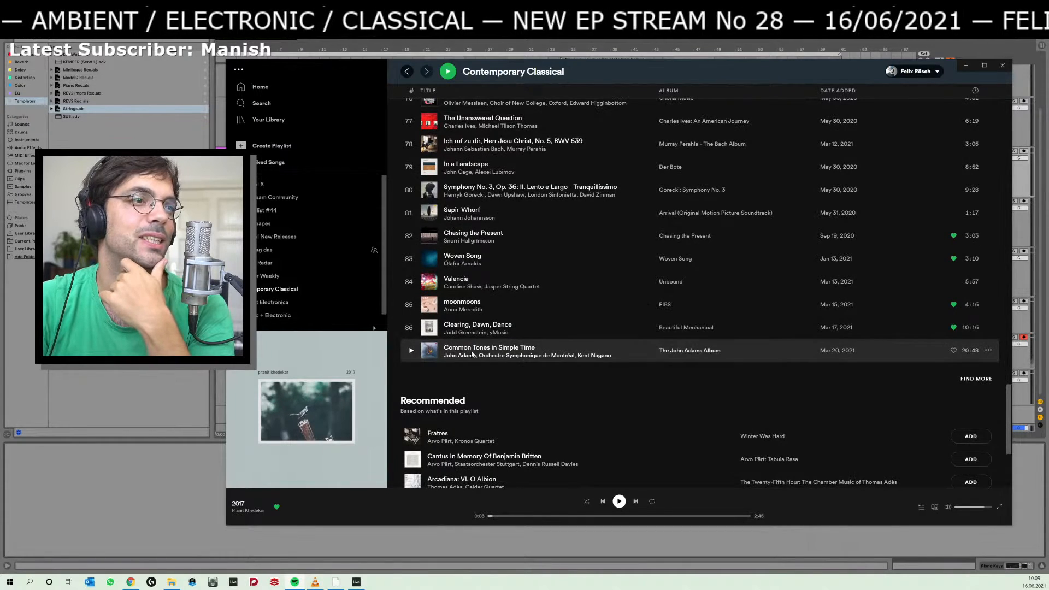
{"action": "scroll", "coordinate": [534, 331], "scroll_direction": "up", "scroll_amount": 3}
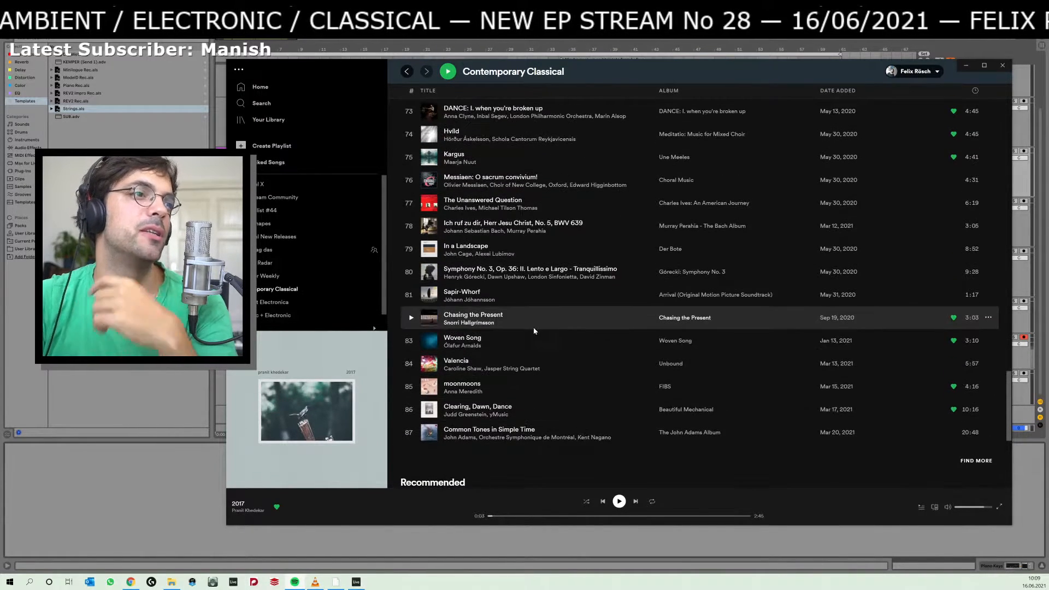
{"action": "scroll", "coordinate": [534, 328], "scroll_direction": "up", "scroll_amount": 3}
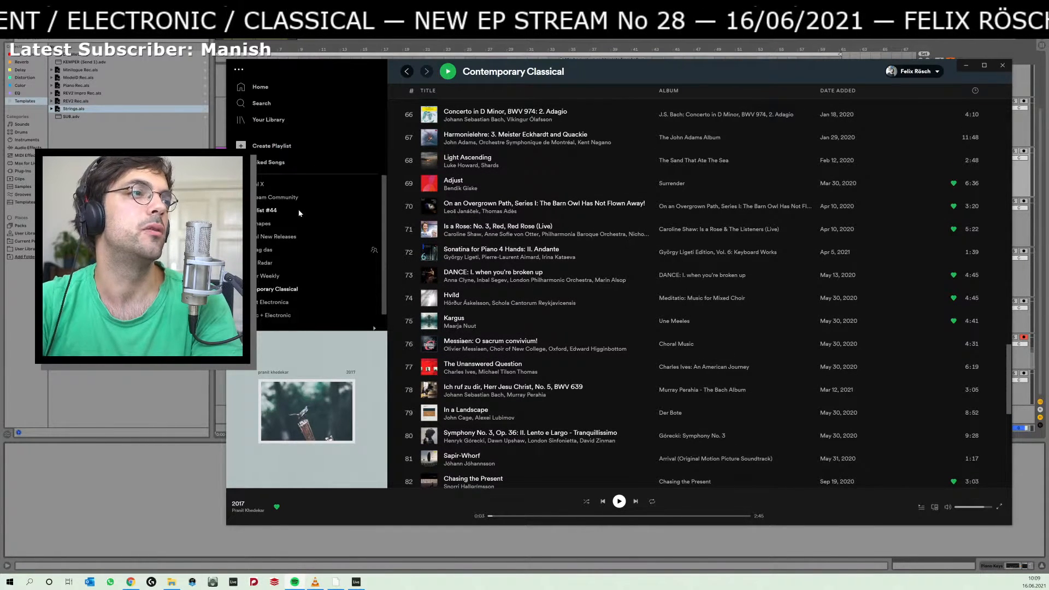
Search Spotify for "orchester verfremdung", open the album Orchester Verfremdung and play March of the Ants briefly.
{"action": "left_click", "coordinate": [405, 73]}
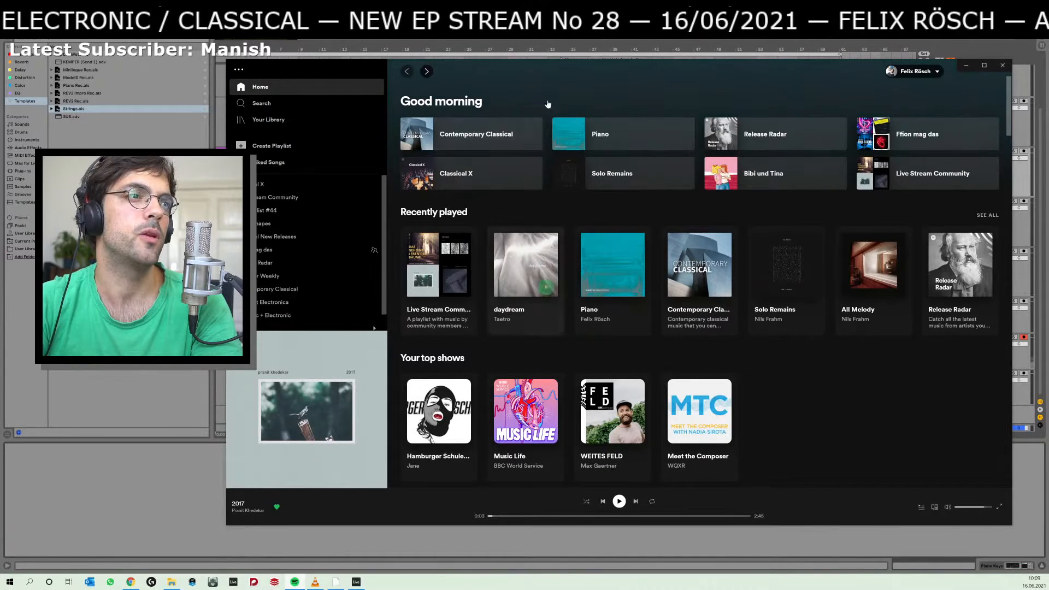
{"action": "left_click", "coordinate": [261, 103]}
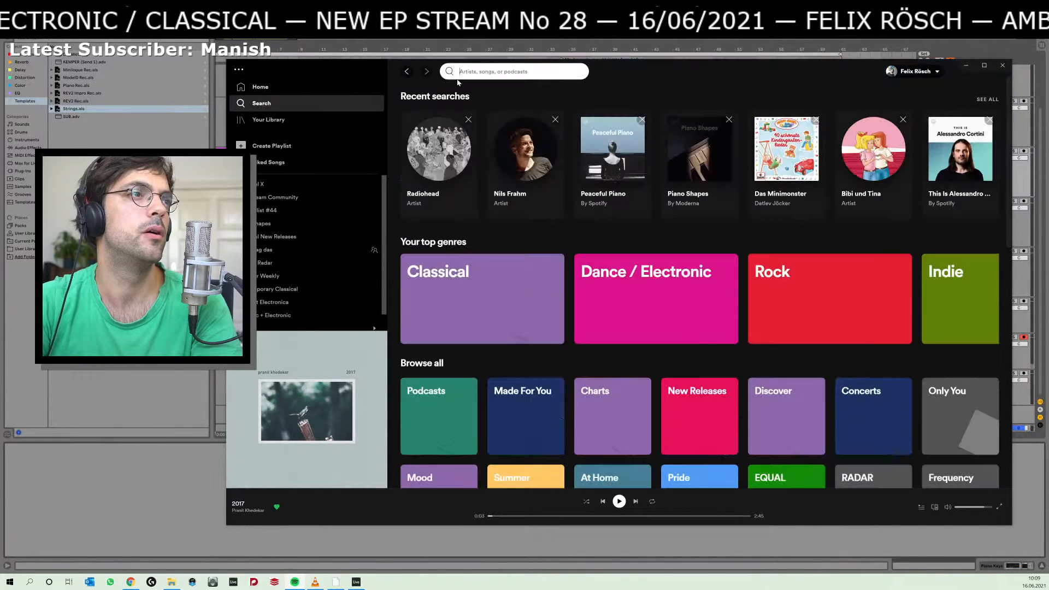
{"action": "type", "text": "orchester verfremdung"}
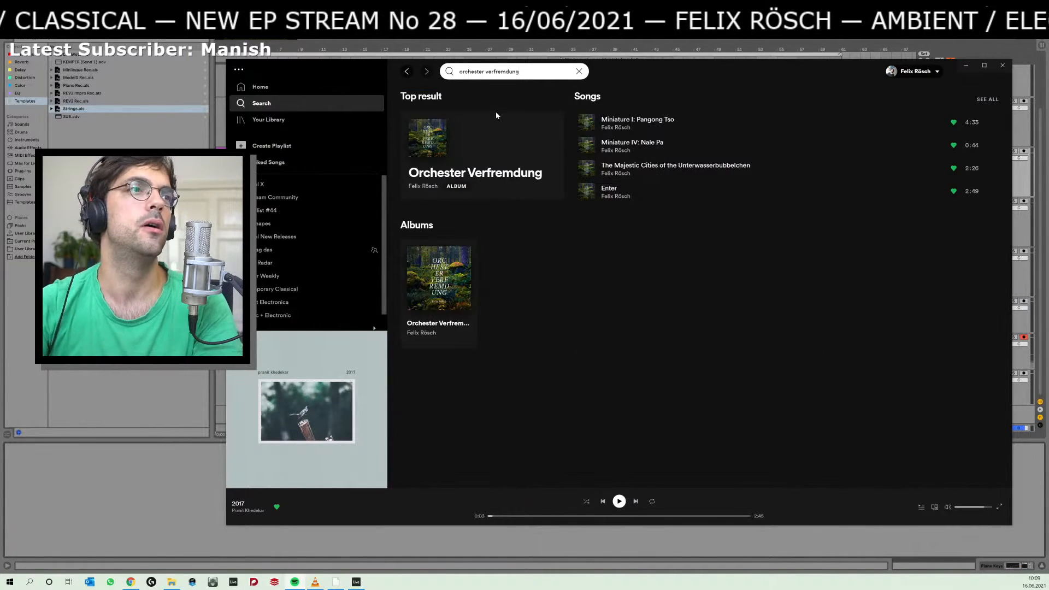
{"action": "left_click", "coordinate": [474, 159]}
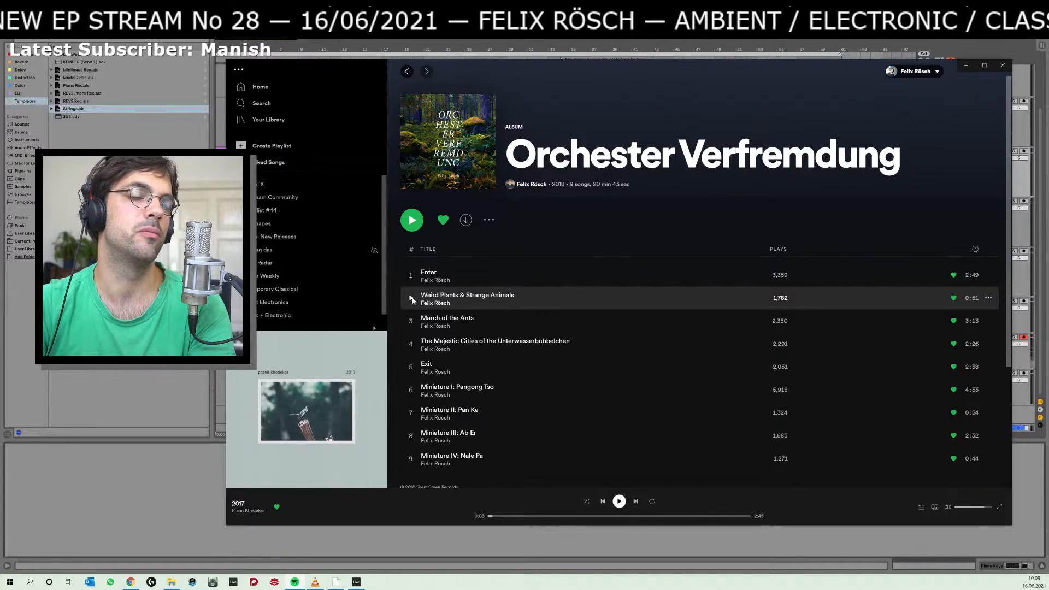
{"action": "left_click", "coordinate": [413, 299]}
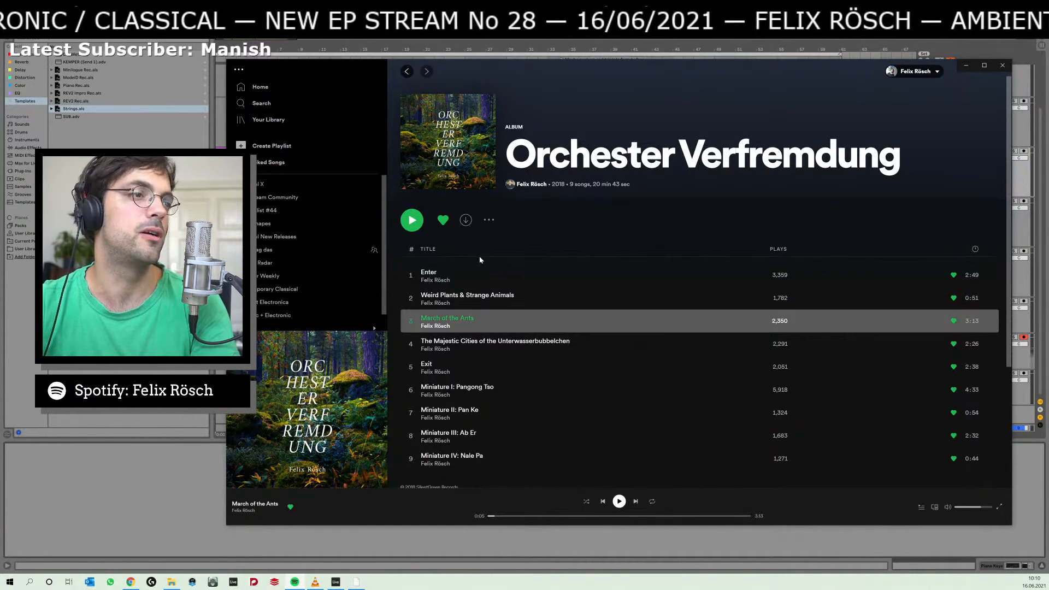
Reopen the Contemporary Classical playlist, look through its tracks and play The Sweetness of the Morning - Radio Edit briefly.
{"action": "left_click", "coordinate": [408, 72]}
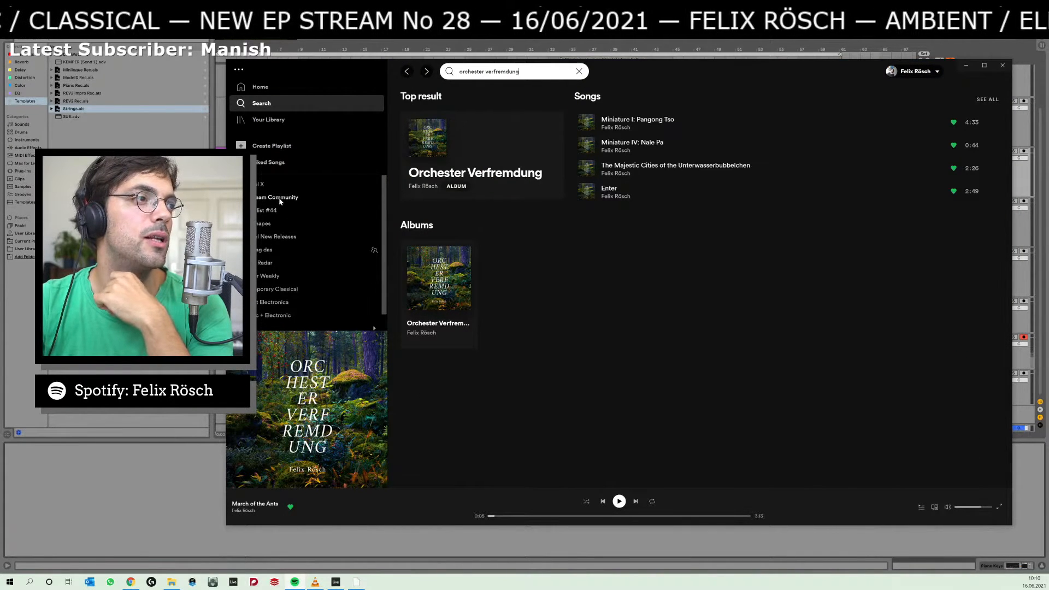
{"action": "left_click", "coordinate": [281, 291]}
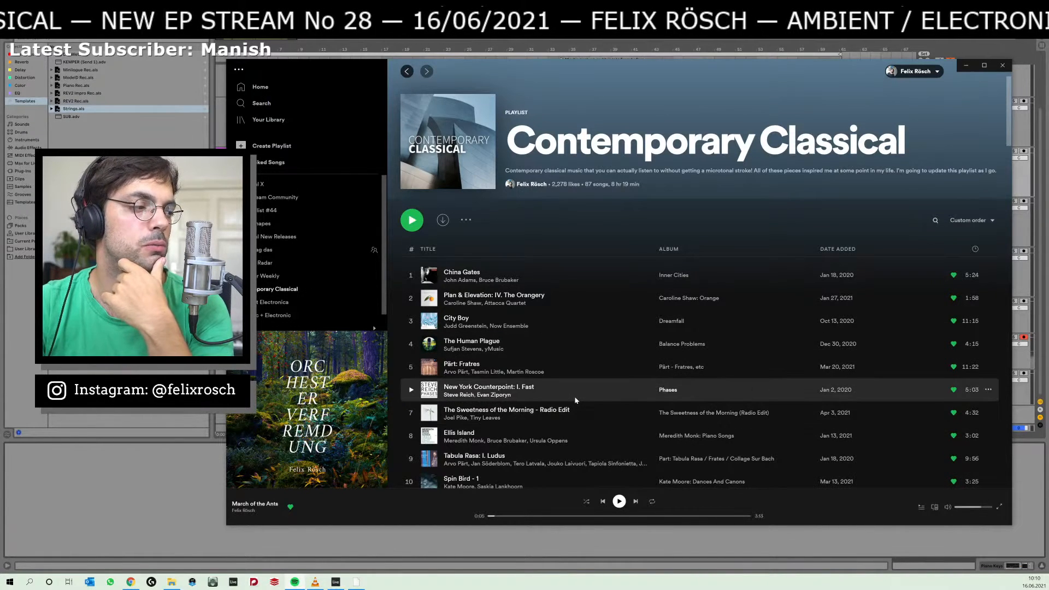
{"action": "scroll", "coordinate": [574, 398], "scroll_direction": "down", "scroll_amount": 3}
{"action": "scroll", "coordinate": [575, 400], "scroll_direction": "down", "scroll_amount": 3}
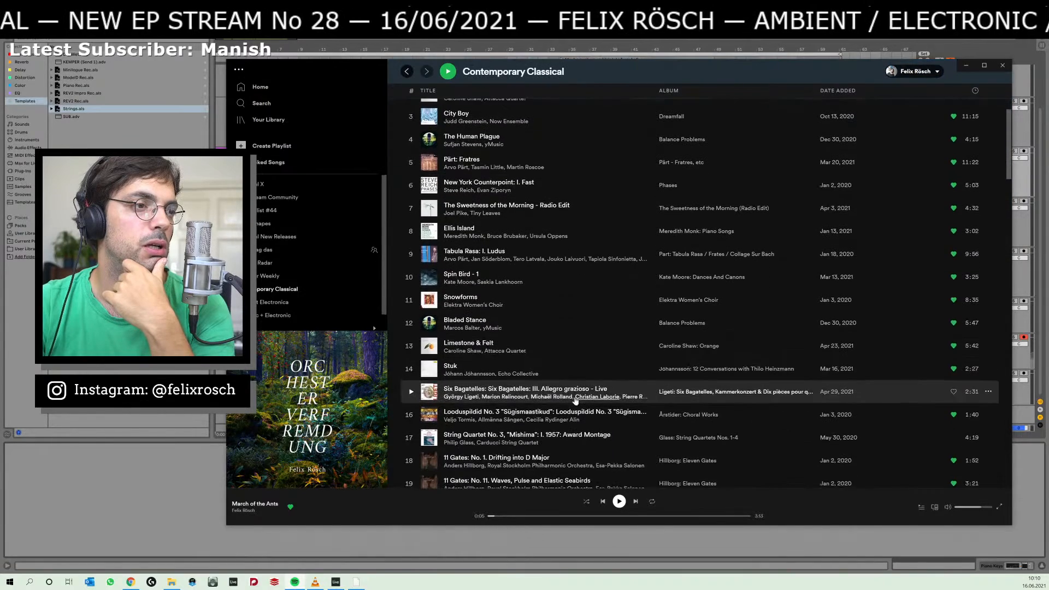
{"action": "scroll", "coordinate": [575, 401], "scroll_direction": "down", "scroll_amount": 1}
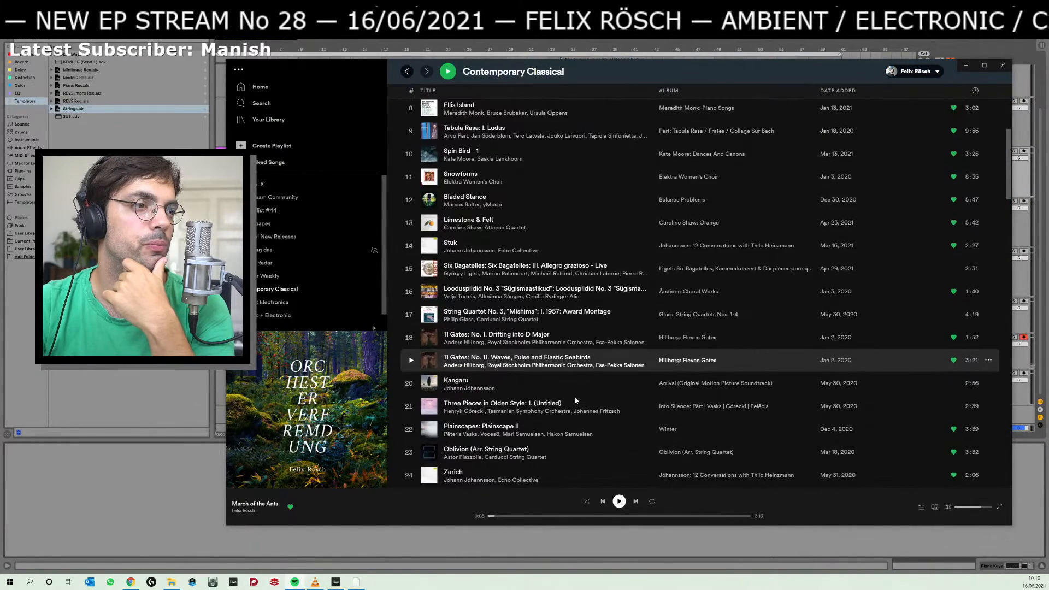
{"action": "scroll", "coordinate": [574, 400], "scroll_direction": "down", "scroll_amount": 3}
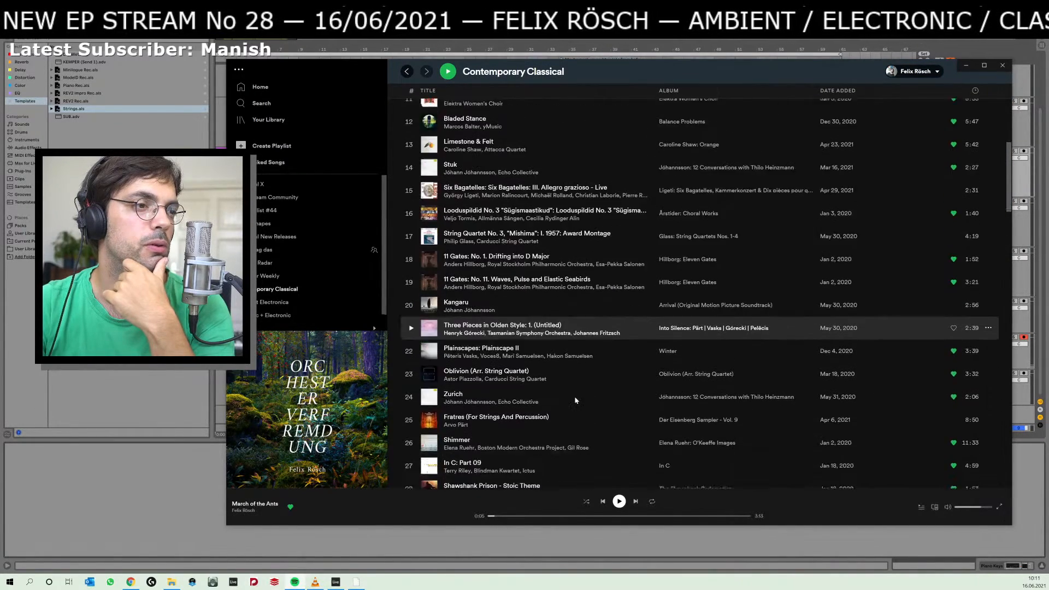
{"action": "scroll", "coordinate": [575, 401], "scroll_direction": "down", "scroll_amount": 2}
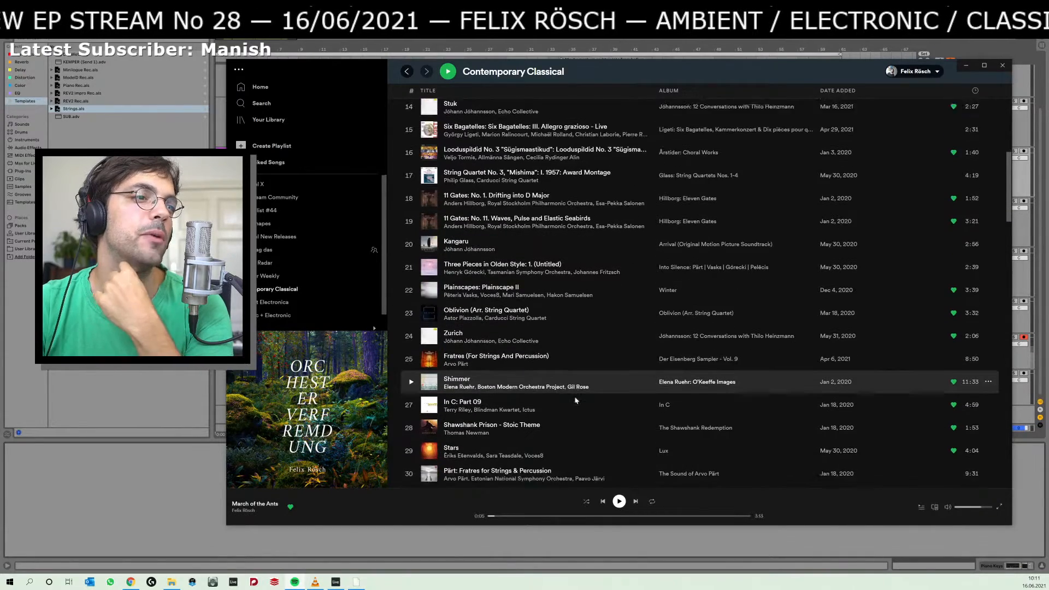
{"action": "scroll", "coordinate": [575, 401], "scroll_direction": "up", "scroll_amount": 10}
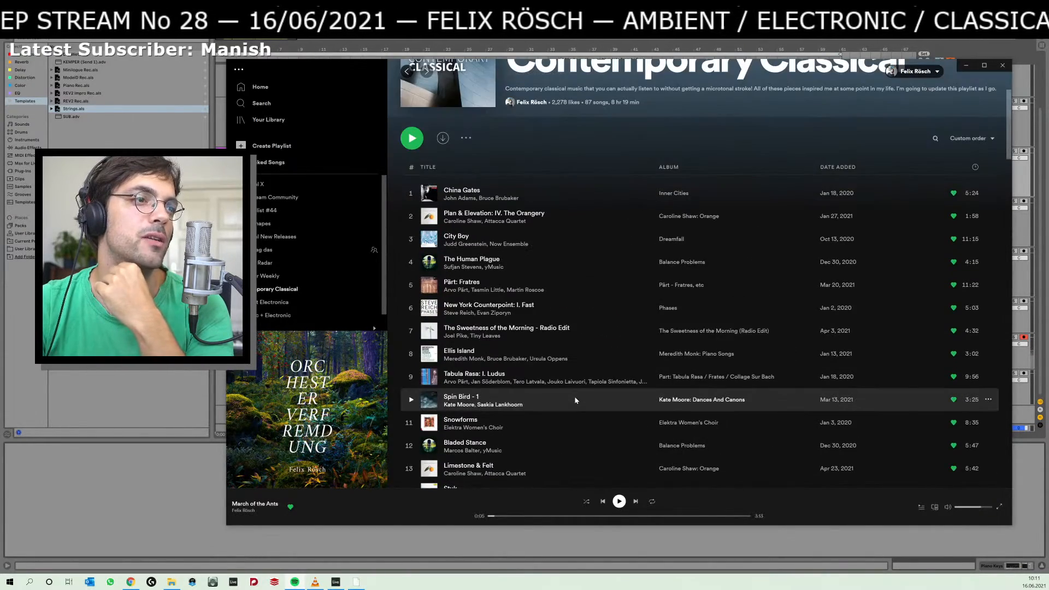
{"action": "left_click", "coordinate": [411, 332]}
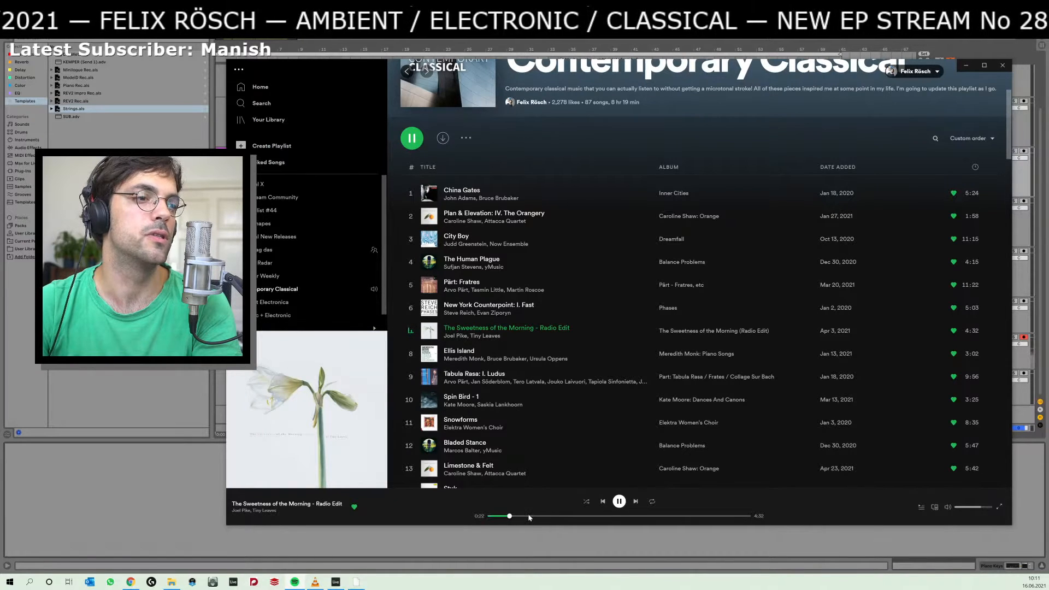
{"action": "left_click", "coordinate": [621, 501]}
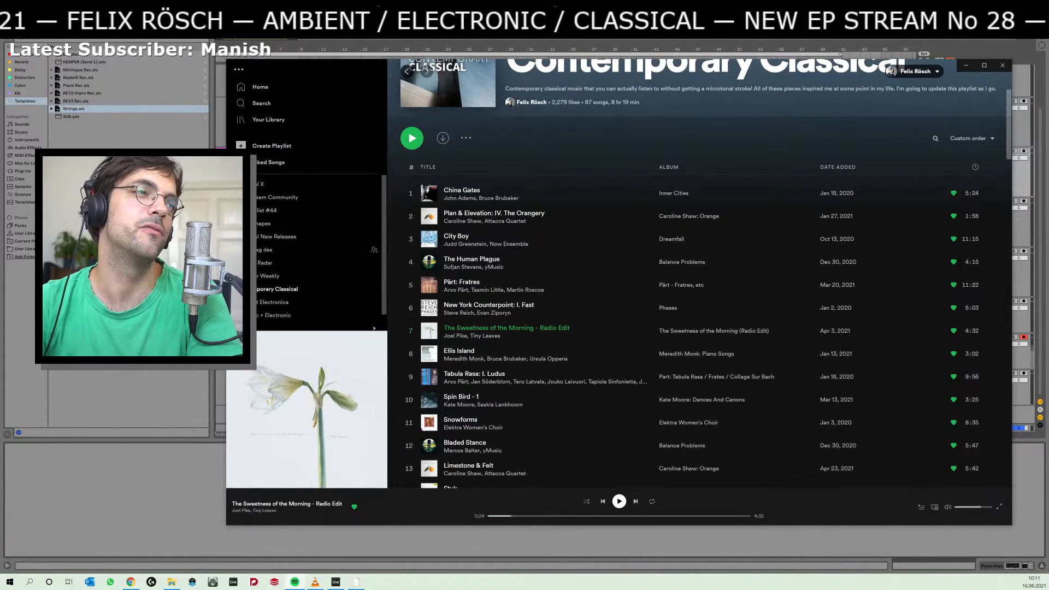
Switch to Ableton Live and select the opening piano clips from 1.1.1 to 9.1.1 on all three pink tracks.
{"action": "key", "text": "alt+Tab"}
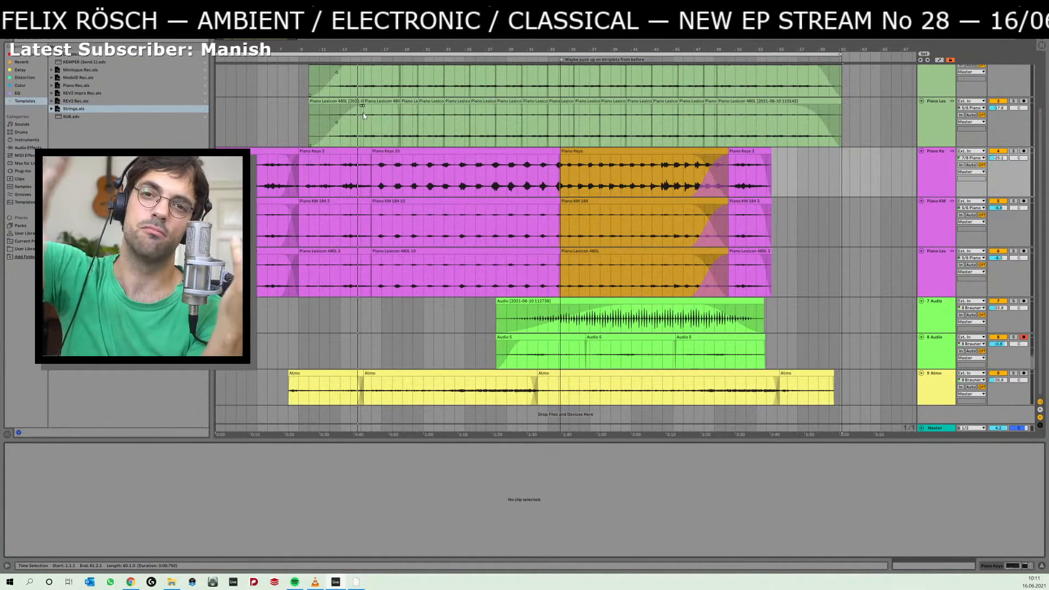
{"action": "left_click", "coordinate": [351, 153]}
{"action": "left_click", "coordinate": [253, 153]}
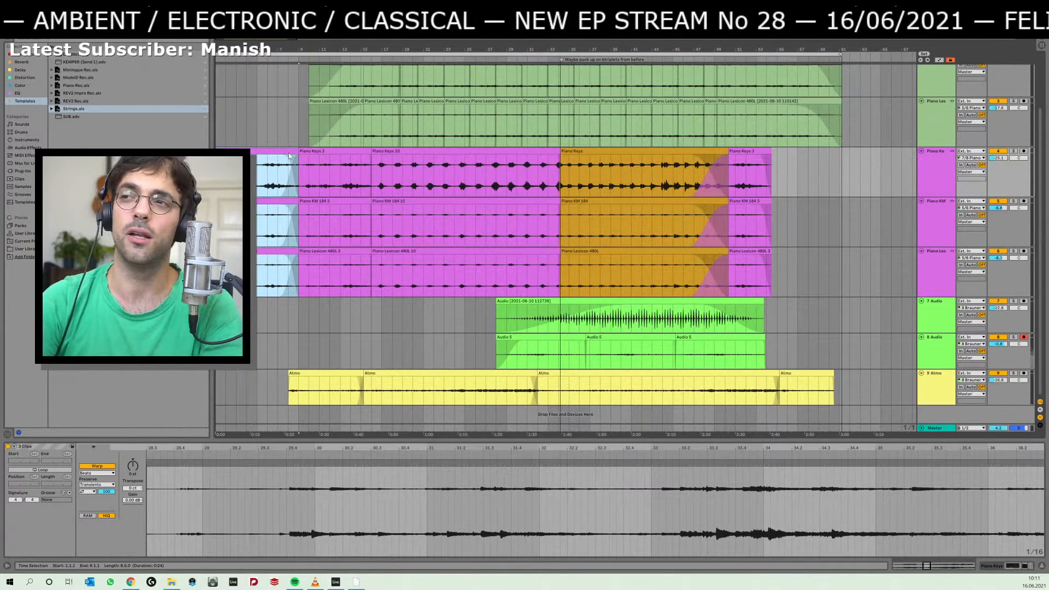
Switch to Spotify, return to the "orchester verfremdung" search and open the album Orchester Verfremdung.
{"action": "key", "text": "alt+Tab"}
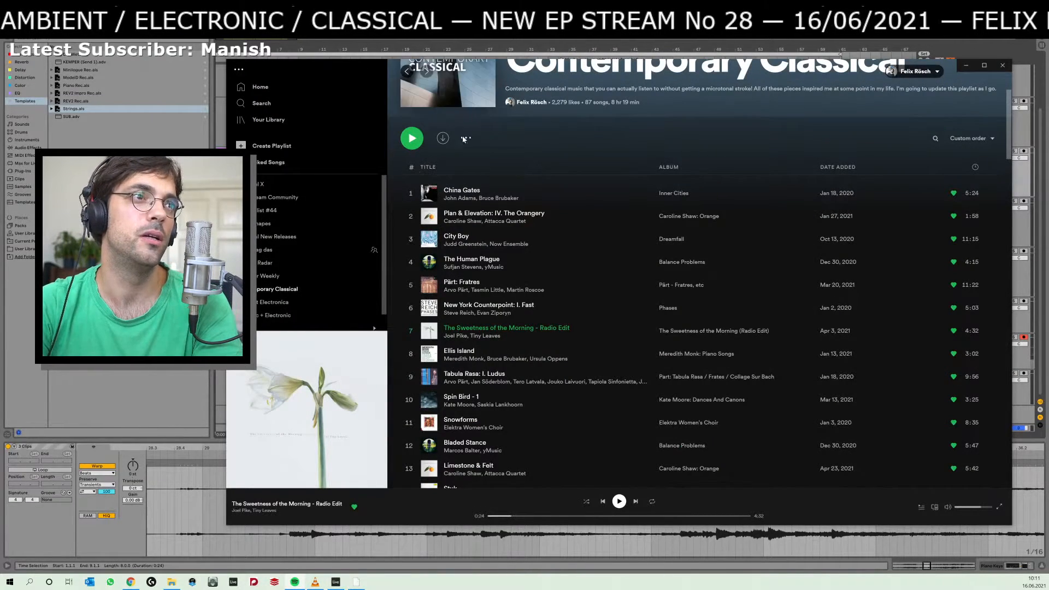
{"action": "scroll", "coordinate": [422, 79], "scroll_direction": "up", "scroll_amount": 2}
{"action": "left_click", "coordinate": [406, 72]}
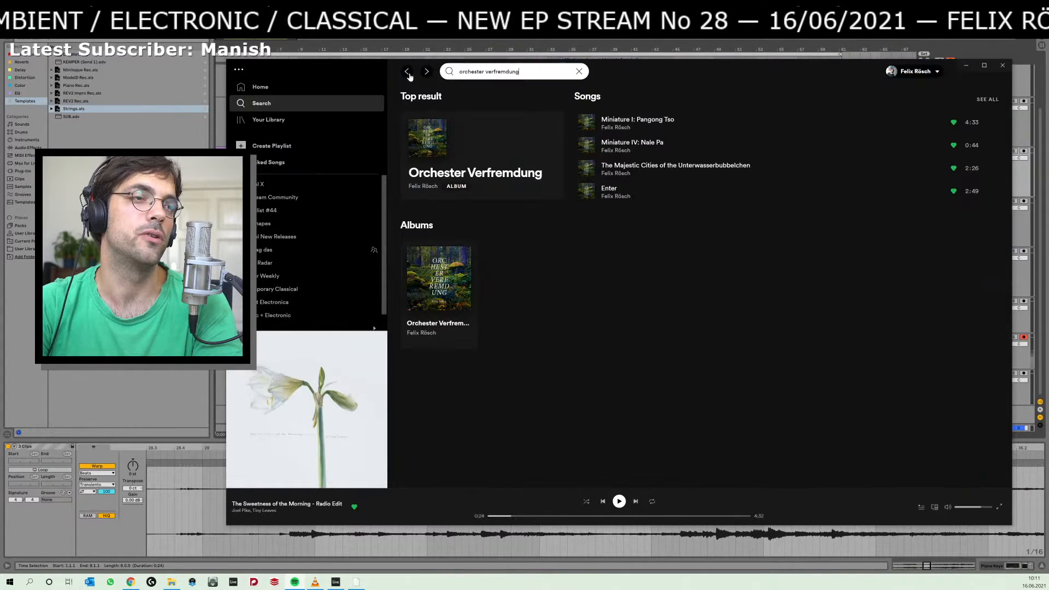
{"action": "left_click", "coordinate": [484, 159]}
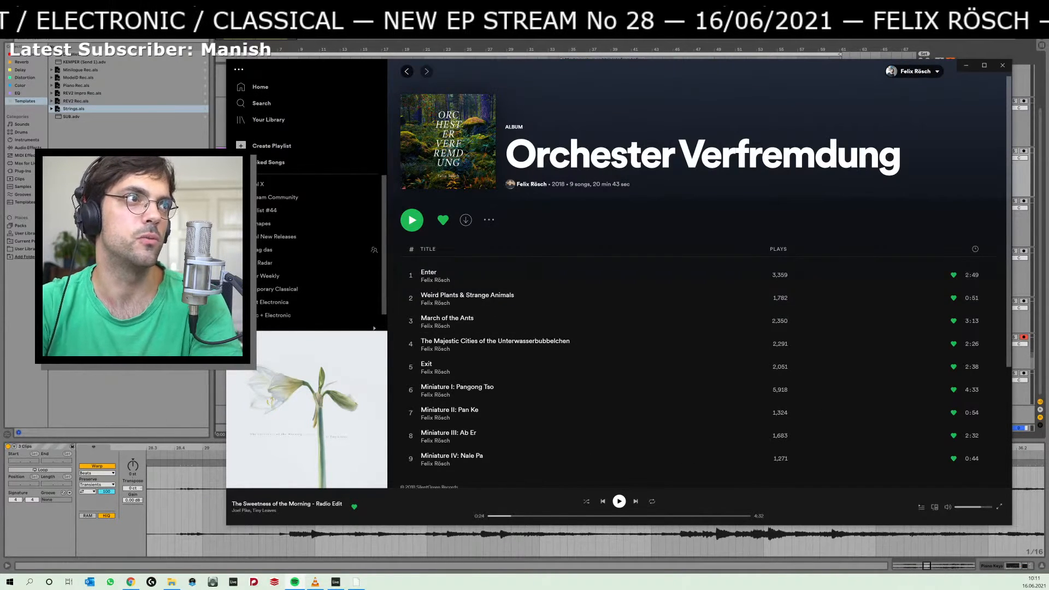
Back in Ableton Live, play the opening and extend the start of the Piano Keys 10 clip group back to 15.1.1 on all three tracks.
{"action": "left_click", "coordinate": [175, 274]}
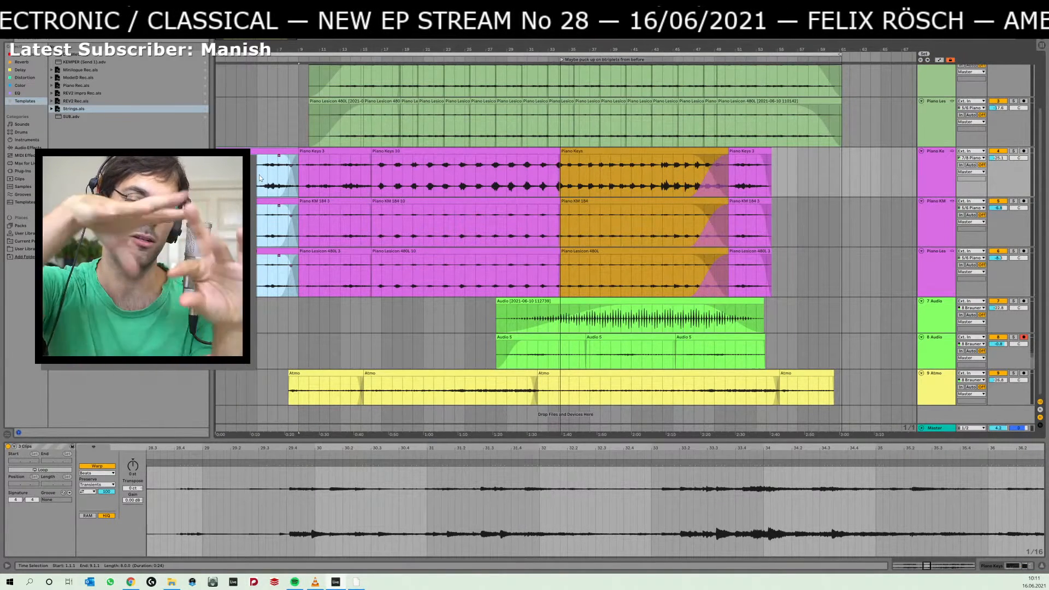
{"action": "key", "text": "space"}
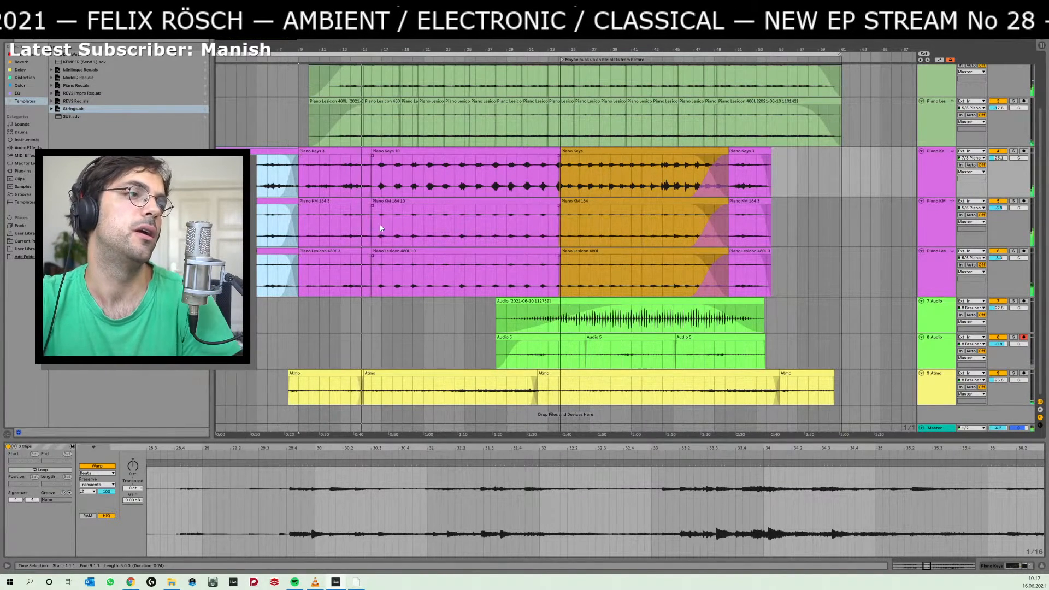
{"action": "left_click", "coordinate": [372, 177]}
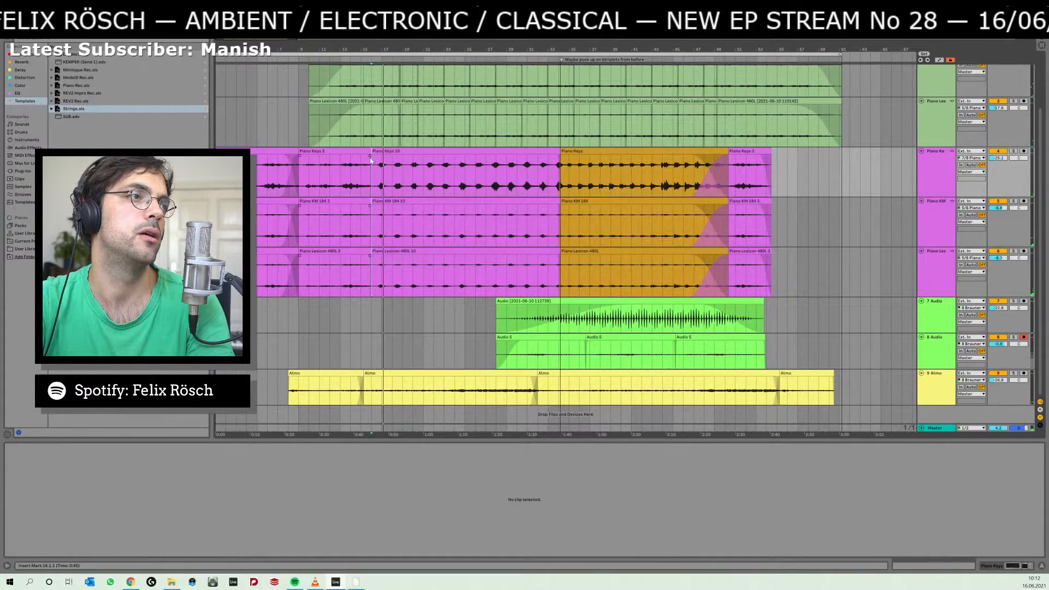
{"action": "mouse_move", "coordinate": [369, 158]}
{"action": "left_mouse_down"}
{"action": "mouse_move", "coordinate": [361, 162]}
{"action": "mouse_move", "coordinate": [361, 151]}
{"action": "left_mouse_up"}
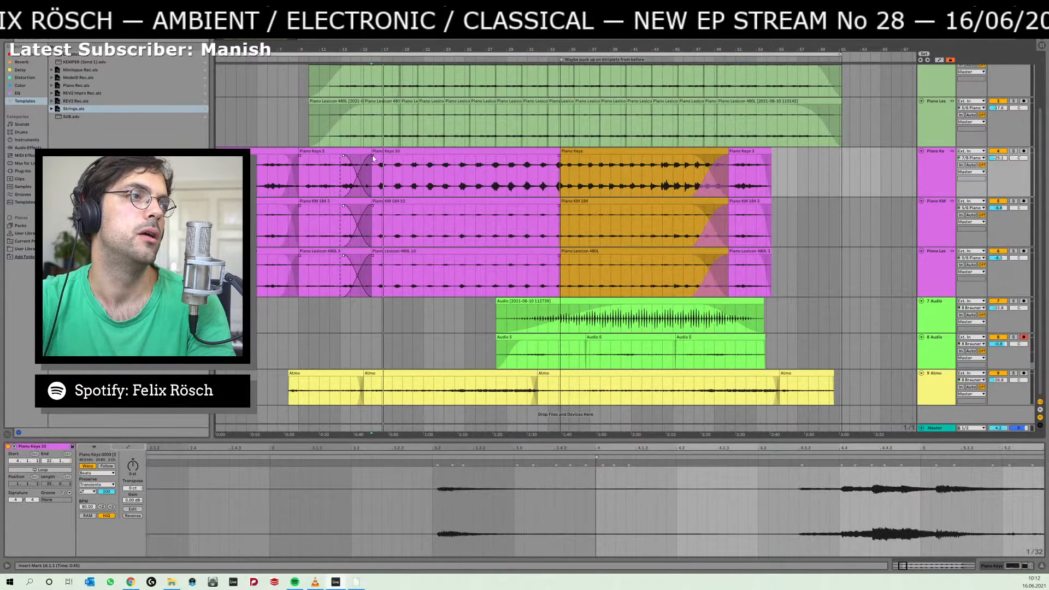
{"action": "key", "text": "ctrl+z"}
{"action": "key", "text": "space"}
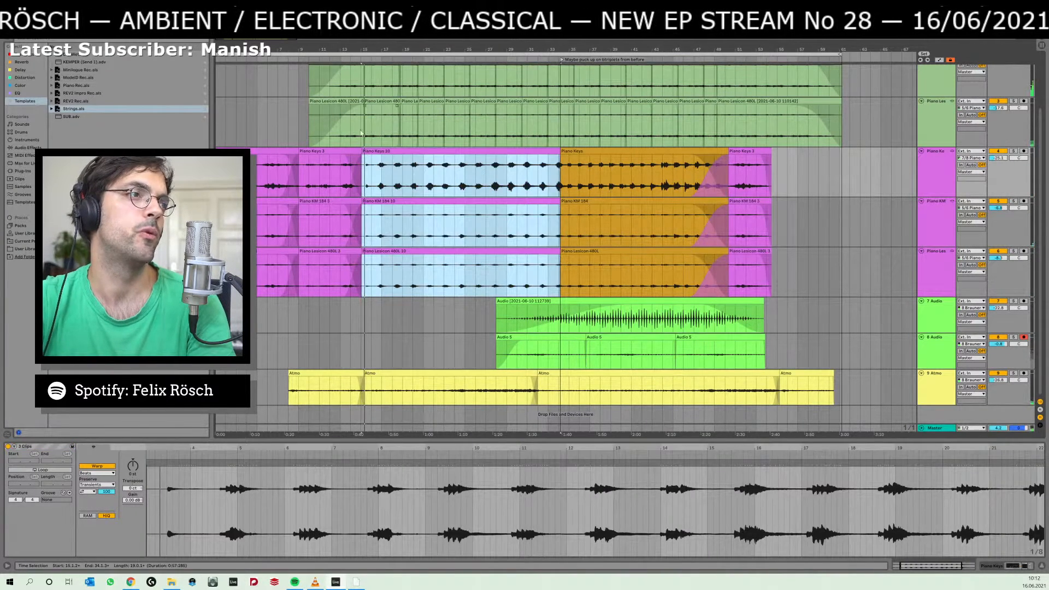
Solo the first green Piano Keys track briefly to hear it alone, and listen to the transition again from 13.1.1.
{"action": "left_click", "coordinate": [359, 124]}
{"action": "scroll", "coordinate": [995, 83], "scroll_direction": "up", "scroll_amount": 3}
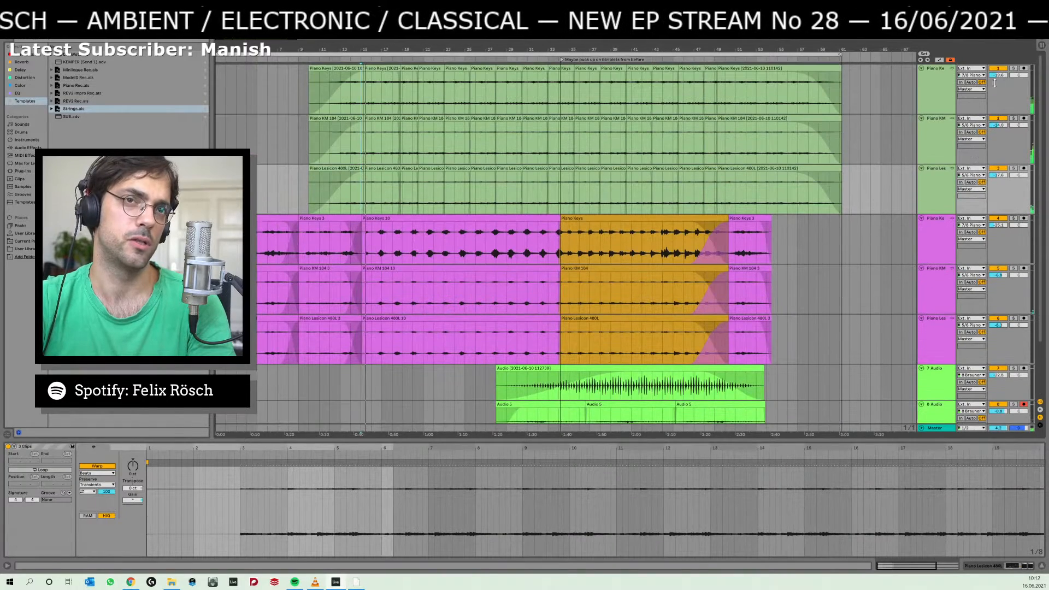
{"action": "left_click", "coordinate": [1013, 68]}
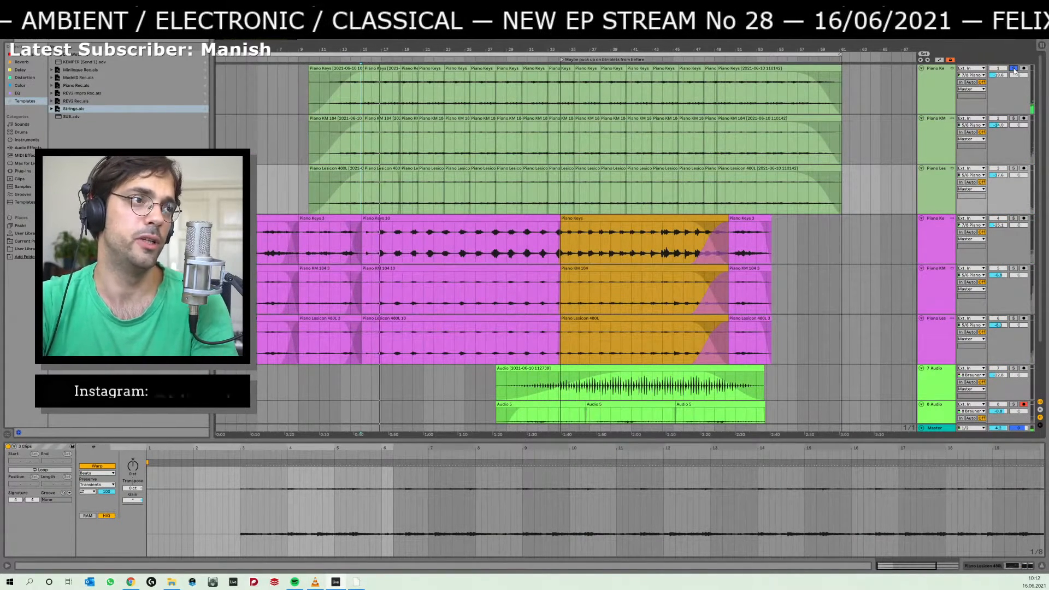
{"action": "left_click", "coordinate": [1014, 68]}
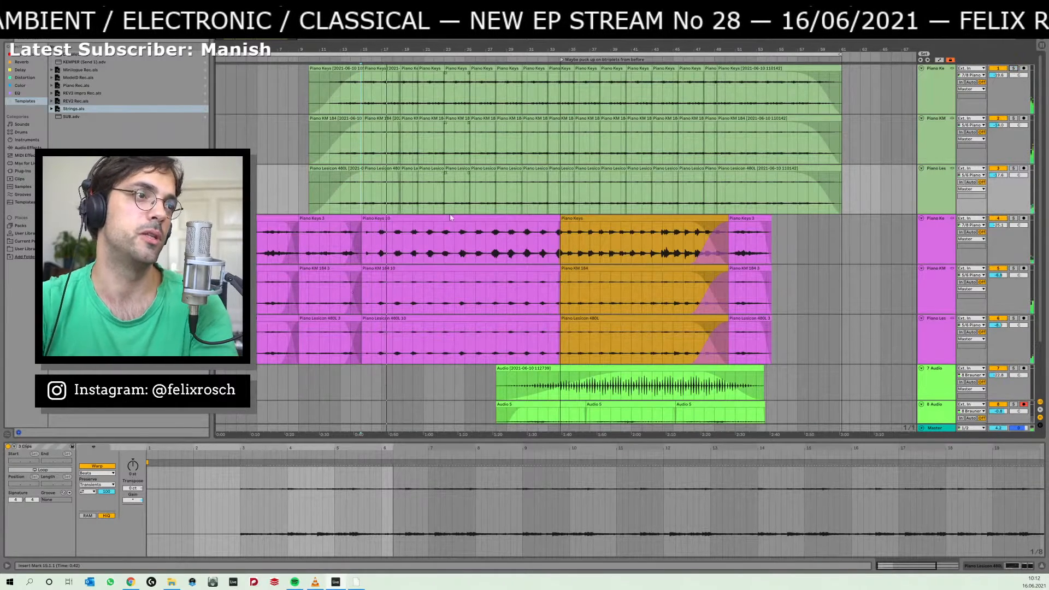
{"action": "left_click", "coordinate": [345, 244]}
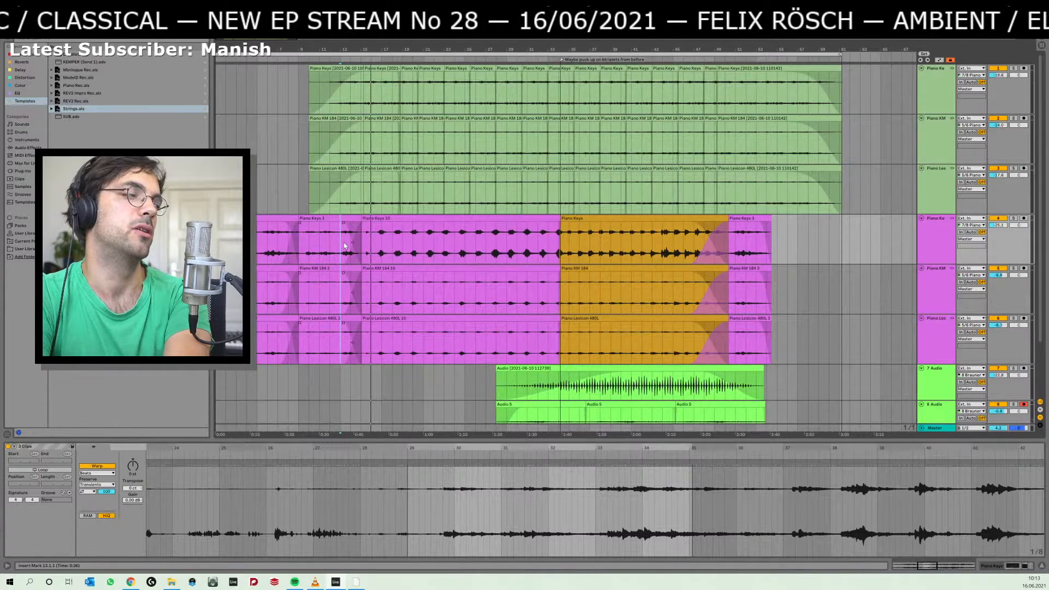
Switch to Spotify, open the Contemporary Classical playlist and play City Boy from the album Dreamfall.
{"action": "key", "text": "alt+Tab"}
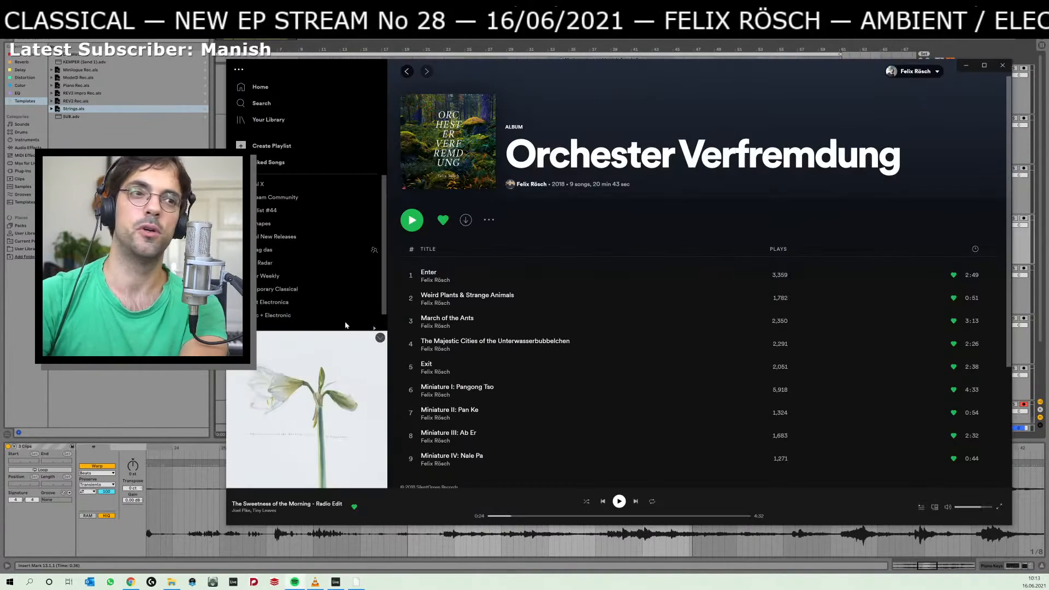
{"action": "left_click", "coordinate": [407, 72]}
{"action": "left_click", "coordinate": [407, 73]}
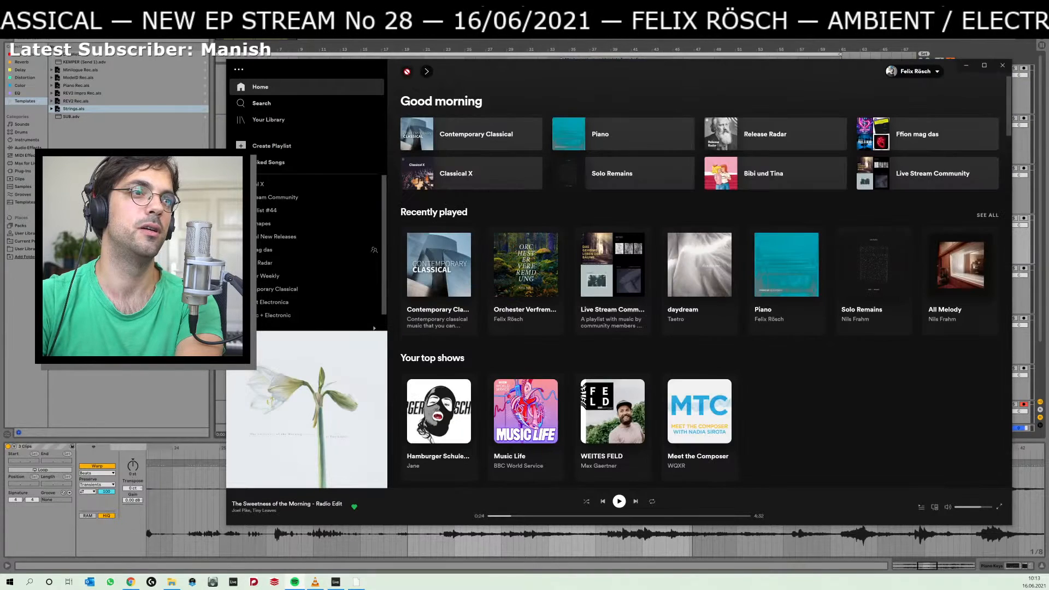
{"action": "left_click", "coordinate": [278, 289]}
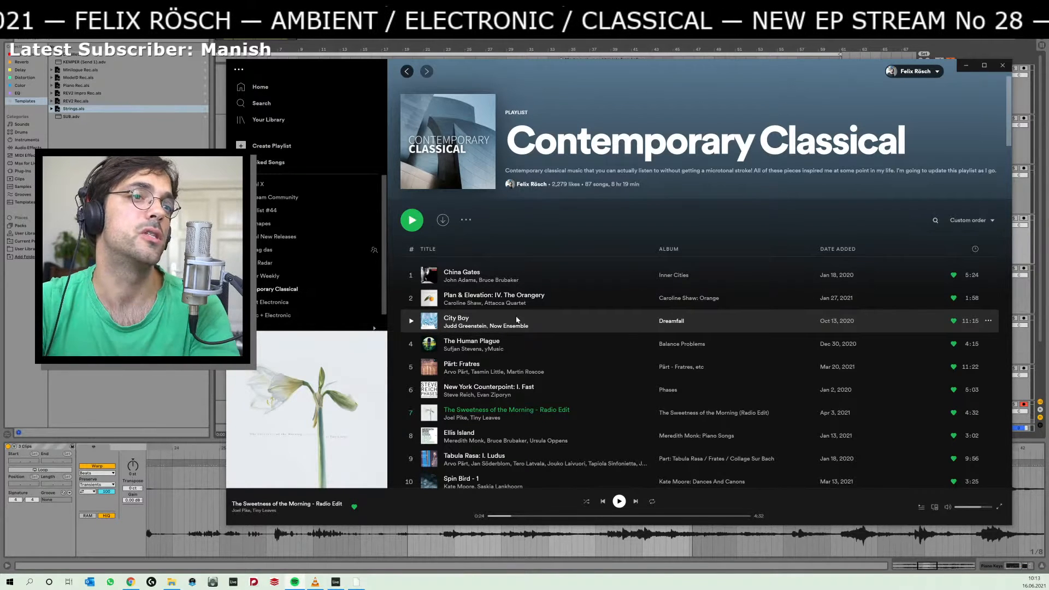
{"action": "left_click", "coordinate": [411, 322]}
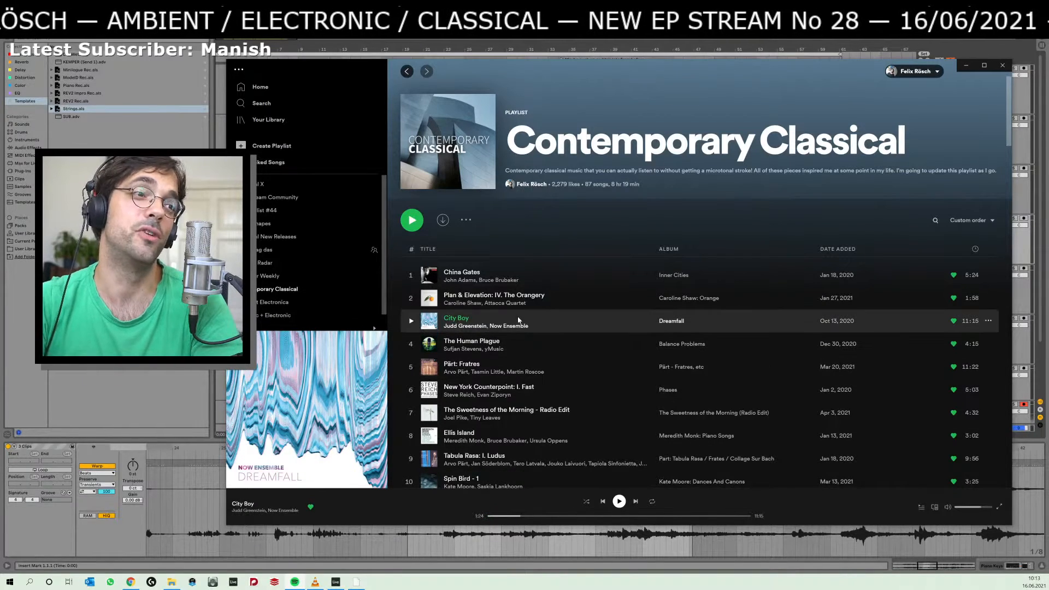
Switch to Ableton Live and move the boundary between the first two green piano clips to 14.1.1 on all three tracks.
{"action": "key", "text": "alt+Tab"}
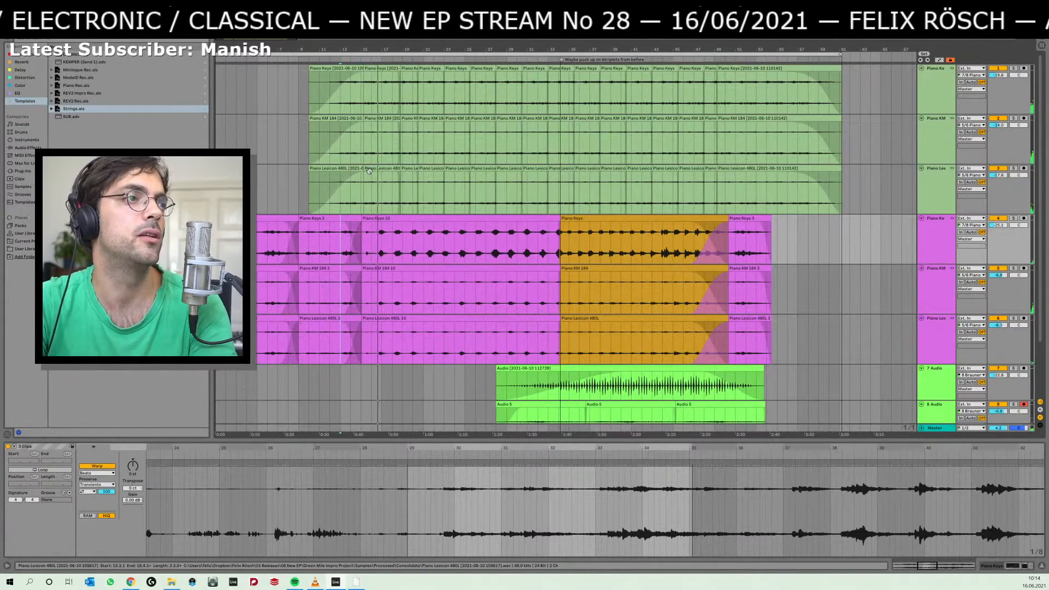
{"action": "left_click_drag", "start_coordinate": [364, 168], "coordinate": [351, 168]}
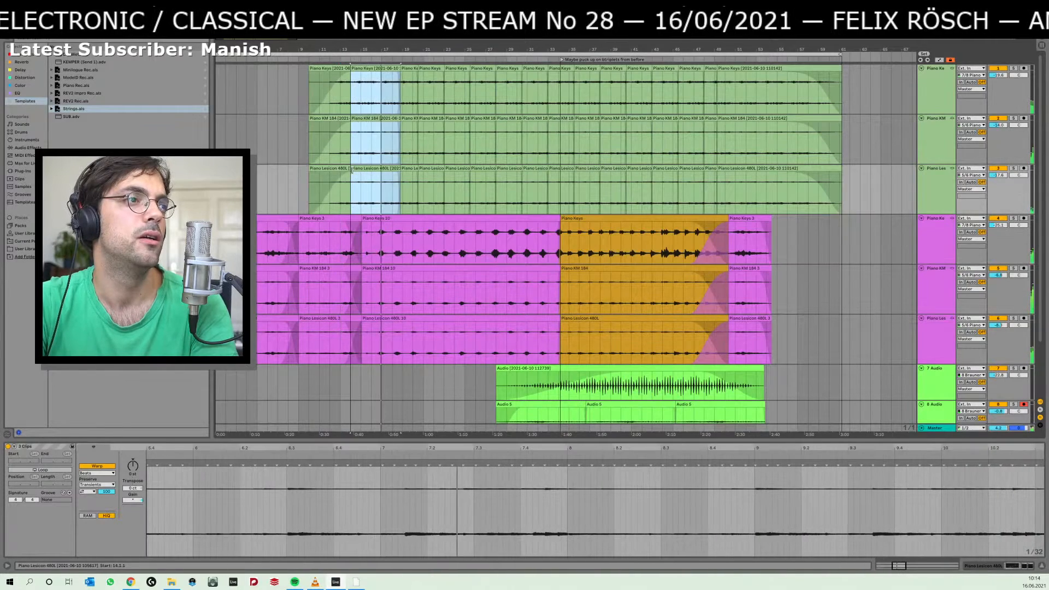
{"action": "left_click", "coordinate": [314, 175]}
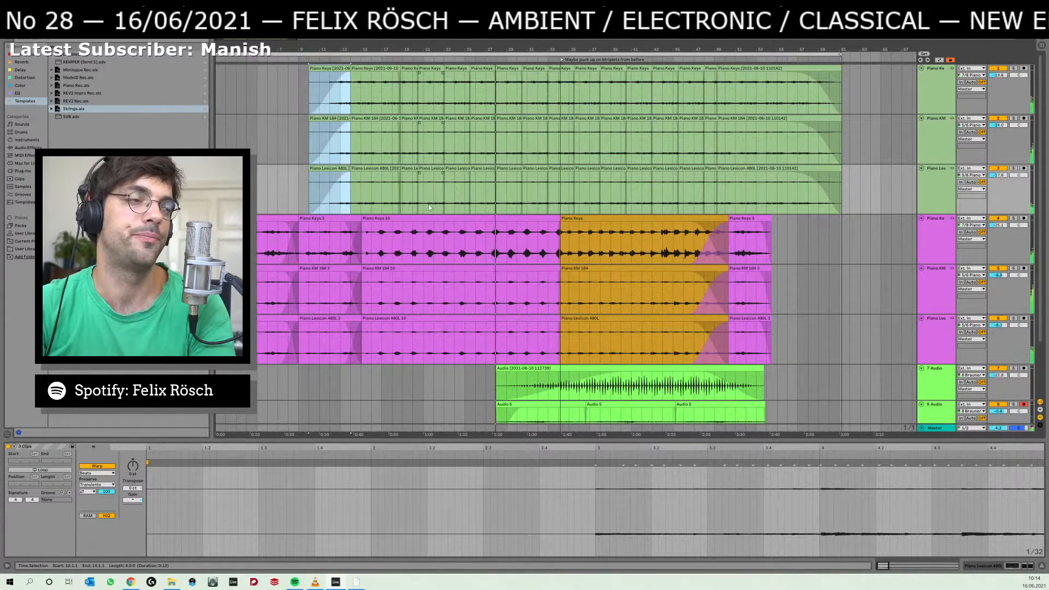
Reshape the crossfade curve before bar 15 on the three pink piano tracks, and listen to the transition from 11.1.1.
{"action": "left_click", "coordinate": [338, 237]}
{"action": "key", "text": "space"}
{"action": "key", "text": "space"}
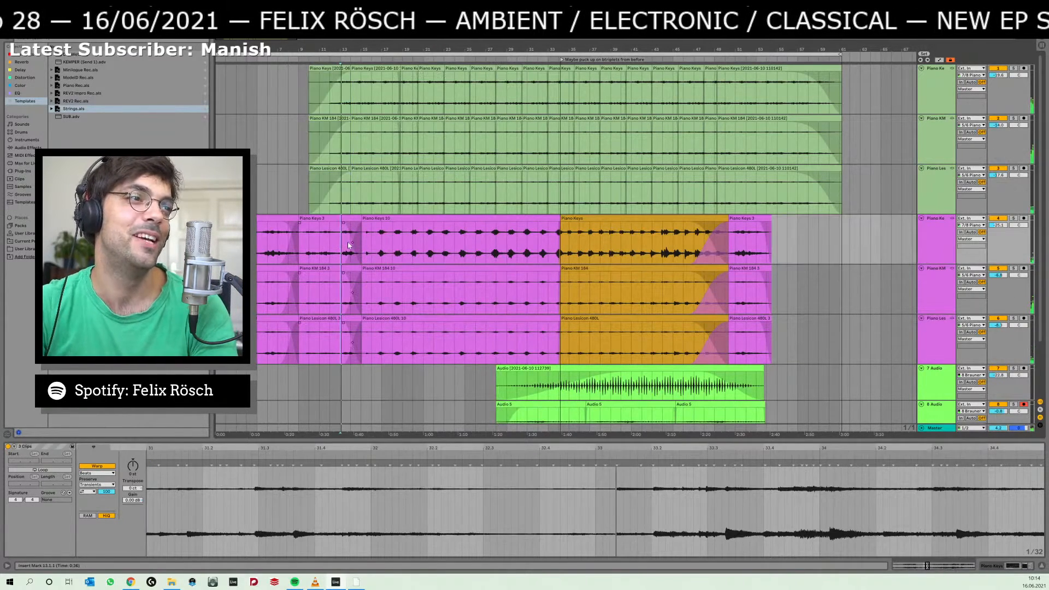
{"action": "left_click_drag", "start_coordinate": [352, 242], "coordinate": [351, 239]}
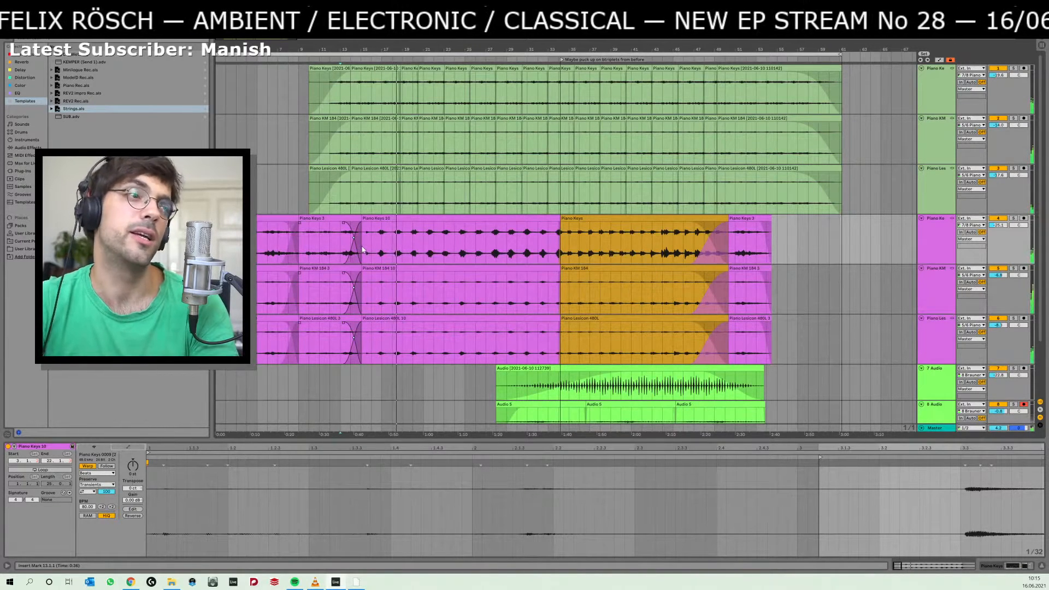
{"action": "left_click", "coordinate": [315, 240]}
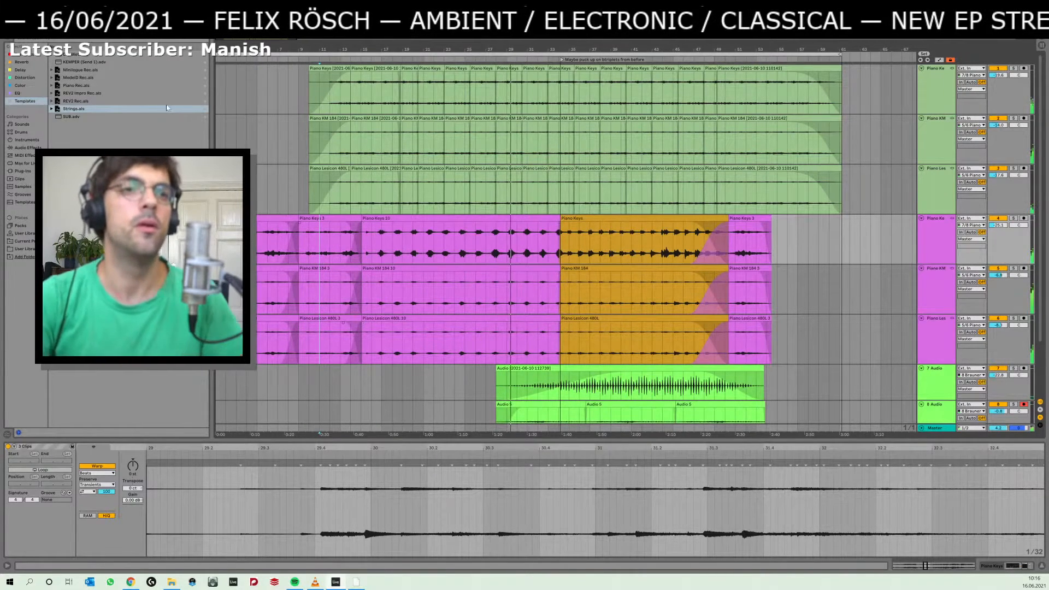
Select the long audio clip on the 7 Audio track and solo that track.
{"action": "scroll", "coordinate": [506, 312], "scroll_direction": "down", "scroll_amount": 1}
{"action": "scroll", "coordinate": [506, 311], "scroll_direction": "down", "scroll_amount": 2}
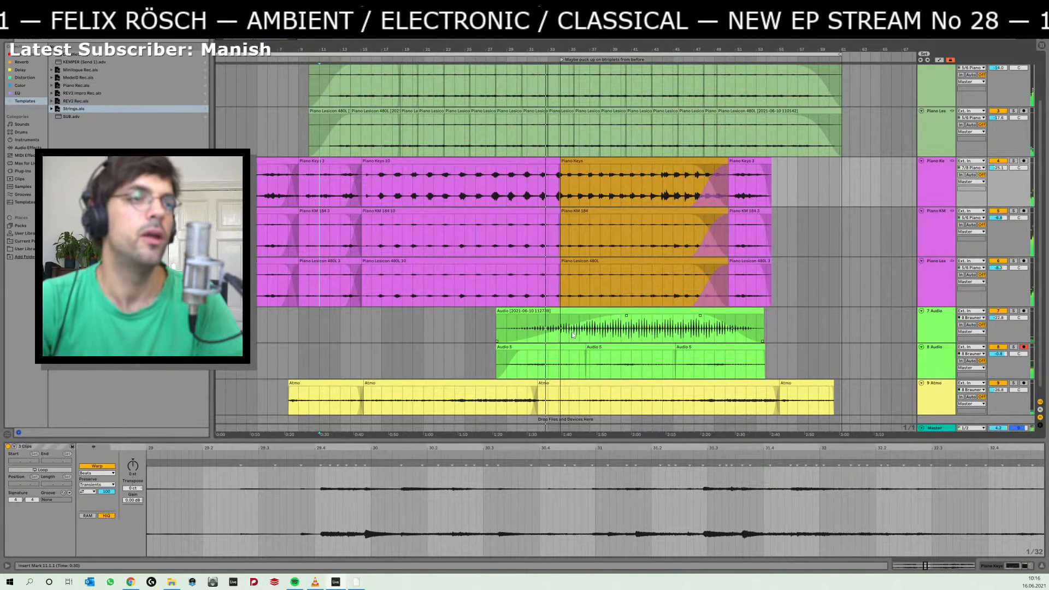
{"action": "left_click", "coordinate": [607, 325]}
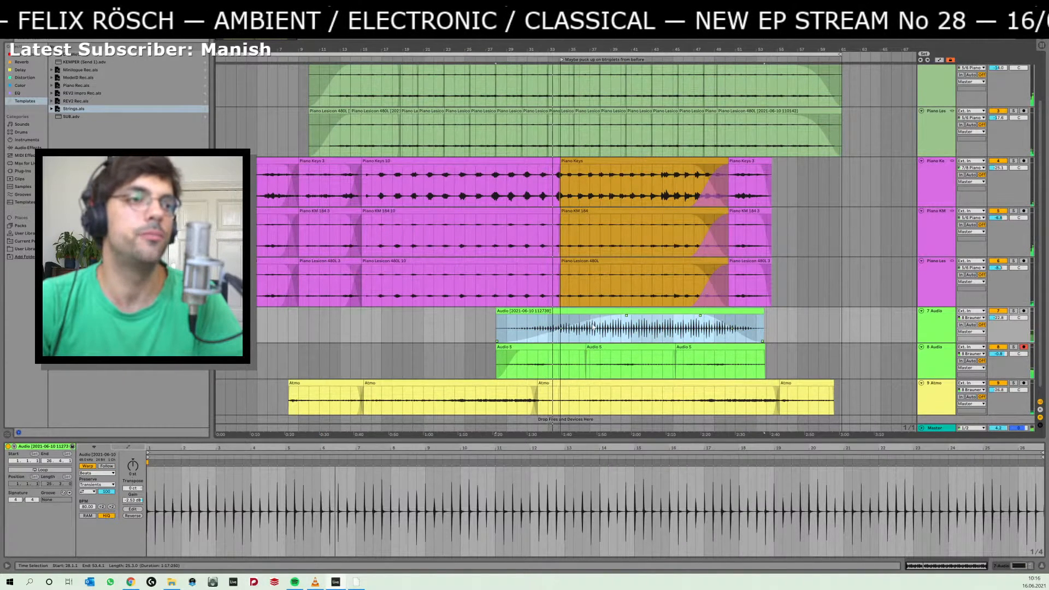
{"action": "left_click", "coordinate": [1013, 311]}
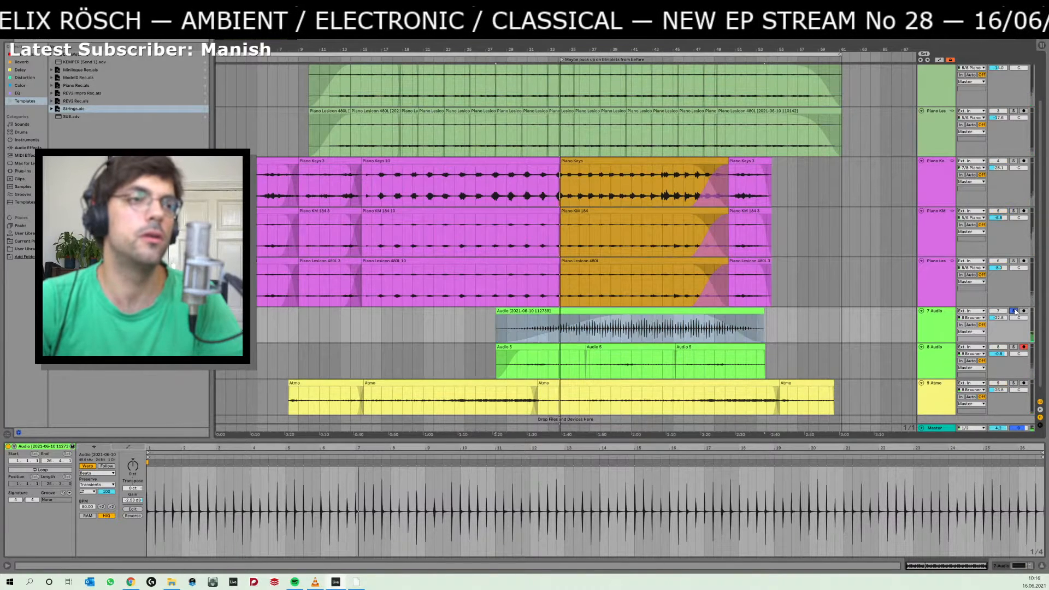
Unsolo the 7 Audio track, listen to its clip within the full mix and place the insert marker at 34.1.1.
{"action": "left_click", "coordinate": [1014, 310]}
{"action": "key", "text": "space"}
{"action": "key", "text": "space"}
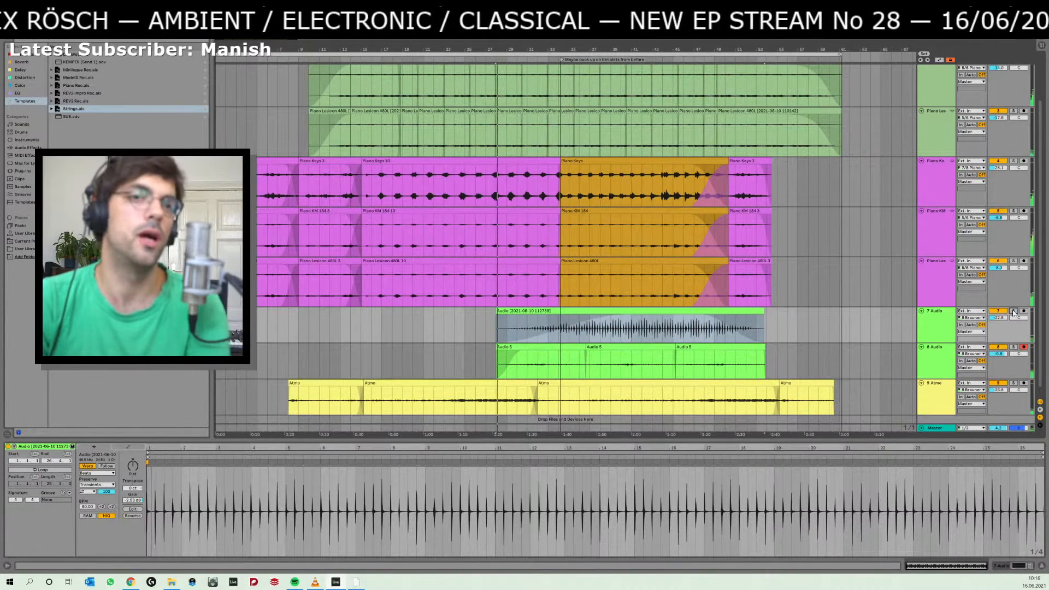
{"action": "left_click", "coordinate": [522, 337]}
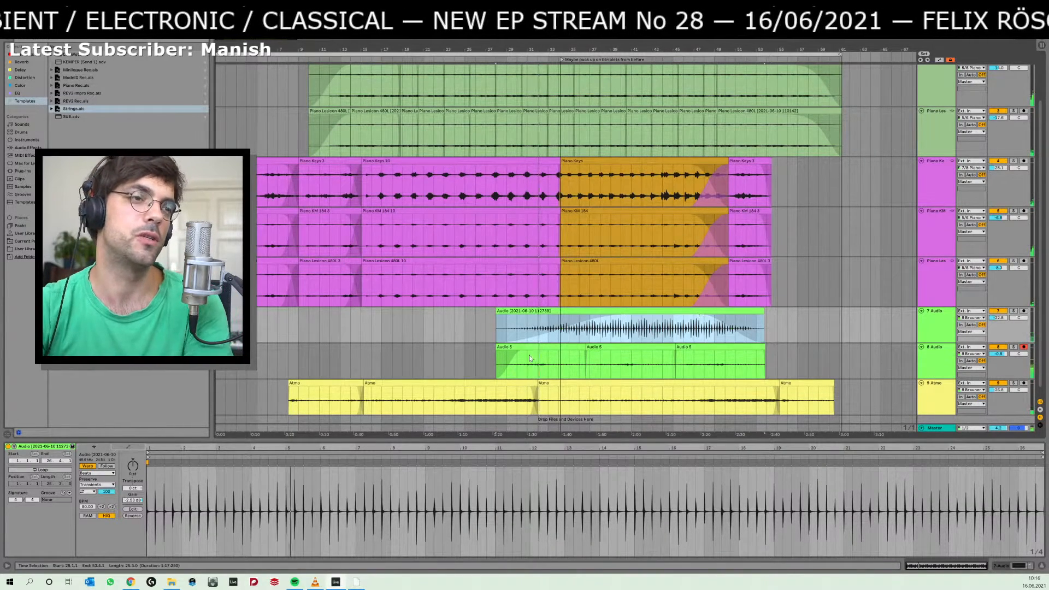
{"action": "left_click", "coordinate": [565, 334]}
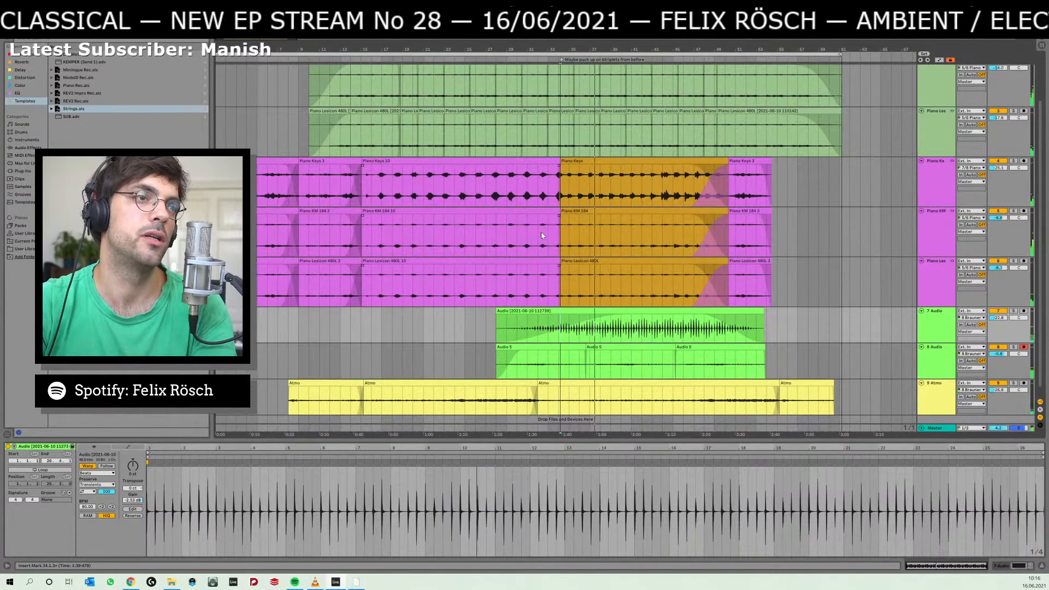
Listen through the section from bar 34 and select the orange piano clips on all three piano tracks.
{"action": "left_click_drag", "start_coordinate": [531, 231], "coordinate": [600, 225]}
{"action": "left_click", "coordinate": [612, 225]}
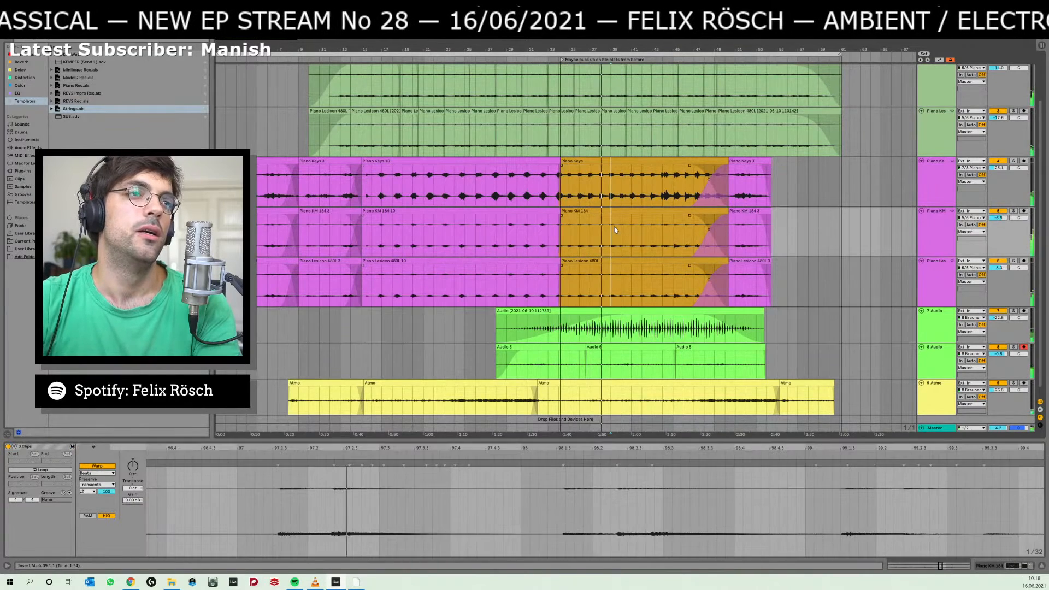
{"action": "left_click", "coordinate": [613, 211]}
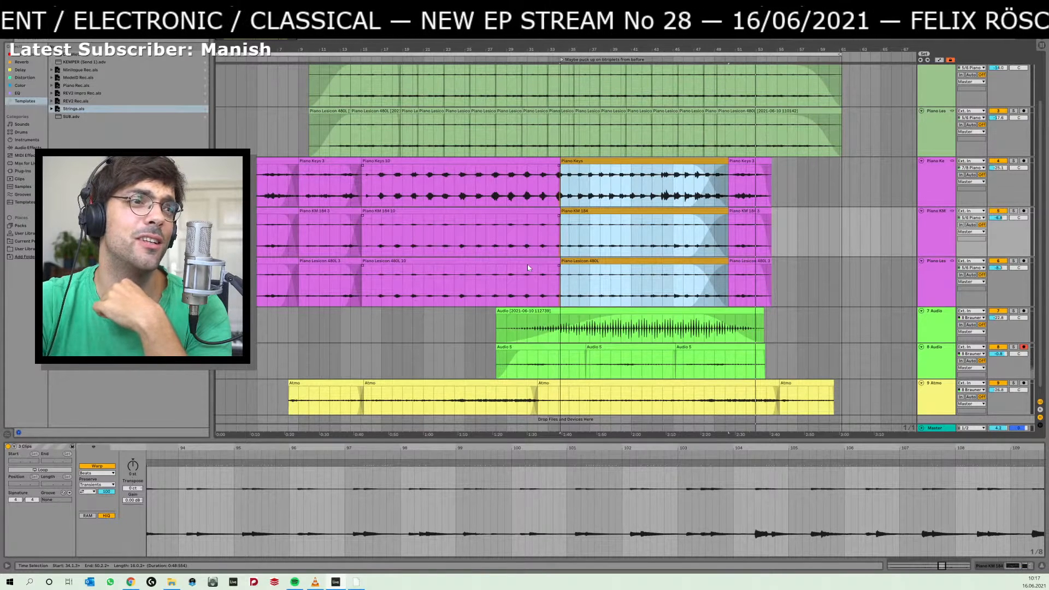
Mark 33.1.1 to 40.1.1 on the 8 Audio track, and a middle passage of the long clip on 7 Audio.
{"action": "scroll", "coordinate": [523, 292], "scroll_direction": "down", "scroll_amount": 1}
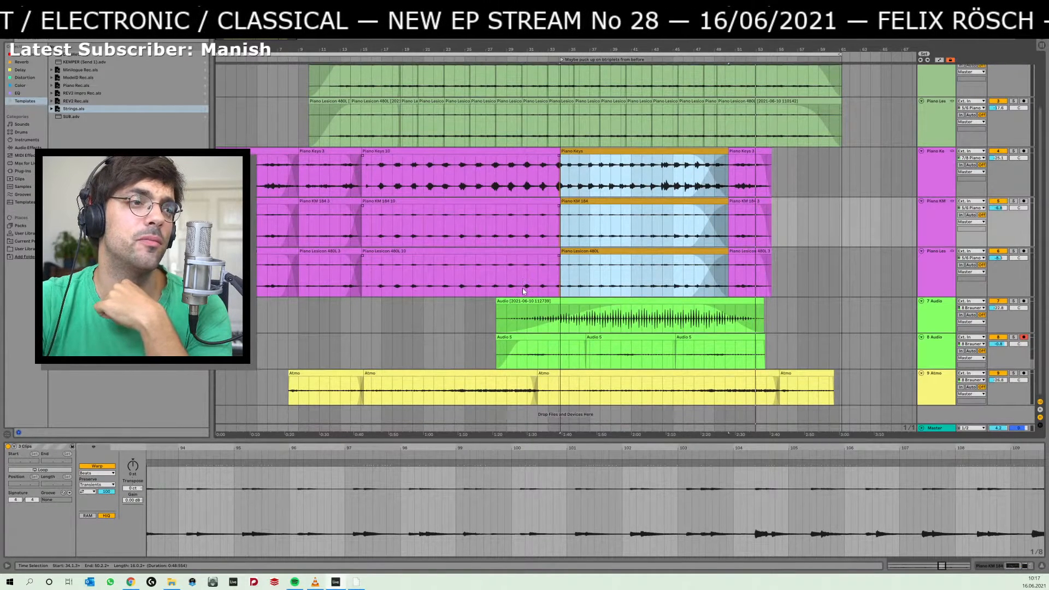
{"action": "left_click", "coordinate": [540, 358]}
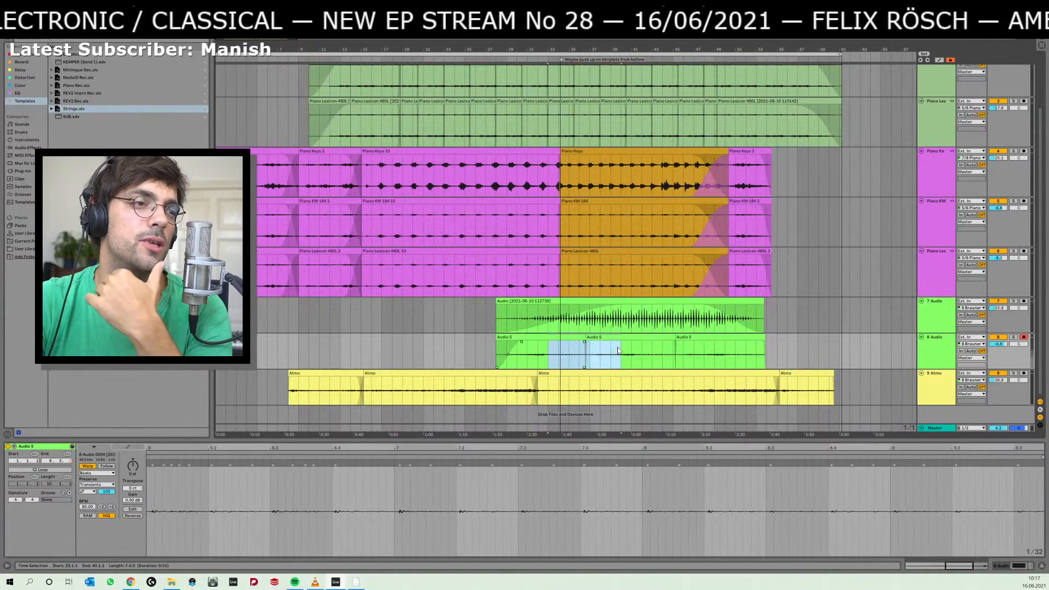
{"action": "left_click", "coordinate": [576, 324]}
{"action": "left_click_drag", "start_coordinate": [576, 322], "coordinate": [675, 322]}
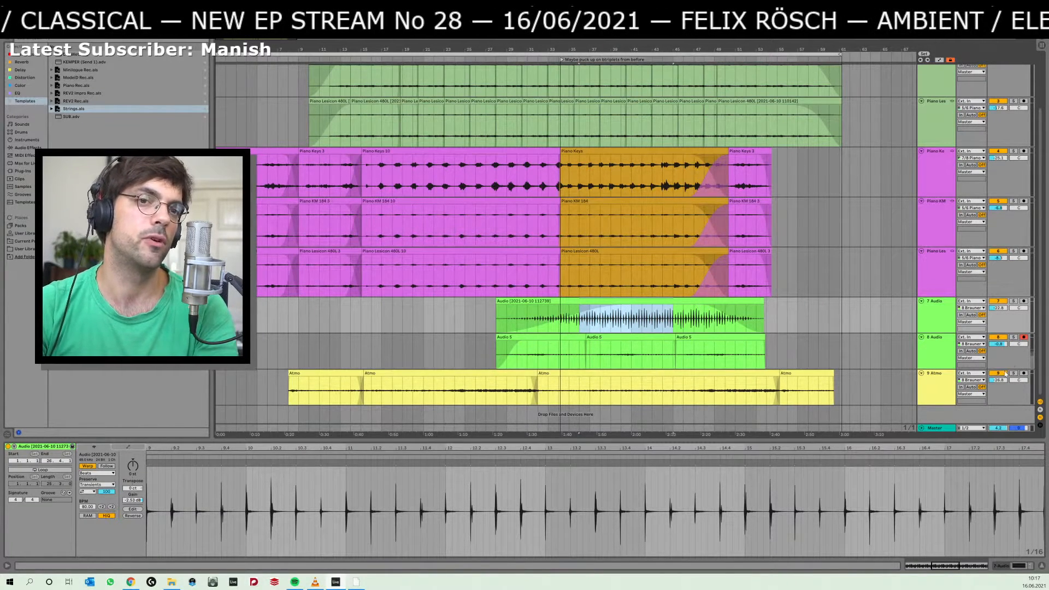
Solo the 9 Atmo track and listen to its second and third clips from several positions, including 29.1.1 and 25.1.1.
{"action": "left_click", "coordinate": [1013, 374]}
{"action": "left_click", "coordinate": [510, 391]}
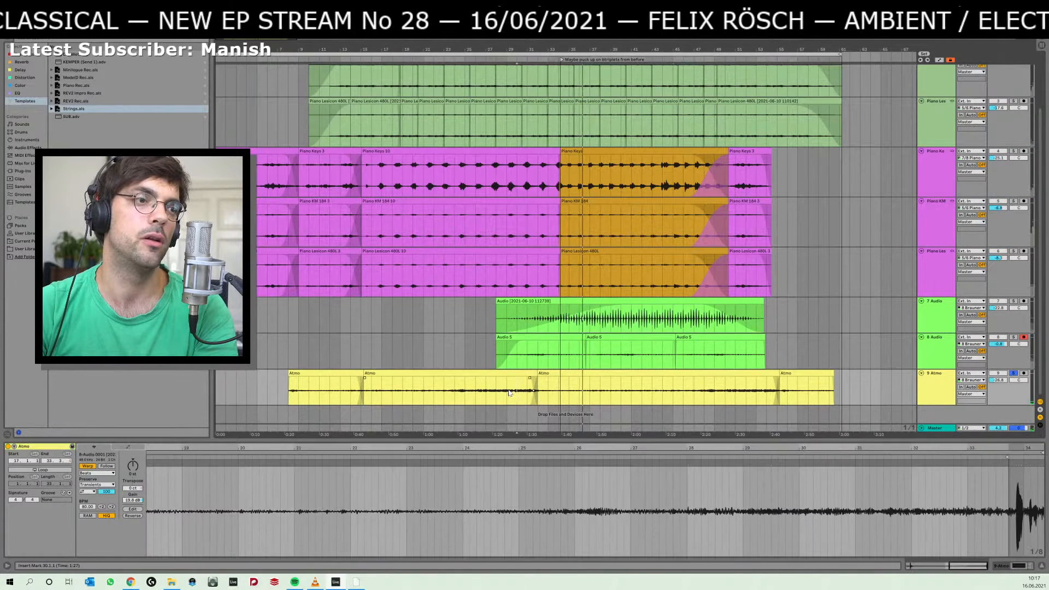
{"action": "left_click", "coordinate": [512, 392]}
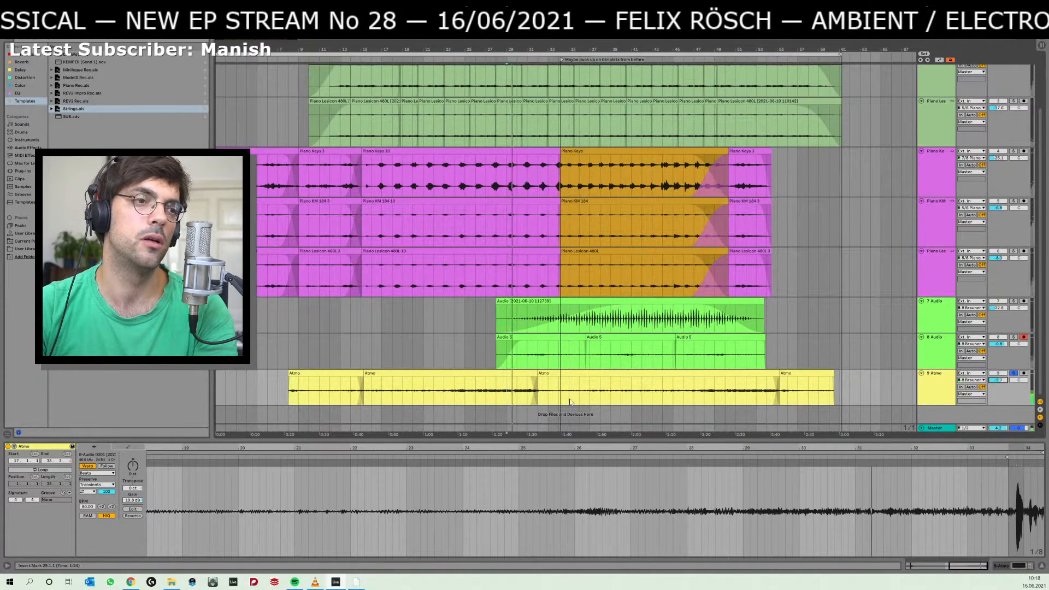
{"action": "left_click", "coordinate": [479, 392]}
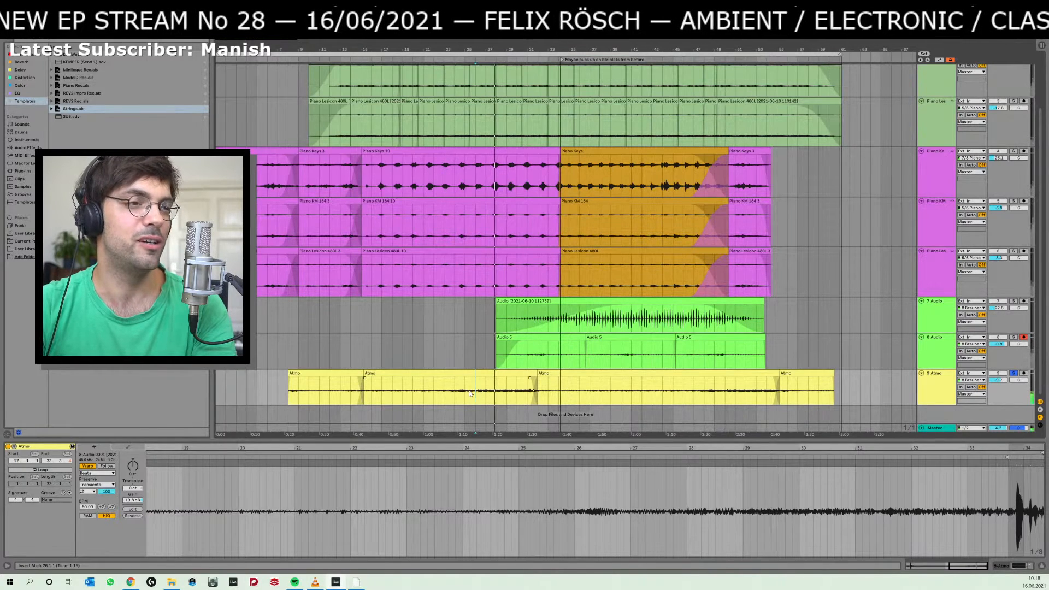
{"action": "left_click", "coordinate": [470, 393]}
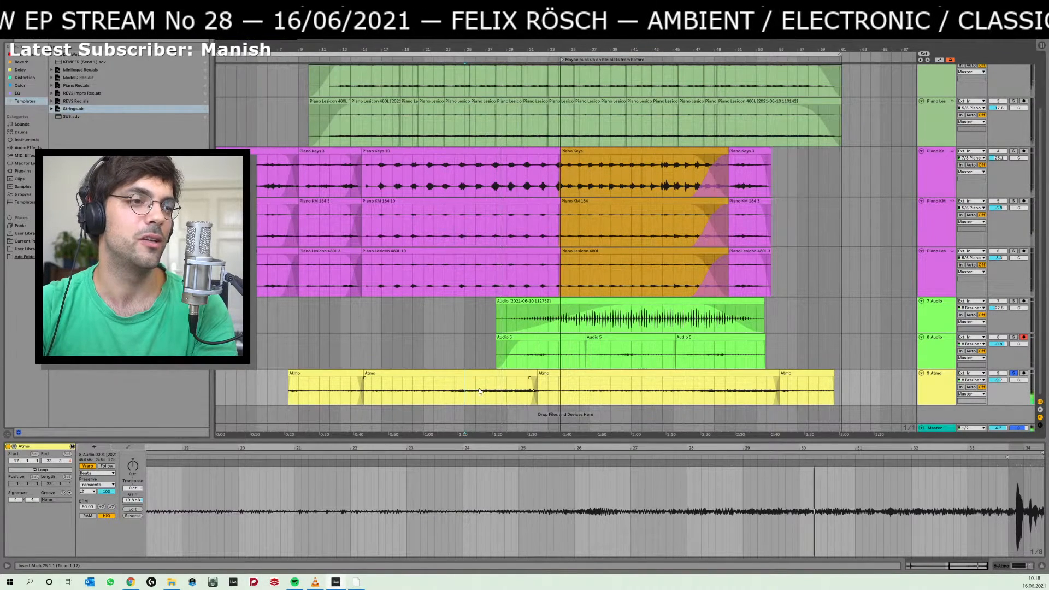
{"action": "left_click_drag", "start_coordinate": [612, 390], "coordinate": [618, 391]}
{"action": "key", "text": "space"}
{"action": "key", "text": "space"}
{"action": "left_click", "coordinate": [663, 391]}
{"action": "key", "text": "space"}
{"action": "key", "text": "space"}
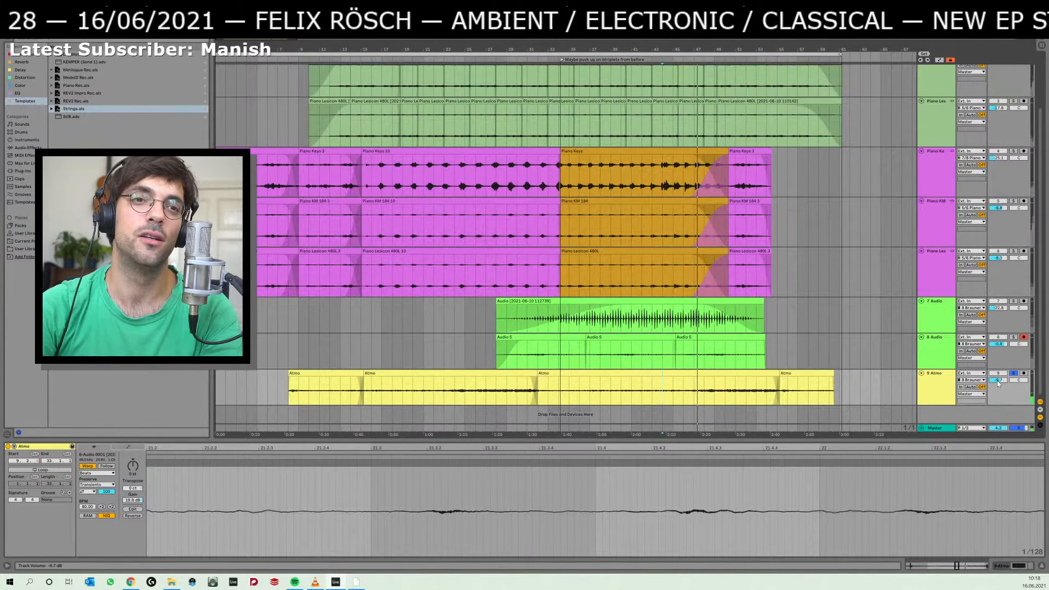
Raise the 9 Atmo track's volume and enable the low-cut band in its EQ Eight at about 34 Hz.
{"action": "left_click_drag", "start_coordinate": [998, 385], "coordinate": [998, 371]}
{"action": "double_click", "coordinate": [936, 385]}
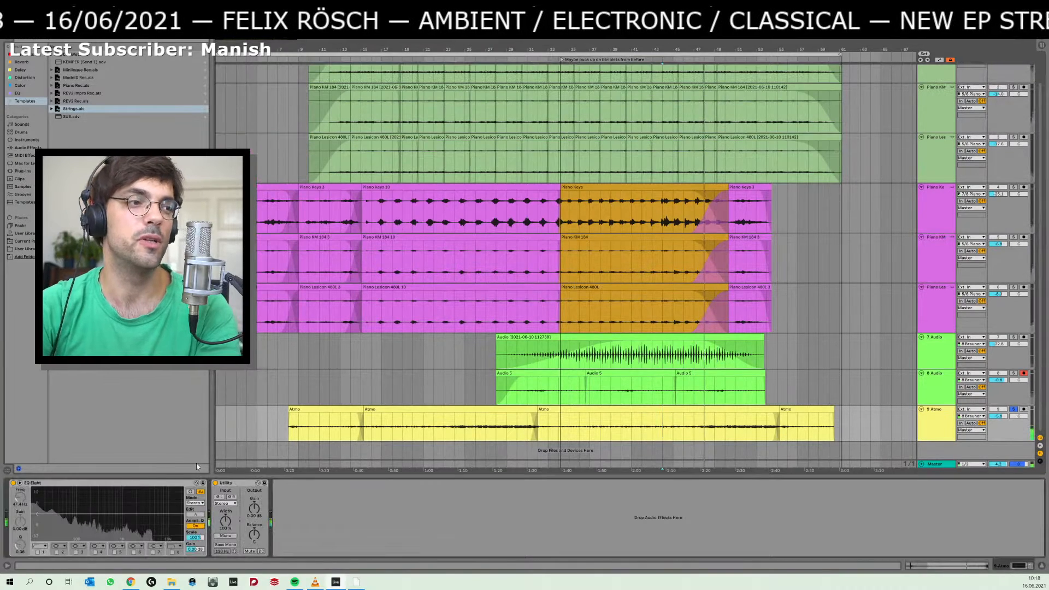
{"action": "left_click", "coordinate": [38, 551]}
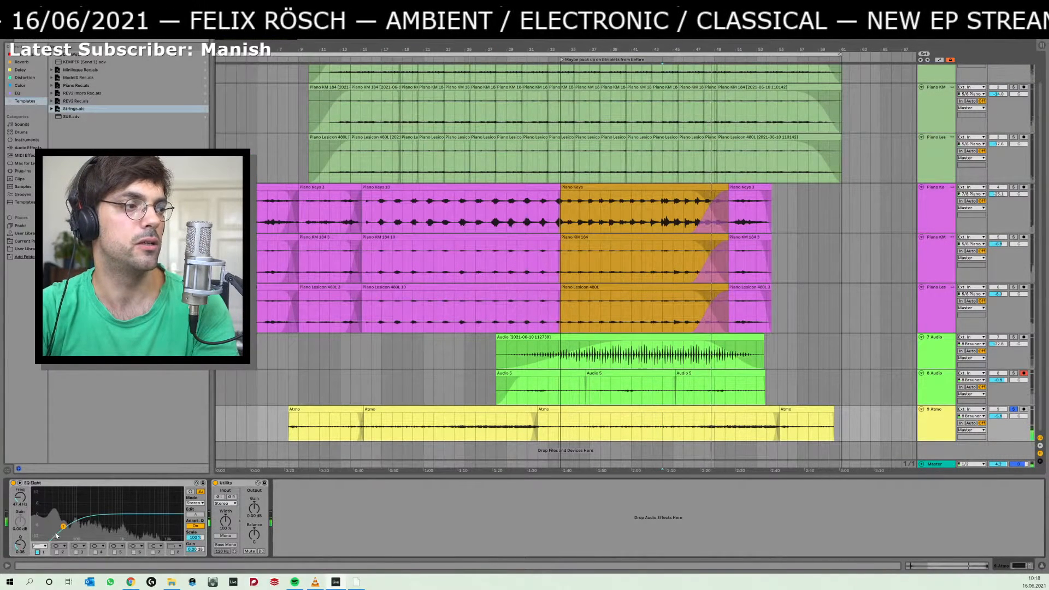
{"action": "mouse_move", "coordinate": [56, 535]}
{"action": "left_mouse_down"}
{"action": "mouse_move", "coordinate": [77, 531]}
{"action": "mouse_move", "coordinate": [58, 538]}
{"action": "left_mouse_up"}
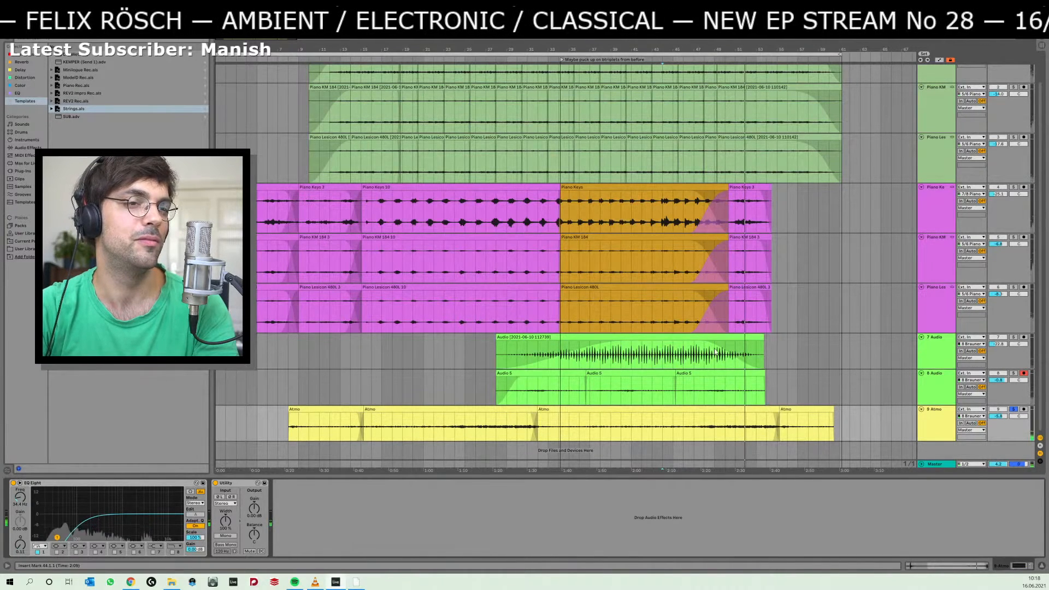
Solo the 7 Audio and 8 Audio tracks together and listen to them from 41.1.1.
{"action": "key", "text": "space"}
{"action": "left_click", "coordinate": [632, 390]}
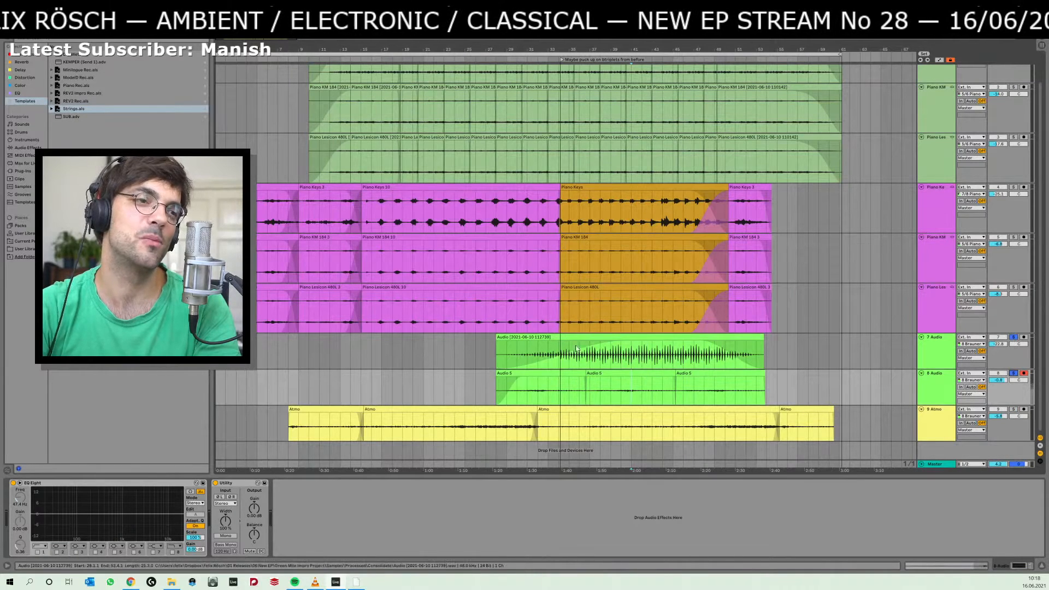
{"action": "key", "text": "space"}
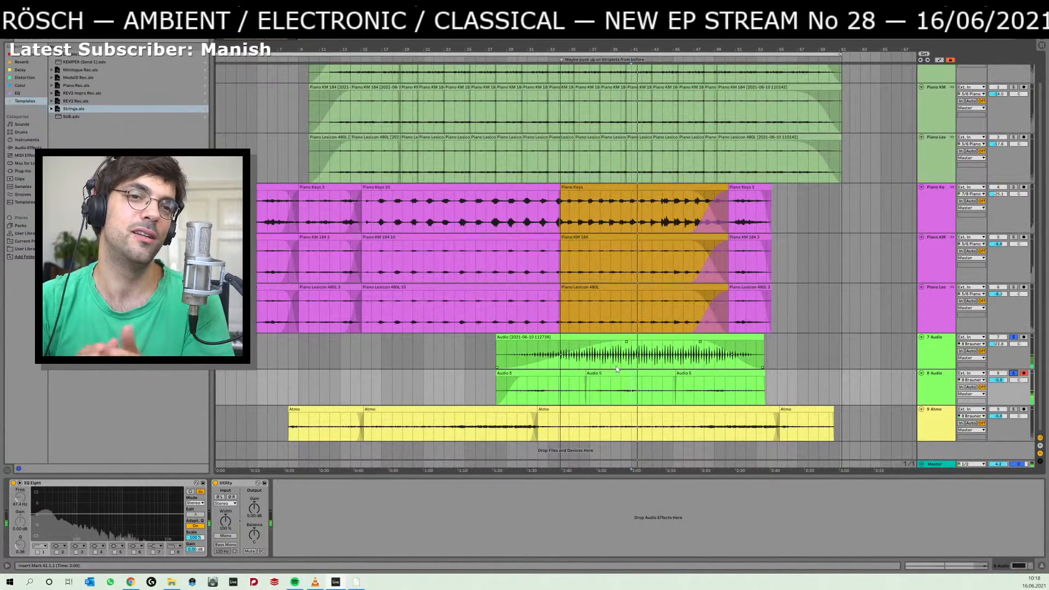
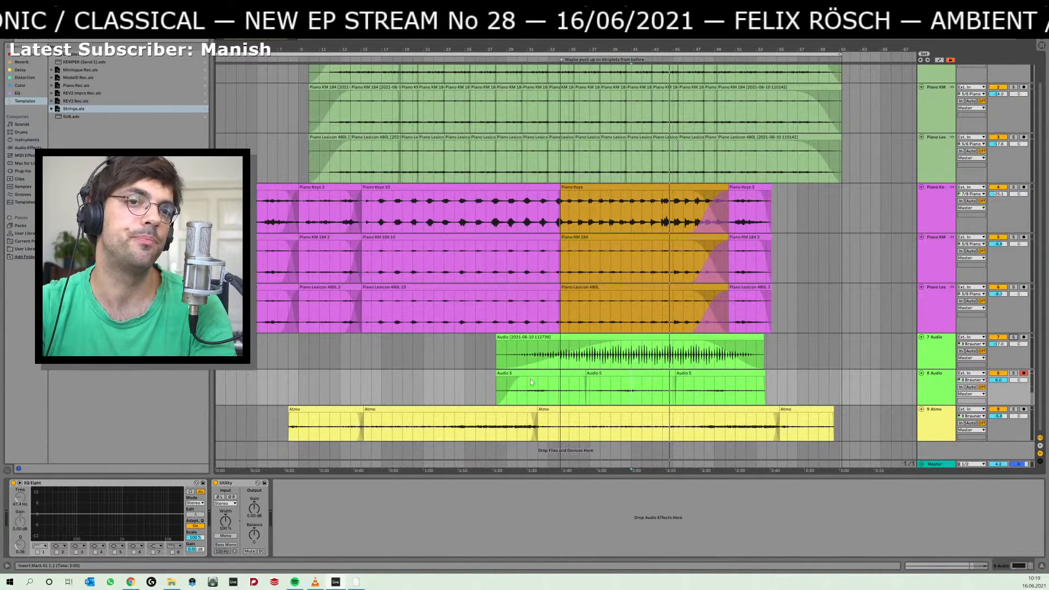
Mark several middle passages across the 7 Audio and 8 Audio tracks, ending with 37.1.1 to 49.1.1.
{"action": "left_click", "coordinate": [650, 359]}
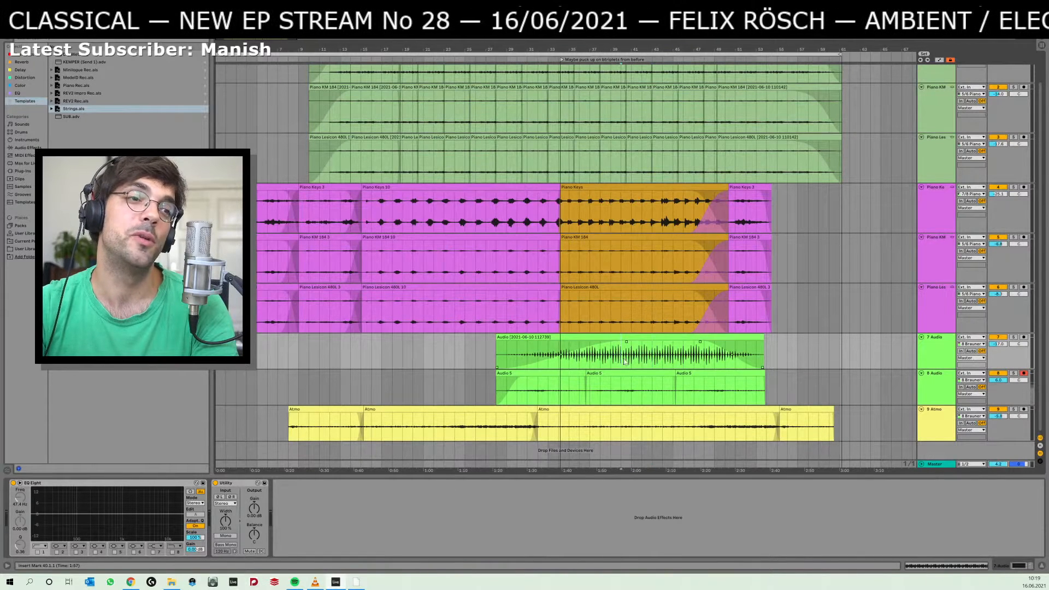
{"action": "left_click_drag", "start_coordinate": [625, 361], "coordinate": [685, 388]}
{"action": "left_click", "coordinate": [686, 389]}
{"action": "left_click_drag", "start_coordinate": [613, 356], "coordinate": [693, 386]}
{"action": "left_click", "coordinate": [676, 379]}
{"action": "left_click_drag", "start_coordinate": [594, 361], "coordinate": [714, 393]}
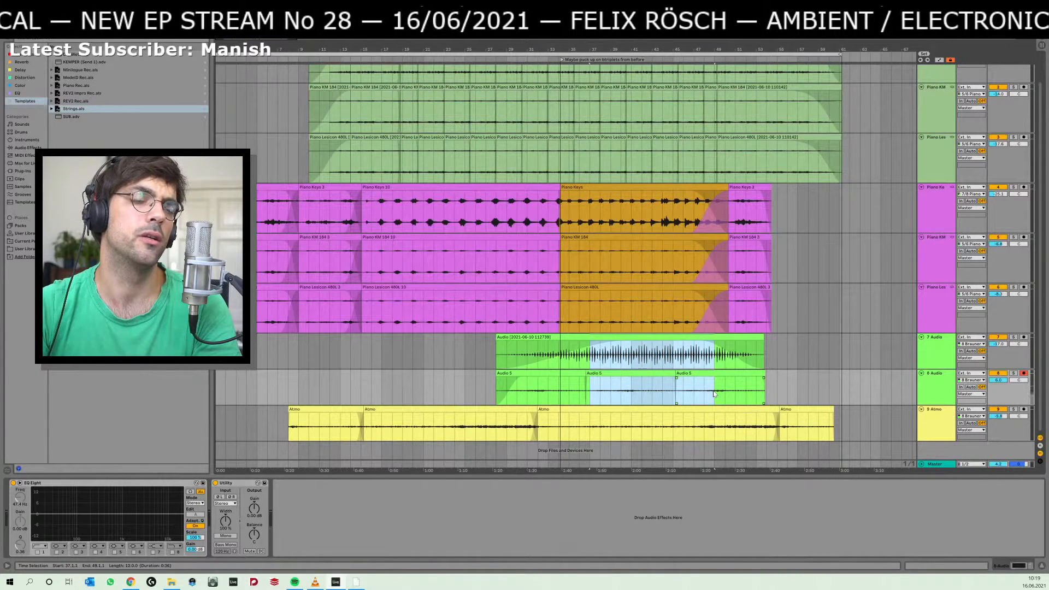
Mark 30.1.1 to 41.1.1 and 28.1.1 to 42.1.1 across the three purple piano tracks.
{"action": "left_click_drag", "start_coordinate": [616, 310], "coordinate": [517, 214]}
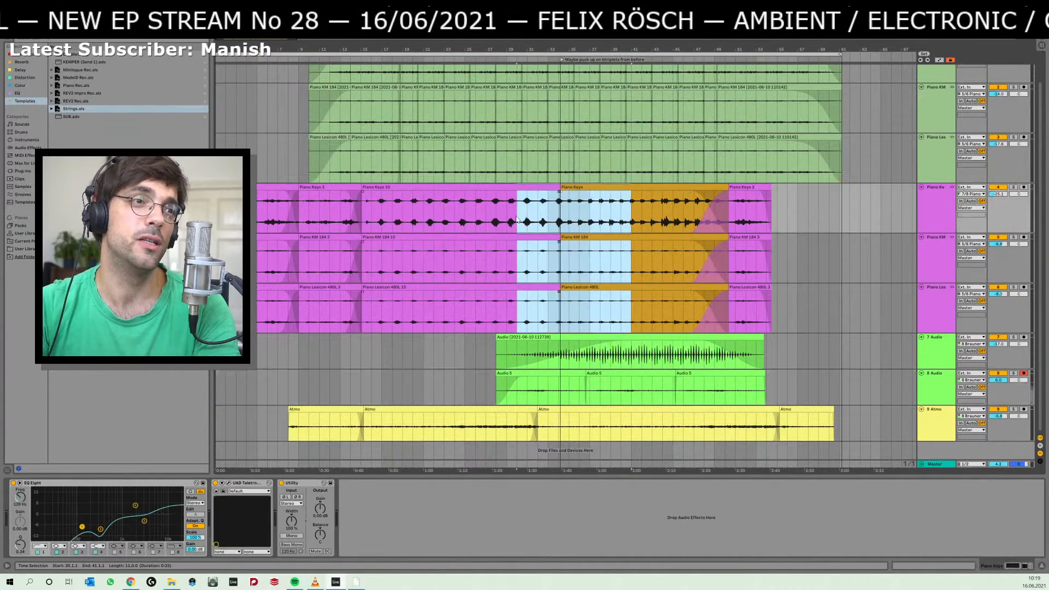
{"action": "left_click", "coordinate": [508, 218]}
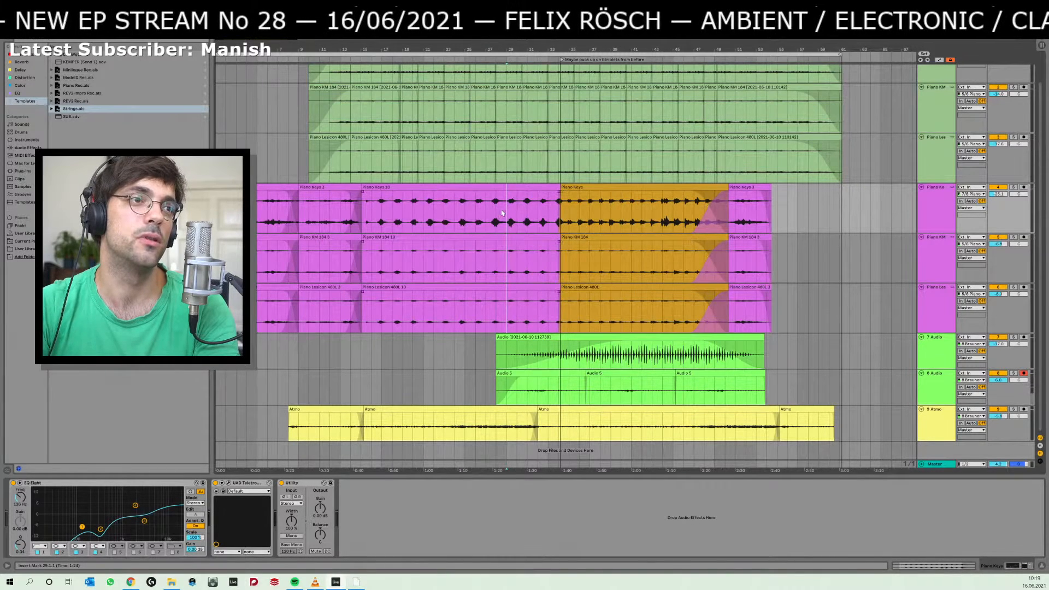
{"action": "left_click_drag", "start_coordinate": [502, 213], "coordinate": [643, 281]}
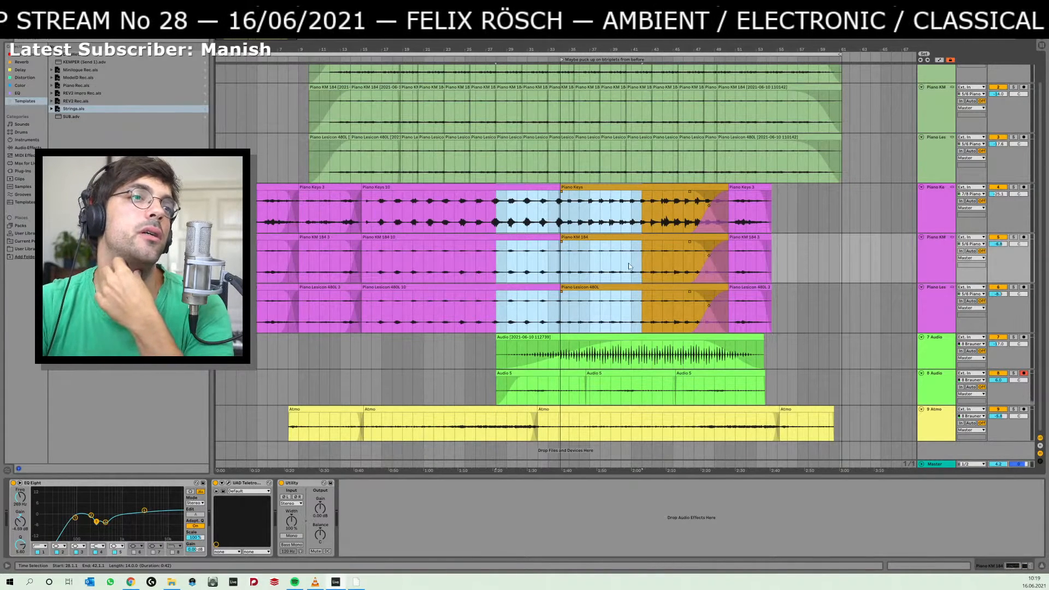
Play the arrangement from 30.1.1 while lowering the 9 Atmo volume and adjusting the 8 Audio volume.
{"action": "left_click", "coordinate": [520, 209]}
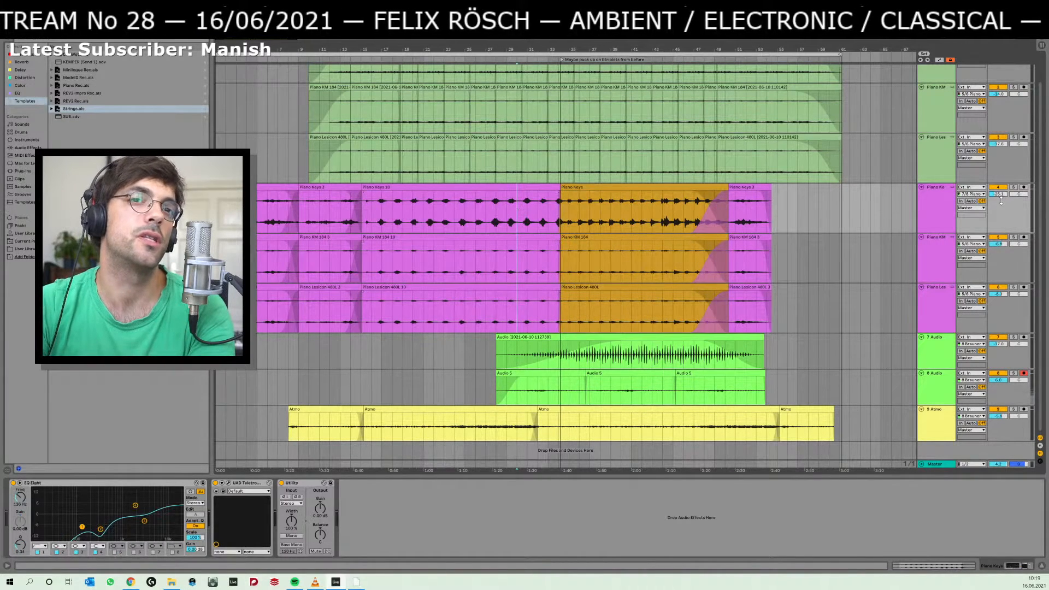
{"action": "key", "text": "space"}
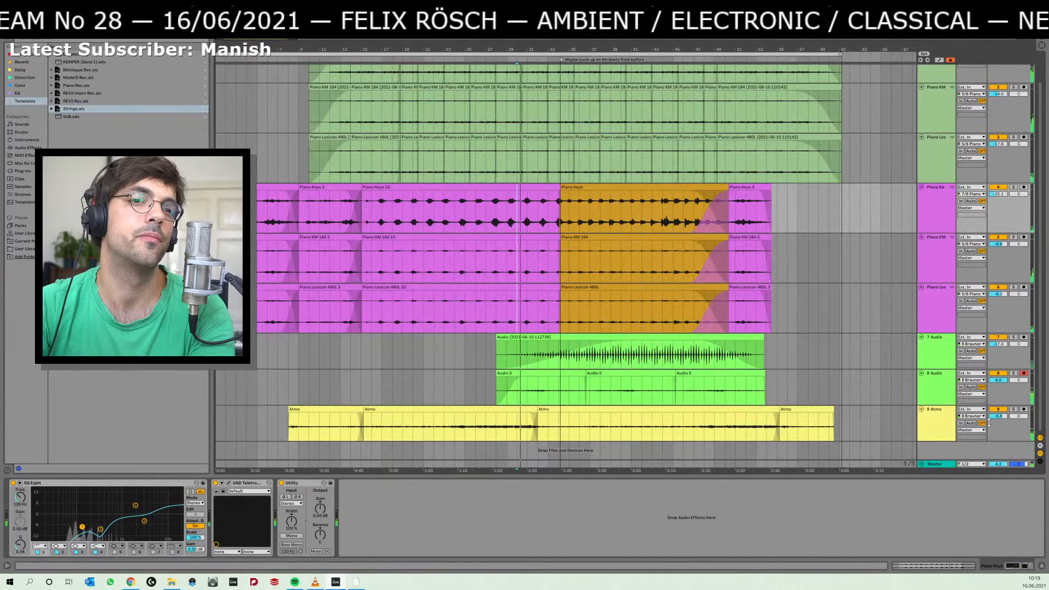
{"action": "left_click_drag", "start_coordinate": [998, 416], "coordinate": [998, 437]}
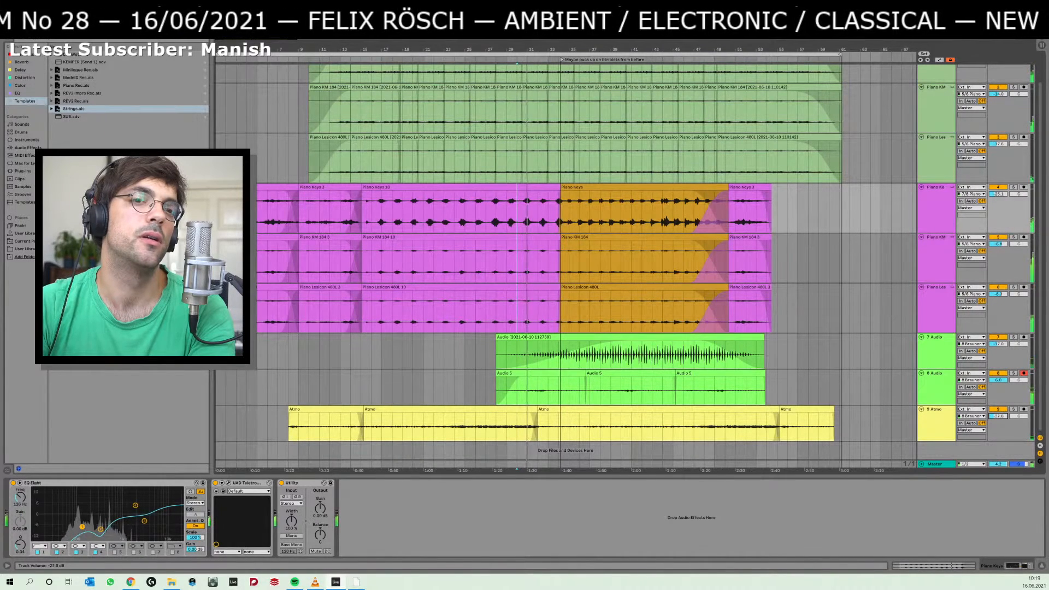
{"action": "left_click_drag", "start_coordinate": [997, 381], "coordinate": [997, 389]}
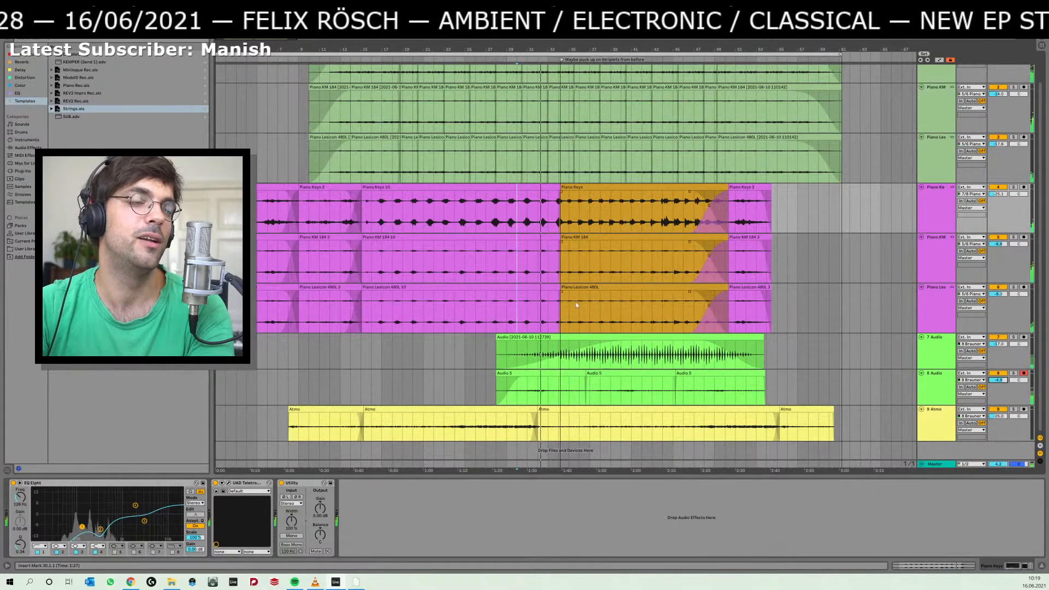
Listen to the piano from 27.1.1 and 24.1.1, soloing the purple Piano Keys and Piano KM tracks in turn.
{"action": "left_click", "coordinate": [486, 206]}
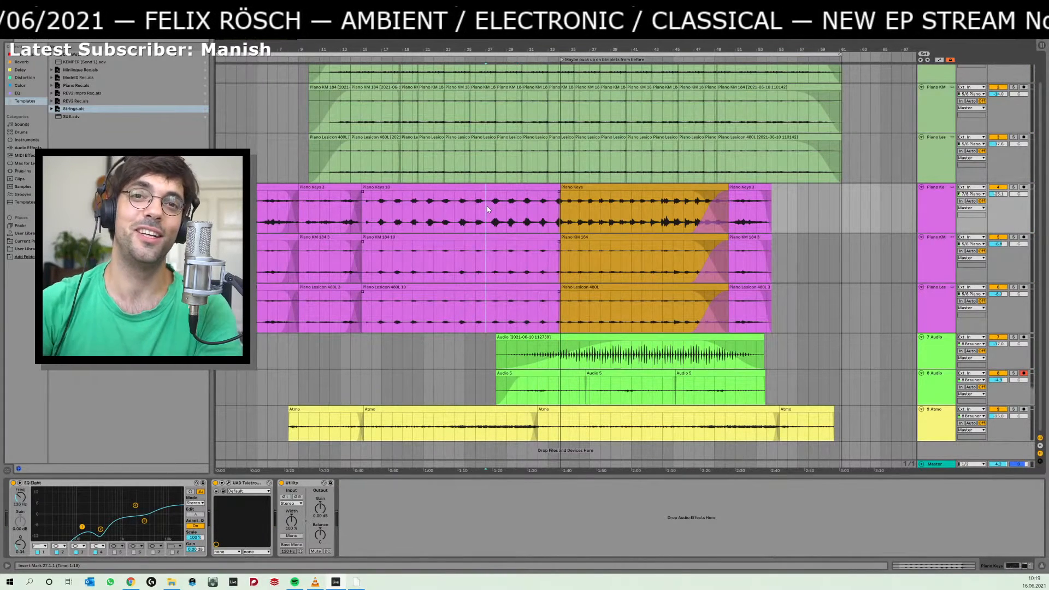
{"action": "key", "text": "space"}
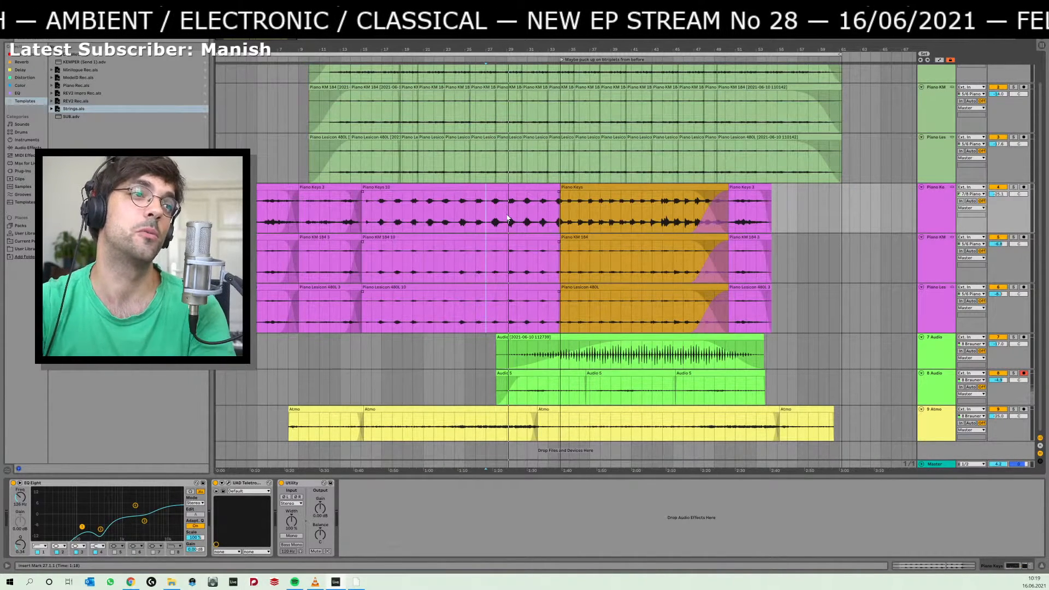
{"action": "left_click", "coordinate": [455, 216]}
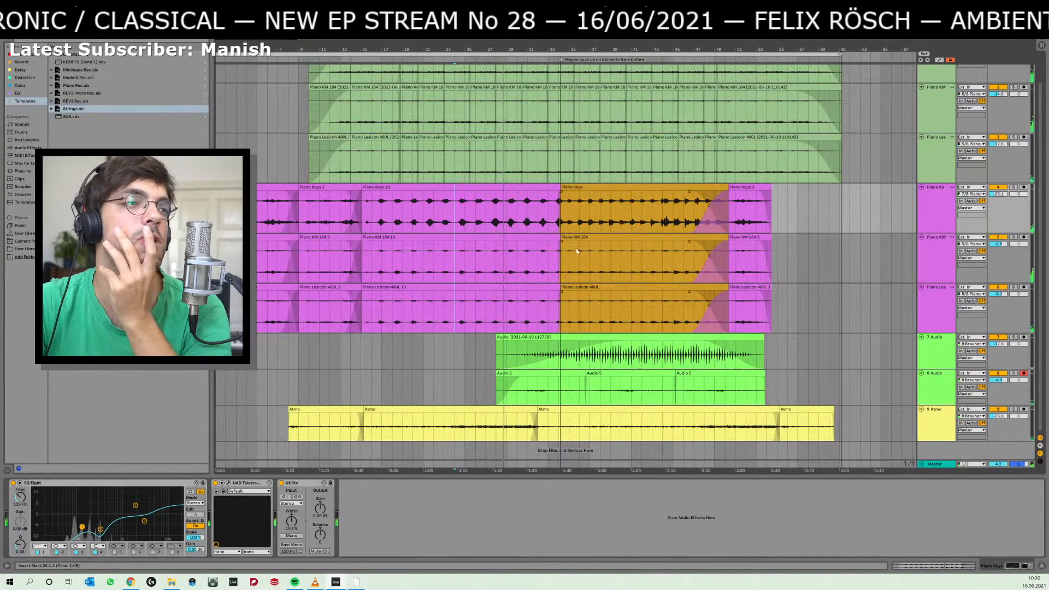
{"action": "left_click", "coordinate": [1013, 187]}
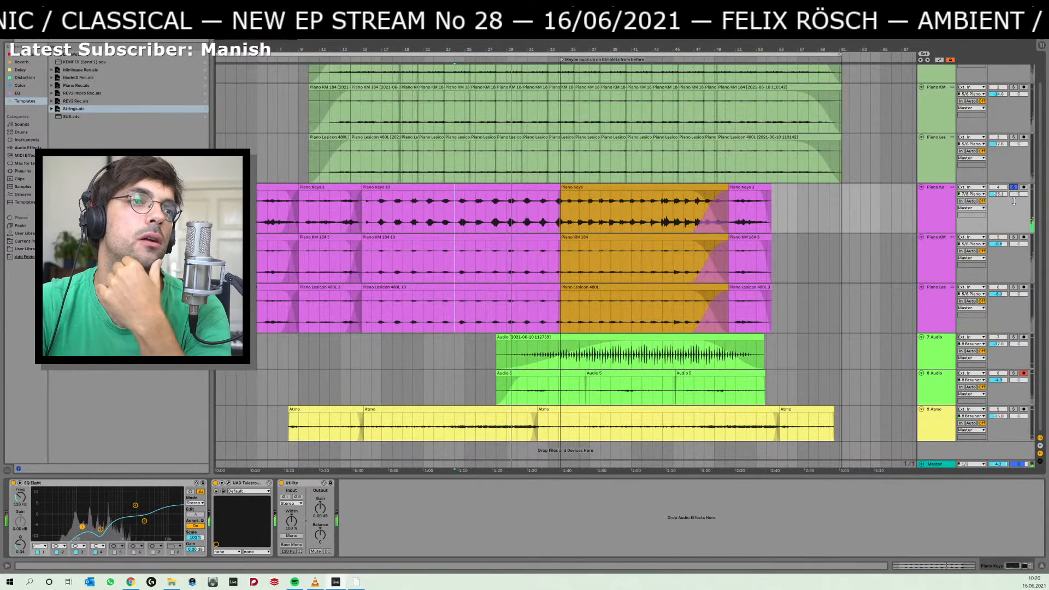
{"action": "left_click", "coordinate": [1013, 238]}
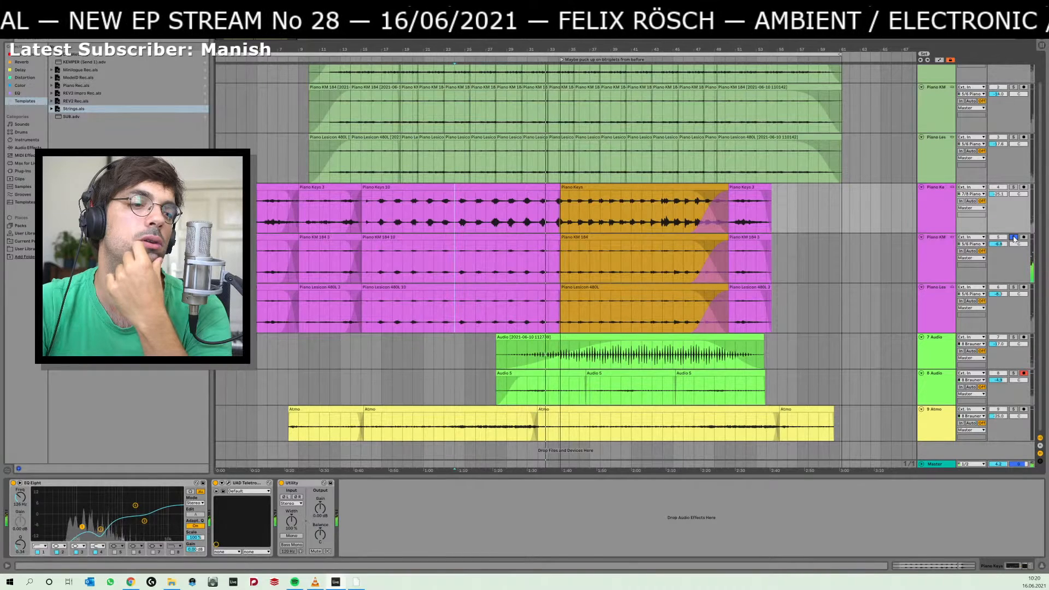
{"action": "left_click", "coordinate": [1013, 238]}
Extend the purple clips before the orange section to 37.1.1 on all three piano tracks, and shift the transition slightly earlier.
{"action": "left_click", "coordinate": [555, 288]}
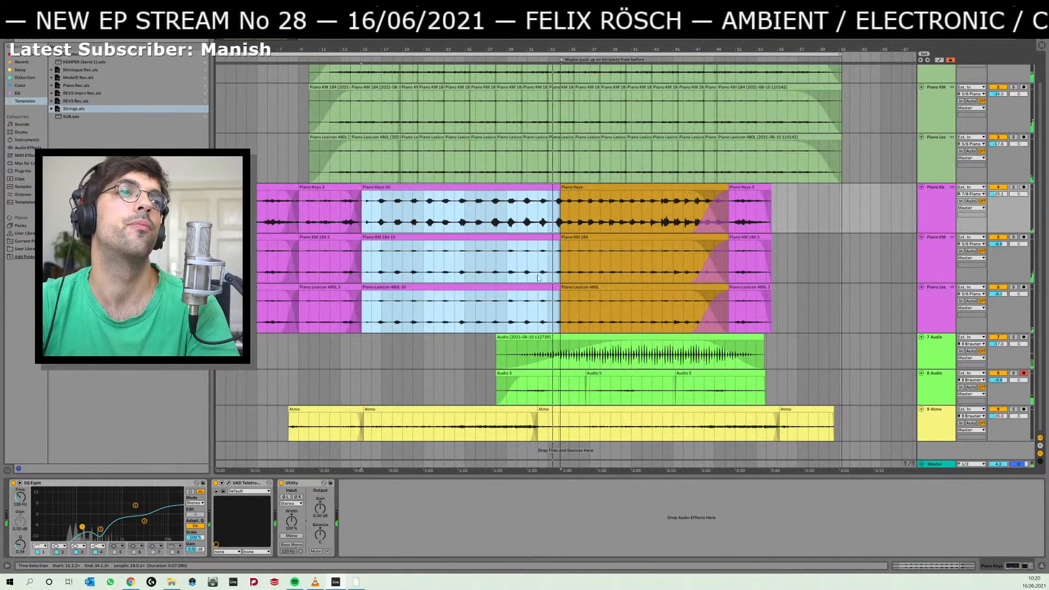
{"action": "left_click_drag", "start_coordinate": [555, 288], "coordinate": [591, 287]}
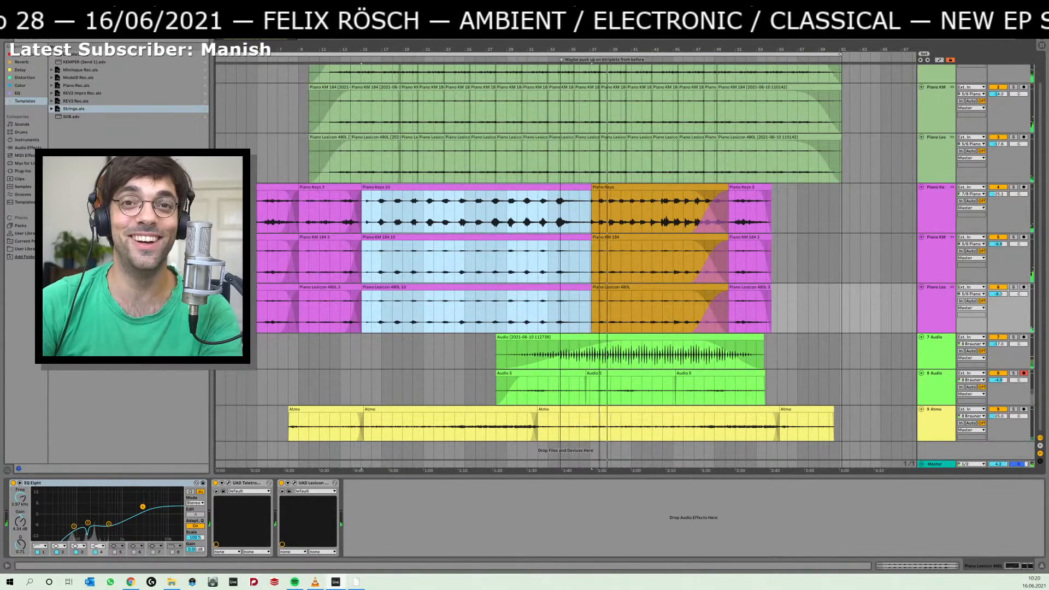
{"action": "left_click_drag", "start_coordinate": [600, 48], "coordinate": [599, 110]}
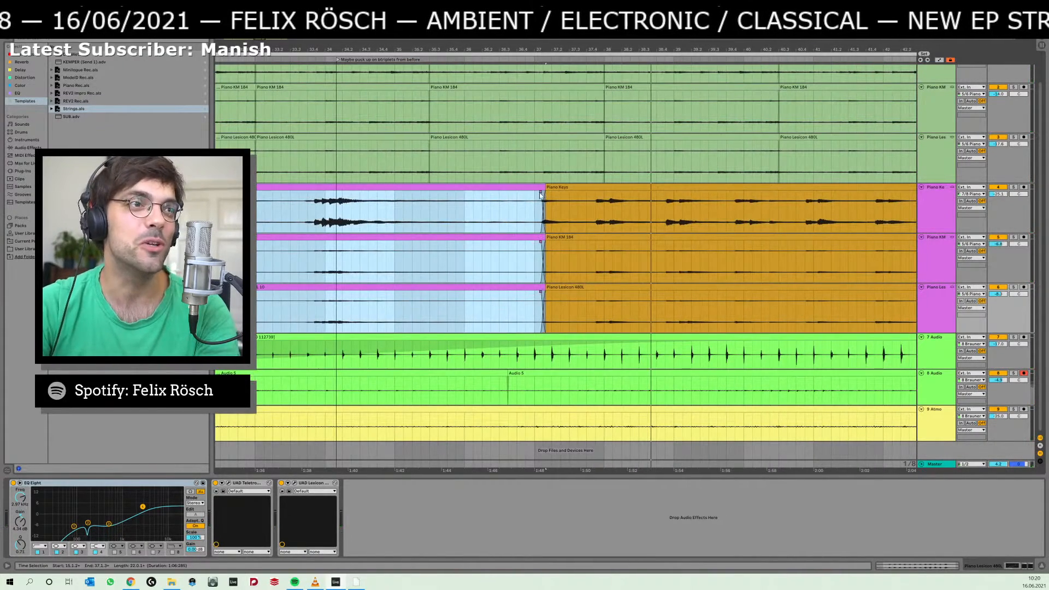
{"action": "left_click_drag", "start_coordinate": [540, 195], "coordinate": [534, 194]}
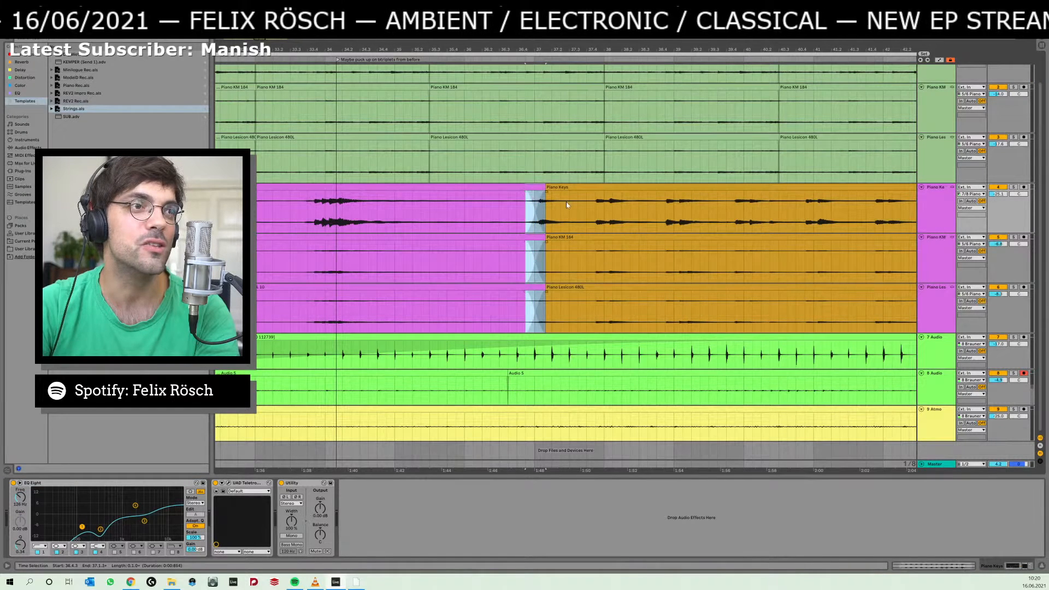
{"action": "left_click", "coordinate": [567, 202]}
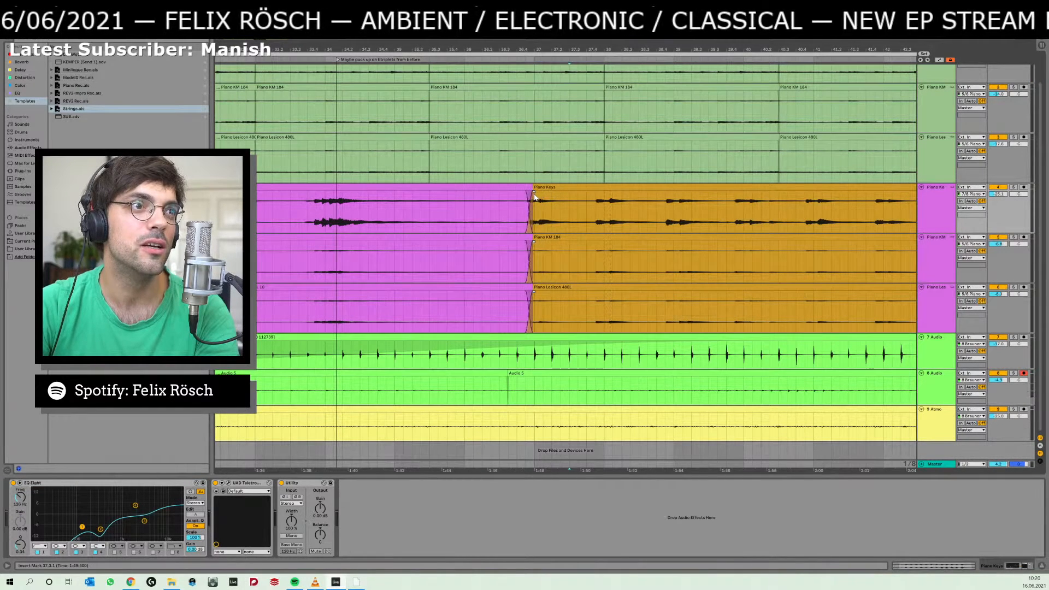
Play from 32.1.3 and lengthen the crossfade into the orange clips on all three piano tracks.
{"action": "left_click_drag", "start_coordinate": [335, 218], "coordinate": [469, 219]}
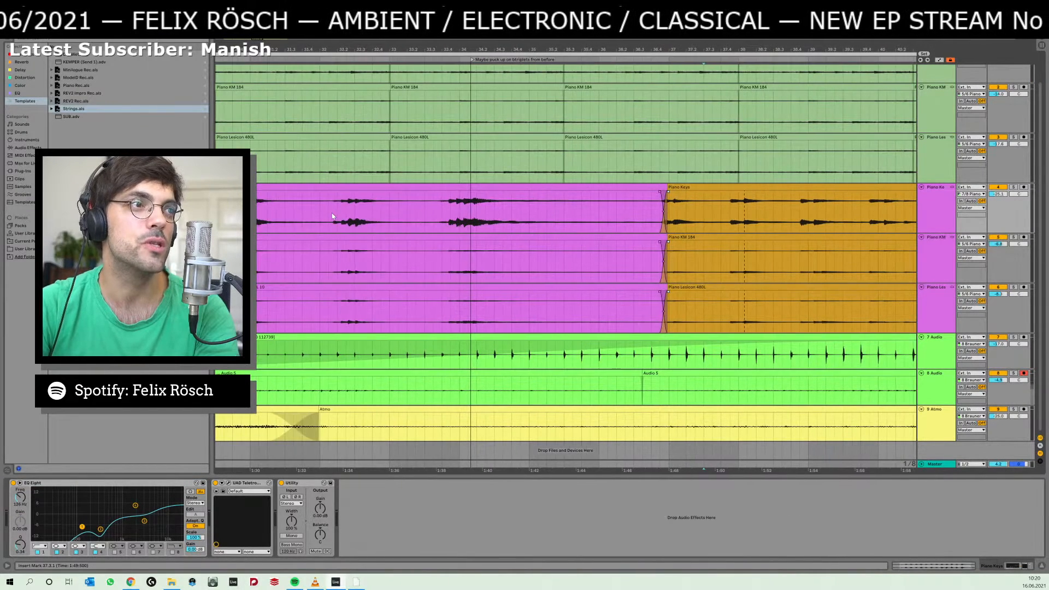
{"action": "key", "text": "space"}
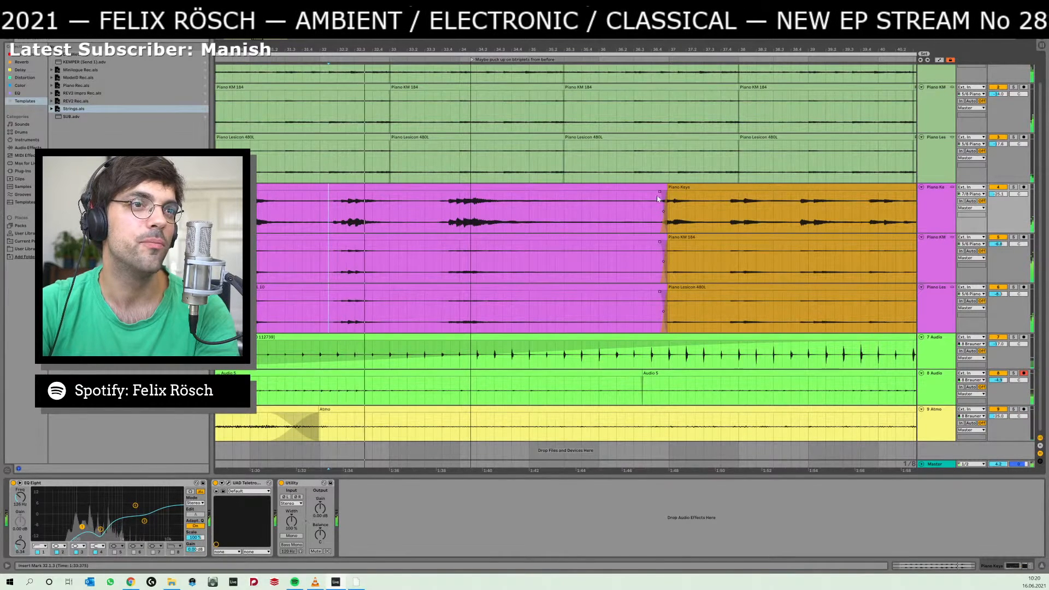
{"action": "left_click_drag", "start_coordinate": [659, 192], "coordinate": [632, 194]}
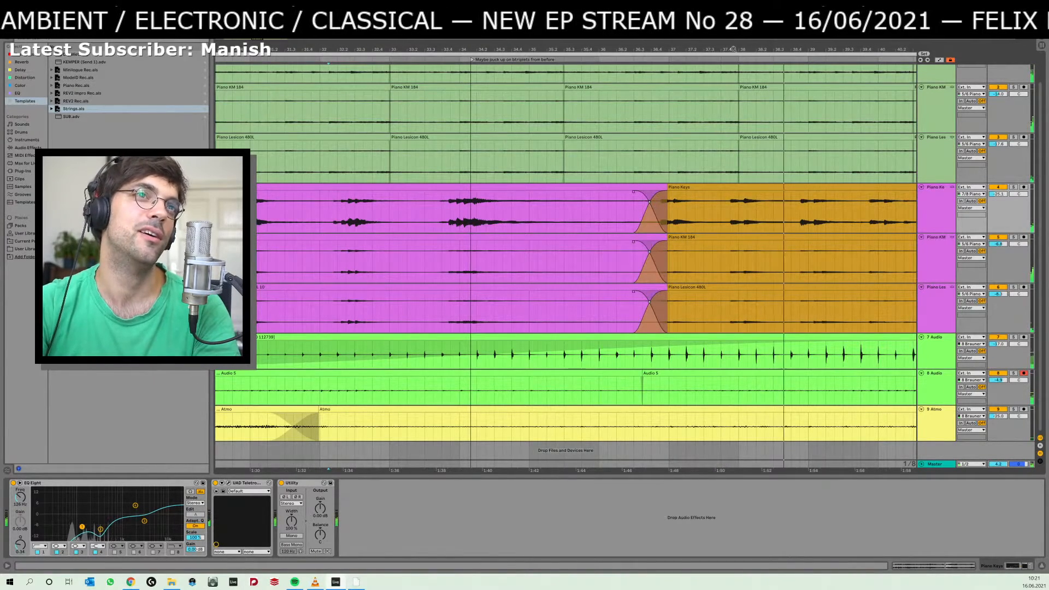
Listen to the new piano transition again, including from 27.1.1, and lower the 7 Audio volume.
{"action": "scroll", "coordinate": [719, 127], "scroll_direction": "down", "scroll_amount": 8}
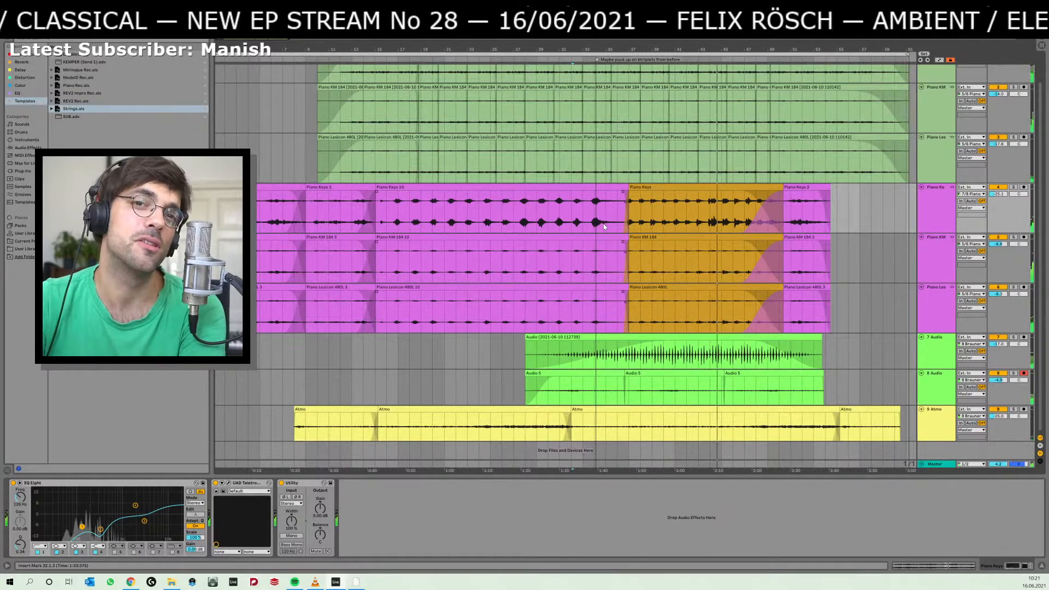
{"action": "left_click", "coordinate": [570, 218]}
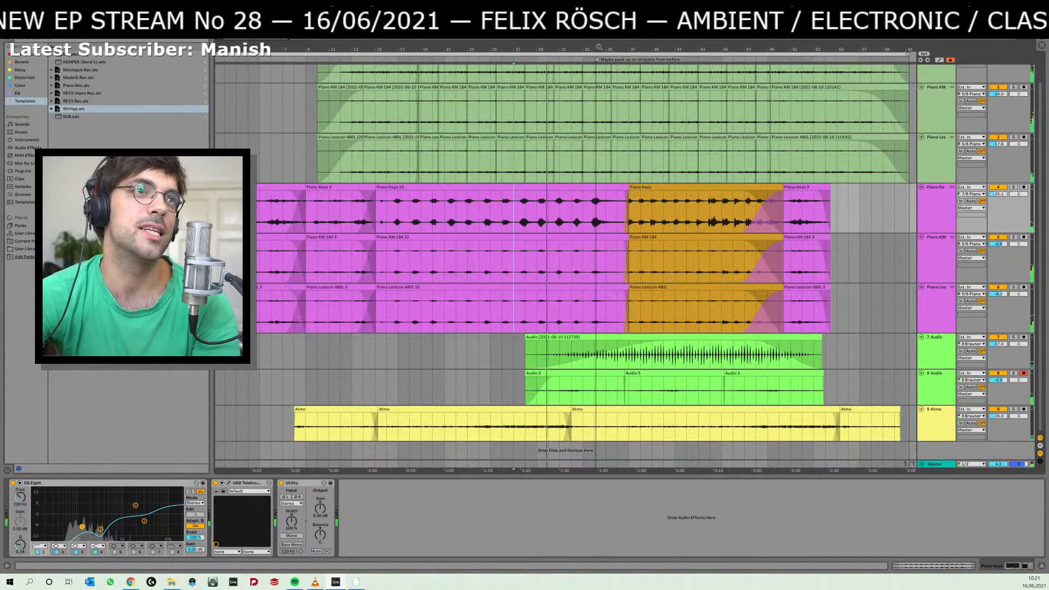
{"action": "left_click_drag", "start_coordinate": [599, 47], "coordinate": [597, 49]}
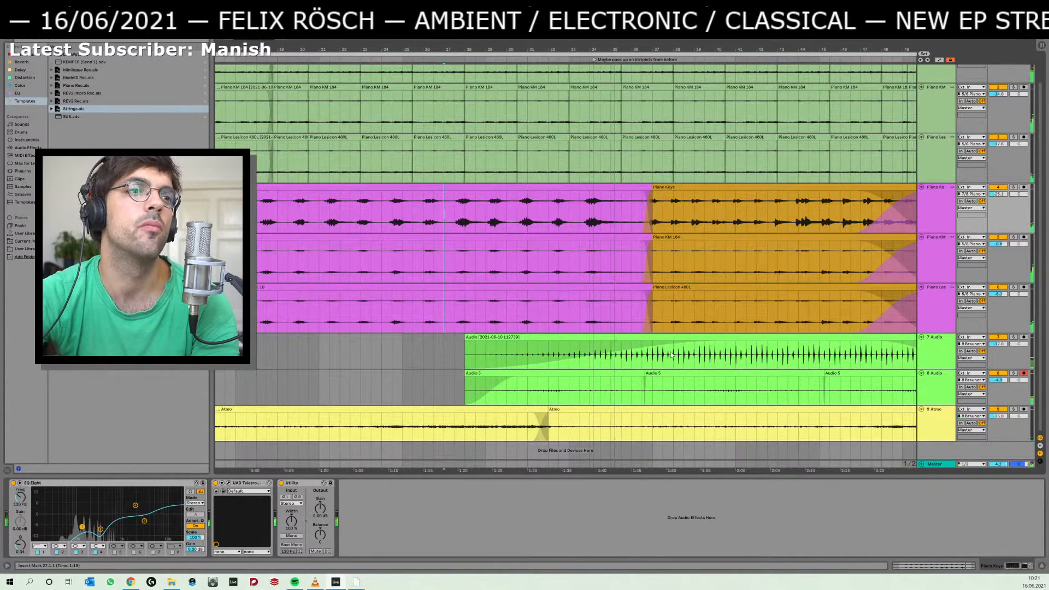
{"action": "left_click_drag", "start_coordinate": [999, 344], "coordinate": [998, 369]}
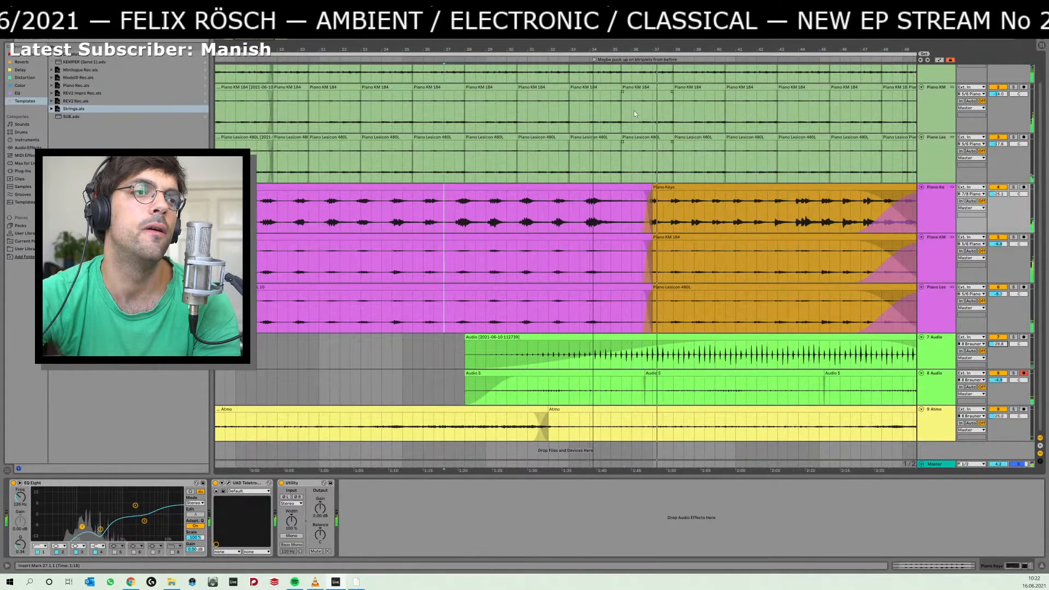
Split the orange piano clips just after the crossfade and trim away their lead-in before the first note, then audition the transition.
{"action": "mouse_move", "coordinate": [653, 50]}
{"action": "left_mouse_down"}
{"action": "mouse_move", "coordinate": [653, 82]}
{"action": "mouse_move", "coordinate": [653, 55]}
{"action": "left_mouse_up"}
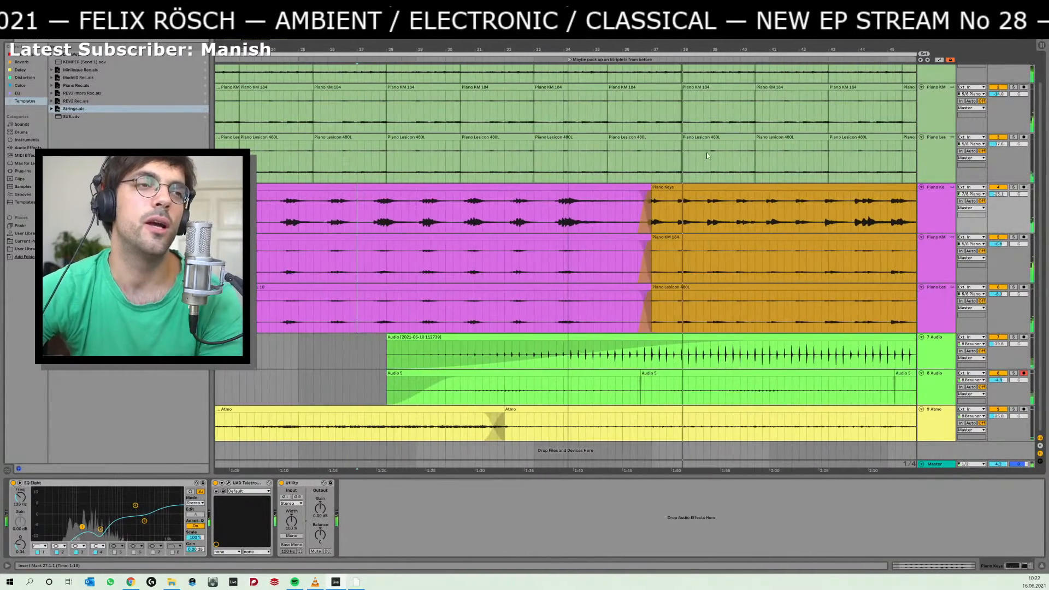
{"action": "left_click", "coordinate": [636, 217]}
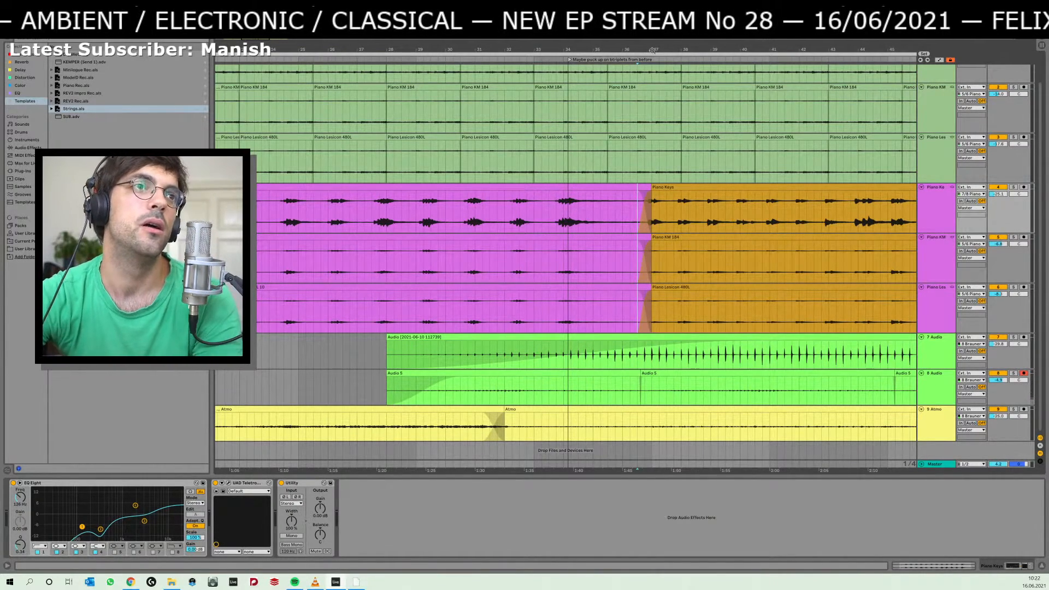
{"action": "left_click_drag", "start_coordinate": [652, 50], "coordinate": [661, 154]}
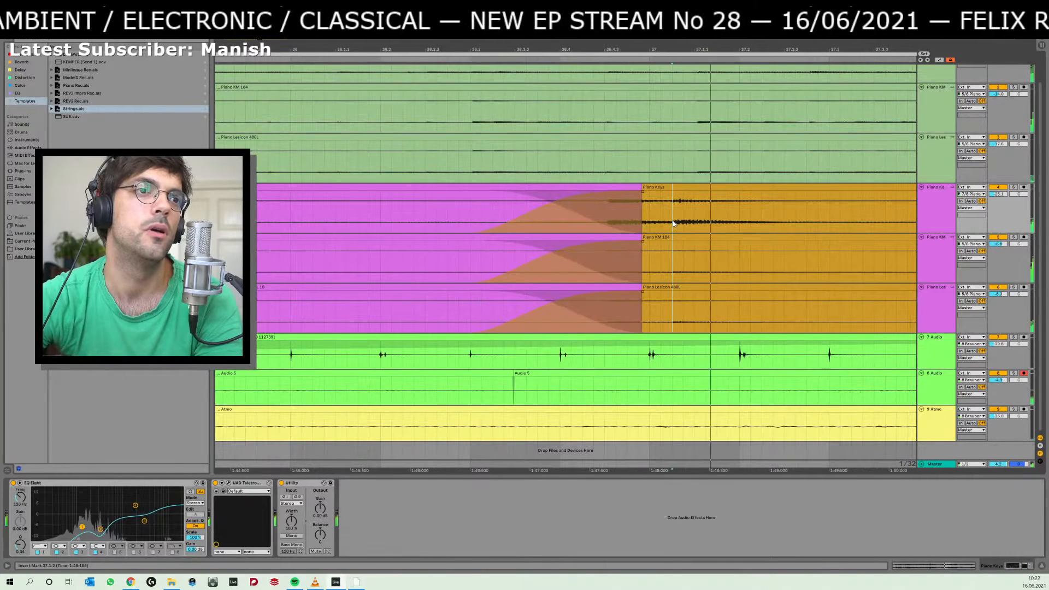
{"action": "key", "text": "ctrl+e"}
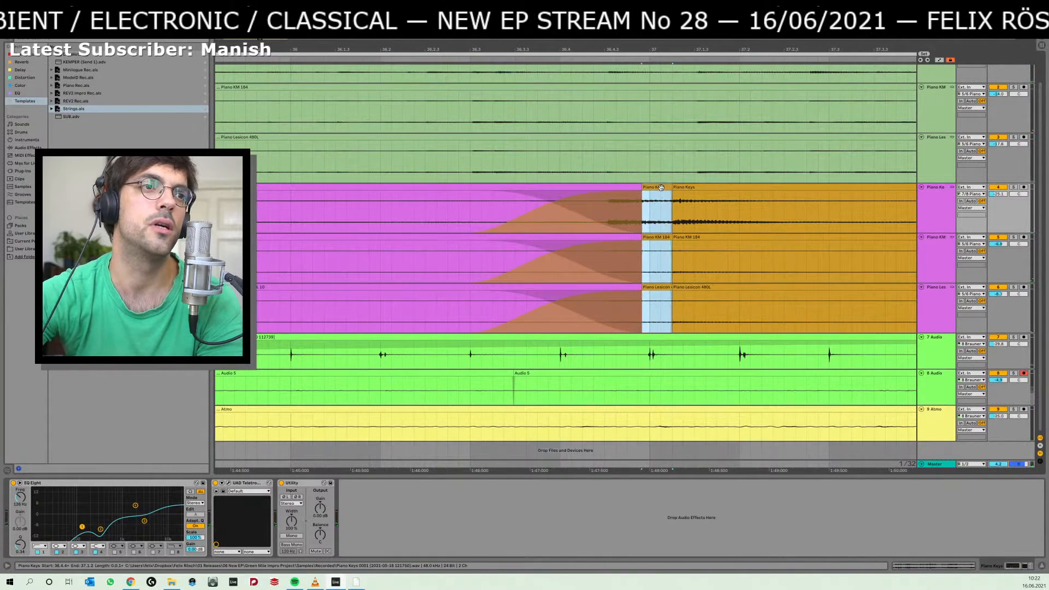
{"action": "left_click_drag", "start_coordinate": [641, 187], "coordinate": [671, 192]}
{"action": "key", "text": "ctrl+z"}
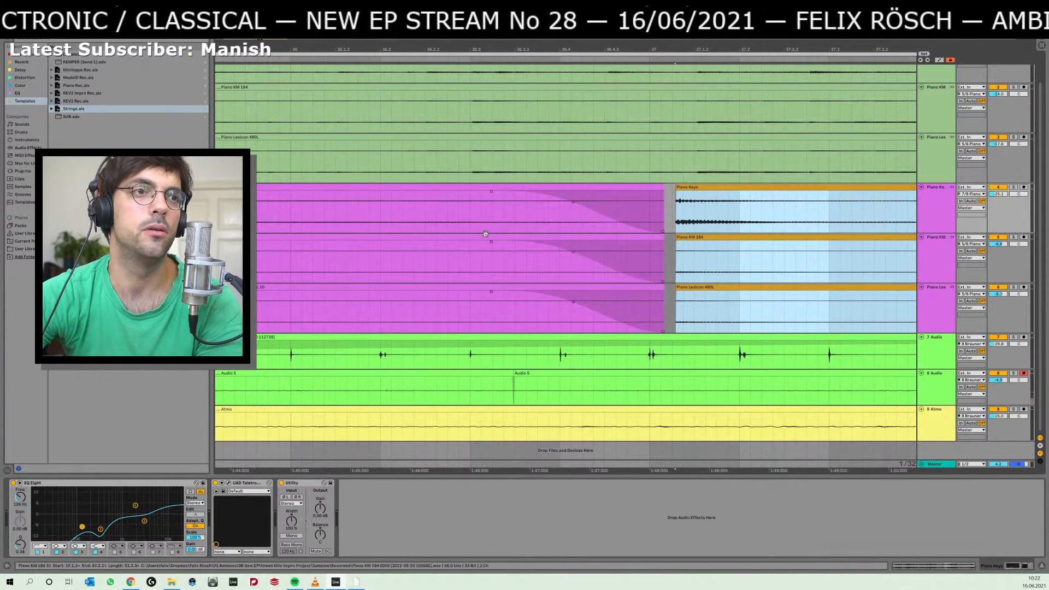
{"action": "left_click", "coordinate": [336, 265]}
{"action": "key", "text": "space"}
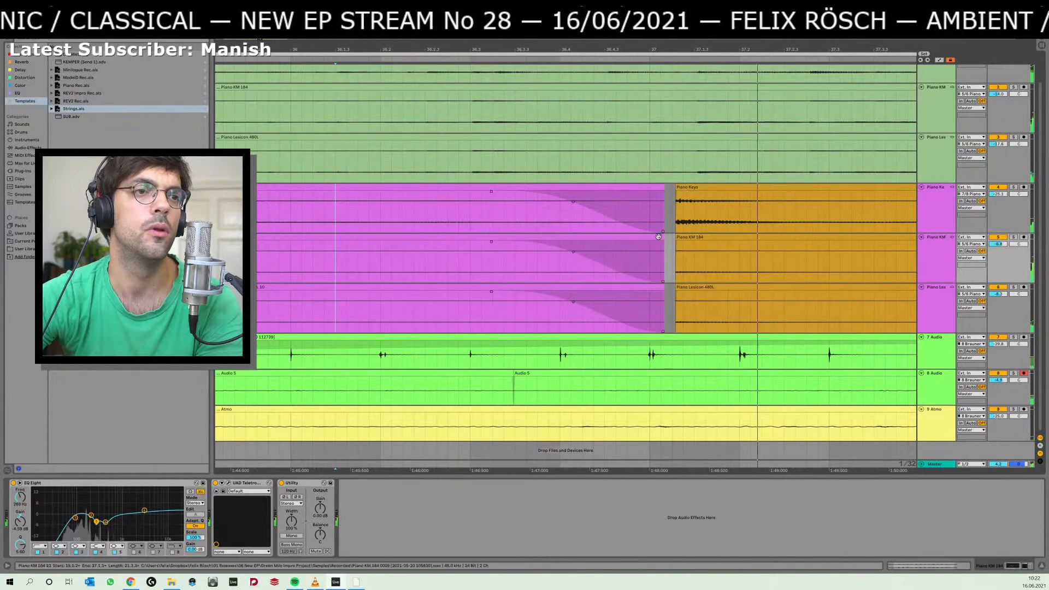
Try to move the orange piano clips earlier until they meet the purple clips, and listen from 35.4.4.
{"action": "left_click_drag", "start_coordinate": [717, 188], "coordinate": [682, 195]}
{"action": "left_click", "coordinate": [281, 297]}
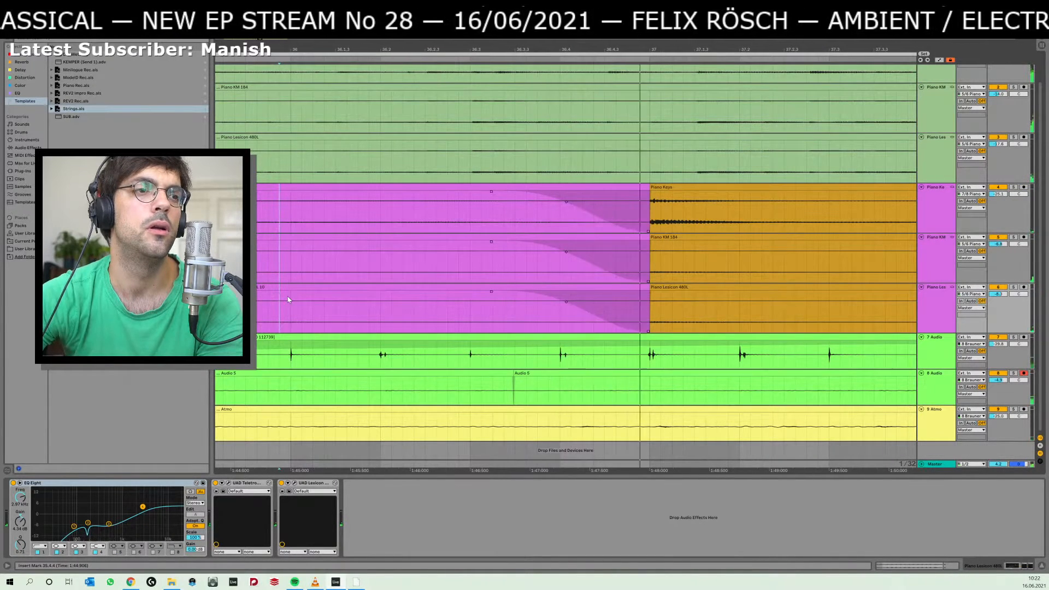
{"action": "left_click_drag", "start_coordinate": [739, 49], "coordinate": [505, 9]}
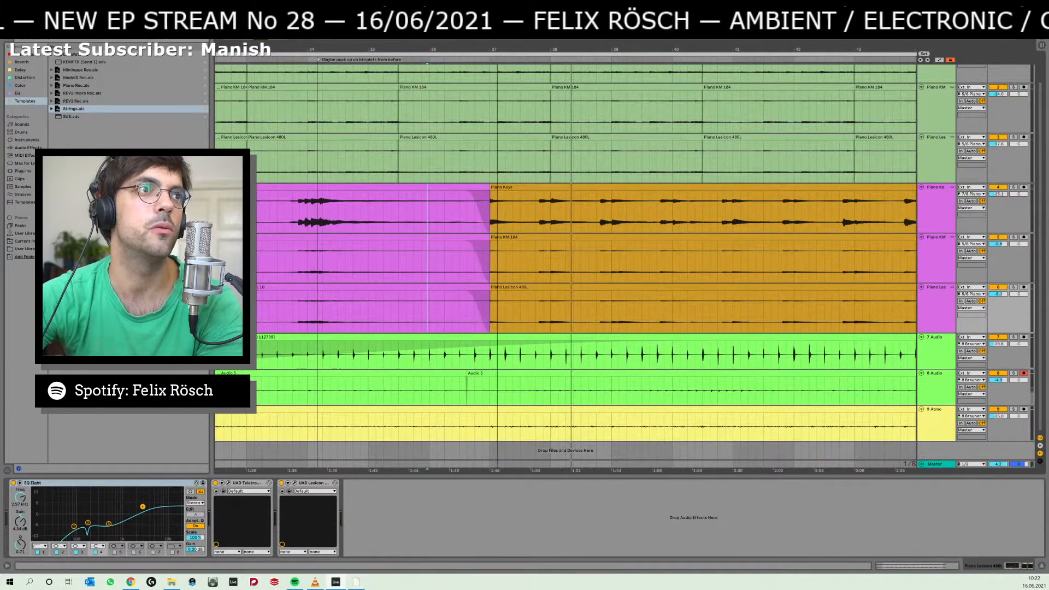
Undo the last changes to the piano clips around the transition near bar 37 and listen from 36.1.1.
{"action": "left_click_drag", "start_coordinate": [497, 49], "coordinate": [497, 63]}
{"action": "key", "text": "ctrl+z"}
{"action": "key", "text": "ctrl+z"}
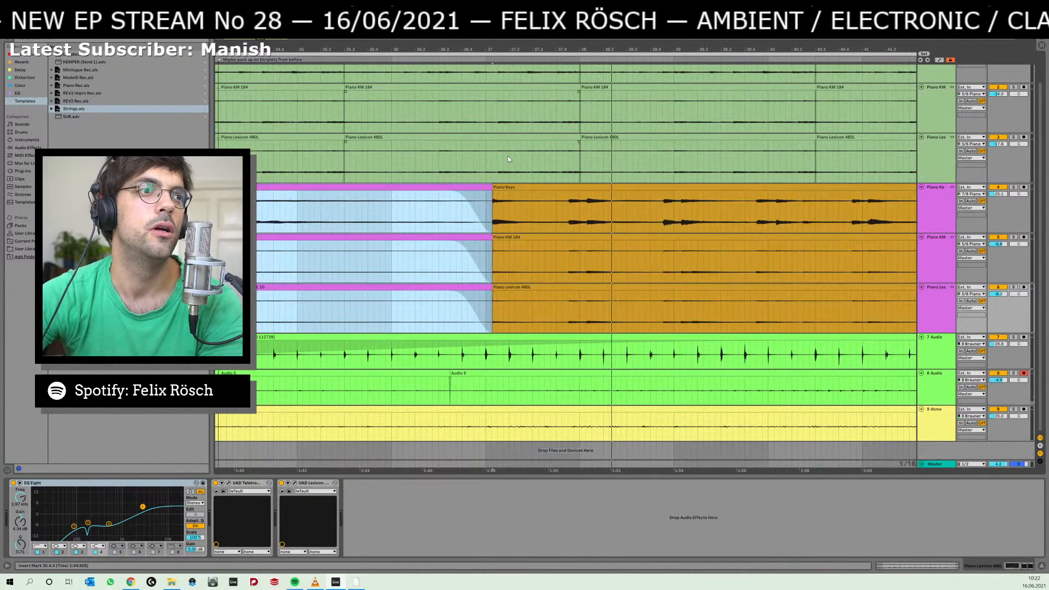
{"action": "left_click", "coordinate": [397, 248]}
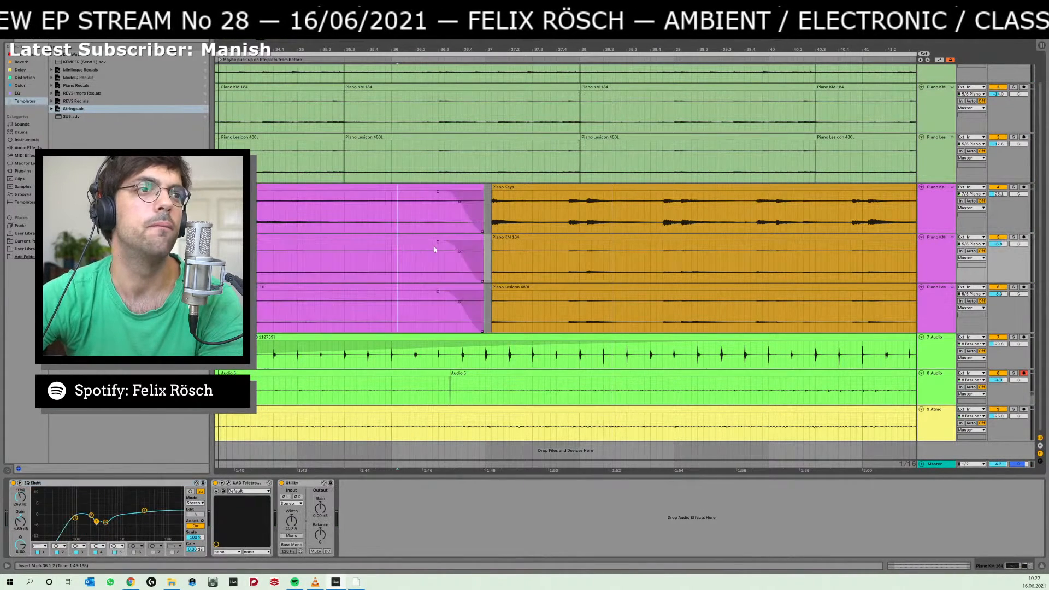
Try cutting the orange piano clips after bar 37 and pasting them directly at the end of the purple clips.
{"action": "left_click", "coordinate": [513, 186]}
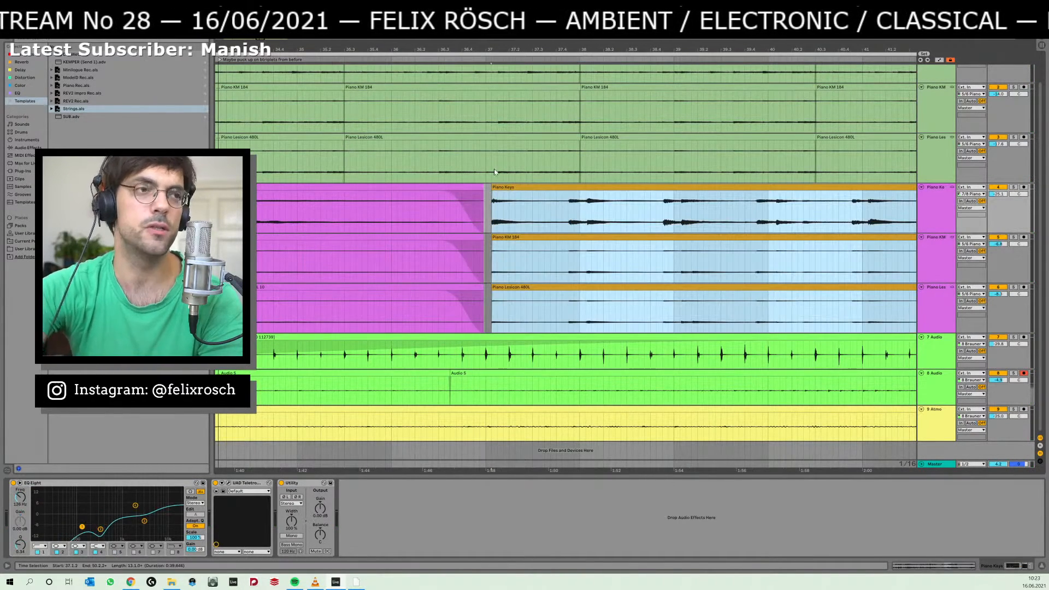
{"action": "key", "text": "Delete"}
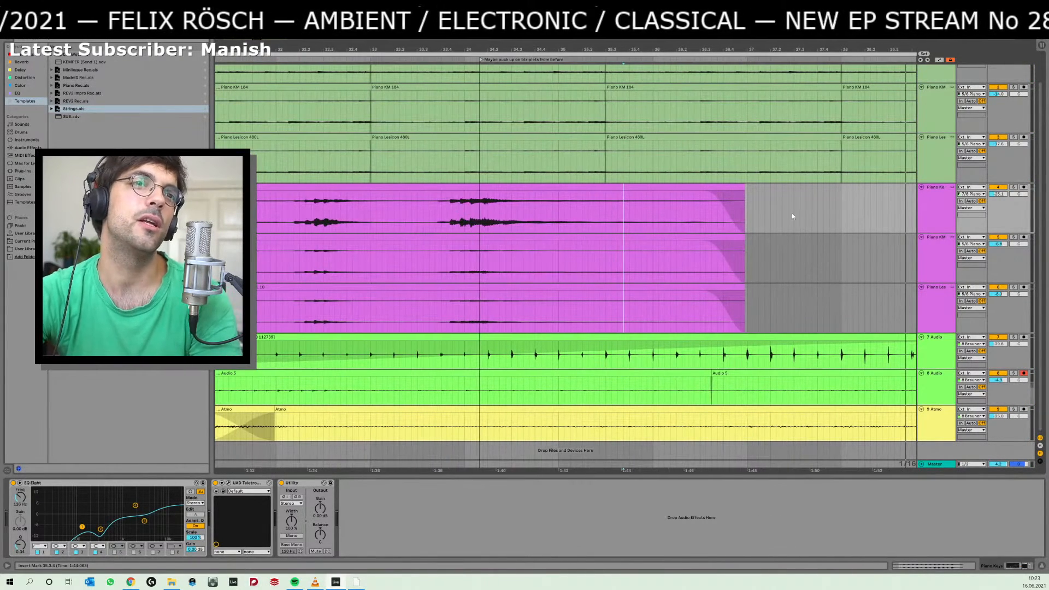
{"action": "left_click", "coordinate": [750, 208]}
{"action": "key", "text": "ctrl+v"}
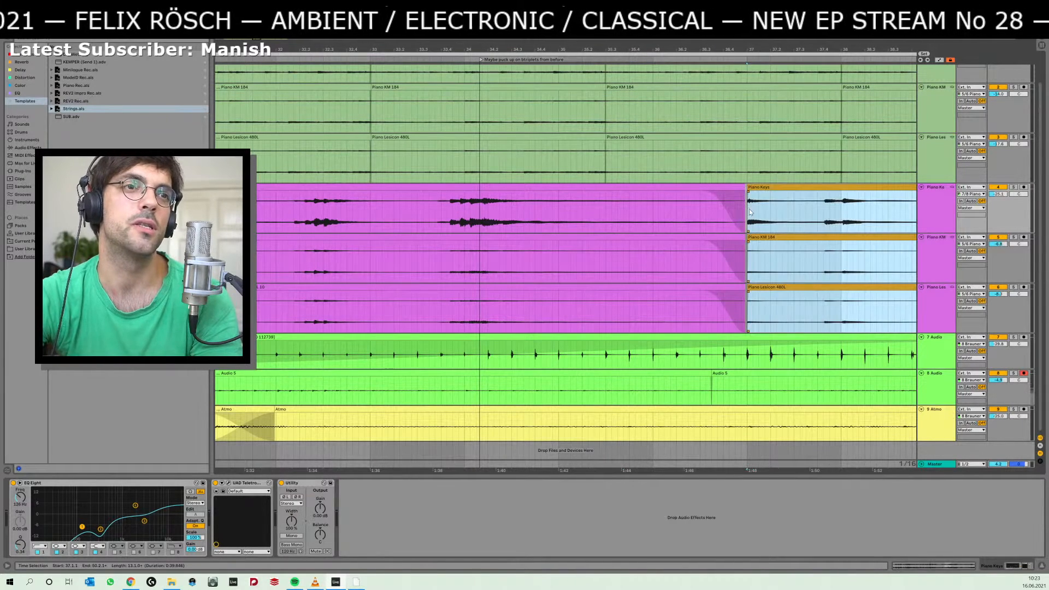
Undo the cut and paste of the orange piano clips at the bar 37 transition.
{"action": "key", "text": "ctrl+z"}
{"action": "key", "text": "ctrl+z"}
{"action": "key", "text": "ctrl+z"}
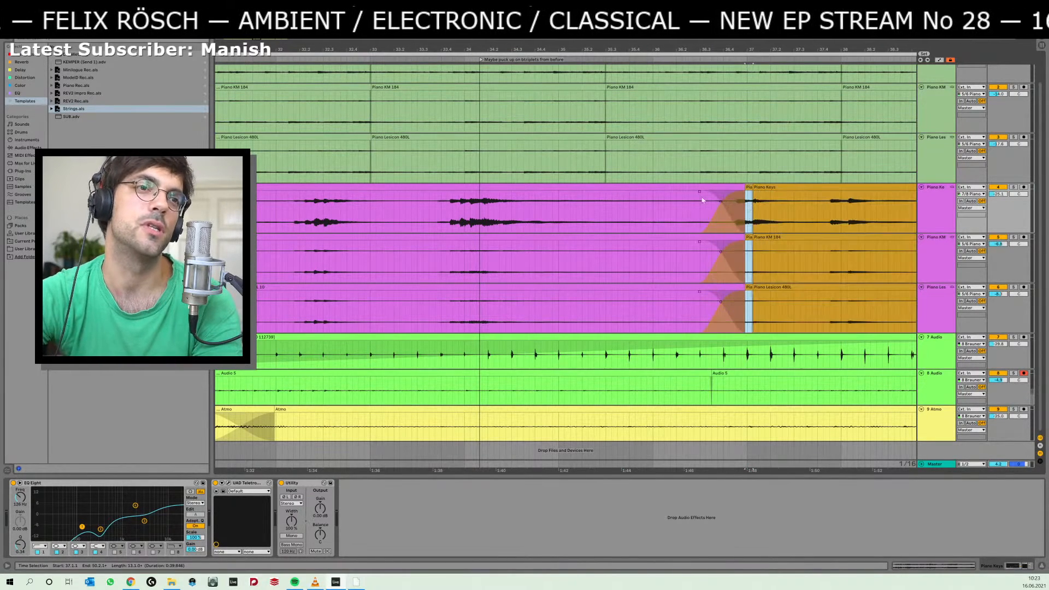
{"action": "key", "text": "ctrl+z"}
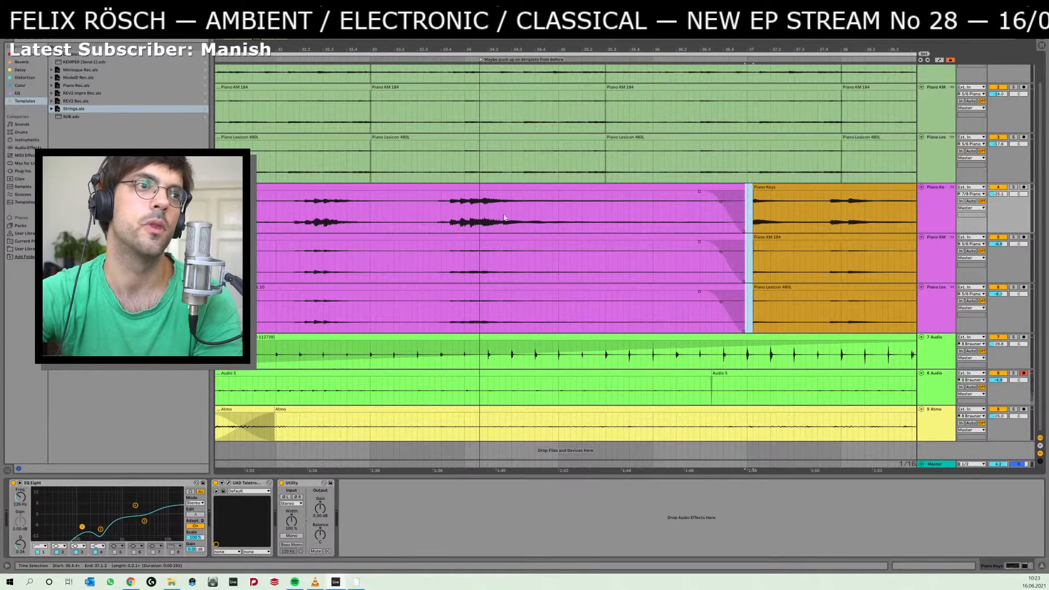
Try extending the purple piano clips to the start of the orange clips and shortening their fade-outs while auditioning the transition.
{"action": "left_click", "coordinate": [442, 216]}
{"action": "key", "text": "space"}
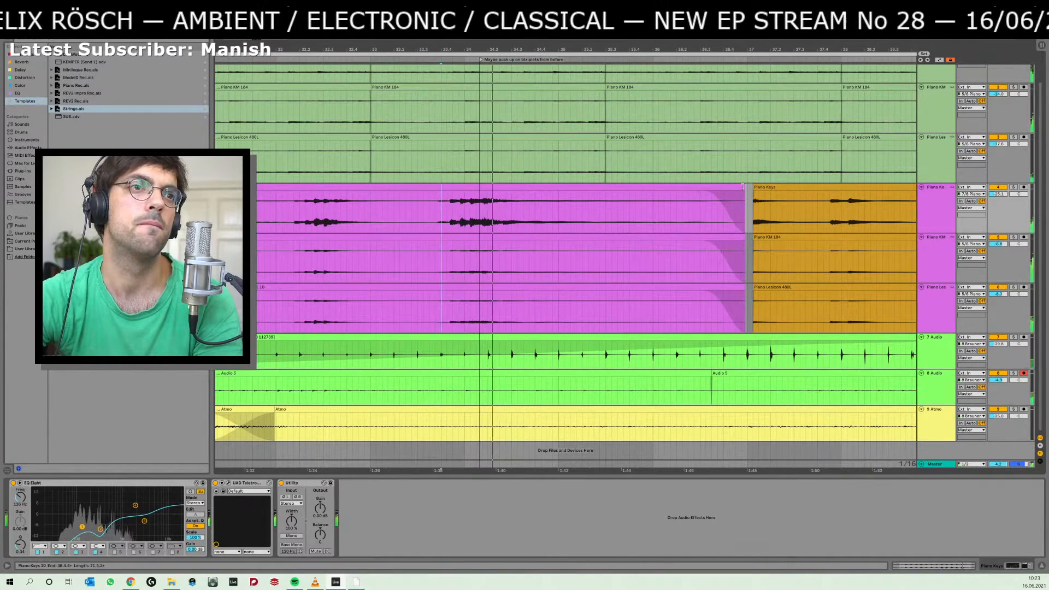
{"action": "left_click", "coordinate": [742, 186]}
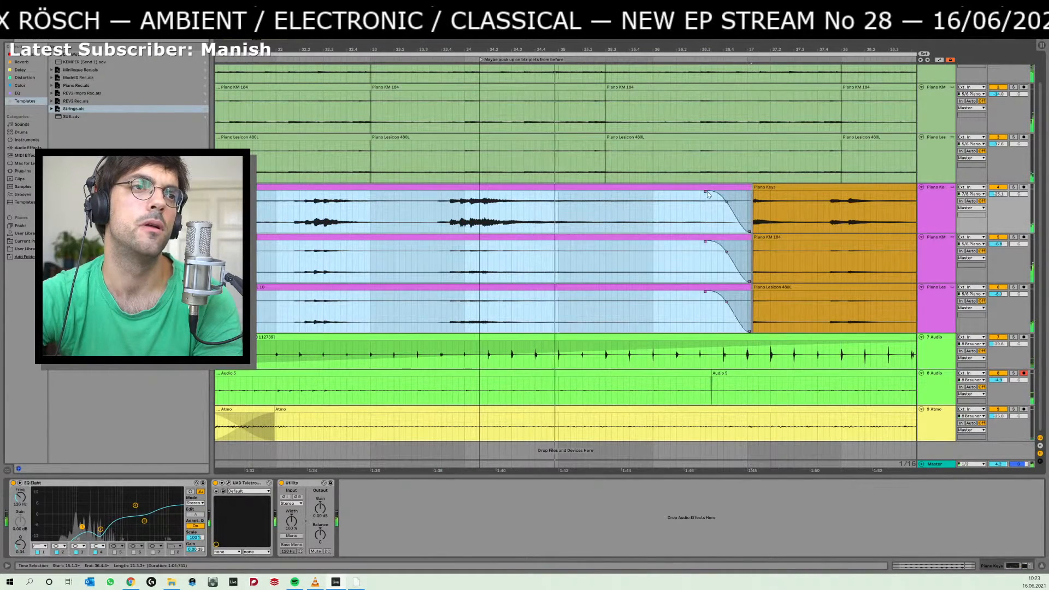
{"action": "left_click_drag", "start_coordinate": [708, 192], "coordinate": [733, 199]}
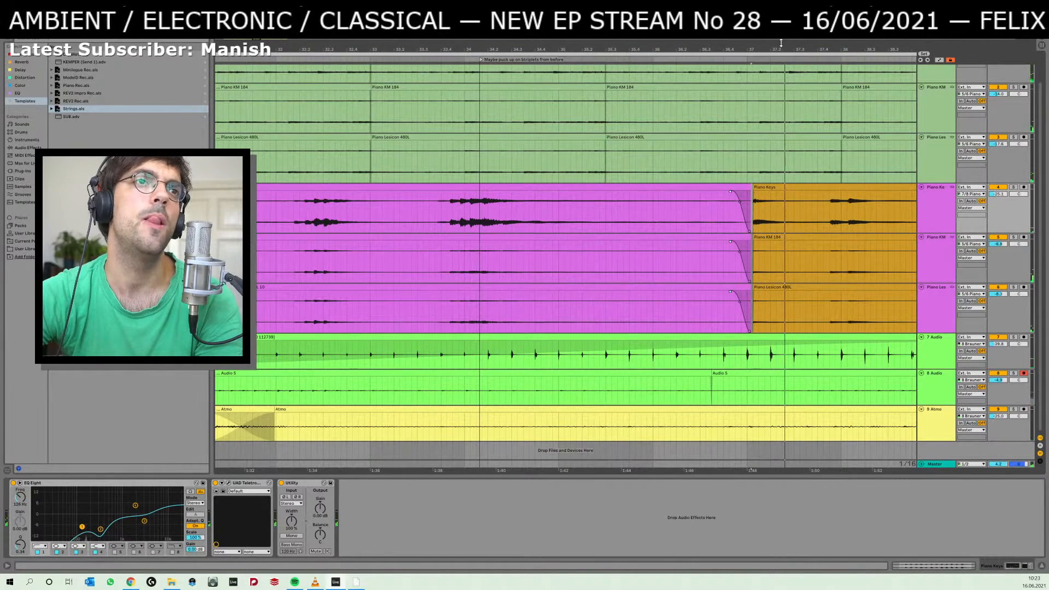
Try moving the orange piano clips slightly later after bar 37 and listen from 36.2.1.
{"action": "left_click_drag", "start_coordinate": [782, 43], "coordinate": [781, 109]}
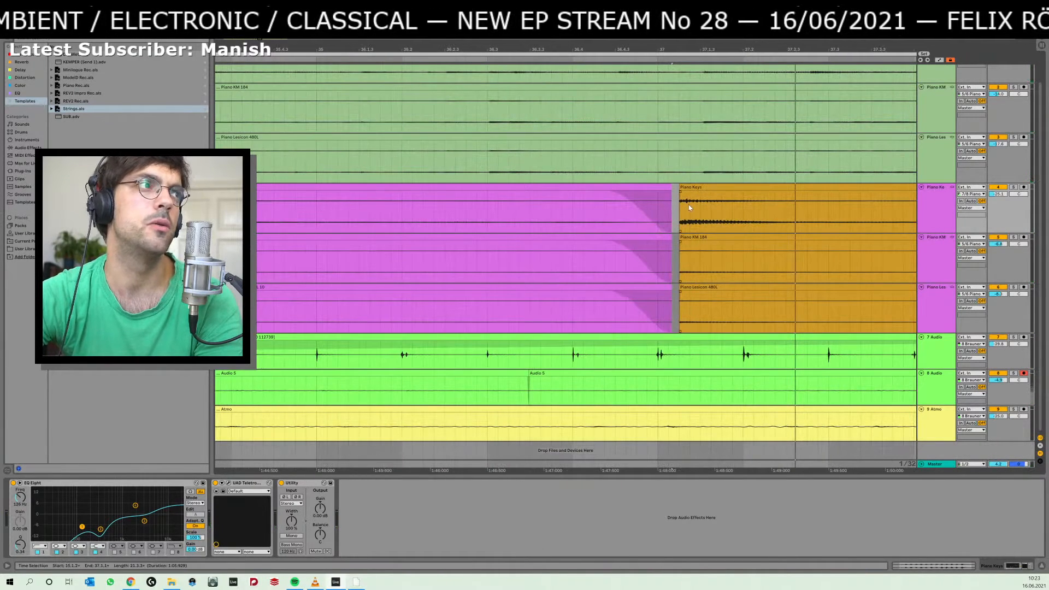
{"action": "left_click_drag", "start_coordinate": [703, 188], "coordinate": [742, 189]}
{"action": "left_click", "coordinate": [413, 213]}
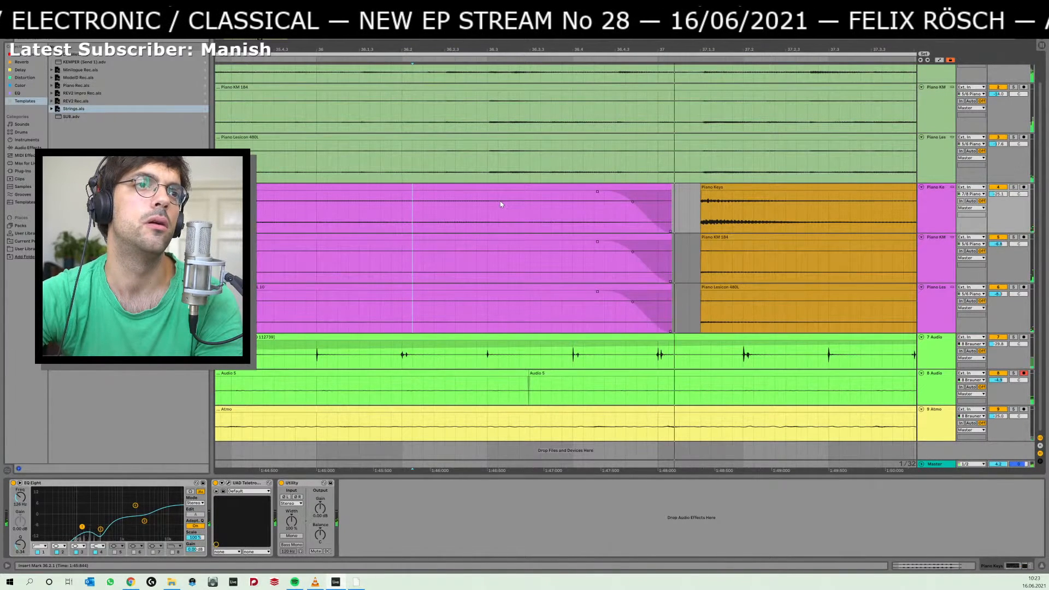
Extend the purple piano clips to the start of the orange clips at 37.1.2 and lengthen their fade-outs.
{"action": "left_click_drag", "start_coordinate": [728, 49], "coordinate": [501, 48]}
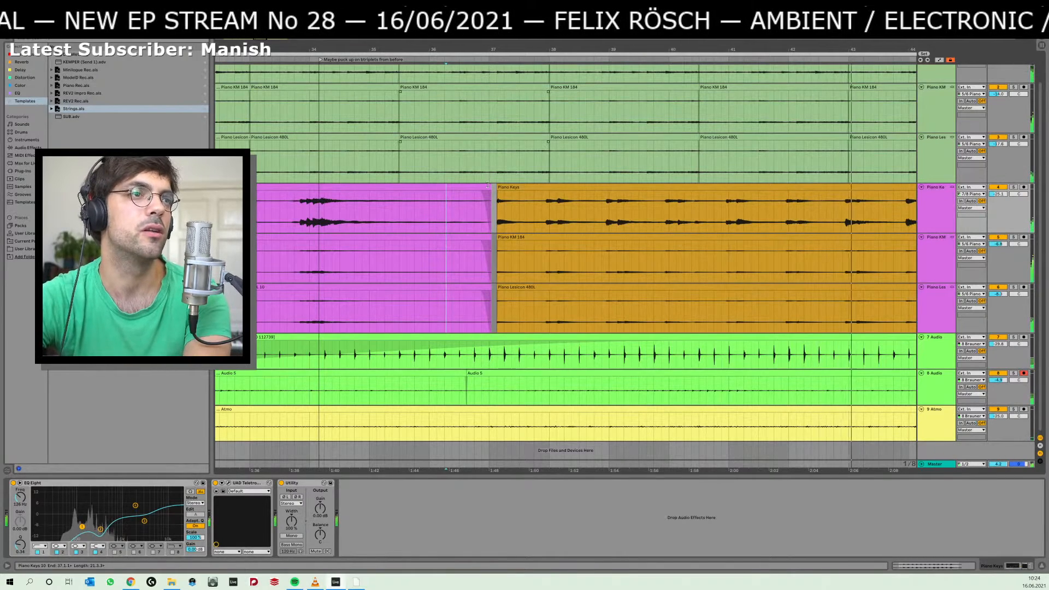
{"action": "left_click_drag", "start_coordinate": [487, 185], "coordinate": [496, 187]}
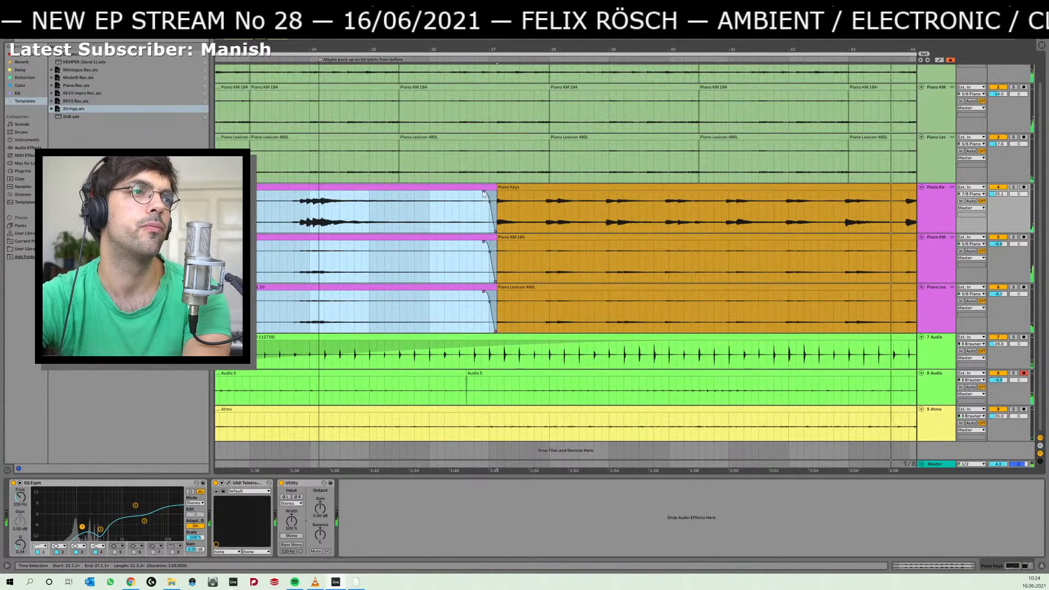
{"action": "left_click_drag", "start_coordinate": [484, 192], "coordinate": [458, 194]}
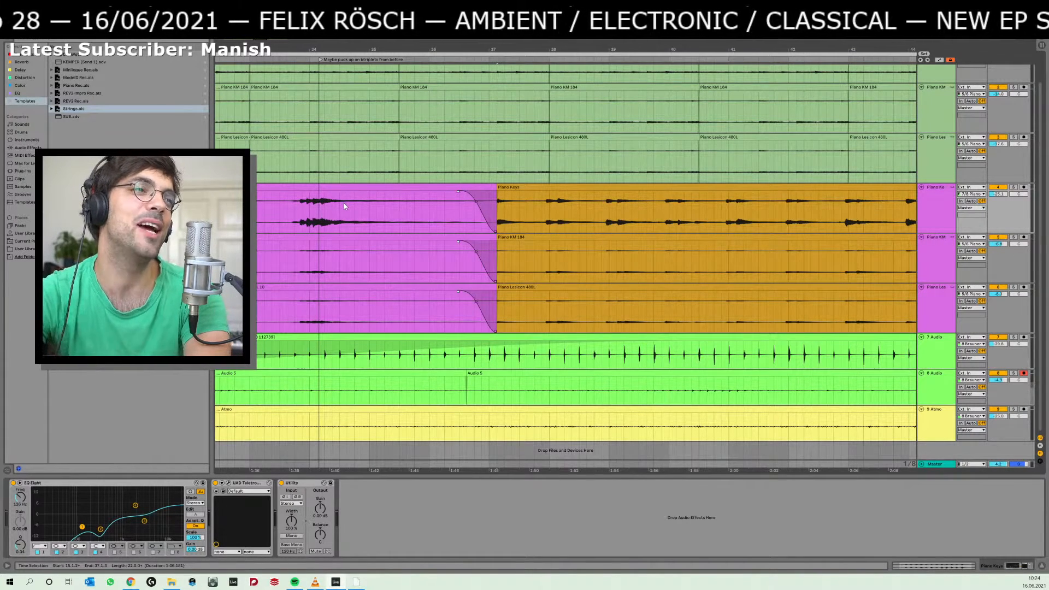
Delete the orange piano clips after the bar 37 transition and listen to the passage without them from 34.4.3.
{"action": "left_click_drag", "start_coordinate": [539, 187], "coordinate": [658, 192]}
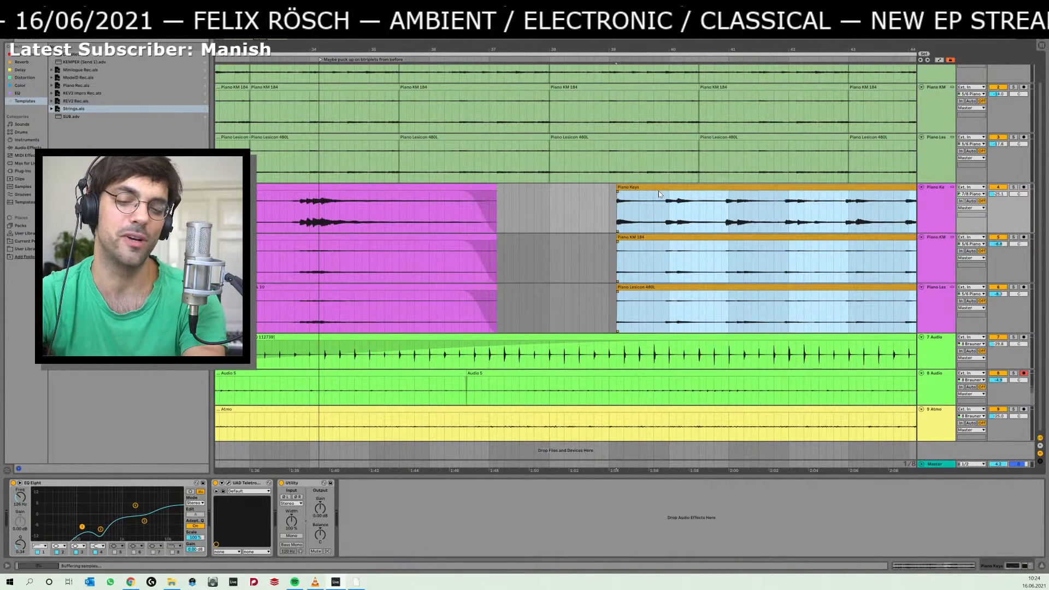
{"action": "key", "text": "ctrl+z"}
{"action": "key", "text": "Delete"}
{"action": "left_click", "coordinate": [360, 216]}
{"action": "key", "text": "space"}
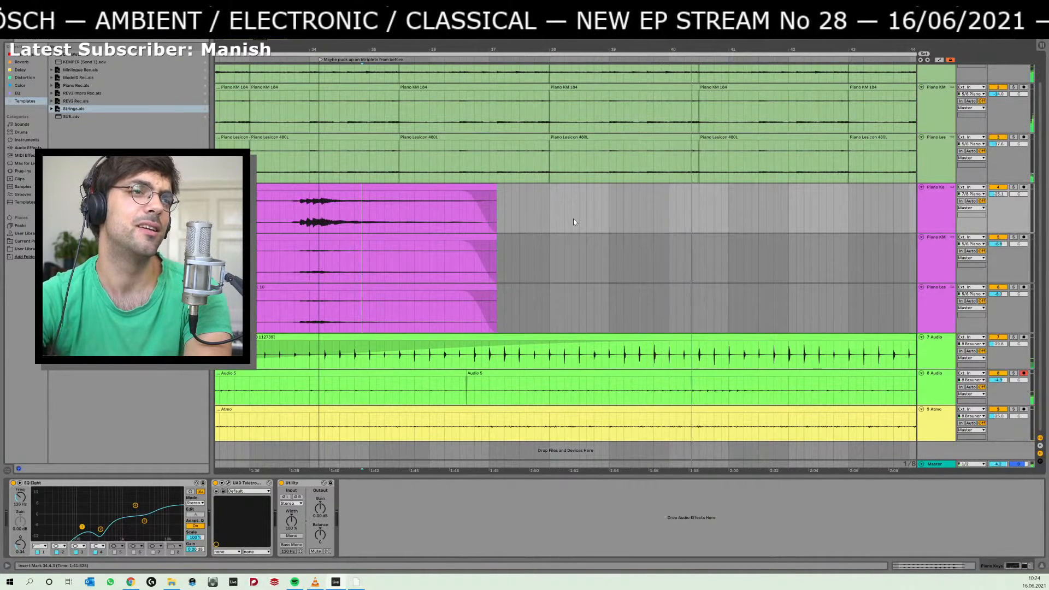
Audition the green piano clips from 38.1.1 briefly and stop playback.
{"action": "left_click", "coordinate": [601, 137]}
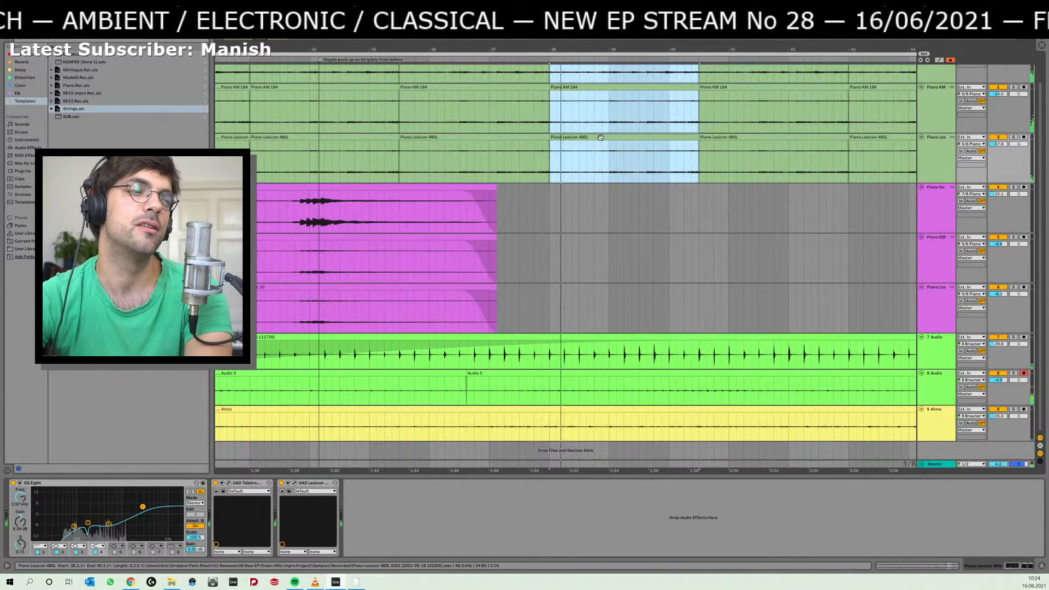
{"action": "key", "text": "space"}
{"action": "key", "text": "space"}
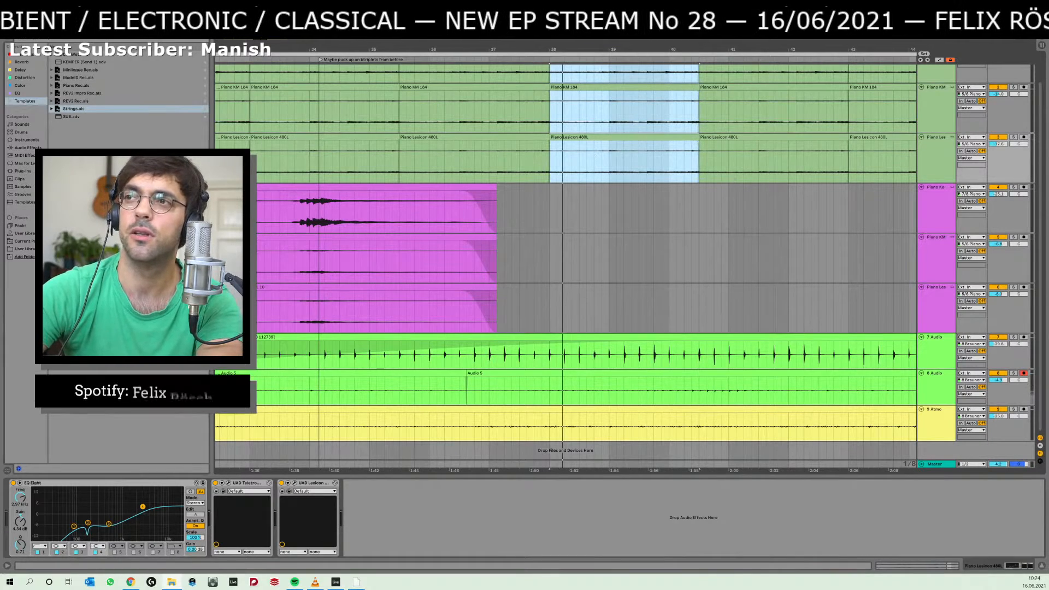
Switch to File Explorer and open the 01 Material folder of the 06 New EP release within 01 Releases.
{"action": "left_click_drag", "start_coordinate": [1048, 184], "coordinate": [532, 165]}
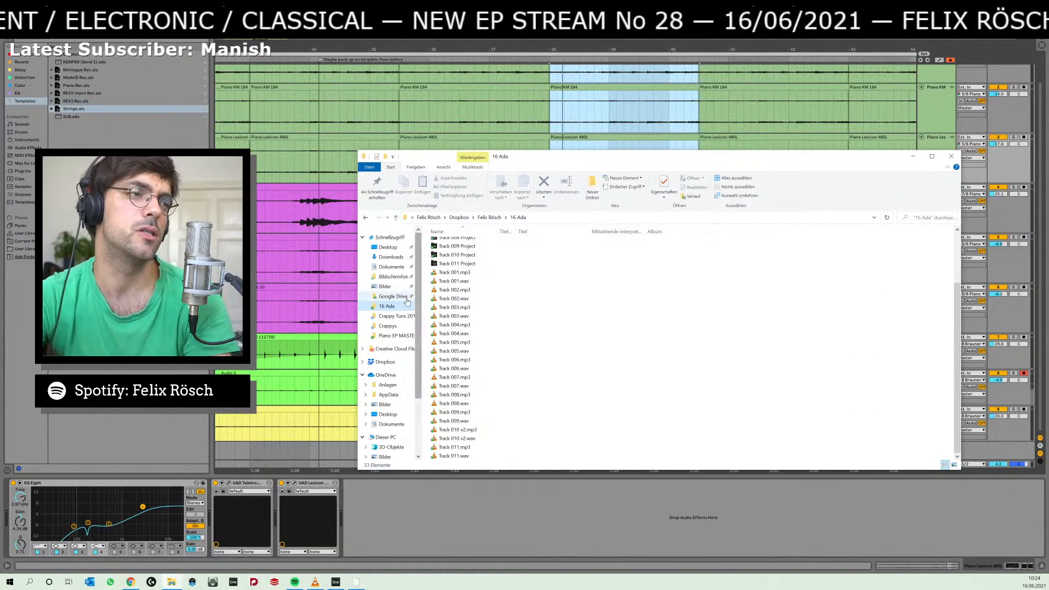
{"action": "left_click", "coordinate": [489, 217]}
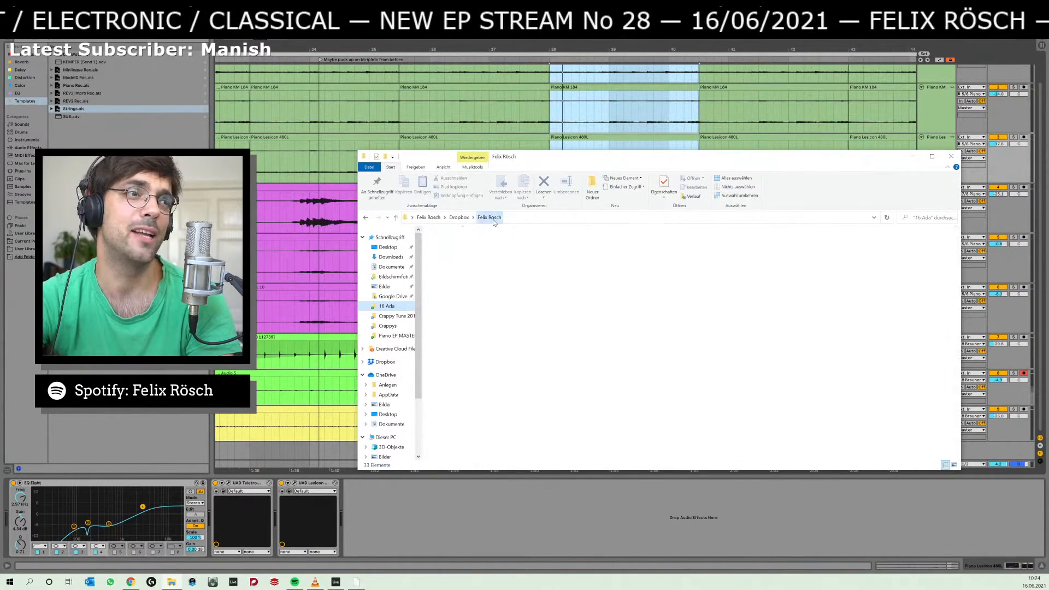
{"action": "double_click", "coordinate": [483, 246]}
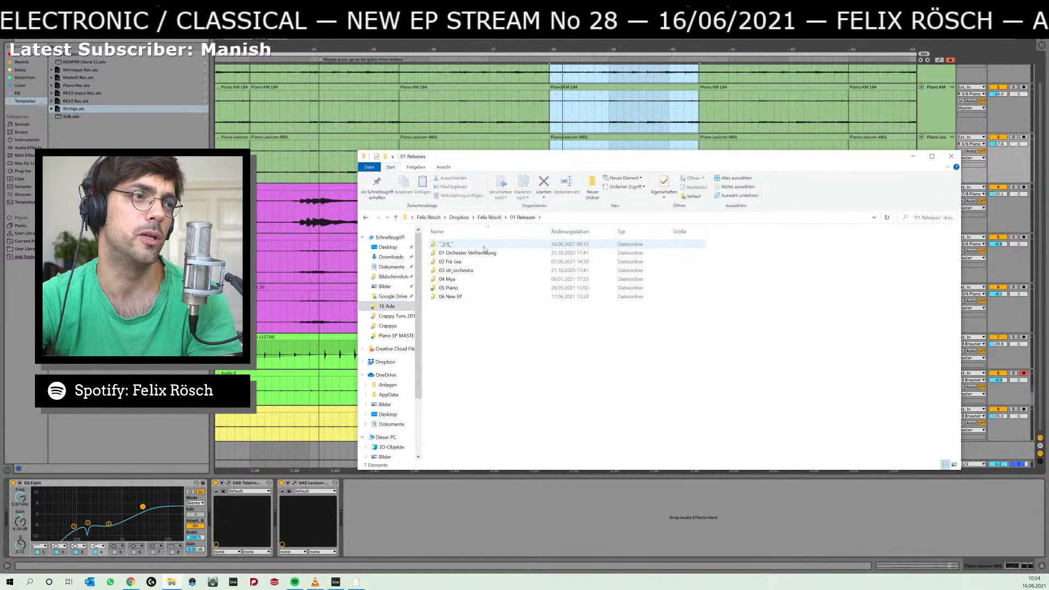
{"action": "double_click", "coordinate": [477, 297]}
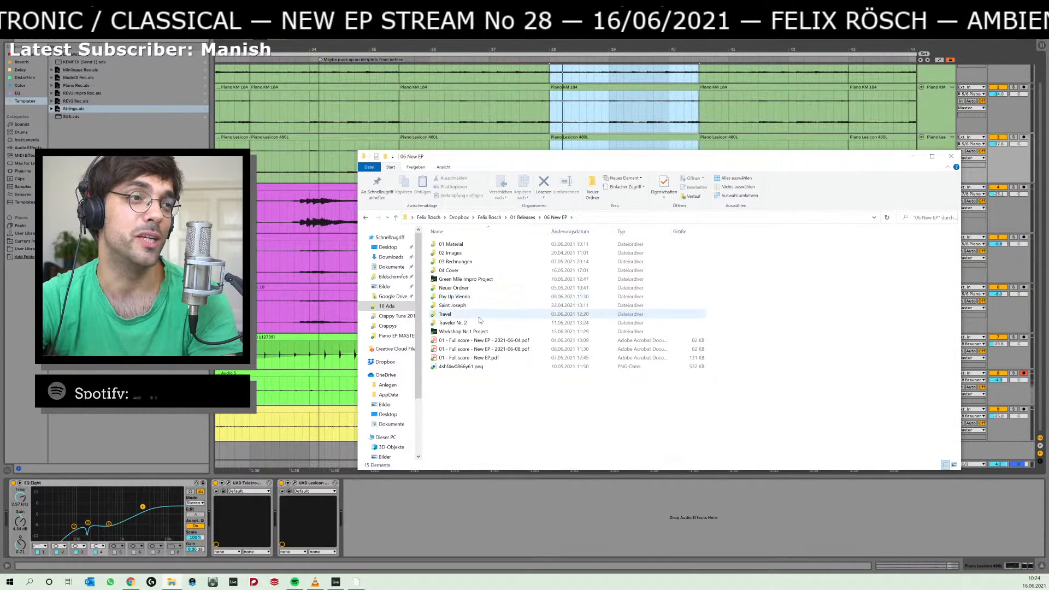
{"action": "double_click", "coordinate": [477, 245]}
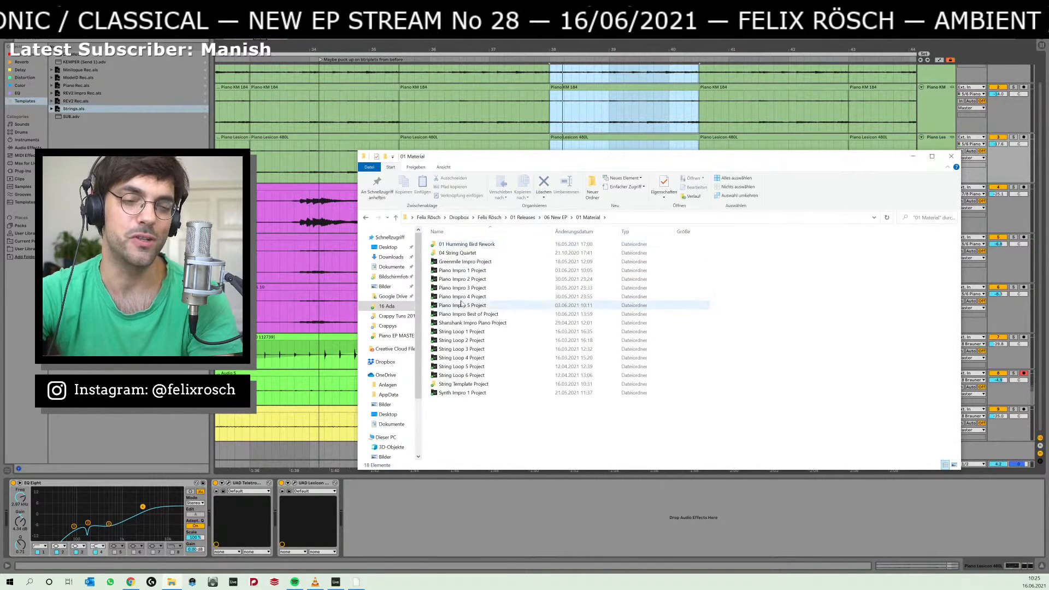
Launch Dorico and open the recent project Humming Bird Rework.dorico from the Steinberg Hub.
{"action": "left_click", "coordinate": [232, 580]}
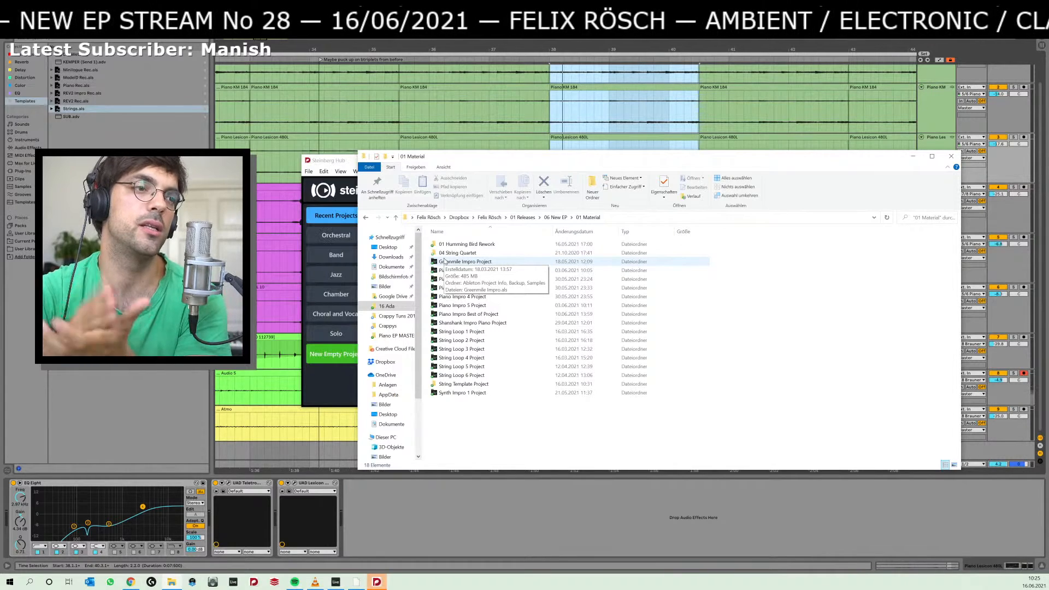
{"action": "left_click", "coordinate": [340, 371]}
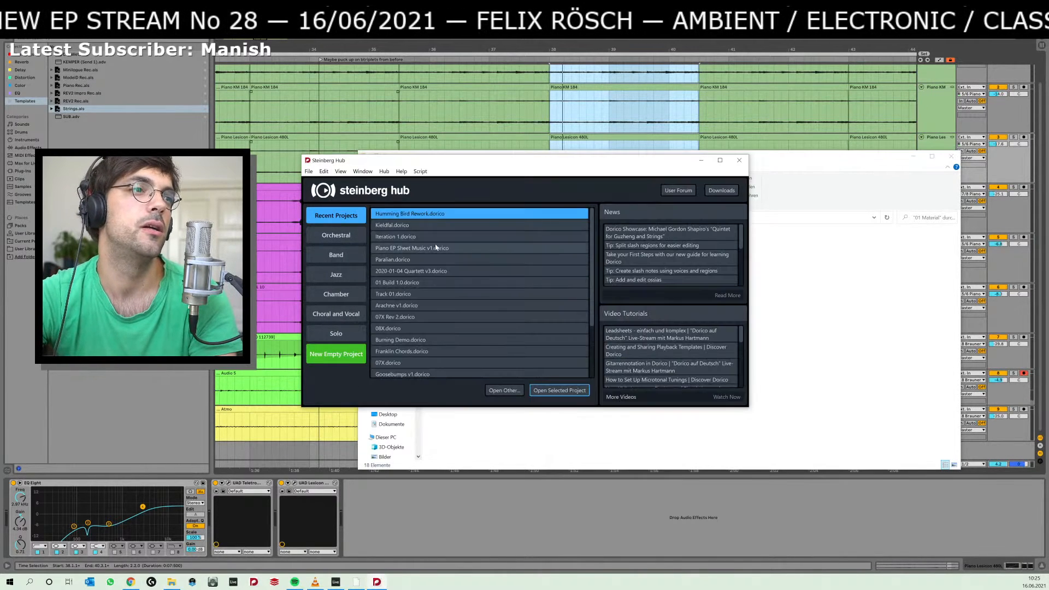
{"action": "double_click", "coordinate": [429, 217]}
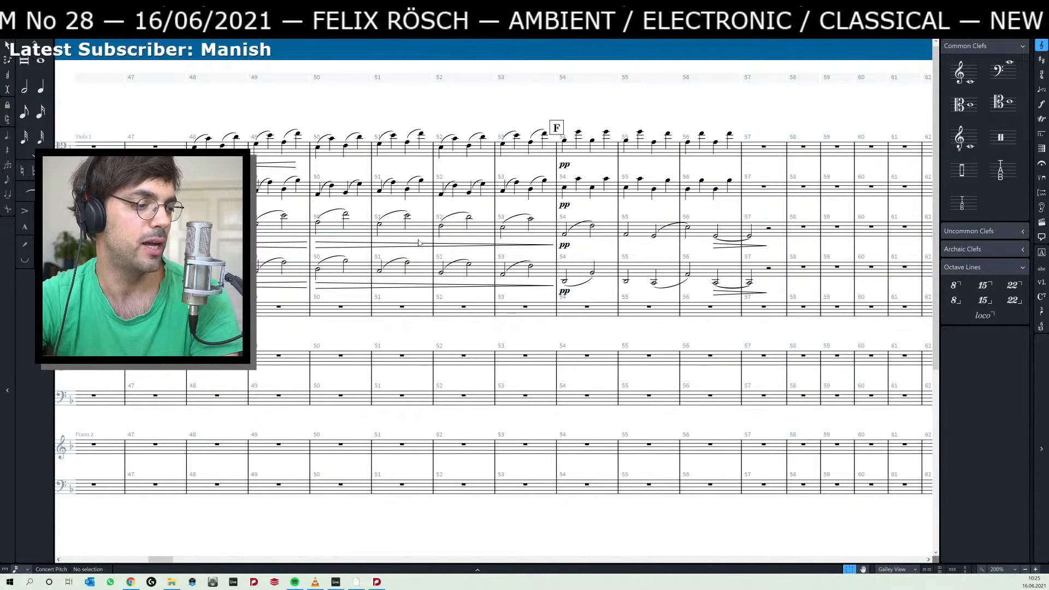
Look through the full score's flows from start to end and back for usable material.
{"action": "scroll", "coordinate": [378, 270], "scroll_direction": "up", "scroll_amount": 1}
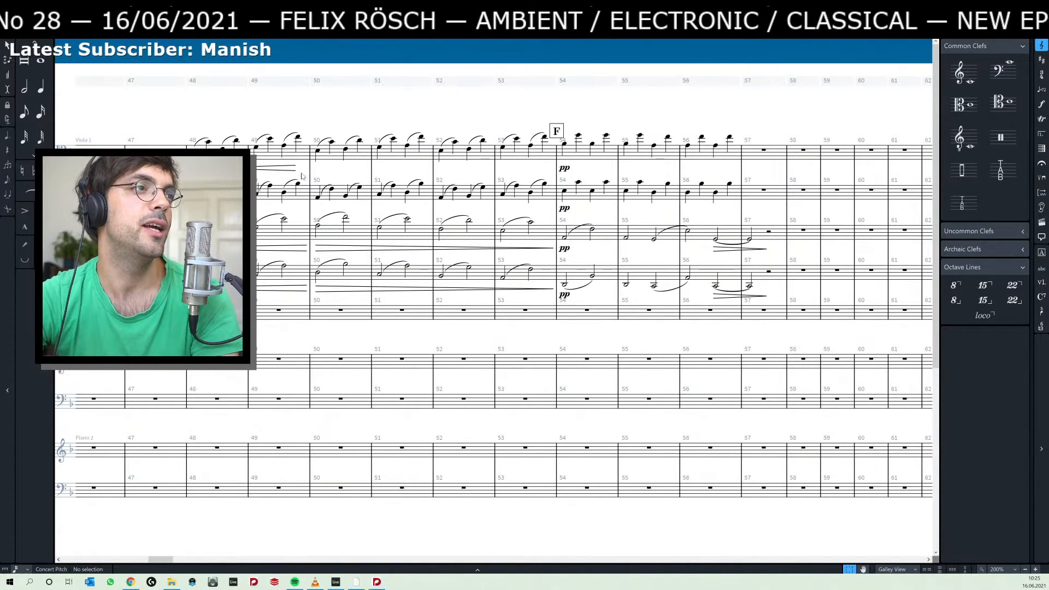
{"action": "key", "text": "End"}
{"action": "key", "text": "End"}
{"action": "key", "text": "End"}
{"action": "key", "text": "End"}
{"action": "key", "text": "End"}
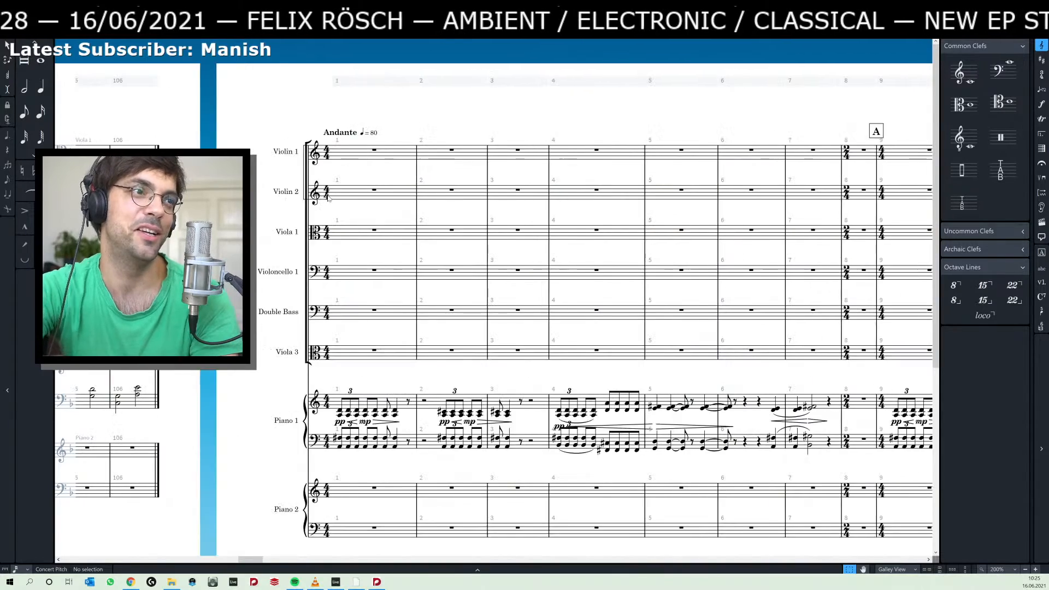
{"action": "key", "text": "End"}
{"action": "key", "text": "End"}
{"action": "key", "text": "End"}
{"action": "key", "text": "End"}
{"action": "key", "text": "End"}
{"action": "key", "text": "End"}
{"action": "key", "text": "End"}
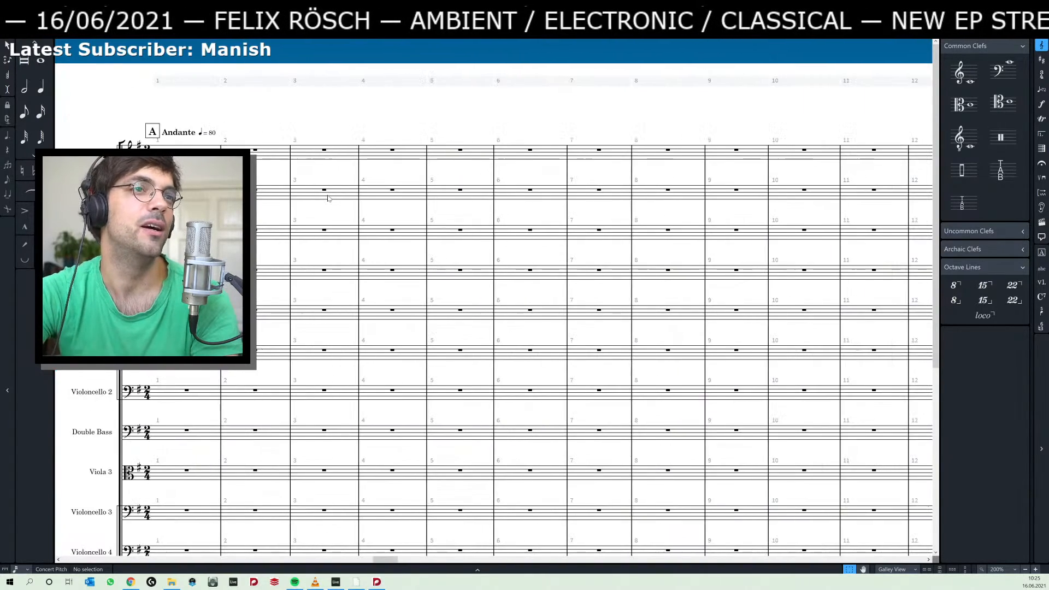
{"action": "key", "text": "End"}
{"action": "key", "text": "End"}
{"action": "key", "text": "End"}
{"action": "key", "text": "End"}
{"action": "key", "text": "End"}
{"action": "key", "text": "End"}
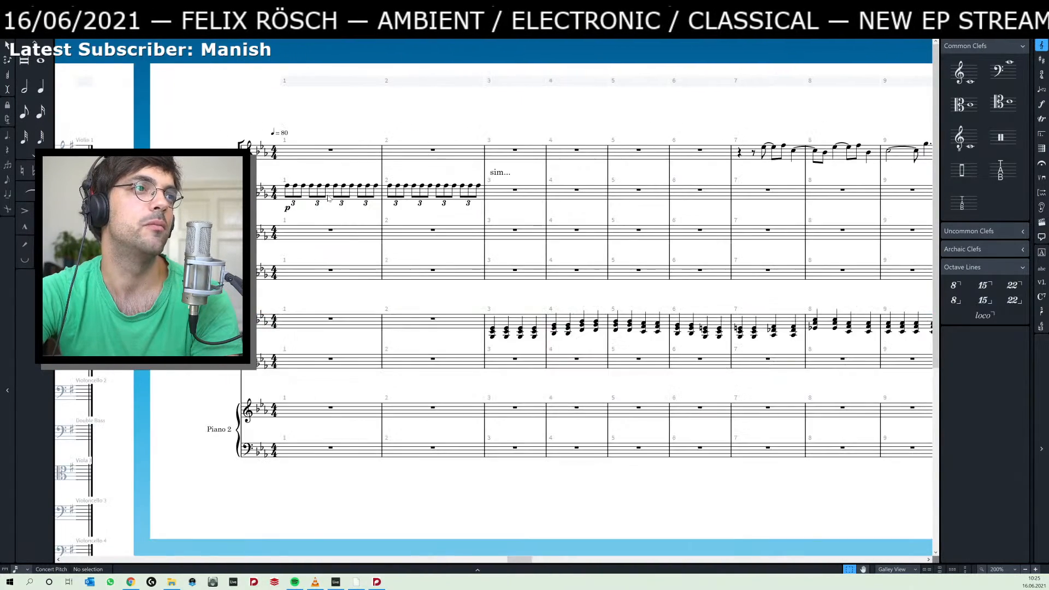
{"action": "key", "text": "End"}
{"action": "key", "text": "End"}
{"action": "key", "text": "End"}
{"action": "key", "text": "End"}
{"action": "key", "text": "End"}
{"action": "key", "text": "End"}
{"action": "key", "text": "End"}
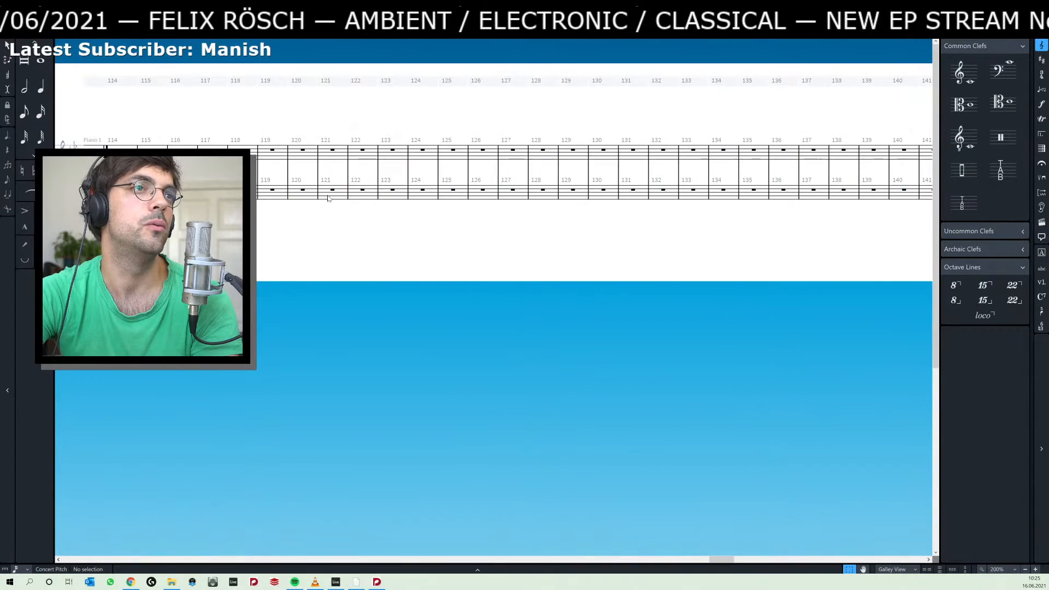
{"action": "key", "text": "End"}
{"action": "key", "text": "End"}
{"action": "key", "text": "End"}
{"action": "key", "text": "End"}
{"action": "key", "text": "End"}
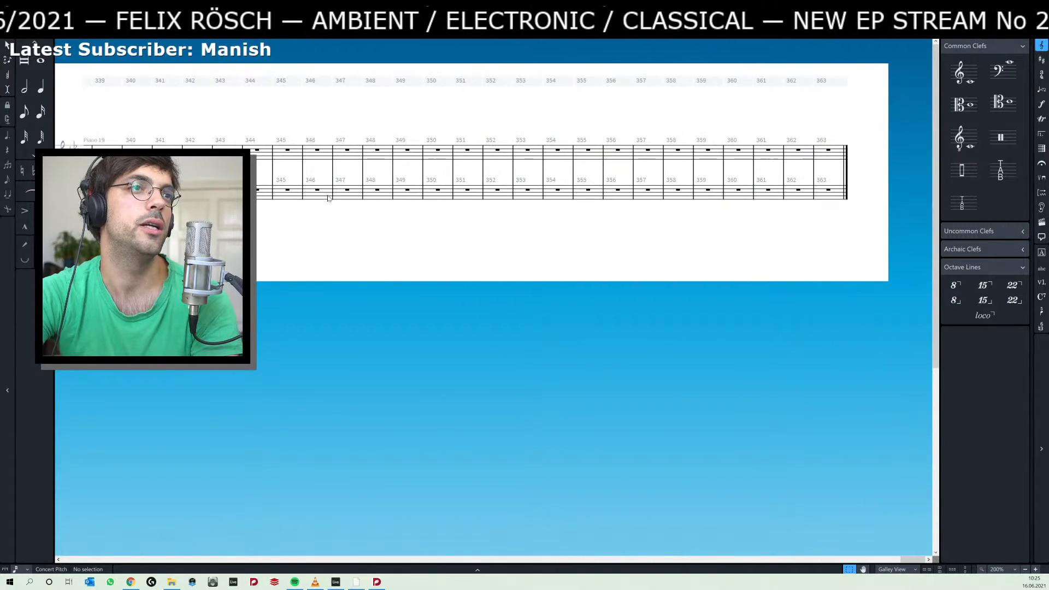
{"action": "key", "text": "Home"}
{"action": "key", "text": "Home"}
{"action": "key", "text": "Home"}
{"action": "key", "text": "Home"}
{"action": "key", "text": "Home"}
{"action": "key", "text": "Home"}
{"action": "key", "text": "Home"}
{"action": "key", "text": "Home"}
{"action": "key", "text": "Home"}
{"action": "key", "text": "Home"}
{"action": "key", "text": "Home"}
{"action": "key", "text": "Home"}
{"action": "key", "text": "Home"}
{"action": "key", "text": "Home"}
{"action": "key", "text": "Home"}
{"action": "key", "text": "Home"}
{"action": "key", "text": "Home"}
{"action": "key", "text": "Home"}
{"action": "key", "text": "Home"}
{"action": "key", "text": "Home"}
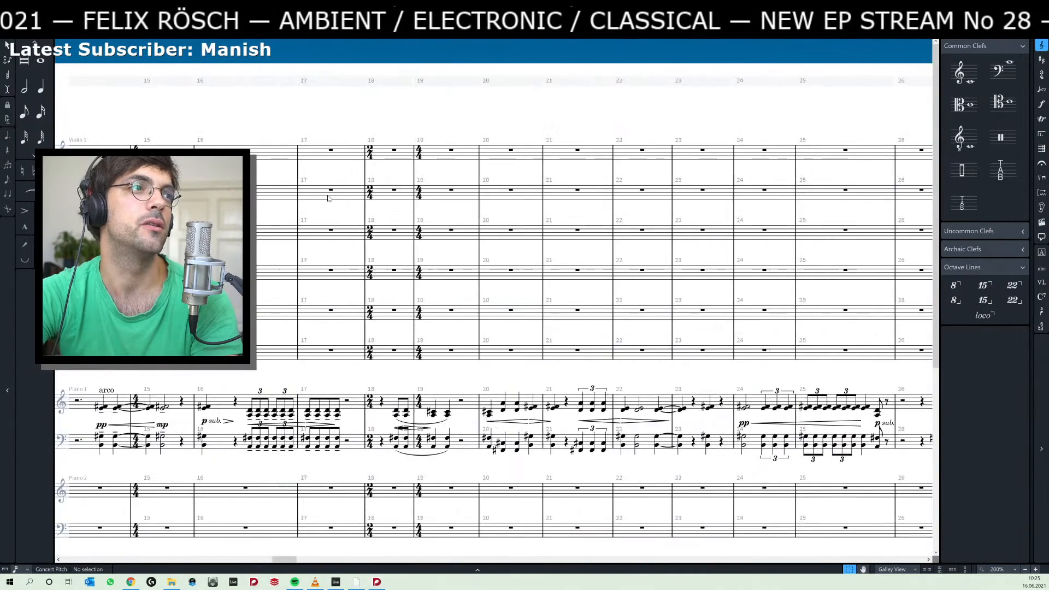
{"action": "key", "text": "Home"}
{"action": "key", "text": "Home"}
{"action": "key", "text": "Home"}
{"action": "key", "text": "Home"}
{"action": "key", "text": "Home"}
{"action": "key", "text": "Home"}
{"action": "key", "text": "Home"}
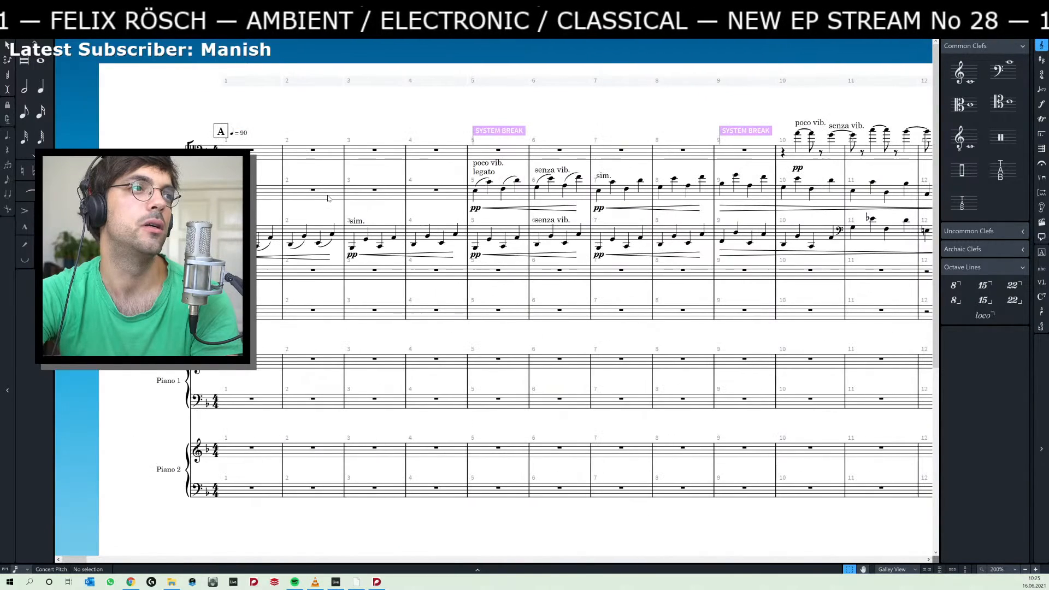
Switch to Setup mode and examine the project's flow list and the first flow's score through to its end.
{"action": "key", "text": "ctrl+1"}
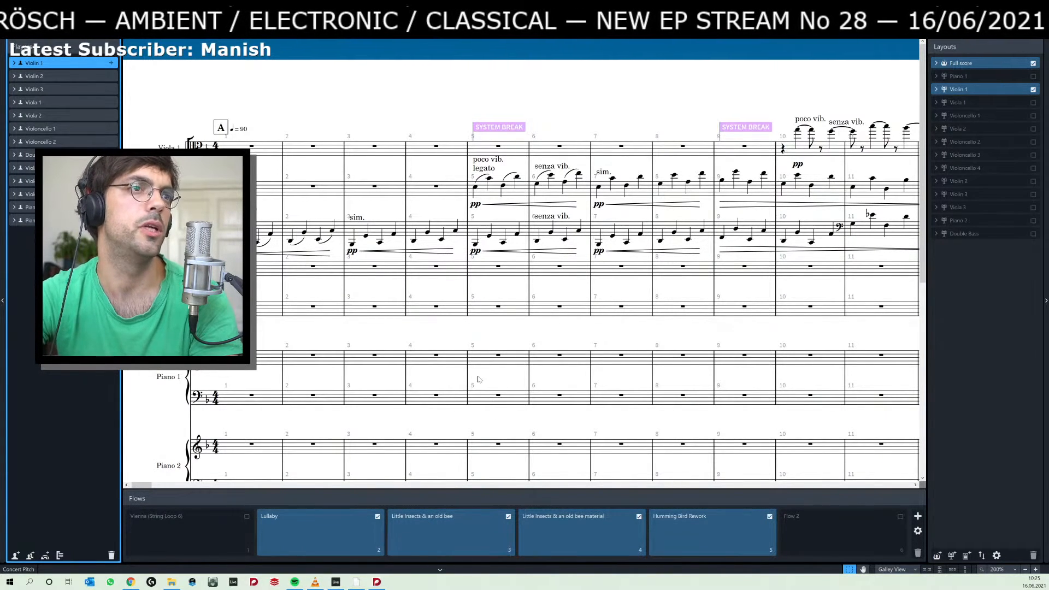
{"action": "scroll", "coordinate": [478, 379], "scroll_direction": "right", "scroll_amount": 10}
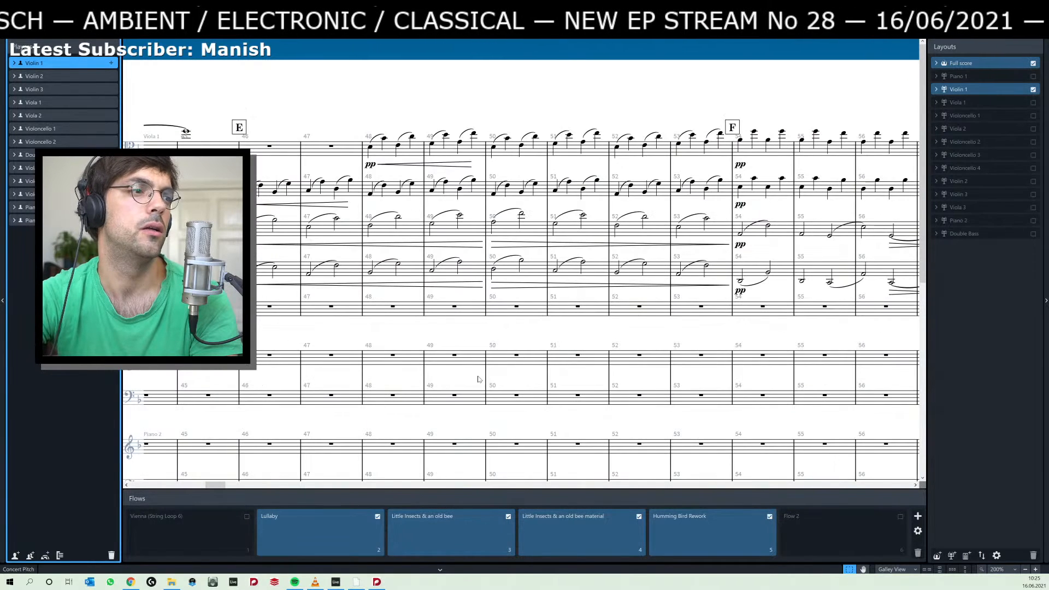
{"action": "scroll", "coordinate": [478, 378], "scroll_direction": "right", "scroll_amount": 10}
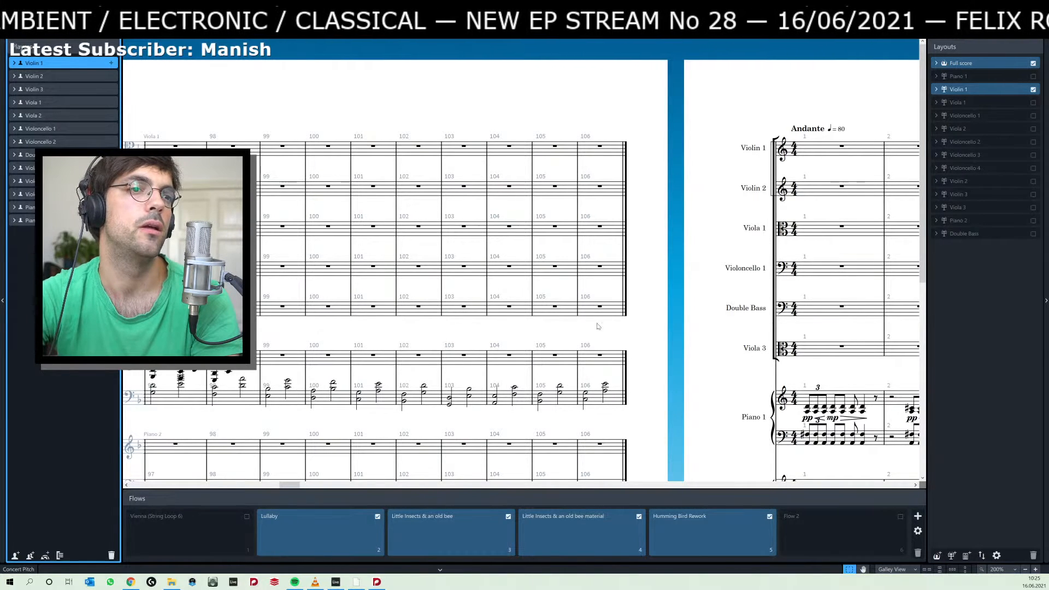
{"action": "scroll", "coordinate": [644, 335], "scroll_direction": "down", "scroll_amount": 5}
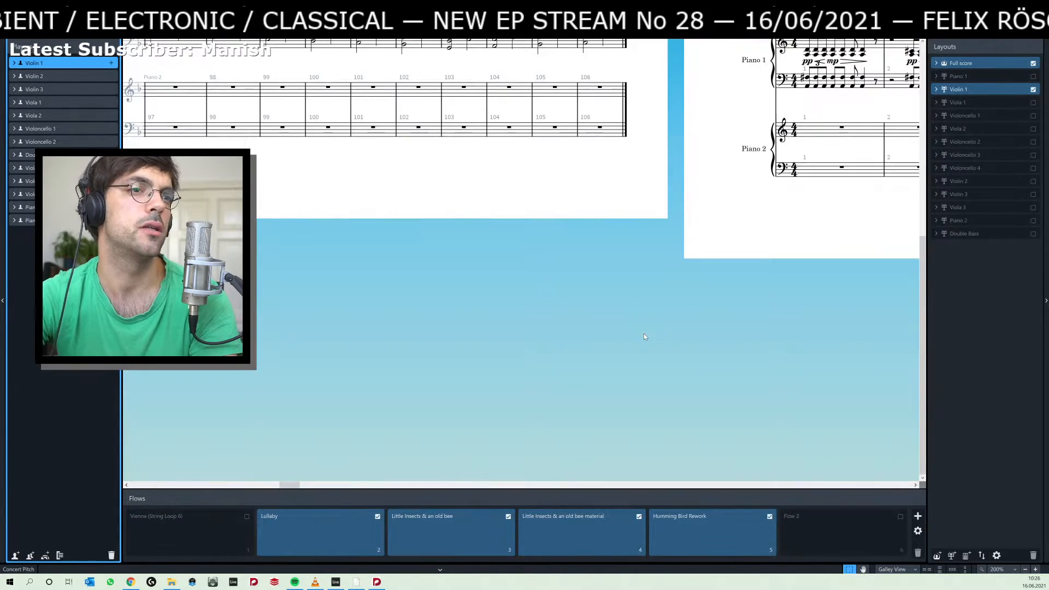
{"action": "scroll", "coordinate": [644, 335], "scroll_direction": "up", "scroll_amount": 5}
Return to Write mode and look through the Piano 1 and Piano 2 staves of the following flows for usable material.
{"action": "key", "text": "ctrl+2"}
{"action": "scroll", "coordinate": [644, 337], "scroll_direction": "right", "scroll_amount": 10}
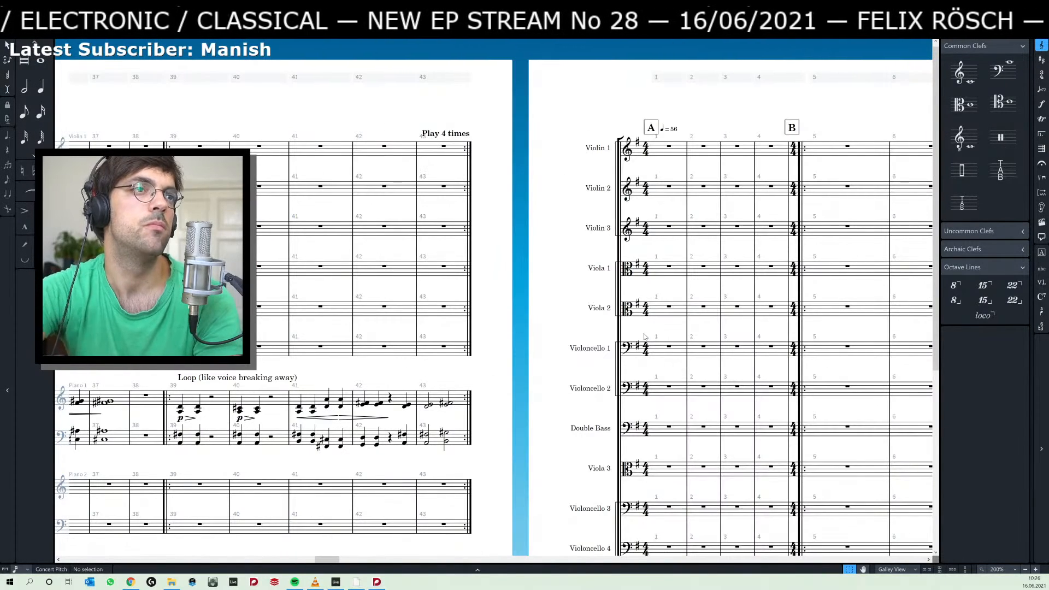
{"action": "scroll", "coordinate": [929, 447], "scroll_direction": "down", "scroll_amount": 1}
{"action": "scroll", "coordinate": [732, 469], "scroll_direction": "down", "scroll_amount": 10}
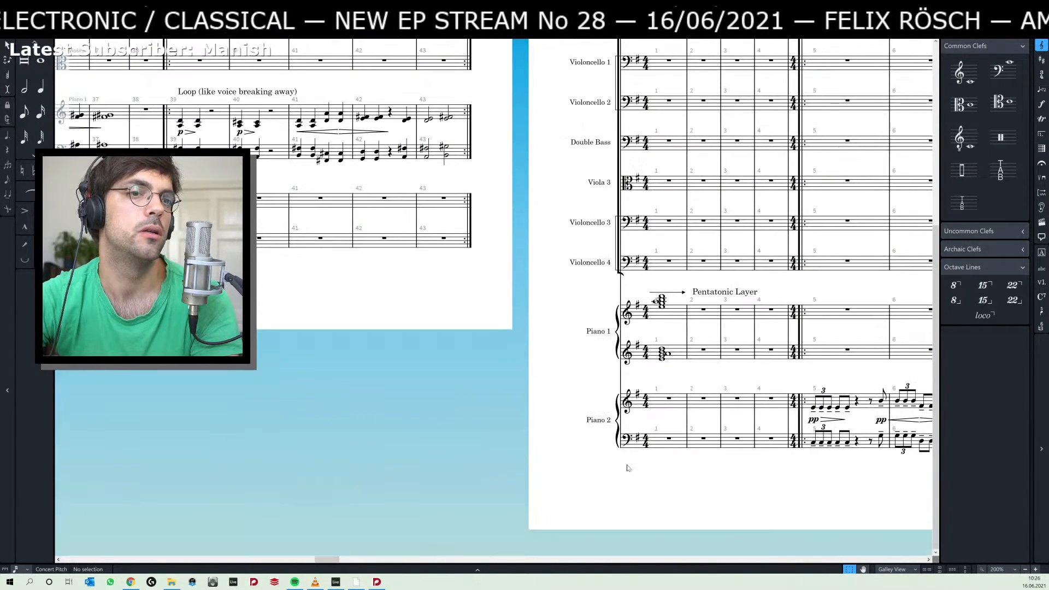
{"action": "scroll", "coordinate": [764, 499], "scroll_direction": "right", "scroll_amount": 15}
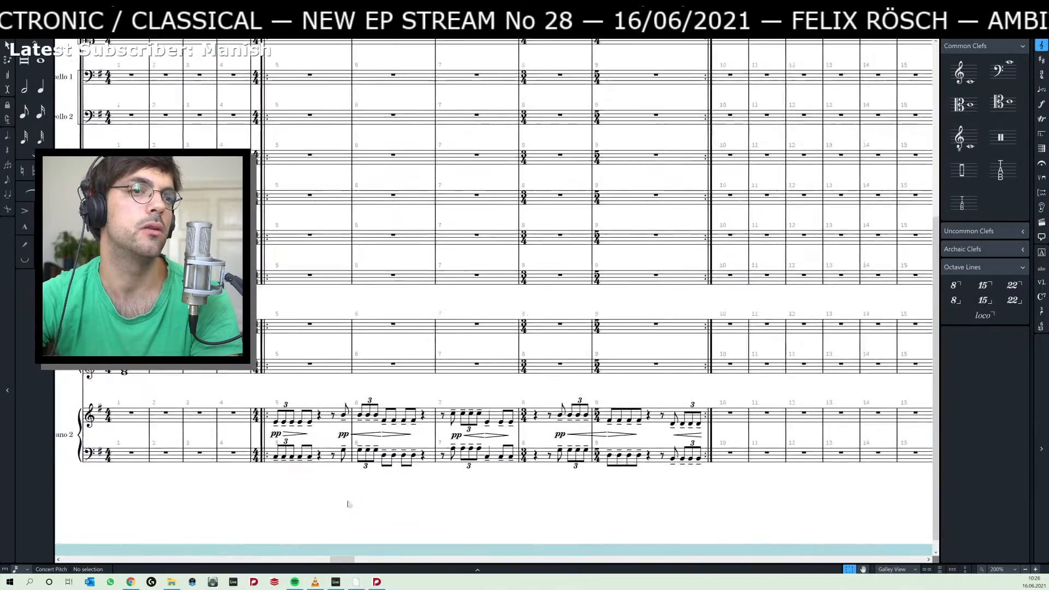
{"action": "scroll", "coordinate": [585, 494], "scroll_direction": "up", "scroll_amount": 3}
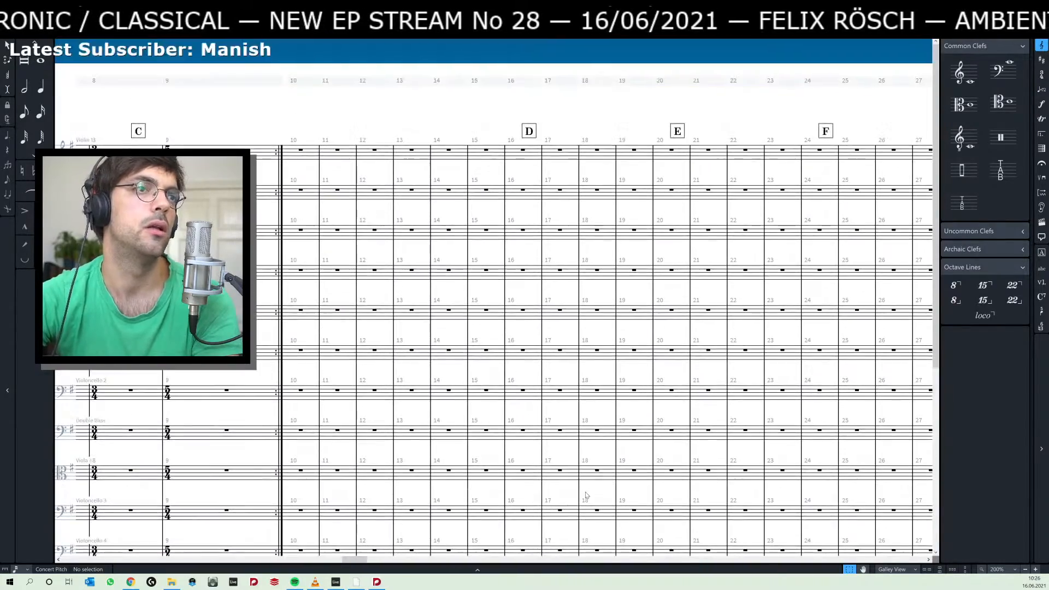
{"action": "scroll", "coordinate": [586, 495], "scroll_direction": "left", "scroll_amount": 10}
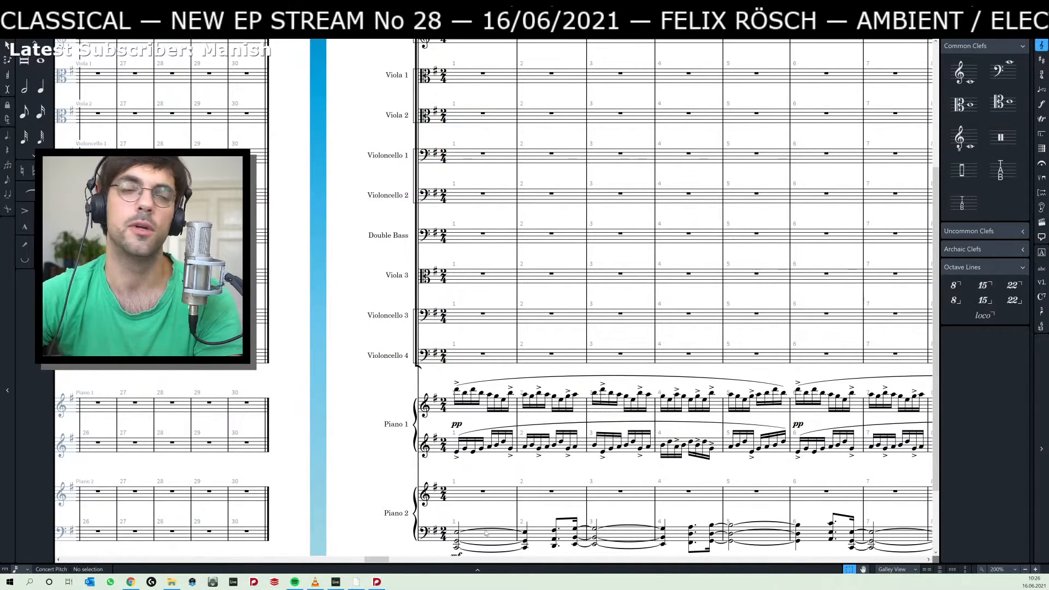
Play back the 2/4 flow with the sixteenth-note Piano 1 pattern from bar 1 and stop playback.
{"action": "left_click_drag", "start_coordinate": [381, 395], "coordinate": [273, 345]}
{"action": "left_click", "coordinate": [349, 340]}
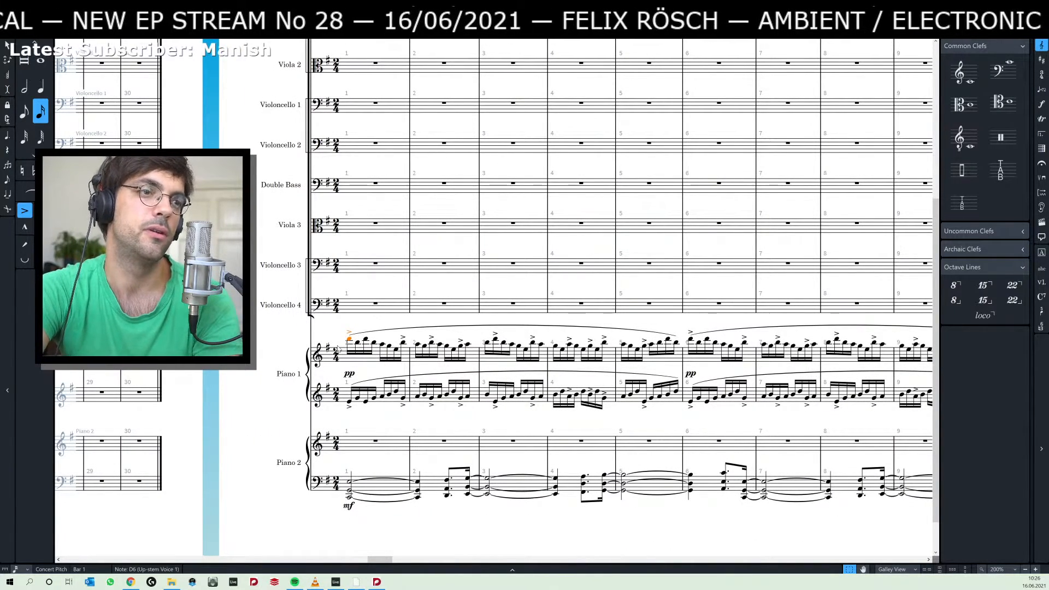
{"action": "key", "text": "space"}
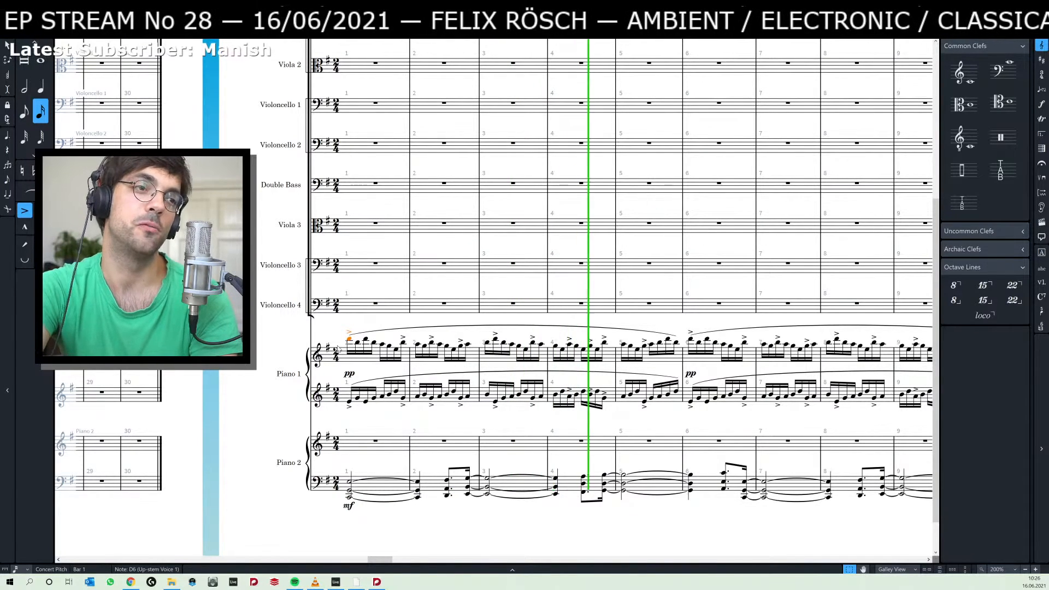
{"action": "key", "text": "space"}
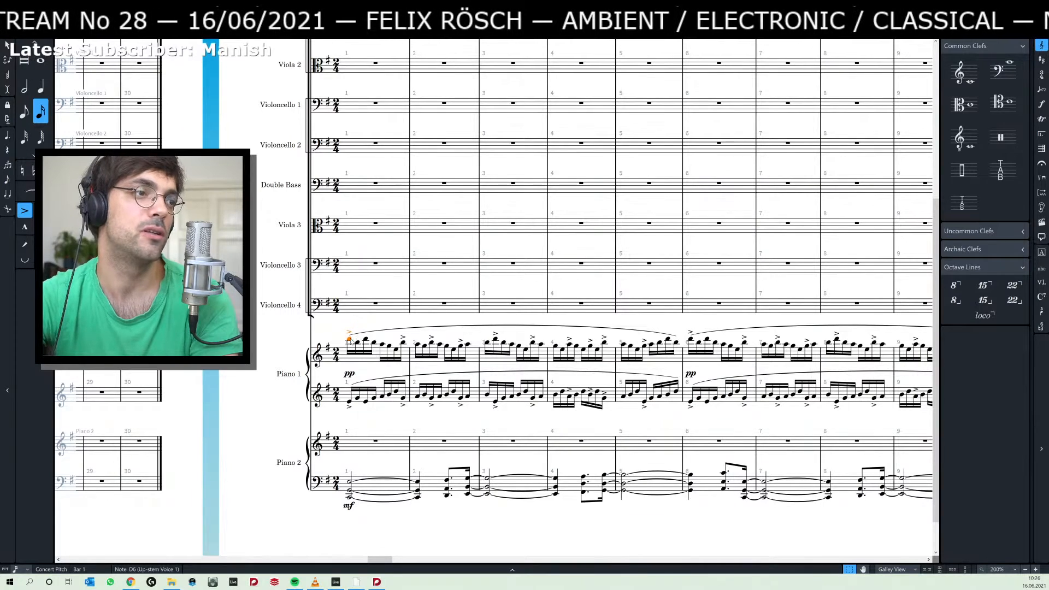
{"action": "key", "text": "Right"}
Switch to Ableton Live, paste the copied piano clips onto the purple piano tracks at 38.1.1, and stop playback.
{"action": "key", "text": "alt+Tab"}
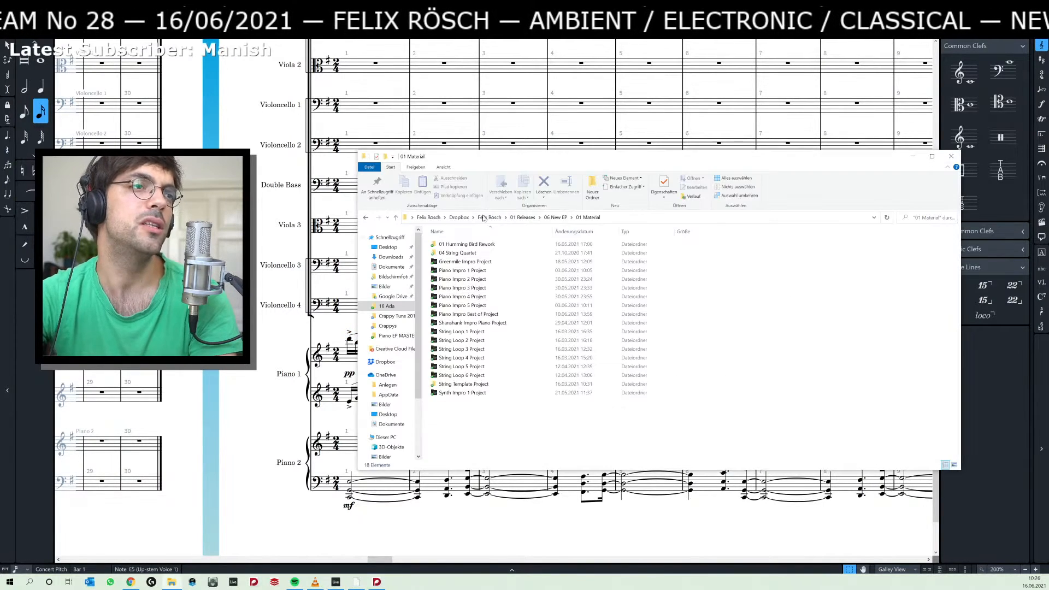
{"action": "key", "text": "alt+Tab"}
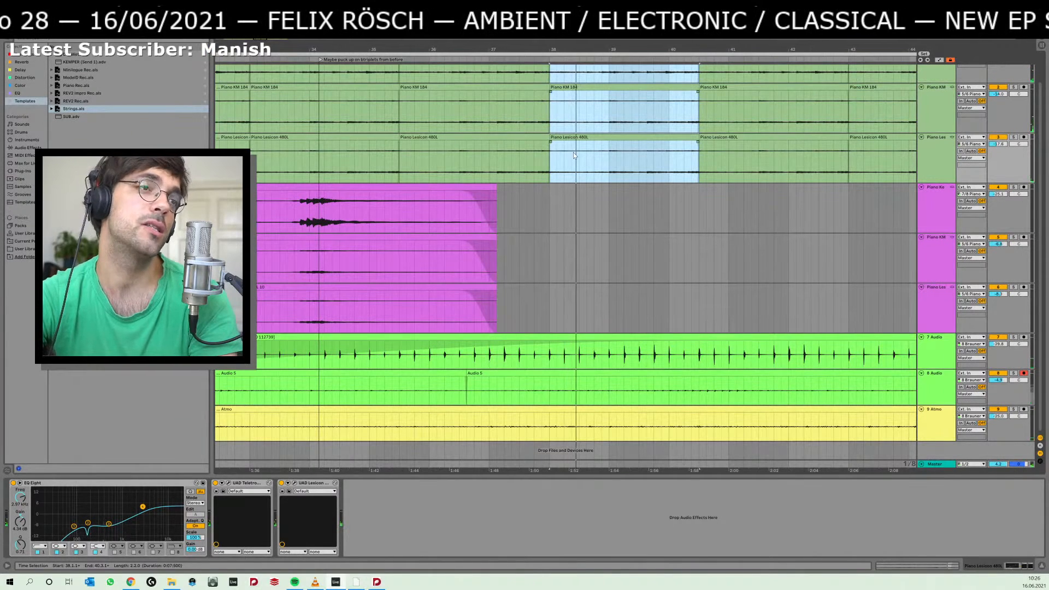
{"action": "left_click", "coordinate": [551, 203]}
{"action": "key", "text": "ctrl+v"}
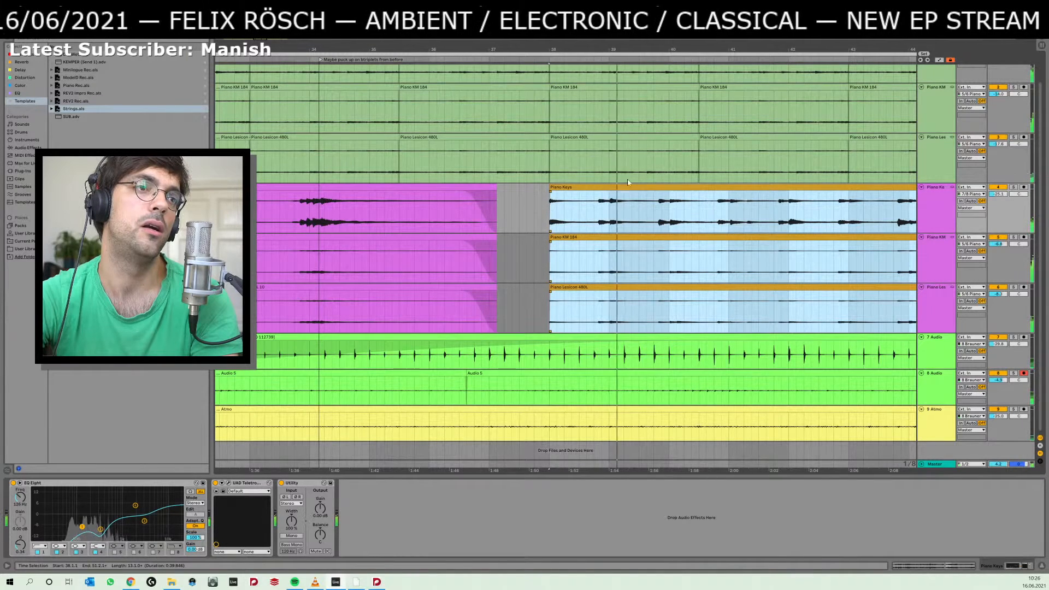
{"action": "key", "text": "space"}
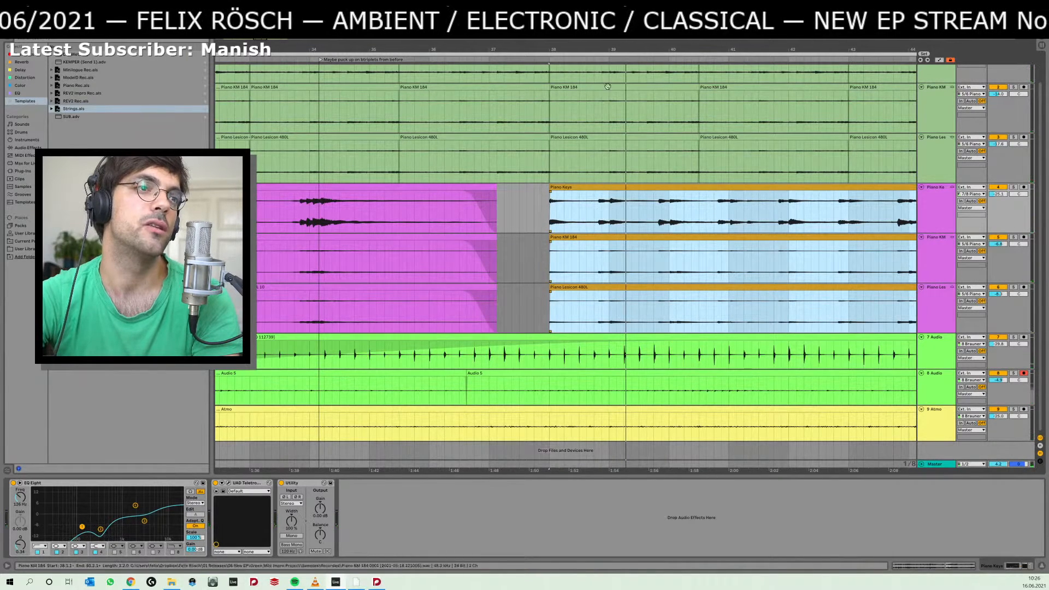
{"action": "key", "text": "alt+Tab"}
{"action": "key", "text": "alt+Tab"}
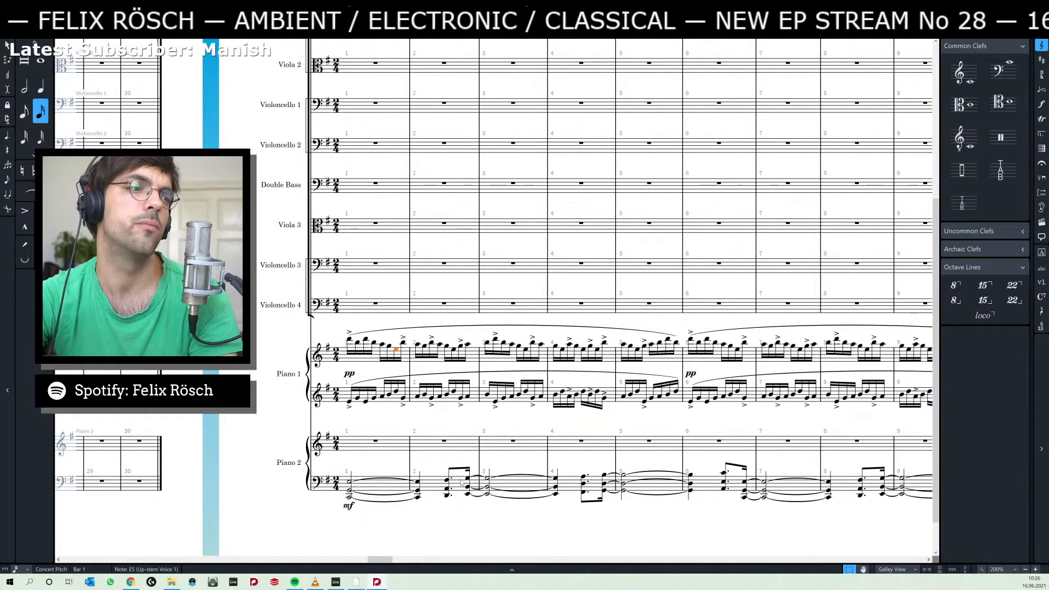
{"action": "key", "text": "alt+Tab"}
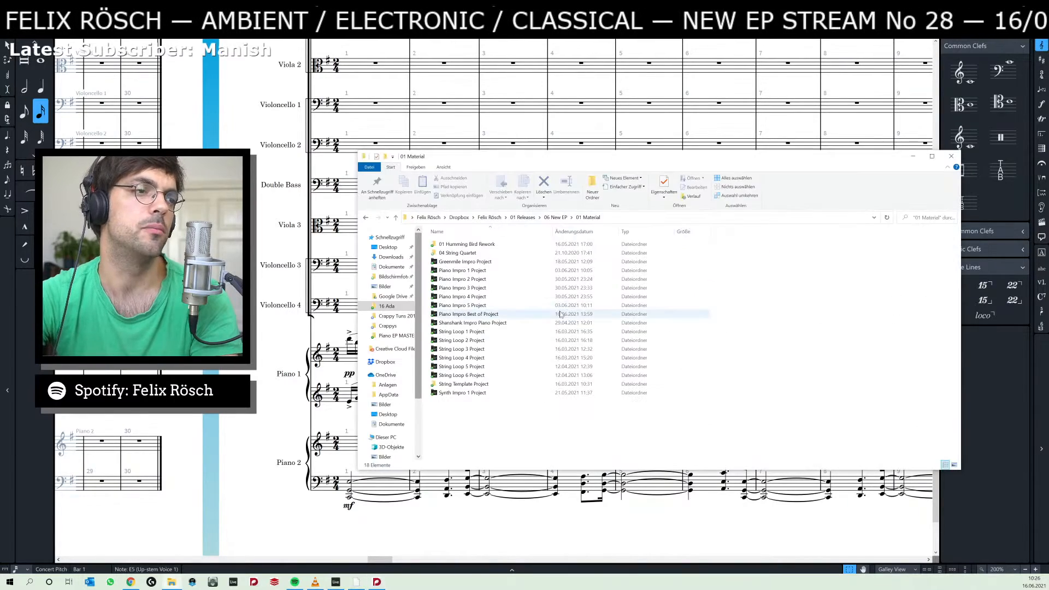
{"action": "key", "text": "alt+Tab"}
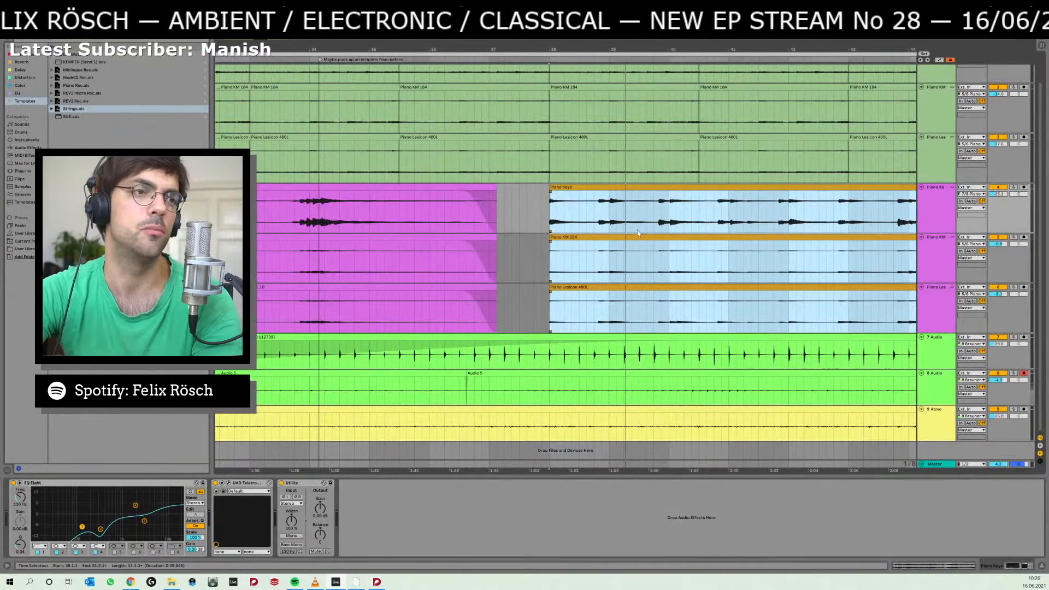
Try shifting the pasted orange piano clips slightly ahead of bar 38, audition them, and undo the move.
{"action": "left_click_drag", "start_coordinate": [611, 50], "coordinate": [609, 237]}
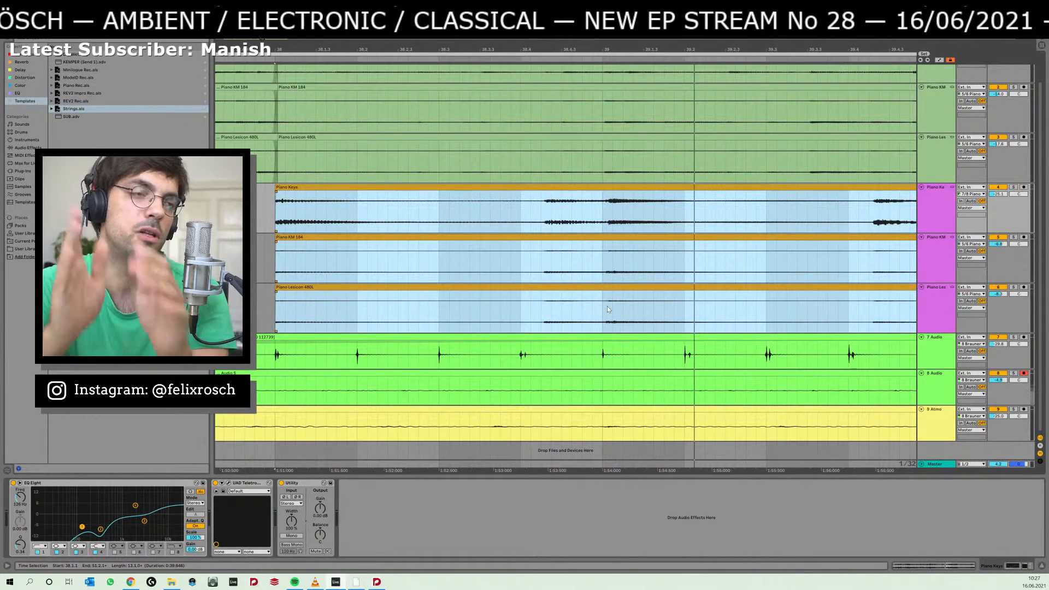
{"action": "left_click_drag", "start_coordinate": [686, 283], "coordinate": [771, 251]}
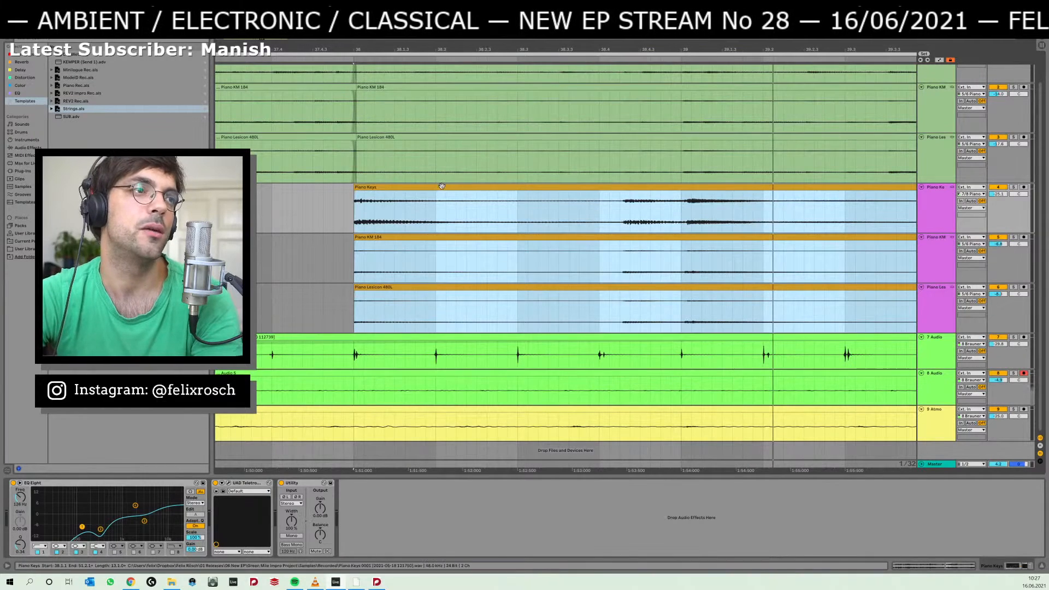
{"action": "left_click_drag", "start_coordinate": [437, 187], "coordinate": [432, 188]}
{"action": "key", "text": "space"}
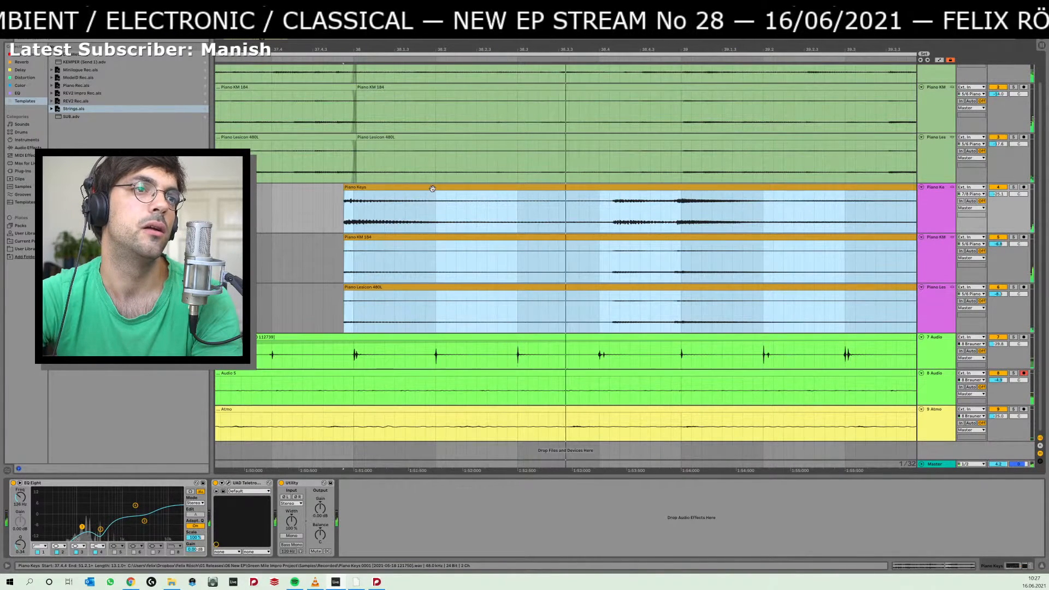
{"action": "key", "text": "space"}
{"action": "key", "text": "ctrl+z"}
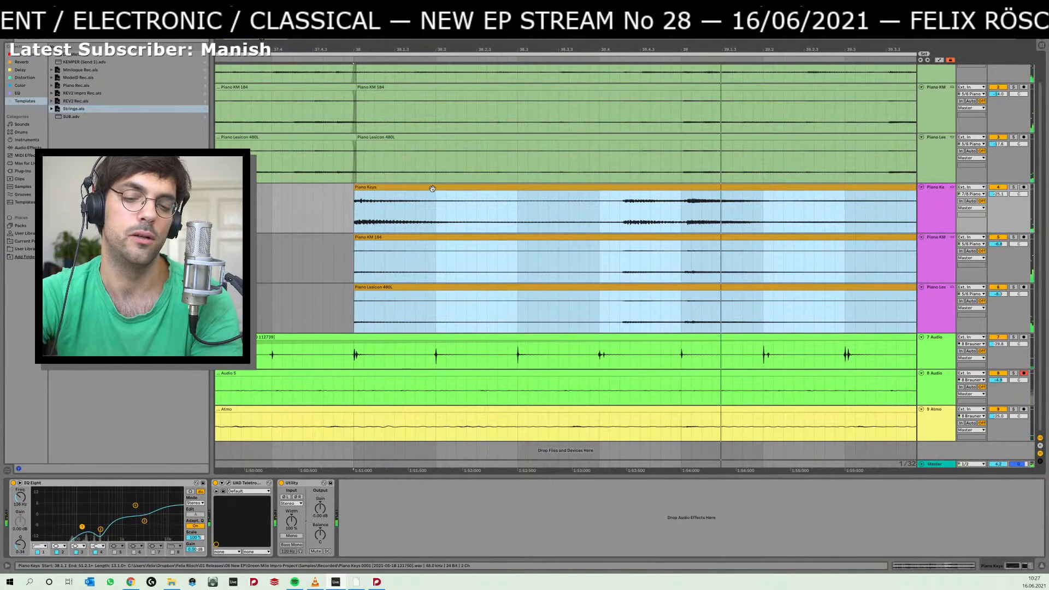
Audition the pasted orange piano clips from 38.1.1 against the rest of the arrangement.
{"action": "key", "text": "space"}
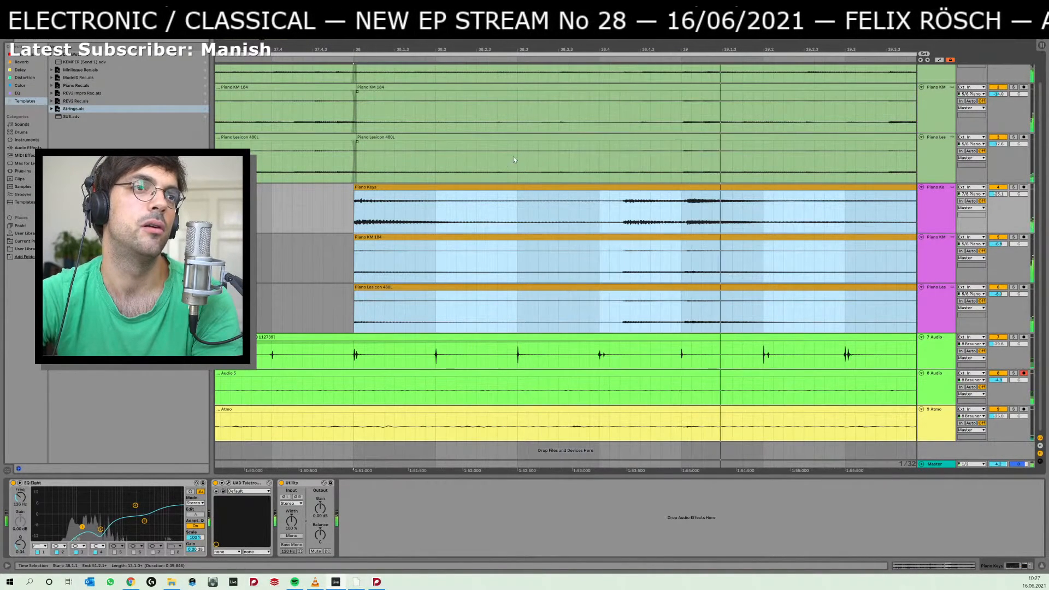
{"action": "left_click_drag", "start_coordinate": [627, 49], "coordinate": [616, 1]}
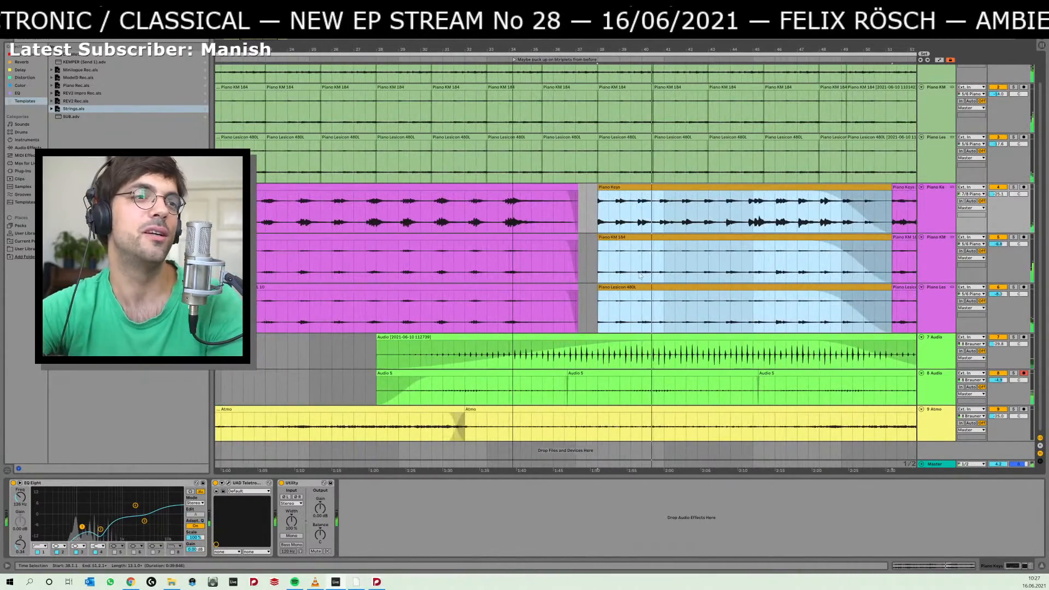
{"action": "left_click_drag", "start_coordinate": [636, 49], "coordinate": [636, 29]}
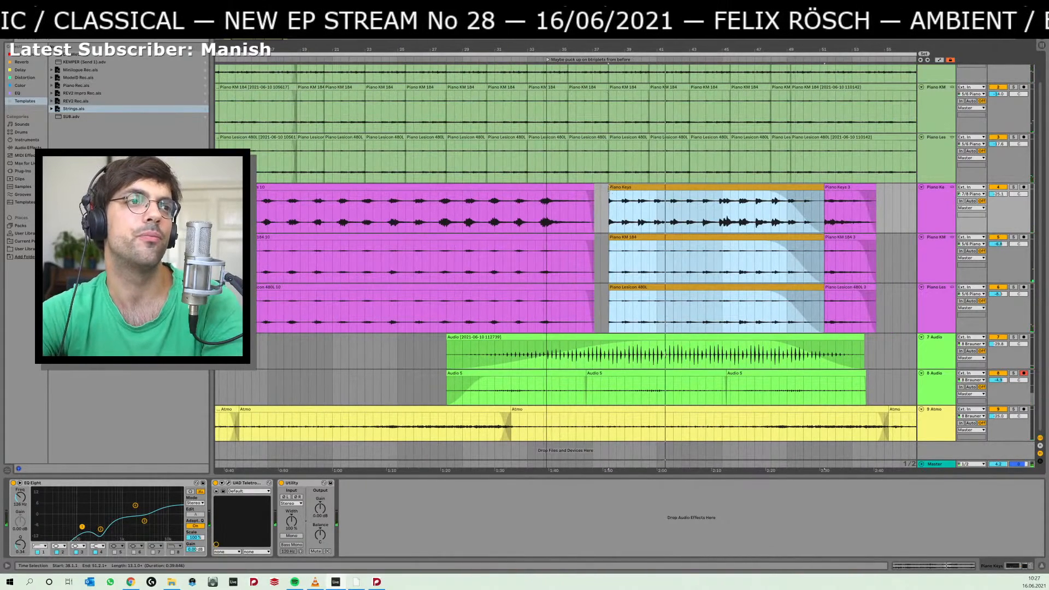
Split the preceding purple piano clips at 35.1.1 and extend their final section to meet the orange clips at 38.1.1.
{"action": "left_click", "coordinate": [609, 187]}
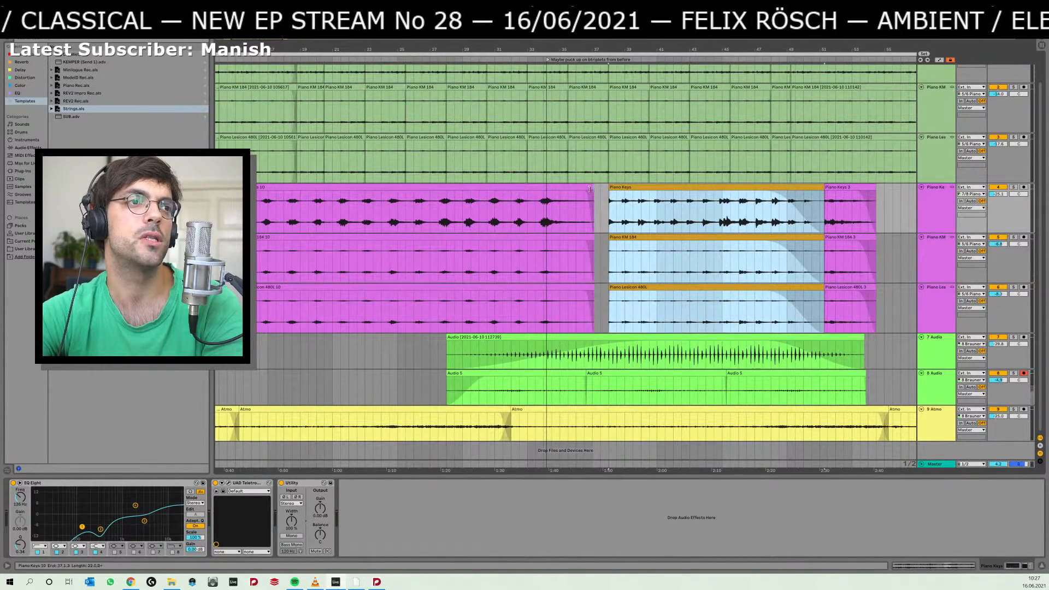
{"action": "left_click_drag", "start_coordinate": [592, 189], "coordinate": [596, 193]}
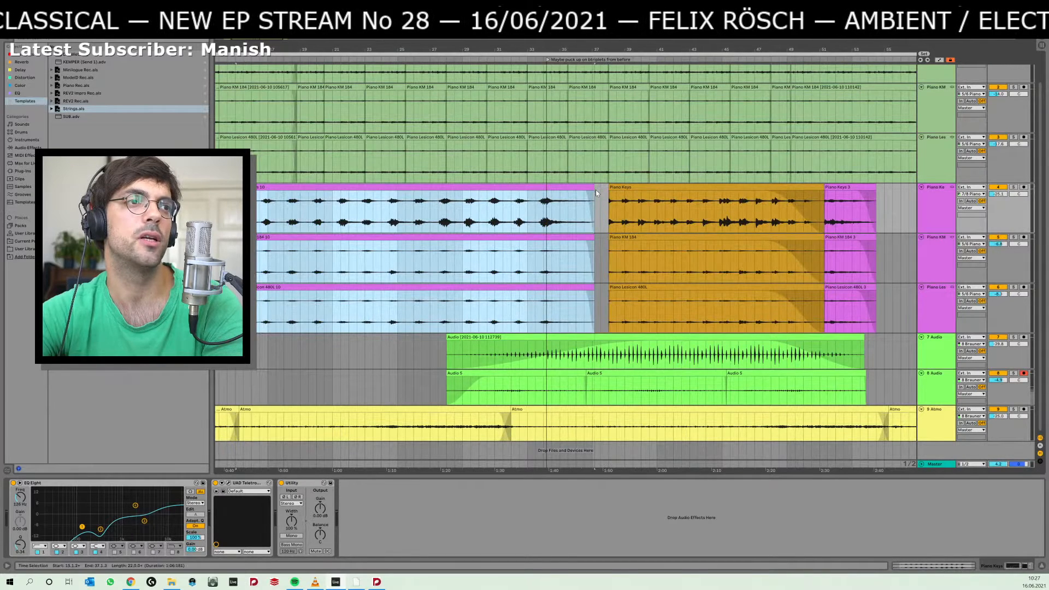
{"action": "left_click", "coordinate": [559, 214]}
{"action": "key", "text": "ctrl+e"}
{"action": "left_click", "coordinate": [572, 187]}
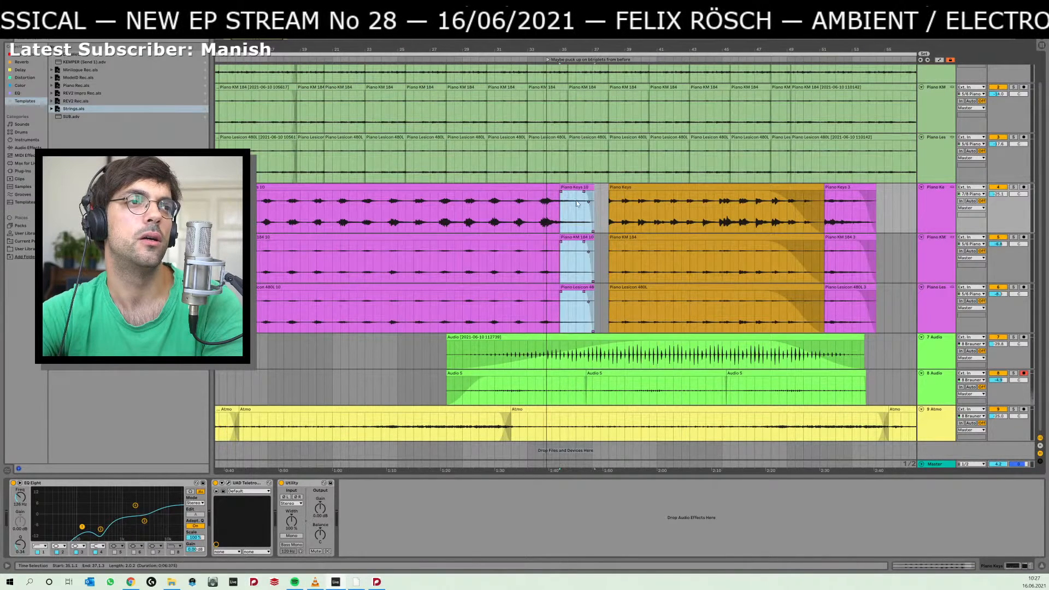
{"action": "left_click_drag", "start_coordinate": [595, 188], "coordinate": [610, 190]}
{"action": "key", "text": "ctrl+z"}
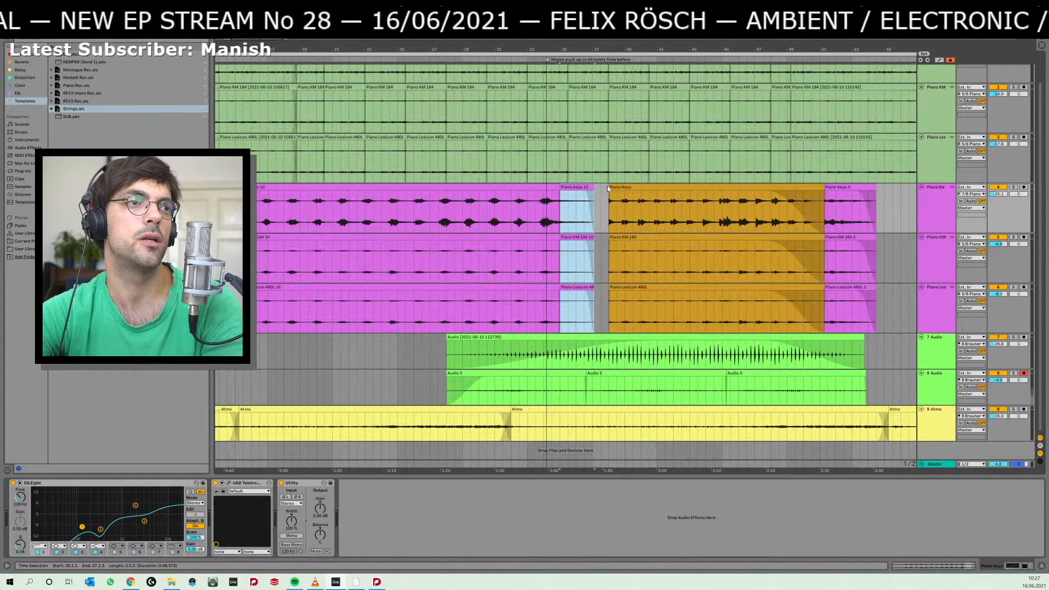
{"action": "left_click_drag", "start_coordinate": [592, 187], "coordinate": [607, 196]}
Audition the transition around bar 38, and replay the purple piano section from shortly after its Piano Keys 10 clip begins.
{"action": "left_click", "coordinate": [605, 198]}
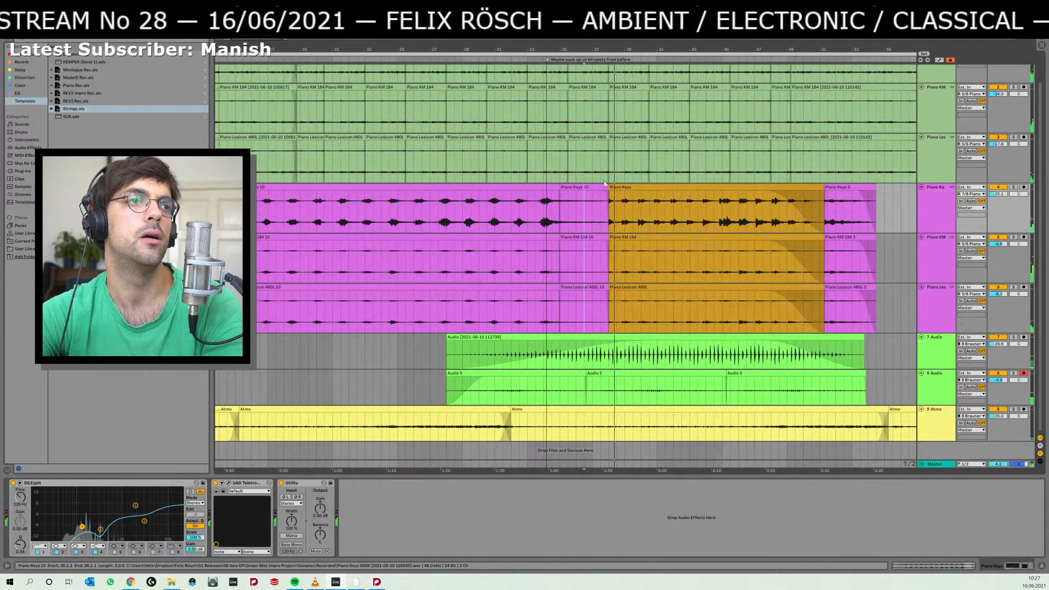
{"action": "key", "text": "space"}
{"action": "left_click", "coordinate": [621, 128]}
{"action": "left_click", "coordinate": [621, 136]}
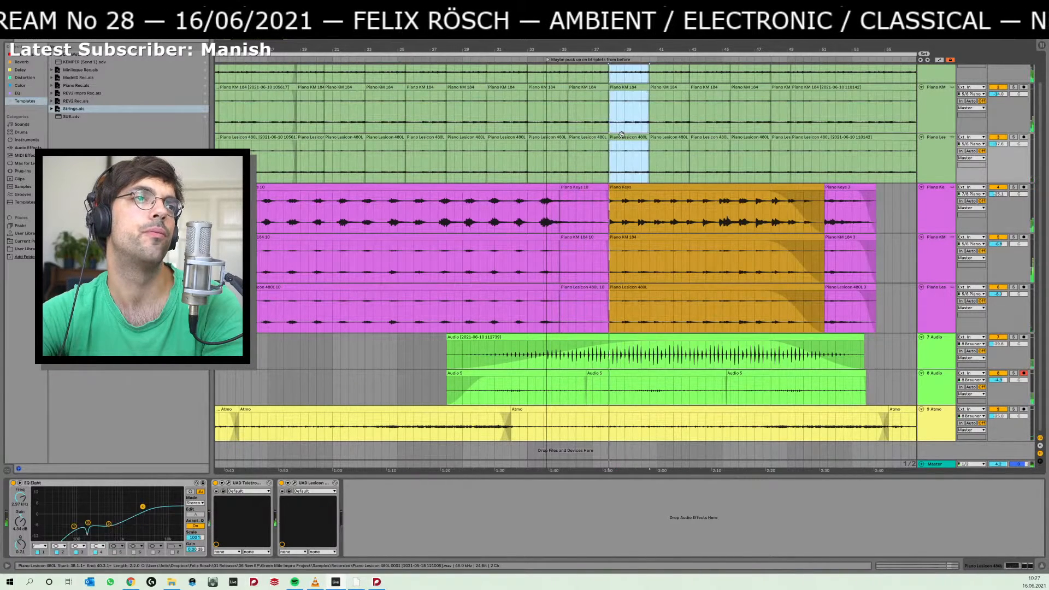
{"action": "key", "text": "space"}
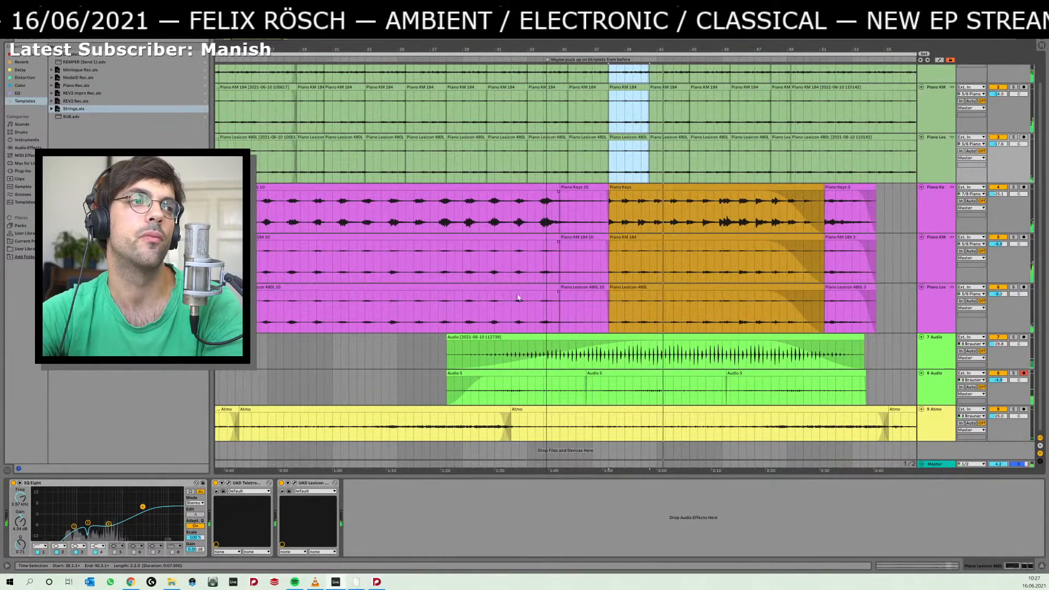
{"action": "scroll", "coordinate": [436, 310], "scroll_direction": "left", "scroll_amount": 5}
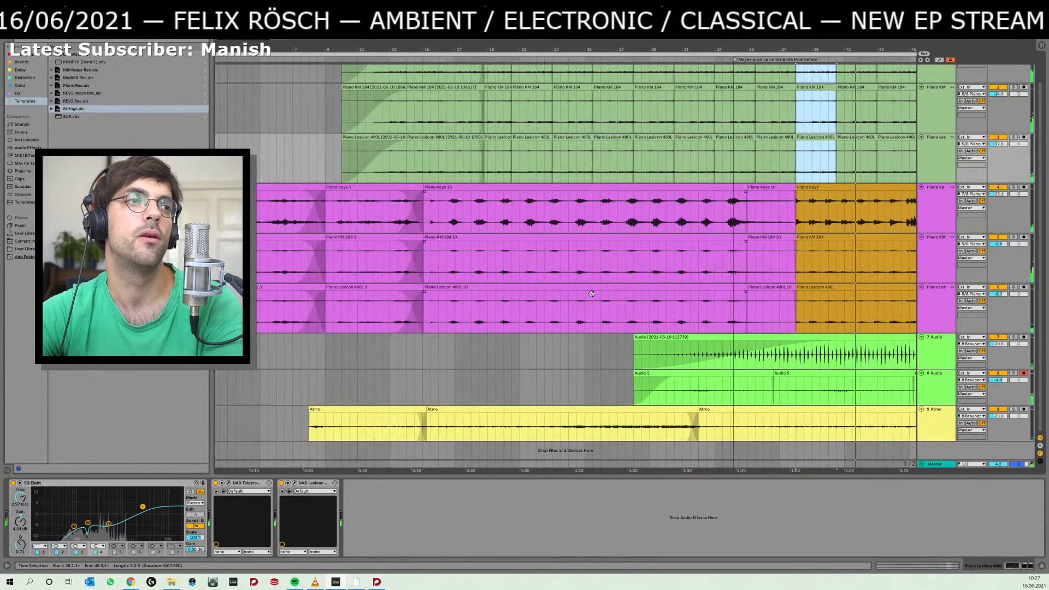
{"action": "left_click", "coordinate": [443, 310]}
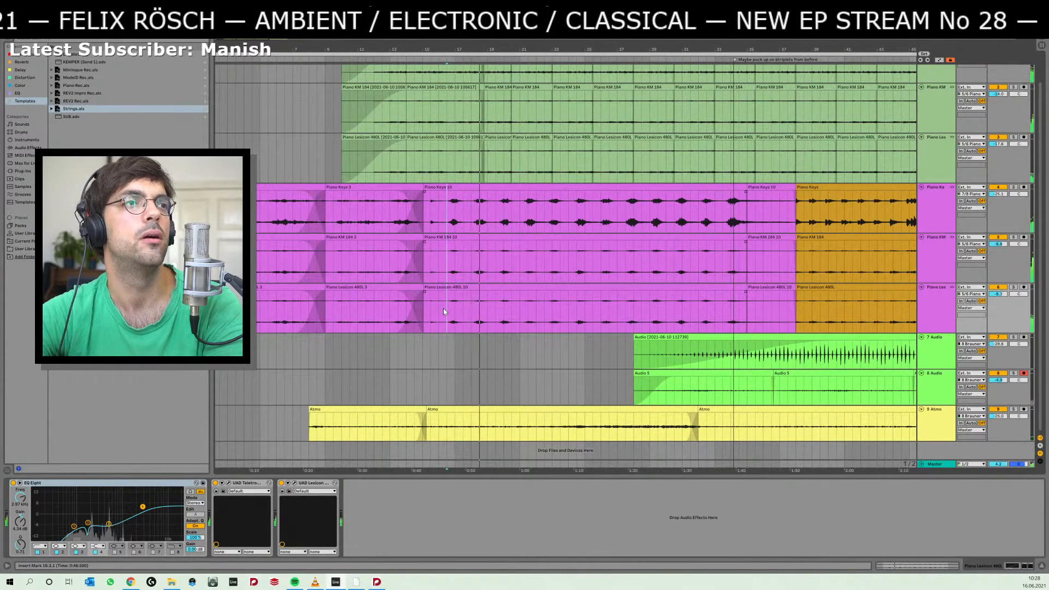
Audition the piano layers around bar 20, and play the purple piano section from 15.3.1.
{"action": "left_click", "coordinate": [536, 136]}
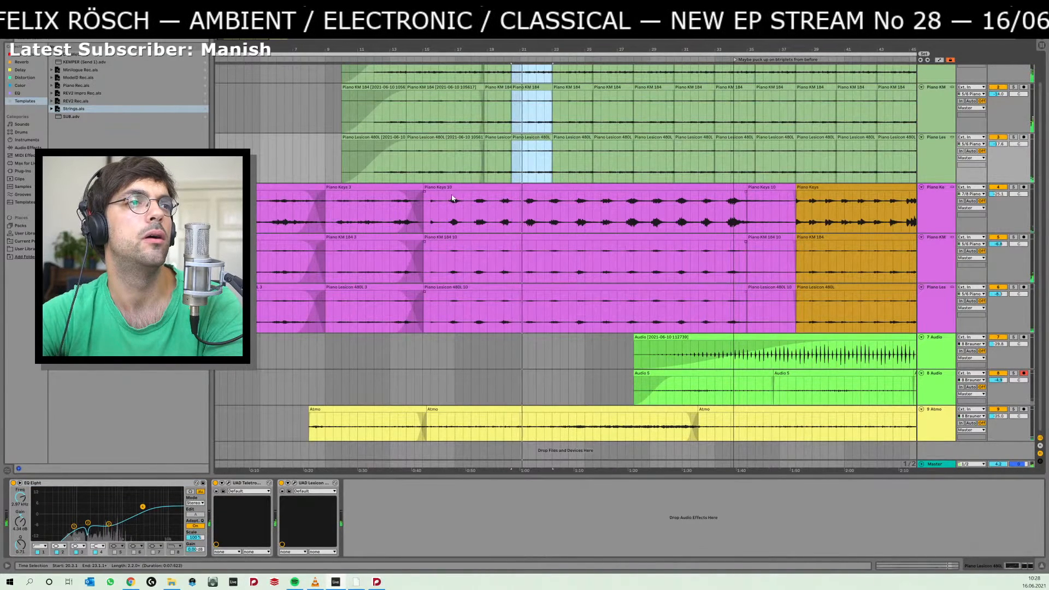
{"action": "key", "text": "space"}
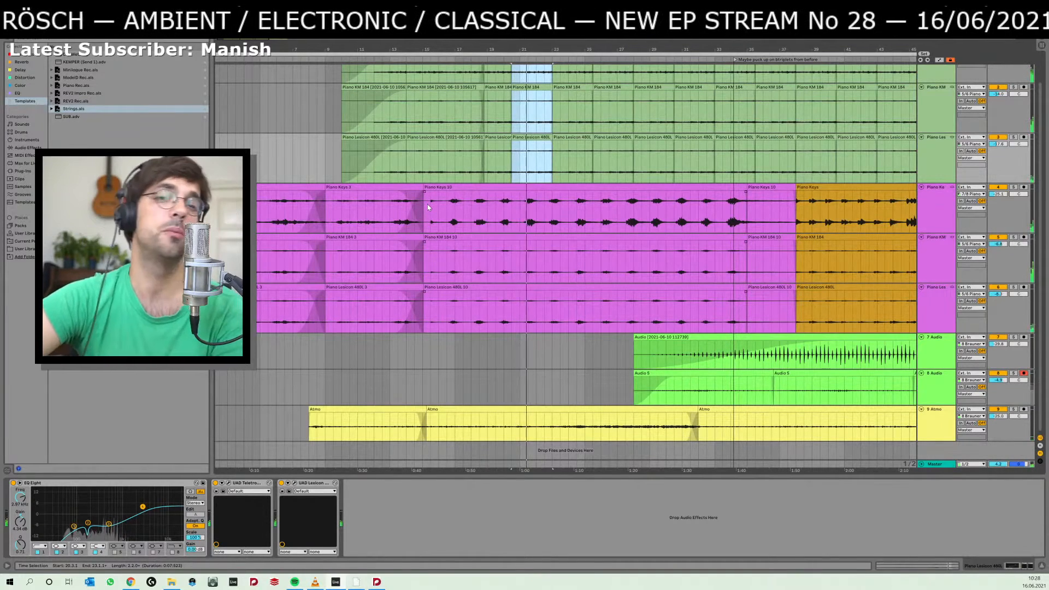
{"action": "left_click", "coordinate": [431, 215]}
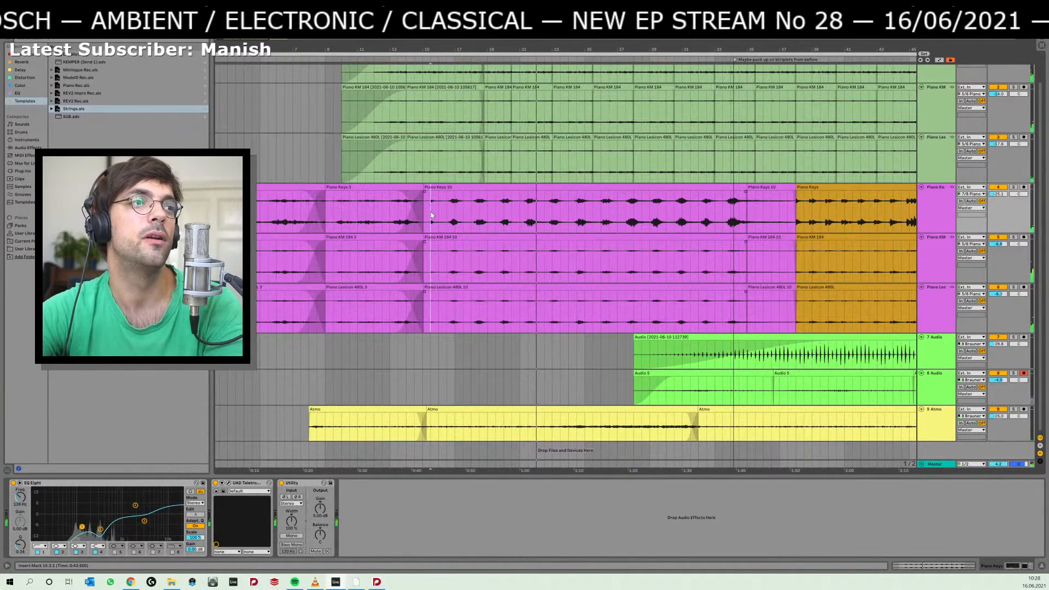
{"action": "key", "text": "space"}
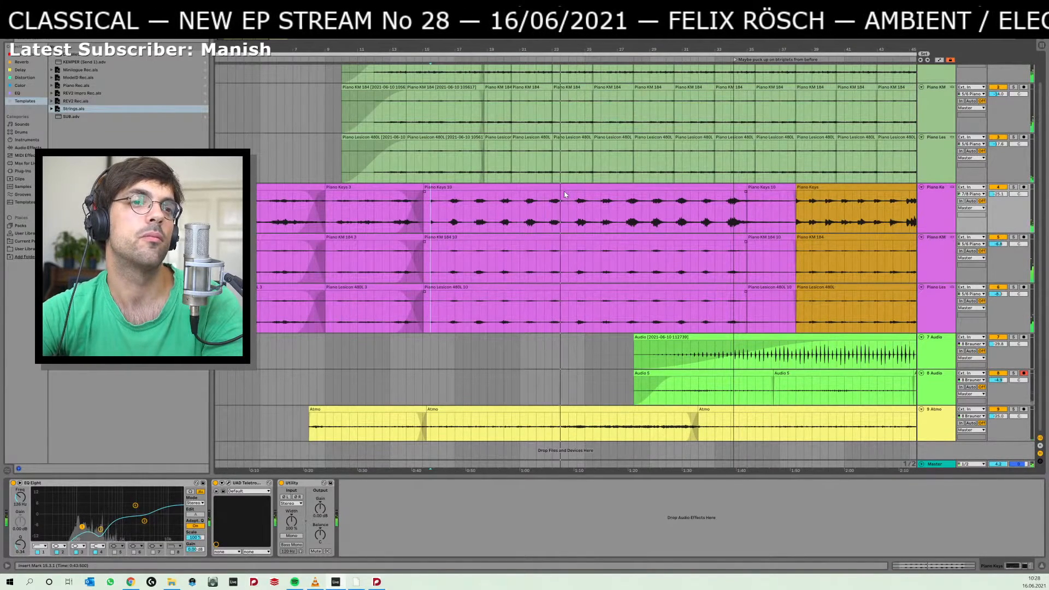
Consult the piano parts in the Dorico score, and return to Ableton Live to audition the orange piano clips from 37.1.1.
{"action": "key", "text": "alt+Tab"}
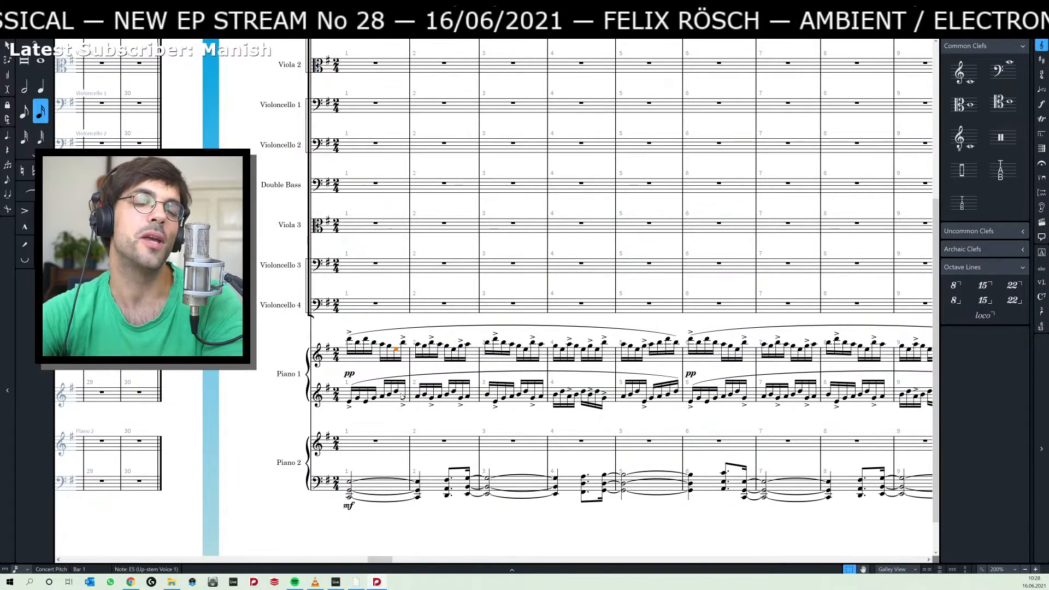
{"action": "key", "text": "alt+Tab"}
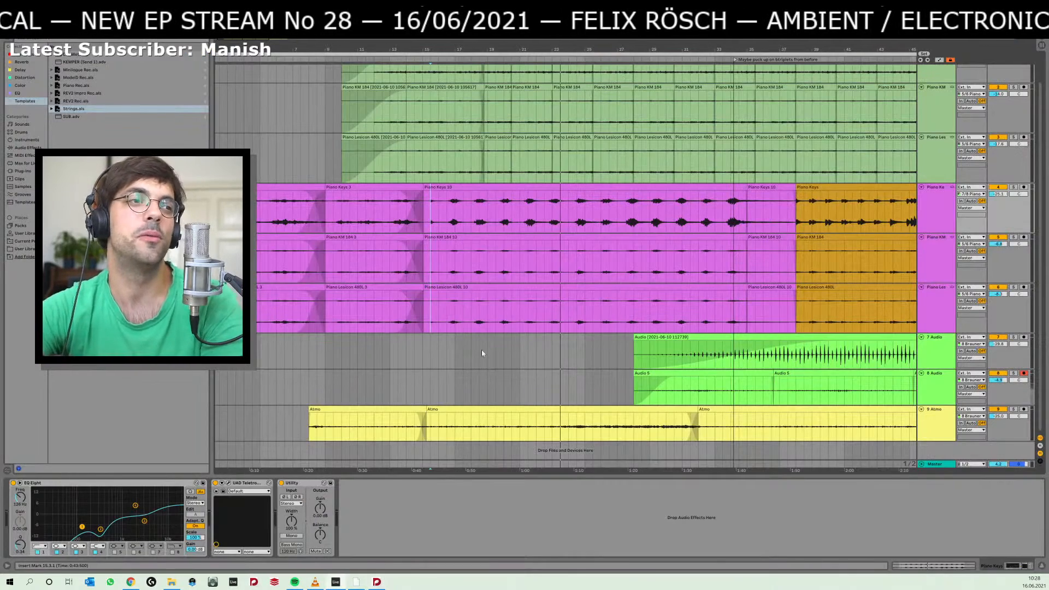
{"action": "left_click", "coordinate": [462, 356]}
{"action": "scroll", "coordinate": [463, 355], "scroll_direction": "right", "scroll_amount": 3}
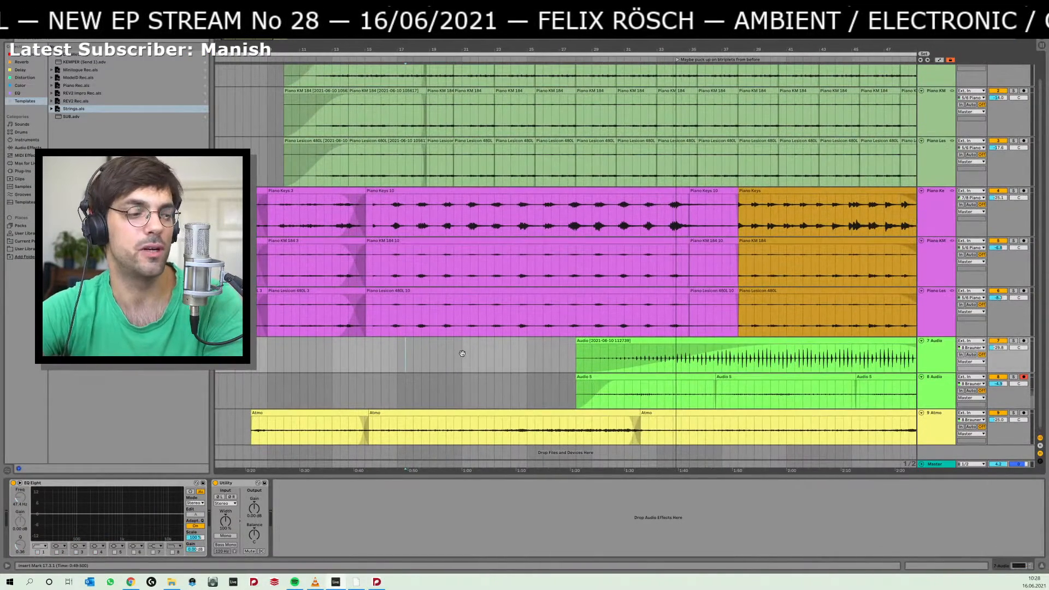
{"action": "scroll", "coordinate": [462, 353], "scroll_direction": "right", "scroll_amount": 3}
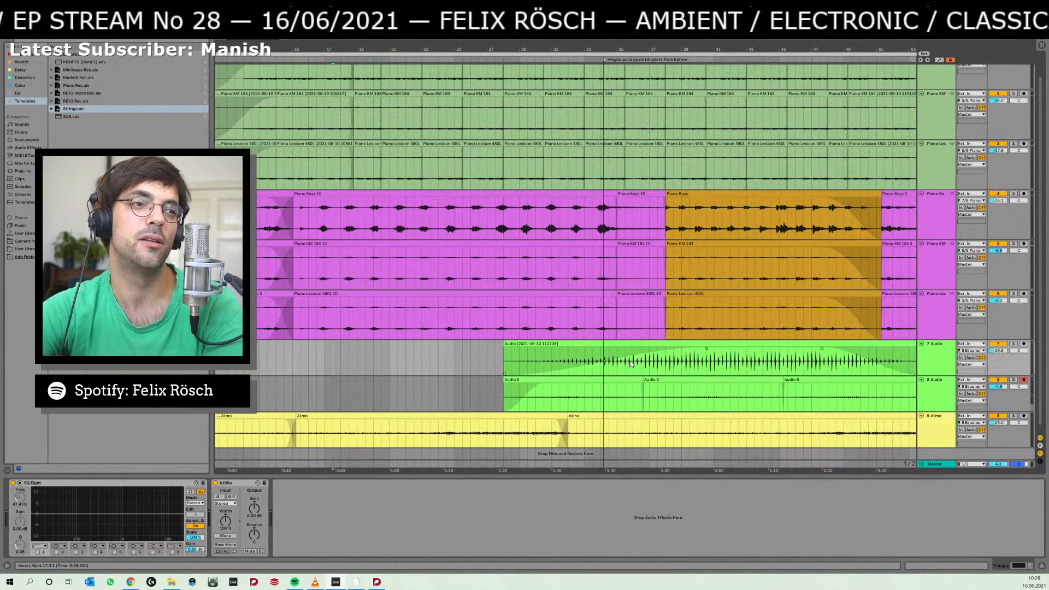
{"action": "key", "text": "space"}
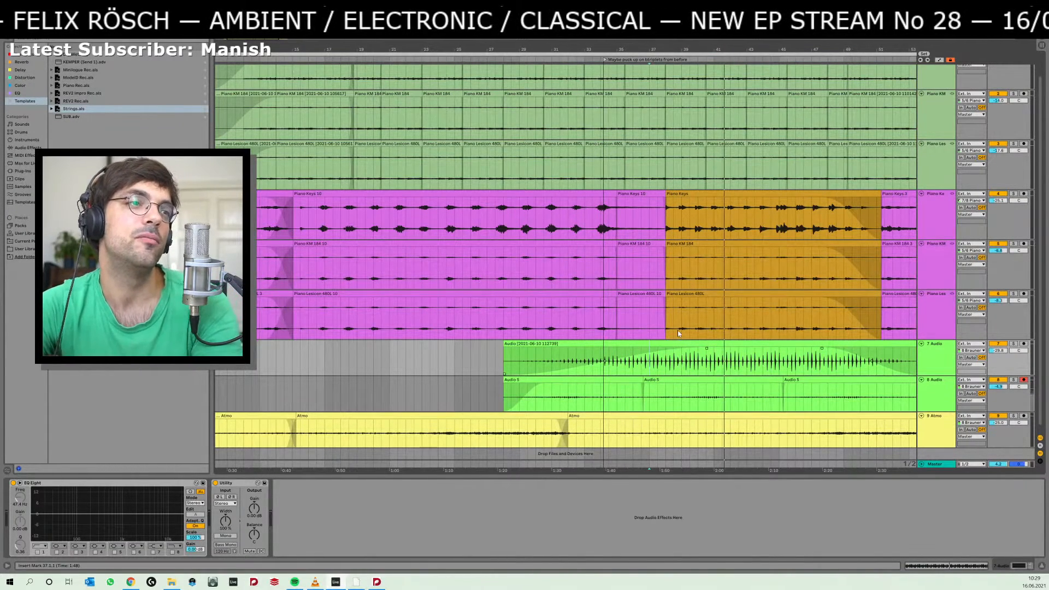
Replay the transition into the orange piano clips, trying playback starts between bars 24 and 27.
{"action": "left_click", "coordinate": [487, 313]}
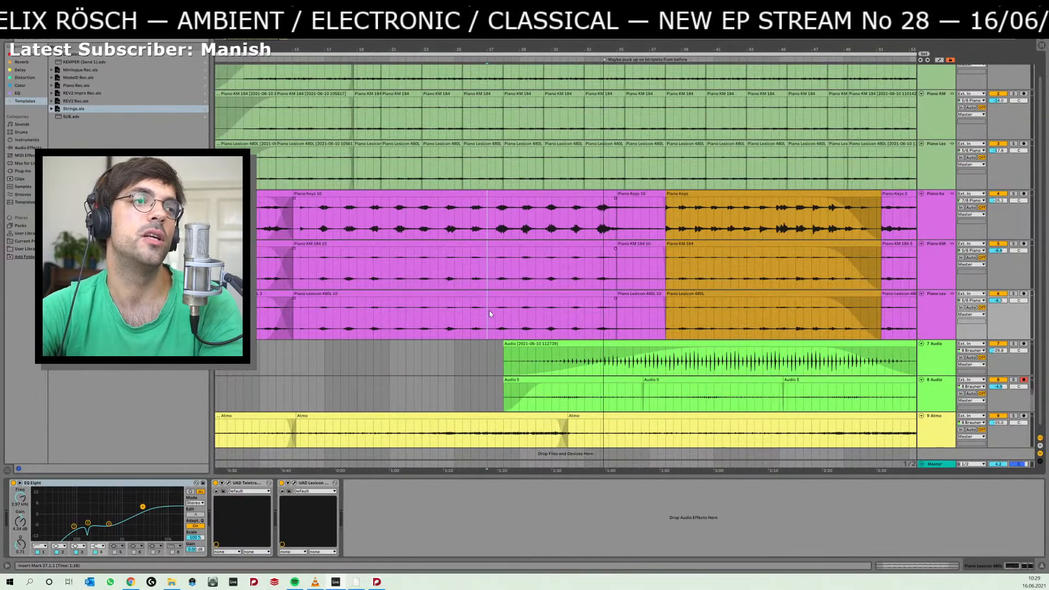
{"action": "left_click", "coordinate": [493, 315]}
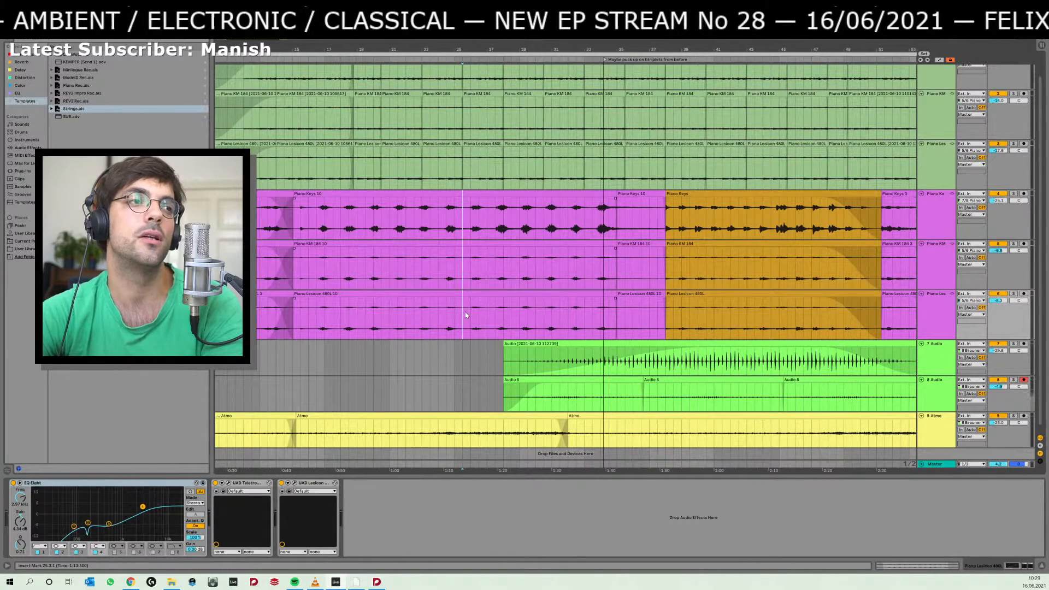
{"action": "key", "text": "space"}
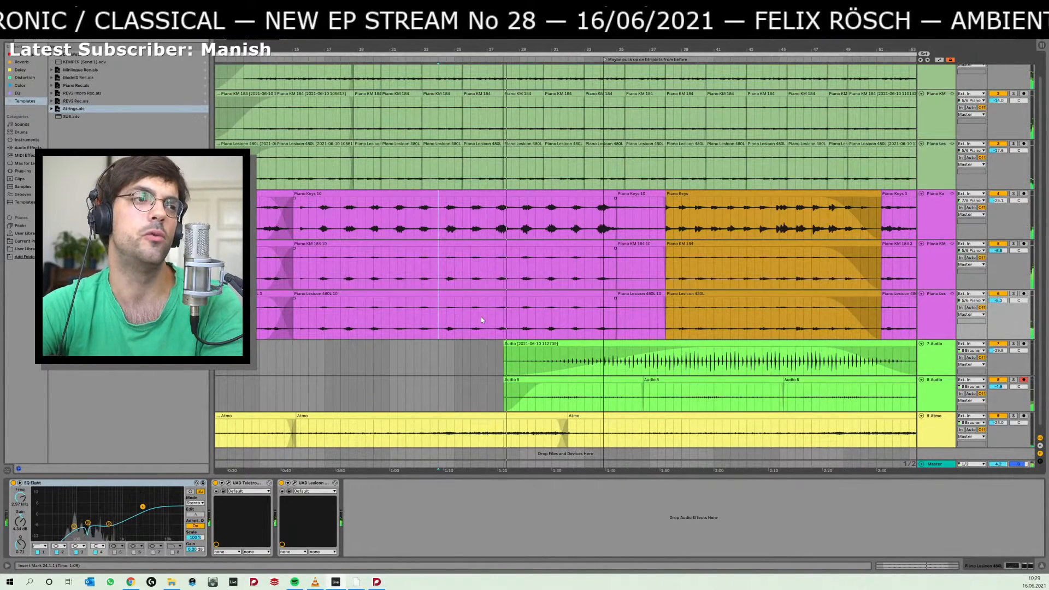
{"action": "left_click", "coordinate": [491, 326]}
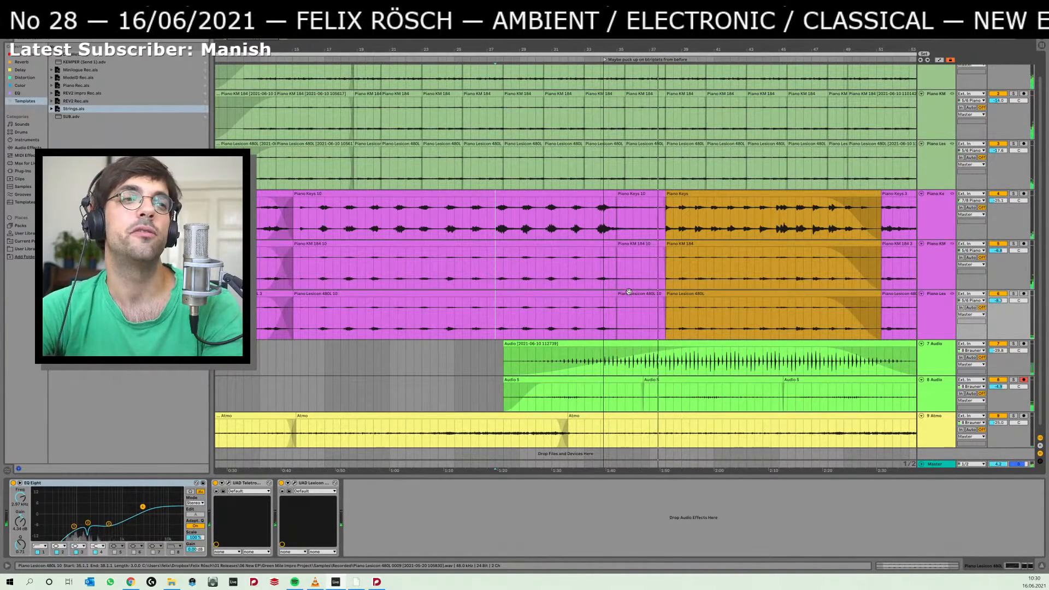
{"action": "key", "text": "space"}
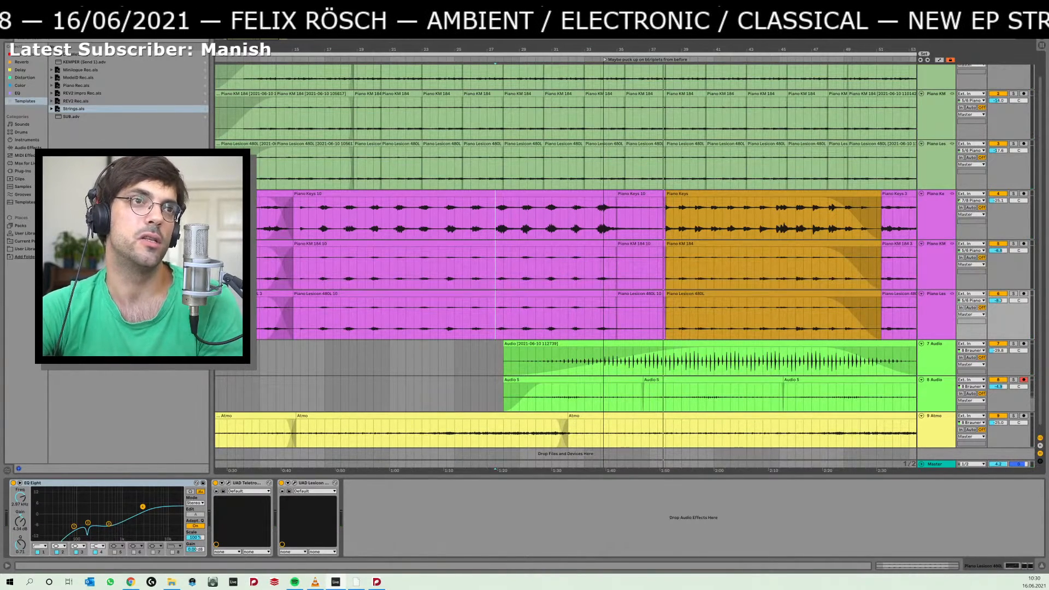
Audition the purple-to-orange piano passage from 27.3.1, checking the section between 35.1.1 and 38.1.1 before replaying it.
{"action": "left_click_drag", "start_coordinate": [705, 49], "coordinate": [607, 45]}
{"action": "key", "text": "space"}
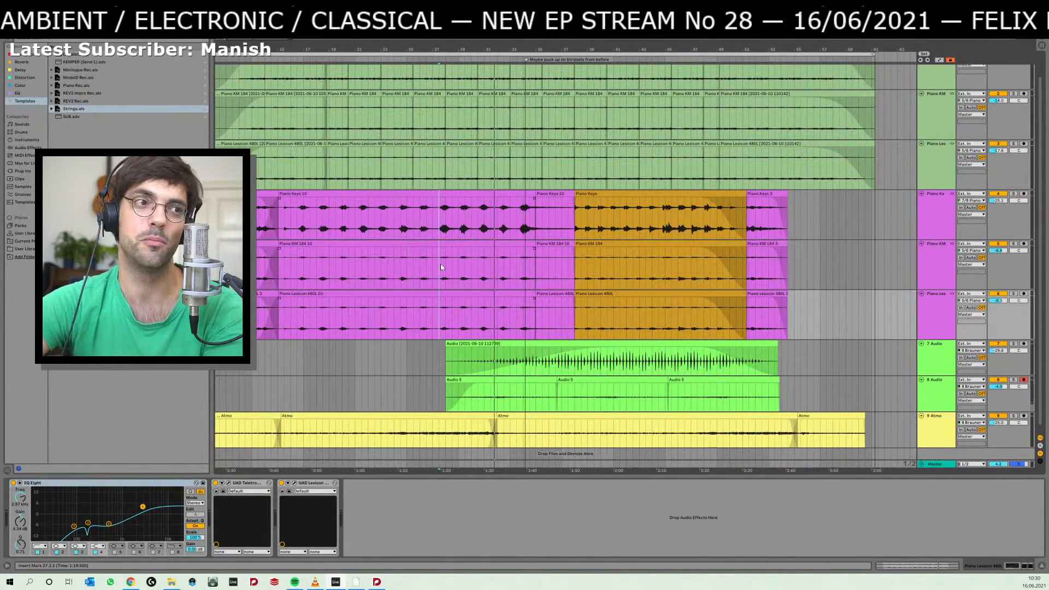
{"action": "key", "text": "space"}
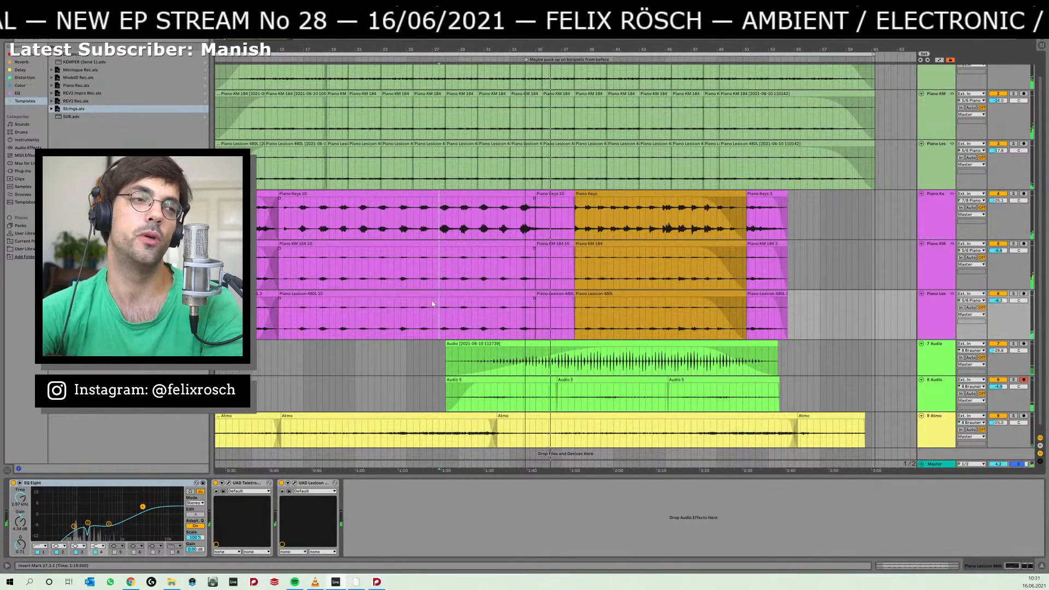
{"action": "left_click", "coordinate": [560, 293]}
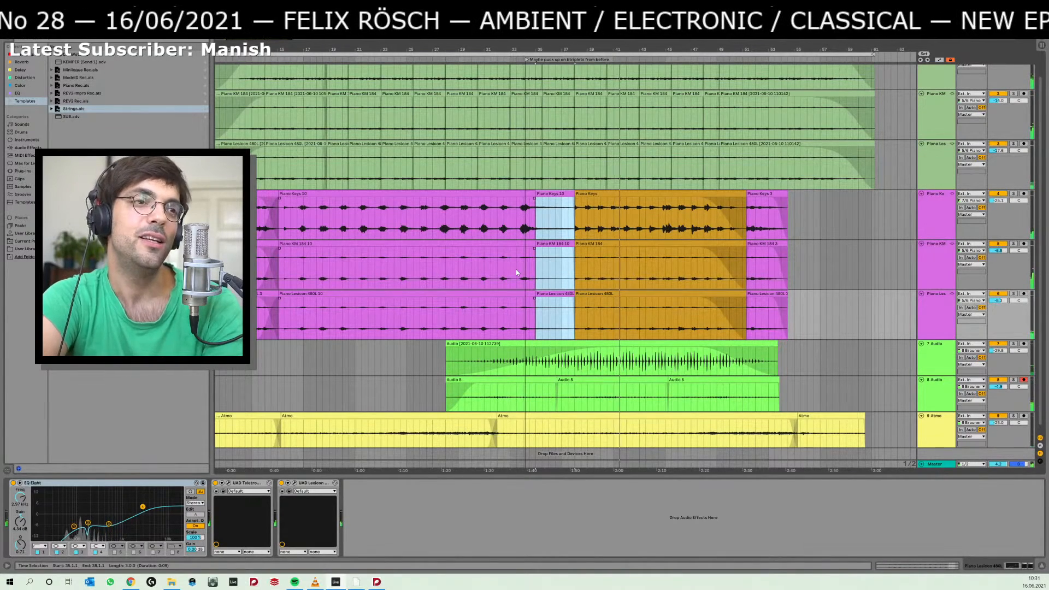
{"action": "left_click", "coordinate": [439, 277]}
{"action": "key", "text": "space"}
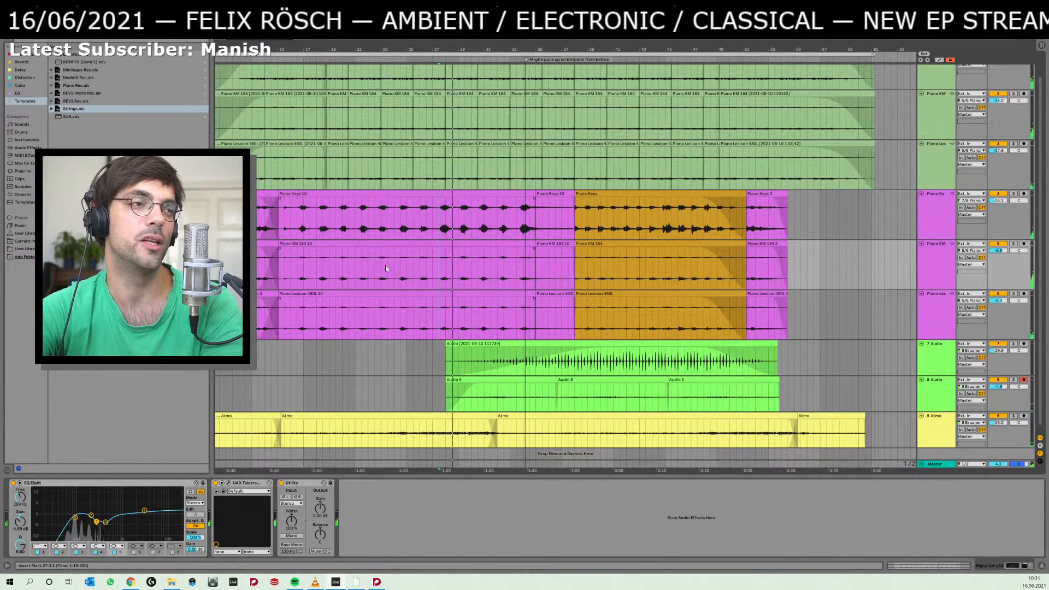
Audition the opening purple piano clips from 4.3.1, 12.3.1 and 13.1.1, and place the insert marker at 21.1.1.
{"action": "left_click_drag", "start_coordinate": [386, 268], "coordinate": [504, 261]}
{"action": "left_click", "coordinate": [264, 268]}
{"action": "key", "text": "space"}
{"action": "key", "text": "space"}
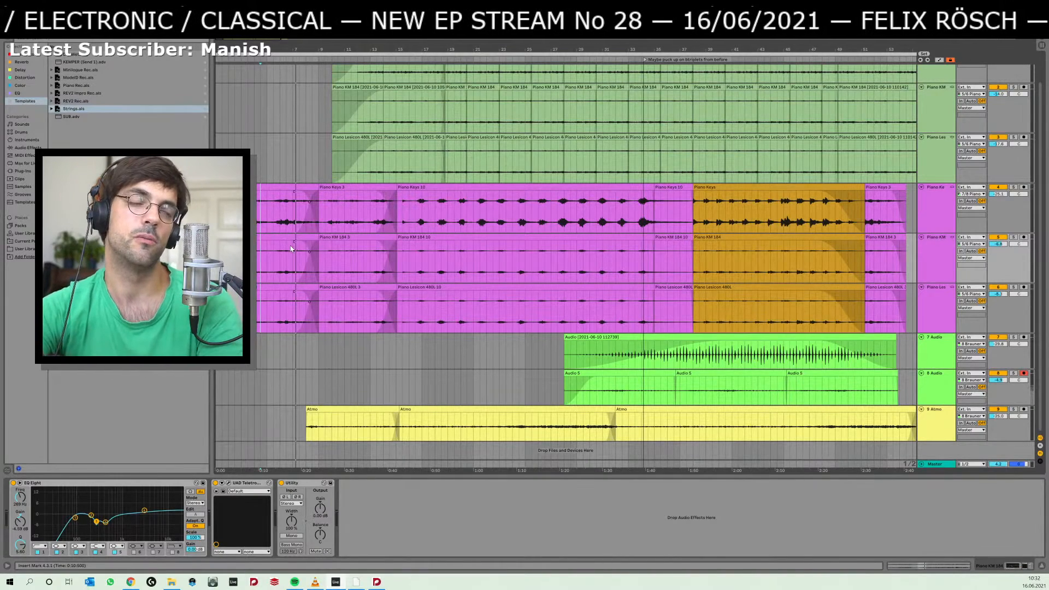
{"action": "left_click", "coordinate": [365, 268]}
{"action": "key", "text": "space"}
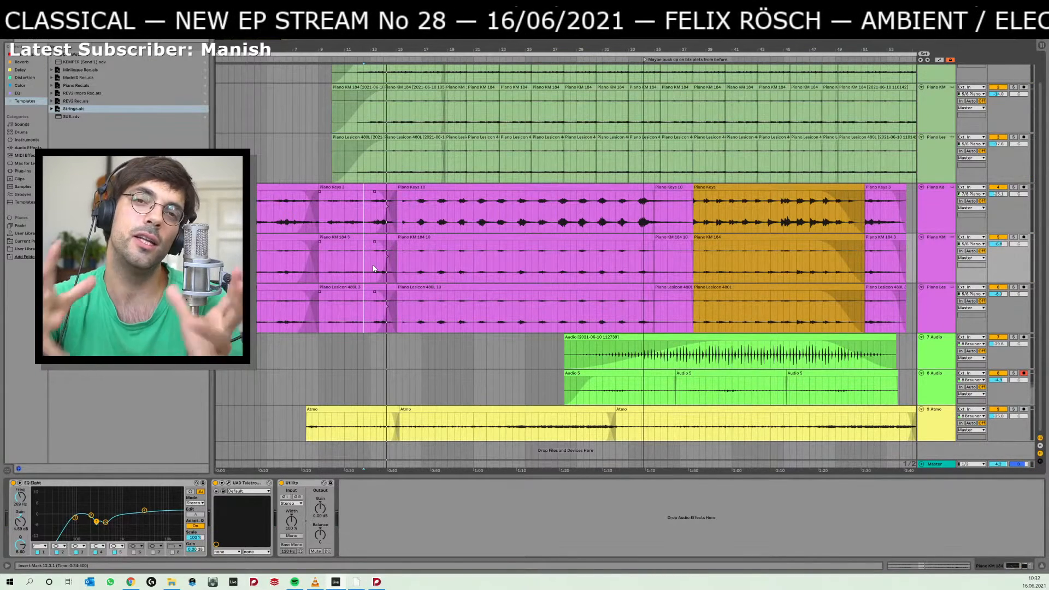
{"action": "left_click", "coordinate": [374, 268]}
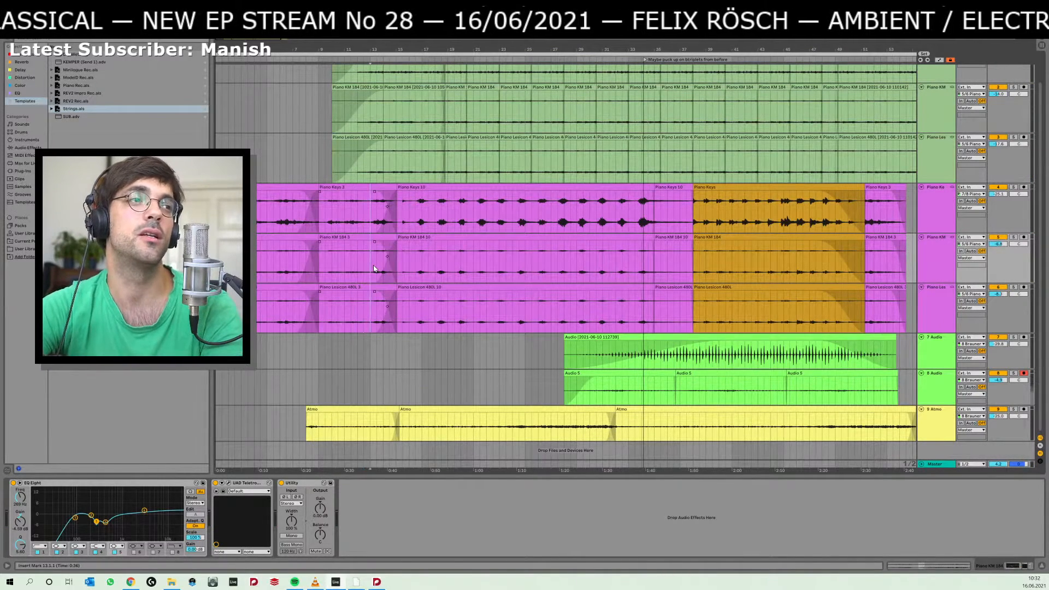
{"action": "key", "text": "space"}
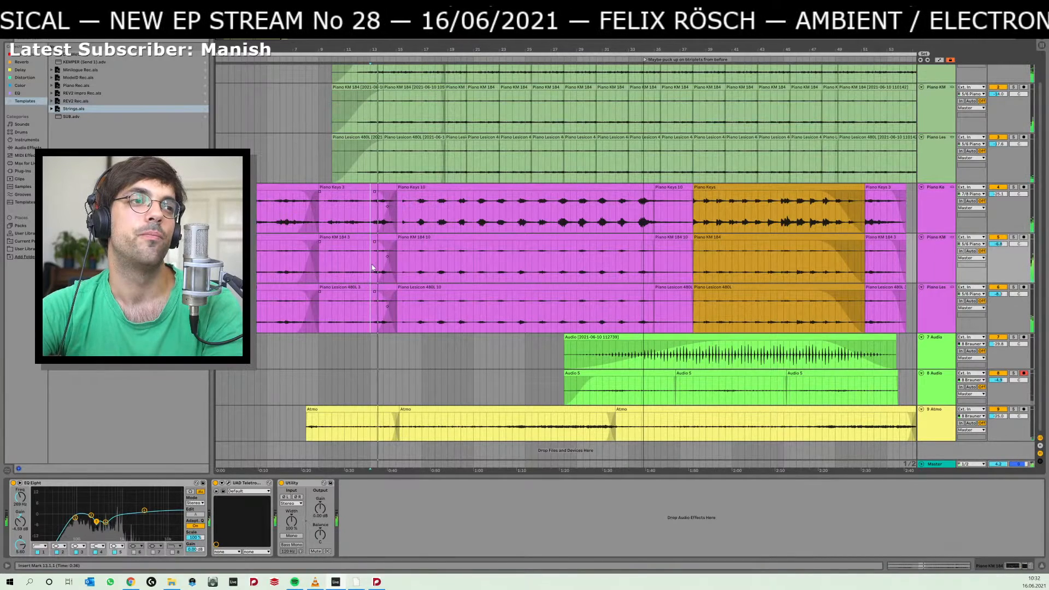
{"action": "left_click_drag", "start_coordinate": [262, 214], "coordinate": [357, 312]}
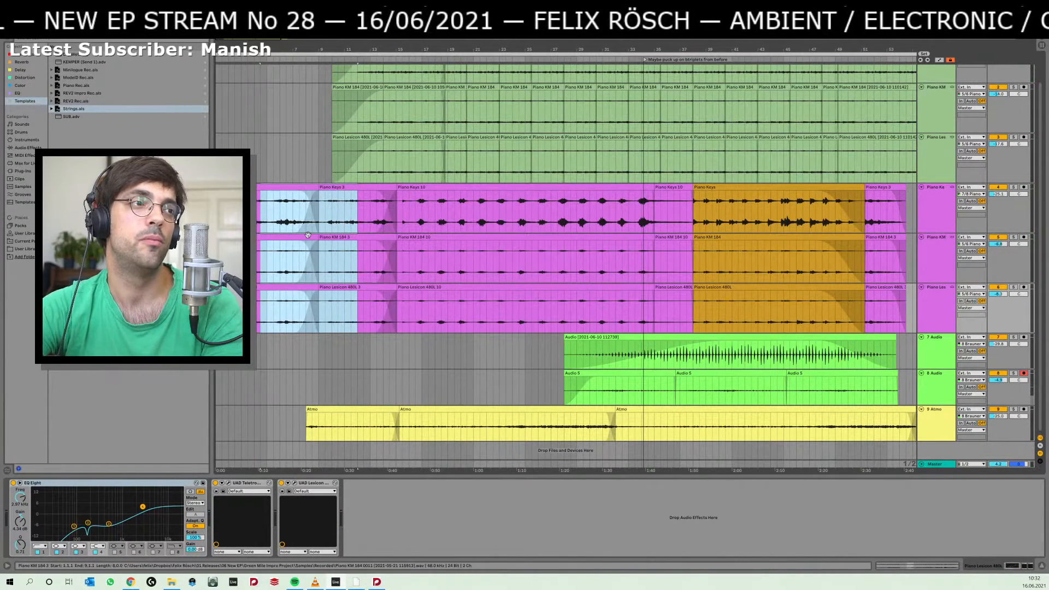
{"action": "left_click", "coordinate": [473, 215]}
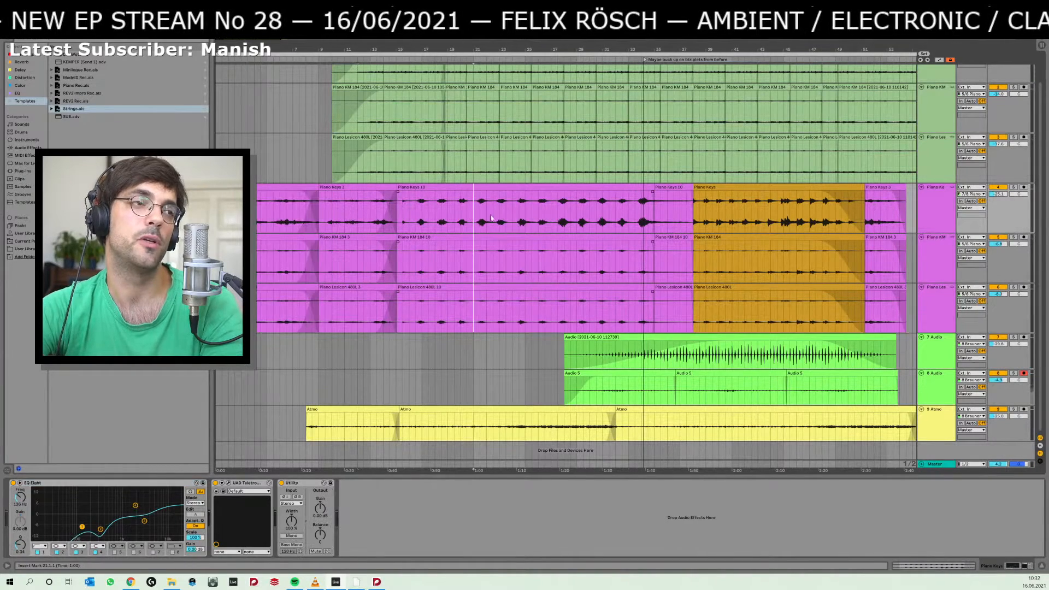
Switch to Dorico and examine the Piano 2 rhythm in bars 5 to 9 of the flow marked Pentatonic Layer.
{"action": "key", "text": "alt+Tab"}
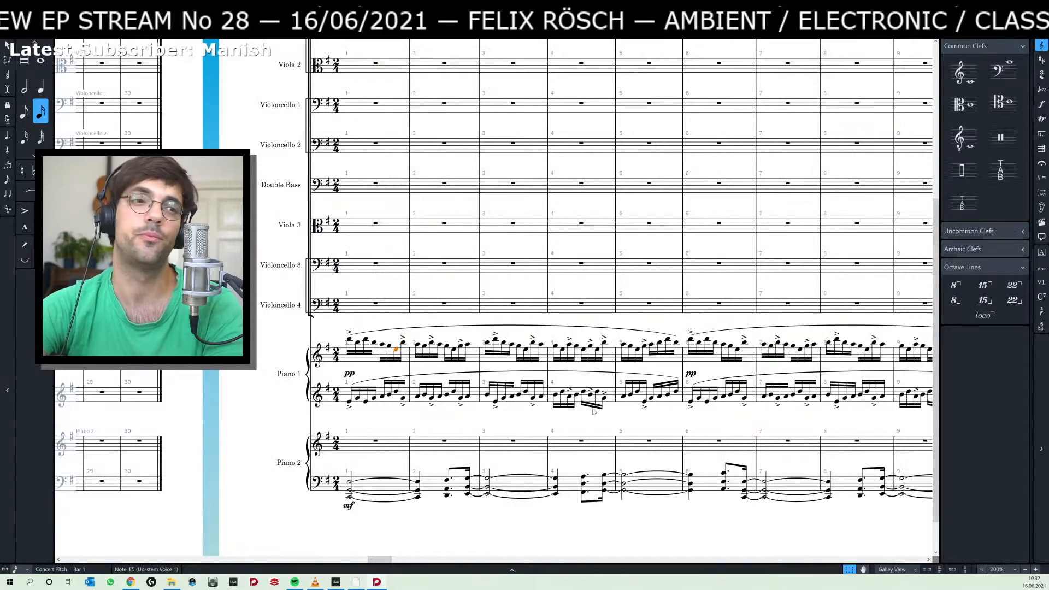
{"action": "scroll", "coordinate": [596, 413], "scroll_direction": "down", "scroll_amount": 1}
{"action": "key", "text": "Home"}
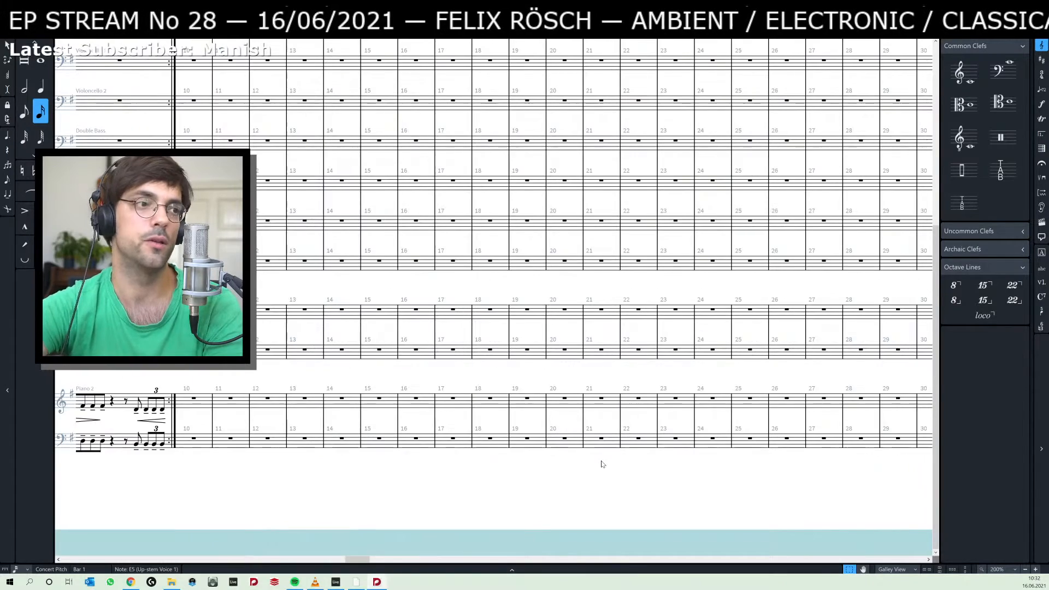
{"action": "key", "text": "End"}
{"action": "key", "text": "Home"}
{"action": "key", "text": "Home"}
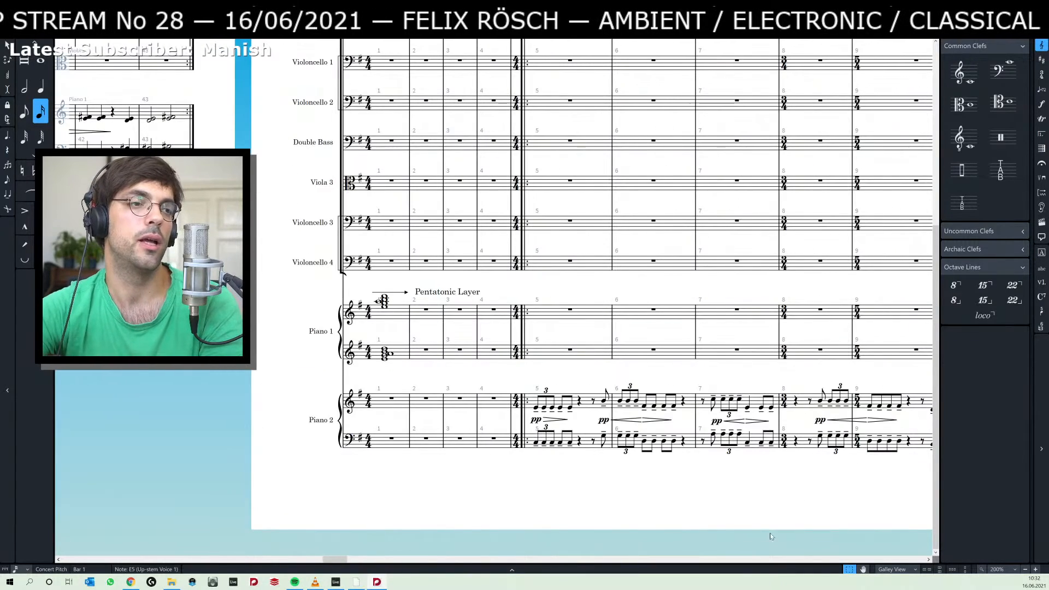
{"action": "scroll", "coordinate": [769, 533], "scroll_direction": "right", "scroll_amount": 4}
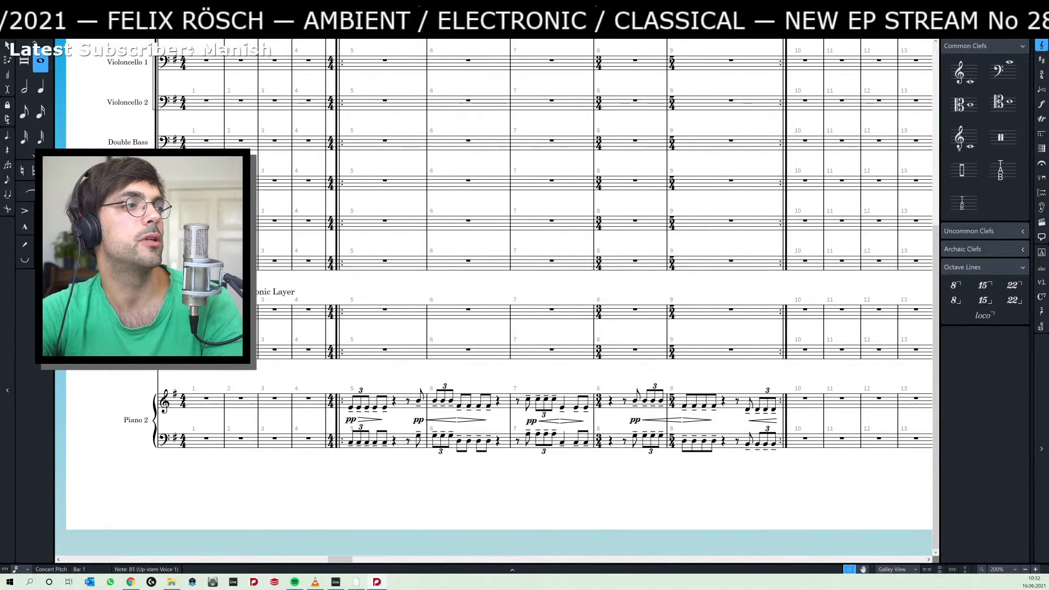
{"action": "key", "text": "Escape"}
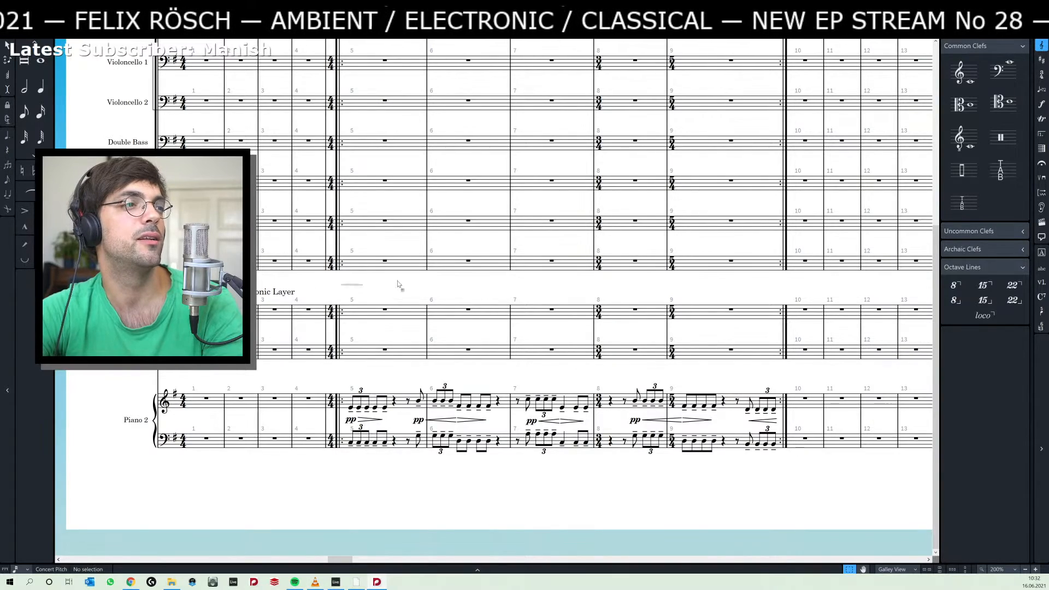
{"action": "mouse_move", "coordinate": [372, 288]}
{"action": "left_mouse_down"}
{"action": "mouse_move", "coordinate": [436, 286]}
{"action": "mouse_move", "coordinate": [384, 300]}
{"action": "left_mouse_up"}
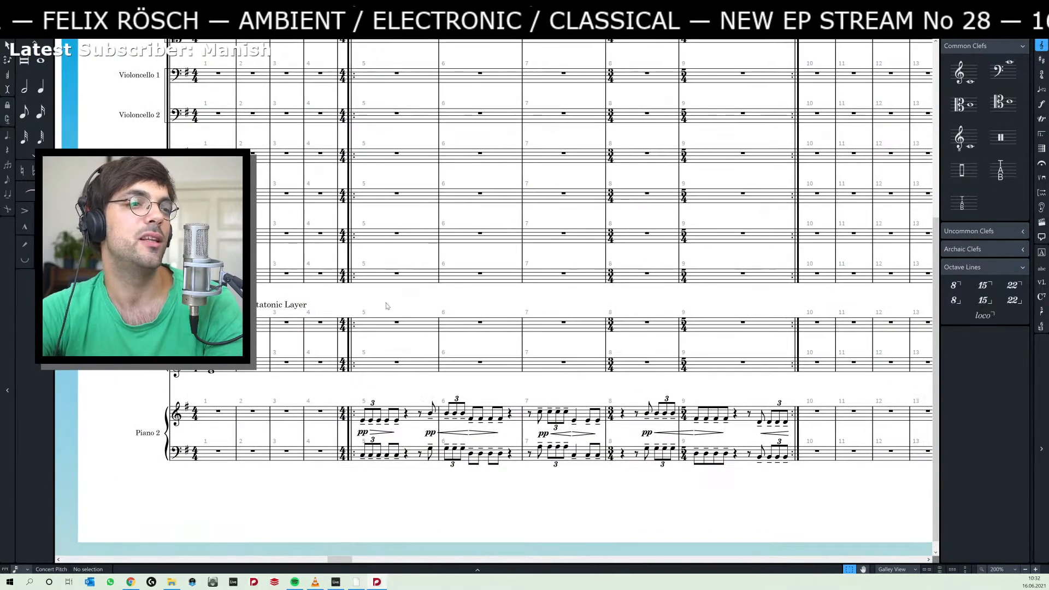
Switch to Ableton Live to view the arrangement around the orange piano clips, and return to the Dorico score.
{"action": "key", "text": "alt+Tab"}
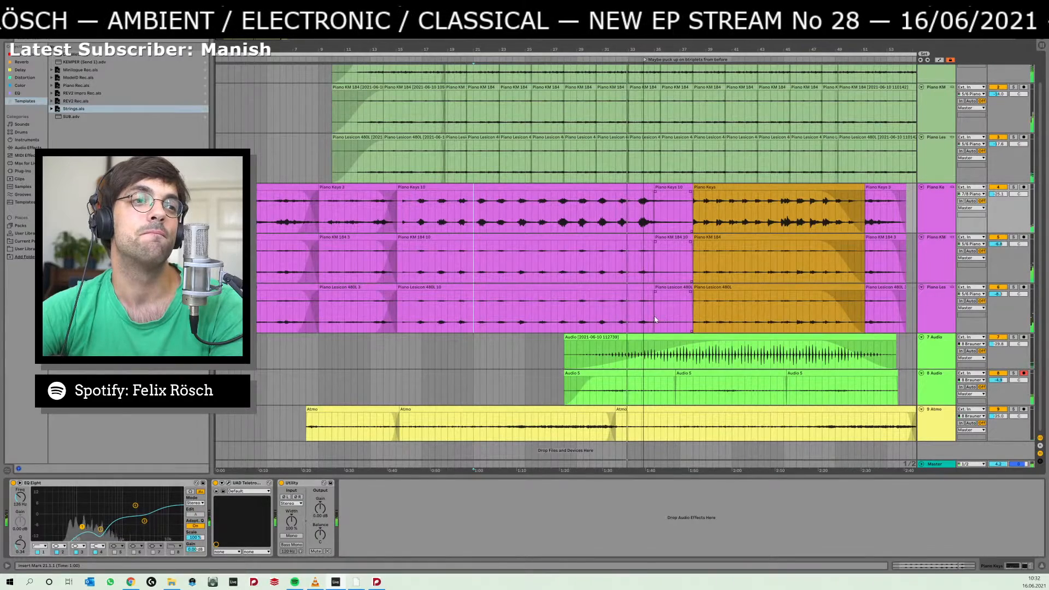
{"action": "scroll", "coordinate": [655, 325], "scroll_direction": "right", "scroll_amount": 3}
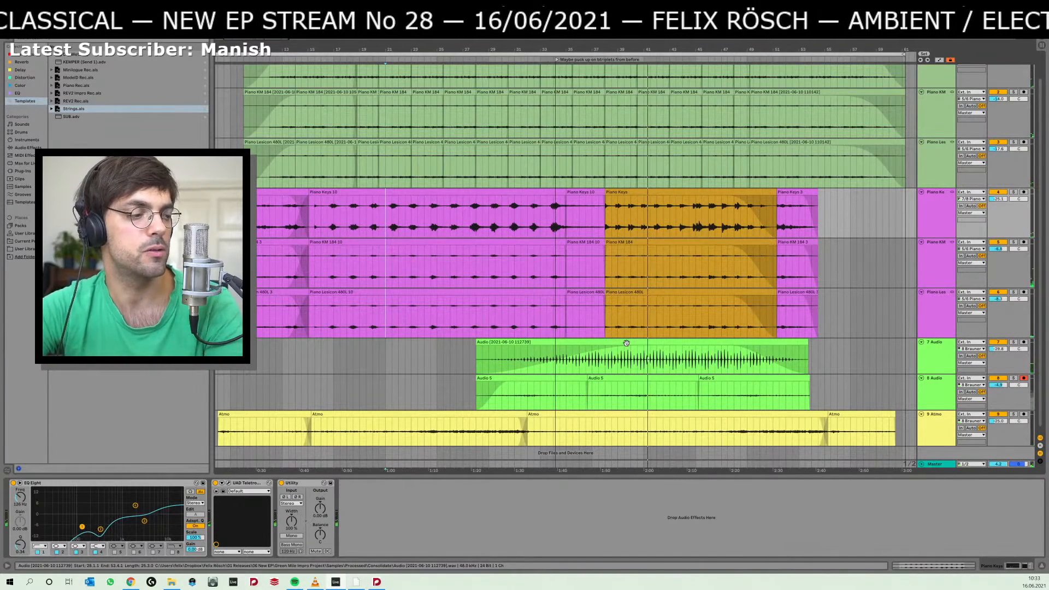
{"action": "key", "text": "alt+Tab"}
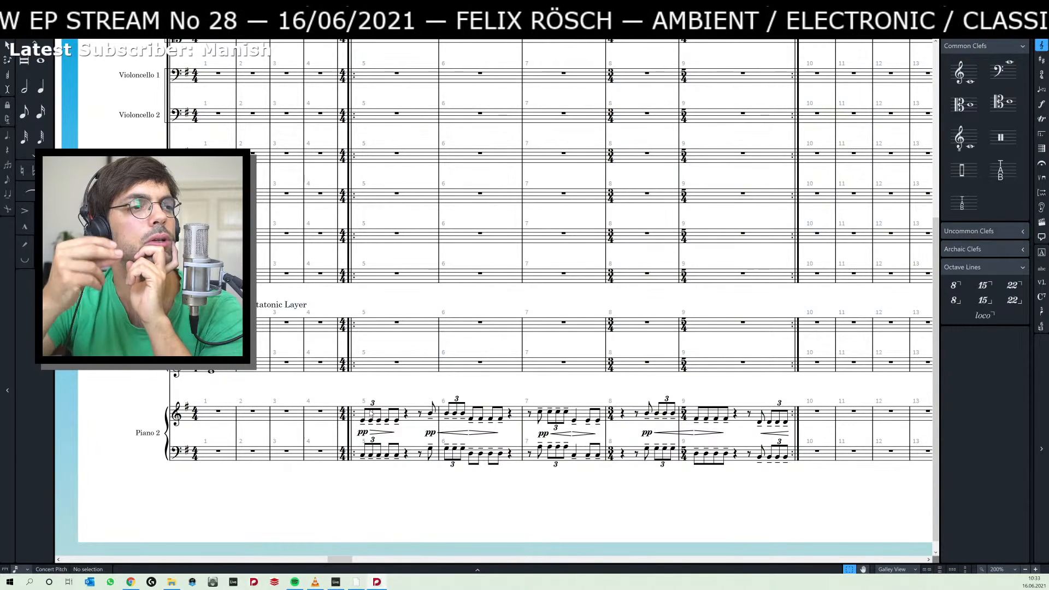
Examine the Piano 2 part from the Pentatonic Layer flow through to the triplet passage in bars 36 to 43 of the following flow.
{"action": "left_click", "coordinate": [432, 413]}
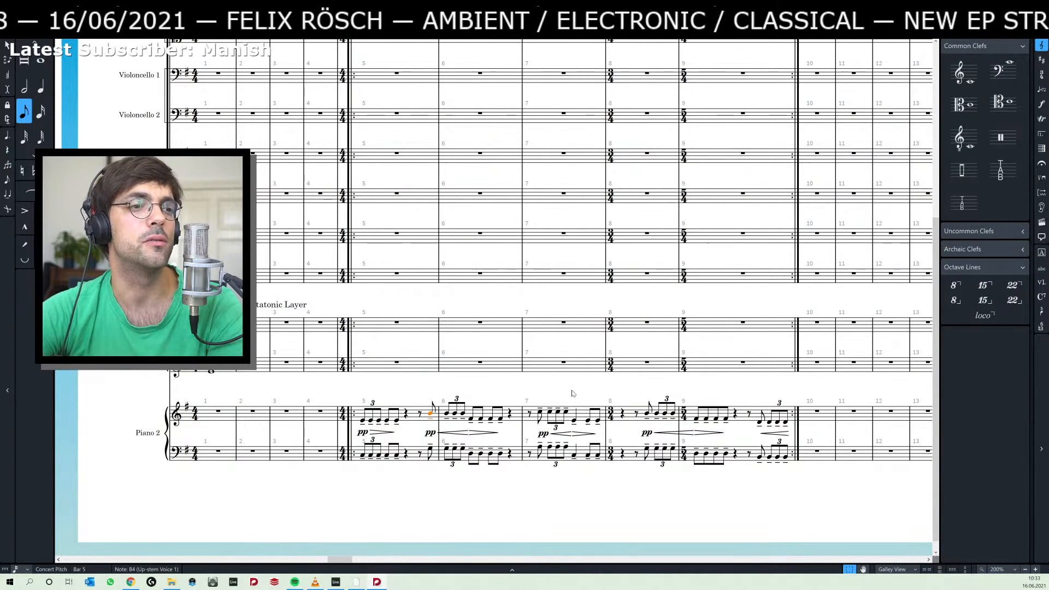
{"action": "left_click_drag", "start_coordinate": [593, 391], "coordinate": [407, 402]}
{"action": "left_click_drag", "start_coordinate": [676, 387], "coordinate": [340, 385]}
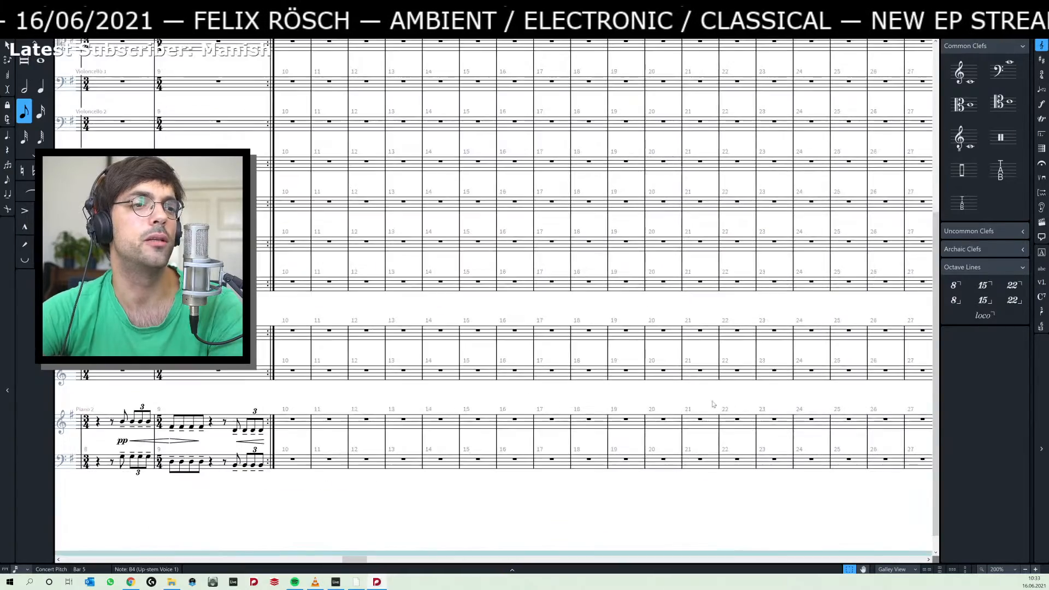
{"action": "left_click_drag", "start_coordinate": [814, 389], "coordinate": [162, 396]}
{"action": "left_click_drag", "start_coordinate": [668, 404], "coordinate": [469, 393]}
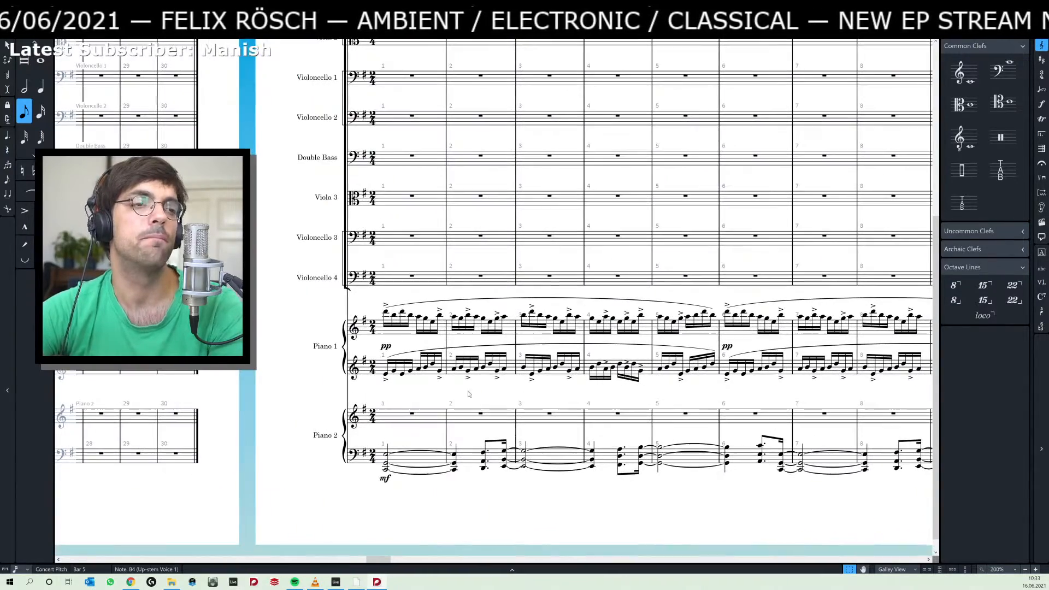
{"action": "scroll", "coordinate": [524, 393], "scroll_direction": "right", "scroll_amount": 15}
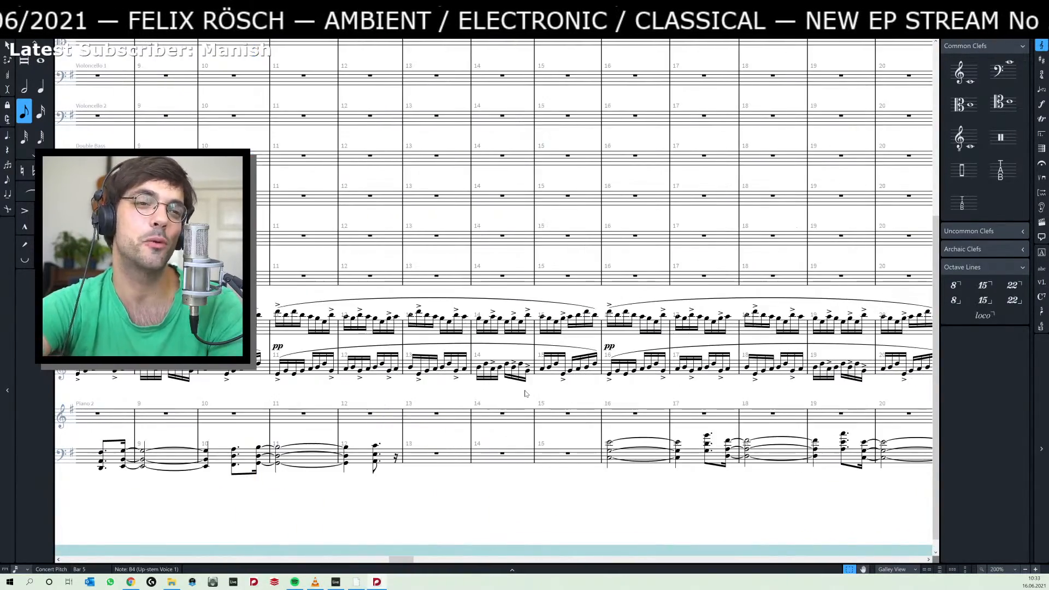
{"action": "scroll", "coordinate": [525, 393], "scroll_direction": "left", "scroll_amount": 4}
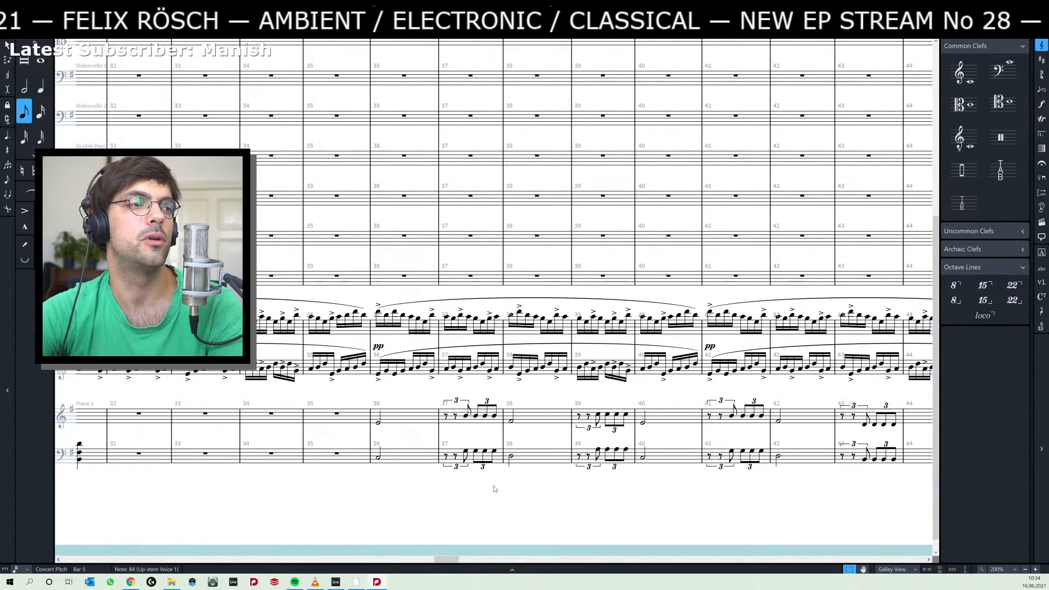
{"action": "left_click_drag", "start_coordinate": [485, 495], "coordinate": [467, 485]}
Play the score from the Piano 2 half notes in bar 36, check the Ableton Live arrangement, and clear the note selection in Dorico.
{"action": "left_click", "coordinate": [362, 413]}
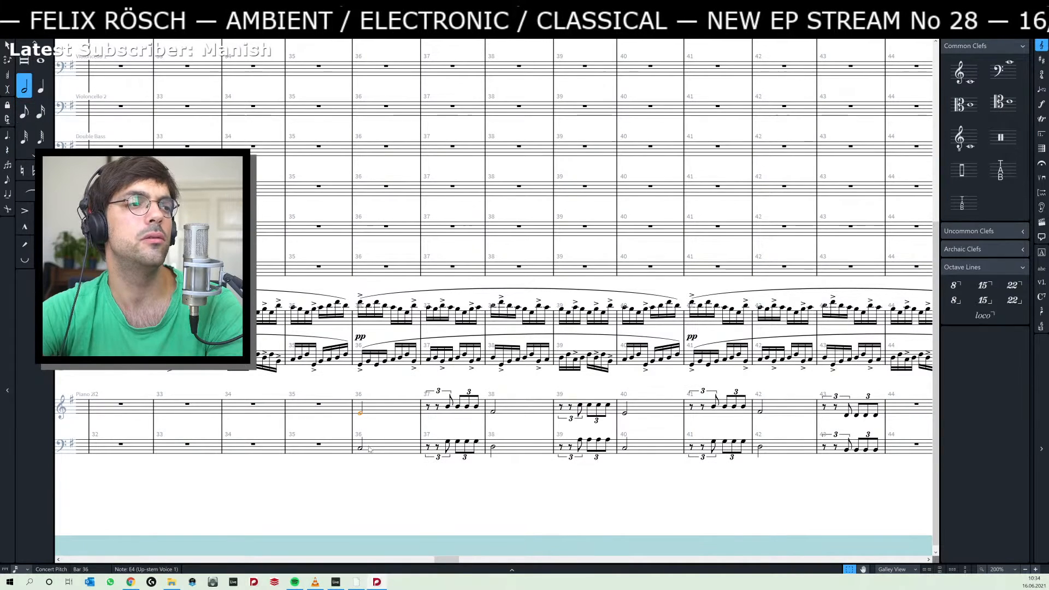
{"action": "left_click", "coordinate": [362, 449], "text": "ctrl"}
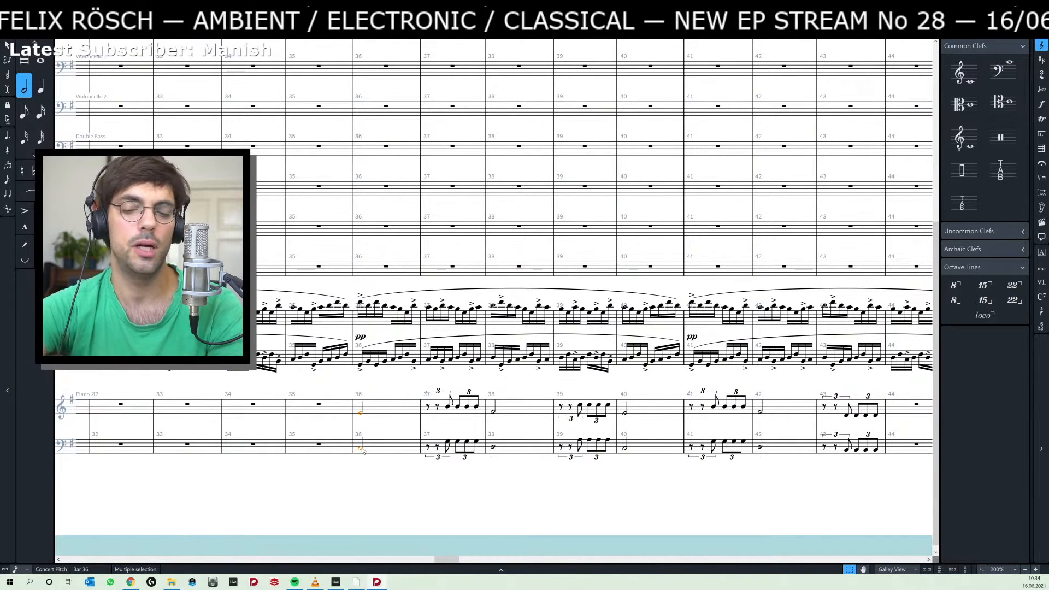
{"action": "key", "text": "p"}
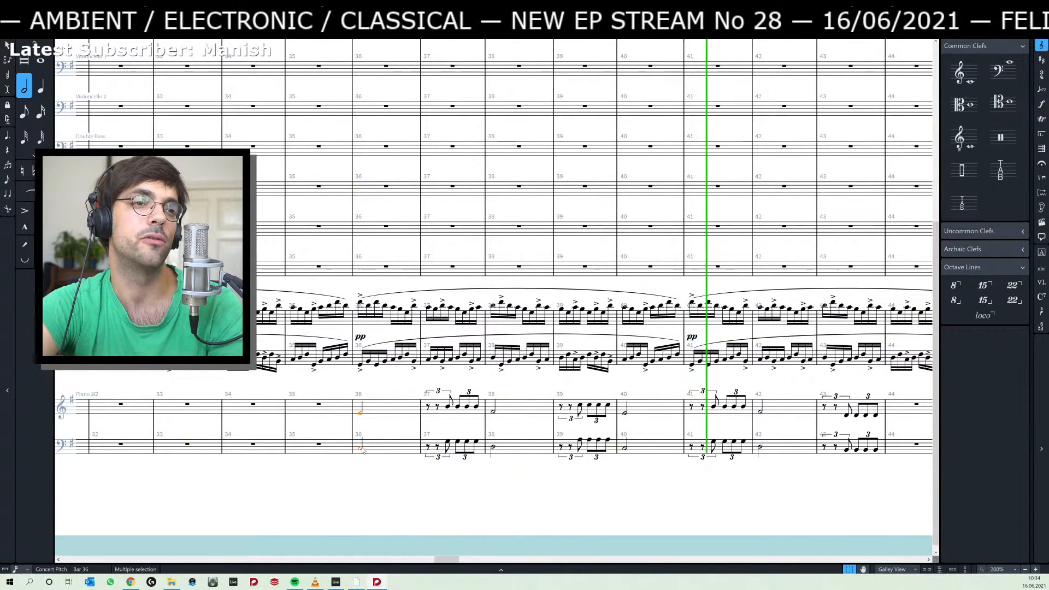
{"action": "key", "text": "alt+Tab"}
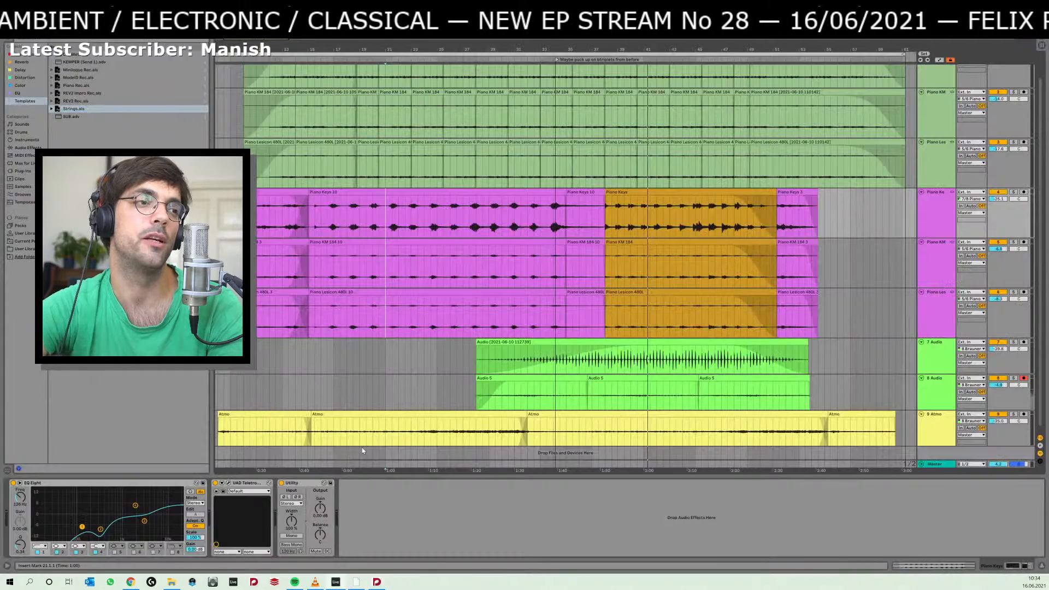
{"action": "key", "text": "alt+Tab"}
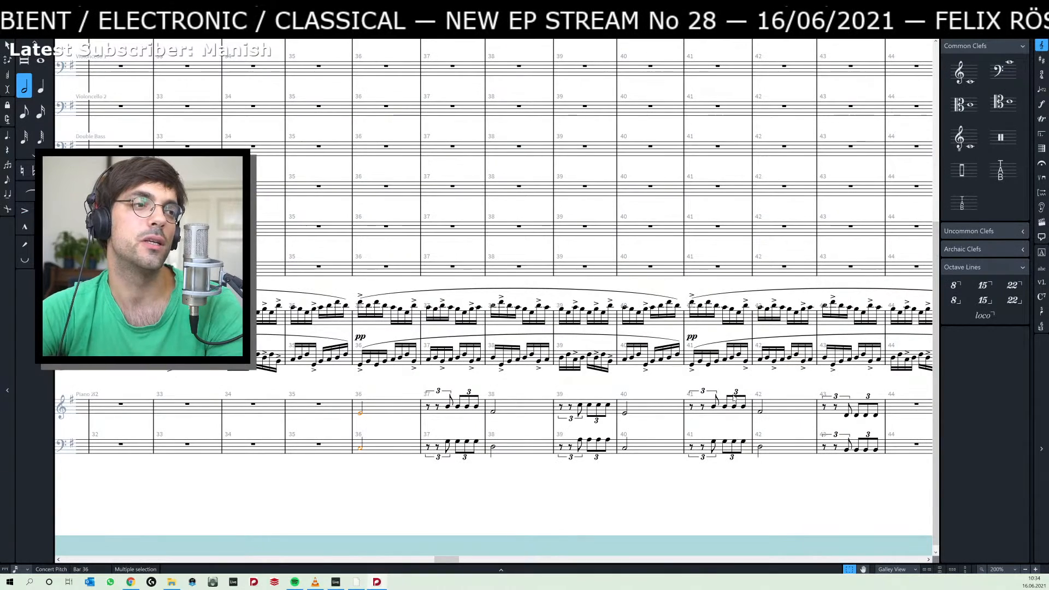
{"action": "left_click", "coordinate": [465, 474]}
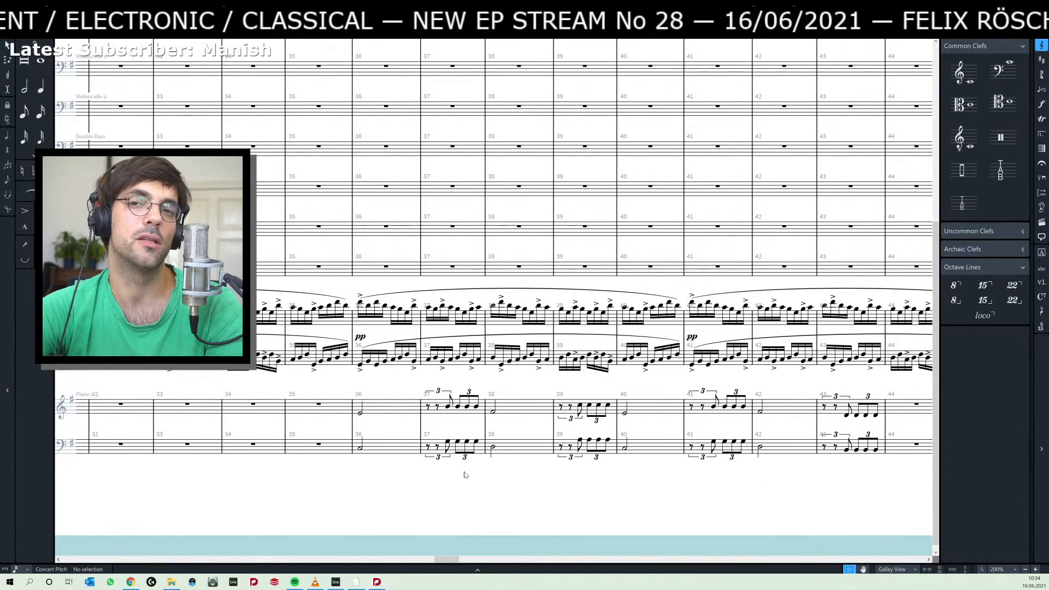
Compare the score with the Ableton Live arrangement and audition the purple piano clips from about bar 16.
{"action": "key", "text": "alt+Tab"}
{"action": "key", "text": "alt+Tab"}
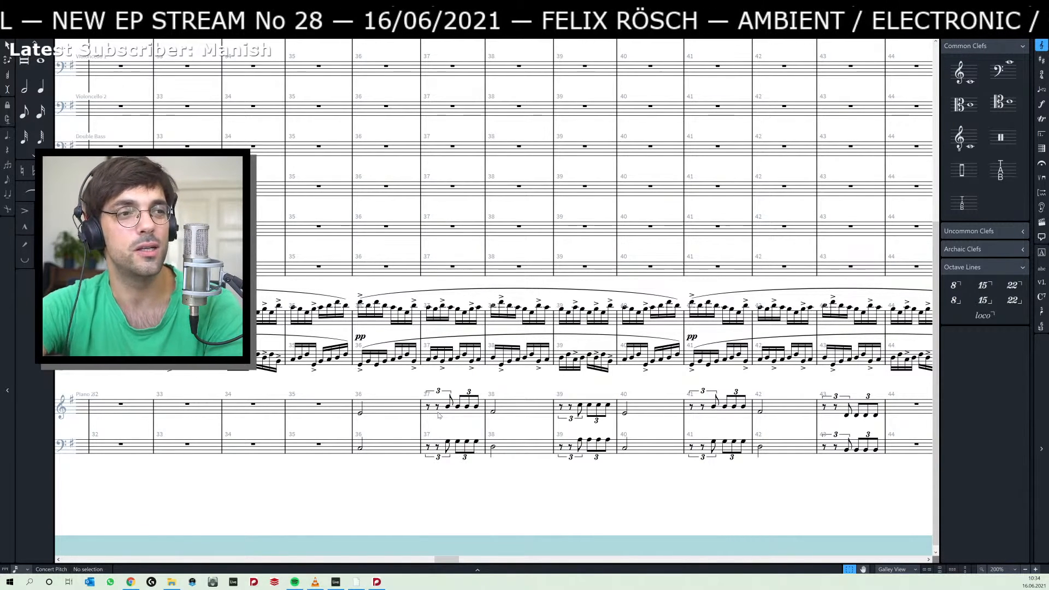
{"action": "key", "text": "alt+Tab"}
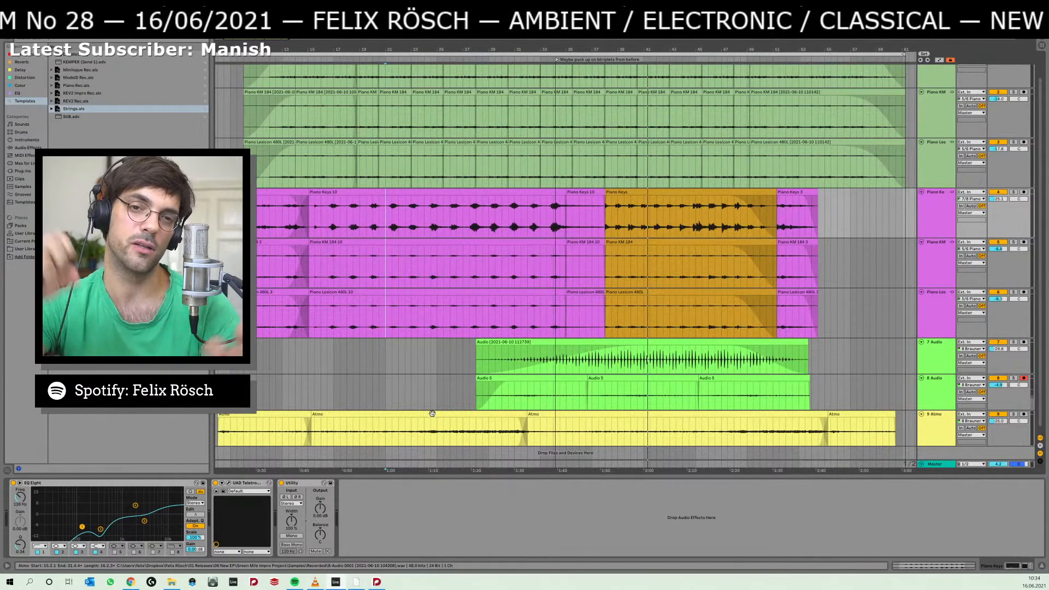
{"action": "left_click", "coordinate": [511, 378]}
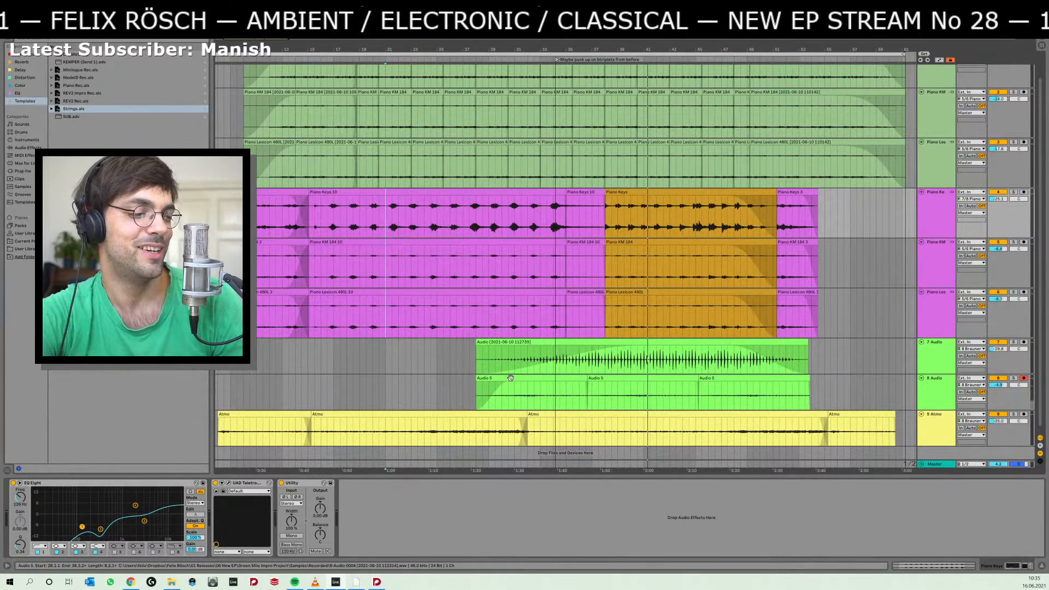
{"action": "left_click", "coordinate": [377, 582]}
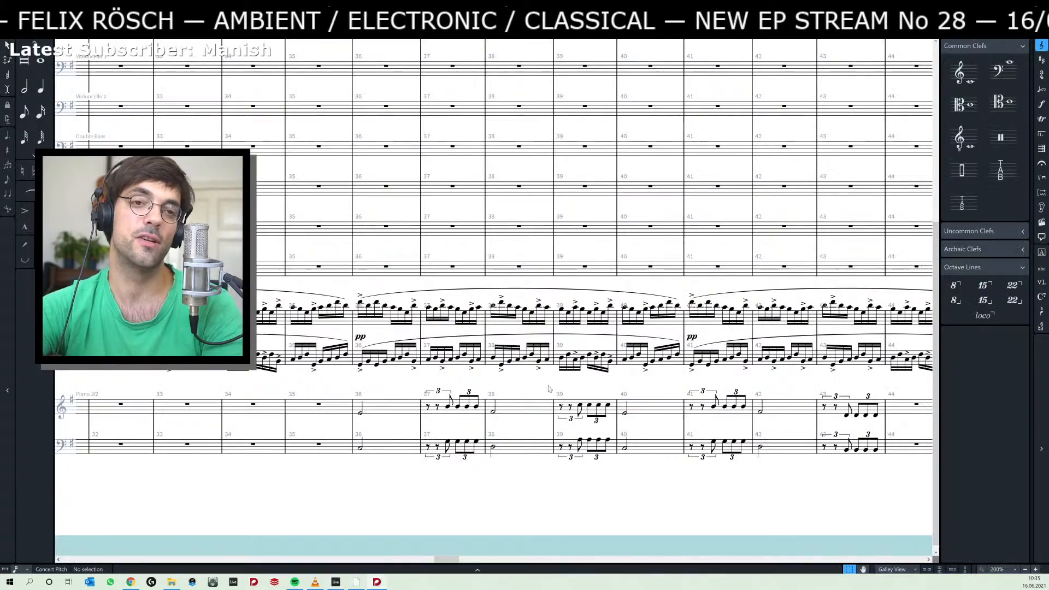
{"action": "left_click", "coordinate": [336, 582]}
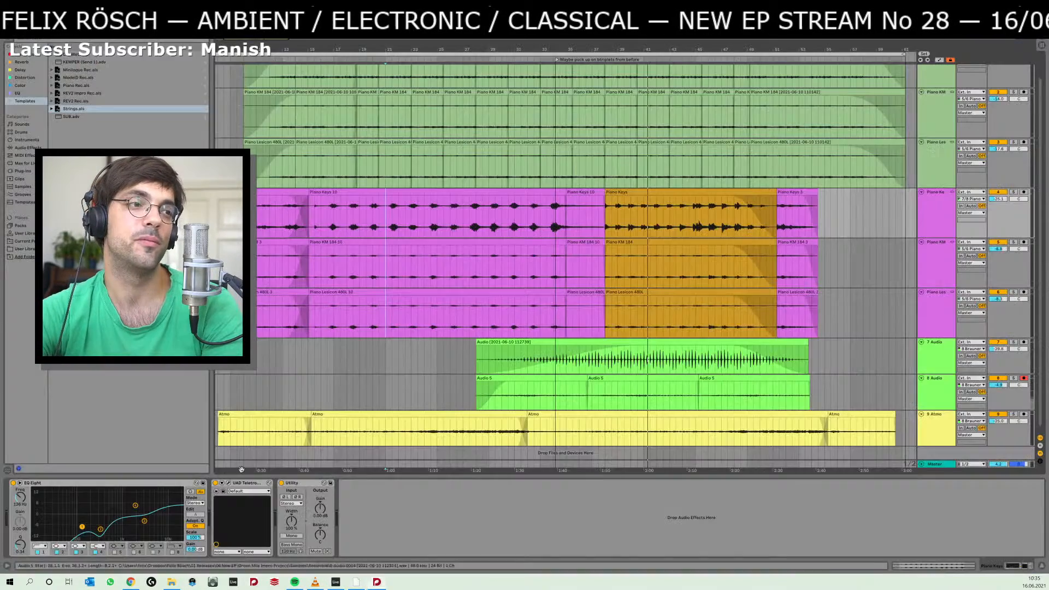
{"action": "left_click", "coordinate": [326, 321]}
{"action": "key", "text": "space"}
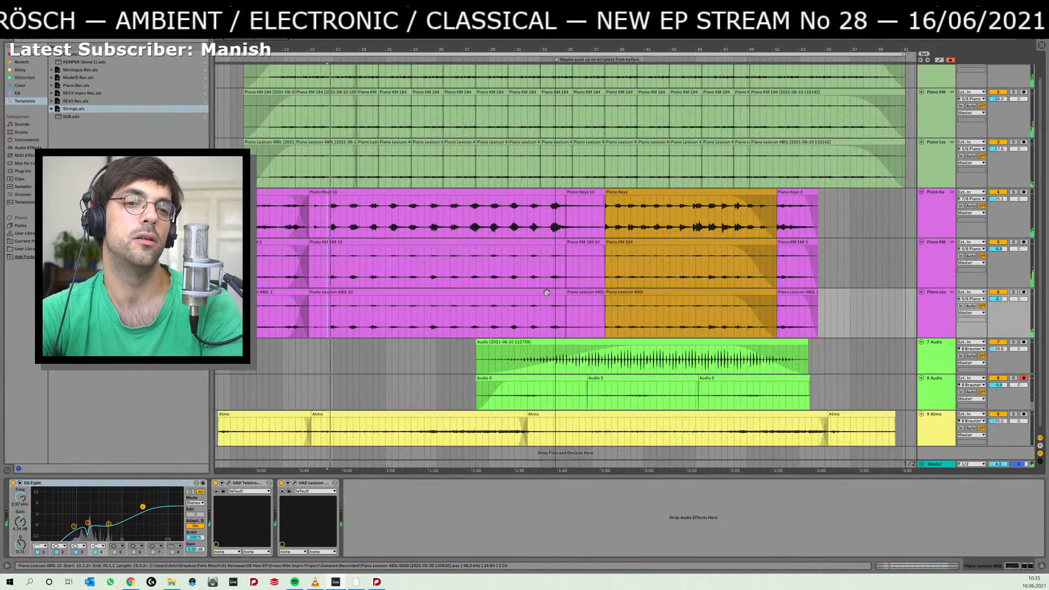
Switch to Dorico and delete the first-beat triplet from both Piano 2 staves in bar 37.
{"action": "key", "text": "alt+Tab"}
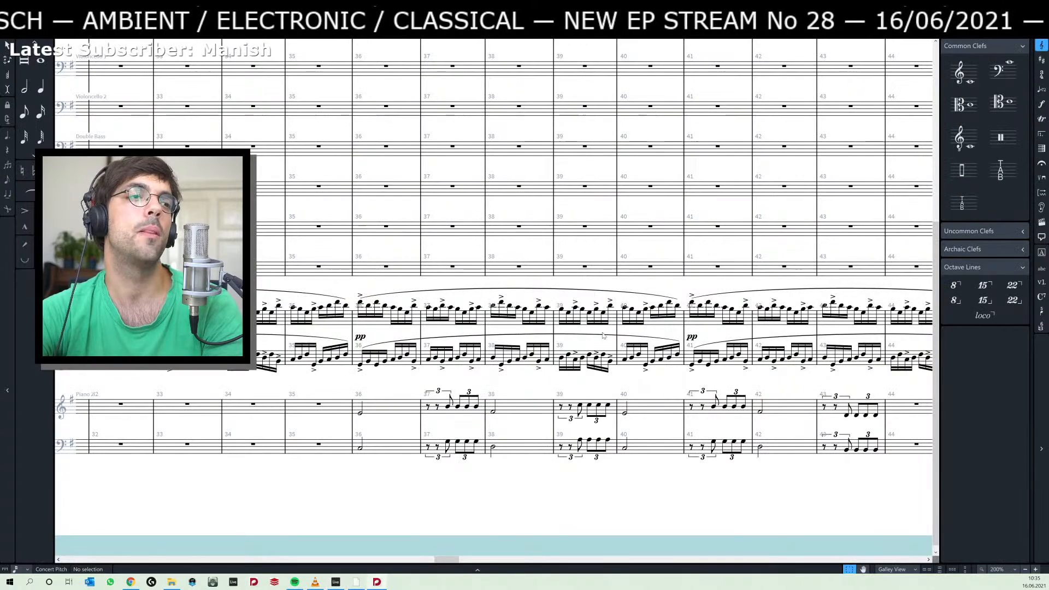
{"action": "left_click", "coordinate": [438, 391]}
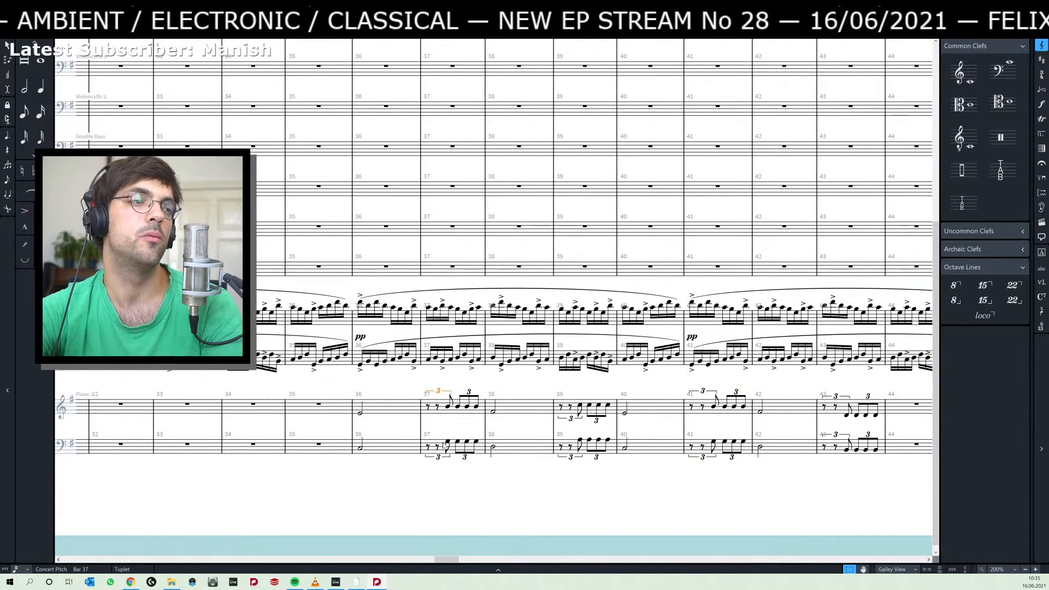
{"action": "key", "text": "Delete"}
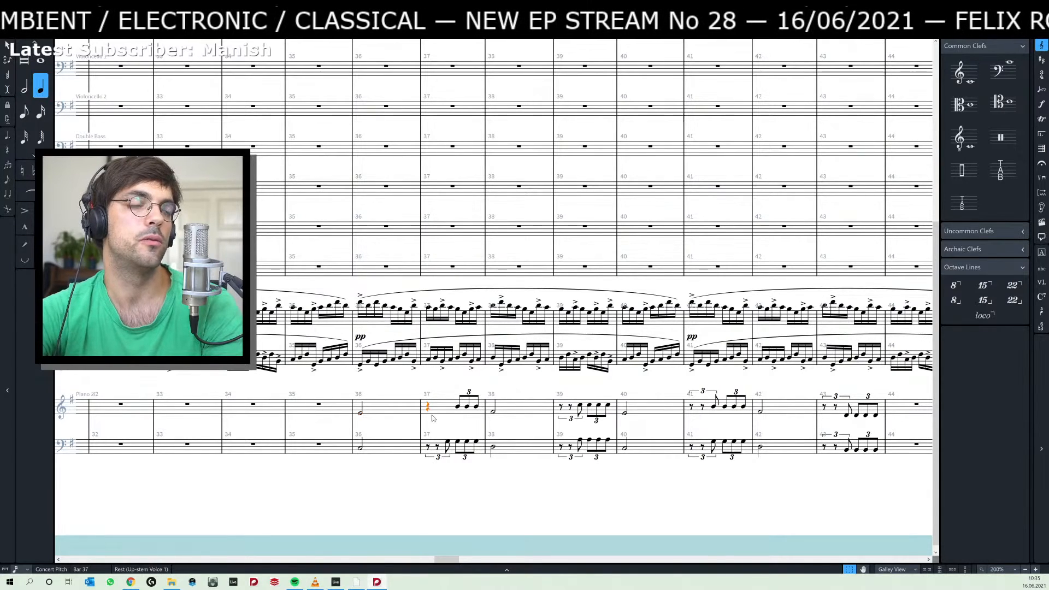
{"action": "left_click", "coordinate": [438, 457]}
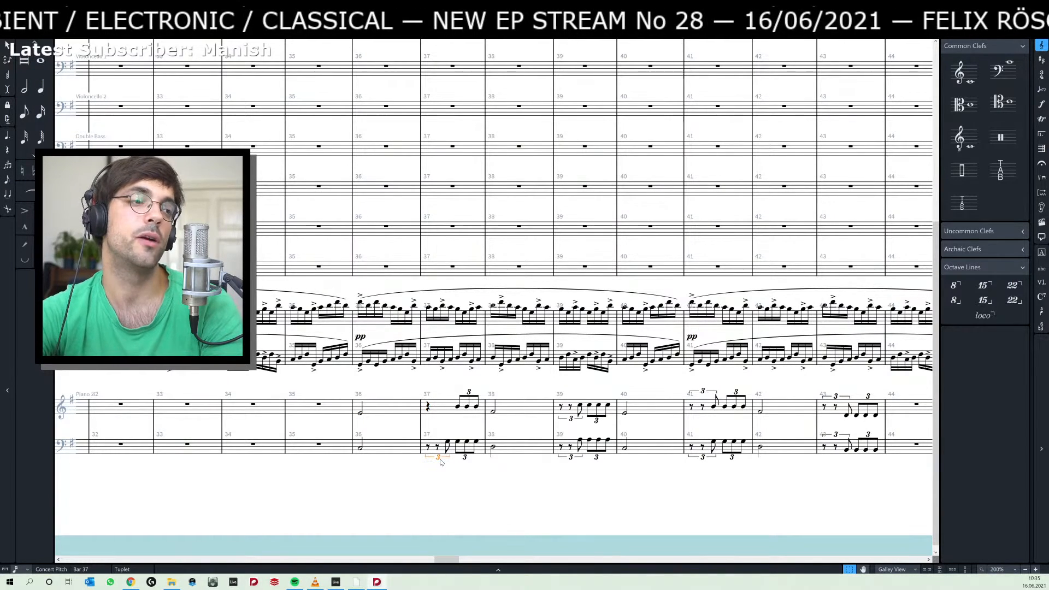
{"action": "key", "text": "Delete"}
Enter a quarter-note B3 on the first offbeat of bar 37 in the upper Piano 2 staff and shift it back onto the beat.
{"action": "left_click", "coordinate": [429, 411]}
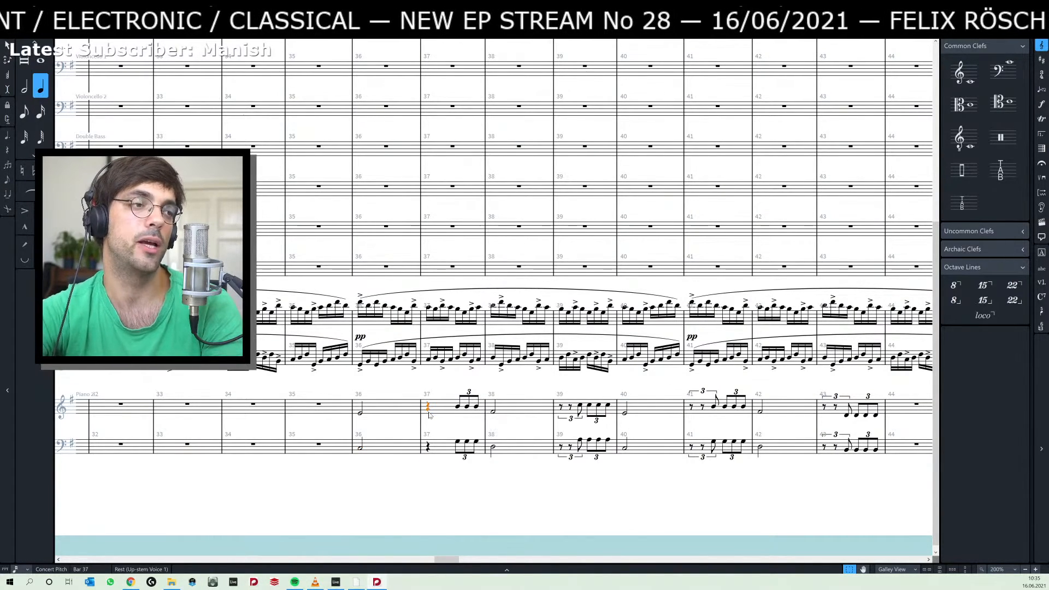
{"action": "key", "text": "shift+n"}
{"action": "key", "text": "Right"}
{"action": "key", "text": "Right"}
{"action": "key", "text": "Right"}
{"action": "key", "text": "Left"}
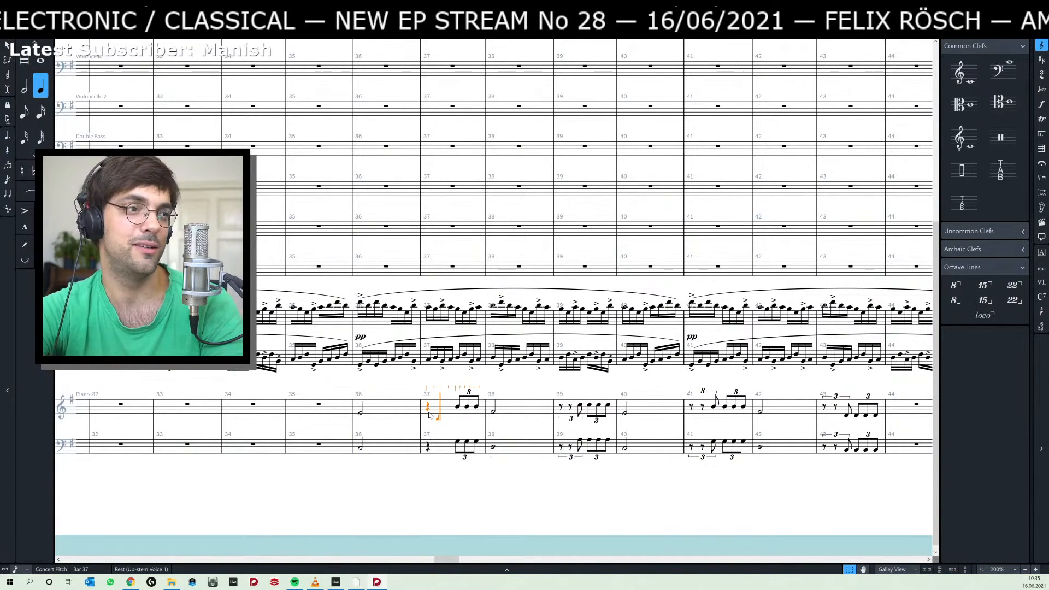
{"action": "key", "text": "b"}
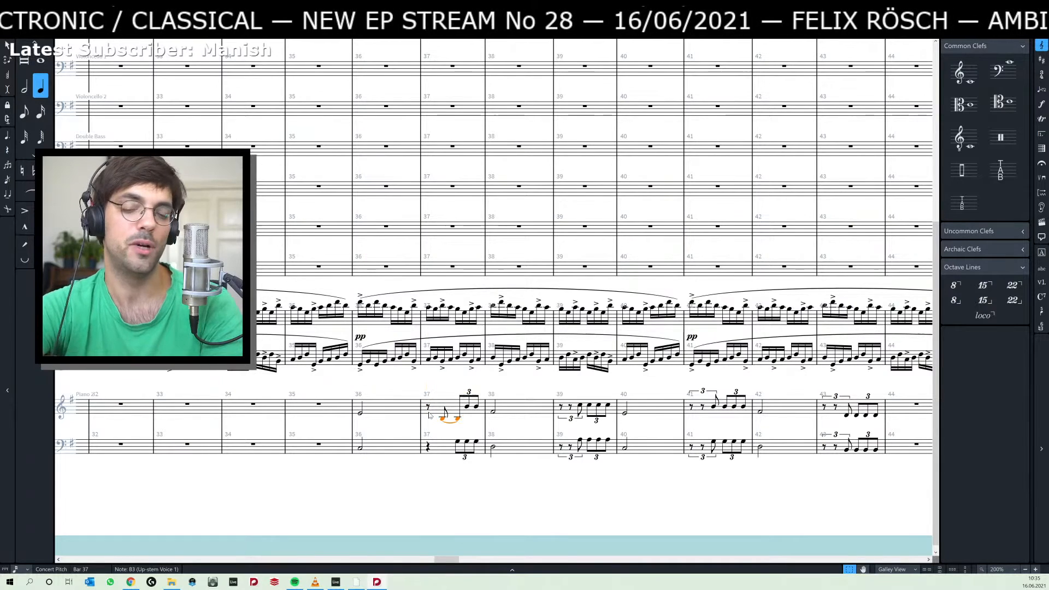
{"action": "key", "text": "alt+Left"}
{"action": "key", "text": "alt+Left"}
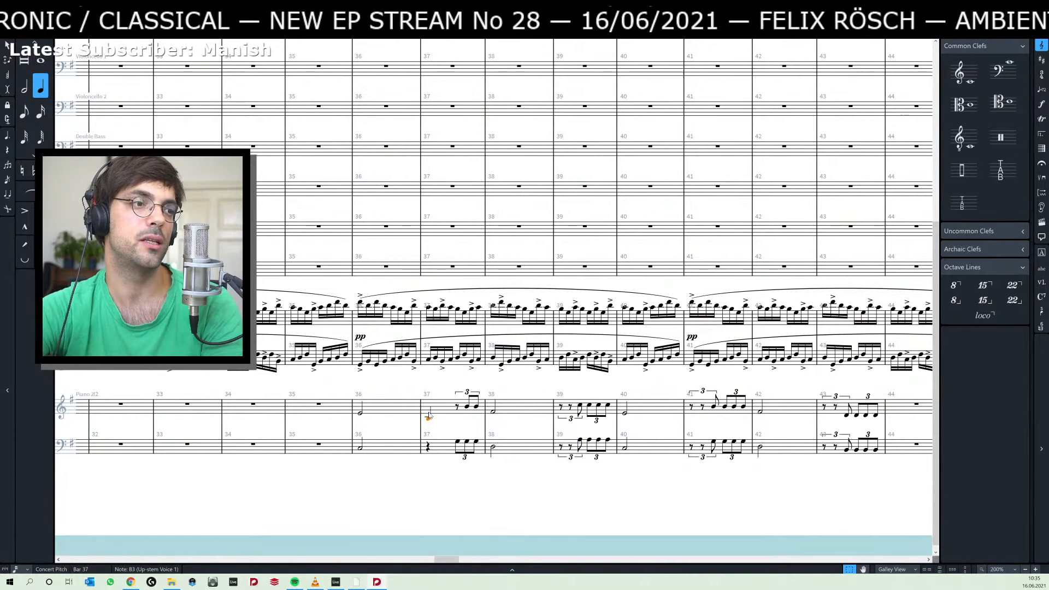
Copy the second note of the upper Piano 2 triplet in bar 37 onto the rest at the start of that triplet.
{"action": "key", "text": "Right"}
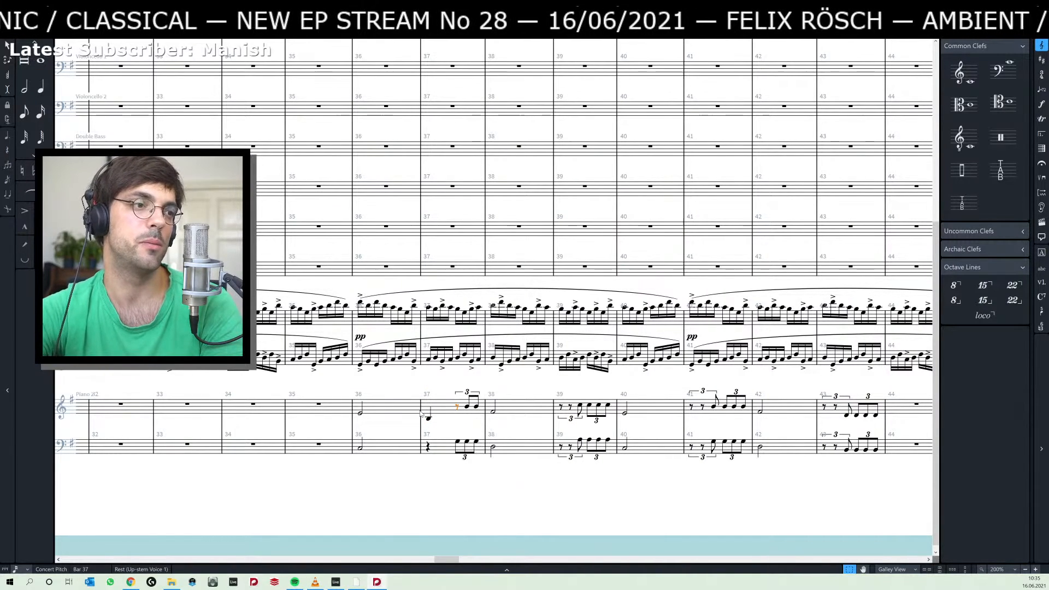
{"action": "key", "text": "Right"}
{"action": "key", "text": "ctrl+c"}
{"action": "key", "text": "Left"}
{"action": "key", "text": "ctrl+v"}
{"action": "key", "text": "Left"}
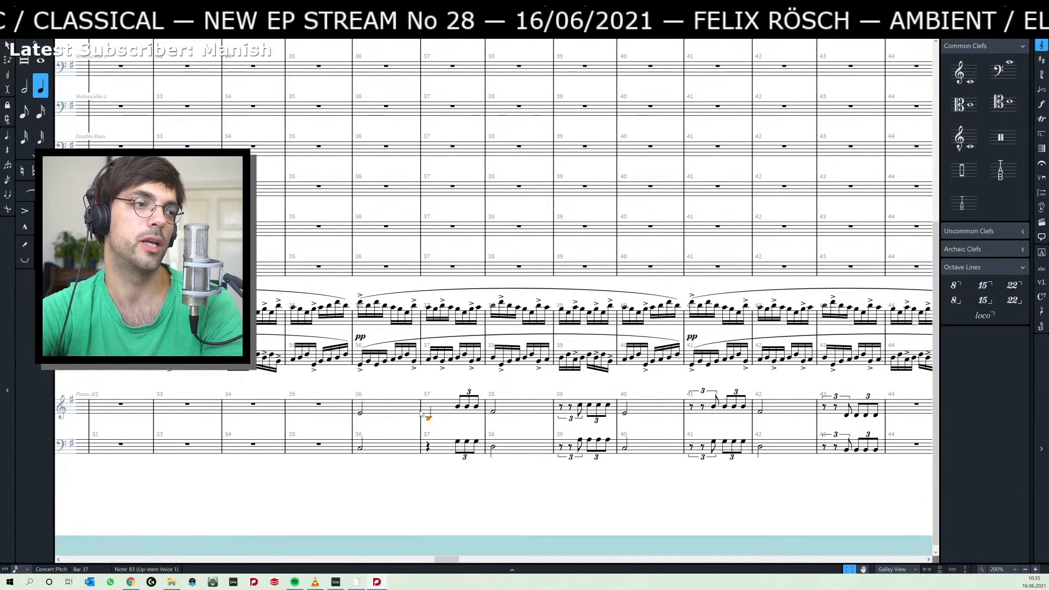
Change the quarter-note B3 in bar 37 to an eighth note on the first offbeat and raise it to B4.
{"action": "key", "text": "5"}
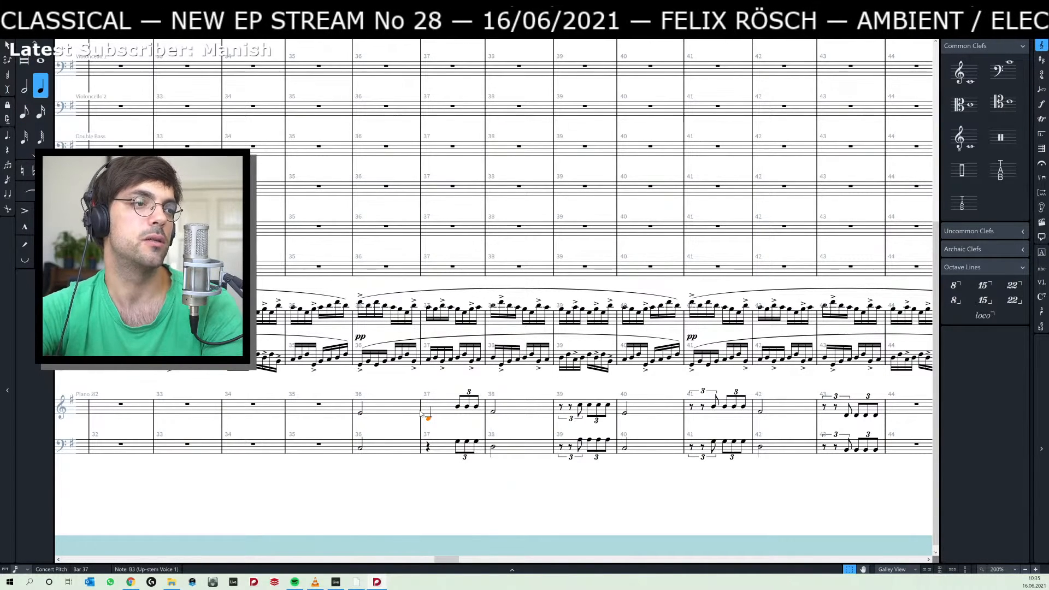
{"action": "key", "text": "alt+Right"}
{"action": "key", "text": "alt+Right"}
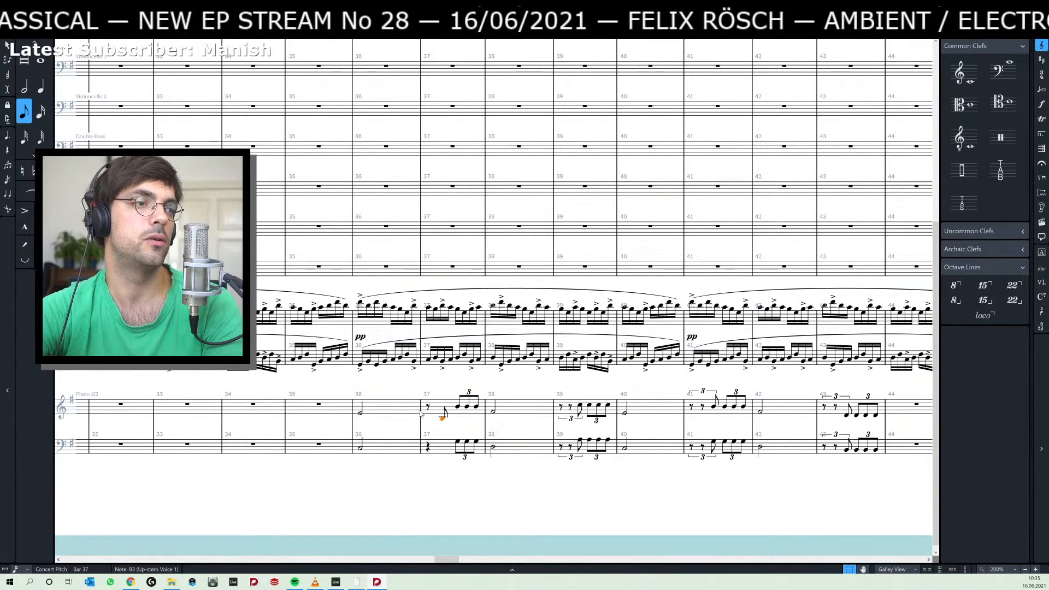
{"action": "key", "text": "alt+Up"}
{"action": "key", "text": "alt+Up"}
{"action": "key", "text": "alt+Up"}
{"action": "key", "text": "alt+Up"}
{"action": "key", "text": "alt+Up"}
{"action": "key", "text": "alt+Up"}
{"action": "key", "text": "alt+Up"}
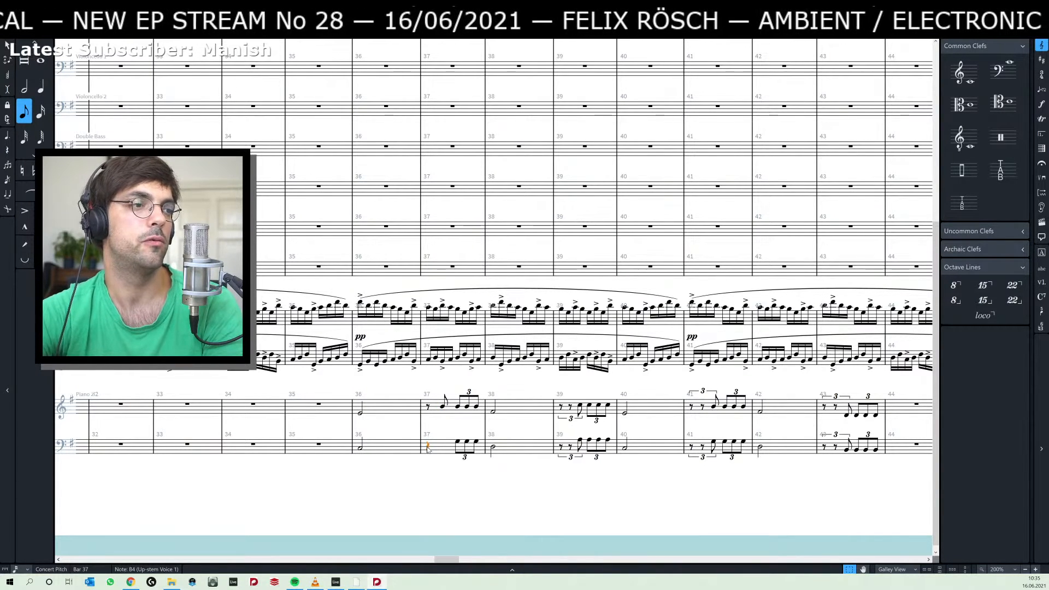
Paste the copied B4 on the first offbeat of bar 37 in the lower Piano 2 staff and lower it to G3.
{"action": "key", "text": "Return"}
{"action": "key", "text": "Right"}
{"action": "key", "text": "Right"}
{"action": "key", "text": "Right"}
{"action": "key", "text": "Left"}
{"action": "key", "text": "ctrl+v"}
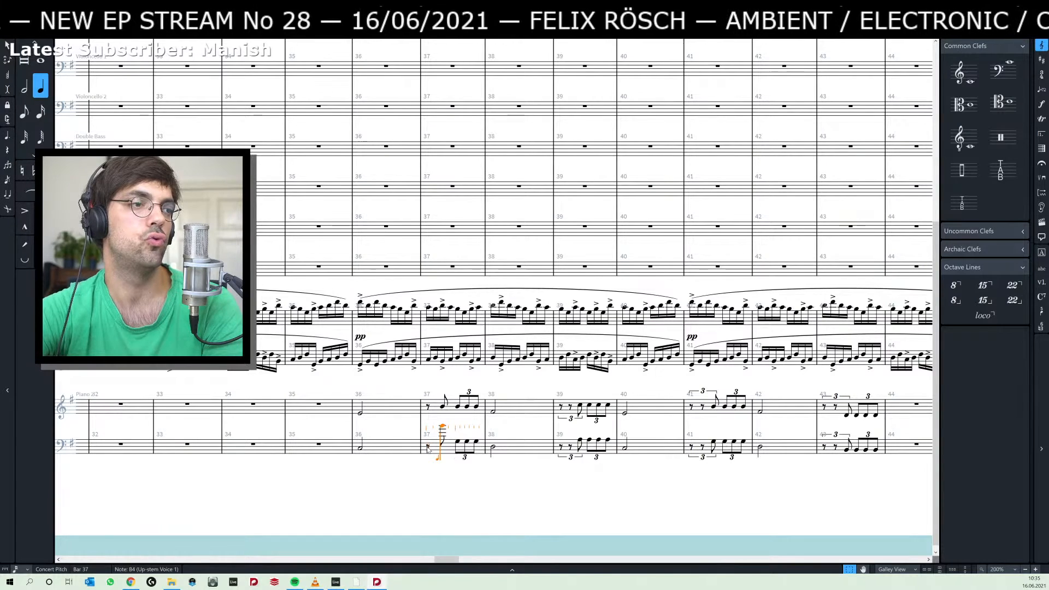
{"action": "key", "text": "Escape"}
{"action": "key", "text": "ctrl+alt+Down"}
{"action": "key", "text": "alt+Down"}
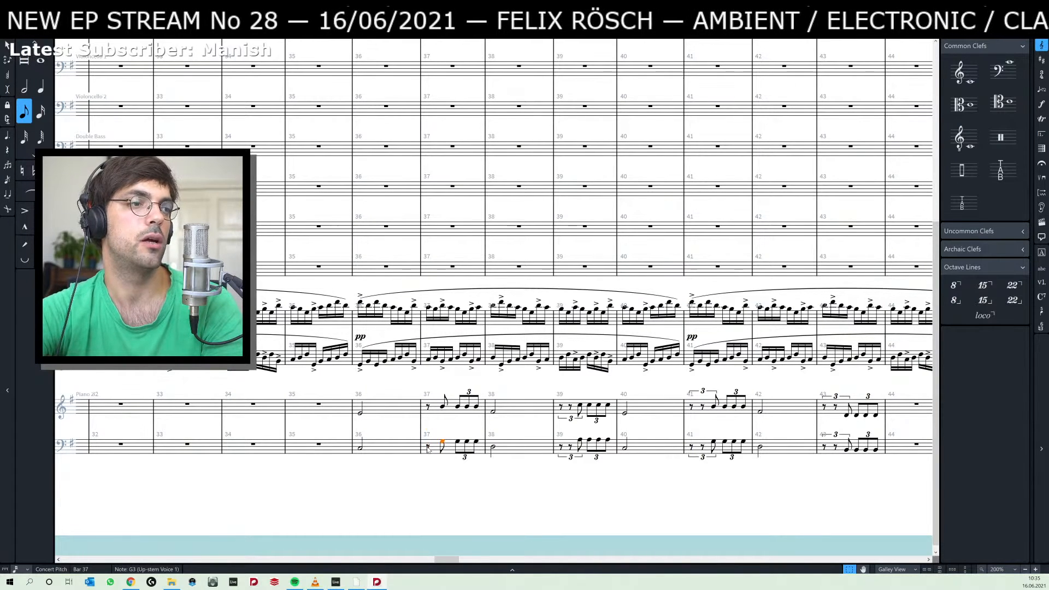
Play back the revised Piano 2 rhythm in bar 37 and the passage from the half note in bar 36.
{"action": "key", "text": "alt+Down"}
{"action": "left_click", "coordinate": [428, 449]}
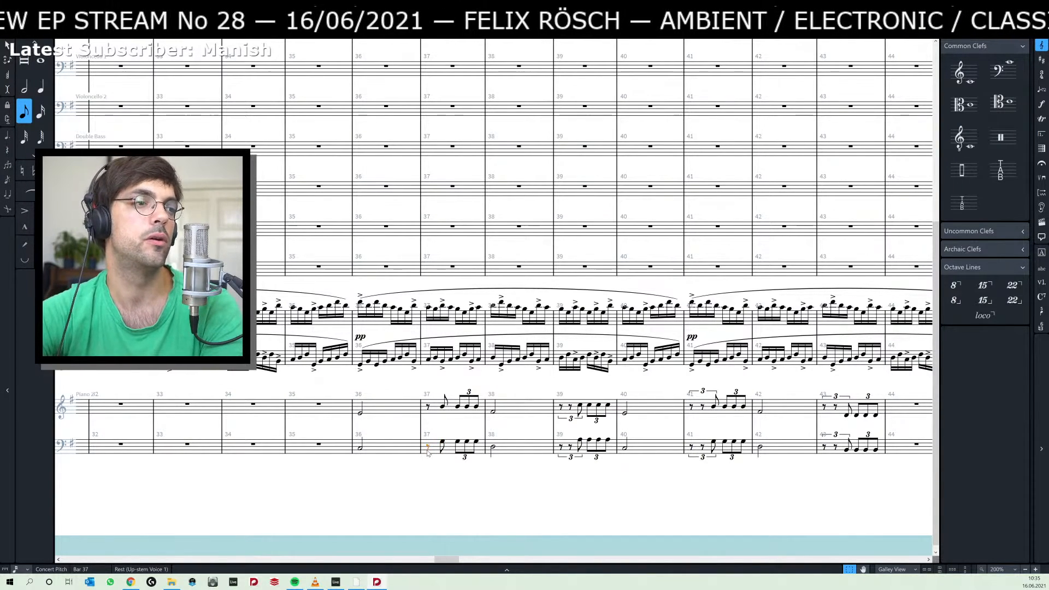
{"action": "key", "text": "p"}
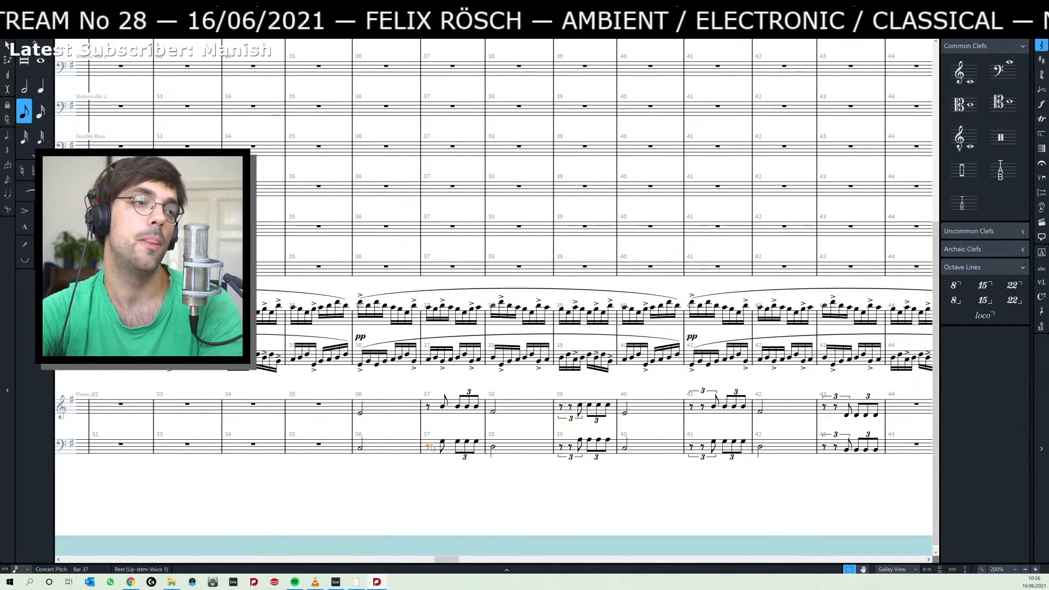
{"action": "left_click", "coordinate": [459, 406]}
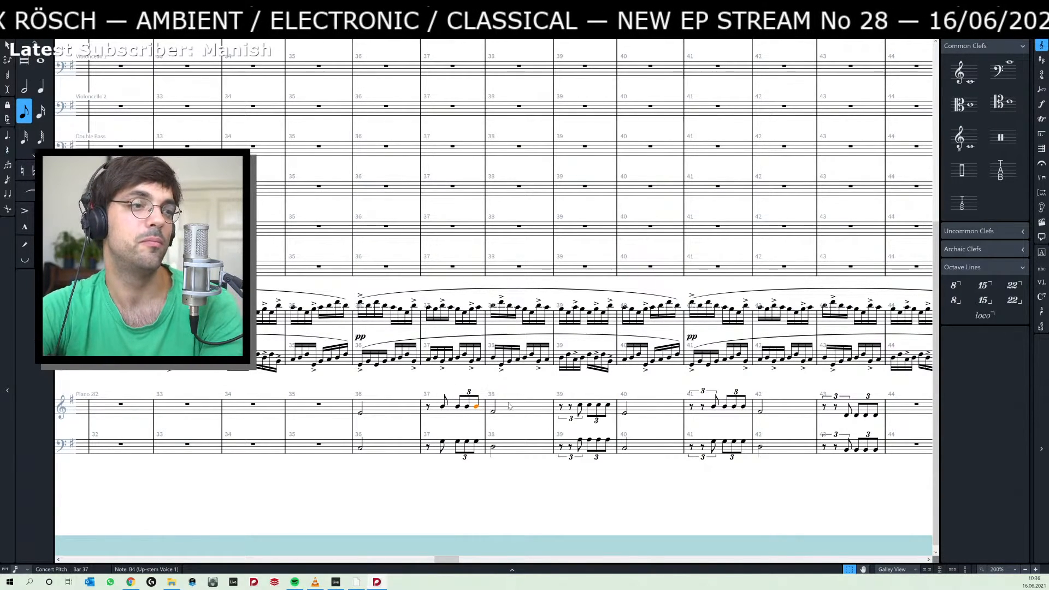
{"action": "left_click", "coordinate": [570, 418]}
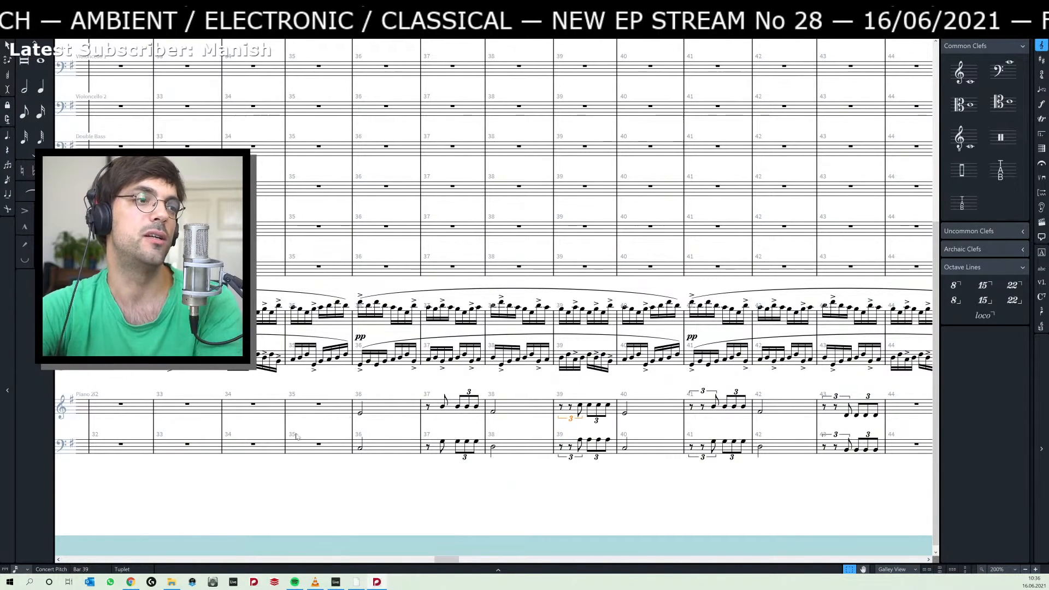
{"action": "left_click", "coordinate": [360, 414]}
{"action": "key", "text": "p"}
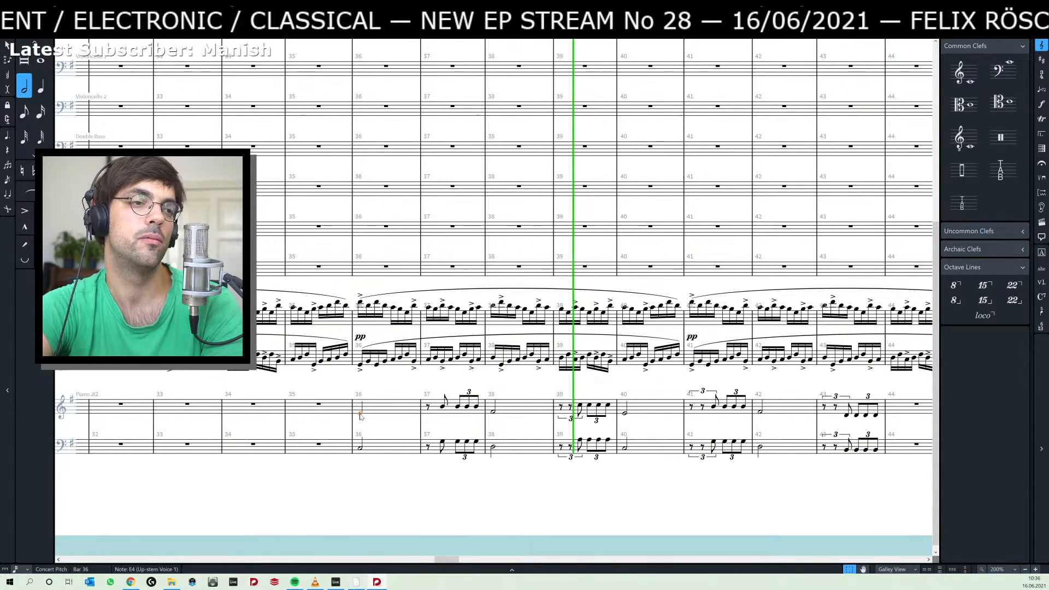
Compare the Piano 2 triplet rhythm in bar 39 and the bars that follow with the revised rhythm in bar 37.
{"action": "left_click", "coordinate": [571, 418]}
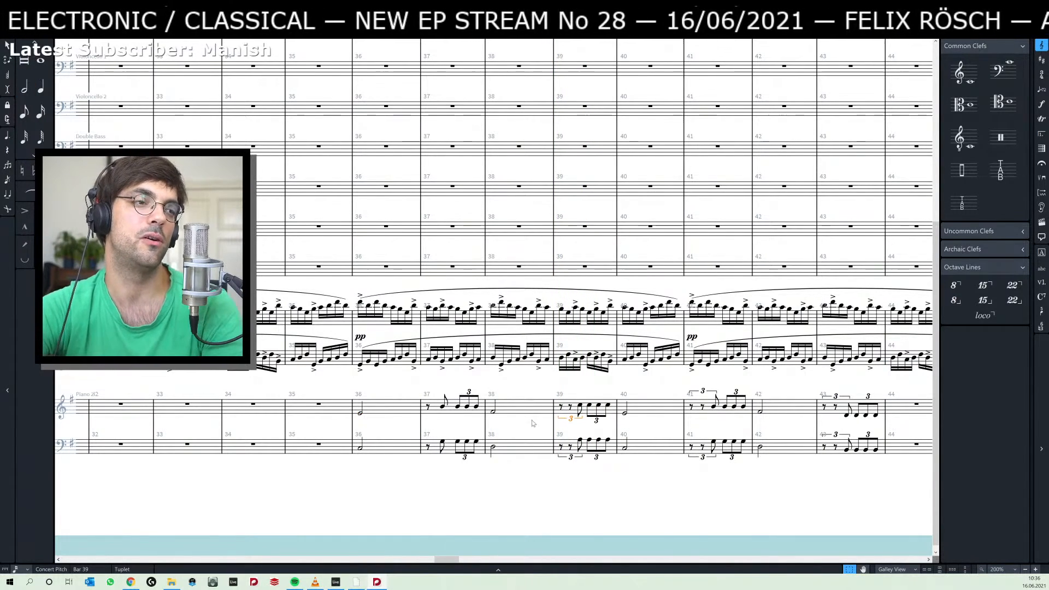
{"action": "scroll", "coordinate": [659, 492], "scroll_direction": "right", "scroll_amount": 10}
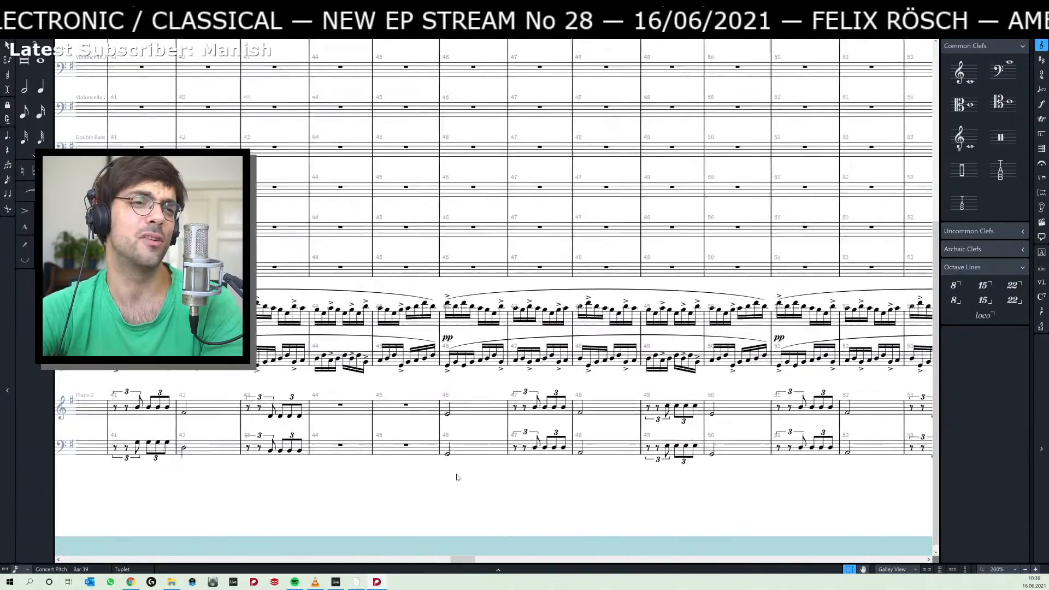
{"action": "scroll", "coordinate": [457, 477], "scroll_direction": "left", "scroll_amount": 5}
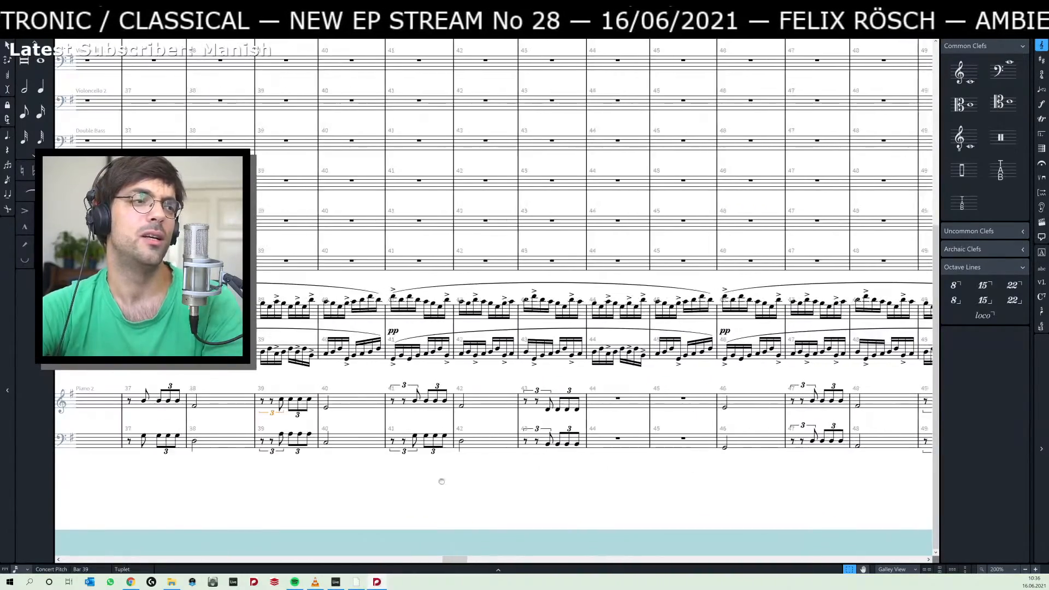
{"action": "scroll", "coordinate": [442, 482], "scroll_direction": "left", "scroll_amount": 6}
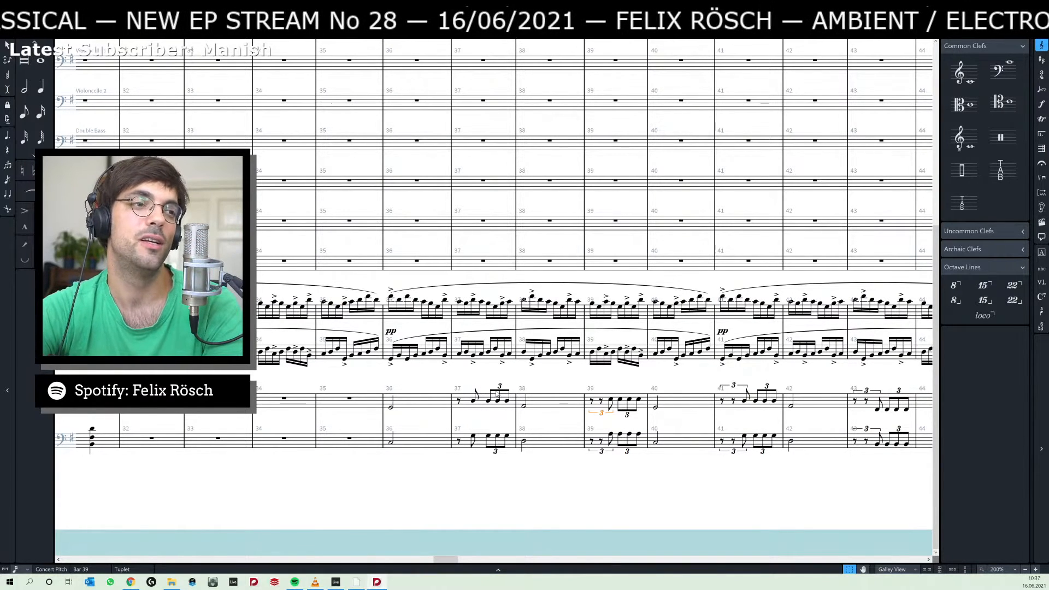
{"action": "left_click", "coordinate": [497, 394]}
{"action": "key", "text": "Escape"}
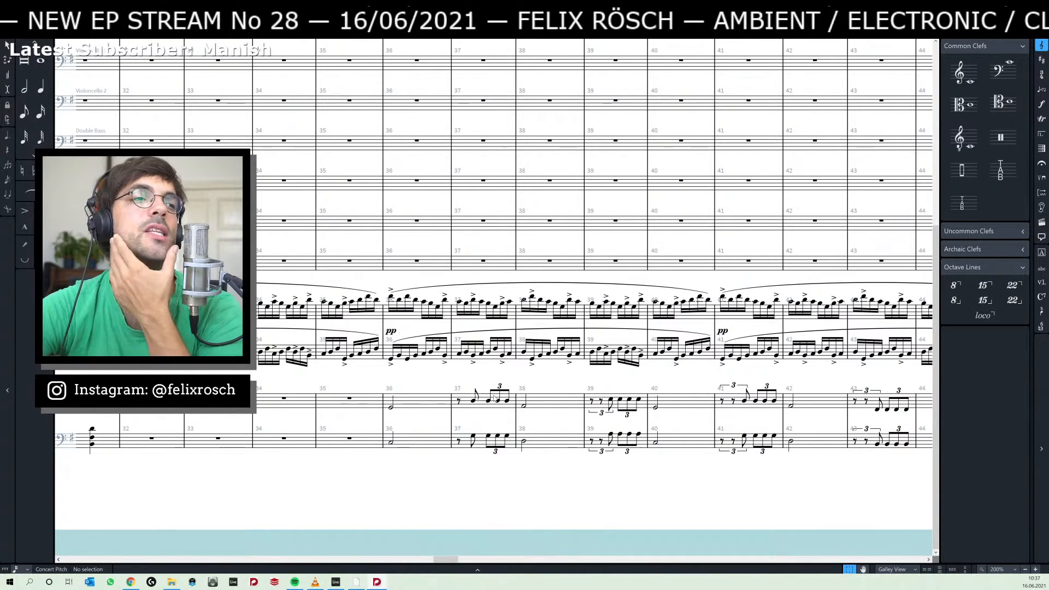
{"action": "left_click", "coordinate": [474, 401]}
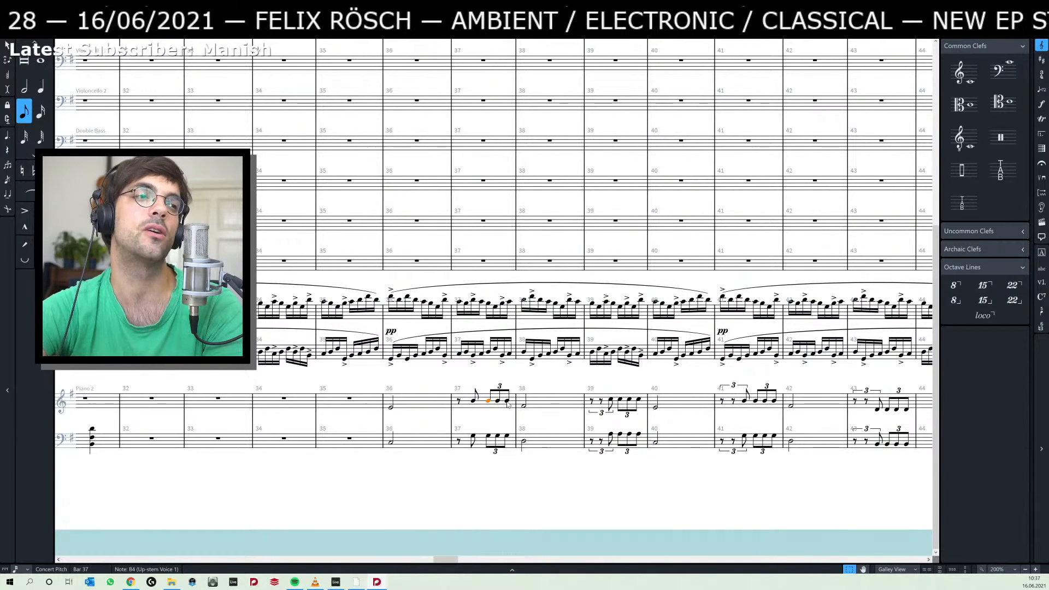
{"action": "key", "text": "Escape"}
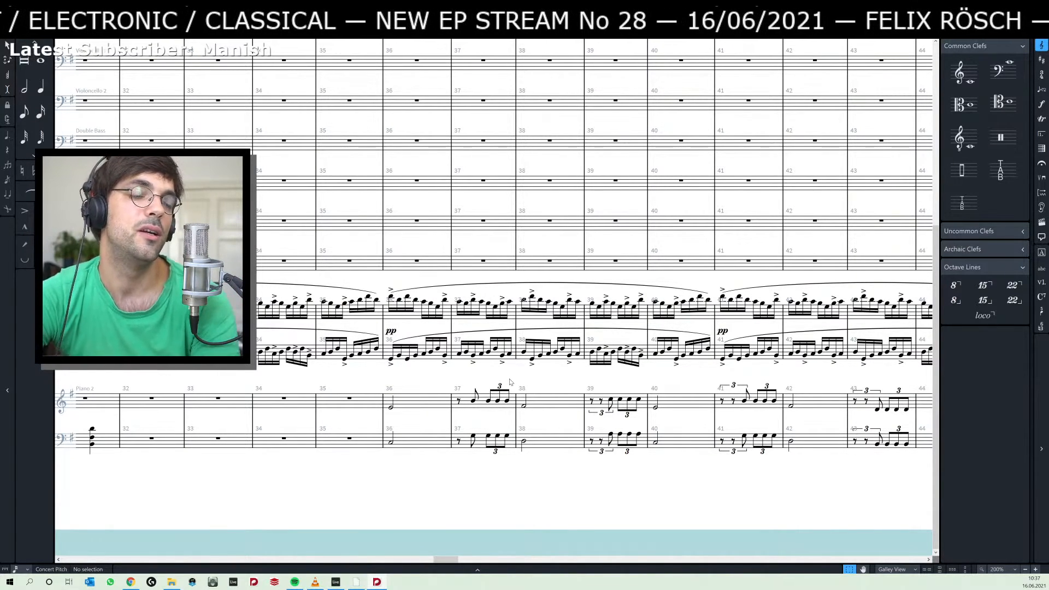
Listen to the Ableton Live arrangement from bar 16 and return to the half note in bar 38 of the Dorico score.
{"action": "key", "text": "alt+Tab"}
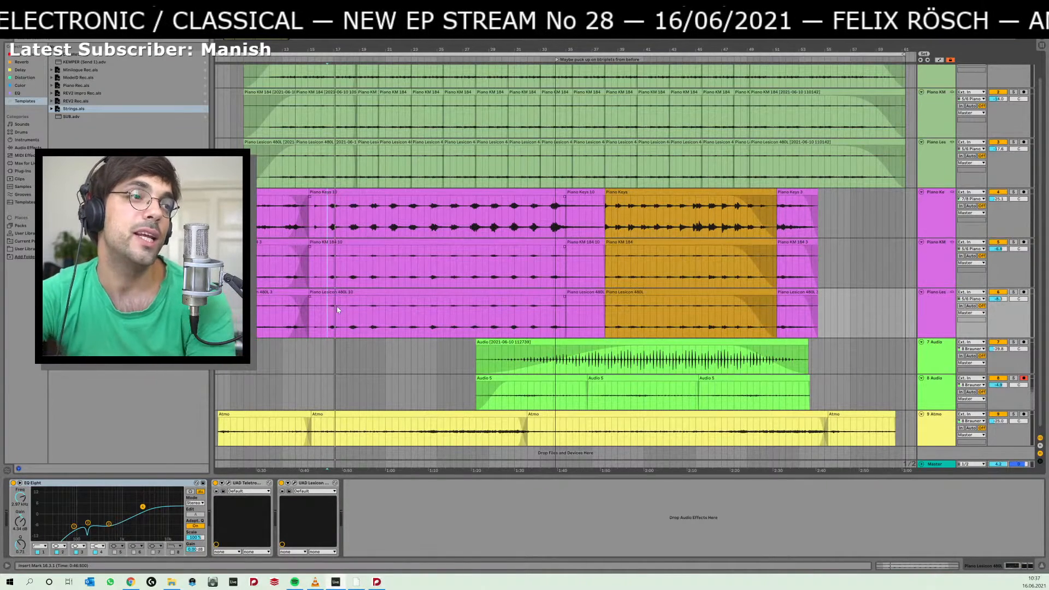
{"action": "left_click", "coordinate": [323, 308]}
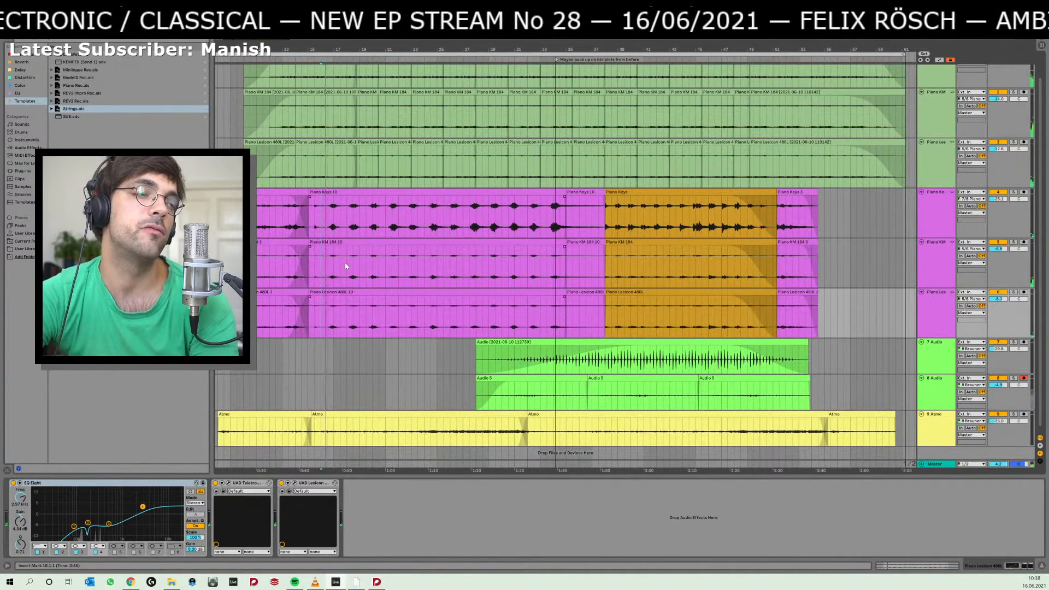
{"action": "key", "text": "space"}
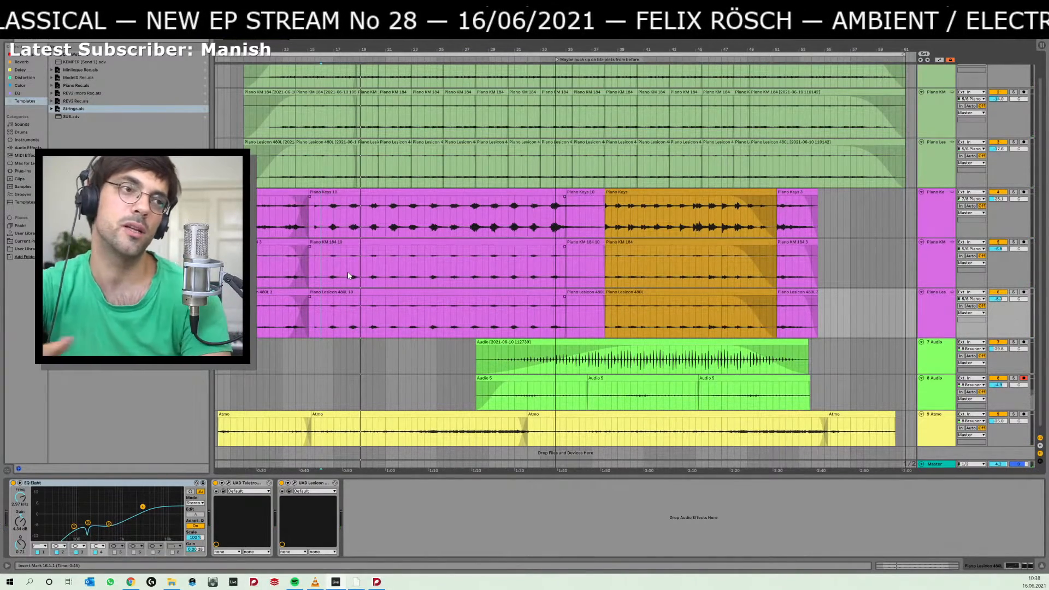
{"action": "key", "text": "alt+Tab"}
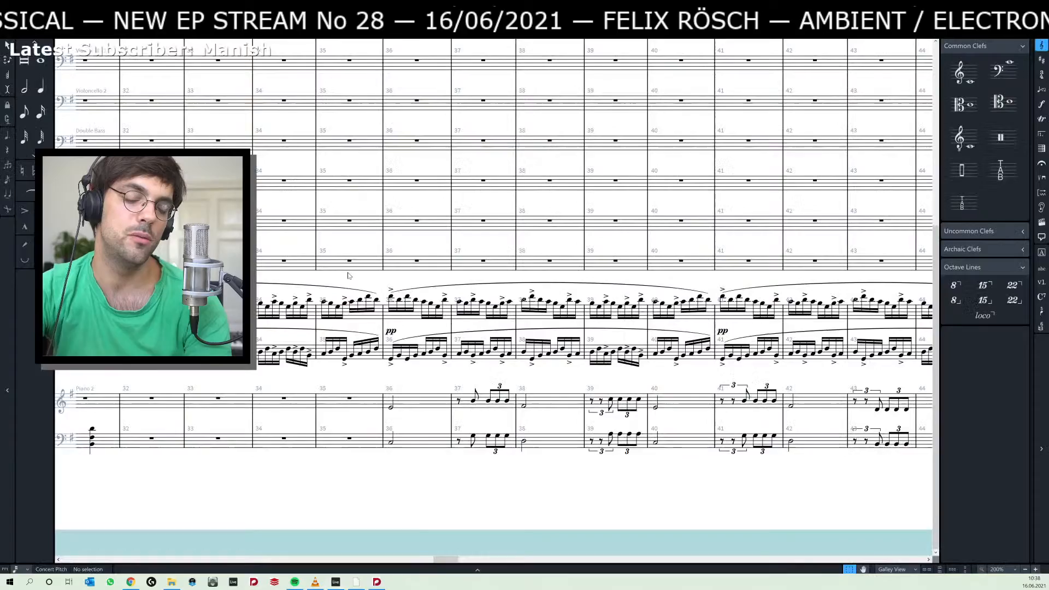
{"action": "left_click", "coordinate": [524, 407]}
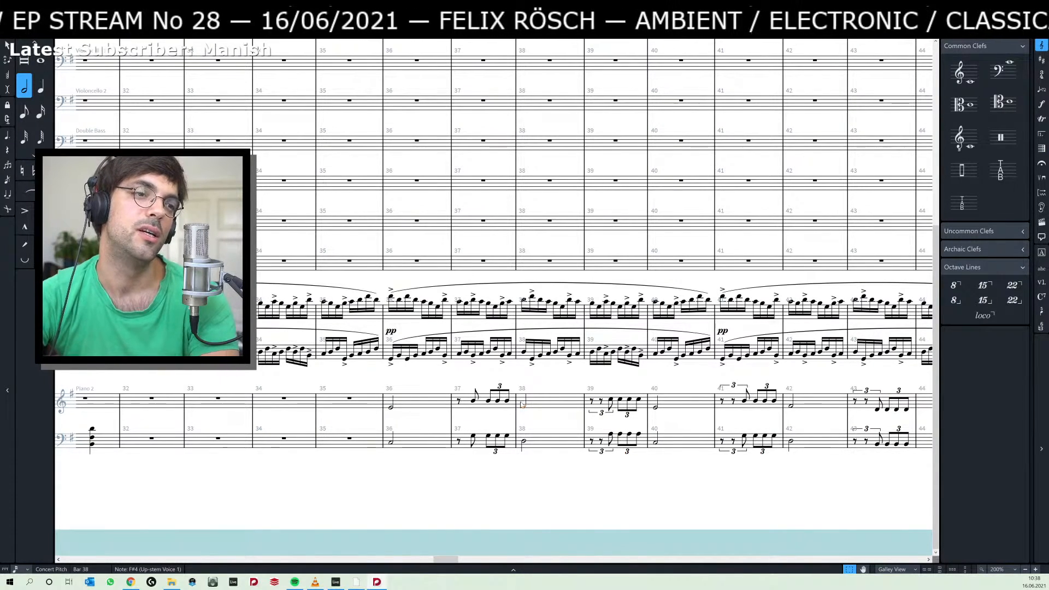
Switch to Ableton Live and listen to the transition between the purple piano clips from bars 14 and 15.
{"action": "key", "text": "alt+Tab"}
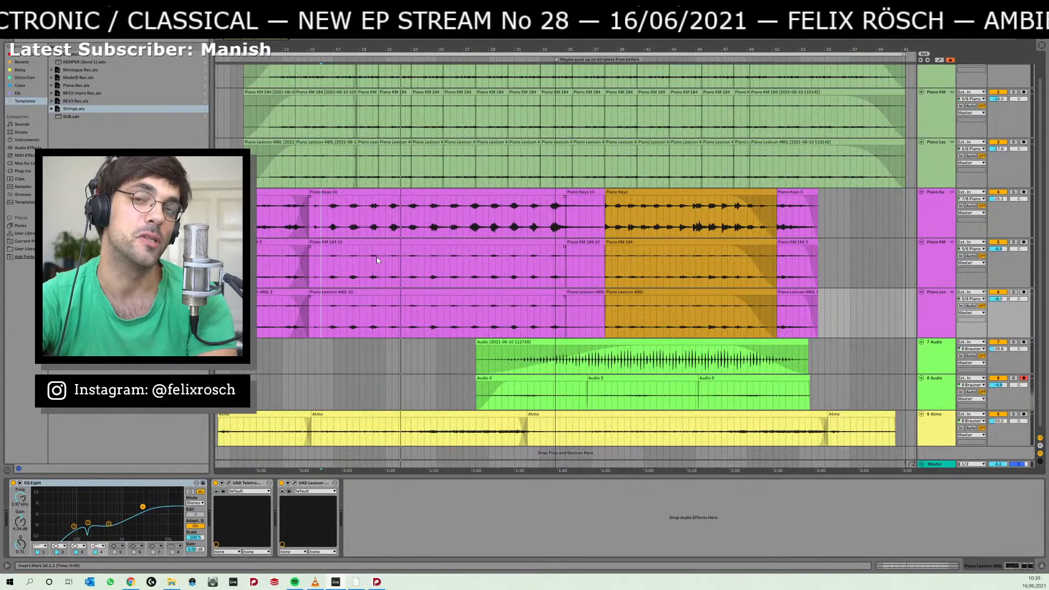
{"action": "left_click", "coordinate": [293, 315]}
{"action": "key", "text": "space"}
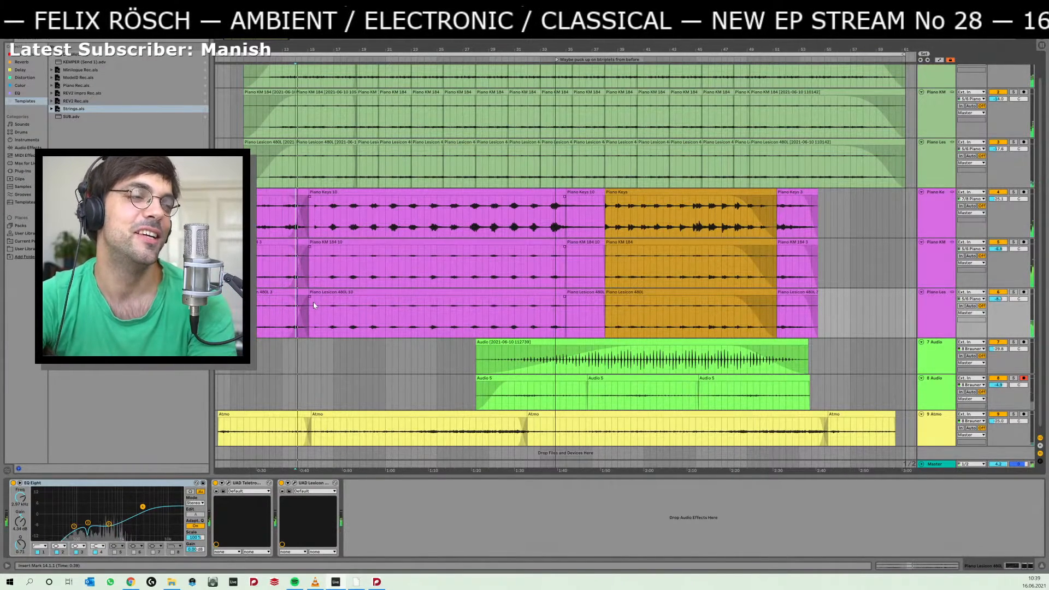
{"action": "left_click", "coordinate": [301, 317]}
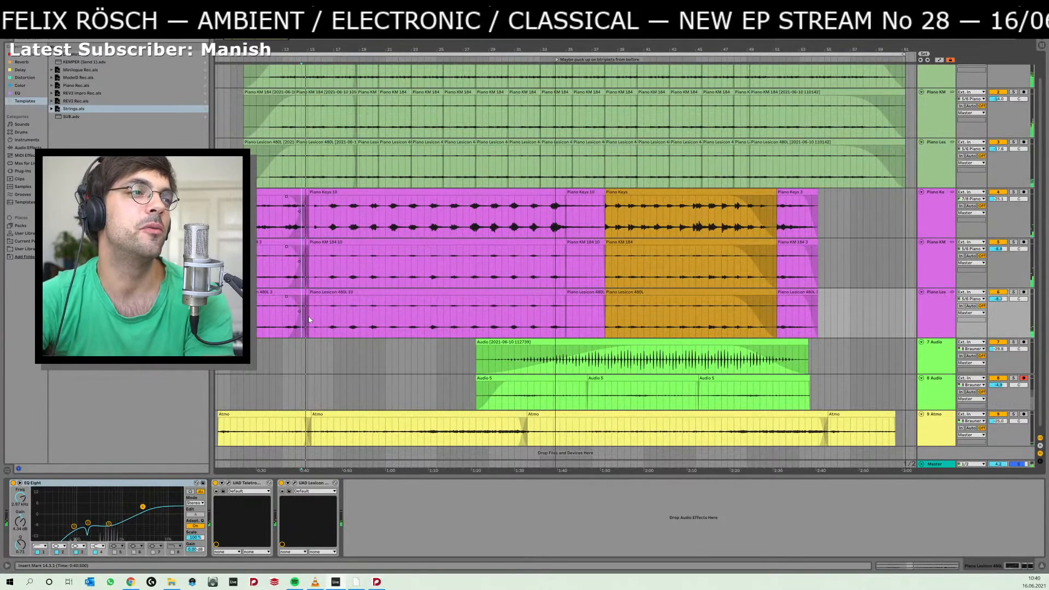
{"action": "left_click", "coordinate": [309, 319]}
{"action": "key", "text": "space"}
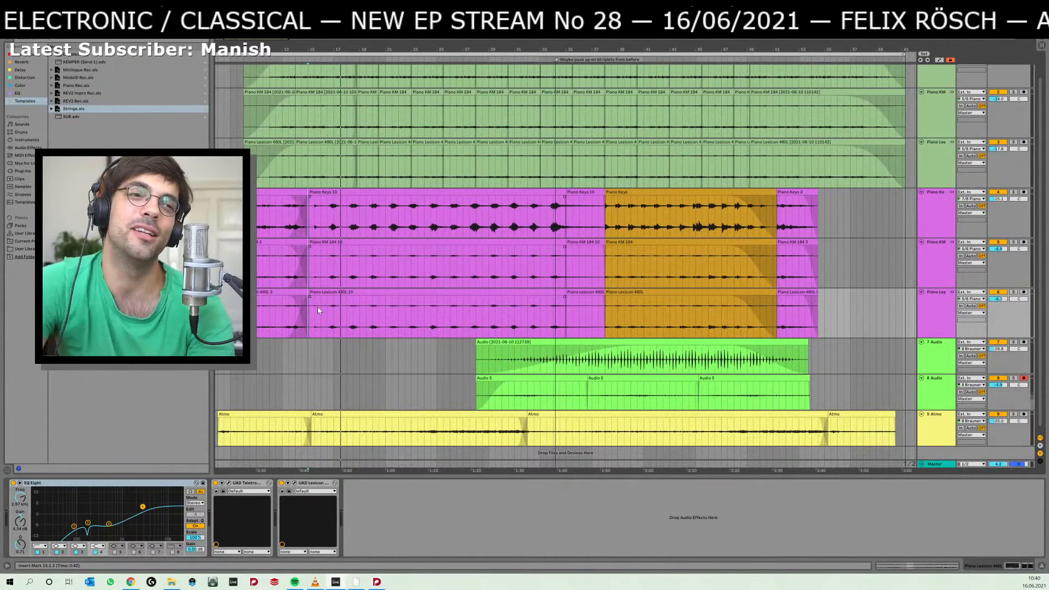
{"action": "key", "text": "space"}
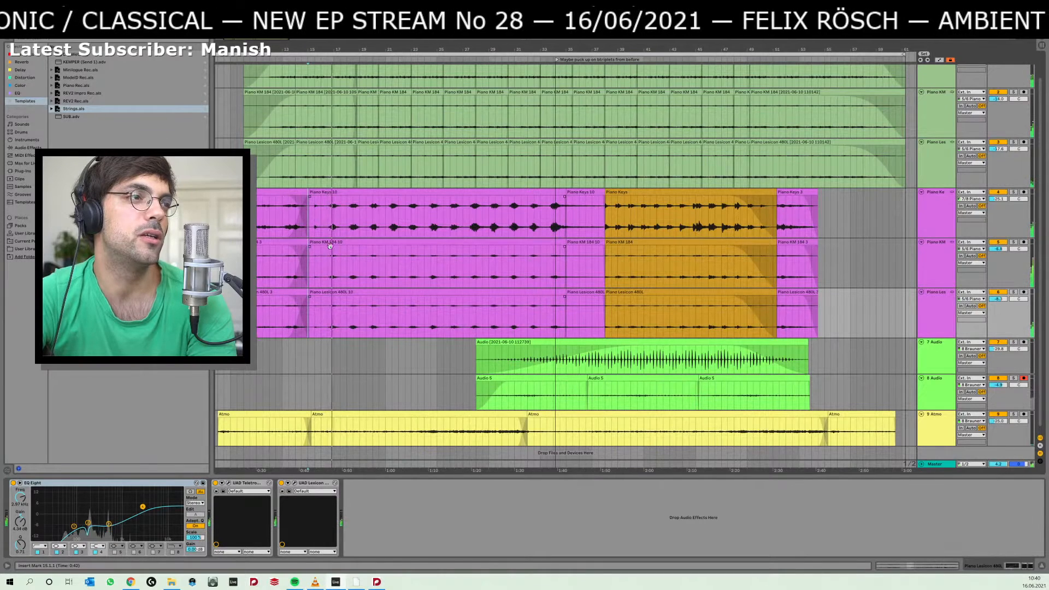
{"action": "left_click", "coordinate": [322, 276]}
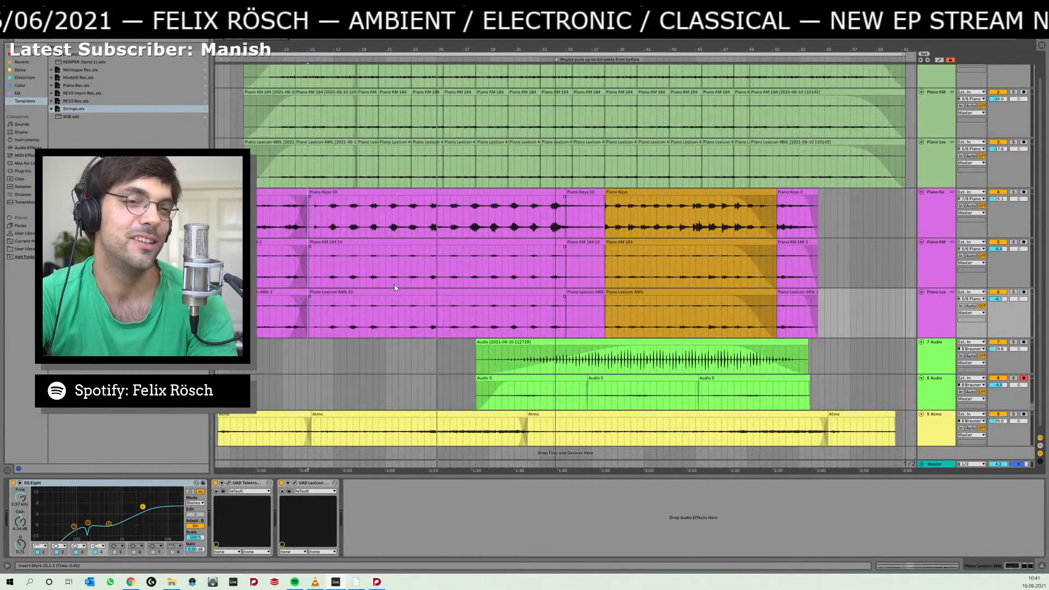
Return to the Dorico score and select bars 36 to 40 in both staves of the piano part above Piano 2.
{"action": "key", "text": "alt+Tab"}
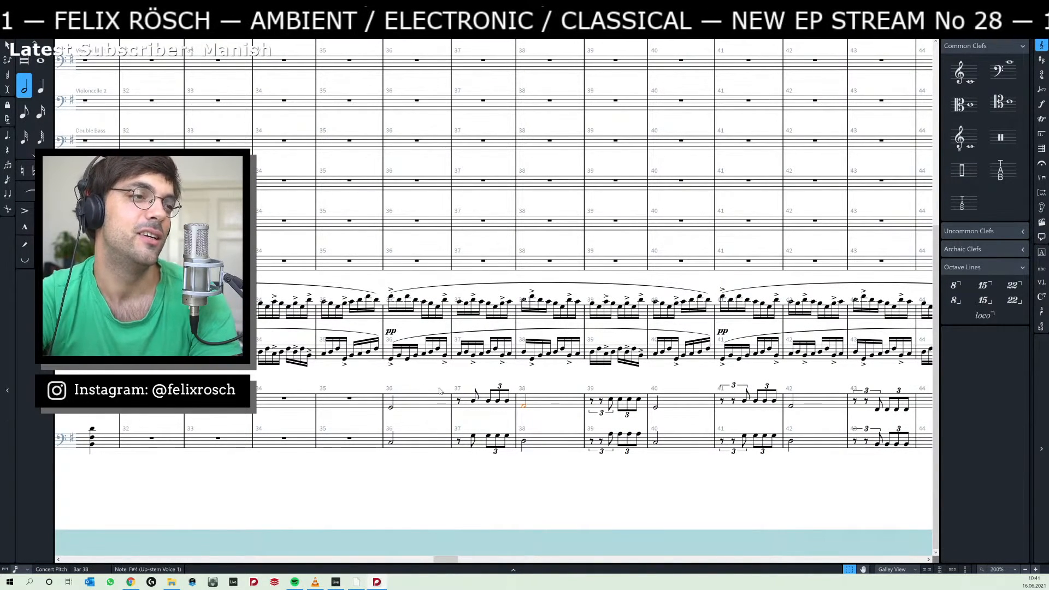
{"action": "left_click_drag", "start_coordinate": [438, 387], "coordinate": [409, 368]}
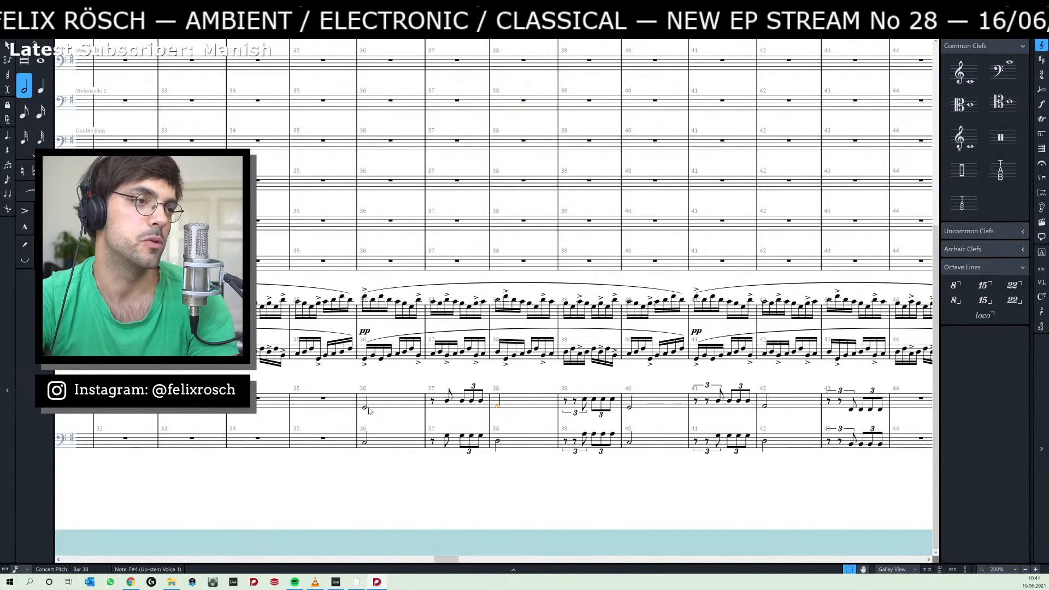
{"action": "left_click", "coordinate": [365, 407]}
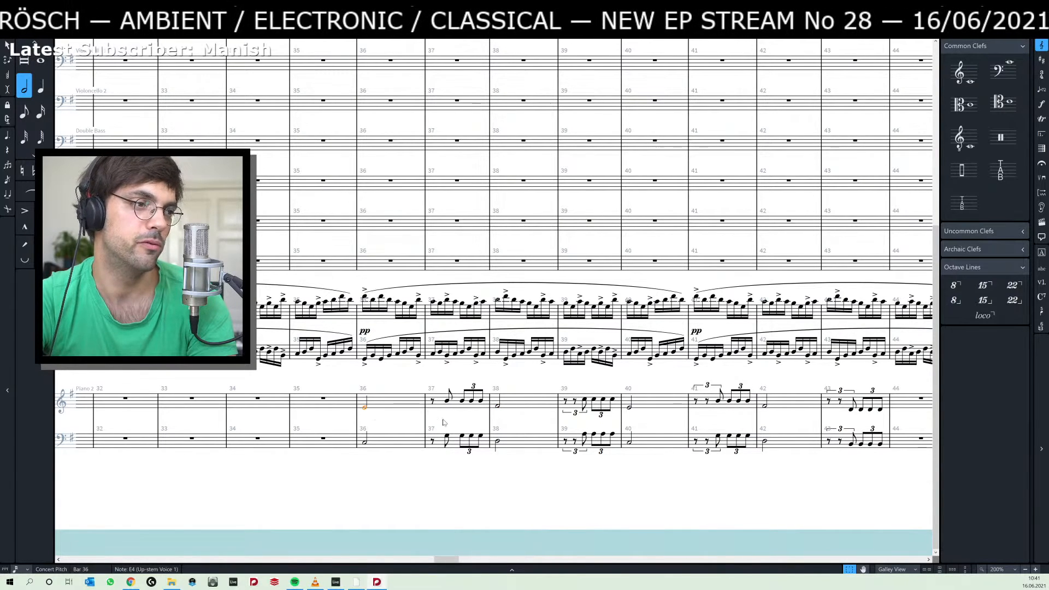
{"action": "key", "text": "alt+Tab"}
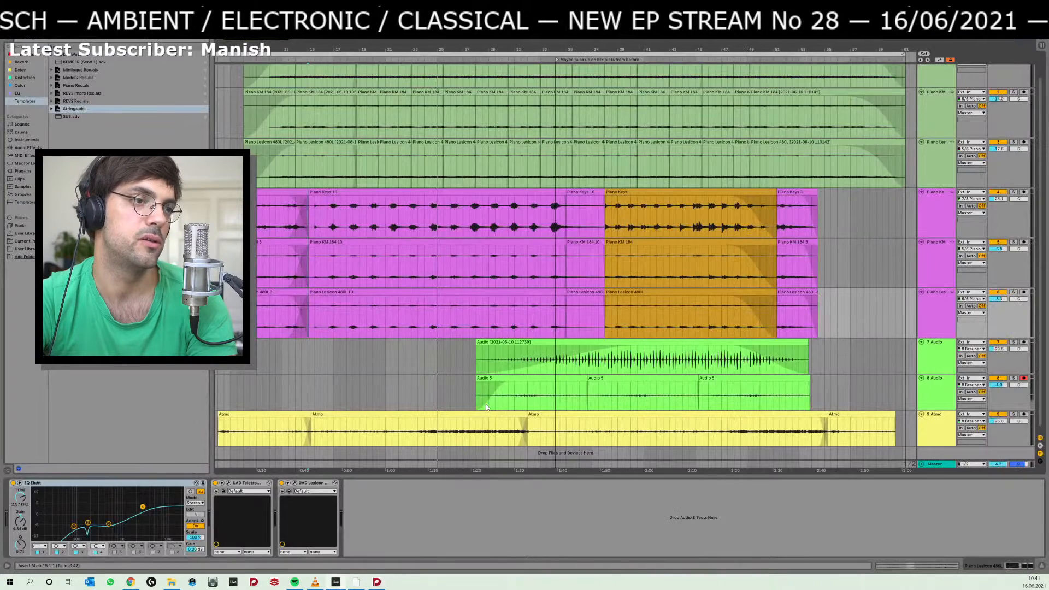
{"action": "key", "text": "alt+Tab"}
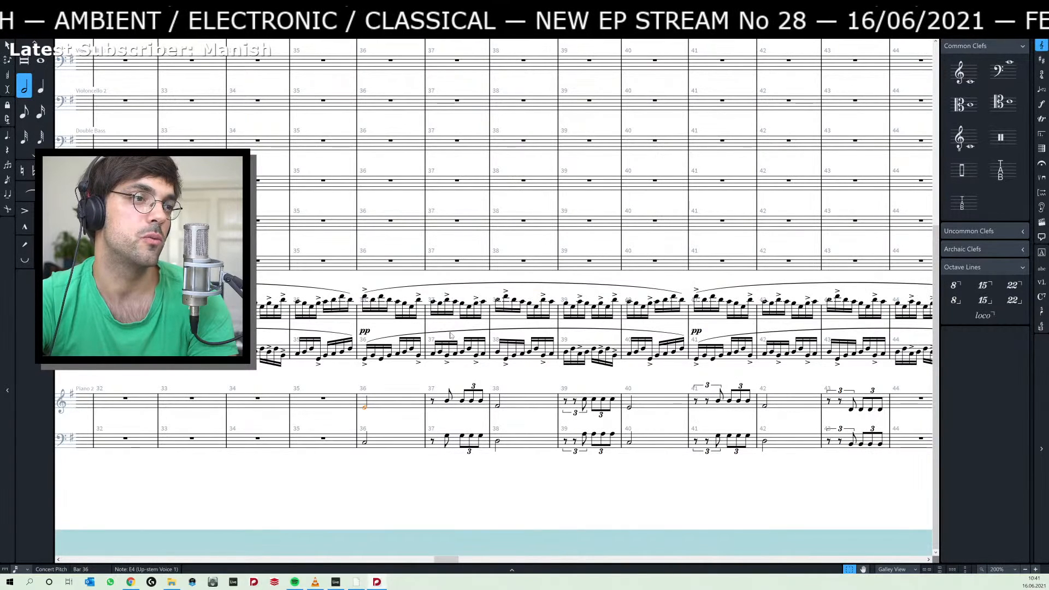
{"action": "left_click", "coordinate": [365, 301]}
{"action": "left_click", "coordinate": [682, 352], "text": "shift"}
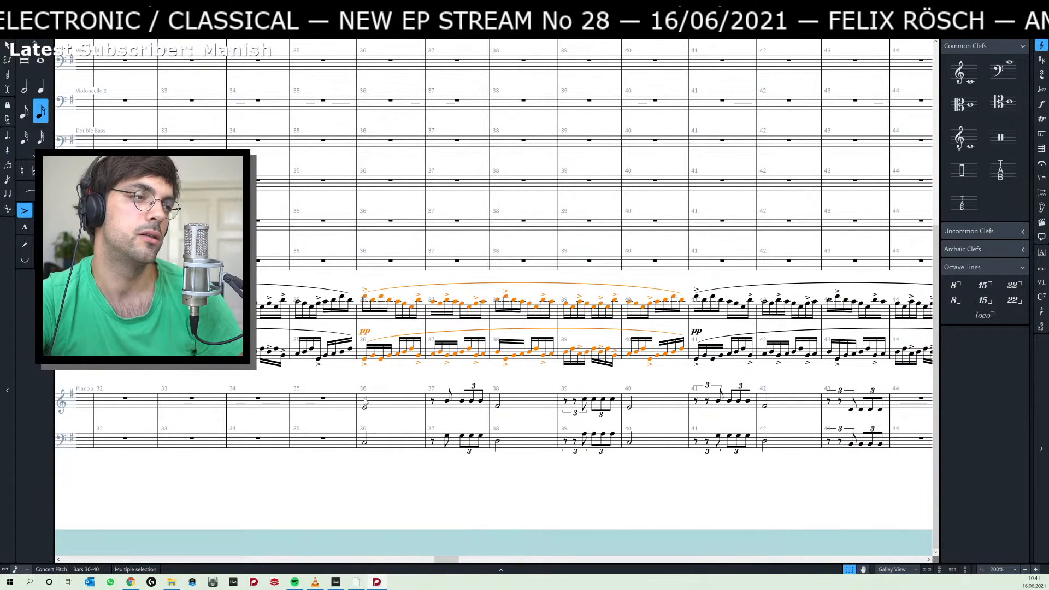
Listen to the Ableton Live arrangement from bar 15, then play the Dorico score from the Piano 2 half note in bar 36.
{"action": "key", "text": "alt+Tab"}
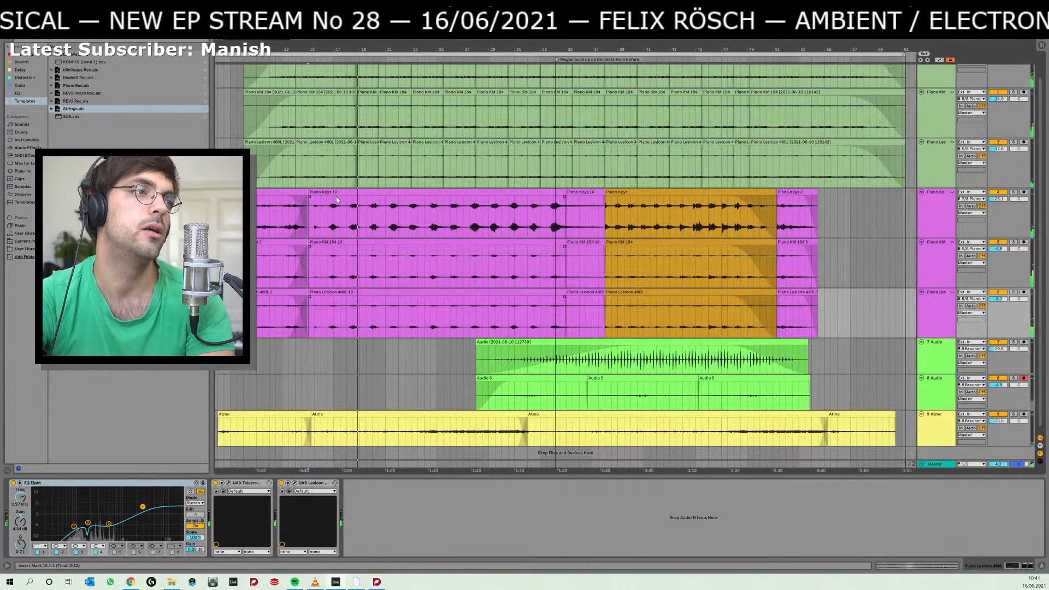
{"action": "key", "text": "alt+Tab"}
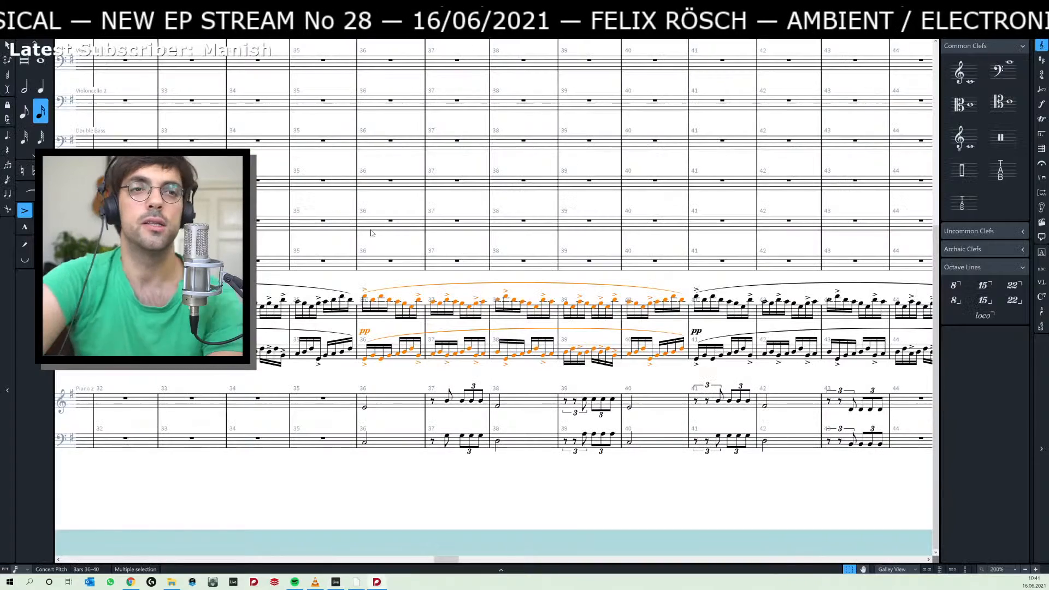
{"action": "left_click", "coordinate": [365, 409]}
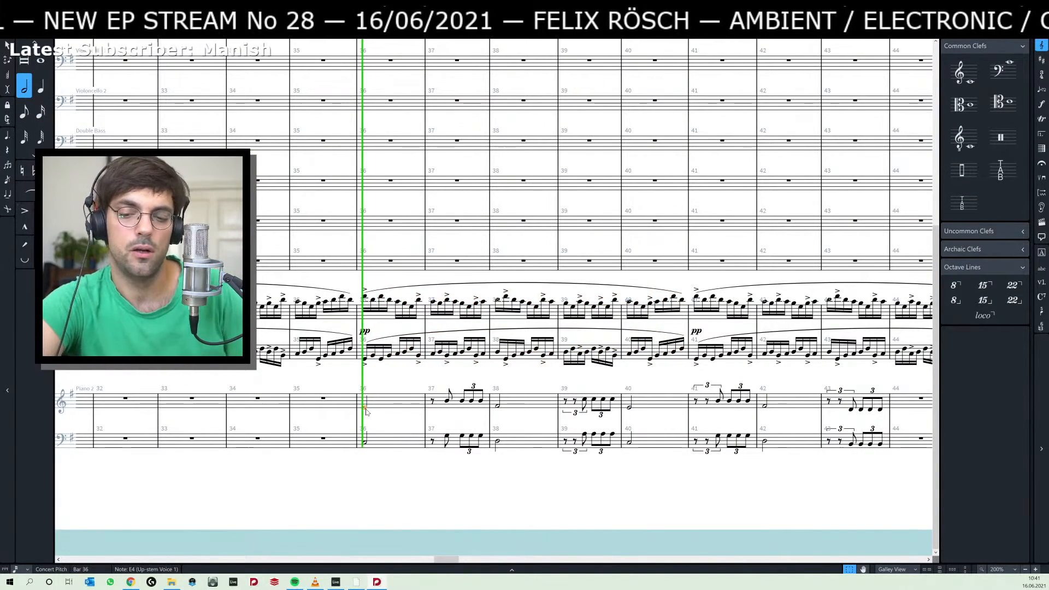
{"action": "key", "text": "space"}
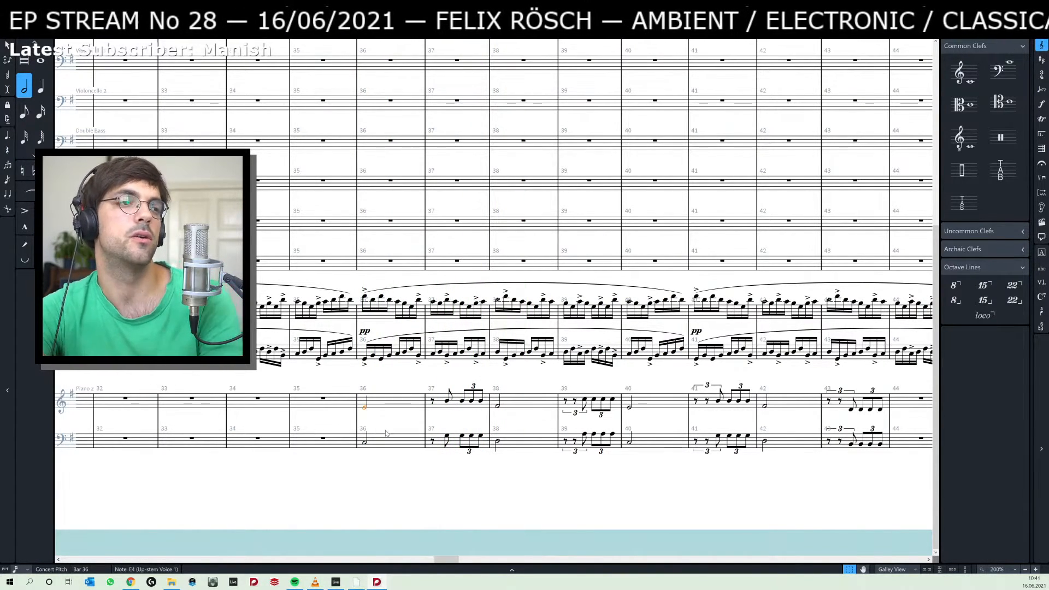
Delete the Piano 2 notes in bars 37 to 43 on both staves.
{"action": "left_click", "coordinate": [434, 403]}
{"action": "scroll", "coordinate": [588, 439], "scroll_direction": "right", "scroll_amount": 5}
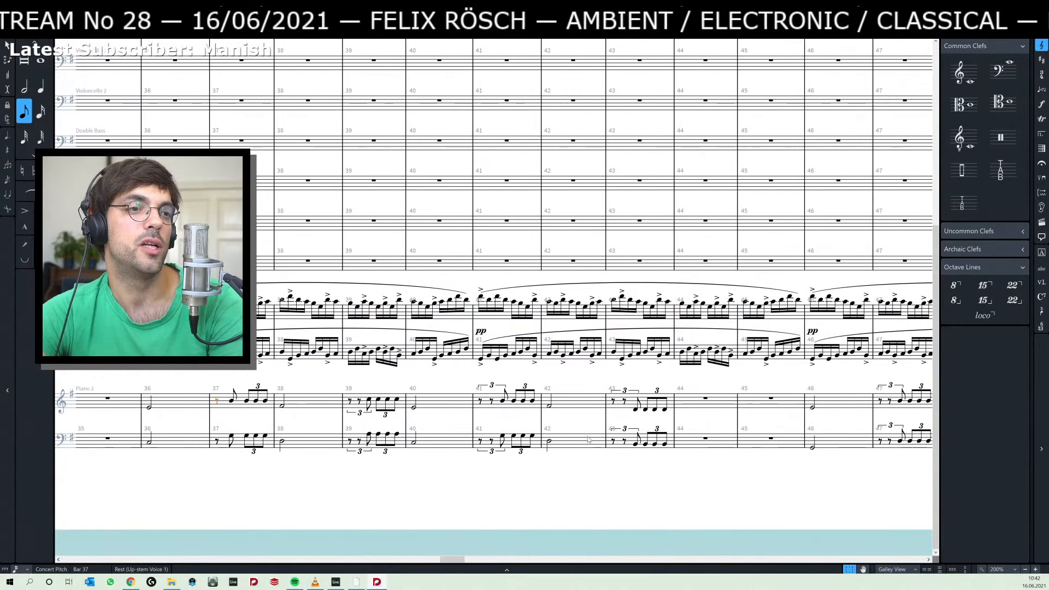
{"action": "left_click", "coordinate": [665, 443], "text": "shift"}
{"action": "key", "text": "Delete"}
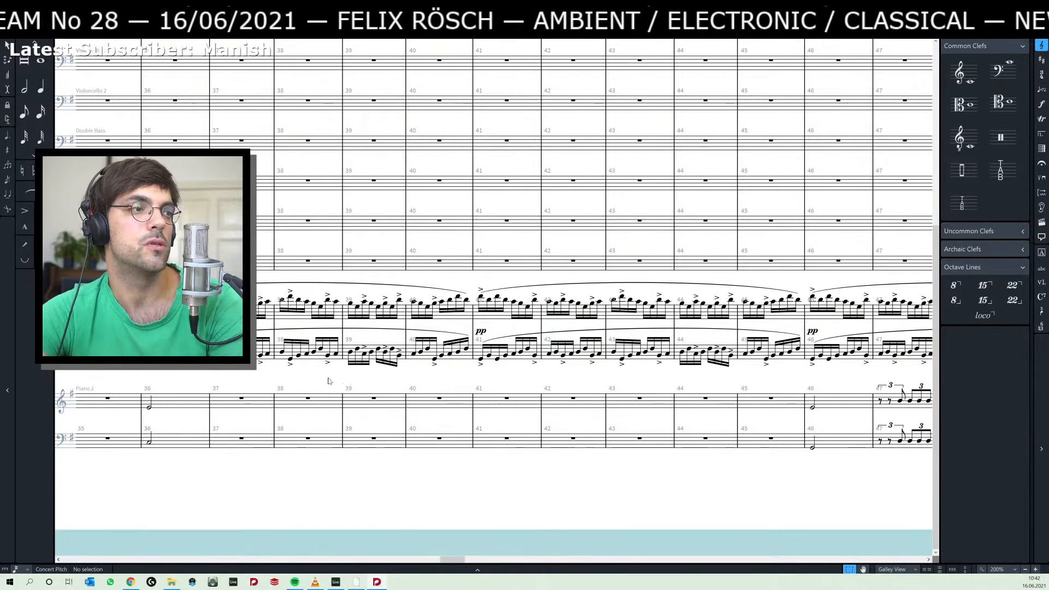
Try to paste the copied phrase into both Piano 2 staves from partway through bar 37 and undo it.
{"action": "left_click", "coordinate": [241, 403]}
{"action": "key", "text": "shift+n"}
{"action": "key", "text": "Right"}
{"action": "key", "text": "Right"}
{"action": "key", "text": "Right"}
{"action": "key", "text": "Right"}
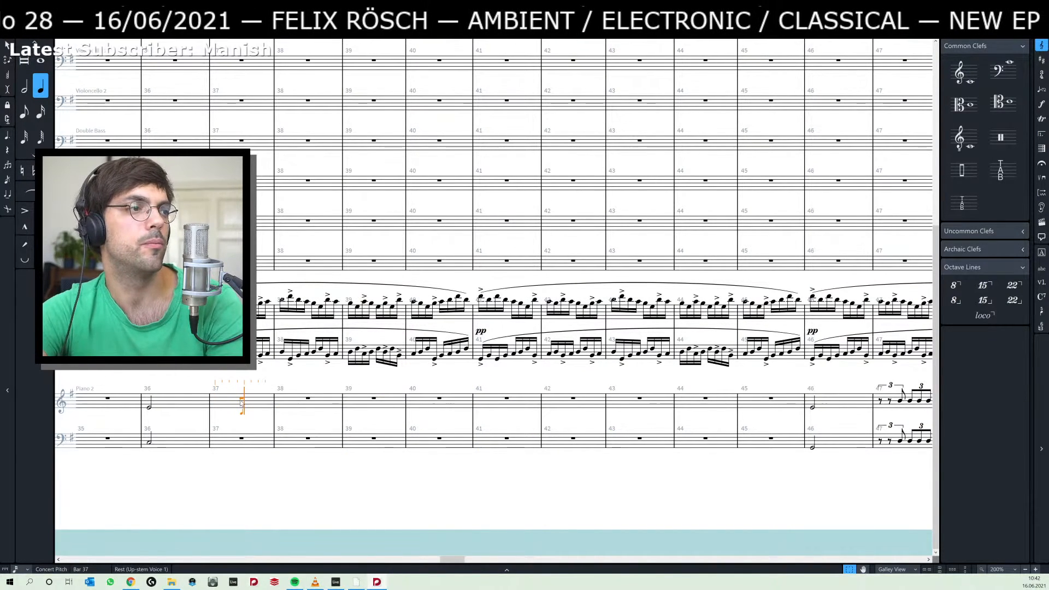
{"action": "key", "text": "ctrl+v"}
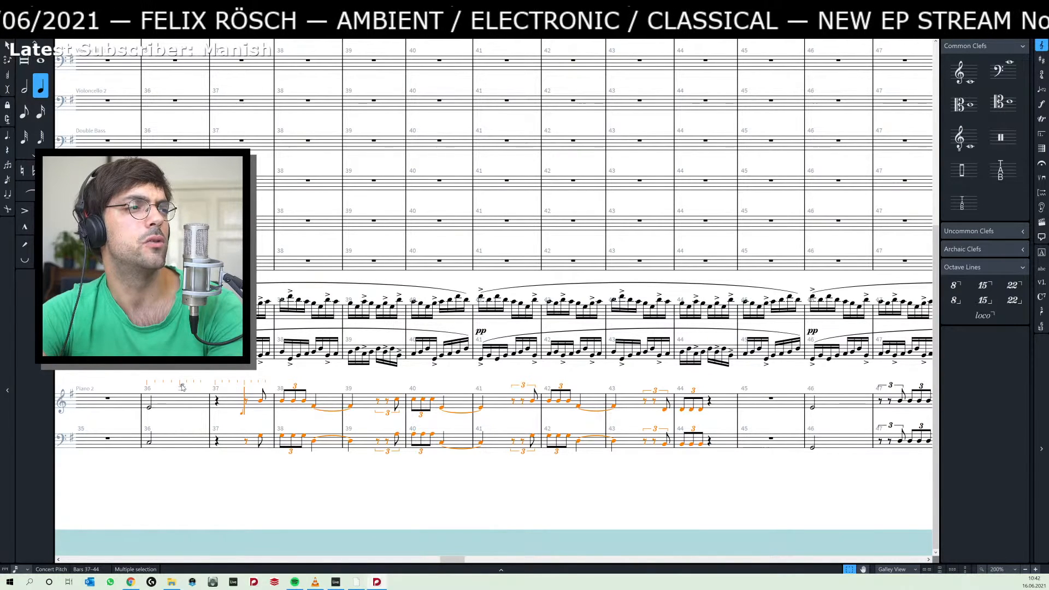
{"action": "key", "text": "Escape"}
{"action": "key", "text": "shift+n"}
{"action": "key", "text": "ctrl+z"}
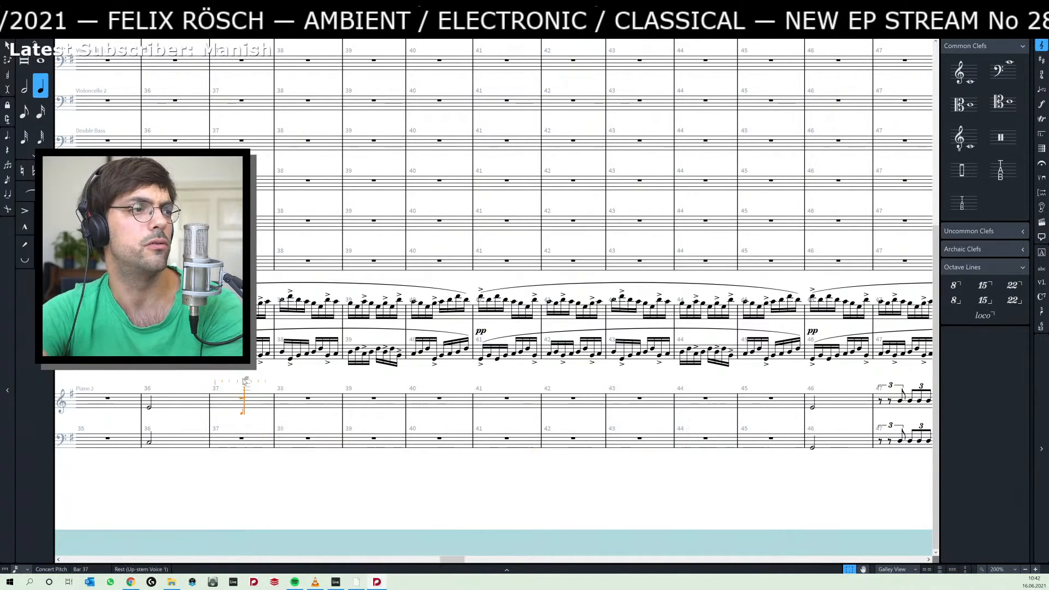
{"action": "key", "text": "Escape"}
Put the Piano 2 phrase back into both staves from the start of bar 37 through bar 43.
{"action": "left_click_drag", "start_coordinate": [226, 384], "coordinate": [791, 366]}
{"action": "scroll", "coordinate": [681, 359], "scroll_direction": "left", "scroll_amount": 10}
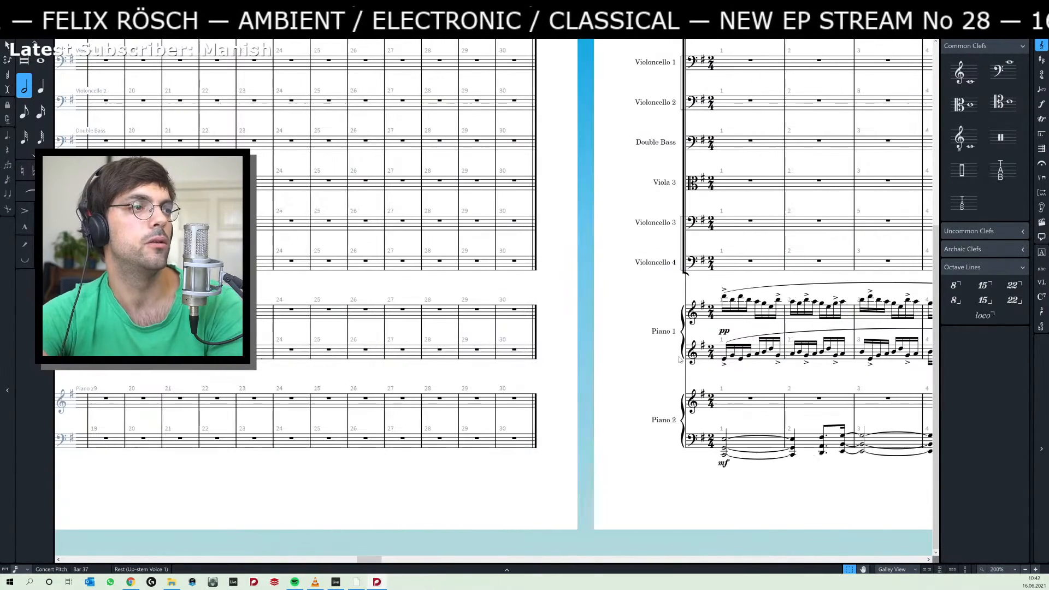
{"action": "scroll", "coordinate": [680, 359], "scroll_direction": "right", "scroll_amount": 15}
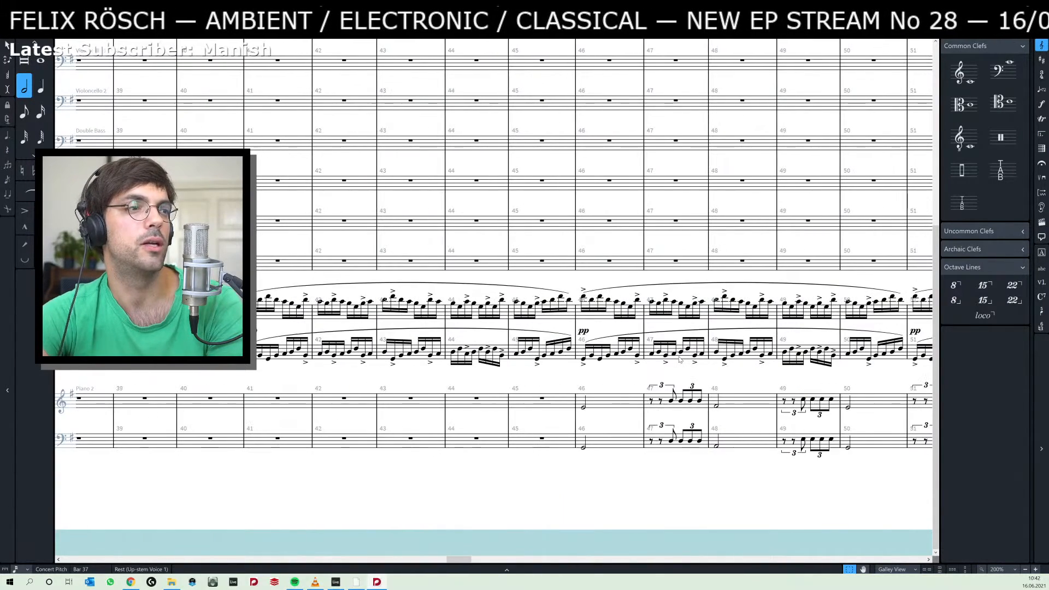
{"action": "key", "text": "shift+n"}
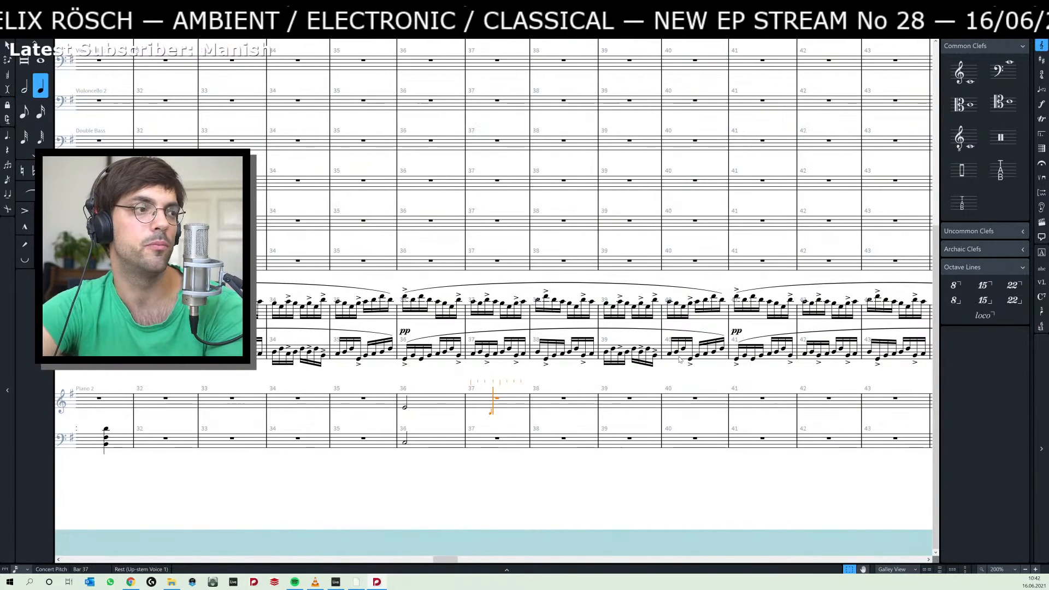
{"action": "key", "text": "Escape"}
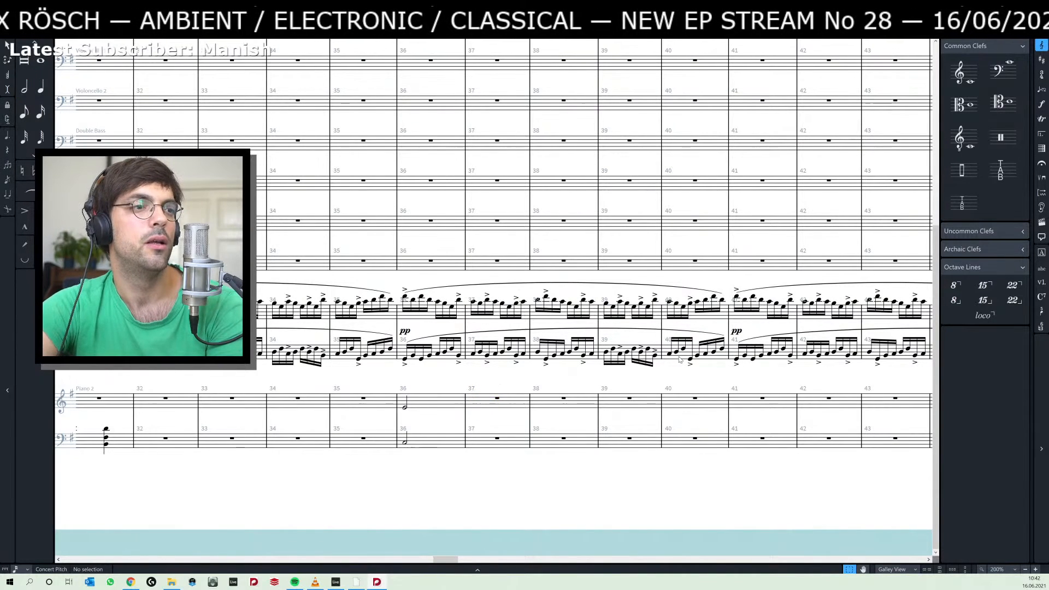
{"action": "key", "text": "ctrl+v"}
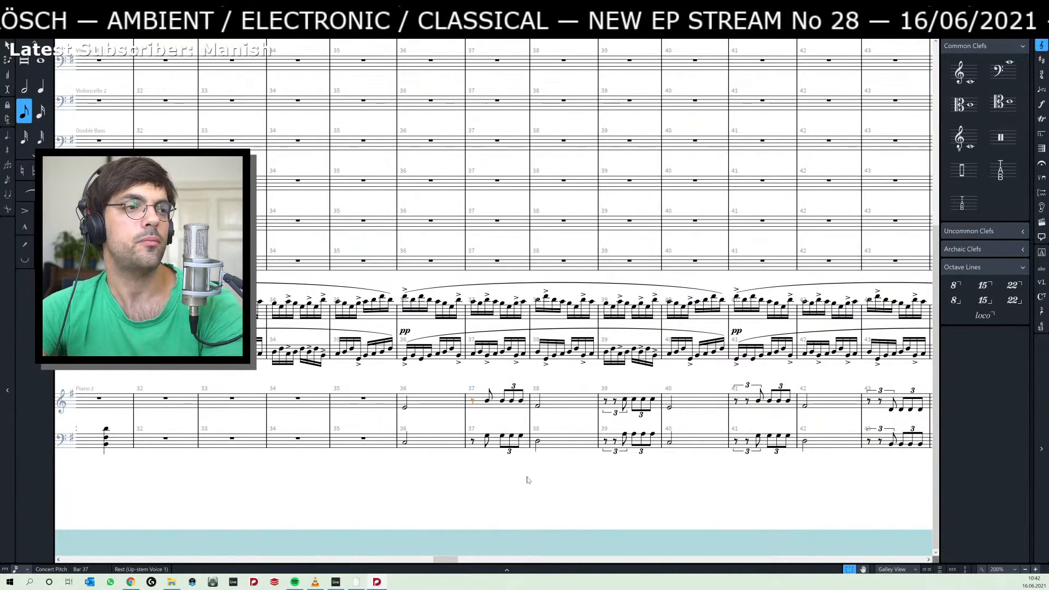
{"action": "scroll", "coordinate": [508, 399], "scroll_direction": "right", "scroll_amount": 3}
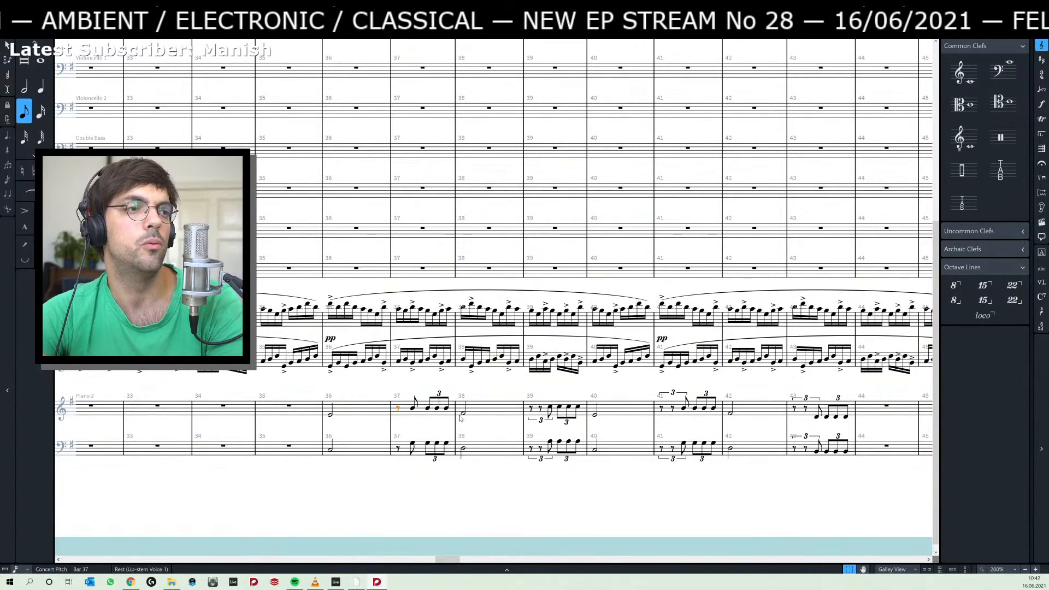
{"action": "scroll", "coordinate": [471, 448], "scroll_direction": "right", "scroll_amount": 6}
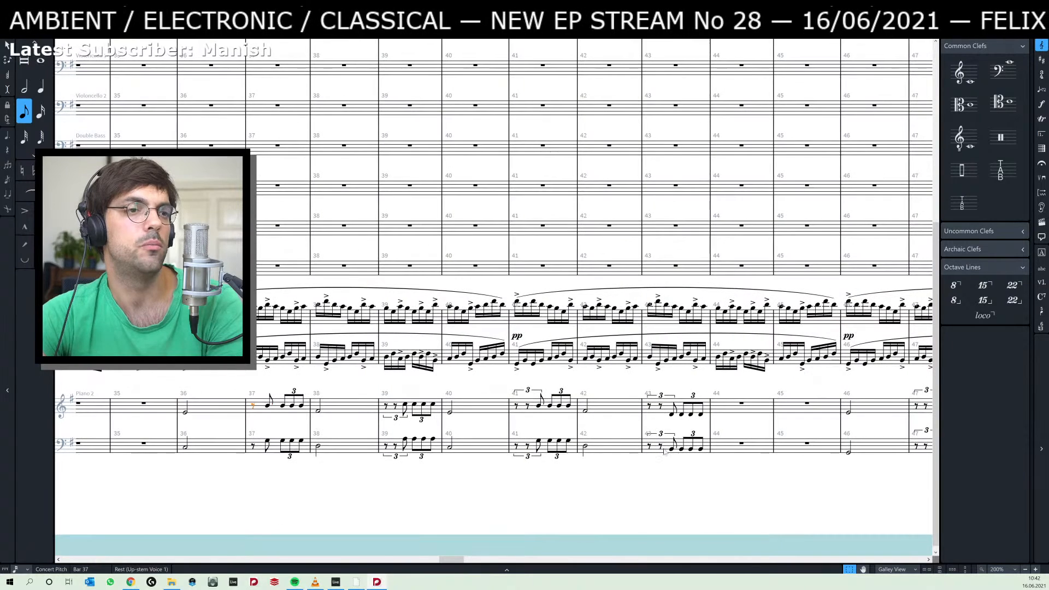
Move the Piano 2 notes of bars 37 to 43 on both staves one bar on, starting at bar 38.
{"action": "left_click", "coordinate": [700, 448], "text": "shift"}
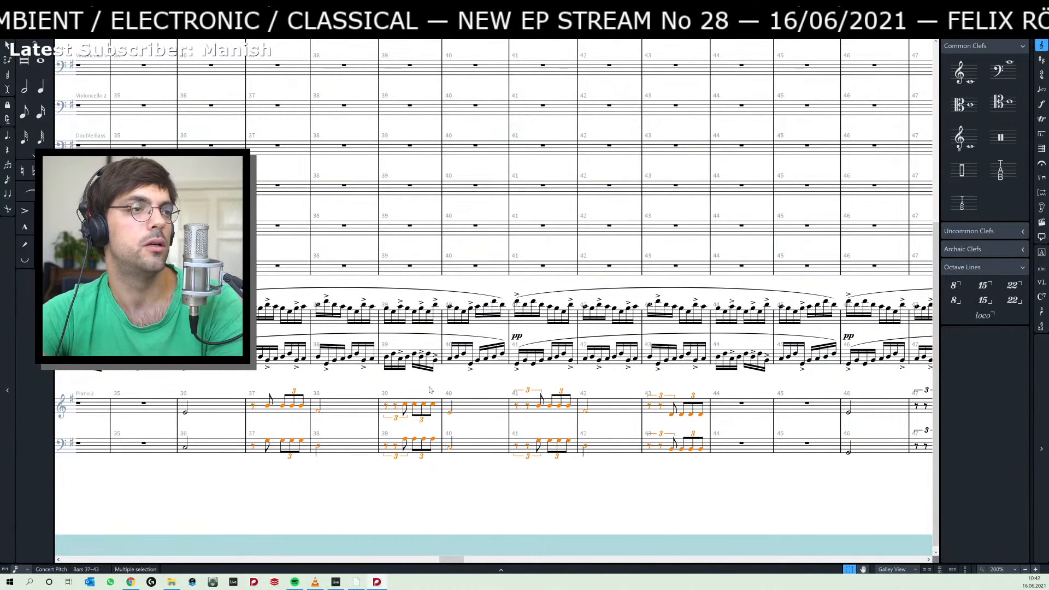
{"action": "key", "text": "Delete"}
{"action": "left_click", "coordinate": [351, 413]}
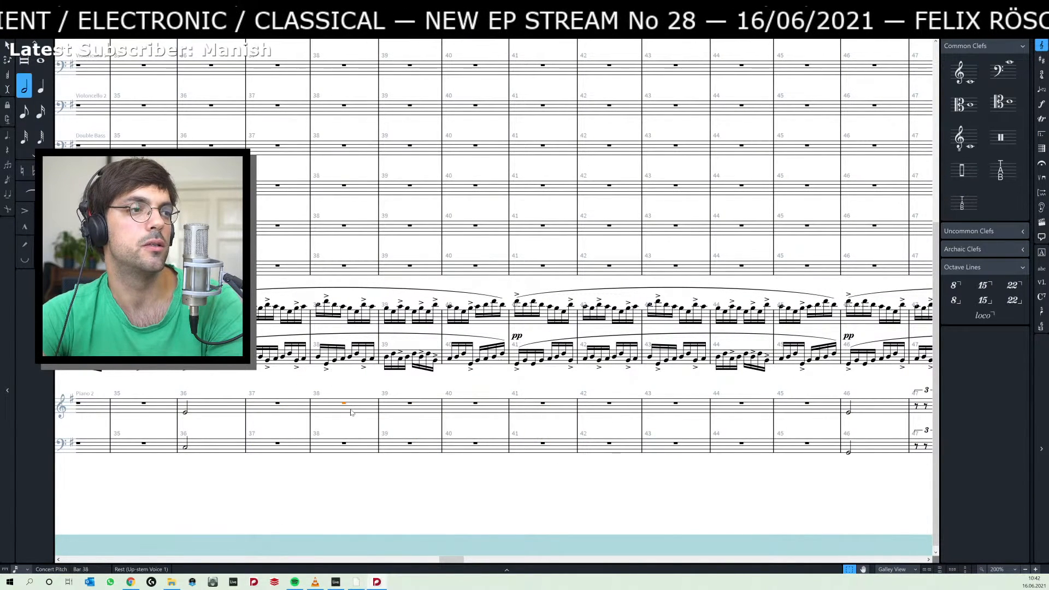
{"action": "key", "text": "ctrl+v"}
{"action": "scroll", "coordinate": [345, 405], "scroll_direction": "left", "scroll_amount": 3}
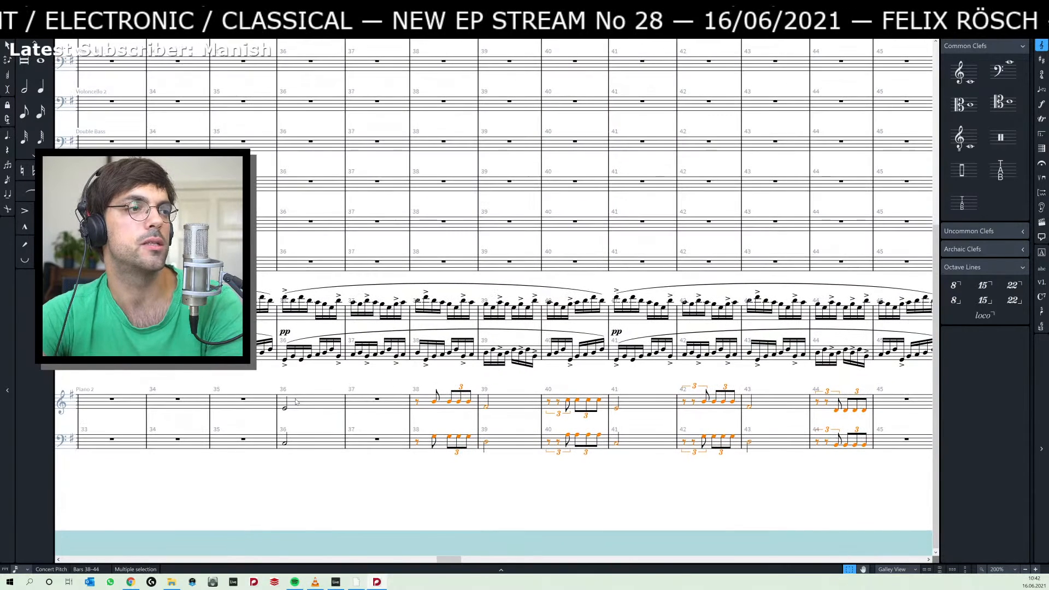
Listen to the score from the Piano 2 half note in bar 36.
{"action": "left_click", "coordinate": [284, 410]}
{"action": "key", "text": "p"}
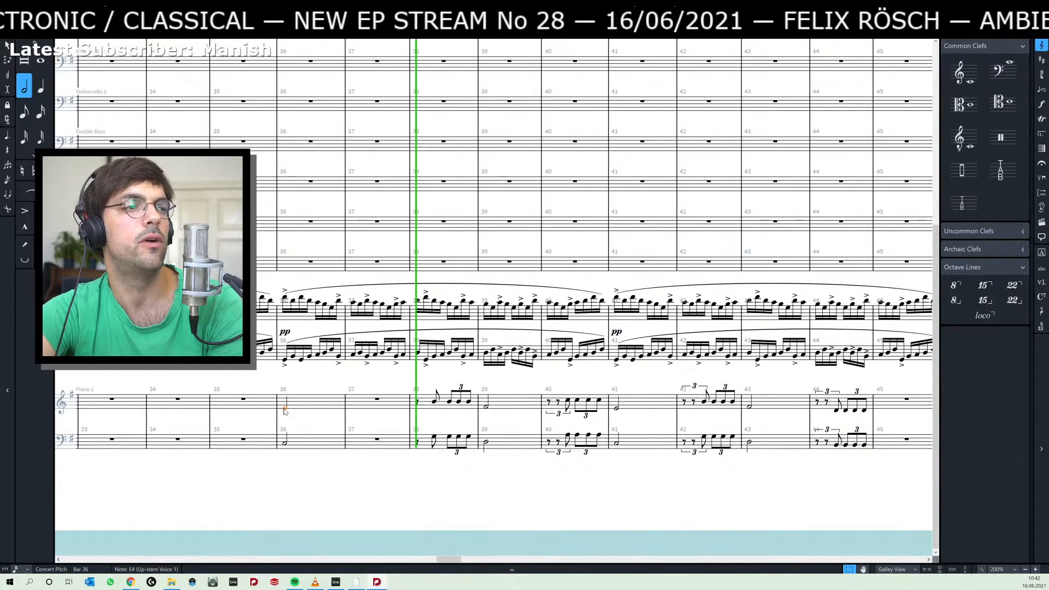
{"action": "key", "text": "space"}
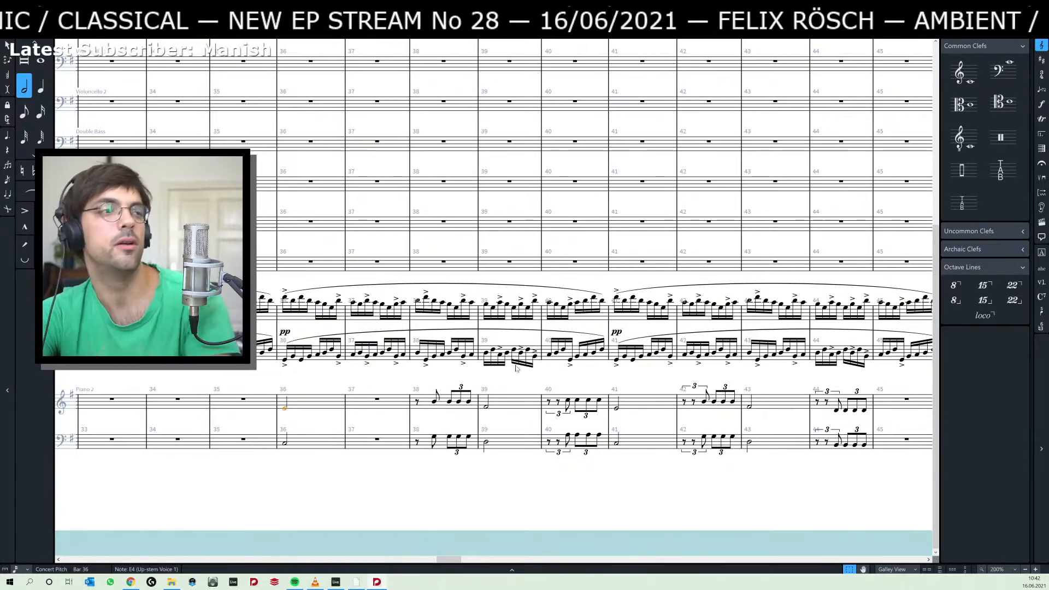
{"action": "scroll", "coordinate": [301, 326], "scroll_direction": "up", "scroll_amount": 6}
{"action": "scroll", "coordinate": [304, 339], "scroll_direction": "down", "scroll_amount": 6}
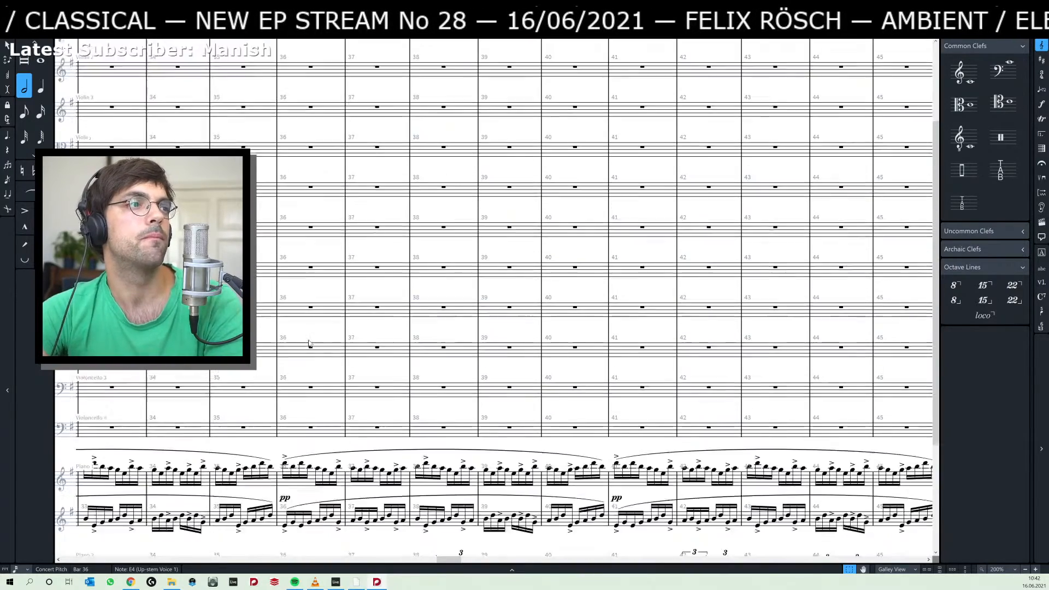
{"action": "left_click_drag", "start_coordinate": [383, 381], "coordinate": [323, 383]}
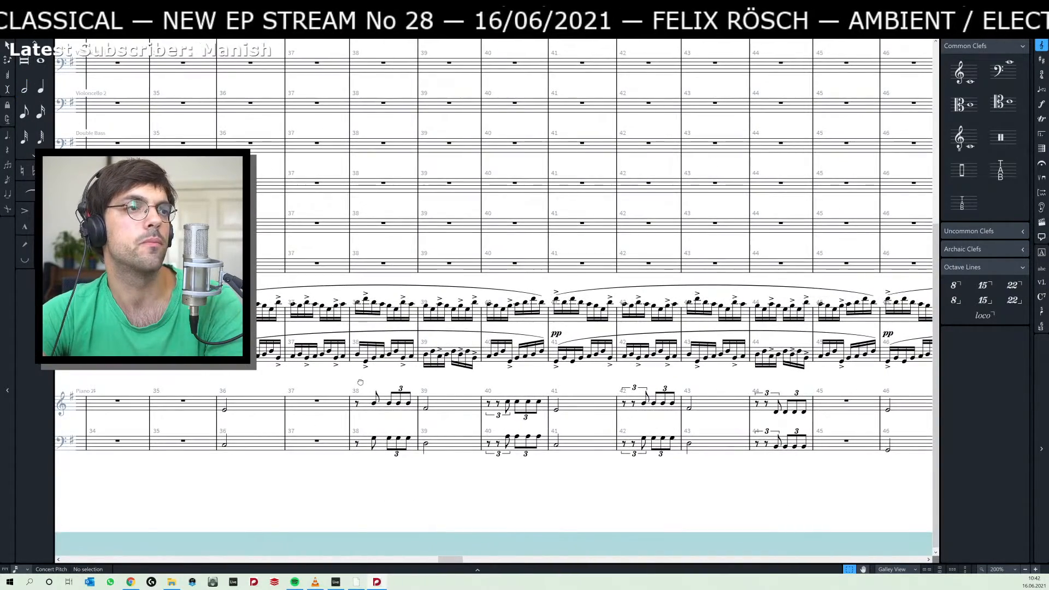
{"action": "left_click_drag", "start_coordinate": [153, 210], "coordinate": [259, 230]}
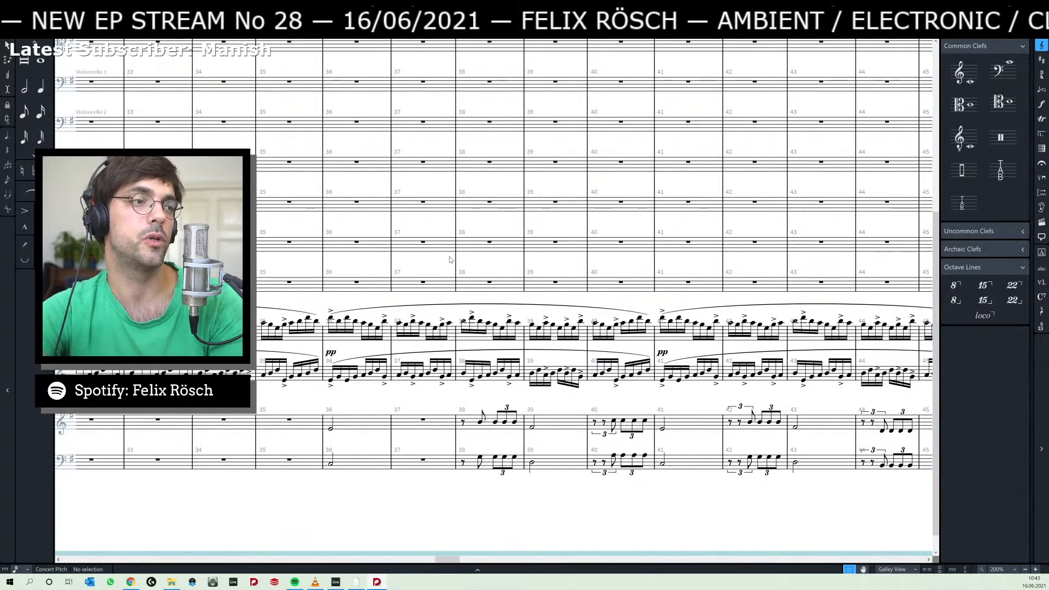
{"action": "left_click_drag", "start_coordinate": [428, 263], "coordinate": [374, 268]}
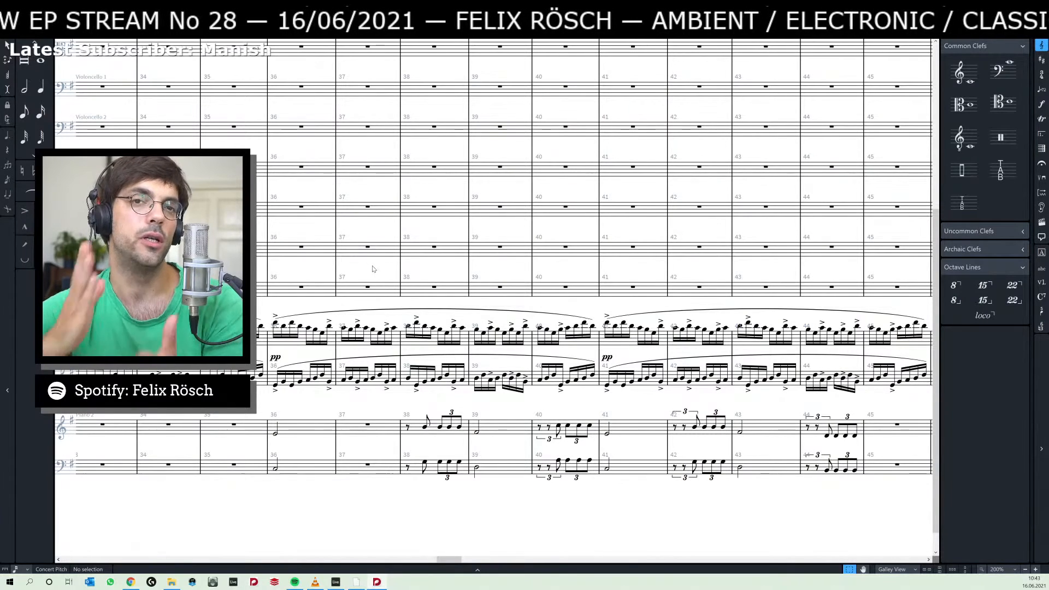
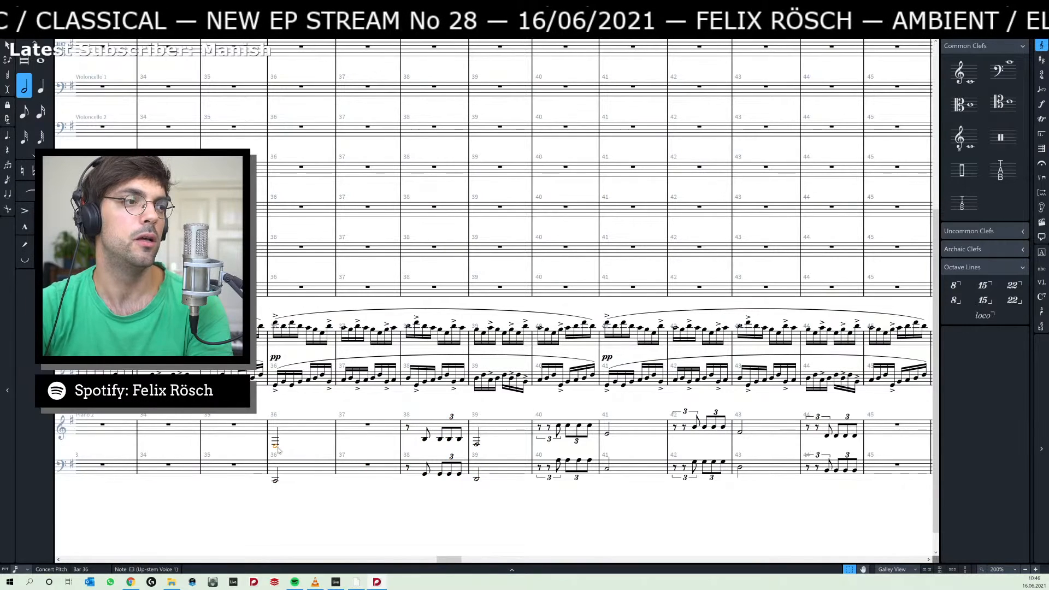
Play the score back from bar 36 into bar 38, stop, and briefly look at the Ableton Live arrangement.
{"action": "key", "text": "p"}
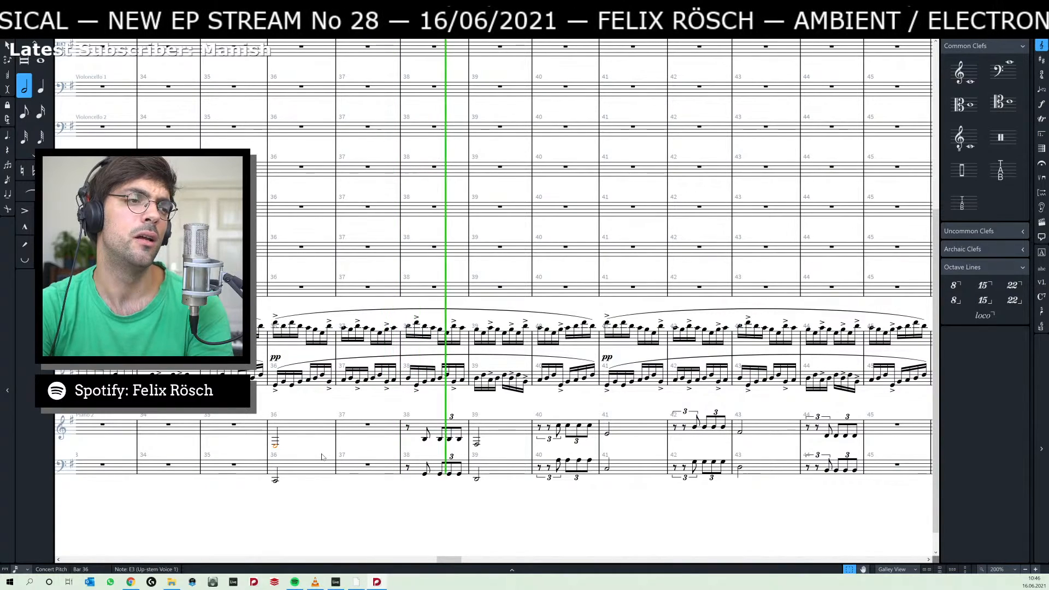
{"action": "key", "text": "space"}
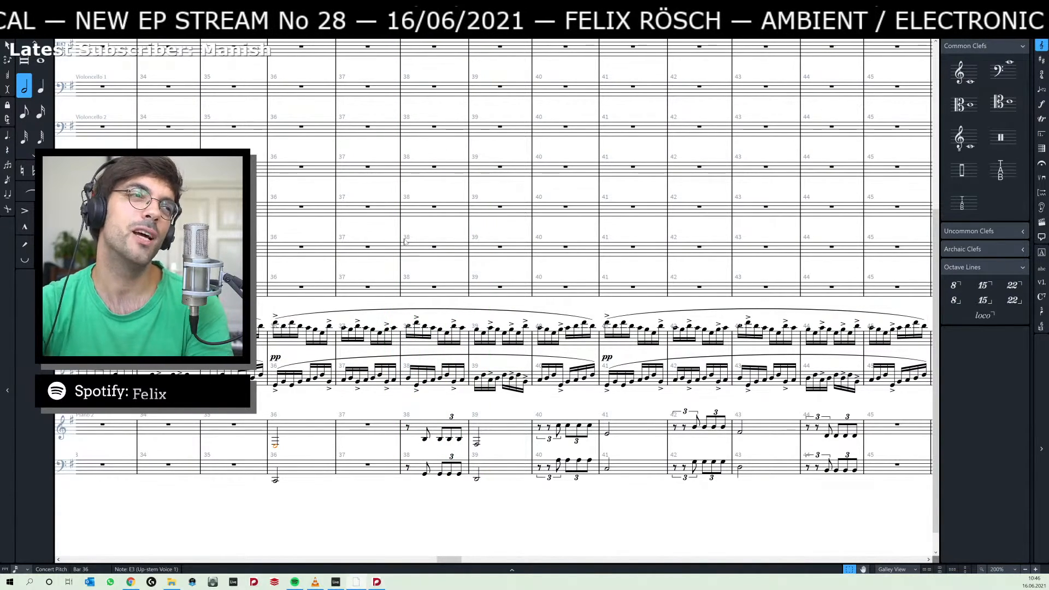
{"action": "key", "text": "alt+Tab"}
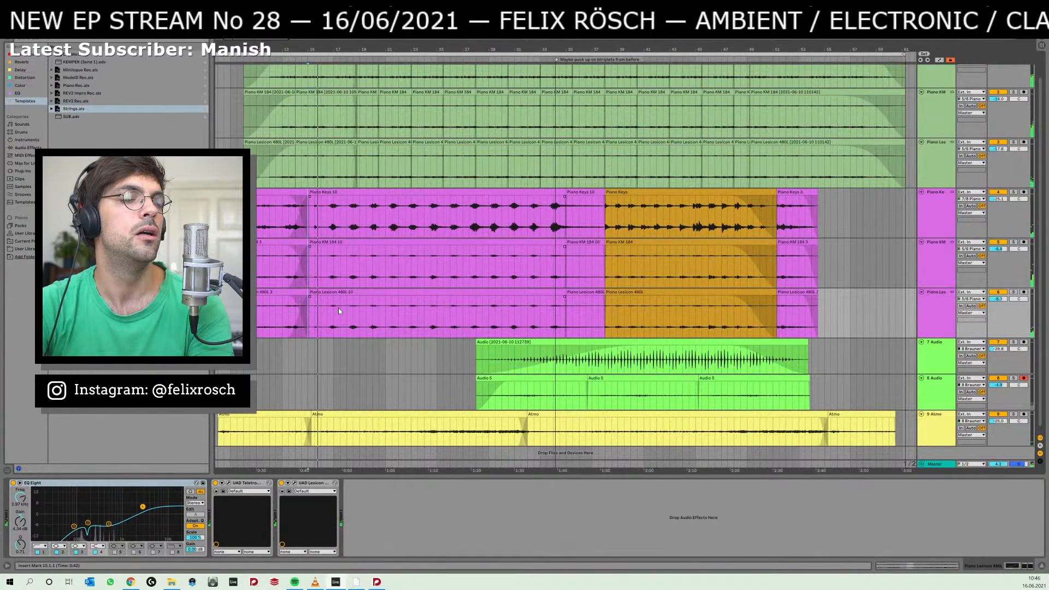
{"action": "key", "text": "alt+Tab"}
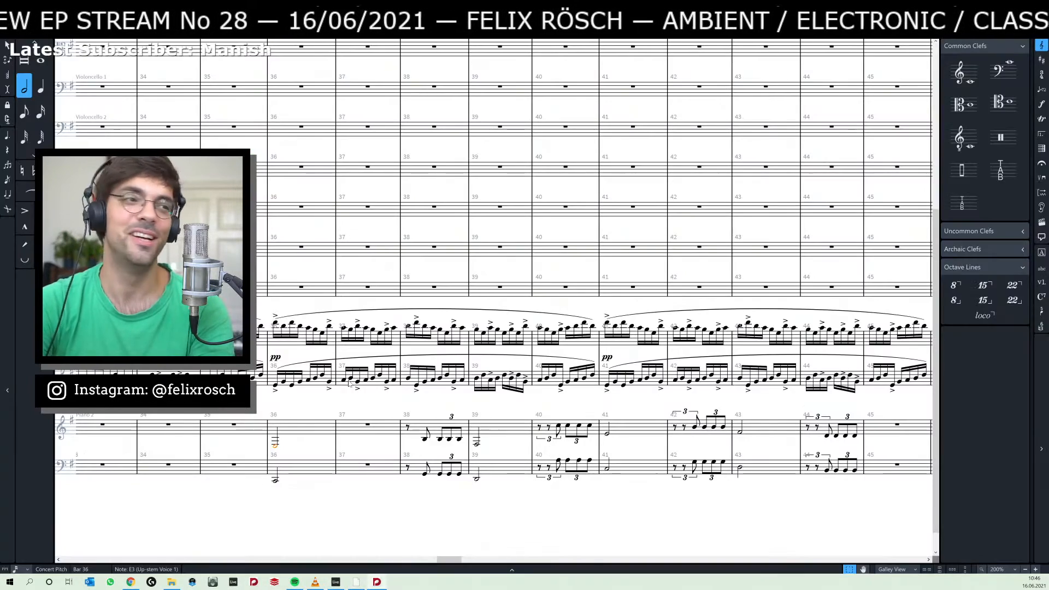
Transpose the Piano 2 notes of bars 36 to 39 up an octave on both staves.
{"action": "left_click_drag", "start_coordinate": [265, 406], "coordinate": [490, 490]}
{"action": "key", "text": "ctrl+alt+Up"}
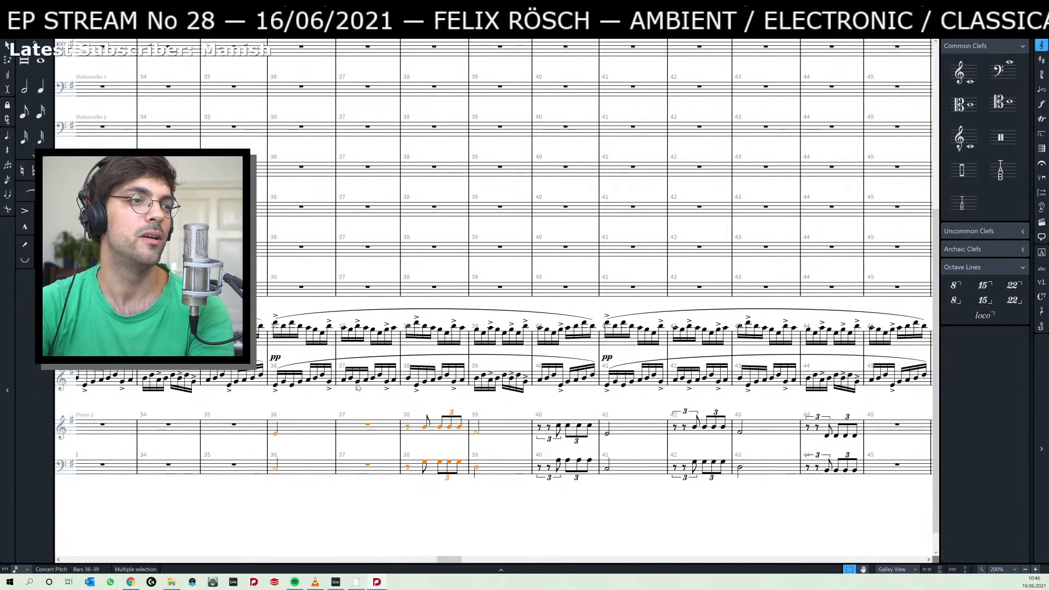
{"action": "left_click", "coordinate": [276, 434]}
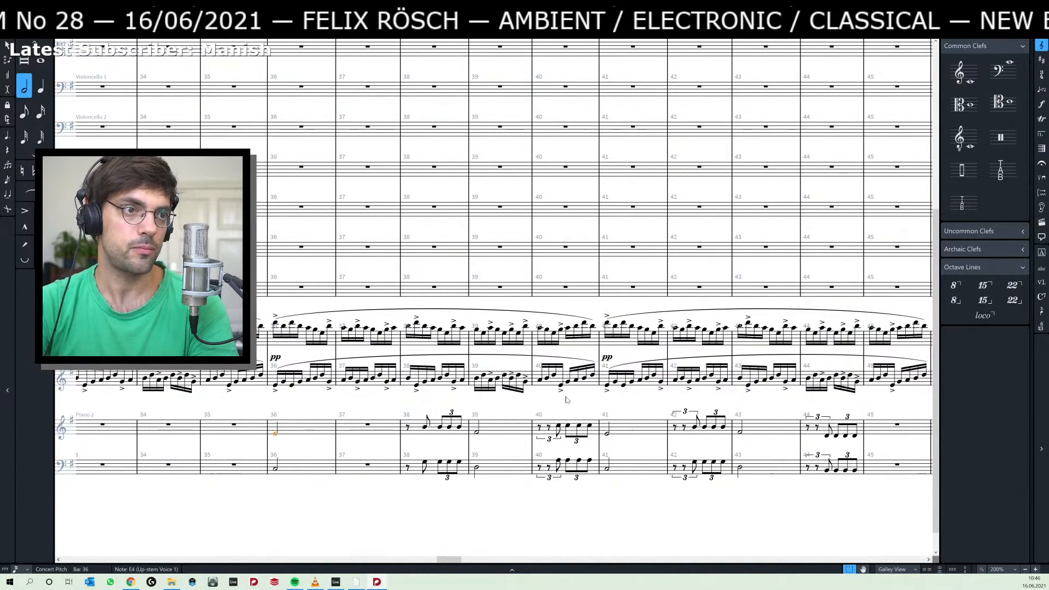
Change the barline at the start of bar 36 to a double barline.
{"action": "left_click", "coordinate": [267, 277]}
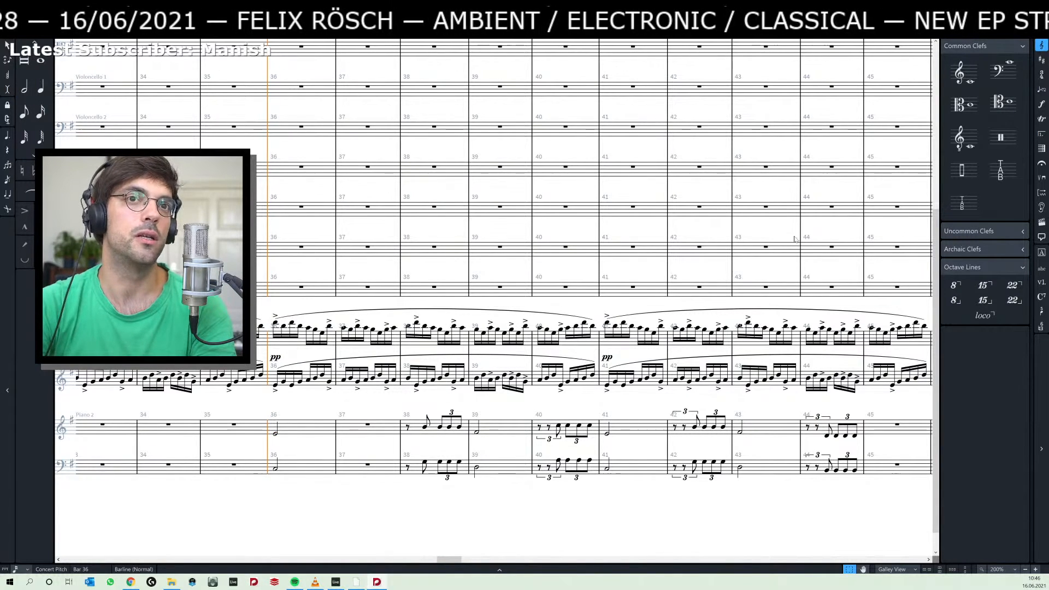
{"action": "left_click", "coordinate": [1042, 148]}
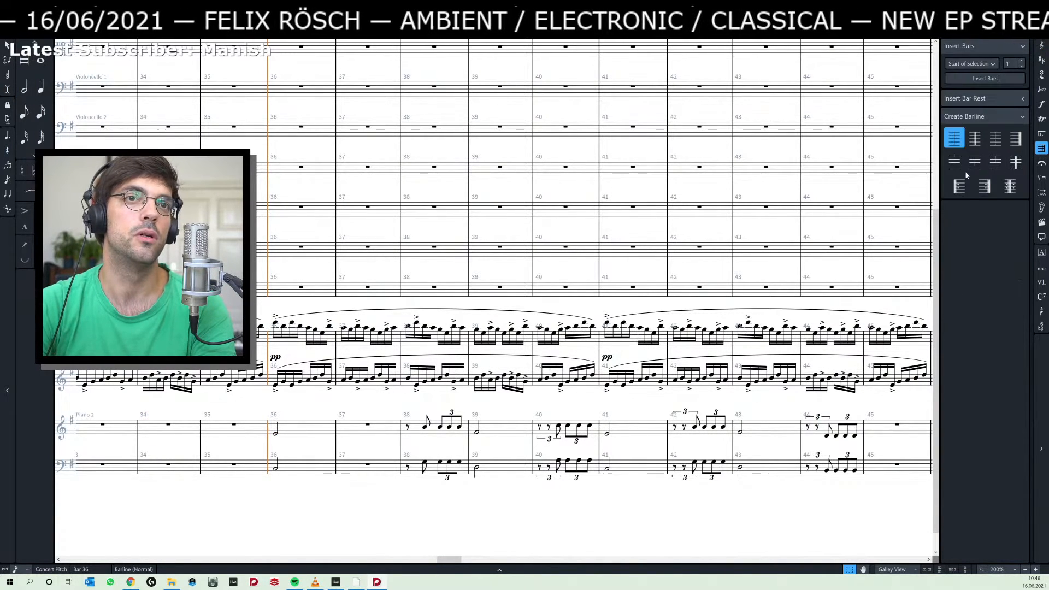
{"action": "left_click", "coordinate": [975, 138]}
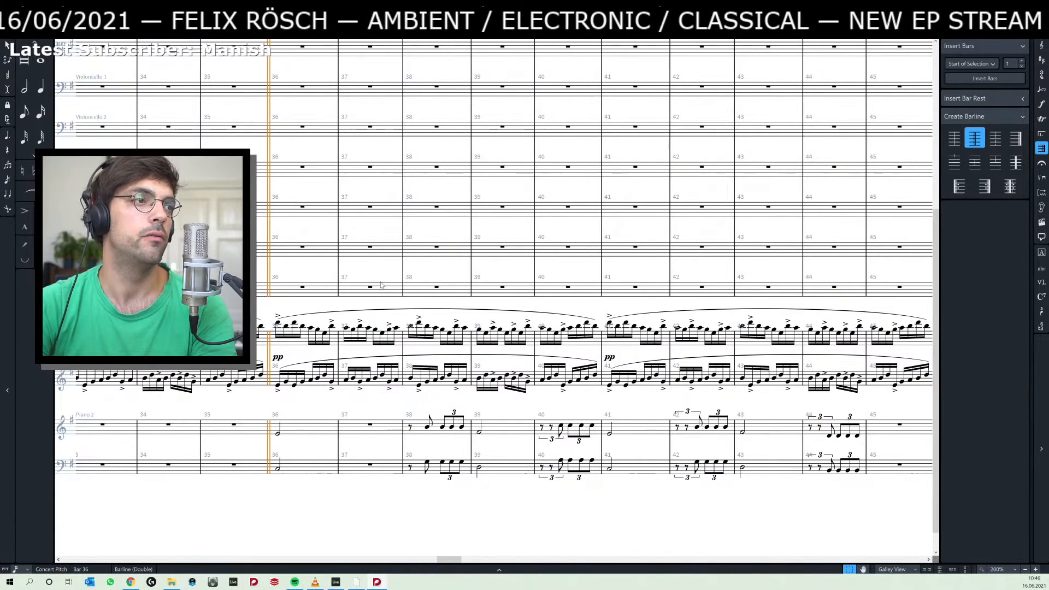
{"action": "scroll", "coordinate": [297, 270], "scroll_direction": "up", "scroll_amount": 5}
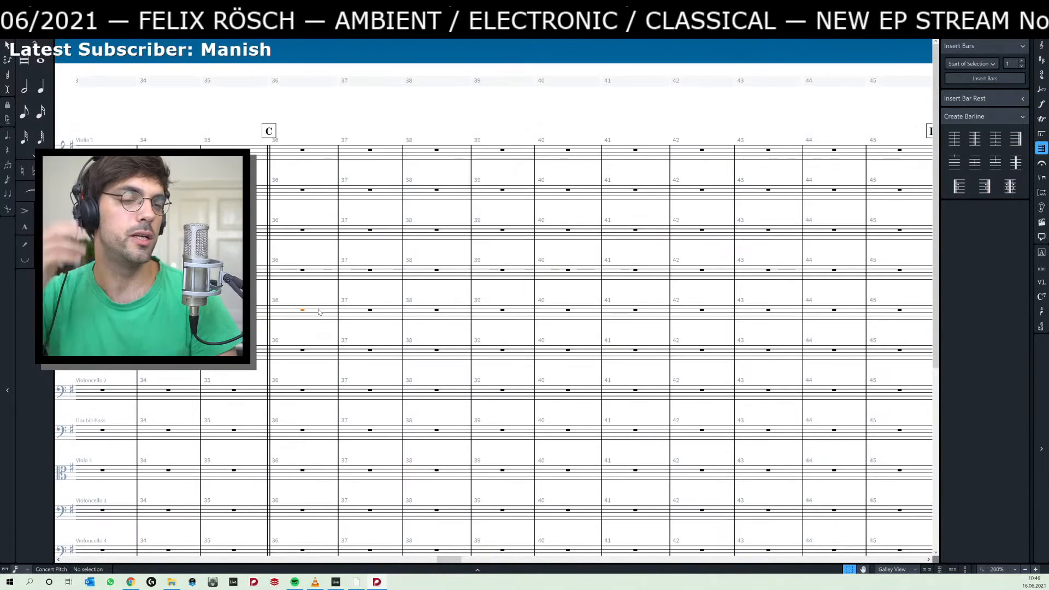
{"action": "left_click", "coordinate": [303, 310]}
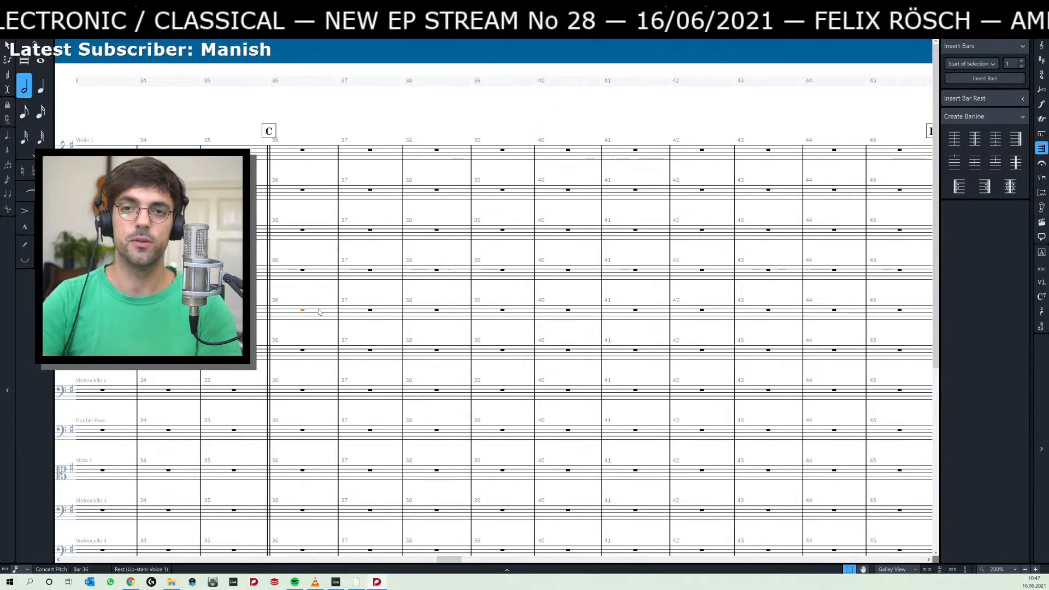
{"action": "scroll", "coordinate": [176, 87], "scroll_direction": "down", "scroll_amount": 3}
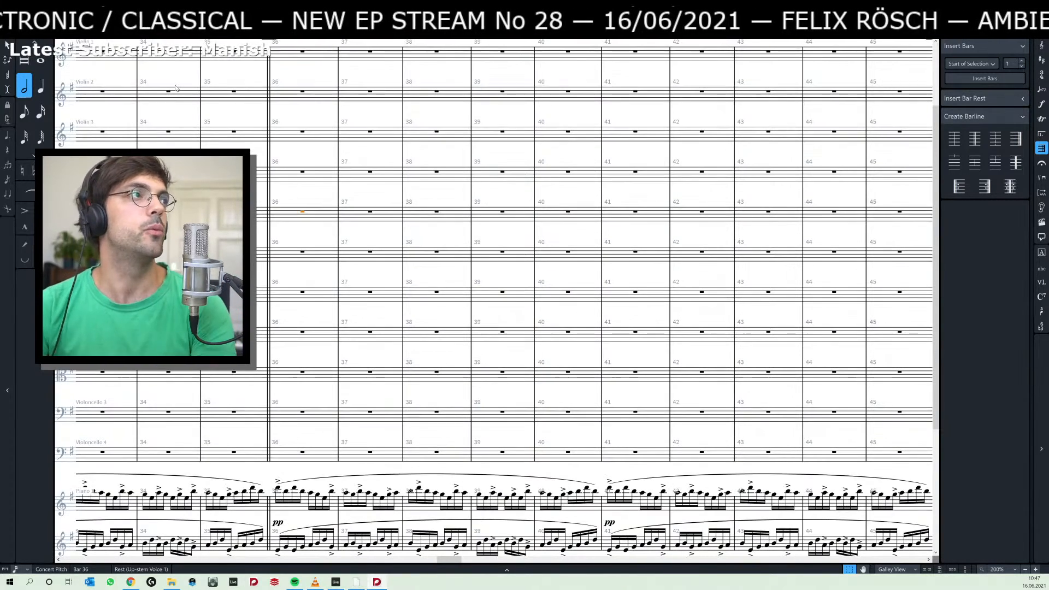
Remove all violin, viola, violoncello and double bass players from the flow "Little insects & an old bee", keeping only Piano 1 and Piano 2.
{"action": "key", "text": "ctrl+1"}
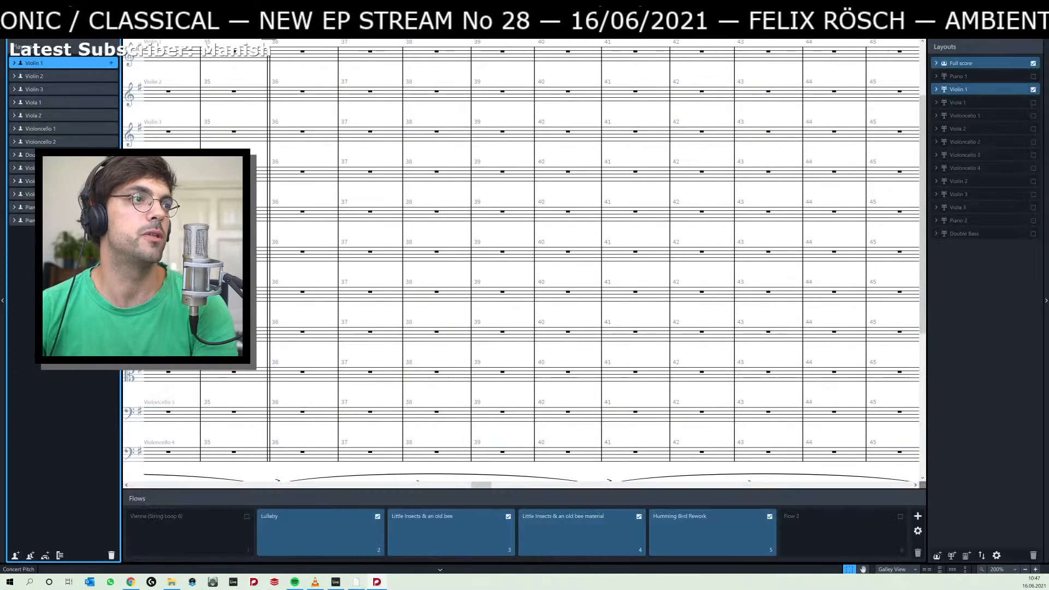
{"action": "left_click", "coordinate": [505, 529]}
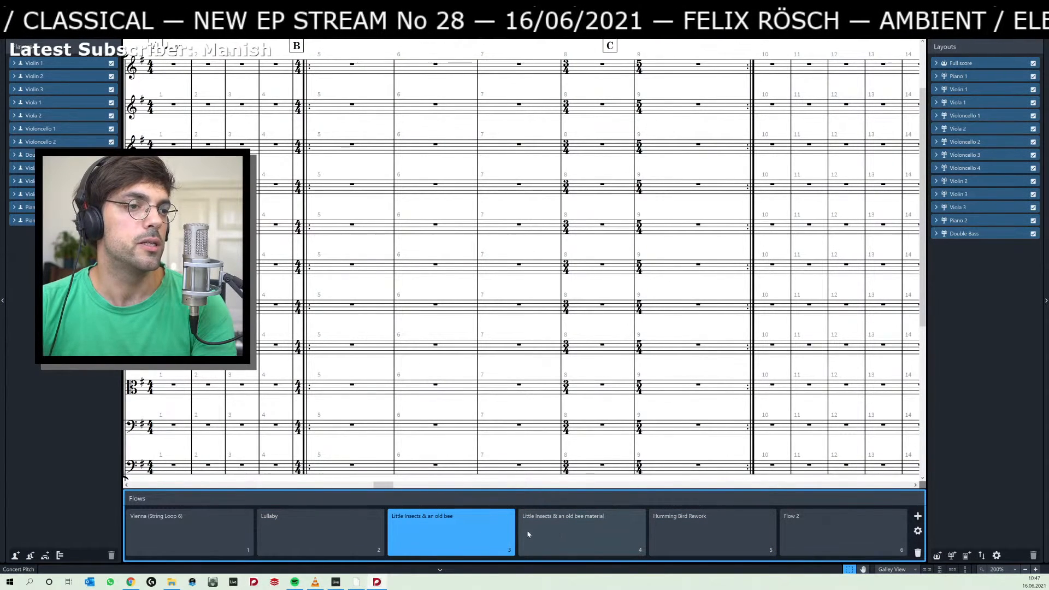
{"action": "left_click", "coordinate": [111, 64]}
{"action": "left_click", "coordinate": [111, 76]}
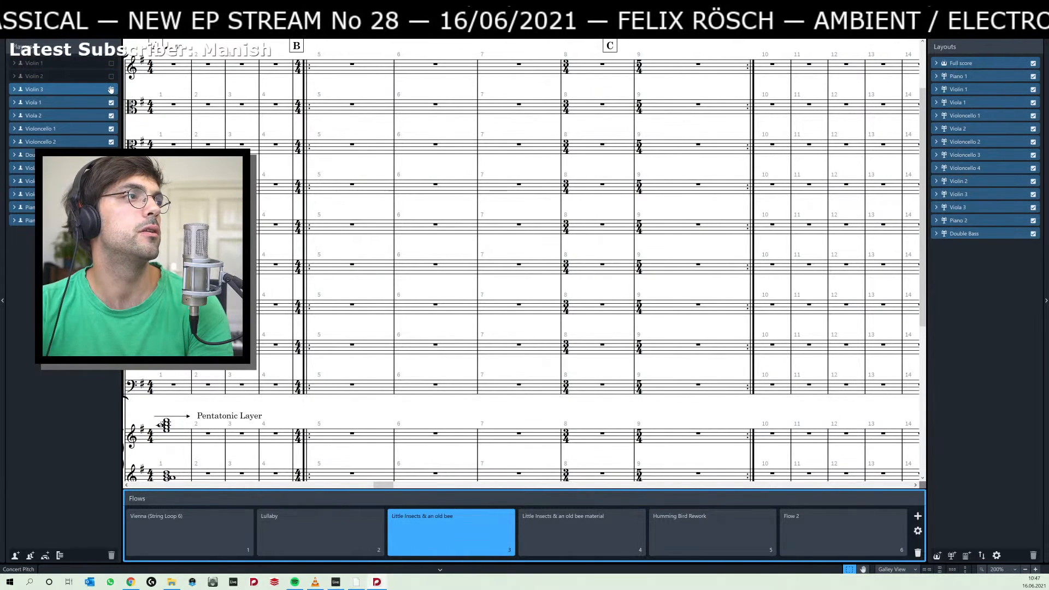
{"action": "left_click", "coordinate": [111, 89]}
{"action": "left_click", "coordinate": [111, 102]}
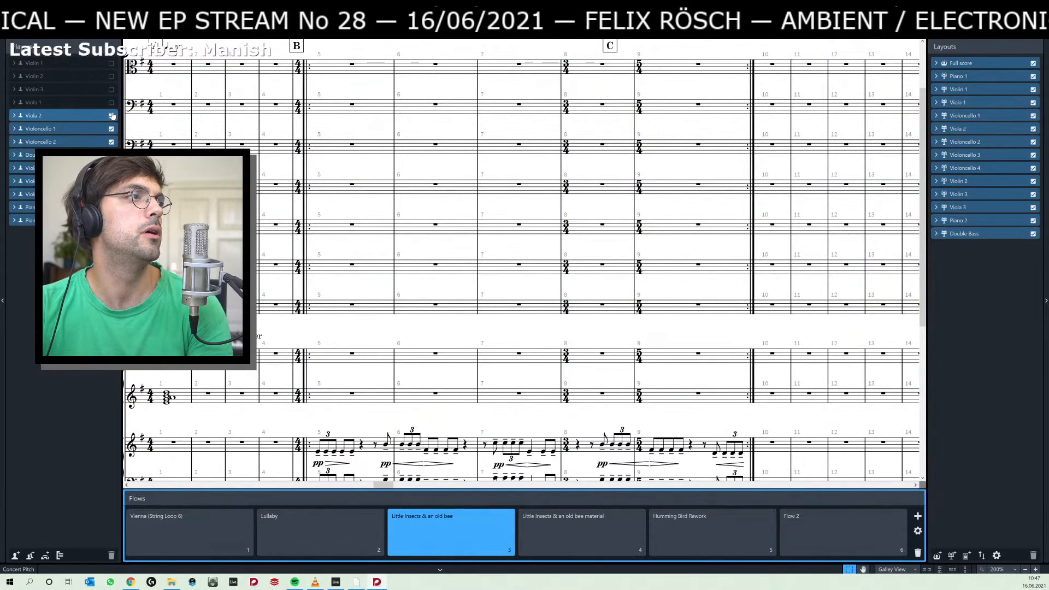
{"action": "left_click", "coordinate": [110, 116]}
{"action": "left_click", "coordinate": [111, 129]}
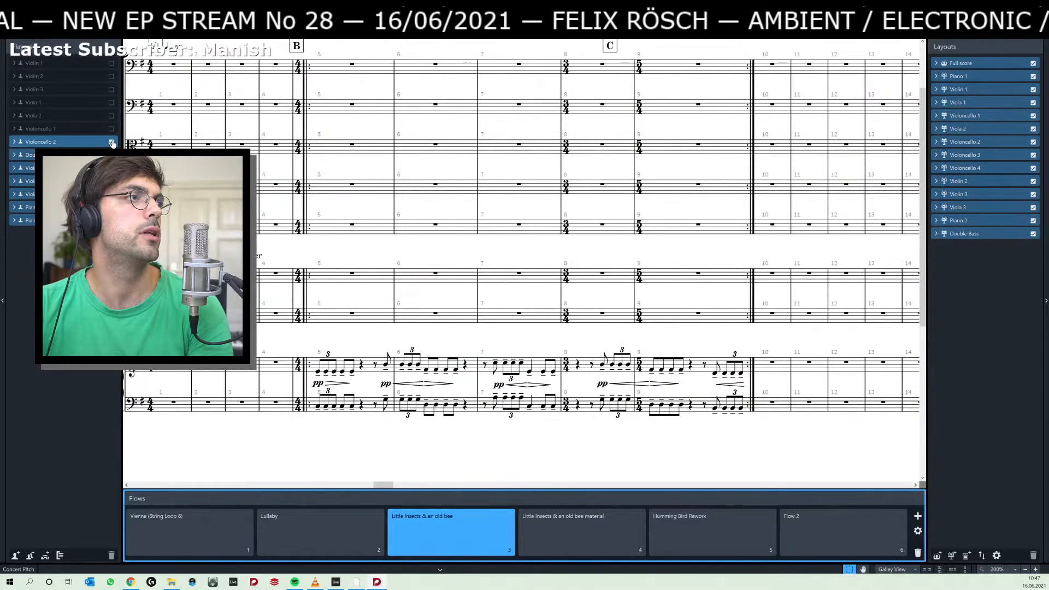
{"action": "left_click", "coordinate": [111, 141]}
{"action": "left_click", "coordinate": [111, 155]}
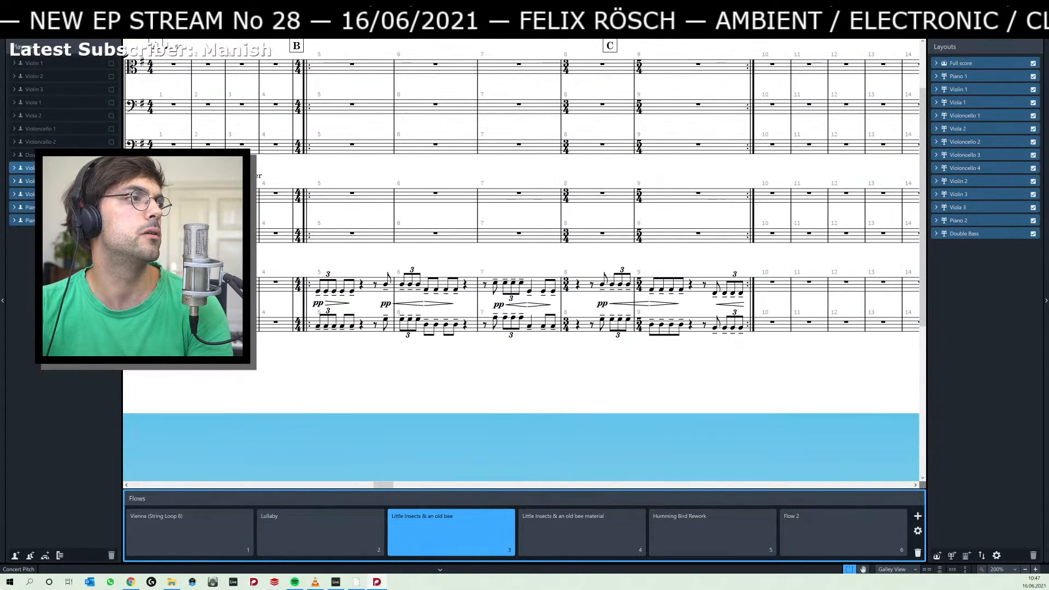
{"action": "left_click", "coordinate": [111, 167]}
{"action": "left_click", "coordinate": [111, 181]}
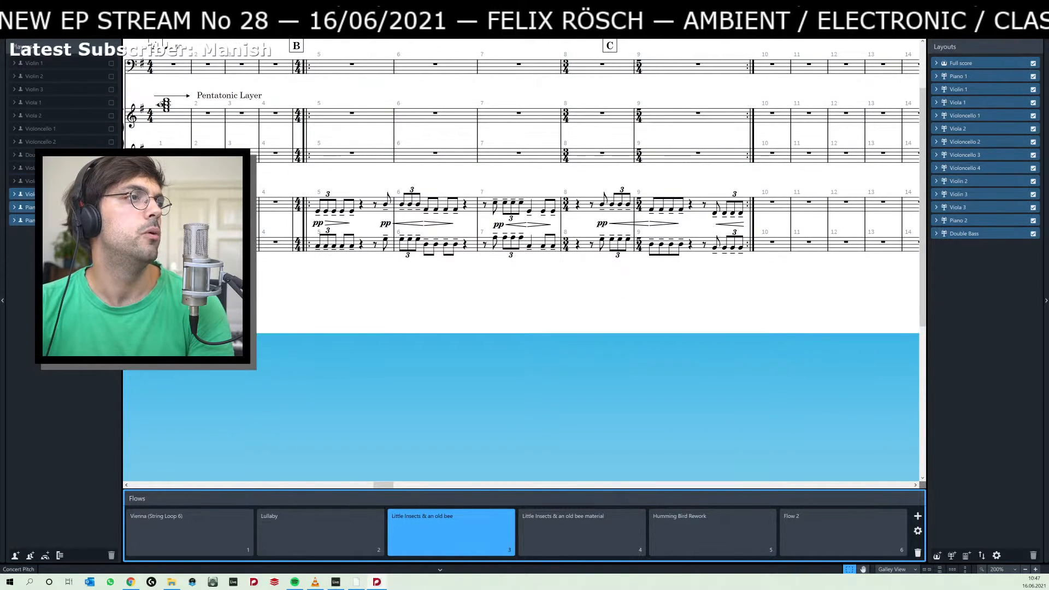
{"action": "left_click", "coordinate": [111, 194]}
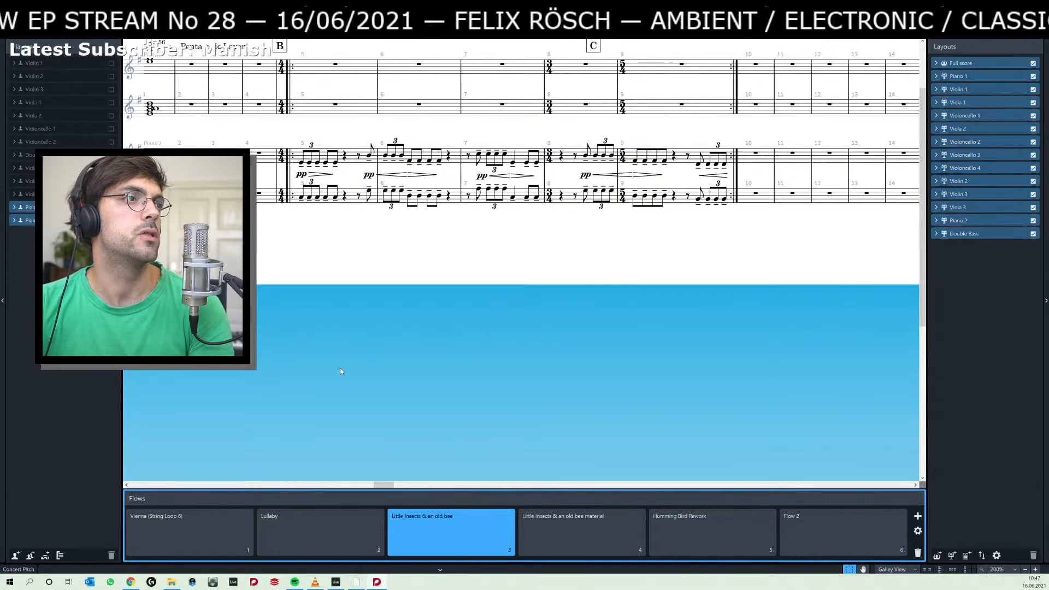
Return to writing the score and look through the piano-only flow and its neighbouring flows.
{"action": "key", "text": "ctrl+2"}
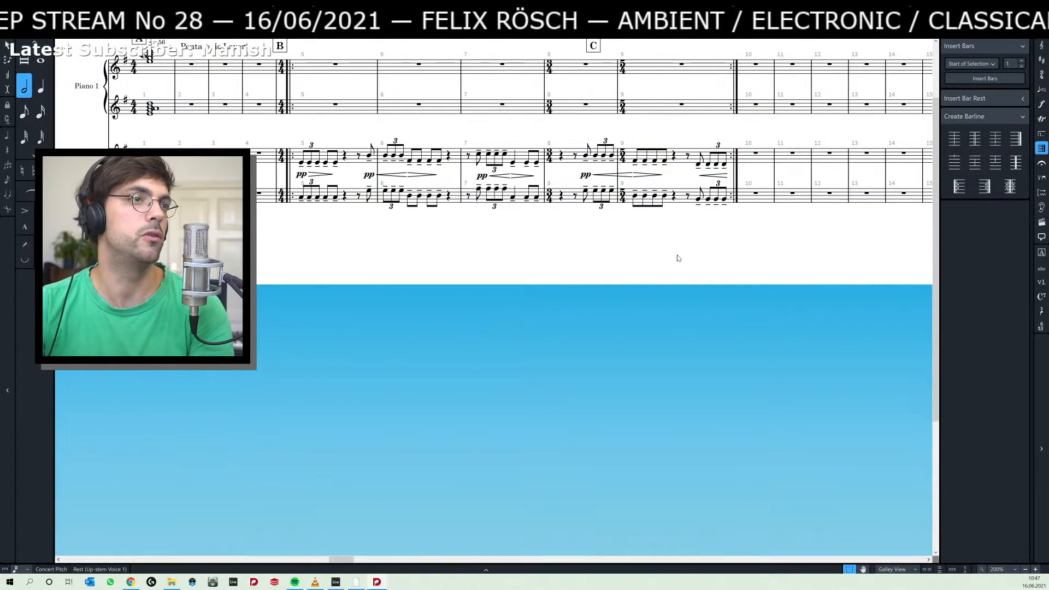
{"action": "key", "text": "End"}
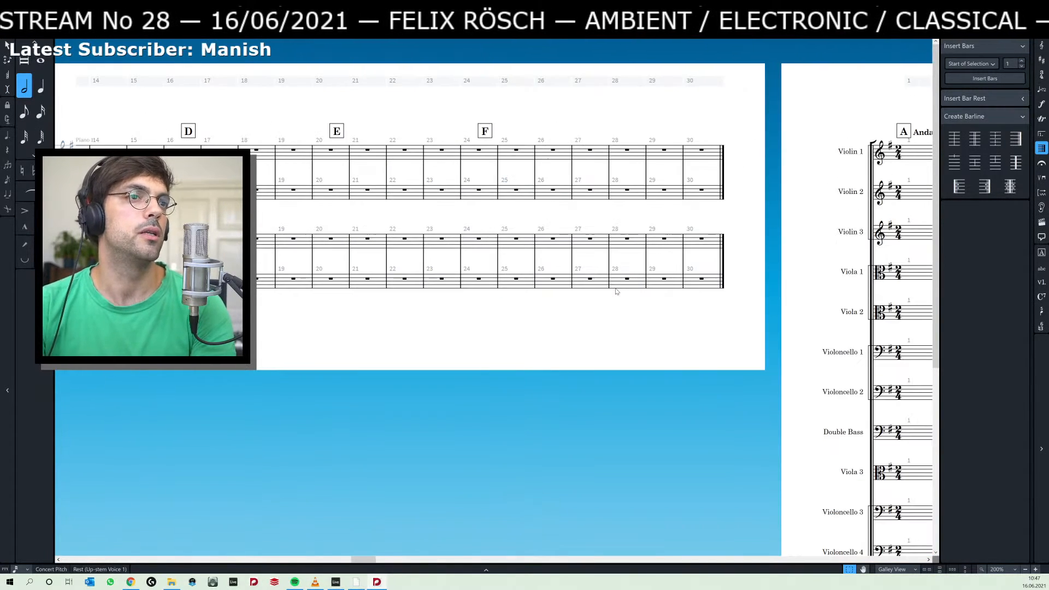
{"action": "key", "text": "Home"}
{"action": "key", "text": "Home"}
{"action": "key", "text": "Home"}
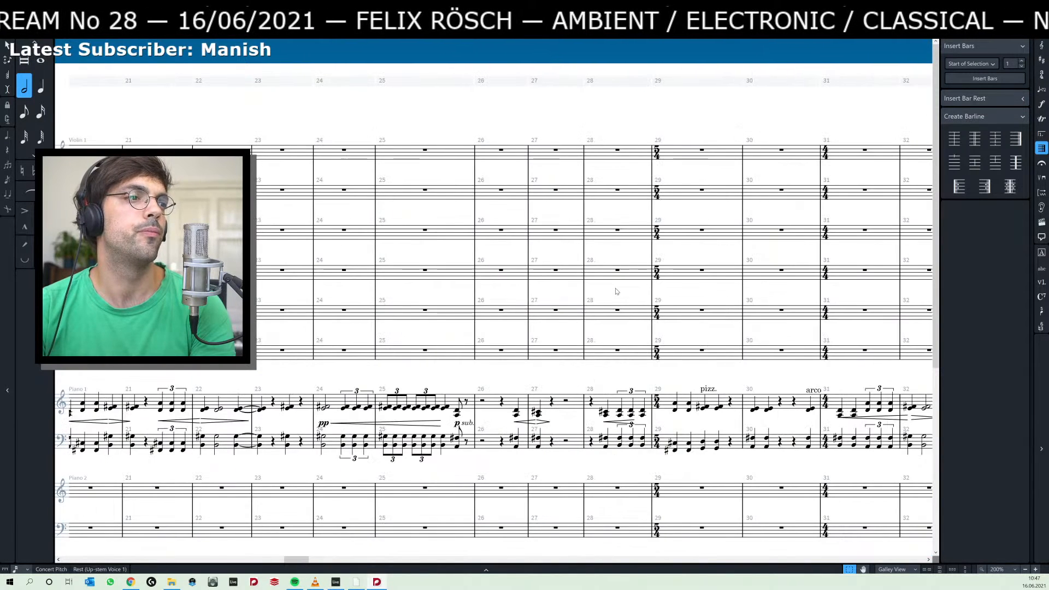
{"action": "key", "text": "End"}
{"action": "key", "text": "End"}
{"action": "key", "text": "End"}
{"action": "key", "text": "End"}
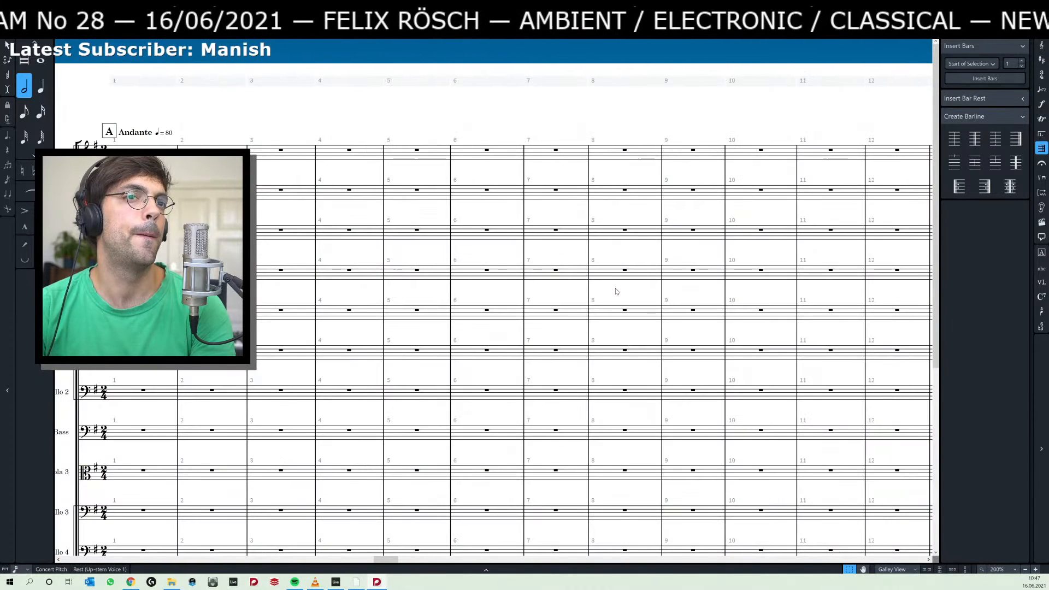
{"action": "scroll", "coordinate": [601, 355], "scroll_direction": "down", "scroll_amount": 5}
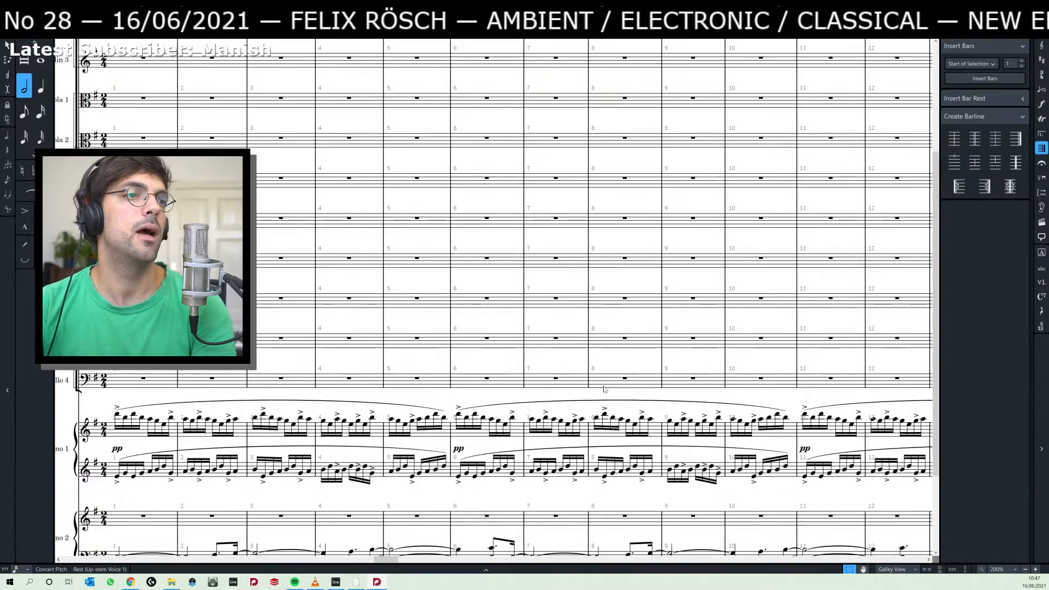
Select the Piano 1 passage of bars 36 to 40 on both staves, including its slurs.
{"action": "key", "text": "End"}
{"action": "key", "text": "End"}
{"action": "key", "text": "End"}
{"action": "key", "text": "End"}
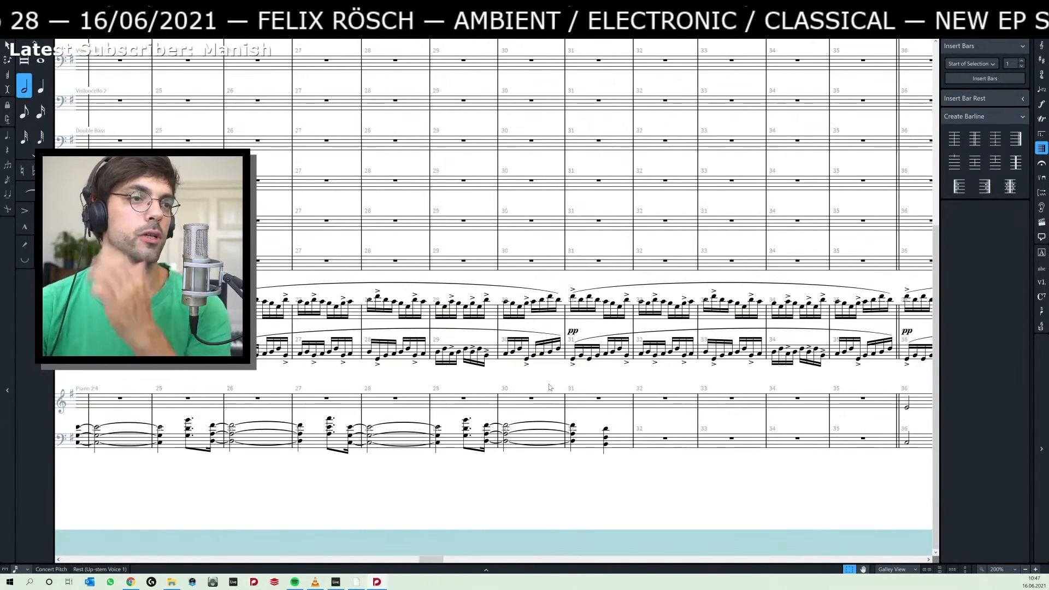
{"action": "key", "text": "Home"}
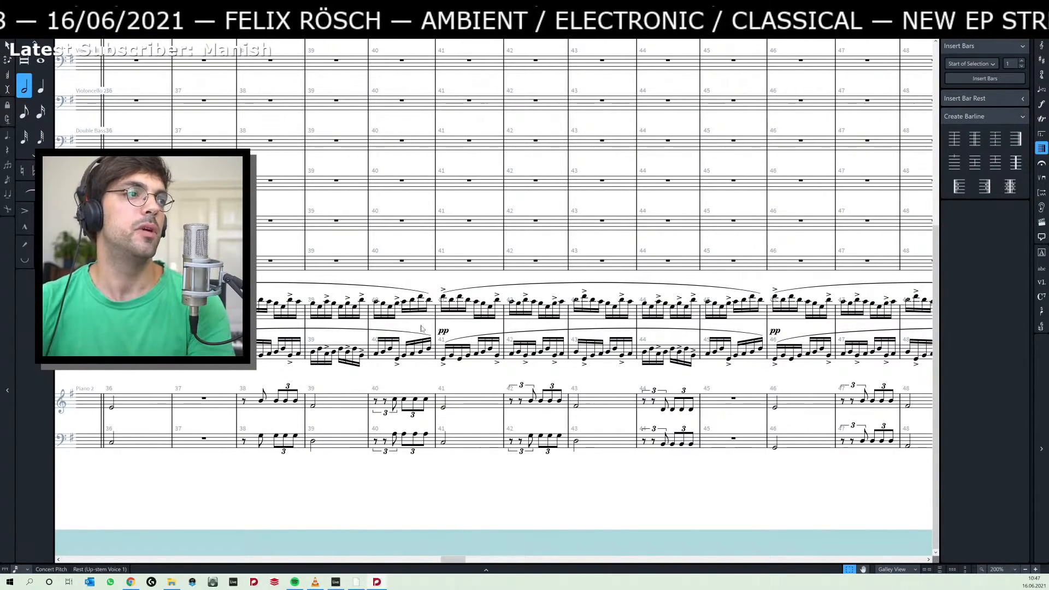
{"action": "left_click", "coordinate": [112, 296]}
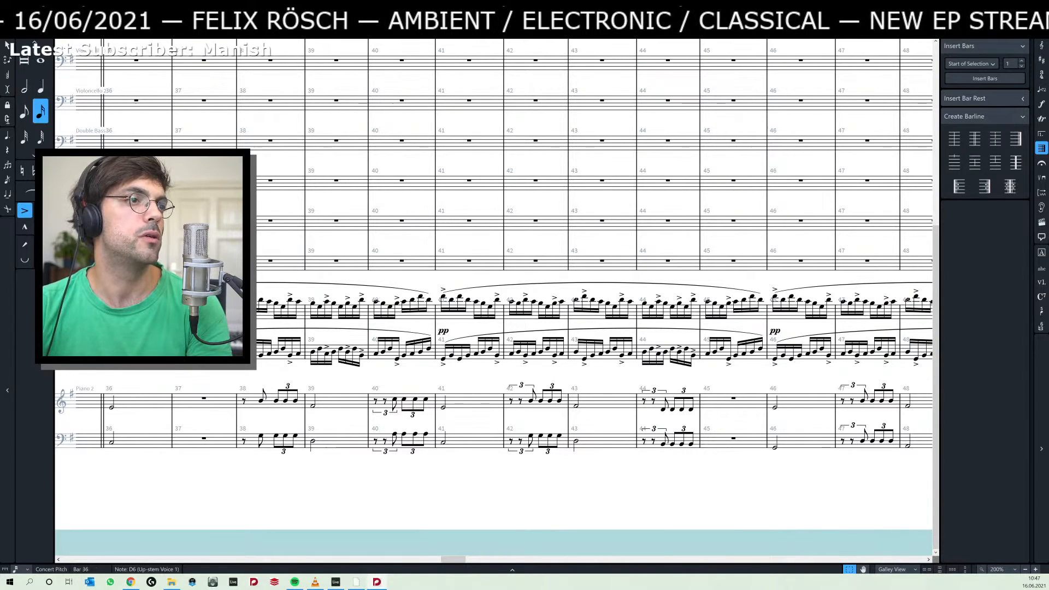
{"action": "left_click", "coordinate": [429, 355], "text": "shift"}
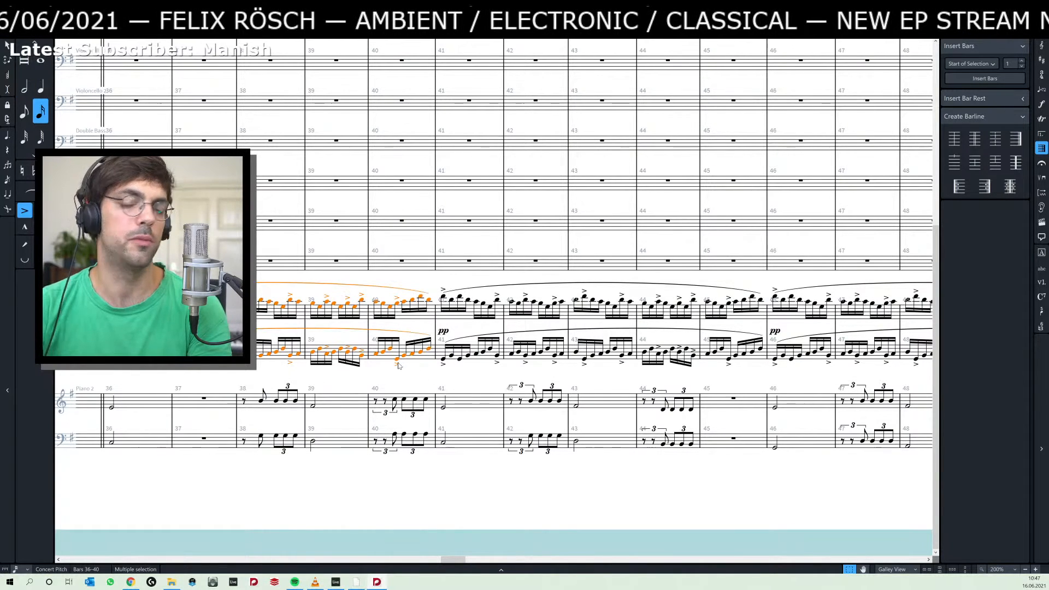
Delete bars 4 to 9 from the flow "Little insects & an old bee".
{"action": "key", "text": "Home"}
{"action": "key", "text": "Home"}
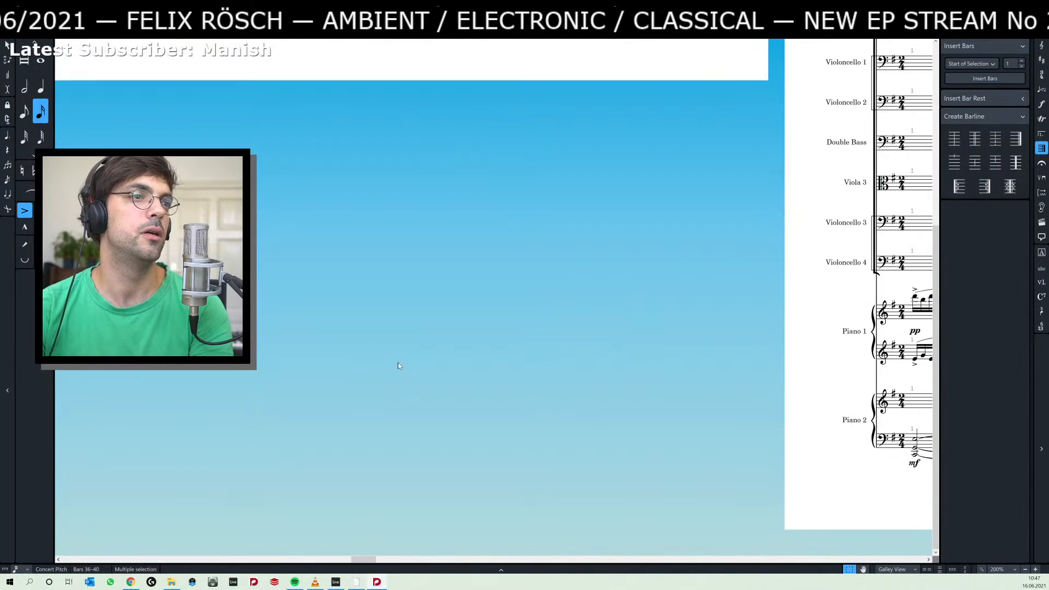
{"action": "scroll", "coordinate": [467, 309], "scroll_direction": "up", "scroll_amount": 5}
{"action": "left_click_drag", "start_coordinate": [280, 334], "coordinate": [634, 358]}
{"action": "left_click_drag", "start_coordinate": [268, 350], "coordinate": [752, 383]}
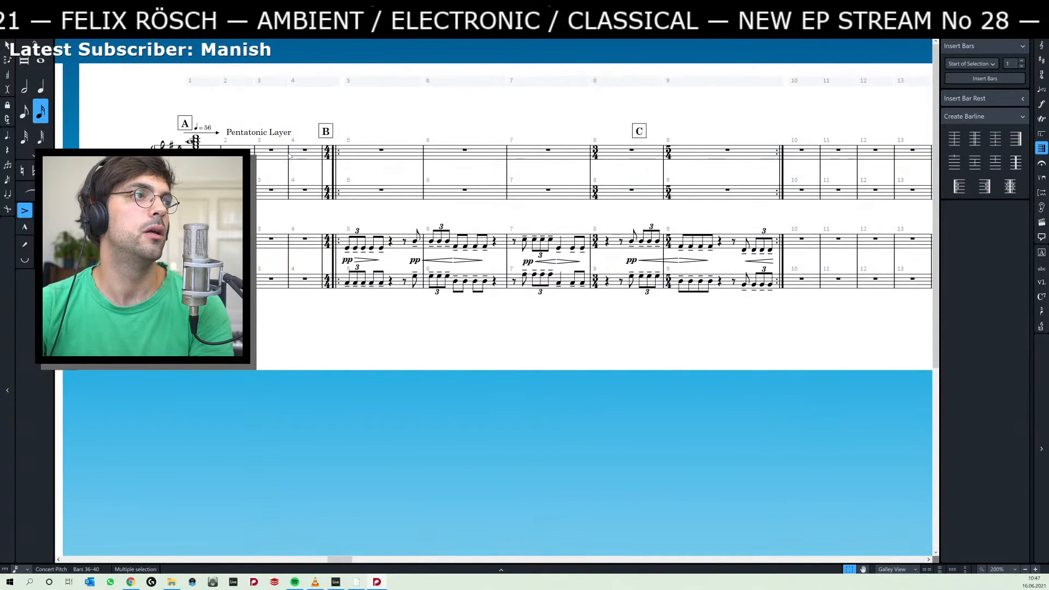
{"action": "left_click", "coordinate": [304, 150]}
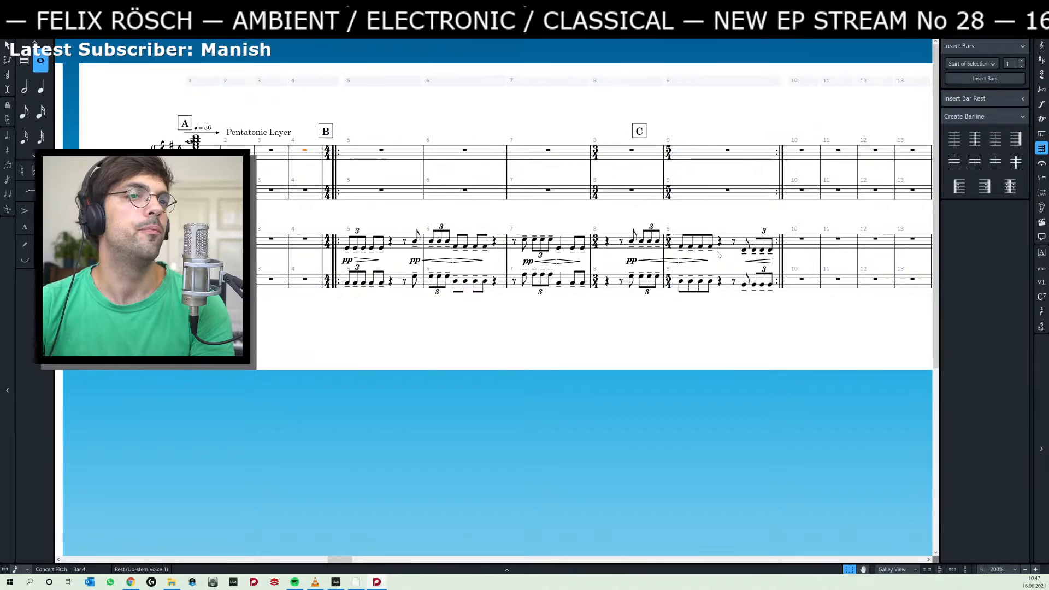
{"action": "left_click", "coordinate": [802, 281], "text": "shift"}
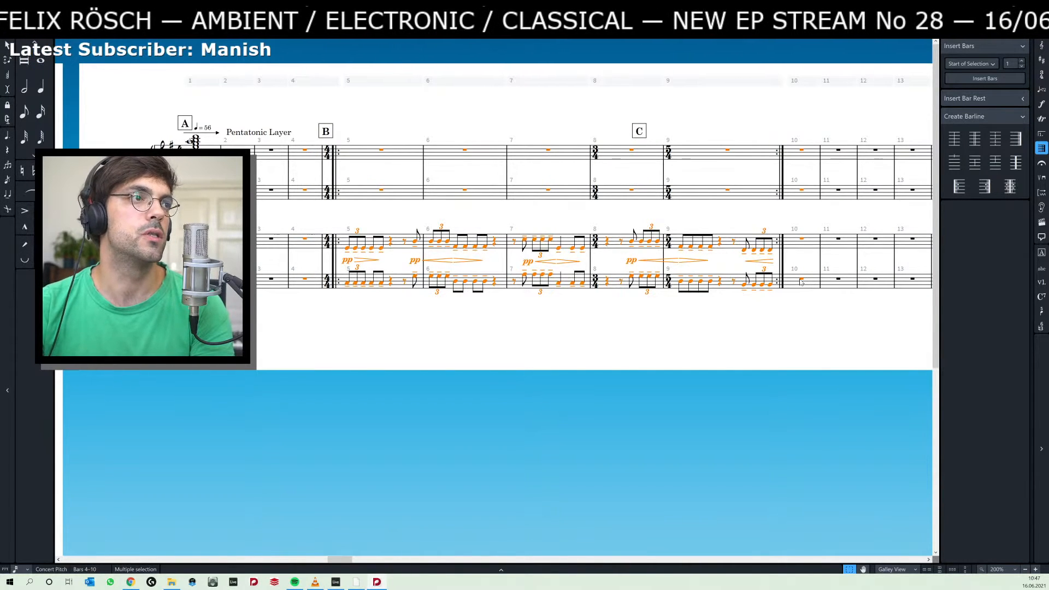
{"action": "left_click", "coordinate": [315, 85]}
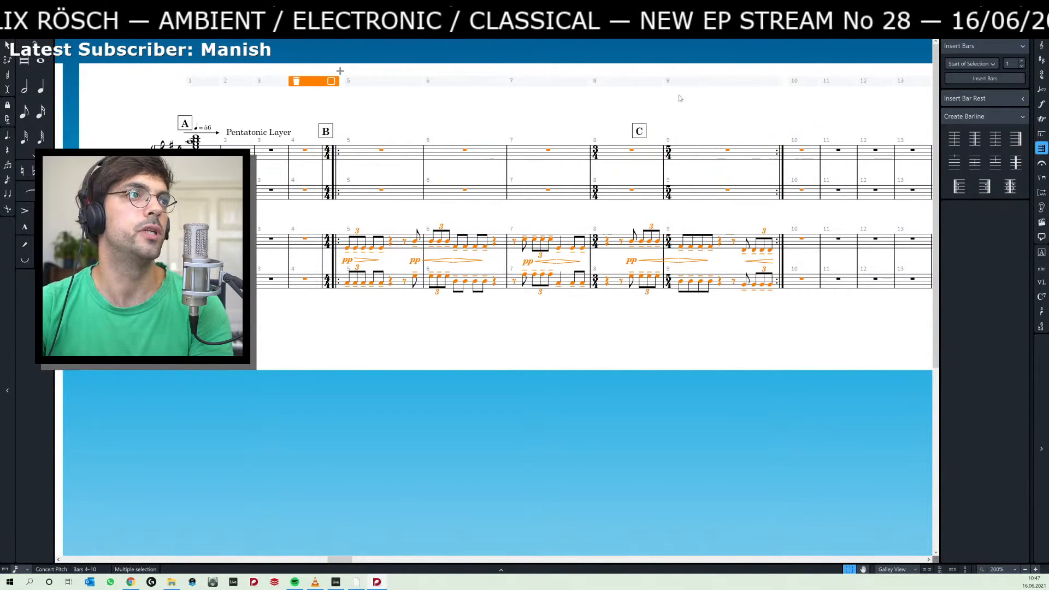
{"action": "left_click", "coordinate": [748, 83], "text": "shift"}
{"action": "left_click", "coordinate": [296, 81]}
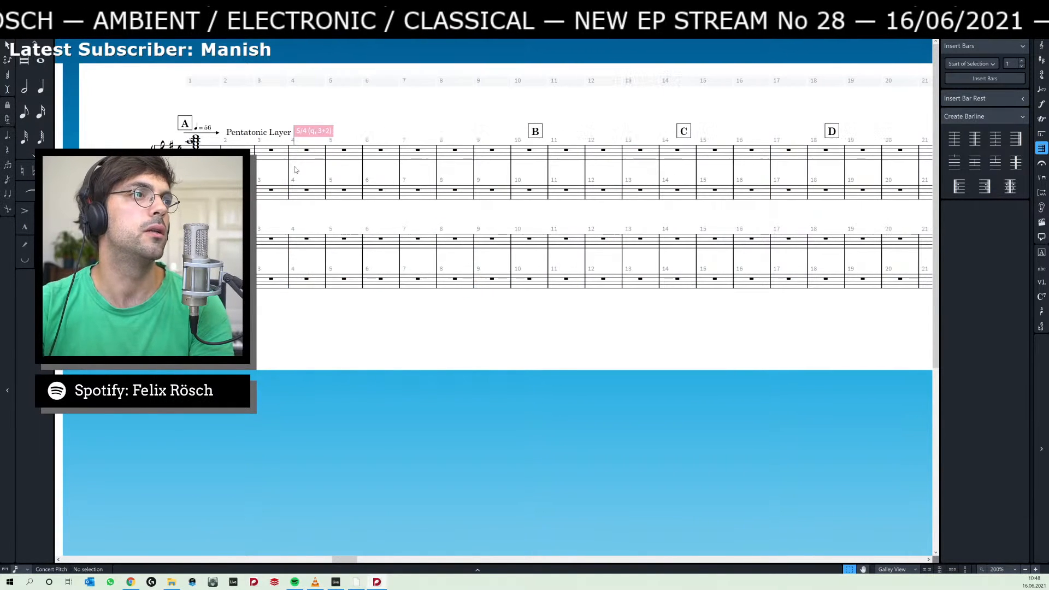
Delete the hidden 5/4 (3+2) time signature at bar 4.
{"action": "left_click", "coordinate": [328, 132]}
{"action": "key", "text": "Delete"}
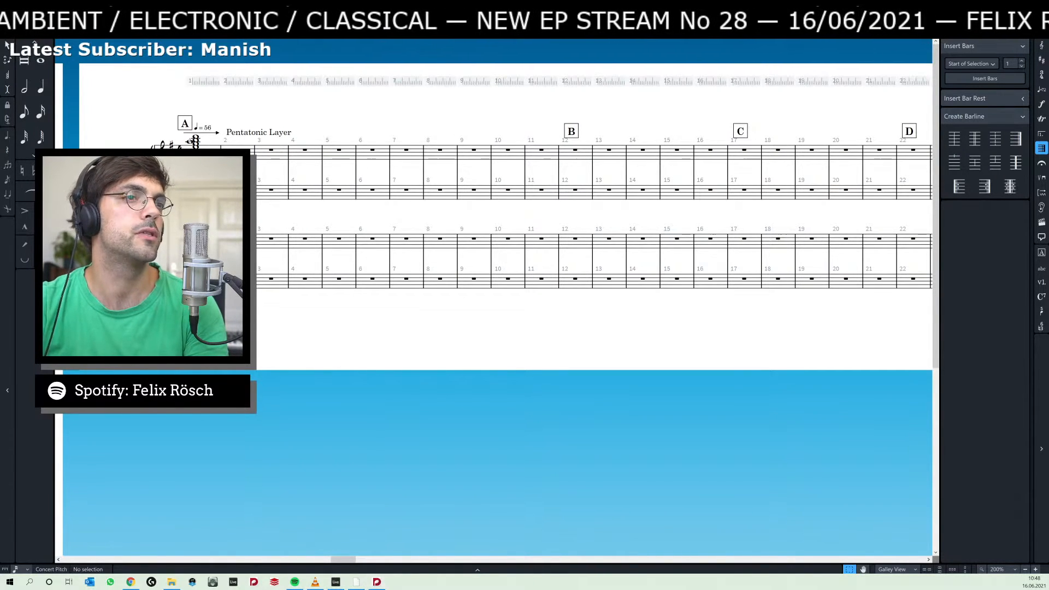
Switch to Ableton Live and measure the intro by selecting the time from the start to bar 15 on the green piano tracks.
{"action": "key", "text": "alt+Tab"}
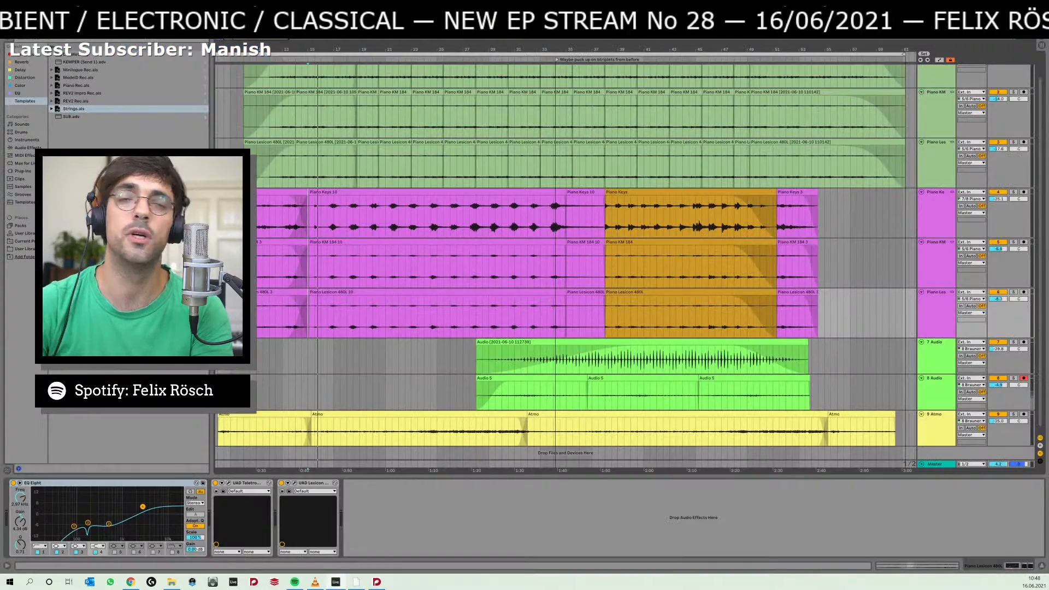
{"action": "left_click_drag", "start_coordinate": [339, 166], "coordinate": [429, 183]}
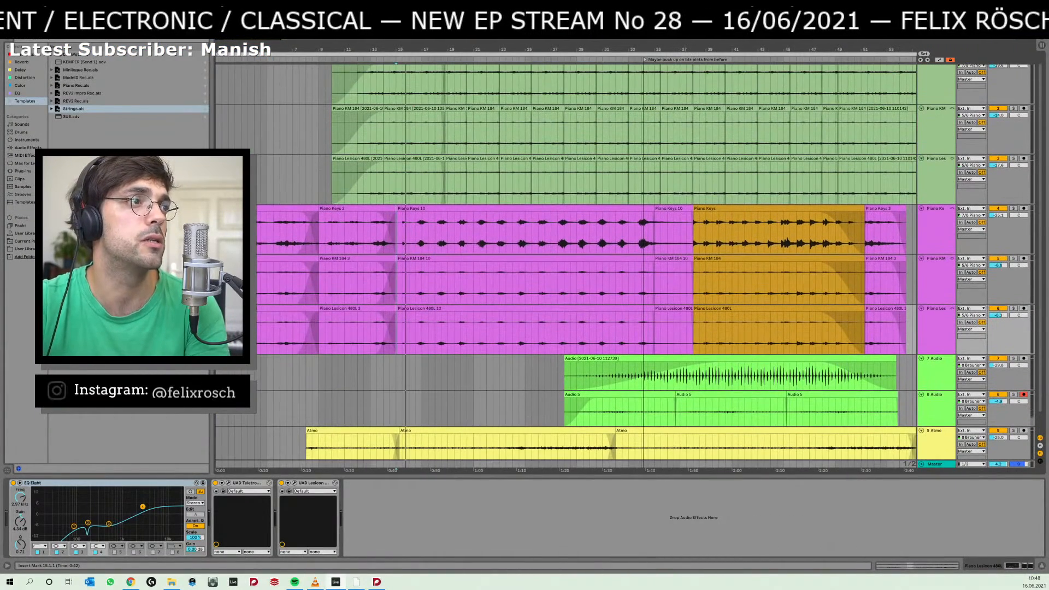
{"action": "left_click_drag", "start_coordinate": [217, 181], "coordinate": [402, 194]}
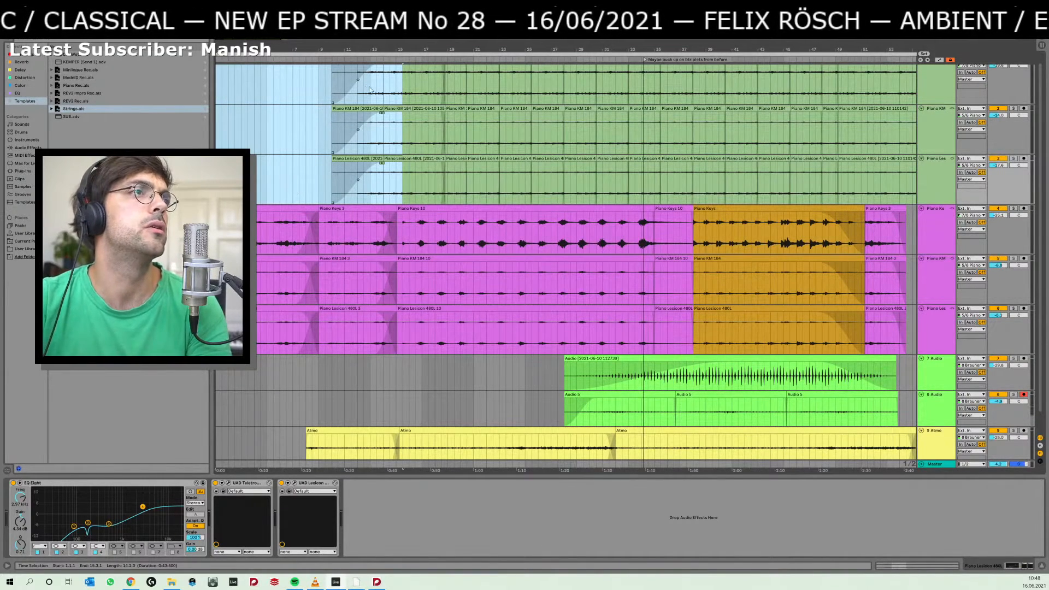
Return to Dorico and delete the rehearsal marks at bars 12 and 17.
{"action": "key", "text": "alt+Tab"}
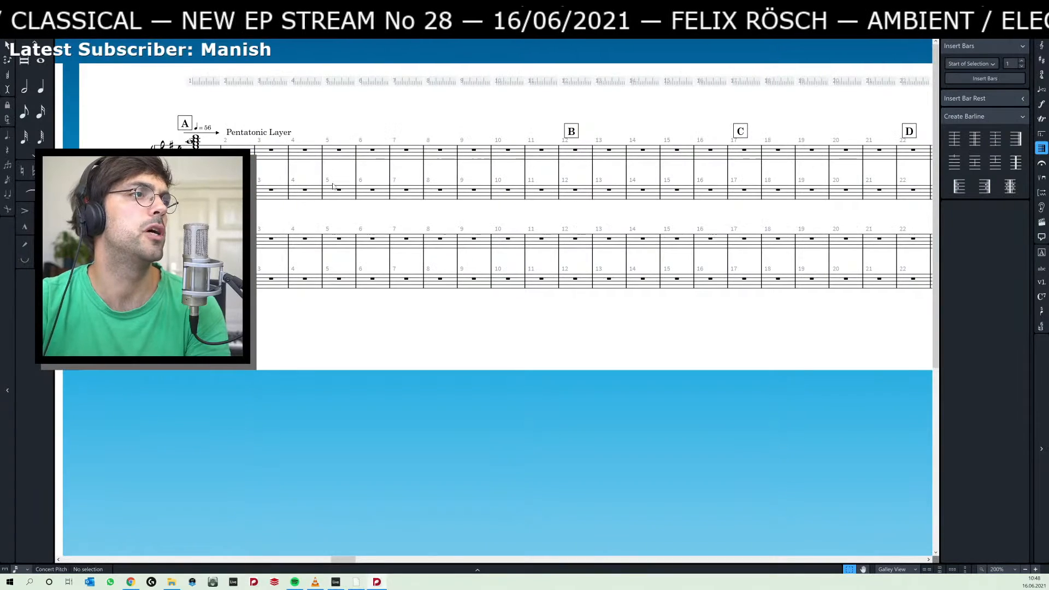
{"action": "left_click", "coordinate": [508, 131]}
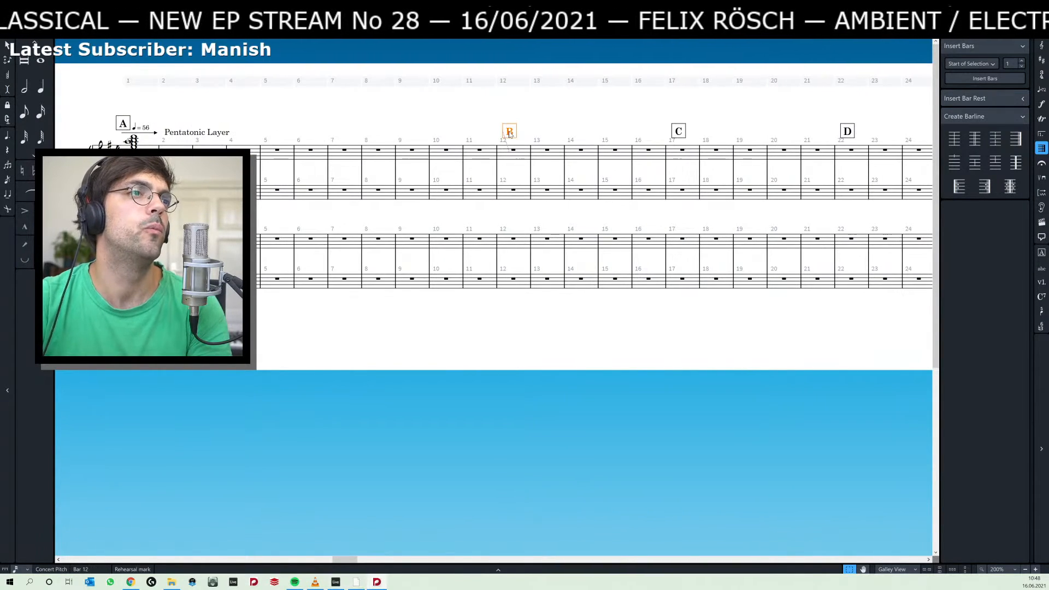
{"action": "key", "text": "Delete"}
{"action": "key", "text": "alt+Tab"}
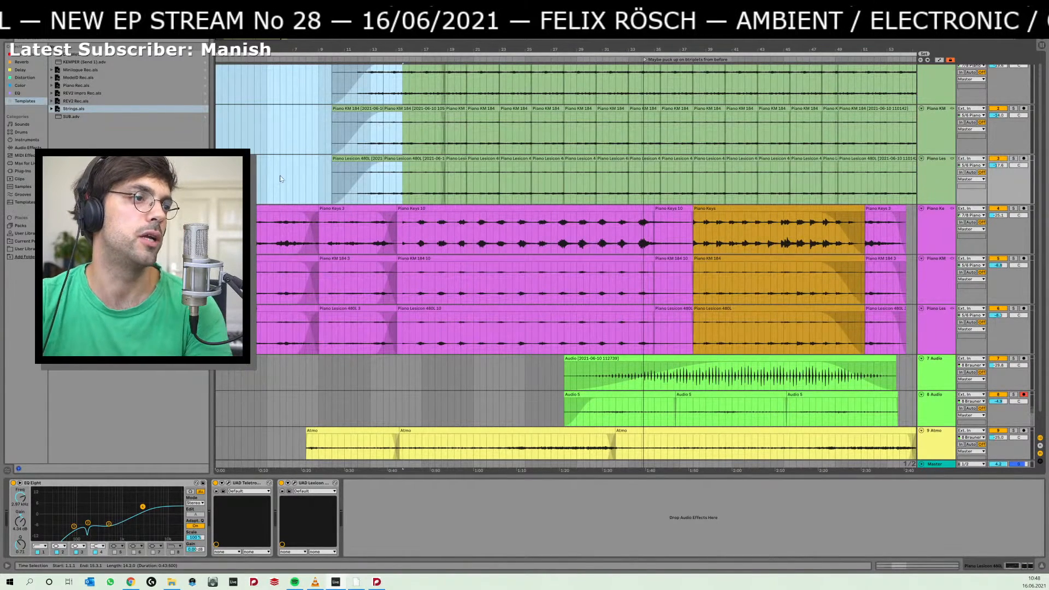
{"action": "key", "text": "alt+Tab"}
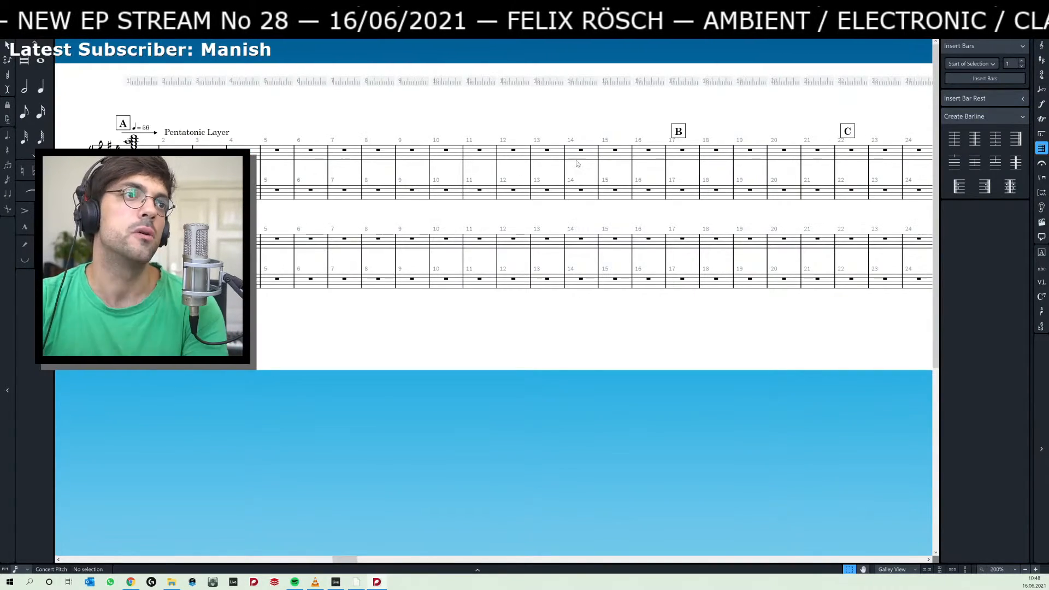
{"action": "left_click", "coordinate": [678, 131]}
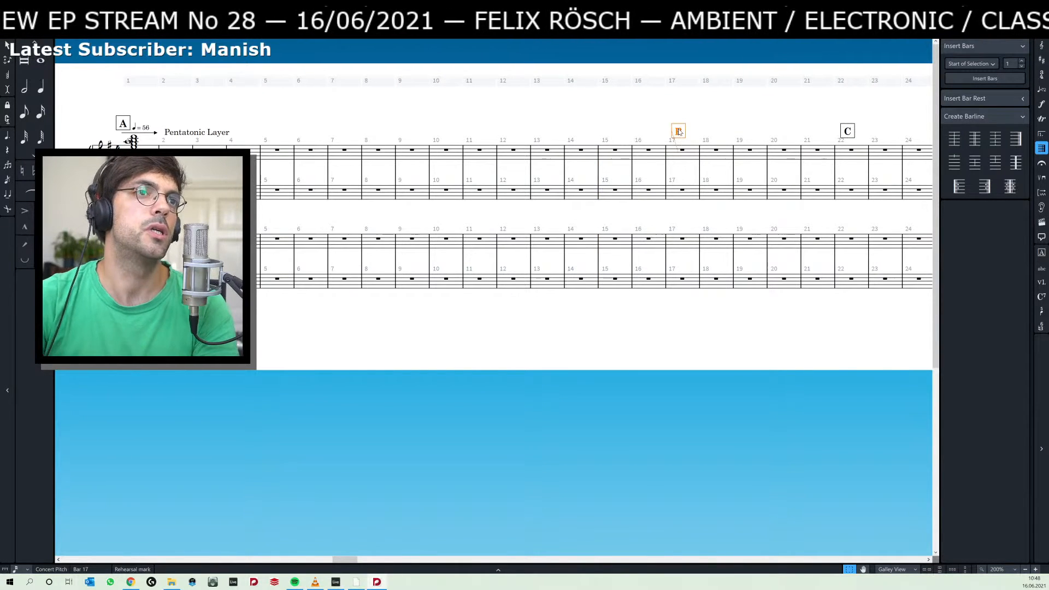
{"action": "key", "text": "Delete"}
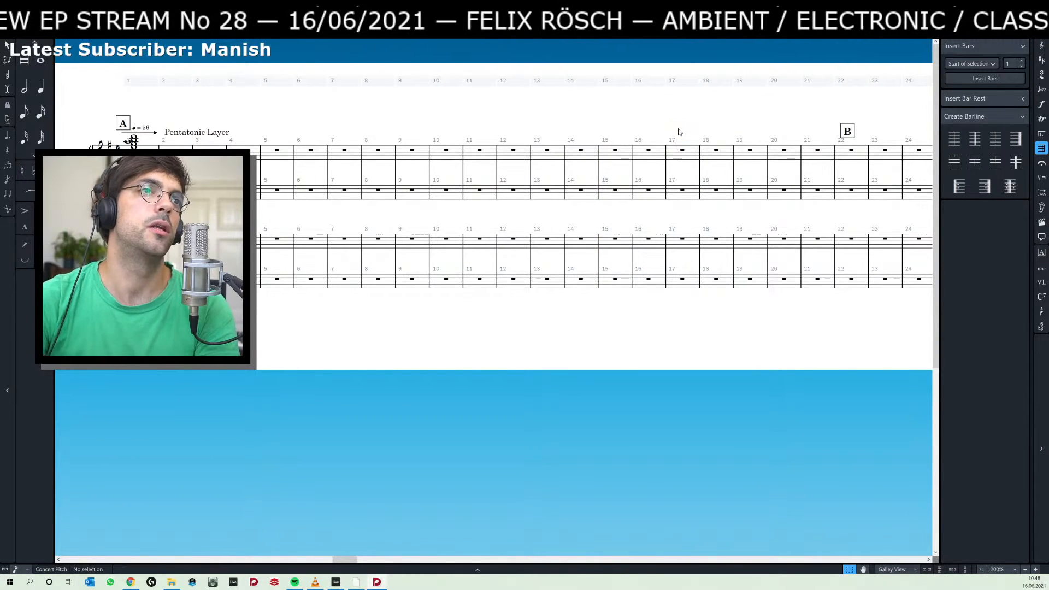
Add a rehearsal mark at bar 15 and paste the copied two-staff passage into Piano 1 from that bar.
{"action": "left_click", "coordinate": [601, 172]}
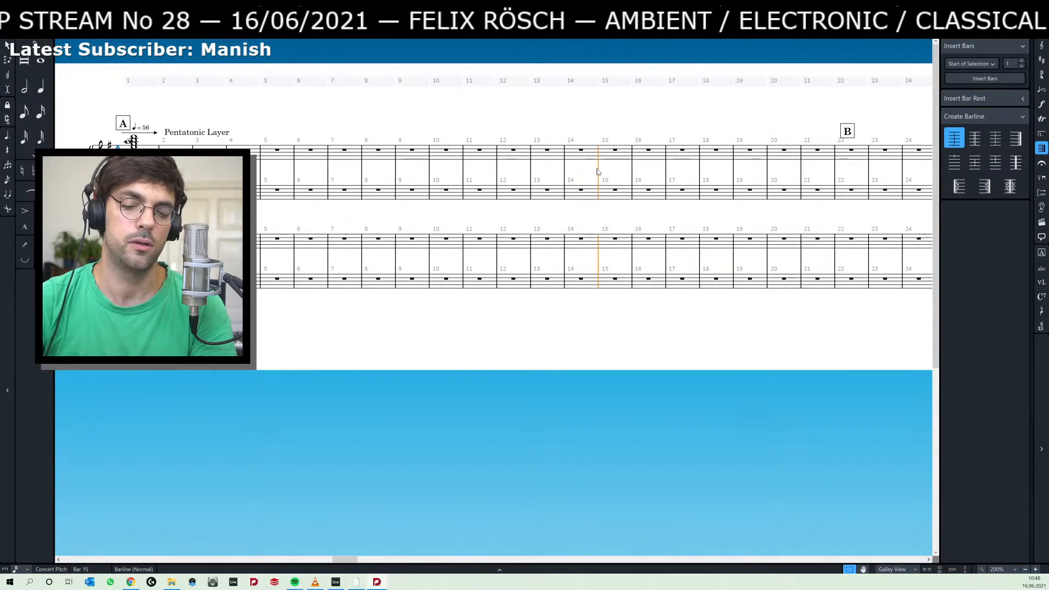
{"action": "key", "text": "shift+a"}
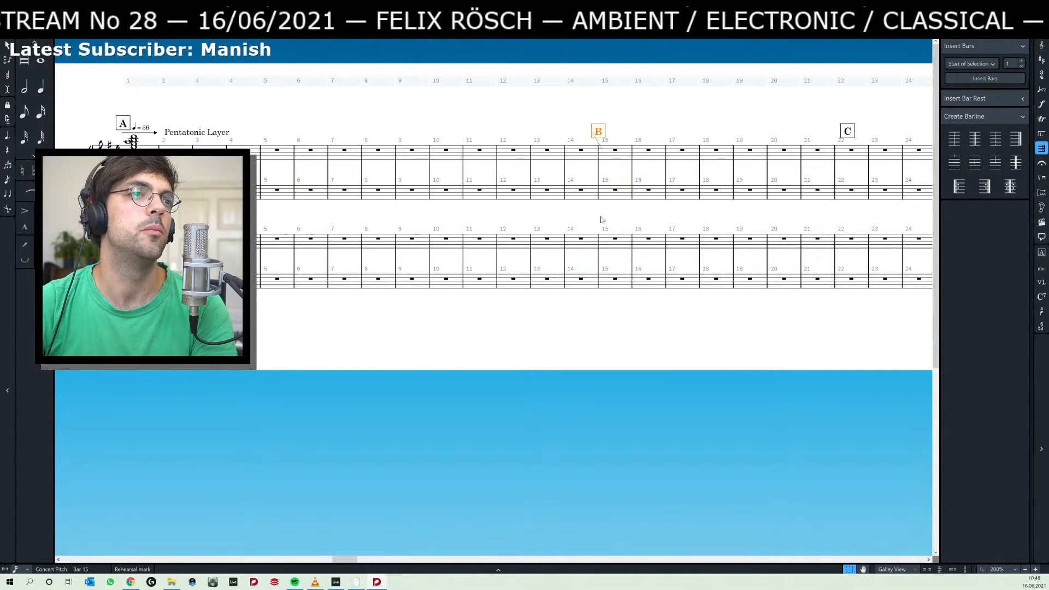
{"action": "left_click", "coordinate": [614, 151]}
{"action": "key", "text": "ctrl+v"}
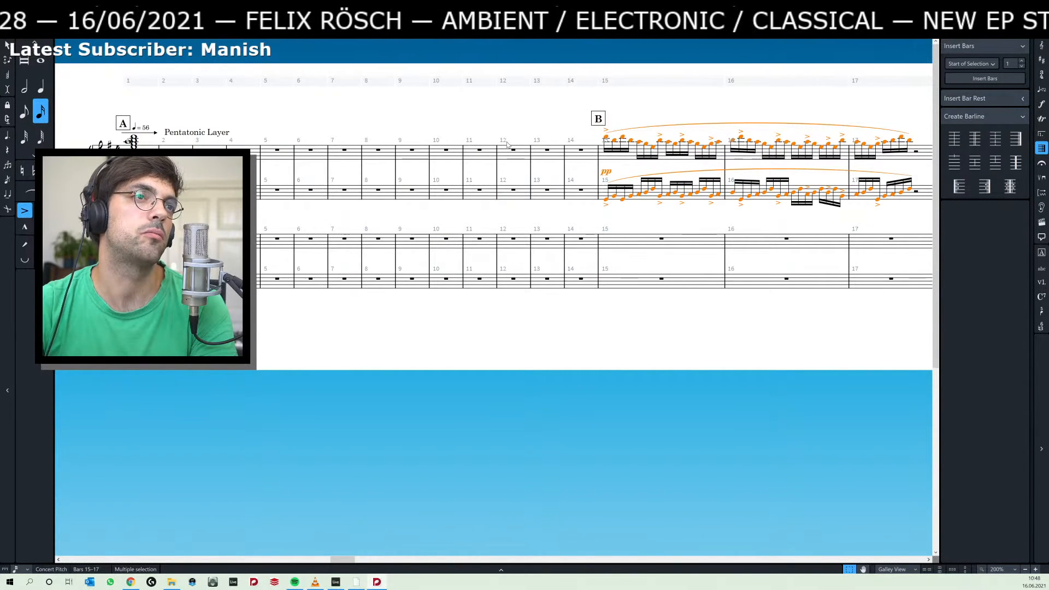
Change the time signature at bar 1 to 2/4.
{"action": "left_click_drag", "start_coordinate": [501, 131], "coordinate": [401, 130]}
{"action": "left_click_drag", "start_coordinate": [470, 165], "coordinate": [640, 178]}
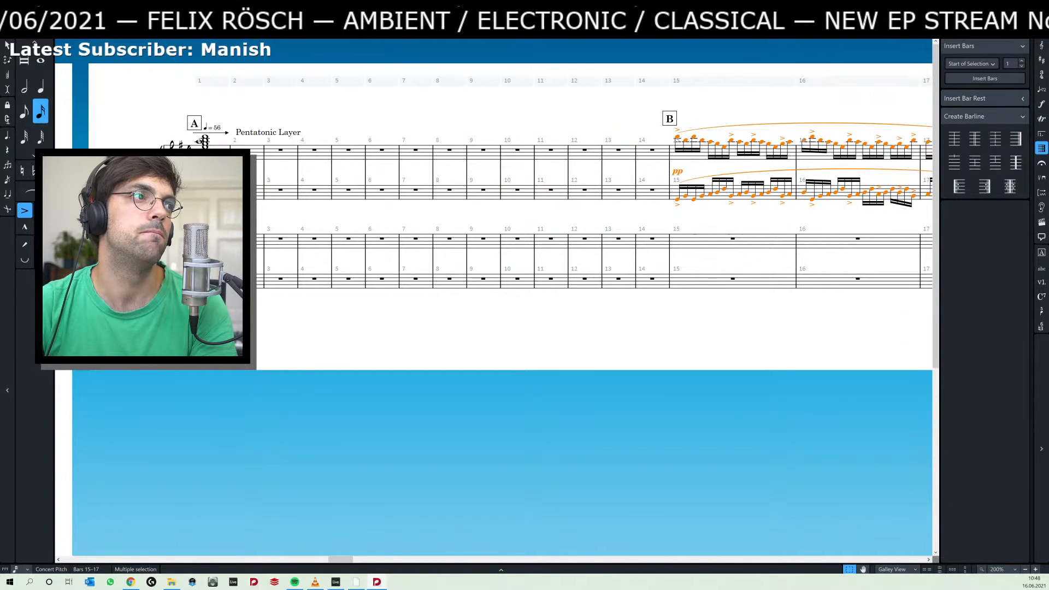
{"action": "left_click", "coordinate": [189, 152]}
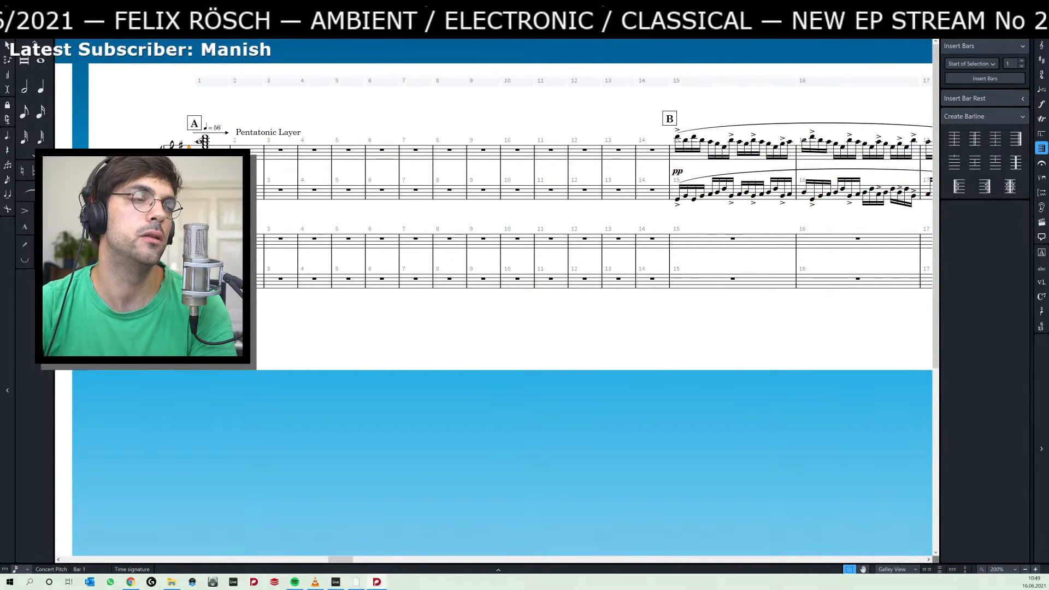
{"action": "key", "text": "shift+m"}
{"action": "type", "text": "2"}
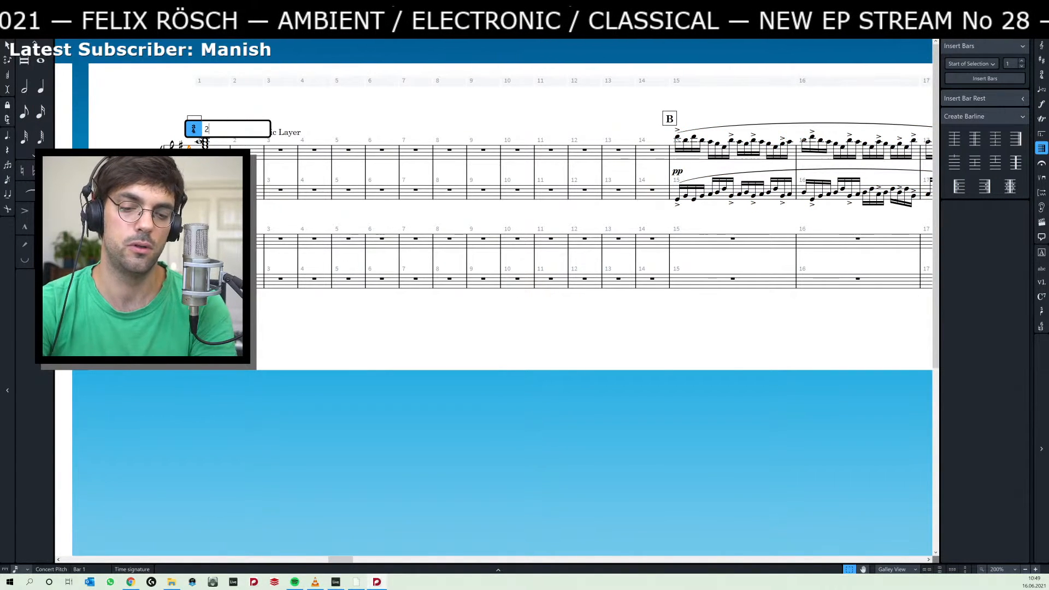
{"action": "type", "text": "/"}
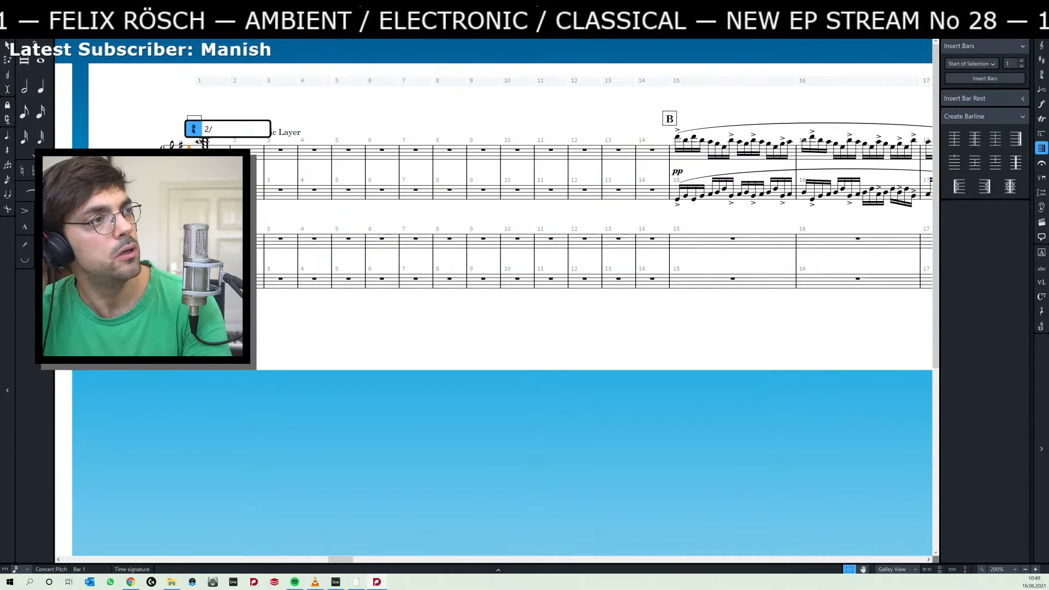
{"action": "type", "text": "4"}
{"action": "key", "text": "Return"}
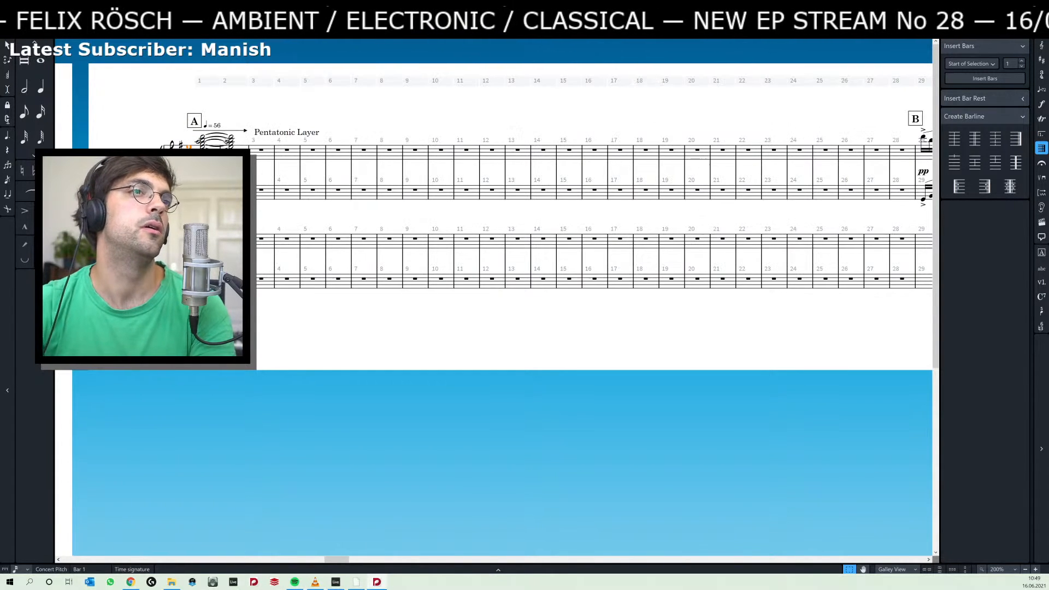
Shorten the tied opening chord across bars 1 and 2 so that it stays within bar 1.
{"action": "left_click", "coordinate": [422, 125]}
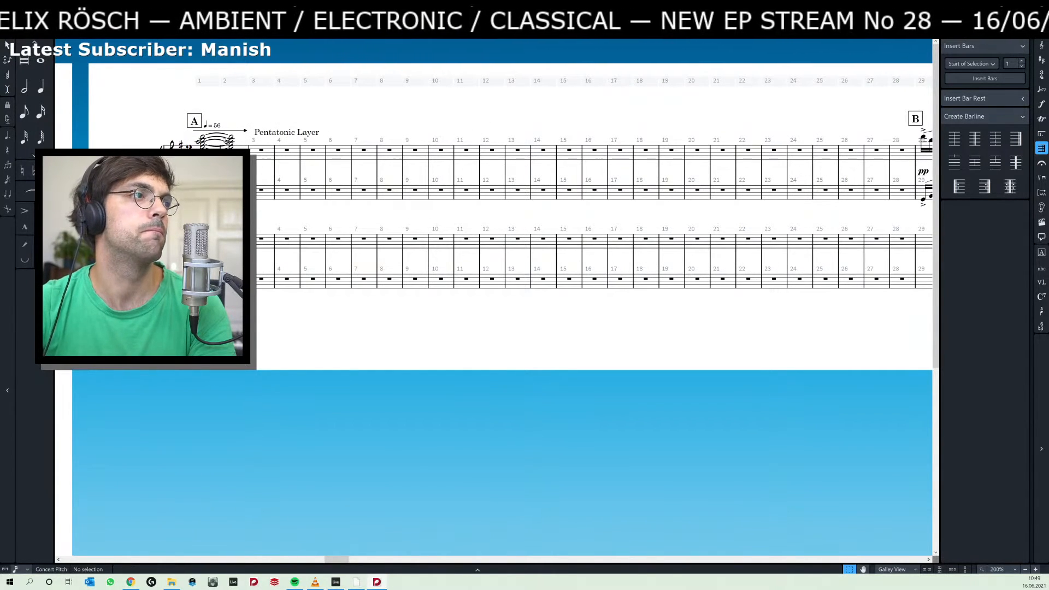
{"action": "left_click", "coordinate": [202, 139]}
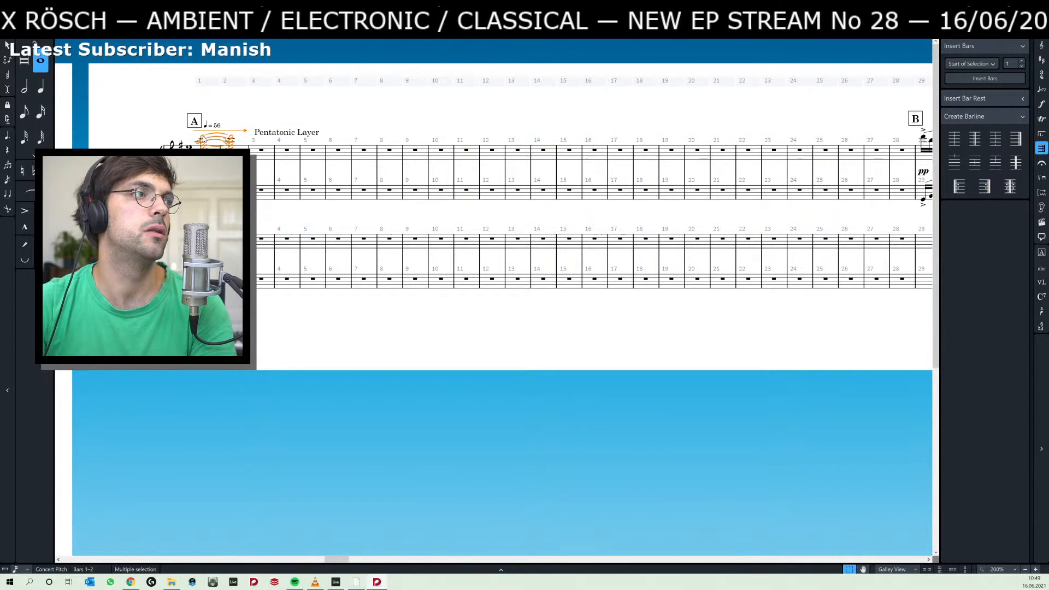
{"action": "key", "text": "6"}
{"action": "left_click", "coordinate": [246, 124]}
Copy the Piano 2 passage of bars 36 to 53 on both staves from the full-ensemble flow that follows.
{"action": "left_click_drag", "start_coordinate": [400, 120], "coordinate": [110, 124]}
{"action": "left_click_drag", "start_coordinate": [318, 125], "coordinate": [287, 124]}
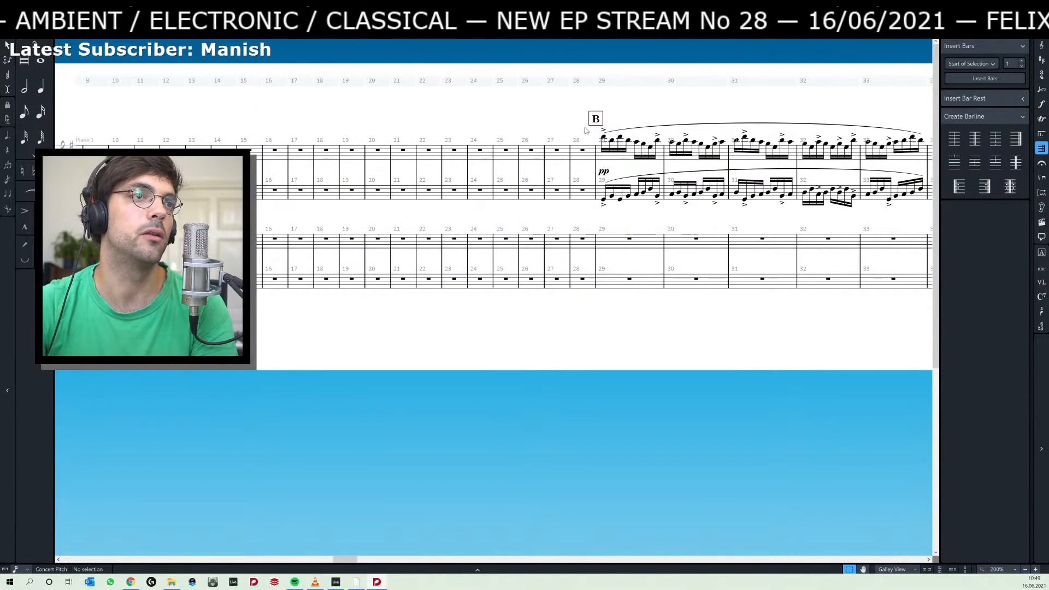
{"action": "left_click_drag", "start_coordinate": [510, 137], "coordinate": [374, 143]}
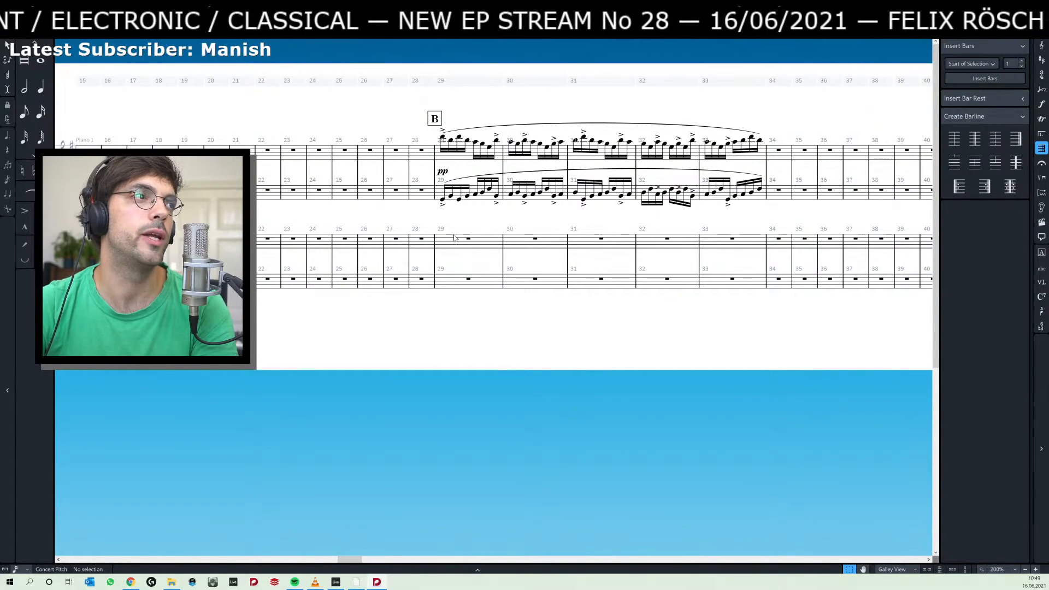
{"action": "left_click", "coordinate": [464, 240]}
{"action": "key", "text": "End"}
{"action": "key", "text": "End"}
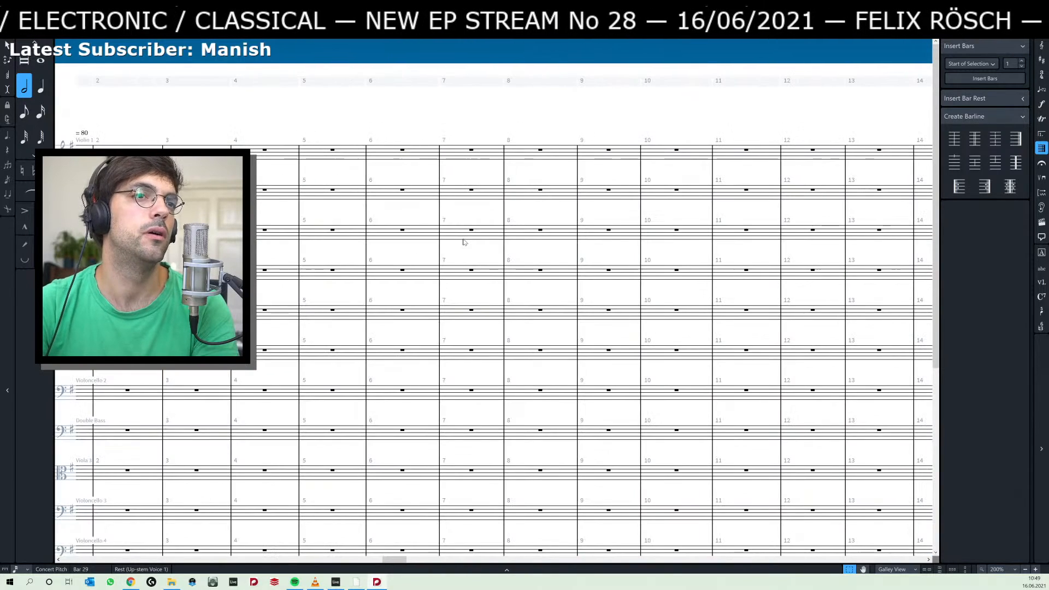
{"action": "scroll", "coordinate": [480, 240], "scroll_direction": "down", "scroll_amount": 3}
{"action": "scroll", "coordinate": [481, 240], "scroll_direction": "down", "scroll_amount": 3}
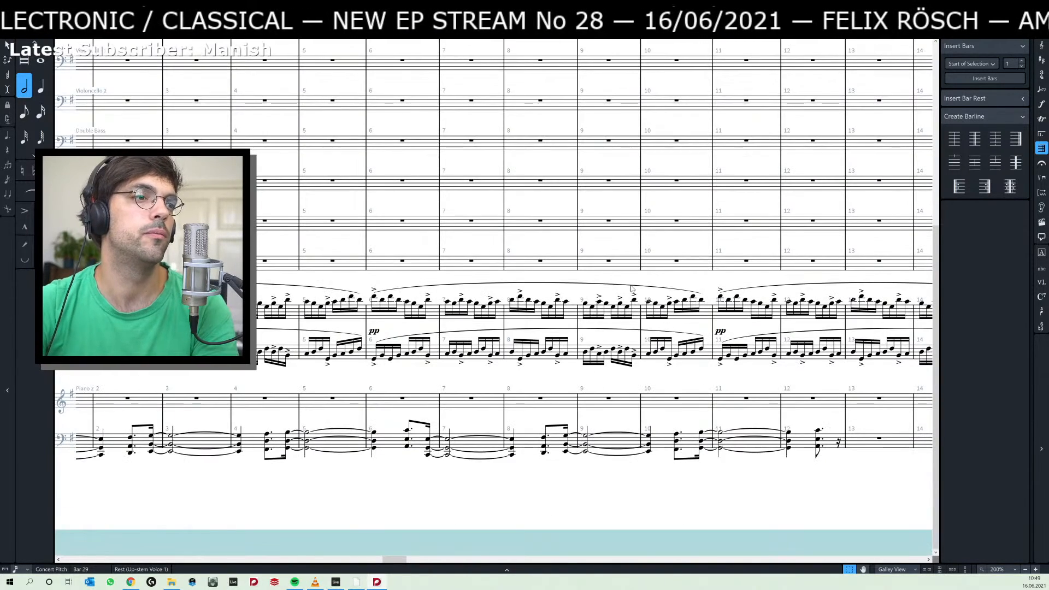
{"action": "left_click_drag", "start_coordinate": [708, 480], "coordinate": [450, 477]}
{"action": "left_click_drag", "start_coordinate": [820, 478], "coordinate": [428, 474]}
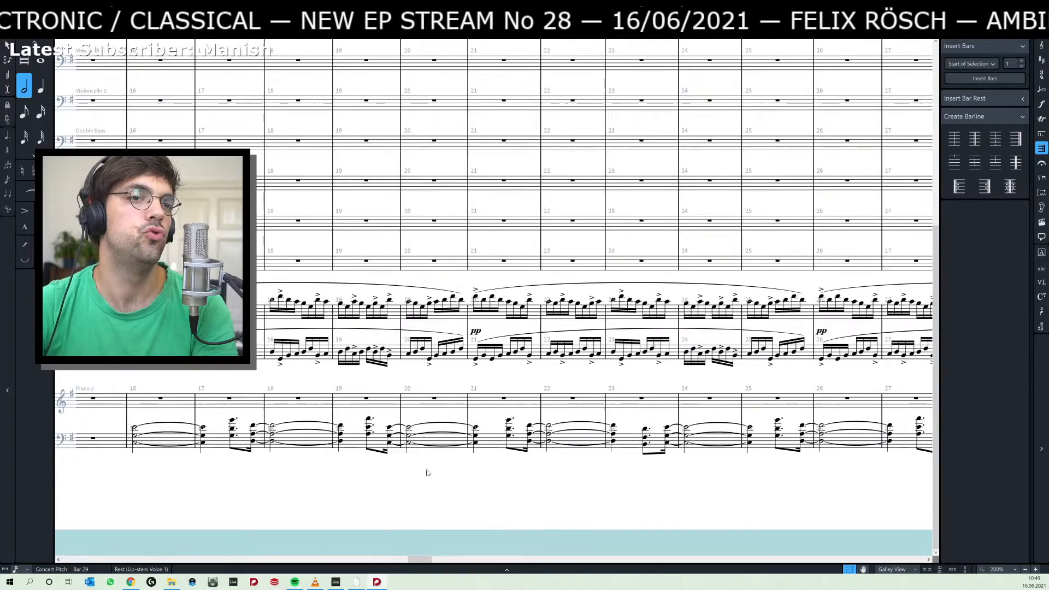
{"action": "key", "text": "End"}
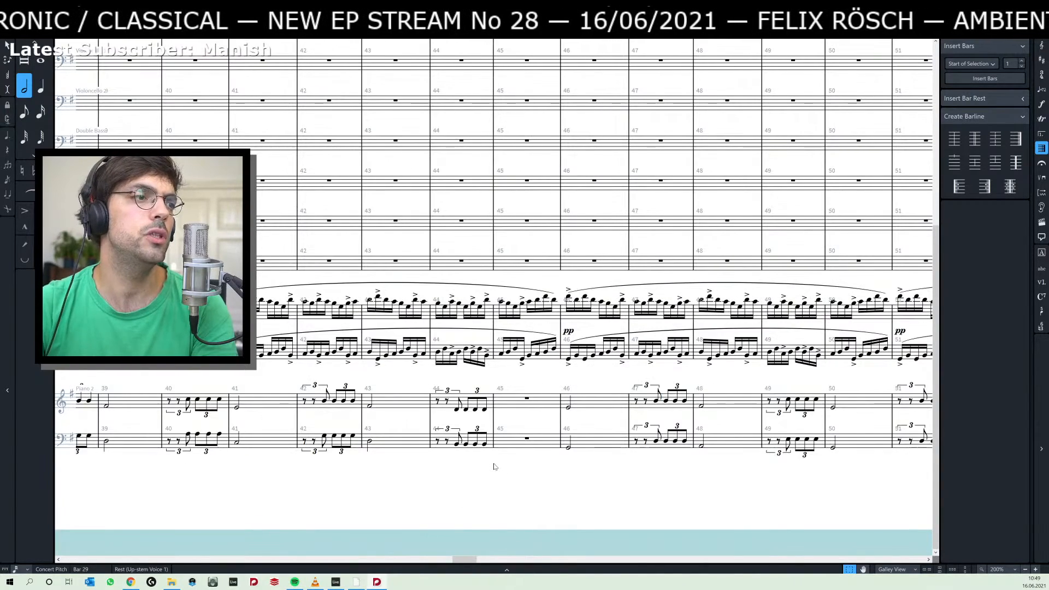
{"action": "left_click_drag", "start_coordinate": [644, 488], "coordinate": [260, 484]}
{"action": "left_click", "coordinate": [320, 408]}
{"action": "left_click_drag", "start_coordinate": [705, 479], "coordinate": [507, 486]}
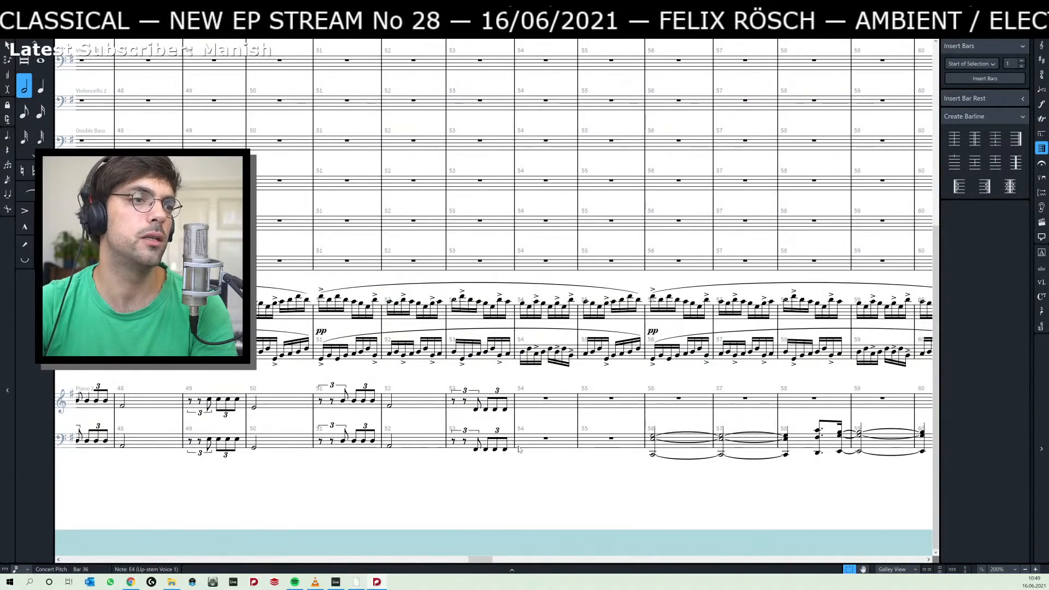
{"action": "left_click", "coordinate": [507, 451], "text": "shift"}
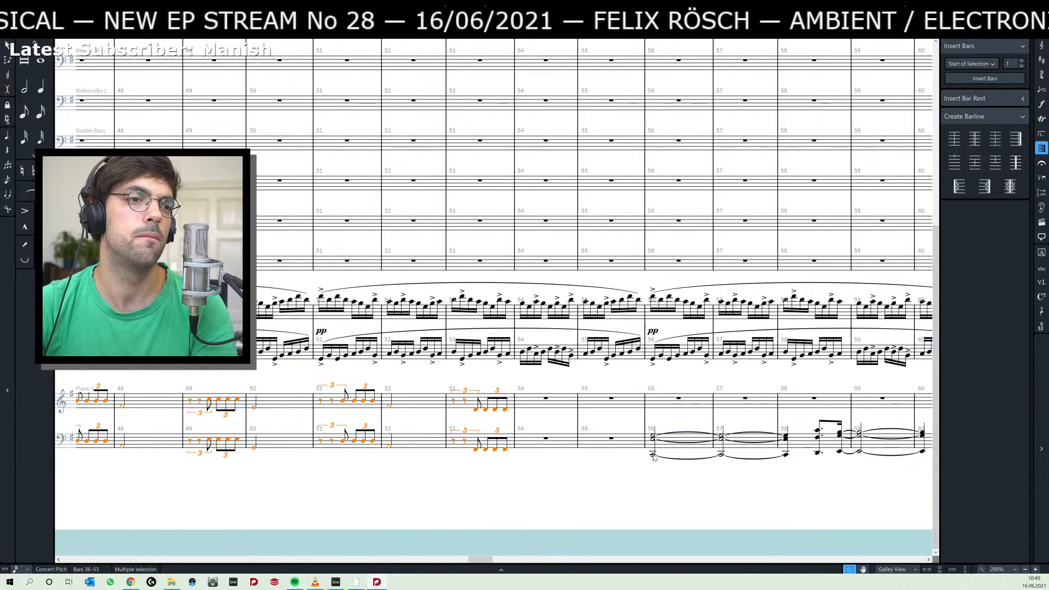
Paste the copied passage onto both Piano 2 staves of the piano-only flow, starting at bar 29 under rehearsal mark B.
{"action": "scroll", "coordinate": [267, 263], "scroll_direction": "up", "scroll_amount": 5}
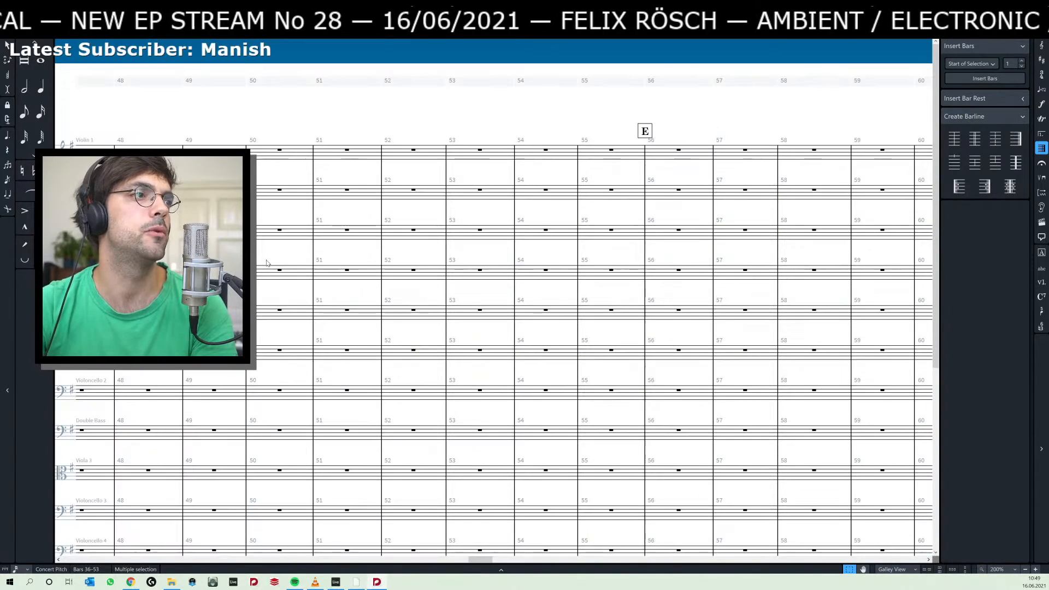
{"action": "scroll", "coordinate": [267, 262], "scroll_direction": "left", "scroll_amount": 15}
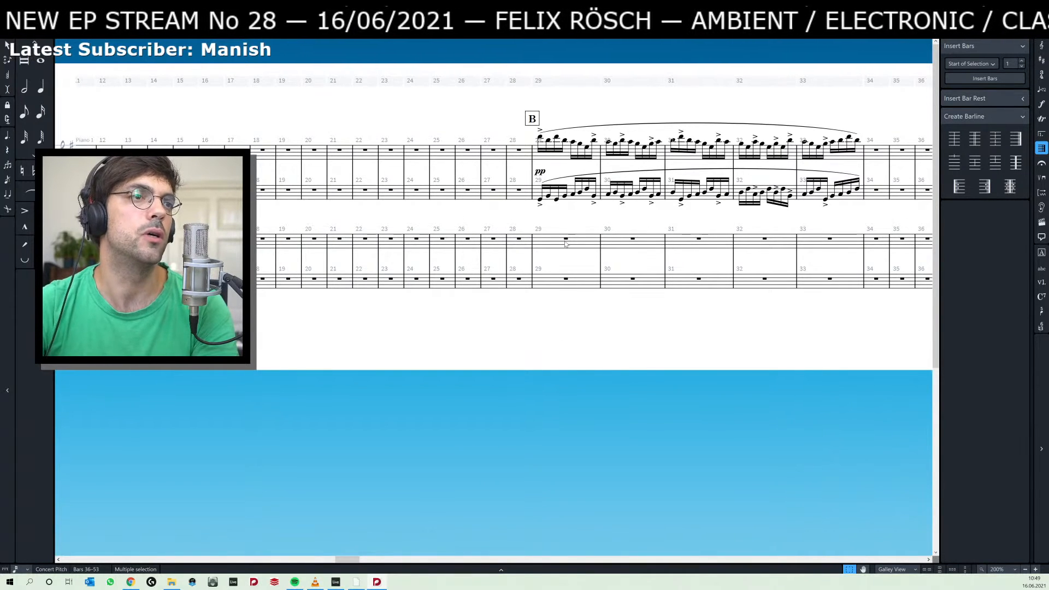
{"action": "left_click", "coordinate": [566, 241]}
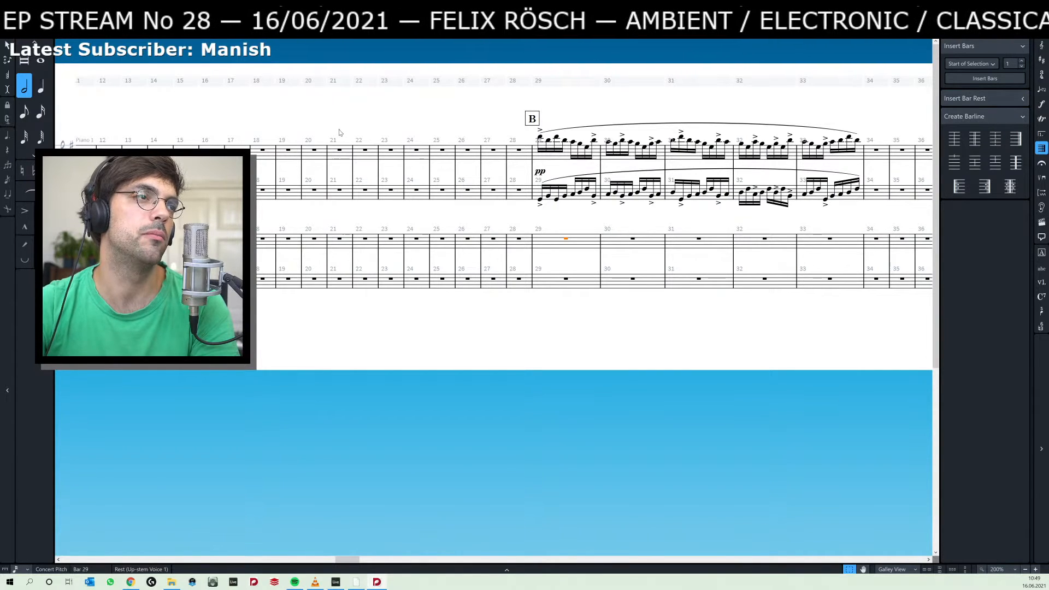
{"action": "scroll", "coordinate": [355, 133], "scroll_direction": "left", "scroll_amount": 10}
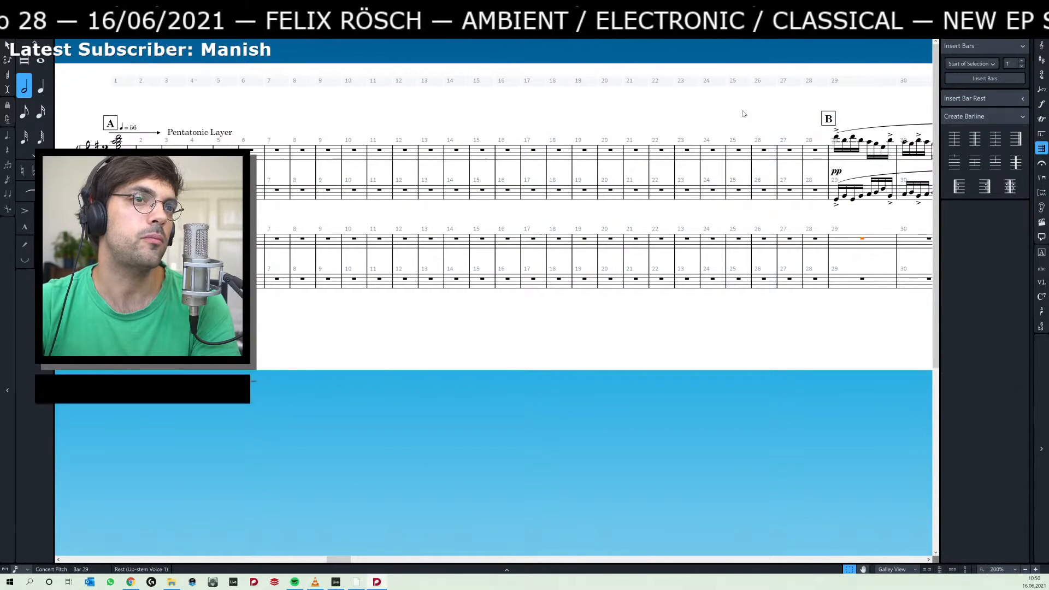
{"action": "left_click_drag", "start_coordinate": [727, 120], "coordinate": [660, 128]}
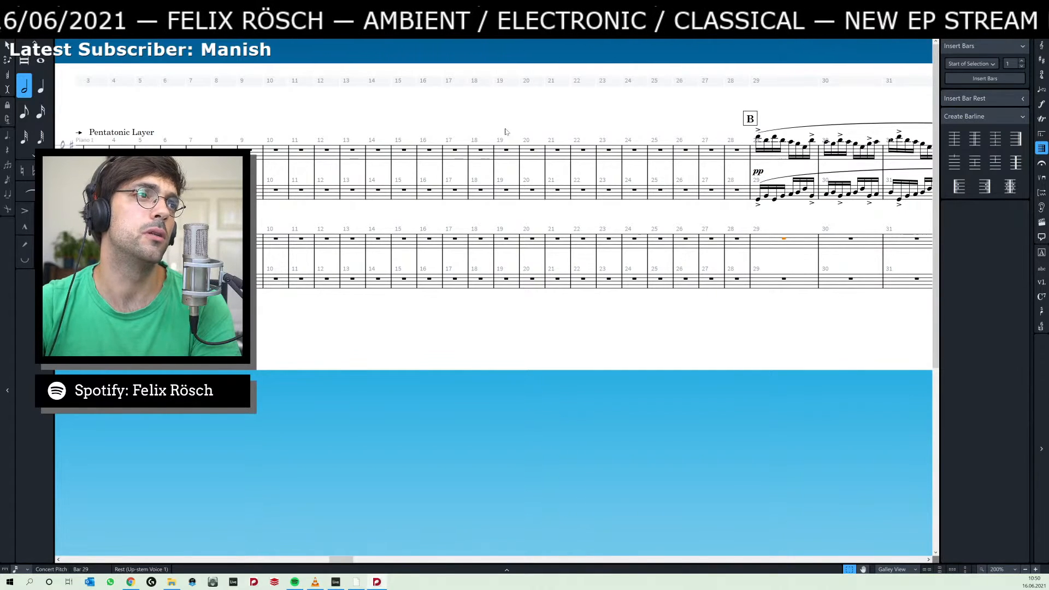
{"action": "left_click_drag", "start_coordinate": [505, 132], "coordinate": [408, 132]}
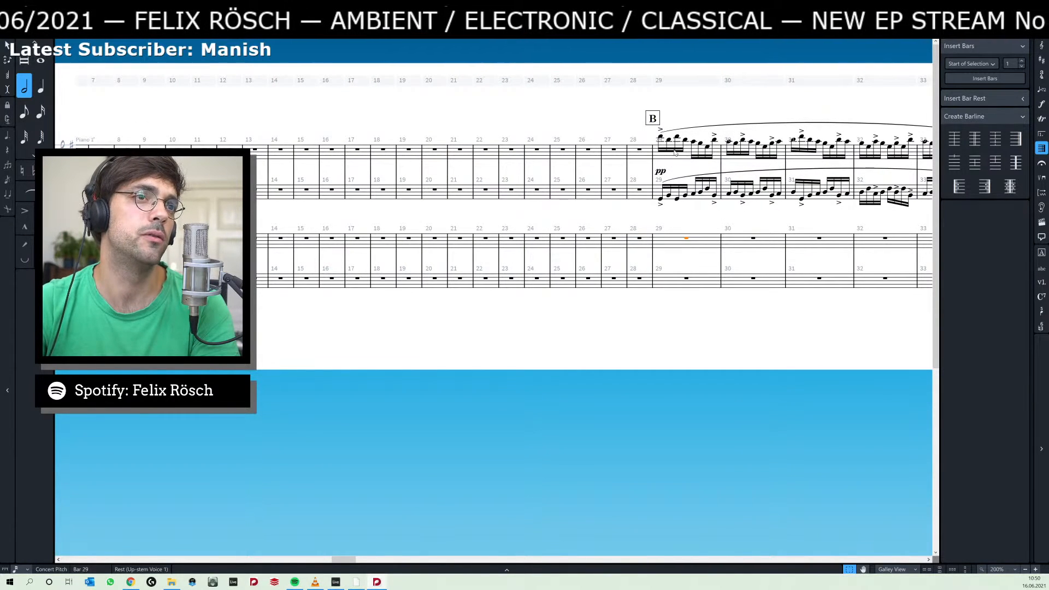
{"action": "key", "text": "ctrl+v"}
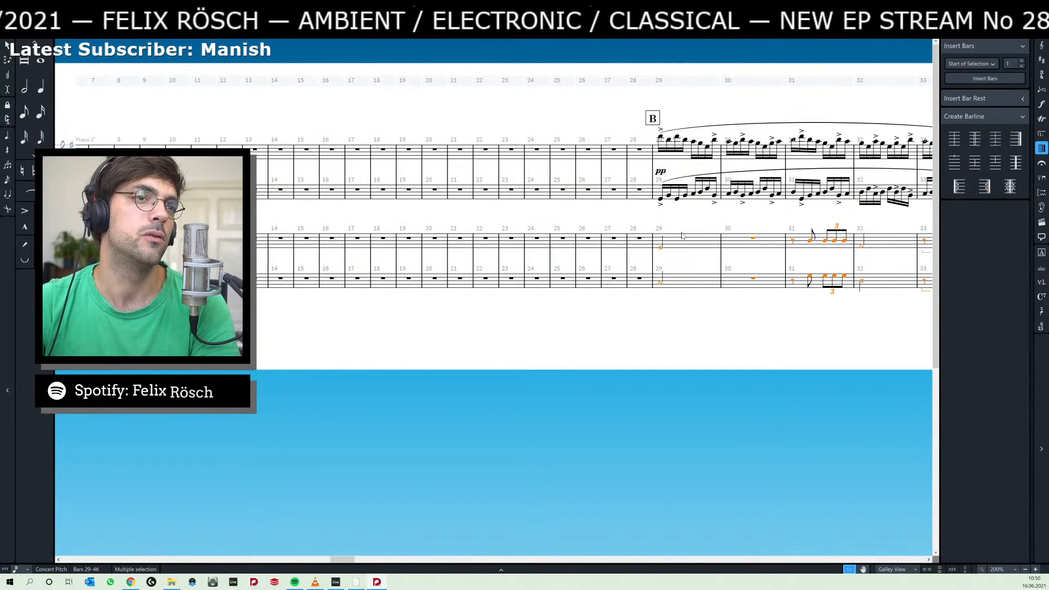
Delete the first triplet of bar 33, with its rests and note, from both Piano 2 staves.
{"action": "left_click_drag", "start_coordinate": [662, 222], "coordinate": [542, 231]}
{"action": "left_click", "coordinate": [467, 224]}
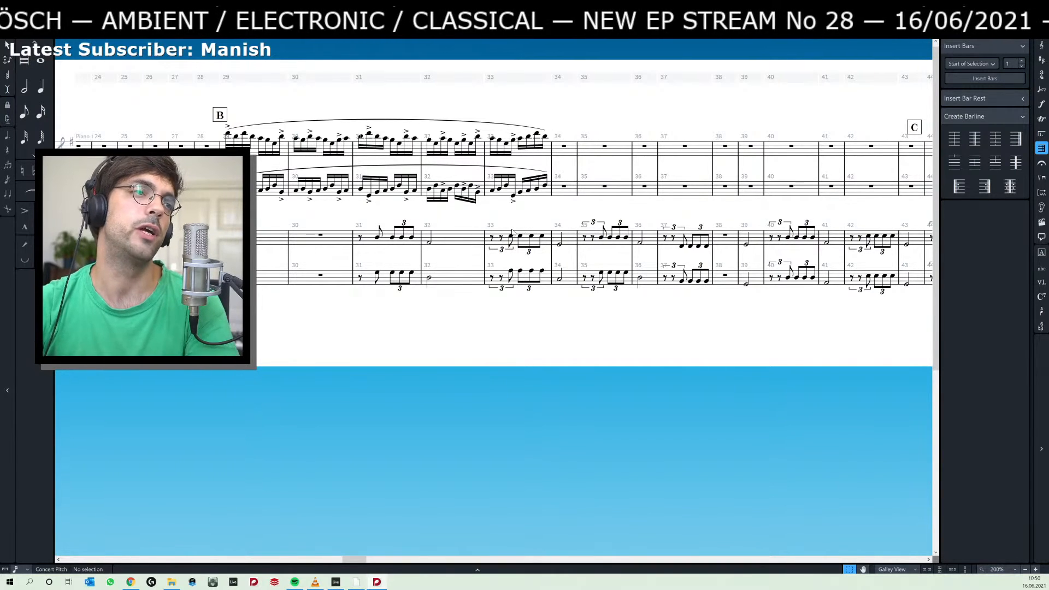
{"action": "left_click", "coordinate": [506, 250]}
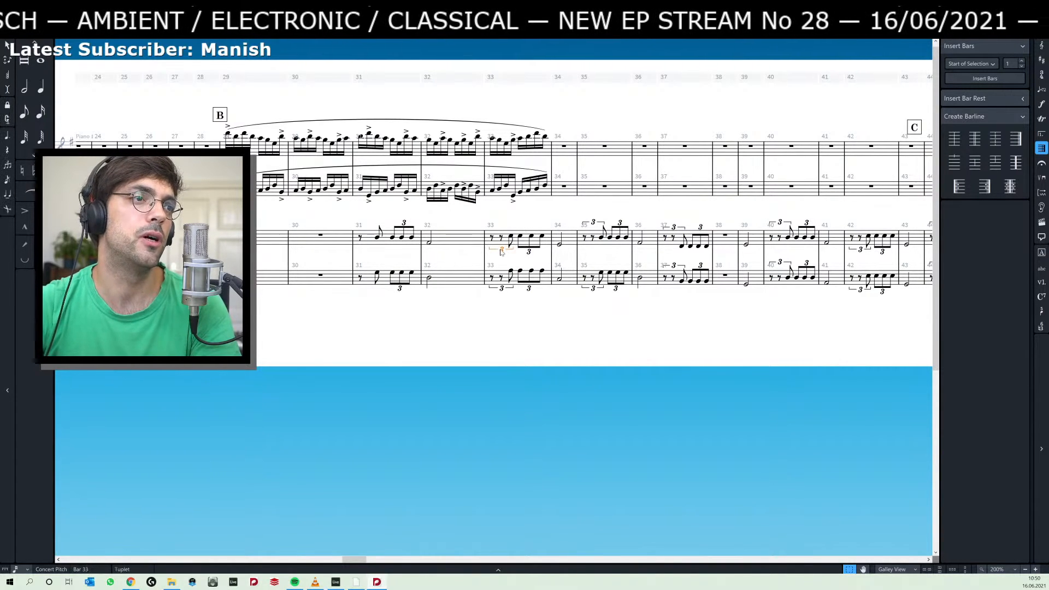
{"action": "left_click", "coordinate": [502, 289]}
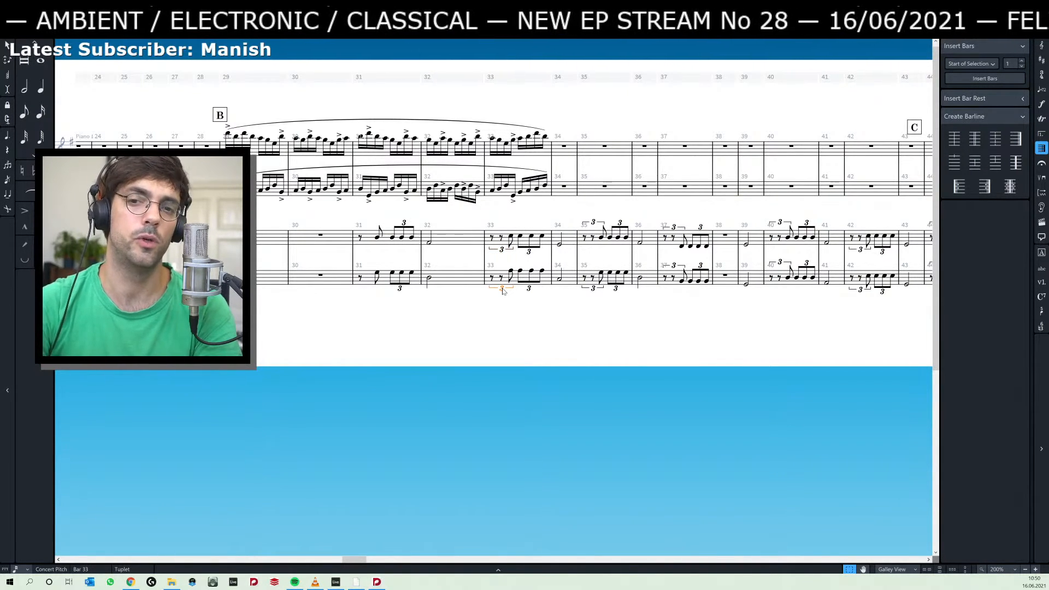
{"action": "left_click", "coordinate": [501, 251], "text": "ctrl"}
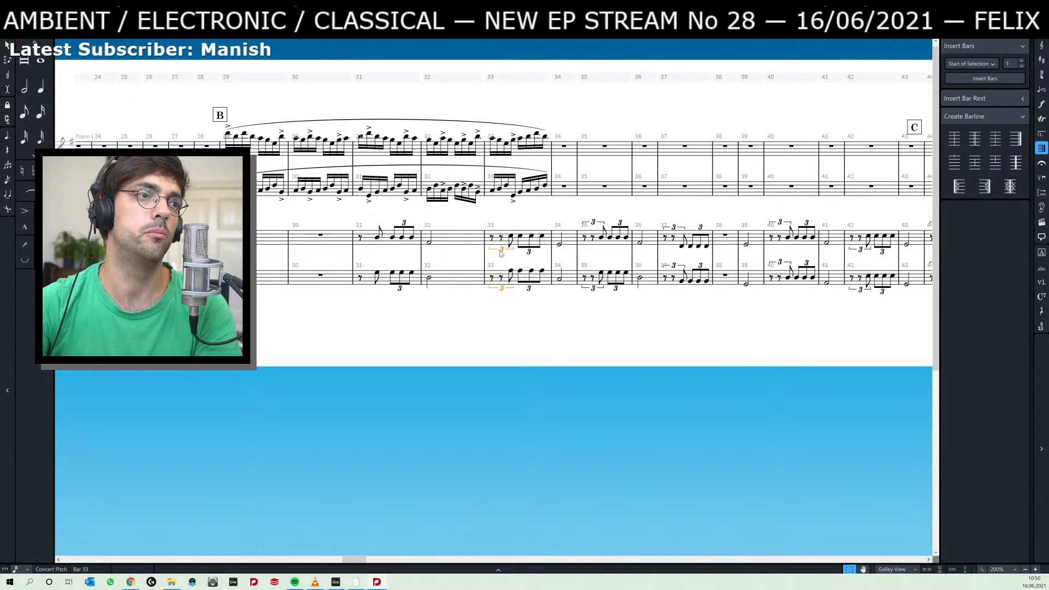
{"action": "key", "text": "Delete"}
Enter an off-beat eighth note before the remaining triplet in bar 33 on both Piano 2 staves, with an A on the lower staff.
{"action": "left_click", "coordinate": [522, 240]}
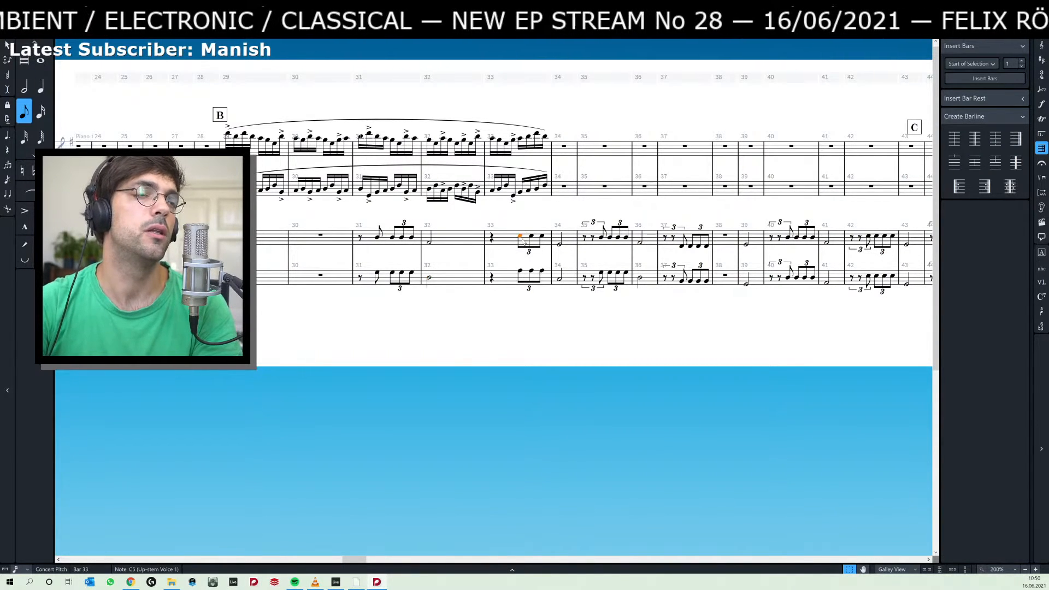
{"action": "key", "text": "shift+n"}
{"action": "key", "text": "Left"}
{"action": "key", "text": "Left"}
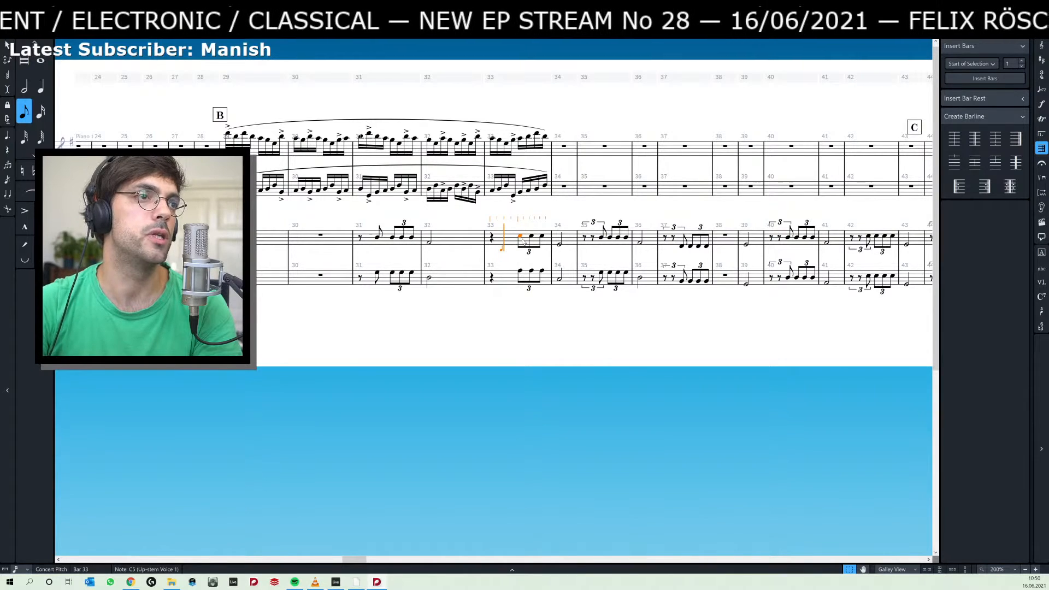
{"action": "key", "text": "Escape"}
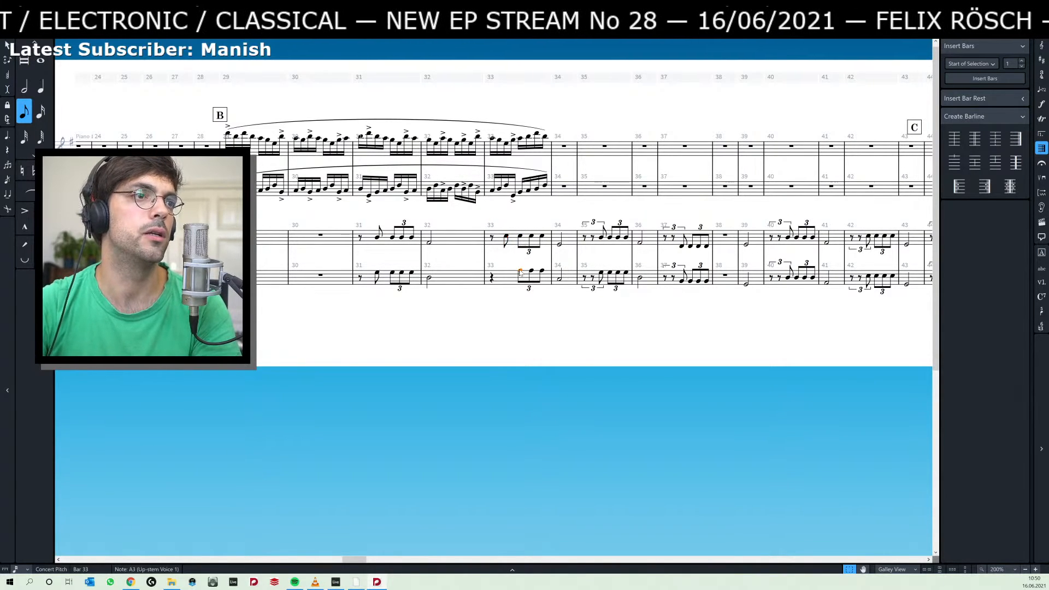
{"action": "key", "text": "Left"}
{"action": "key", "text": "Left"}
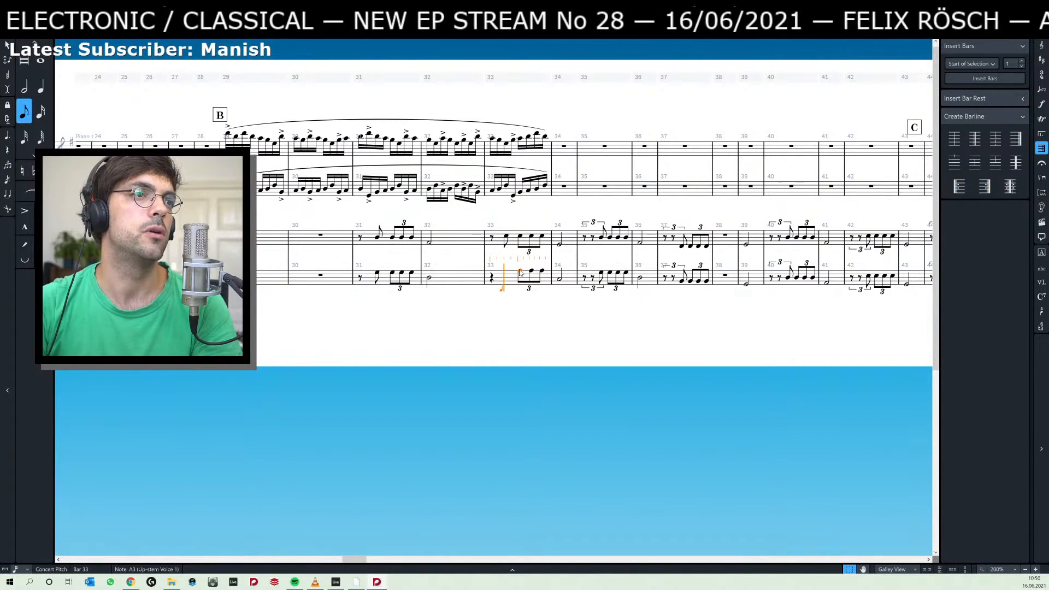
{"action": "key", "text": "a"}
{"action": "key", "text": "Escape"}
Replace the first triplet of bar 35 on both Piano 2 staves with an off-beat eighth note copied from the remaining triplet's first note.
{"action": "left_click", "coordinate": [594, 225]}
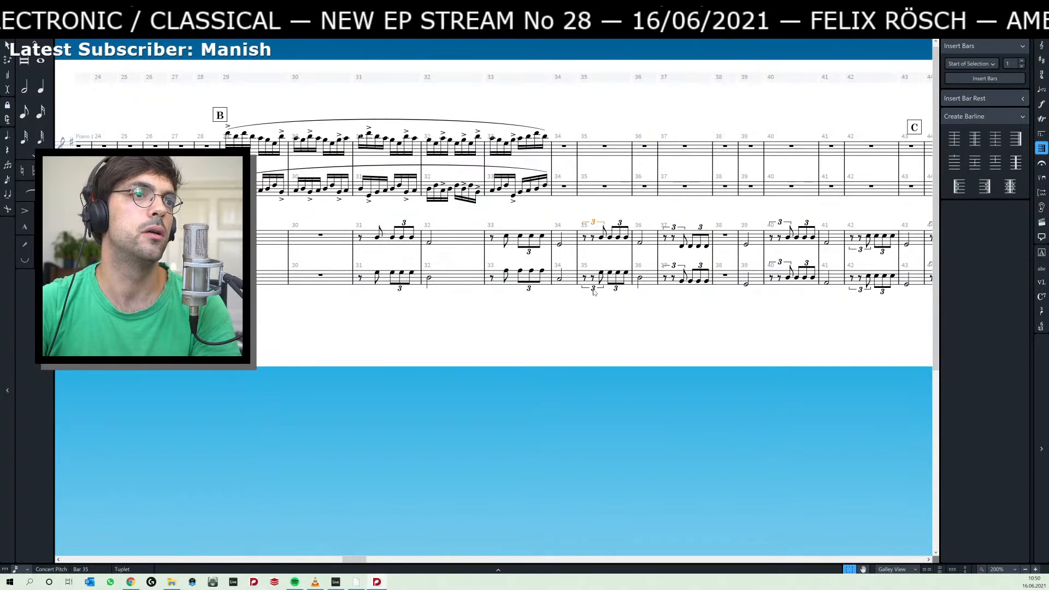
{"action": "left_click", "coordinate": [592, 290], "text": "ctrl"}
{"action": "key", "text": "Delete"}
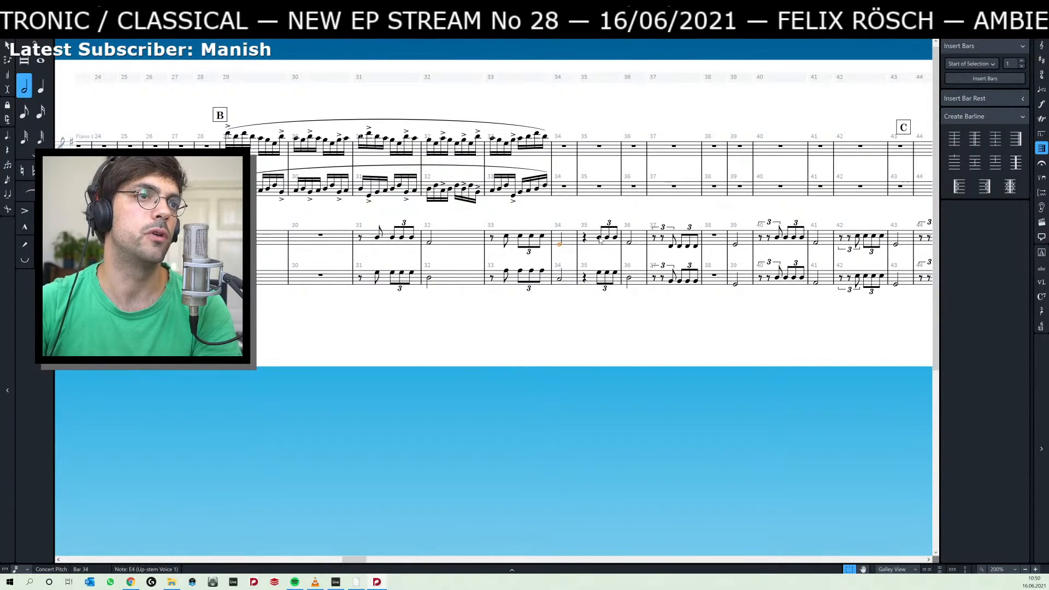
{"action": "left_click", "coordinate": [599, 237]}
{"action": "left_click", "coordinate": [600, 273], "text": "ctrl"}
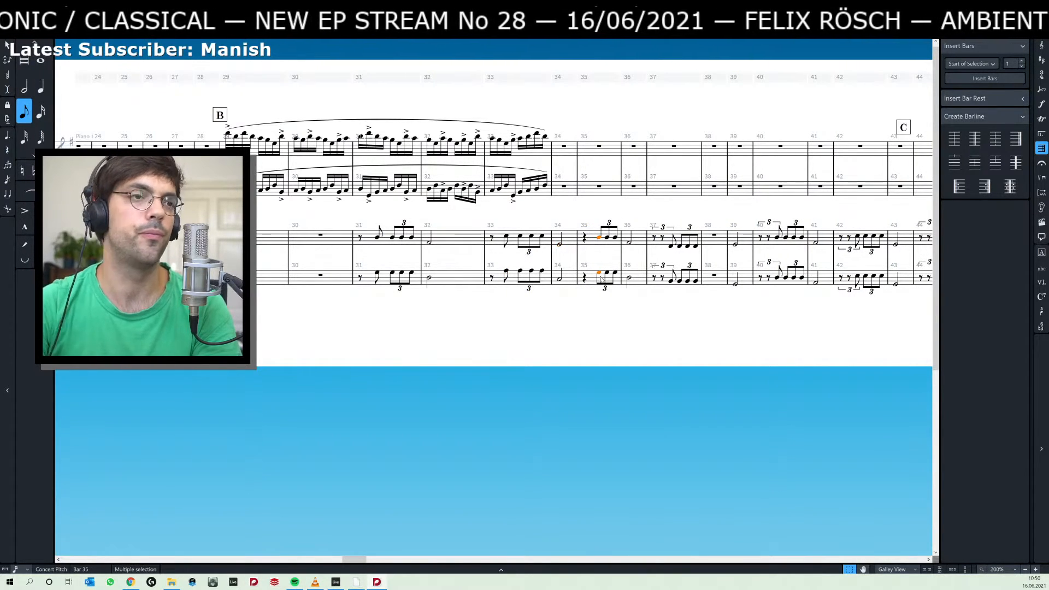
{"action": "key", "text": "Return"}
{"action": "key", "text": "Left"}
{"action": "key", "text": "ctrl+v"}
{"action": "key", "text": "Escape"}
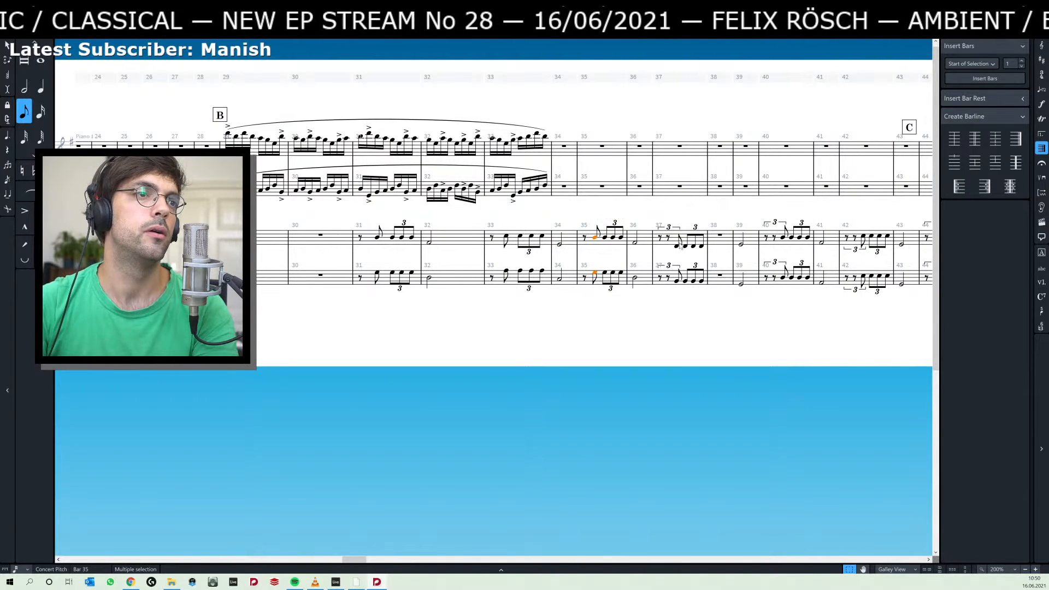
Replace the first triplet of bar 37 on both Piano 2 staves with an off-beat eighth note copied from the remaining triplet's first note.
{"action": "left_click", "coordinate": [669, 227]}
{"action": "key", "text": "ctrl+z"}
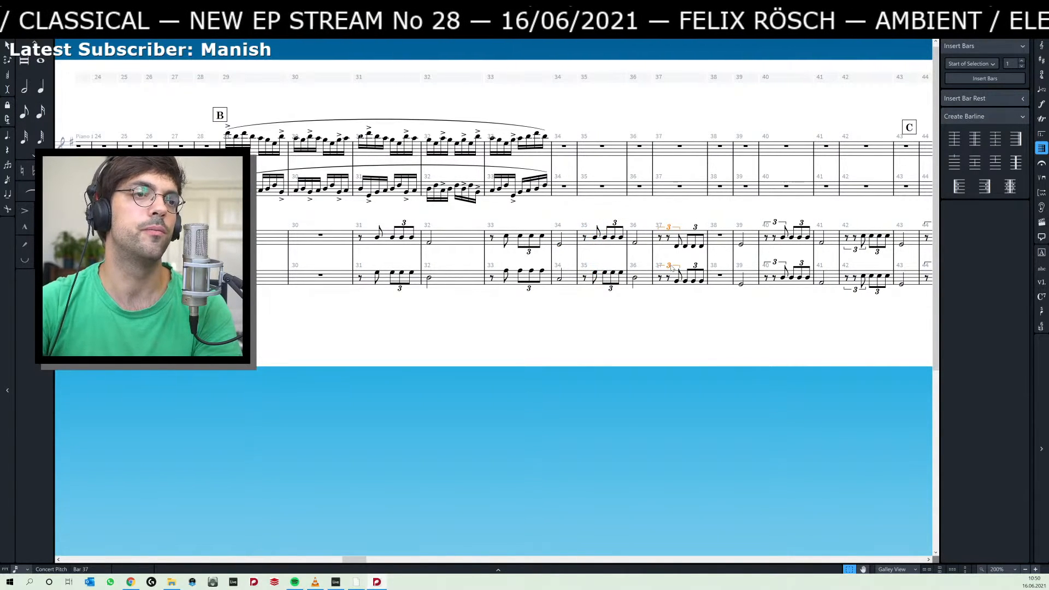
{"action": "left_click", "coordinate": [675, 246]}
{"action": "left_click", "coordinate": [675, 282], "text": "ctrl"}
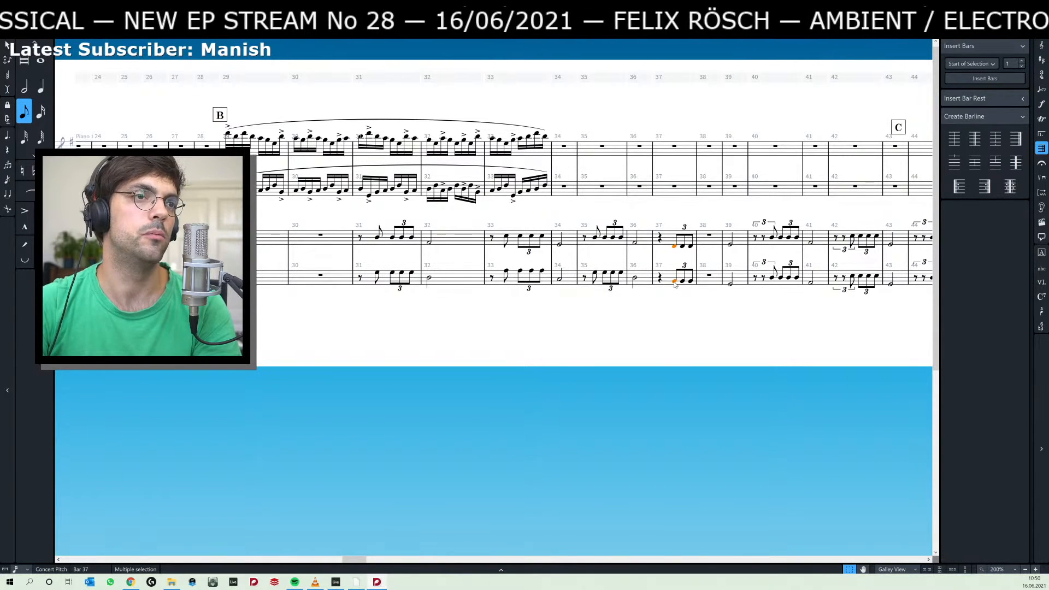
{"action": "key", "text": "ctrl+c"}
{"action": "key", "text": "shift+n"}
{"action": "key", "text": "Left"}
{"action": "key", "text": "ctrl+v"}
{"action": "key", "text": "Escape"}
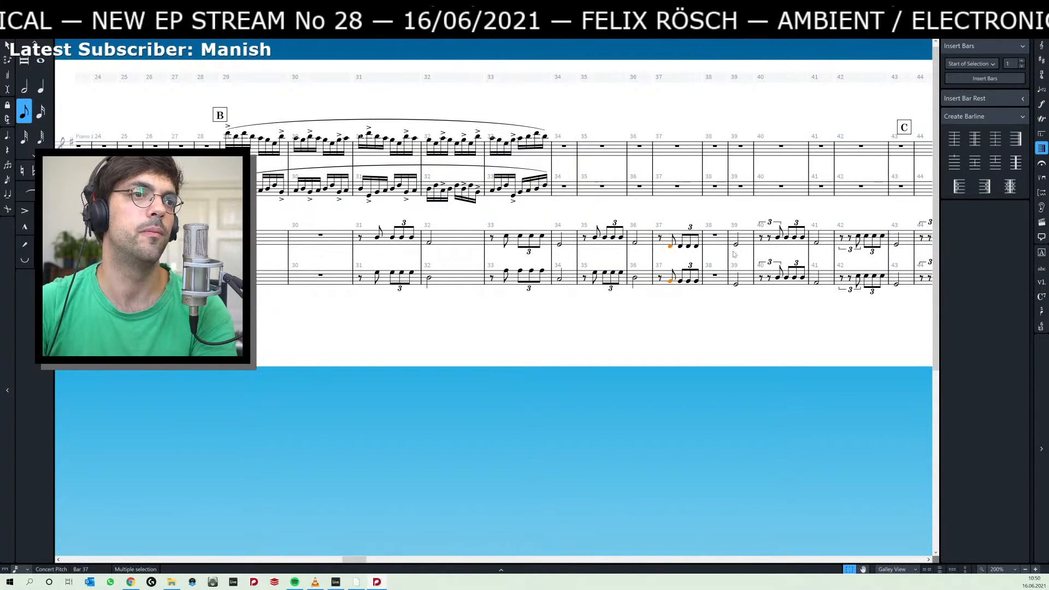
Delete the first triplet of bar 40 from both Piano 2 staves.
{"action": "left_click", "coordinate": [771, 223]}
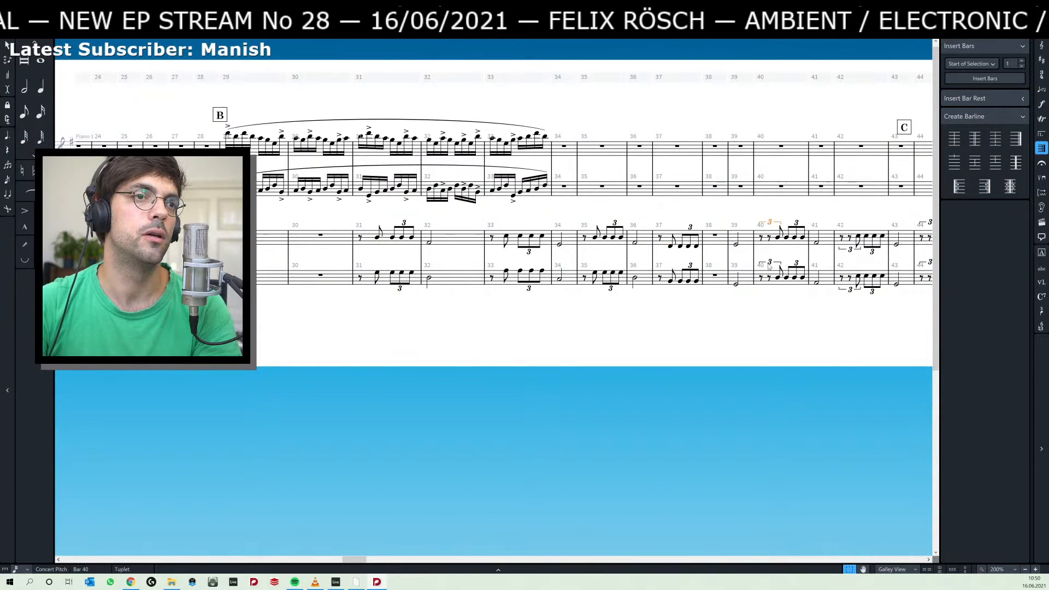
{"action": "left_click", "coordinate": [770, 264], "text": "ctrl"}
{"action": "key", "text": "Delete"}
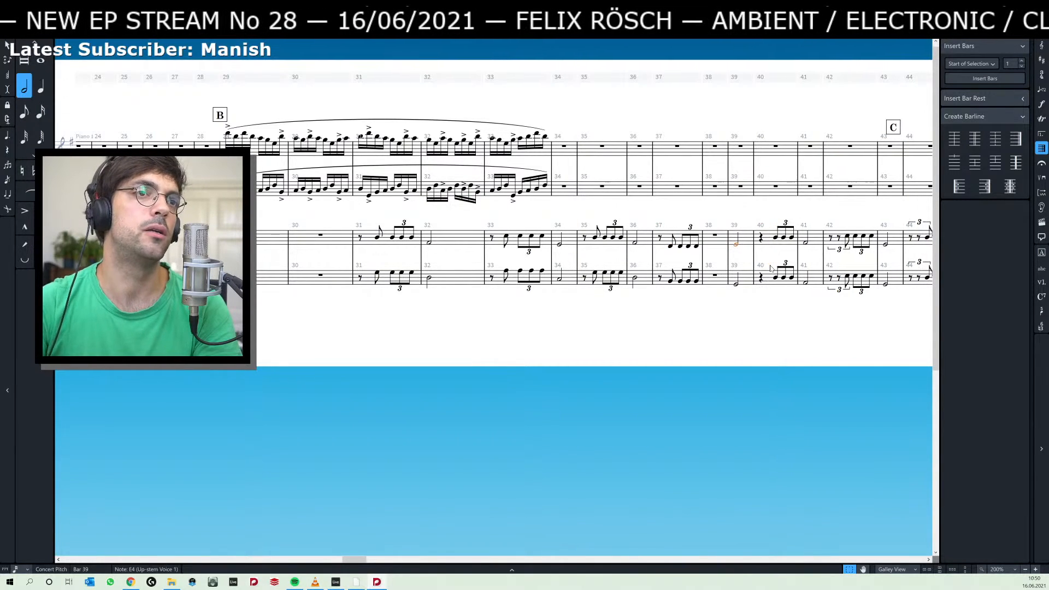
{"action": "left_click", "coordinate": [776, 238]}
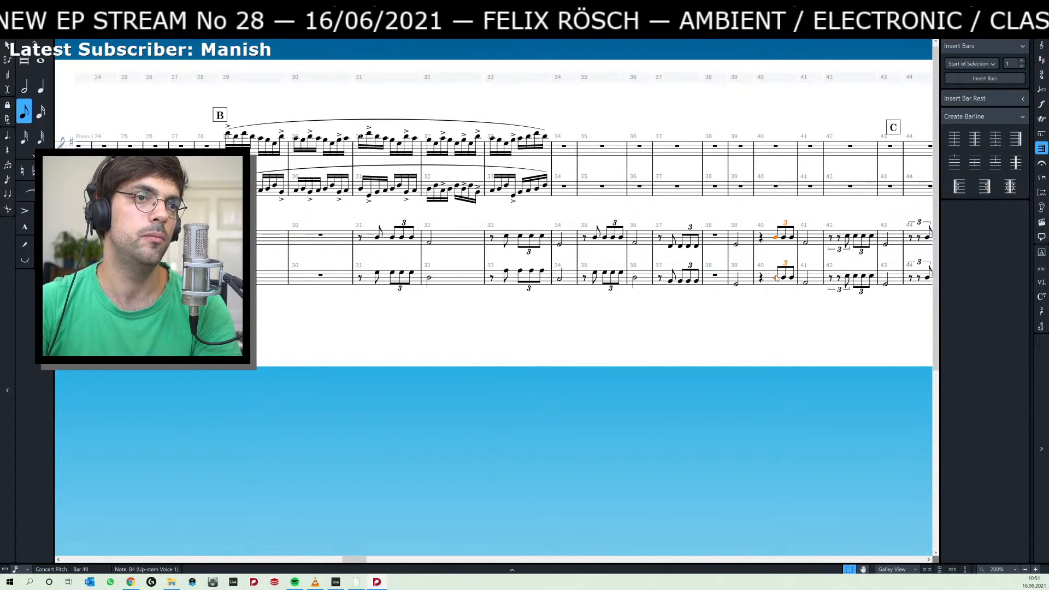
{"action": "left_click", "coordinate": [776, 278], "text": "ctrl"}
{"action": "key", "text": "alt+Left"}
{"action": "key", "text": "alt+Left"}
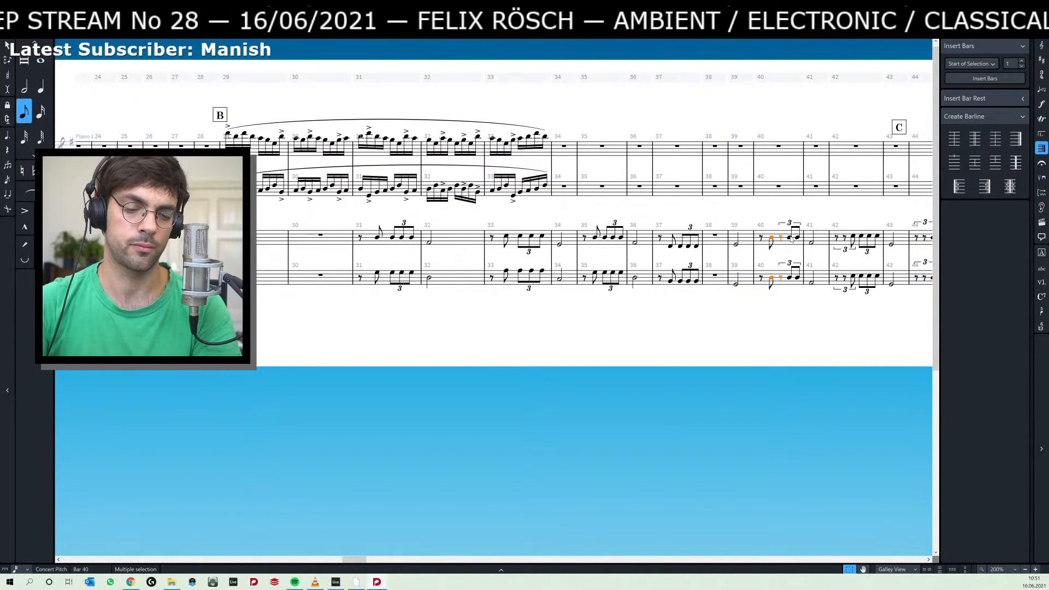
{"action": "key", "text": "6"}
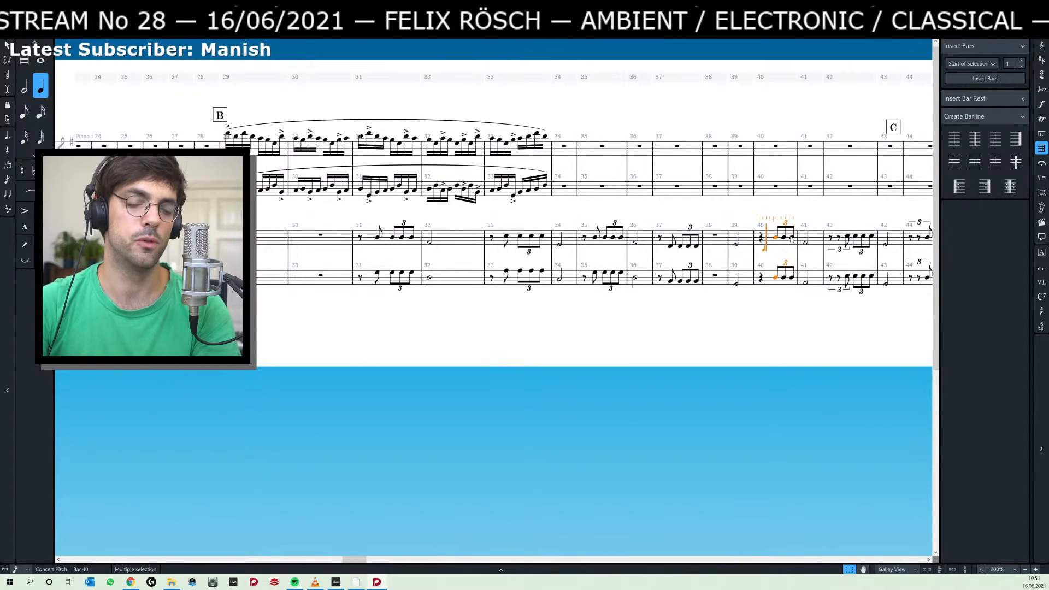
{"action": "key", "text": "5"}
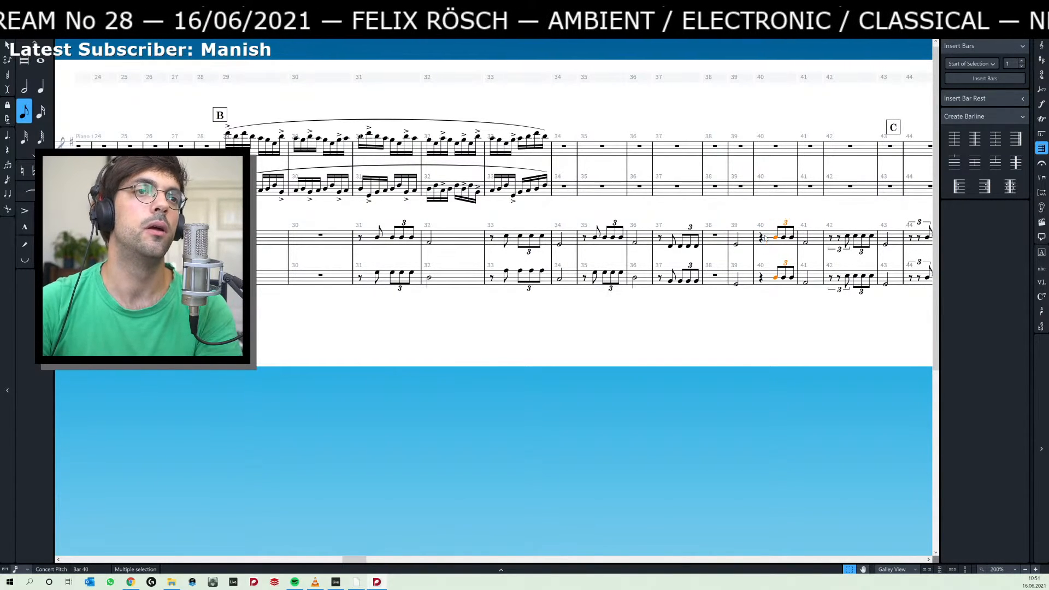
{"action": "key", "text": "alt+Left"}
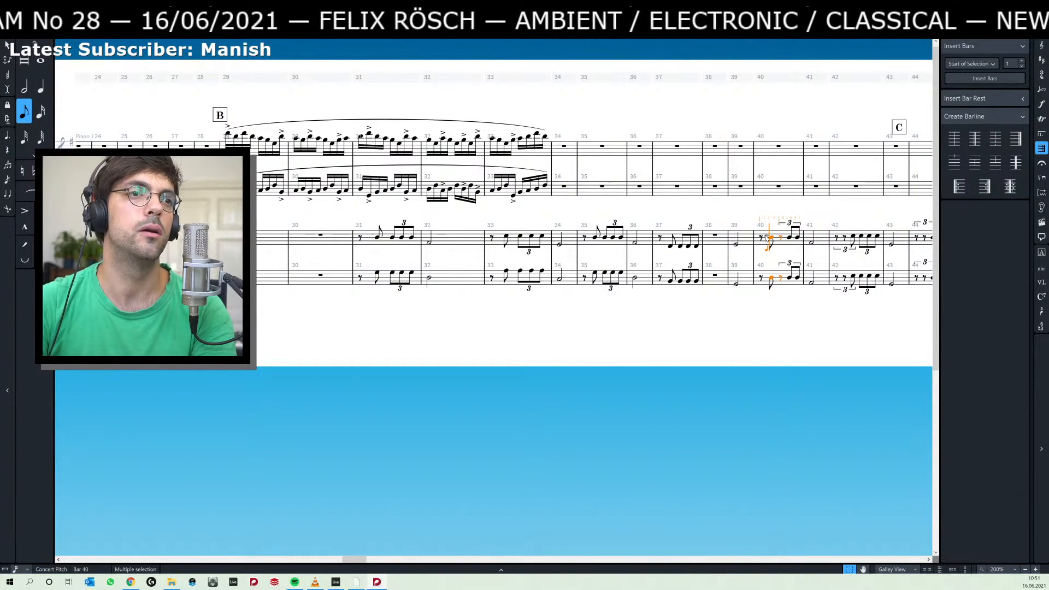
{"action": "key", "text": "Delete"}
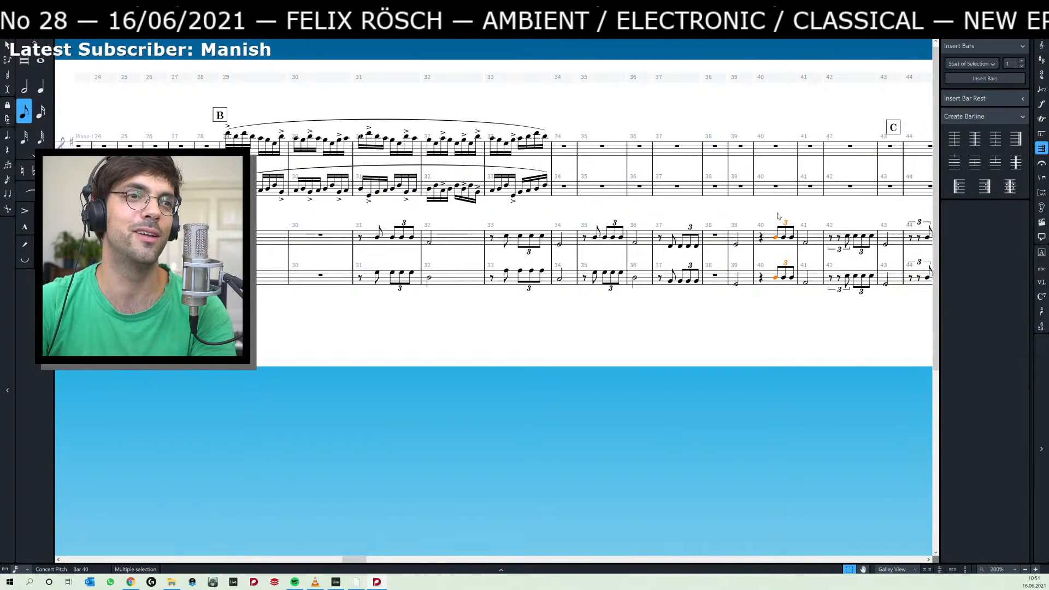
{"action": "key", "text": "Escape"}
Copy the first note of the remaining bar 40 triplet on both Piano 2 staves to the off-beat eighth position before it.
{"action": "left_click", "coordinate": [778, 278]}
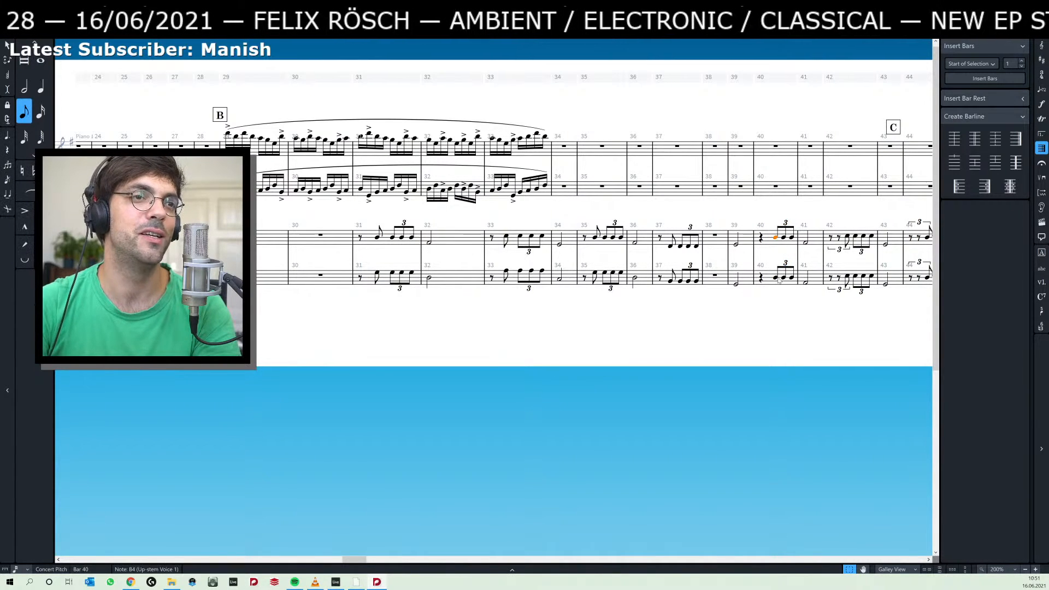
{"action": "left_click", "coordinate": [776, 279], "text": "ctrl"}
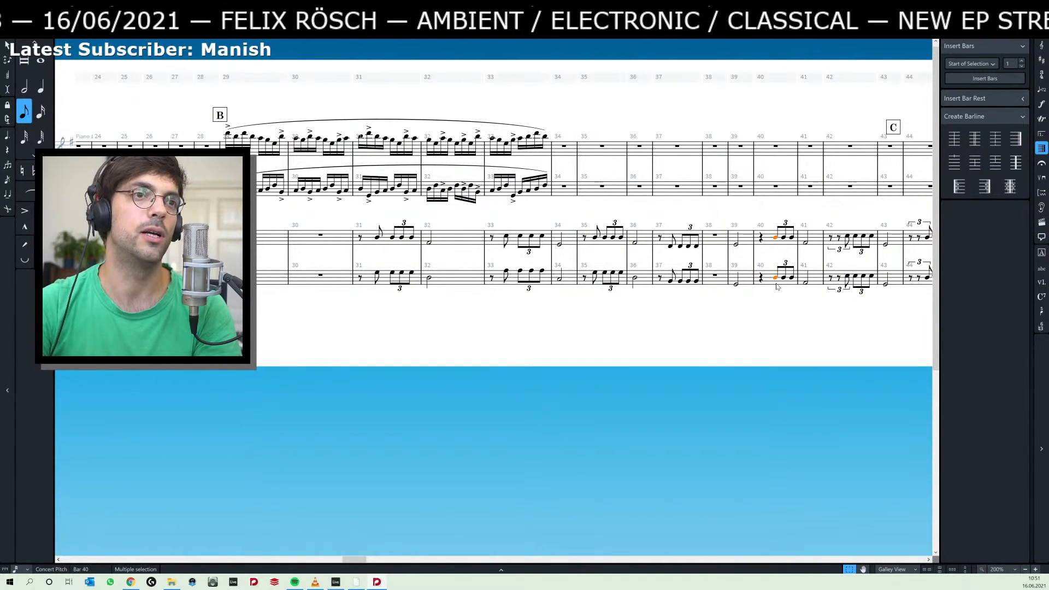
{"action": "key", "text": "Left"}
{"action": "key", "text": "Left"}
{"action": "key", "text": "ctrl+v"}
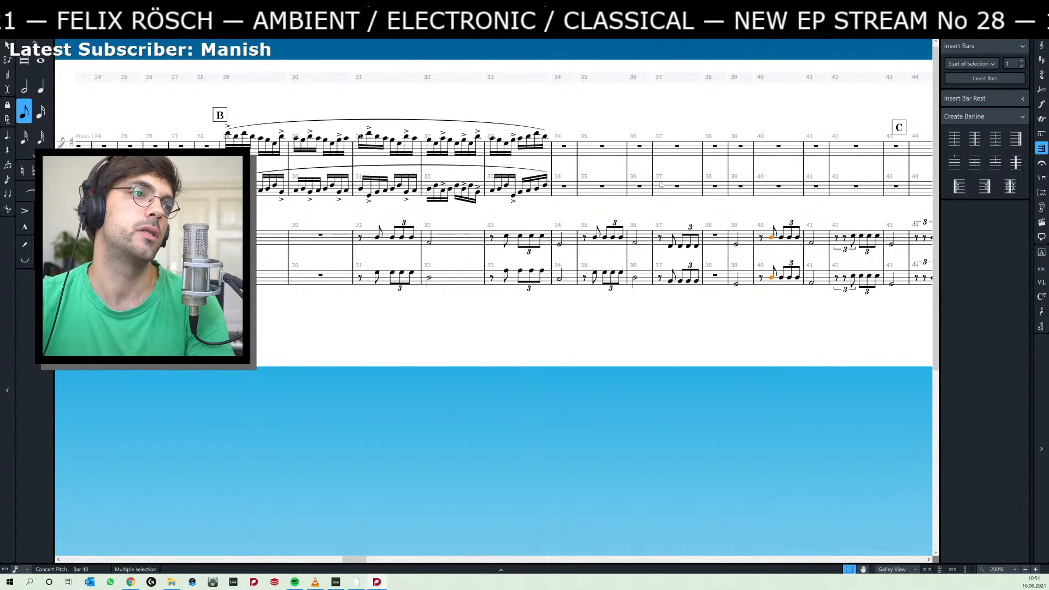
Select the opening of the Piano 1 passage at bar 29 on both staves, including its pp dynamic and slurs.
{"action": "left_click_drag", "start_coordinate": [328, 212], "coordinate": [507, 216]}
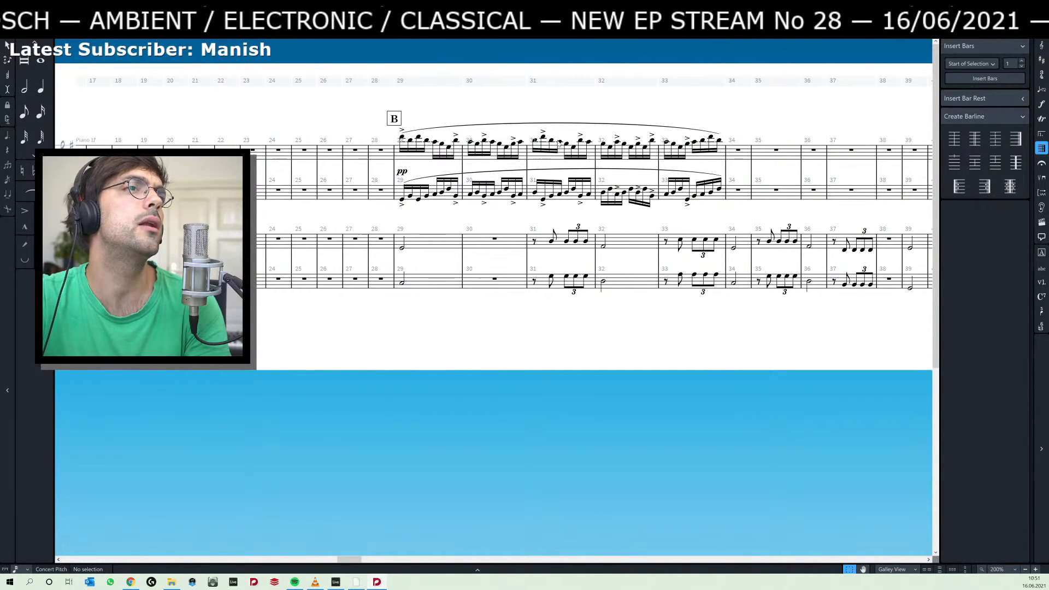
{"action": "left_click", "coordinate": [402, 137]}
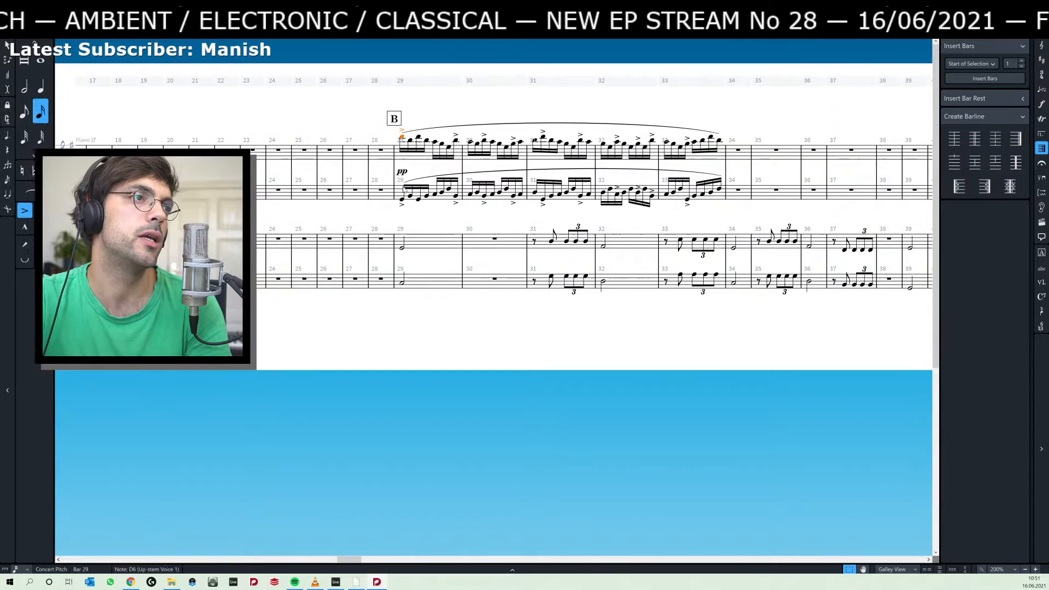
{"action": "left_click", "coordinate": [399, 200], "text": "shift"}
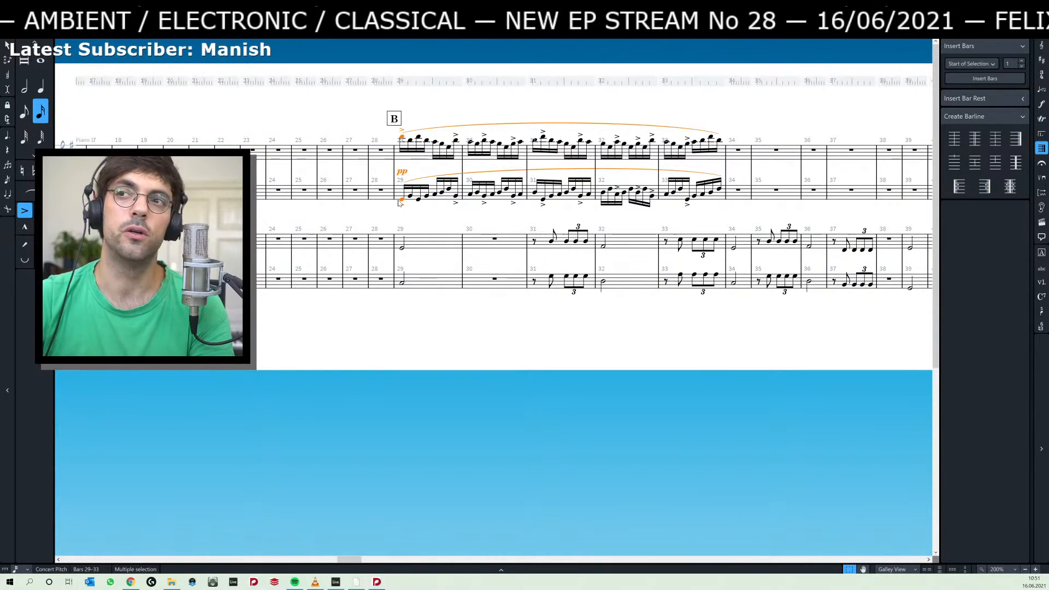
Switch to Ableton Live and play the first piano part's clip starting at bar 23 with its Keys, KM 184 and Lexicon tracks soloed.
{"action": "key", "text": "alt+Tab"}
{"action": "left_click", "coordinate": [485, 87]}
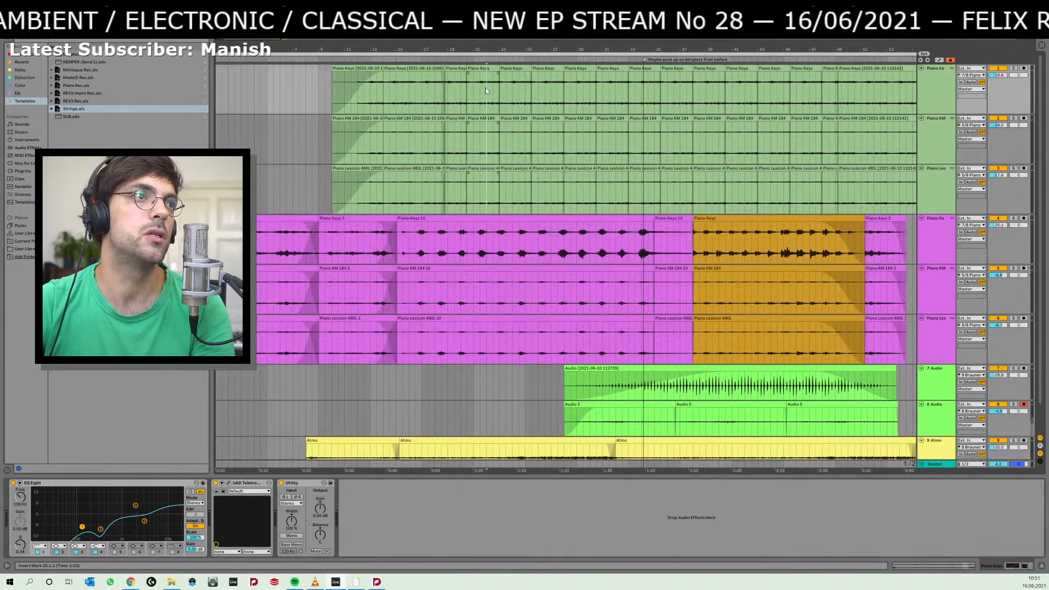
{"action": "left_click", "coordinate": [509, 69]}
{"action": "key", "text": "space"}
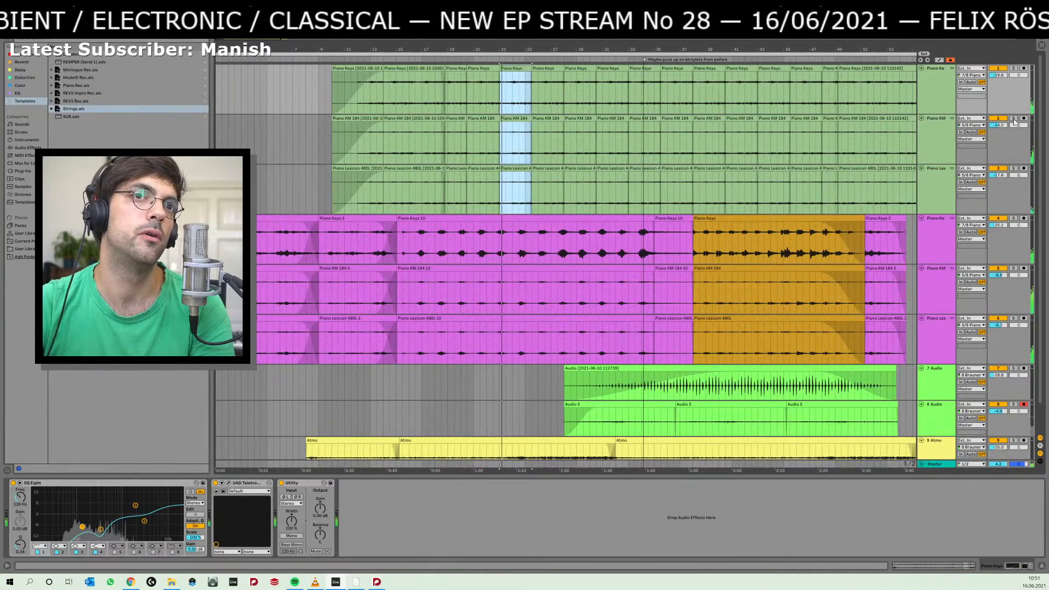
{"action": "left_click", "coordinate": [1014, 69]}
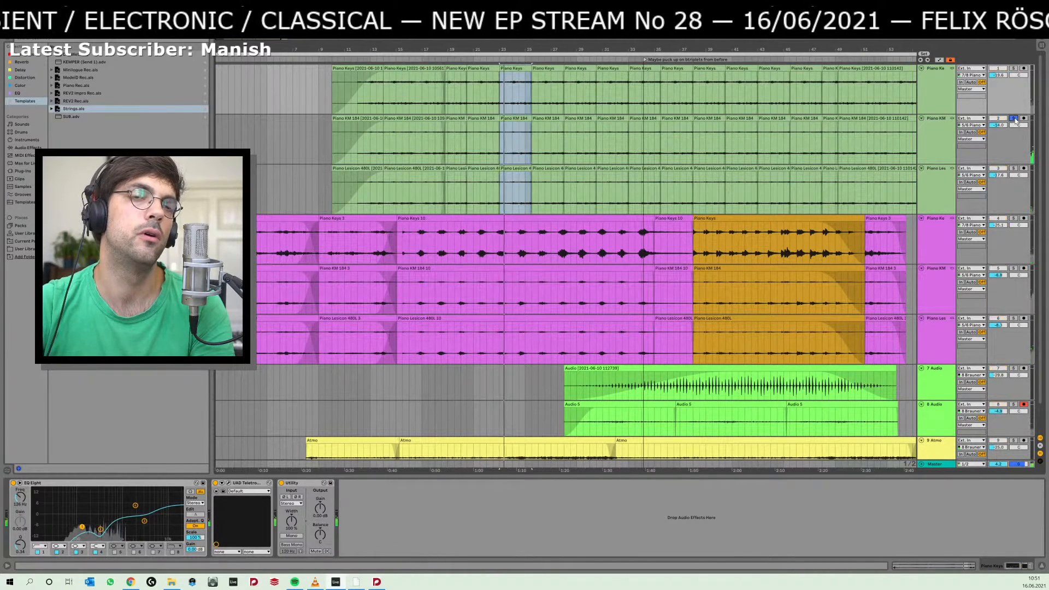
{"action": "left_click", "coordinate": [1014, 169]}
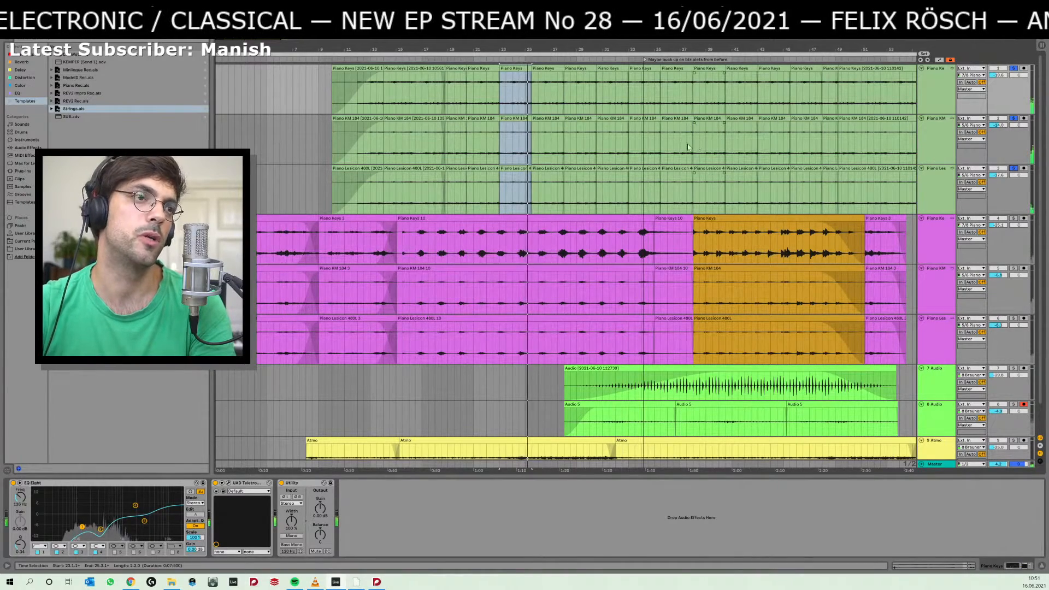
Play the arrangement in Ableton Live from near its beginning and remove the solo from the three first-piano tracks.
{"action": "key", "text": "alt+Tab"}
{"action": "key", "text": "alt+Tab"}
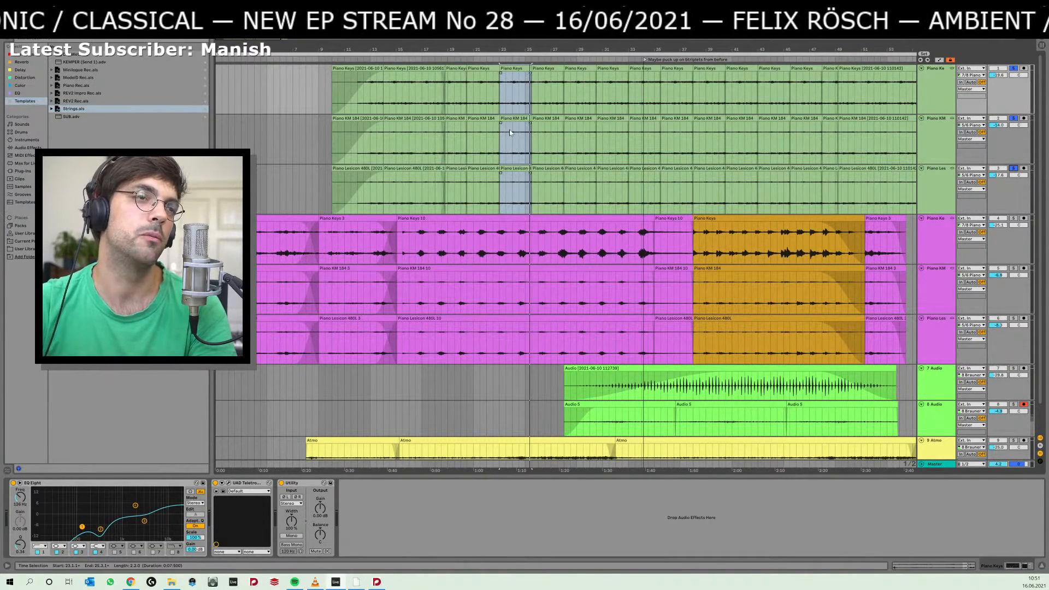
{"action": "left_click", "coordinate": [222, 241]}
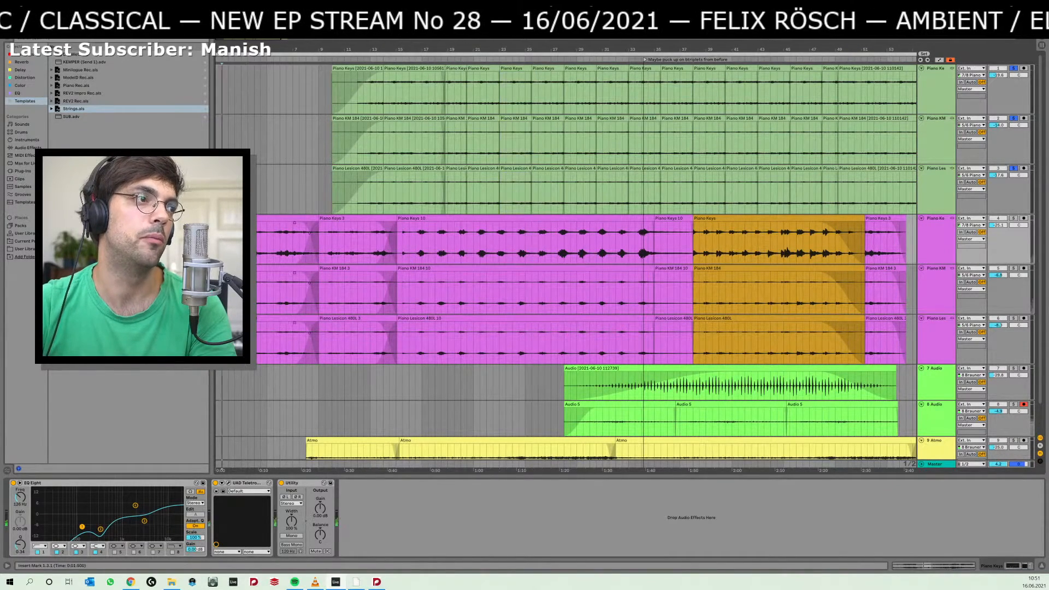
{"action": "key", "text": "space"}
{"action": "left_click", "coordinate": [1014, 168]}
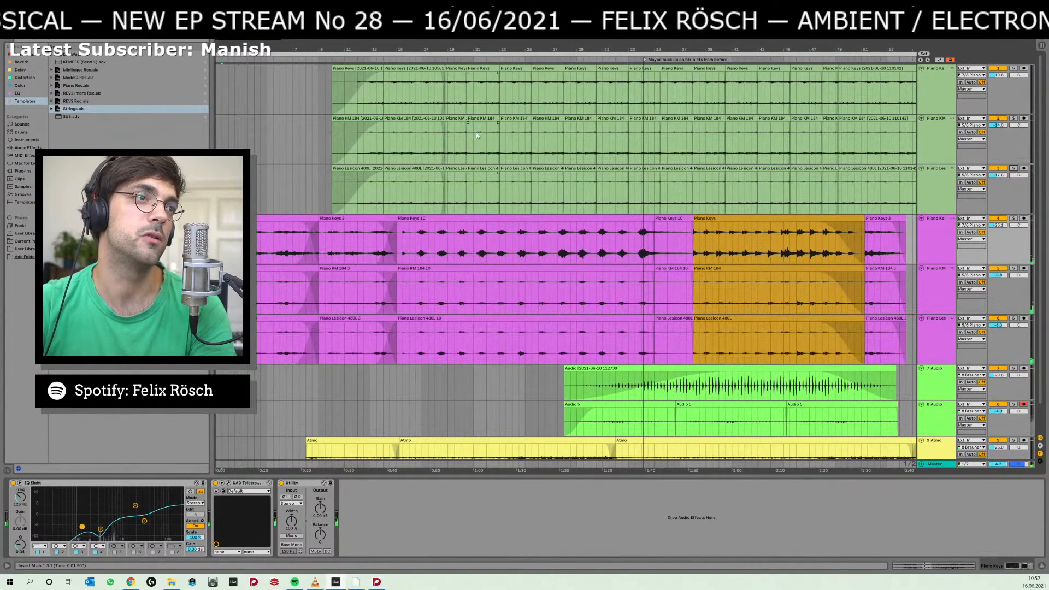
Switch to Dorico and look through both piano parts from bar 1 to the end of the flow at bar 59.
{"action": "key", "text": "alt+Tab"}
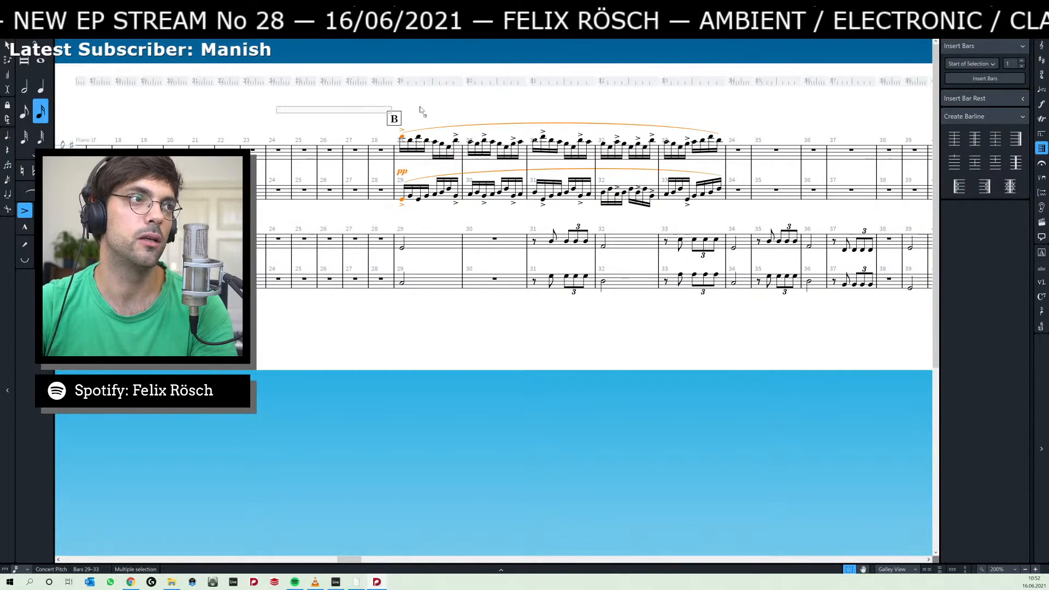
{"action": "left_click", "coordinate": [453, 114]}
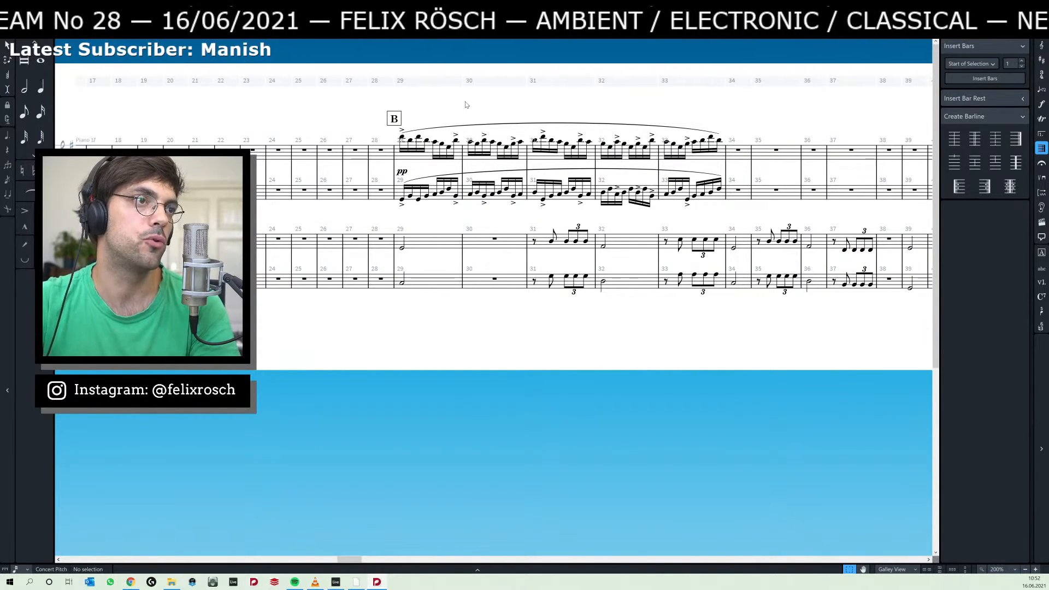
{"action": "mouse_move", "coordinate": [466, 105]}
{"action": "left_mouse_down"}
{"action": "mouse_move", "coordinate": [415, 100]}
{"action": "mouse_move", "coordinate": [477, 112]}
{"action": "left_mouse_up"}
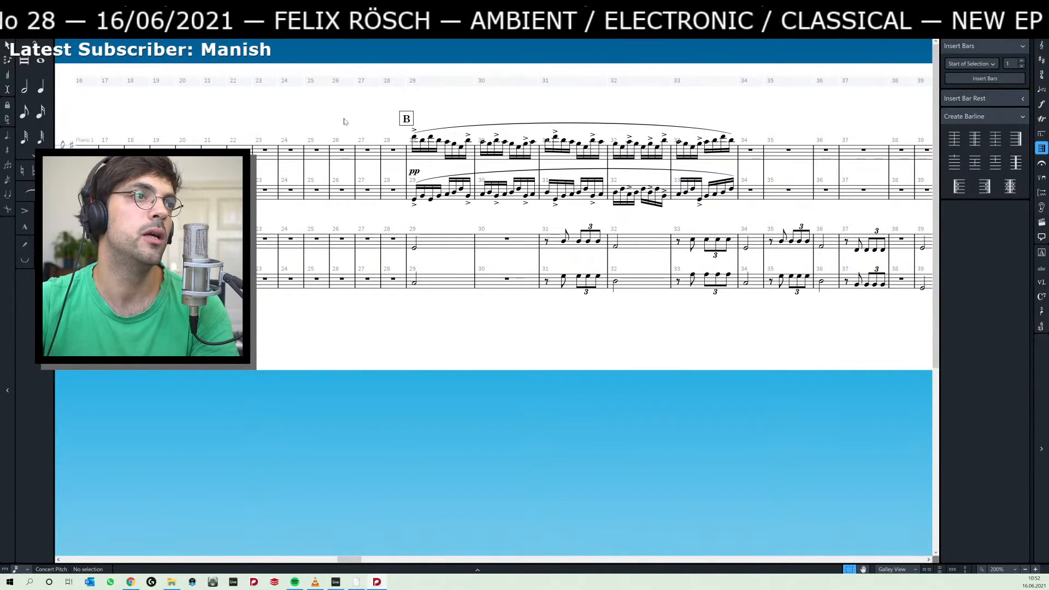
{"action": "left_click_drag", "start_coordinate": [348, 120], "coordinate": [648, 110]}
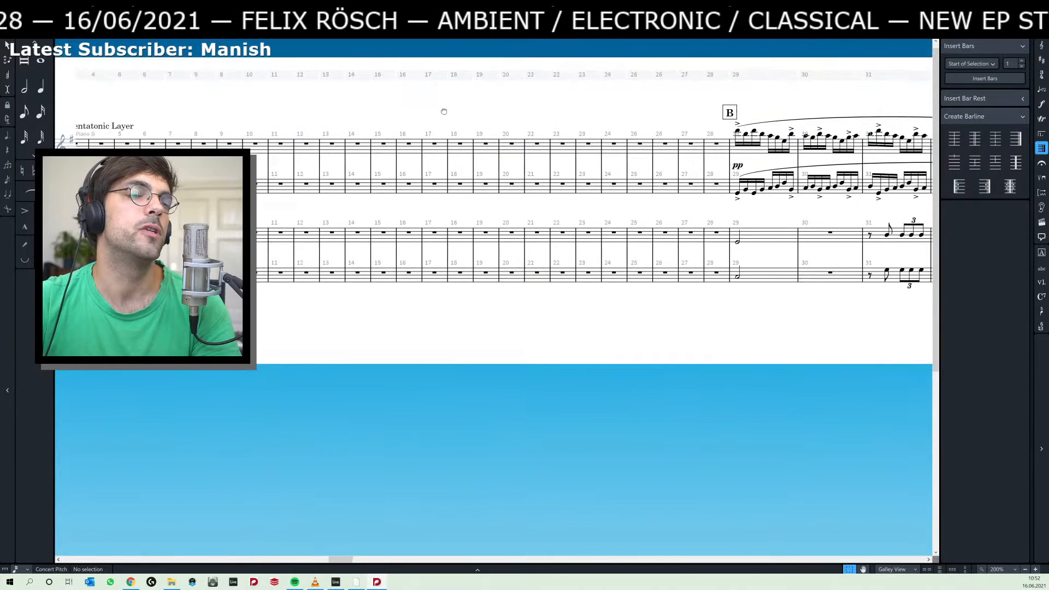
{"action": "left_click_drag", "start_coordinate": [442, 110], "coordinate": [493, 120]}
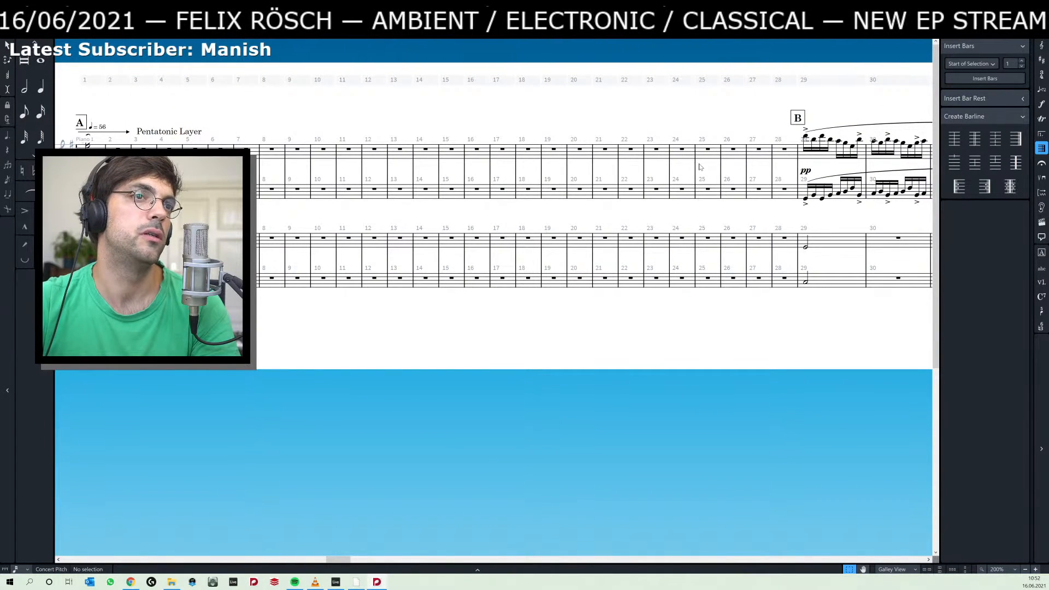
{"action": "left_click_drag", "start_coordinate": [646, 140], "coordinate": [726, 148]}
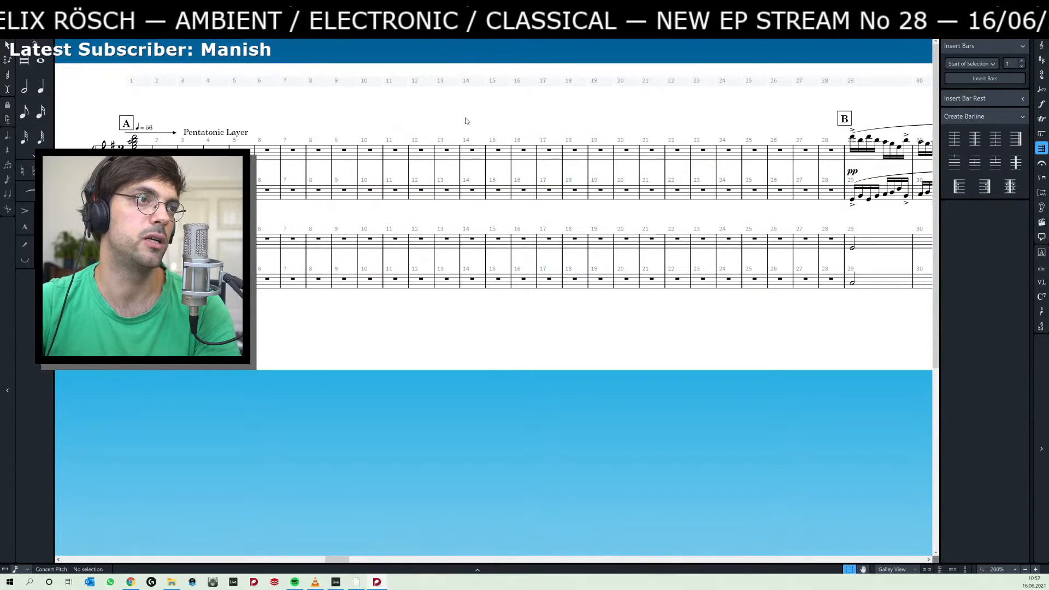
{"action": "left_click_drag", "start_coordinate": [483, 117], "coordinate": [217, 121]}
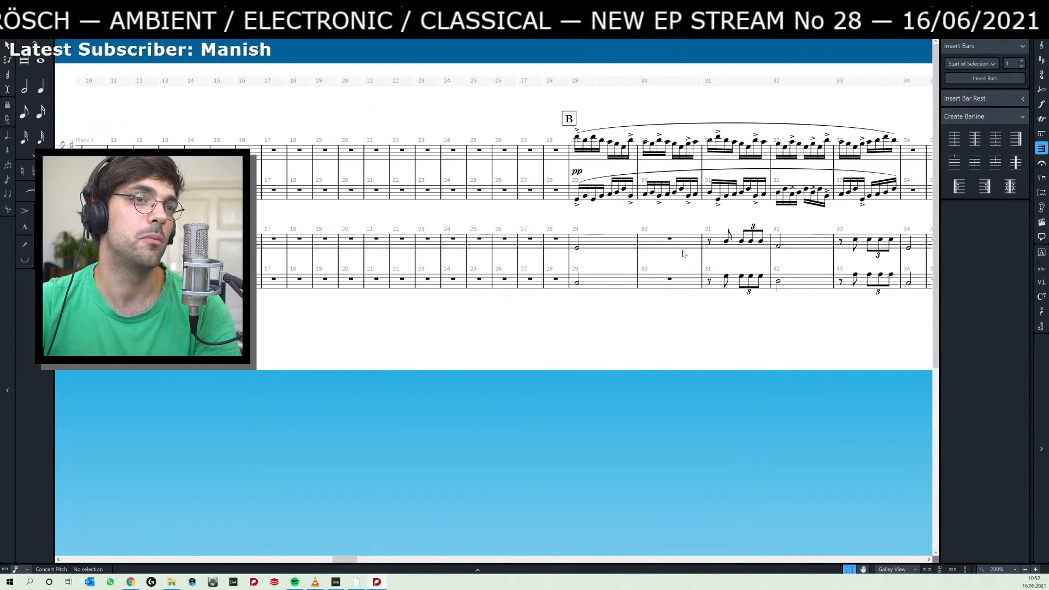
{"action": "left_click_drag", "start_coordinate": [745, 325], "coordinate": [475, 330]}
{"action": "left_click_drag", "start_coordinate": [731, 333], "coordinate": [481, 332]}
{"action": "left_click_drag", "start_coordinate": [668, 330], "coordinate": [481, 326]}
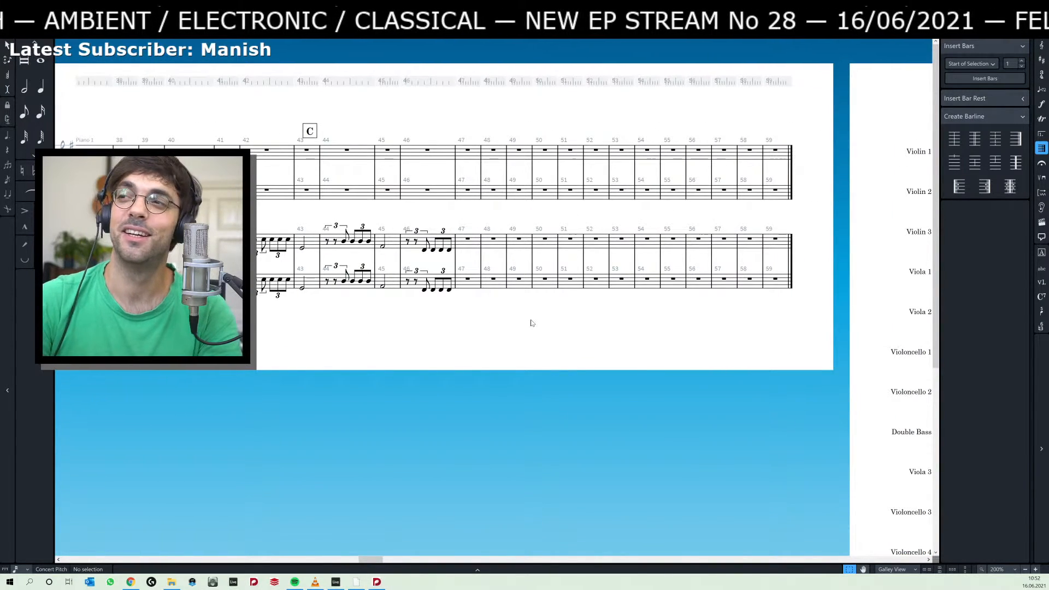
Switch to Ableton Live and play the three orange second-piano clips starting at bar 38.
{"action": "key", "text": "alt+Tab"}
{"action": "left_click", "coordinate": [703, 325]}
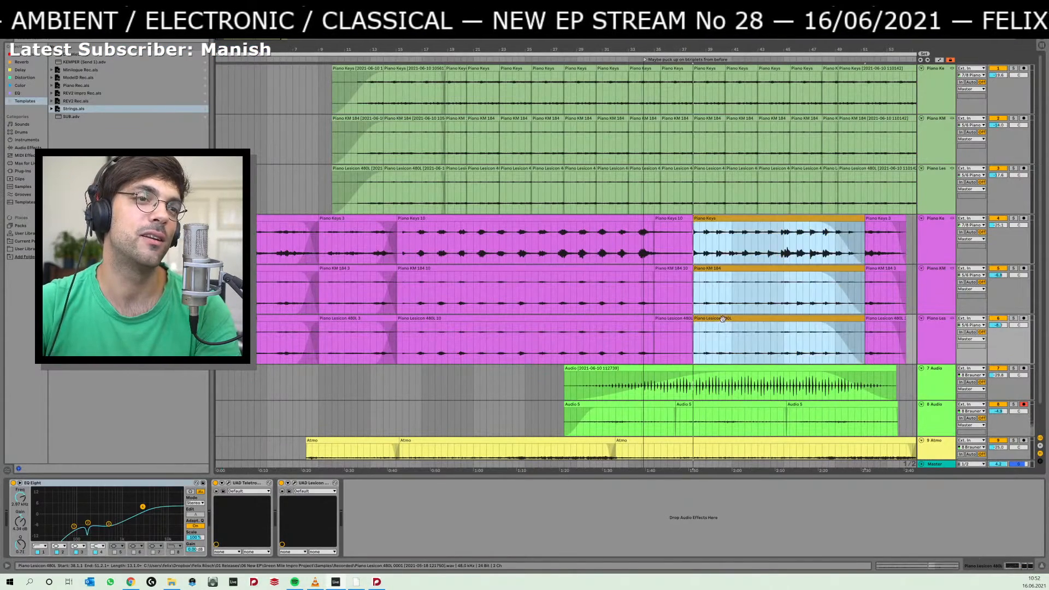
{"action": "key", "text": "space"}
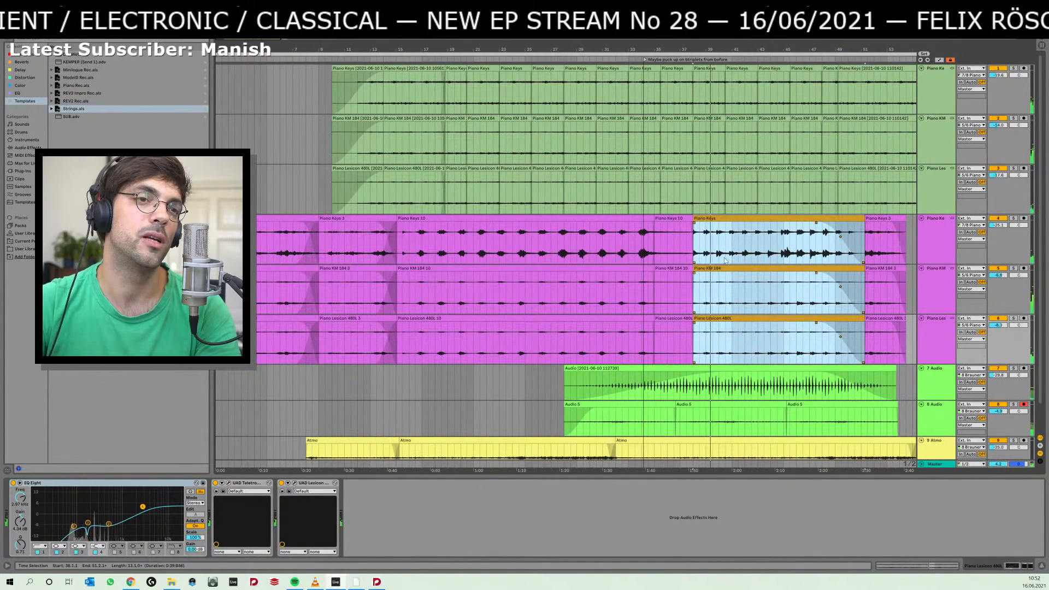
Switch to Dorico and lengthen the bar 29 half notes on both Piano 2 staves to whole notes tied into bar 30.
{"action": "key", "text": "alt+Tab"}
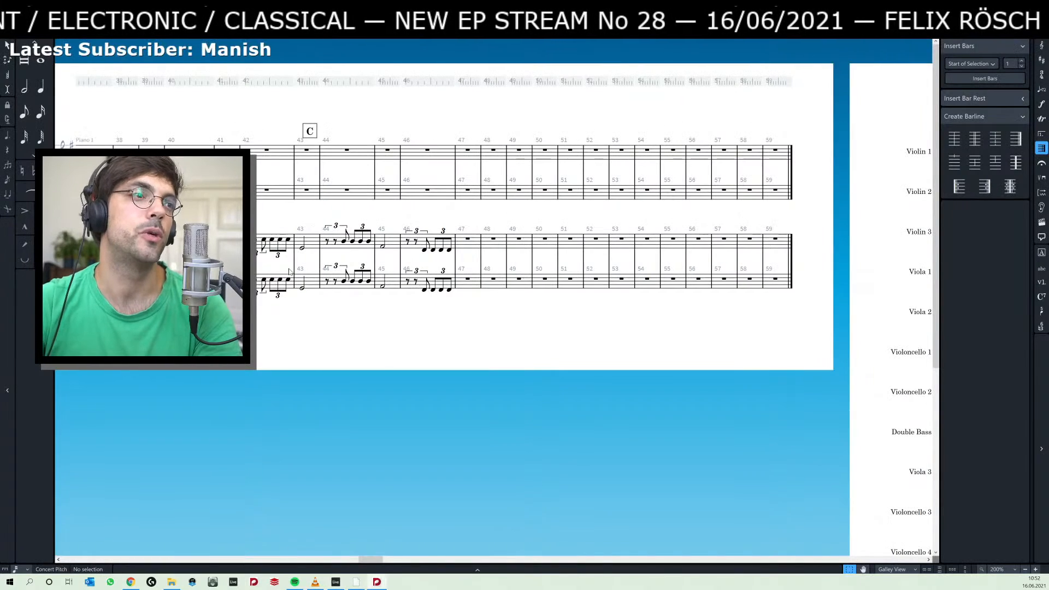
{"action": "scroll", "coordinate": [421, 332], "scroll_direction": "left", "scroll_amount": 10}
{"action": "scroll", "coordinate": [338, 333], "scroll_direction": "left", "scroll_amount": 2}
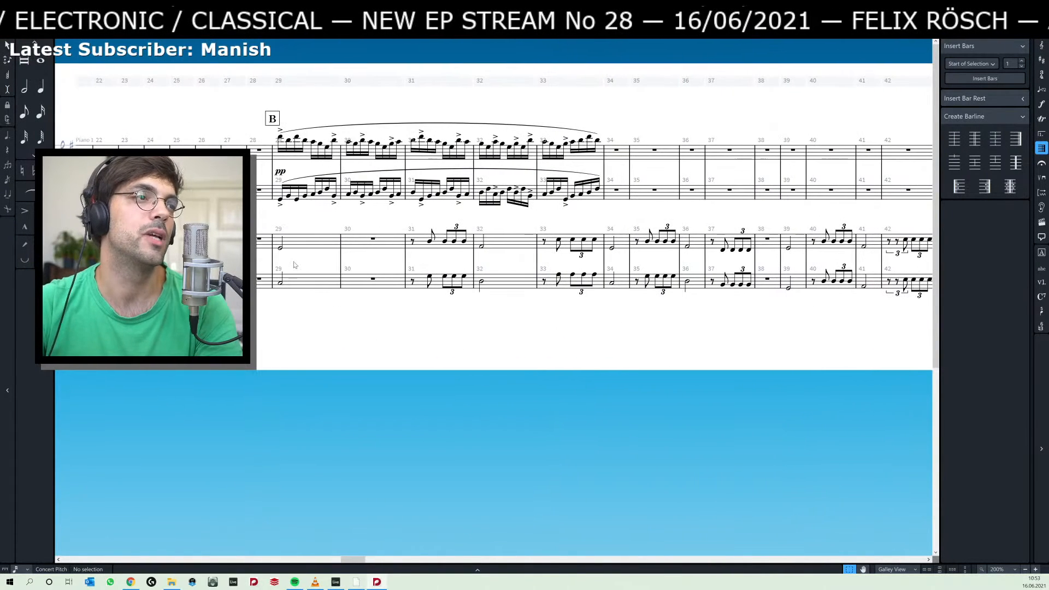
{"action": "left_click", "coordinate": [280, 247]}
{"action": "left_click", "coordinate": [280, 282], "text": "shift"}
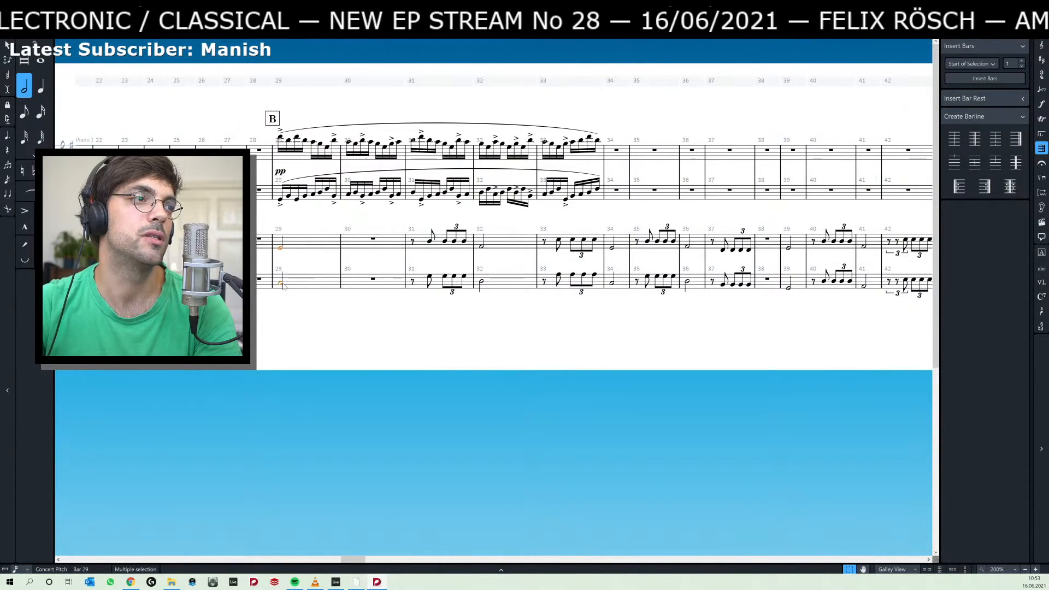
{"action": "key", "text": "t"}
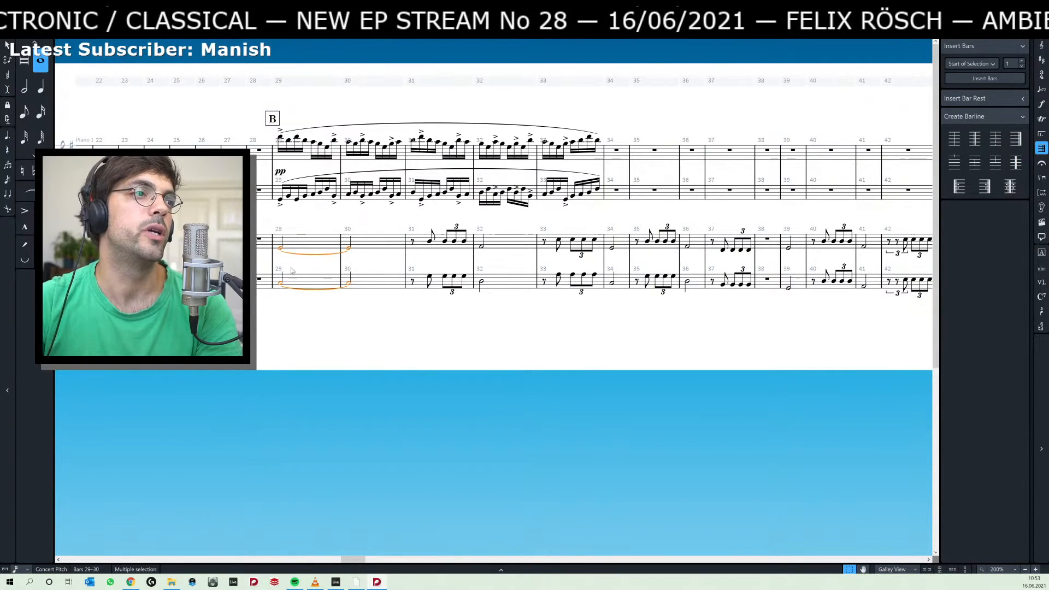
{"action": "left_click", "coordinate": [293, 313]}
{"action": "left_click", "coordinate": [280, 248]}
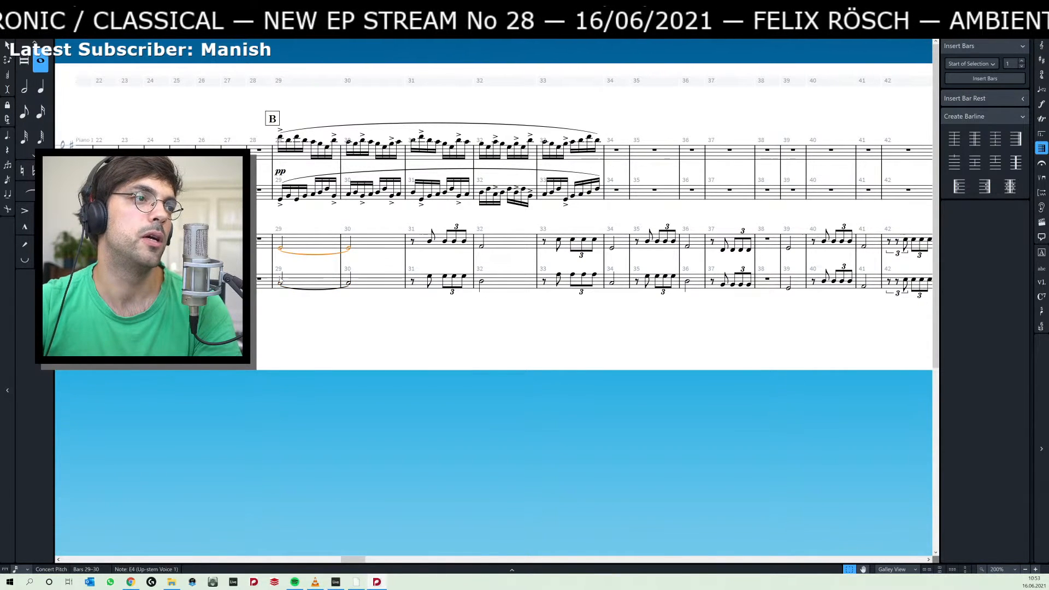
{"action": "left_click", "coordinate": [280, 282], "text": "shift"}
{"action": "key", "text": "6"}
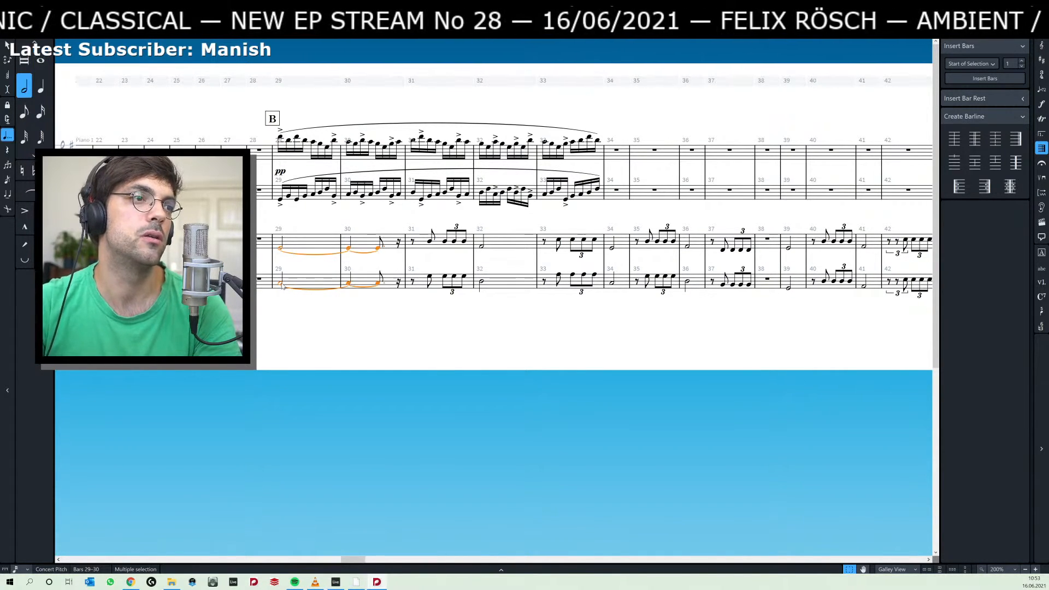
{"action": "key", "text": "7"}
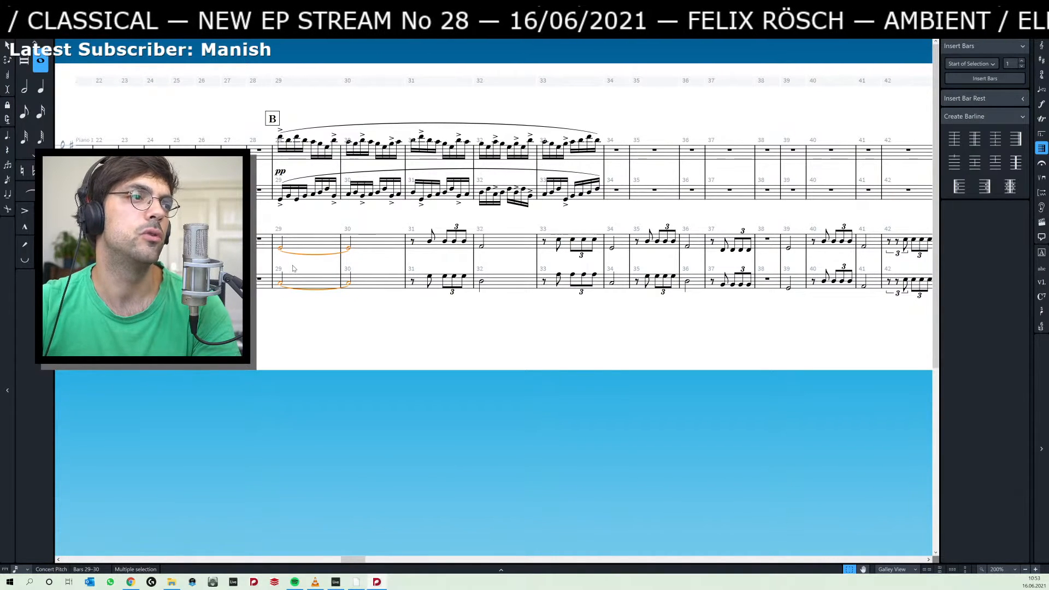
{"action": "left_click", "coordinate": [293, 280]}
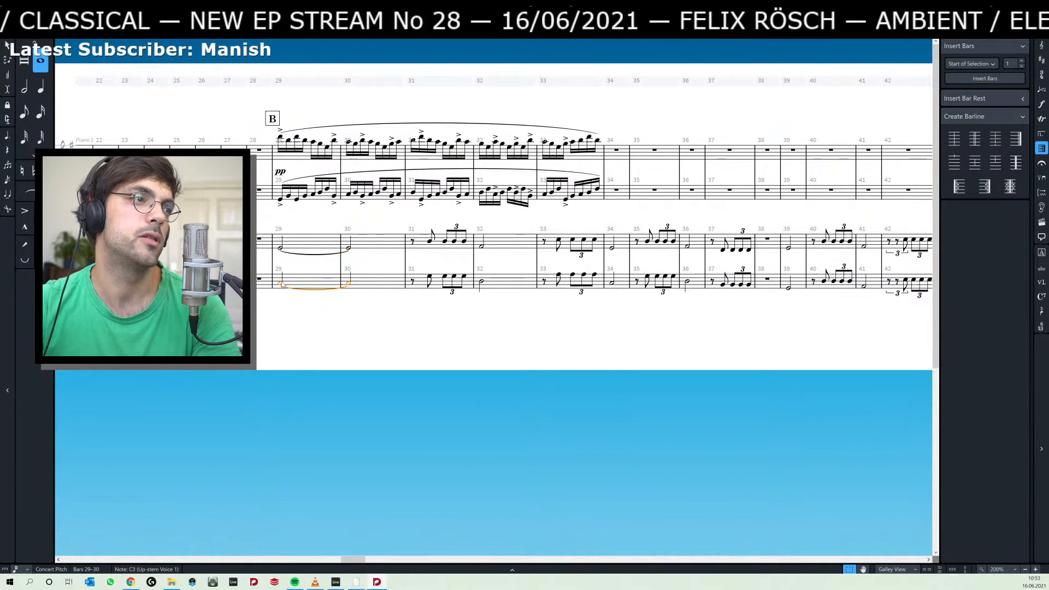
{"action": "left_click", "coordinate": [282, 249]}
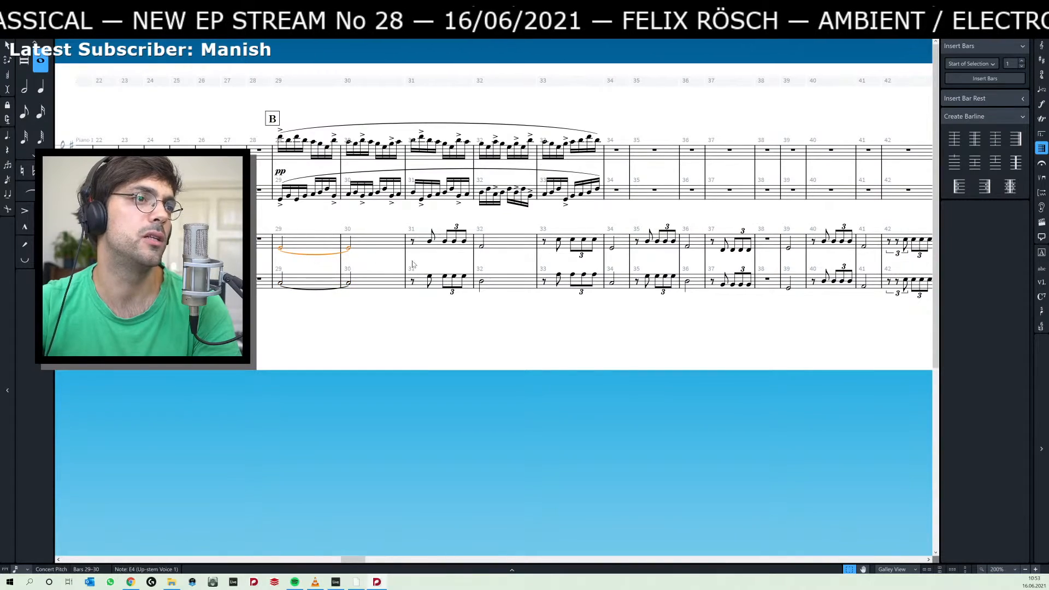
Review the Piano 2 triplet rhythms on both staves from bar 30 onward past rehearsal mark C.
{"action": "left_click_drag", "start_coordinate": [589, 331], "coordinate": [684, 305]}
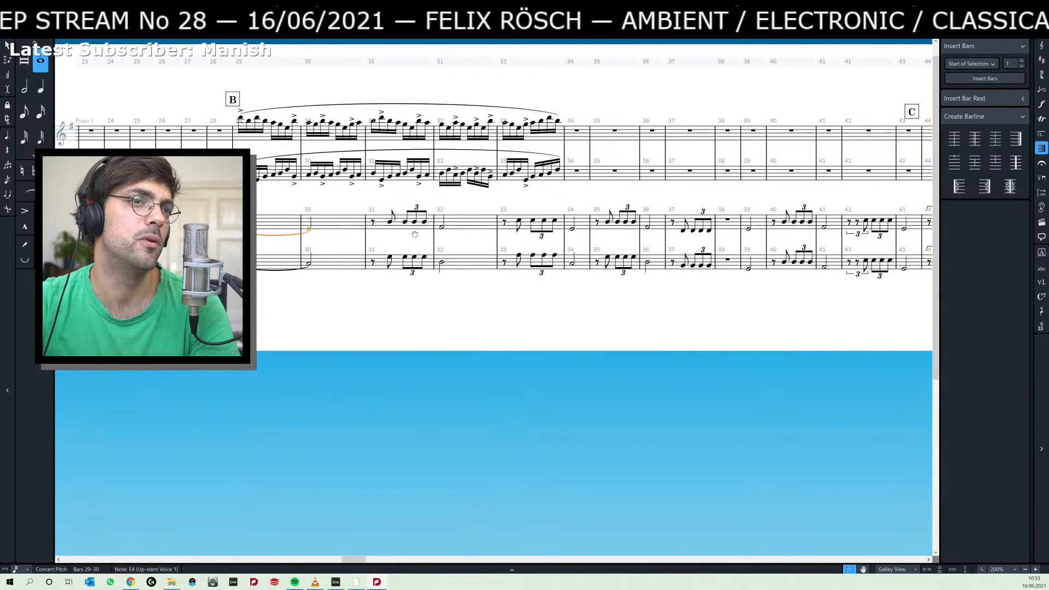
{"action": "scroll", "coordinate": [528, 230], "scroll_direction": "right", "scroll_amount": 3}
{"action": "scroll", "coordinate": [710, 239], "scroll_direction": "right", "scroll_amount": 3}
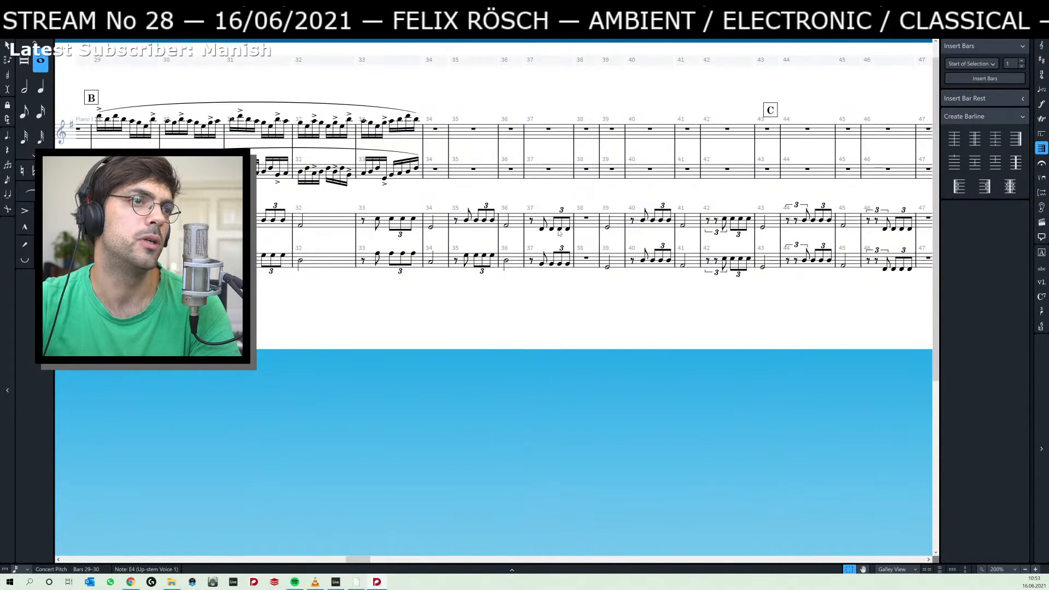
{"action": "scroll", "coordinate": [546, 234], "scroll_direction": "right", "scroll_amount": 2}
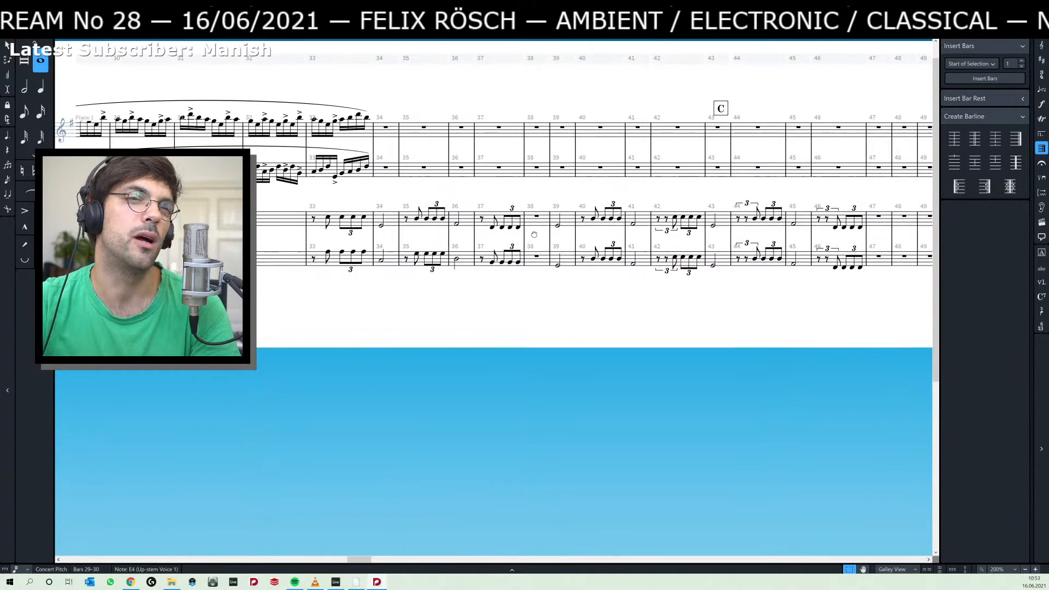
{"action": "left_click_drag", "start_coordinate": [534, 234], "coordinate": [526, 234]}
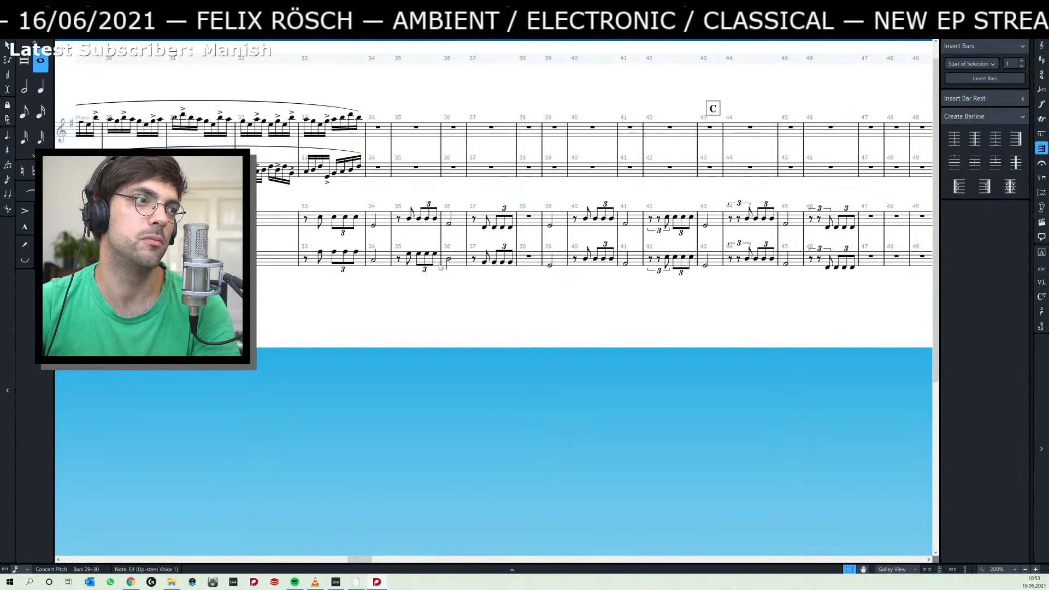
{"action": "left_click_drag", "start_coordinate": [283, 292], "coordinate": [403, 290]}
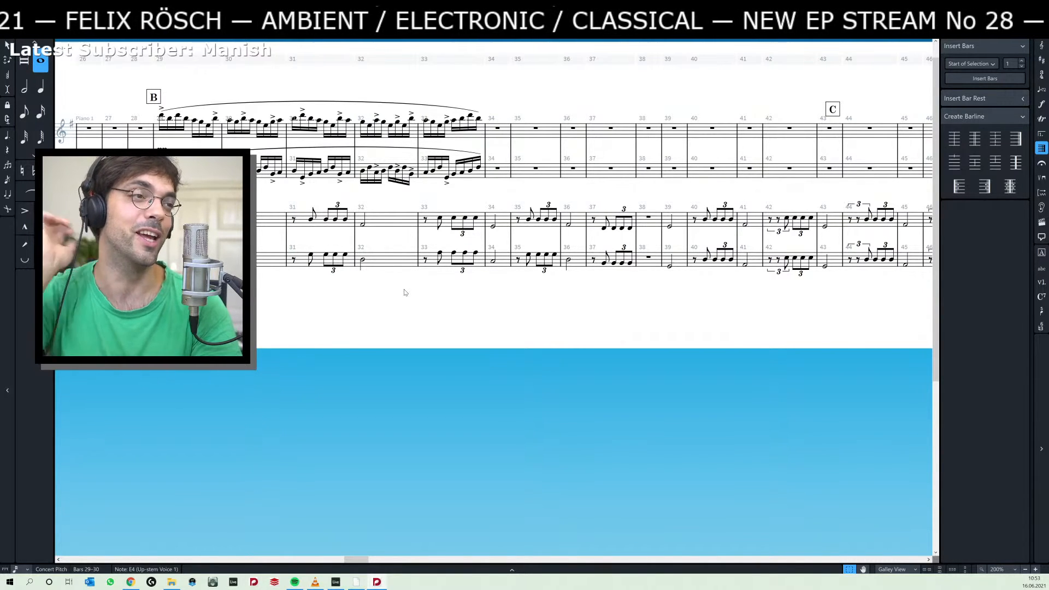
{"action": "key", "text": "Escape"}
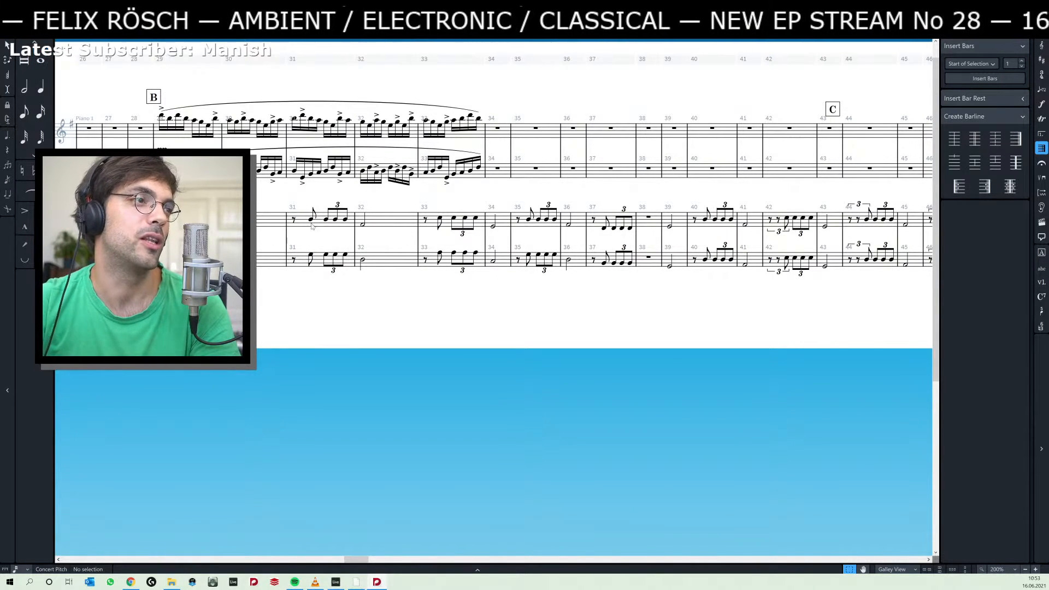
{"action": "scroll", "coordinate": [281, 317], "scroll_direction": "left", "scroll_amount": 2}
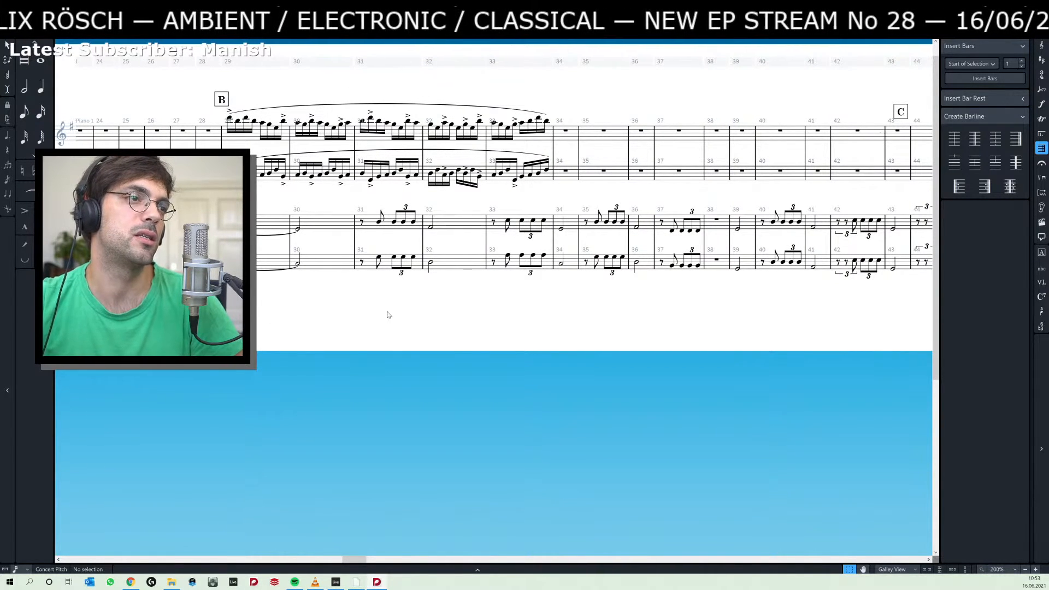
{"action": "scroll", "coordinate": [367, 310], "scroll_direction": "right", "scroll_amount": 4}
{"action": "scroll", "coordinate": [360, 309], "scroll_direction": "right", "scroll_amount": 1}
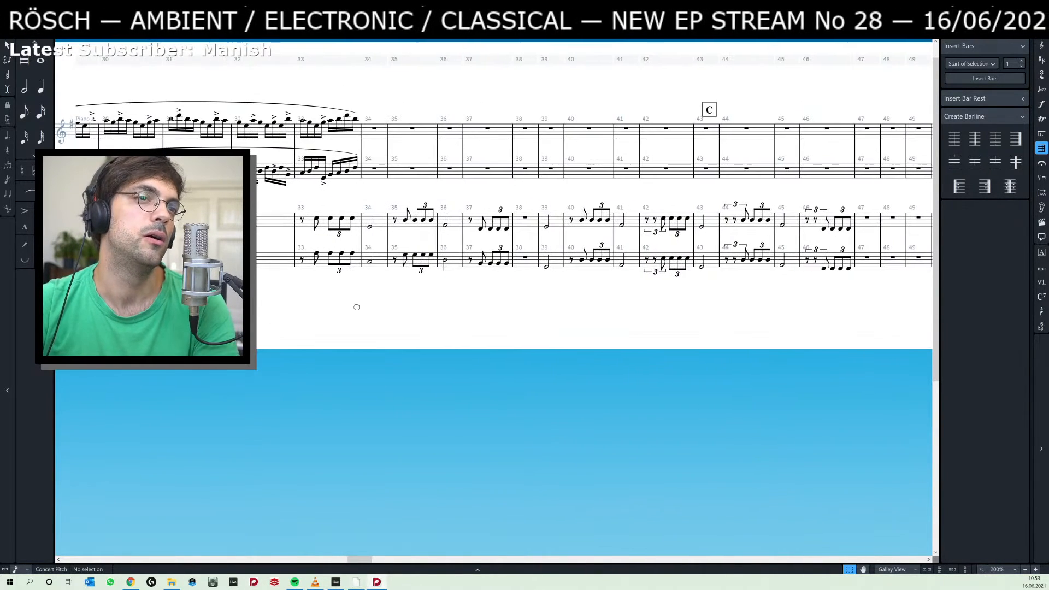
{"action": "left_click_drag", "start_coordinate": [356, 307], "coordinate": [449, 304]}
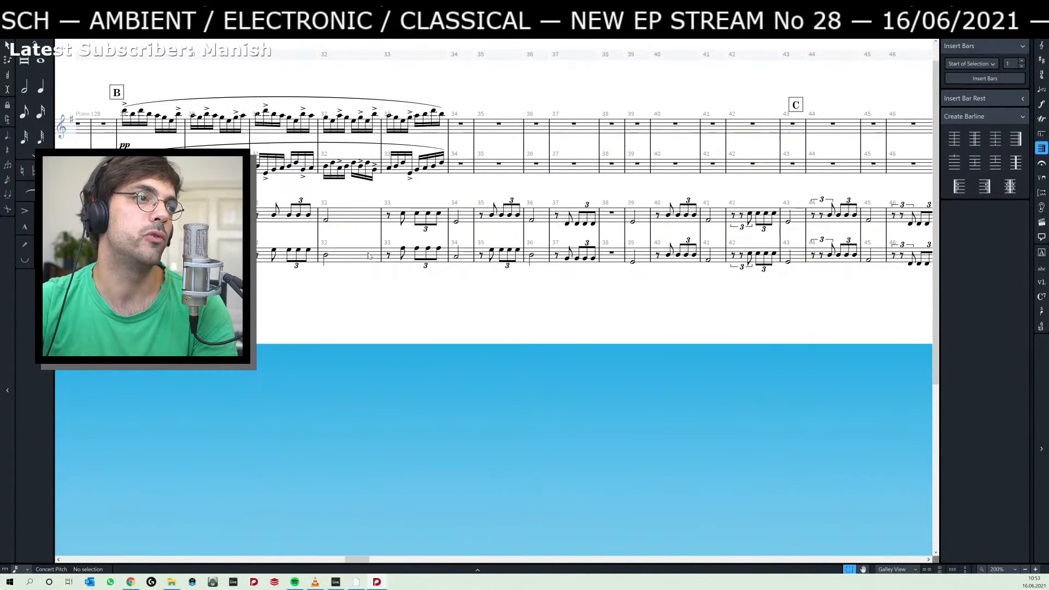
Delete the first triplet of bar 42 from both Piano 2 staves.
{"action": "left_click", "coordinate": [389, 218]}
{"action": "scroll", "coordinate": [552, 287], "scroll_direction": "right", "scroll_amount": 4}
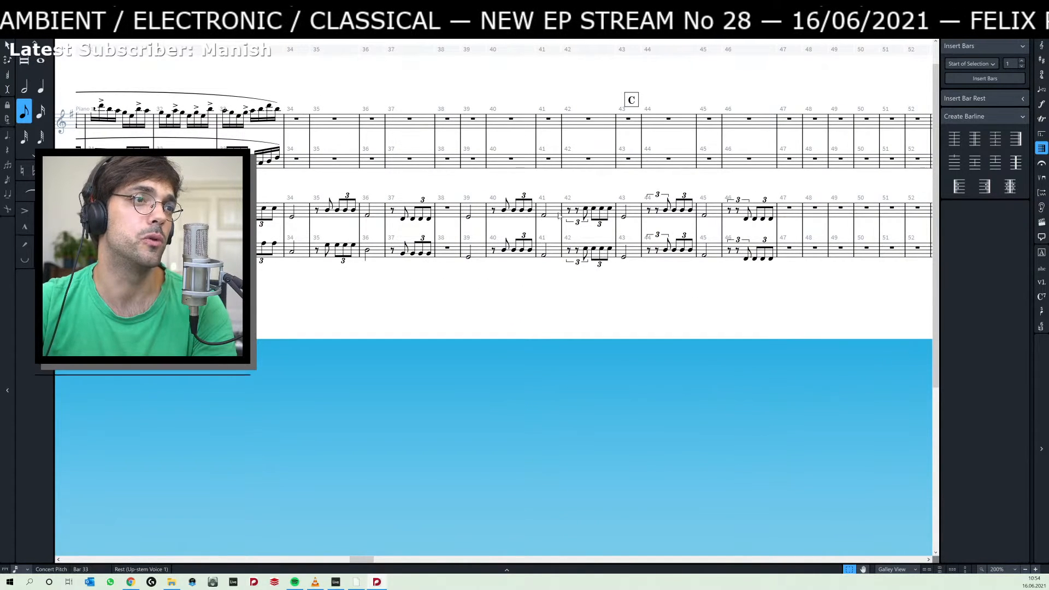
{"action": "left_click", "coordinate": [578, 263], "text": "ctrl"}
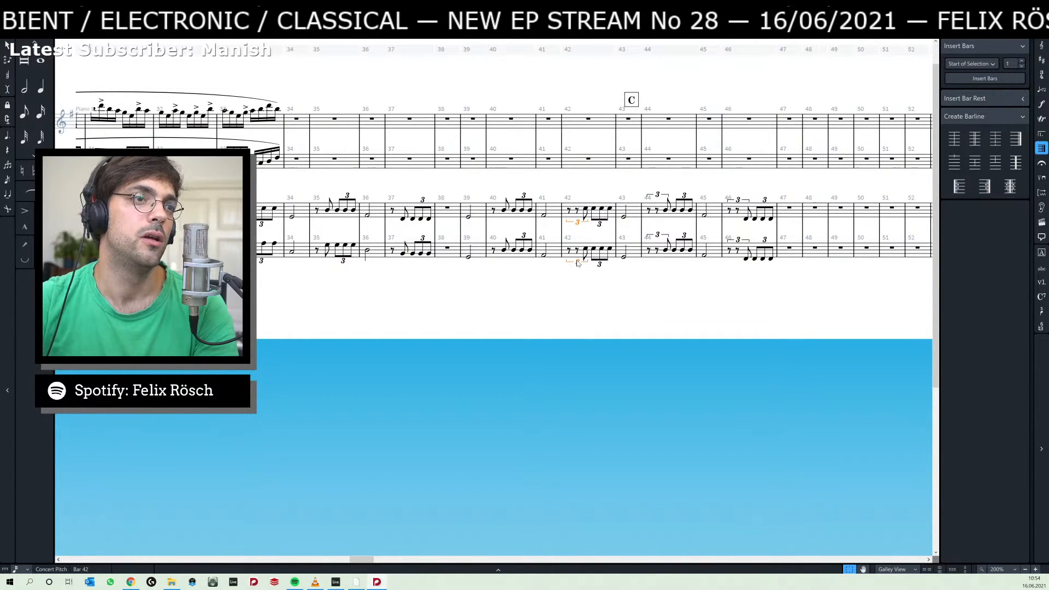
{"action": "key", "text": "Delete"}
Copy the first triplet note of bar 42 to the eighth-note position before it on both Piano 2 staves.
{"action": "left_click", "coordinate": [583, 210]}
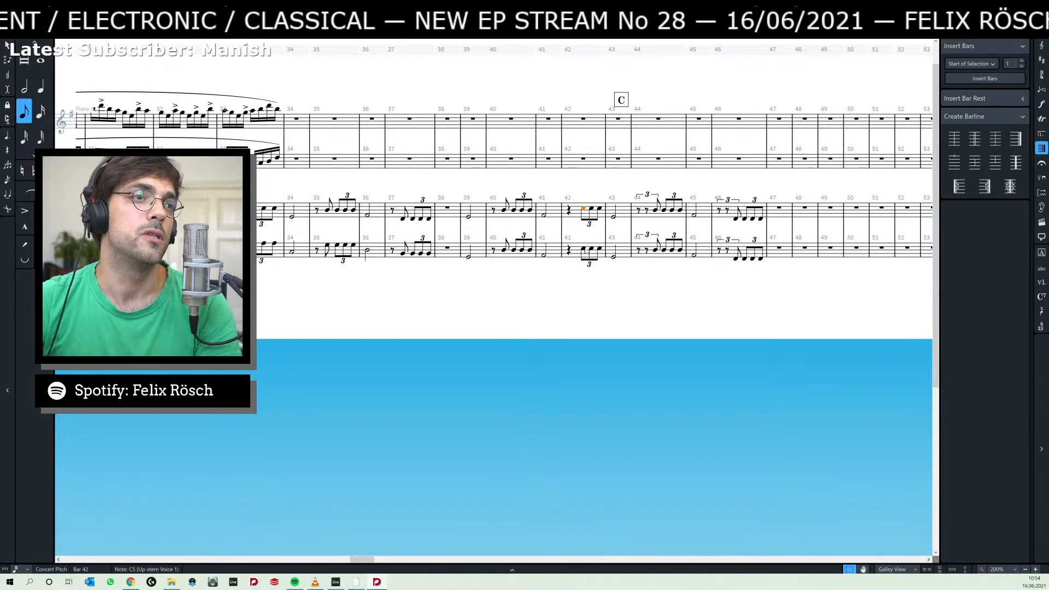
{"action": "left_click", "coordinate": [583, 250], "text": "ctrl"}
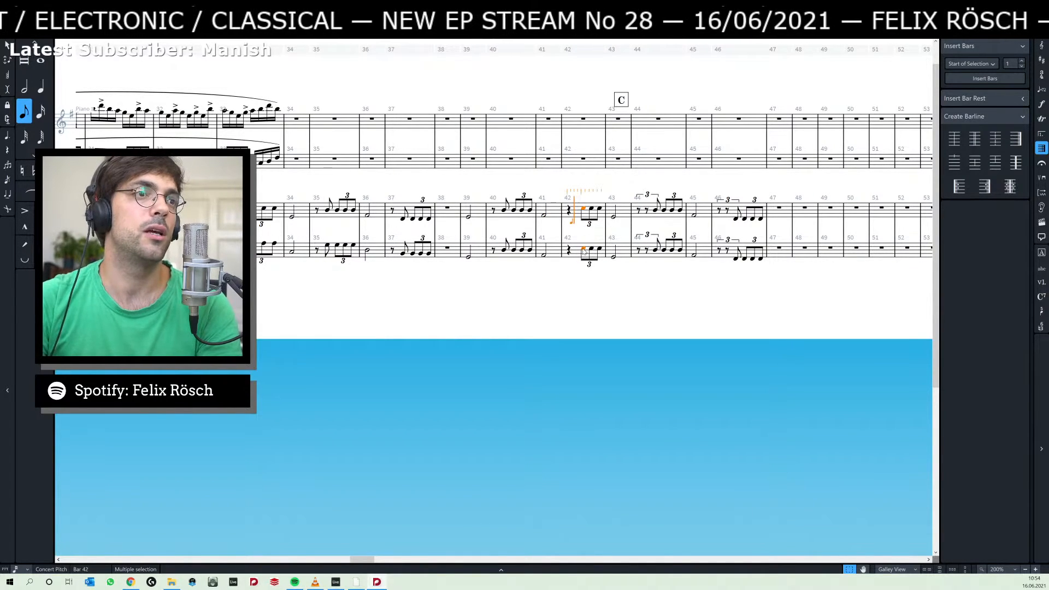
{"action": "left_click", "coordinate": [573, 220], "text": "alt"}
Delete the first triplet of bar 44 from both Piano 2 staves.
{"action": "left_click", "coordinate": [653, 195]}
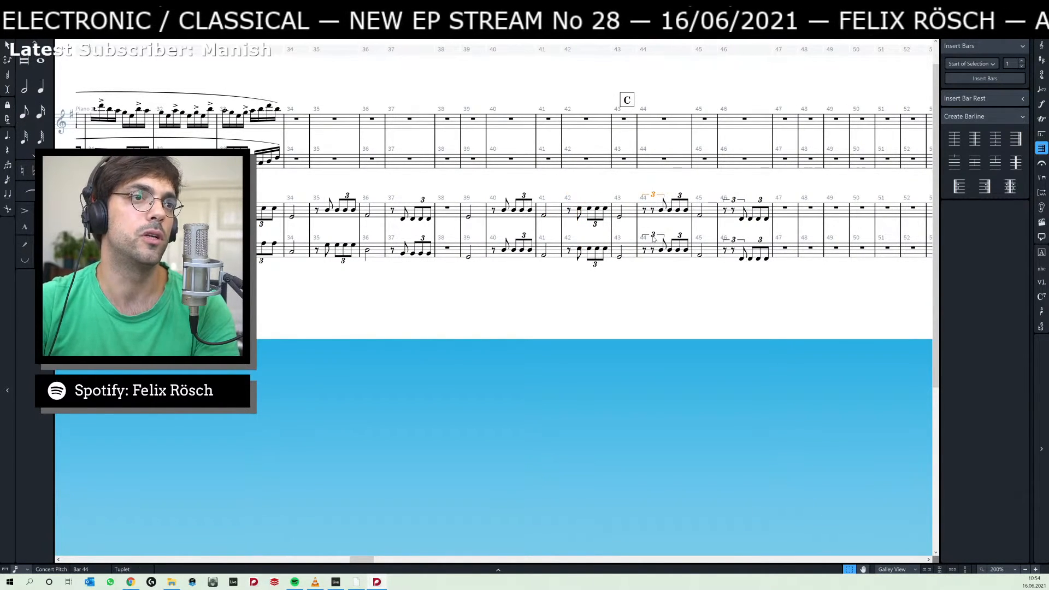
{"action": "key", "text": "Delete"}
{"action": "left_click", "coordinate": [619, 217]}
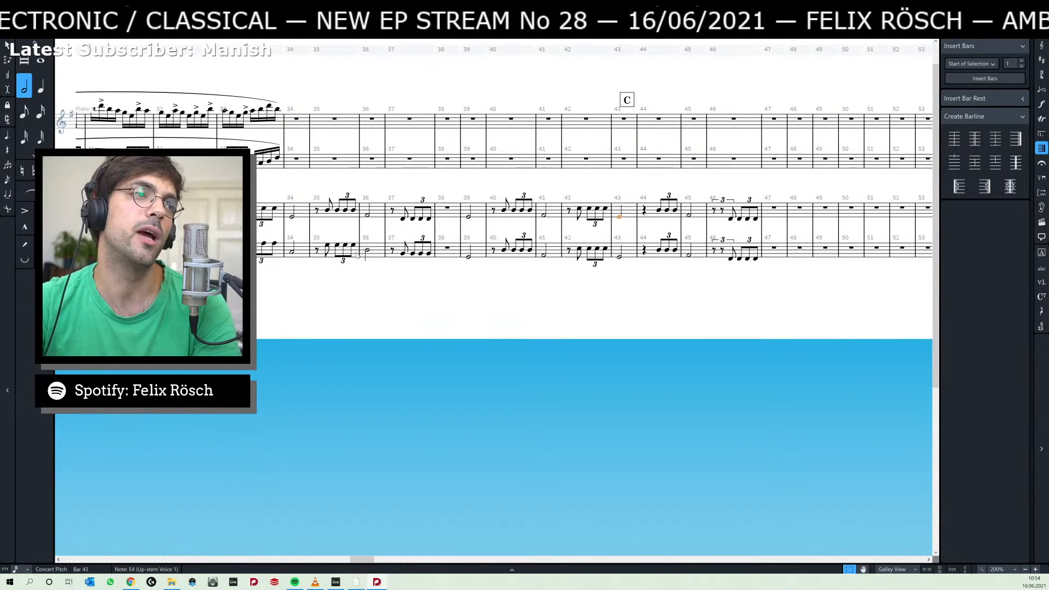
Examine the tied Piano 2 notes in bars 29 and 30 and the rhythms that follow them.
{"action": "left_click_drag", "start_coordinate": [330, 277], "coordinate": [572, 297]}
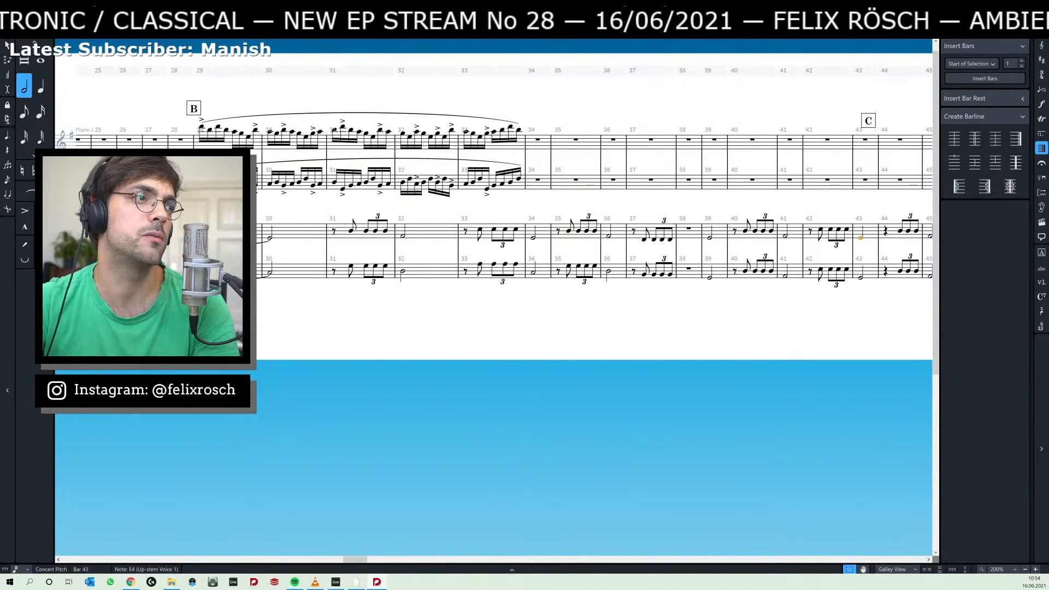
{"action": "left_click", "coordinate": [269, 272]}
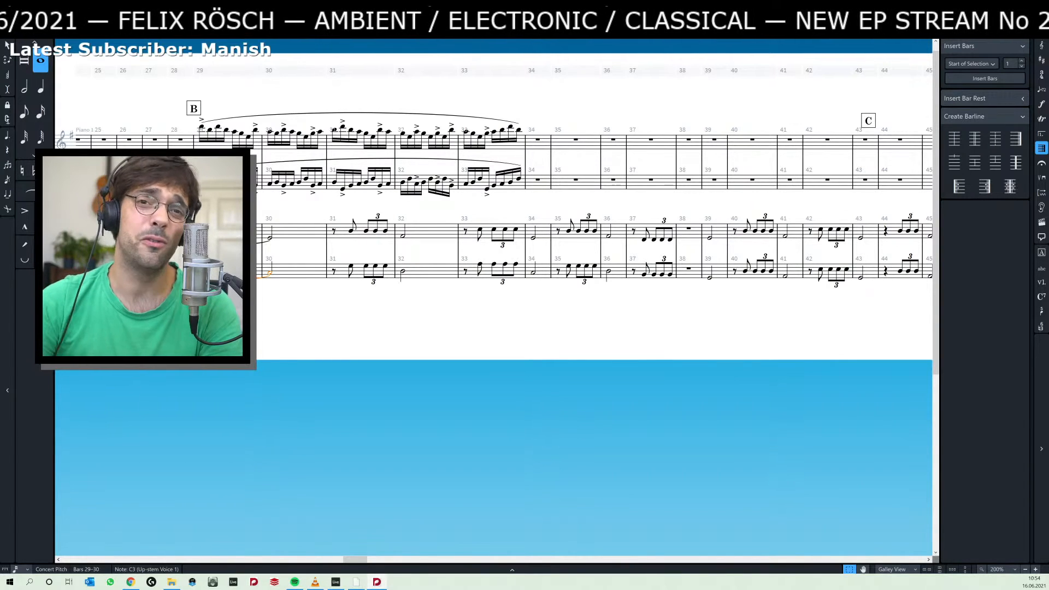
{"action": "left_click", "coordinate": [269, 239], "text": "ctrl"}
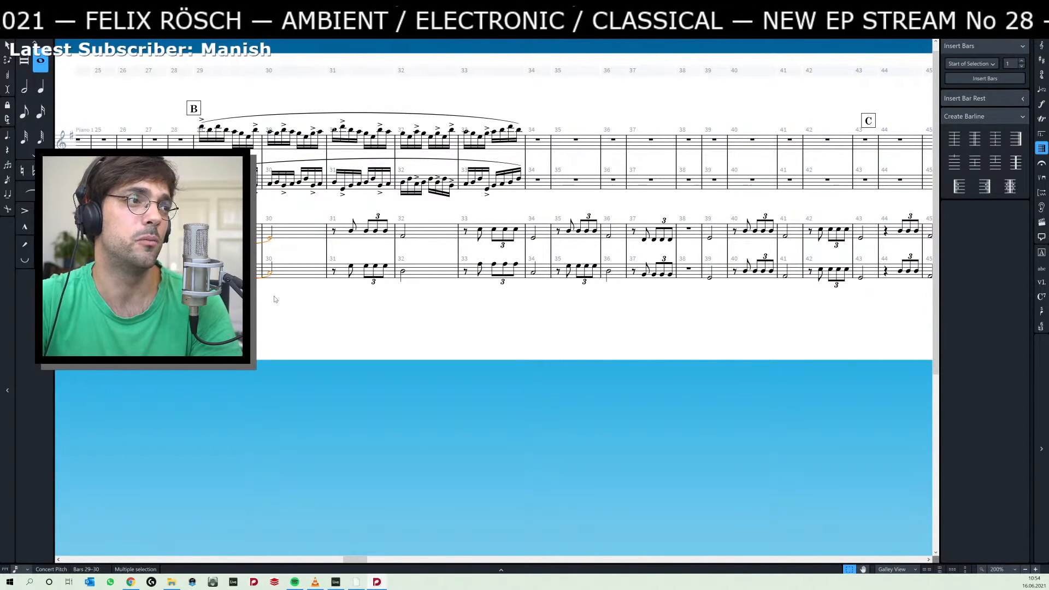
{"action": "left_click", "coordinate": [323, 304]}
{"action": "scroll", "coordinate": [325, 310], "scroll_direction": "right", "scroll_amount": 3}
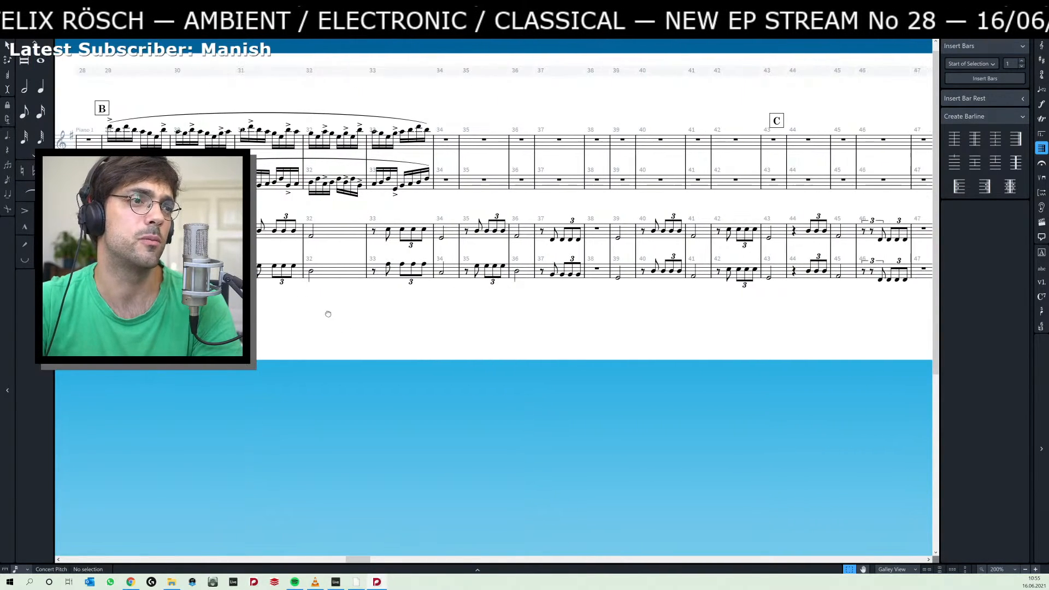
{"action": "scroll", "coordinate": [373, 315], "scroll_direction": "right", "scroll_amount": 3}
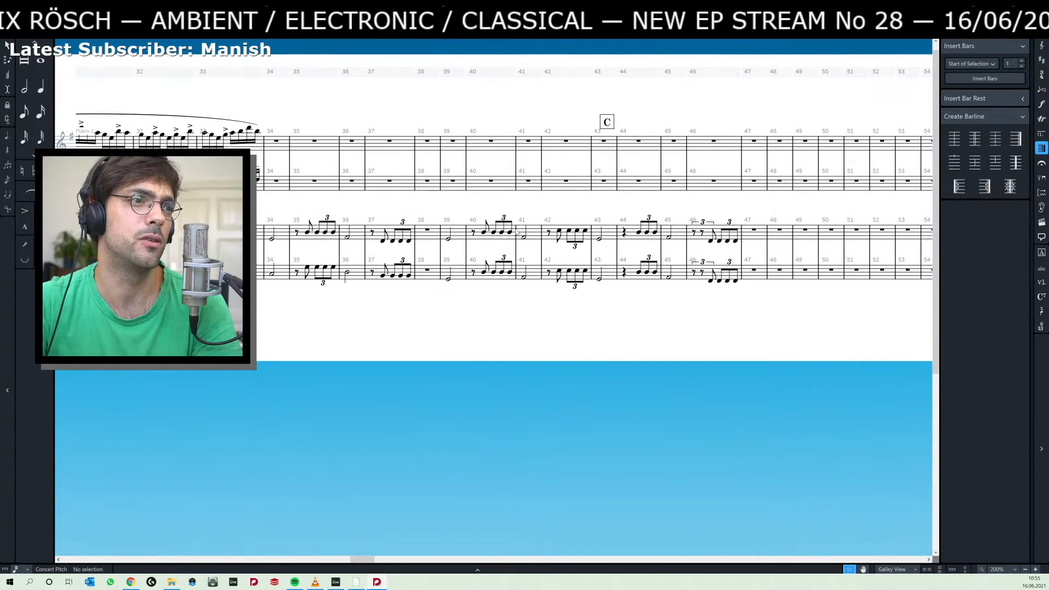
Add an eighth note before the triplet in bar 44 on both Piano 2 staves, matching the triplet's first note.
{"action": "left_click", "coordinate": [638, 232]}
{"action": "left_click", "coordinate": [639, 272], "text": "ctrl"}
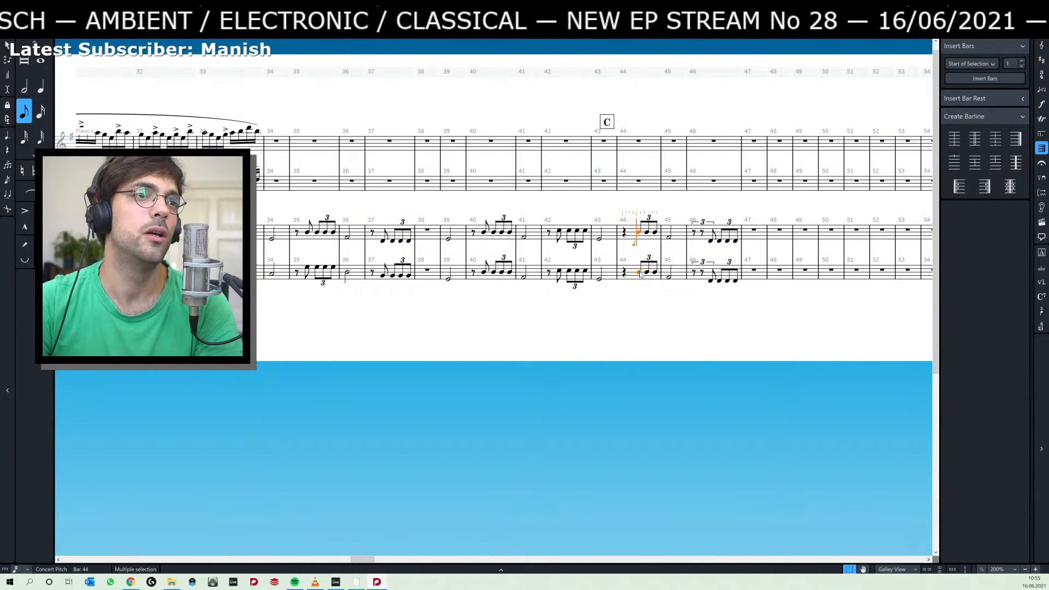
{"action": "key", "text": "5"}
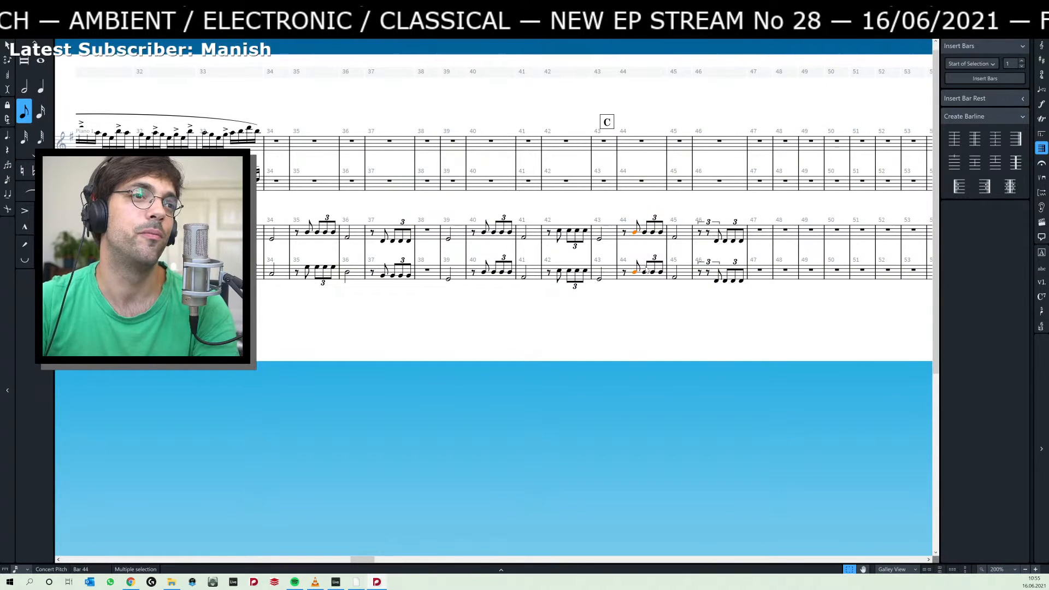
Replace the first triplet of bar 46 with an eighth rest and an eighth note matching the next note on both Piano 2 staves.
{"action": "left_click", "coordinate": [709, 223]}
{"action": "left_click", "coordinate": [710, 263], "text": "ctrl"}
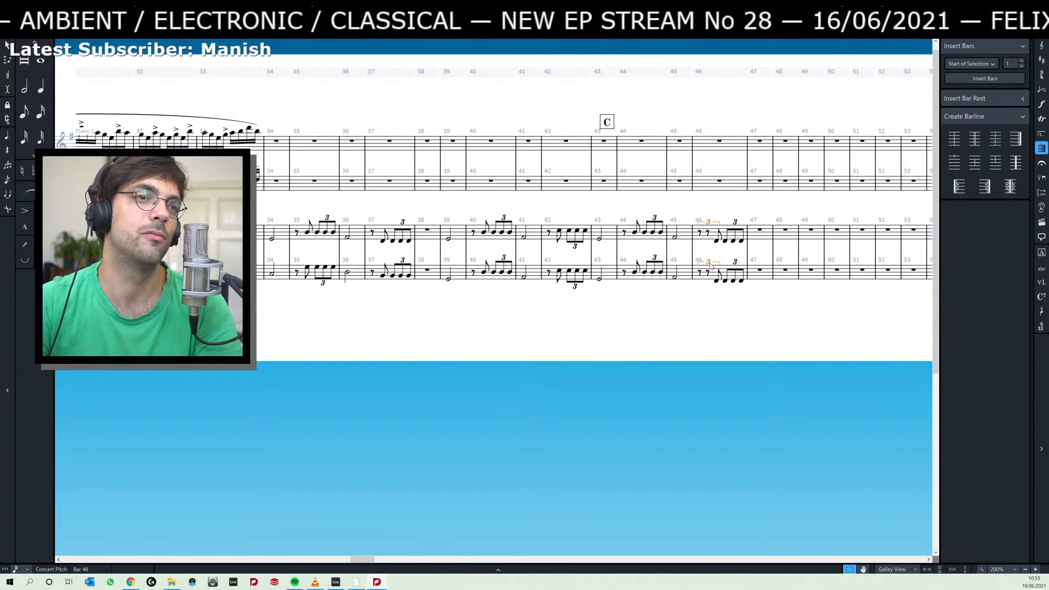
{"action": "key", "text": "Delete"}
{"action": "left_click", "coordinate": [714, 241]}
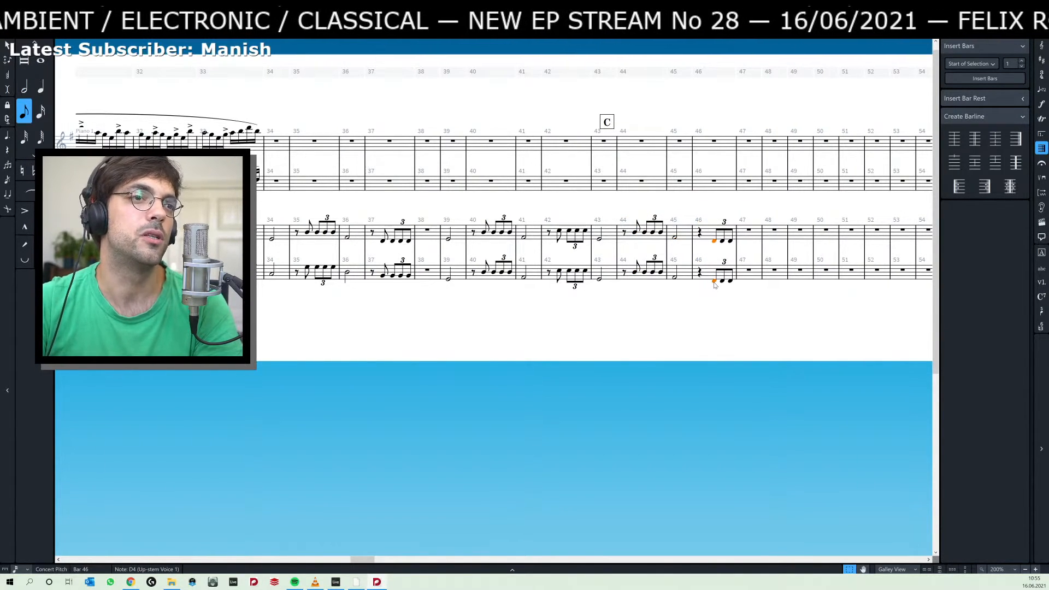
{"action": "key", "text": "ctrl+c"}
{"action": "key", "text": "shift+n"}
{"action": "key", "text": "Left"}
{"action": "key", "text": "Left"}
{"action": "key", "text": "ctrl+v"}
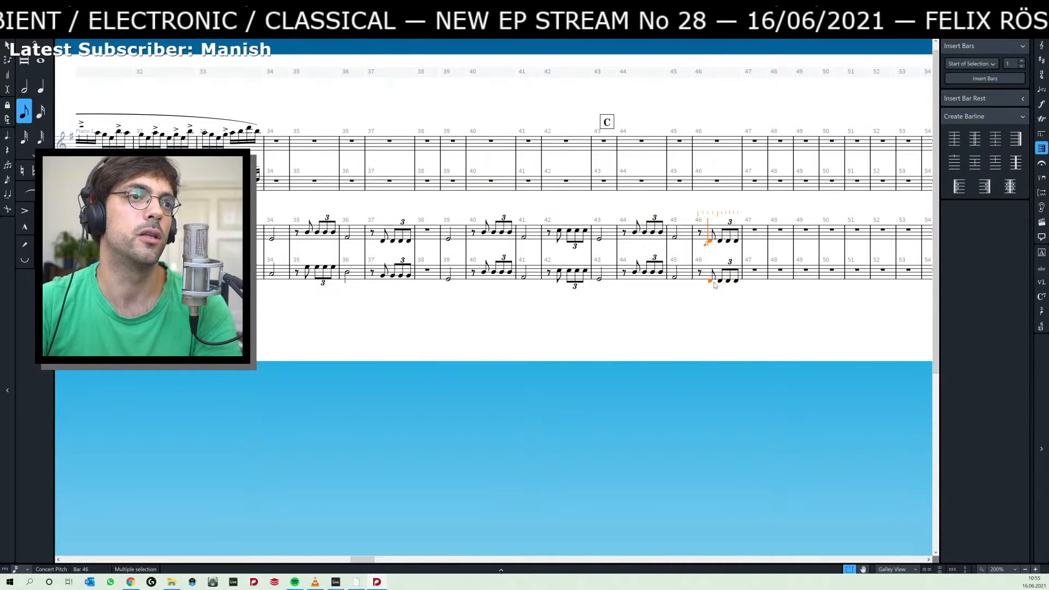
{"action": "key", "text": "Escape"}
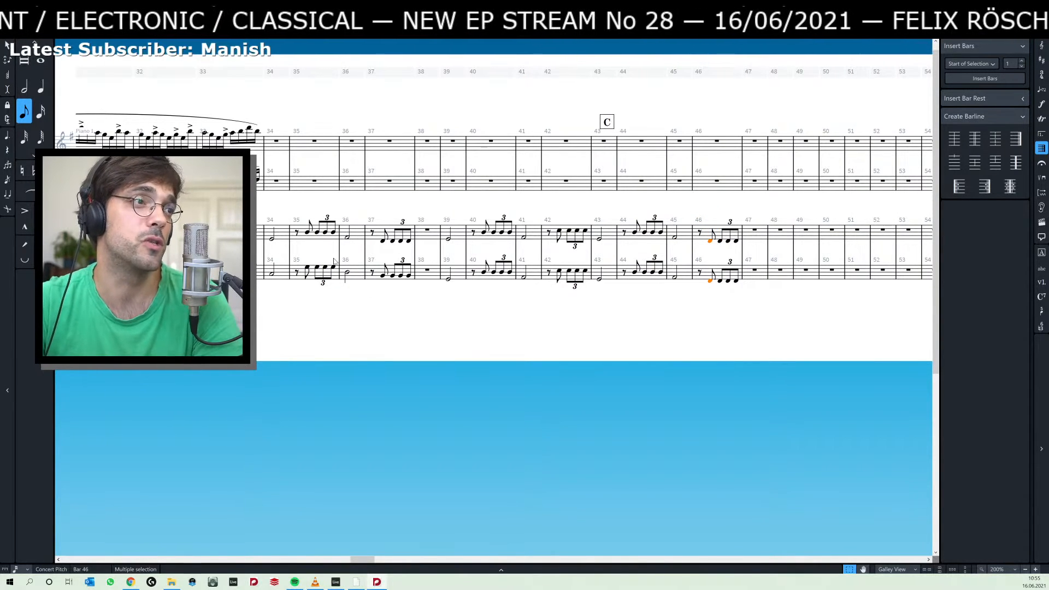
Cut bars 33 to 46 from both Piano 2 staves and paste them starting at bar 34.
{"action": "scroll", "coordinate": [312, 298], "scroll_direction": "left", "scroll_amount": 5}
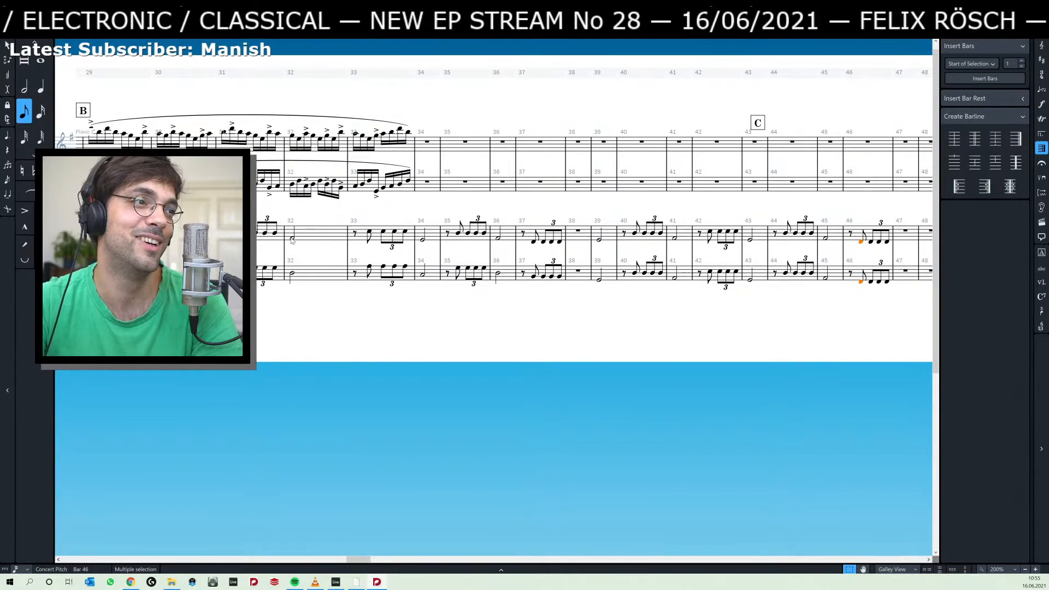
{"action": "left_click", "coordinate": [360, 235]}
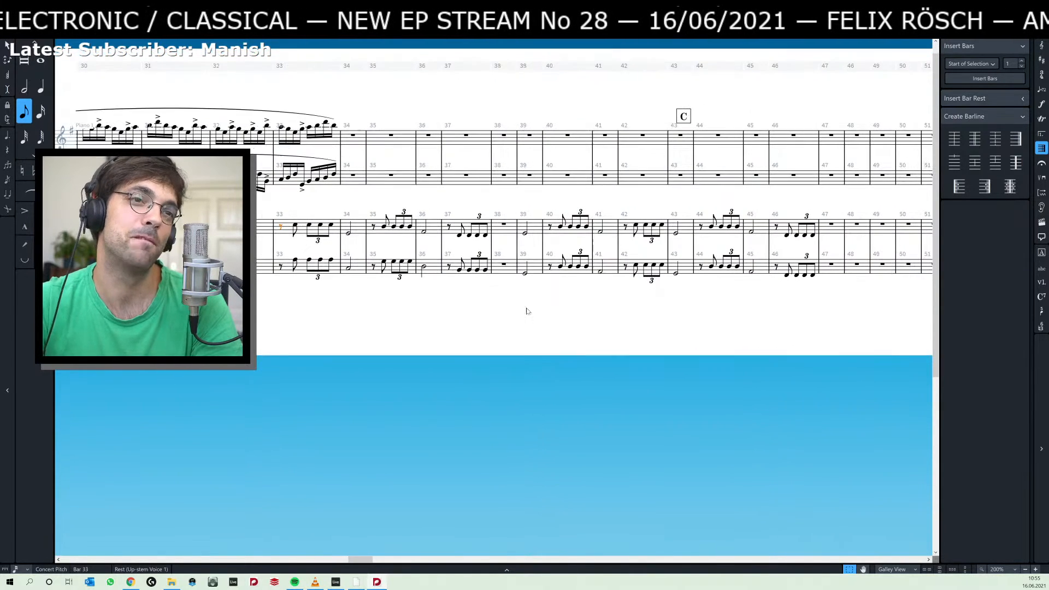
{"action": "left_click", "coordinate": [812, 278], "text": "shift"}
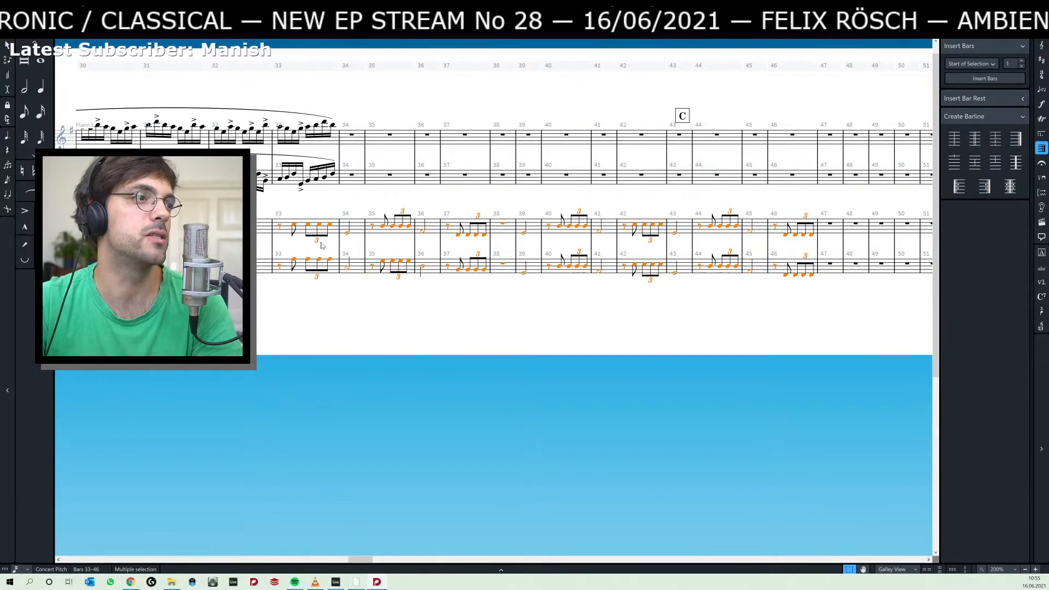
{"action": "key", "text": "Delete"}
{"action": "left_click", "coordinate": [353, 224]}
{"action": "key", "text": "ctrl+v"}
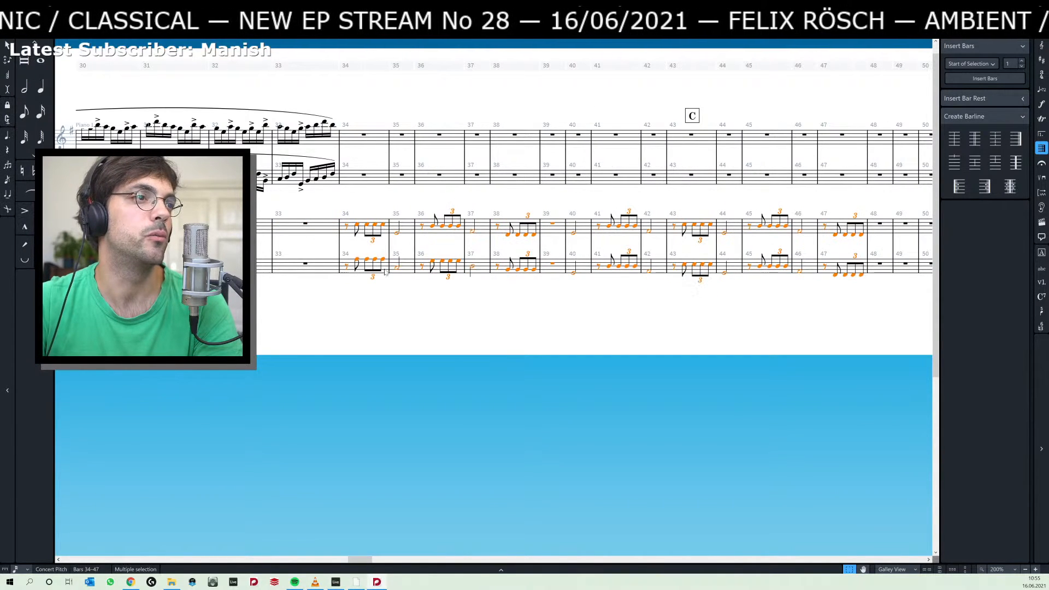
Move the Piano 2 music of bars 36 to 47 on both staves one bar later, starting at bar 37.
{"action": "left_click", "coordinate": [422, 229]}
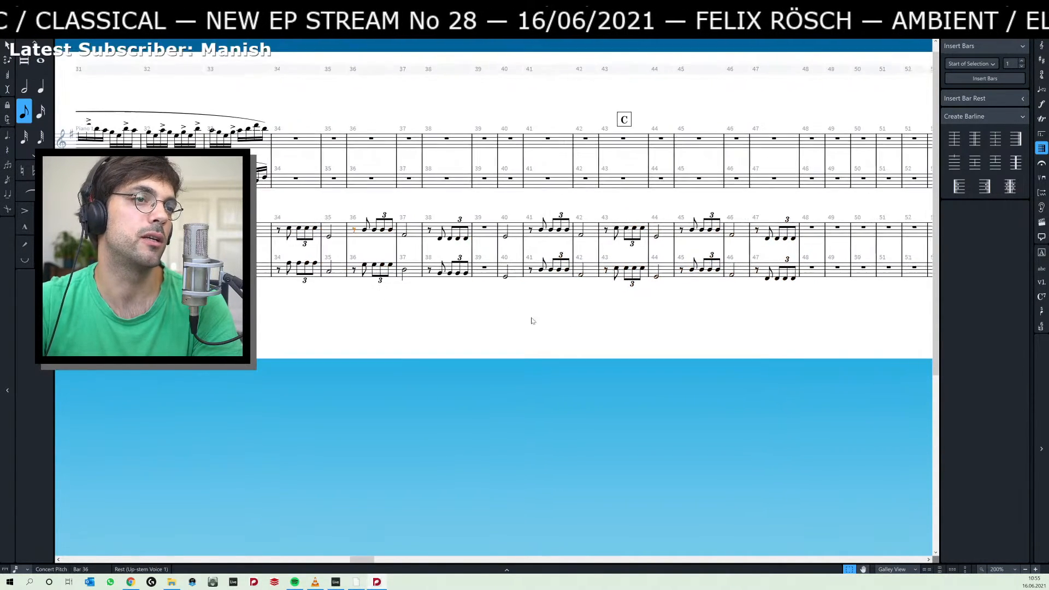
{"action": "key", "text": "Escape"}
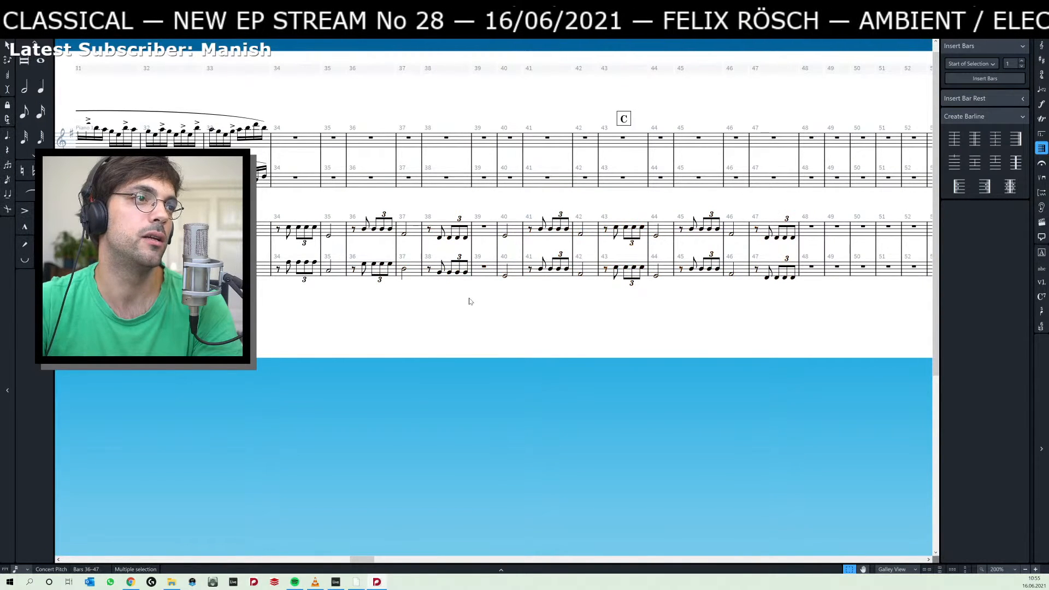
{"action": "left_click", "coordinate": [793, 278], "text": "shift"}
{"action": "key", "text": "Delete"}
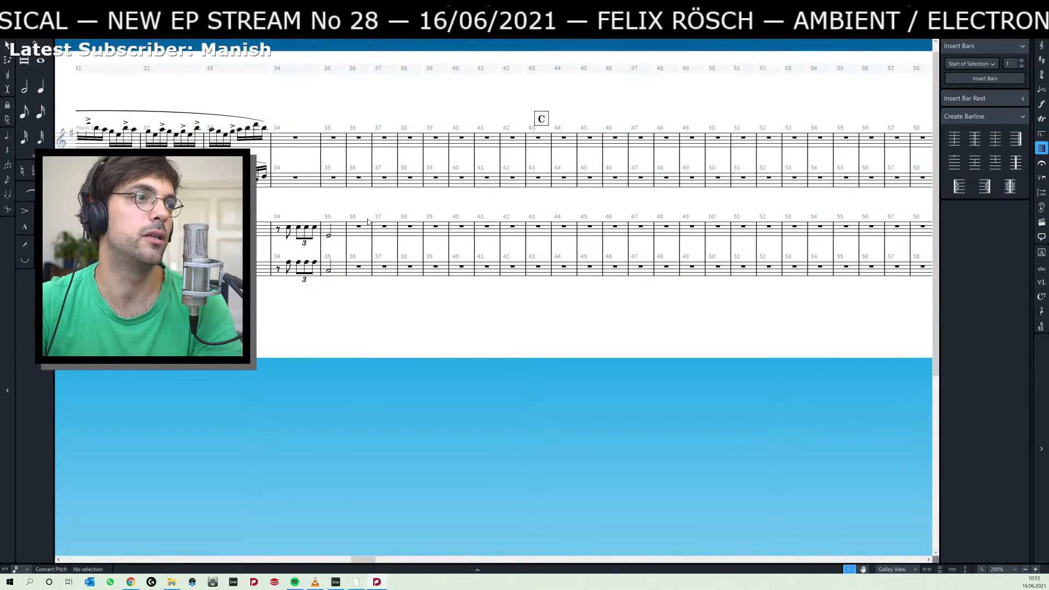
{"action": "left_click", "coordinate": [386, 229]}
{"action": "key", "text": "ctrl+v"}
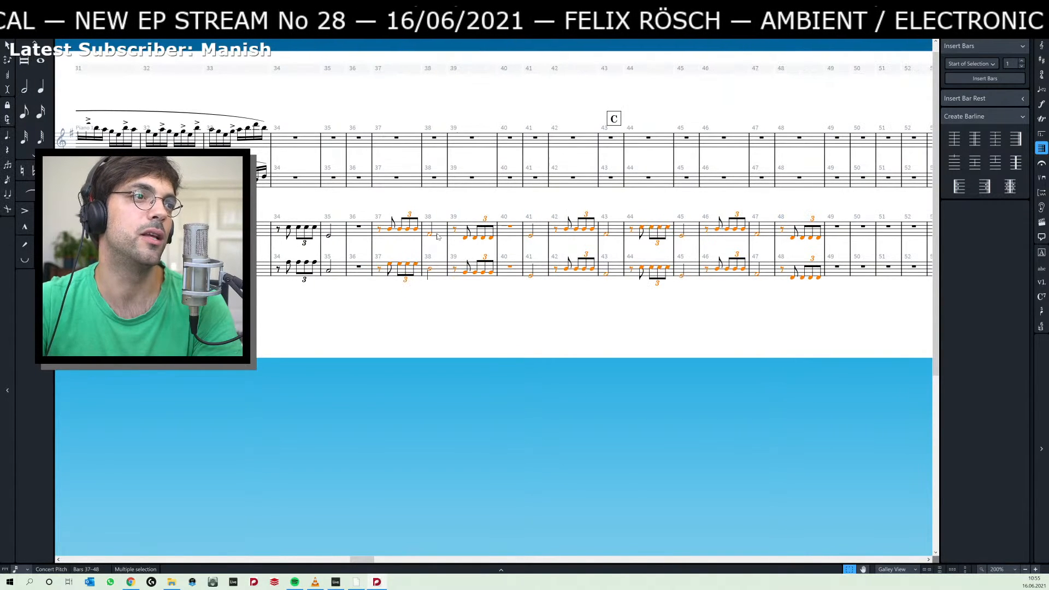
Move the Piano 2 music of bars 39 to 48 on both staves one bar later, starting at bar 40.
{"action": "left_click", "coordinate": [456, 232]}
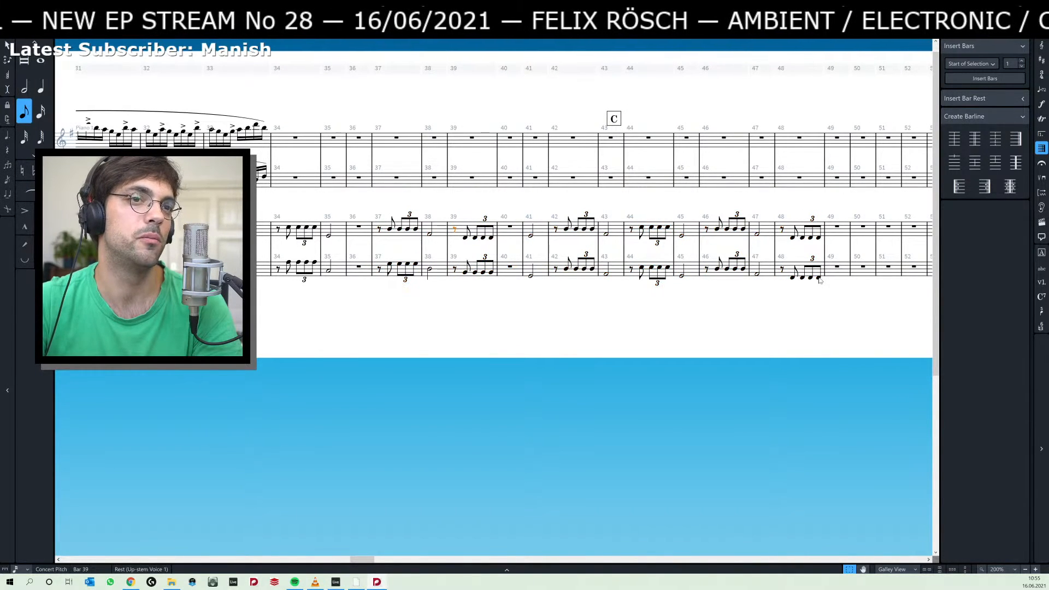
{"action": "left_click", "coordinate": [818, 277], "text": "shift"}
{"action": "key", "text": "Delete"}
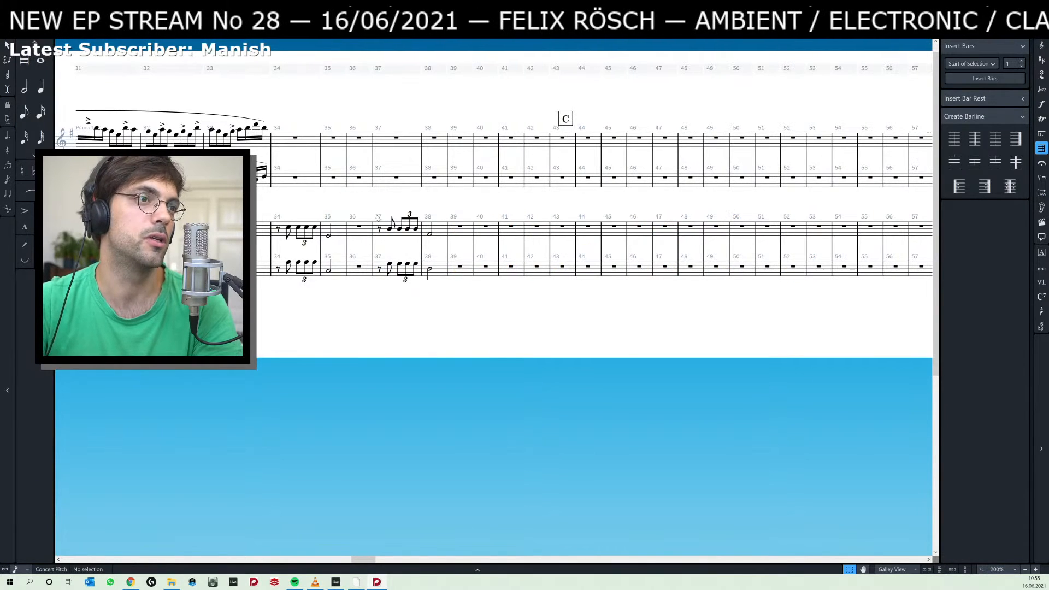
{"action": "left_click", "coordinate": [486, 229]}
{"action": "key", "text": "ctrl+v"}
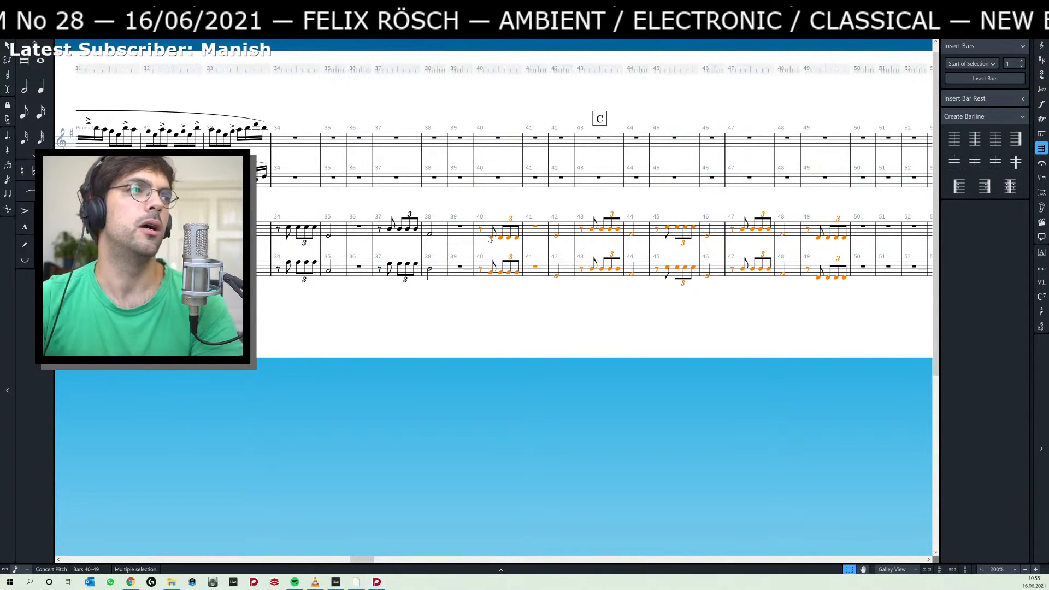
Switch to Ableton Live and play the selected second-piano clips to check the phrase spacing.
{"action": "key", "text": "alt+Tab"}
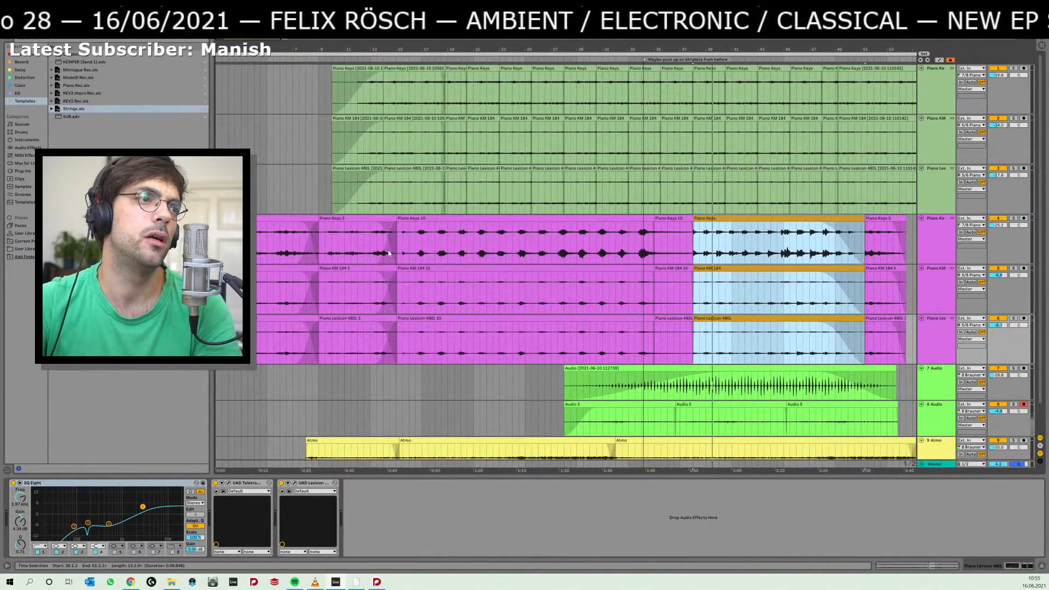
{"action": "key", "text": "space"}
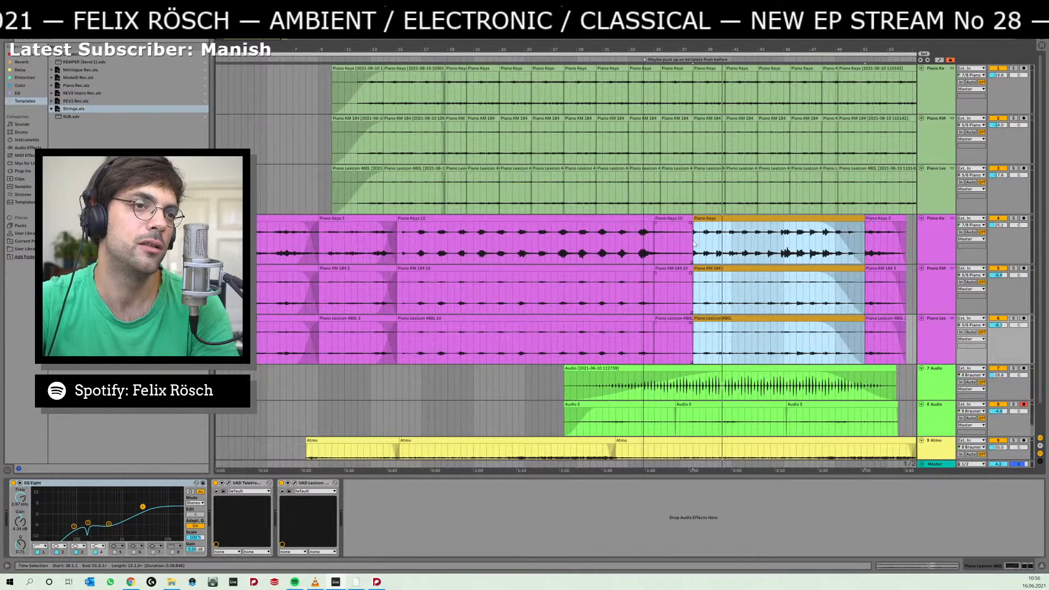
Switch to Dorico and review the spacing of the Piano 2 phrases from rehearsal mark B to bar 49.
{"action": "key", "text": "alt+Tab"}
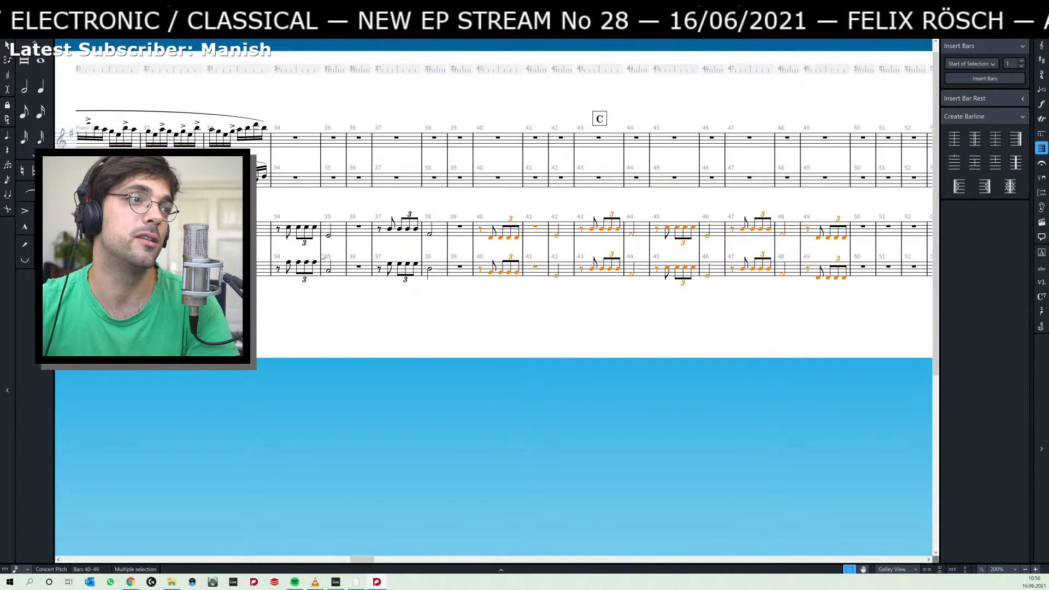
{"action": "left_click_drag", "start_coordinate": [399, 208], "coordinate": [707, 218]}
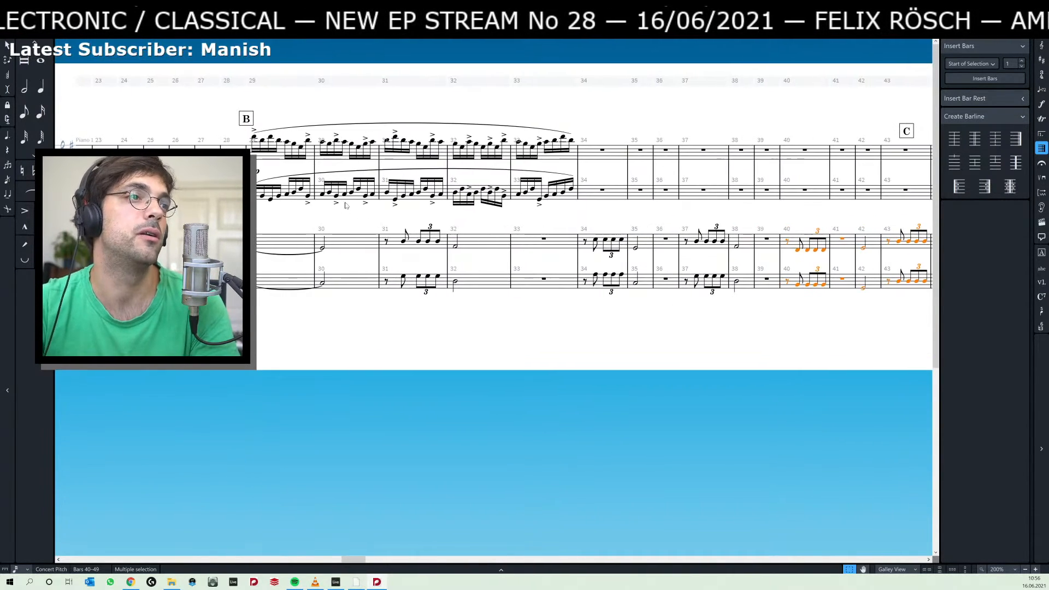
{"action": "mouse_move", "coordinate": [274, 223]}
{"action": "left_mouse_down"}
{"action": "mouse_move", "coordinate": [455, 225]}
{"action": "mouse_move", "coordinate": [289, 225]}
{"action": "left_mouse_up"}
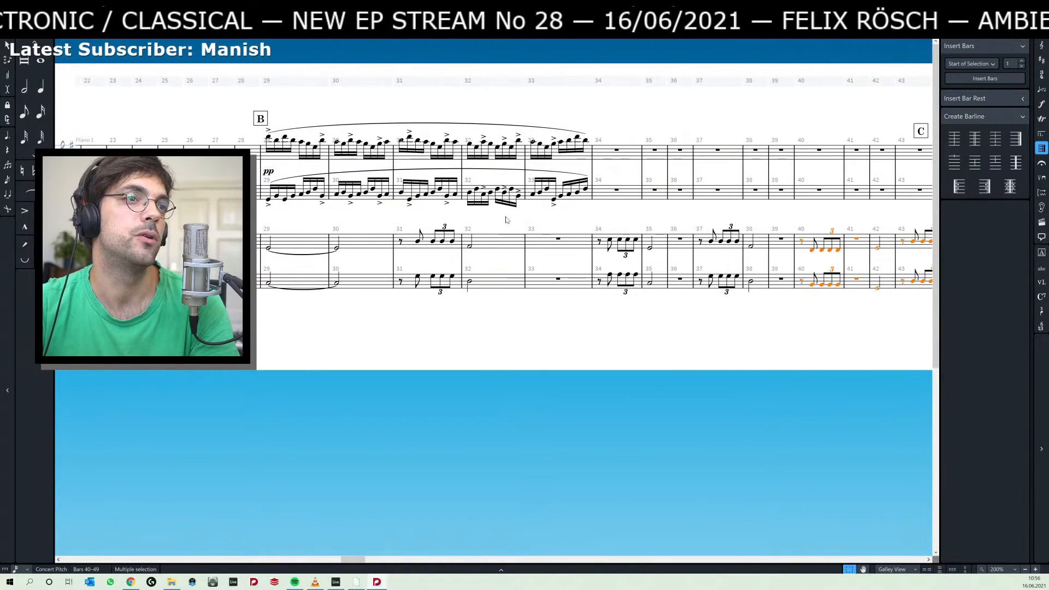
{"action": "left_click_drag", "start_coordinate": [611, 208], "coordinate": [379, 203]}
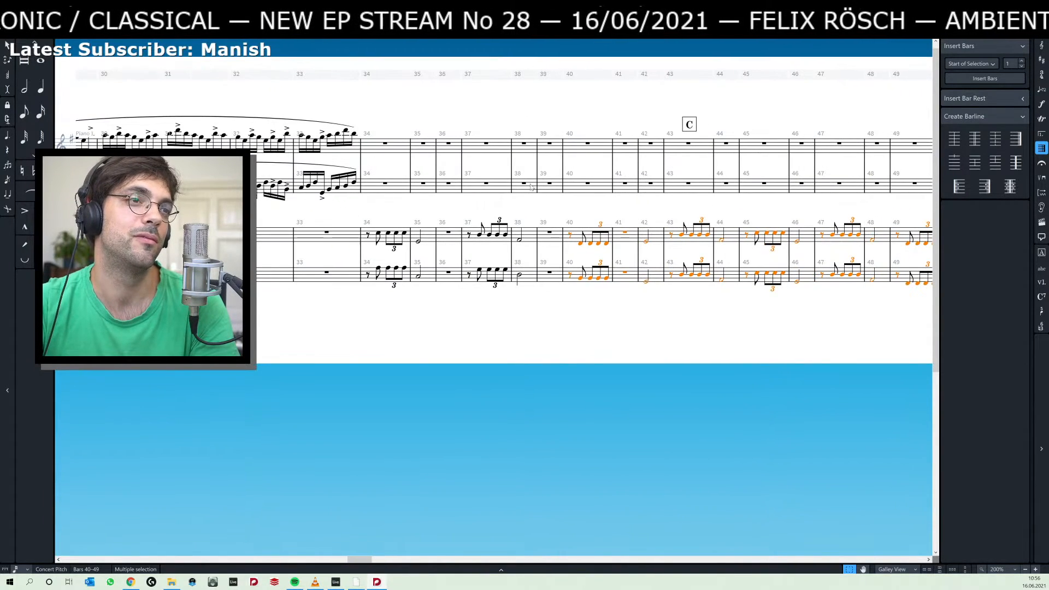
{"action": "left_click", "coordinate": [512, 195]}
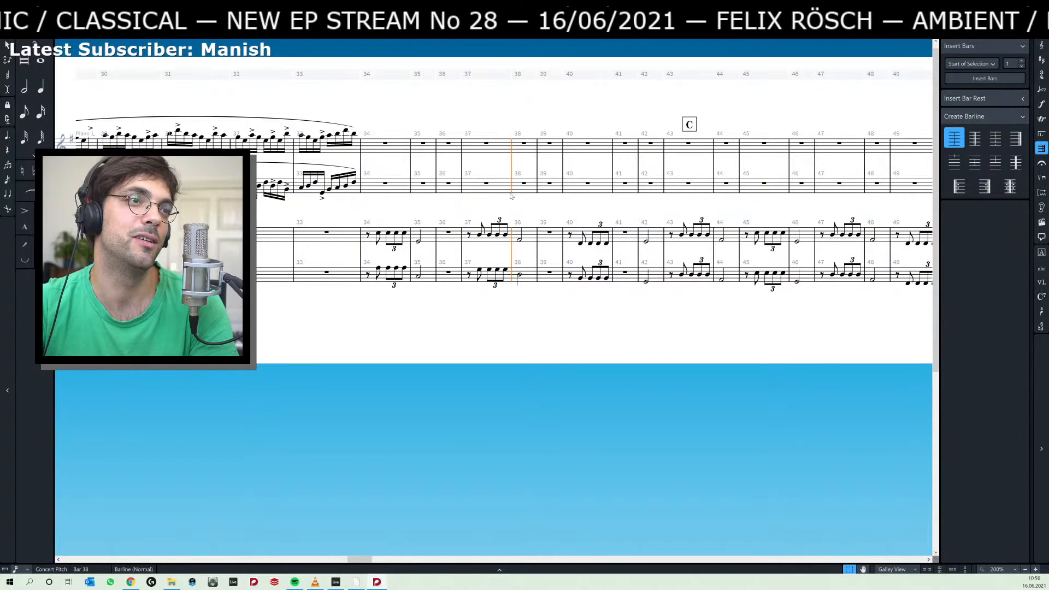
{"action": "left_click", "coordinate": [532, 203]}
{"action": "left_click_drag", "start_coordinate": [557, 214], "coordinate": [519, 218]}
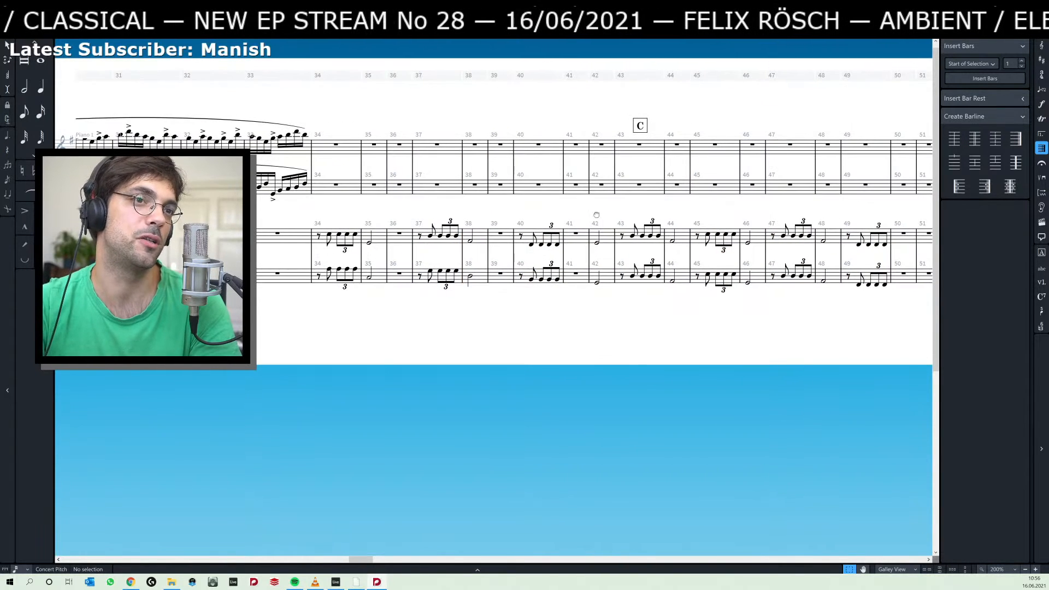
{"action": "left_click_drag", "start_coordinate": [597, 214], "coordinate": [497, 217]}
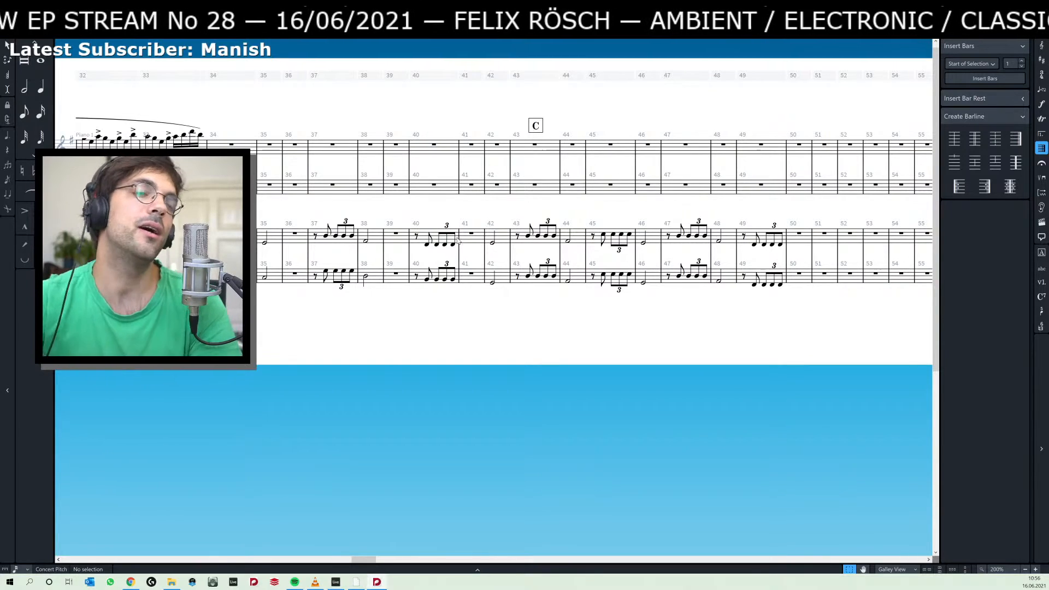
Lengthen the Piano 2 half notes of bar 32 on both staves to whole notes tied into bar 33.
{"action": "scroll", "coordinate": [365, 304], "scroll_direction": "left", "scroll_amount": 10}
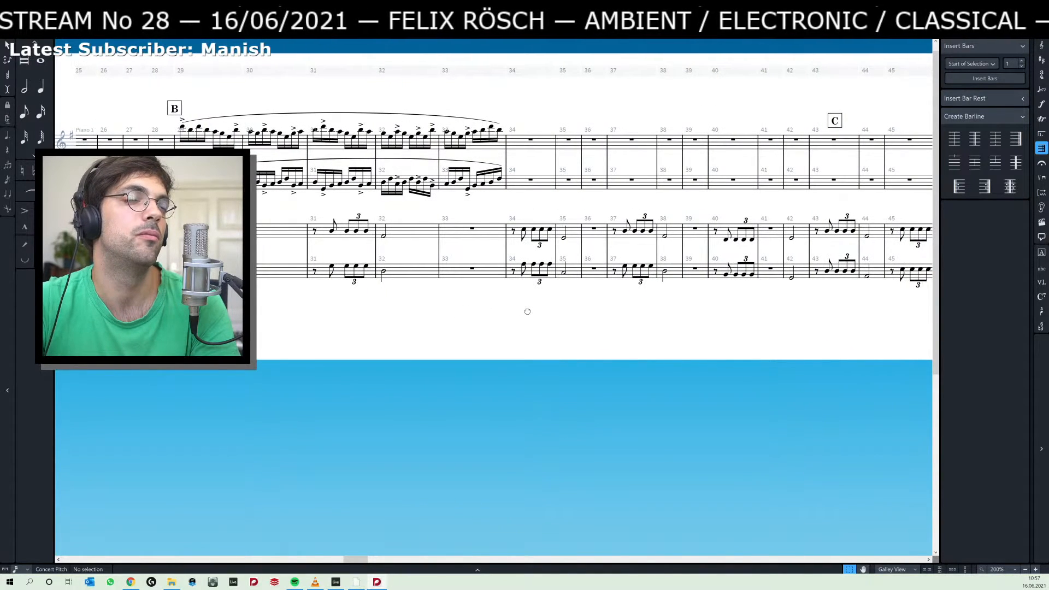
{"action": "left_click", "coordinate": [384, 238]}
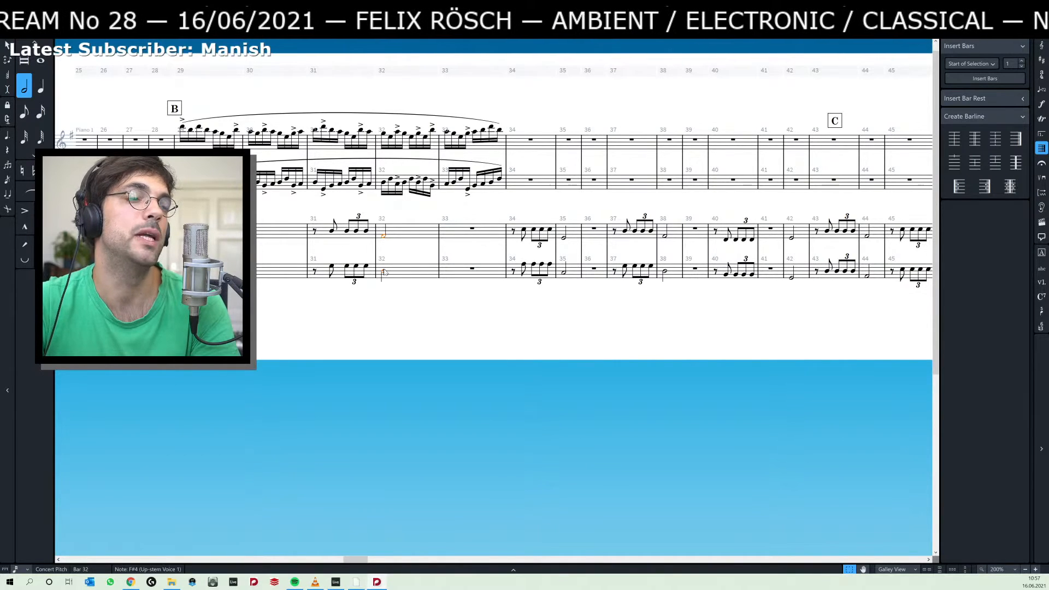
{"action": "left_click", "coordinate": [385, 272], "text": "ctrl"}
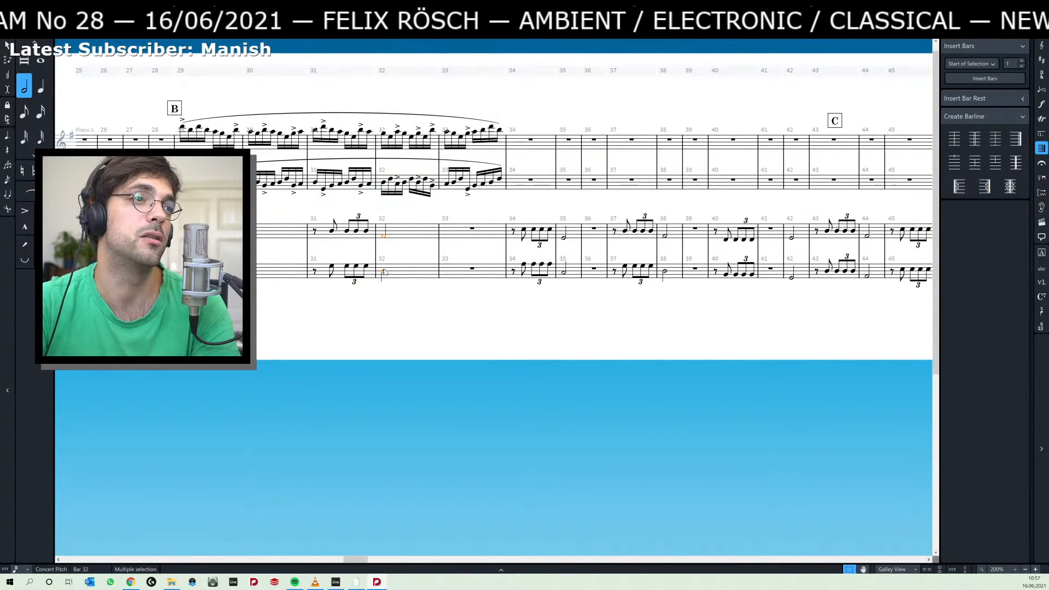
{"action": "key", "text": "8"}
{"action": "left_click", "coordinate": [427, 302]}
{"action": "left_click_drag", "start_coordinate": [493, 313], "coordinate": [349, 317]}
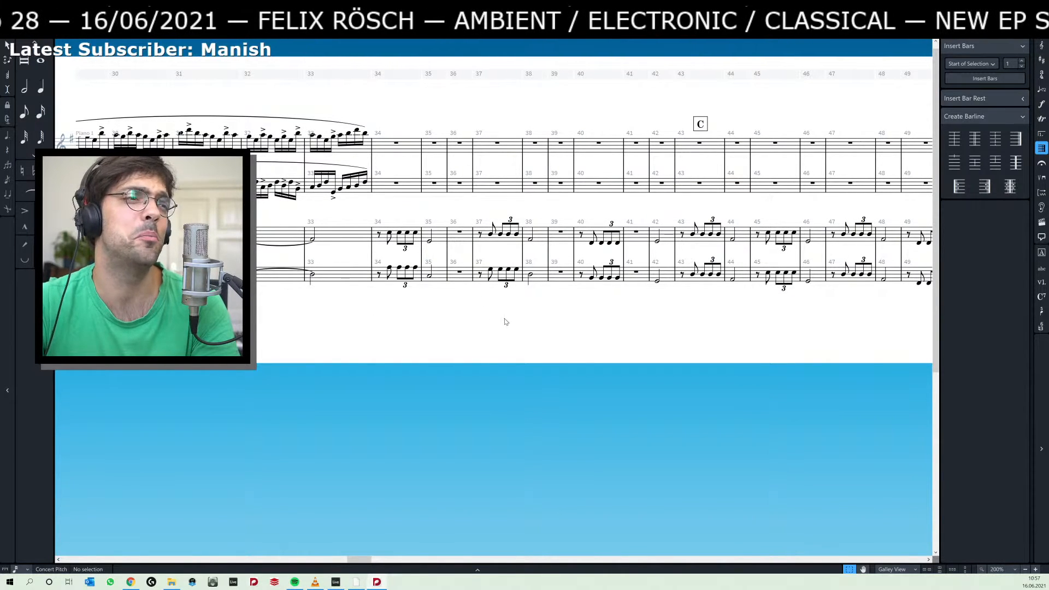
{"action": "left_click", "coordinate": [479, 234]}
{"action": "left_click_drag", "start_coordinate": [580, 322], "coordinate": [392, 322]}
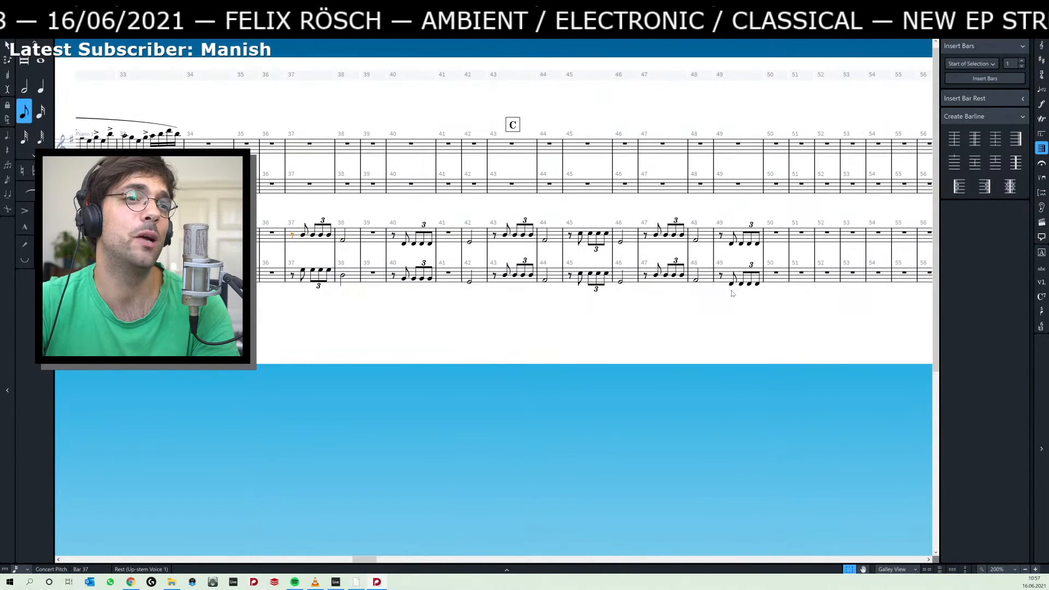
{"action": "left_click", "coordinate": [759, 286], "text": "shift"}
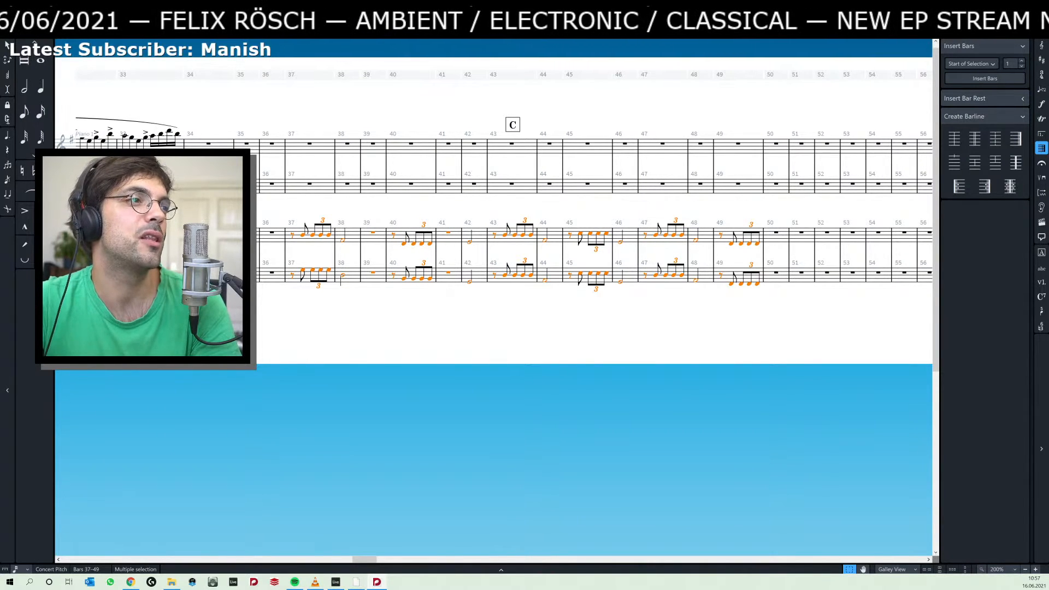
Lengthen the Piano 2 half notes of bars 35 and 38 on both staves to whole notes tied into bars 36 and 39.
{"action": "left_click", "coordinate": [241, 240]}
{"action": "left_click", "coordinate": [242, 280], "text": "shift"}
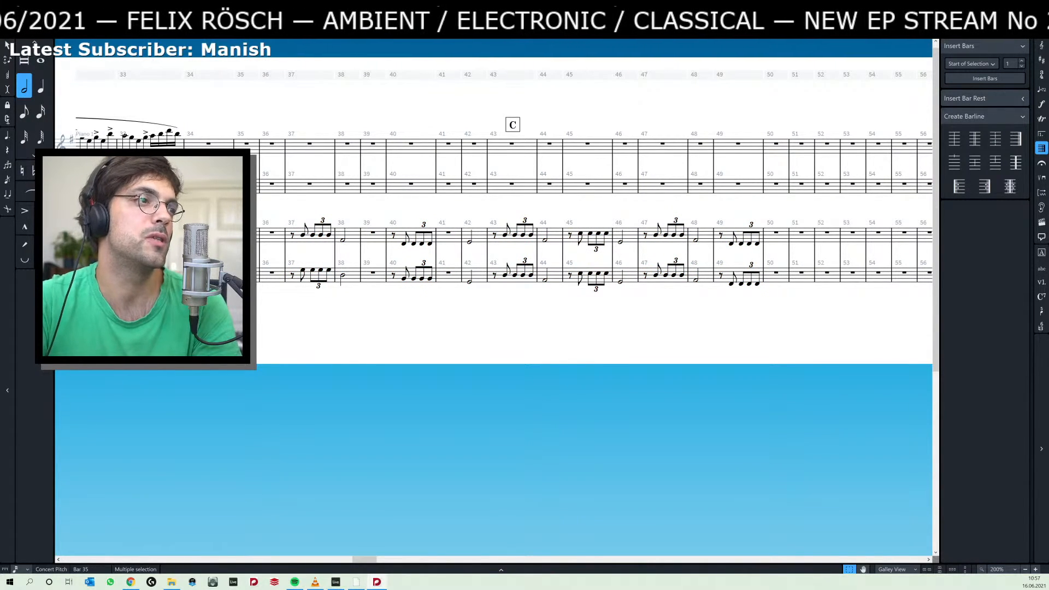
{"action": "key", "text": "8"}
{"action": "left_click", "coordinate": [343, 240]}
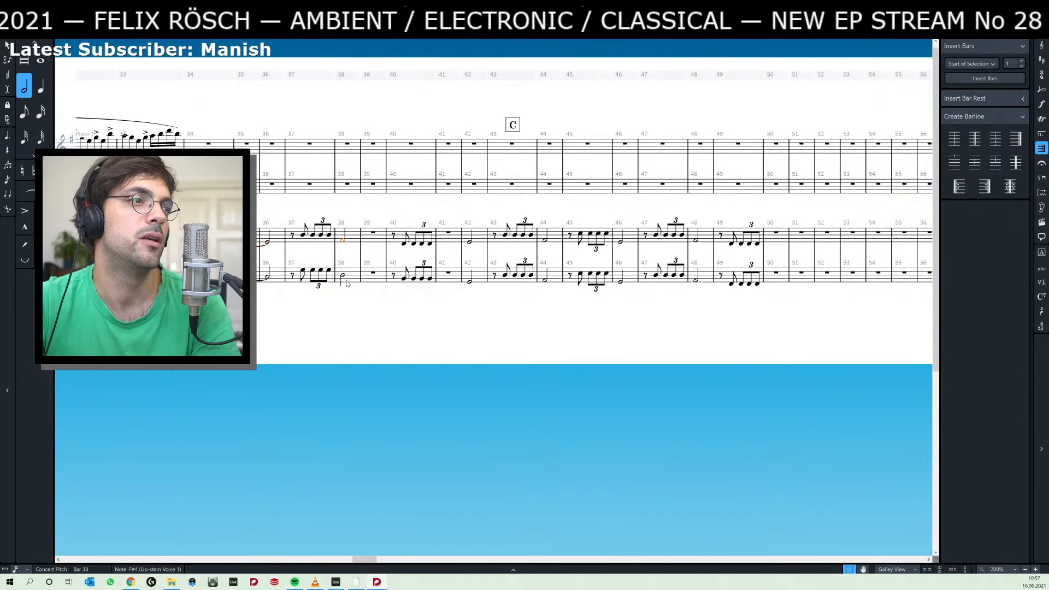
{"action": "left_click", "coordinate": [343, 277], "text": "shift"}
{"action": "key", "text": "7"}
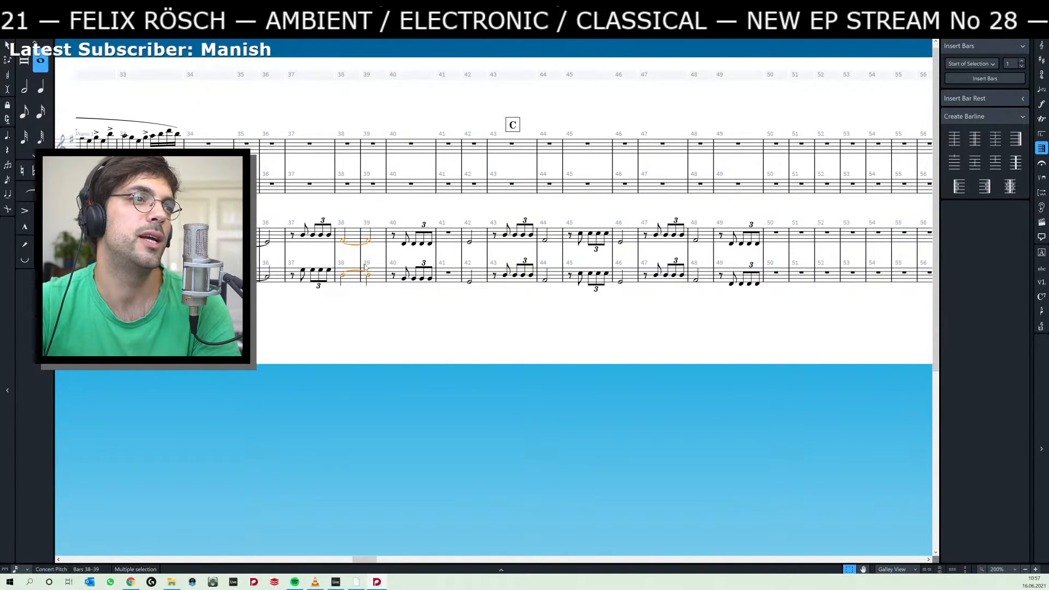
Move the Piano 2 half notes of bar 42 on both staves to bar 41 and lengthen them to tied whole notes.
{"action": "left_click", "coordinate": [469, 243]}
{"action": "left_click", "coordinate": [471, 282], "text": "shift"}
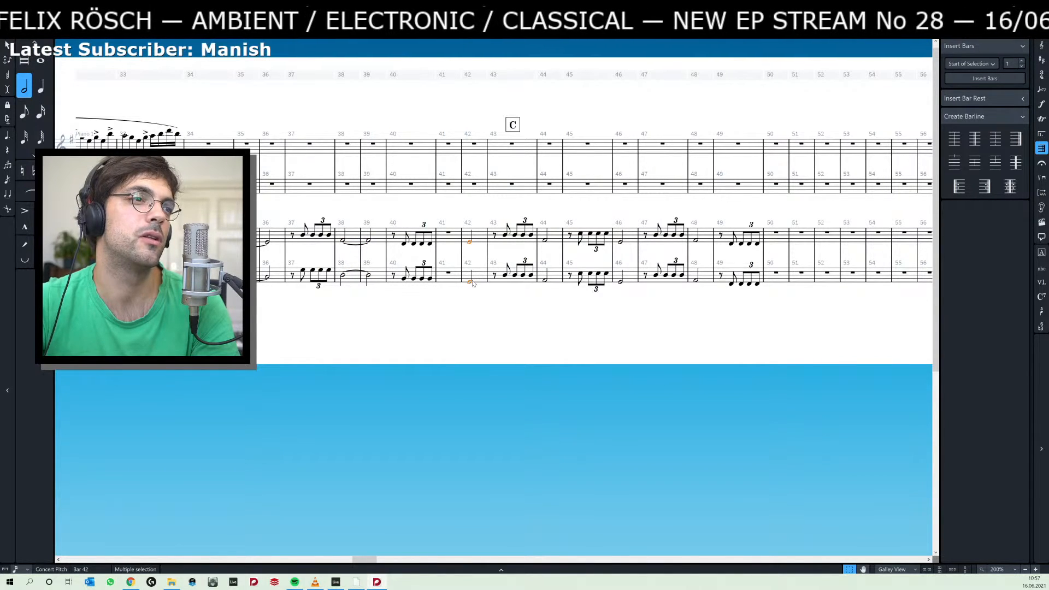
{"action": "key", "text": "ctrl+x"}
{"action": "left_click", "coordinate": [448, 234]}
{"action": "key", "text": "ctrl+v"}
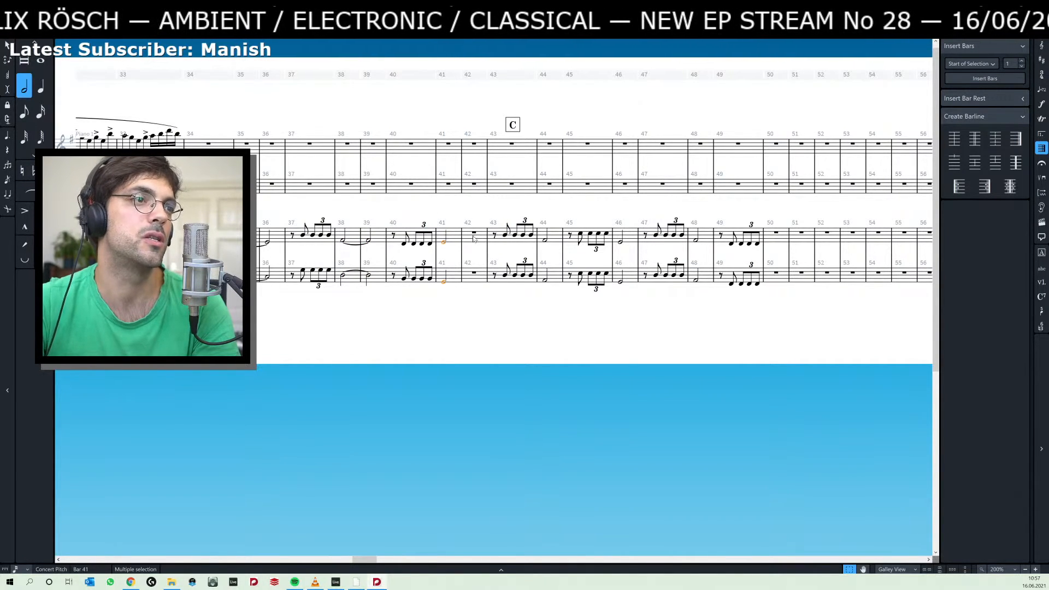
{"action": "key", "text": "8"}
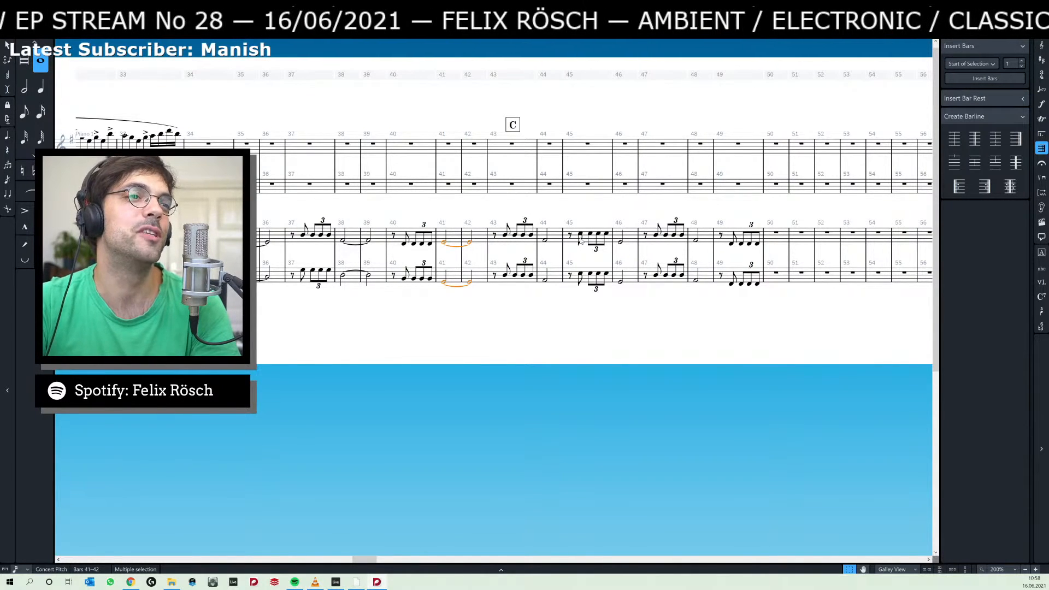
Move the Piano 2 music of bars 45 to 49 to start at bar 46, and lengthen both bar 44 half notes to whole notes.
{"action": "left_click", "coordinate": [571, 236]}
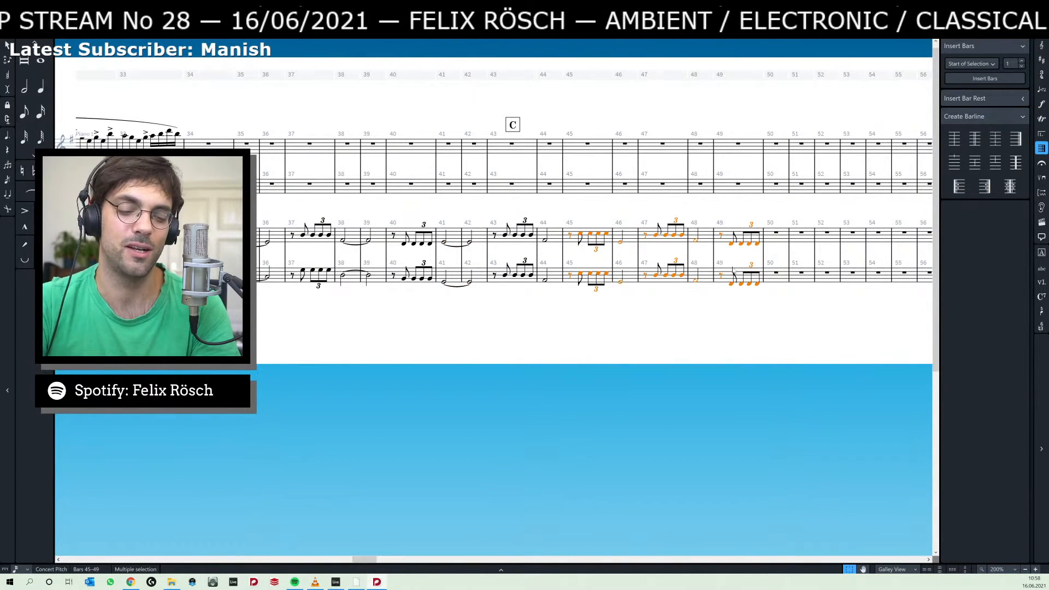
{"action": "key", "text": "Delete"}
{"action": "left_click", "coordinate": [601, 235]}
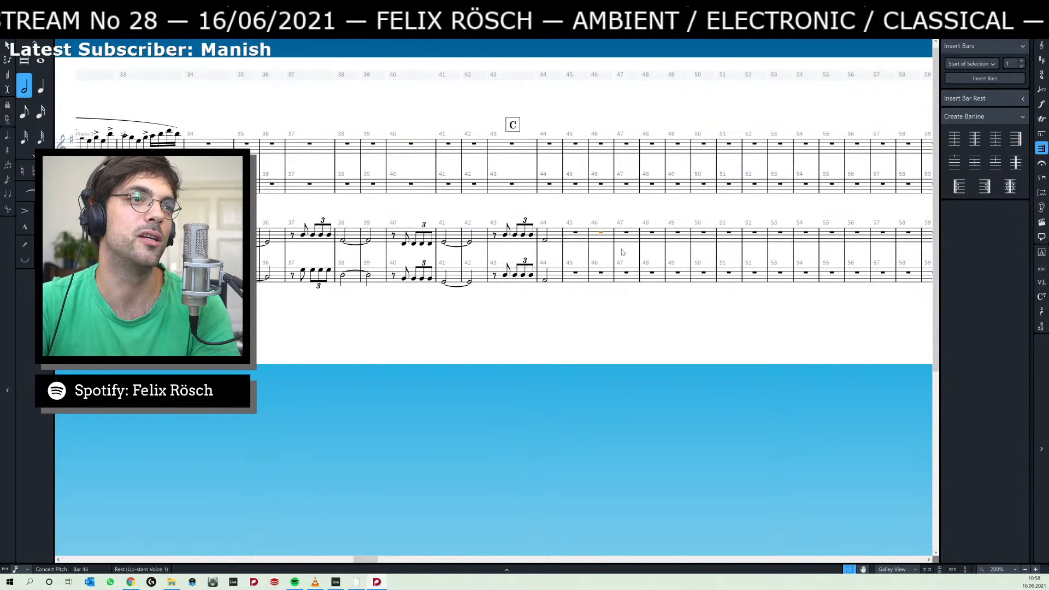
{"action": "key", "text": "ctrl+v"}
{"action": "left_click", "coordinate": [544, 241]}
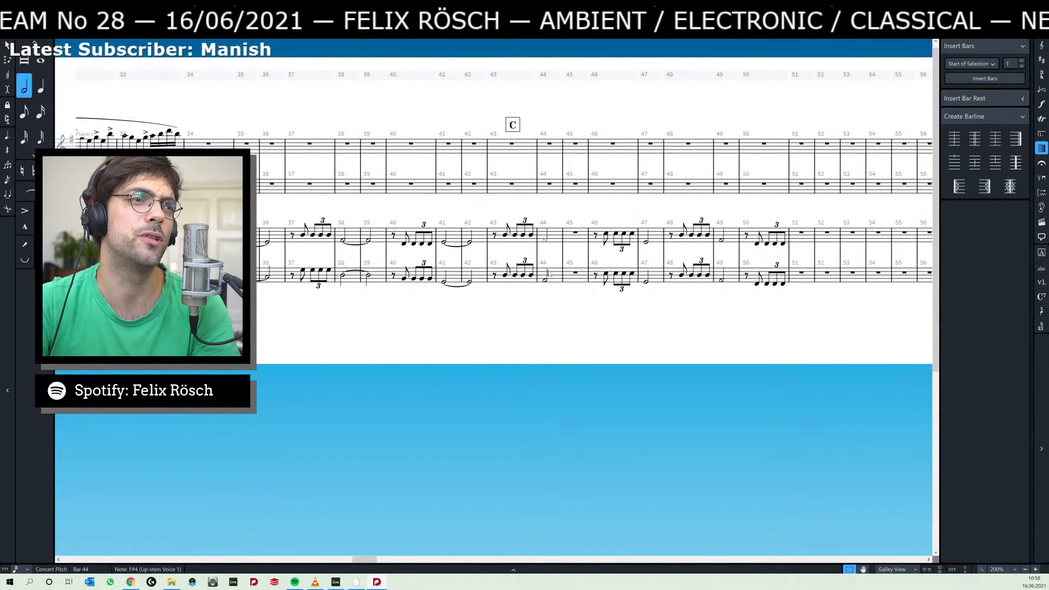
{"action": "left_click", "coordinate": [547, 280], "text": "ctrl"}
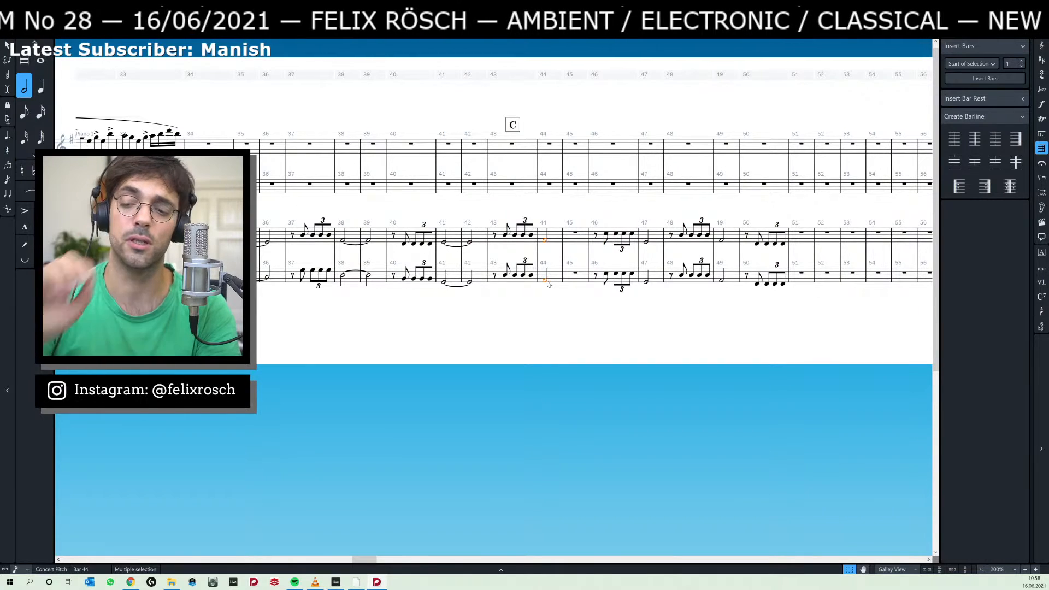
{"action": "key", "text": "7"}
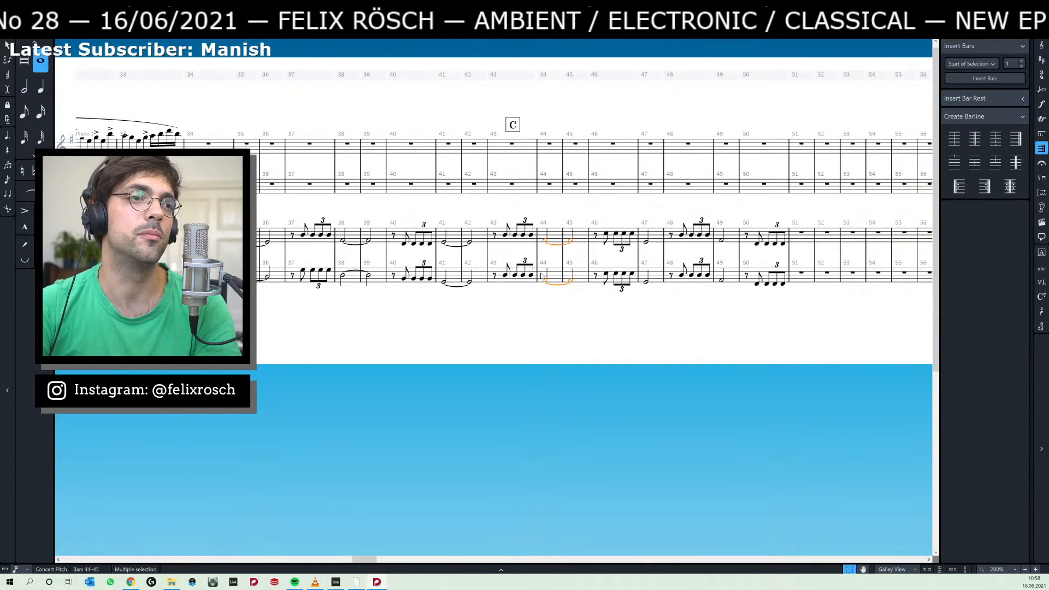
Move the Piano 2 music of bars 48 to 50 to start at bar 49, and lengthen both bar 47 half notes to whole notes.
{"action": "left_click_drag", "start_coordinate": [678, 213], "coordinate": [622, 216]}
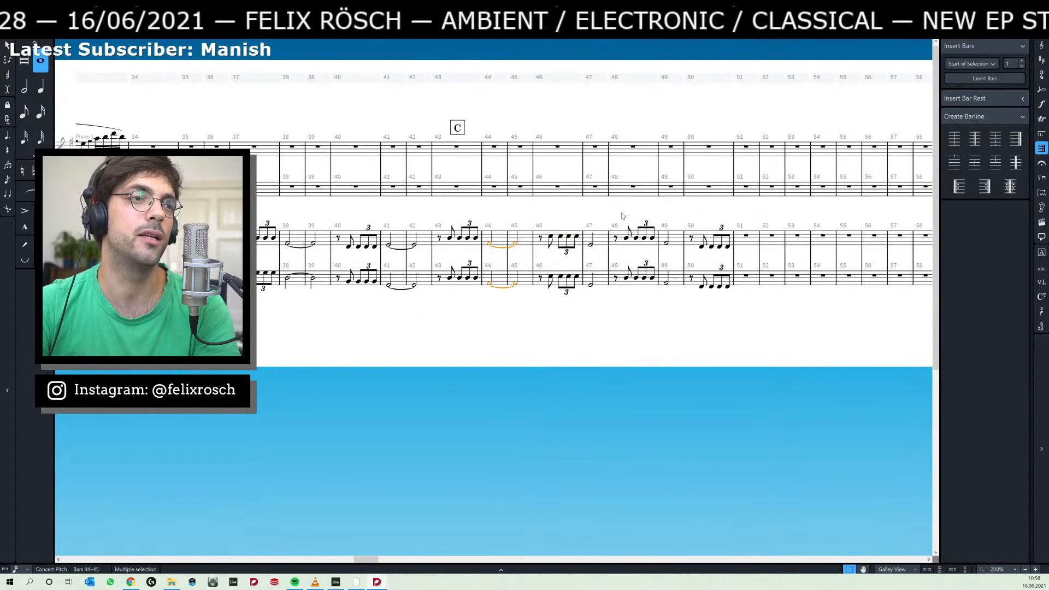
{"action": "left_click", "coordinate": [615, 240]}
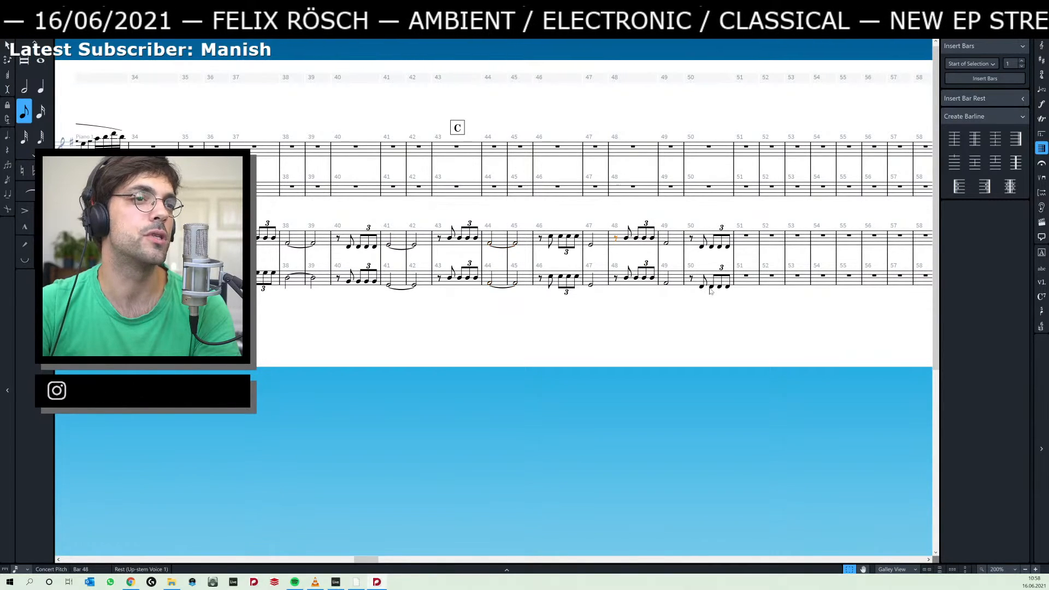
{"action": "left_click", "coordinate": [728, 287], "text": "shift"}
{"action": "key", "text": "Delete"}
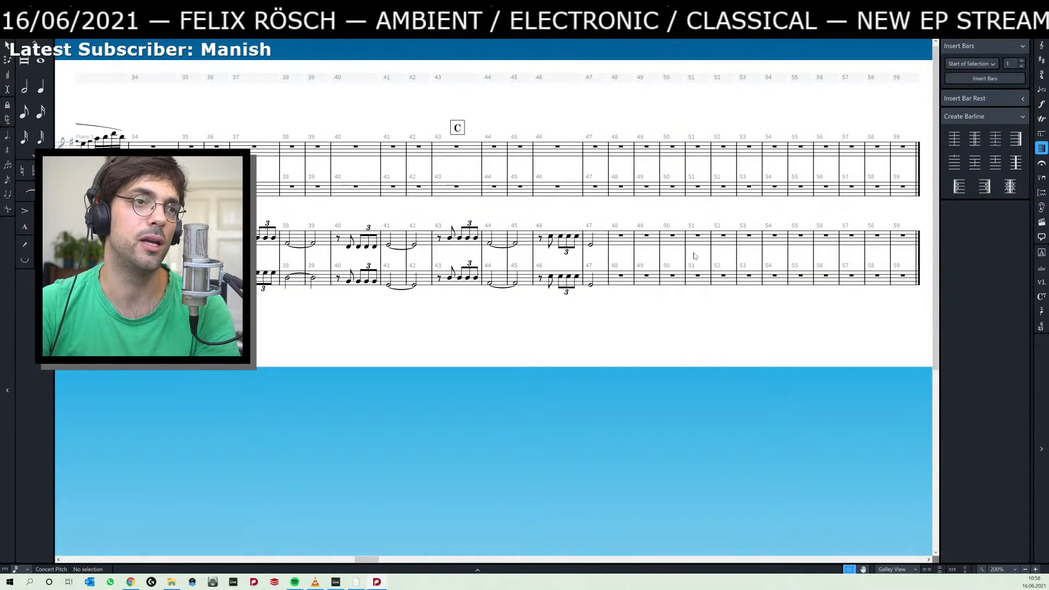
{"action": "left_click", "coordinate": [648, 239]}
{"action": "key", "text": "ctrl+v"}
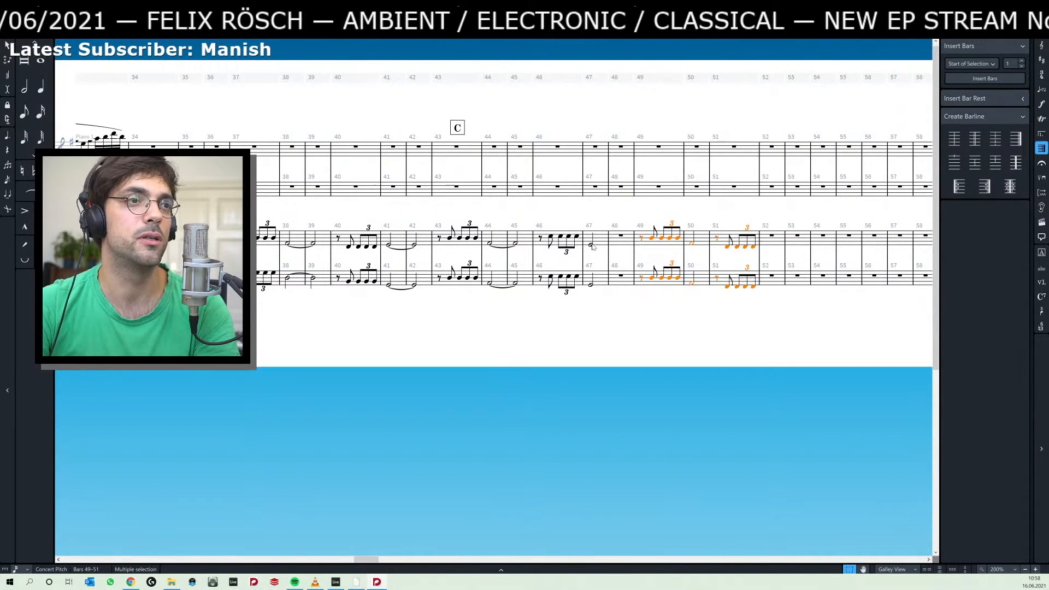
{"action": "left_click", "coordinate": [591, 244]}
{"action": "left_click", "coordinate": [592, 285], "text": "ctrl"}
{"action": "key", "text": "7"}
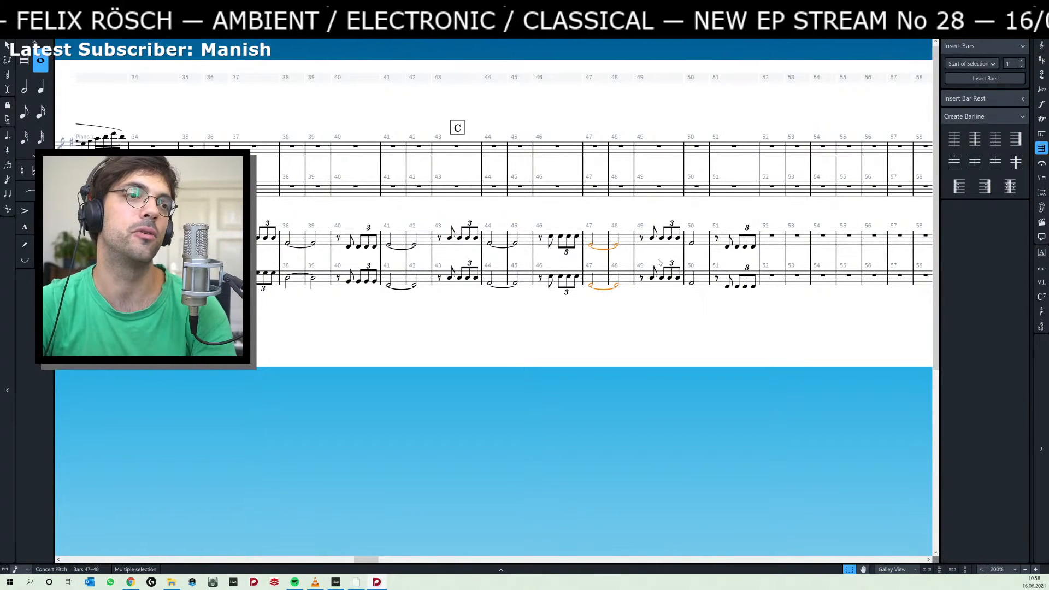
Move the Piano 2 music of bar 51 on both staves to bar 52, and lengthen both bar 50 half notes to whole notes.
{"action": "left_click", "coordinate": [718, 238]}
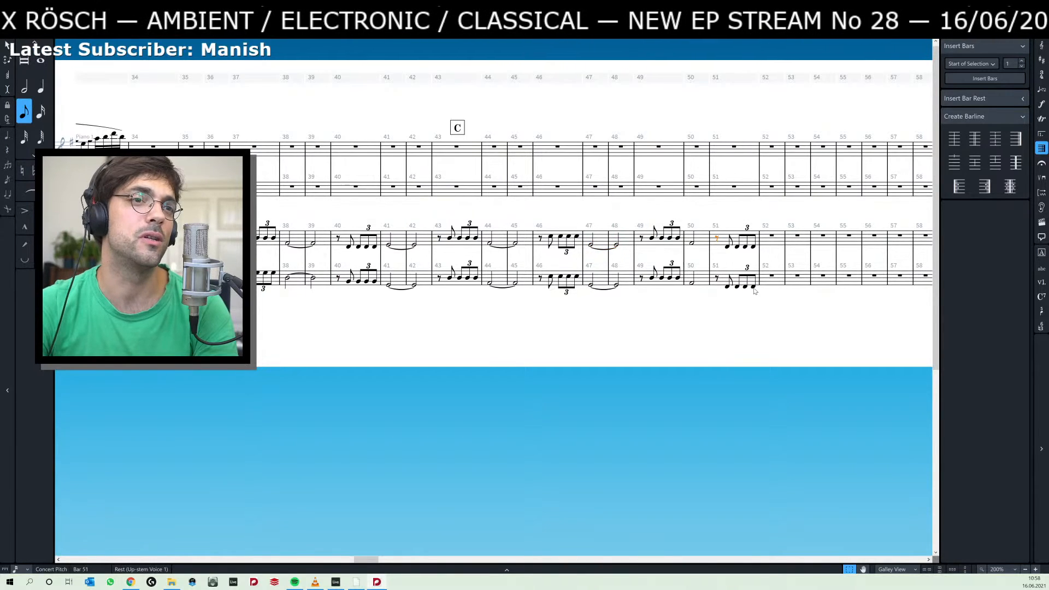
{"action": "left_click", "coordinate": [754, 286], "text": "shift"}
{"action": "key", "text": "ctrl+x"}
{"action": "left_click", "coordinate": [749, 235]}
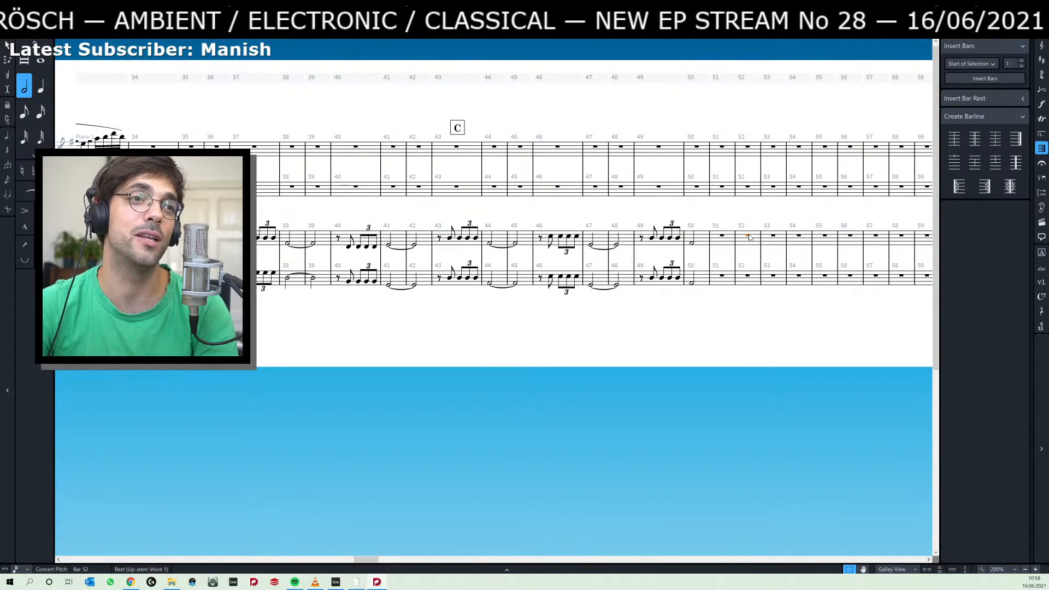
{"action": "key", "text": "ctrl+v"}
{"action": "left_click", "coordinate": [691, 246]}
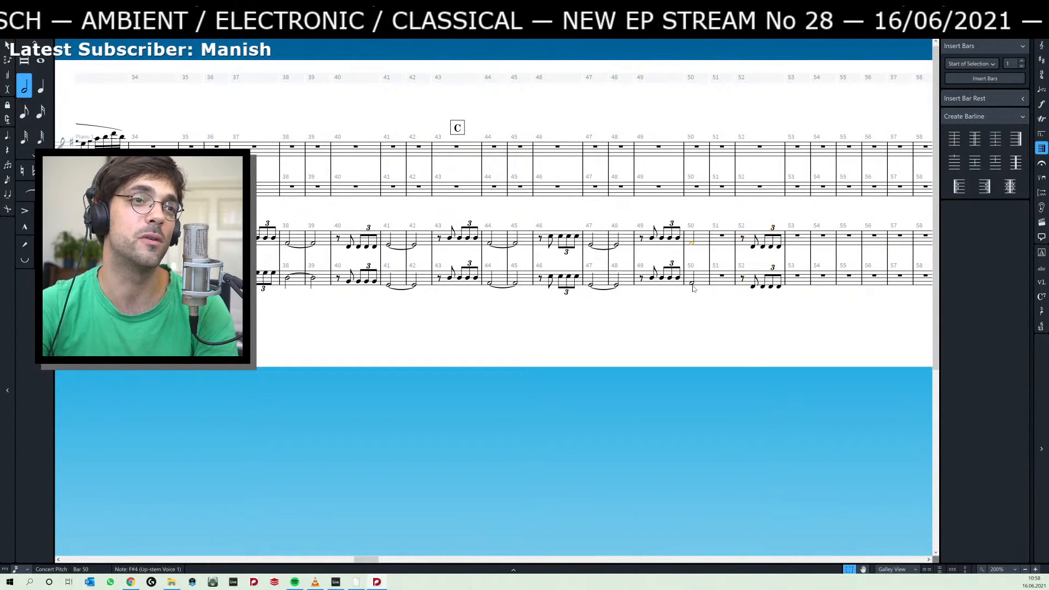
{"action": "left_click", "coordinate": [692, 285], "text": "shift"}
{"action": "key", "text": "7"}
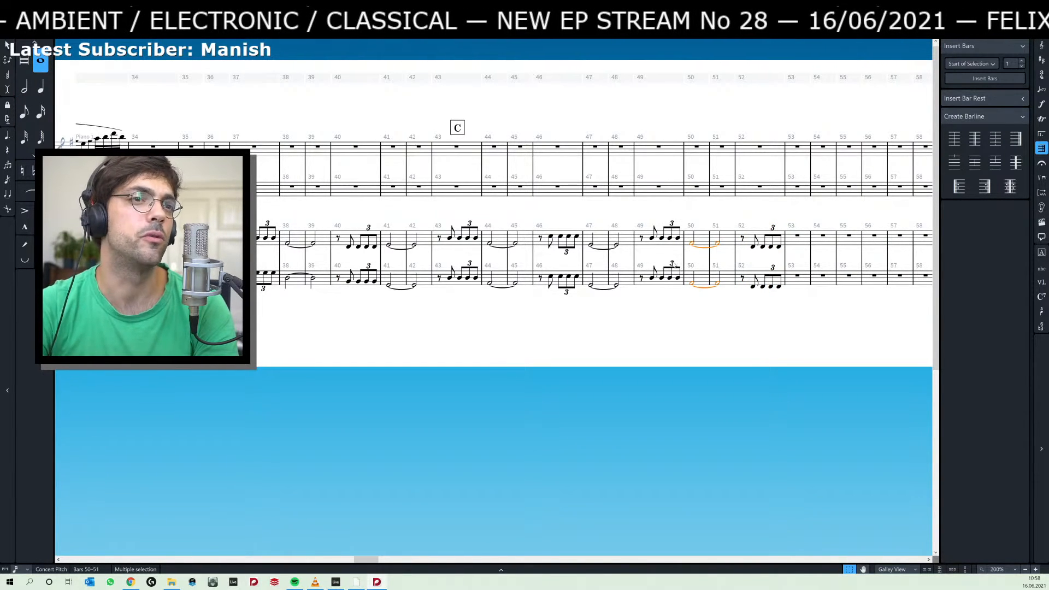
Repeat the Piano 1 passage of bars 29 to 33 on both staves twice, filling bars 34 to 43.
{"action": "left_click", "coordinate": [447, 318]}
{"action": "scroll", "coordinate": [556, 314], "scroll_direction": "left", "scroll_amount": 5}
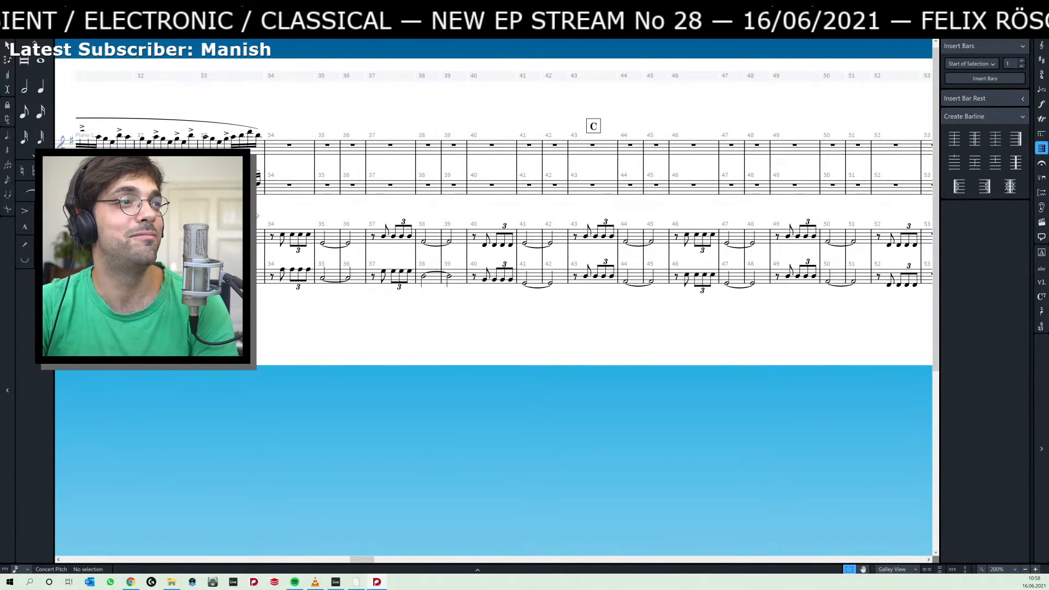
{"action": "scroll", "coordinate": [385, 193], "scroll_direction": "left", "scroll_amount": 5}
{"action": "left_click", "coordinate": [225, 137]}
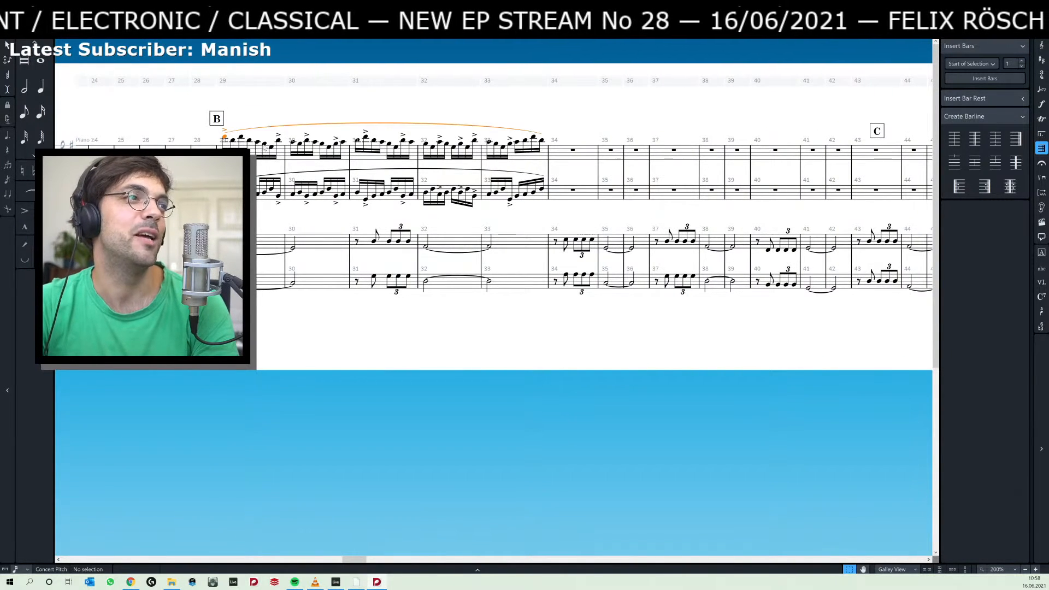
{"action": "left_click", "coordinate": [542, 190], "text": "shift"}
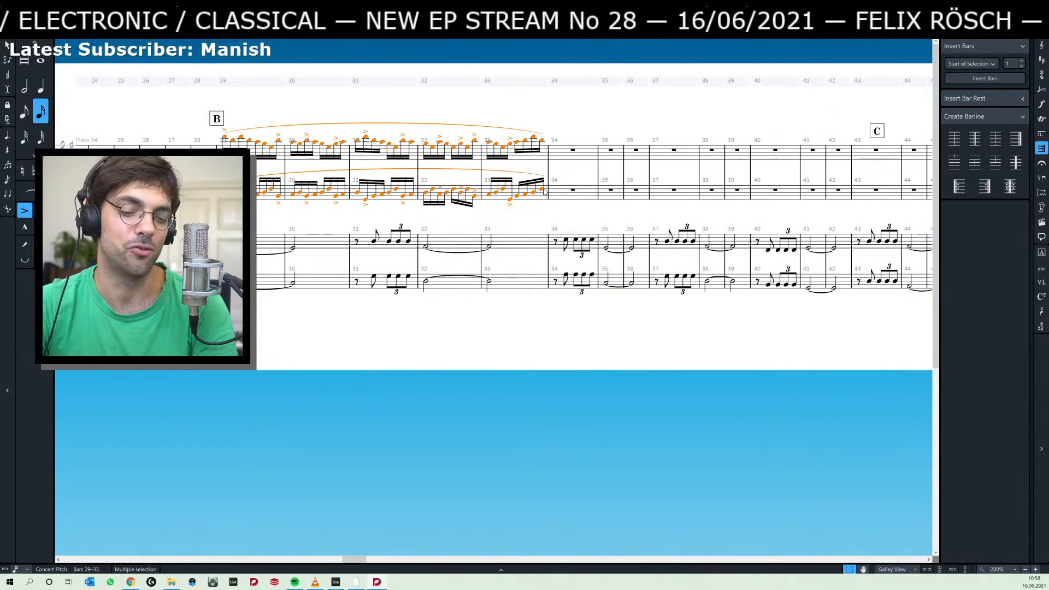
{"action": "key", "text": "r"}
{"action": "key", "text": "r"}
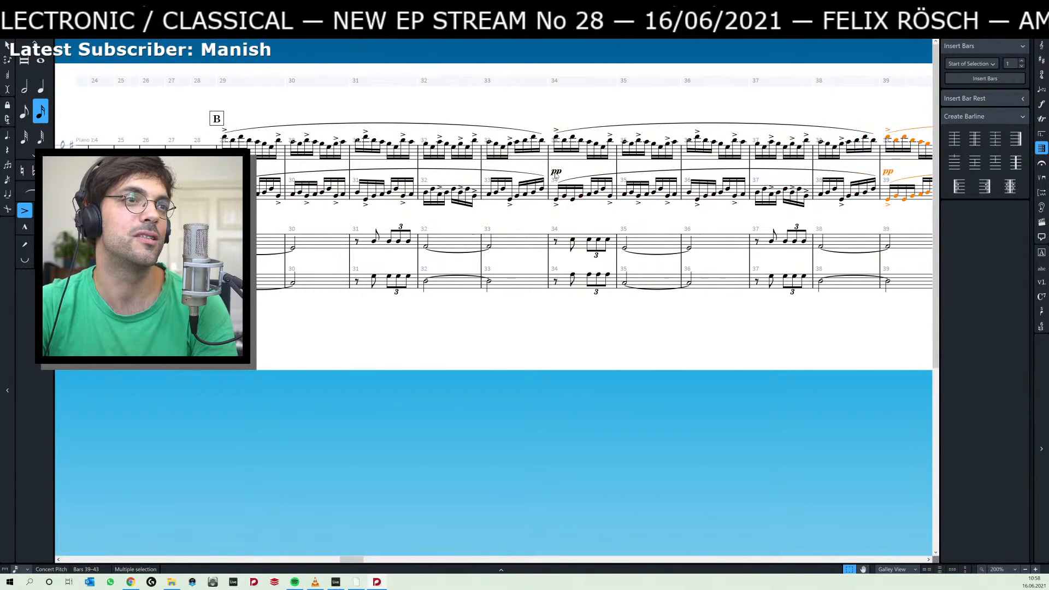
Delete the repeated pp dynamic between the Piano 1 staves at bar 34.
{"action": "left_click", "coordinate": [556, 172]}
{"action": "key", "text": "Delete"}
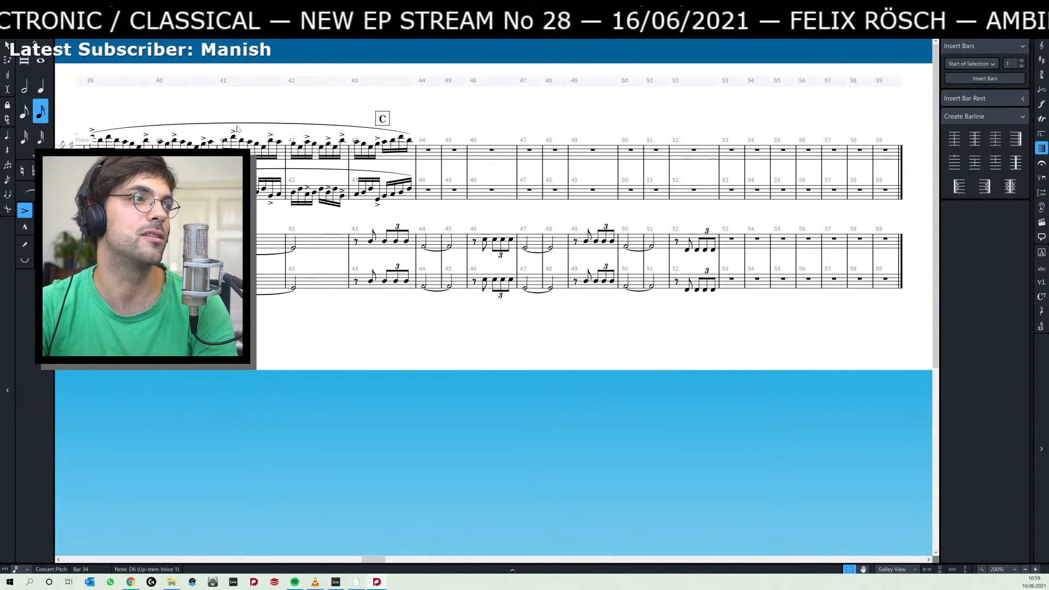
{"action": "left_click_drag", "start_coordinate": [174, 101], "coordinate": [511, 114]}
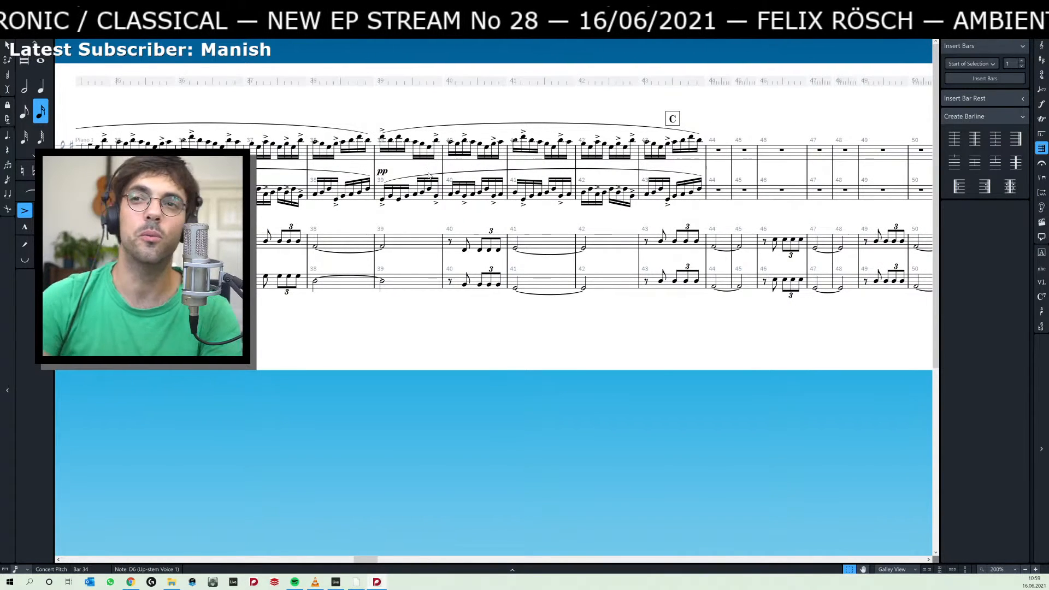
Switch to File Explorer and open the 16 Ada folder to view its projects and tracks.
{"action": "key", "text": "alt+Tab"}
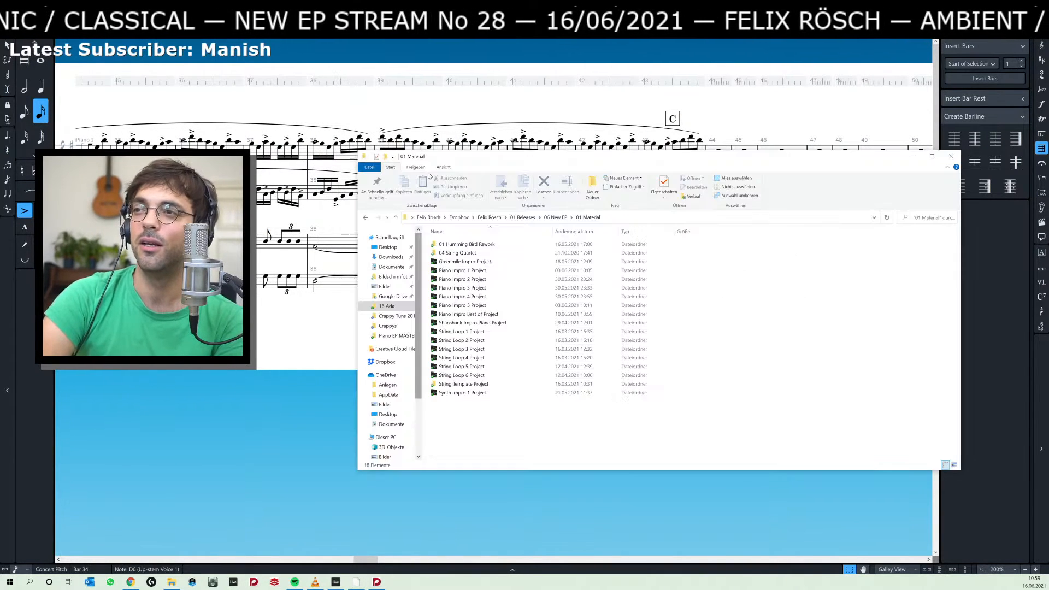
{"action": "left_click", "coordinate": [408, 327]}
{"action": "key", "text": "Return"}
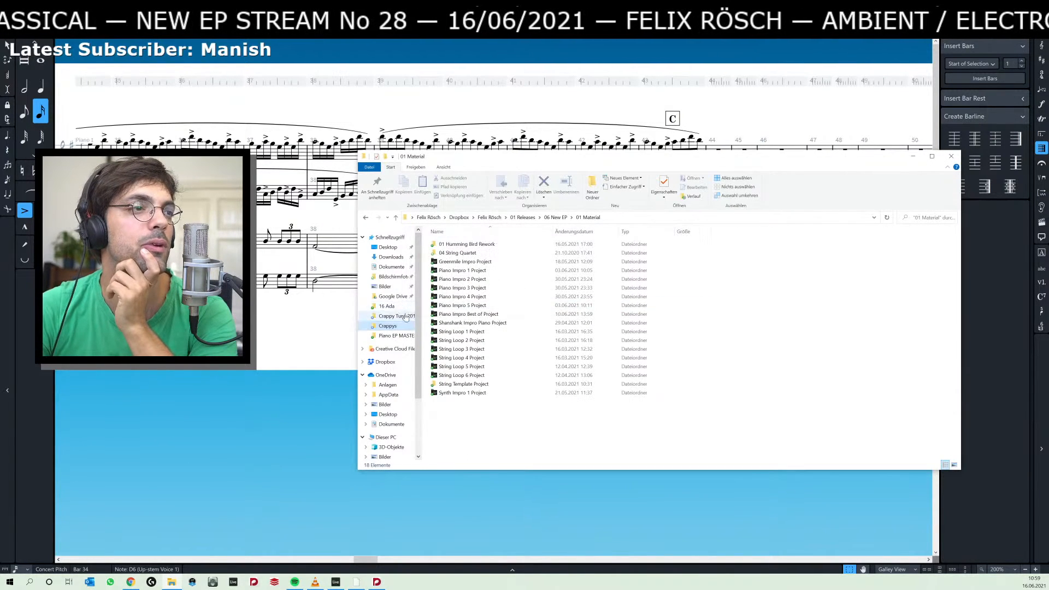
{"action": "left_click", "coordinate": [391, 307]}
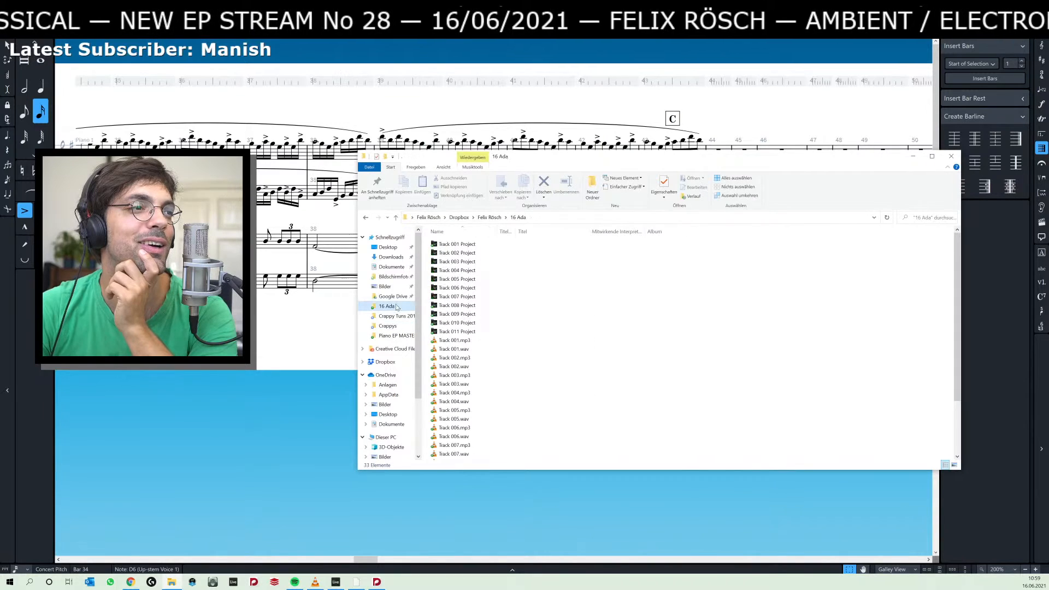
Open the Crappys folder inside the first subfolder of Bildschirmfotos > 01 Releases to view its audio files.
{"action": "left_click", "coordinate": [396, 277]}
{"action": "double_click", "coordinate": [481, 246]}
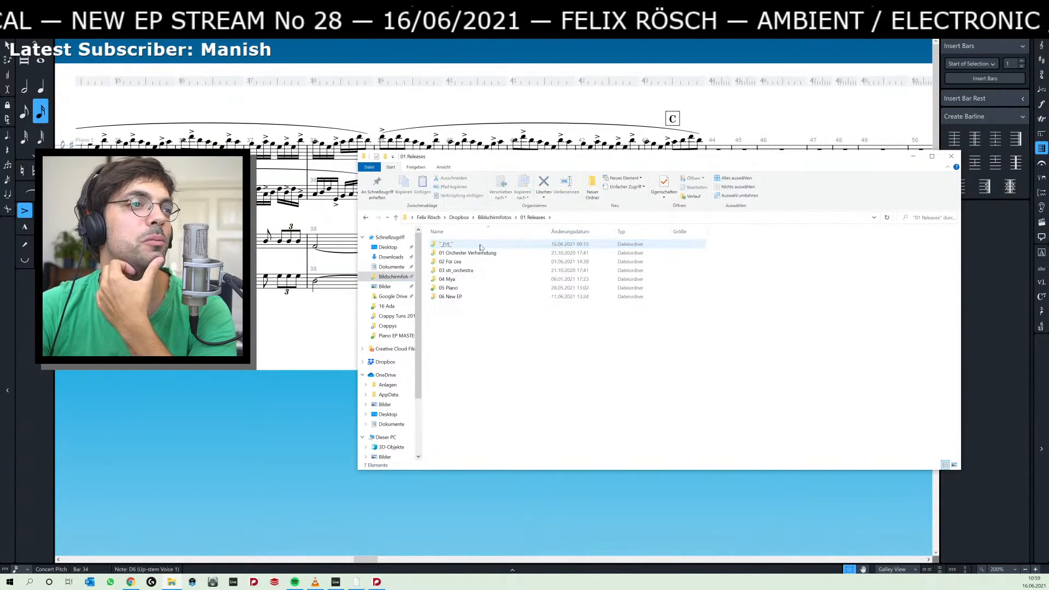
{"action": "double_click", "coordinate": [480, 246]}
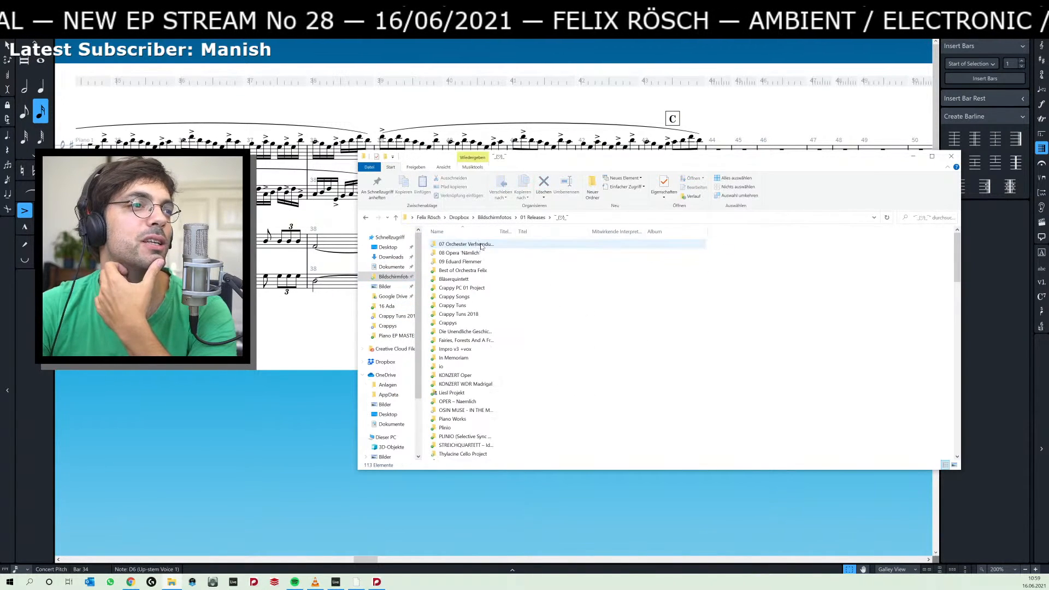
{"action": "left_click", "coordinate": [489, 298]}
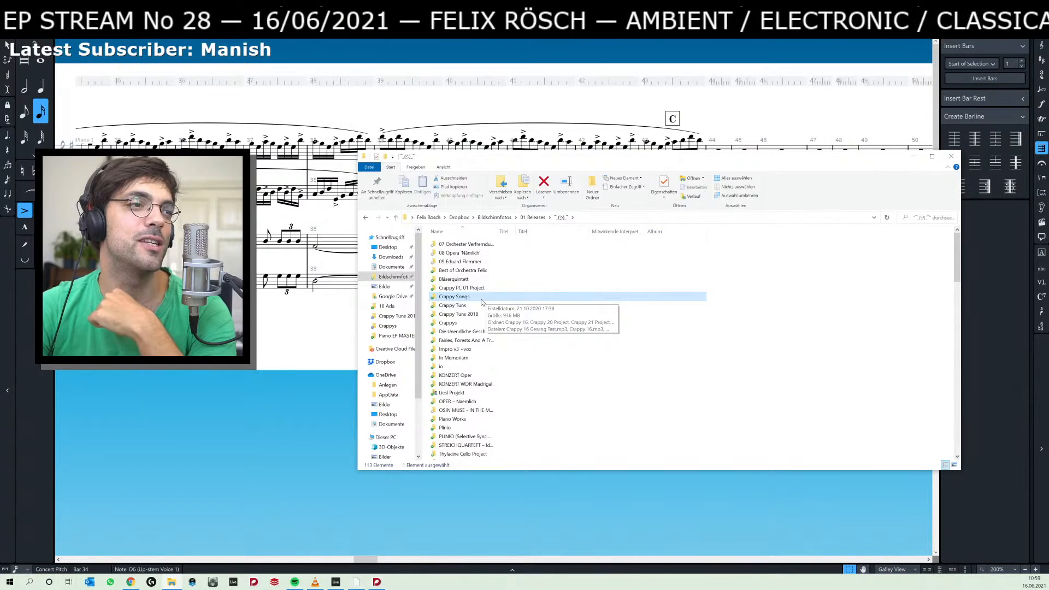
{"action": "double_click", "coordinate": [480, 324]}
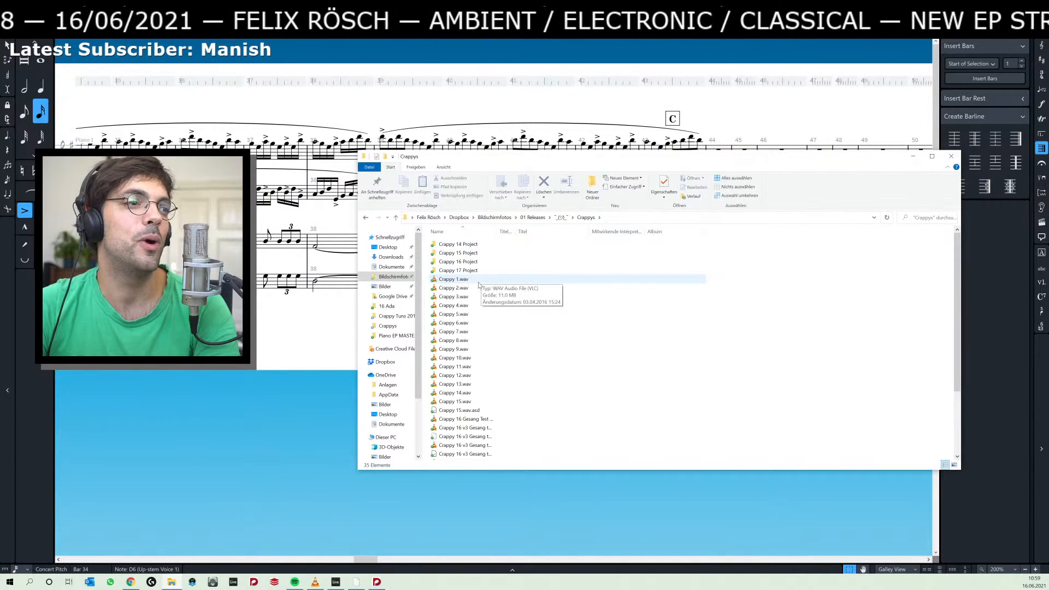
Browse the neighbouring Crappy Tuns and Crappy Songs folders to examine their projects and audio files.
{"action": "left_click", "coordinate": [562, 217]}
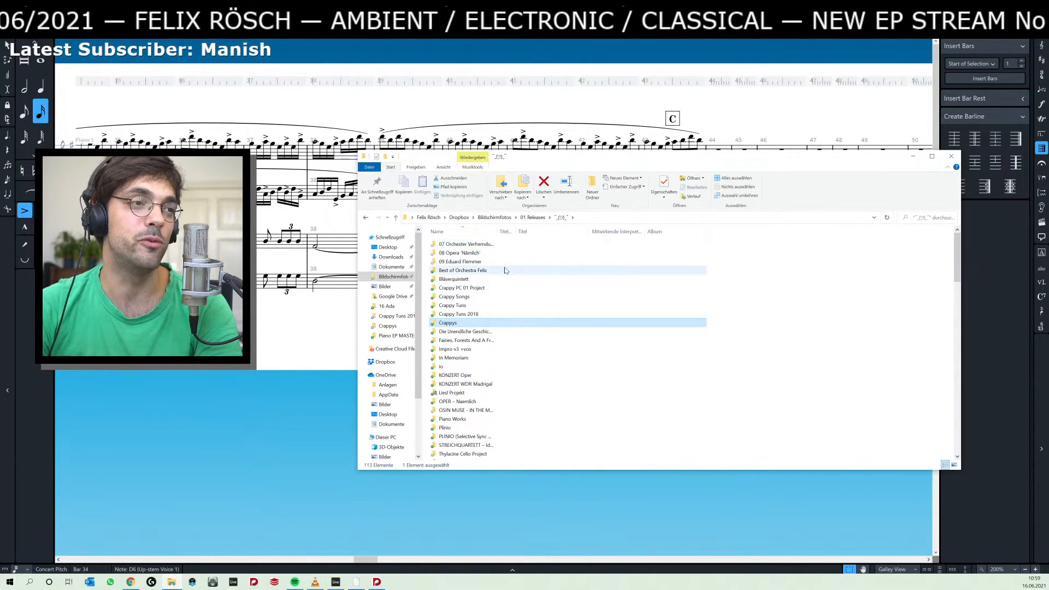
{"action": "double_click", "coordinate": [480, 308]}
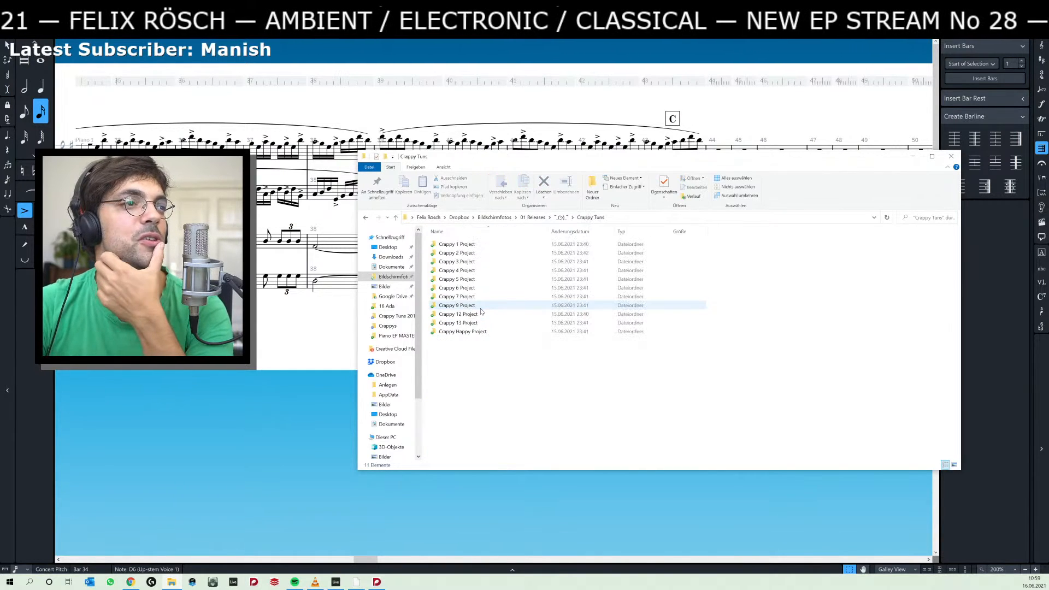
{"action": "left_click", "coordinate": [561, 217]}
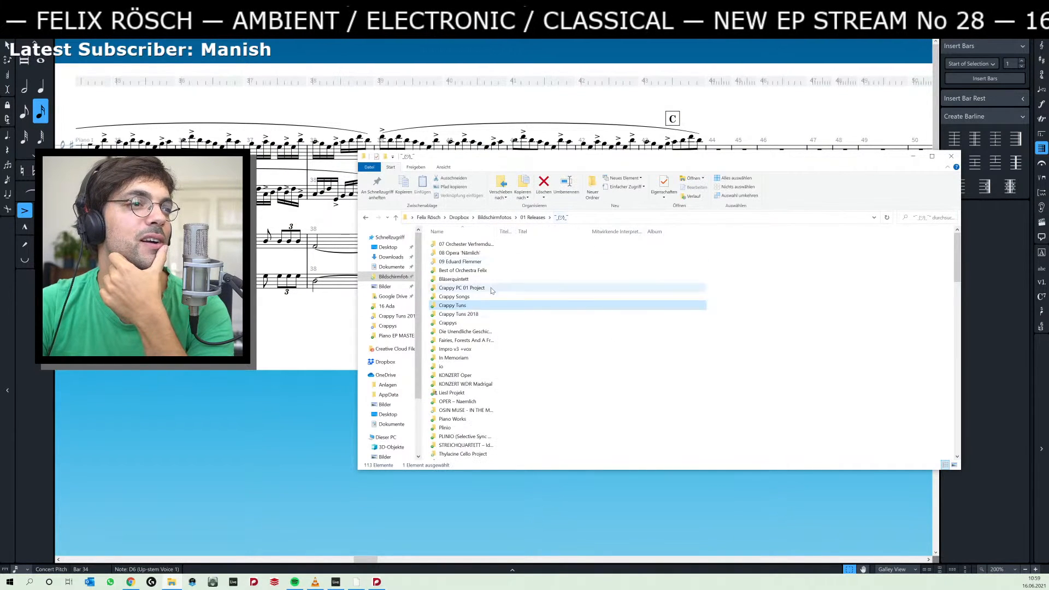
{"action": "double_click", "coordinate": [479, 296]}
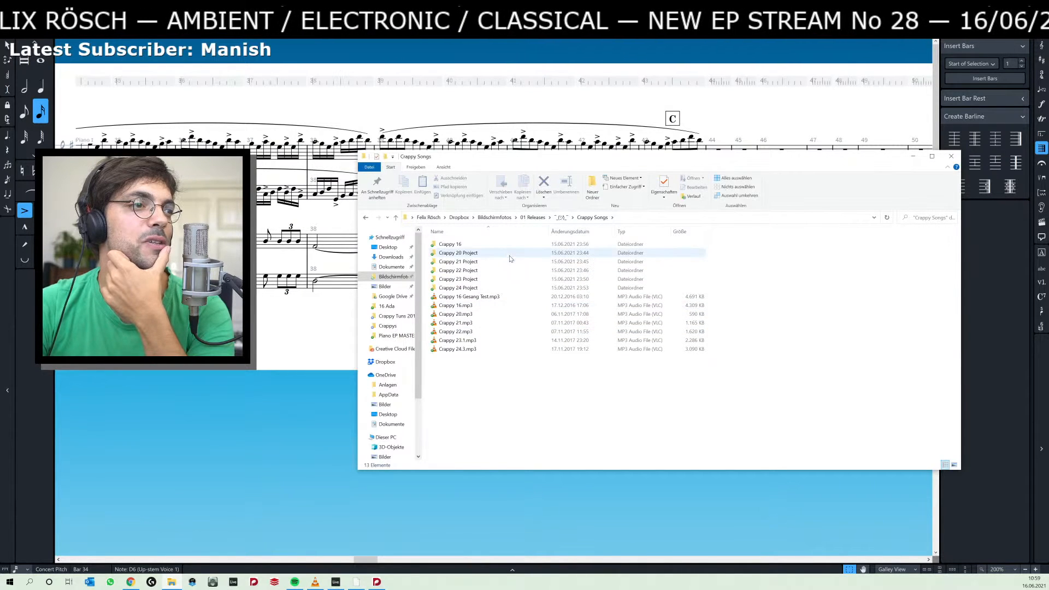
{"action": "left_click", "coordinate": [561, 217]}
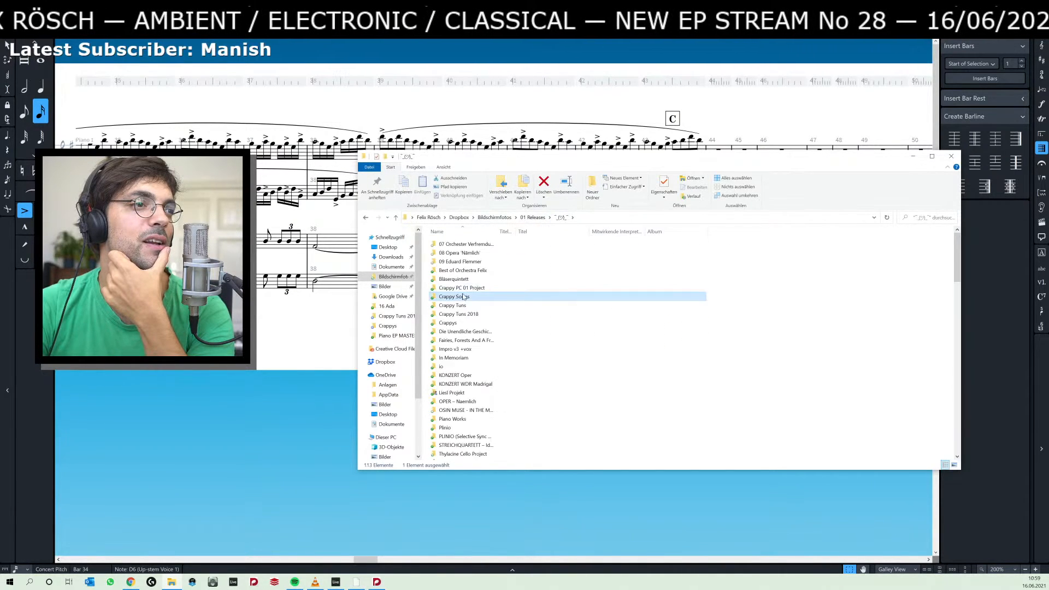
{"action": "double_click", "coordinate": [483, 306]}
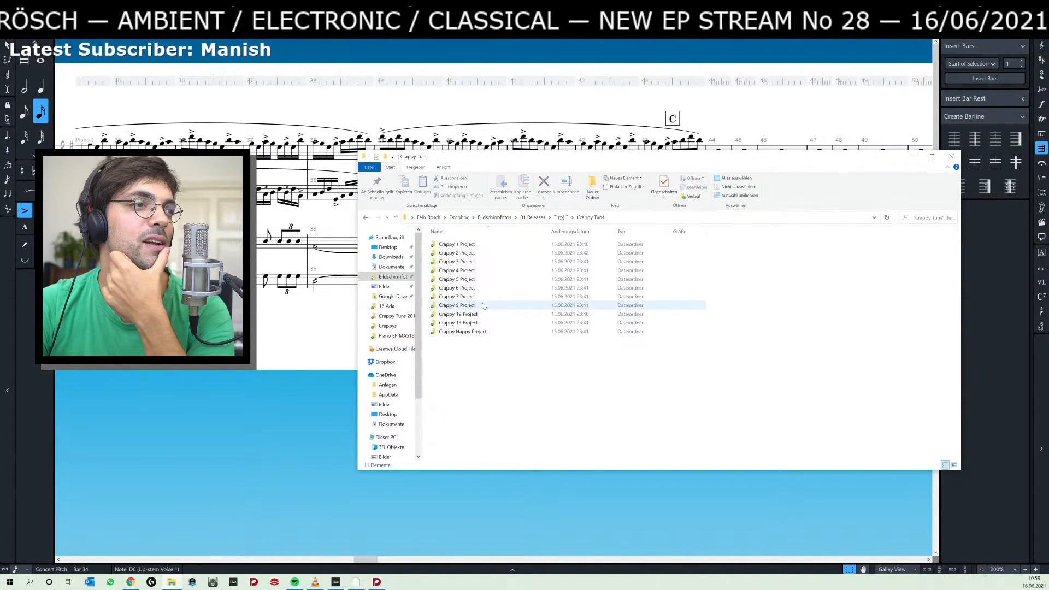
Open the Crappy Tuns 2018 folder and play Crappy 17 v4.wav in VLC media player, shifting the player window slightly.
{"action": "left_click", "coordinate": [561, 218]}
{"action": "double_click", "coordinate": [461, 314]}
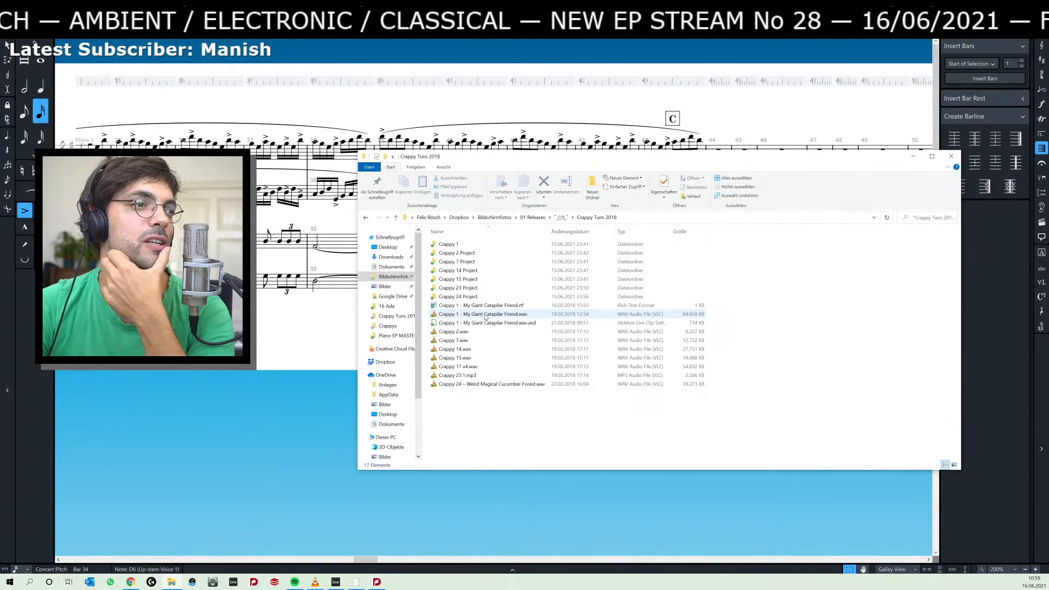
{"action": "left_click", "coordinate": [500, 367]}
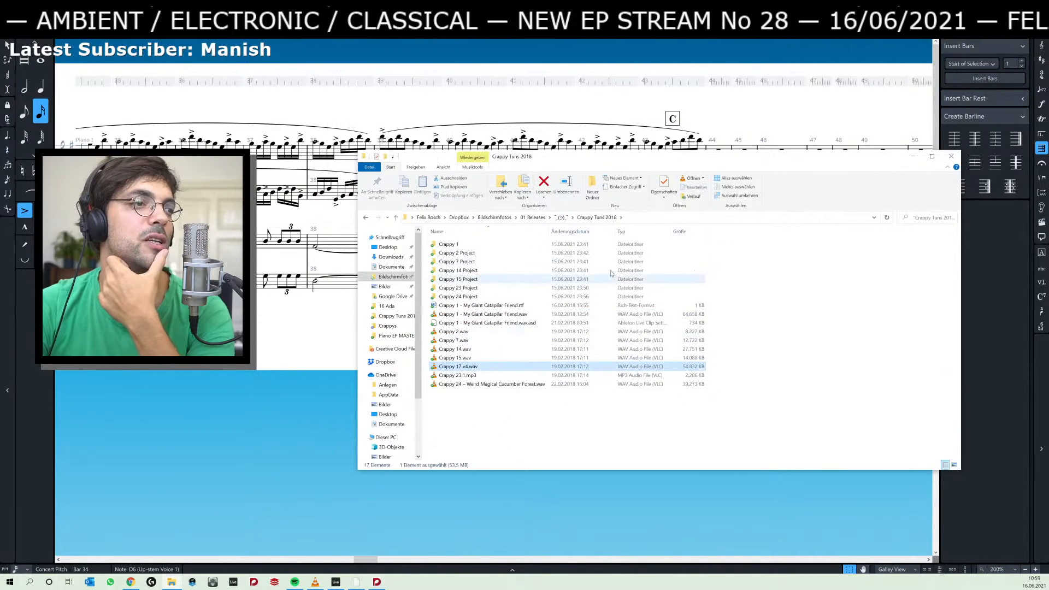
{"action": "double_click", "coordinate": [500, 367]}
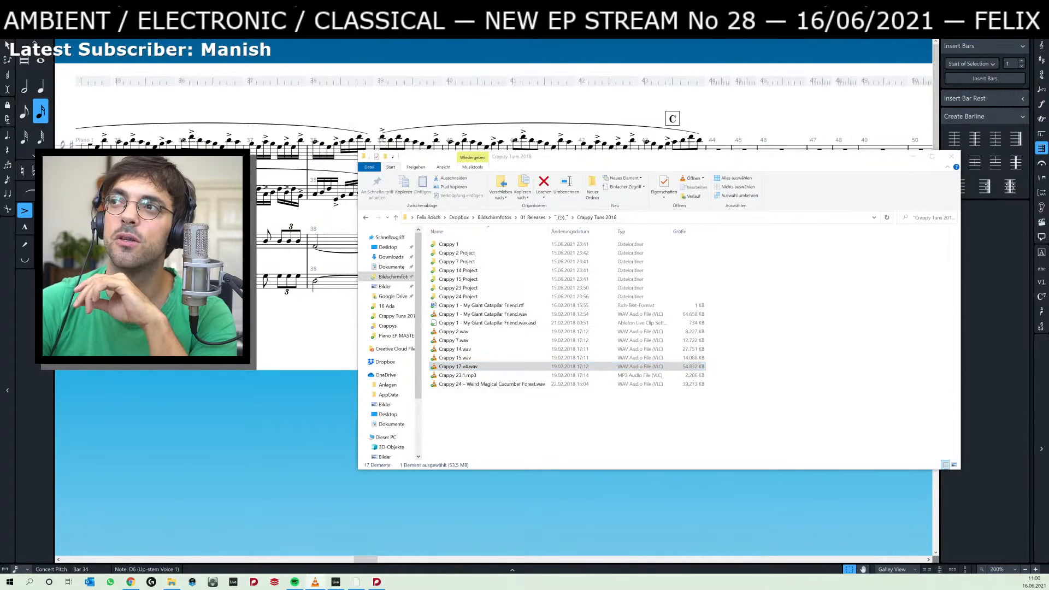
{"action": "left_click_drag", "start_coordinate": [845, 105], "coordinate": [829, 105]}
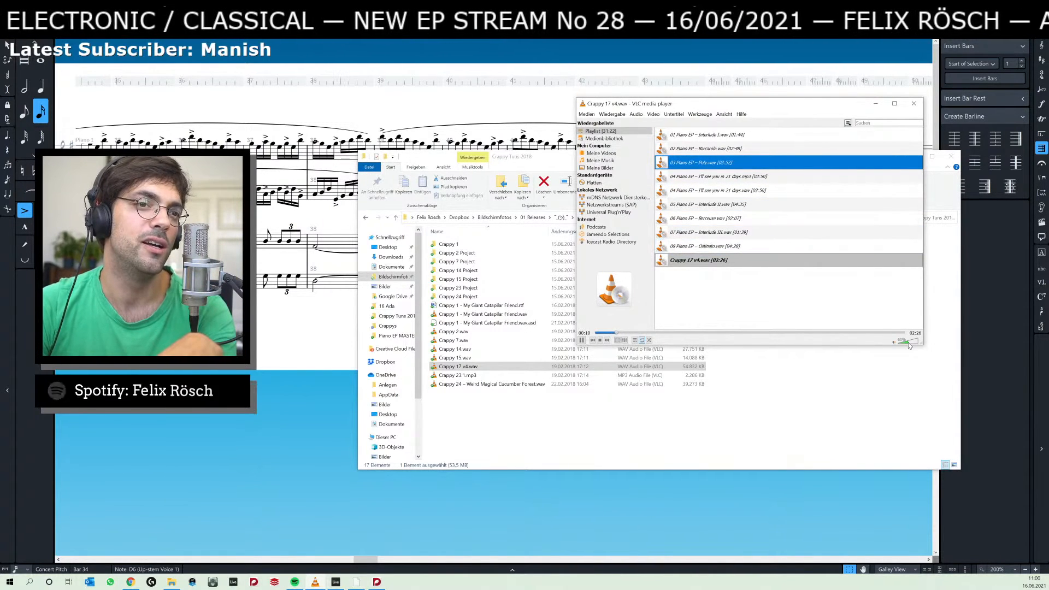
Listen to the Crappy 17 v4.wav track, raising and lowering the playback volume slightly along the way.
{"action": "left_click_drag", "start_coordinate": [908, 343], "coordinate": [909, 343]}
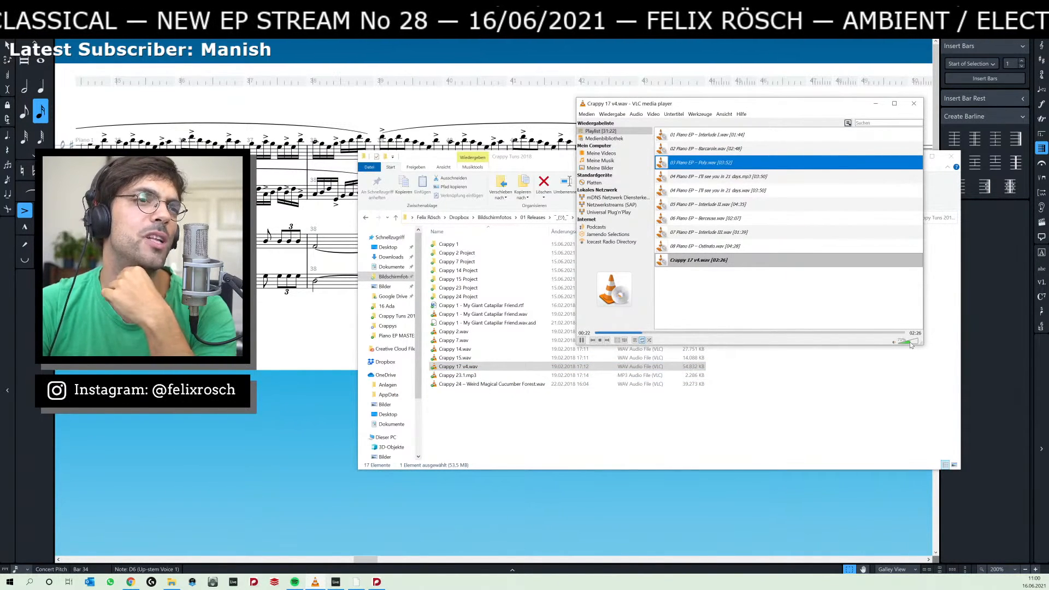
{"action": "left_click_drag", "start_coordinate": [910, 342], "coordinate": [910, 342]}
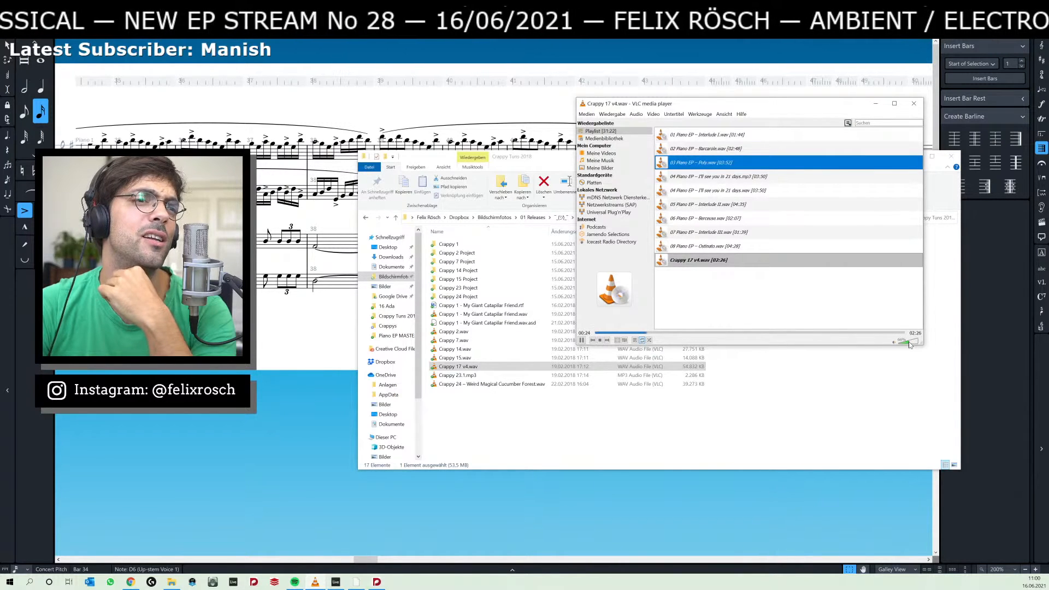
{"action": "left_click_drag", "start_coordinate": [909, 342], "coordinate": [911, 342]}
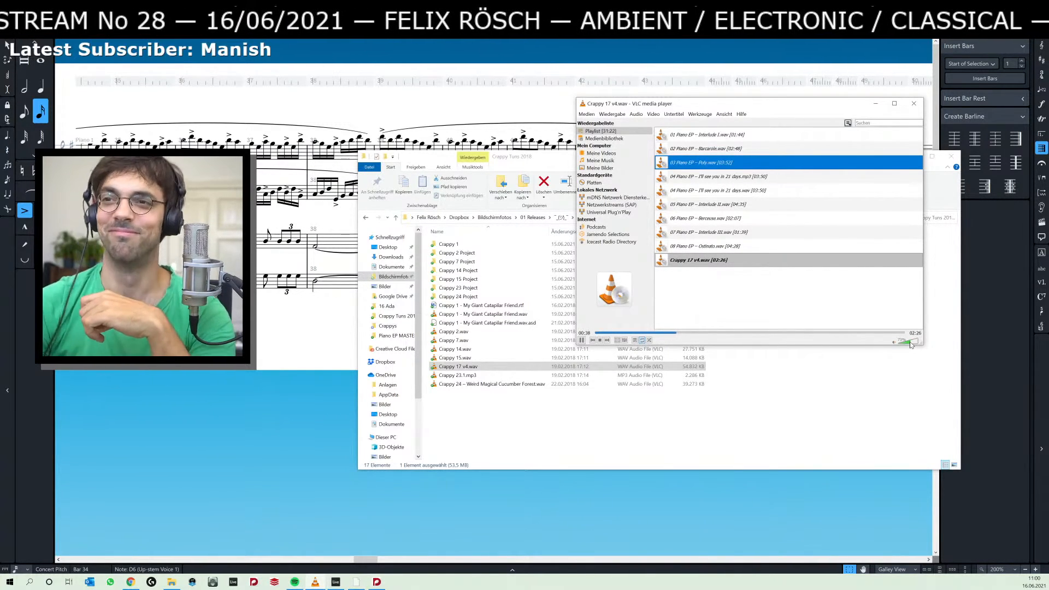
{"action": "left_click_drag", "start_coordinate": [911, 344], "coordinate": [909, 342]}
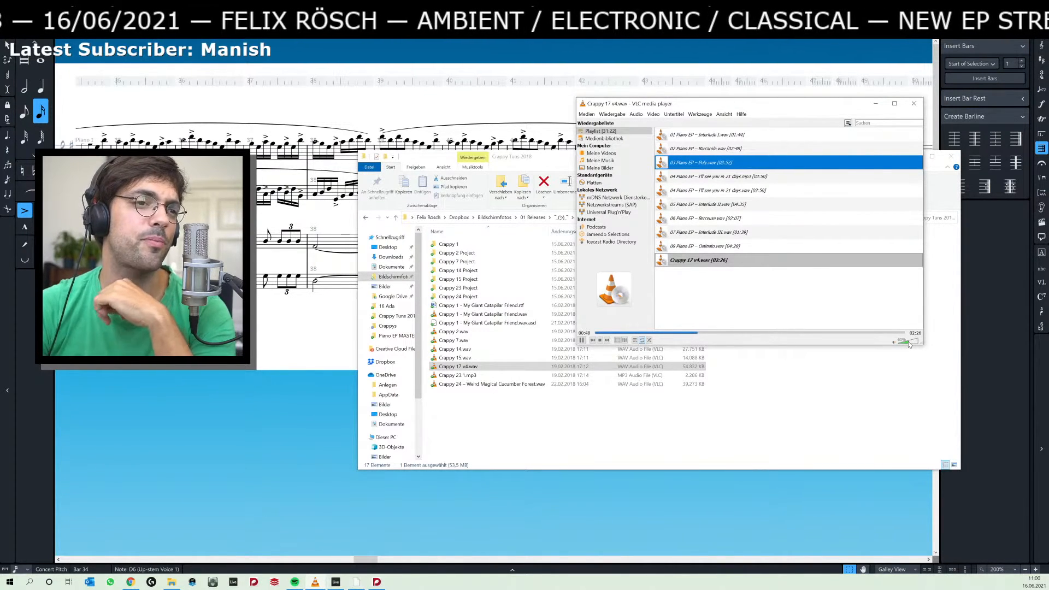
{"action": "left_click_drag", "start_coordinate": [908, 341], "coordinate": [908, 342]}
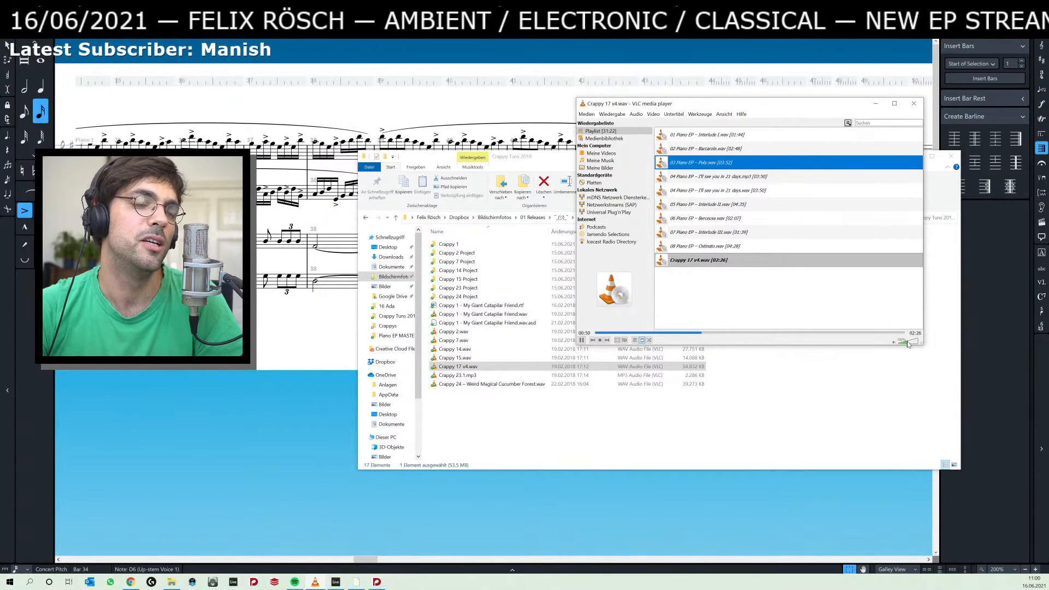
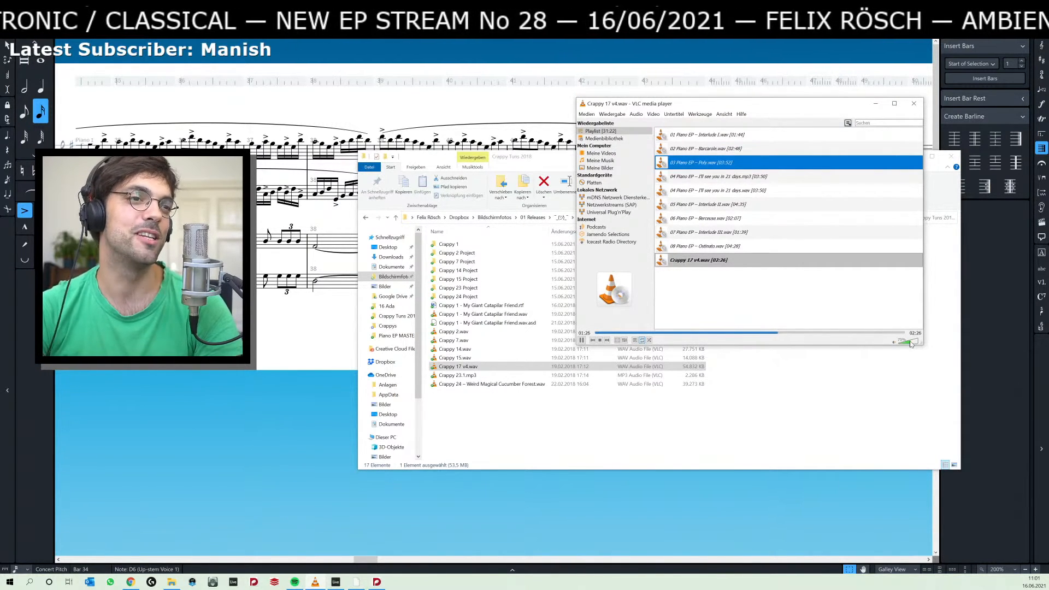
Pause Crappy 17 v4.wav, briefly replay it from about 01:22, and leave the playback paused.
{"action": "left_click", "coordinate": [581, 340]}
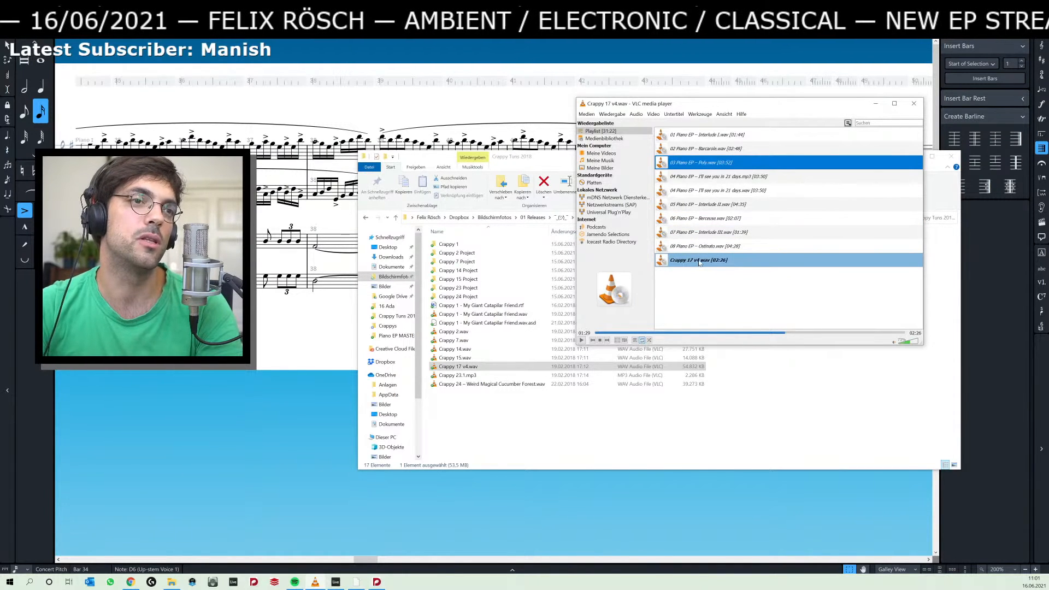
{"action": "left_click", "coordinate": [523, 159]}
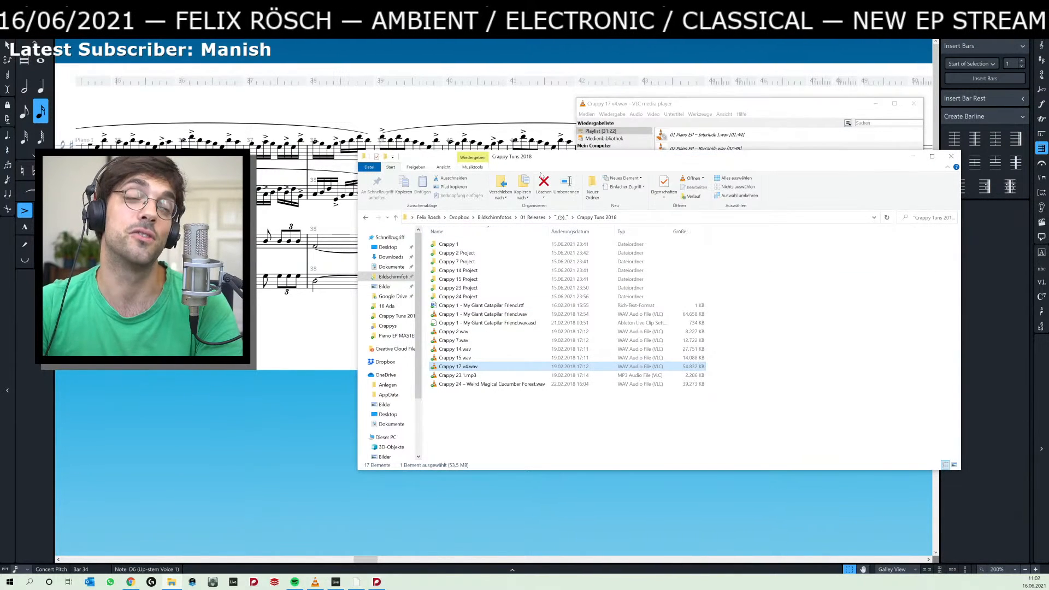
{"action": "left_click", "coordinate": [773, 113]}
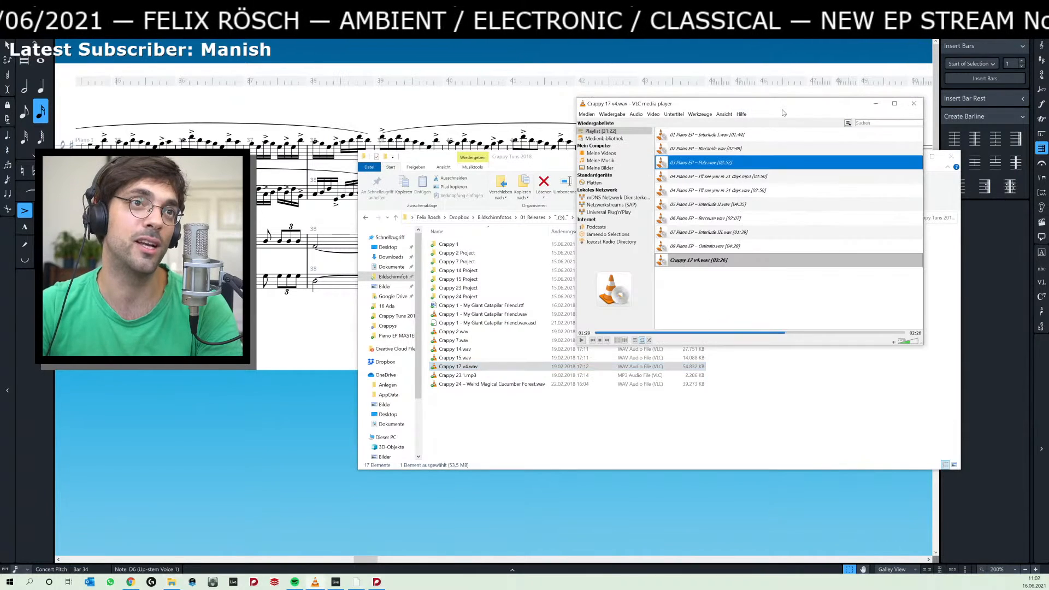
{"action": "left_click", "coordinate": [770, 333]}
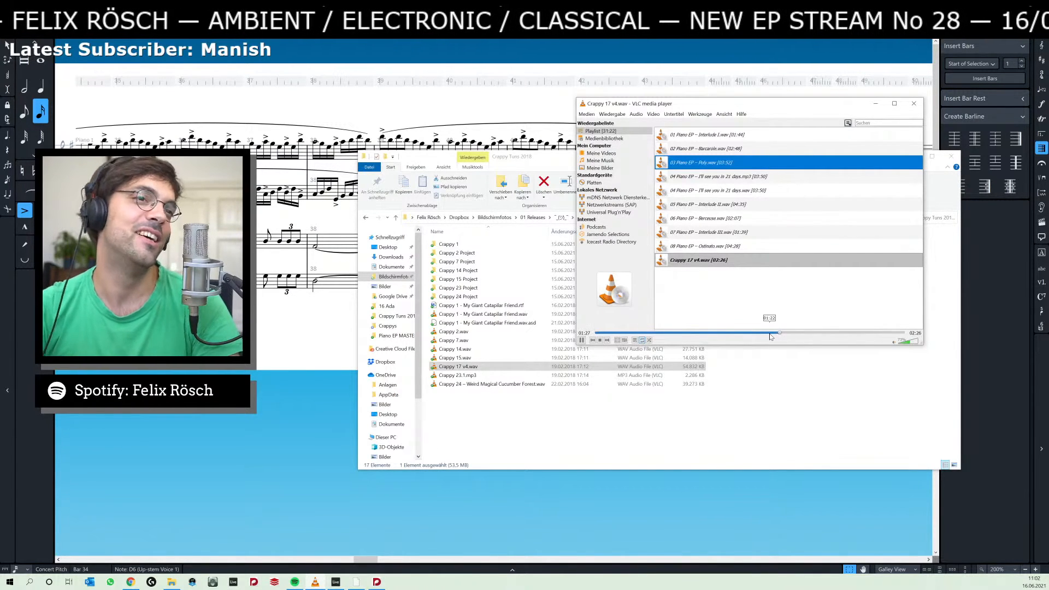
{"action": "key", "text": "space"}
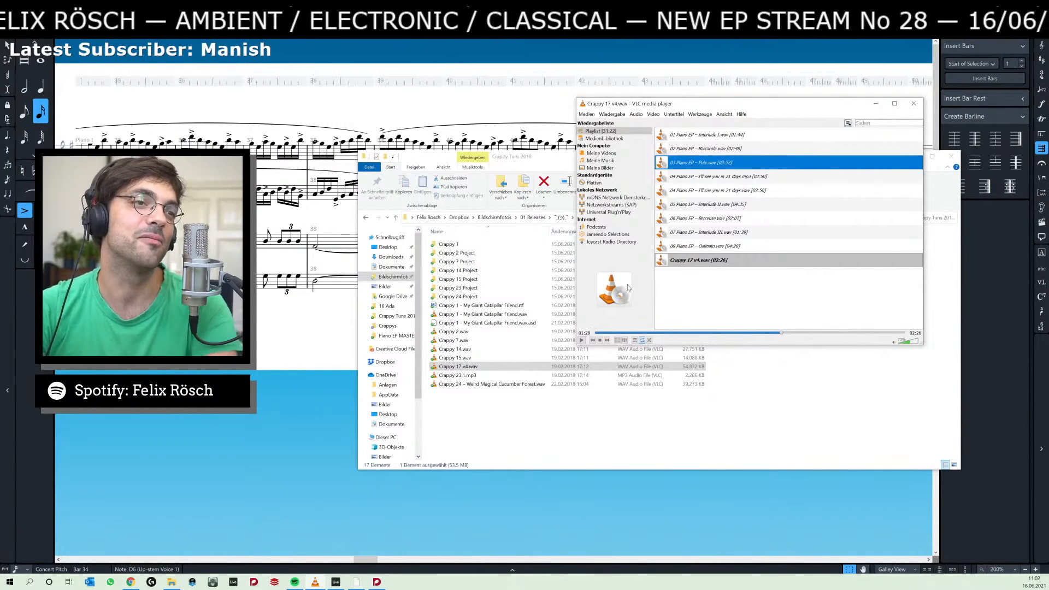
Go back up to the 01 Releases folder and return to the Dorico score.
{"action": "left_click", "coordinate": [470, 407]}
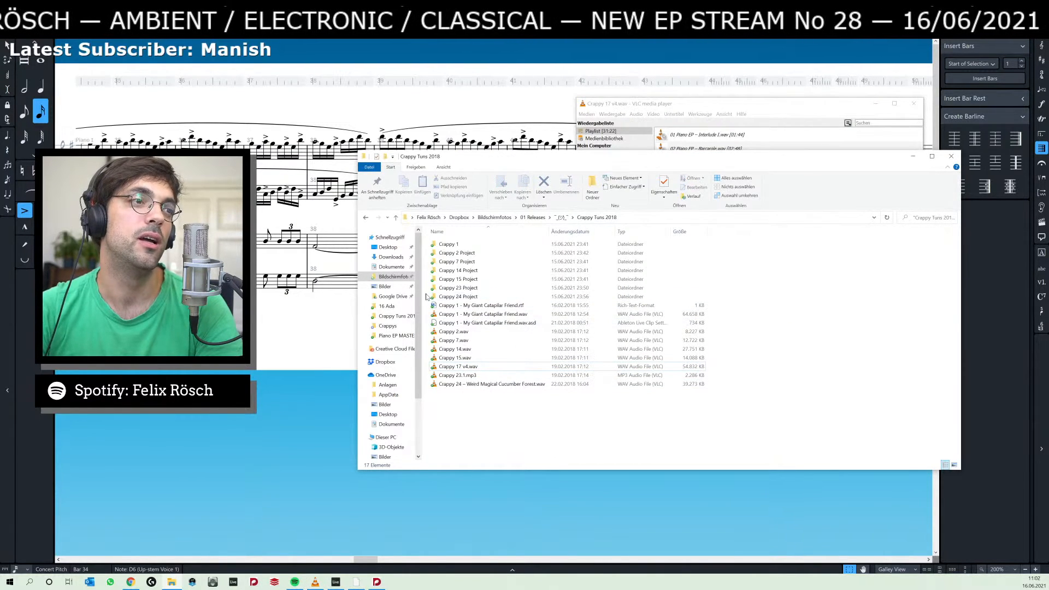
{"action": "left_click", "coordinate": [534, 217]}
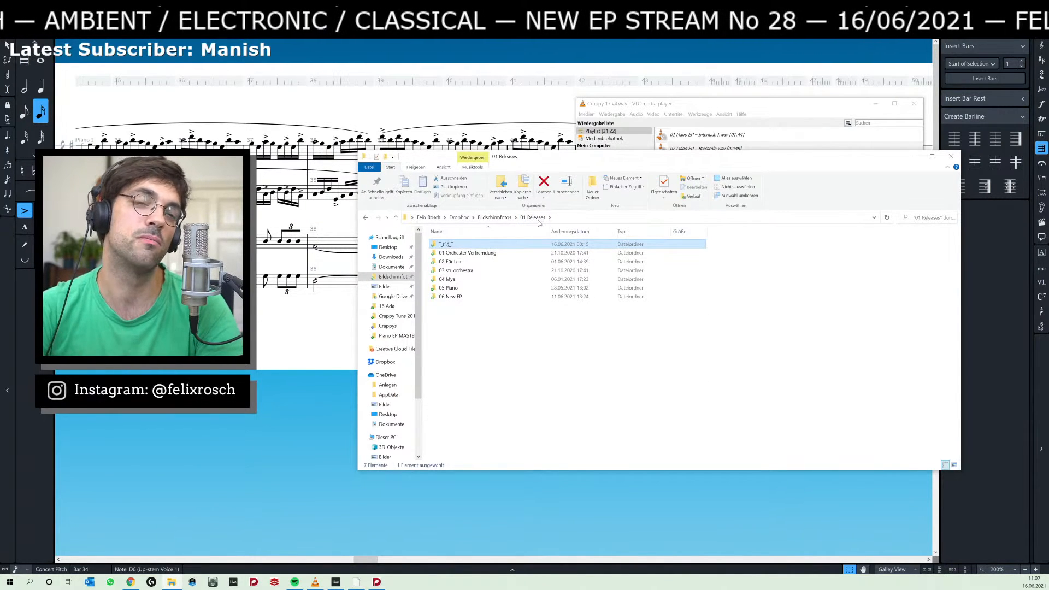
{"action": "left_click", "coordinate": [330, 331]}
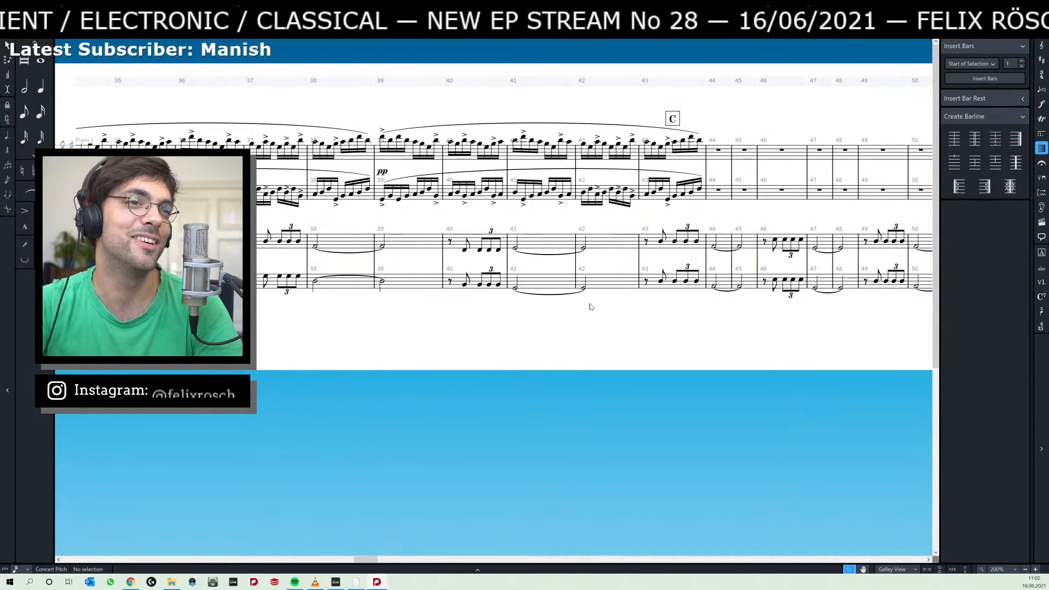
Examine the score from rehearsal mark C back to B and select the tied note in the lowest staff at bar 29.
{"action": "scroll", "coordinate": [589, 304], "scroll_direction": "down", "scroll_amount": 3}
{"action": "scroll", "coordinate": [590, 307], "scroll_direction": "up", "scroll_amount": 2}
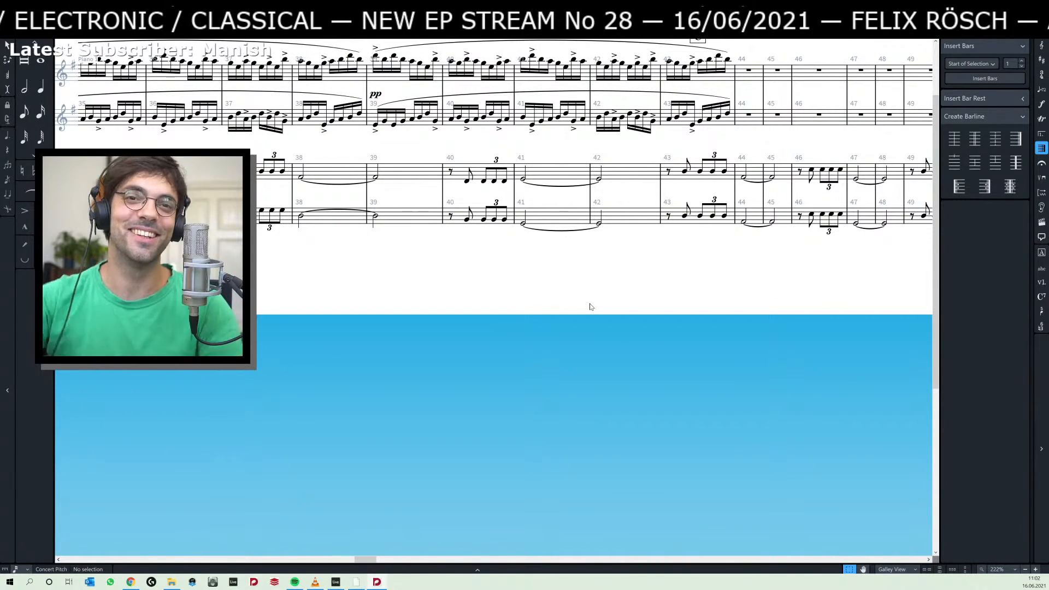
{"action": "scroll", "coordinate": [582, 328], "scroll_direction": "up", "scroll_amount": 2}
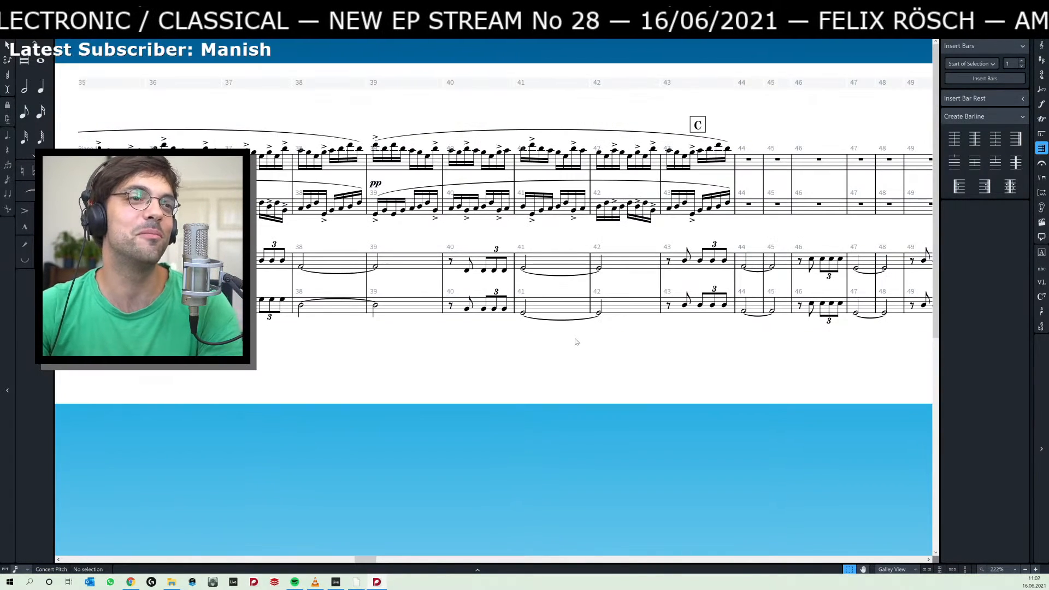
{"action": "scroll", "coordinate": [601, 363], "scroll_direction": "left", "scroll_amount": 5}
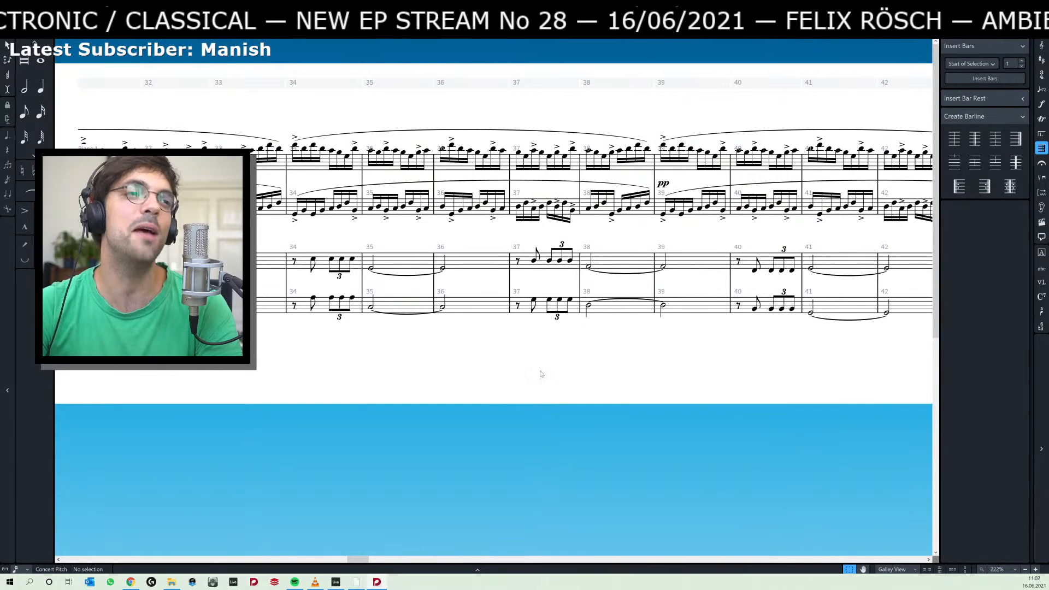
{"action": "scroll", "coordinate": [547, 371], "scroll_direction": "left", "scroll_amount": 8}
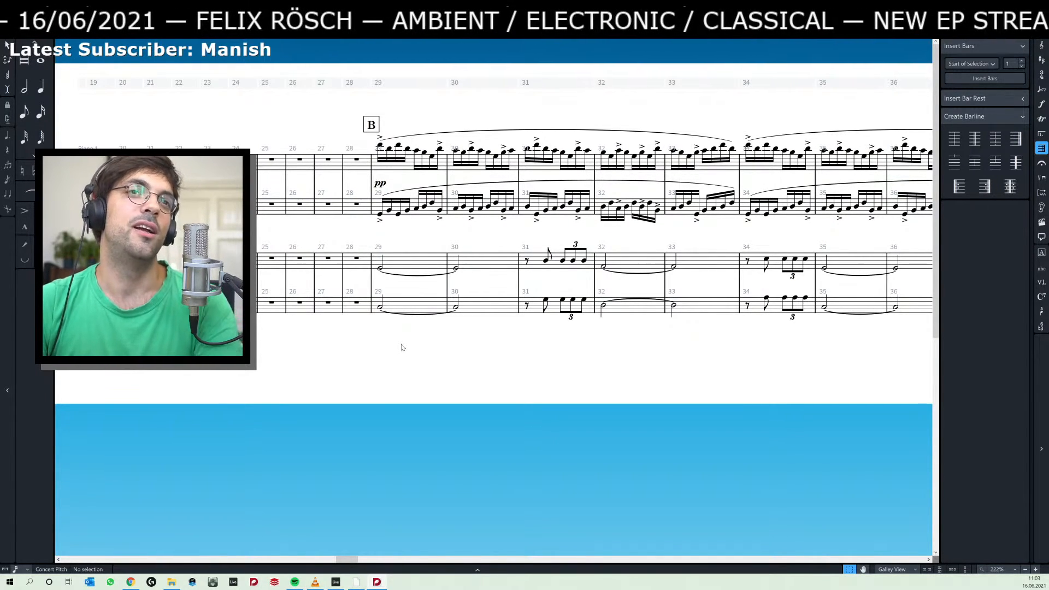
{"action": "left_click_drag", "start_coordinate": [413, 349], "coordinate": [435, 386]}
{"action": "key", "text": "z"}
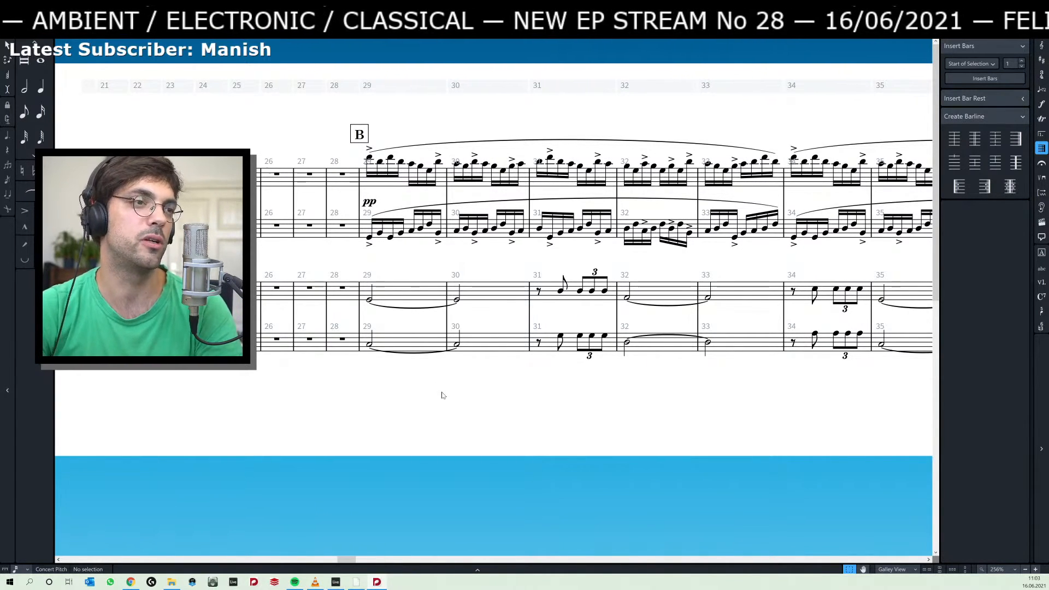
{"action": "left_click", "coordinate": [370, 345]}
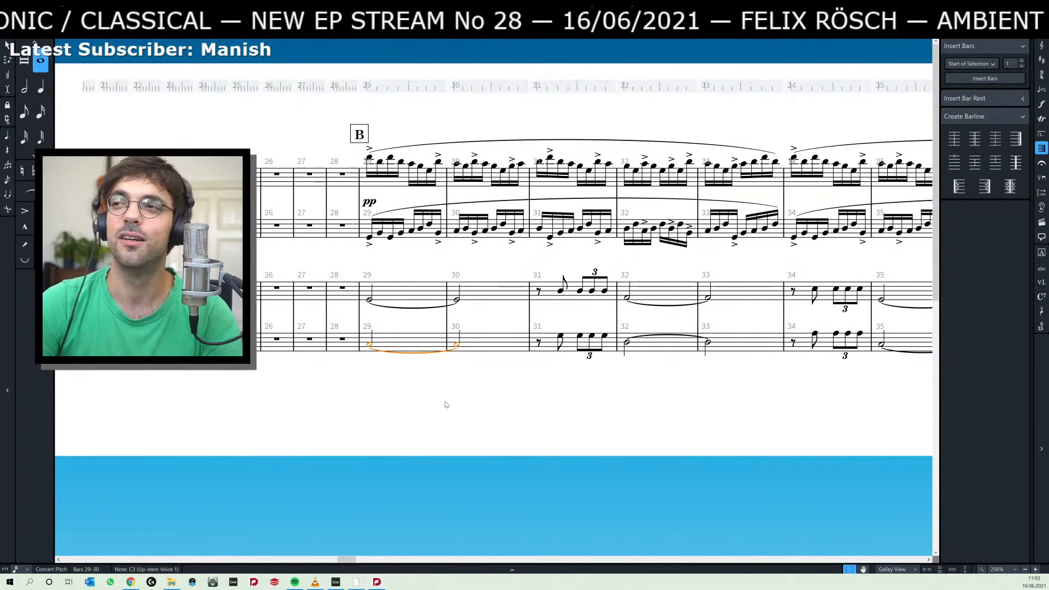
Switch to File Explorer, open the 16 Ada folder inside Bildschirmfotos, and play Track 011.mp3 in VLC media player.
{"action": "key", "text": "alt+Tab"}
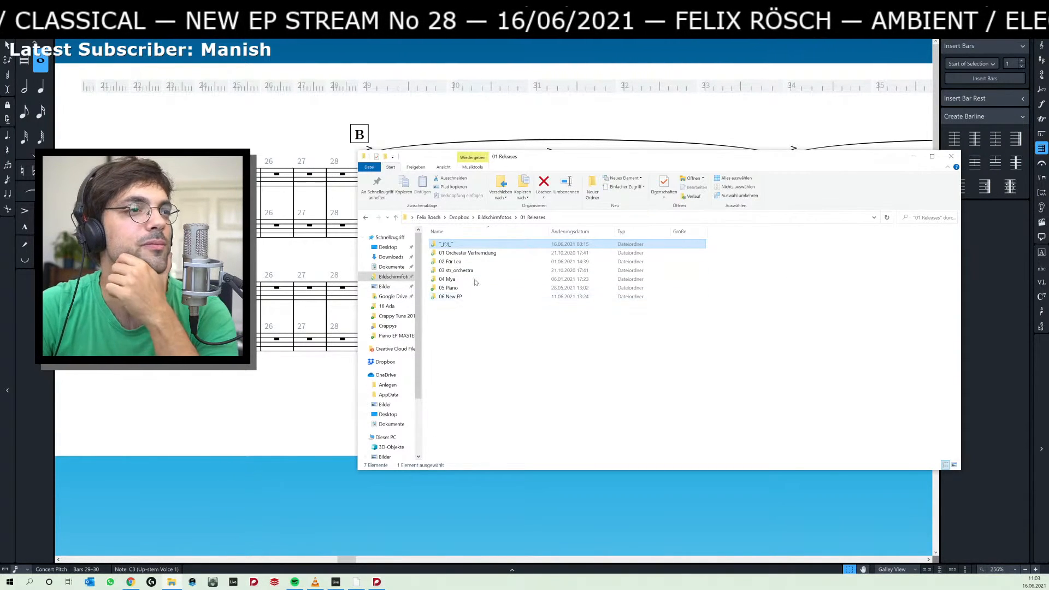
{"action": "left_click", "coordinate": [495, 217]}
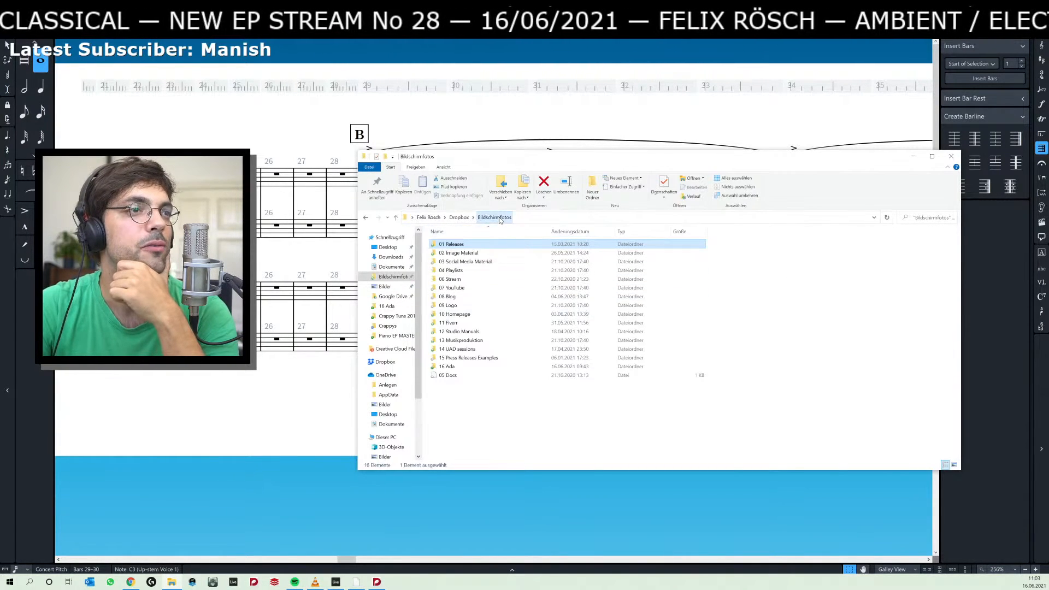
{"action": "double_click", "coordinate": [454, 367]}
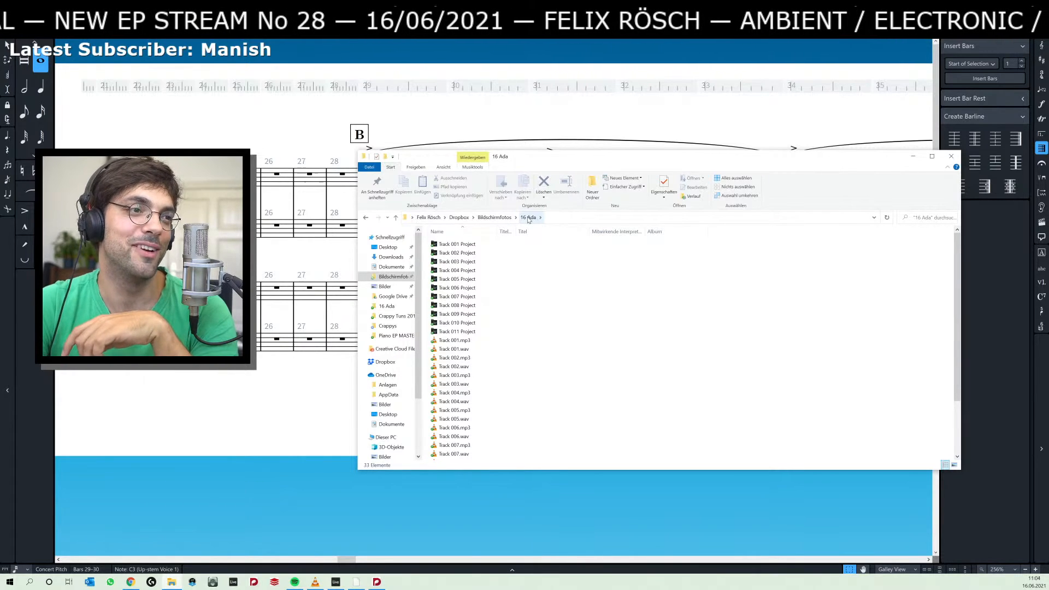
{"action": "scroll", "coordinate": [497, 355], "scroll_direction": "down", "scroll_amount": 3}
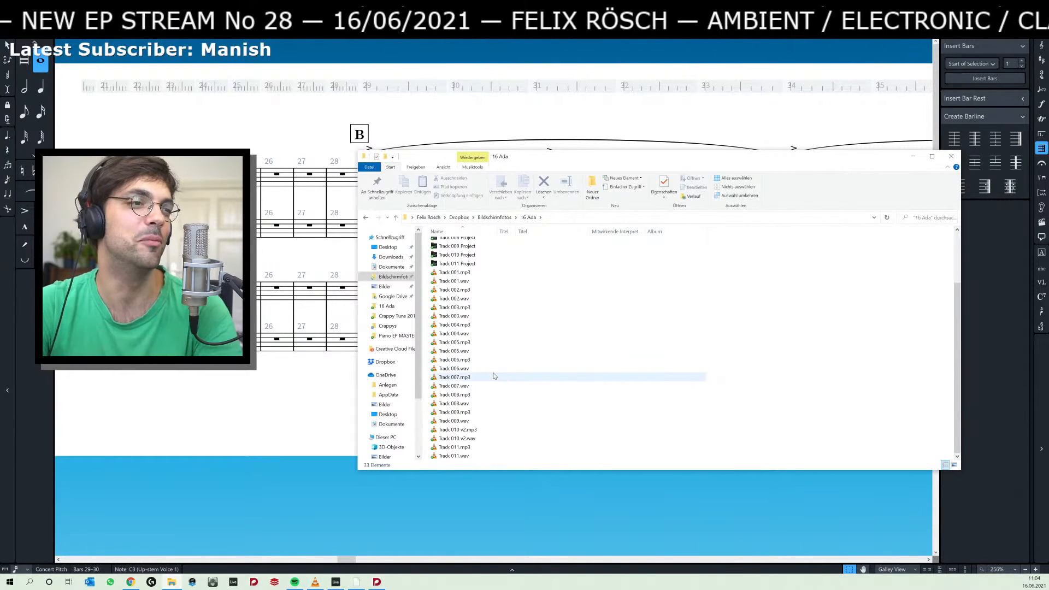
{"action": "left_click", "coordinate": [483, 449]}
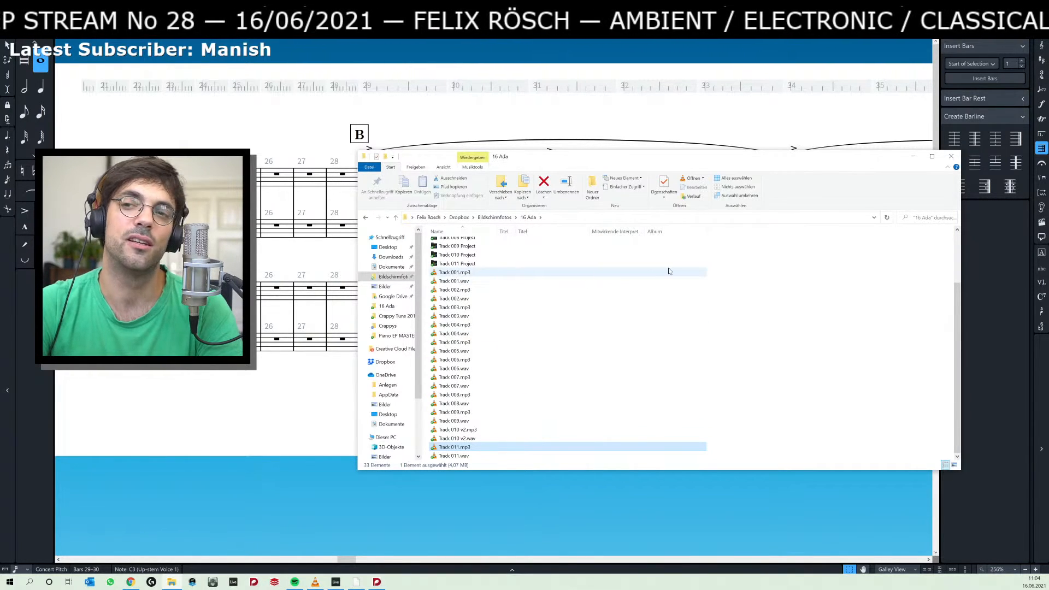
{"action": "key", "text": "alt+Tab"}
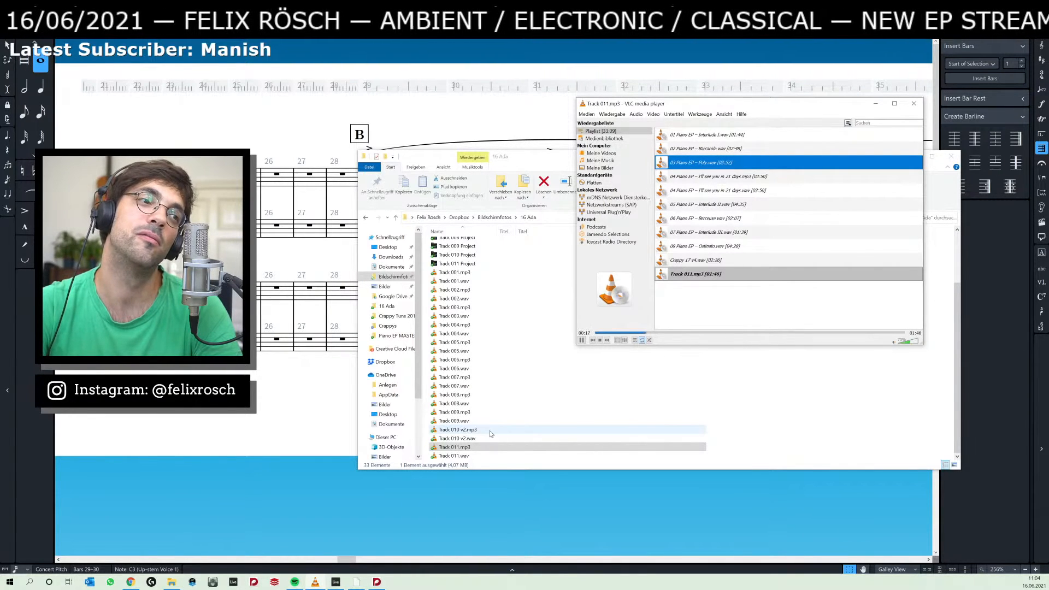
Play Track 001.mp3 from the 16 Ada folder and raise the playback volume.
{"action": "left_click", "coordinate": [473, 273]}
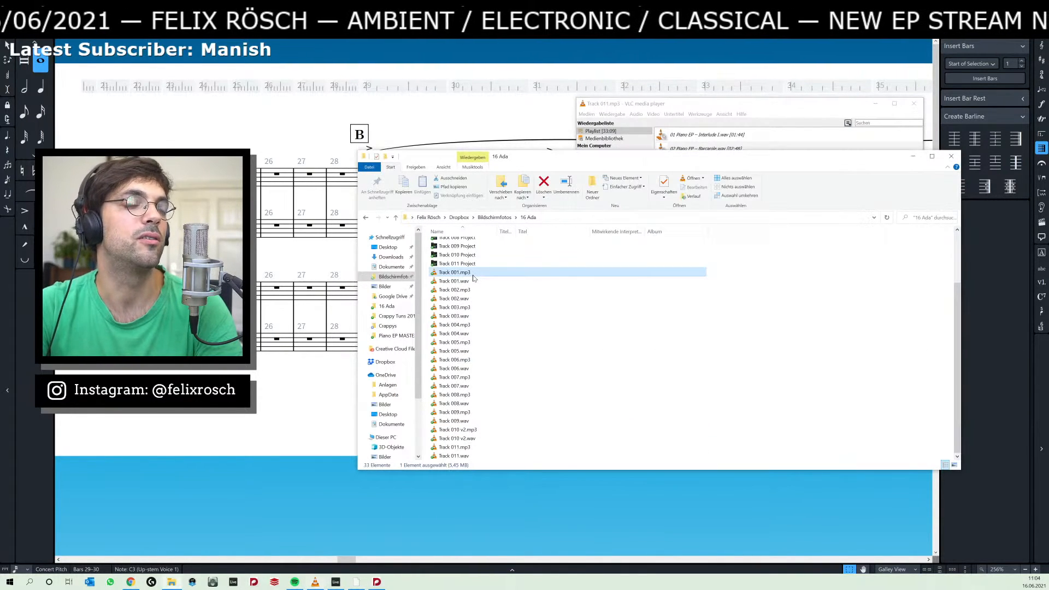
{"action": "double_click", "coordinate": [474, 276]}
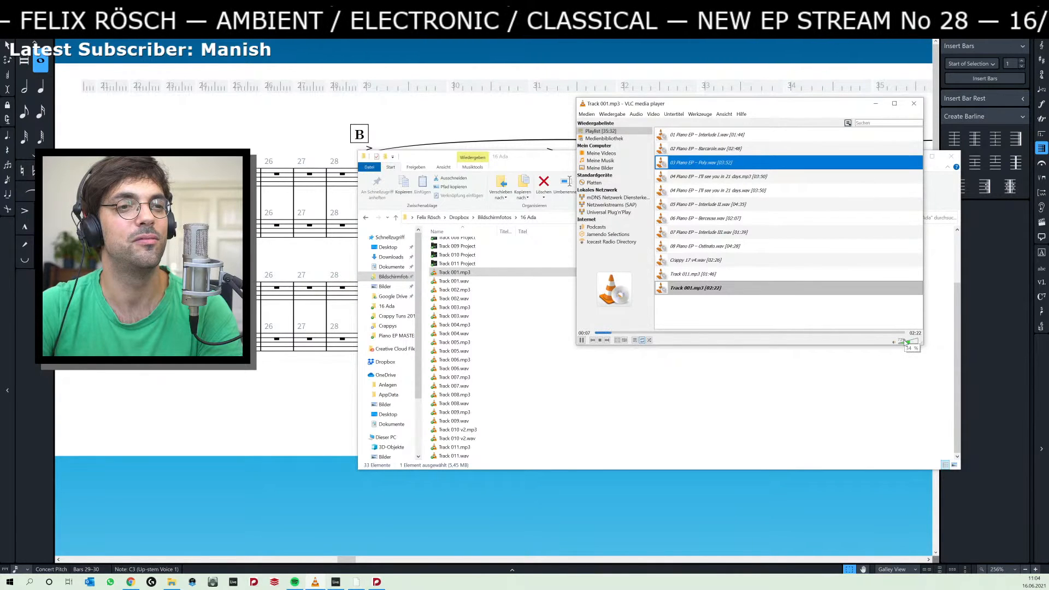
{"action": "left_click_drag", "start_coordinate": [905, 343], "coordinate": [910, 344]}
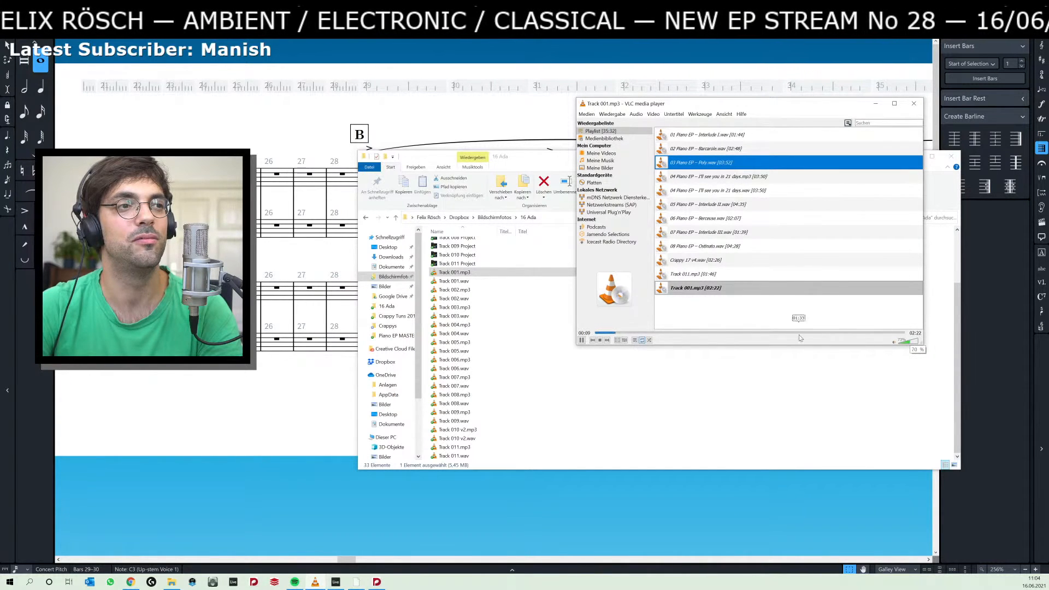
Play the beginning of Track 009.mp3, pause it, and close VLC media player.
{"action": "double_click", "coordinate": [470, 412]}
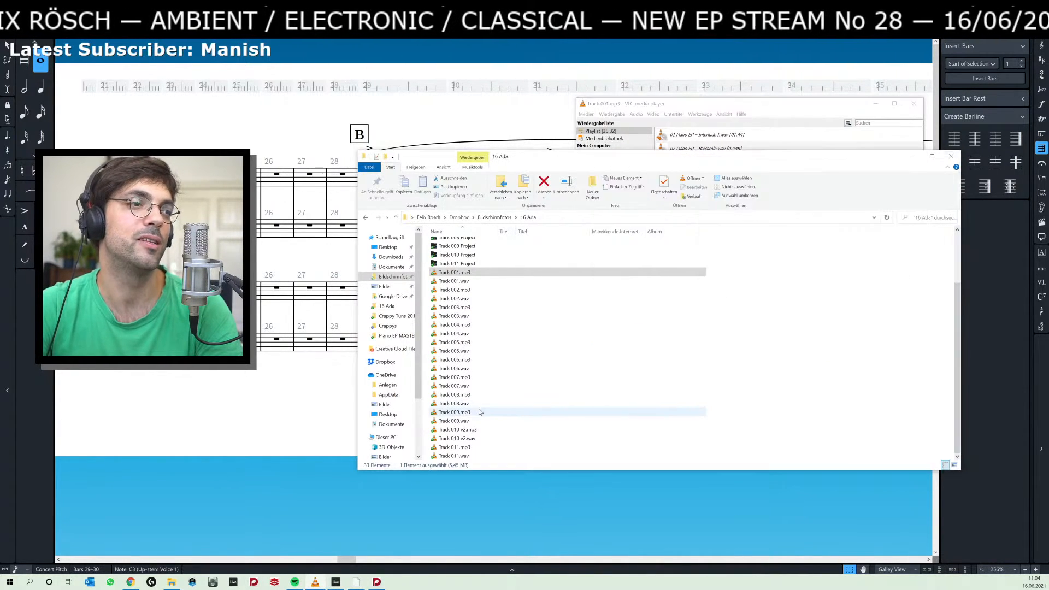
{"action": "left_click", "coordinate": [763, 111]}
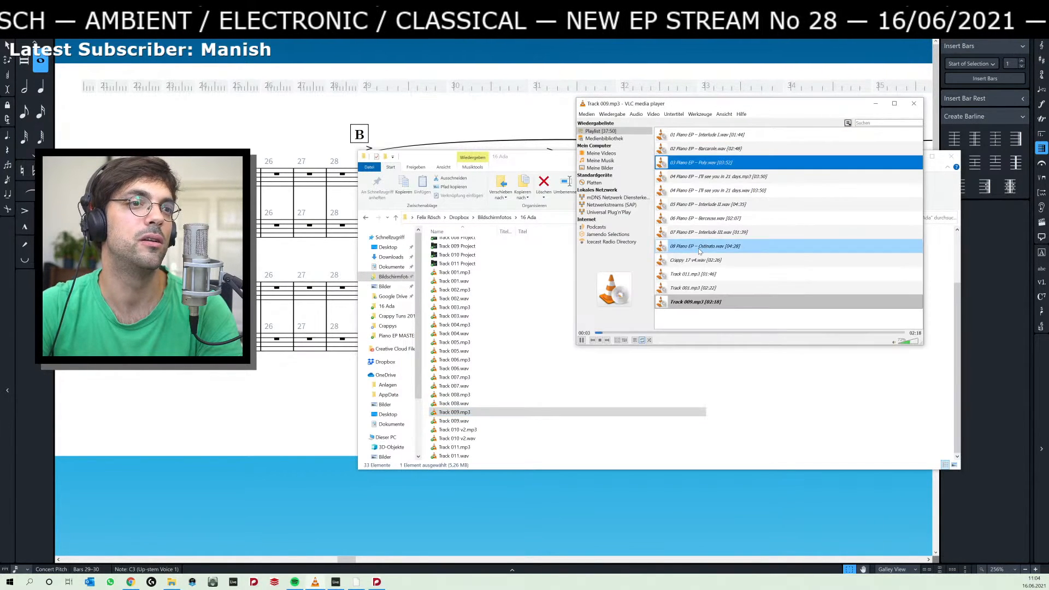
{"action": "key", "text": "space"}
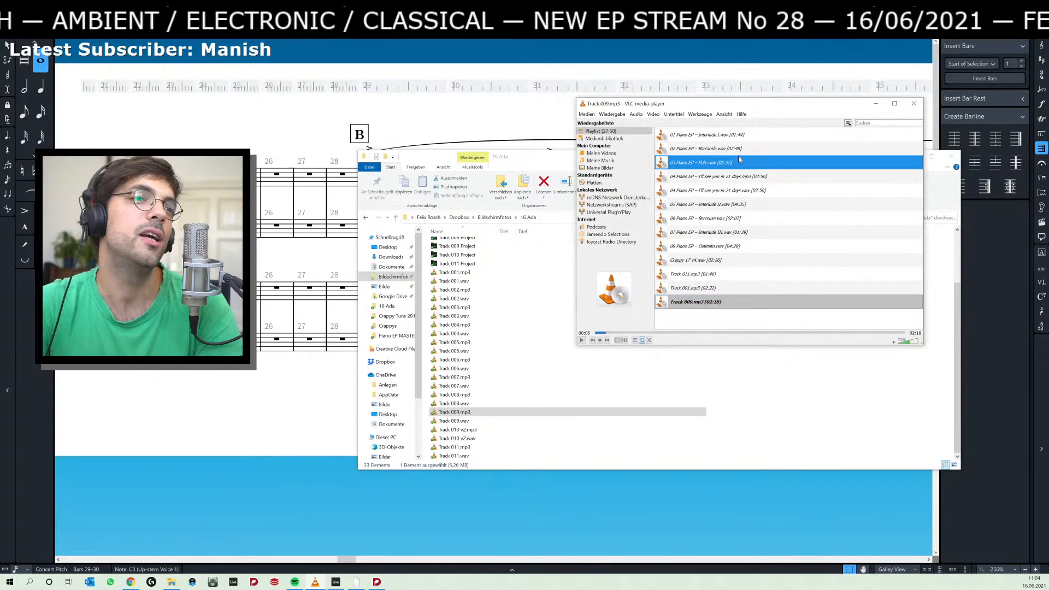
{"action": "left_click", "coordinate": [913, 103]}
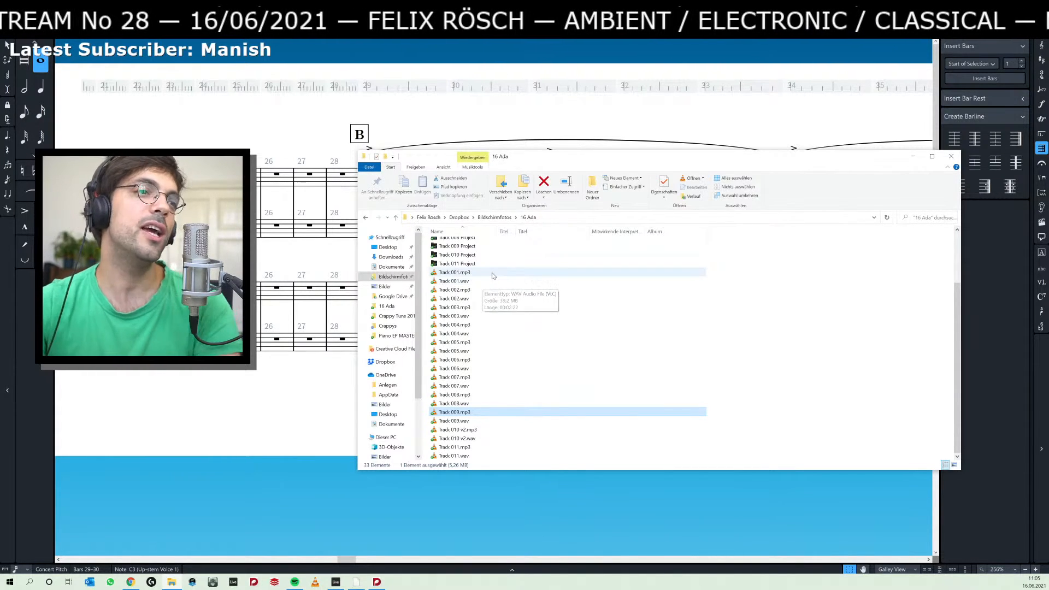
Listen to Track 008.mp3 from the 16 Ada folder, adjusting the playback volume along the way, and close the player.
{"action": "double_click", "coordinate": [471, 395]}
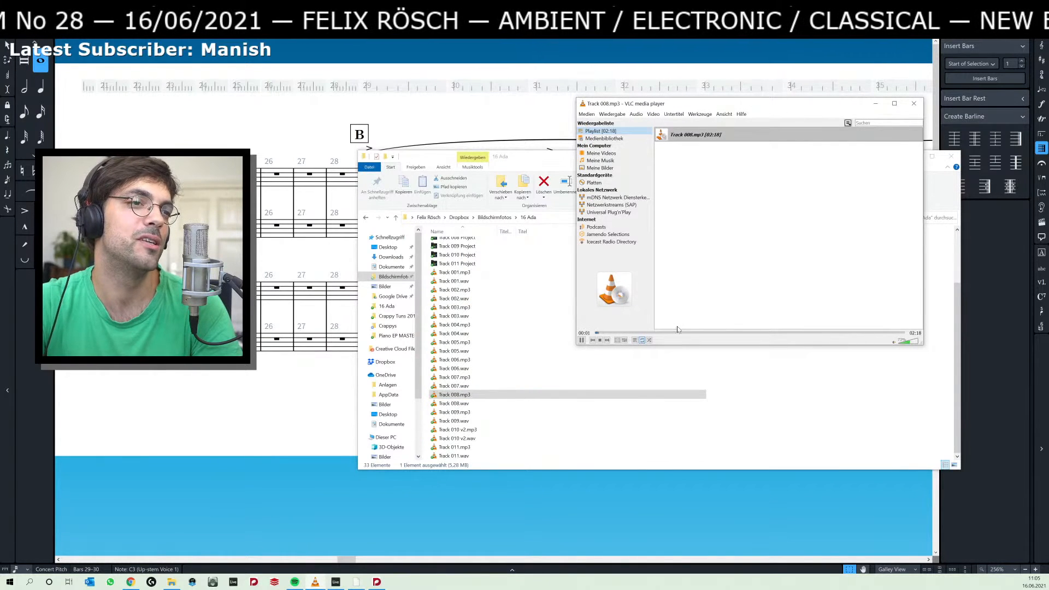
{"action": "left_click", "coordinate": [911, 342]}
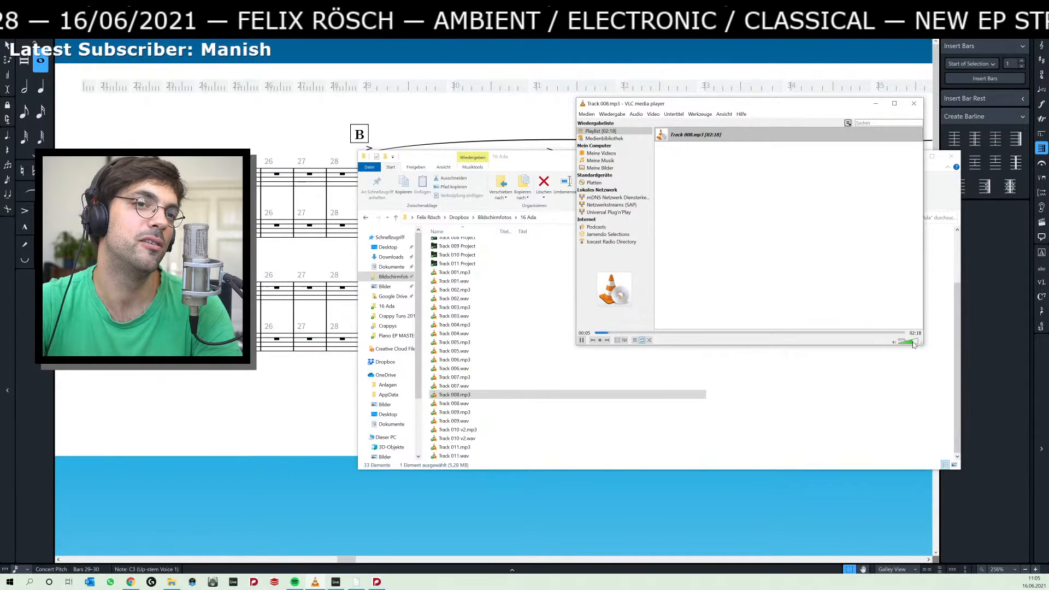
{"action": "left_click", "coordinate": [917, 343]}
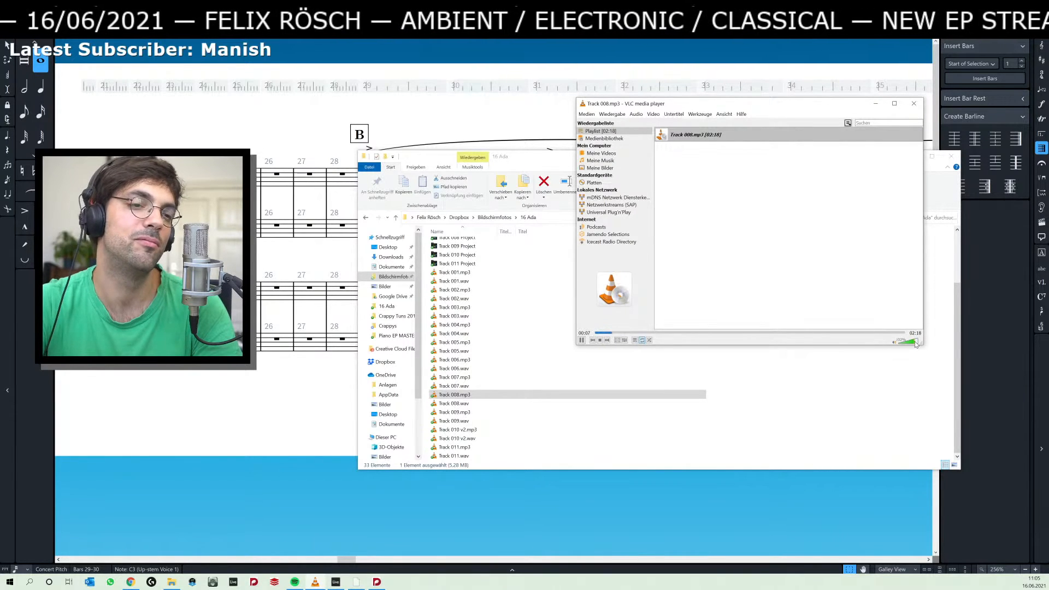
{"action": "left_click_drag", "start_coordinate": [914, 342], "coordinate": [912, 344]}
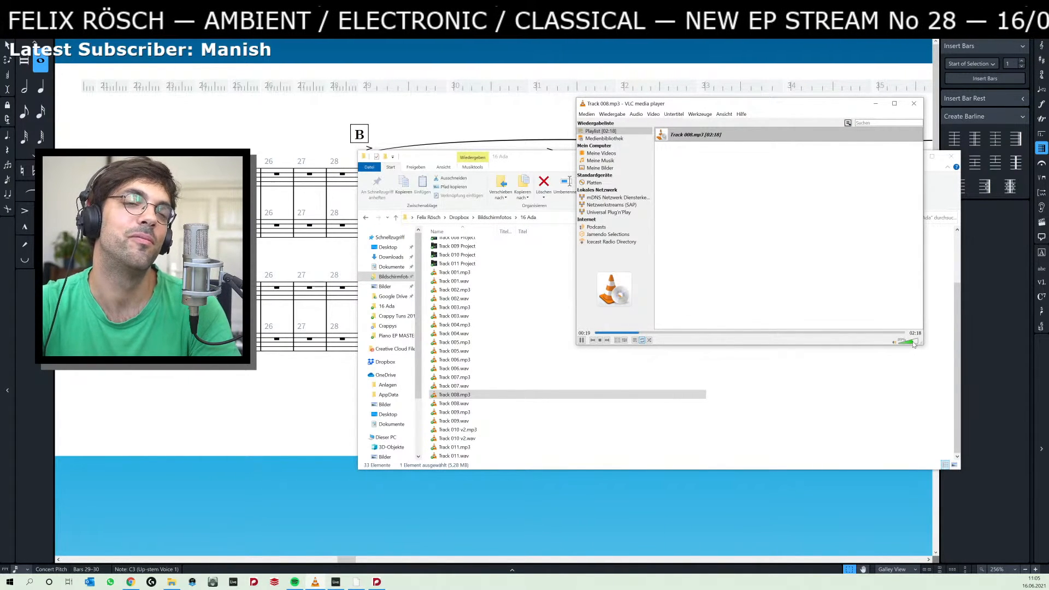
{"action": "left_click", "coordinate": [918, 105]}
Return to the Dorico score with nothing selected and review the piano parts from bar 29 to bar 43.
{"action": "left_click", "coordinate": [418, 125]}
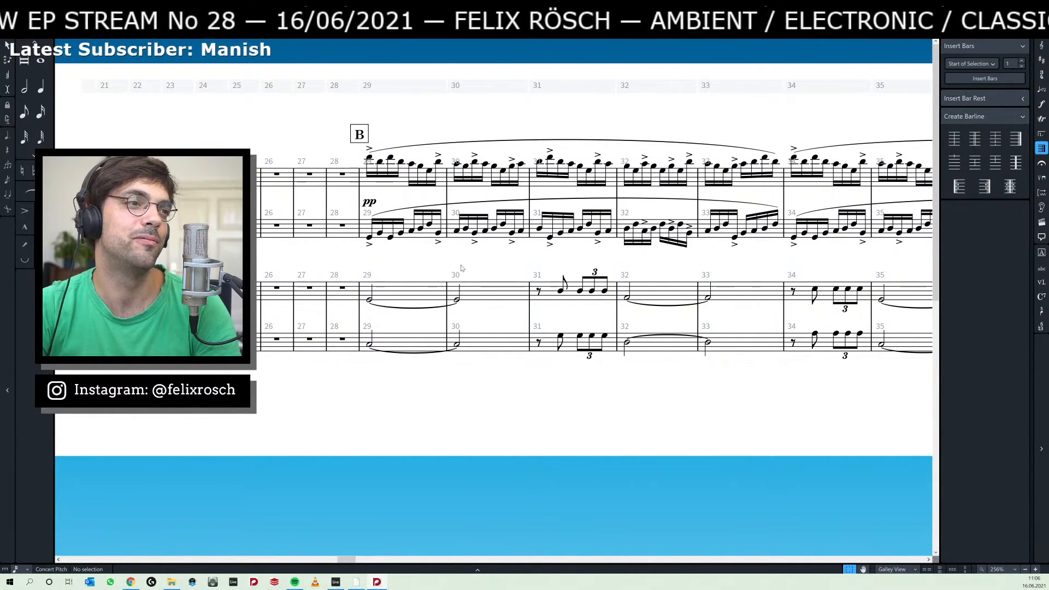
{"action": "scroll", "coordinate": [453, 267], "scroll_direction": "right", "scroll_amount": 3}
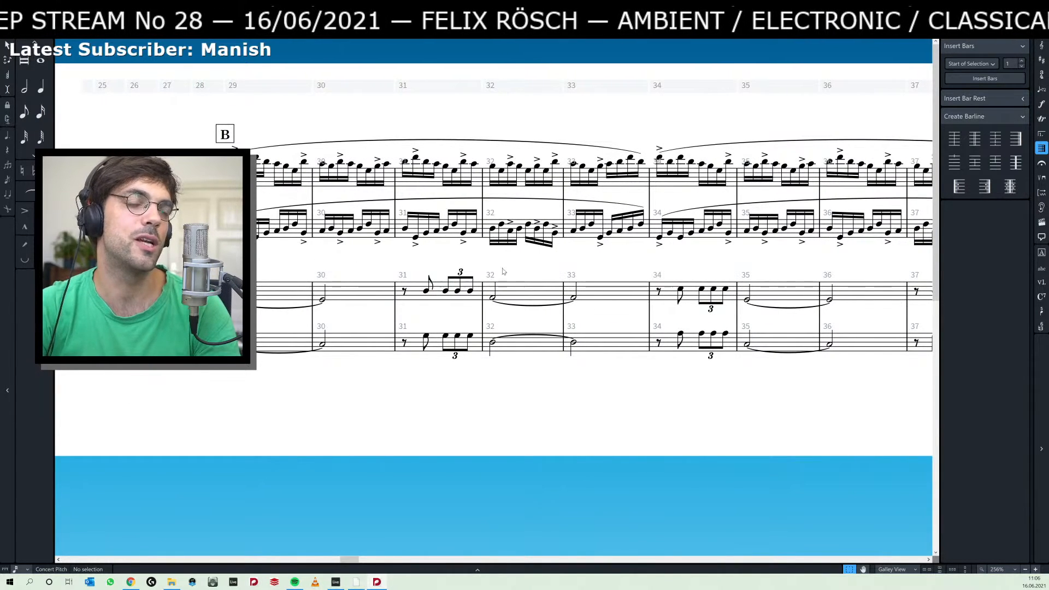
{"action": "scroll", "coordinate": [599, 263], "scroll_direction": "right", "scroll_amount": 2}
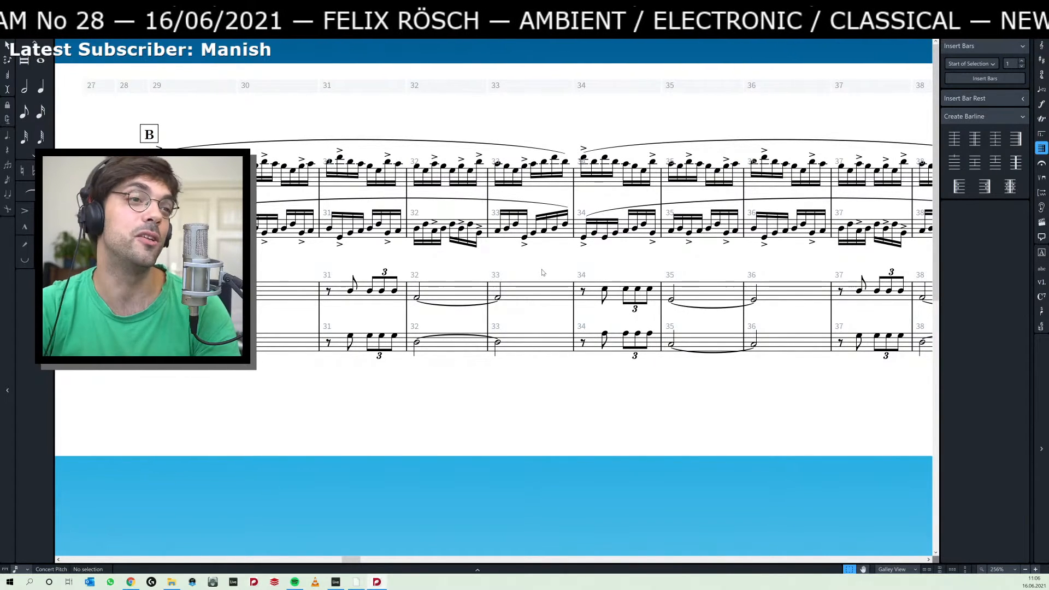
{"action": "scroll", "coordinate": [554, 272], "scroll_direction": "right", "scroll_amount": 12}
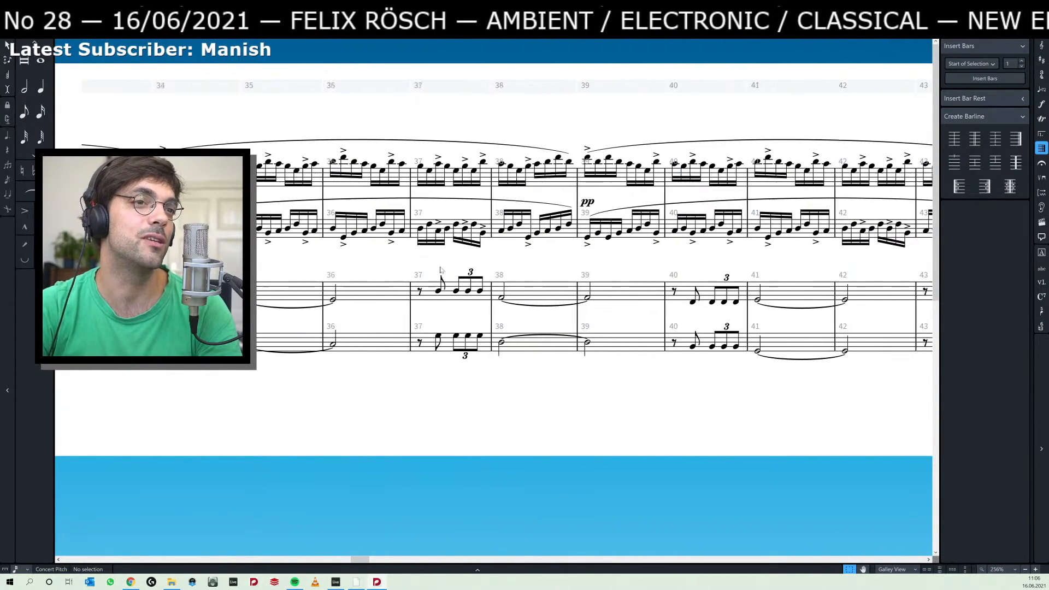
Delete the rehearsal mark C at bar 43 and the pp dynamic at bar 39 in Piano 1.
{"action": "scroll", "coordinate": [546, 260], "scroll_direction": "right", "scroll_amount": 7}
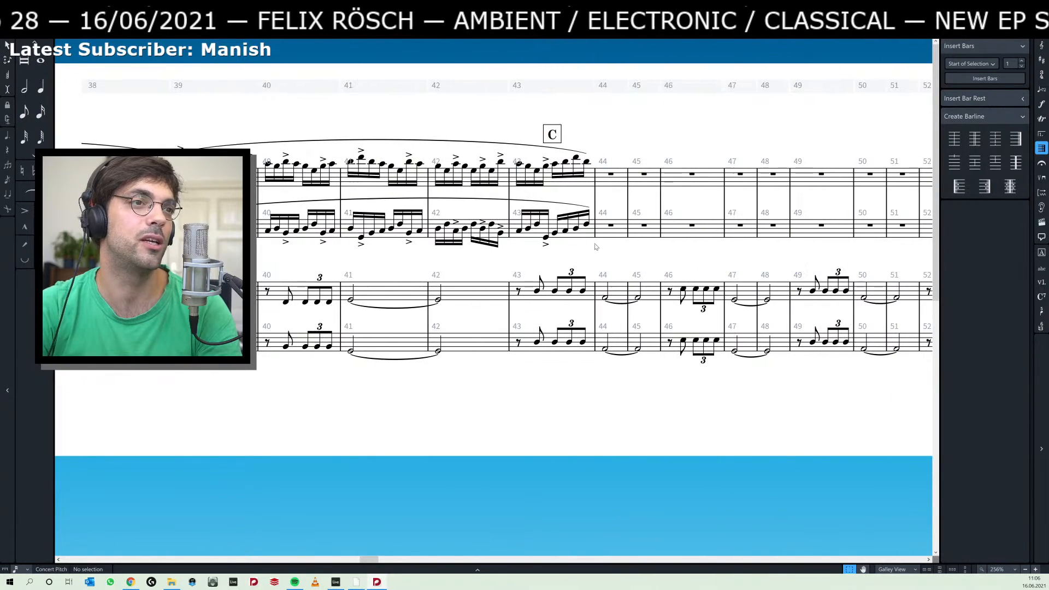
{"action": "scroll", "coordinate": [591, 227], "scroll_direction": "left", "scroll_amount": 1}
{"action": "left_click", "coordinate": [605, 135]}
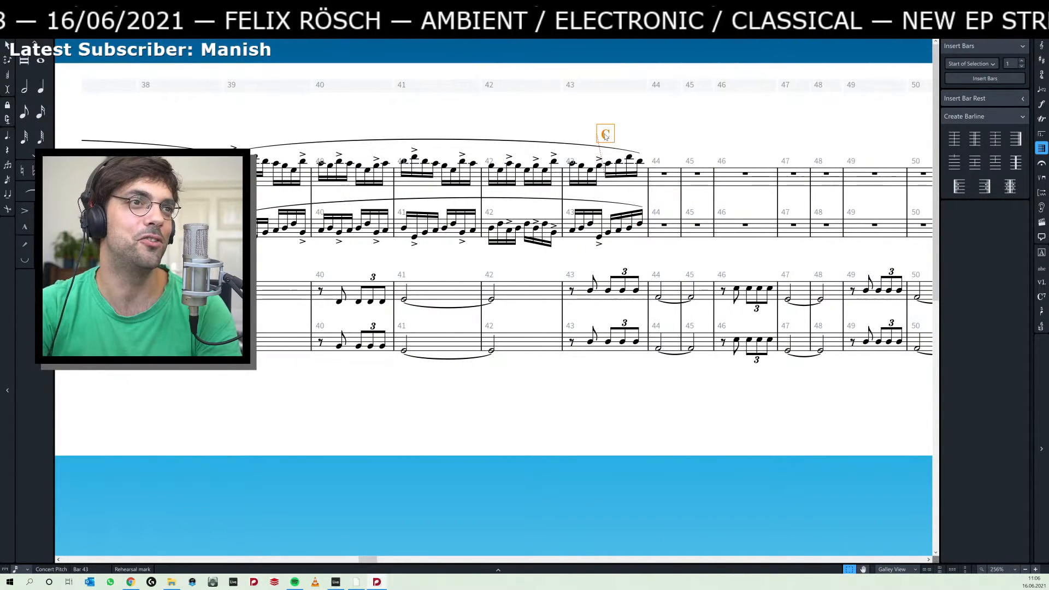
{"action": "left_click", "coordinate": [608, 233]}
{"action": "scroll", "coordinate": [662, 158], "scroll_direction": "left", "scroll_amount": 10}
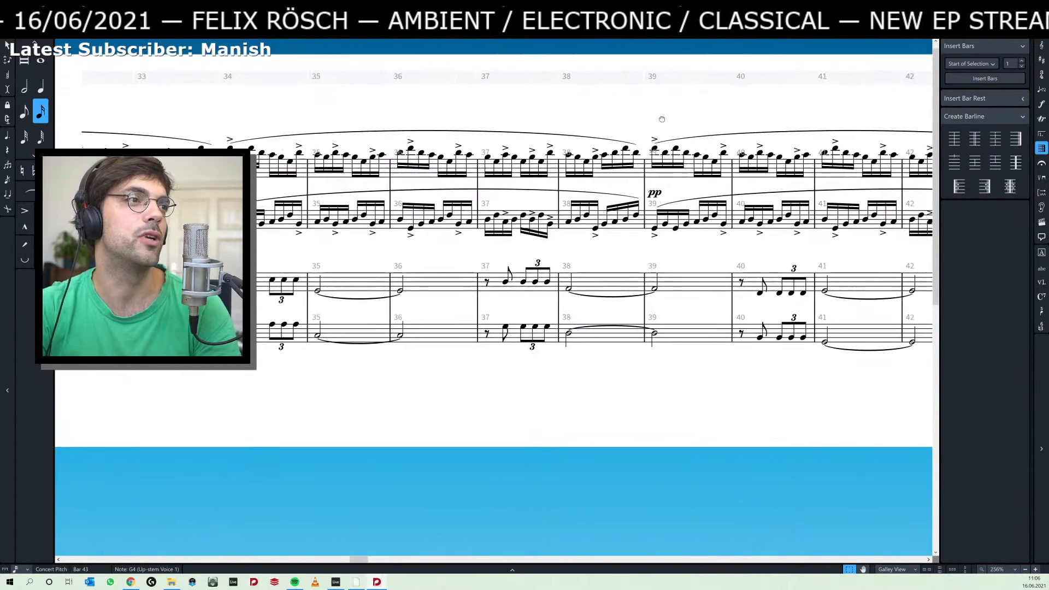
{"action": "left_click", "coordinate": [672, 194]}
{"action": "key", "text": "Delete"}
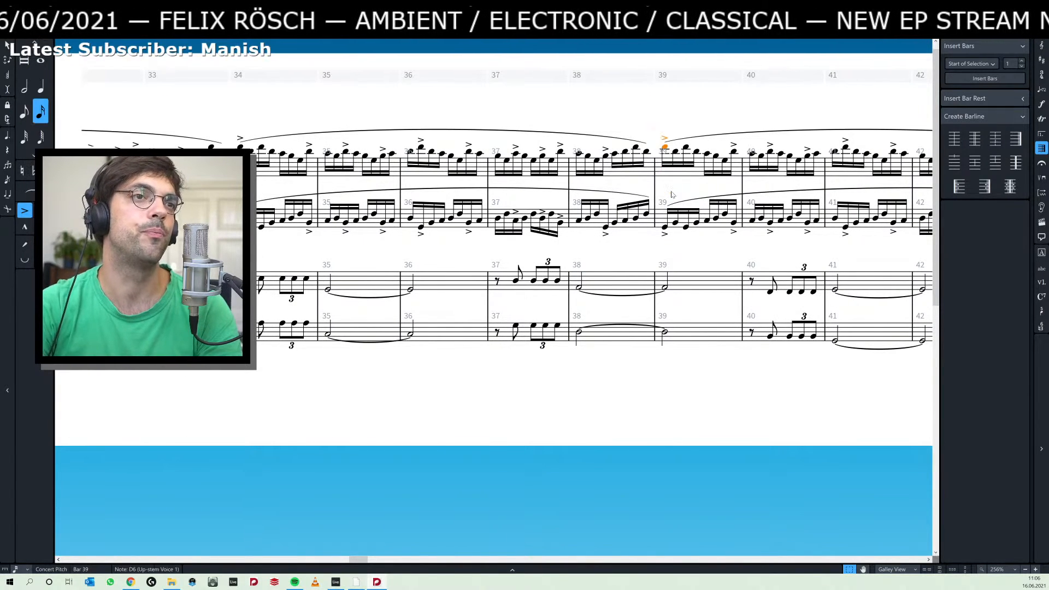
Repeat both staves of Piano 1's bars 39–43 three times so the figure fills bars 44 to 58.
{"action": "scroll", "coordinate": [609, 196], "scroll_direction": "right", "scroll_amount": 8}
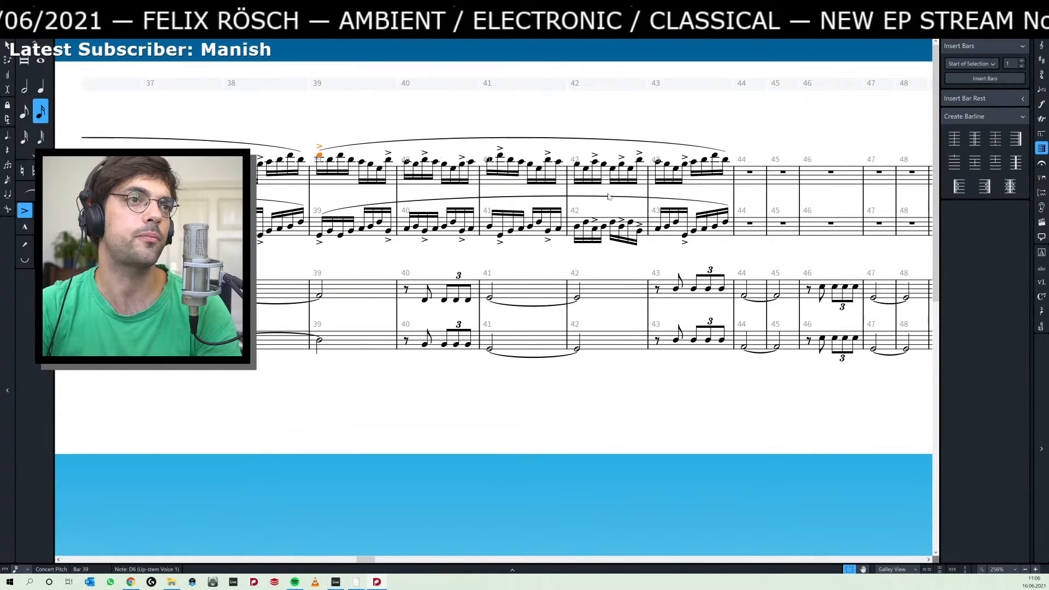
{"action": "left_click", "coordinate": [728, 226], "text": "shift"}
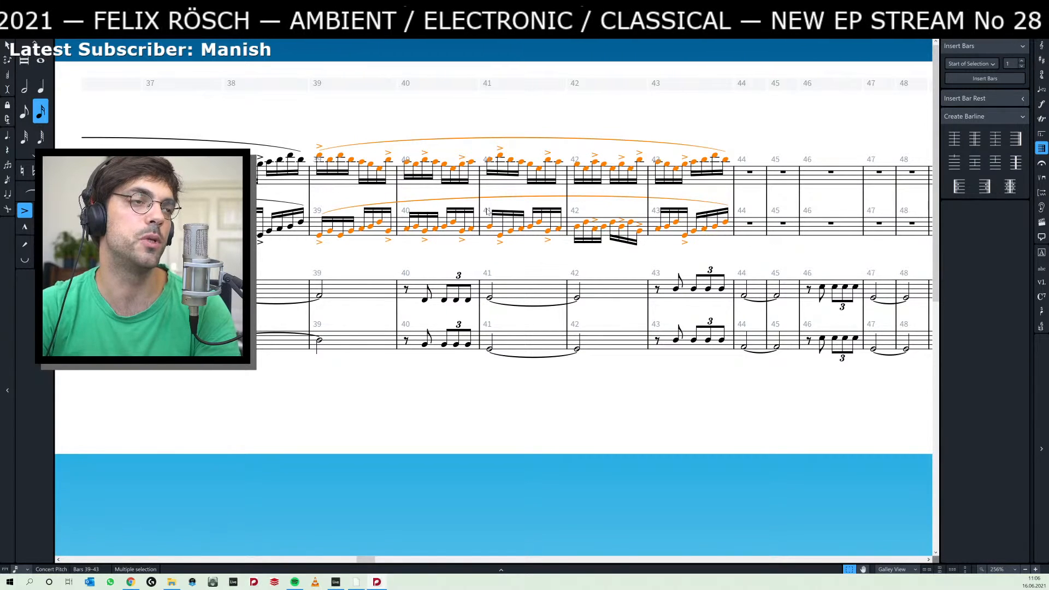
{"action": "key", "text": "r"}
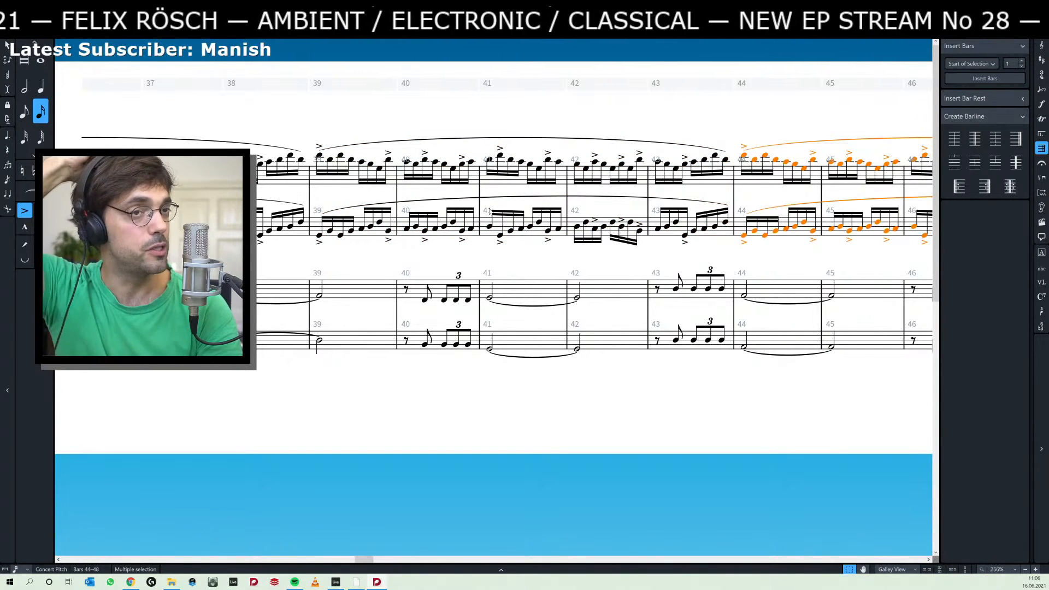
{"action": "key", "text": "r"}
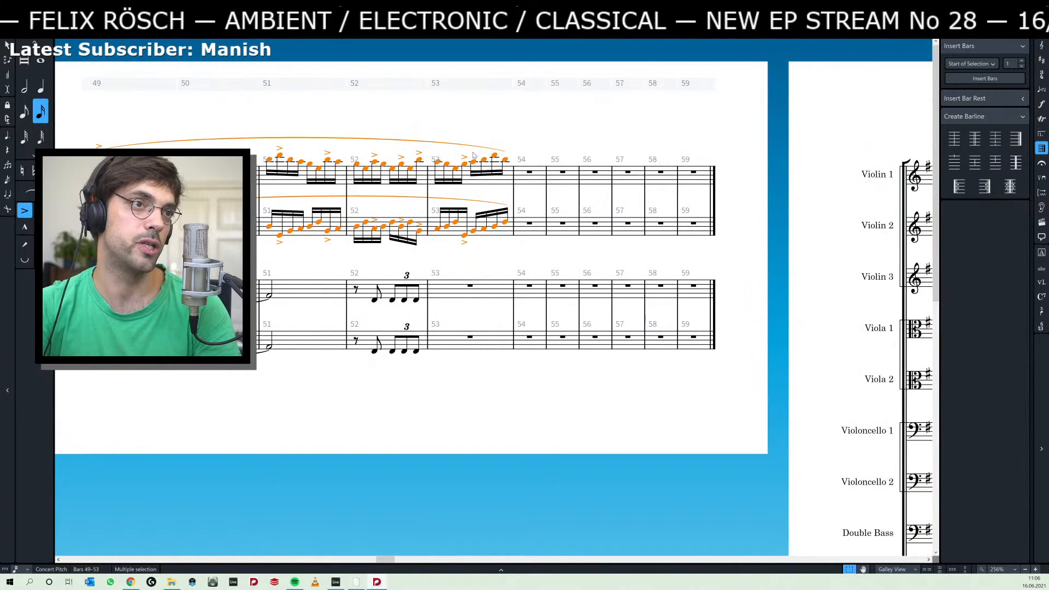
{"action": "key", "text": "r"}
Review how the Piano 1 figure aligns with the Piano 2 chords and triplets between bar 53 and bar 29.
{"action": "scroll", "coordinate": [540, 254], "scroll_direction": "left", "scroll_amount": 5}
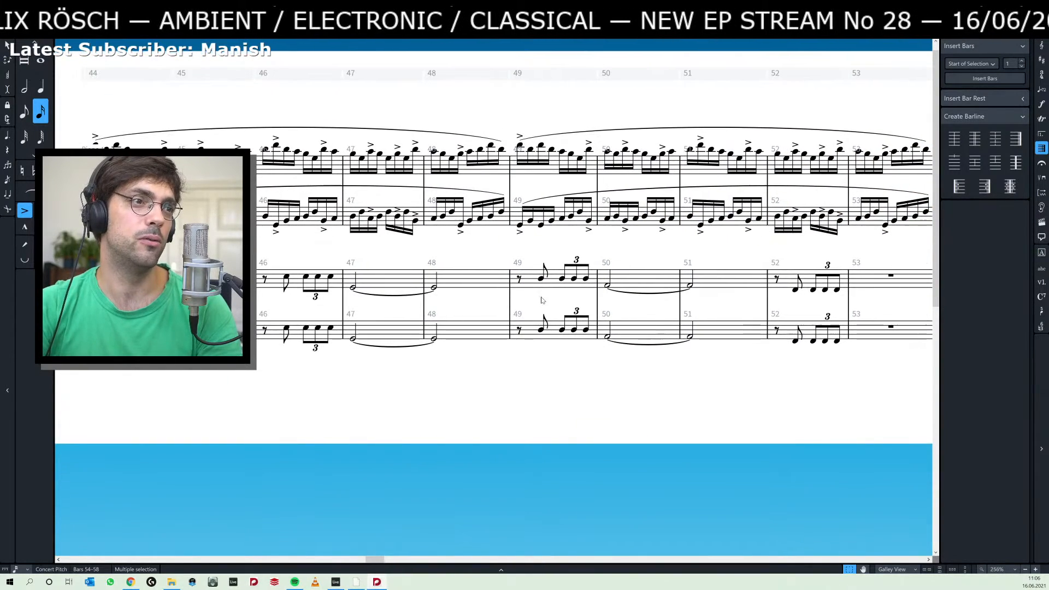
{"action": "scroll", "coordinate": [542, 300], "scroll_direction": "down", "scroll_amount": 3}
{"action": "scroll", "coordinate": [489, 296], "scroll_direction": "left", "scroll_amount": 5}
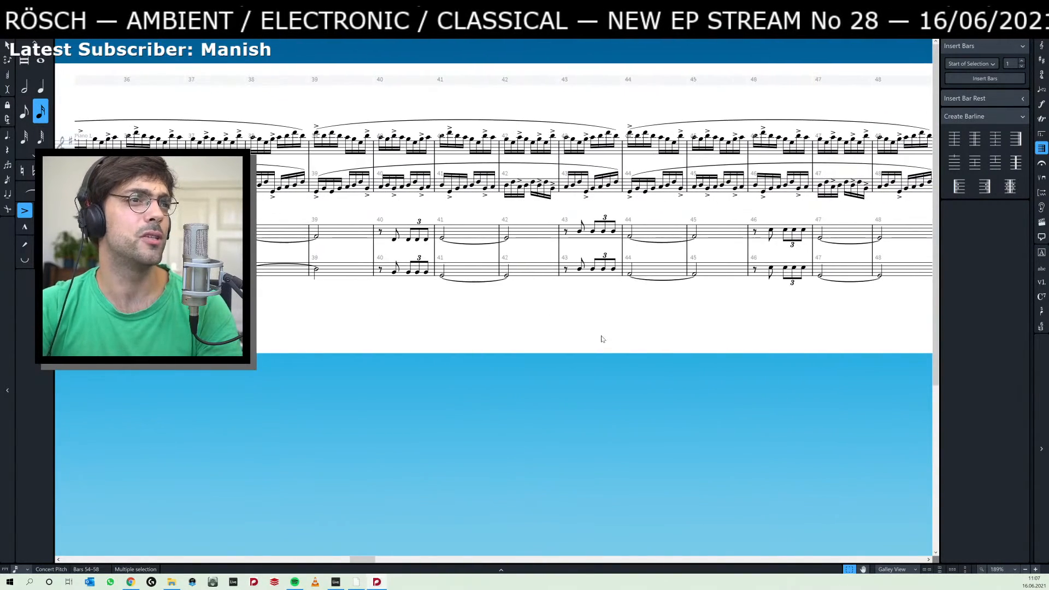
{"action": "scroll", "coordinate": [432, 350], "scroll_direction": "up", "scroll_amount": 1}
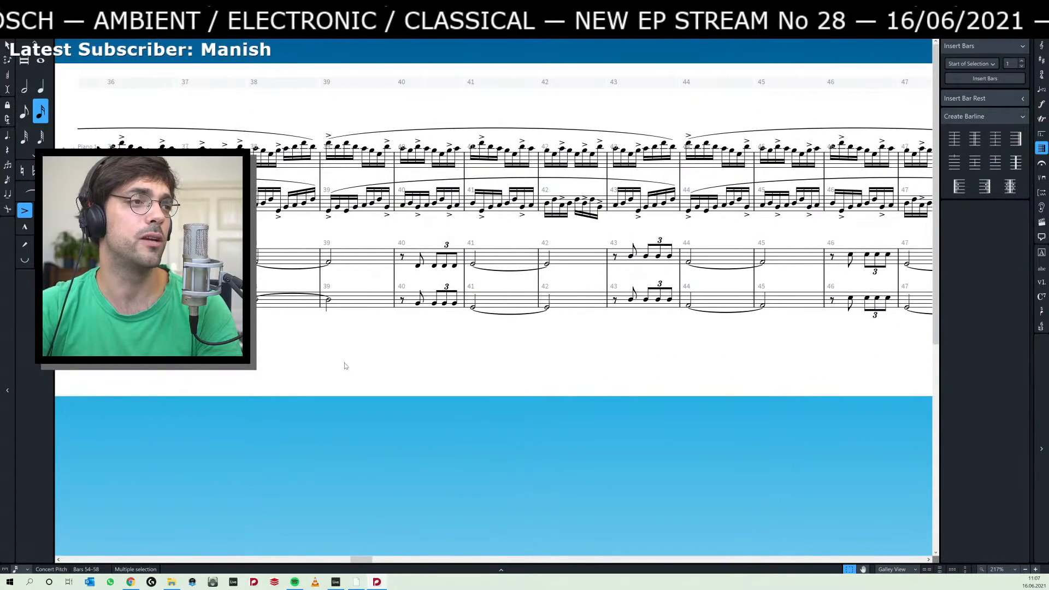
{"action": "scroll", "coordinate": [426, 369], "scroll_direction": "left", "scroll_amount": 3}
{"action": "scroll", "coordinate": [499, 371], "scroll_direction": "left", "scroll_amount": 4}
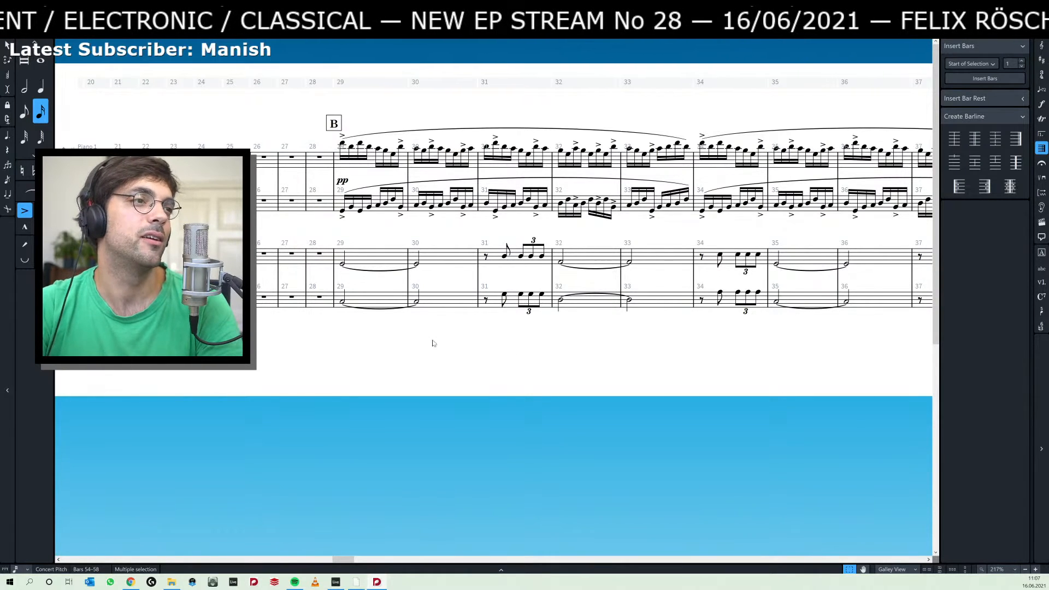
{"action": "scroll", "coordinate": [432, 343], "scroll_direction": "right", "scroll_amount": 5}
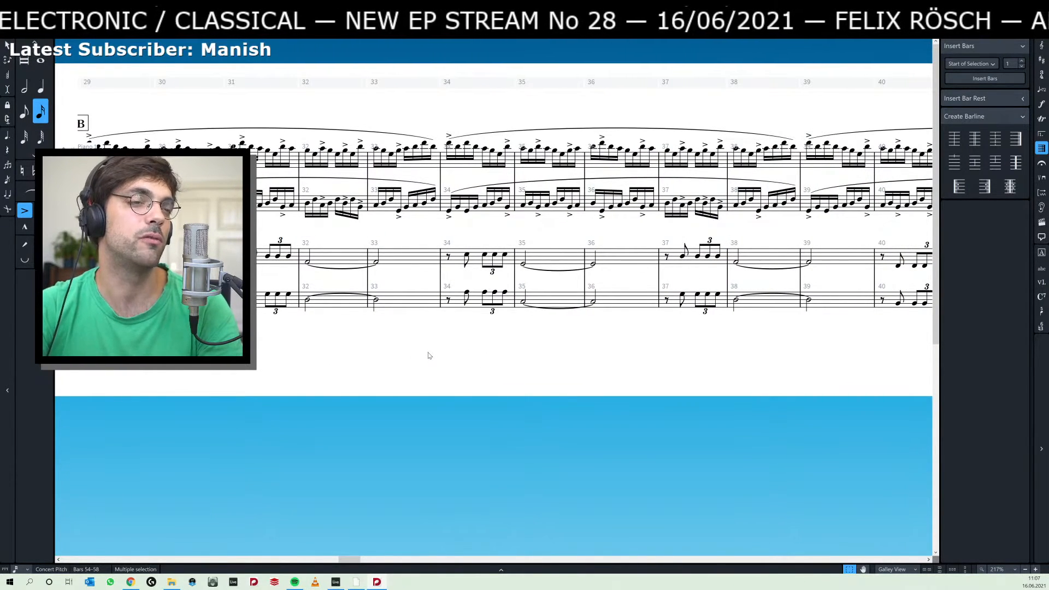
{"action": "scroll", "coordinate": [410, 350], "scroll_direction": "right", "scroll_amount": 3}
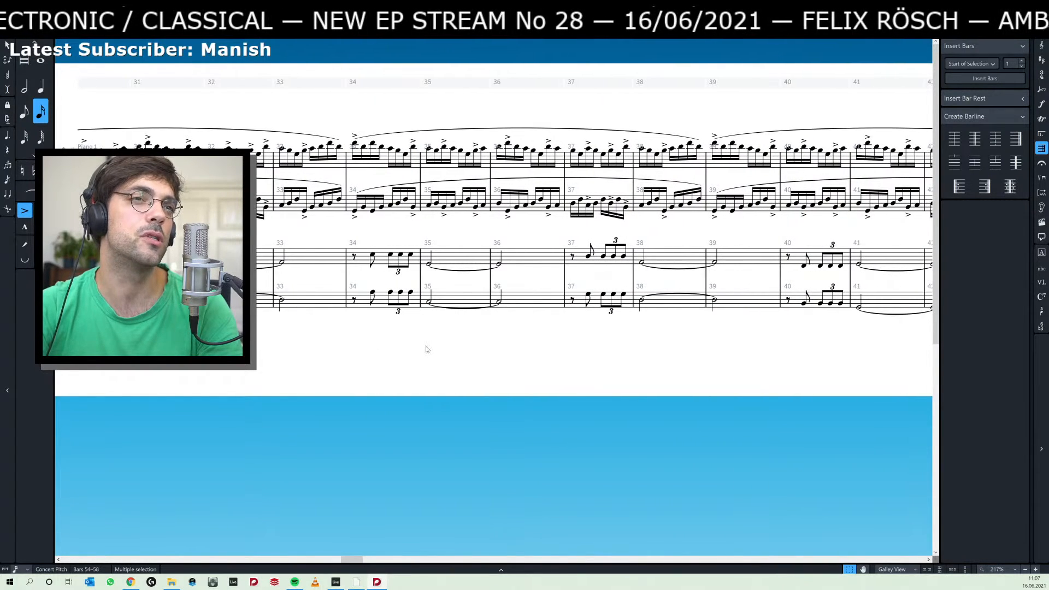
{"action": "scroll", "coordinate": [533, 320], "scroll_direction": "up", "scroll_amount": 1}
{"action": "left_click_drag", "start_coordinate": [583, 349], "coordinate": [497, 372]}
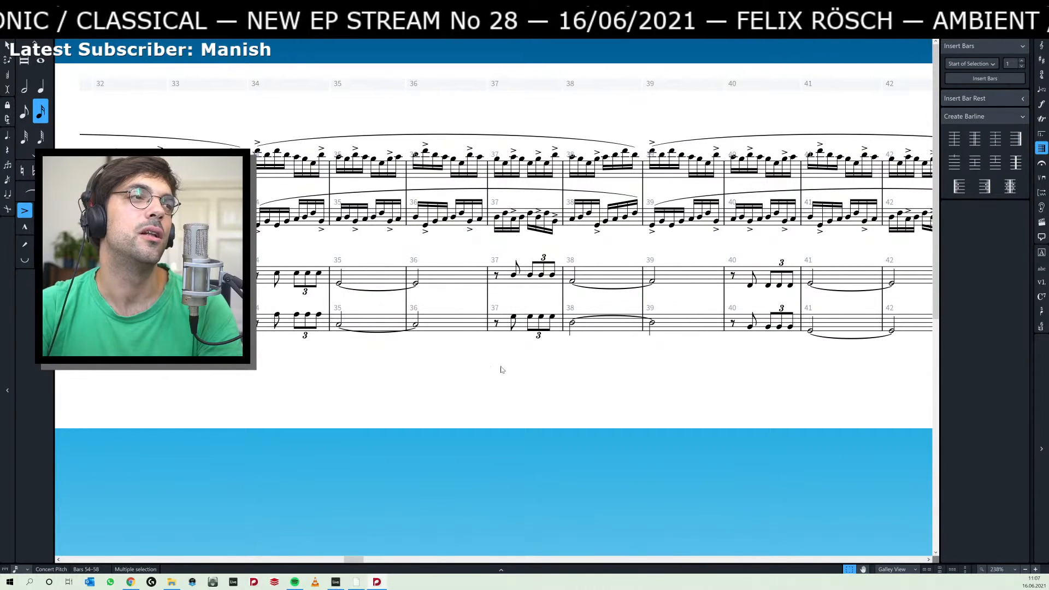
{"action": "left_click_drag", "start_coordinate": [587, 375], "coordinate": [474, 382]}
{"action": "left_click_drag", "start_coordinate": [368, 382], "coordinate": [711, 389]}
Copy the pp dynamic to the tied half note of Piano 2 at bar 29 and briefly play from there.
{"action": "left_click_drag", "start_coordinate": [222, 382], "coordinate": [486, 384]}
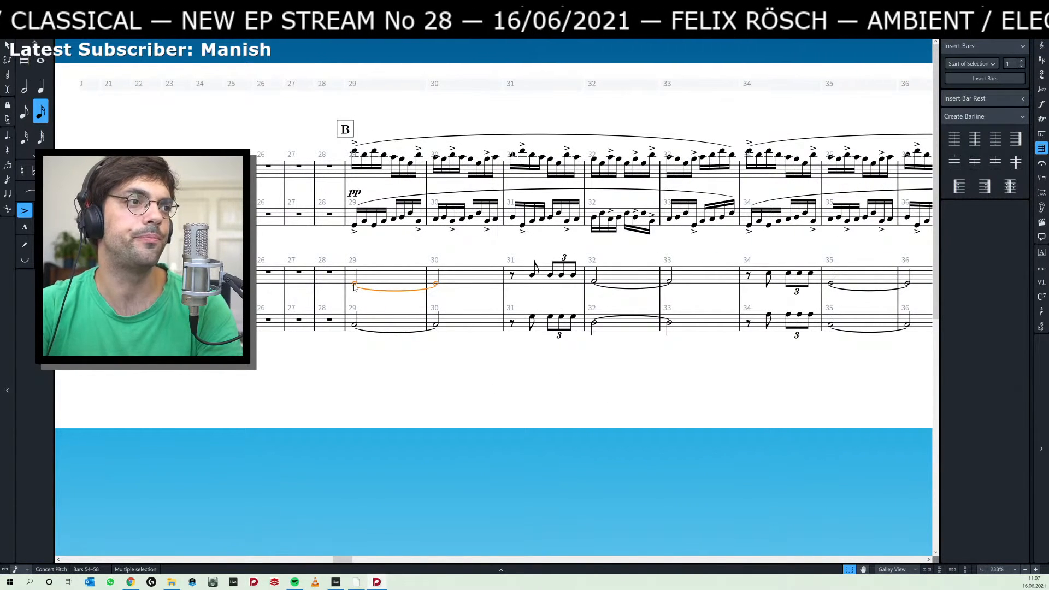
{"action": "left_click", "coordinate": [355, 194]}
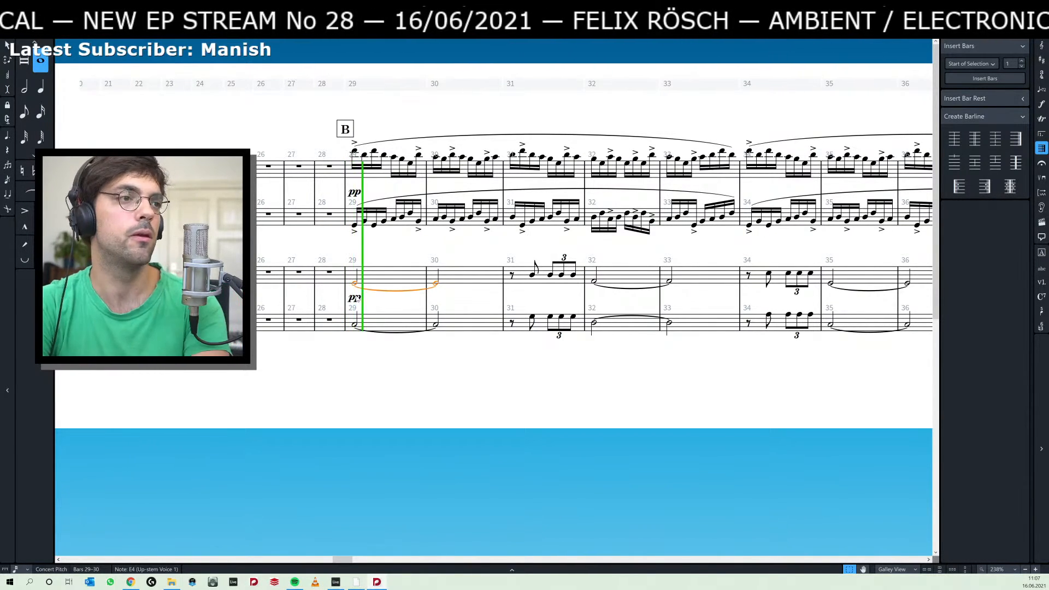
{"action": "key", "text": "space"}
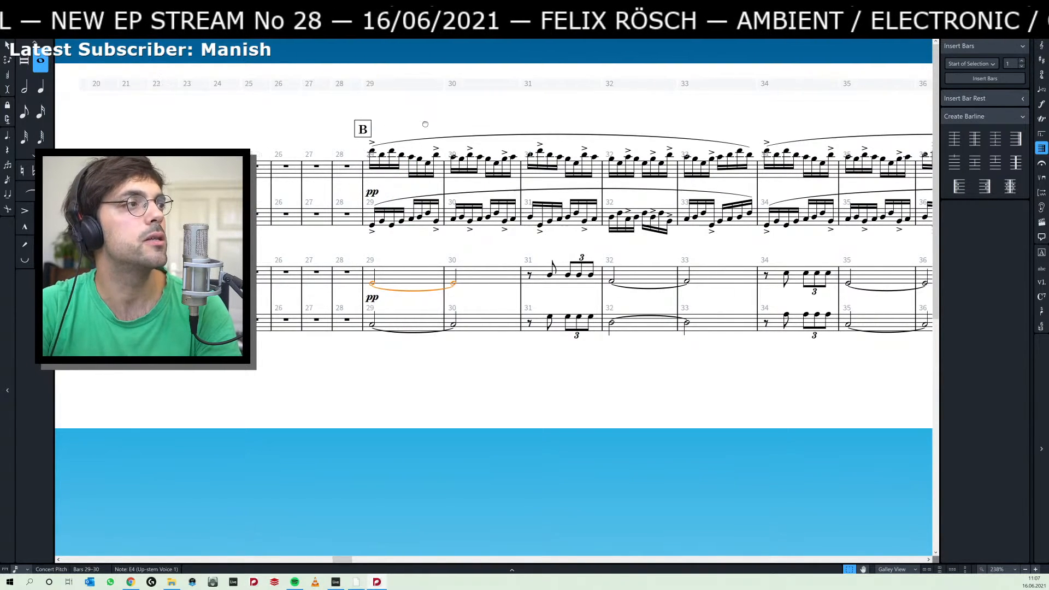
Set the metronome mark at bar 1 of the piano flow to q = 80 and clear the selection.
{"action": "scroll", "coordinate": [443, 142], "scroll_direction": "left", "scroll_amount": 8}
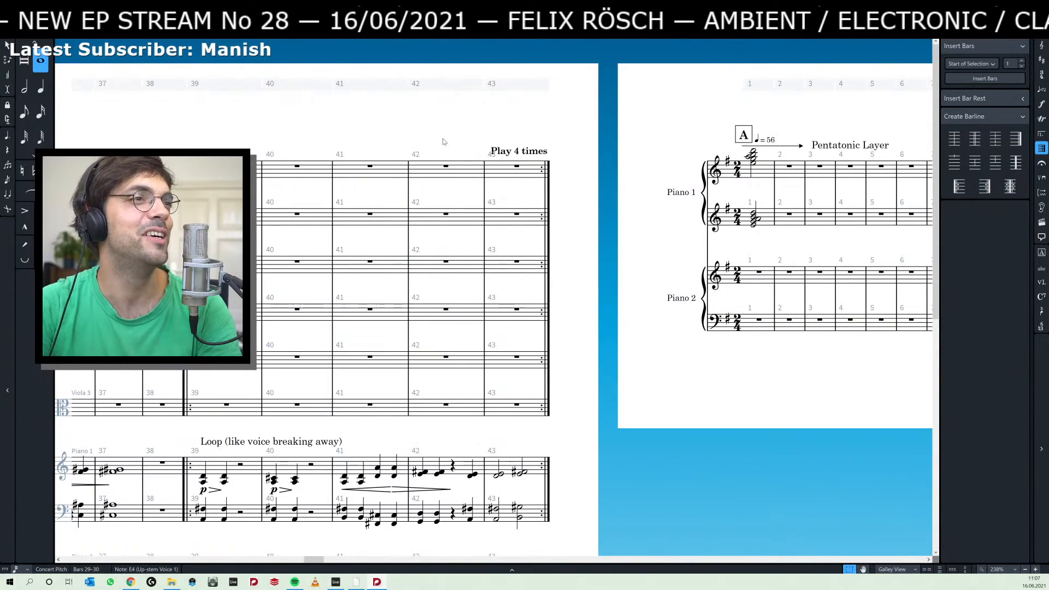
{"action": "scroll", "coordinate": [653, 126], "scroll_direction": "right", "scroll_amount": 2}
{"action": "double_click", "coordinate": [643, 139]}
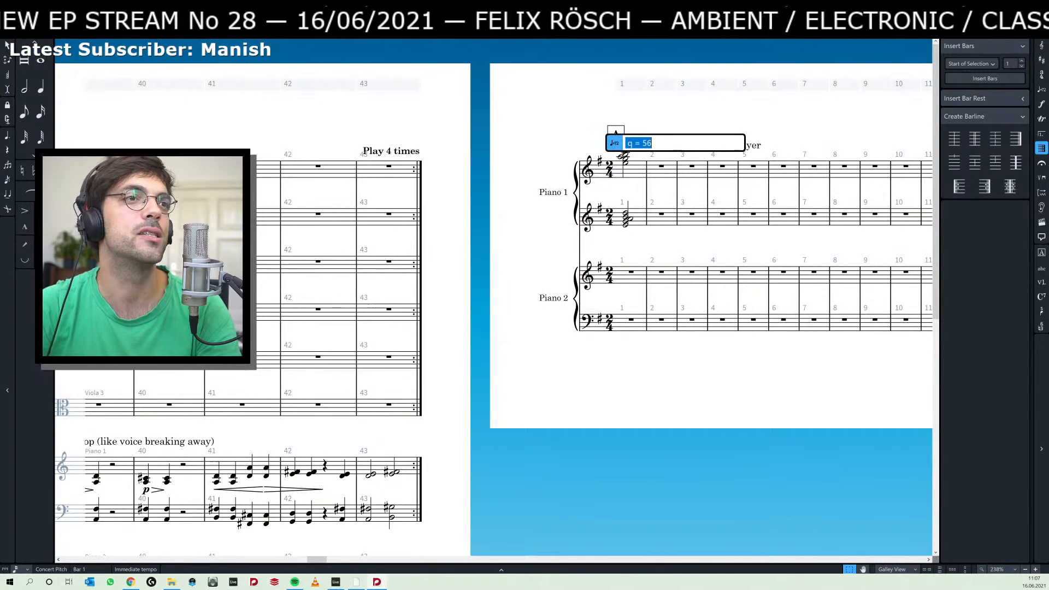
{"action": "type", "text": "q = 80"}
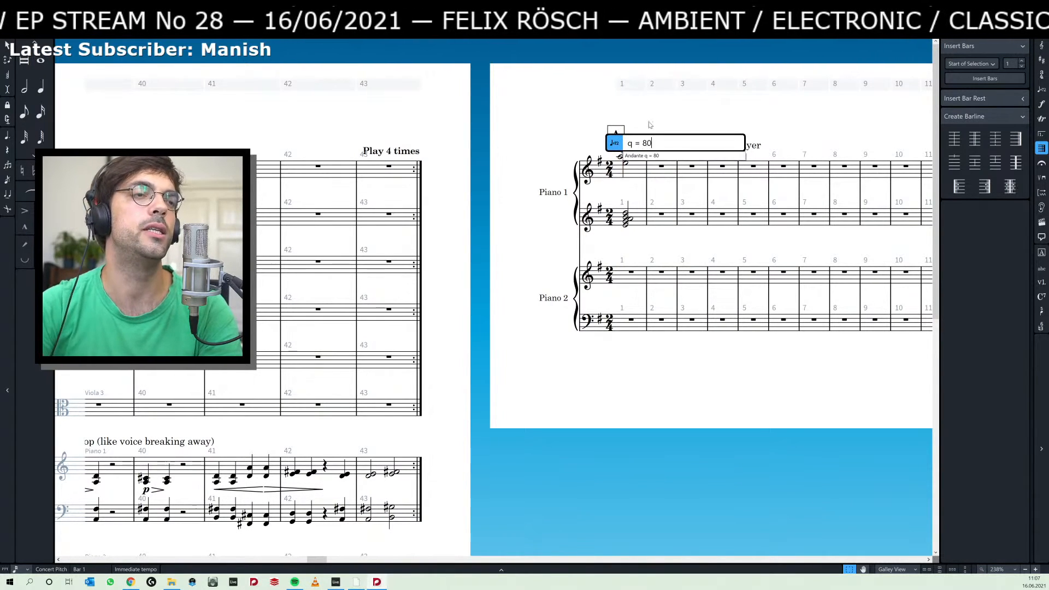
{"action": "key", "text": "Return"}
{"action": "left_click", "coordinate": [720, 116]}
Play both pianos from the first Piano 1 note of bar 29 and stop playback.
{"action": "scroll", "coordinate": [720, 117], "scroll_direction": "right", "scroll_amount": 15}
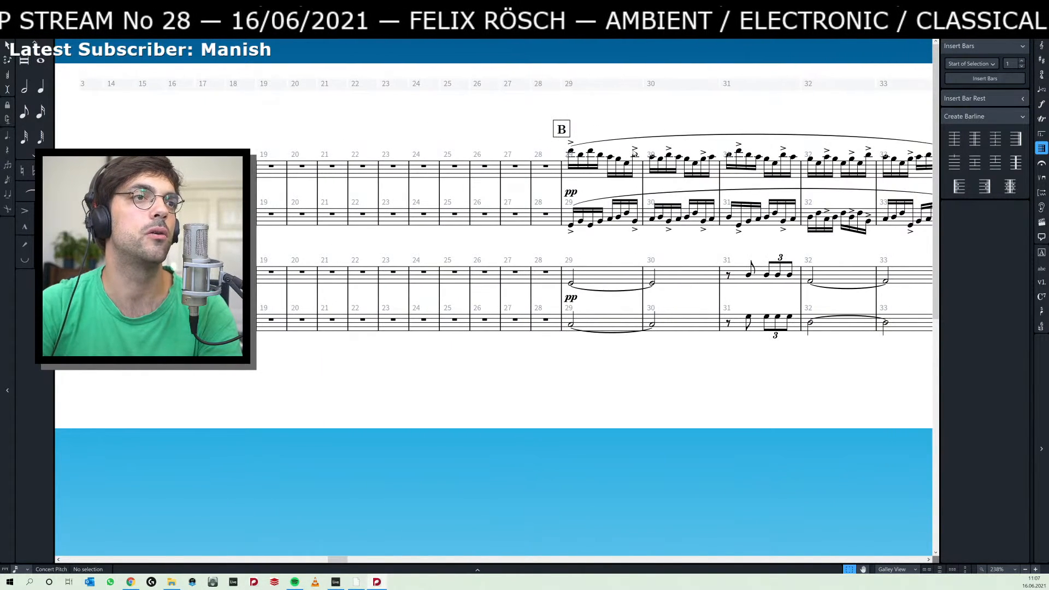
{"action": "left_click", "coordinate": [570, 152]}
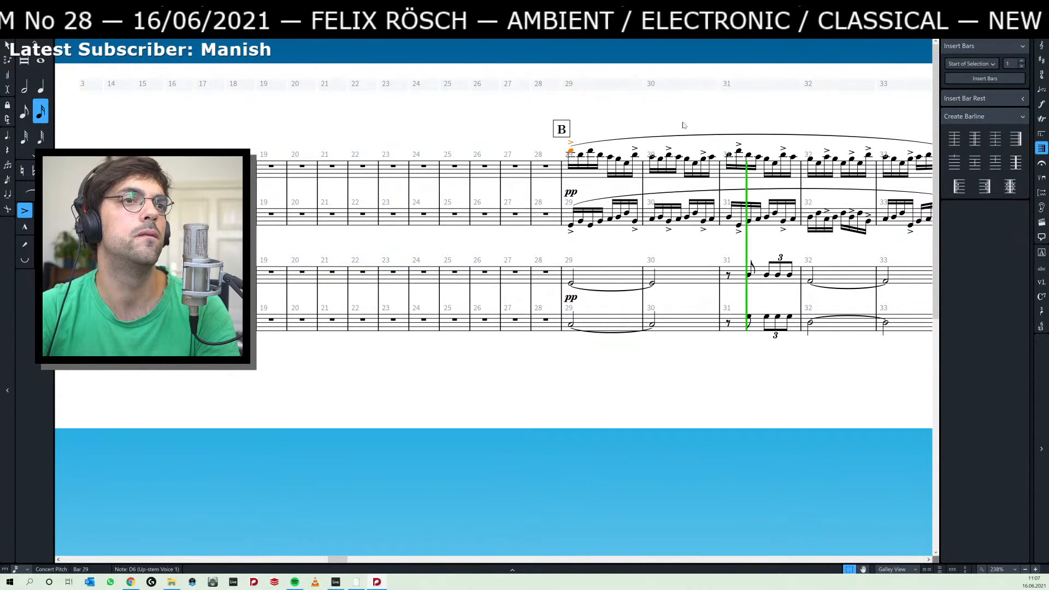
{"action": "key", "text": "space"}
Replace the pp dynamic of Piano 2 at bar 29 with mf.
{"action": "left_click", "coordinate": [571, 298]}
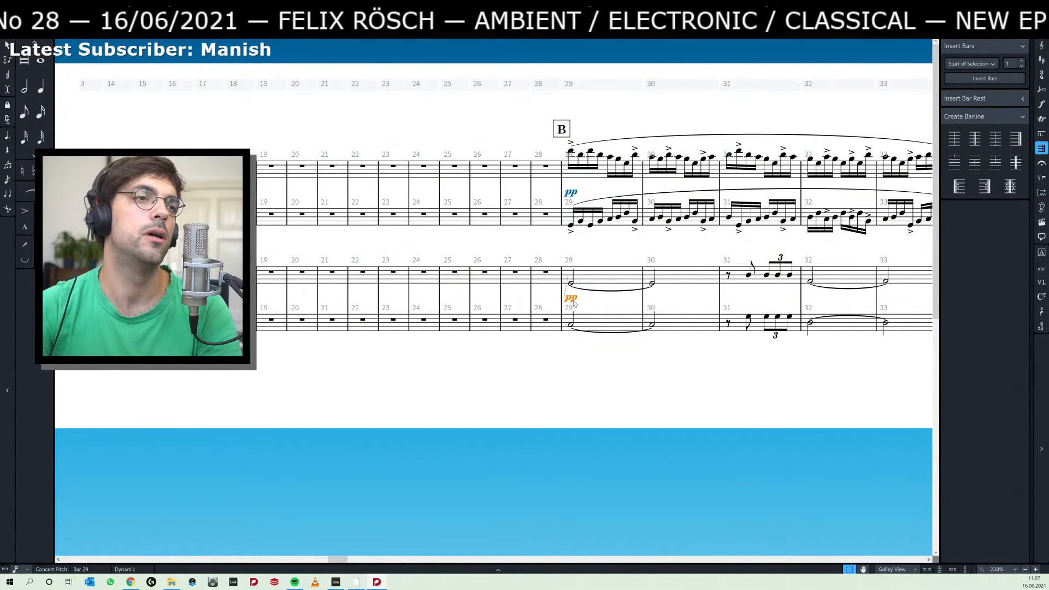
{"action": "key", "text": "Delete"}
{"action": "left_click", "coordinate": [587, 289]}
{"action": "key", "text": "shift+m"}
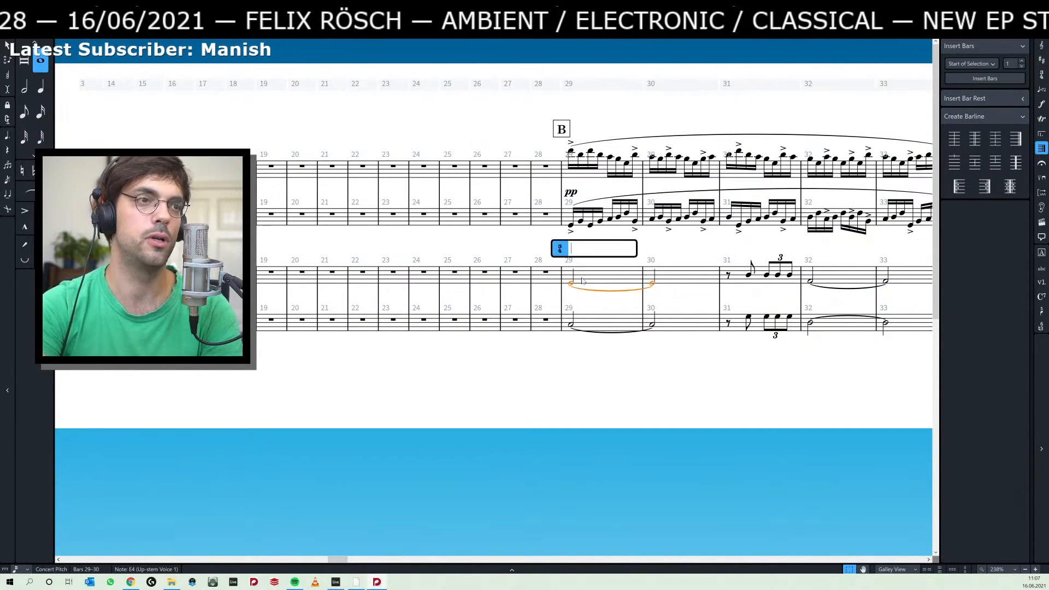
{"action": "key", "text": "Escape"}
{"action": "key", "text": "shift+d"}
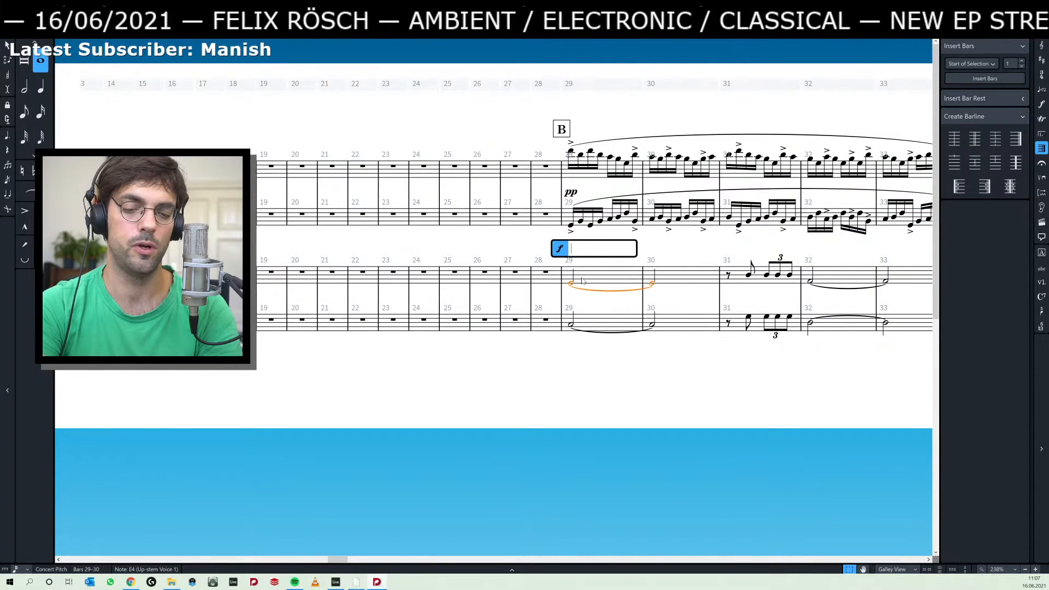
{"action": "type", "text": "mf"}
{"action": "key", "text": "Return"}
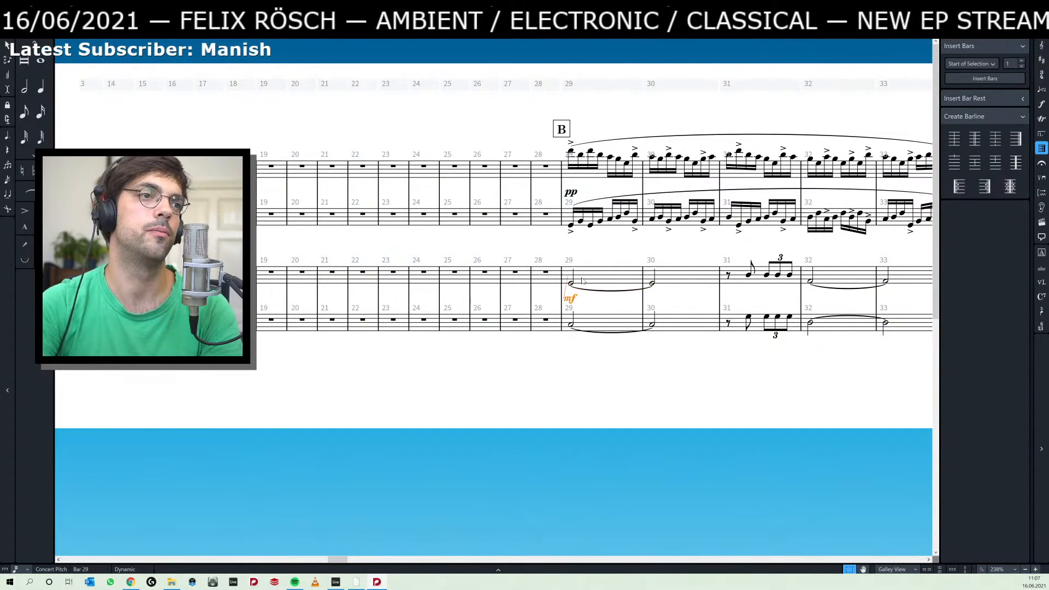
Play both pianos from bar 29 to bar 49, stop, and select Piano 2's upper tied note in bar 47.
{"action": "key", "text": "space"}
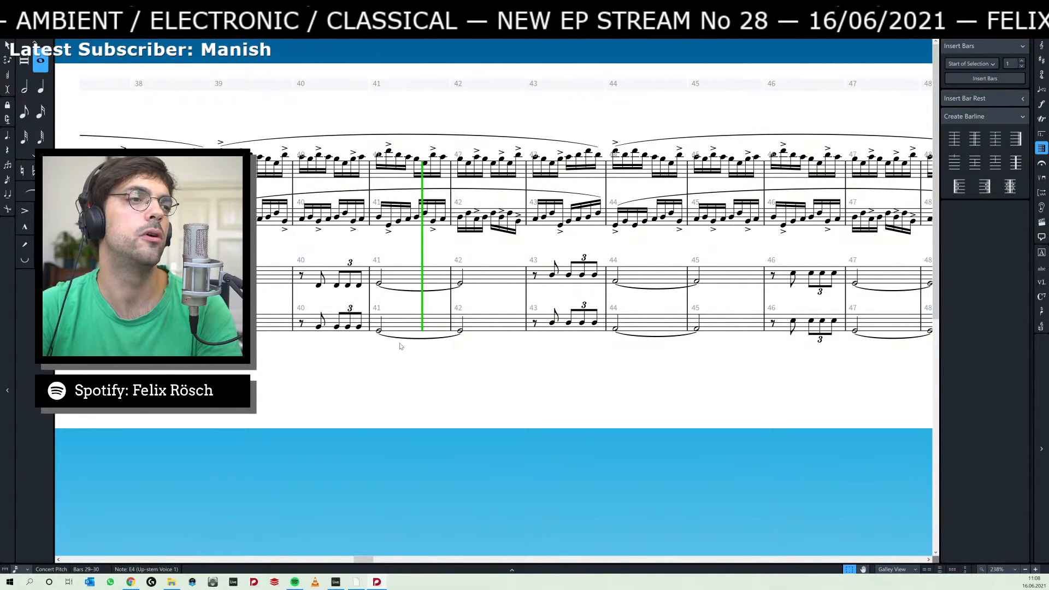
{"action": "left_click", "coordinate": [460, 331]}
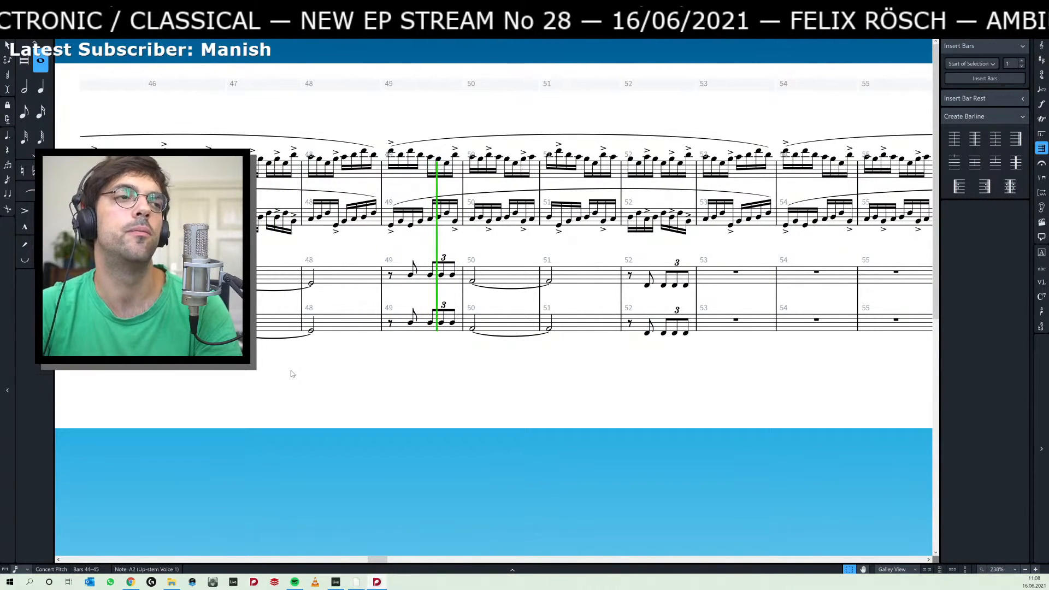
{"action": "key", "text": "space"}
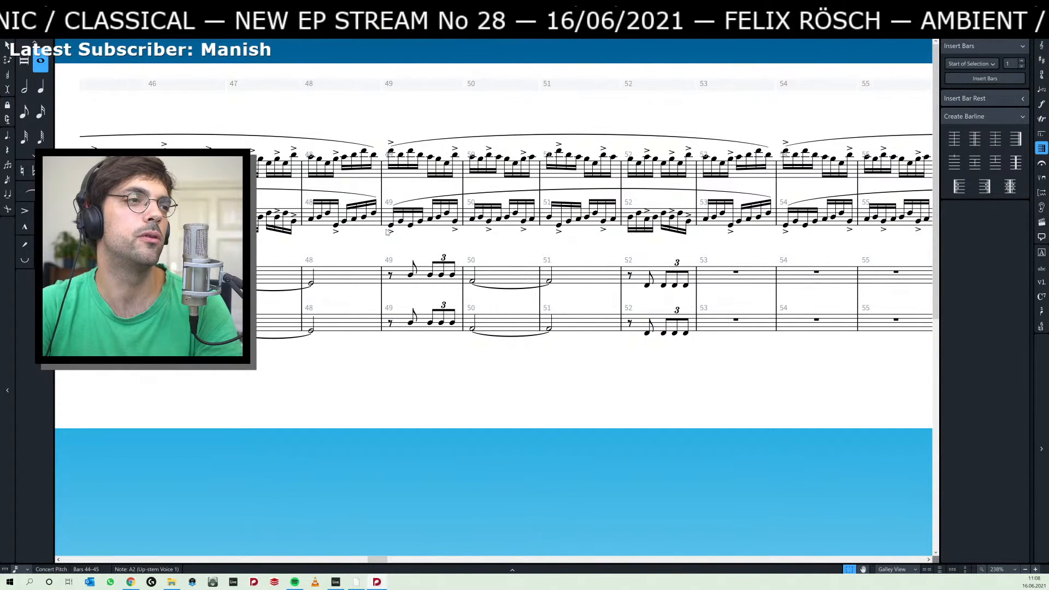
{"action": "scroll", "coordinate": [353, 251], "scroll_direction": "left", "scroll_amount": 5}
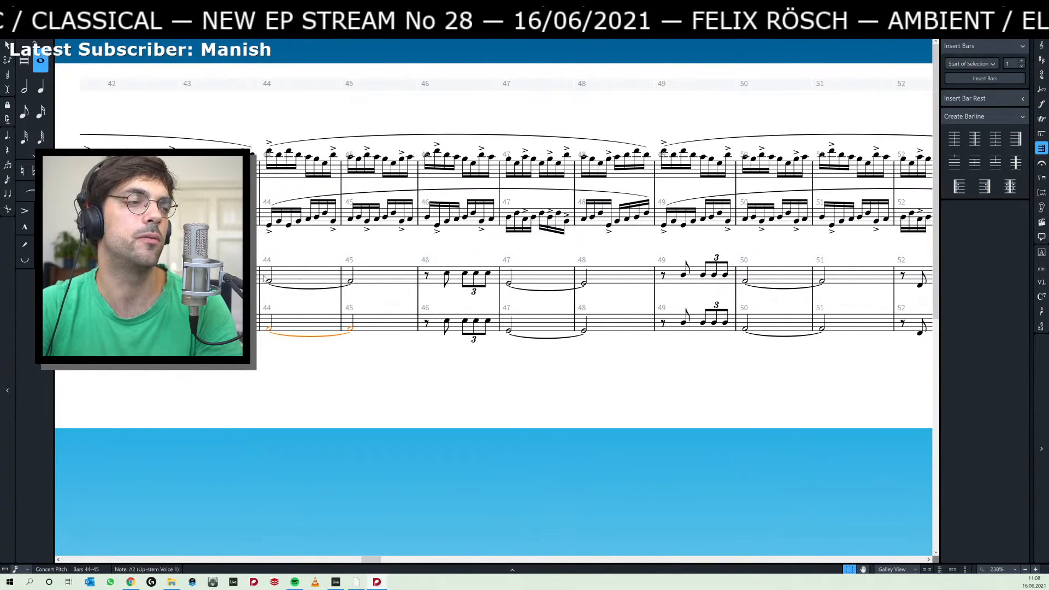
{"action": "scroll", "coordinate": [287, 261], "scroll_direction": "left", "scroll_amount": 2}
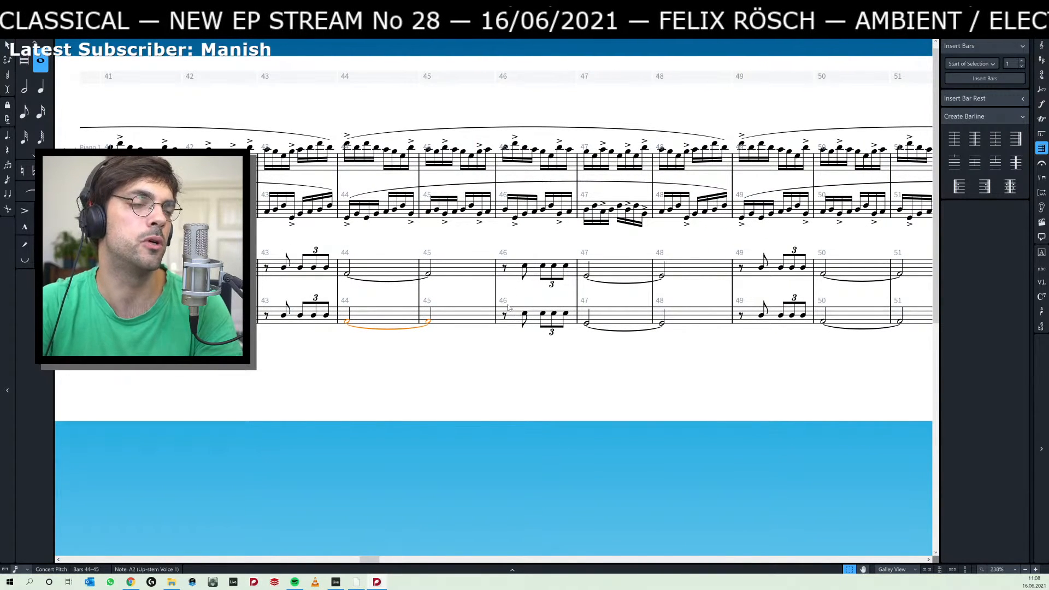
{"action": "left_click", "coordinate": [586, 277]}
Switch to the Ableton Live arrangement, select the grouped Piano Keys 10 clips and play them from their start.
{"action": "key", "text": "alt+Tab"}
{"action": "key", "text": "alt+Tab"}
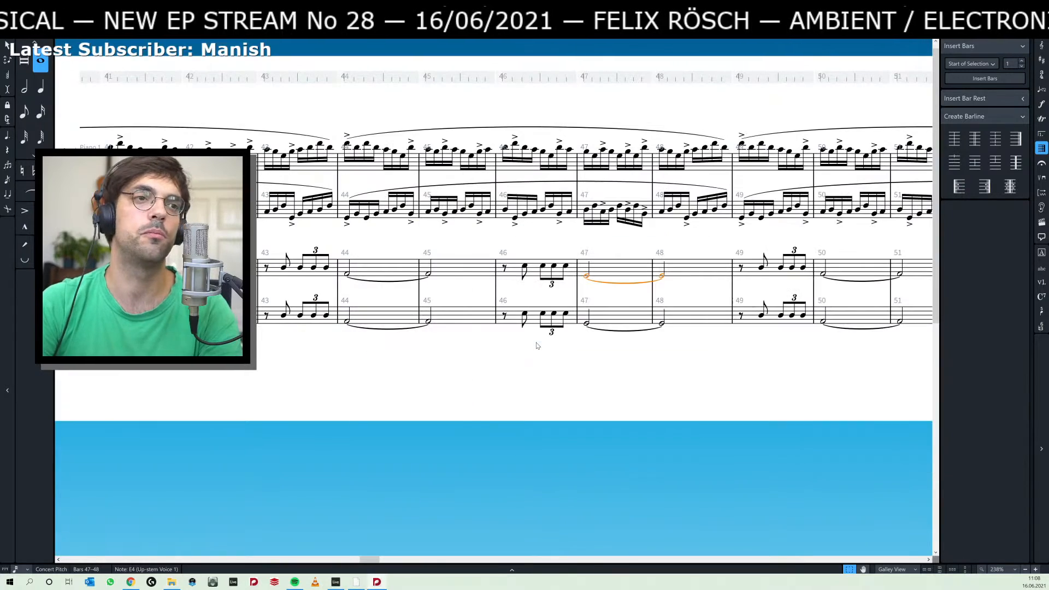
{"action": "key", "text": "alt+Tab"}
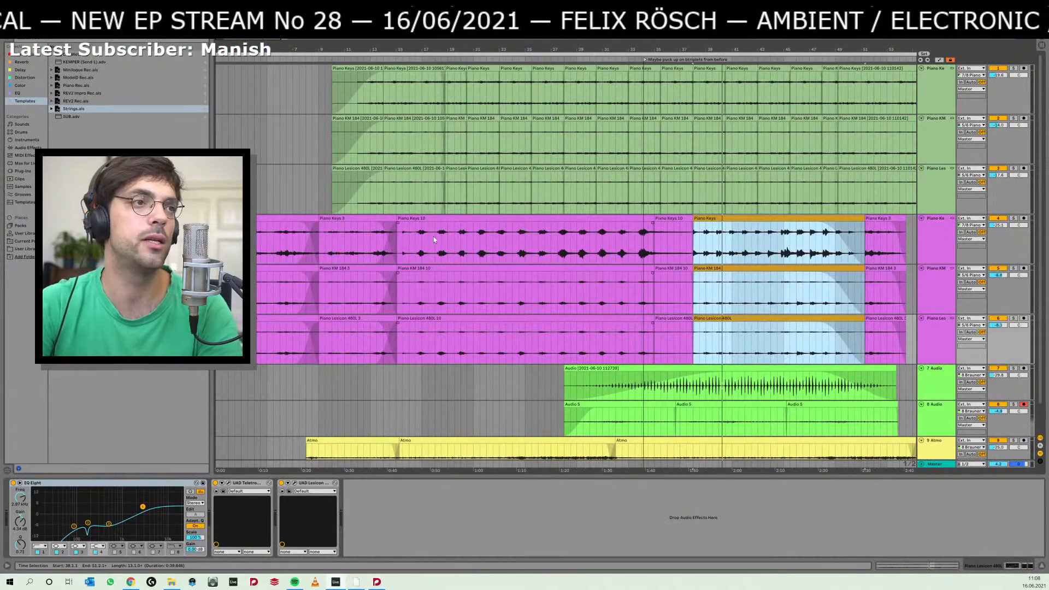
{"action": "left_click", "coordinate": [451, 241]}
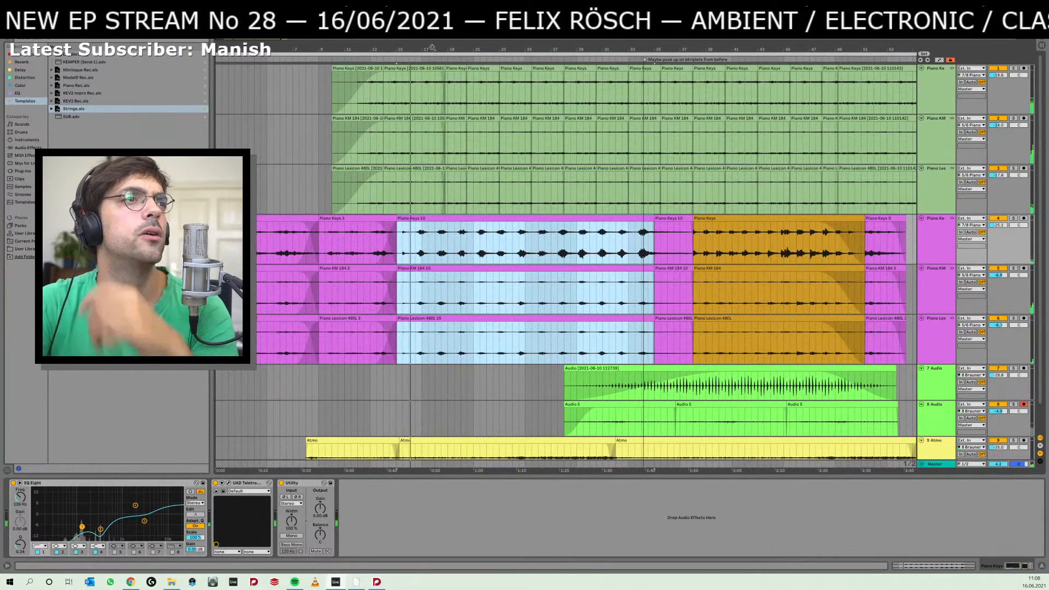
Play the Piano Keys 10 recording from its start at bar 15, and replay it from bar 24.
{"action": "left_click_drag", "start_coordinate": [433, 48], "coordinate": [432, 107]}
{"action": "left_click", "coordinate": [277, 250]}
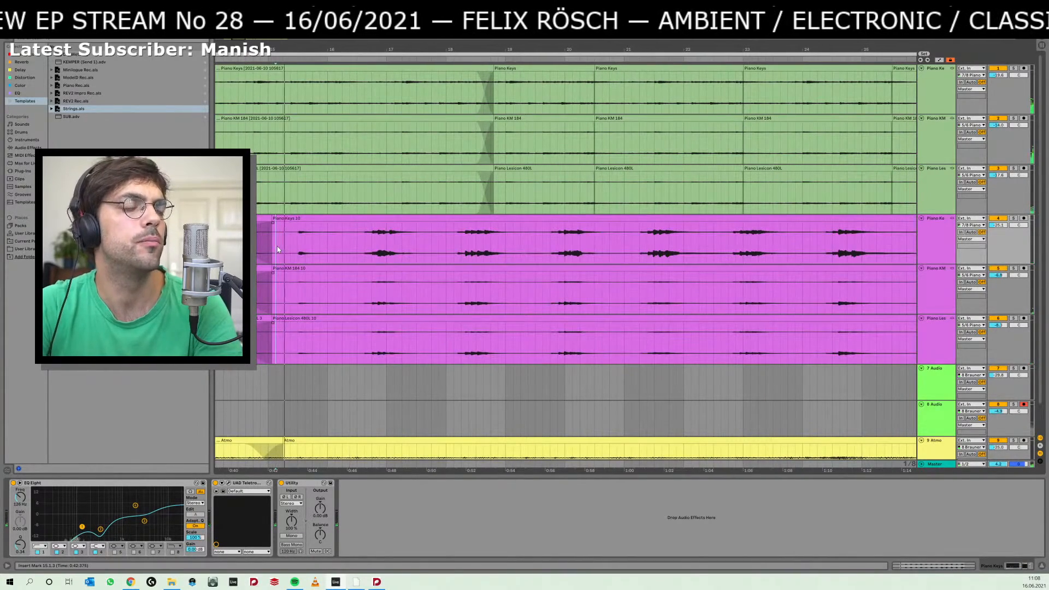
{"action": "left_click", "coordinate": [296, 242]}
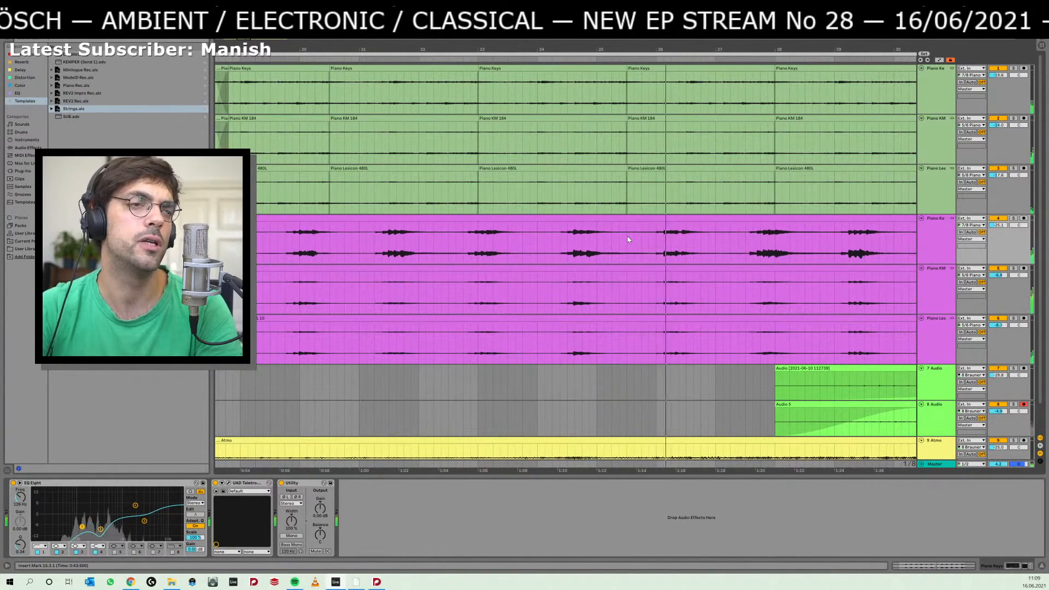
{"action": "left_click", "coordinate": [550, 238]}
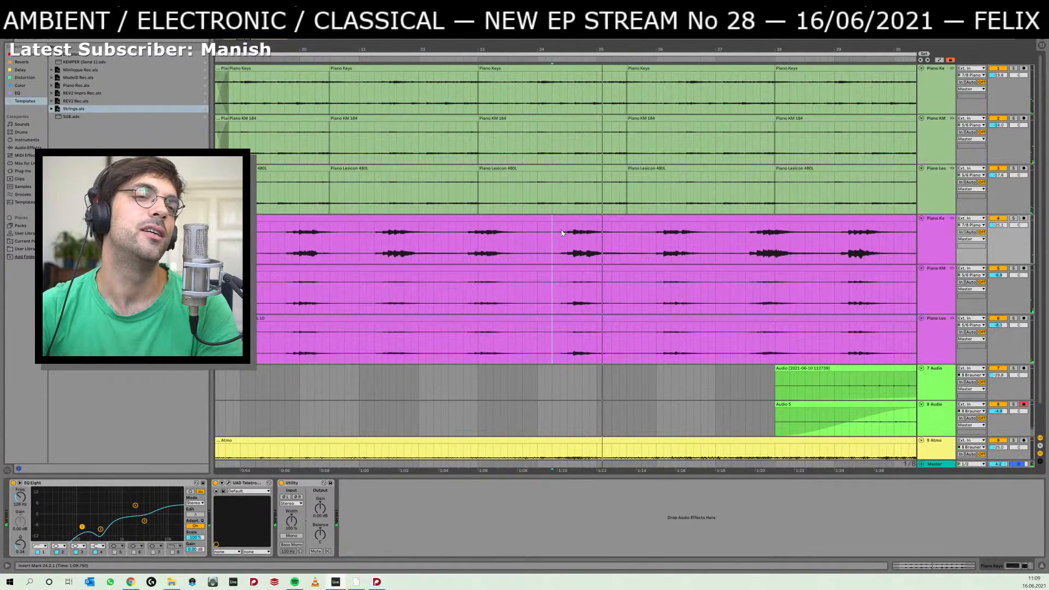
{"action": "key", "text": "space"}
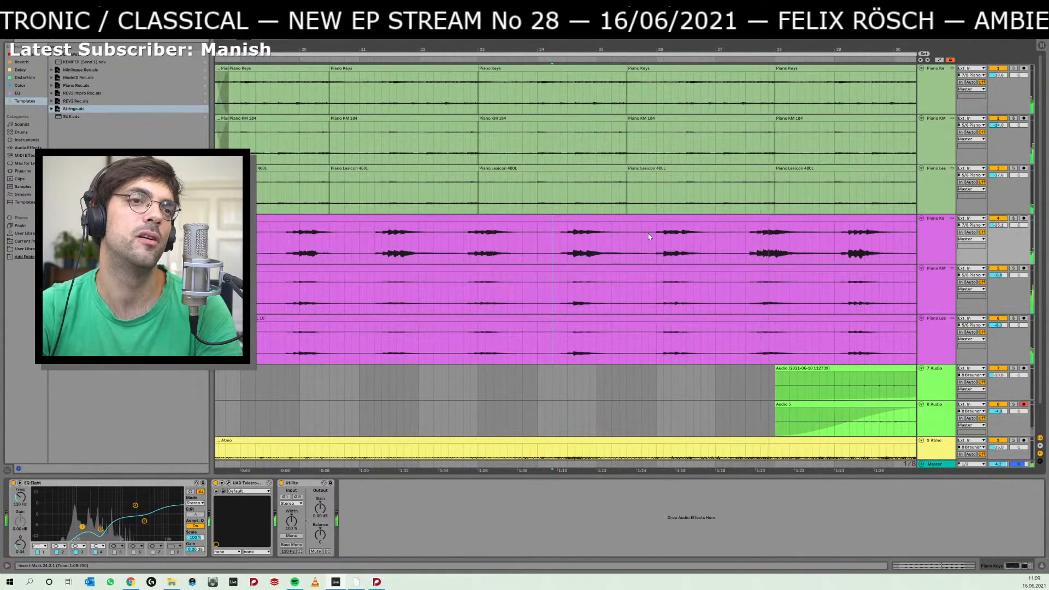
{"action": "scroll", "coordinate": [520, 263], "scroll_direction": "right", "scroll_amount": 5}
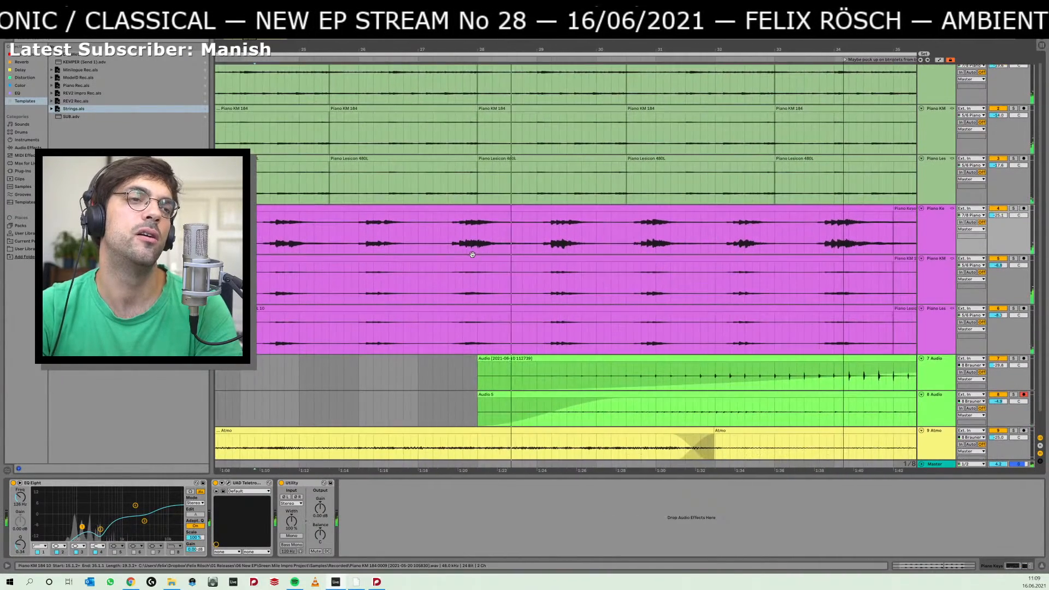
Switch back to the Dorico score and examine Piano 2's tied notes and triplet figures between bars 35 and 57.
{"action": "key", "text": "alt+Tab"}
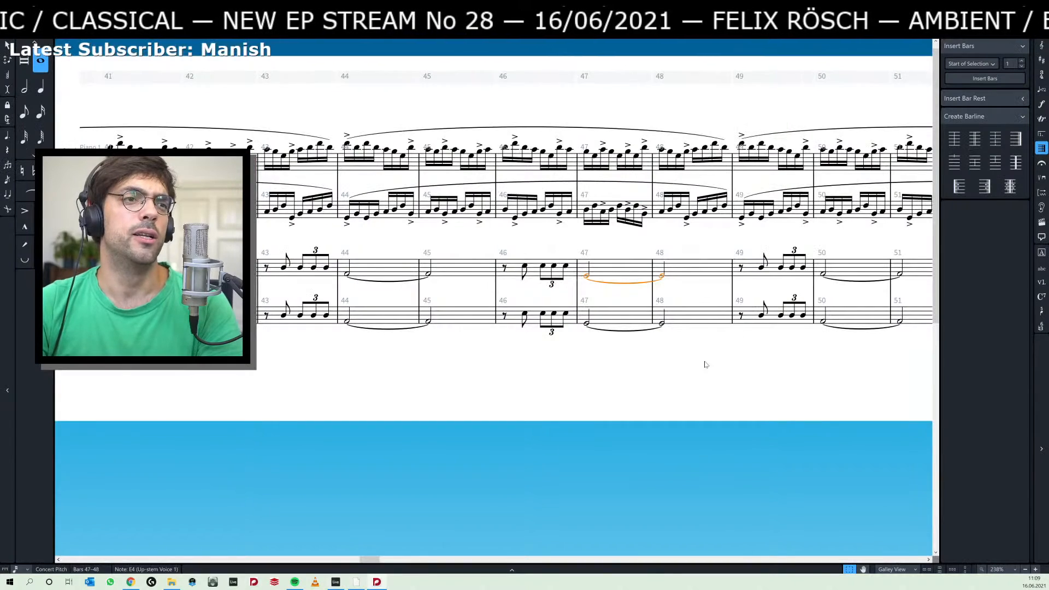
{"action": "scroll", "coordinate": [702, 363], "scroll_direction": "right", "scroll_amount": 5}
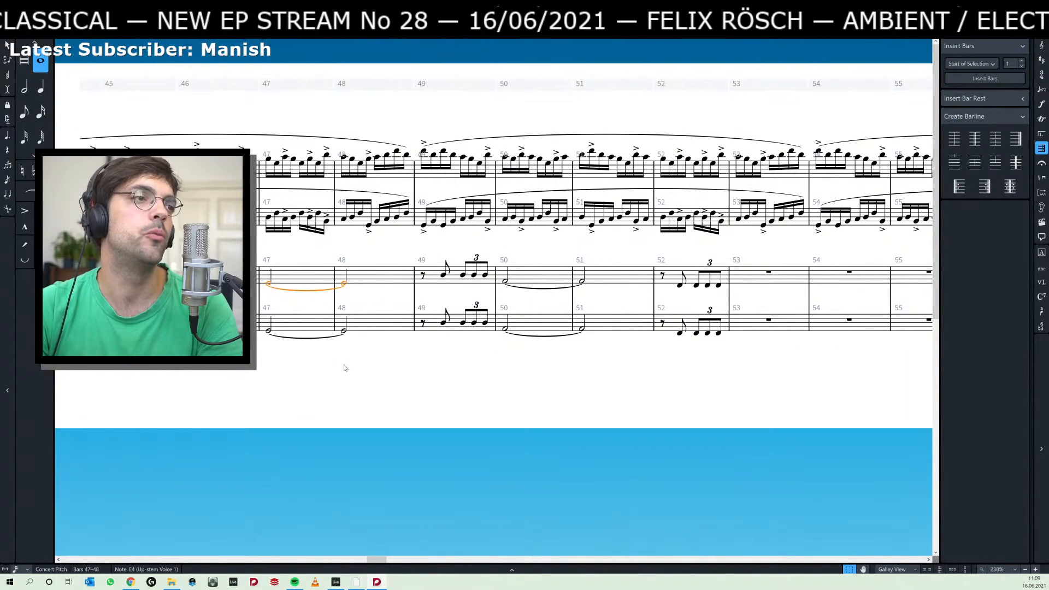
{"action": "scroll", "coordinate": [395, 323], "scroll_direction": "left", "scroll_amount": 4}
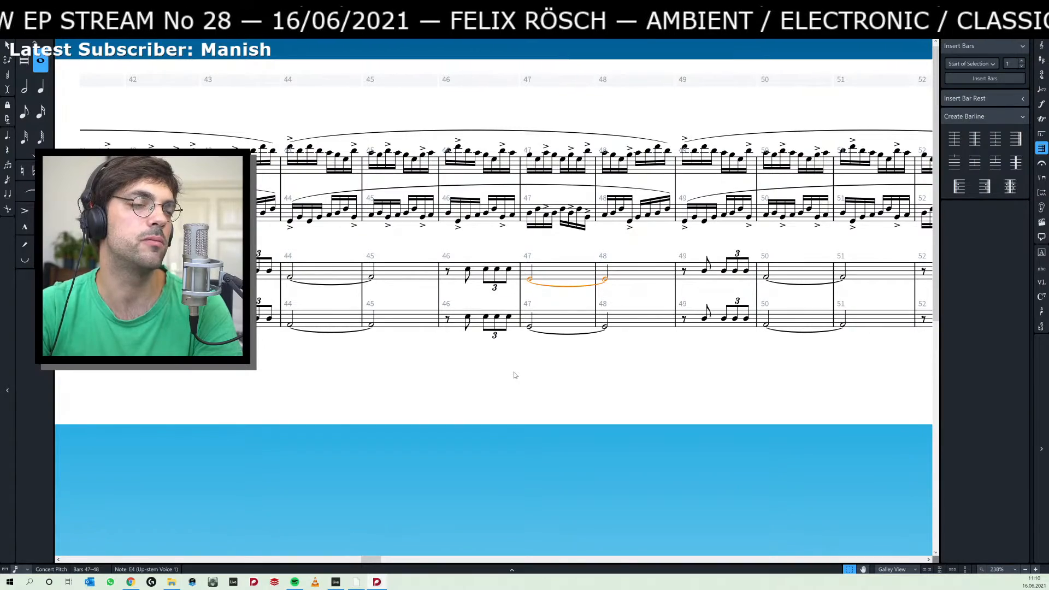
{"action": "scroll", "coordinate": [516, 375], "scroll_direction": "right", "scroll_amount": 5}
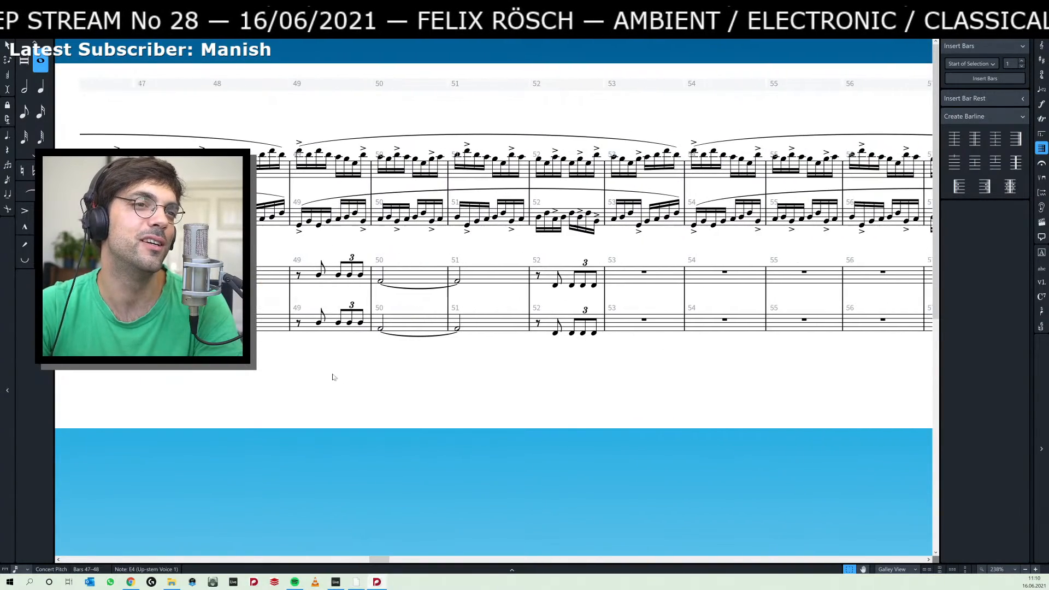
{"action": "scroll", "coordinate": [295, 380], "scroll_direction": "left", "scroll_amount": 8}
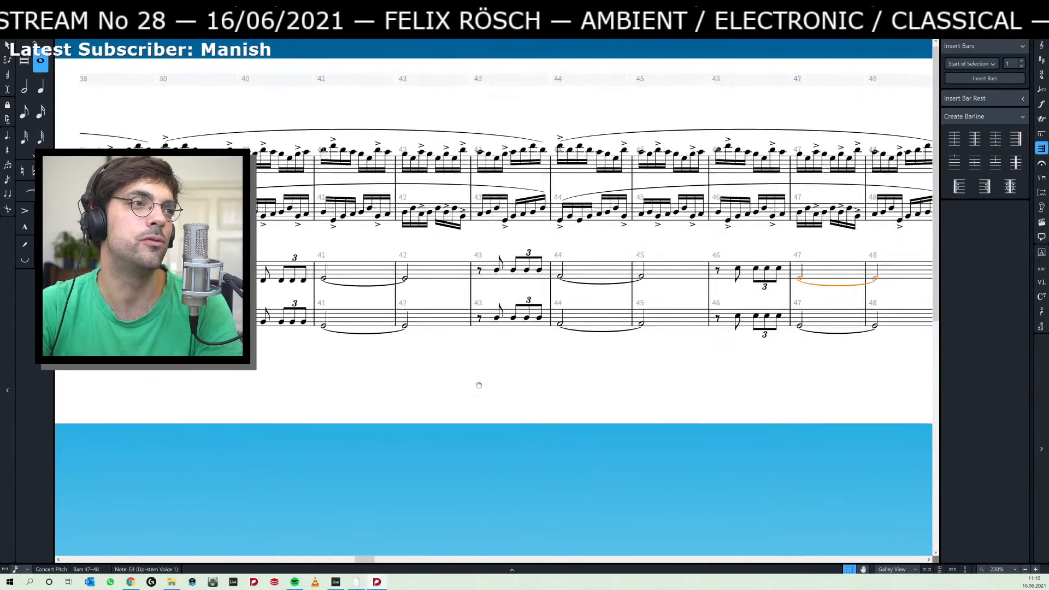
{"action": "scroll", "coordinate": [479, 385], "scroll_direction": "left", "scroll_amount": 5}
{"action": "scroll", "coordinate": [528, 380], "scroll_direction": "right", "scroll_amount": 8}
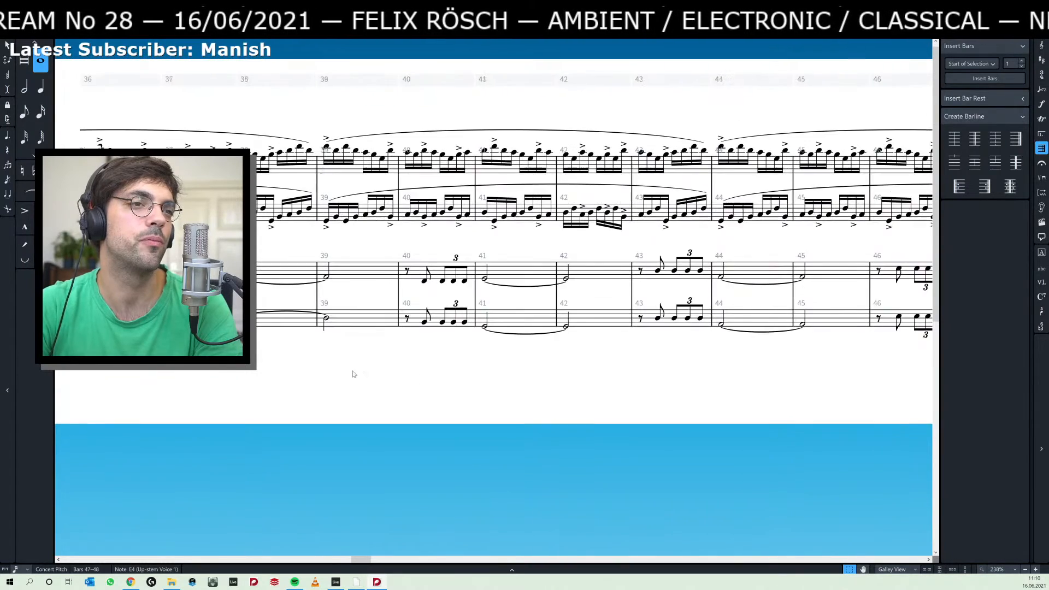
{"action": "scroll", "coordinate": [489, 377], "scroll_direction": "right", "scroll_amount": 4}
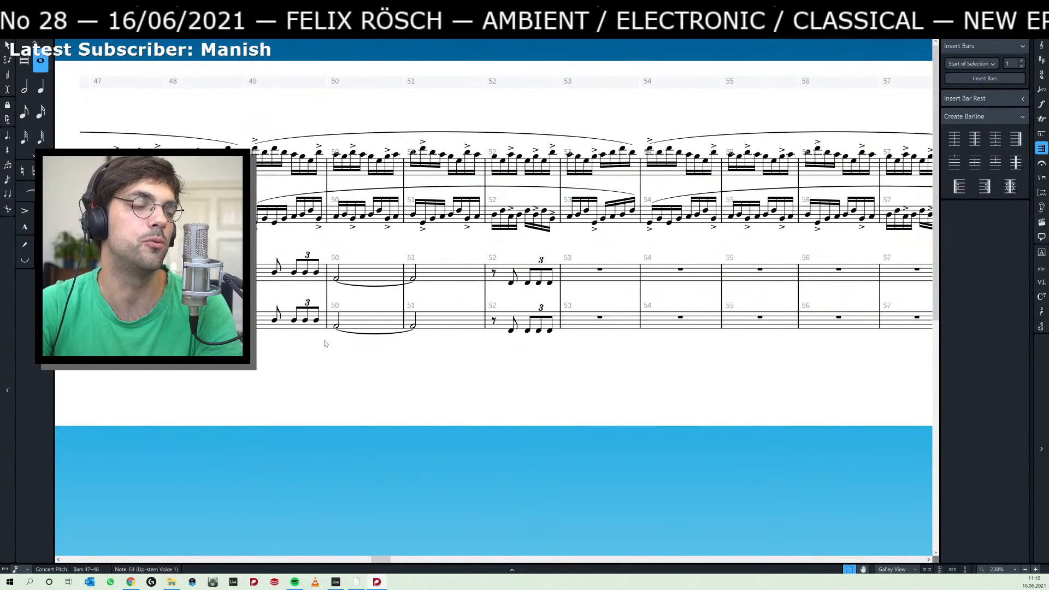
{"action": "left_click", "coordinate": [525, 283]}
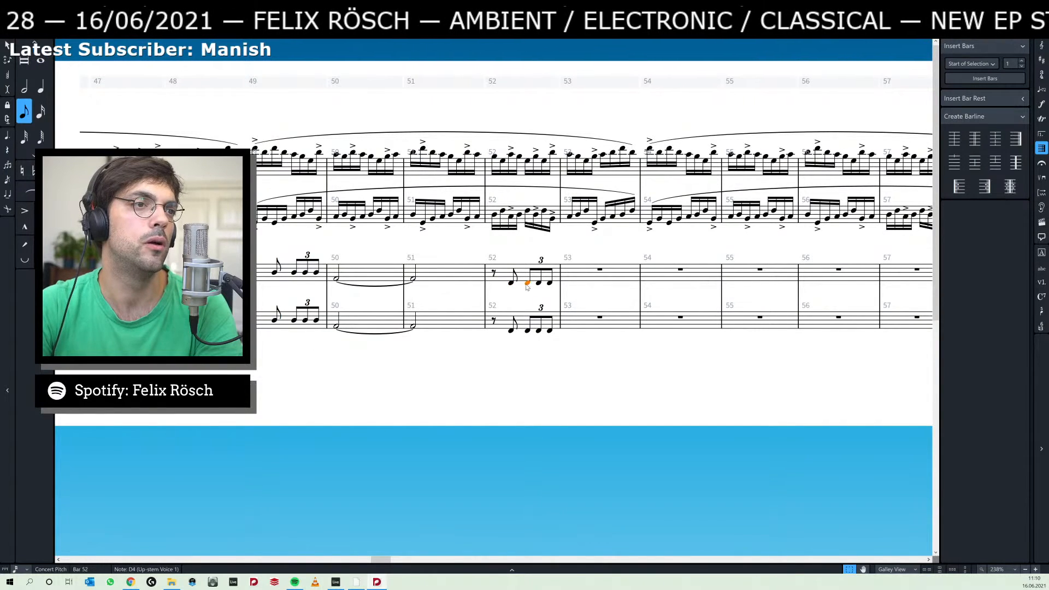
{"action": "scroll", "coordinate": [395, 346], "scroll_direction": "left", "scroll_amount": 2}
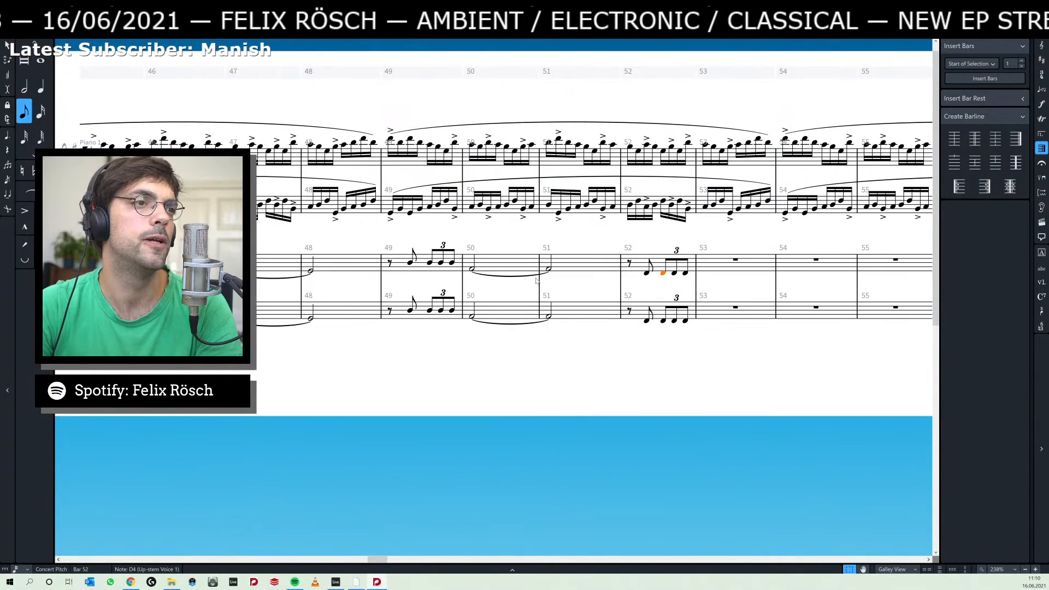
{"action": "left_click", "coordinate": [551, 272]}
{"action": "scroll", "coordinate": [389, 365], "scroll_direction": "left", "scroll_amount": 9}
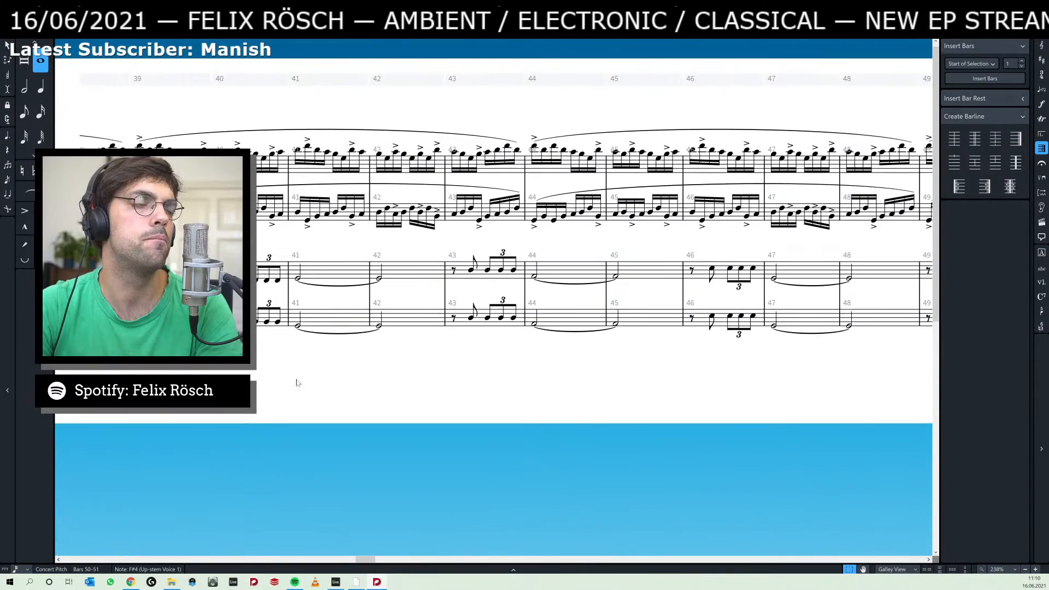
{"action": "left_click_drag", "start_coordinate": [272, 353], "coordinate": [690, 346]}
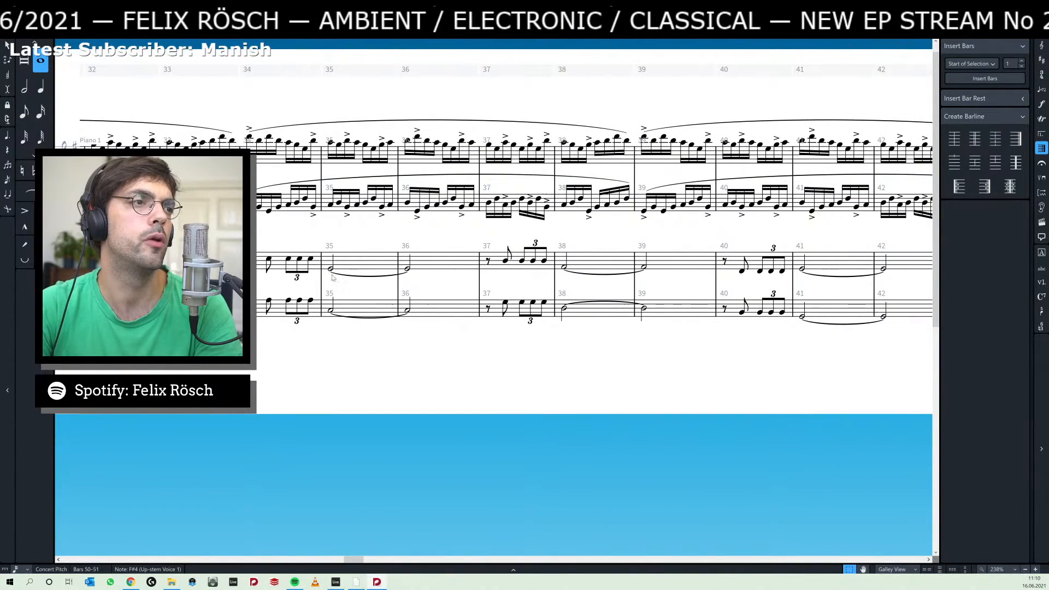
Select Piano 2's passage on both staves from bar 35 to bar 52 and repeat it starting at bar 53.
{"action": "left_click", "coordinate": [331, 268]}
{"action": "key", "text": "Right"}
{"action": "key", "text": "Right"}
{"action": "key", "text": "Right"}
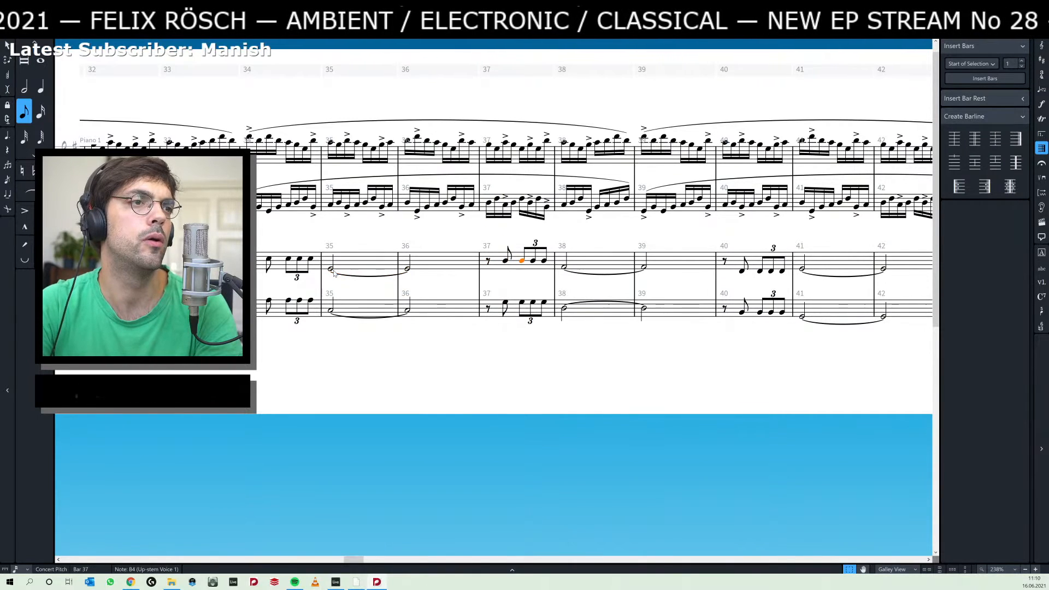
{"action": "left_click", "coordinate": [333, 271]}
{"action": "key", "text": "End"}
{"action": "key", "text": "End"}
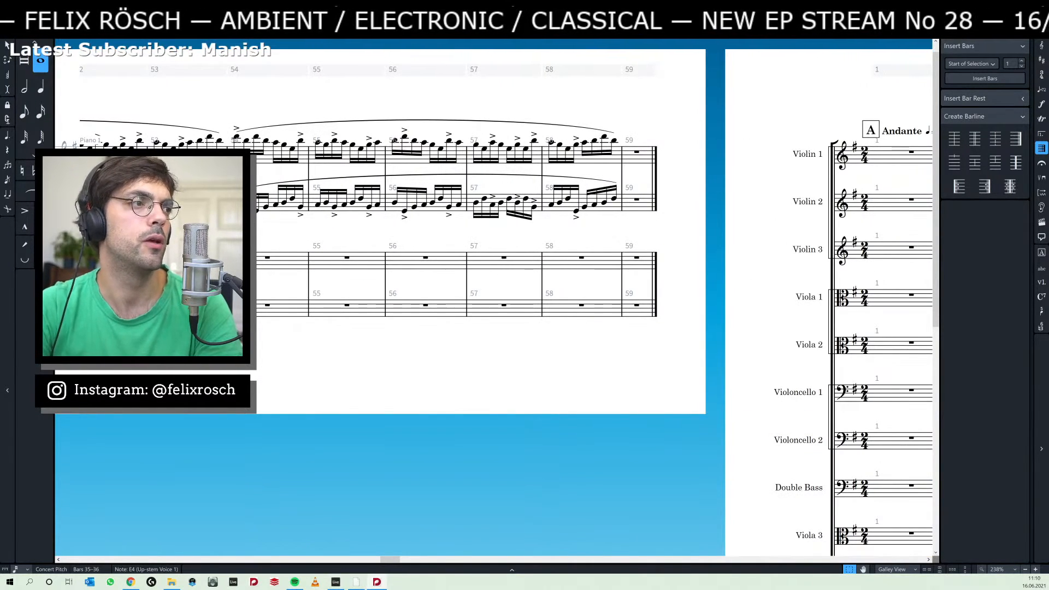
{"action": "left_click", "coordinate": [113, 305], "text": "shift"}
{"action": "key", "text": "r"}
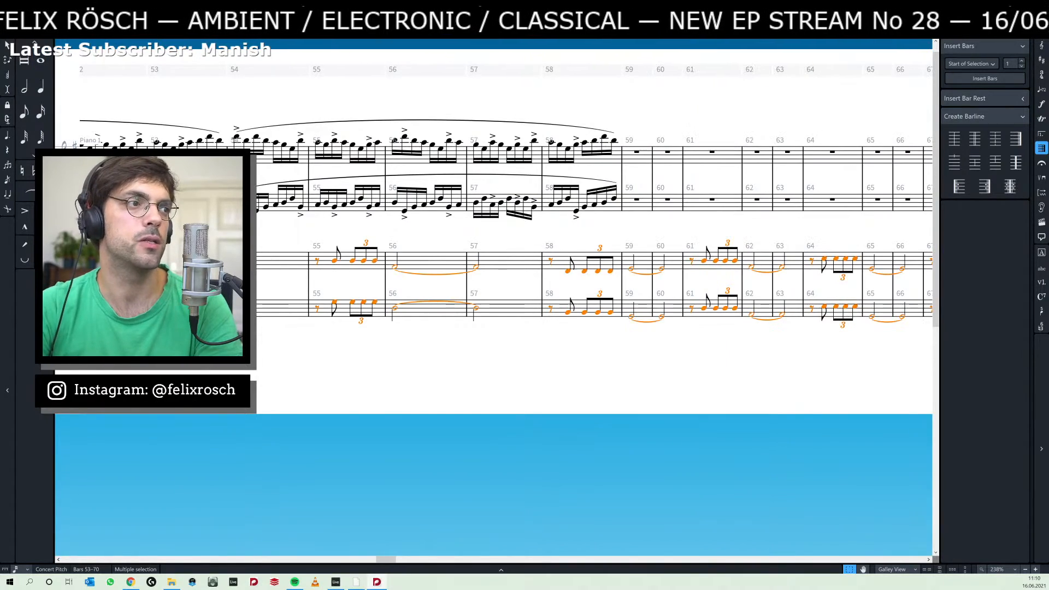
Transpose Piano 2's lower-staff notes from bar 53 to bar 70 down an octave.
{"action": "left_click_drag", "start_coordinate": [458, 357], "coordinate": [508, 362]}
{"action": "left_click", "coordinate": [422, 318]}
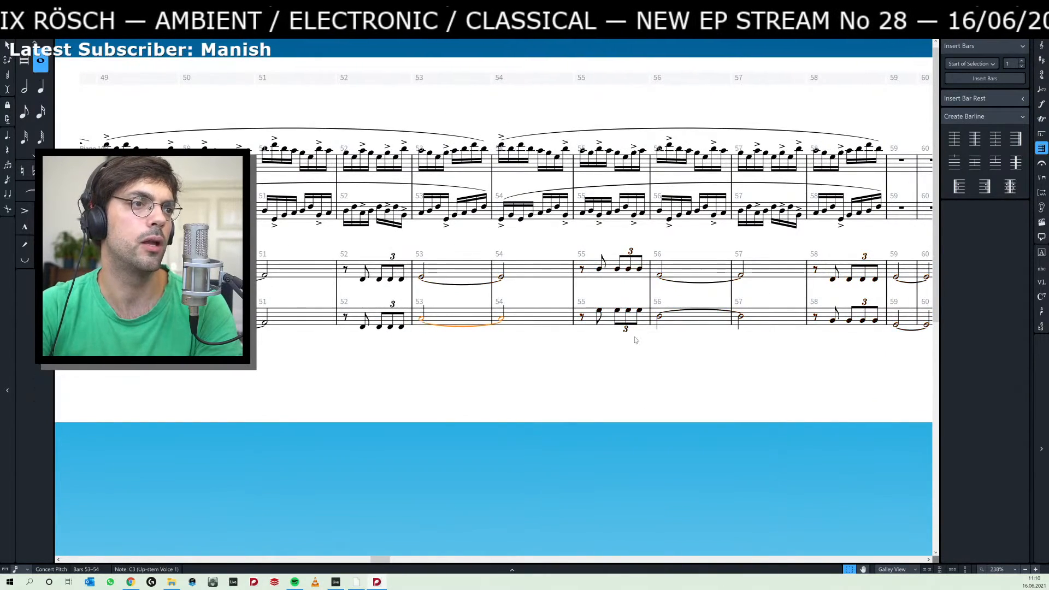
{"action": "left_click_drag", "start_coordinate": [855, 360], "coordinate": [445, 354]}
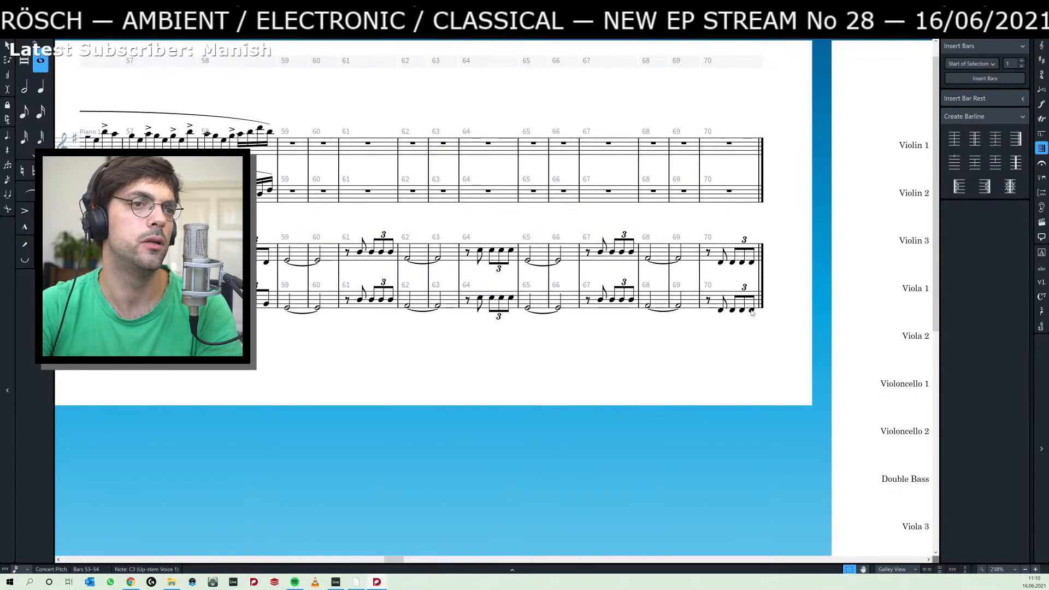
{"action": "left_click", "coordinate": [752, 311], "text": "shift"}
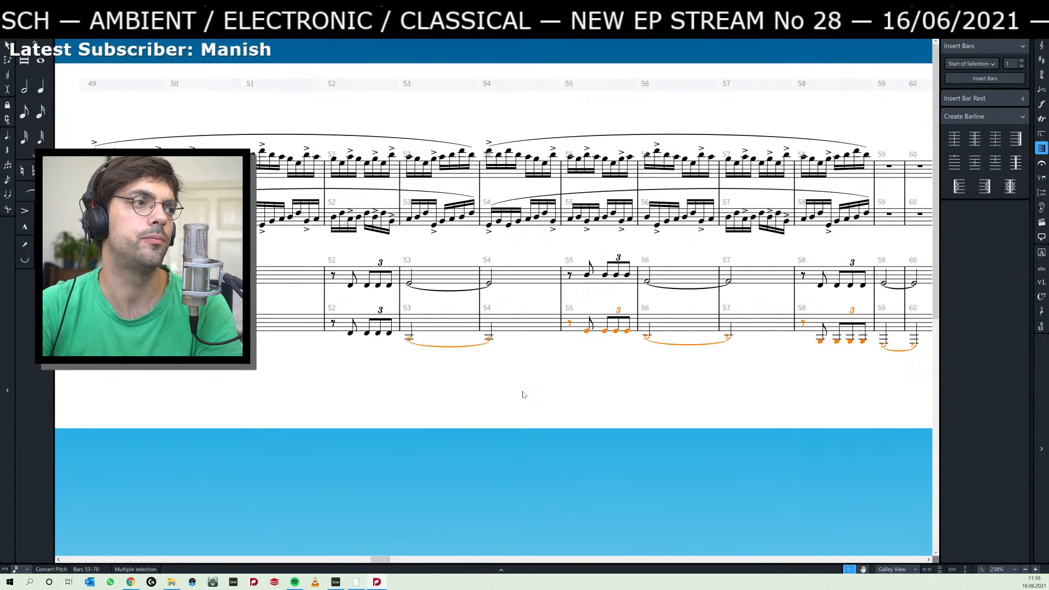
{"action": "left_click_drag", "start_coordinate": [284, 390], "coordinate": [425, 386]}
{"action": "left_click_drag", "start_coordinate": [538, 386], "coordinate": [473, 384]}
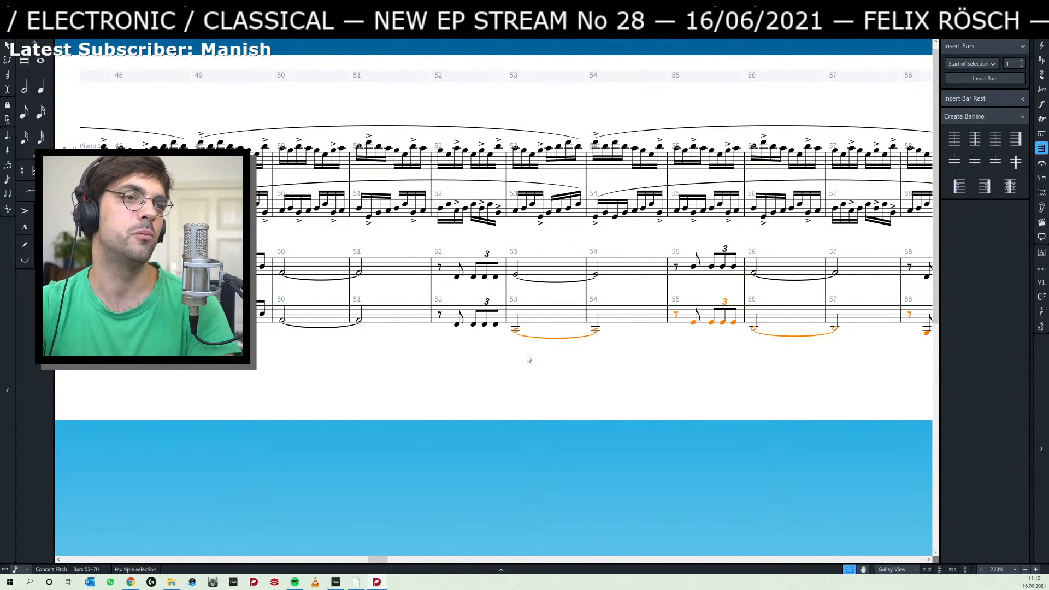
Play both pianos from Piano 2's lower note of bar 53 to bar 59, stop, and check the lower-staff notes of bars 59 and 58.
{"action": "left_click", "coordinate": [516, 330]}
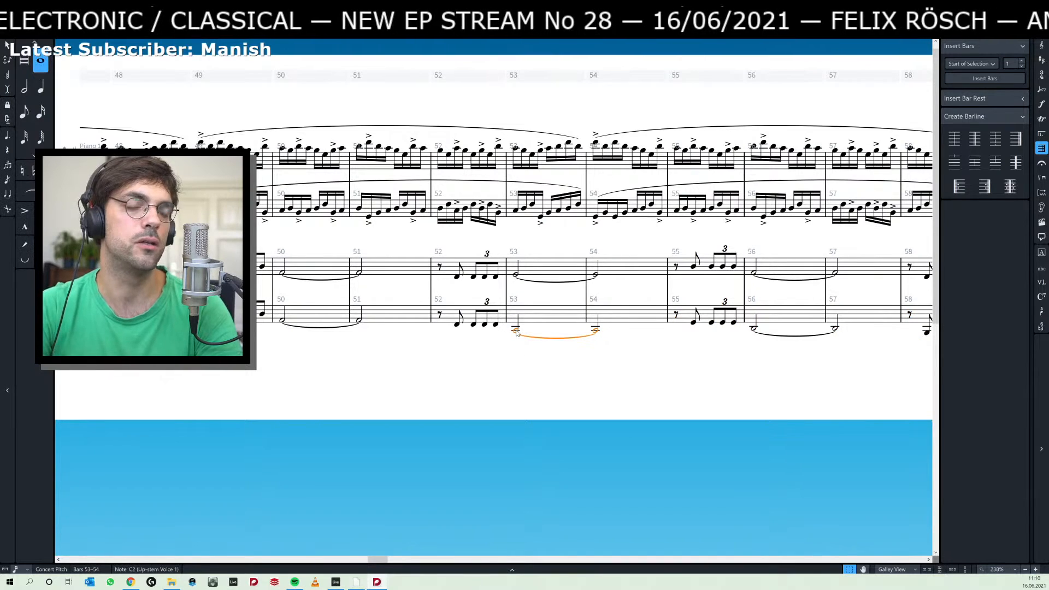
{"action": "key", "text": "p"}
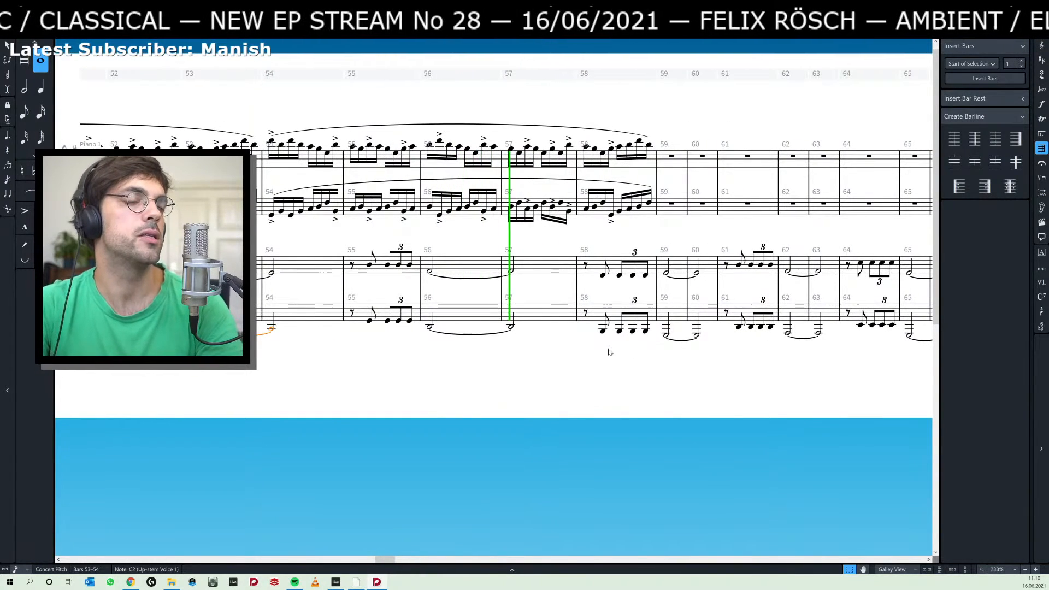
{"action": "key", "text": "space"}
{"action": "left_click", "coordinate": [666, 338]}
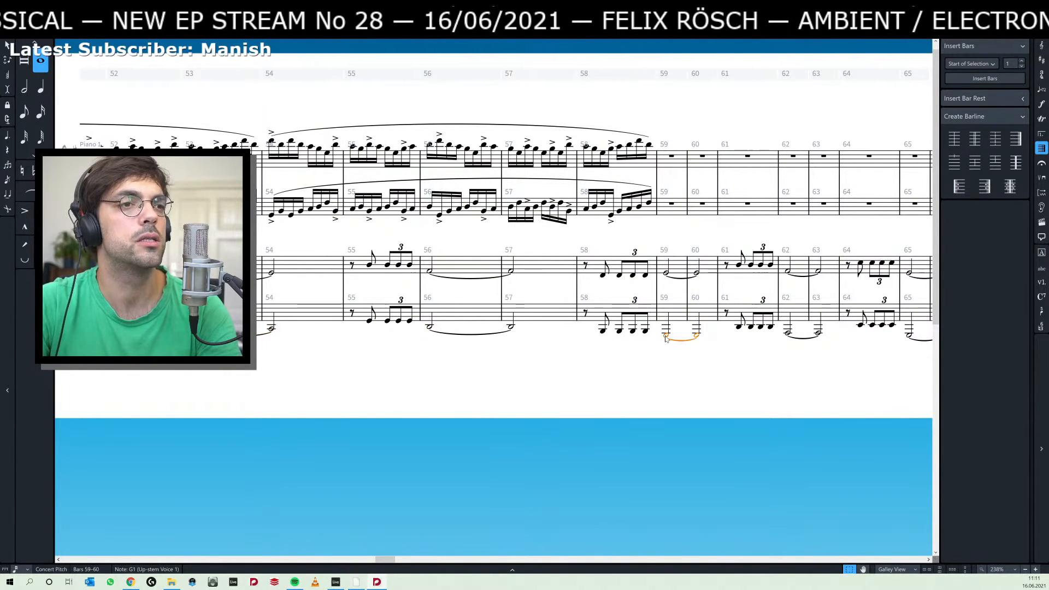
{"action": "left_click", "coordinate": [603, 332]}
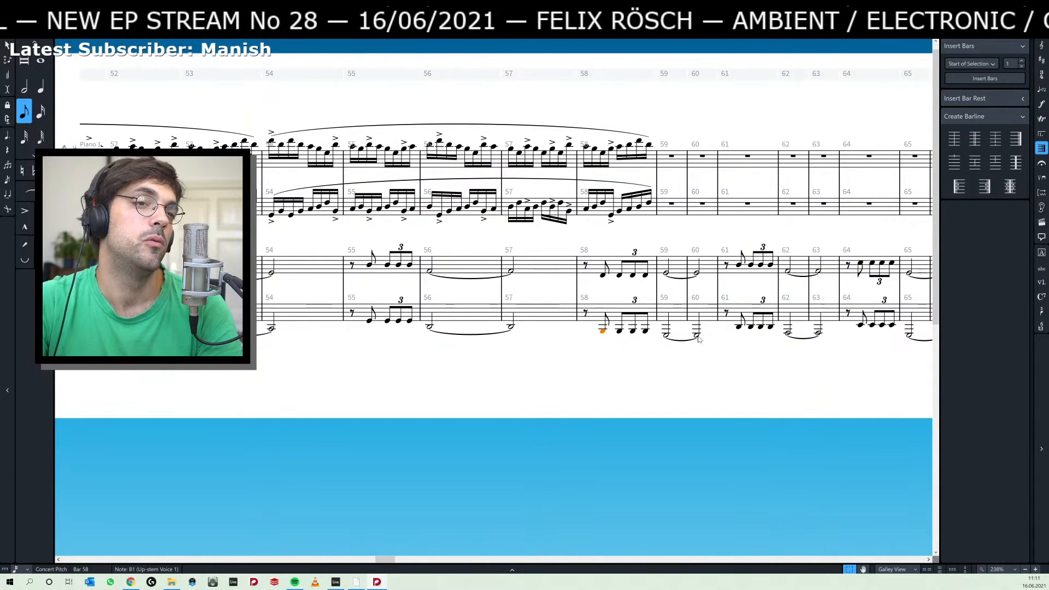
Delete Piano 2's notes on both staves from bar 61 to bar 70 and clear the selection.
{"action": "left_click_drag", "start_coordinate": [758, 350], "coordinate": [534, 342]}
{"action": "left_click", "coordinate": [628, 342]}
{"action": "left_click", "coordinate": [490, 266]}
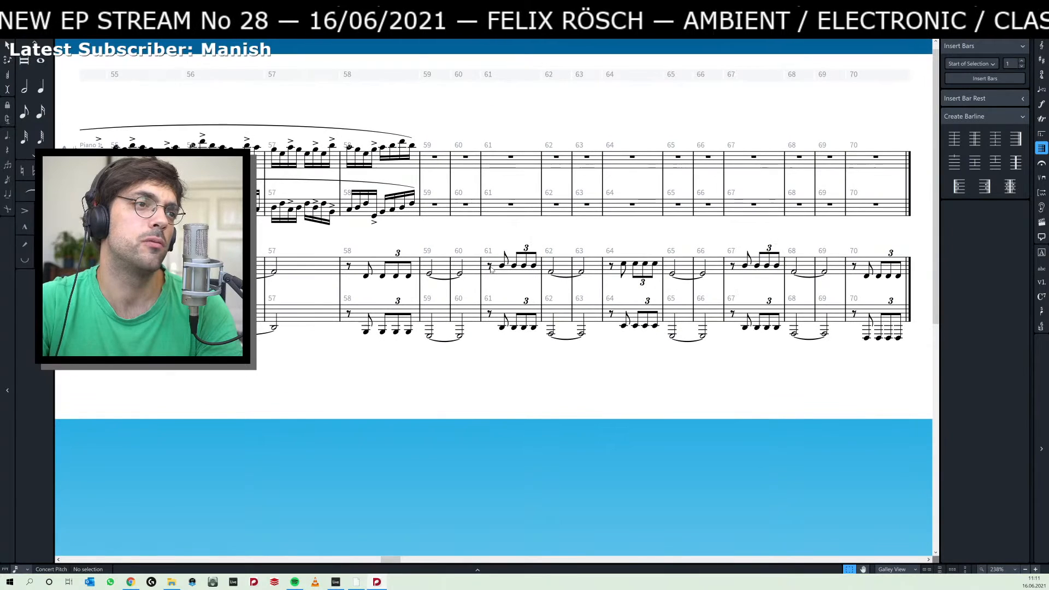
{"action": "left_click", "coordinate": [899, 333], "text": "shift"}
{"action": "key", "text": "Delete"}
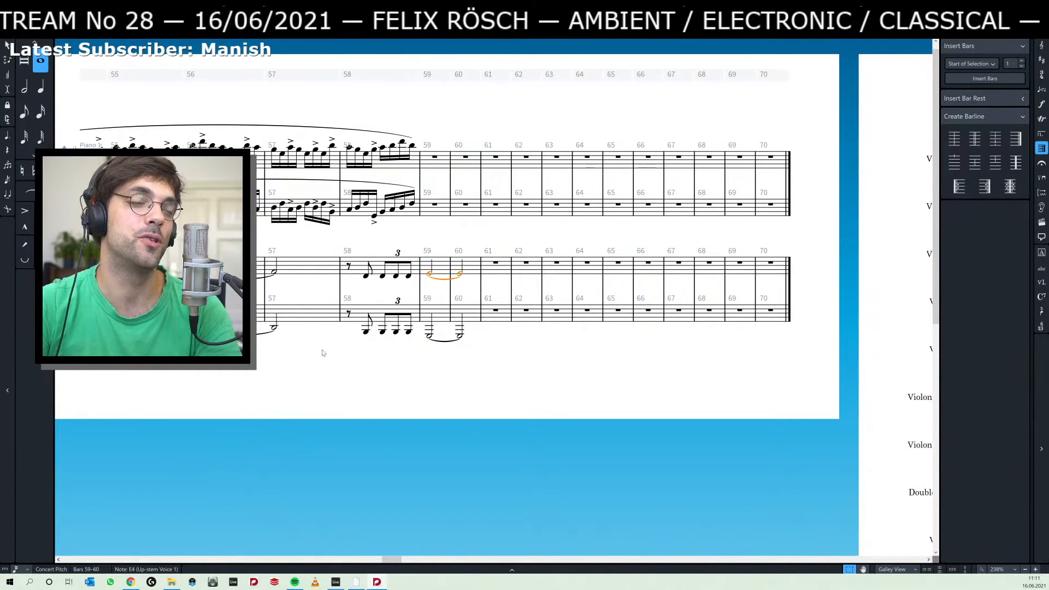
{"action": "left_click", "coordinate": [491, 351]}
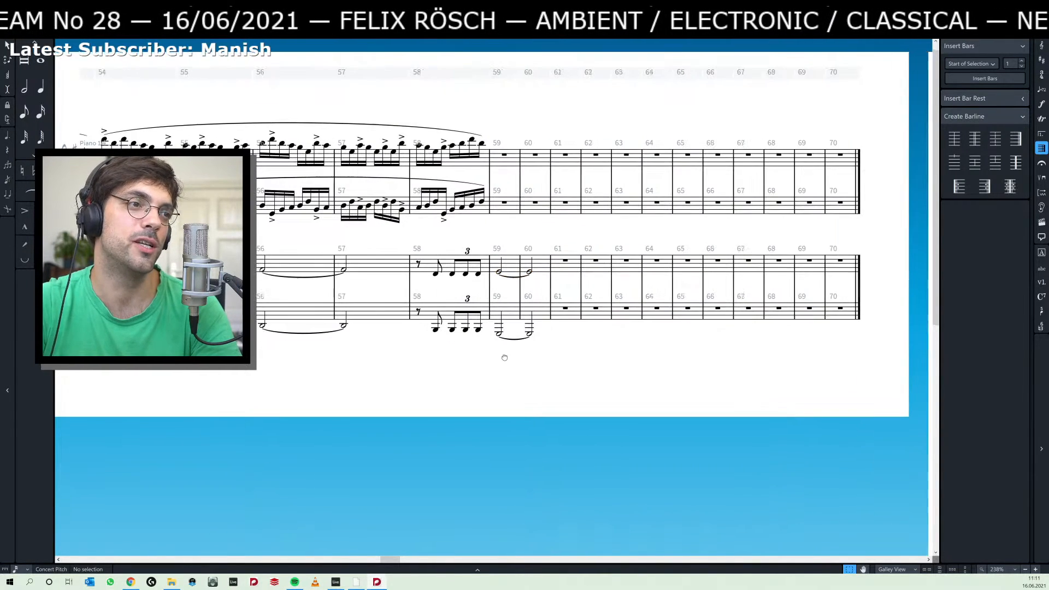
Select Piano 2's lower tied note across bars 53 and 54, leaving note input inactive.
{"action": "left_click_drag", "start_coordinate": [504, 357], "coordinate": [645, 354]}
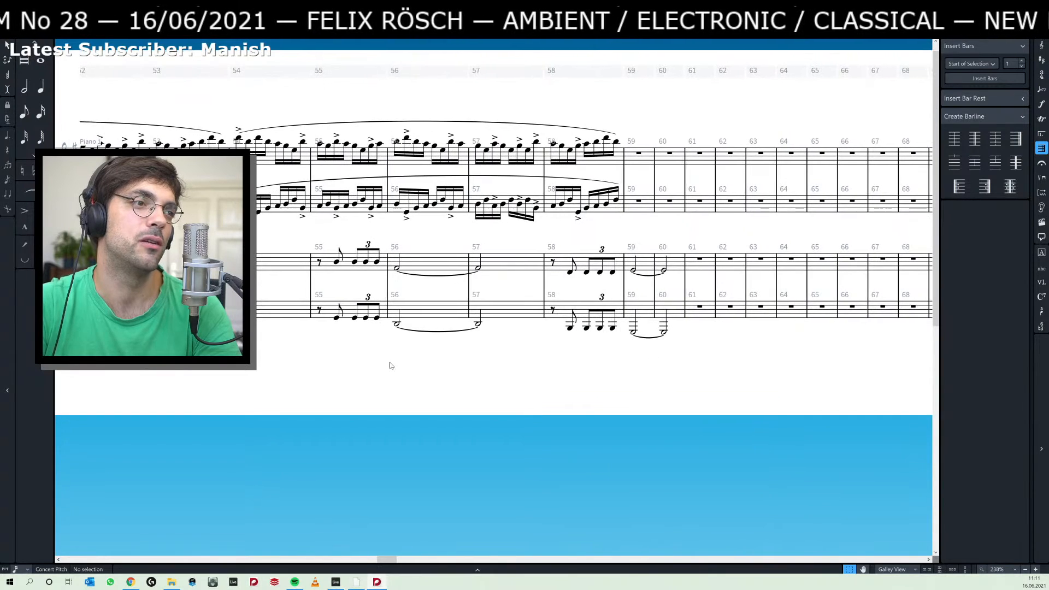
{"action": "left_click_drag", "start_coordinate": [185, 359], "coordinate": [478, 368]}
{"action": "left_click", "coordinate": [461, 336]}
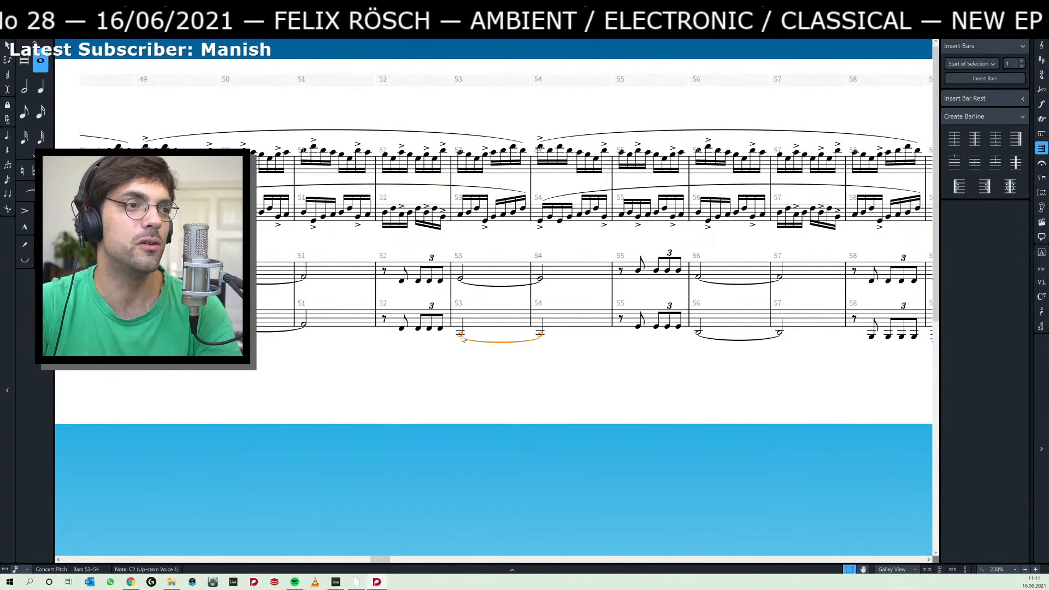
{"action": "key", "text": "shift+n"}
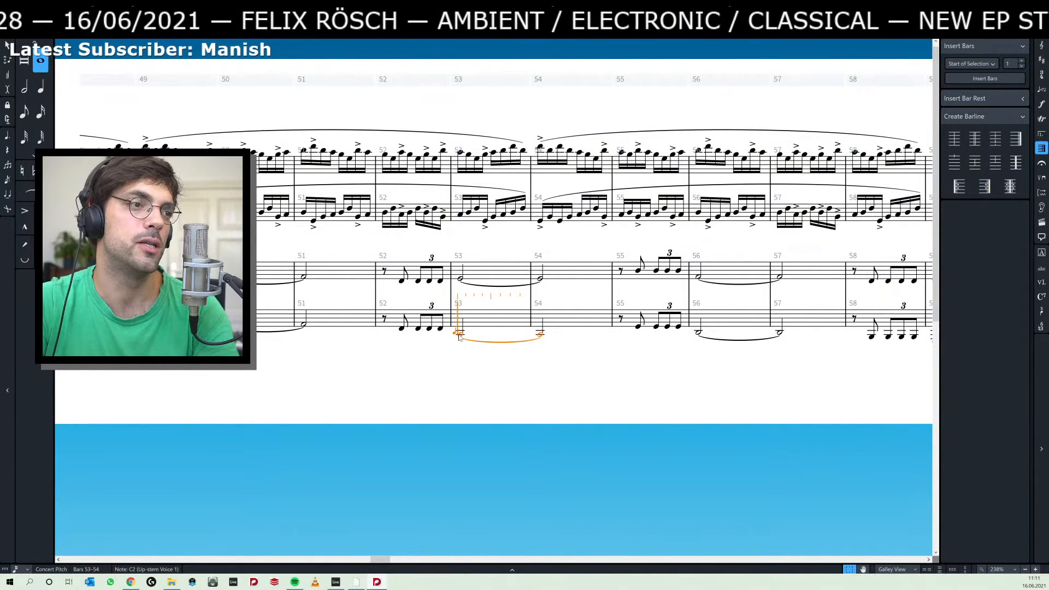
{"action": "key", "text": "Escape"}
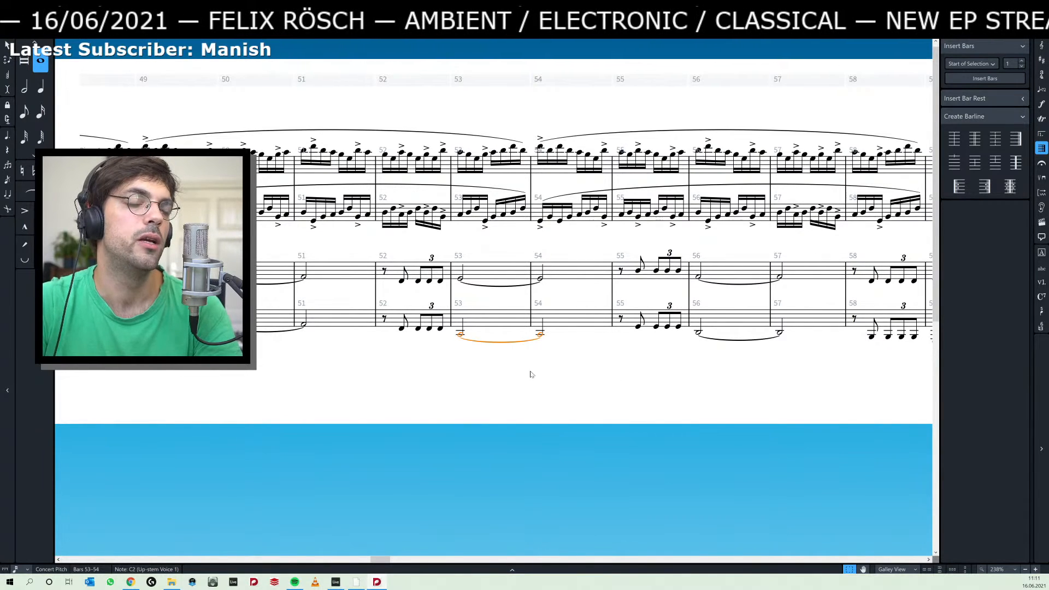
{"action": "left_click_drag", "start_coordinate": [562, 366], "coordinate": [422, 372]}
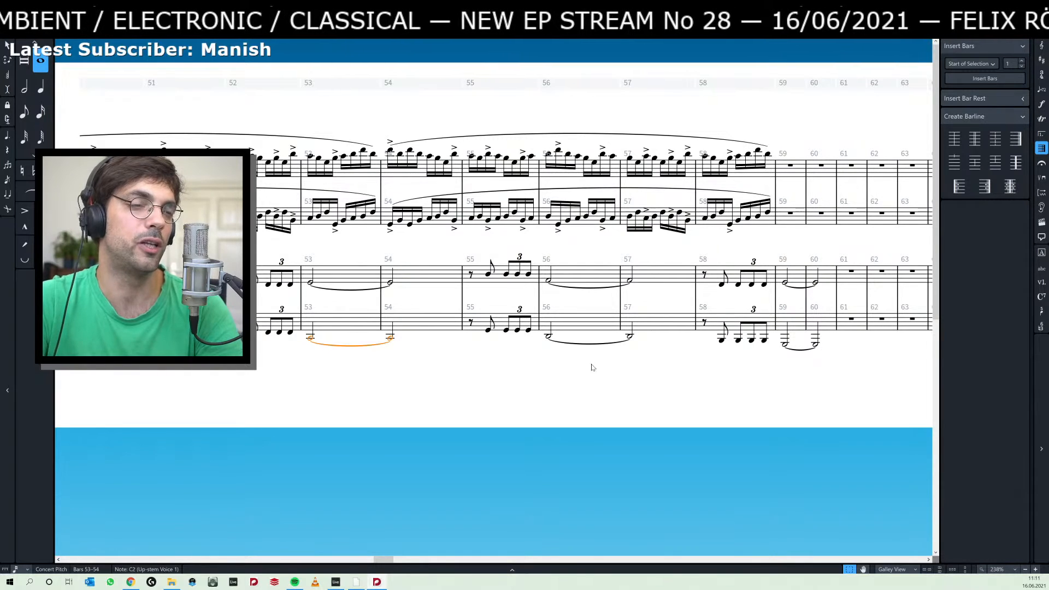
Try raising Piano 2's lower-staff notes from bar 58 to bar 60 an octave, and move them back down an octave.
{"action": "scroll", "coordinate": [590, 376], "scroll_direction": "right", "scroll_amount": 2}
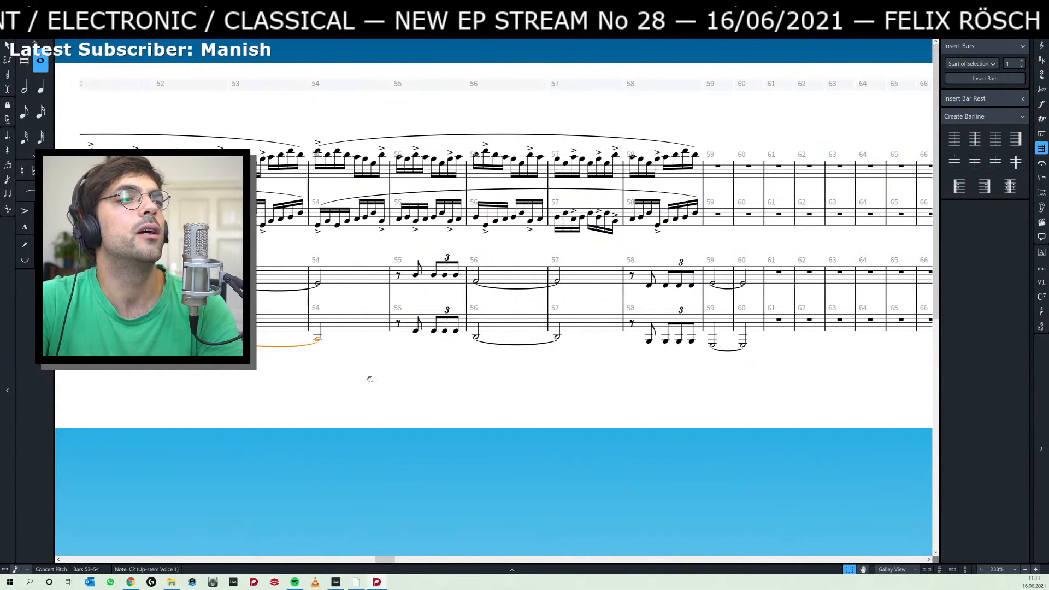
{"action": "left_click_drag", "start_coordinate": [368, 375], "coordinate": [435, 355]}
{"action": "scroll", "coordinate": [435, 355], "scroll_direction": "left", "scroll_amount": 5}
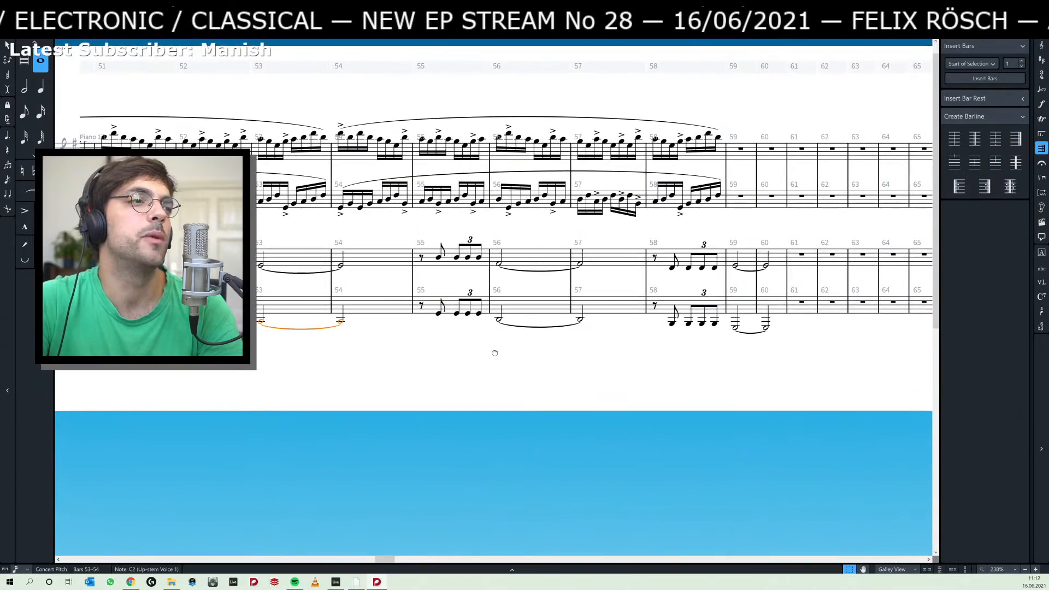
{"action": "scroll", "coordinate": [405, 361], "scroll_direction": "left", "scroll_amount": 4}
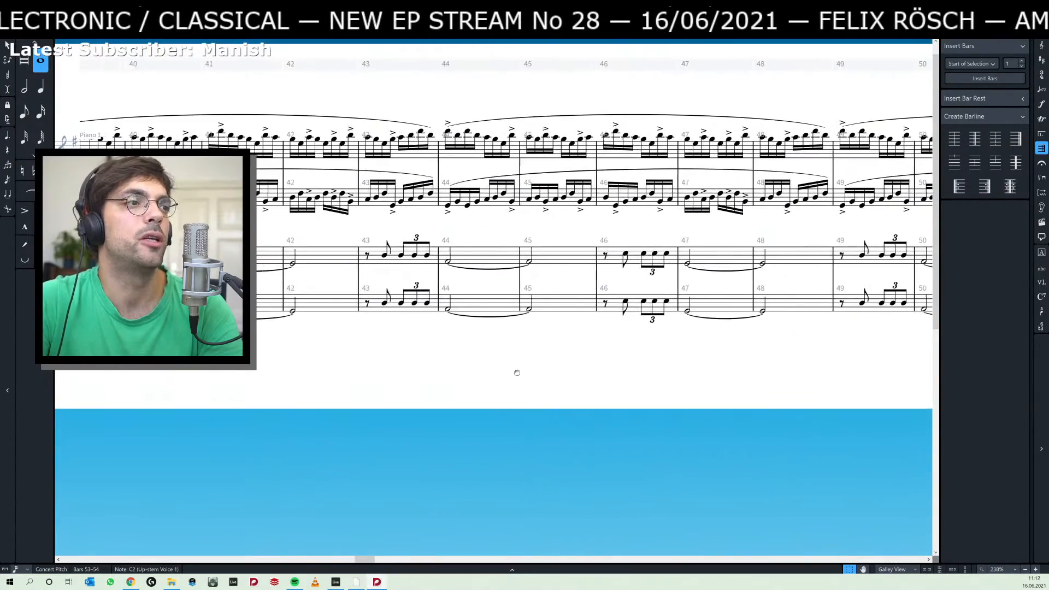
{"action": "scroll", "coordinate": [317, 359], "scroll_direction": "right", "scroll_amount": 8}
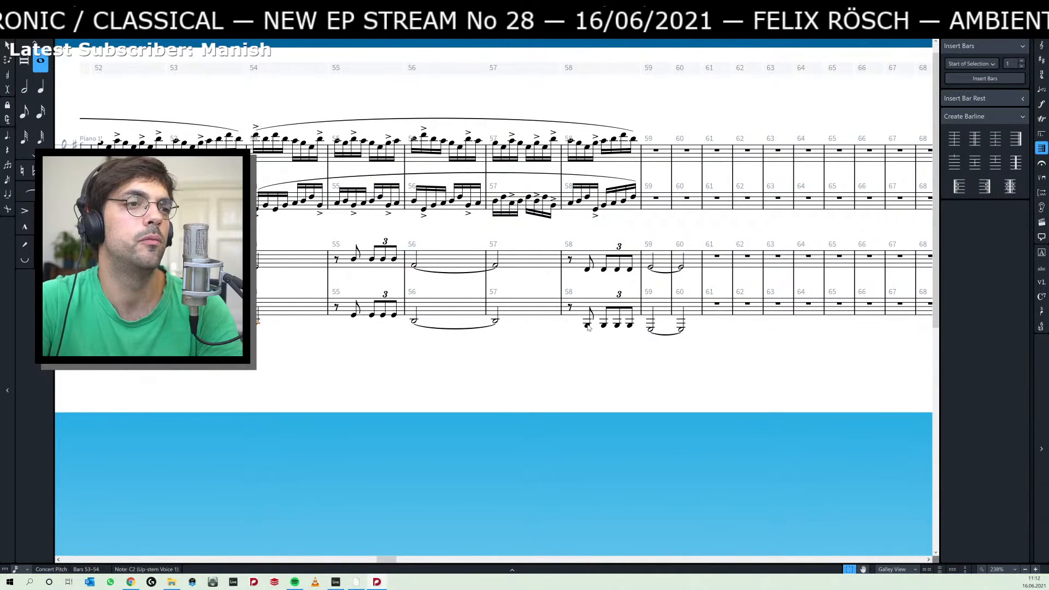
{"action": "left_click", "coordinate": [683, 331], "text": "shift"}
{"action": "key", "text": "ctrl+alt+Up"}
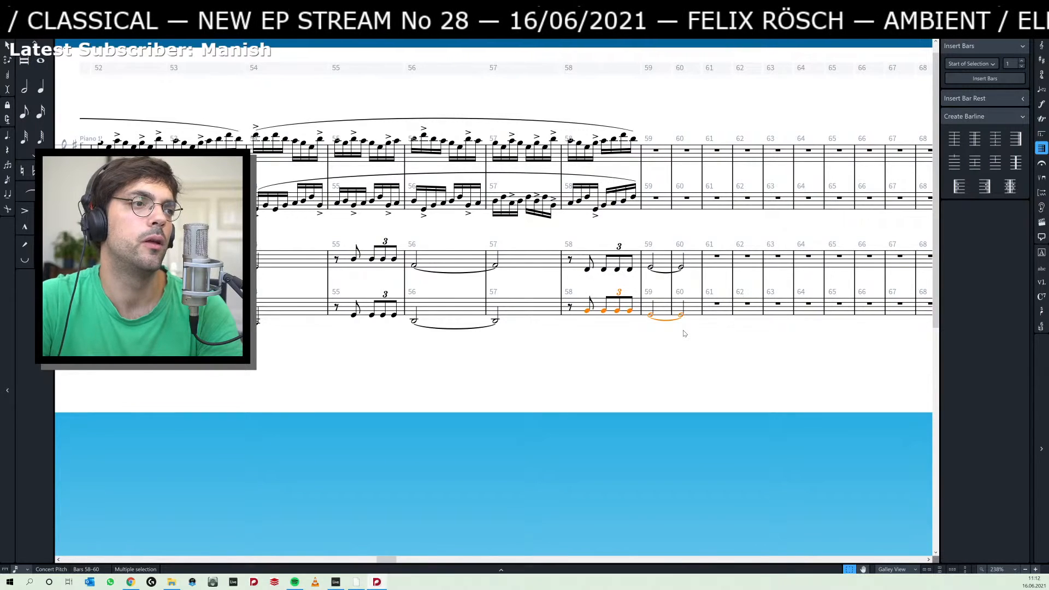
{"action": "key", "text": "ctrl+alt+Down"}
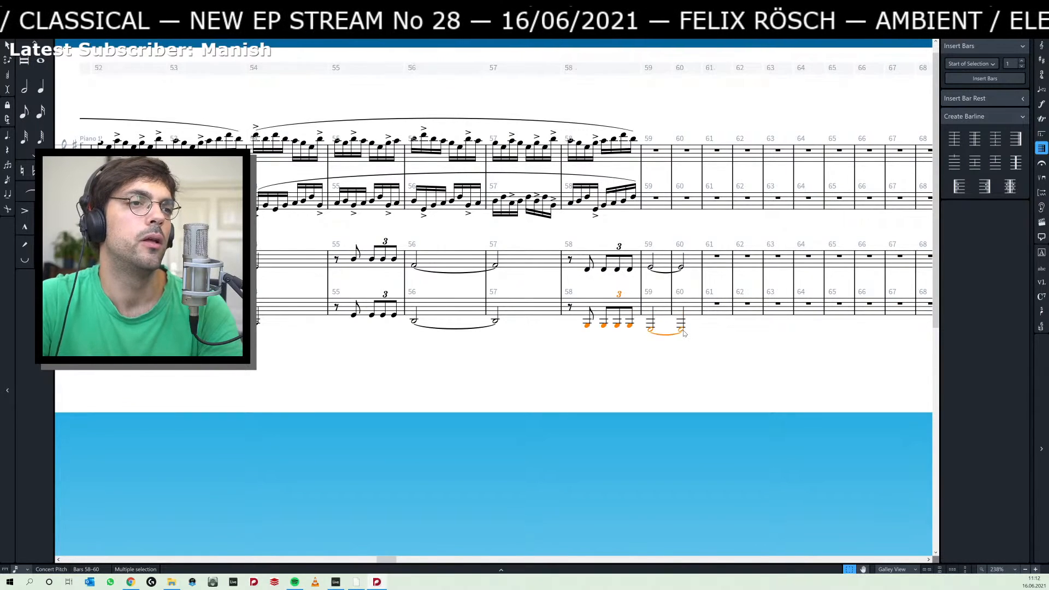
Add notes an octave above Piano 2's lower-staff notes from bar 58 to bar 60.
{"action": "left_click", "coordinate": [588, 270]}
{"action": "left_click", "coordinate": [678, 330], "text": "shift"}
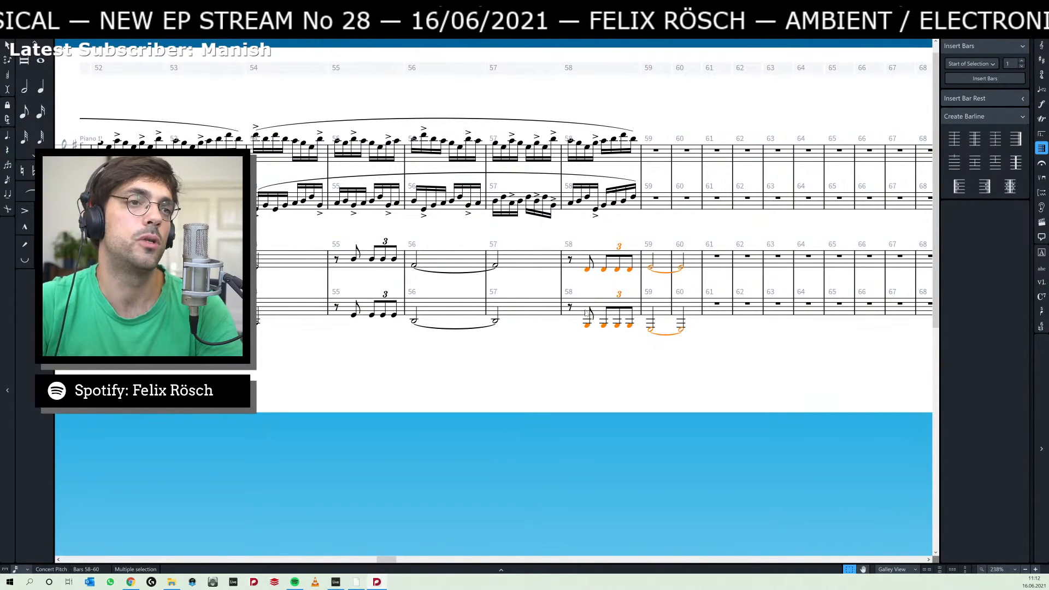
{"action": "left_click", "coordinate": [566, 322]}
{"action": "left_click", "coordinate": [665, 334], "text": "shift"}
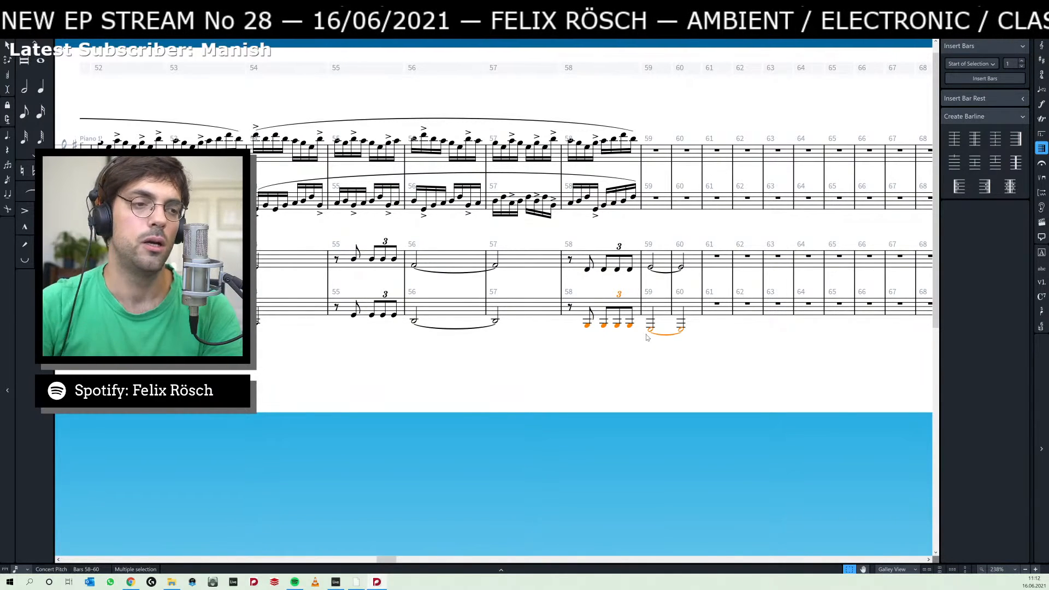
{"action": "key", "text": "ctrl+8"}
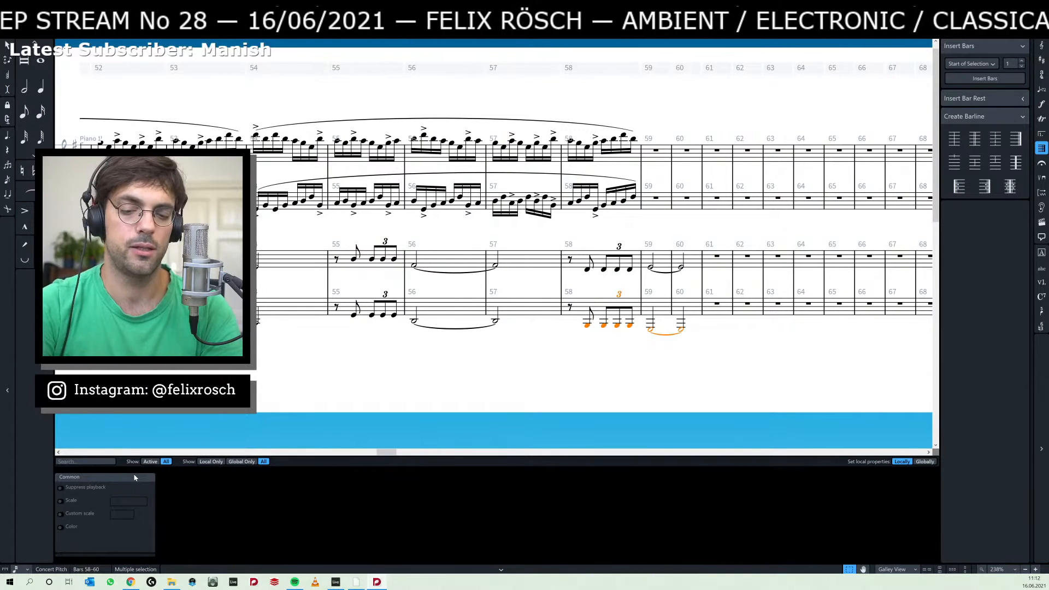
{"action": "key", "text": "shift+t"}
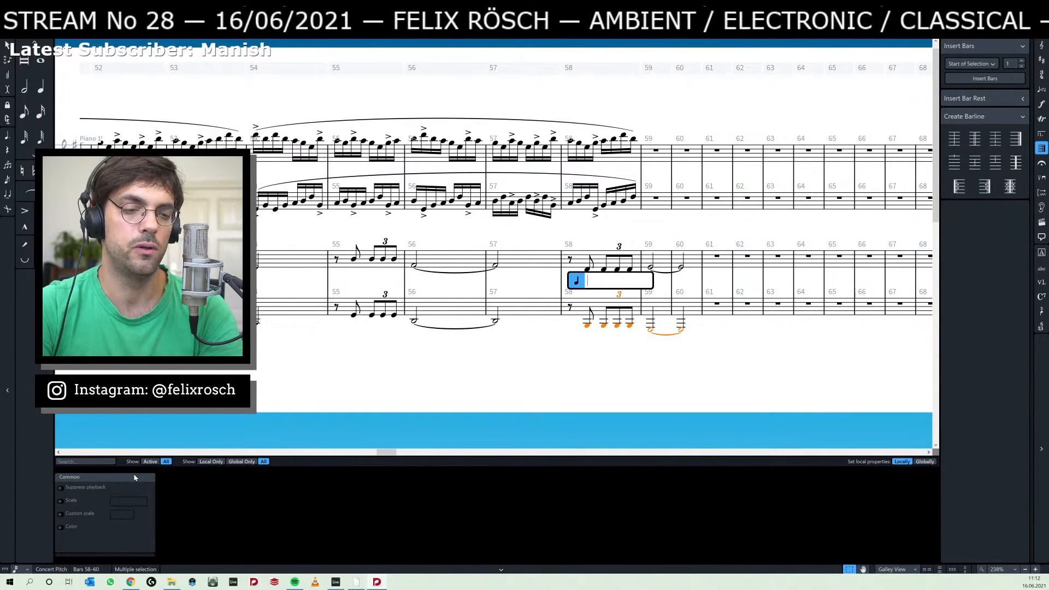
{"action": "type", "text": "8"}
{"action": "key", "text": "Return"}
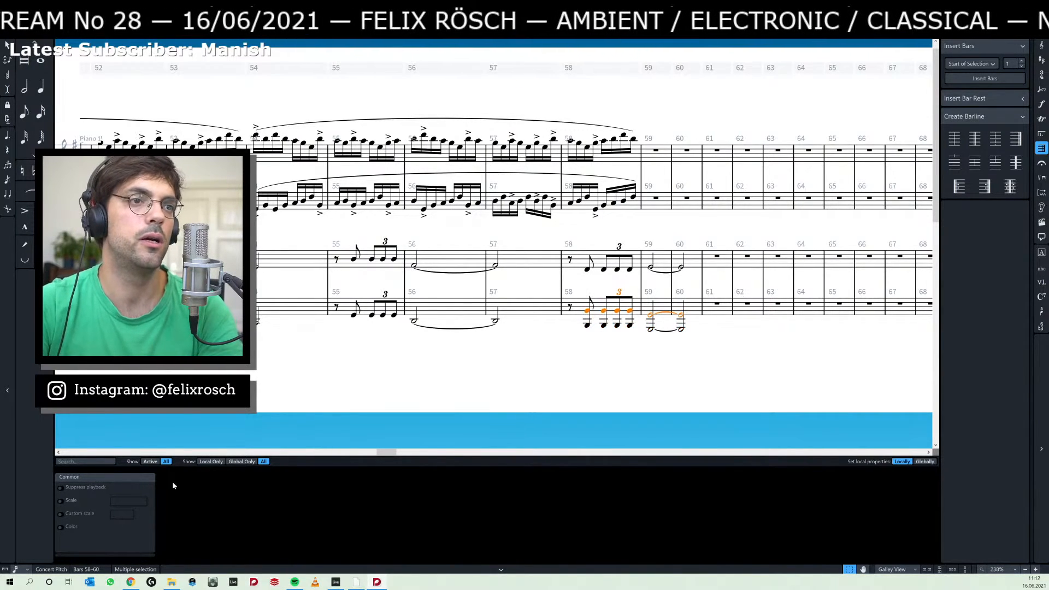
Give only the bottom octave notes of bars 58 to 60 Round noteheads brackets, with Break bracket and Bracket until end of tie chain enabled.
{"action": "left_click", "coordinate": [587, 326]}
{"action": "left_click", "coordinate": [681, 330], "text": "shift"}
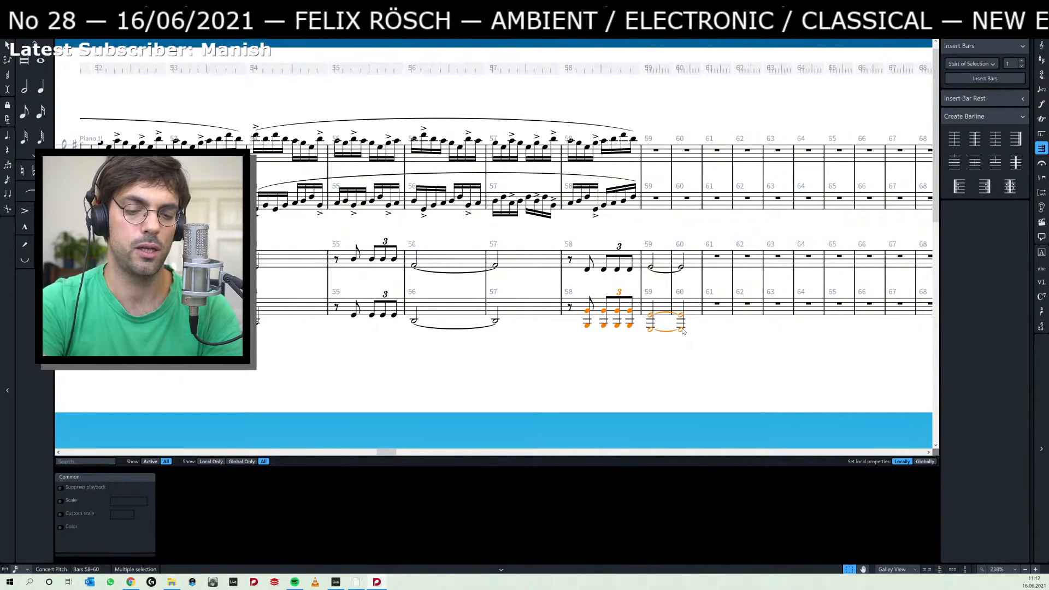
{"action": "key", "text": "alt+b"}
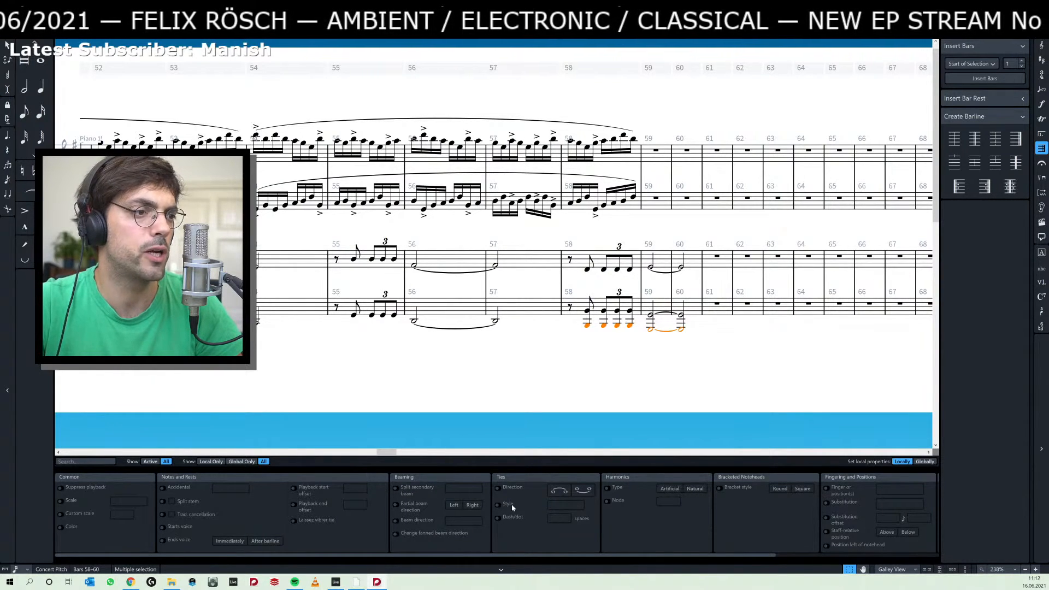
{"action": "scroll", "coordinate": [611, 500], "scroll_direction": "right", "scroll_amount": 5}
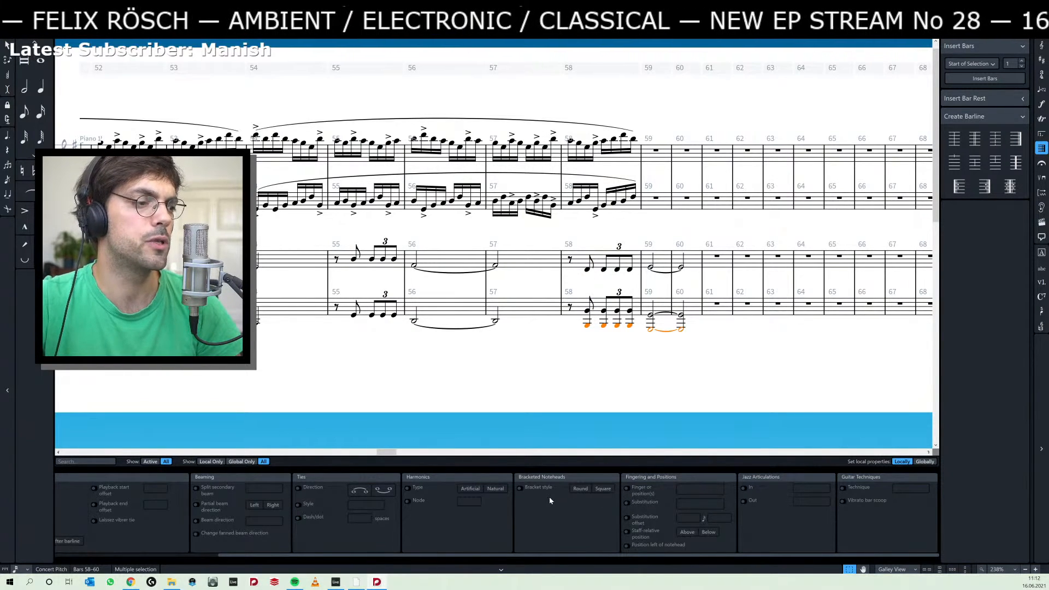
{"action": "scroll", "coordinate": [558, 507], "scroll_direction": "left", "scroll_amount": 5}
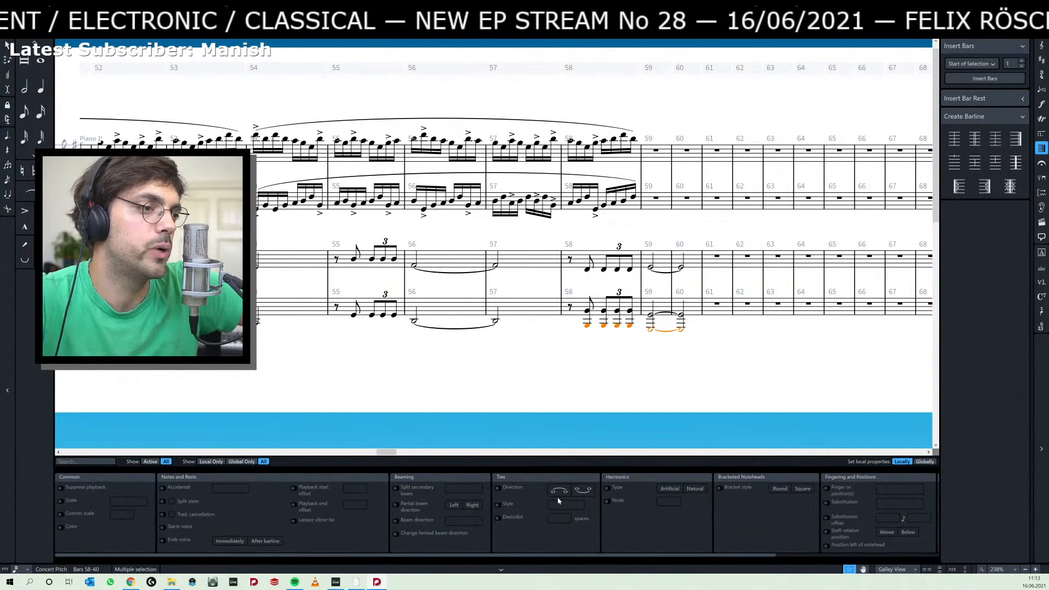
{"action": "scroll", "coordinate": [605, 508], "scroll_direction": "down", "scroll_amount": 1}
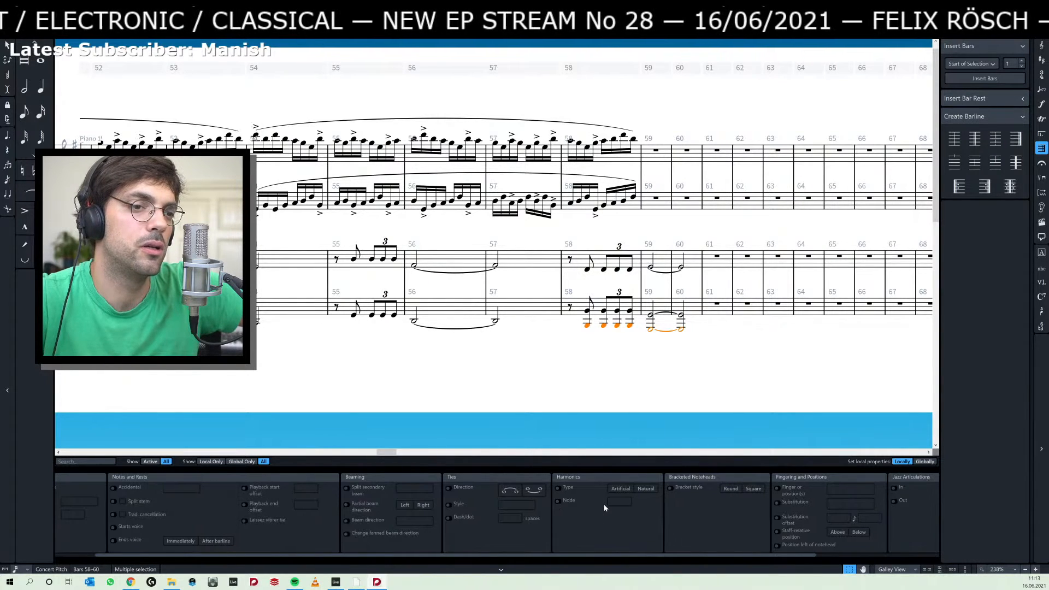
{"action": "scroll", "coordinate": [606, 507], "scroll_direction": "down", "scroll_amount": 3}
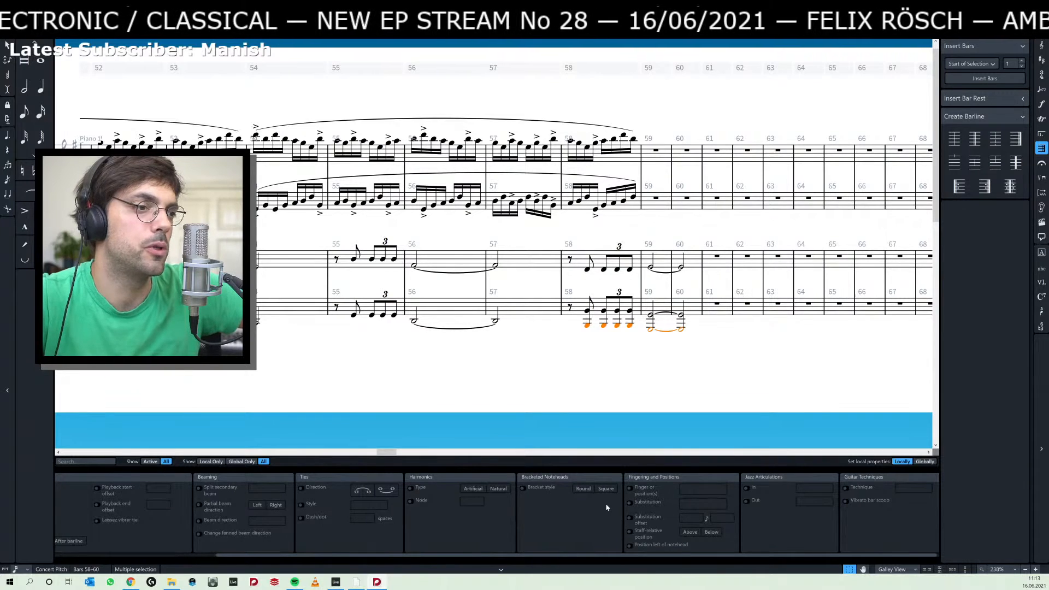
{"action": "left_click", "coordinate": [523, 487]}
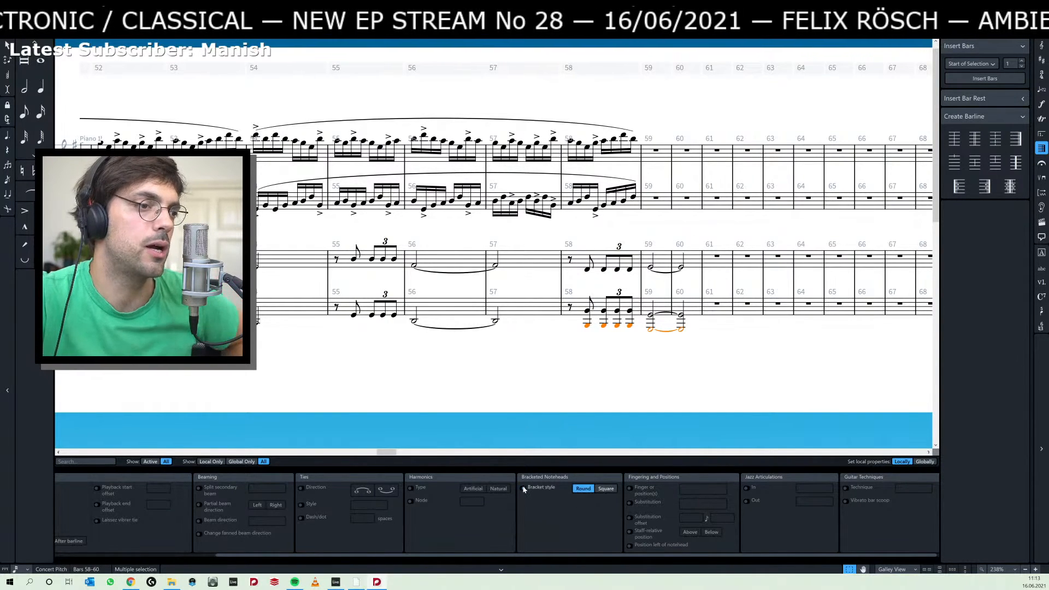
{"action": "left_click", "coordinate": [602, 489]}
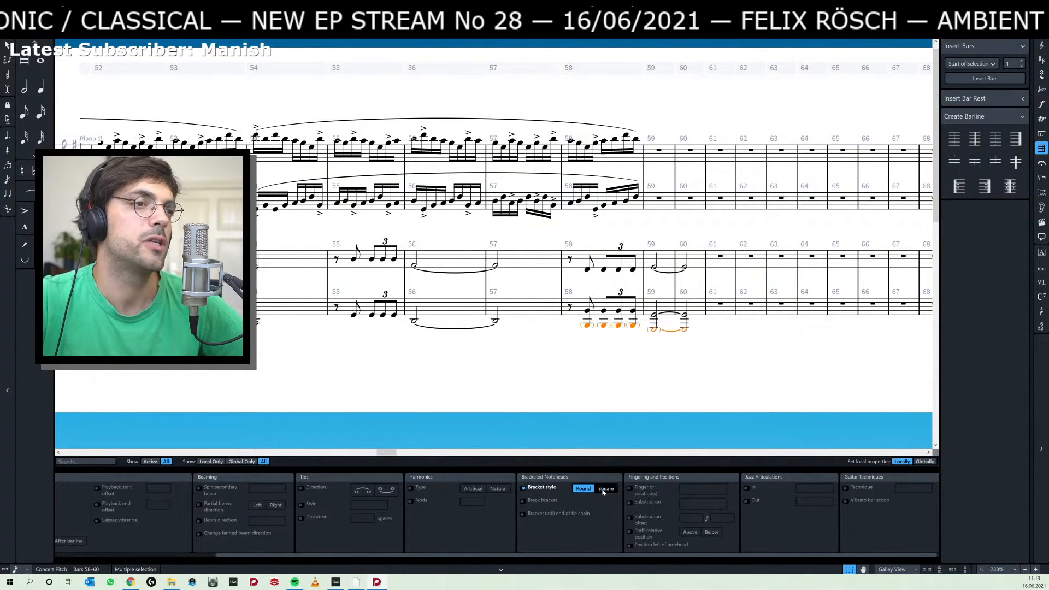
{"action": "left_click", "coordinate": [523, 501]}
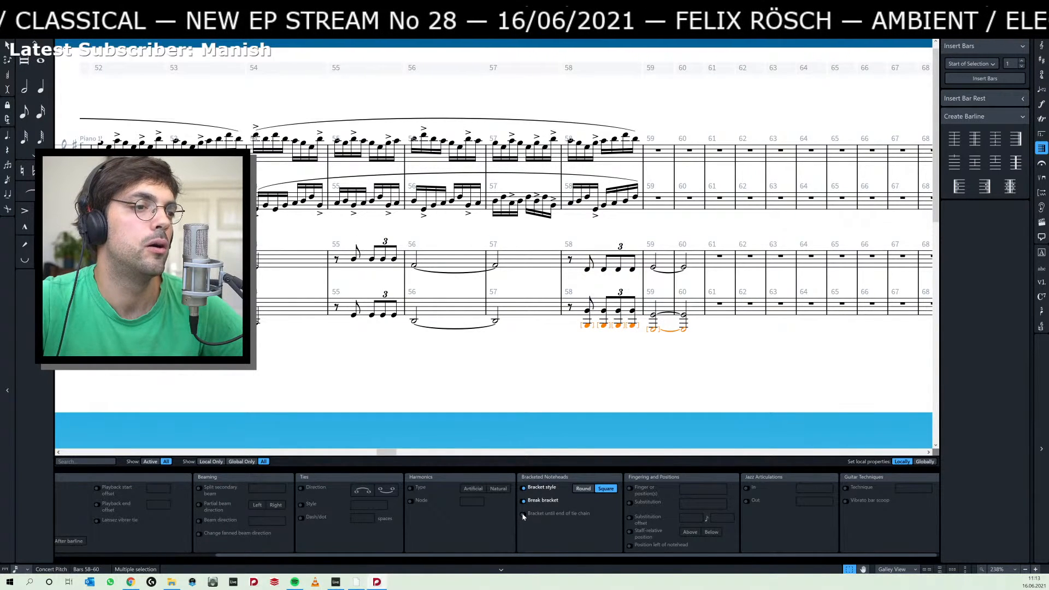
{"action": "left_click", "coordinate": [523, 514]}
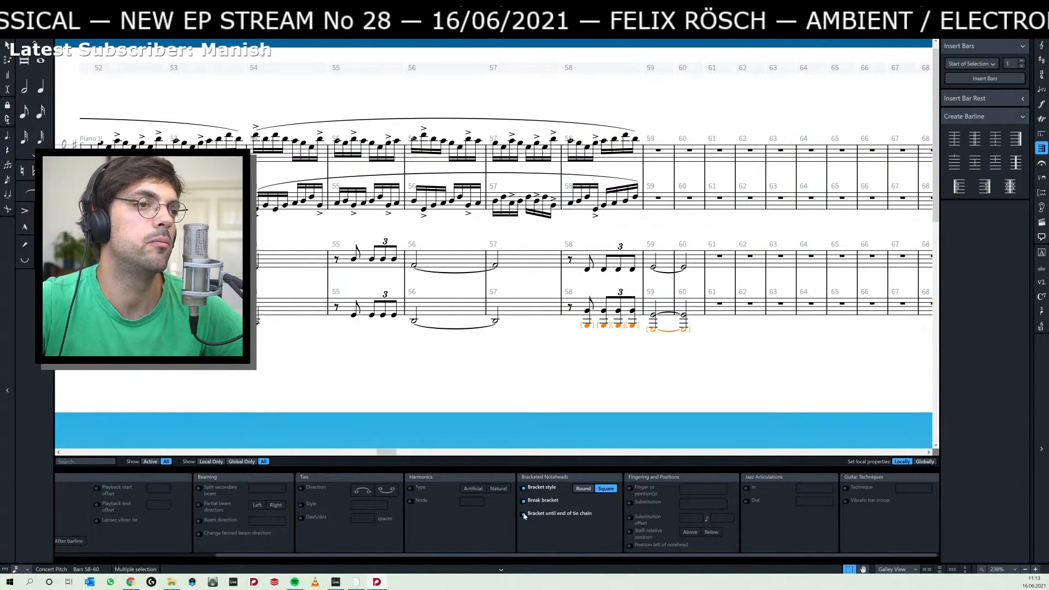
{"action": "left_click", "coordinate": [590, 489]}
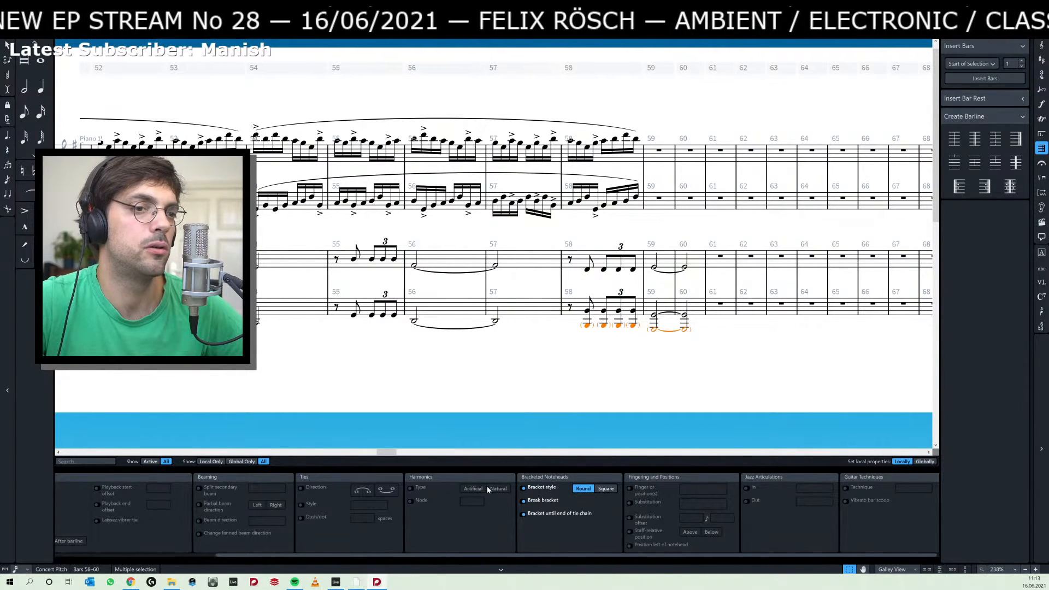
Try the Grace scale on the bracketed bottom notes of bars 58 to 60, settle on Cue, and clear the selection.
{"action": "scroll", "coordinate": [420, 505], "scroll_direction": "left", "scroll_amount": 3}
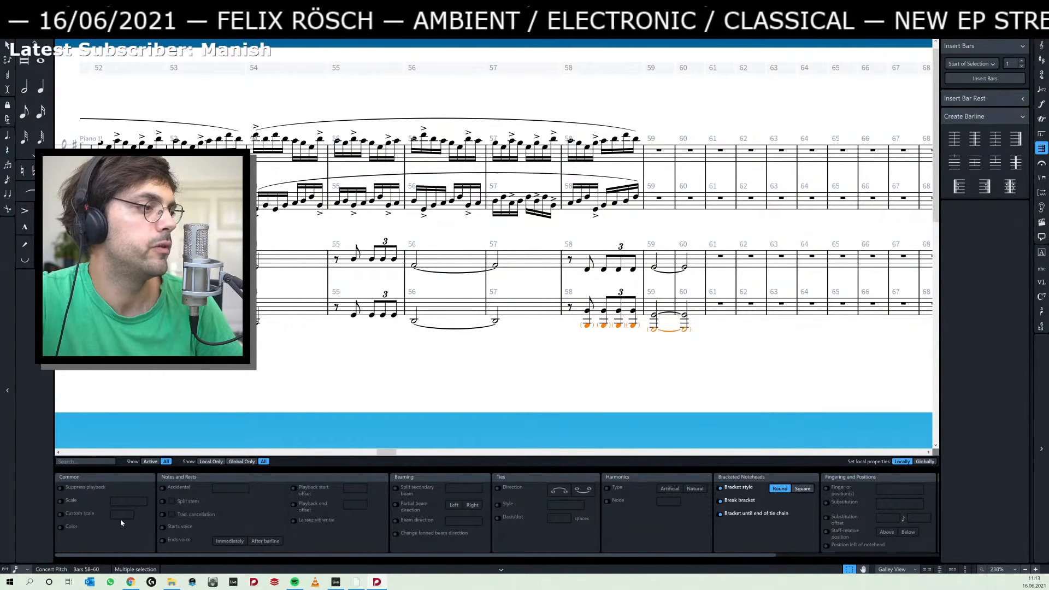
{"action": "left_click", "coordinate": [60, 501]}
{"action": "left_click", "coordinate": [132, 502]}
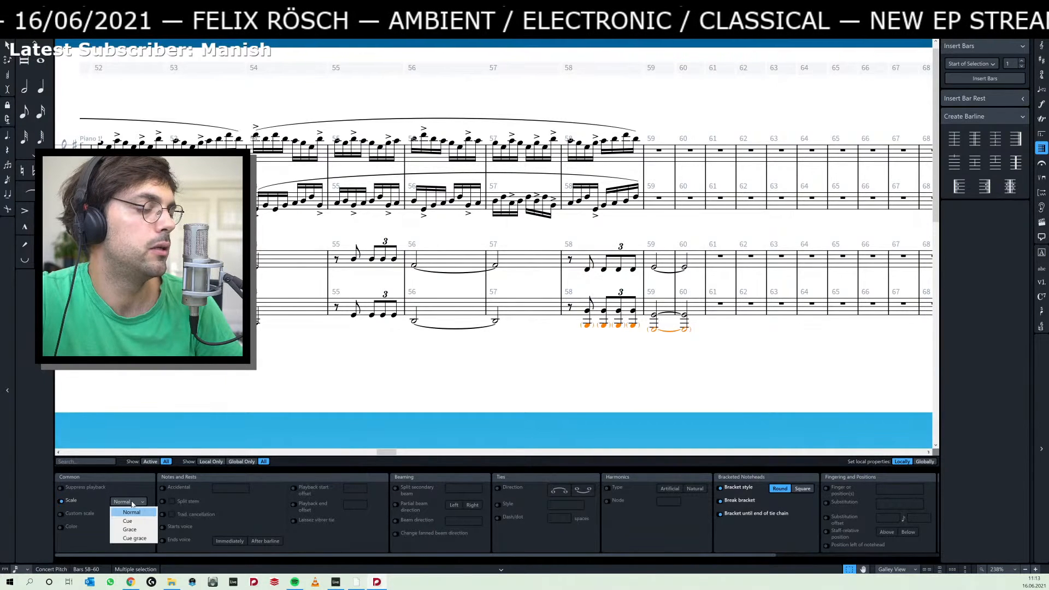
{"action": "left_click", "coordinate": [143, 530]}
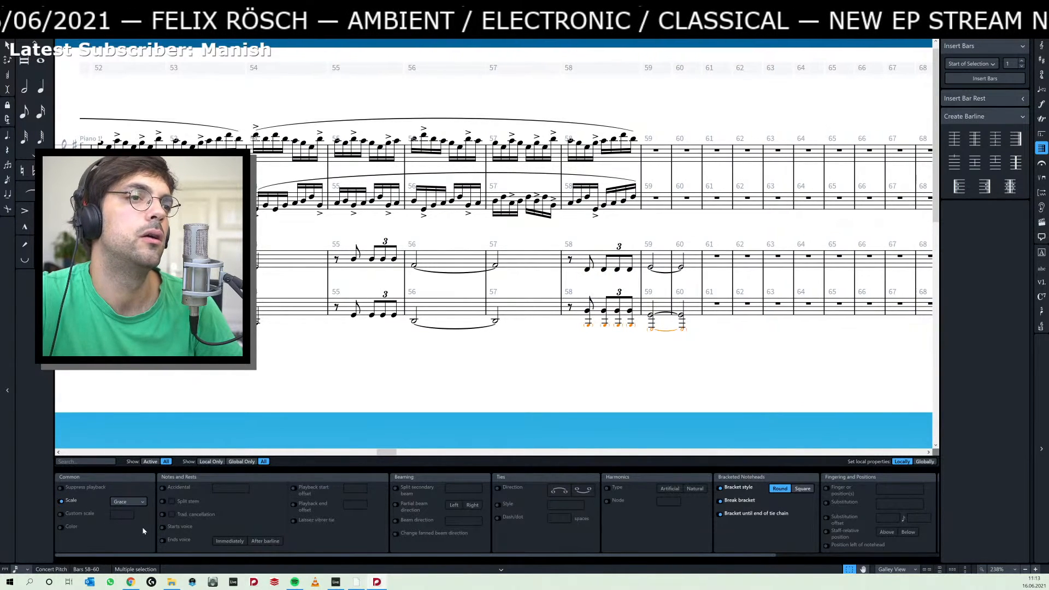
{"action": "left_click", "coordinate": [132, 502]}
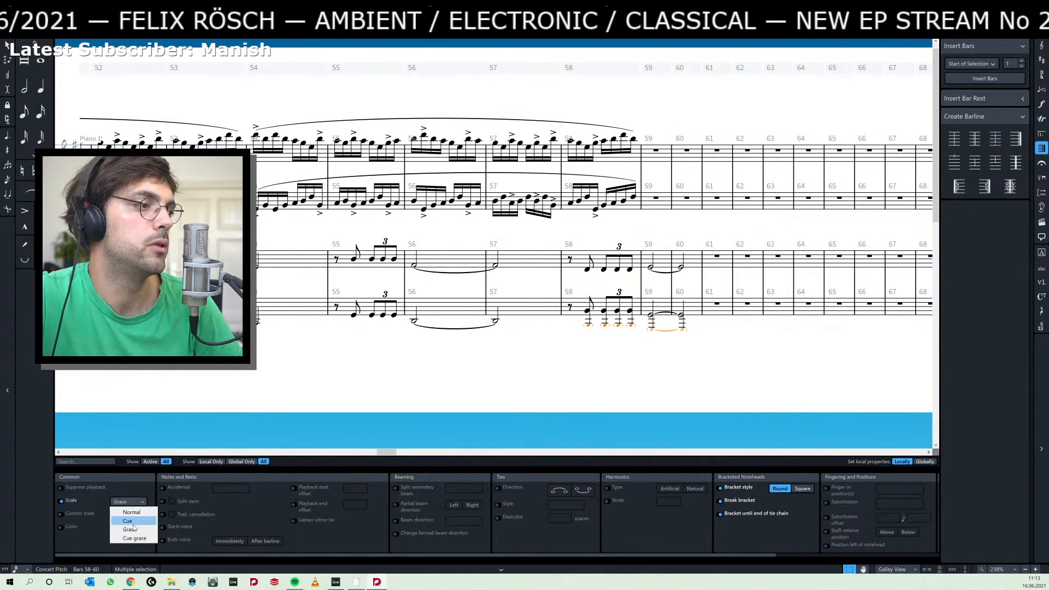
{"action": "left_click", "coordinate": [131, 516]}
{"action": "key", "text": "Escape"}
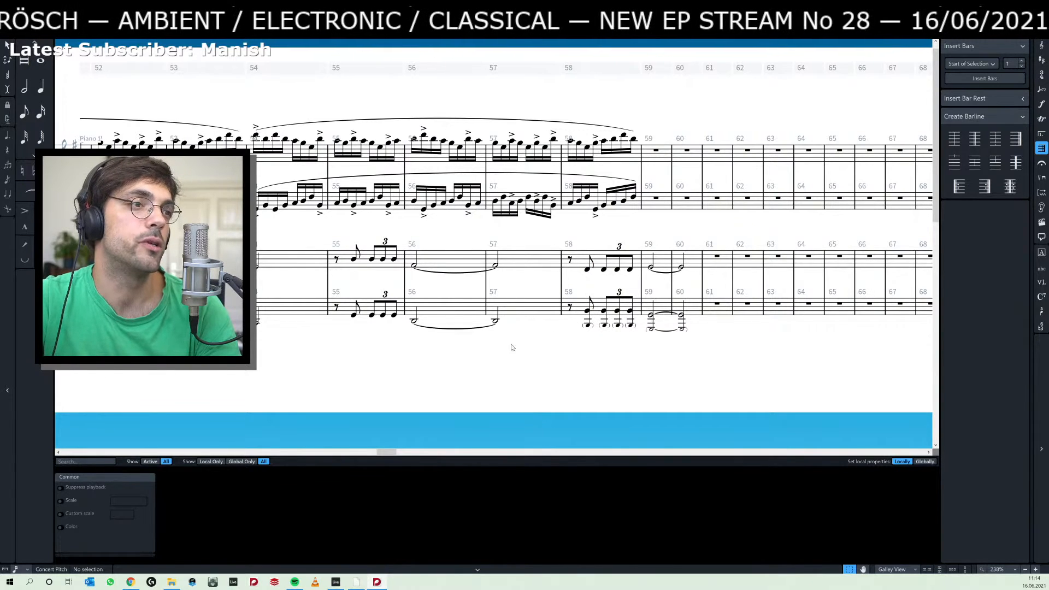
Switch to Ableton Live, listen to the piano recordings, place the insert mark in bar 27, and return to Dorico.
{"action": "scroll", "coordinate": [494, 347], "scroll_direction": "left", "scroll_amount": 2}
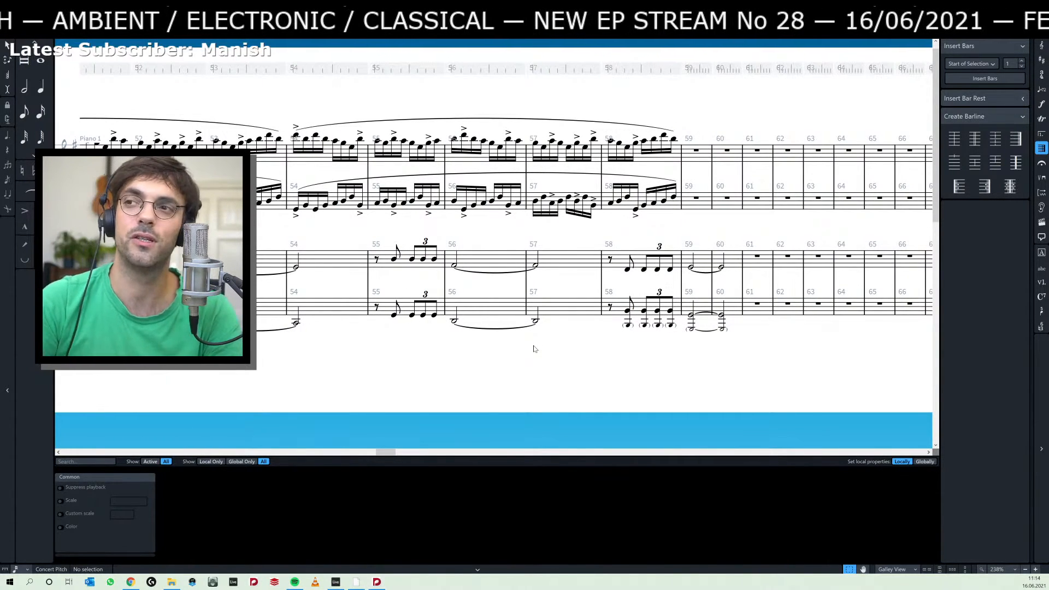
{"action": "key", "text": "alt+Tab"}
{"action": "key", "text": "alt+Tab"}
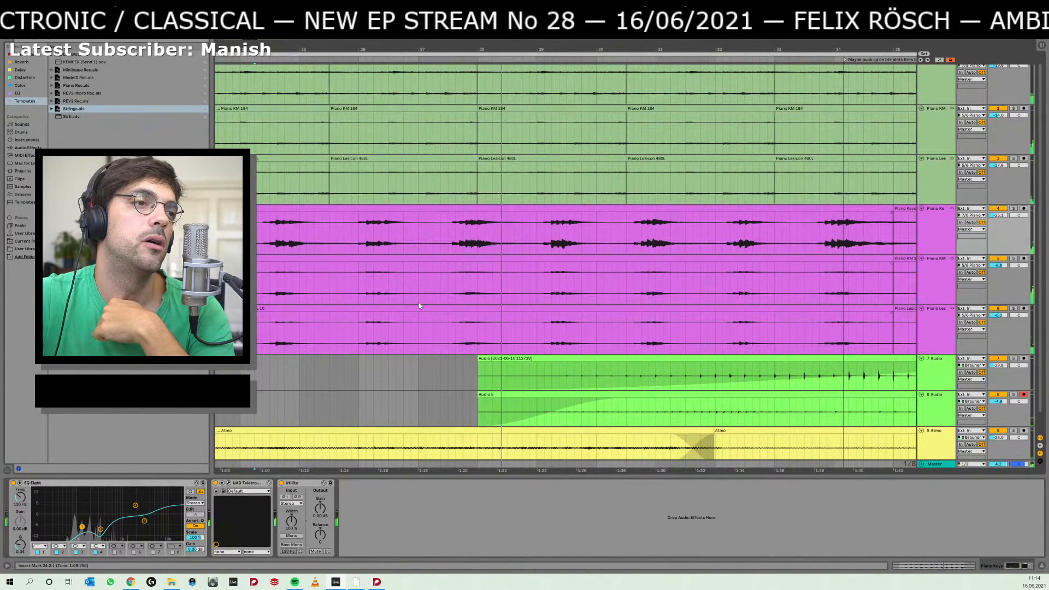
{"action": "left_click", "coordinate": [451, 327]}
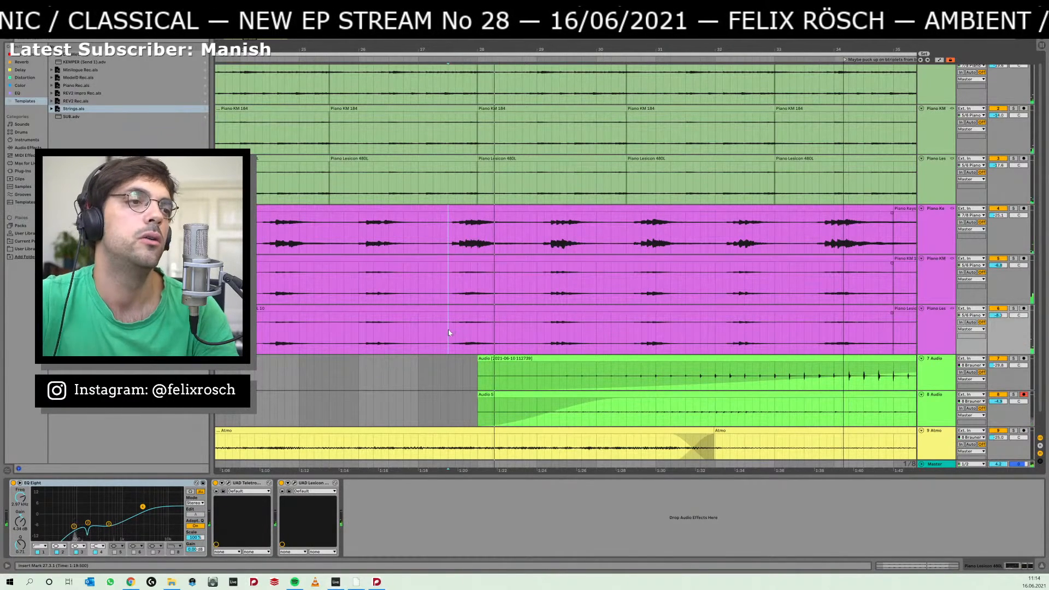
{"action": "key", "text": "alt+Tab"}
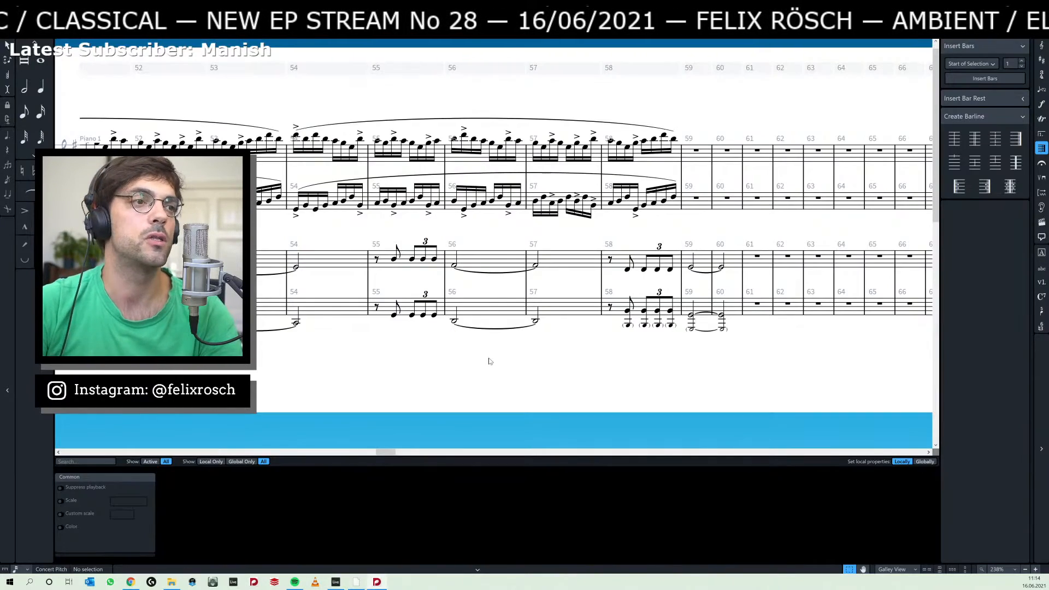
Add a <> hairpin to Piano 2 from bar 31's eighth note to the end of bar 32, peaking at the start of bar 32.
{"action": "scroll", "coordinate": [490, 361], "scroll_direction": "left", "scroll_amount": 12}
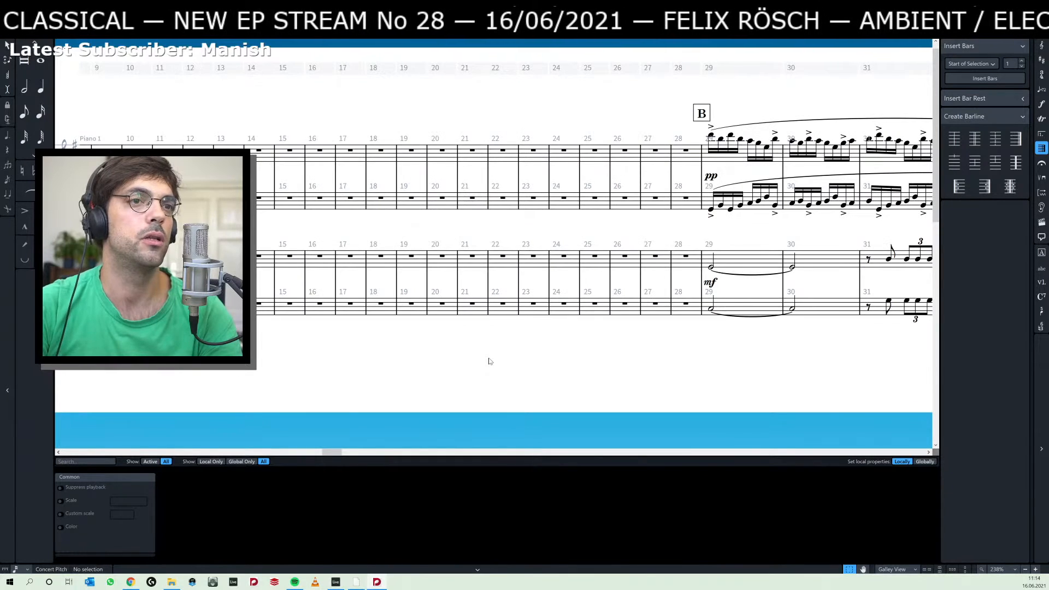
{"action": "scroll", "coordinate": [650, 328], "scroll_direction": "right", "scroll_amount": 5}
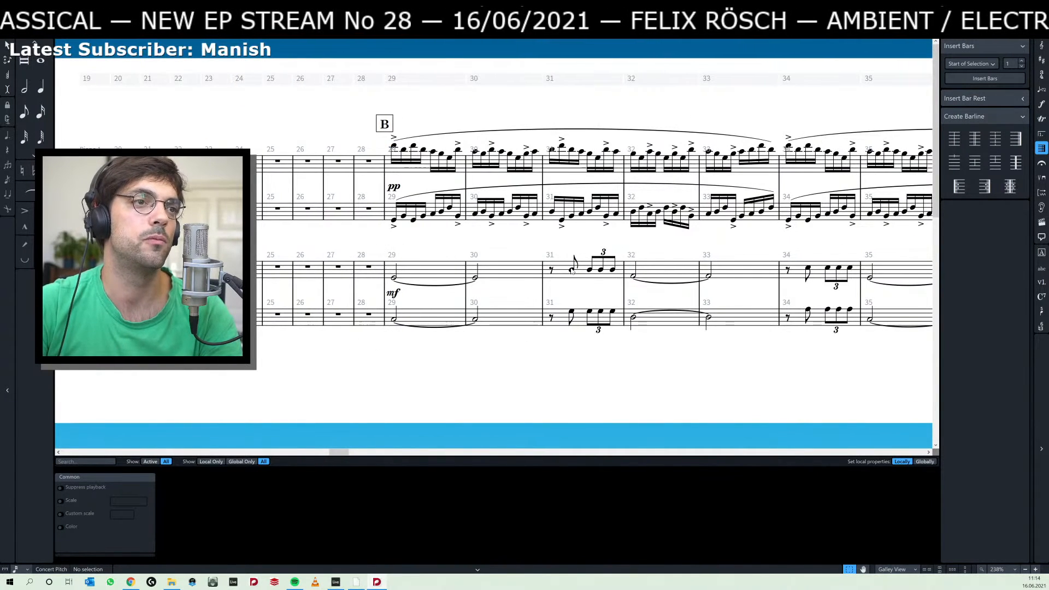
{"action": "left_click", "coordinate": [572, 270]}
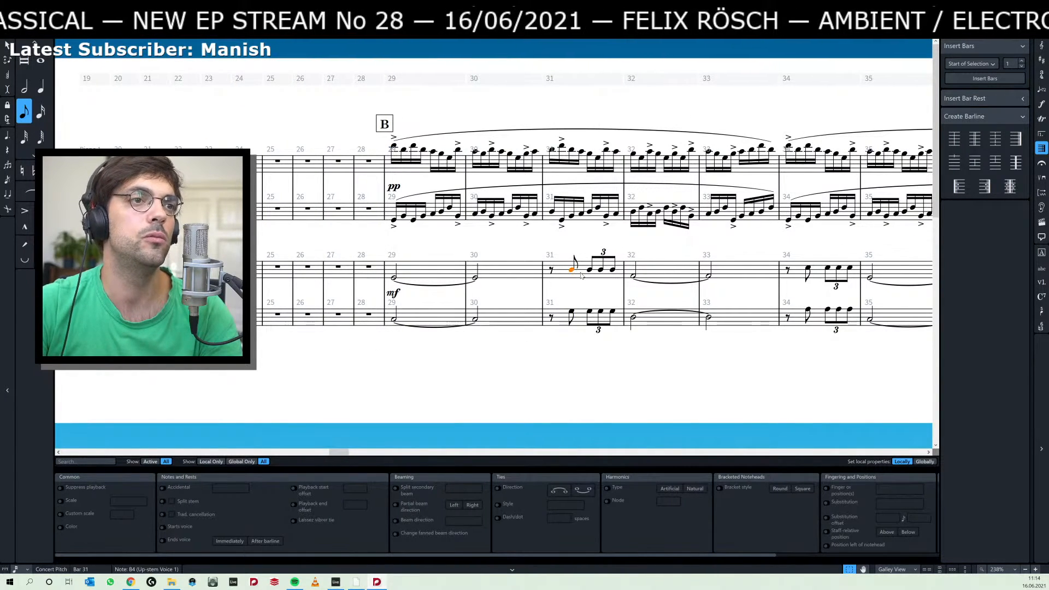
{"action": "left_click", "coordinate": [611, 273], "text": "shift"}
{"action": "left_click", "coordinate": [633, 277], "text": "shift"}
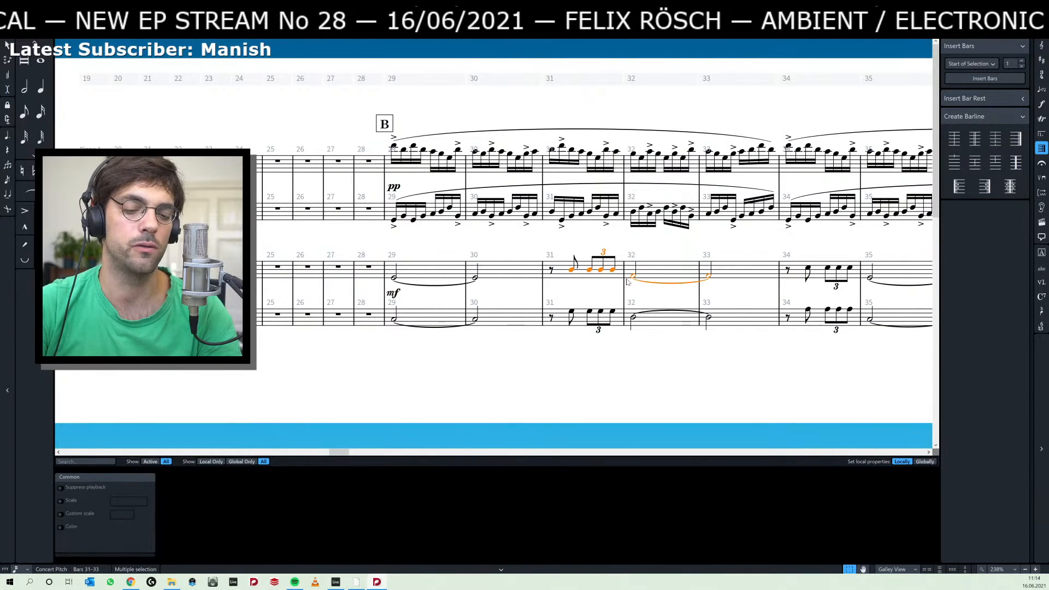
{"action": "key", "text": "shift+d"}
{"action": "type", "text": "<"}
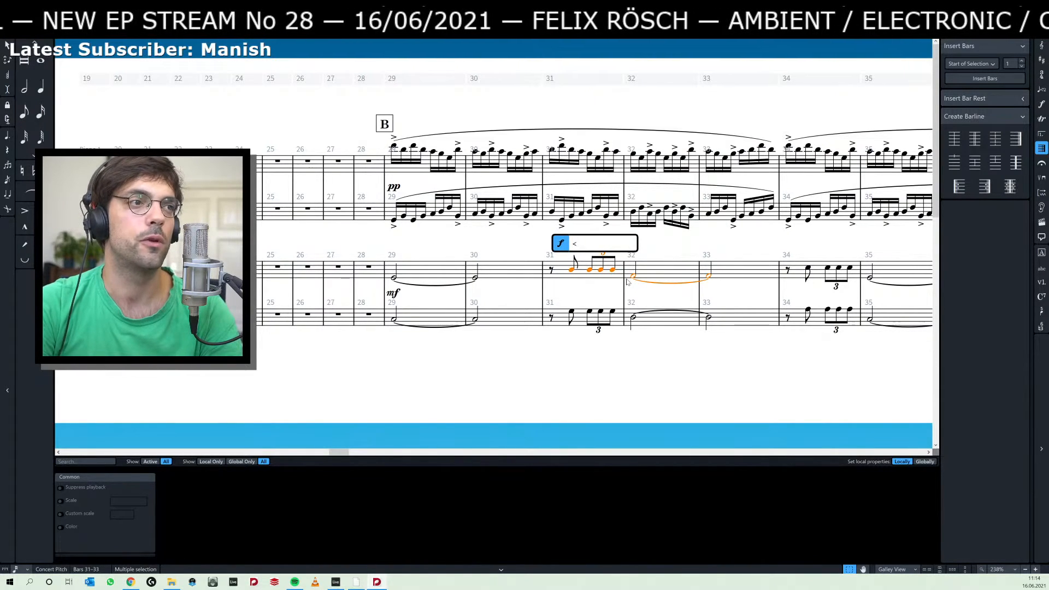
{"action": "type", "text": ">"}
{"action": "key", "text": "Return"}
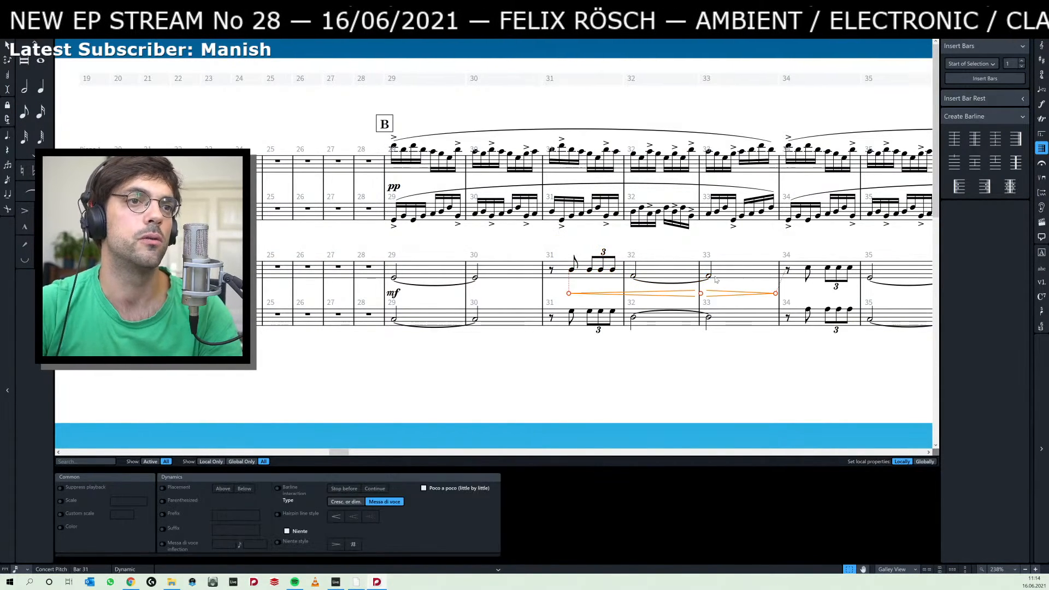
{"action": "left_click_drag", "start_coordinate": [701, 294], "coordinate": [601, 299]}
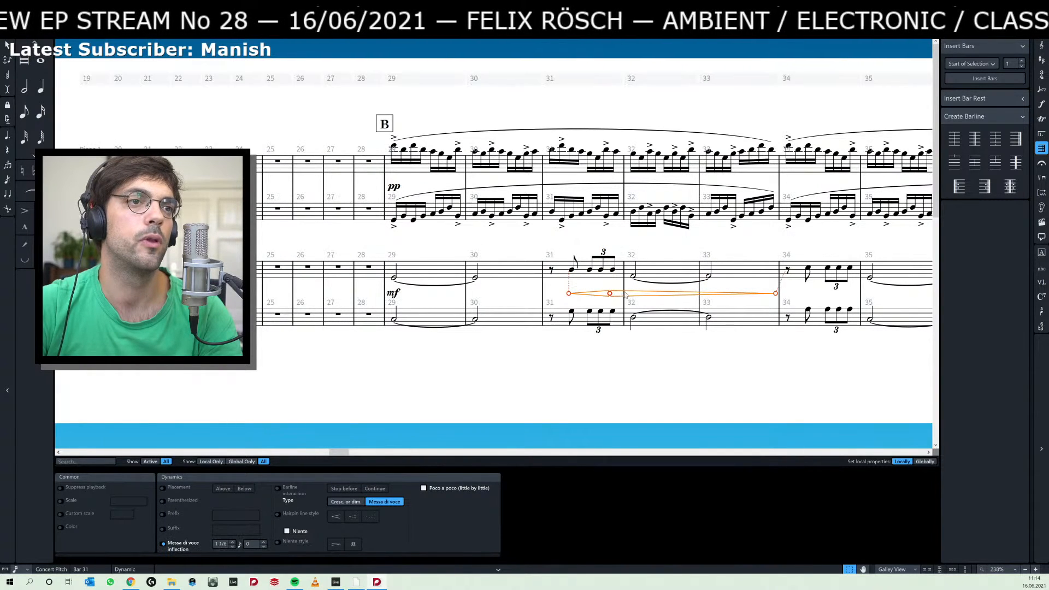
{"action": "left_click_drag", "start_coordinate": [775, 294], "coordinate": [687, 298]}
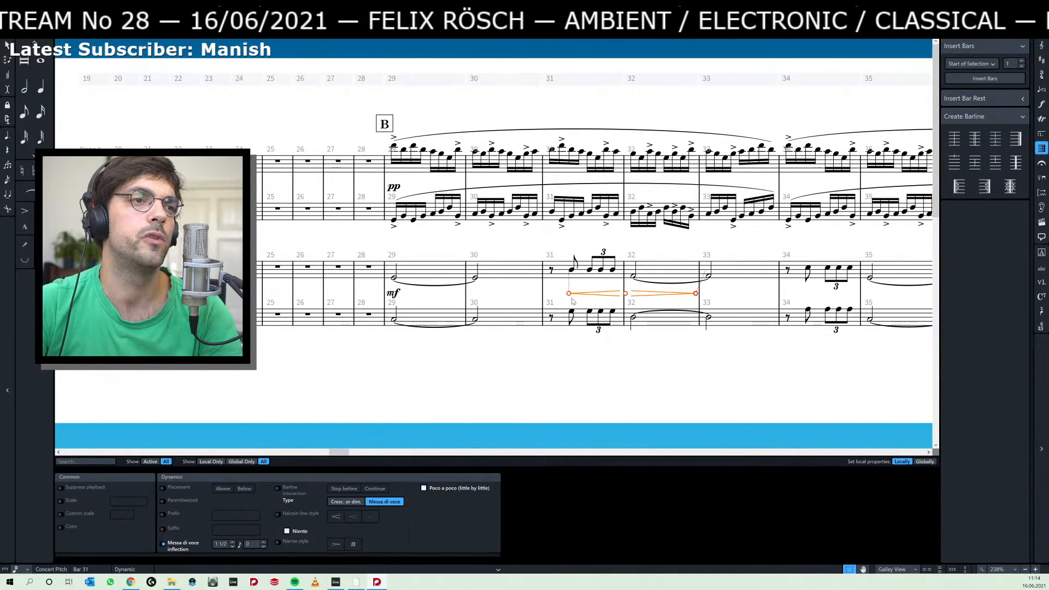
Play the score back from bar 29 and hide the properties panel.
{"action": "left_click", "coordinate": [395, 280]}
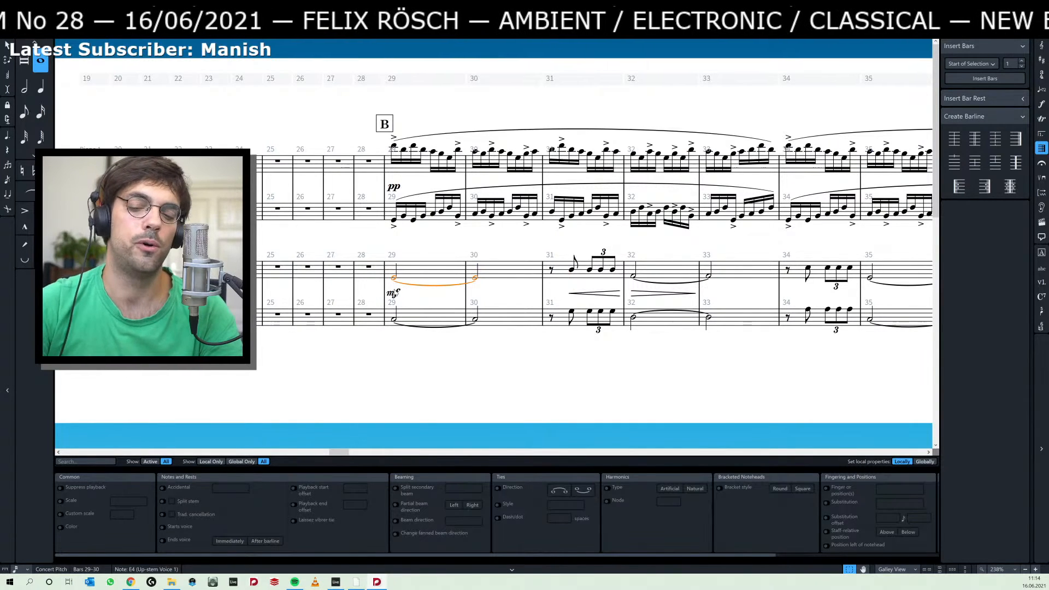
{"action": "key", "text": "space"}
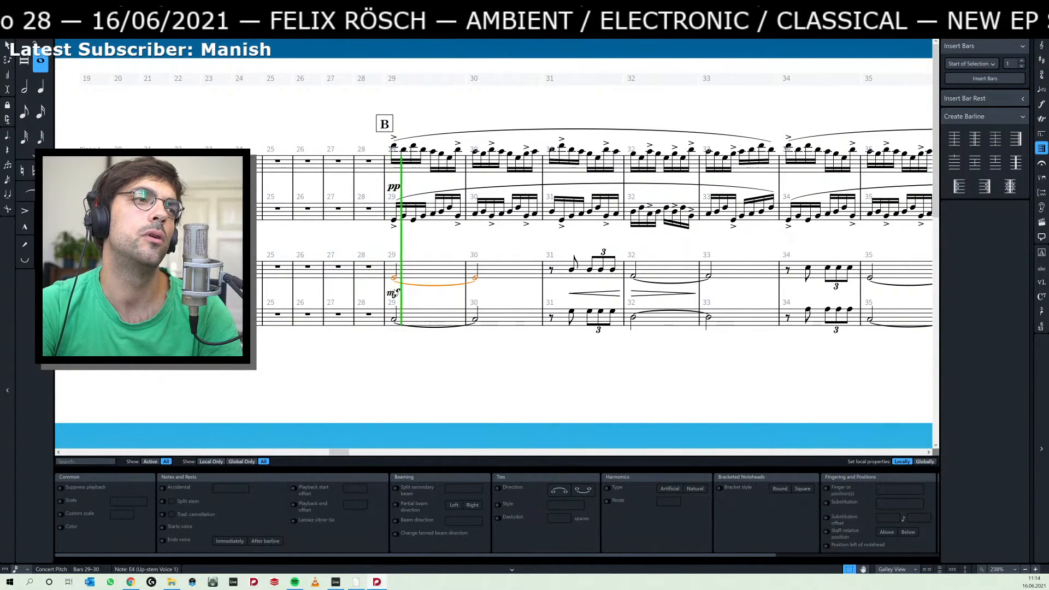
{"action": "key", "text": "space"}
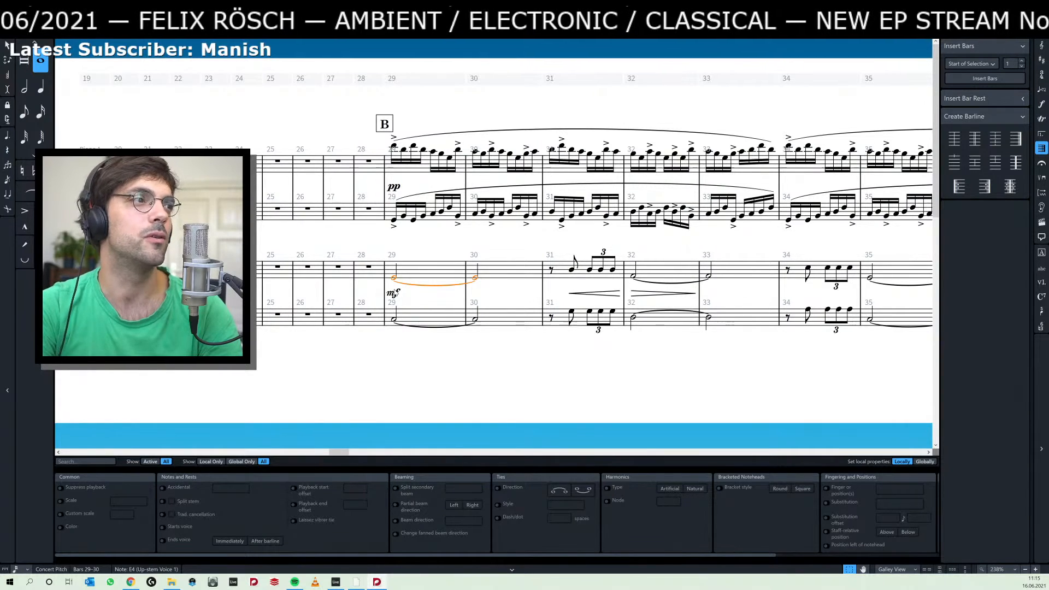
{"action": "key", "text": "ctrl+8"}
{"action": "key", "text": "space"}
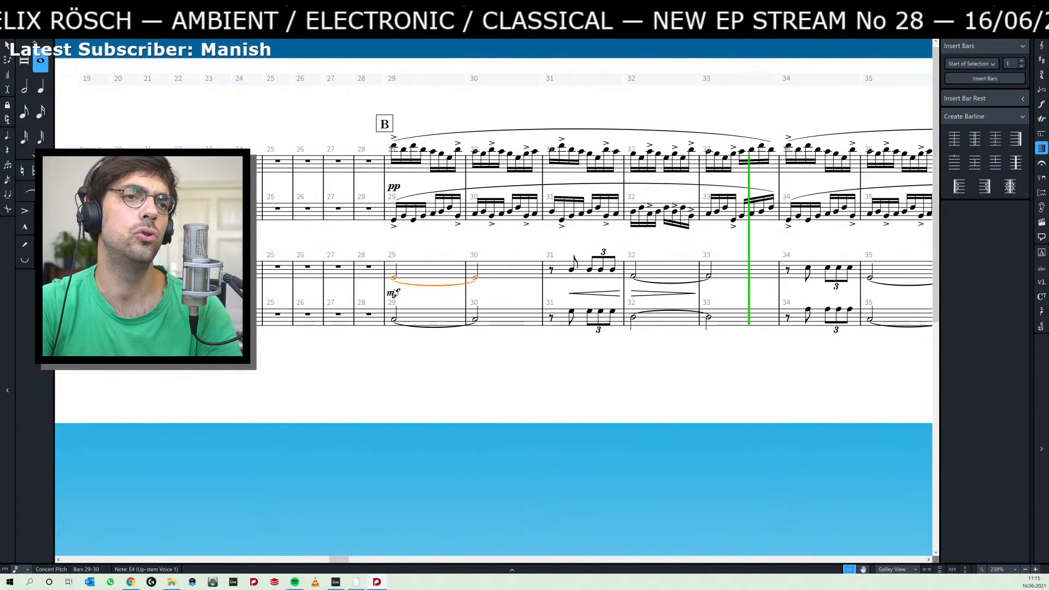
{"action": "key", "text": "space"}
Shorten Piano 2's tied notes starting in bars 29 and 32 to single half notes on both staves.
{"action": "left_click", "coordinate": [476, 323], "text": "shift"}
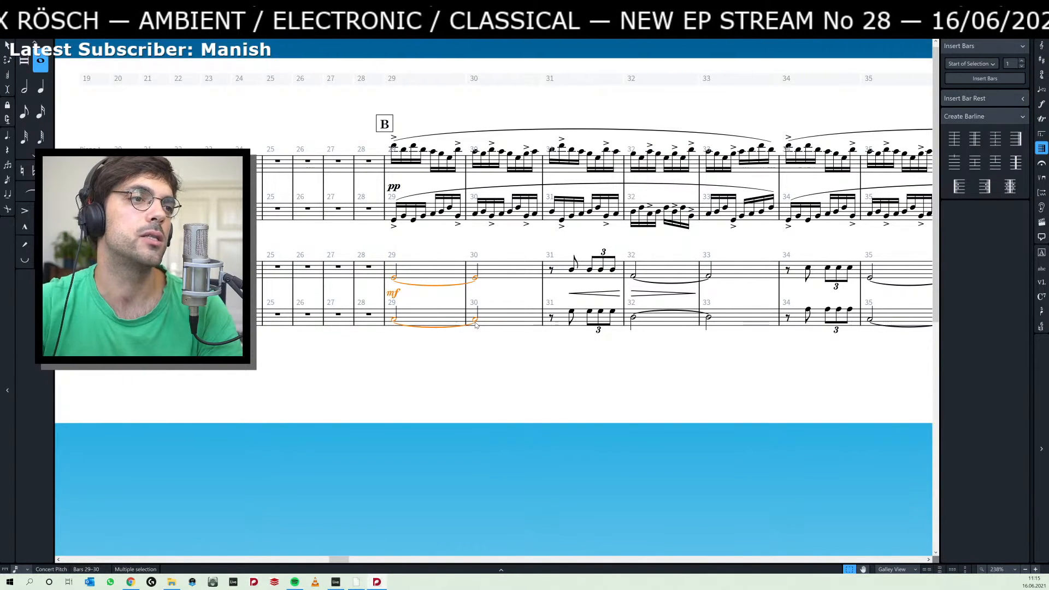
{"action": "key", "text": "6"}
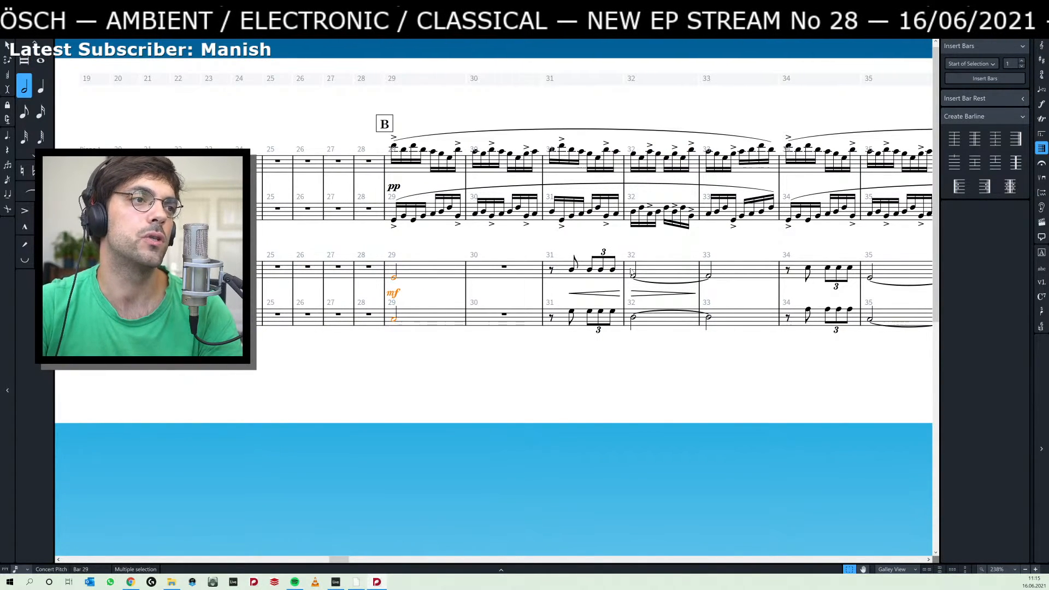
{"action": "left_click", "coordinate": [634, 277]}
{"action": "left_click", "coordinate": [632, 318], "text": "shift"}
{"action": "key", "text": "6"}
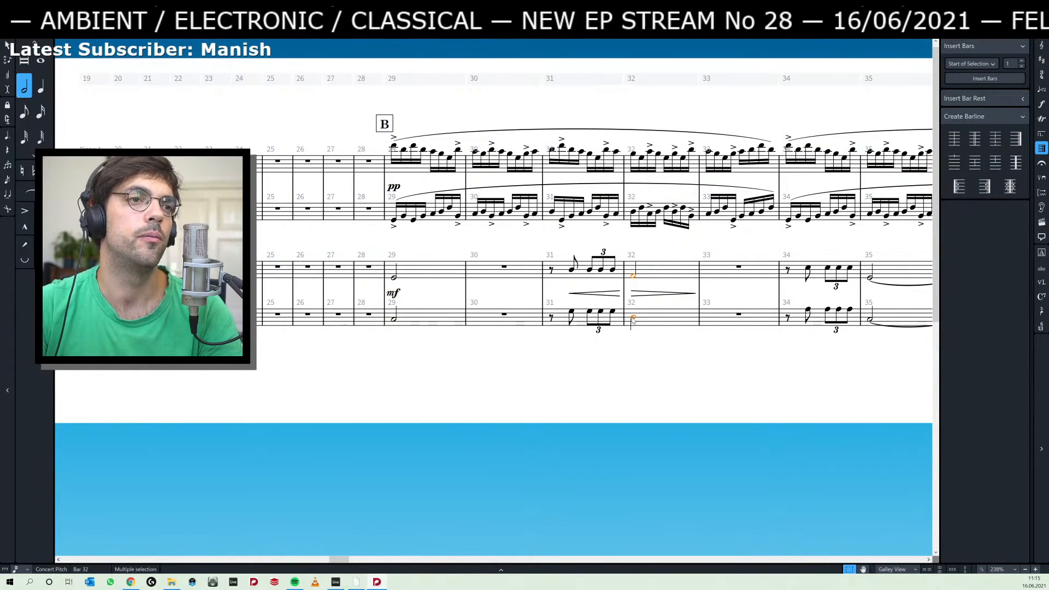
Shorten Piano 2's tied notes starting in bars 35 and 38 to single half notes on both staves.
{"action": "scroll", "coordinate": [525, 332], "scroll_direction": "right", "scroll_amount": 5}
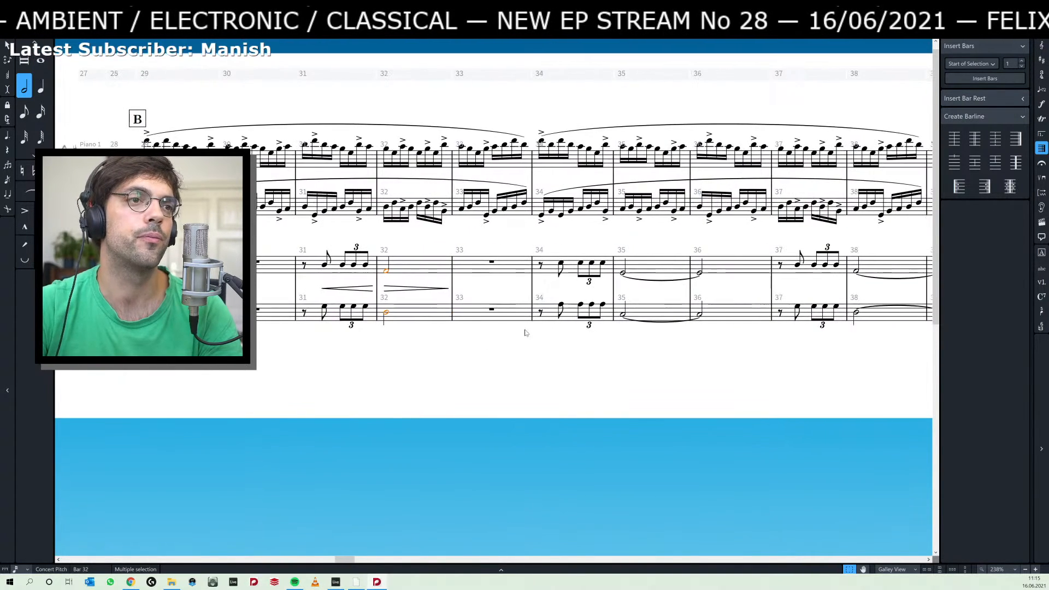
{"action": "left_click", "coordinate": [623, 272]}
{"action": "left_click", "coordinate": [623, 314], "text": "shift"}
{"action": "key", "text": "6"}
{"action": "scroll", "coordinate": [626, 316], "scroll_direction": "right", "scroll_amount": 5}
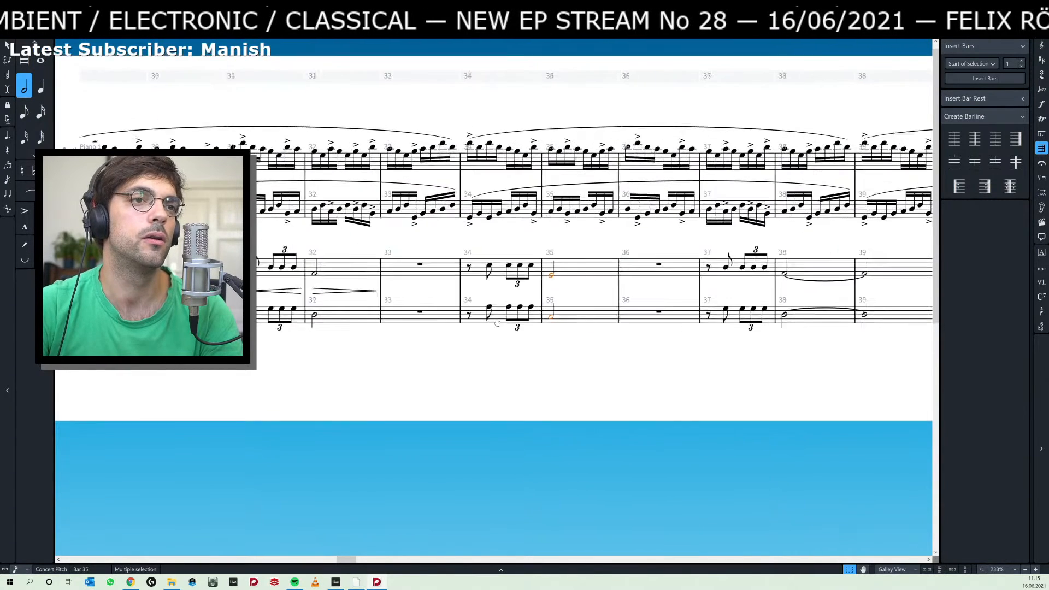
{"action": "left_click", "coordinate": [550, 314]}
{"action": "left_click", "coordinate": [551, 280], "text": "shift"}
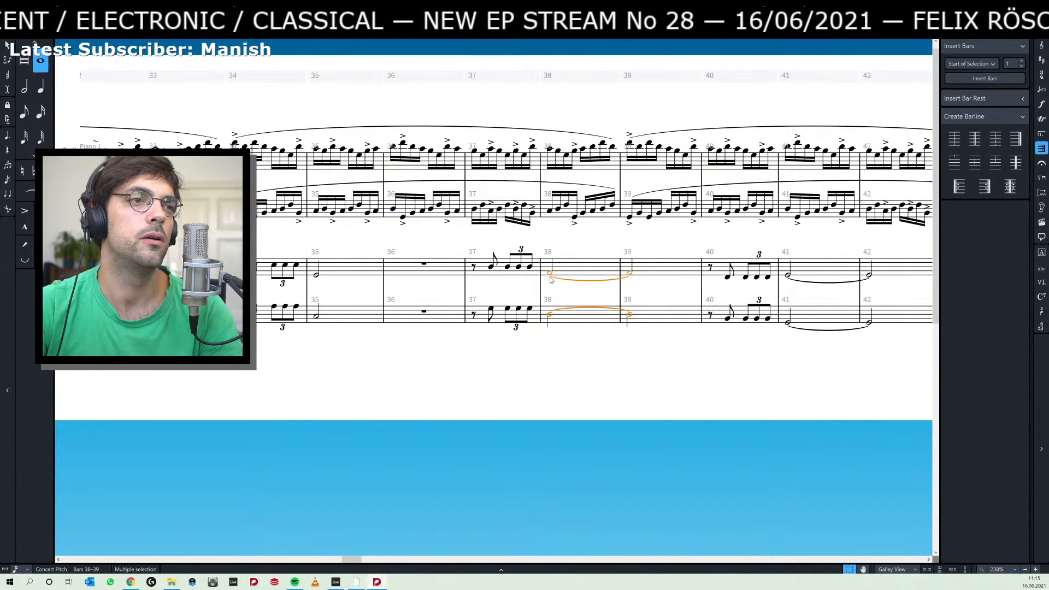
{"action": "key", "text": "6"}
Shorten Piano 2's tied notes starting in bars 41 and 44 to single half notes on both staves.
{"action": "scroll", "coordinate": [484, 284], "scroll_direction": "right", "scroll_amount": 5}
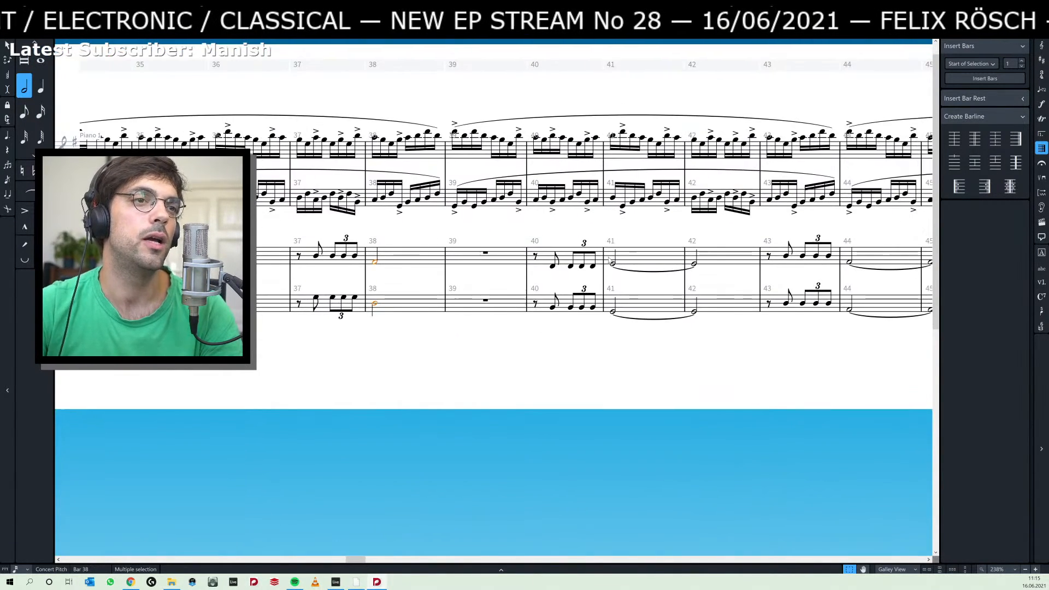
{"action": "left_click", "coordinate": [614, 264]}
{"action": "left_click", "coordinate": [613, 312]}
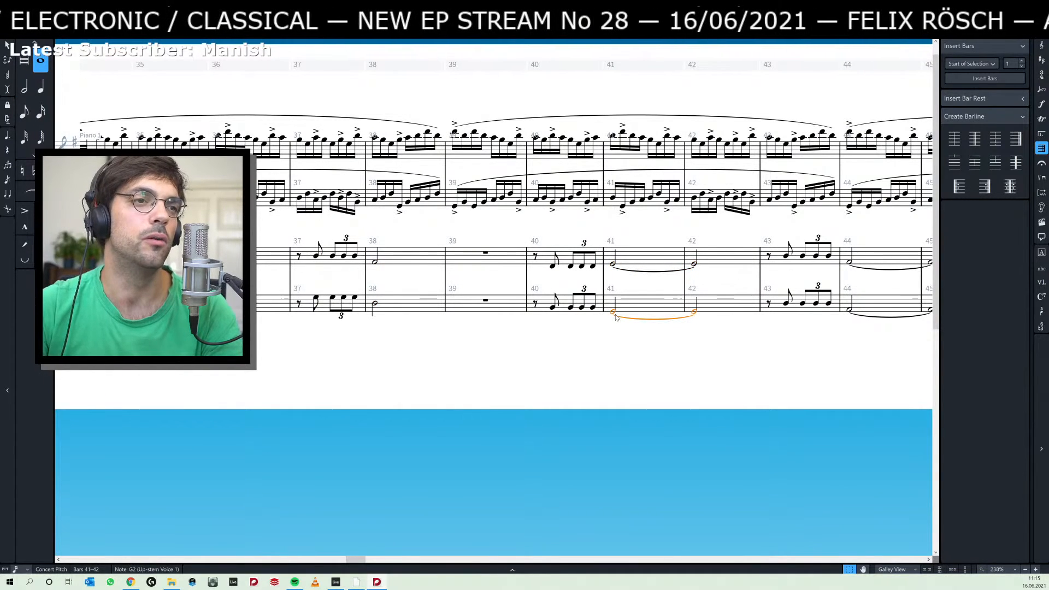
{"action": "left_click", "coordinate": [613, 264], "text": "shift"}
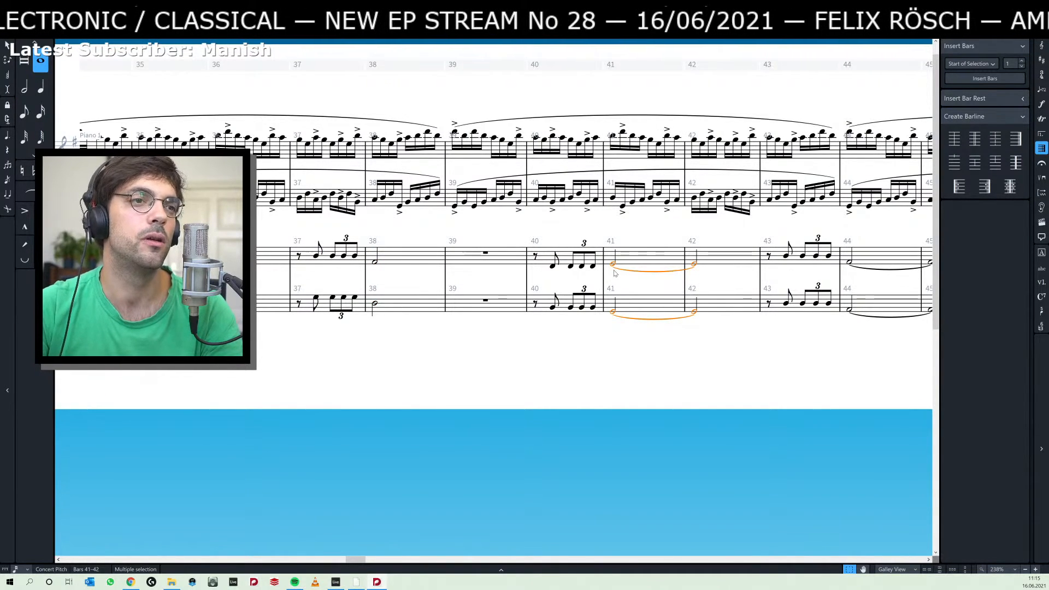
{"action": "key", "text": "6"}
{"action": "key", "text": "Escape"}
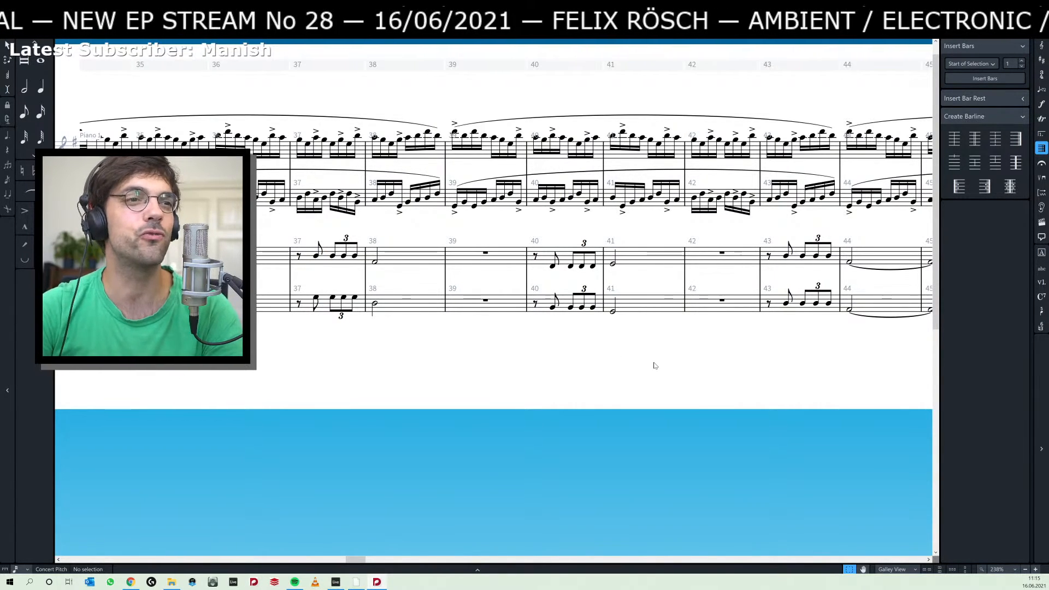
{"action": "scroll", "coordinate": [656, 363], "scroll_direction": "right", "scroll_amount": 3}
{"action": "left_click", "coordinate": [676, 310]}
{"action": "left_click", "coordinate": [679, 265], "text": "ctrl"}
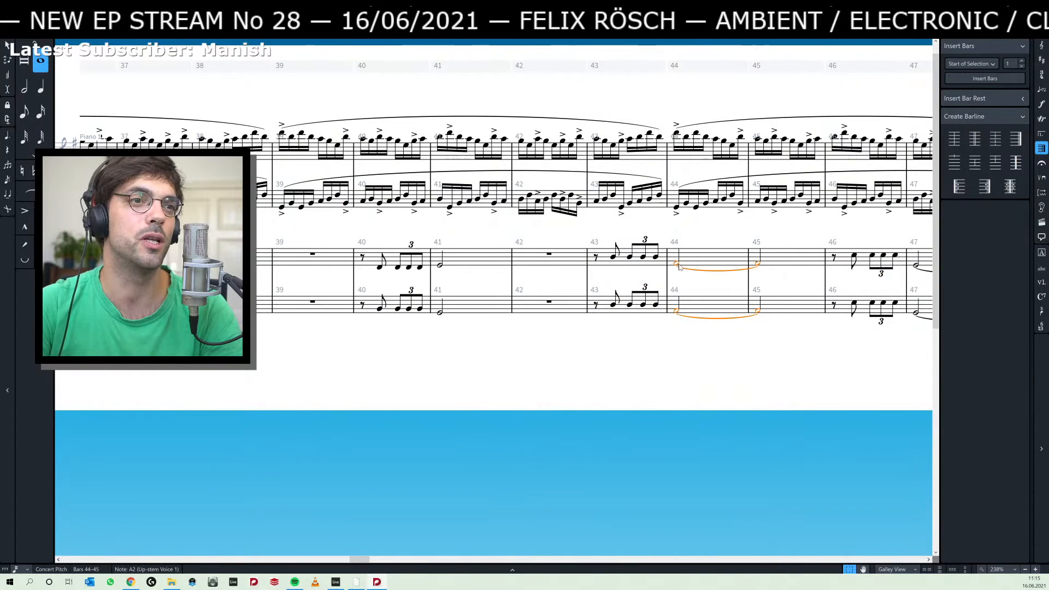
{"action": "key", "text": "6"}
{"action": "key", "text": "Escape"}
Shorten Piano 2's tied notes starting in bars 47 and 50 to single half notes on both staves.
{"action": "scroll", "coordinate": [551, 322], "scroll_direction": "right", "scroll_amount": 4}
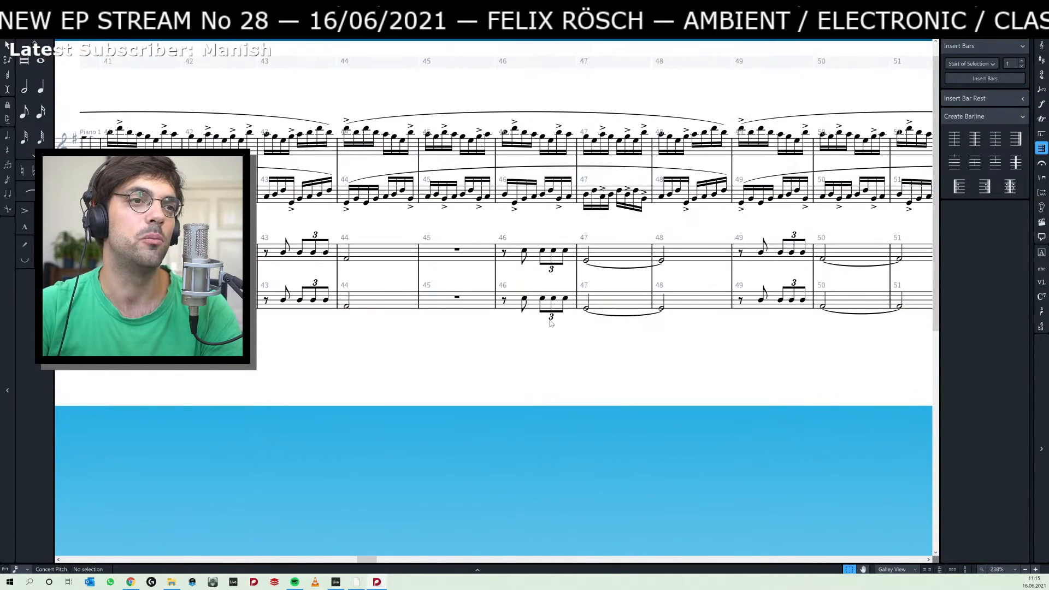
{"action": "left_click", "coordinate": [588, 309]}
{"action": "left_click", "coordinate": [586, 262], "text": "ctrl"}
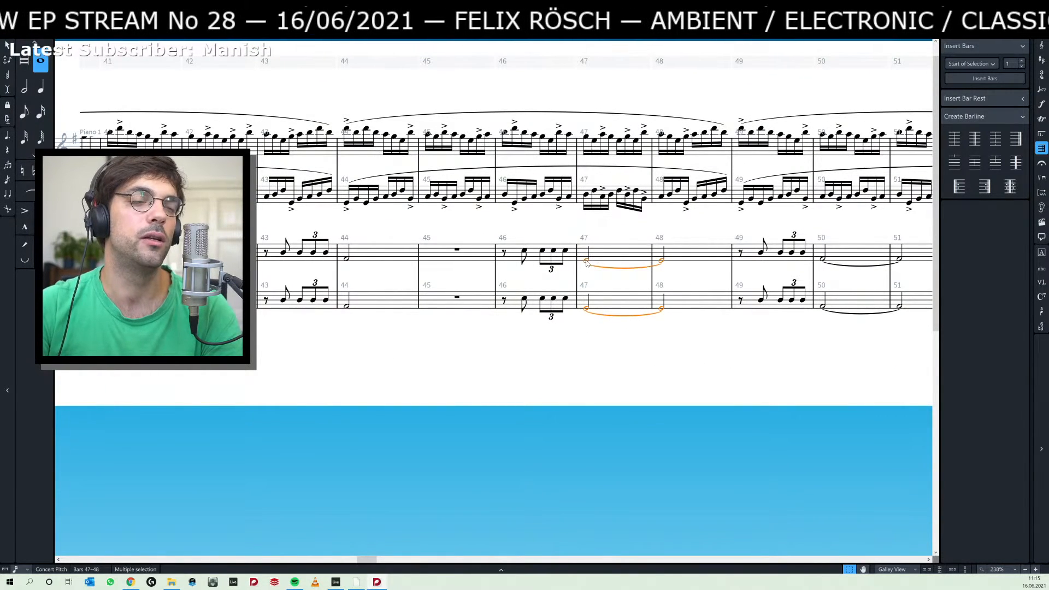
{"action": "key", "text": "6"}
{"action": "scroll", "coordinate": [553, 309], "scroll_direction": "right", "scroll_amount": 4}
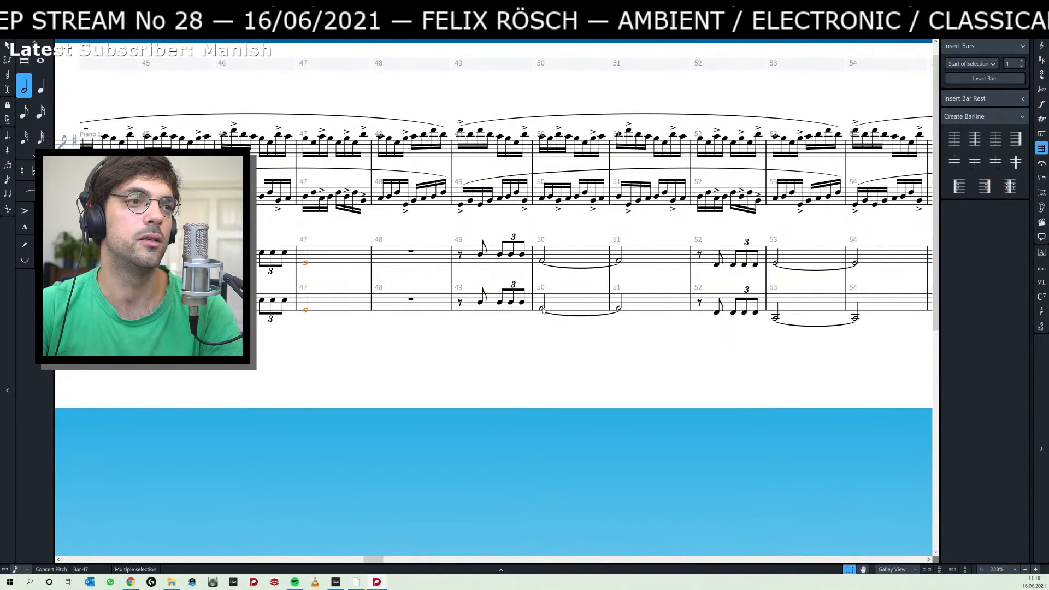
{"action": "left_click", "coordinate": [541, 310]}
{"action": "left_click", "coordinate": [541, 265], "text": "ctrl"}
{"action": "key", "text": "6"}
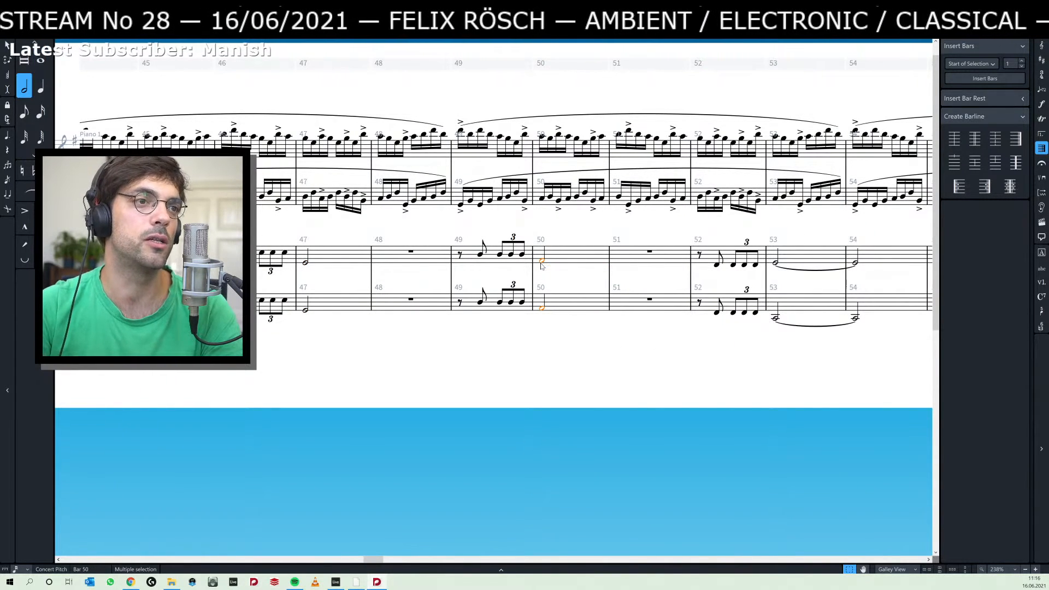
Shorten Piano 2's tied notes starting in bars 53 and 56 to single half notes on both staves.
{"action": "scroll", "coordinate": [609, 346], "scroll_direction": "right", "scroll_amount": 4}
{"action": "left_click", "coordinate": [557, 324]}
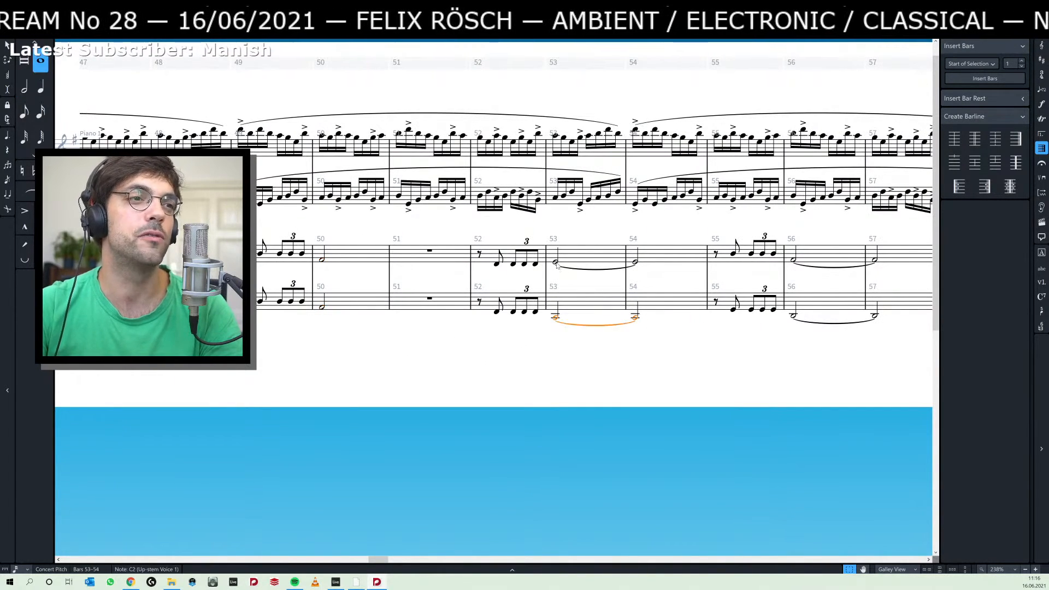
{"action": "left_click", "coordinate": [556, 263], "text": "ctrl"}
{"action": "key", "text": "6"}
{"action": "scroll", "coordinate": [634, 325], "scroll_direction": "right", "scroll_amount": 3}
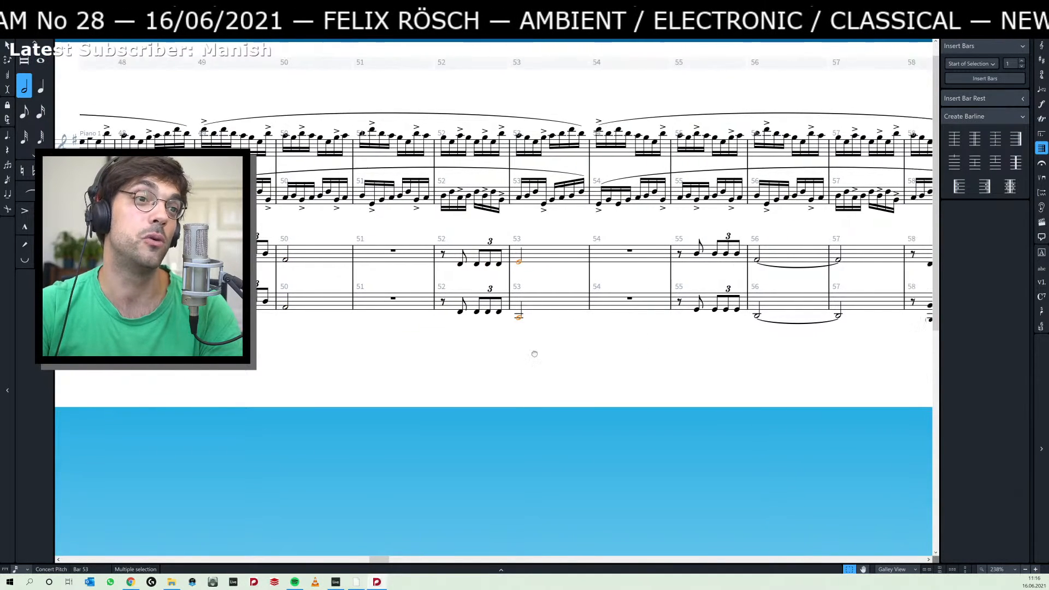
{"action": "left_click", "coordinate": [644, 322]}
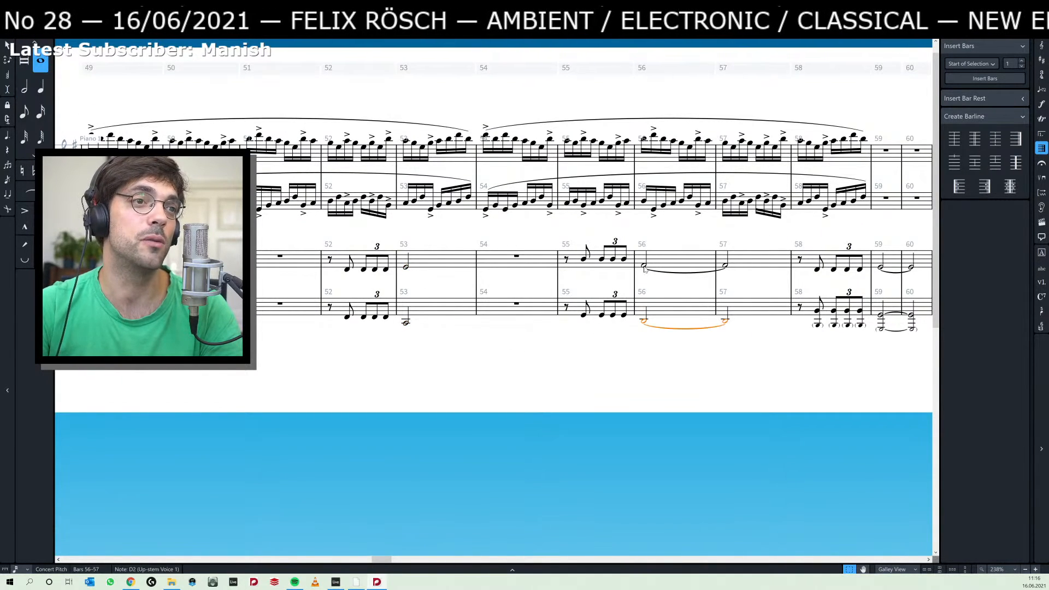
{"action": "left_click", "coordinate": [645, 268], "text": "ctrl"}
{"action": "key", "text": "6"}
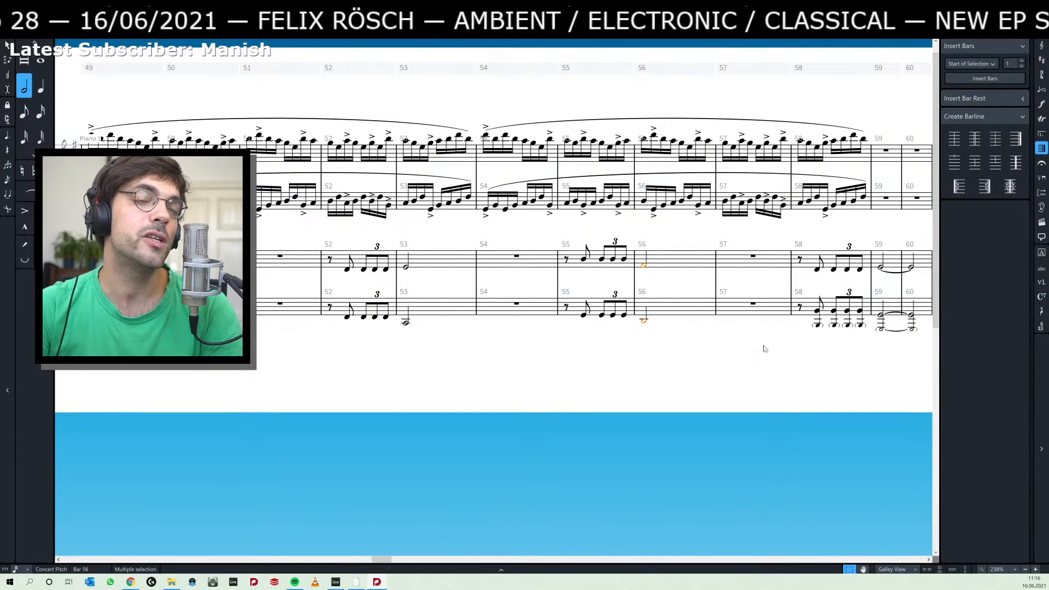
Shorten Piano 2's tied notes starting in bar 59, including the bracketed octave, to single half notes and clear the selection.
{"action": "scroll", "coordinate": [672, 353], "scroll_direction": "right", "scroll_amount": 2}
{"action": "left_click", "coordinate": [783, 330]}
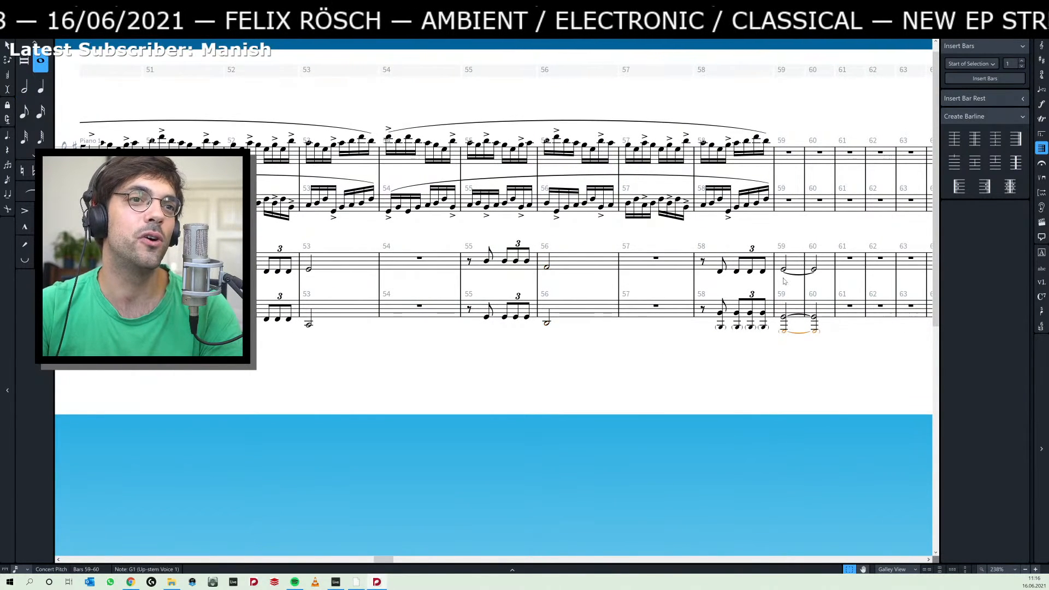
{"action": "left_click", "coordinate": [782, 271], "text": "ctrl"}
{"action": "key", "text": "6"}
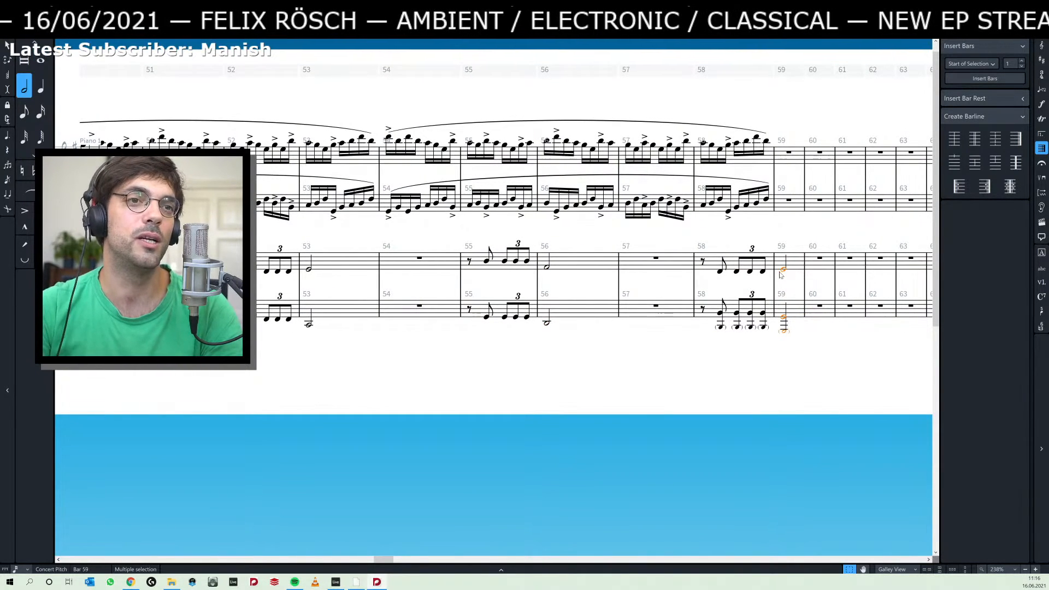
{"action": "left_click", "coordinate": [502, 353]}
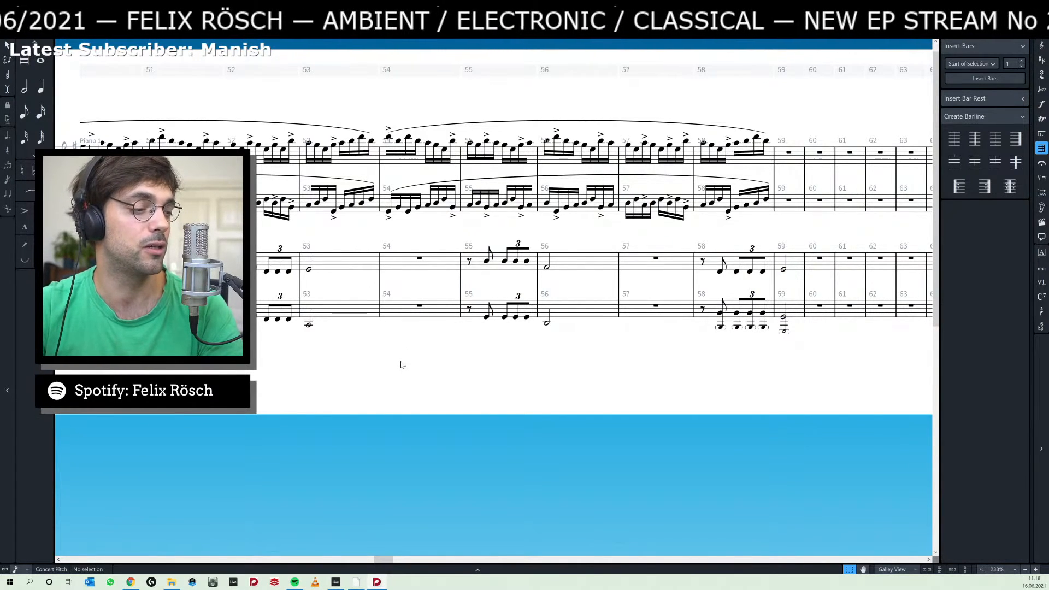
{"action": "scroll", "coordinate": [344, 362], "scroll_direction": "left", "scroll_amount": 5}
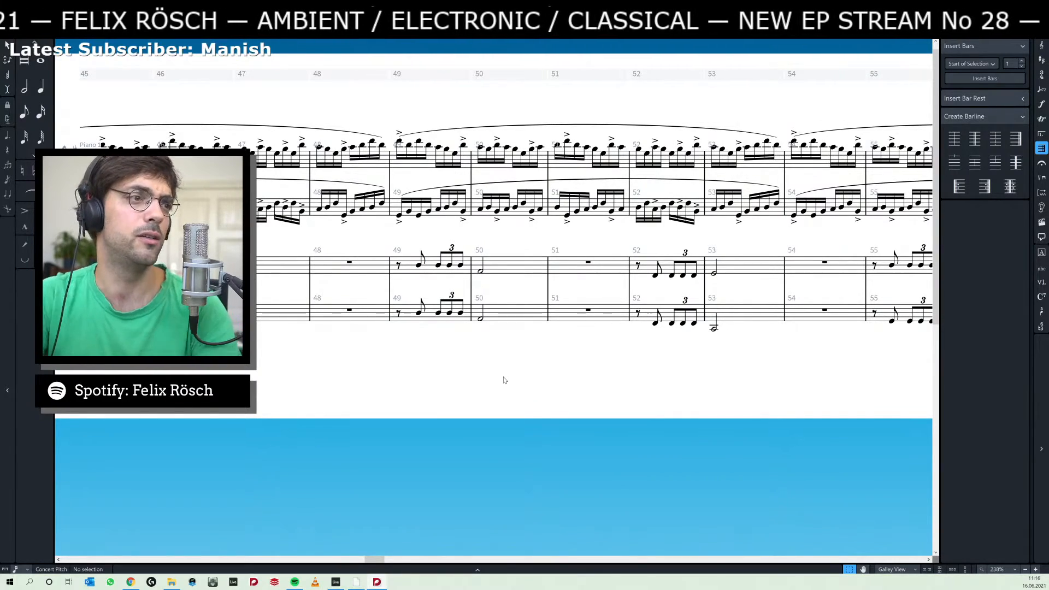
Play back the score from Piano 2's first note in bar 29, stop in bar 31 and clear the selection.
{"action": "scroll", "coordinate": [382, 371], "scroll_direction": "left", "scroll_amount": 6}
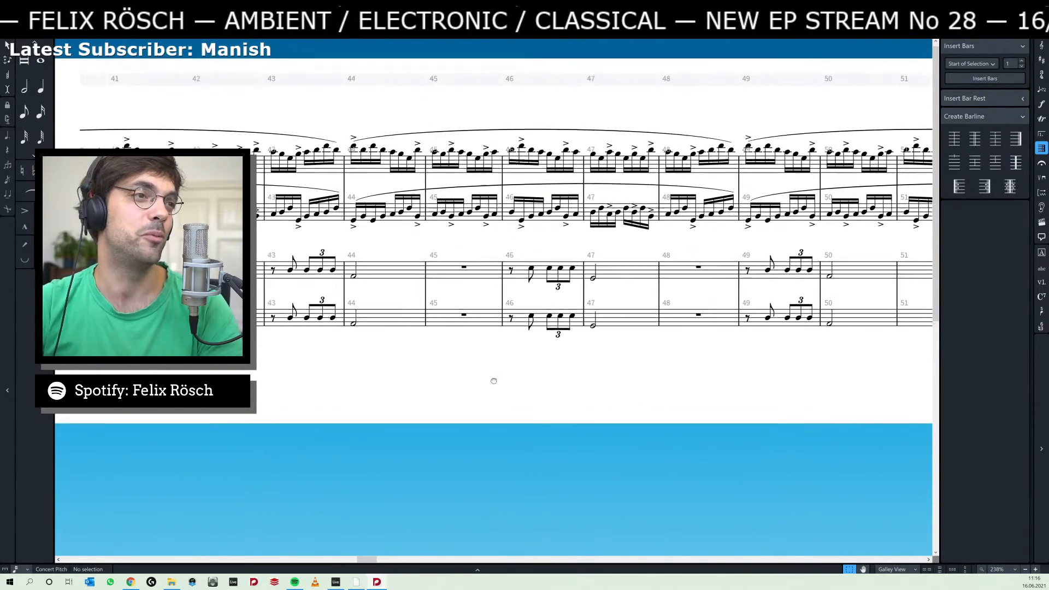
{"action": "scroll", "coordinate": [473, 392], "scroll_direction": "left", "scroll_amount": 8}
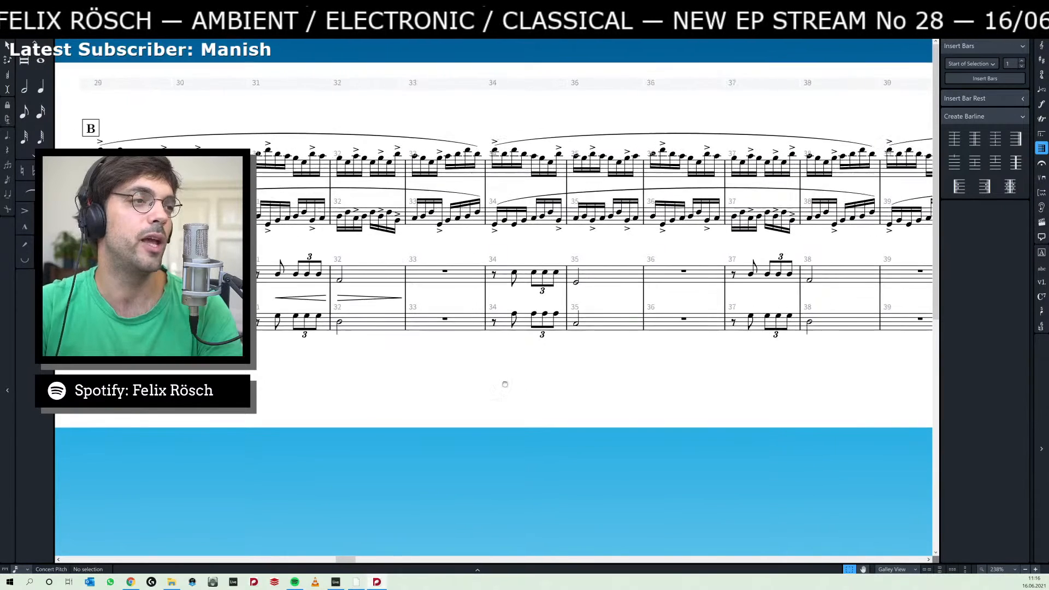
{"action": "scroll", "coordinate": [427, 387], "scroll_direction": "left", "scroll_amount": 2}
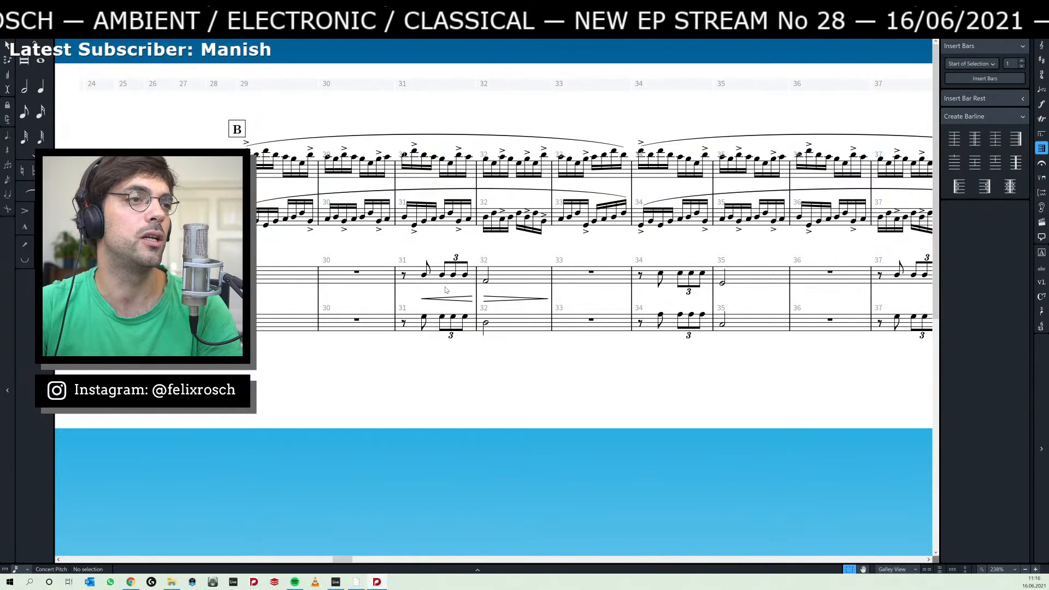
{"action": "left_click", "coordinate": [400, 274]}
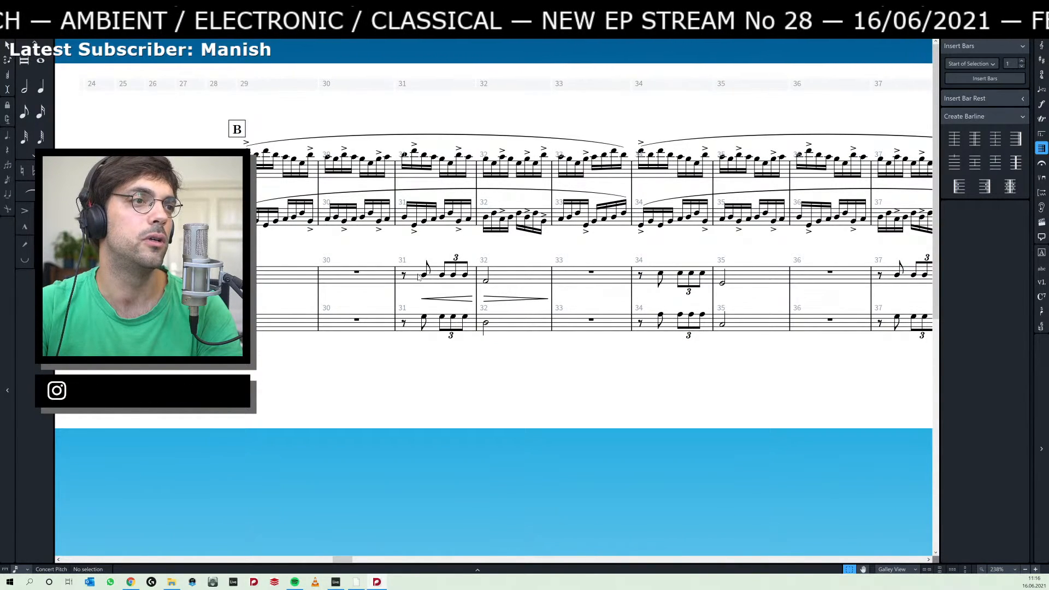
{"action": "left_click", "coordinate": [424, 276]}
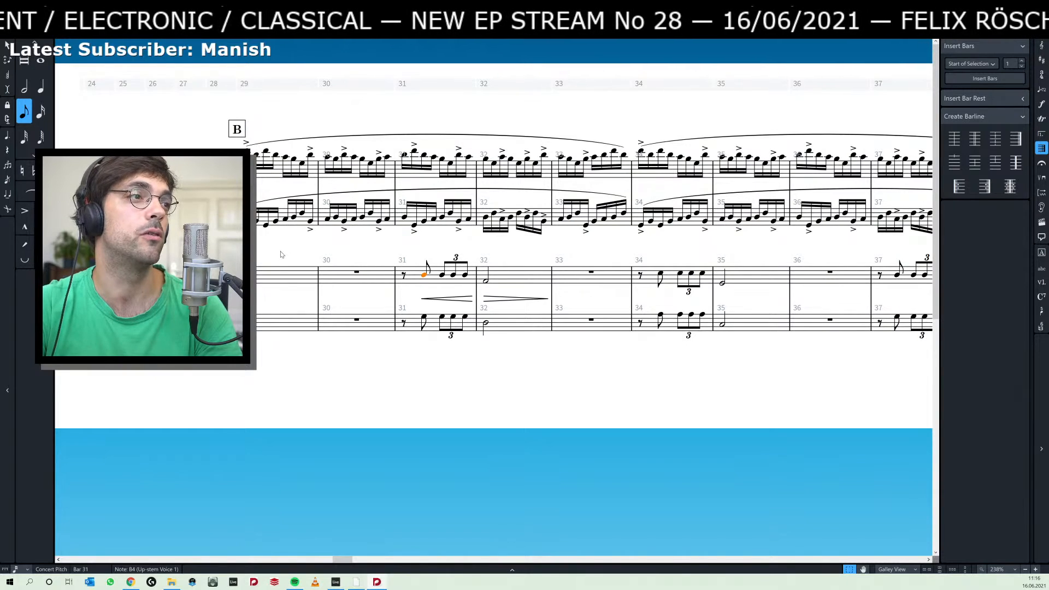
{"action": "key", "text": "Left"}
{"action": "key", "text": "Left"}
{"action": "key", "text": "Left"}
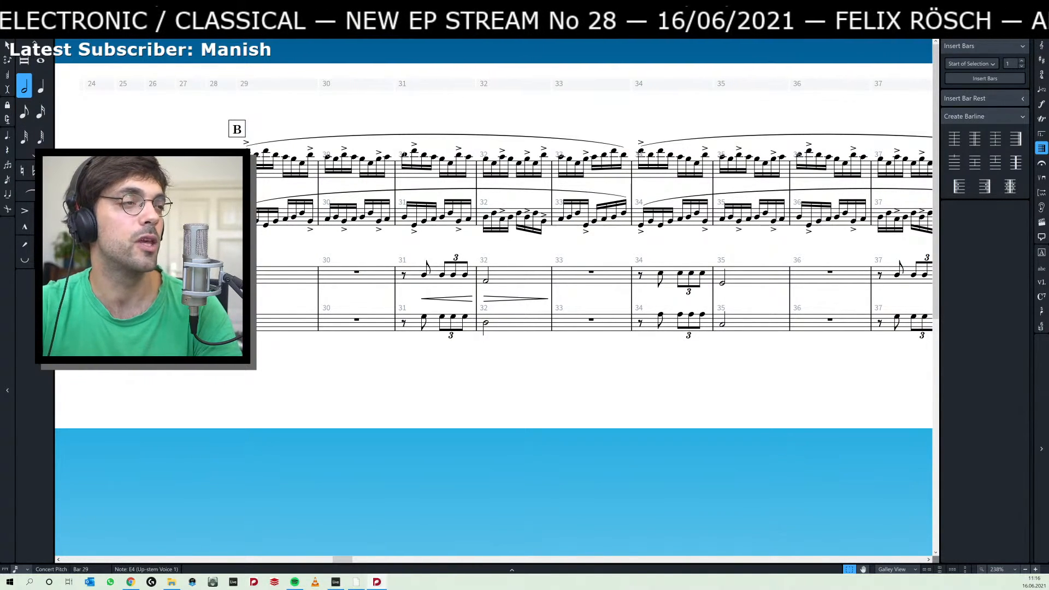
{"action": "key", "text": "space"}
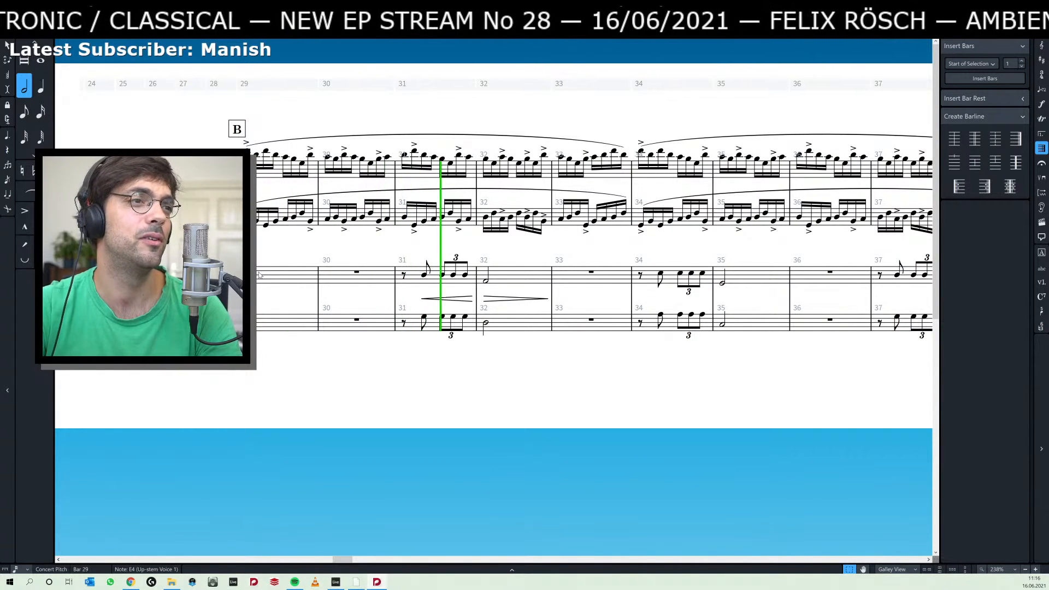
{"action": "key", "text": "space"}
{"action": "left_click", "coordinate": [387, 249]}
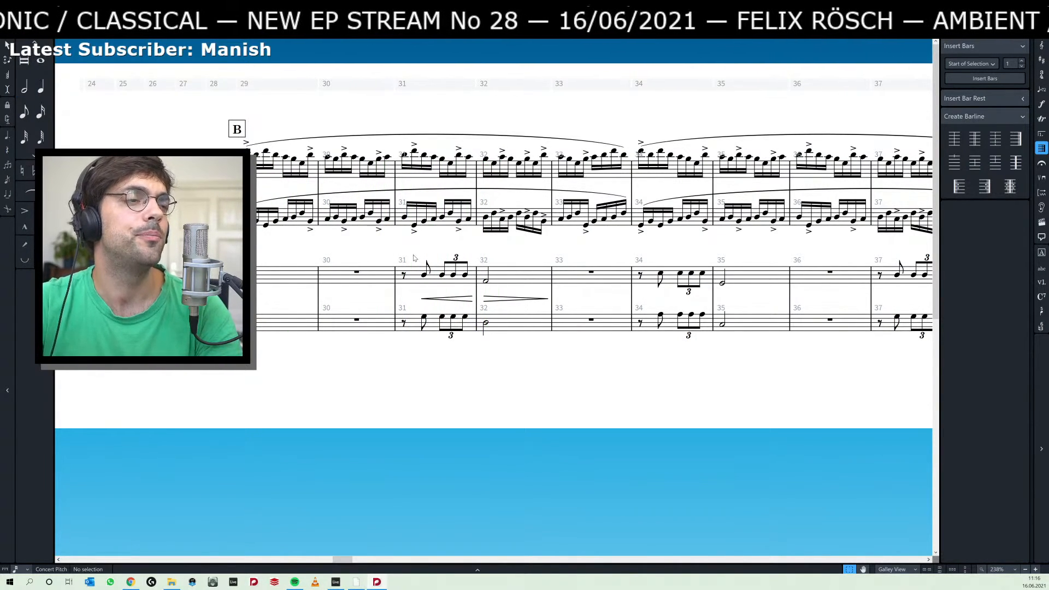
Lengthen Piano 2's half notes in bar 29 on both staves by a quarter note, tied into bar 30.
{"action": "left_click", "coordinate": [249, 298]}
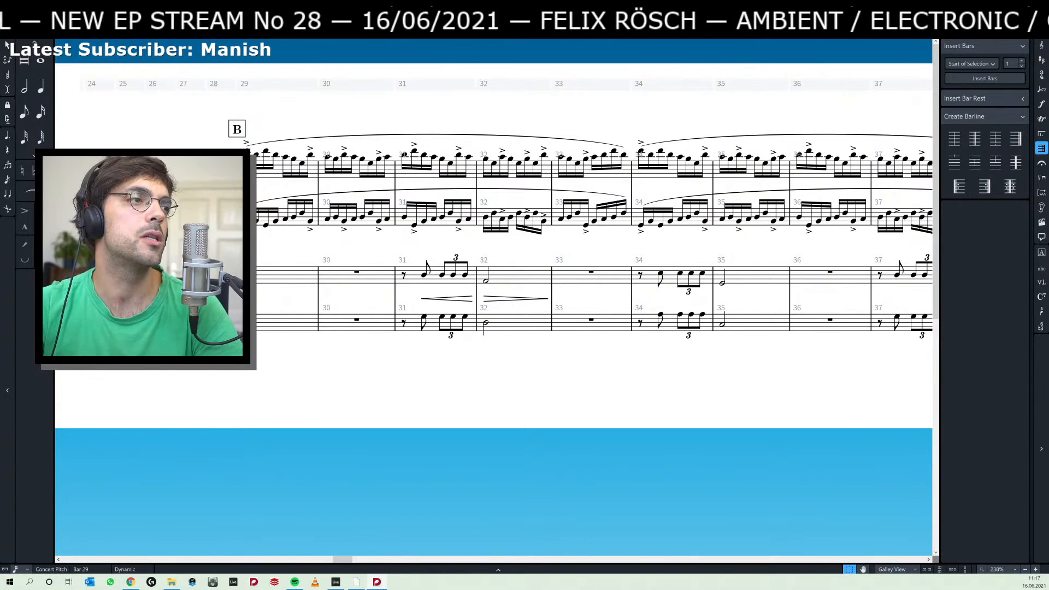
{"action": "left_click", "coordinate": [246, 281]}
{"action": "left_click", "coordinate": [246, 299], "text": "ctrl"}
{"action": "key", "text": "period"}
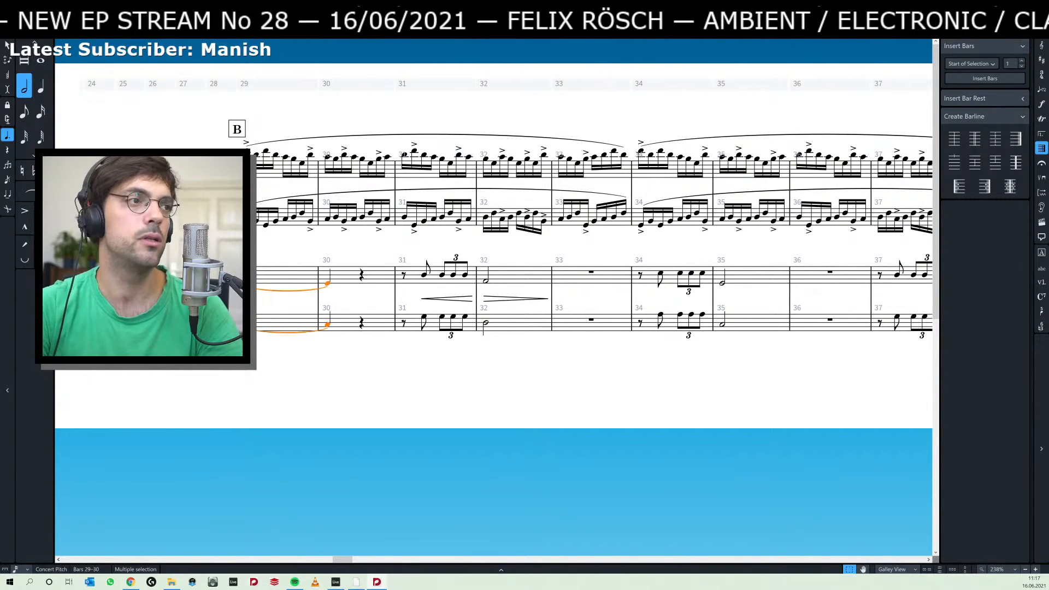
{"action": "key", "text": "Escape"}
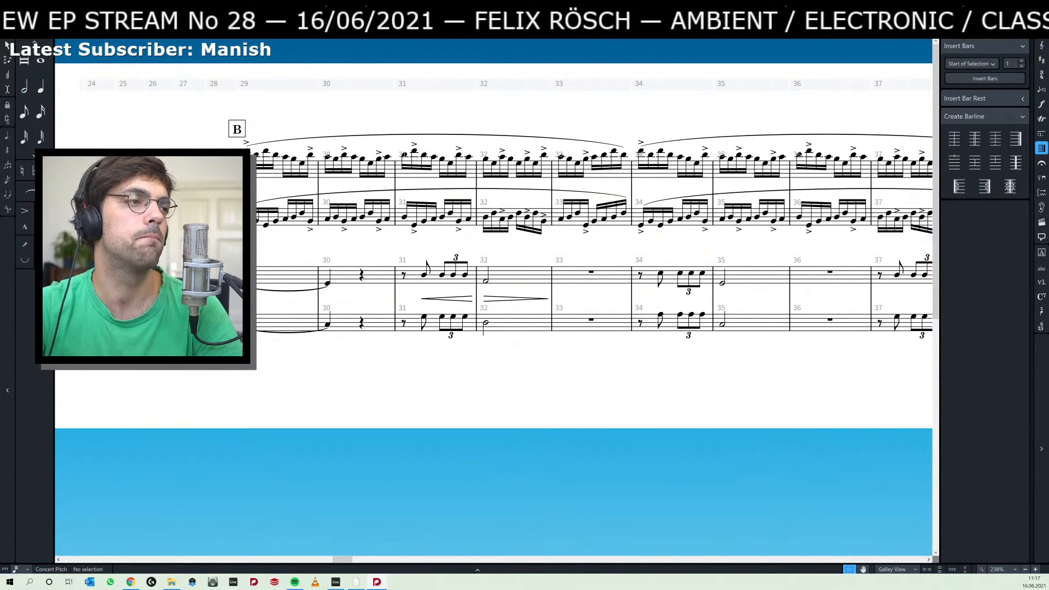
{"action": "left_click", "coordinate": [246, 299]}
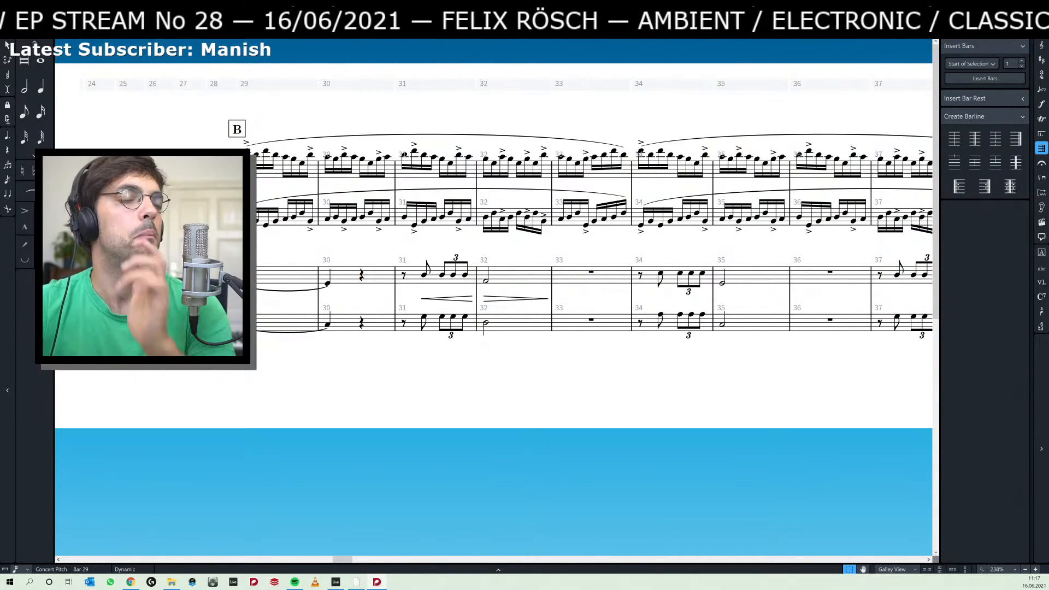
Include the Viola 1 and Violoncello 1 players in the "Little insects & an old bee" flow and return to writing.
{"action": "key", "text": "ctrl+1"}
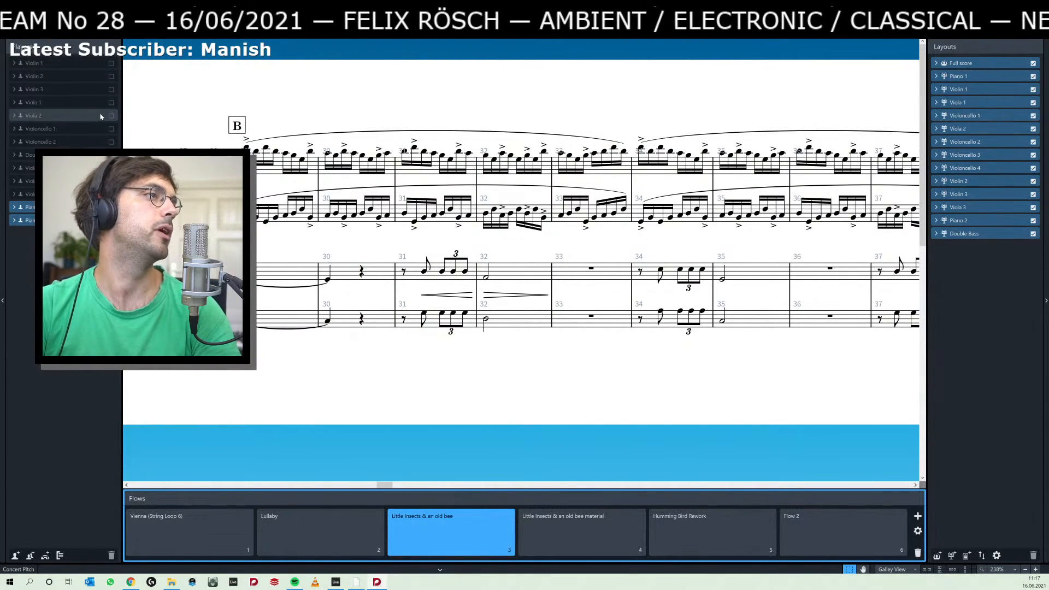
{"action": "left_click", "coordinate": [111, 103]}
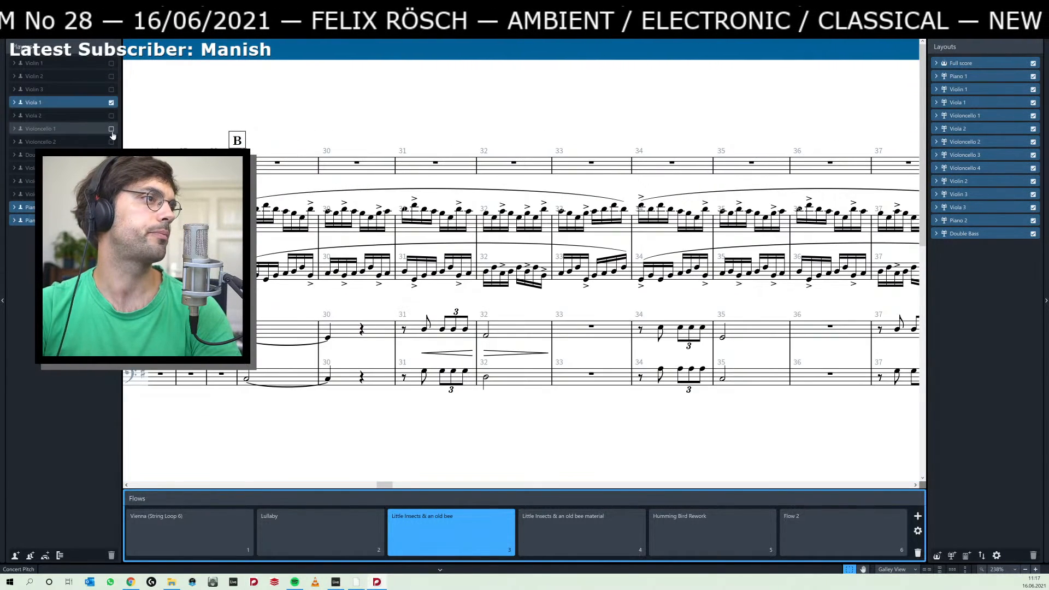
{"action": "left_click", "coordinate": [111, 129]}
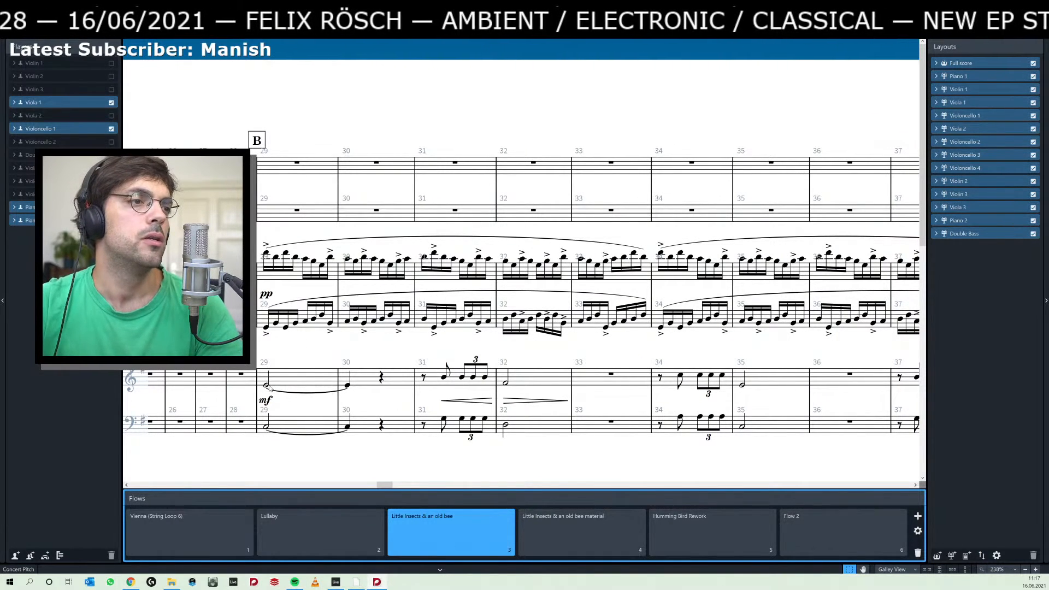
{"action": "key", "text": "ctrl+2"}
Try cutting Piano 2's music on both staves in bars 29–59 and pasting it into Viola 1 from bar 29.
{"action": "left_click", "coordinate": [268, 387]}
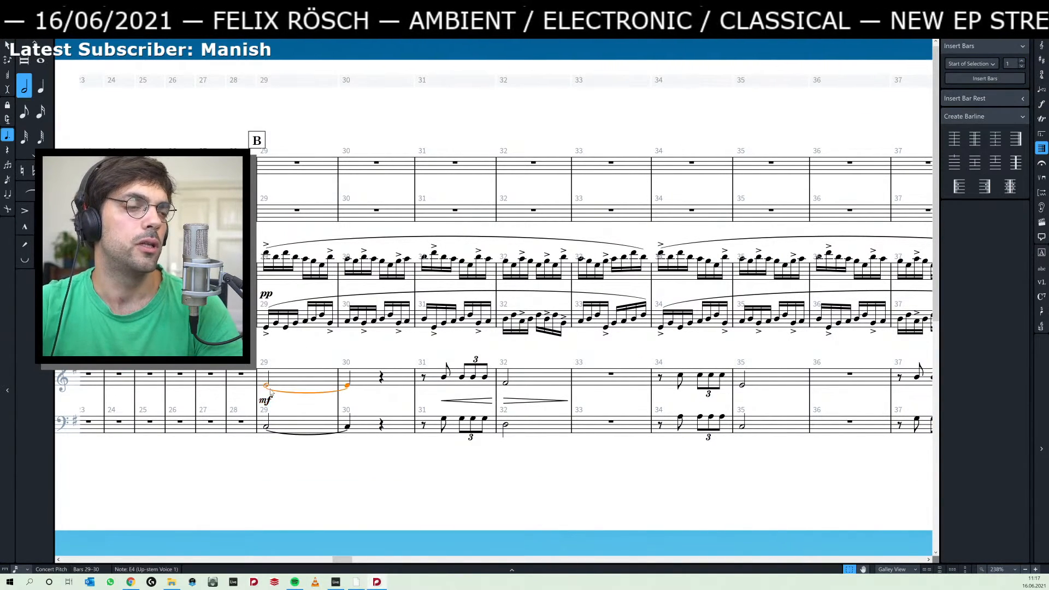
{"action": "scroll", "coordinate": [271, 392], "scroll_direction": "right", "scroll_amount": 10}
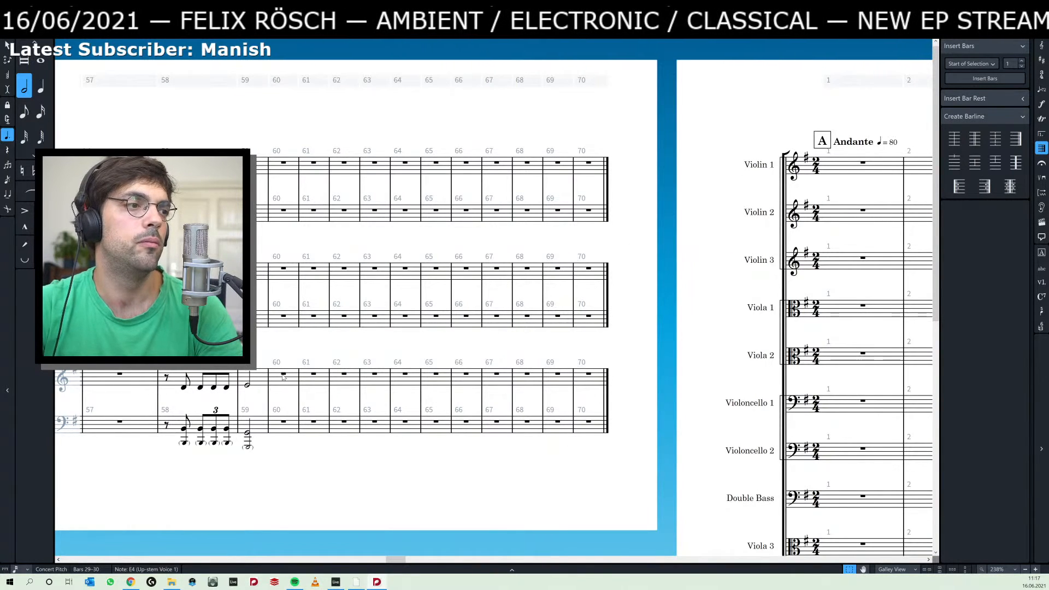
{"action": "left_click", "coordinate": [247, 449], "text": "shift"}
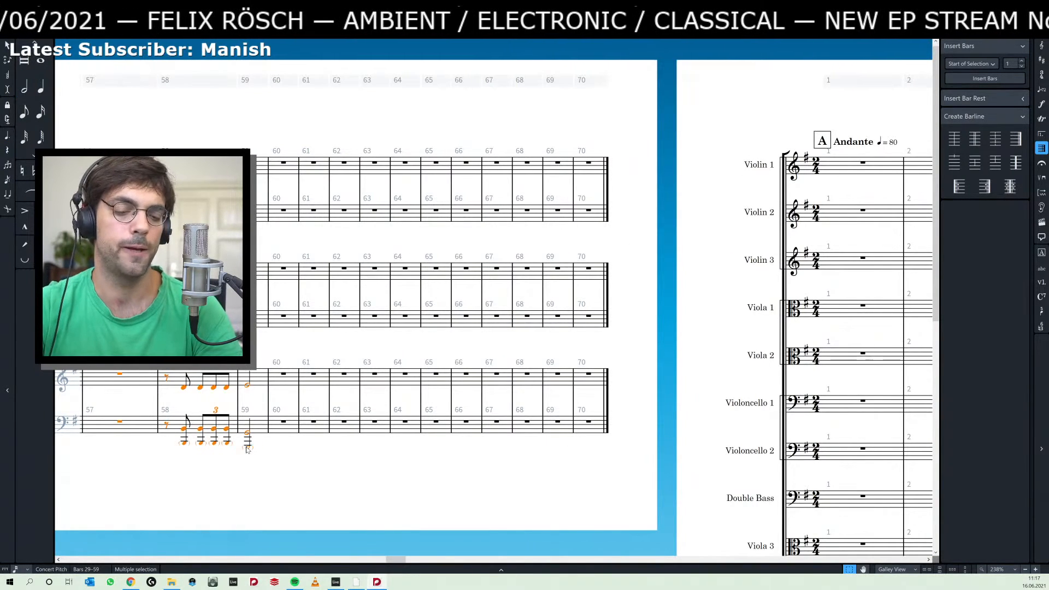
{"action": "scroll", "coordinate": [247, 448], "scroll_direction": "left", "scroll_amount": 10}
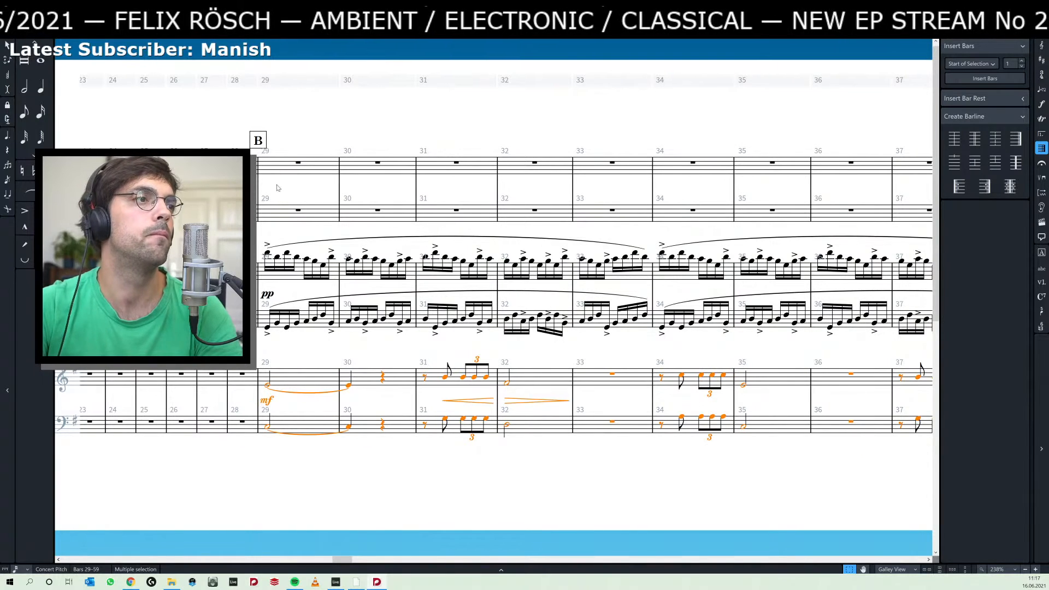
{"action": "key", "text": "ctrl+x"}
{"action": "left_click", "coordinate": [299, 164]}
{"action": "key", "text": "ctrl+v"}
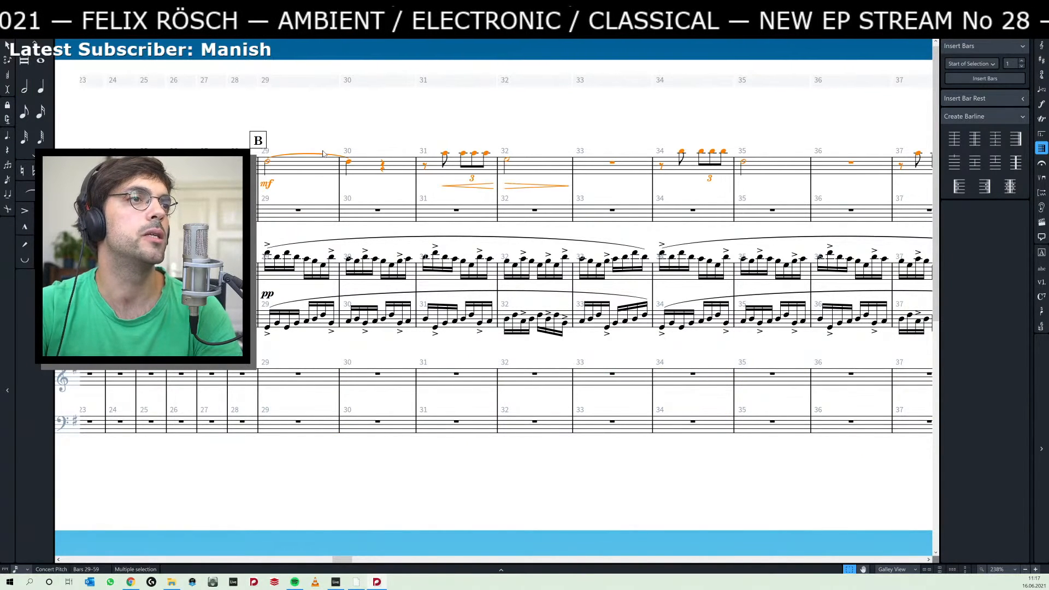
{"action": "key", "text": "ctrl+z"}
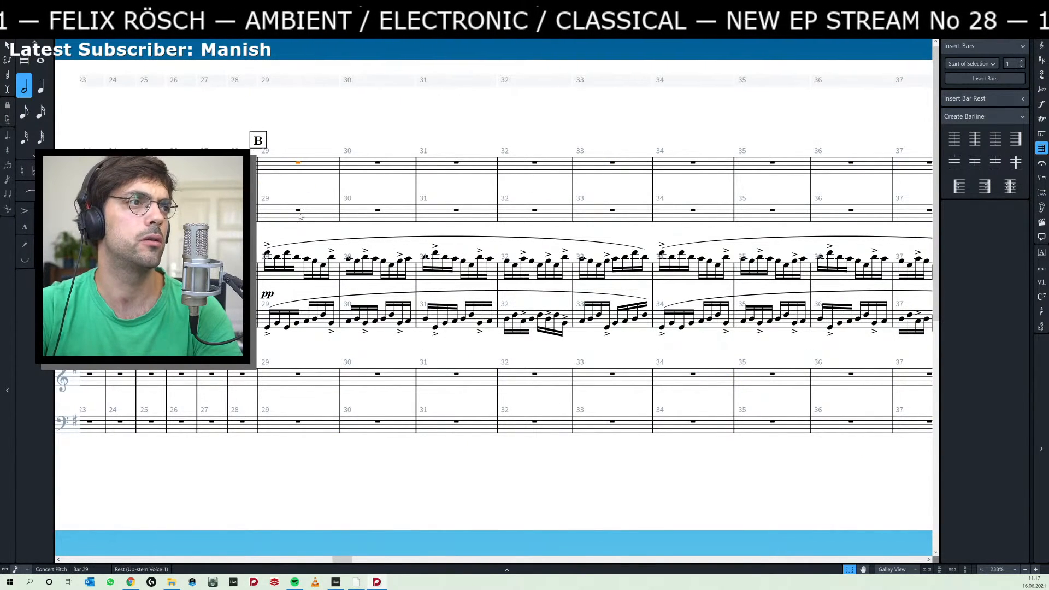
Try pasting the cut Piano 2 passage into Violoncello 1 from bar 29, and undo back to before the cut.
{"action": "key", "text": "ctrl+v"}
{"action": "key", "text": "ctrl+z"}
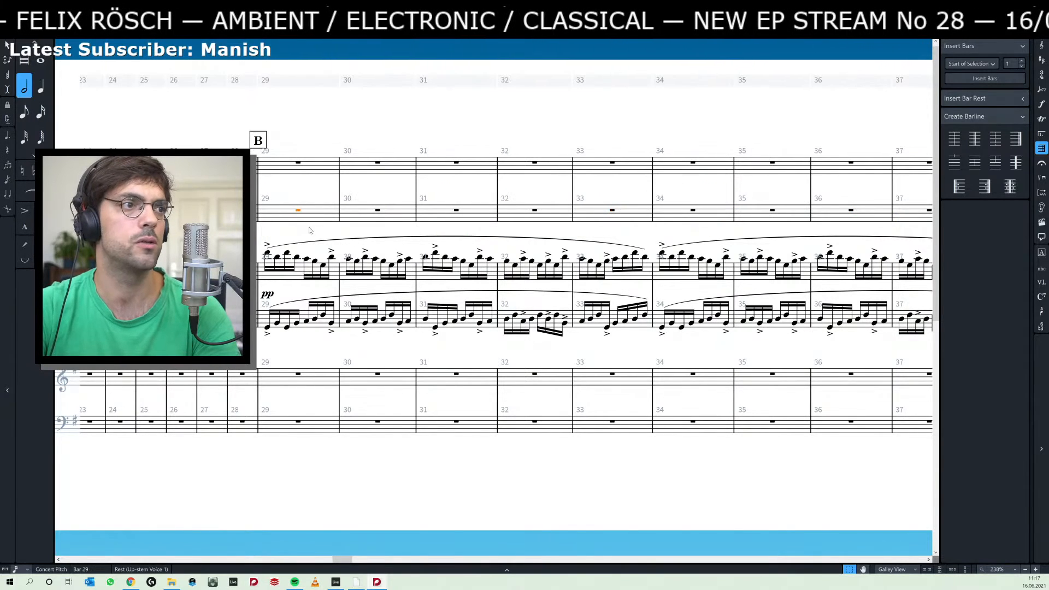
{"action": "key", "text": "ctrl+z"}
{"action": "key", "text": "ctrl+z"}
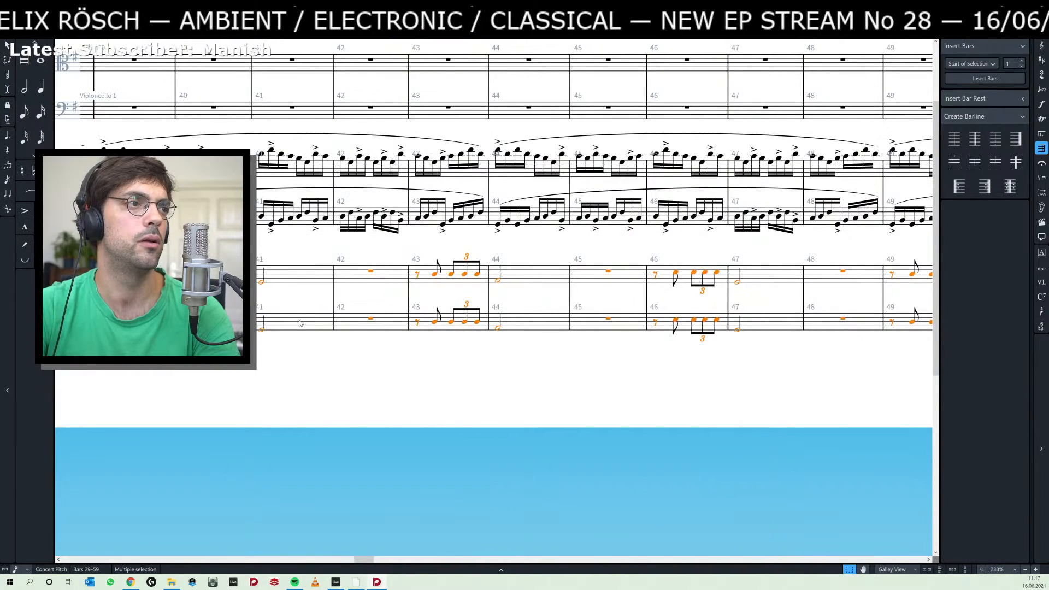
Try once more to move Piano 2's bars 29–59 into Viola 1 and check the tied note in bar 29.
{"action": "key", "text": "ctrl+z"}
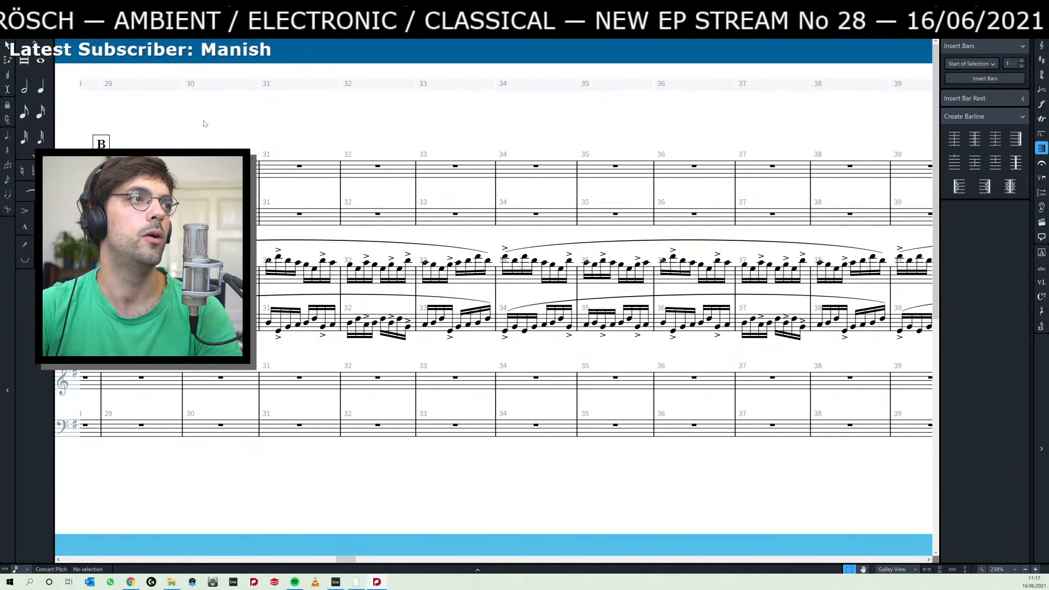
{"action": "key", "text": "ctrl+z"}
{"action": "left_click", "coordinate": [349, 166]}
{"action": "key", "text": "ctrl+v"}
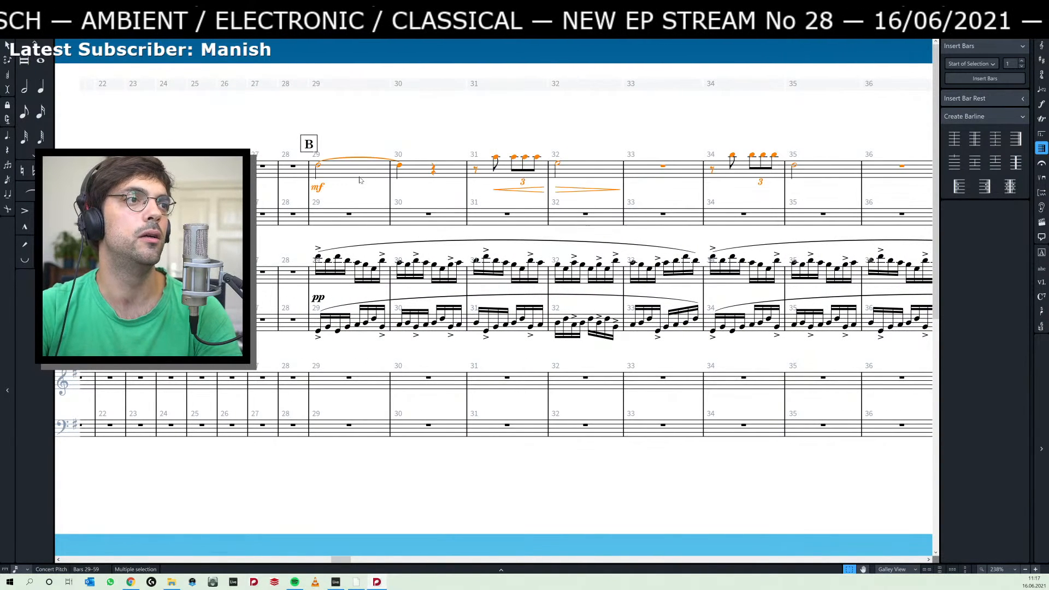
{"action": "left_click", "coordinate": [318, 166]}
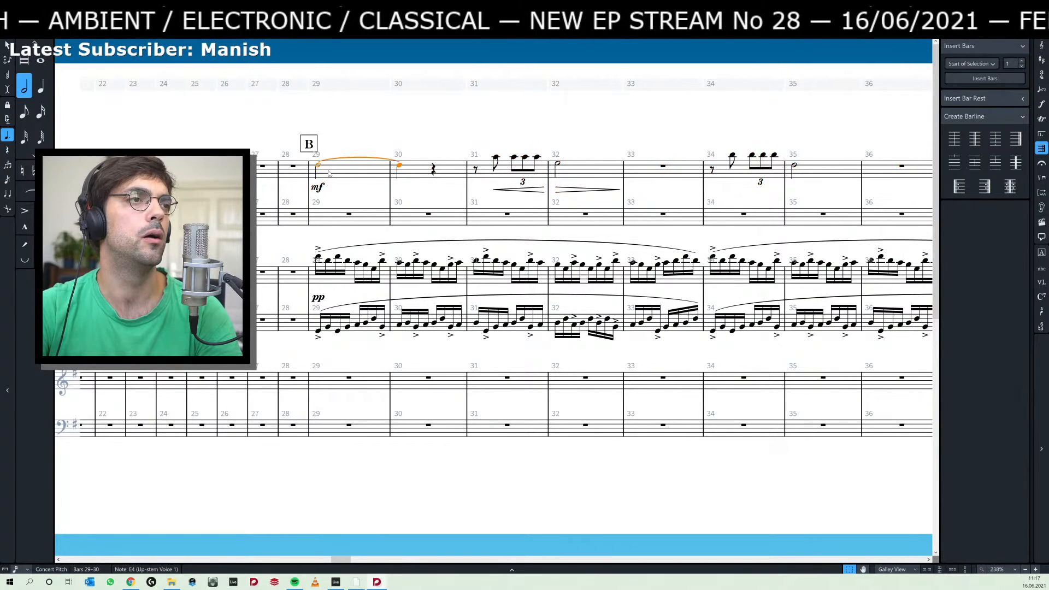
Undo the latest transfer to Viola 1 to restore Piano 2's music in bars 29–59.
{"action": "key", "text": "ctrl+z"}
{"action": "key", "text": "ctrl+z"}
{"action": "key", "text": "ctrl+z"}
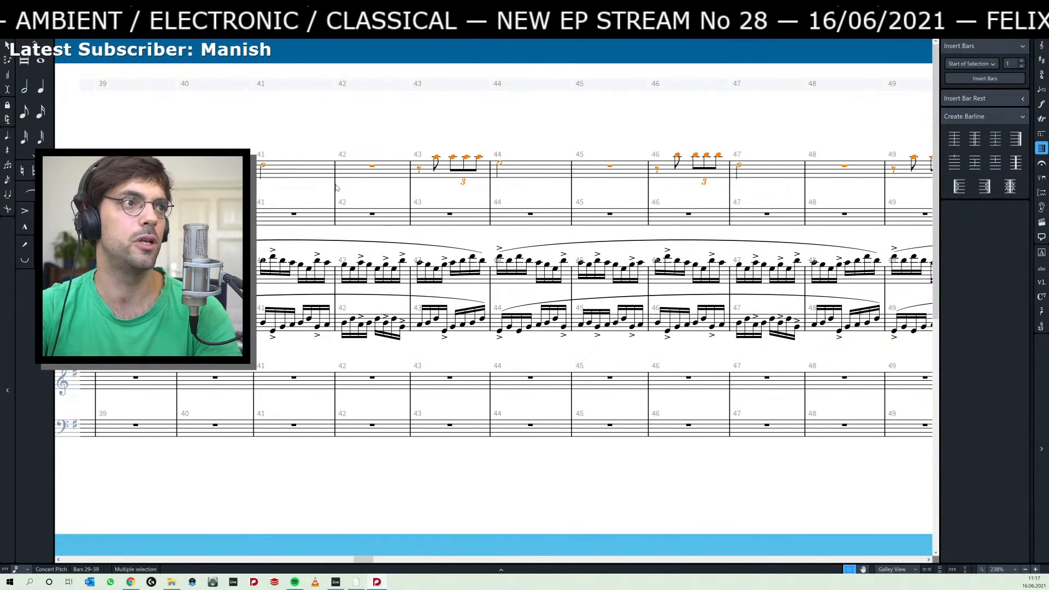
{"action": "key", "text": "ctrl+z"}
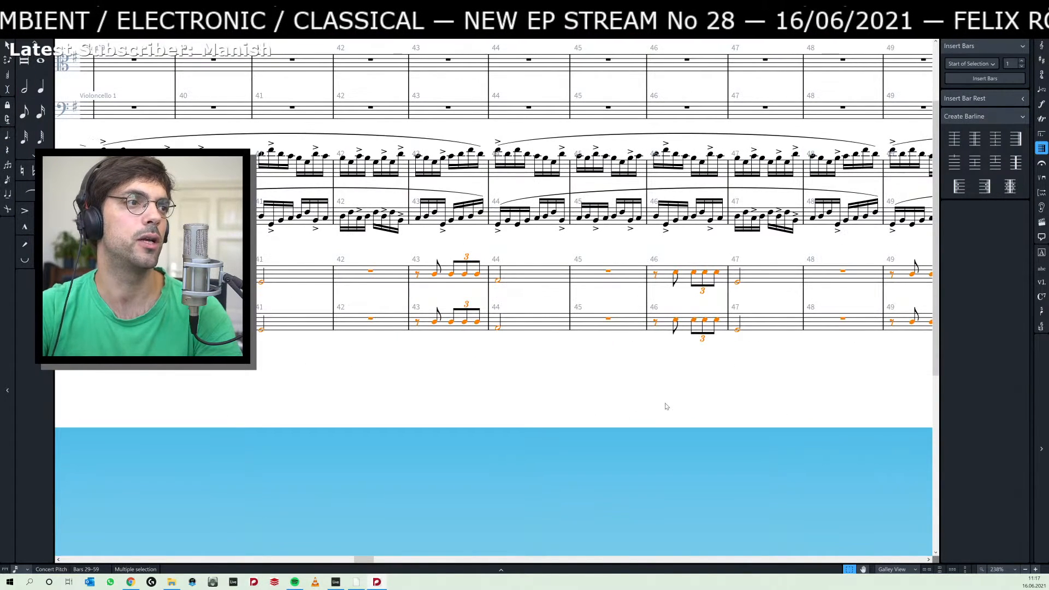
{"action": "key", "text": "ctrl+z"}
Select Piano 2's upper-staff music from bar 29 to bar 59 and move it up staff by staff into Viola 1.
{"action": "key", "text": "Home"}
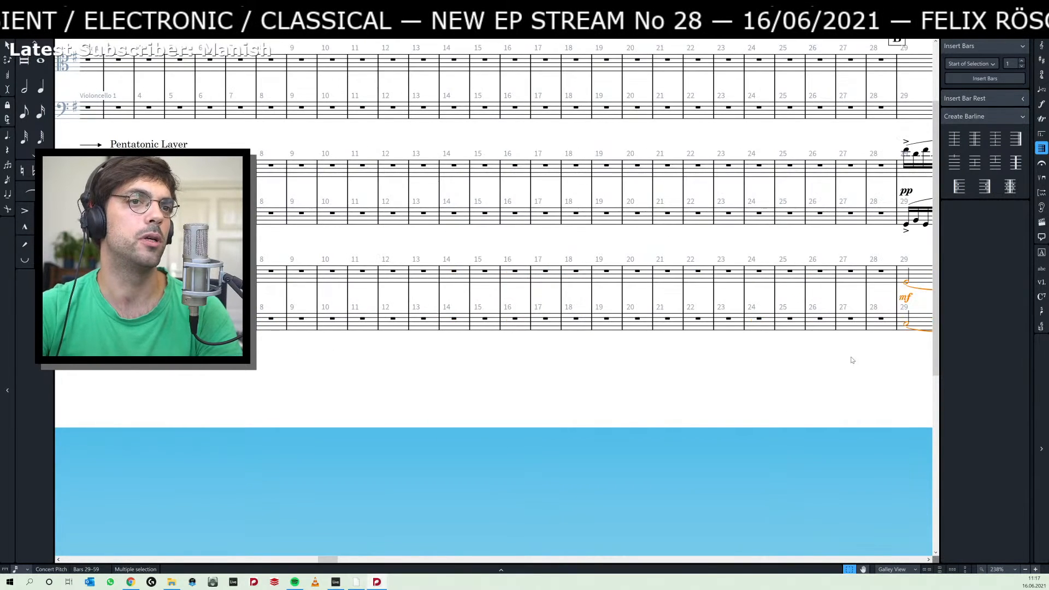
{"action": "left_click_drag", "start_coordinate": [879, 300], "coordinate": [651, 314]}
{"action": "left_click", "coordinate": [680, 297]}
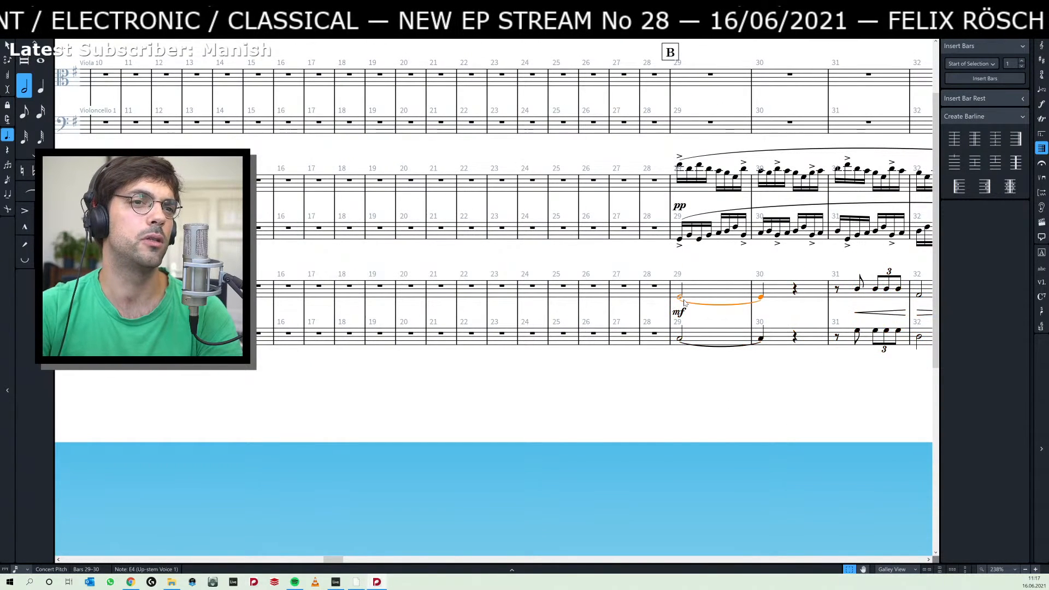
{"action": "key", "text": "End"}
{"action": "key", "text": "End"}
{"action": "key", "text": "End"}
{"action": "left_click", "coordinate": [661, 296], "text": "shift"}
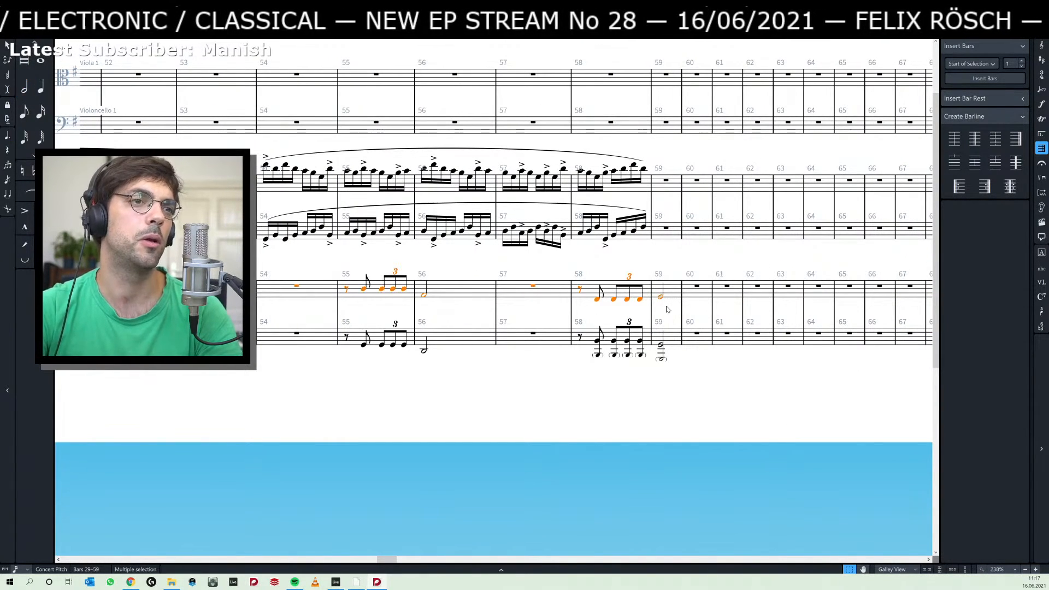
{"action": "left_click_drag", "start_coordinate": [365, 381], "coordinate": [727, 420]}
{"action": "left_click_drag", "start_coordinate": [354, 430], "coordinate": [595, 424]}
{"action": "left_click_drag", "start_coordinate": [347, 431], "coordinate": [574, 418]}
{"action": "left_click_drag", "start_coordinate": [230, 427], "coordinate": [631, 412]}
{"action": "left_click_drag", "start_coordinate": [270, 409], "coordinate": [625, 410]}
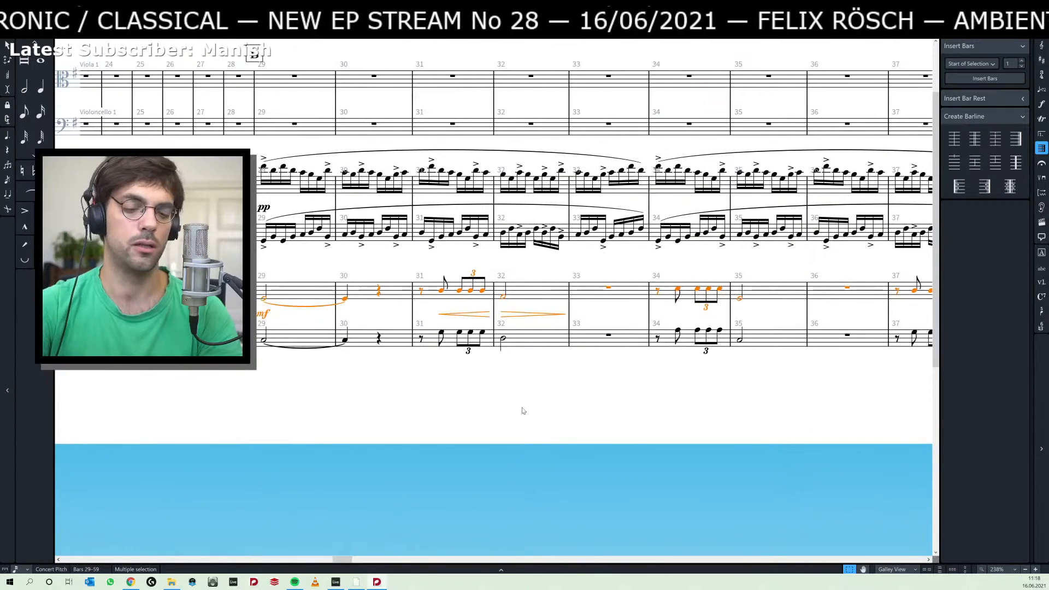
{"action": "key", "text": "alt+n"}
{"action": "key", "text": "alt+n"}
{"action": "key", "text": "alt+n"}
{"action": "key", "text": "alt+n"}
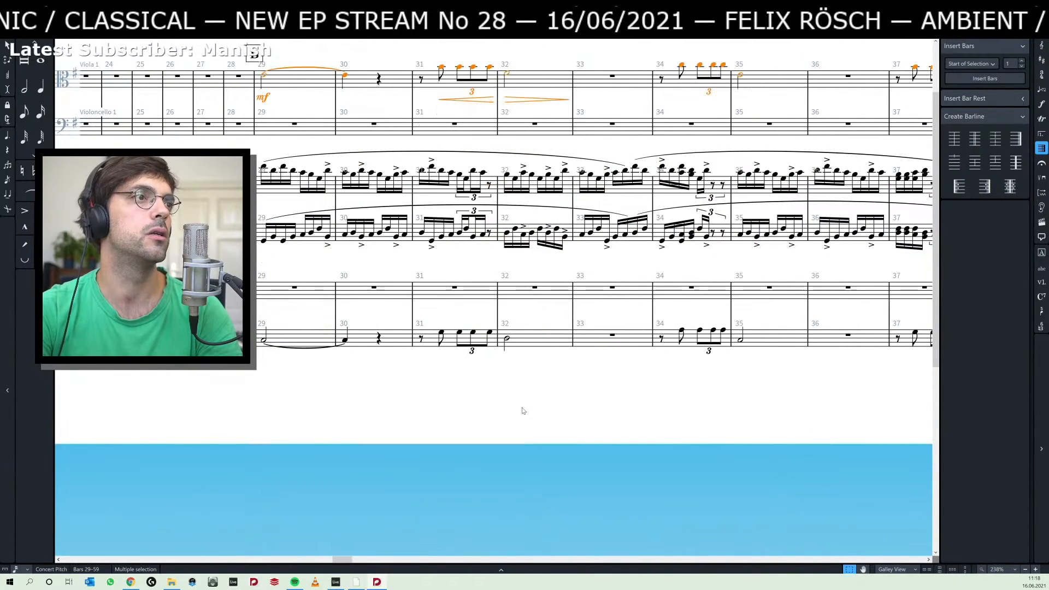
Select Piano 2's lower-staff music from bar 29 to bar 59 and move it up staff by staff into Violoncello 1.
{"action": "left_click", "coordinate": [297, 371]}
{"action": "left_click", "coordinate": [263, 340]}
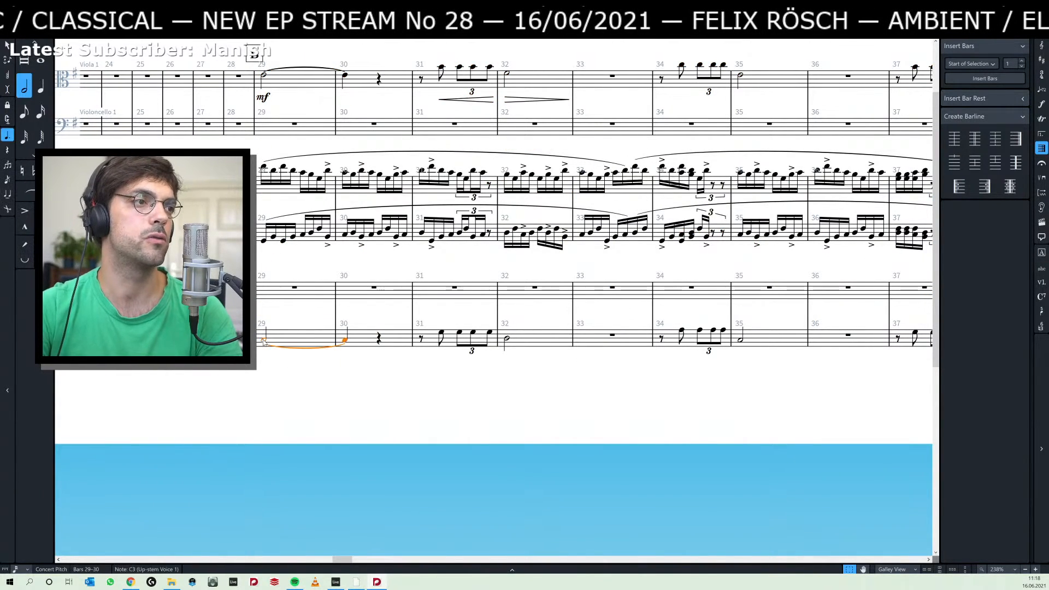
{"action": "key", "text": "End"}
{"action": "key", "text": "End"}
{"action": "key", "text": "End"}
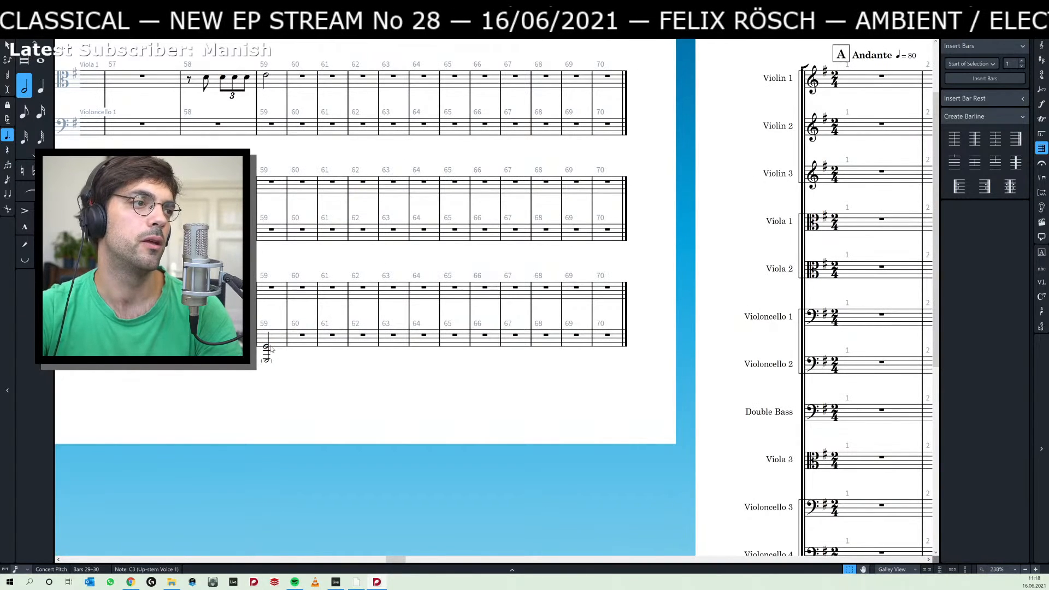
{"action": "left_click", "coordinate": [266, 348], "text": "shift"}
{"action": "key", "text": "alt+n"}
{"action": "key", "text": "alt+n"}
{"action": "key", "text": "alt+n"}
{"action": "key", "text": "alt+n"}
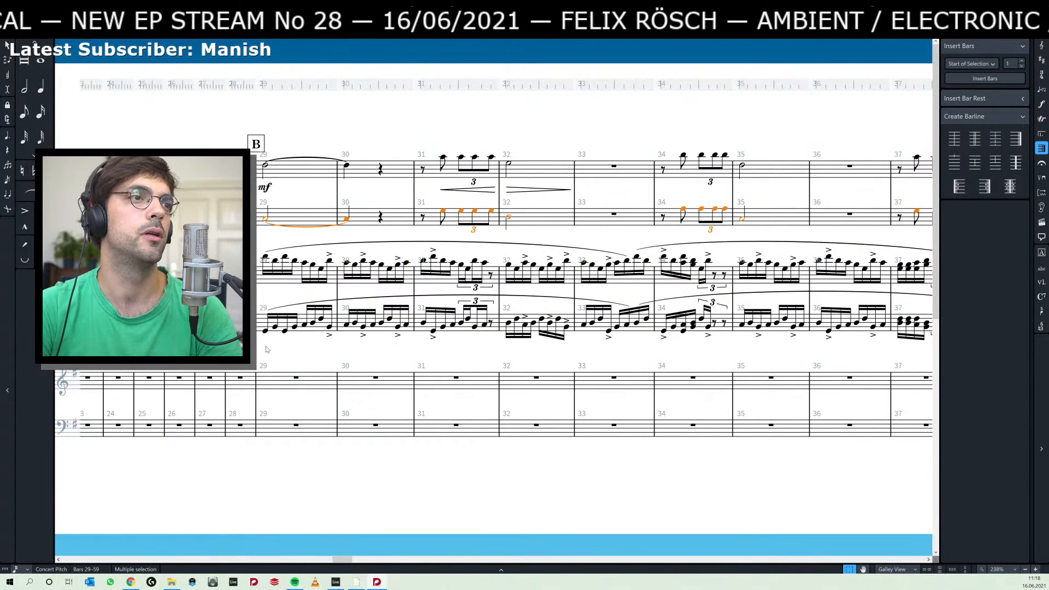
Delete the mf under Viola 1 in bar 29 and add a pp dynamic to Piano 1 in the same bar.
{"action": "left_click", "coordinate": [266, 187]}
{"action": "key", "text": "Delete"}
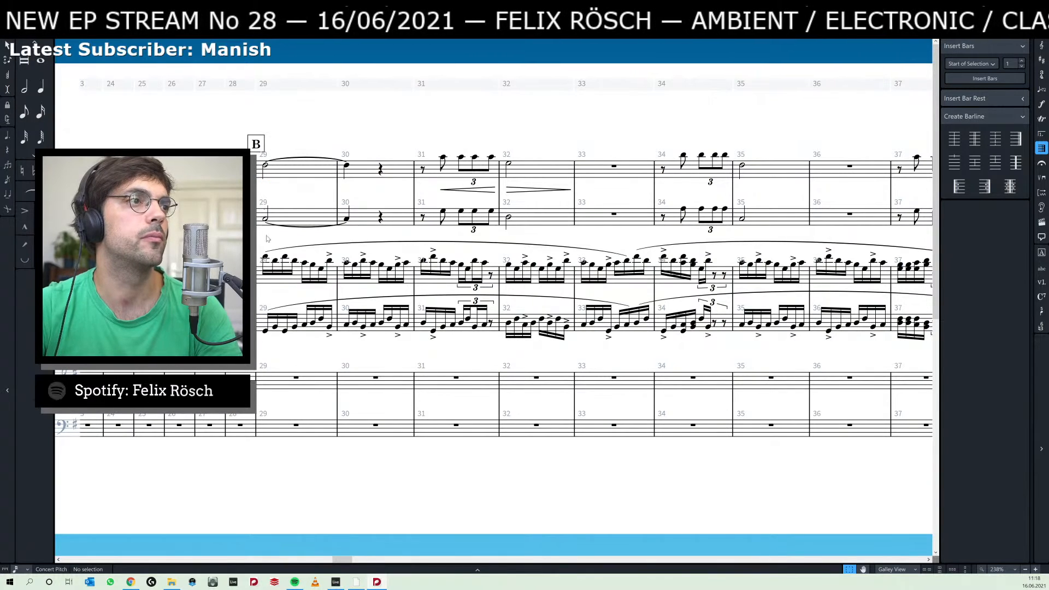
{"action": "left_click", "coordinate": [267, 261]}
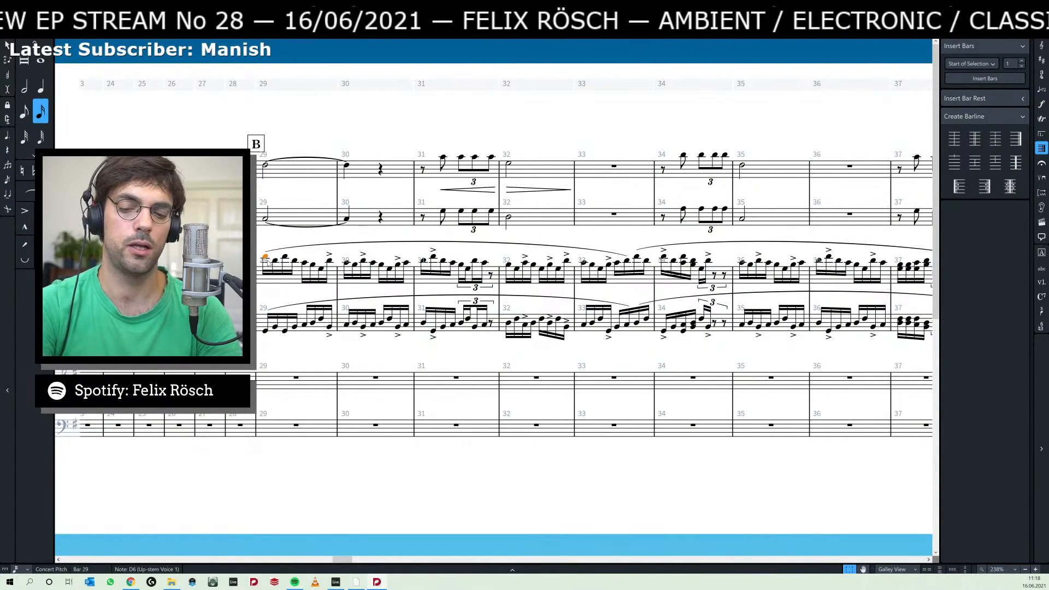
{"action": "key", "text": "shift+d"}
{"action": "key", "text": "Return"}
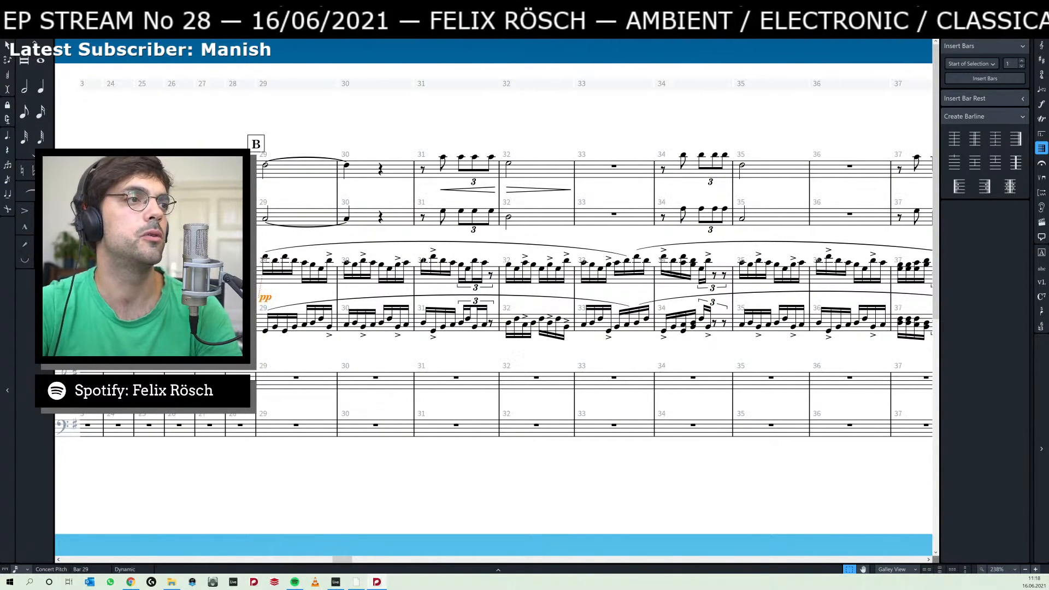
{"action": "key", "text": "Escape"}
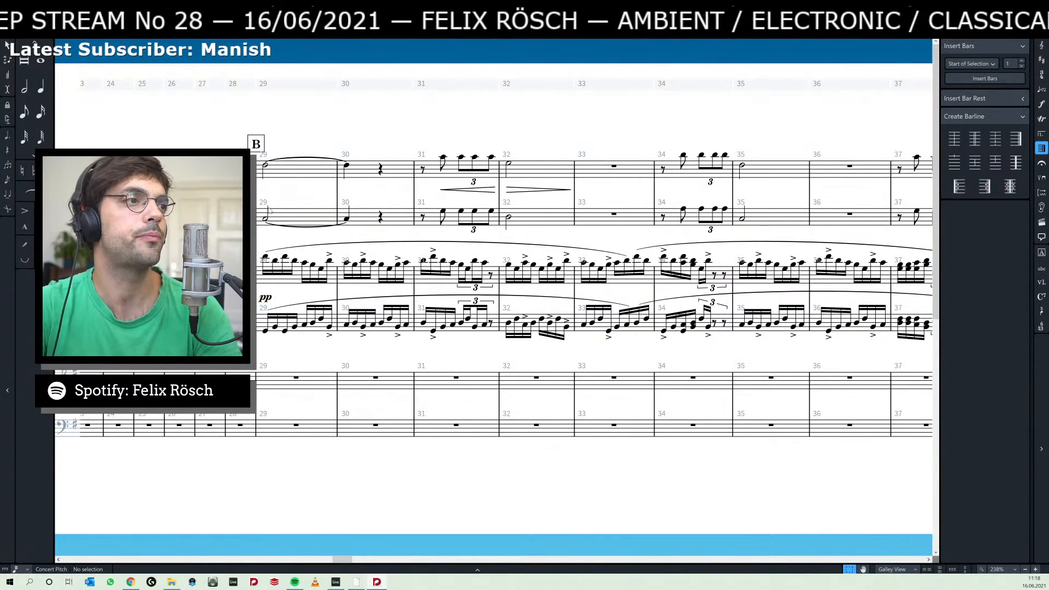
Play back the passage from bar 29 to hear the transferred melody, stopping around bar 31.
{"action": "left_click", "coordinate": [266, 166]}
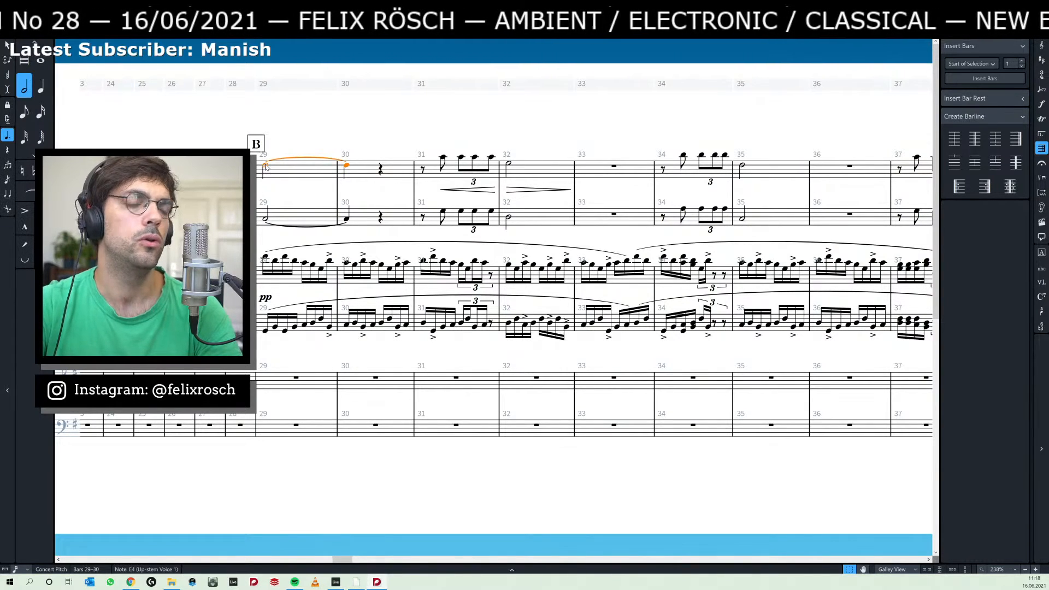
{"action": "key", "text": "p"}
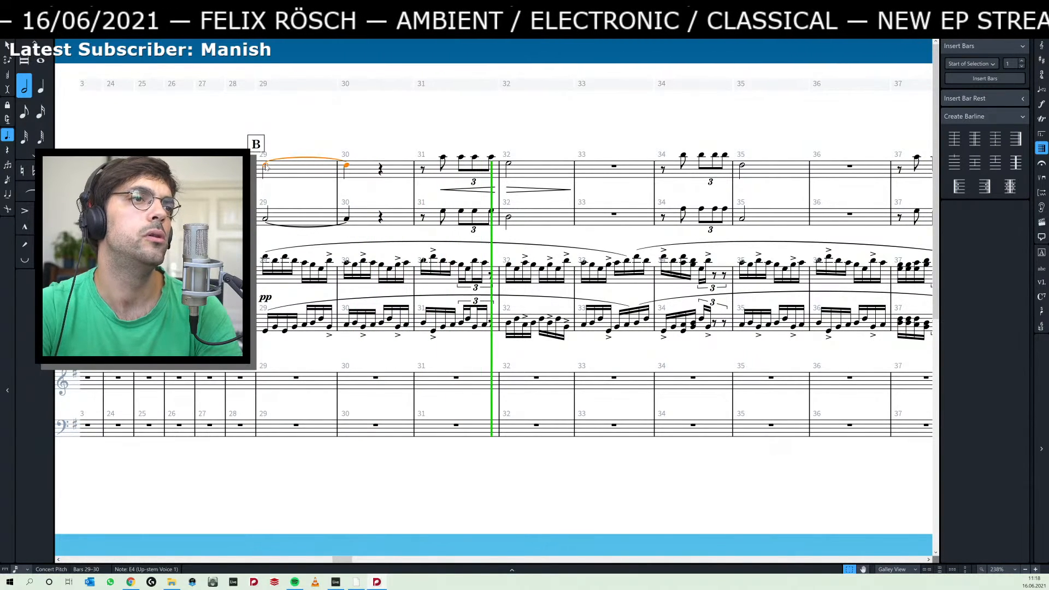
{"action": "key", "text": "space"}
Add tenuto marks to all notes of bar 31 in Viola 1 and Violoncello 1.
{"action": "left_click", "coordinate": [443, 157]}
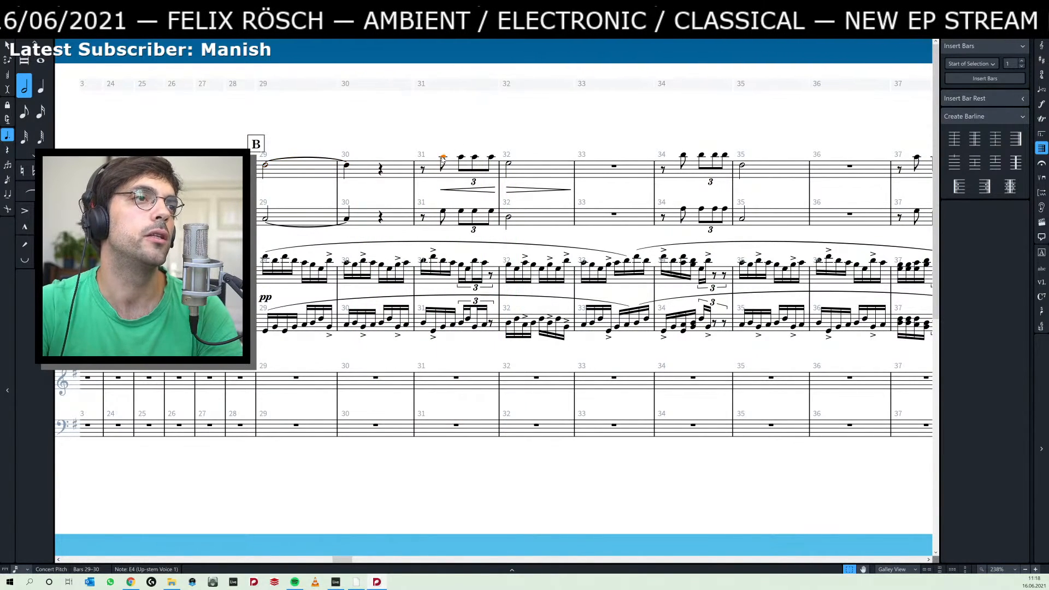
{"action": "left_click", "coordinate": [491, 212], "text": "shift"}
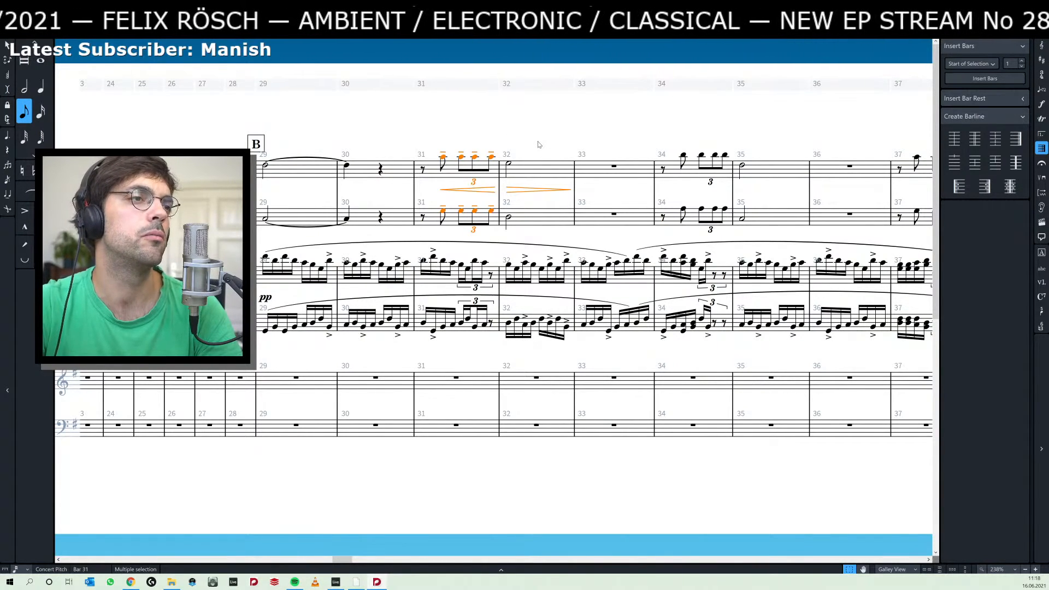
{"action": "key", "text": "Escape"}
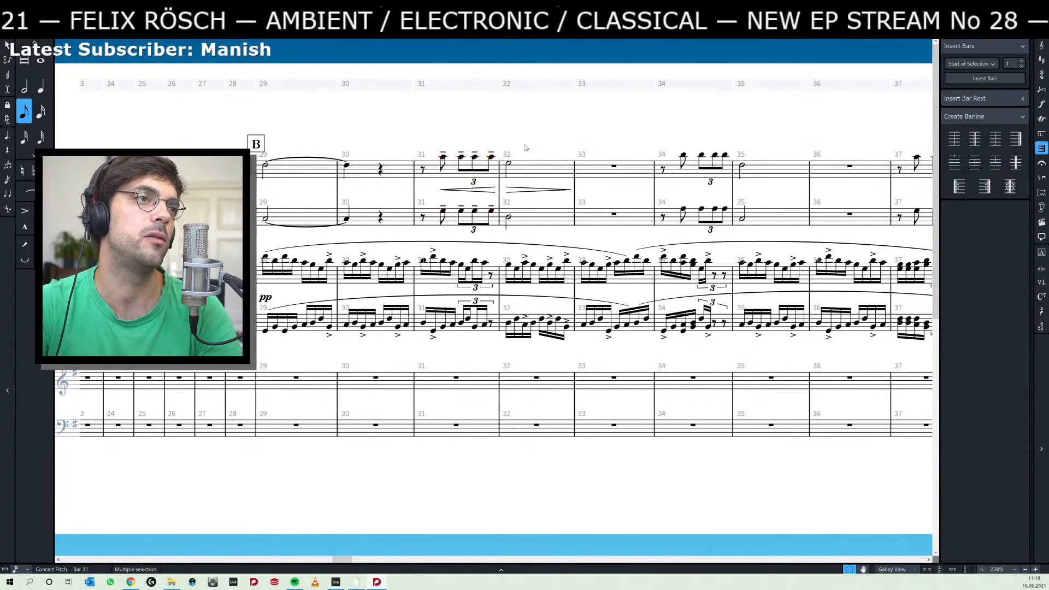
Try sixteenth and dotted-sixteenth durations on Viola 1's first note in bar 31.
{"action": "left_click", "coordinate": [462, 158]}
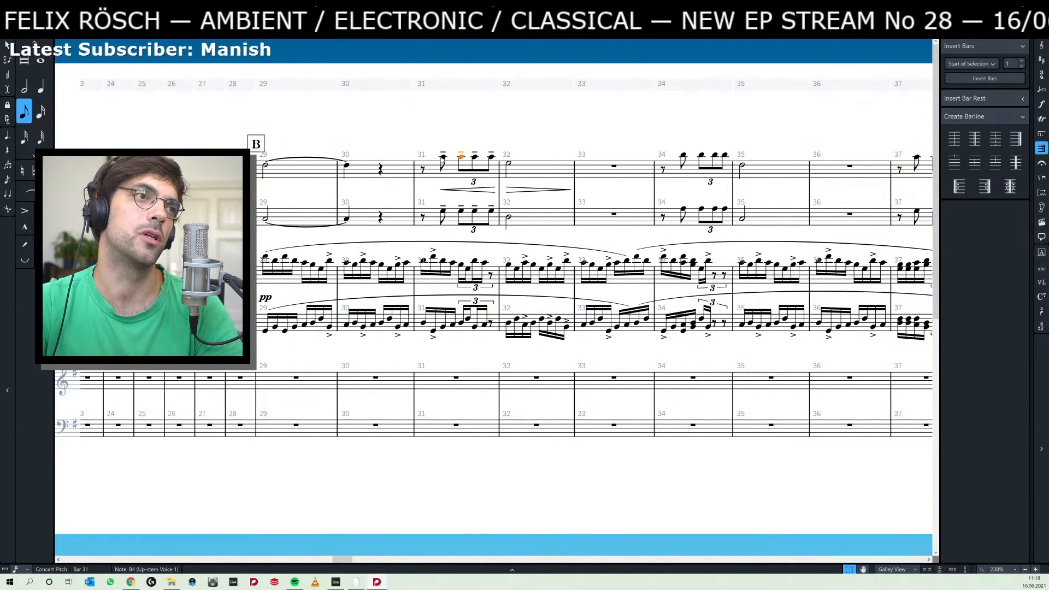
{"action": "left_click", "coordinate": [443, 158]}
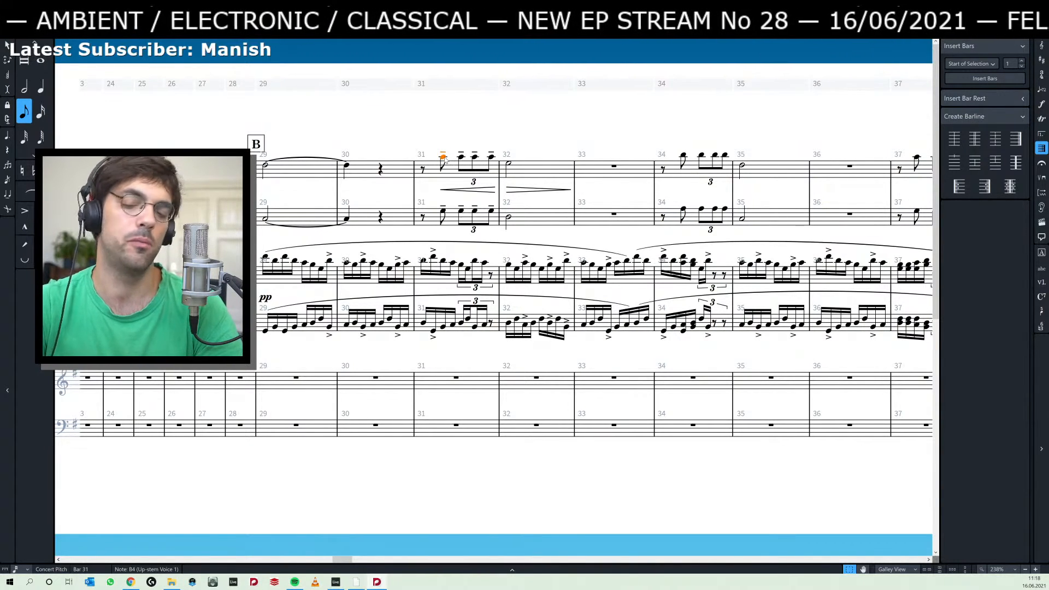
{"action": "key", "text": "5"}
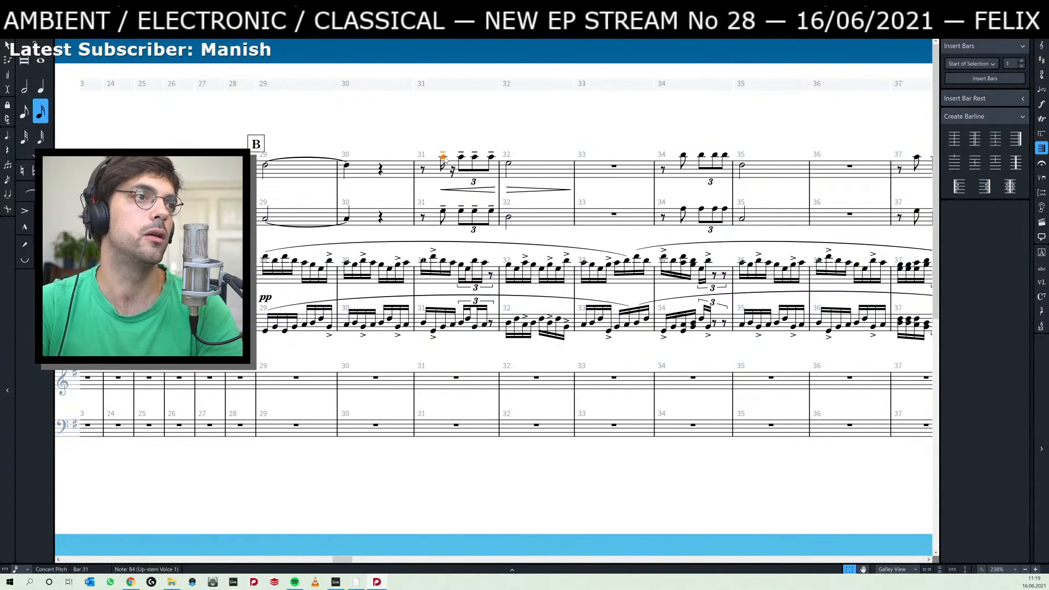
{"action": "key", "text": "period"}
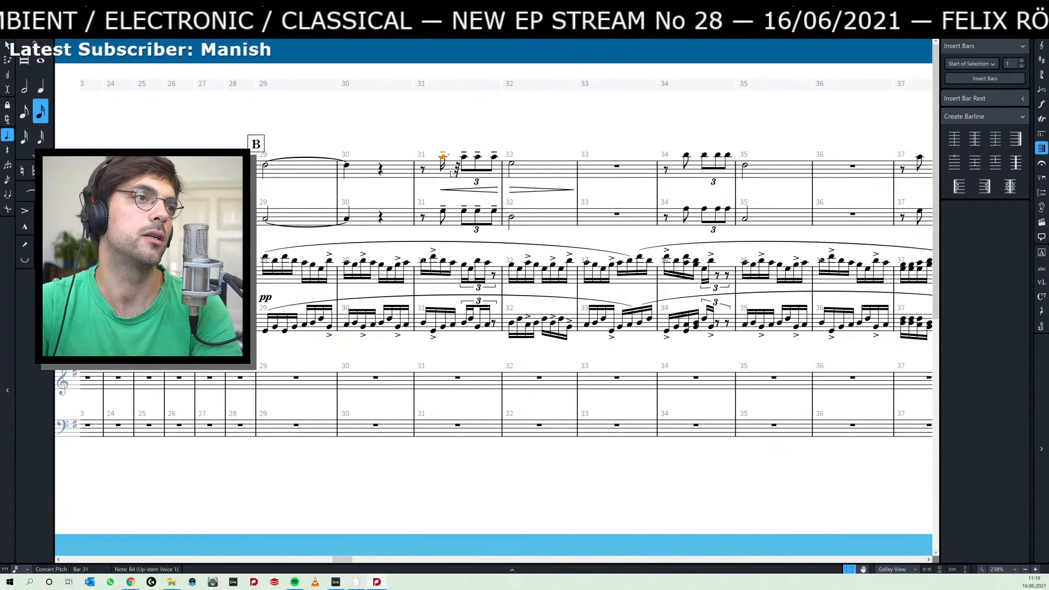
{"action": "key", "text": "period"}
{"action": "key", "text": "period"}
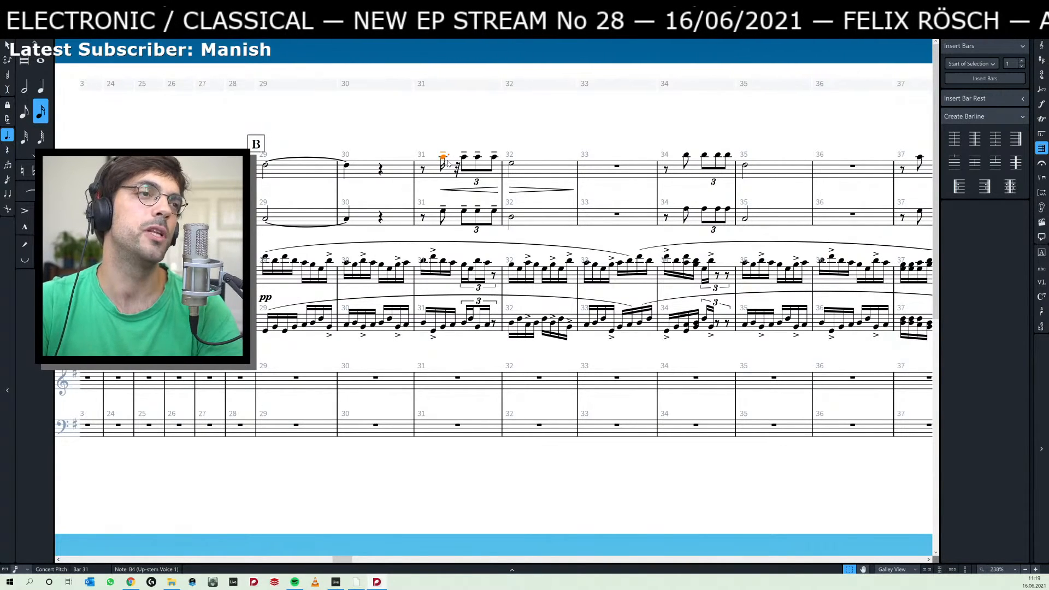
{"action": "key", "text": "6"}
{"action": "key", "text": "4"}
{"action": "key", "text": "period"}
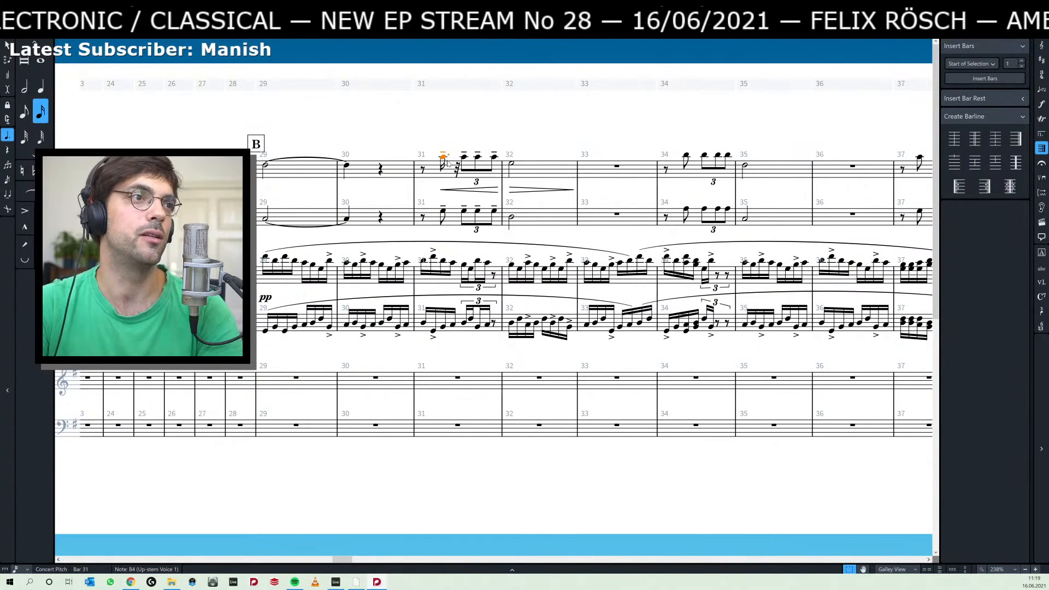
{"action": "key", "text": "5"}
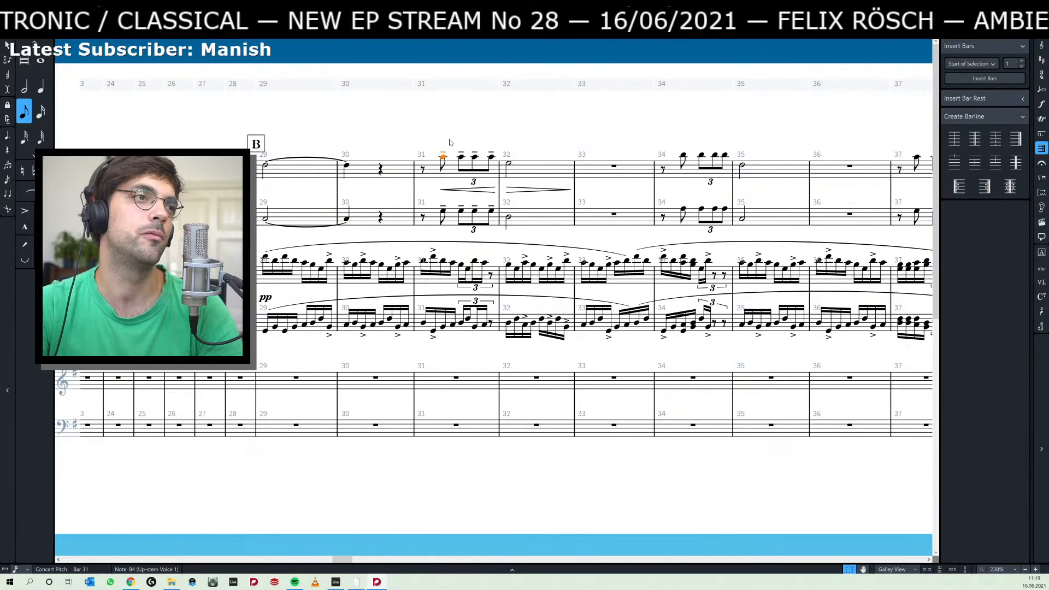
{"action": "key", "text": "Escape"}
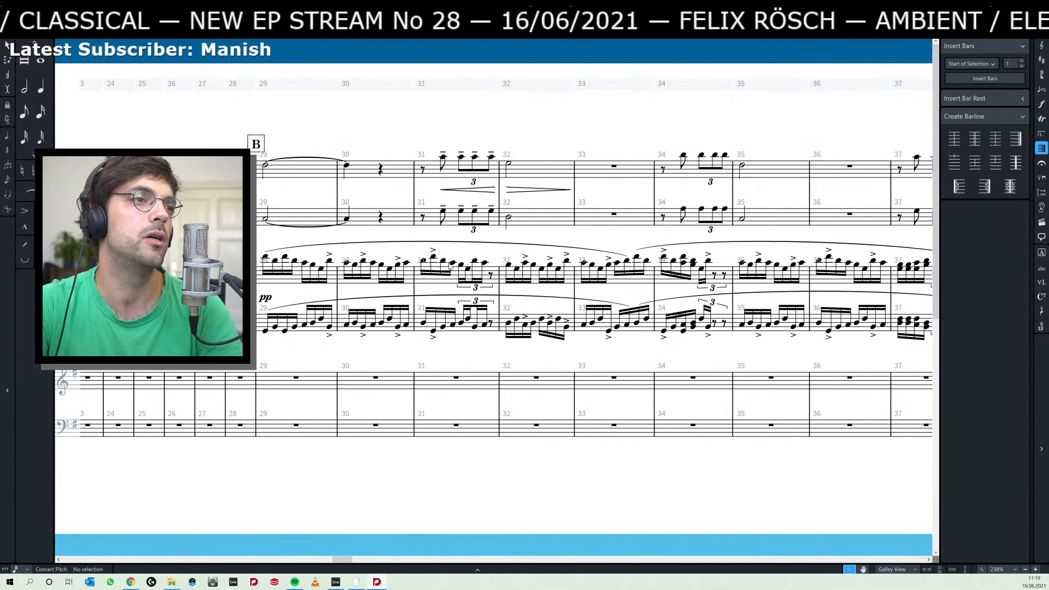
Undo the duration, articulation, dynamic and staff-move edits until both melody staves are back in Piano 2 from bar 29.
{"action": "left_click_drag", "start_coordinate": [724, 352], "coordinate": [417, 353]}
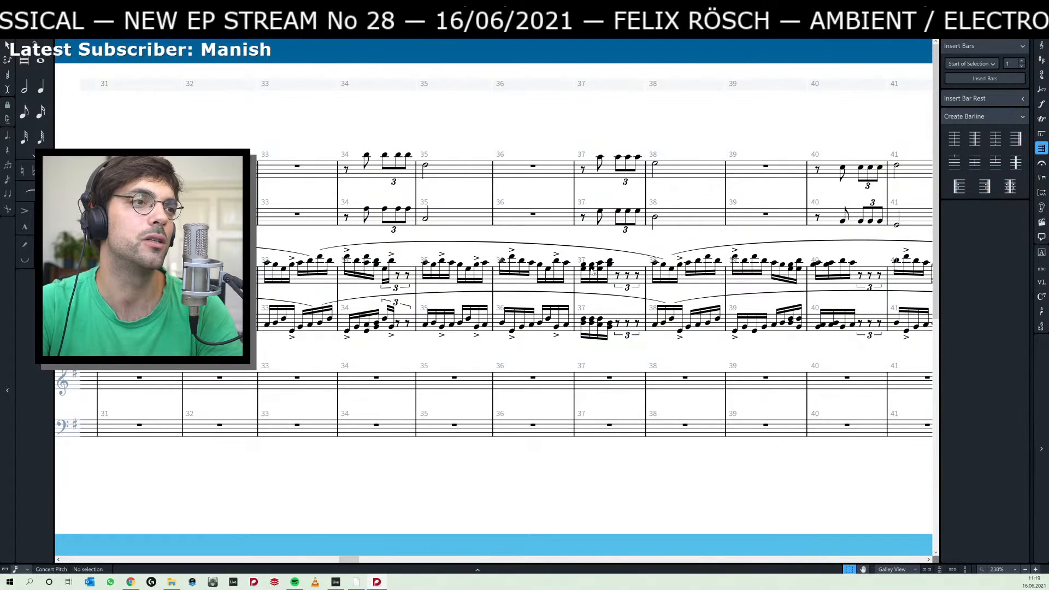
{"action": "left_click_drag", "start_coordinate": [677, 346], "coordinate": [322, 354]}
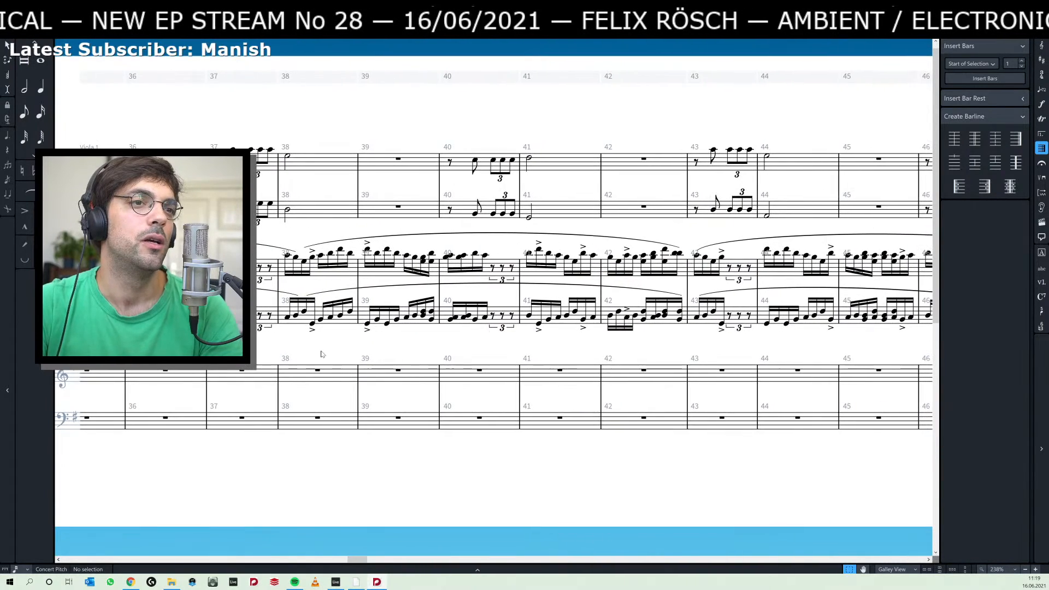
{"action": "key", "text": "Left"}
{"action": "key", "text": "ctrl+z"}
{"action": "key", "text": "ctrl+z"}
{"action": "key", "text": "ctrl+z"}
{"action": "key", "text": "ctrl+z"}
{"action": "key", "text": "ctrl+z"}
{"action": "key", "text": "ctrl+z"}
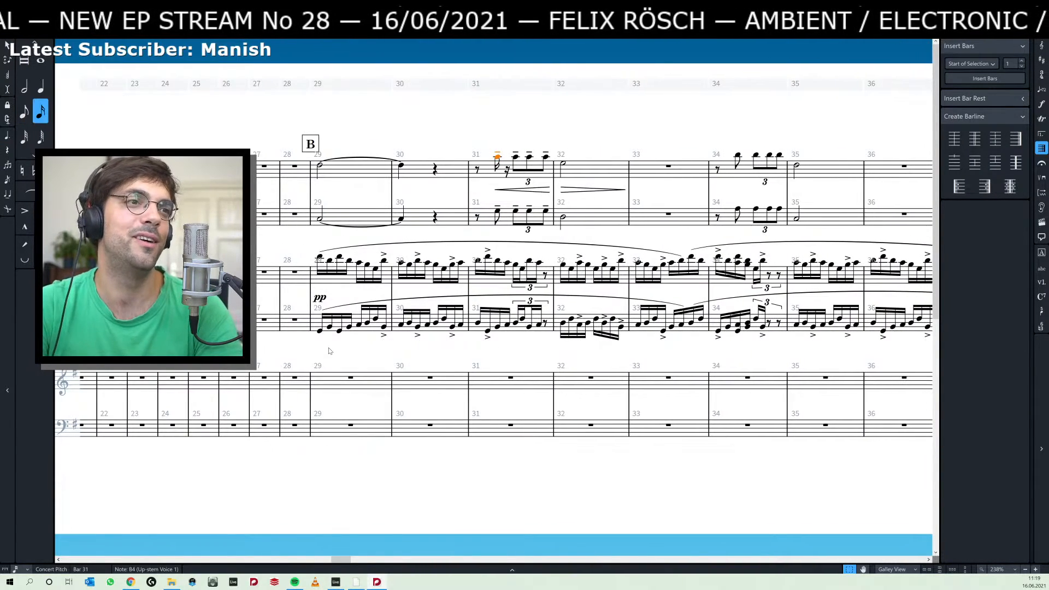
{"action": "key", "text": "ctrl+z"}
{"action": "key", "text": "ctrl+z"}
{"action": "key", "text": "ctrl+z"}
{"action": "key", "text": "ctrl+z"}
{"action": "key", "text": "ctrl+z"}
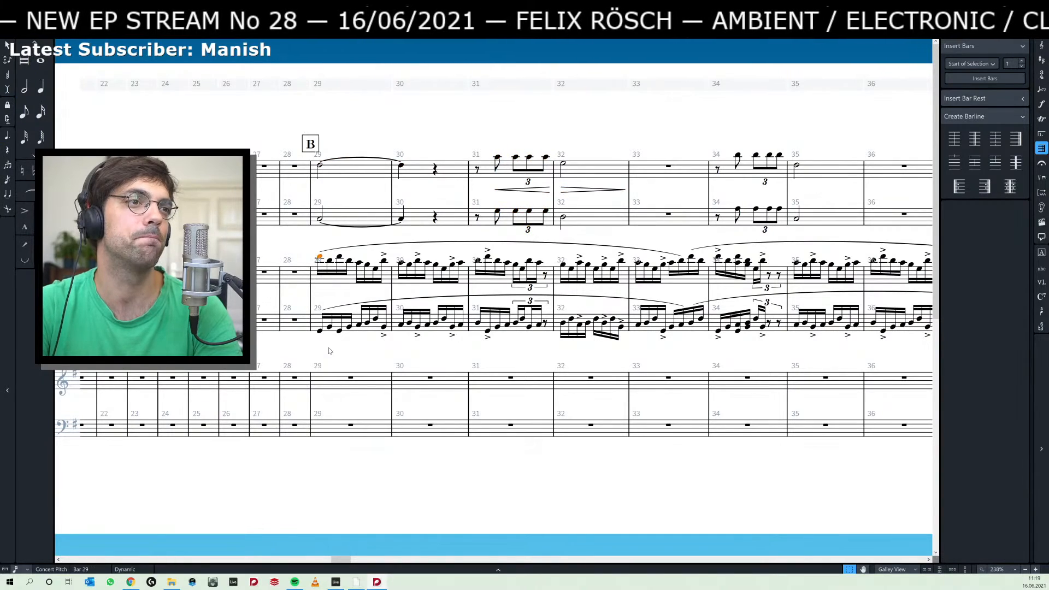
{"action": "key", "text": "ctrl+z"}
{"action": "key", "text": "ctrl+z"}
{"action": "key", "text": "ctrl+z"}
{"action": "key", "text": "ctrl+z"}
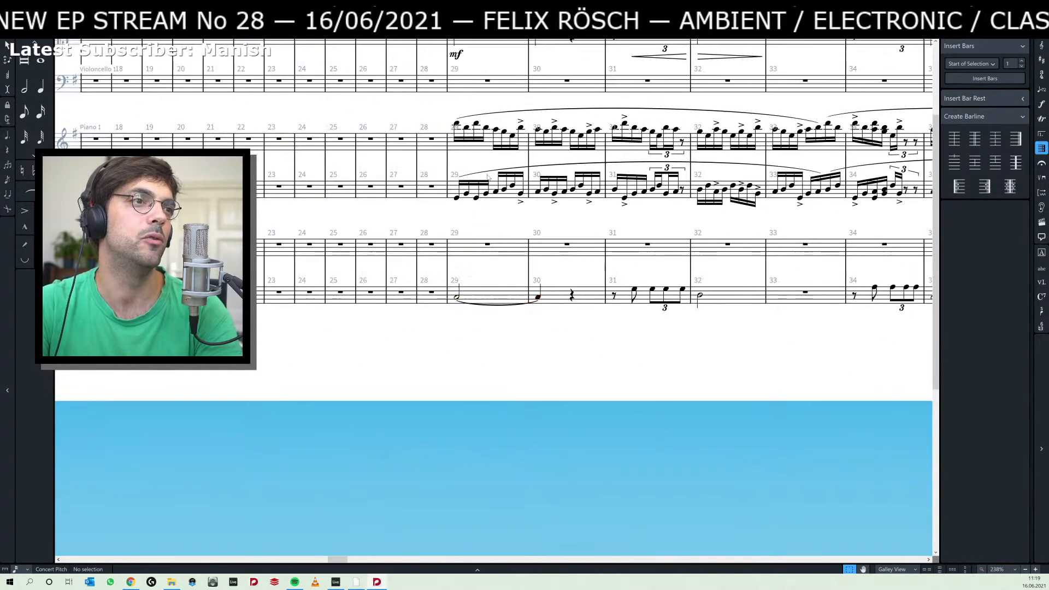
{"action": "key", "text": "ctrl+z"}
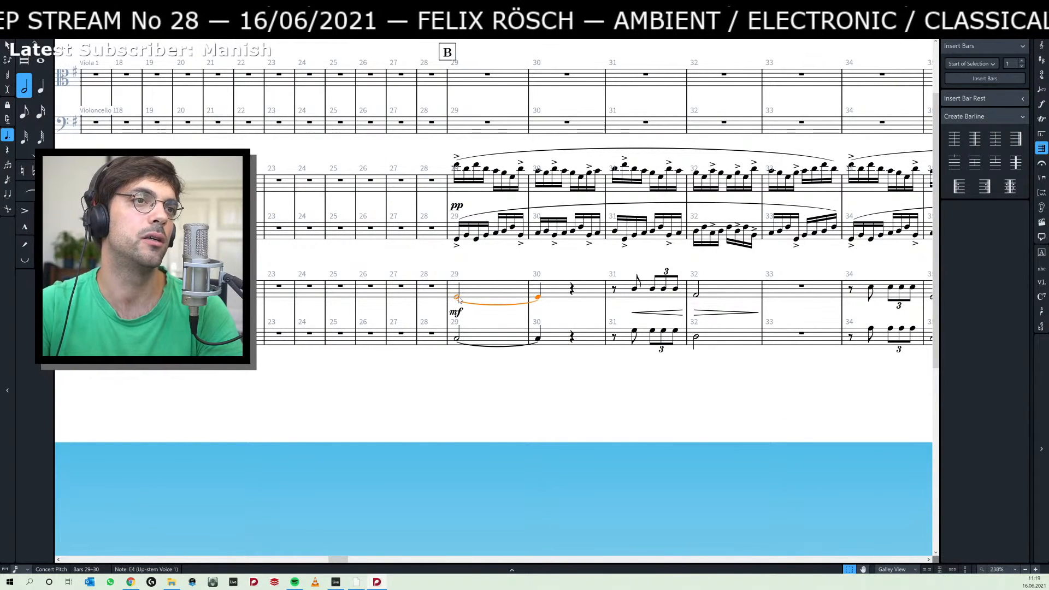
Cut Piano 2's upper-staff music in bars 29–59 and paste it into Viola 1 from bar 29.
{"action": "key", "text": "End"}
{"action": "key", "text": "End"}
{"action": "key", "text": "End"}
{"action": "key", "text": "End"}
{"action": "key", "text": "Home"}
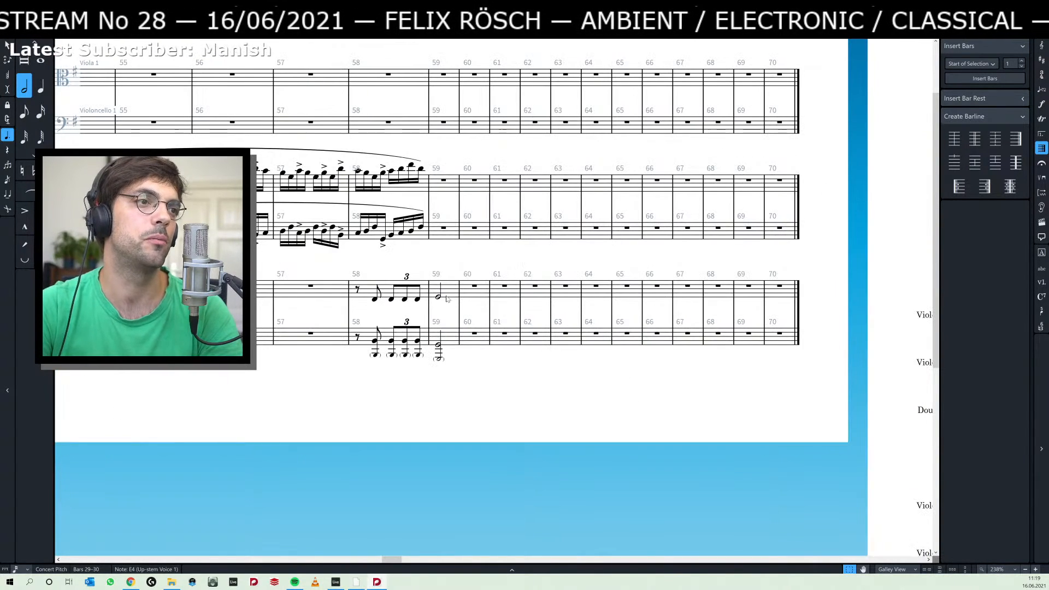
{"action": "left_click", "coordinate": [439, 297], "text": "shift"}
{"action": "key", "text": "Delete"}
{"action": "key", "text": "Home"}
{"action": "key", "text": "Home"}
{"action": "key", "text": "Home"}
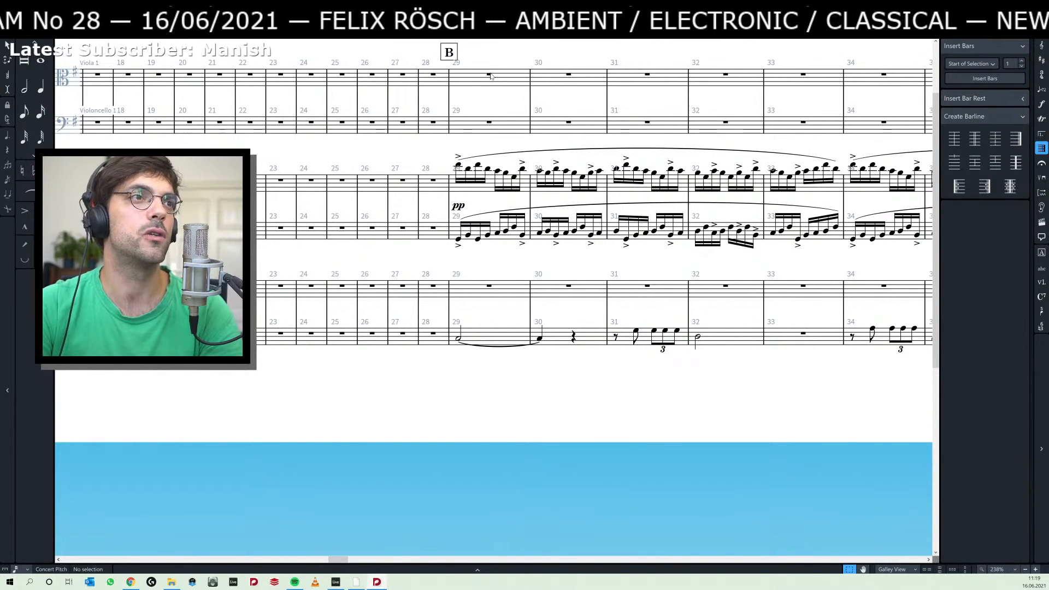
{"action": "key", "text": "ctrl+z"}
Cut Piano 2's lower-staff music in bars 29–59 and paste it into Violoncello 1 from bar 29.
{"action": "left_click", "coordinate": [458, 341]}
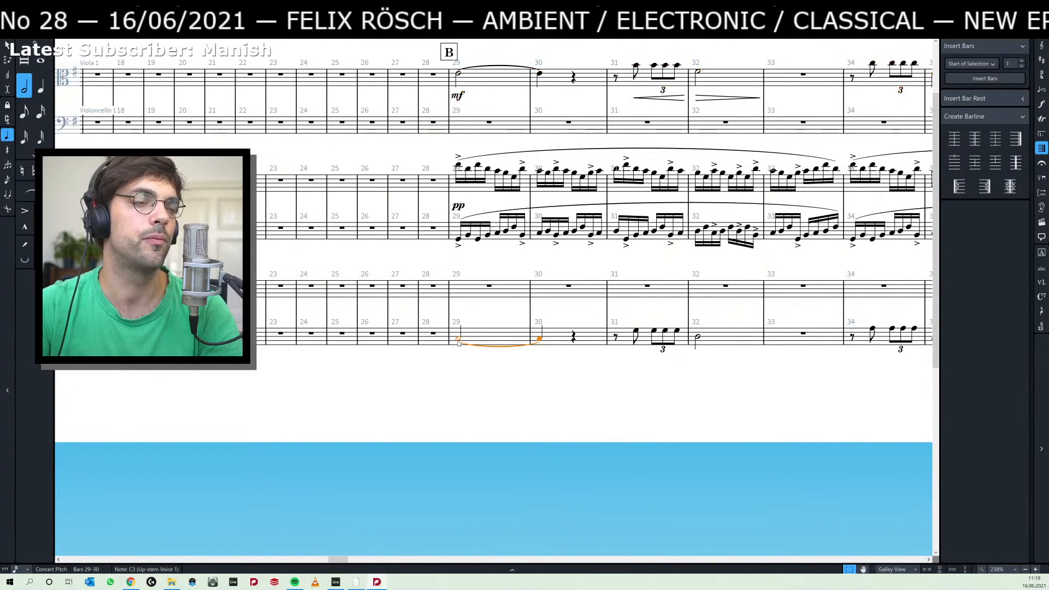
{"action": "key", "text": "End"}
{"action": "key", "text": "End"}
{"action": "key", "text": "End"}
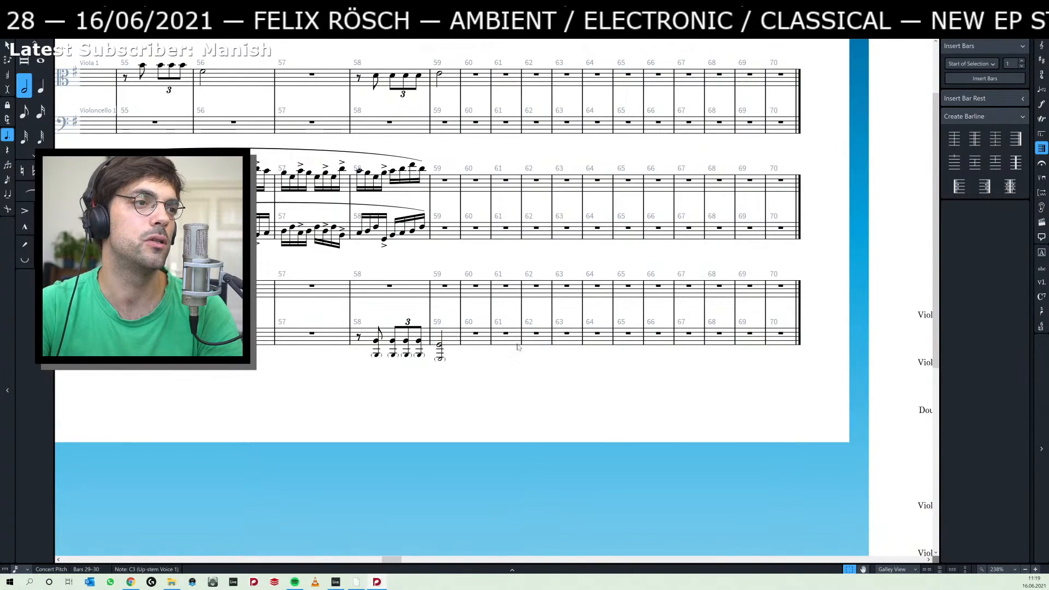
{"action": "left_click", "coordinate": [440, 347], "text": "shift"}
{"action": "key", "text": "Delete"}
{"action": "key", "text": "Home"}
{"action": "key", "text": "Home"}
{"action": "key", "text": "Home"}
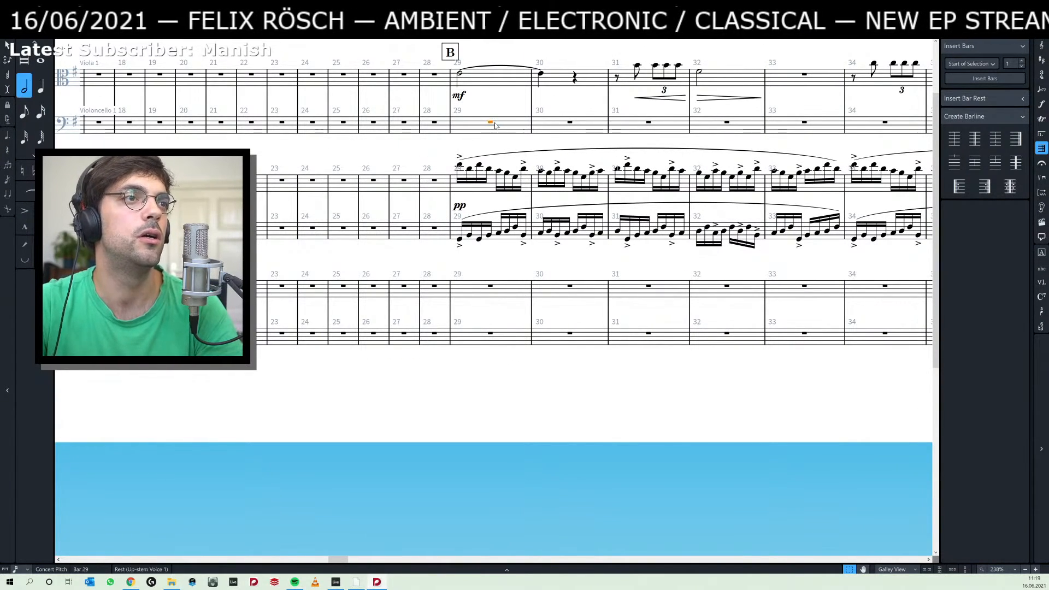
{"action": "key", "text": "ctrl+z"}
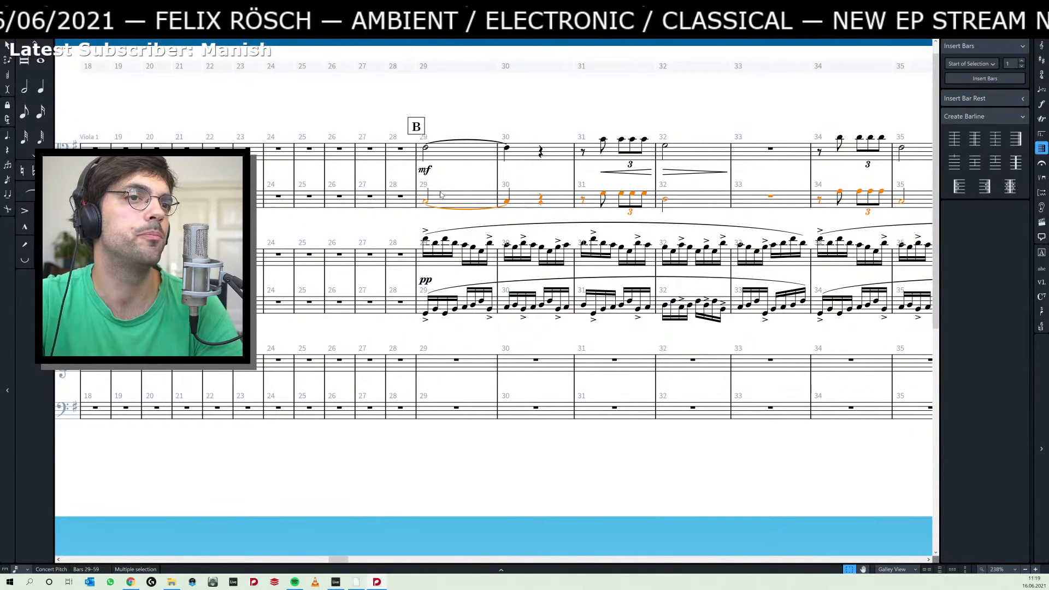
Delete the mf dynamic under Viola 1 in bar 29.
{"action": "left_click", "coordinate": [424, 170]}
{"action": "key", "text": "Delete"}
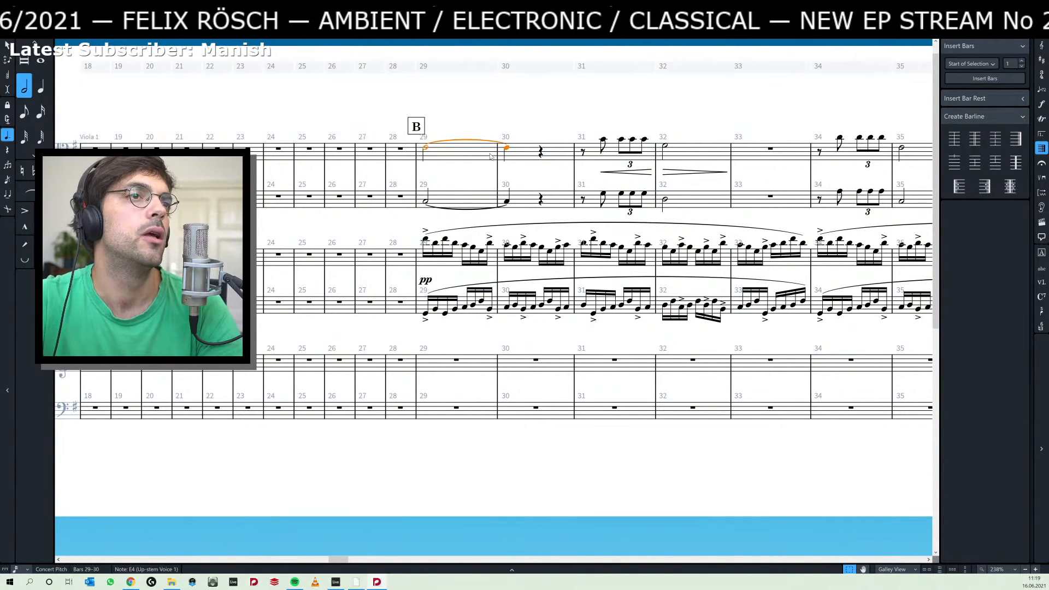
{"action": "left_click", "coordinate": [495, 128]}
Add tenuto marks to the eighth-note and triplet figures in bars 31, 34 and 37 of Viola 1 and Violoncello 1.
{"action": "left_click", "coordinate": [604, 141]}
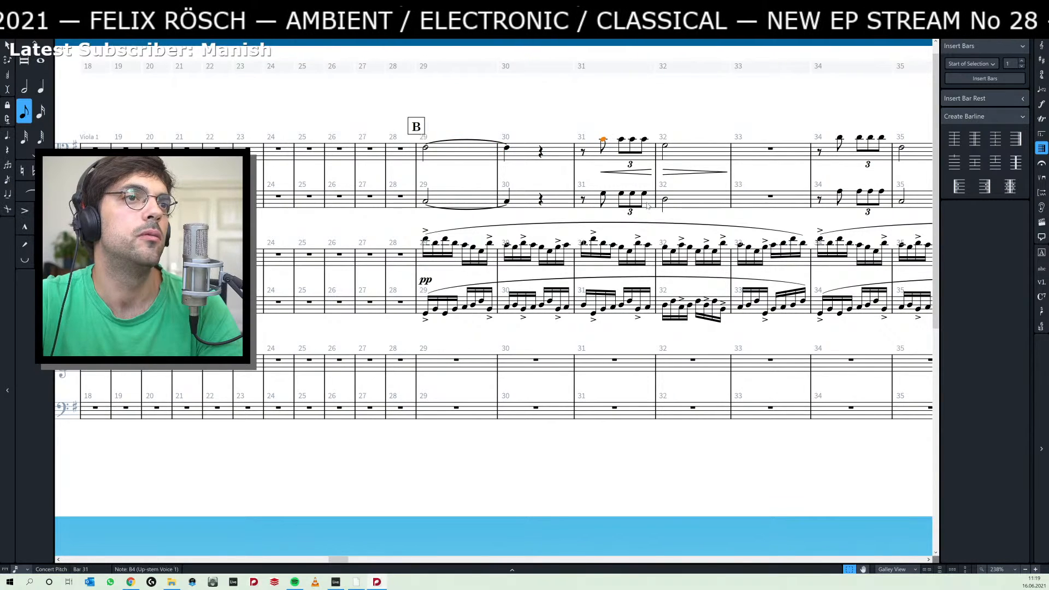
{"action": "left_click", "coordinate": [646, 194], "text": "shift"}
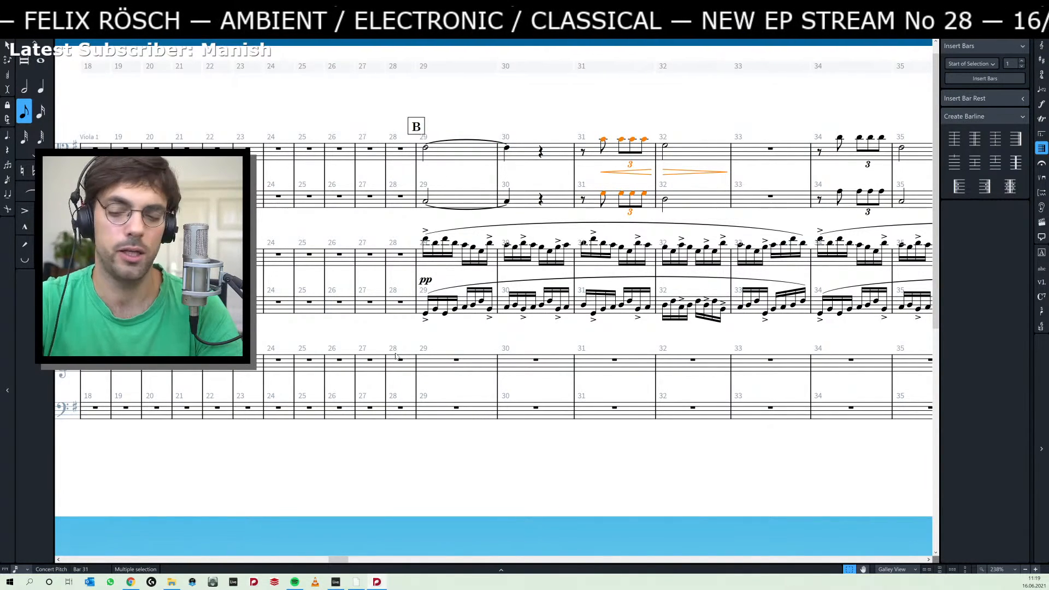
{"action": "left_click_drag", "start_coordinate": [655, 101], "coordinate": [255, 109]}
{"action": "left_click", "coordinate": [441, 146]}
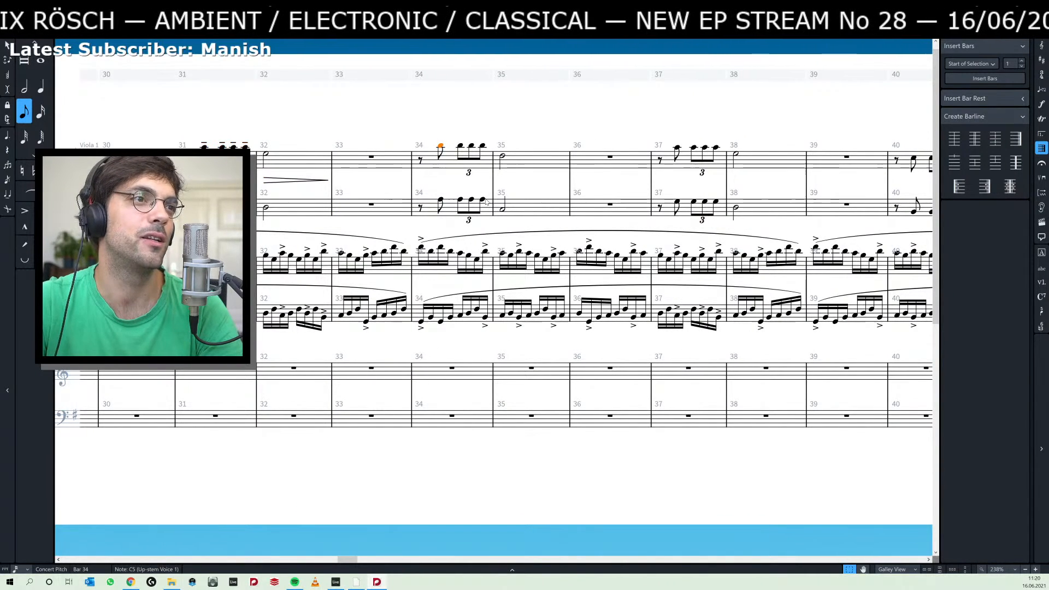
{"action": "left_click", "coordinate": [484, 201], "text": "shift"}
{"action": "left_click_drag", "start_coordinate": [528, 117], "coordinate": [294, 117]}
{"action": "left_click", "coordinate": [484, 202], "text": "shift"}
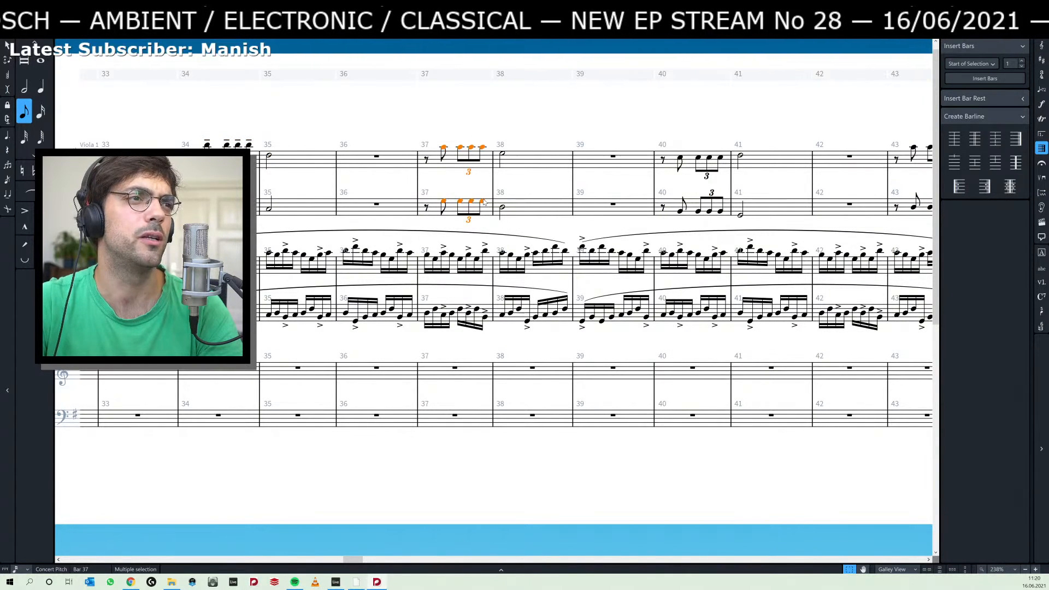
Add tenuto marks to the eighth-note and triplet figures in bars 40 and 43 of Viola 1 and Violoncello 1.
{"action": "left_click_drag", "start_coordinate": [687, 165], "coordinate": [468, 158]}
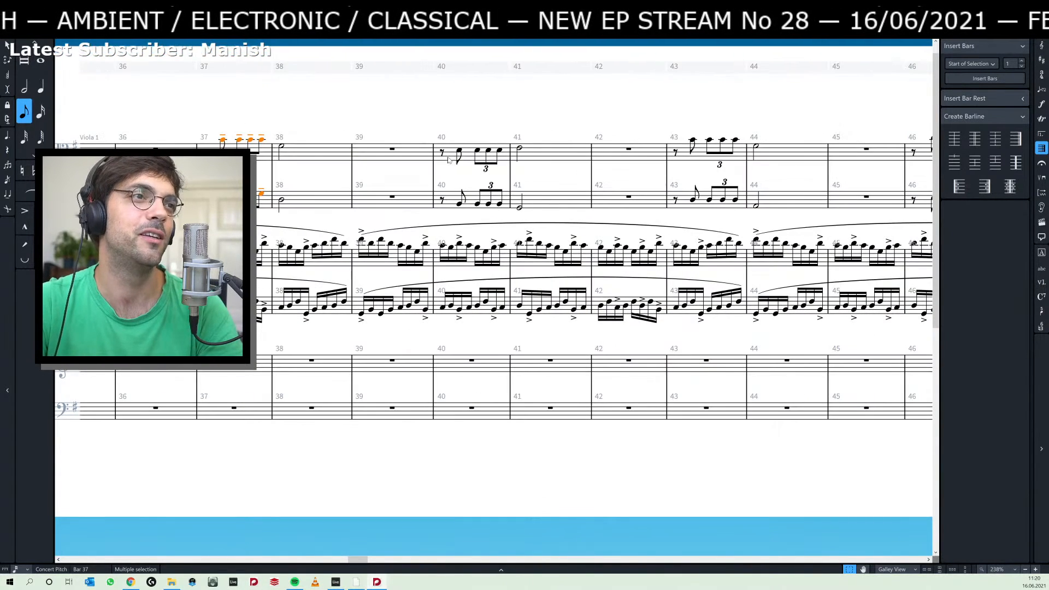
{"action": "left_click", "coordinate": [498, 203], "text": "shift"}
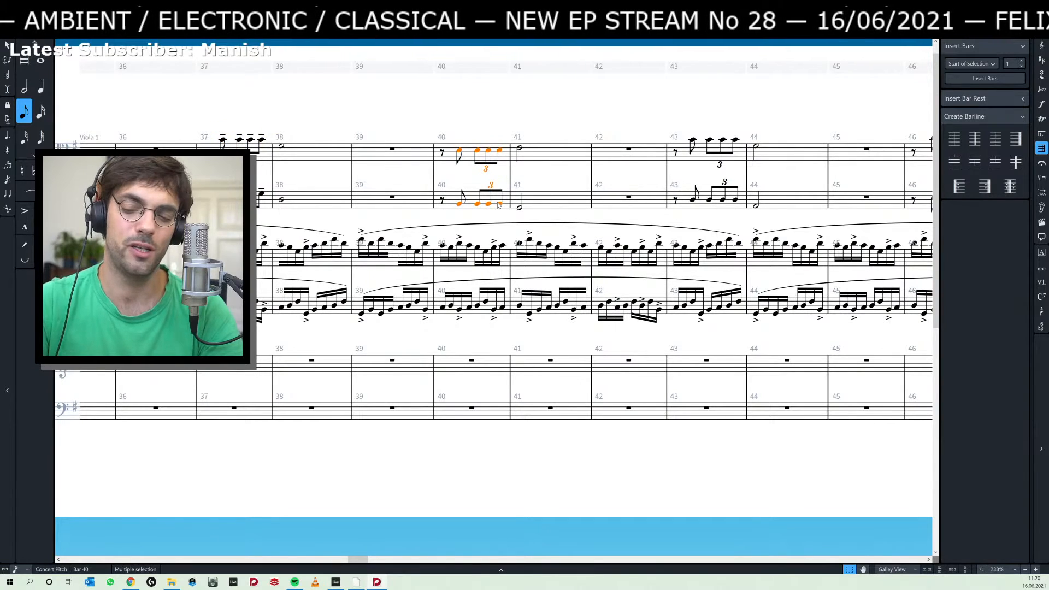
{"action": "left_click_drag", "start_coordinate": [617, 122], "coordinate": [491, 139]}
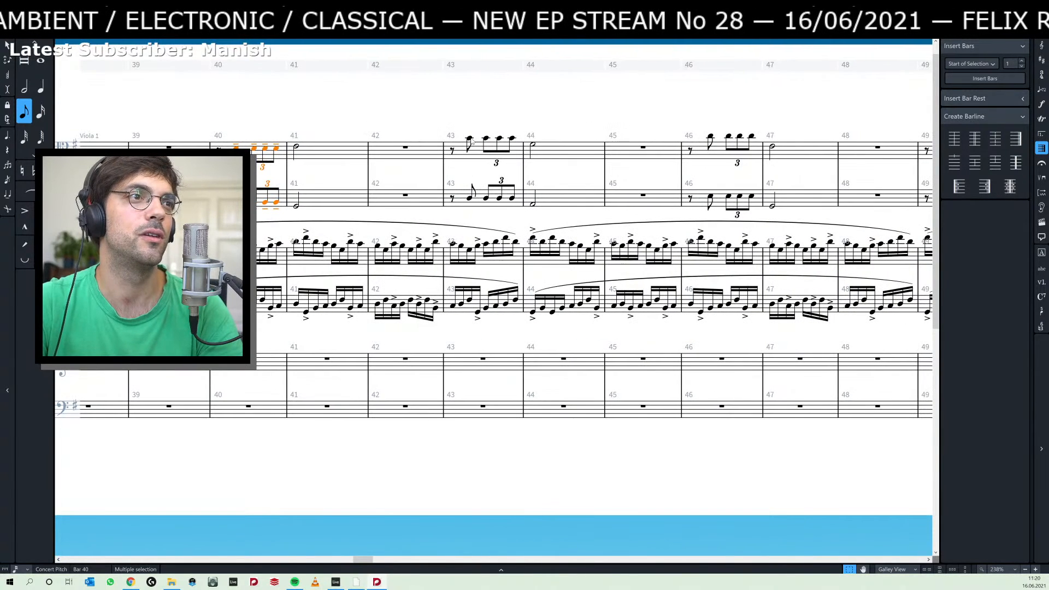
{"action": "left_click", "coordinate": [470, 138]}
{"action": "left_click", "coordinate": [512, 199], "text": "shift"}
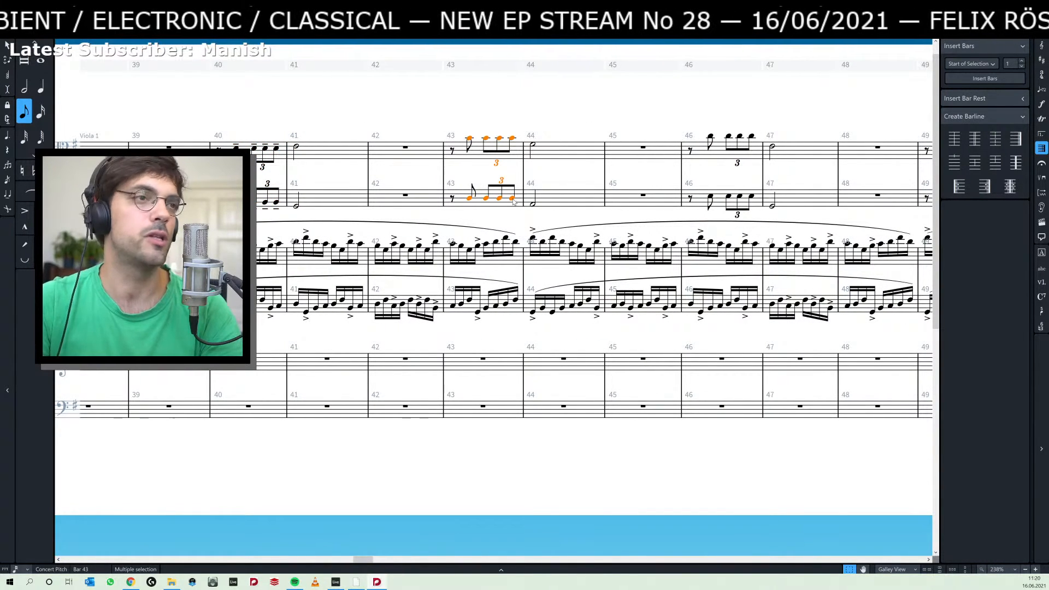
{"action": "left_click", "coordinate": [573, 111]}
Add tenuto marks to the eighth-note and triplet figures in bars 46 and 49 of Viola 1 and Violoncello 1.
{"action": "left_click_drag", "start_coordinate": [735, 144], "coordinate": [505, 143]}
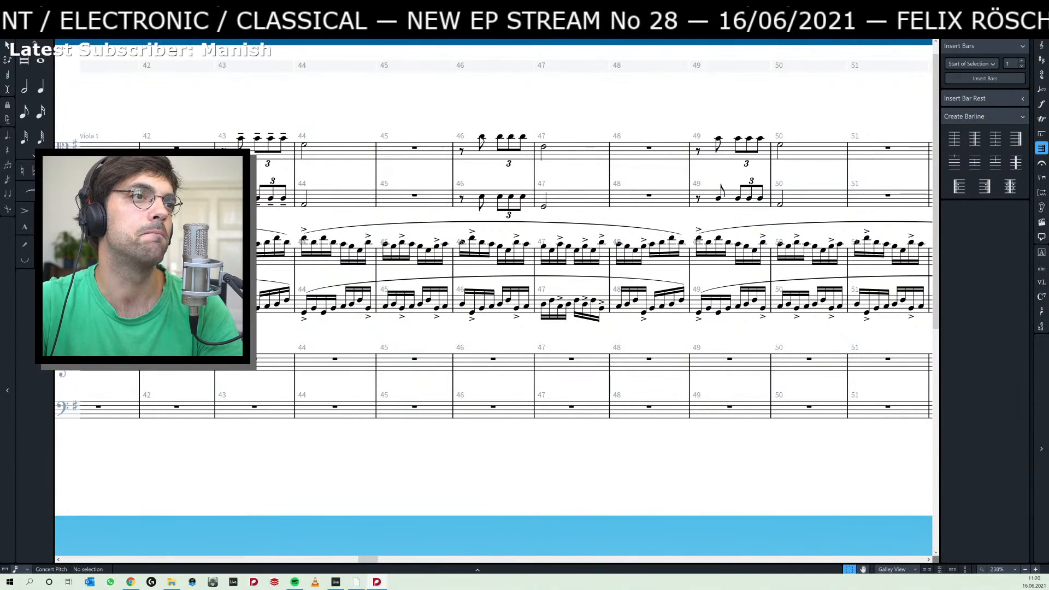
{"action": "left_click", "coordinate": [482, 138]}
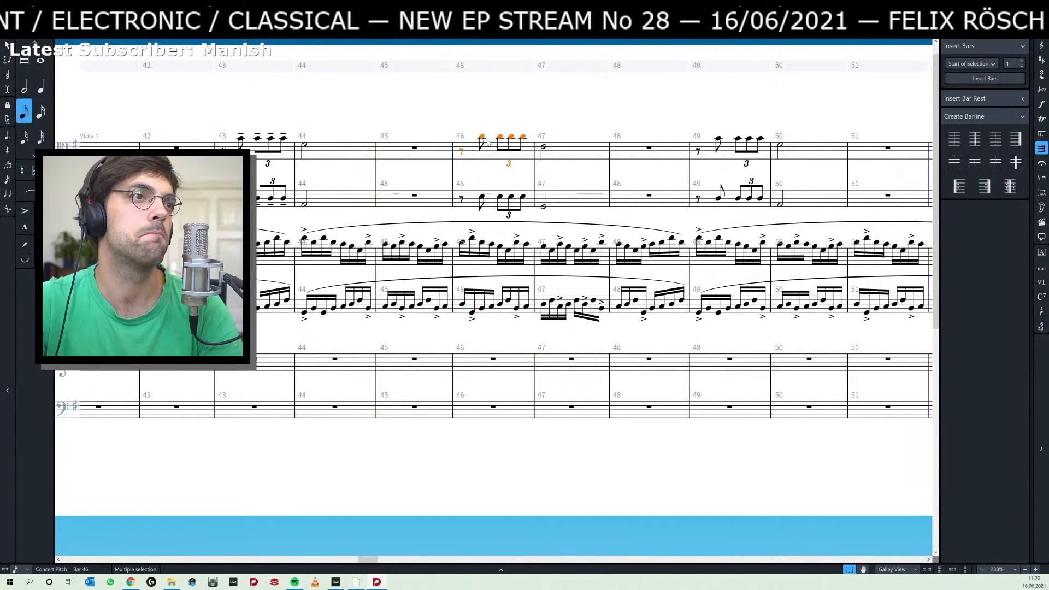
{"action": "left_click", "coordinate": [522, 198], "text": "shift"}
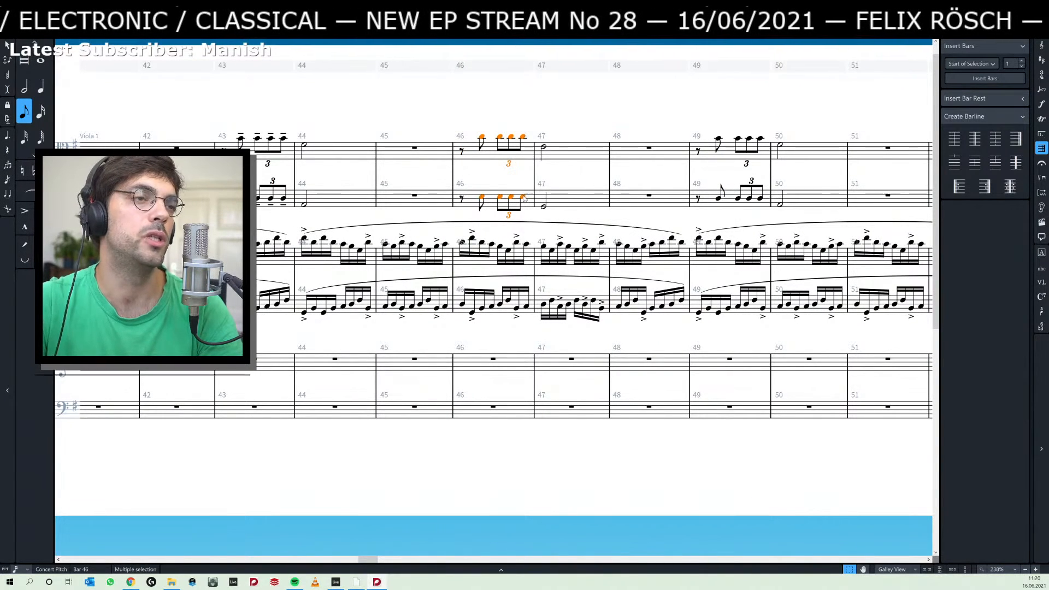
{"action": "left_click", "coordinate": [586, 121]}
{"action": "left_click_drag", "start_coordinate": [624, 125], "coordinate": [408, 123]}
{"action": "left_click", "coordinate": [501, 137]}
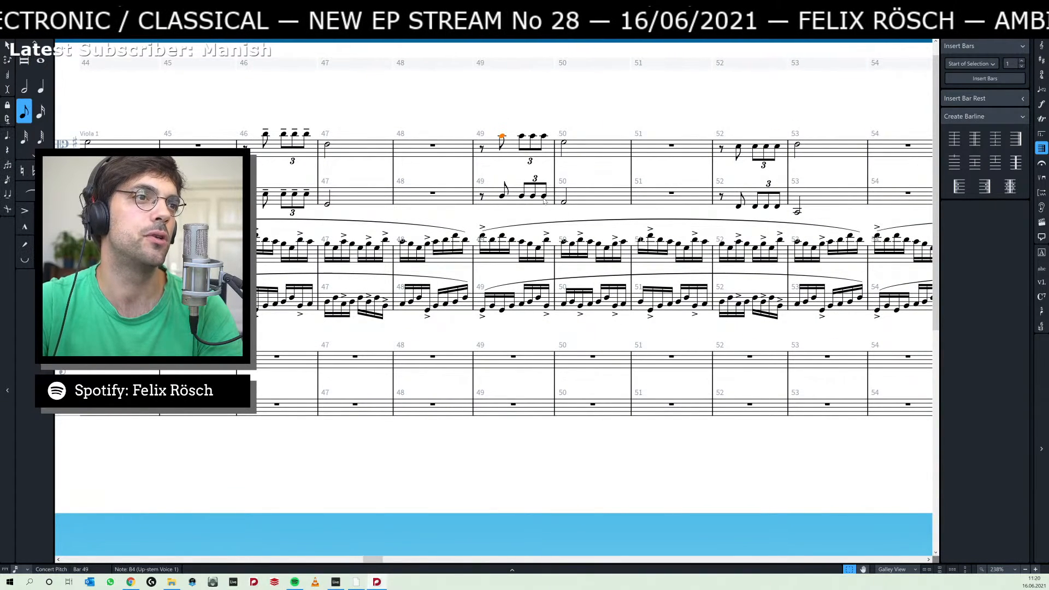
{"action": "left_click", "coordinate": [544, 197], "text": "shift"}
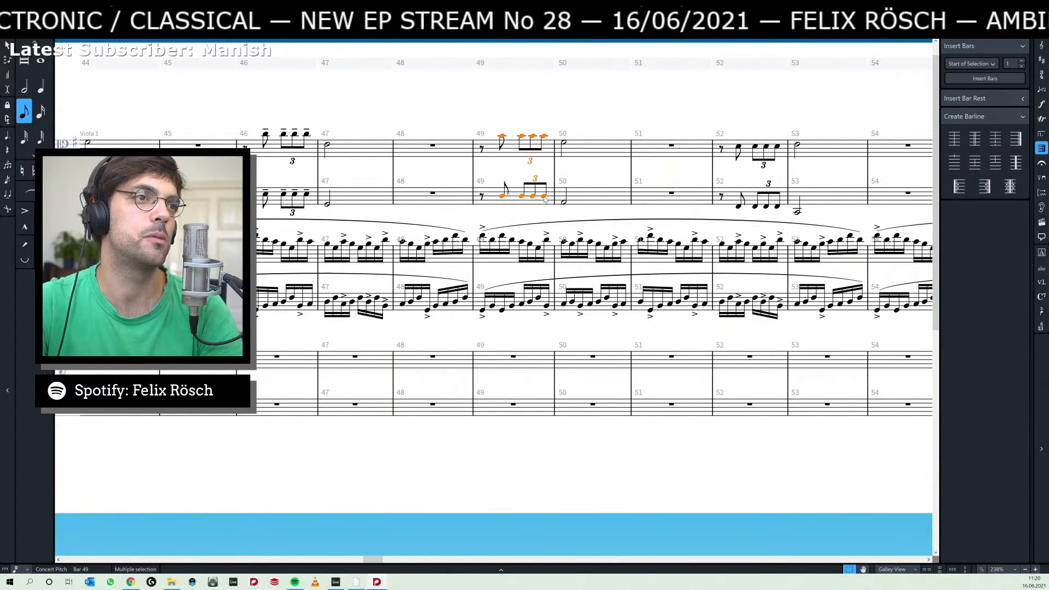
Add tenuto marks to the eighth-note and triplet figures in bars 52 and 55 of Viola 1 and Violoncello 1.
{"action": "left_click", "coordinate": [613, 111]}
{"action": "left_click_drag", "start_coordinate": [659, 118], "coordinate": [452, 124]}
{"action": "left_click", "coordinate": [531, 152]}
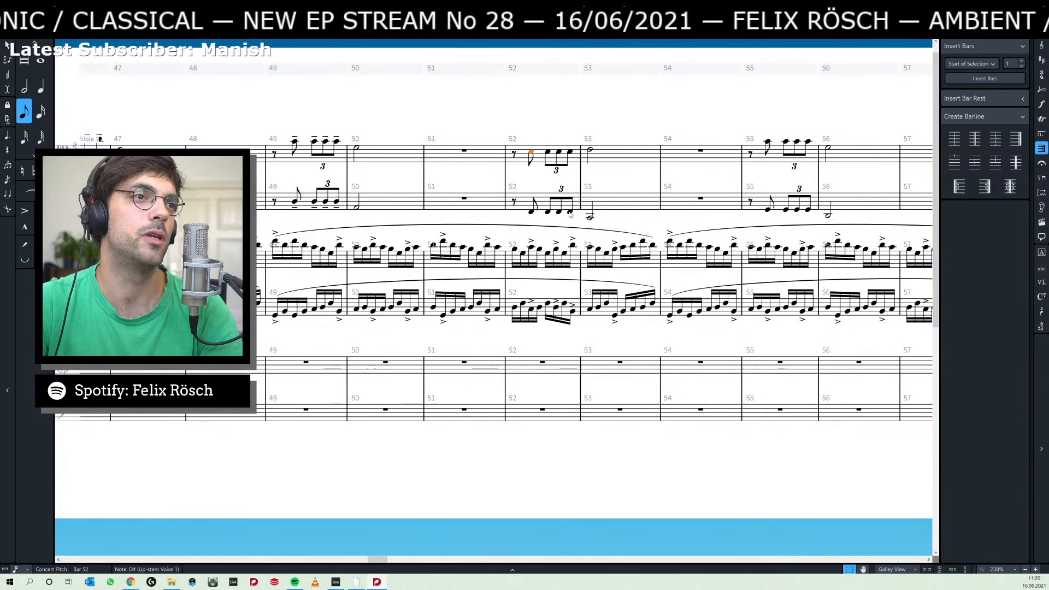
{"action": "left_click", "coordinate": [569, 212], "text": "shift"}
{"action": "left_click_drag", "start_coordinate": [573, 126], "coordinate": [291, 125]}
{"action": "left_click", "coordinate": [486, 140]}
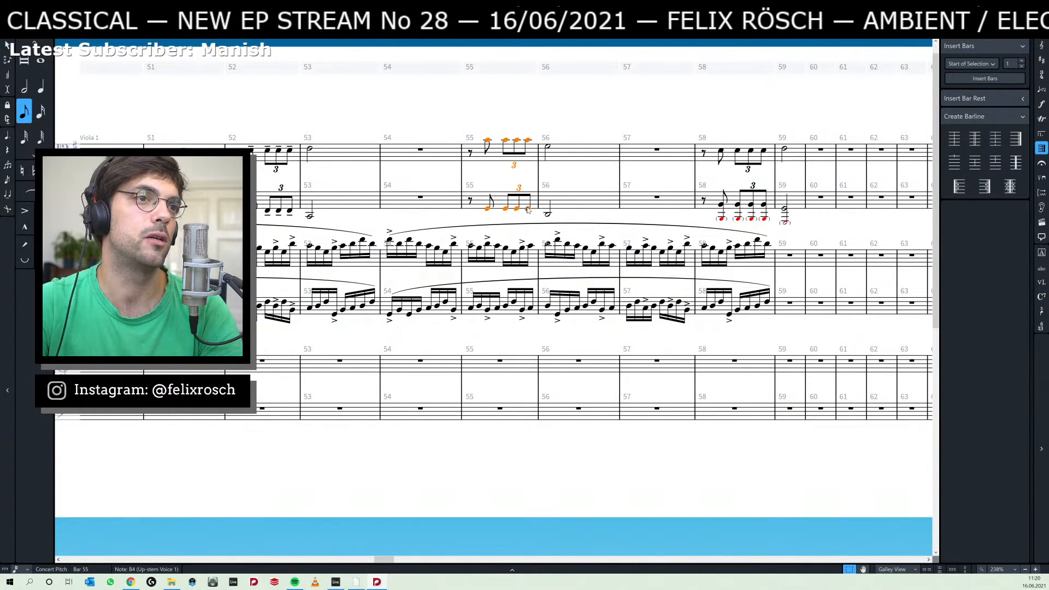
{"action": "left_click", "coordinate": [528, 209], "text": "shift"}
Add tenuto marks to Viola 1's eighth-note and triplet figure and Violoncello 1's matching chords in bar 58.
{"action": "left_click_drag", "start_coordinate": [641, 118], "coordinate": [484, 117]}
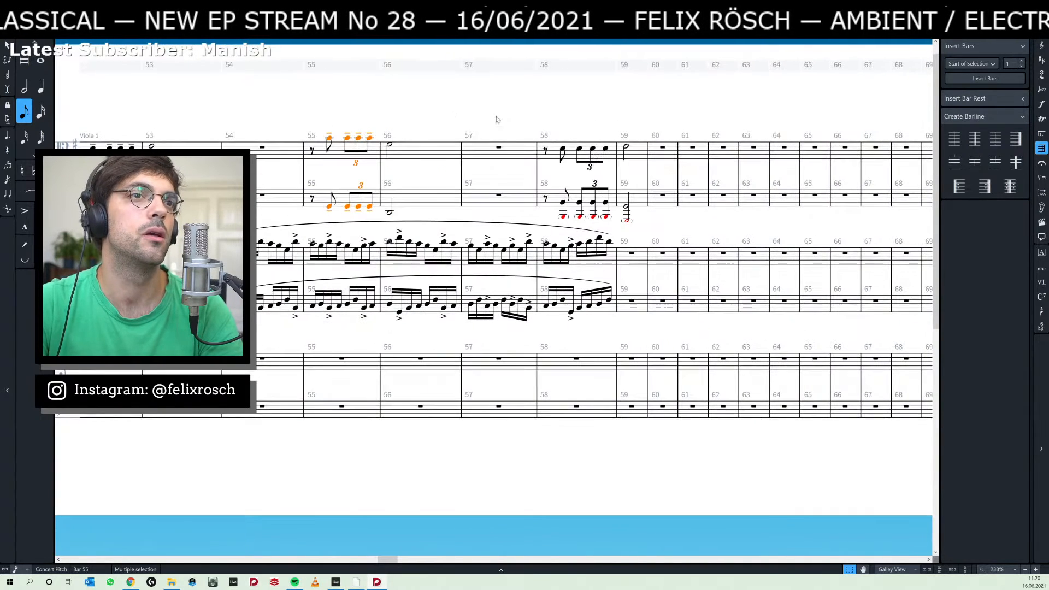
{"action": "left_click", "coordinate": [562, 149]}
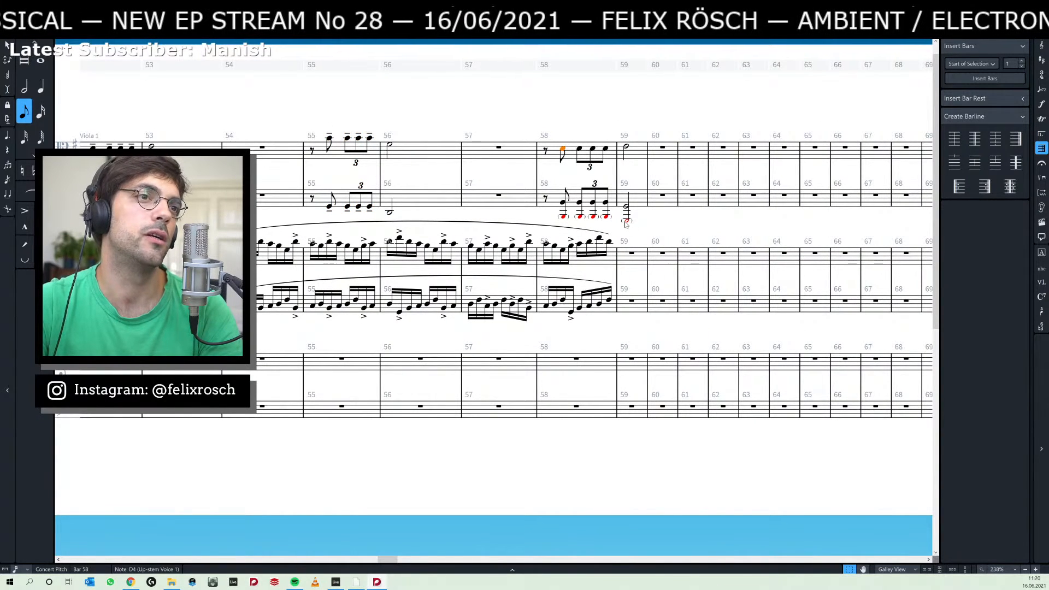
{"action": "left_click", "coordinate": [606, 219], "text": "shift"}
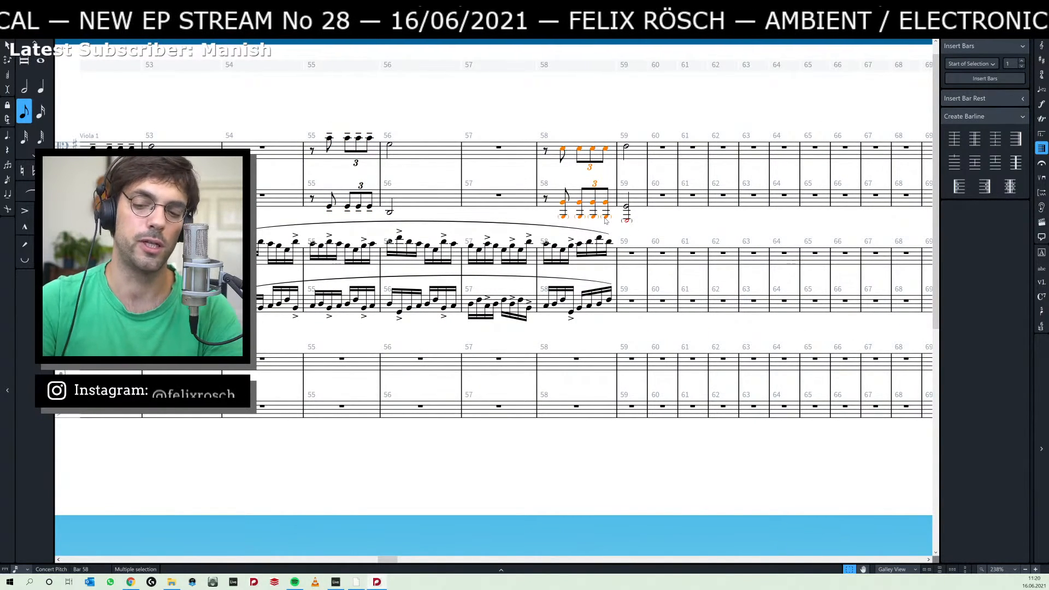
{"action": "left_click", "coordinate": [612, 111]}
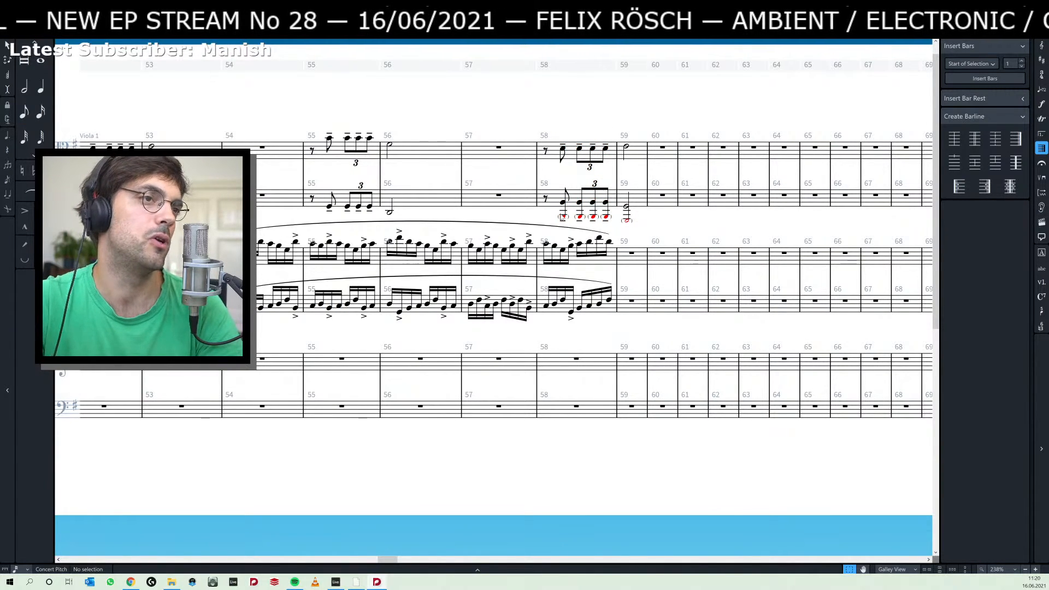
{"action": "left_click", "coordinate": [627, 221]}
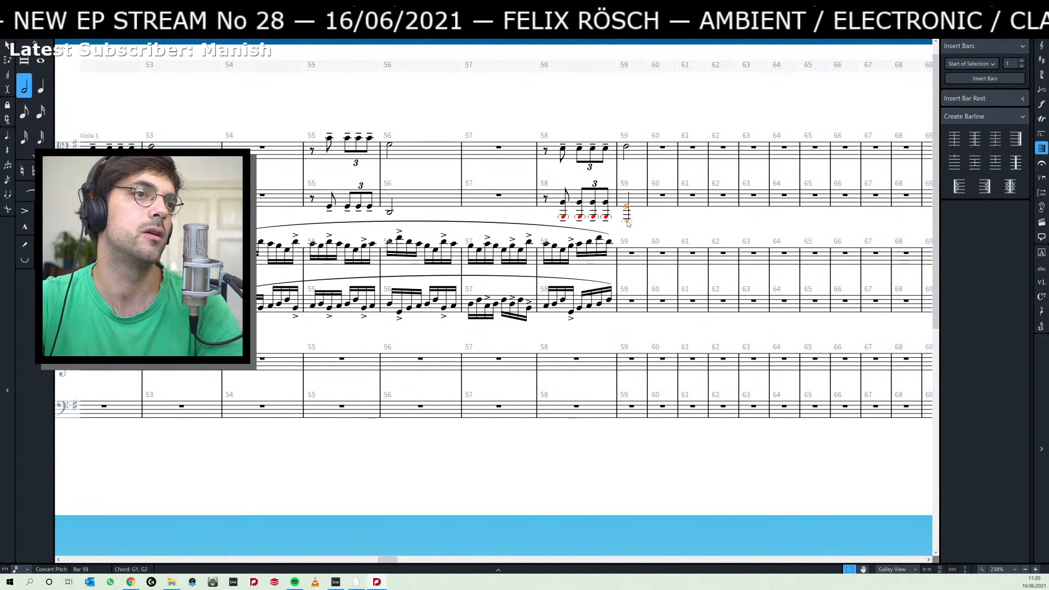
{"action": "left_click", "coordinate": [547, 115]}
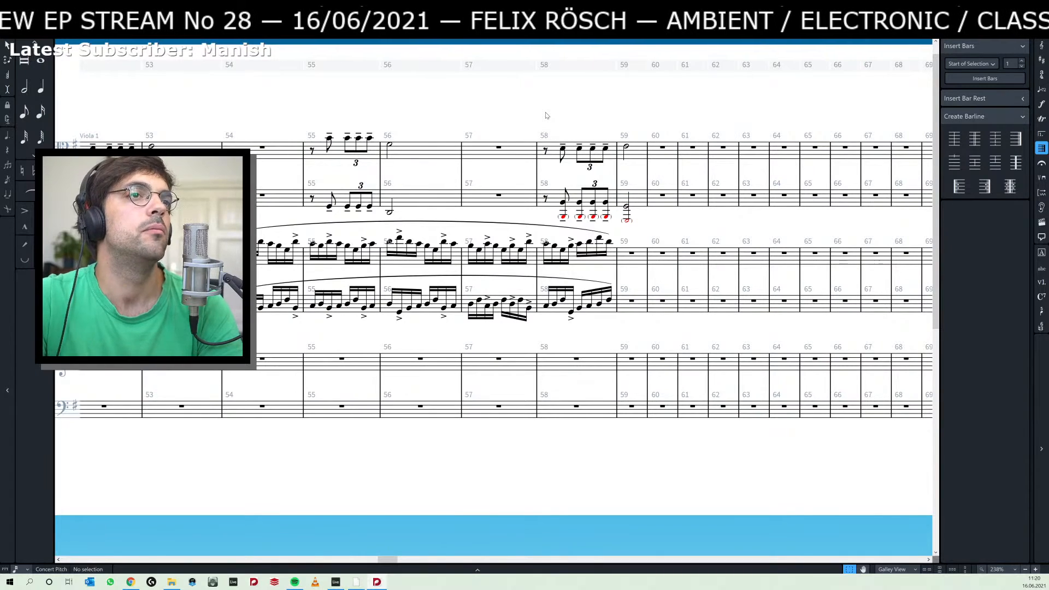
Play the score back from Viola 1's tied note in bar 29, at rehearsal mark B.
{"action": "key", "text": "Home"}
{"action": "key", "text": "Home"}
{"action": "key", "text": "Home"}
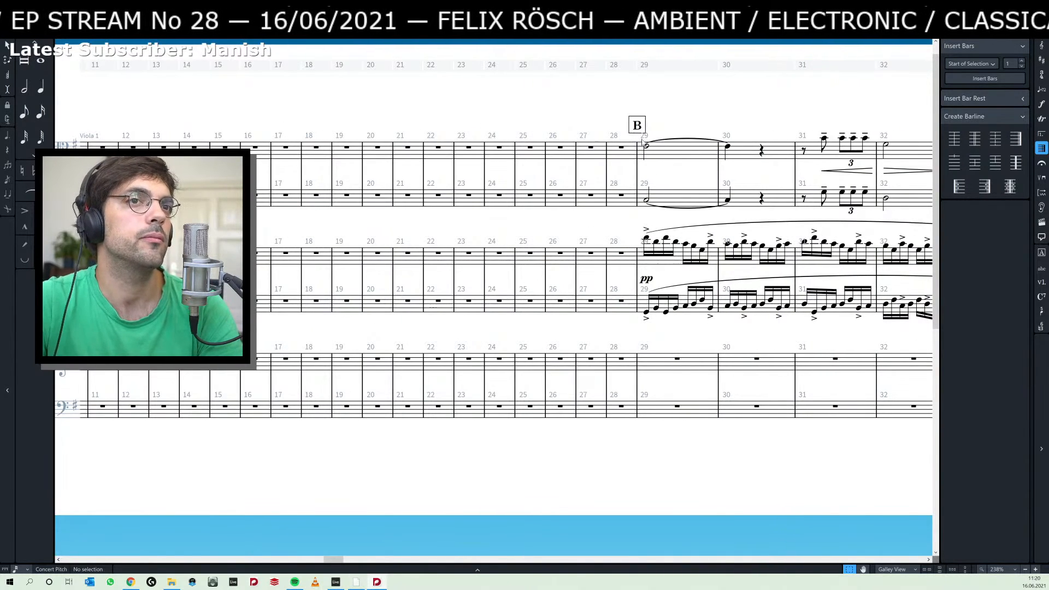
{"action": "left_click_drag", "start_coordinate": [734, 124], "coordinate": [507, 140]}
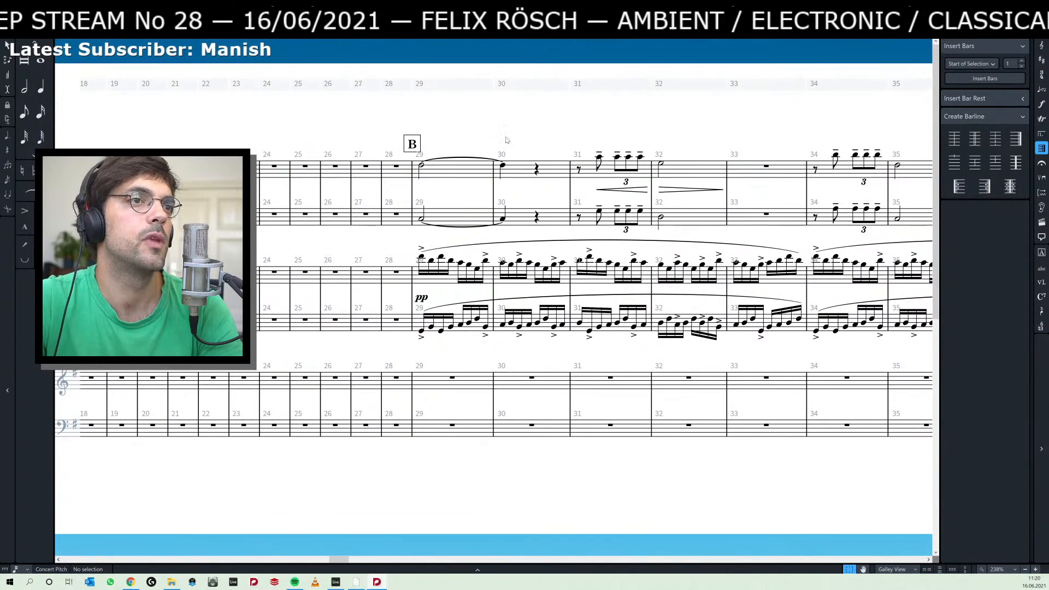
{"action": "left_click", "coordinate": [422, 166]}
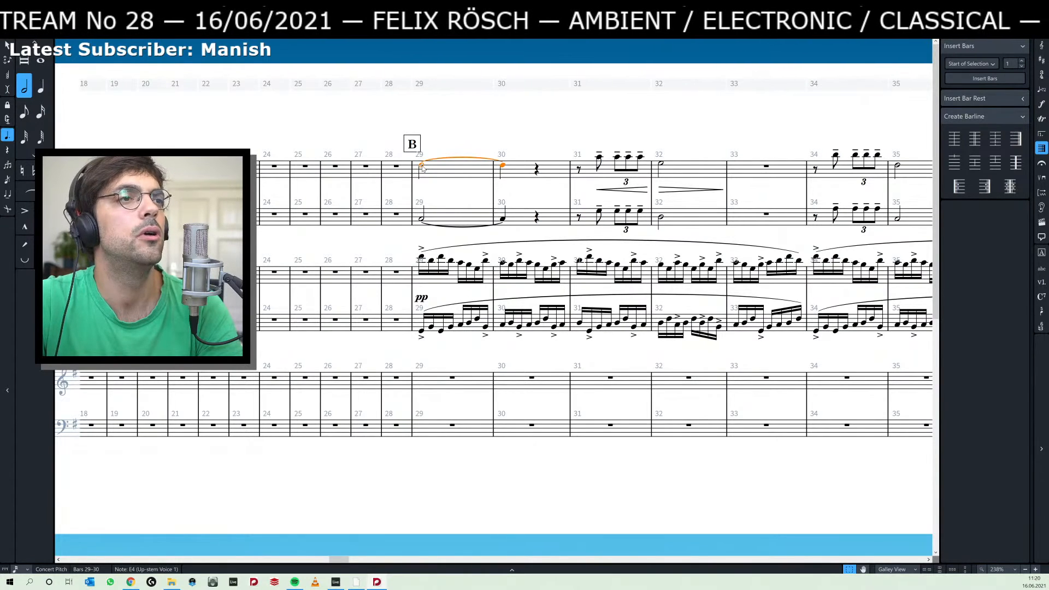
{"action": "key", "text": "p"}
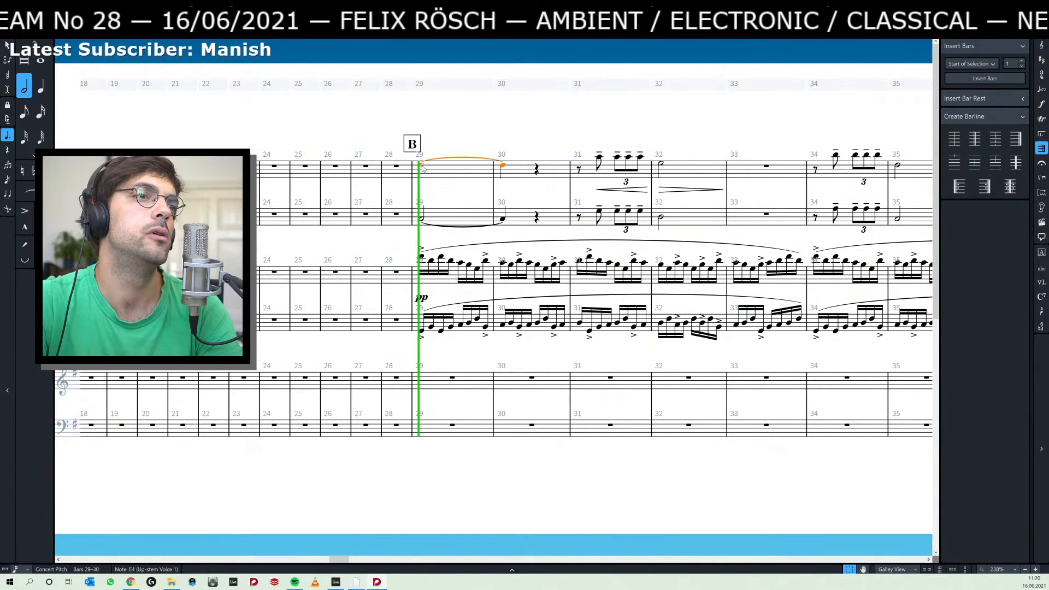
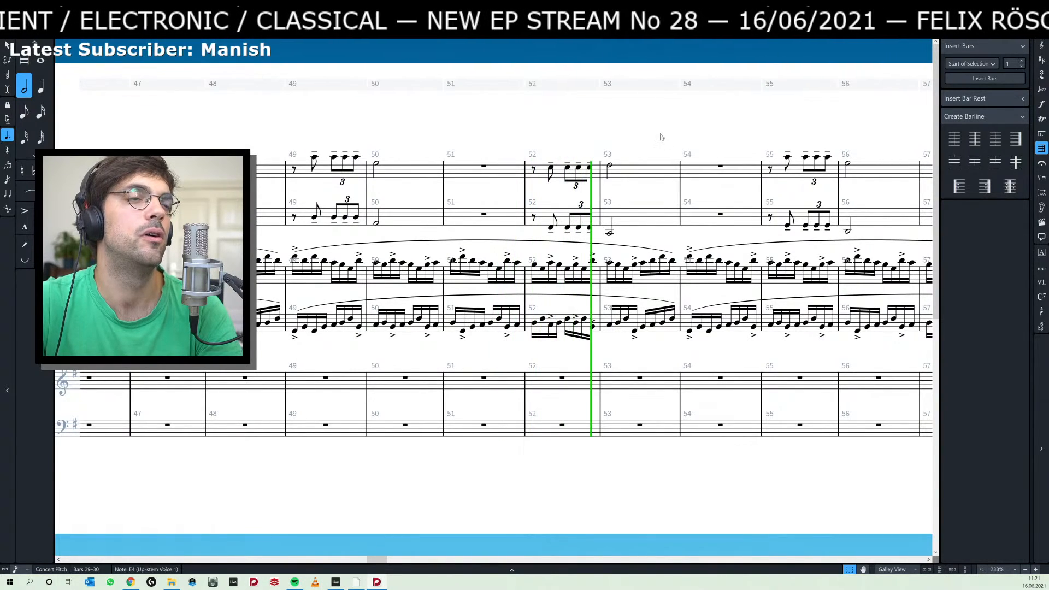
Stop playback and go back to rehearsal mark B, selecting the tied notes of bars 29–30 in the two upper staves.
{"action": "left_click_drag", "start_coordinate": [661, 137], "coordinate": [441, 138]}
{"action": "key", "text": "space"}
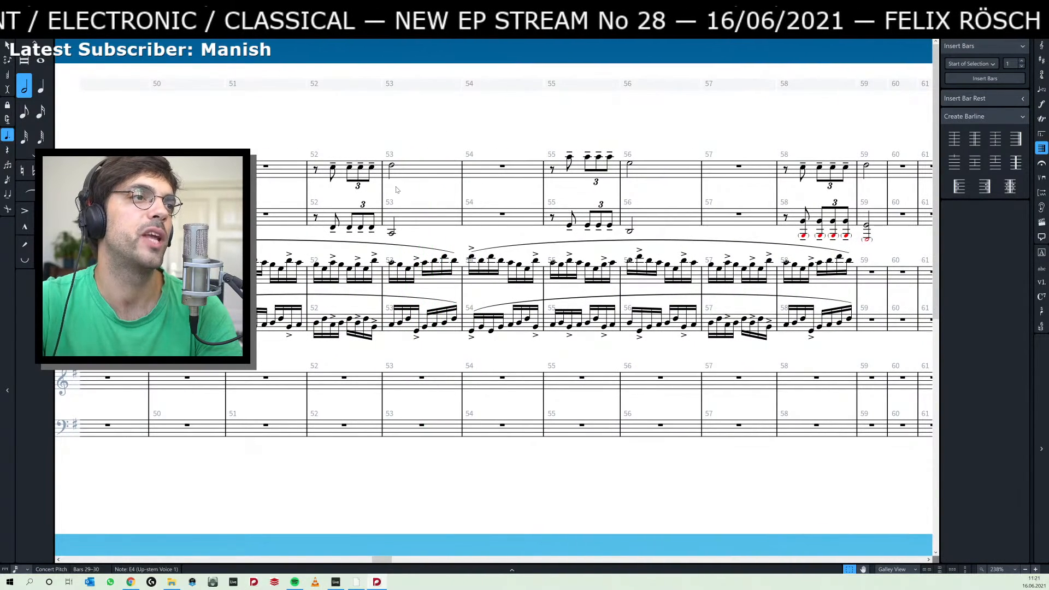
{"action": "scroll", "coordinate": [351, 139], "scroll_direction": "left", "scroll_amount": 10}
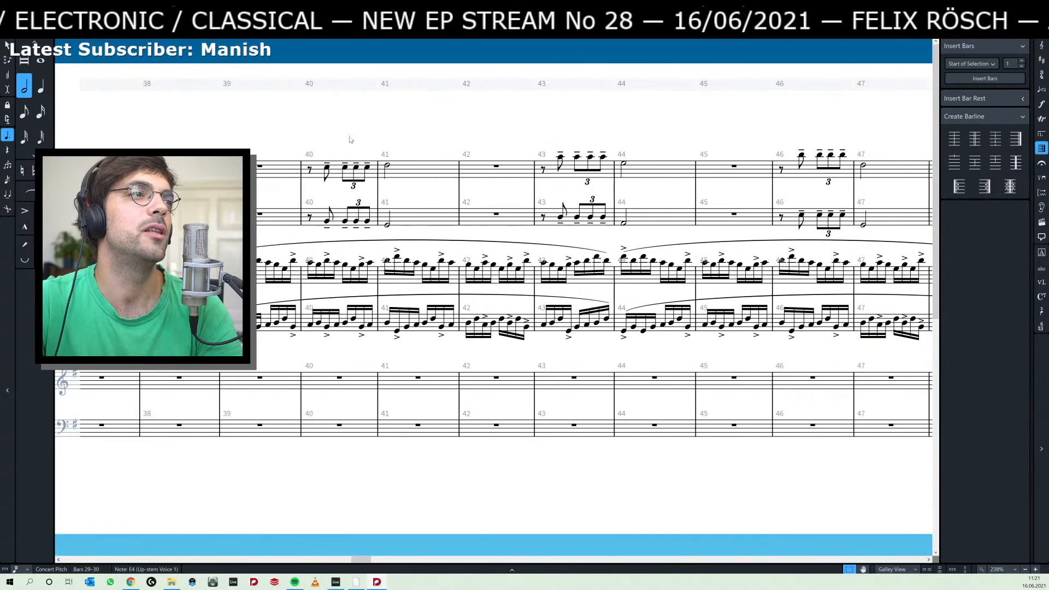
{"action": "scroll", "coordinate": [350, 140], "scroll_direction": "left", "scroll_amount": 10}
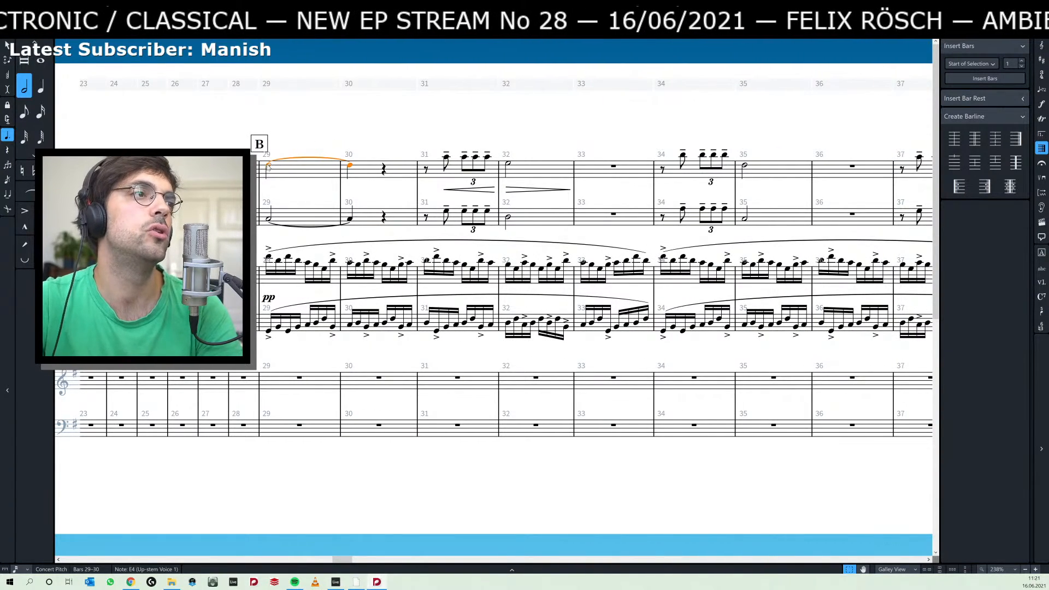
{"action": "left_click", "coordinate": [268, 219], "text": "ctrl"}
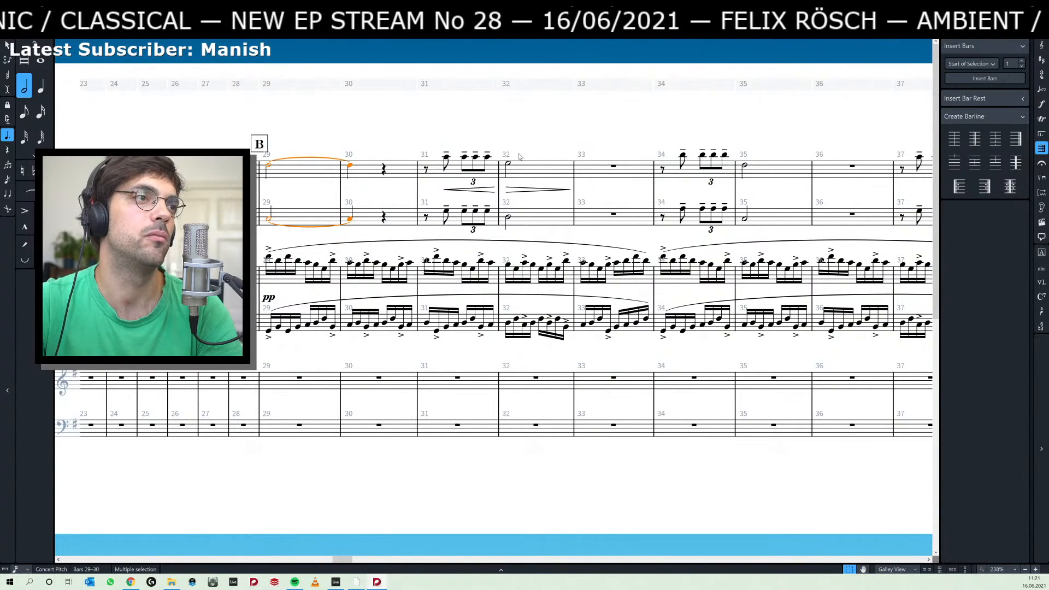
Extend the half notes of bars 32, 35, 38 and 41 in the two upper staves by a quarter, tied into the following bar.
{"action": "left_click", "coordinate": [509, 164]}
{"action": "left_click", "coordinate": [509, 218], "text": "ctrl"}
{"action": "left_click_drag", "start_coordinate": [653, 126], "coordinate": [501, 127]}
{"action": "left_click_drag", "start_coordinate": [614, 142], "coordinate": [431, 140]}
{"action": "left_click", "coordinate": [562, 163], "text": "ctrl"}
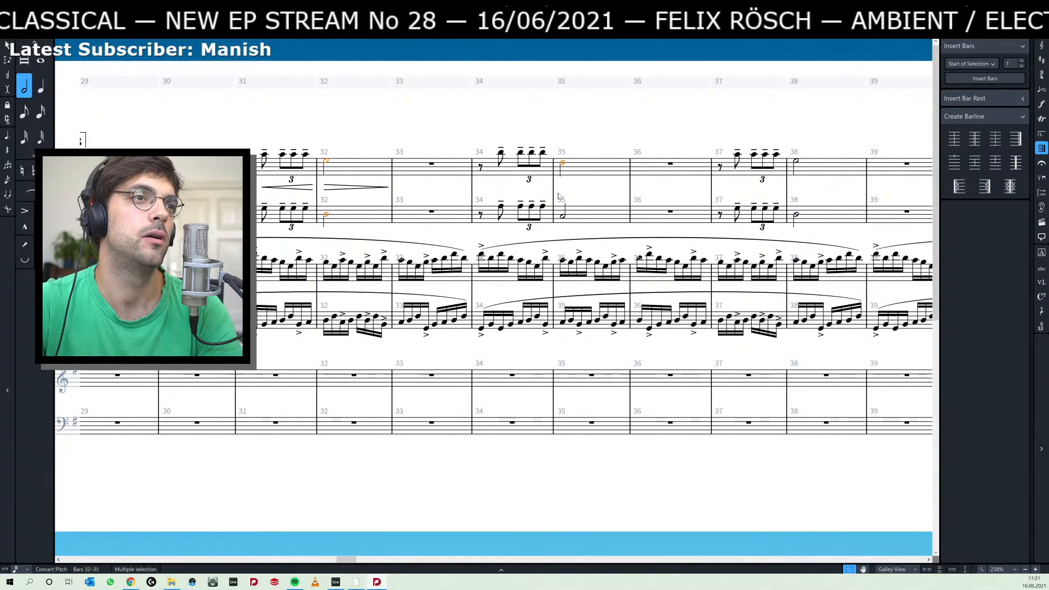
{"action": "left_click", "coordinate": [564, 217], "text": "ctrl"}
{"action": "left_click_drag", "start_coordinate": [663, 141], "coordinate": [410, 136]}
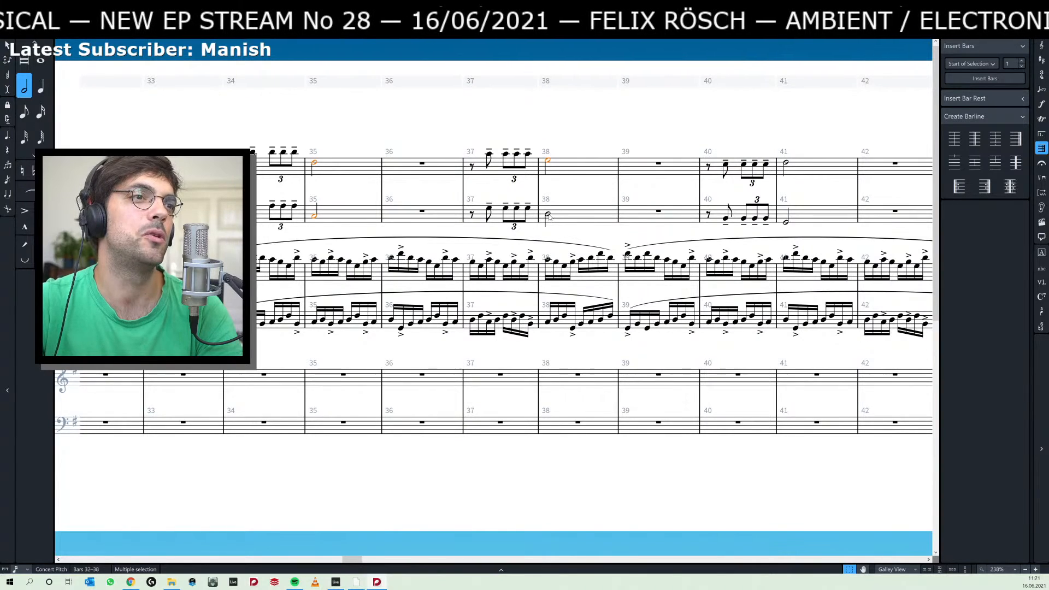
{"action": "left_click_drag", "start_coordinate": [665, 119], "coordinate": [475, 128]}
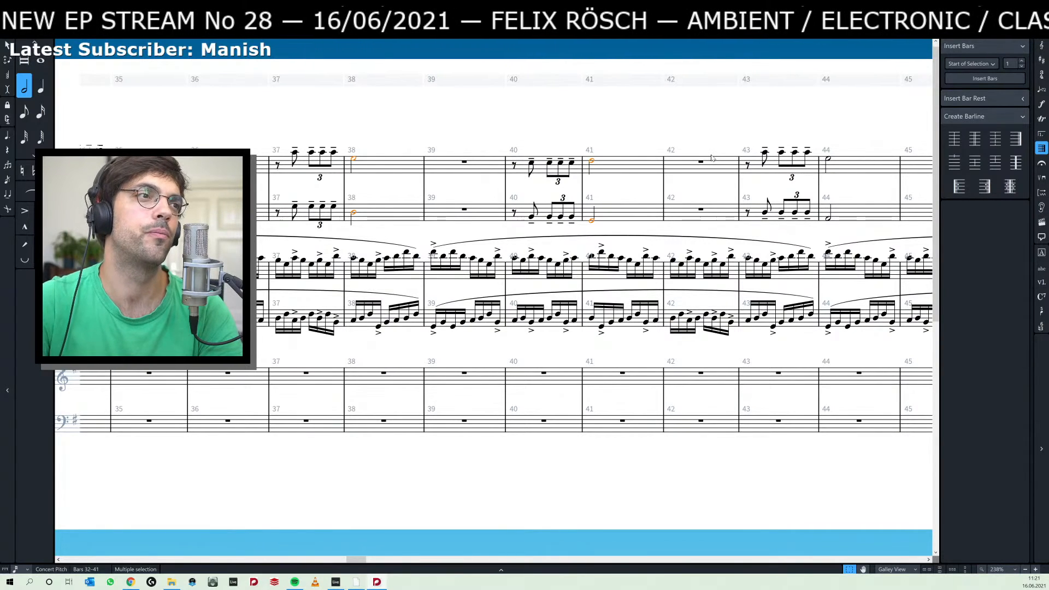
{"action": "key", "text": "period"}
Try to lengthen all the selected tied notes from bars 32–42 by another quarter, then revert that change.
{"action": "left_click_drag", "start_coordinate": [601, 136], "coordinate": [458, 136]}
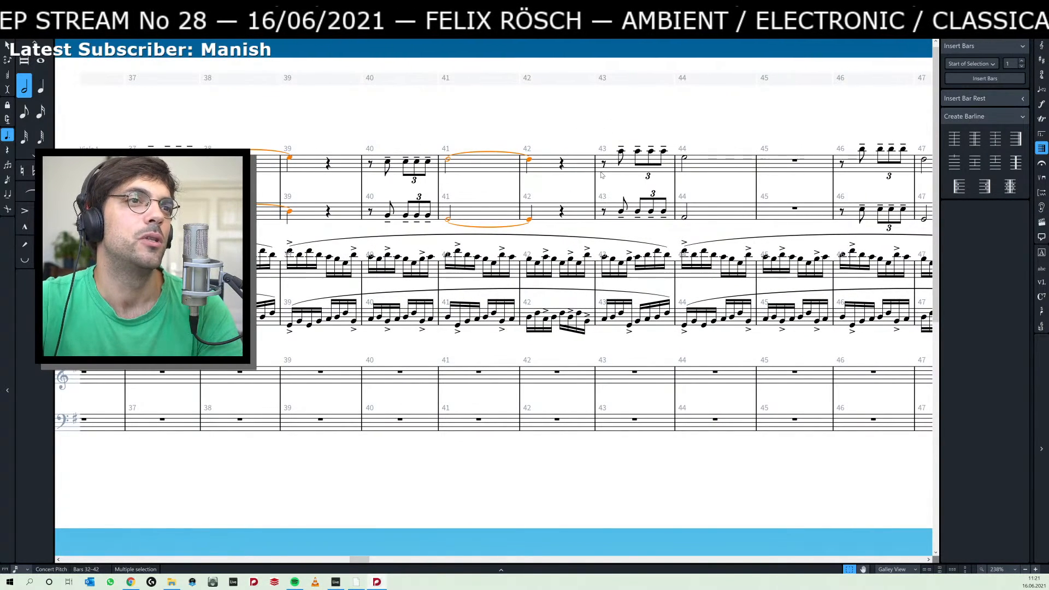
{"action": "left_click_drag", "start_coordinate": [708, 143], "coordinate": [581, 159]}
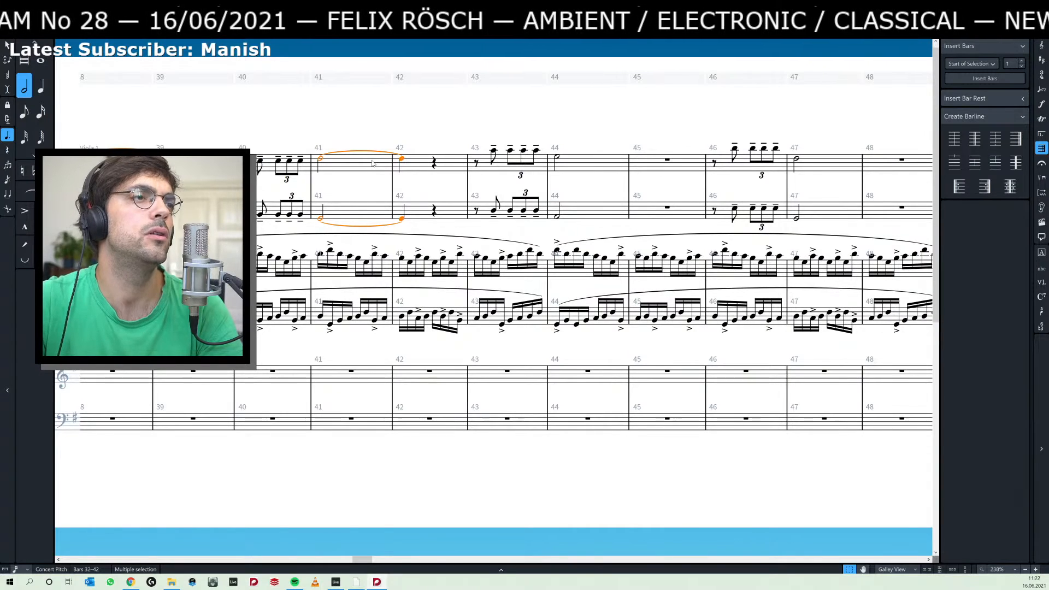
{"action": "key", "text": "shift+alt+Right"}
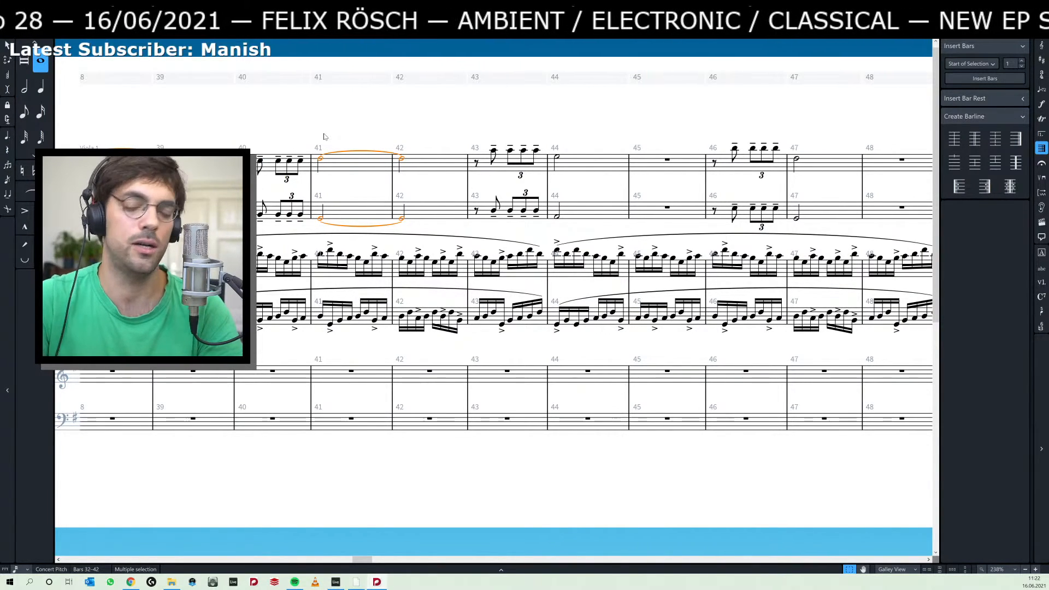
{"action": "key", "text": "shift+alt+Left"}
Lengthen the held notes starting in bars 41 and 44 of the two upper staves to fill two full bars each.
{"action": "left_click", "coordinate": [377, 131]}
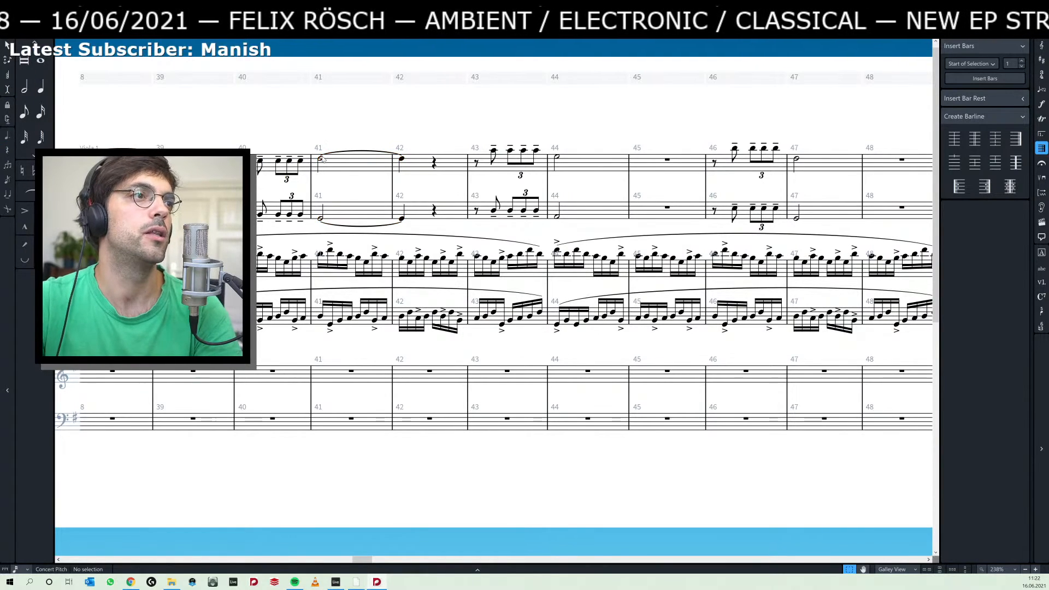
{"action": "left_click", "coordinate": [321, 159]}
{"action": "left_click", "coordinate": [321, 218], "text": "ctrl"}
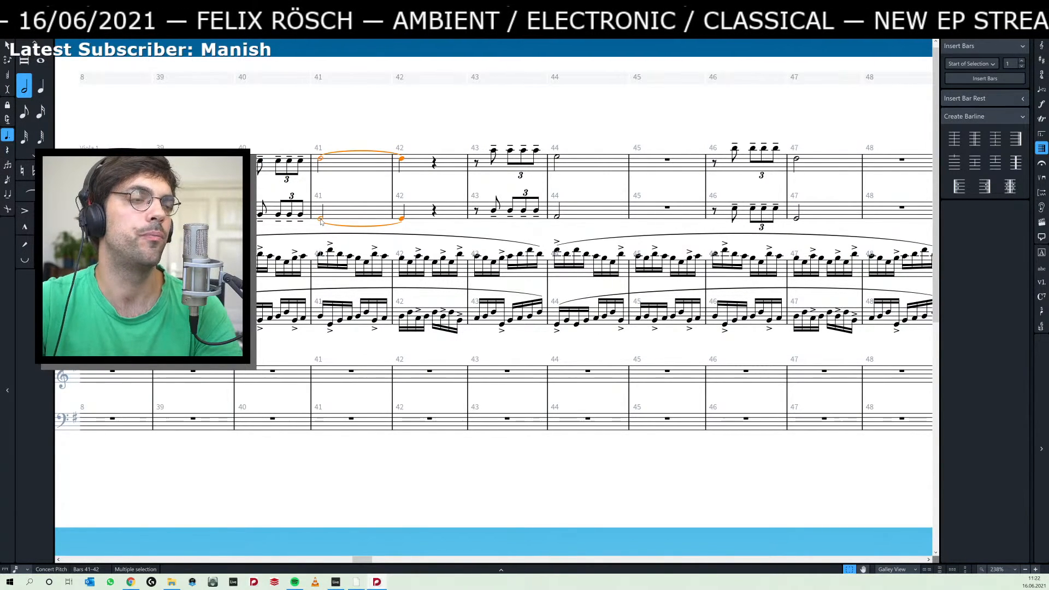
{"action": "key", "text": "shift+alt+Right"}
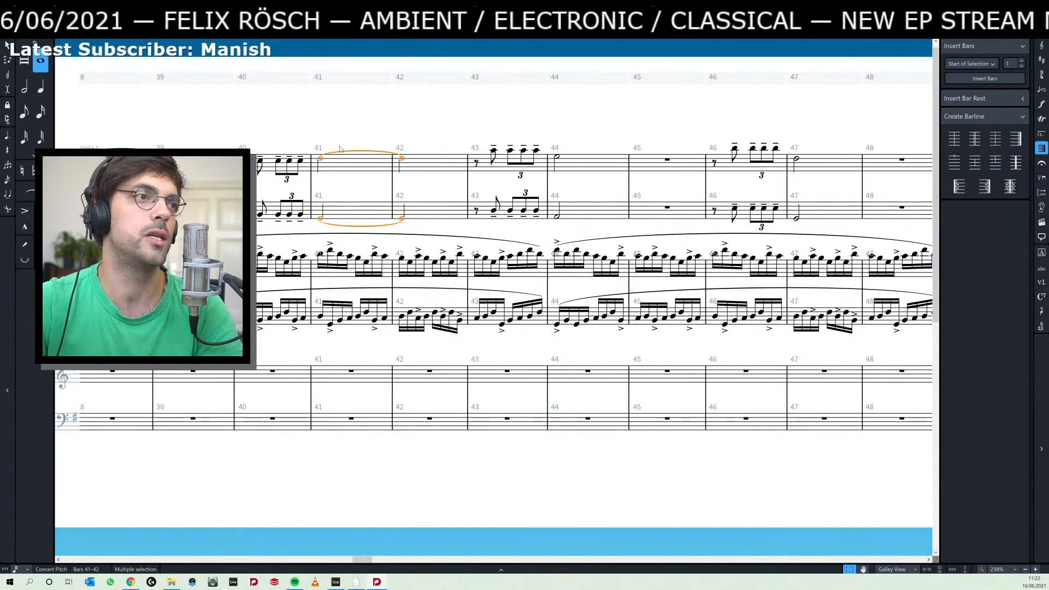
{"action": "scroll", "coordinate": [339, 153], "scroll_direction": "right", "scroll_amount": 3}
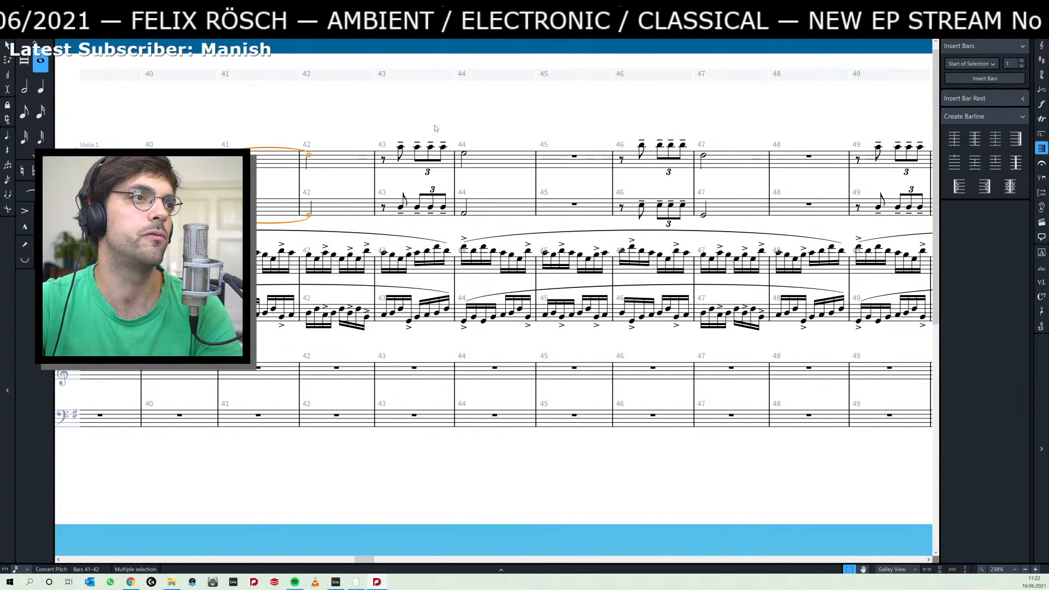
{"action": "scroll", "coordinate": [434, 151], "scroll_direction": "right", "scroll_amount": 2}
{"action": "left_click", "coordinate": [411, 155]}
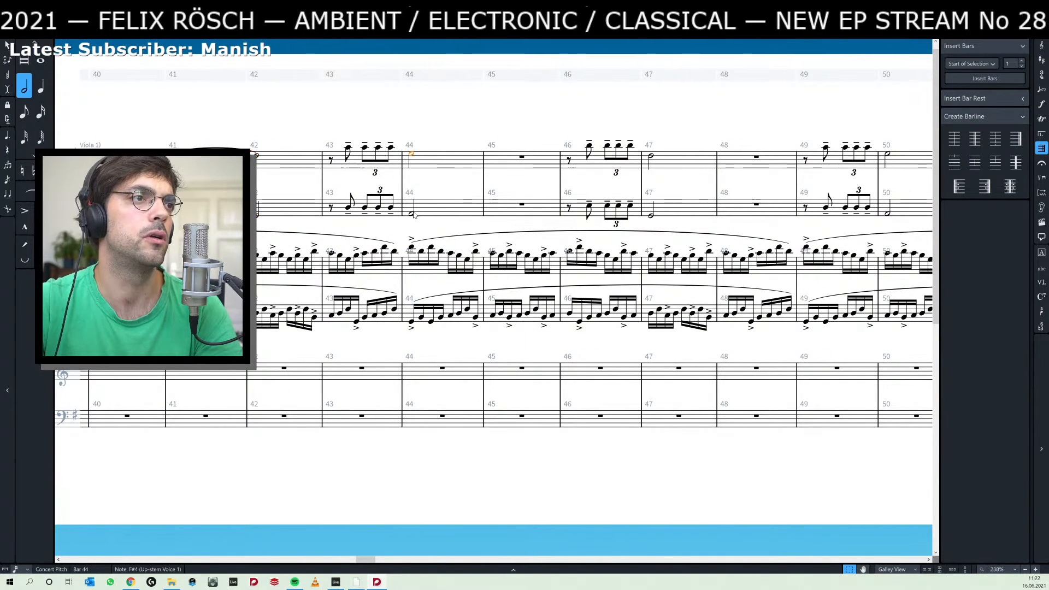
{"action": "left_click", "coordinate": [412, 213], "text": "shift"}
Lengthen the half notes of bars 47 and 50 in the two upper staves to a whole note tied across the barline.
{"action": "scroll", "coordinate": [524, 148], "scroll_direction": "right", "scroll_amount": 5}
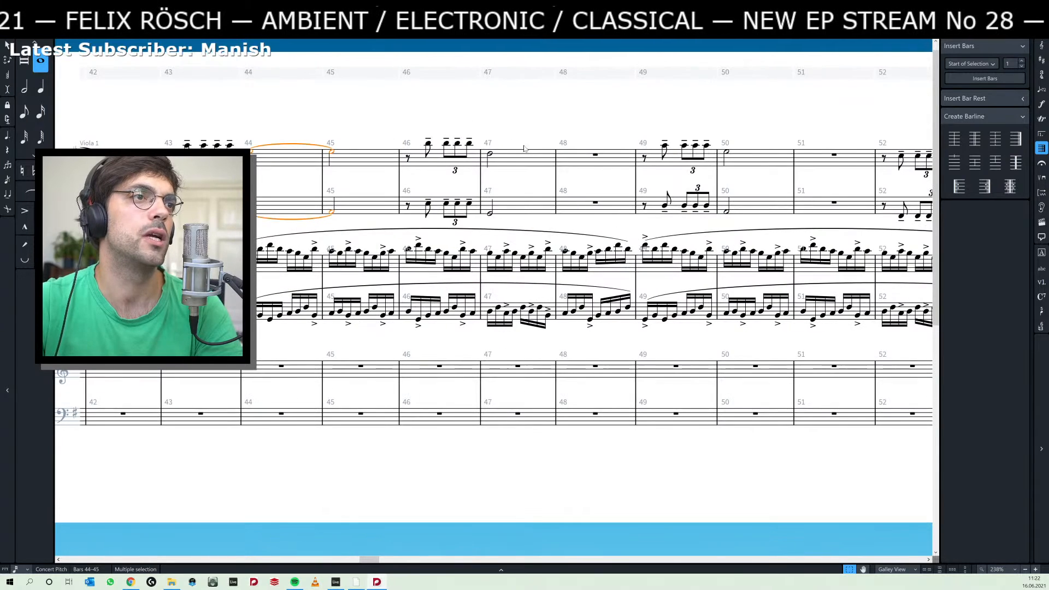
{"action": "left_click", "coordinate": [490, 154]}
{"action": "left_click", "coordinate": [490, 213], "text": "shift"}
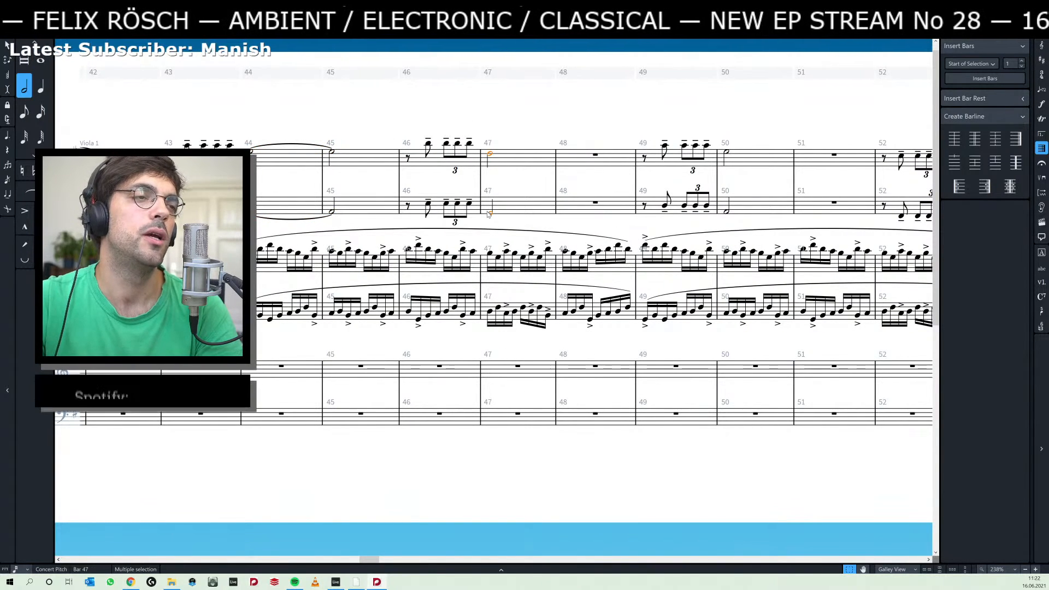
{"action": "key", "text": "t"}
{"action": "scroll", "coordinate": [623, 120], "scroll_direction": "right", "scroll_amount": 3}
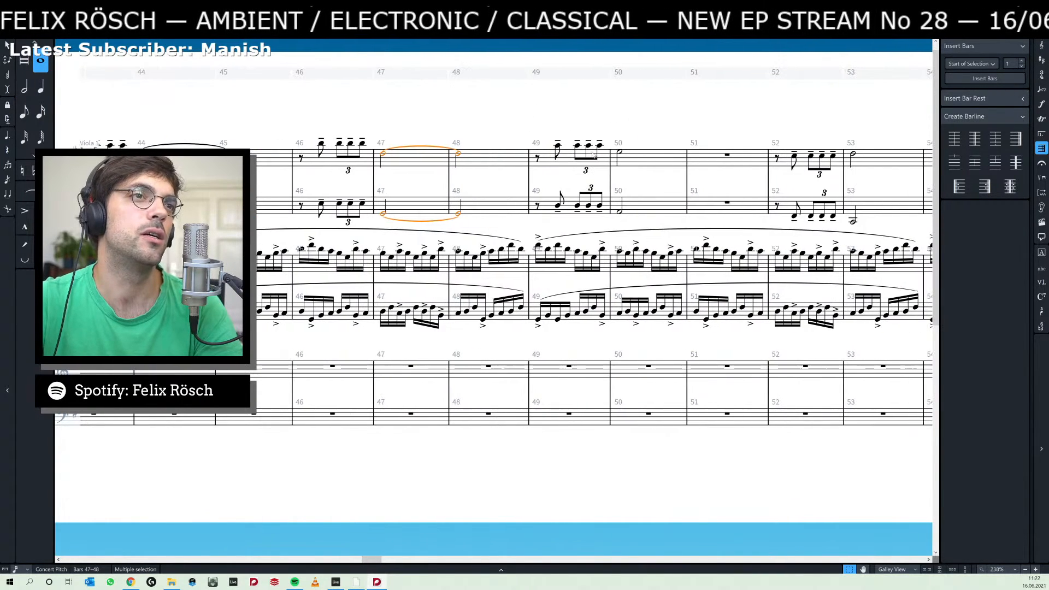
{"action": "left_click", "coordinate": [619, 155]}
{"action": "left_click", "coordinate": [620, 213], "text": "shift"}
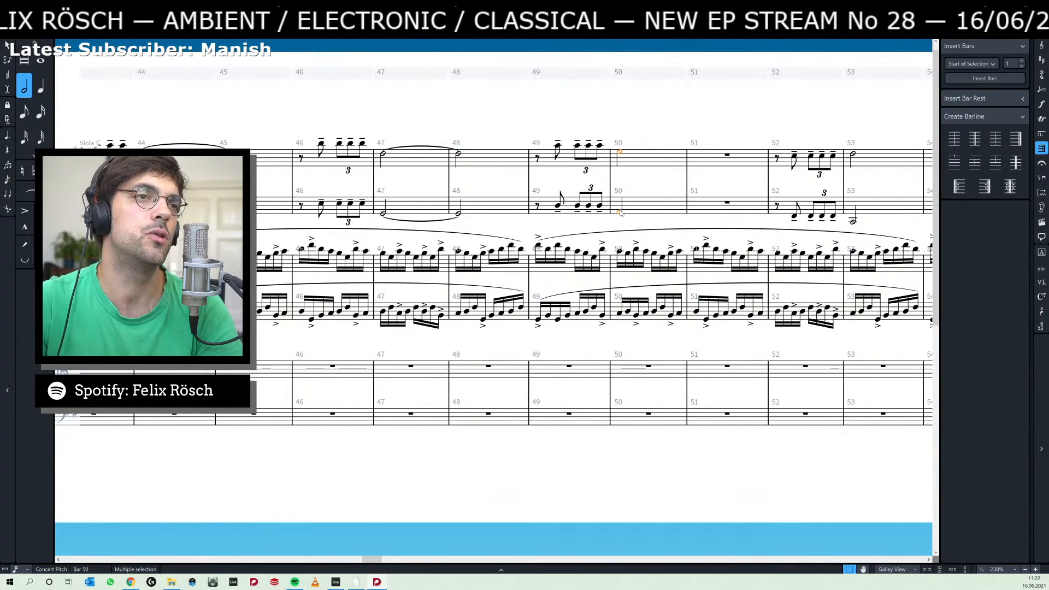
{"action": "key", "text": "t"}
Lengthen the half notes of bars 53 and 56 in the two upper staves to fill two full bars each.
{"action": "scroll", "coordinate": [546, 176], "scroll_direction": "right", "scroll_amount": 9}
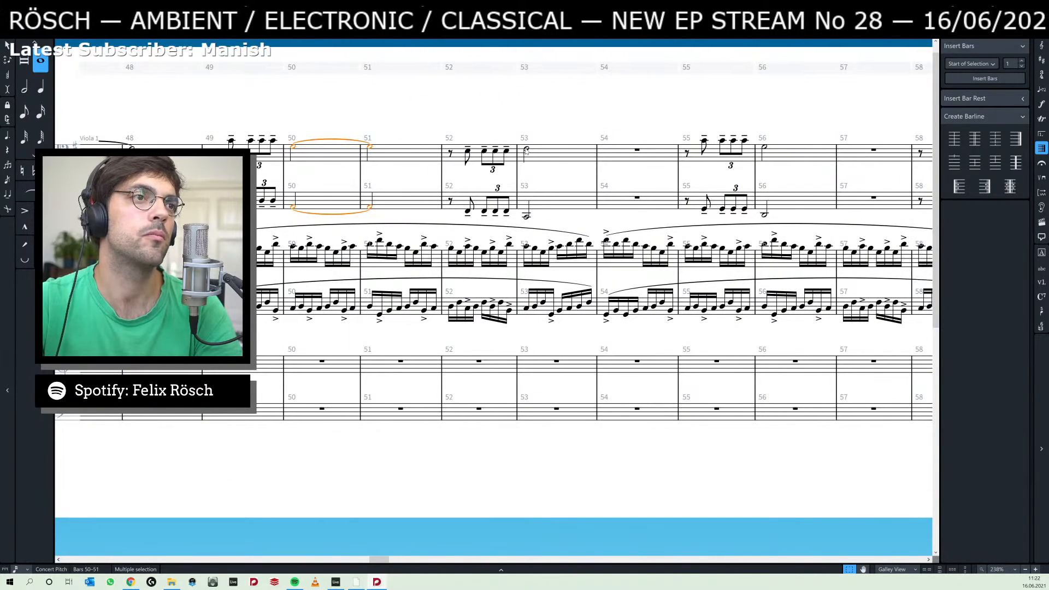
{"action": "left_click", "coordinate": [525, 150]}
{"action": "left_click", "coordinate": [526, 217], "text": "shift"}
{"action": "key", "text": "t"}
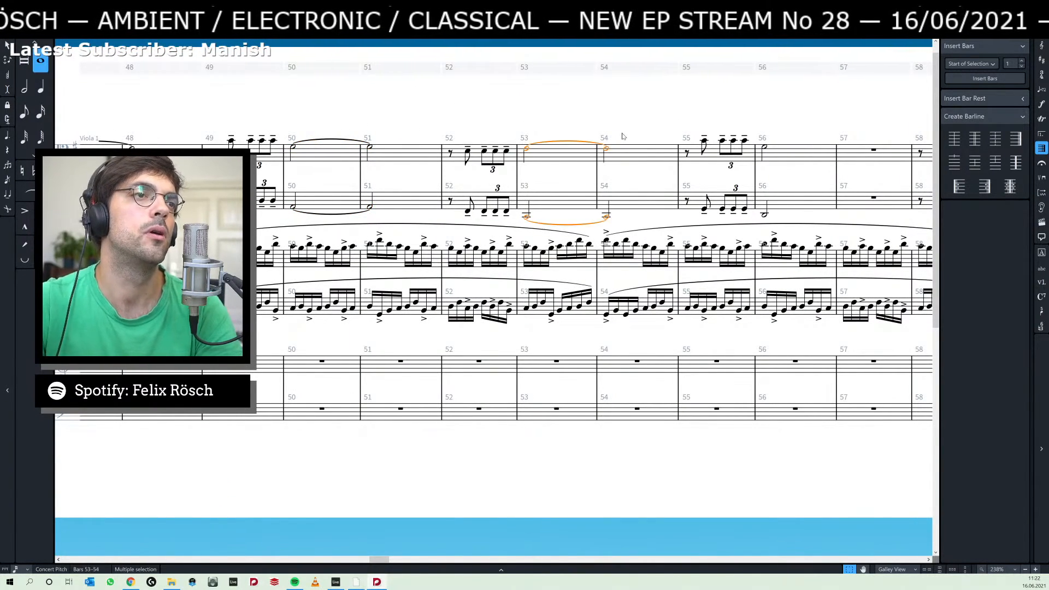
{"action": "scroll", "coordinate": [599, 163], "scroll_direction": "right", "scroll_amount": 6}
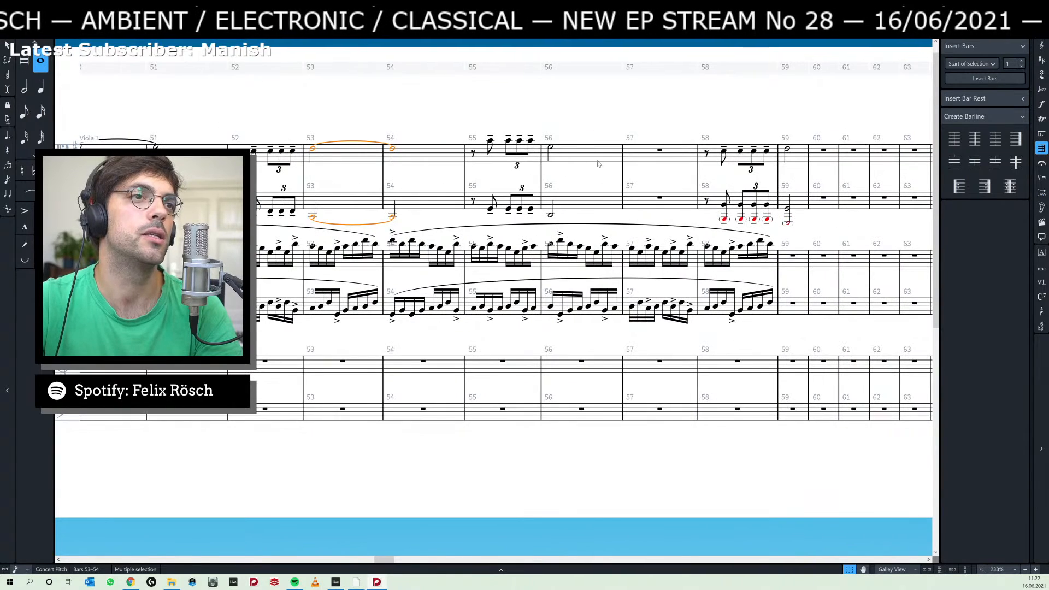
{"action": "left_click", "coordinate": [551, 150]}
{"action": "left_click", "coordinate": [551, 214], "text": "shift"}
{"action": "key", "text": "t"}
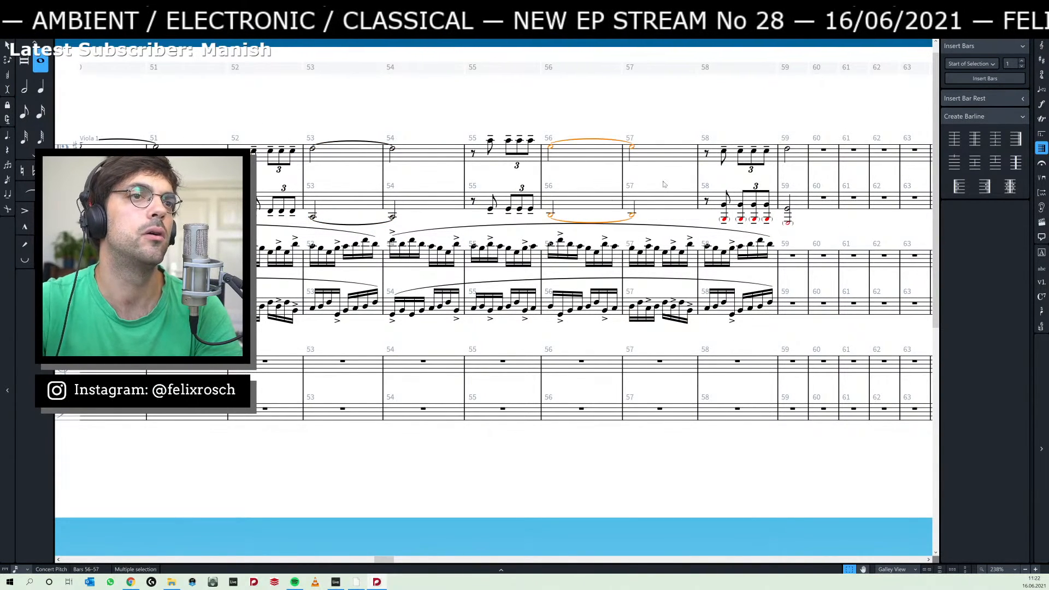
Extend the bar 59 notes of the two upper staves to a double whole note tied through bar 62.
{"action": "scroll", "coordinate": [627, 159], "scroll_direction": "right", "scroll_amount": 3}
{"action": "left_click", "coordinate": [648, 154]}
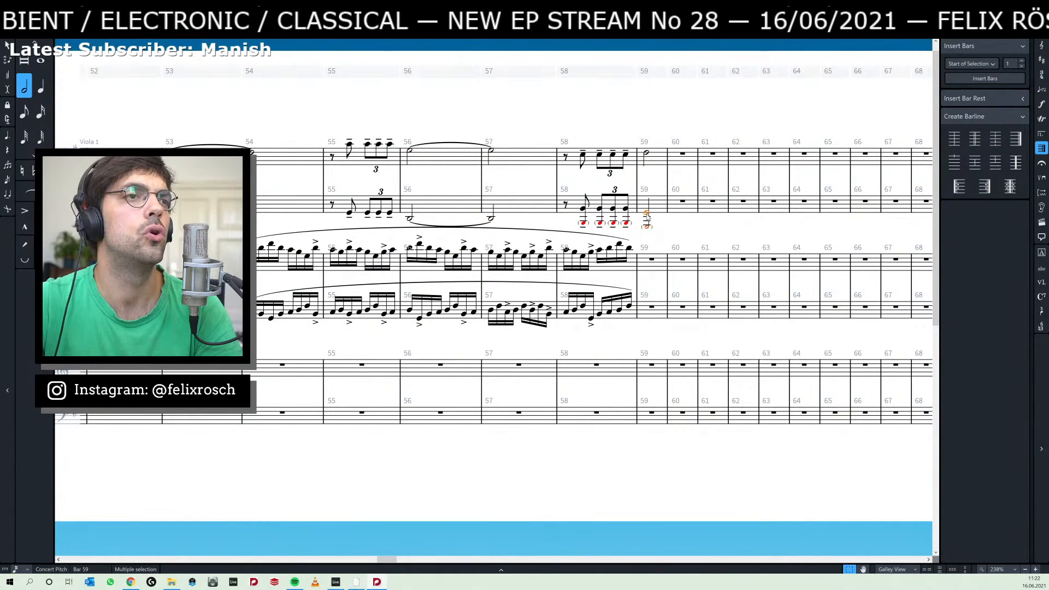
{"action": "left_click", "coordinate": [646, 154], "text": "shift"}
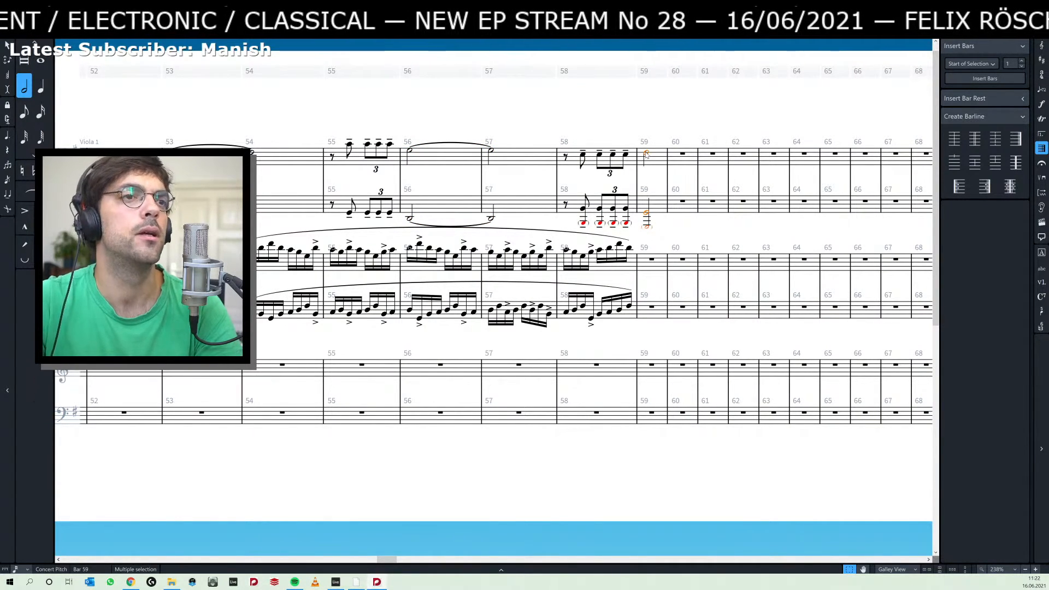
{"action": "key", "text": "8"}
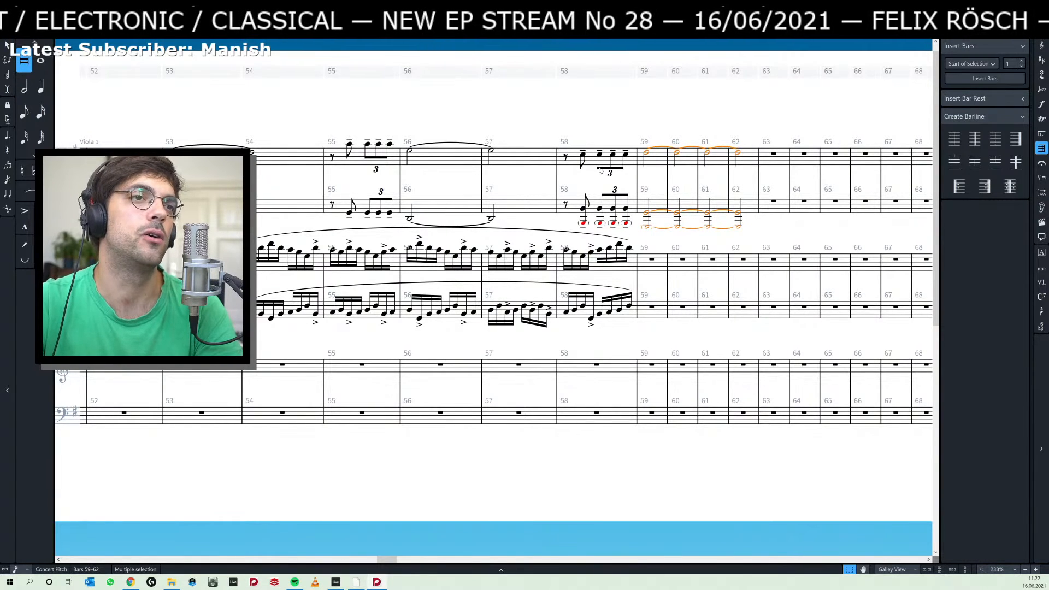
Insert a 4/4 time signature at bar 59.
{"action": "key", "text": "shift+m"}
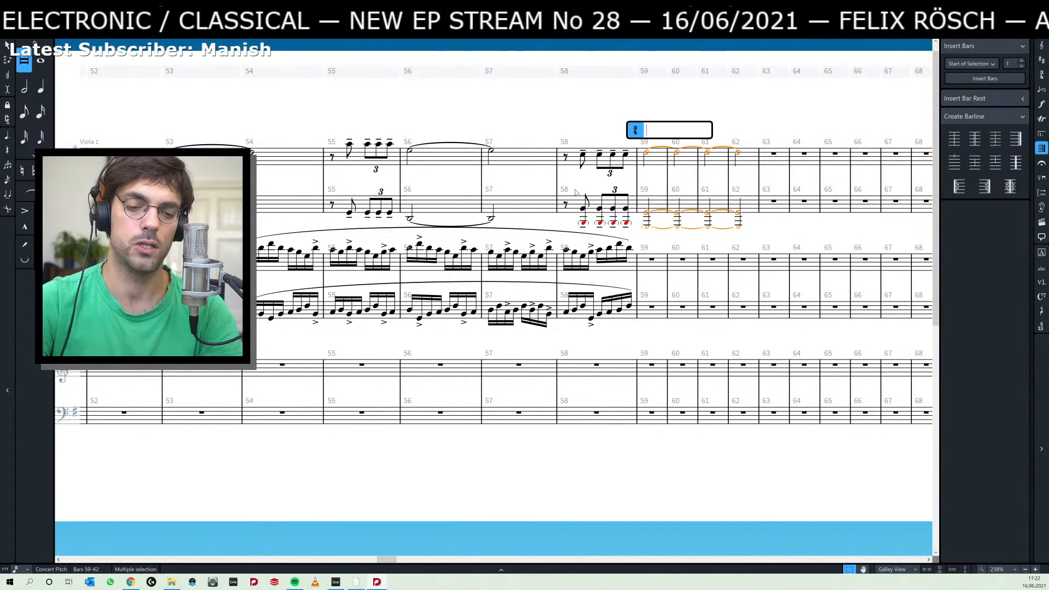
{"action": "type", "text": "4/2"}
{"action": "key", "text": "Return"}
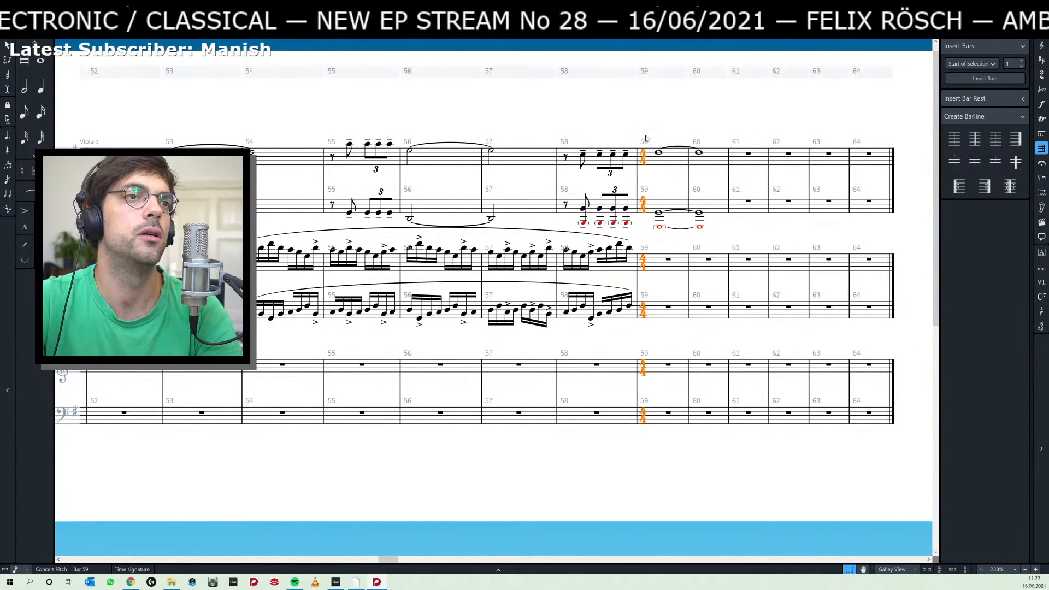
{"action": "key", "text": "Escape"}
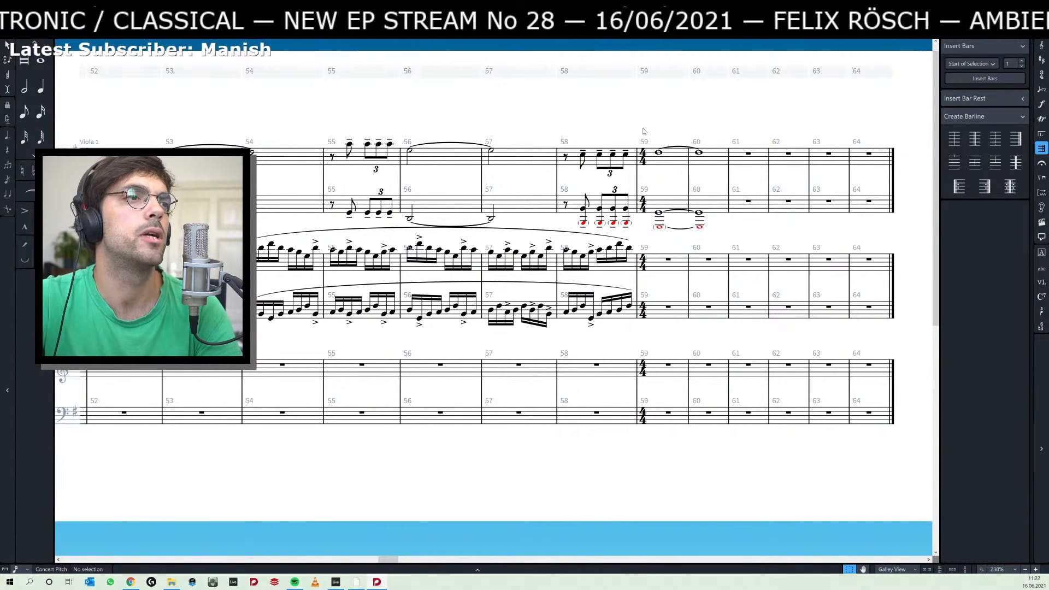
Repeat the sixteenth-note passage of bars 54–58 in the third and fourth staves, starting from bar 59.
{"action": "left_click", "coordinate": [251, 244]}
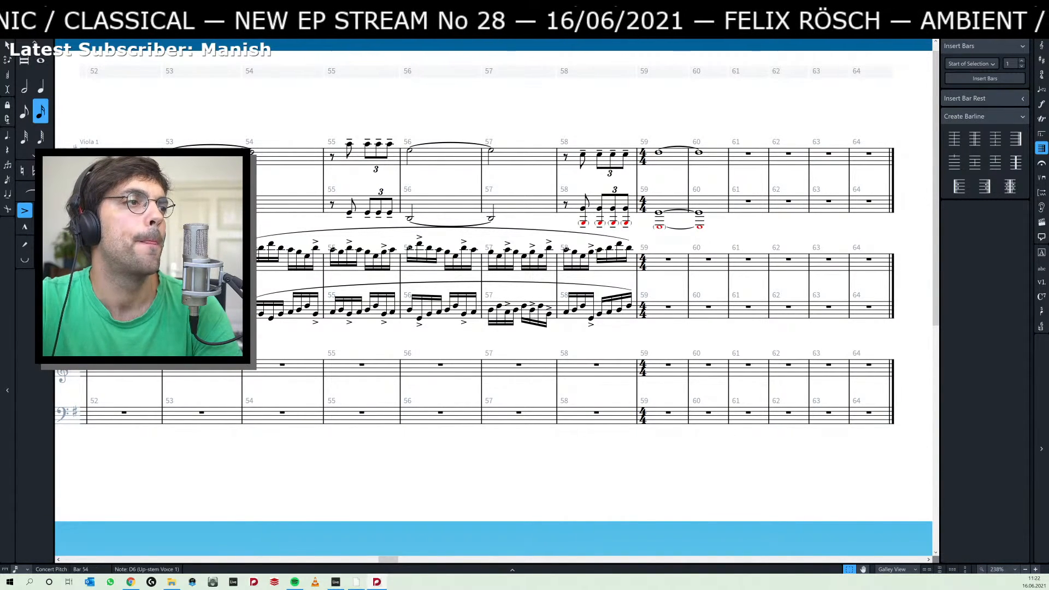
{"action": "left_click", "coordinate": [630, 307], "text": "shift"}
{"action": "key", "text": "r"}
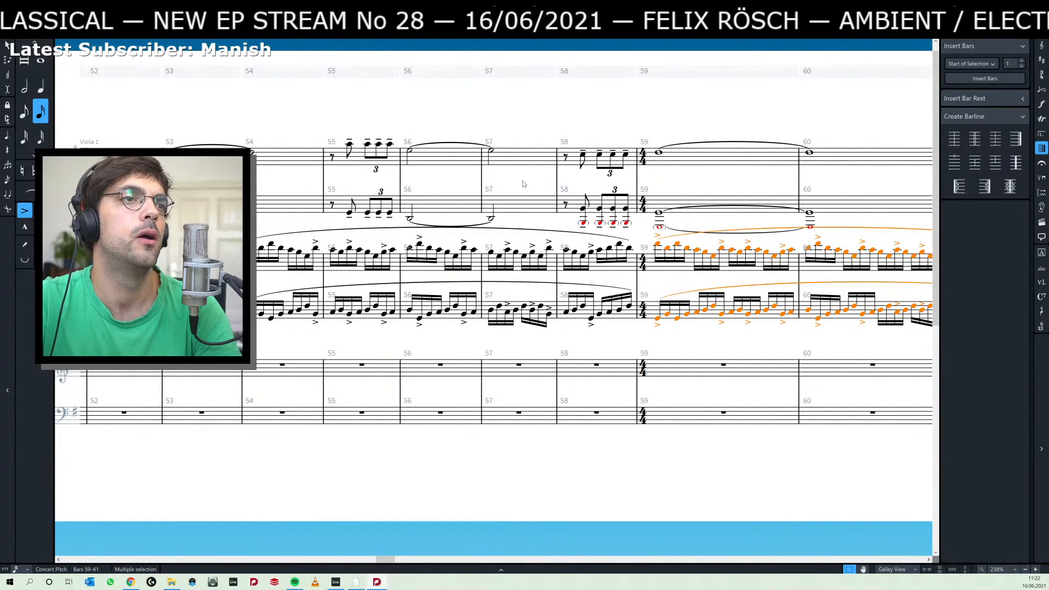
Set the scale of the lower octave notes in bars 58–60 of the second staff to Cue grace.
{"action": "left_click_drag", "start_coordinate": [528, 183], "coordinate": [672, 182]}
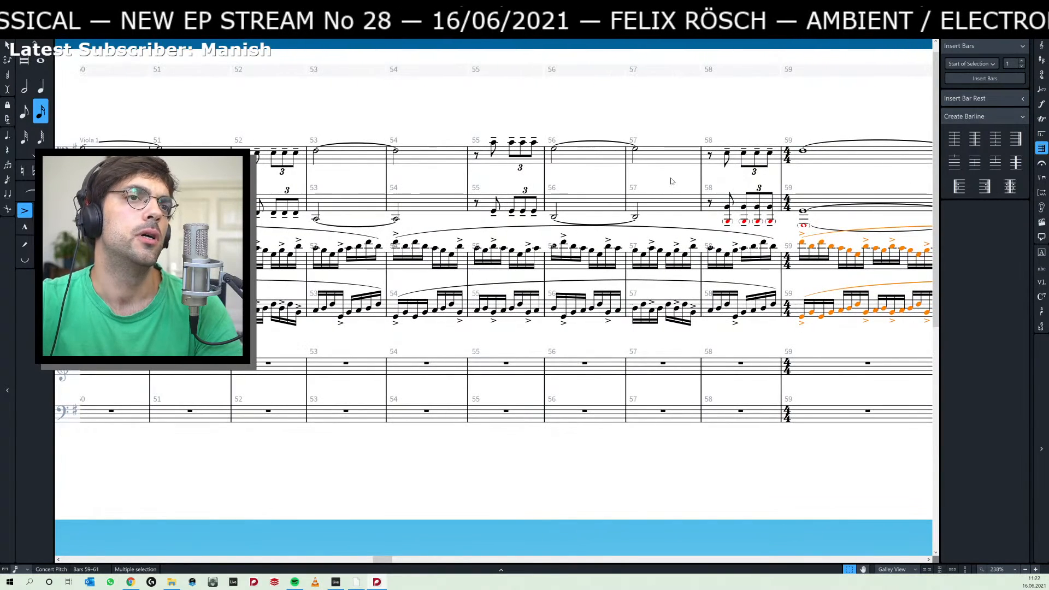
{"action": "left_click_drag", "start_coordinate": [738, 218], "coordinate": [599, 215]}
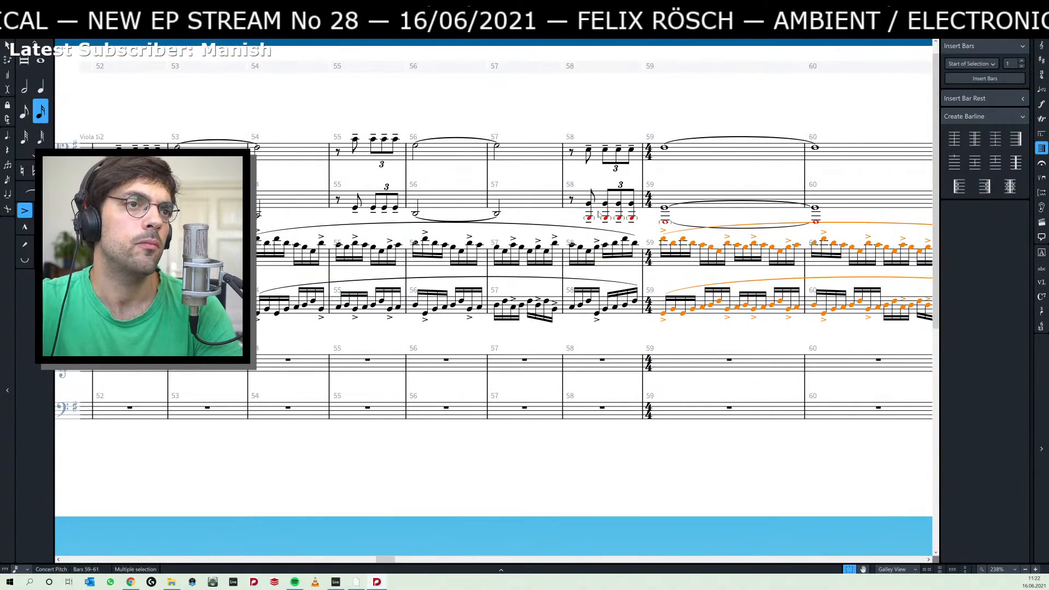
{"action": "left_click", "coordinate": [589, 217]}
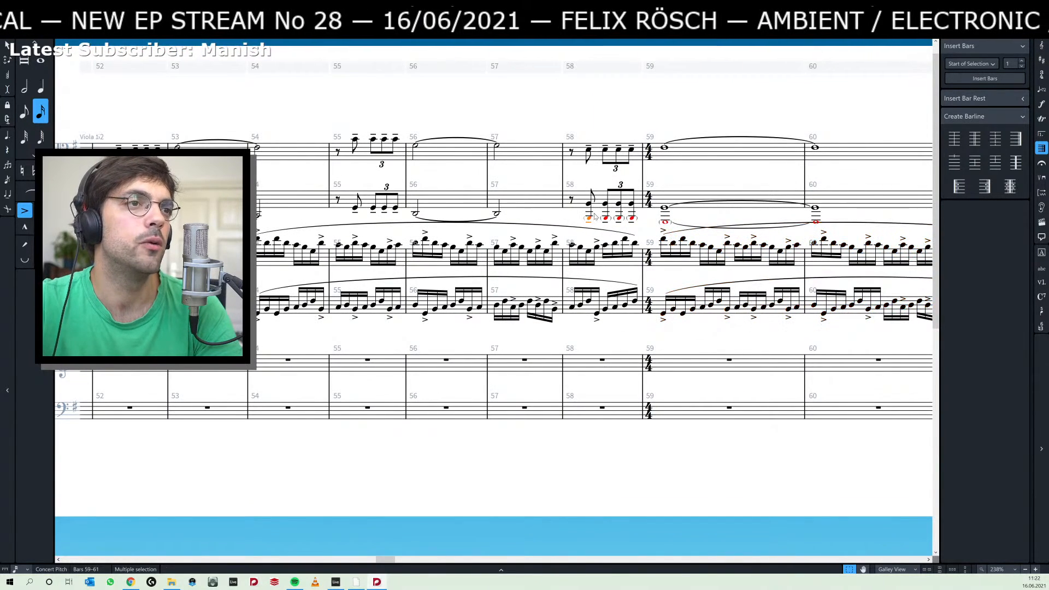
{"action": "left_click", "coordinate": [664, 210], "text": "shift"}
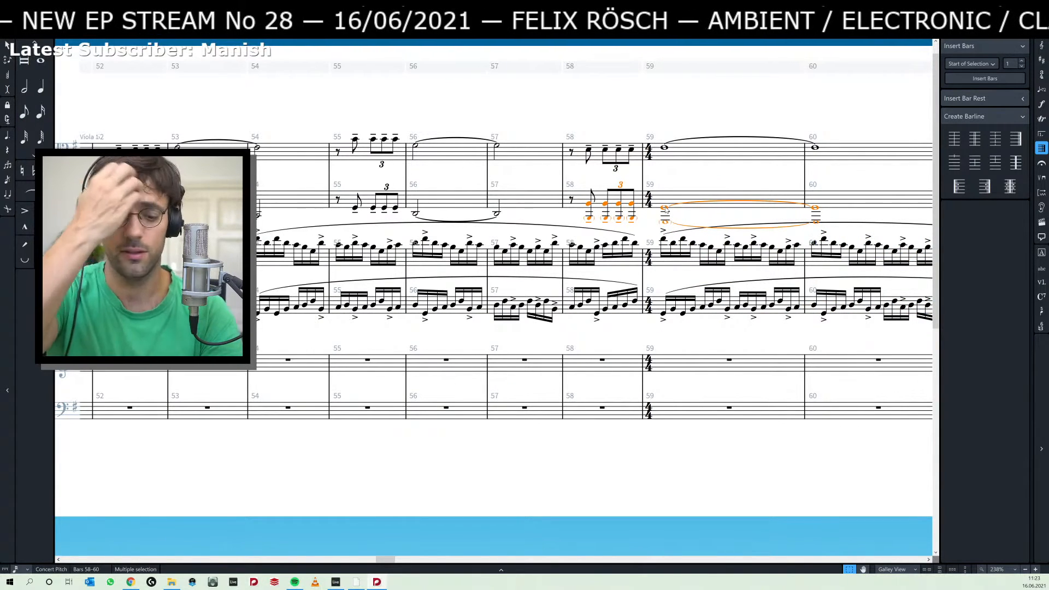
{"action": "key", "text": "ctrl+alt+b"}
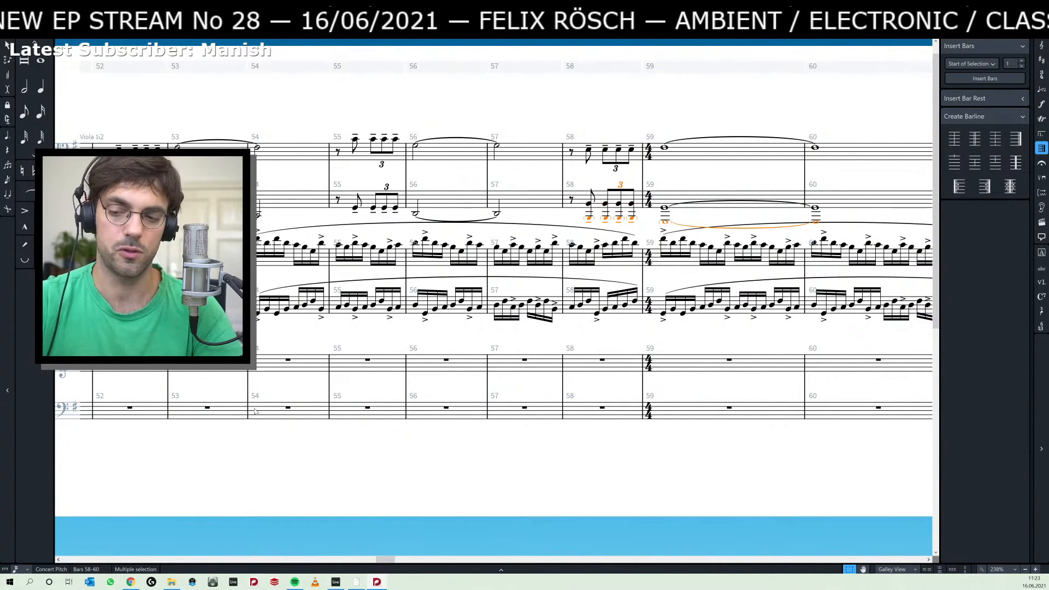
{"action": "key", "text": "ctrl+8"}
{"action": "left_click", "coordinate": [137, 502]}
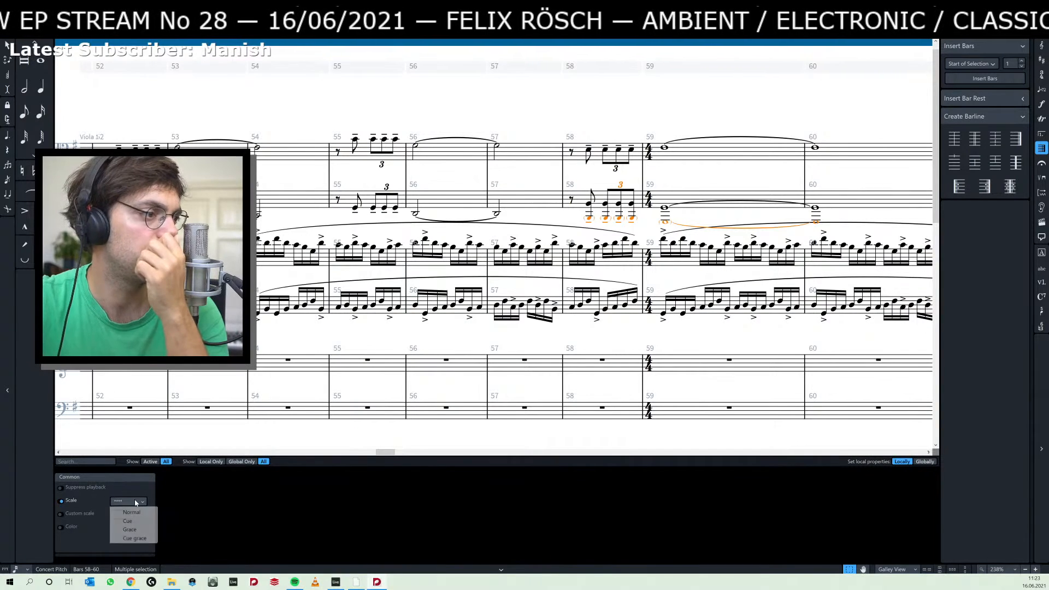
{"action": "left_click", "coordinate": [135, 538]}
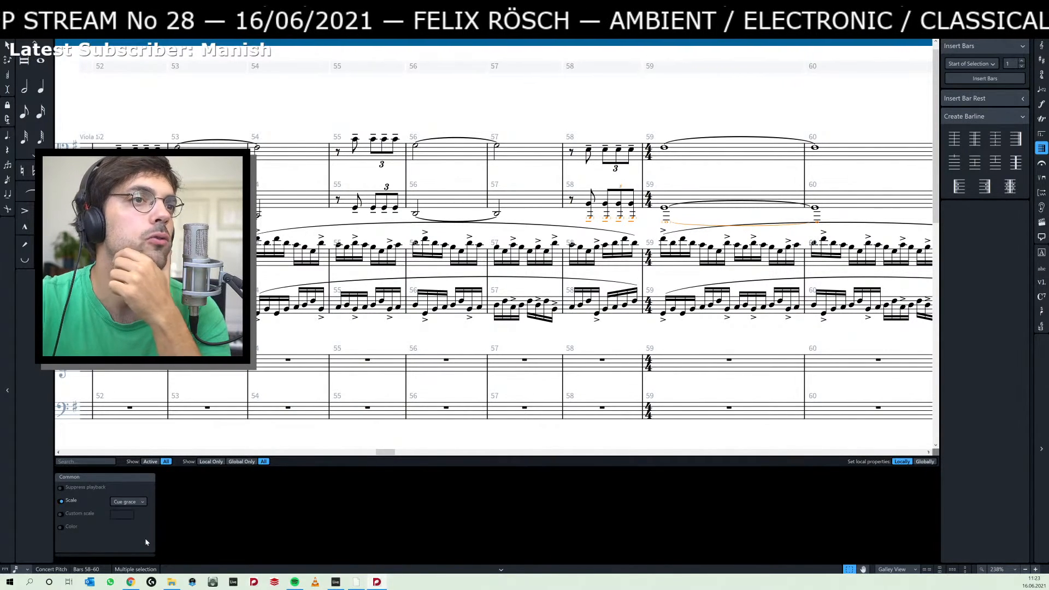
Remove the scale override from the triplet number in bar 58 of the second staff.
{"action": "left_click", "coordinate": [583, 179]}
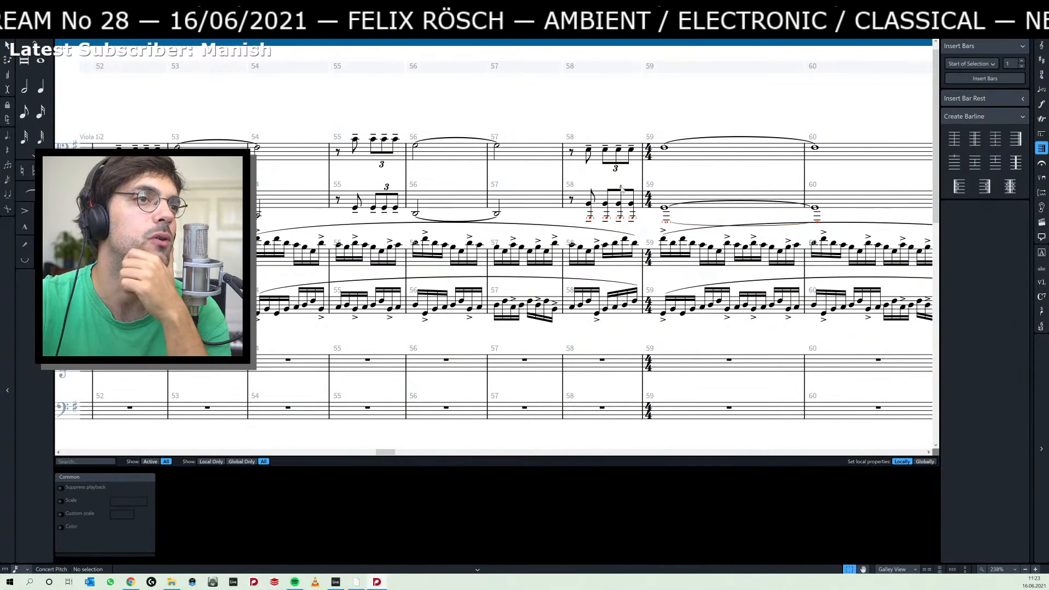
{"action": "left_click", "coordinate": [622, 189]}
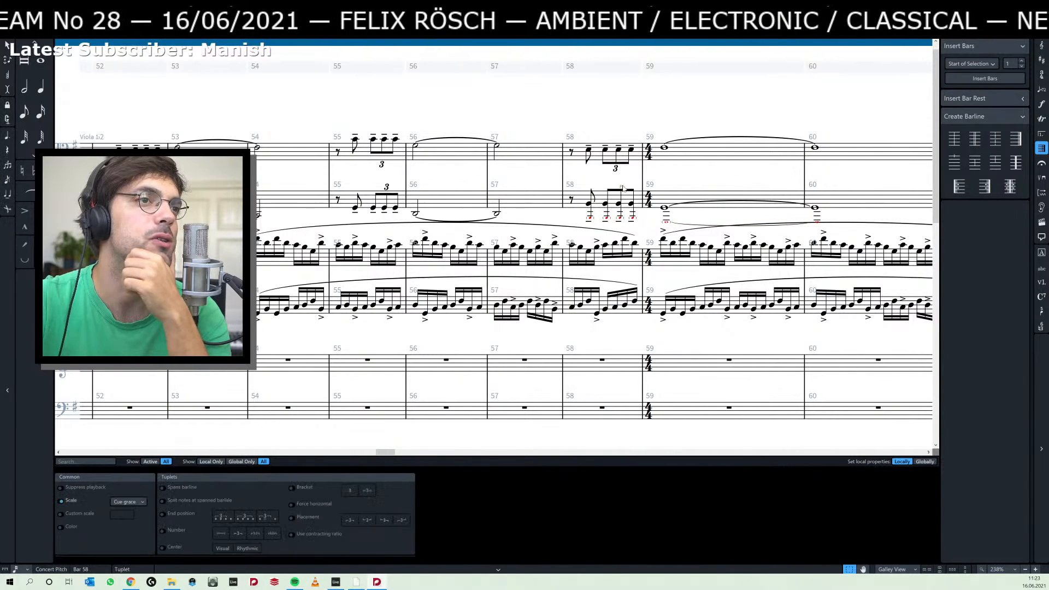
{"action": "left_click", "coordinate": [61, 502]}
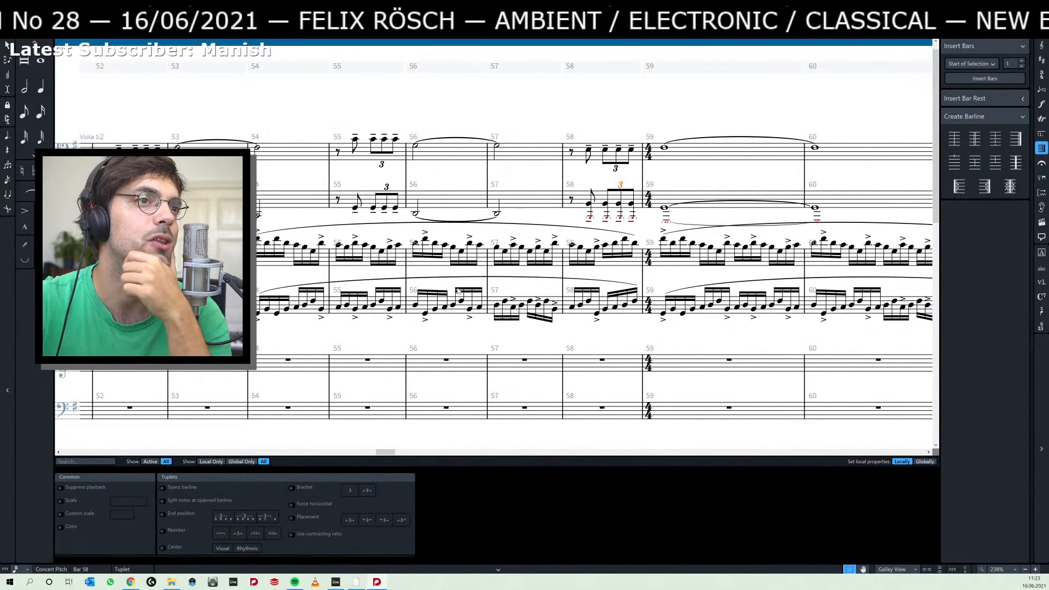
{"action": "left_click", "coordinate": [696, 175]}
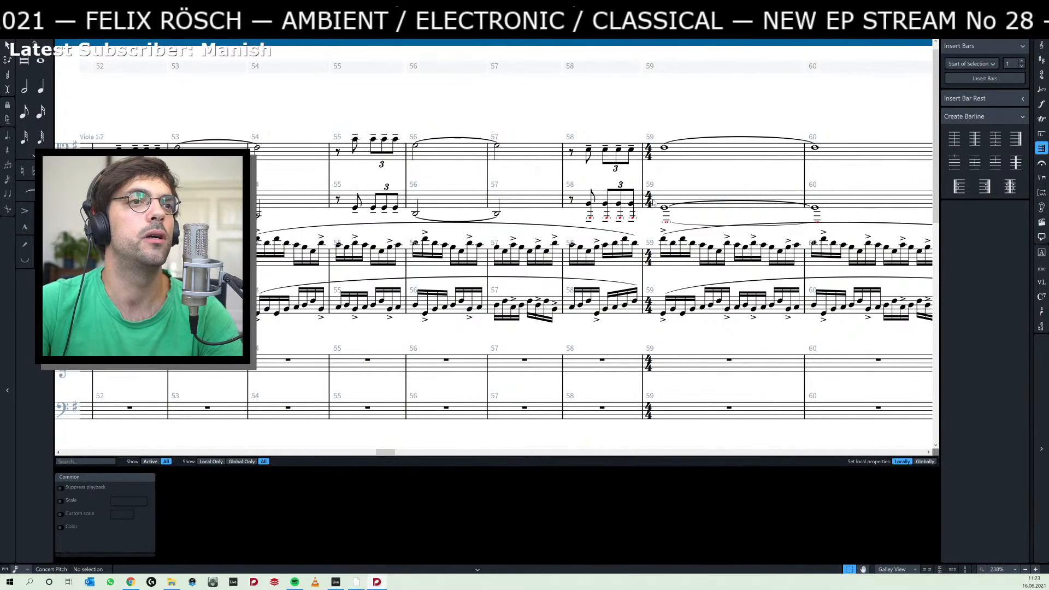
Review the repeated sixteenth-note passage in bars 59–61 and play back the opening bars of rehearsal mark B.
{"action": "left_click", "coordinate": [663, 240]}
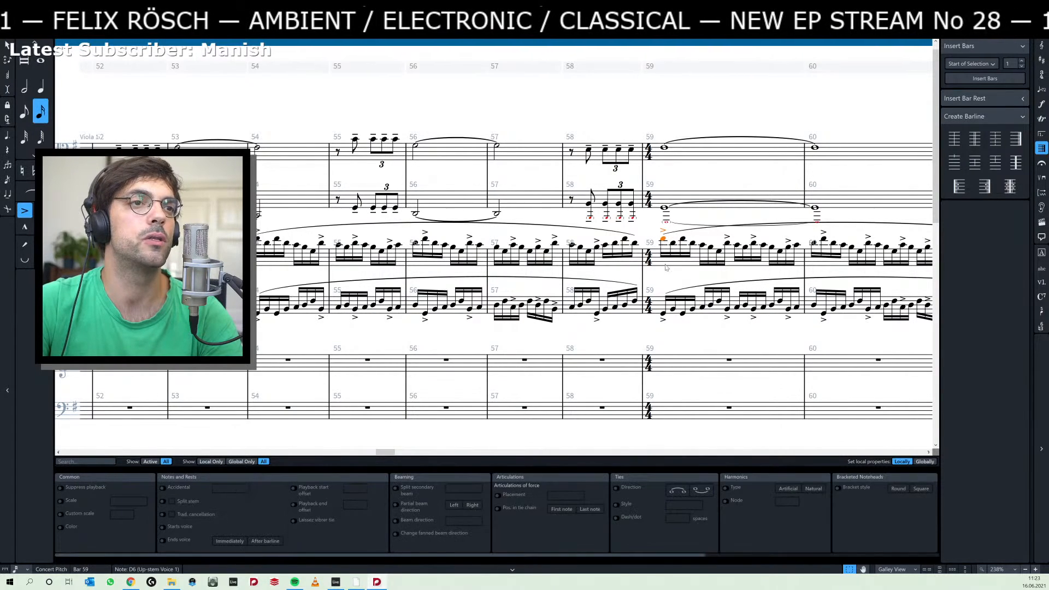
{"action": "left_click", "coordinate": [664, 314]}
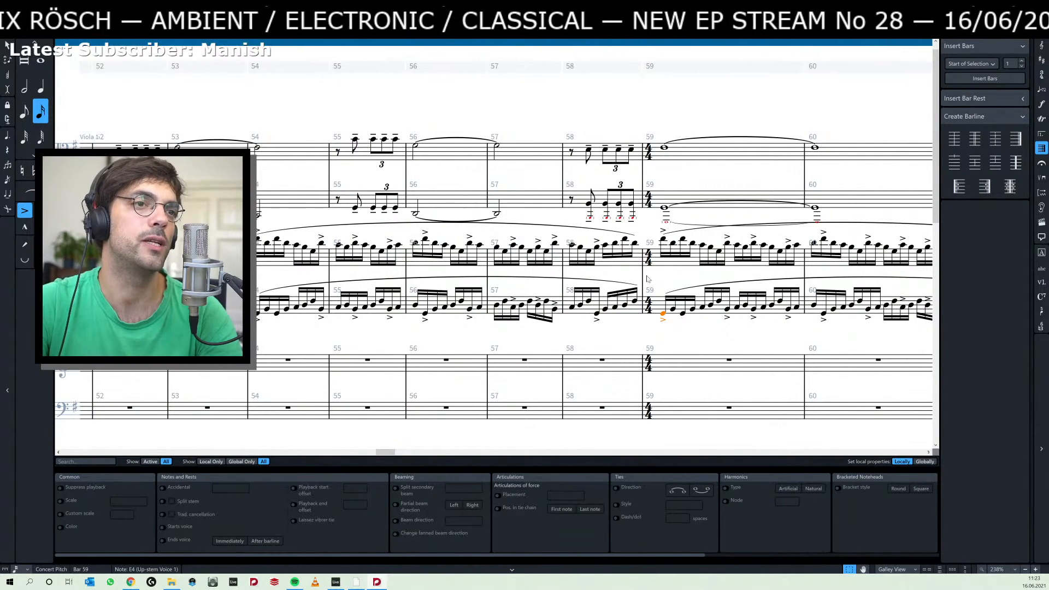
{"action": "scroll", "coordinate": [662, 271], "scroll_direction": "right", "scroll_amount": 5}
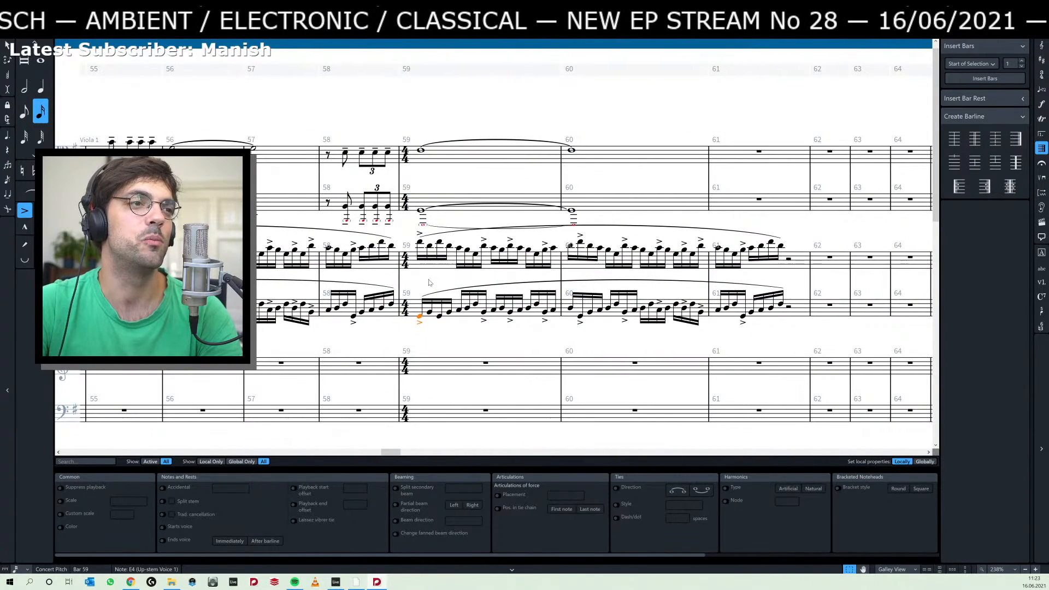
{"action": "scroll", "coordinate": [497, 274], "scroll_direction": "left", "scroll_amount": 2}
{"action": "scroll", "coordinate": [507, 283], "scroll_direction": "left", "scroll_amount": 10}
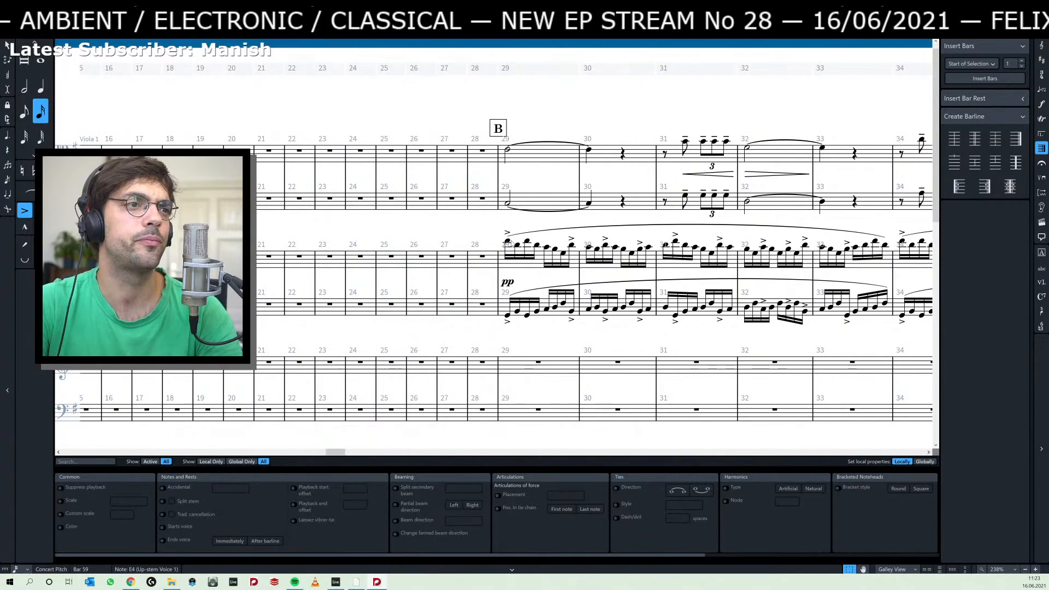
{"action": "left_click", "coordinate": [507, 243]}
{"action": "key", "text": "space"}
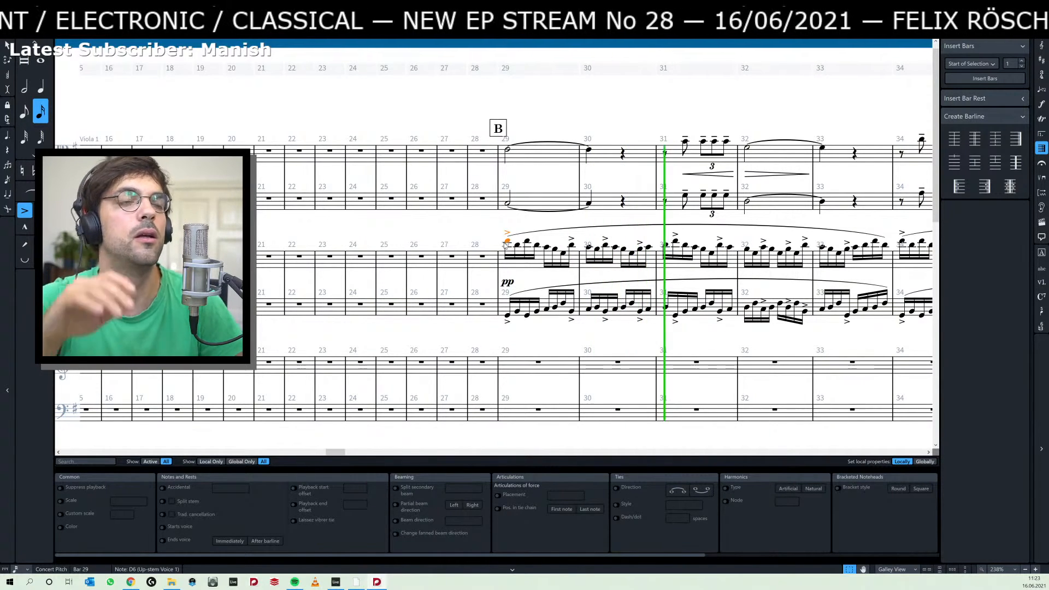
{"action": "key", "text": "space"}
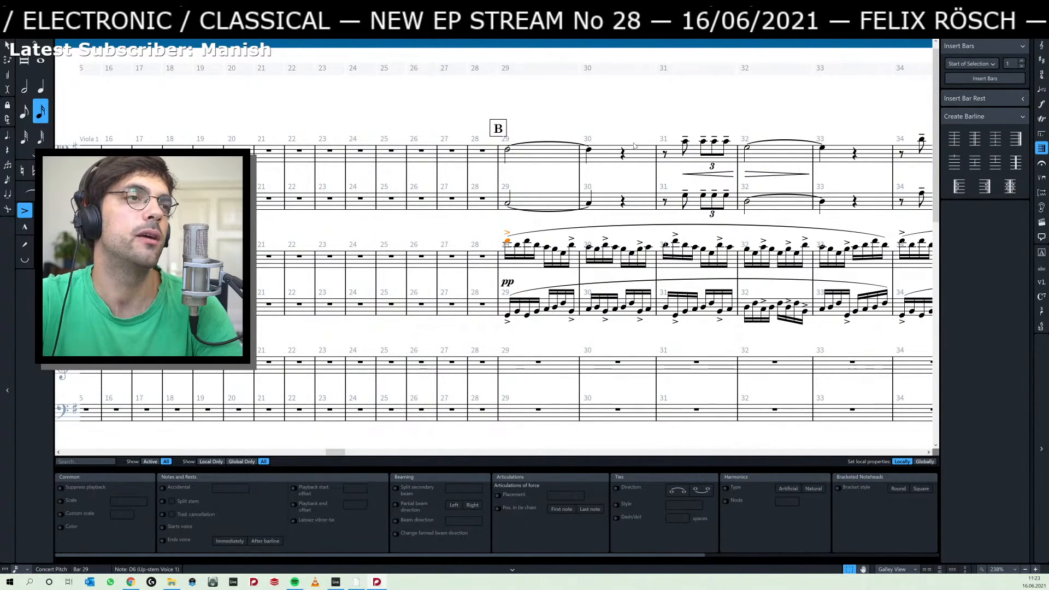
Add a p dynamic to the held note at the start of bar 29 in the top staff.
{"action": "left_click", "coordinate": [507, 151]}
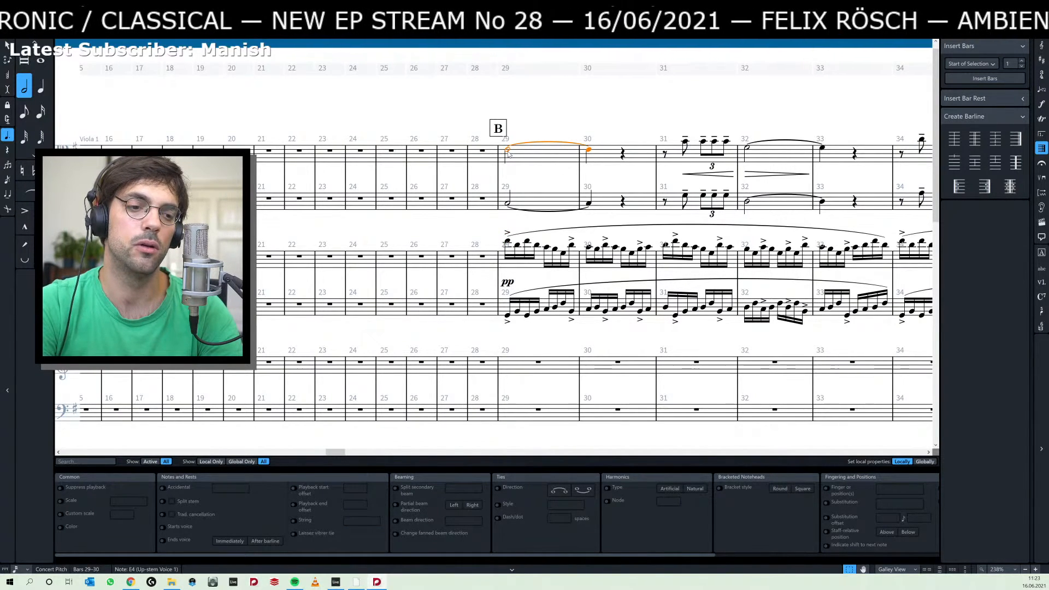
{"action": "key", "text": "shift+d"}
{"action": "type", "text": "p"}
{"action": "key", "text": "Return"}
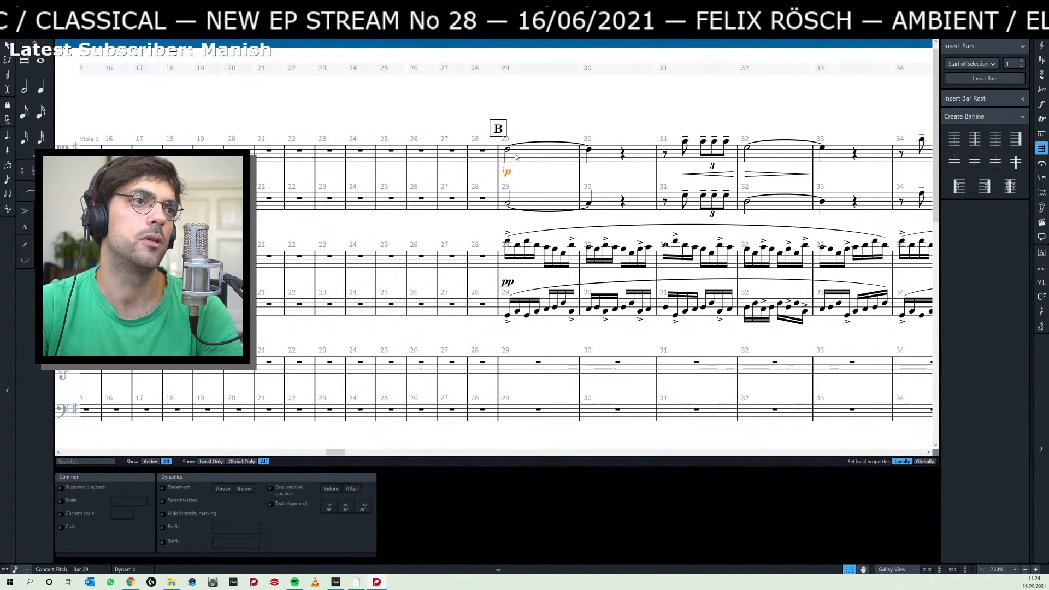
{"action": "left_click", "coordinate": [507, 150]}
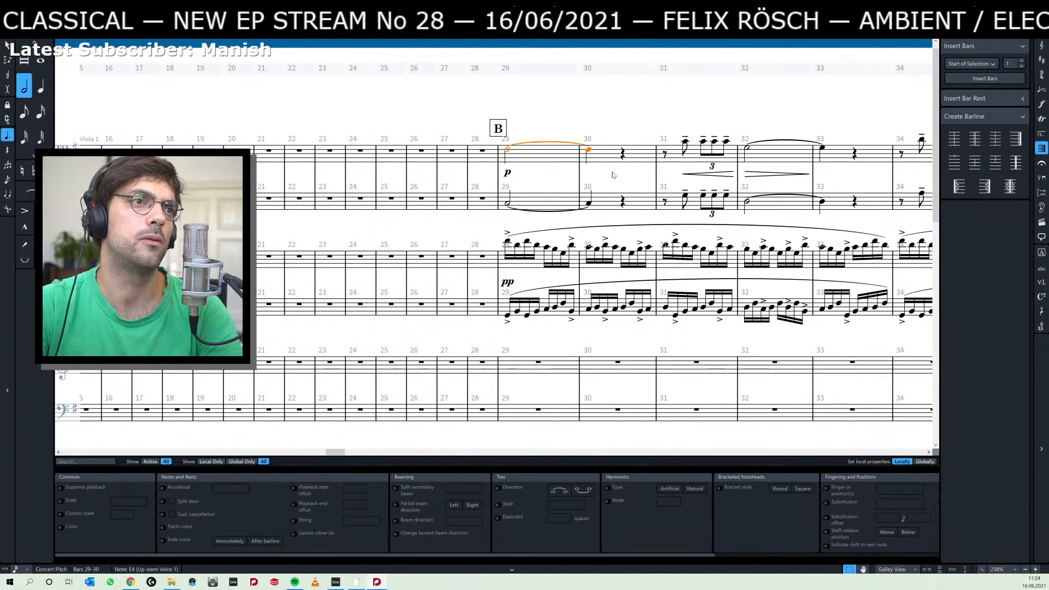
Add an mp dynamic at the start of bar 41 in both upper staves.
{"action": "scroll", "coordinate": [676, 133], "scroll_direction": "right", "scroll_amount": 3}
{"action": "scroll", "coordinate": [676, 134], "scroll_direction": "right", "scroll_amount": 12}
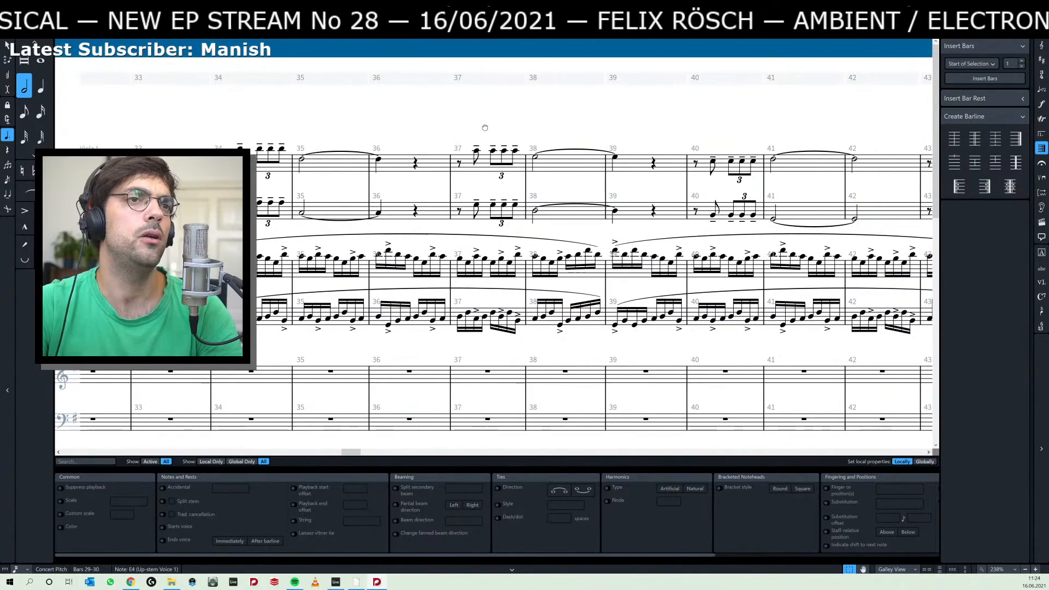
{"action": "scroll", "coordinate": [485, 127], "scroll_direction": "right", "scroll_amount": 3}
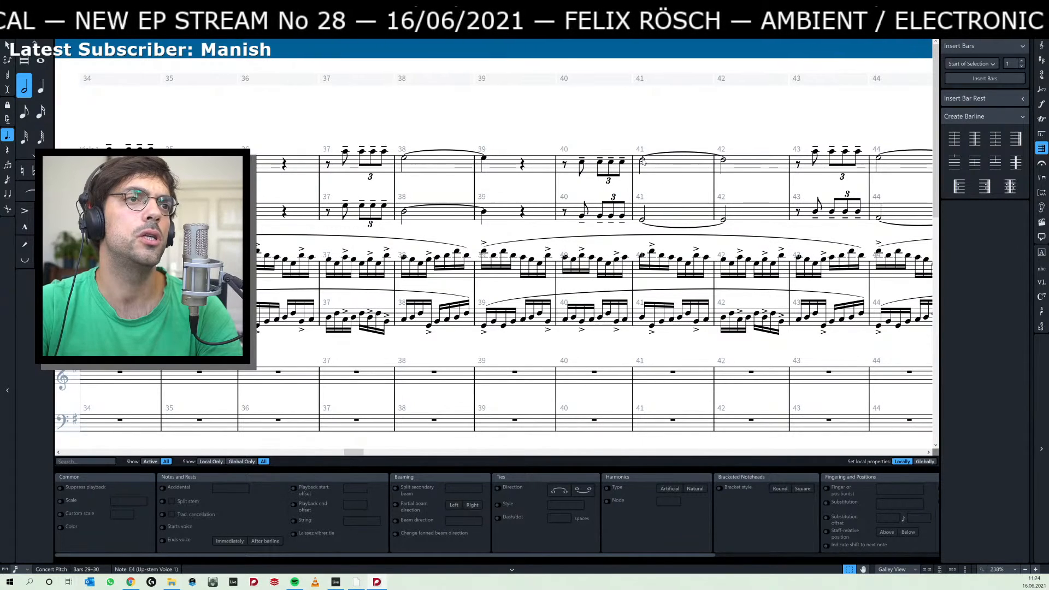
{"action": "left_click", "coordinate": [642, 160]}
{"action": "key", "text": "shift+p"}
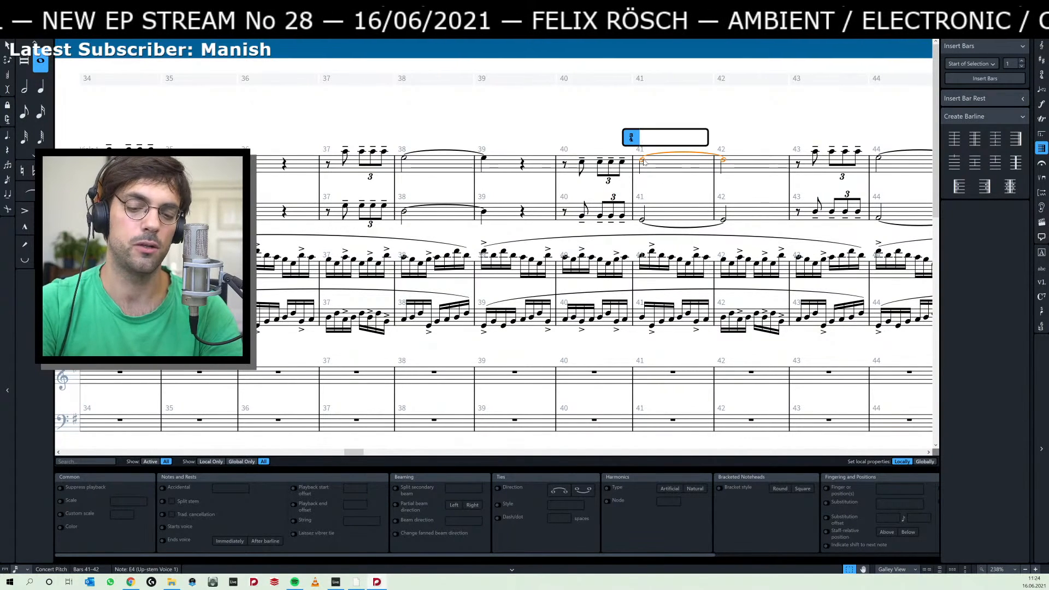
{"action": "key", "text": "Escape"}
{"action": "key", "text": "shift+d"}
{"action": "type", "text": "mp"}
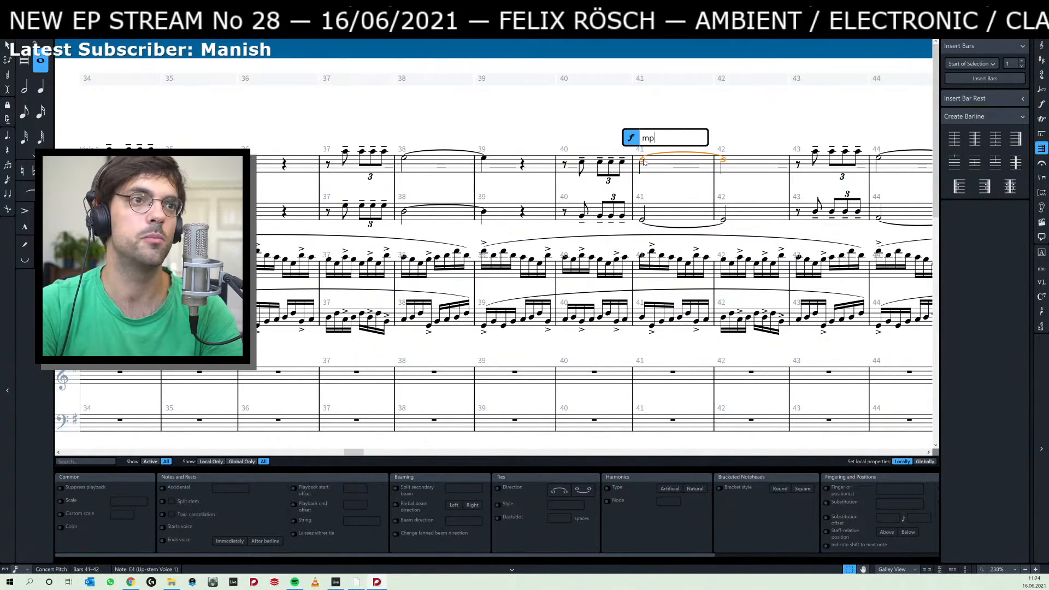
{"action": "key", "text": "Return"}
{"action": "scroll", "coordinate": [601, 164], "scroll_direction": "right", "scroll_amount": 3}
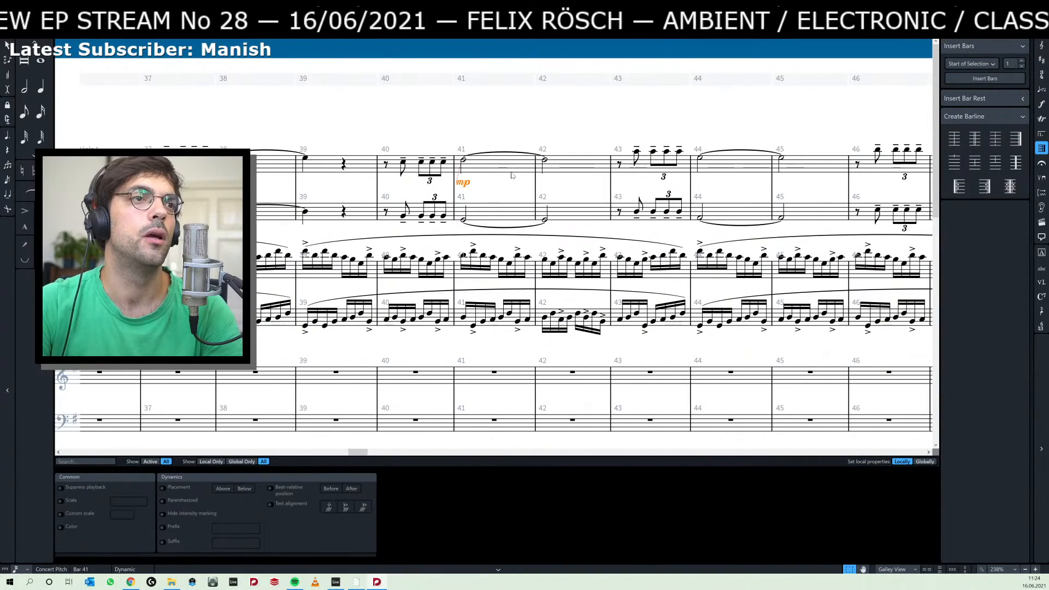
{"action": "left_click", "coordinate": [463, 219], "text": "alt"}
Copy the p dynamic of bar 29 from the top staff to the second staff.
{"action": "scroll", "coordinate": [314, 142], "scroll_direction": "left", "scroll_amount": 3}
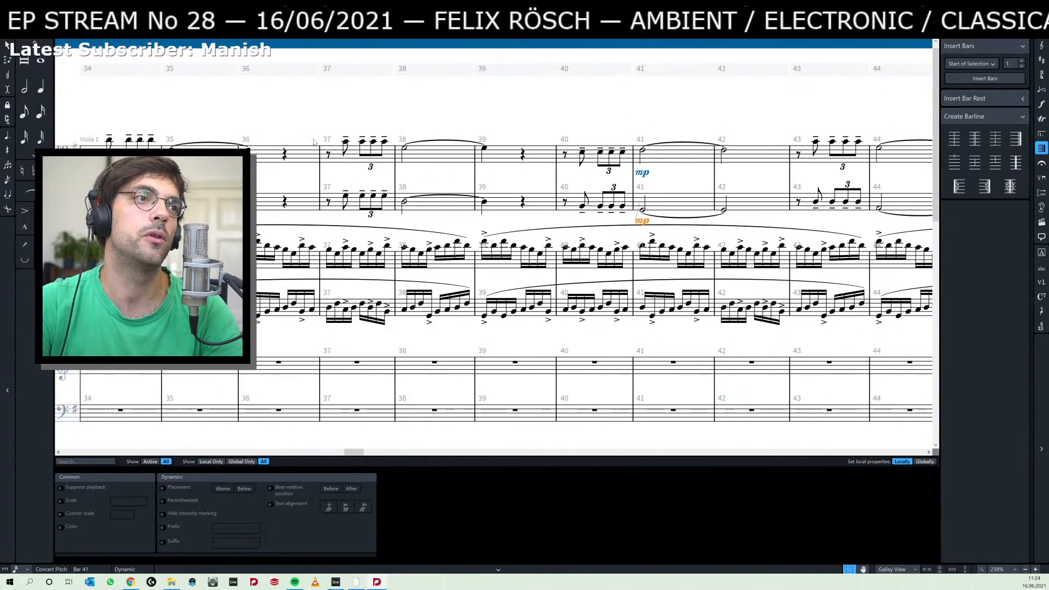
{"action": "scroll", "coordinate": [315, 142], "scroll_direction": "left", "scroll_amount": 10}
{"action": "left_click", "coordinate": [292, 185]}
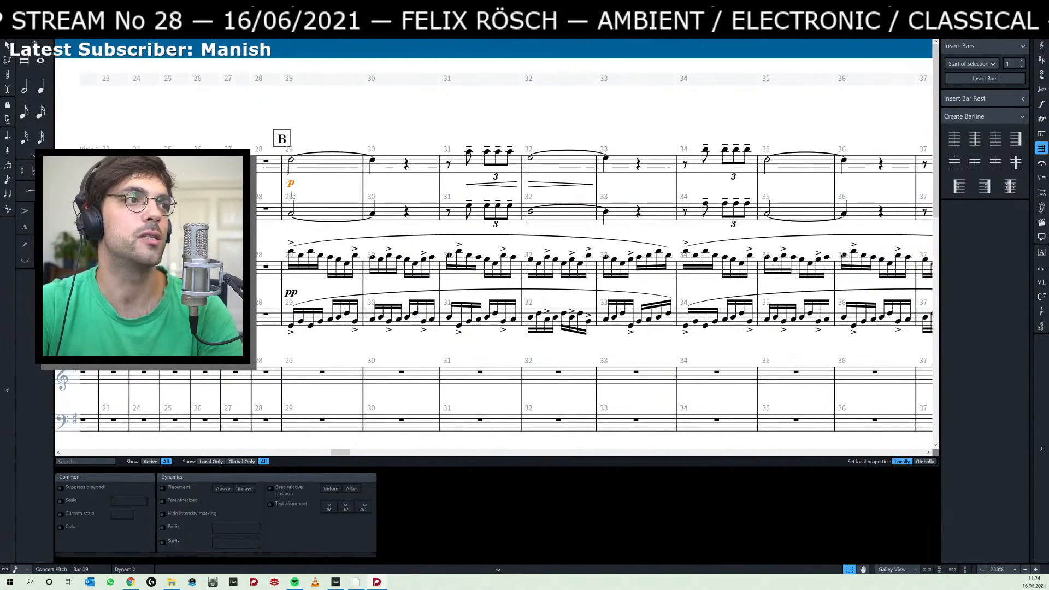
{"action": "left_click", "coordinate": [291, 214], "text": "alt"}
{"action": "key", "text": "Escape"}
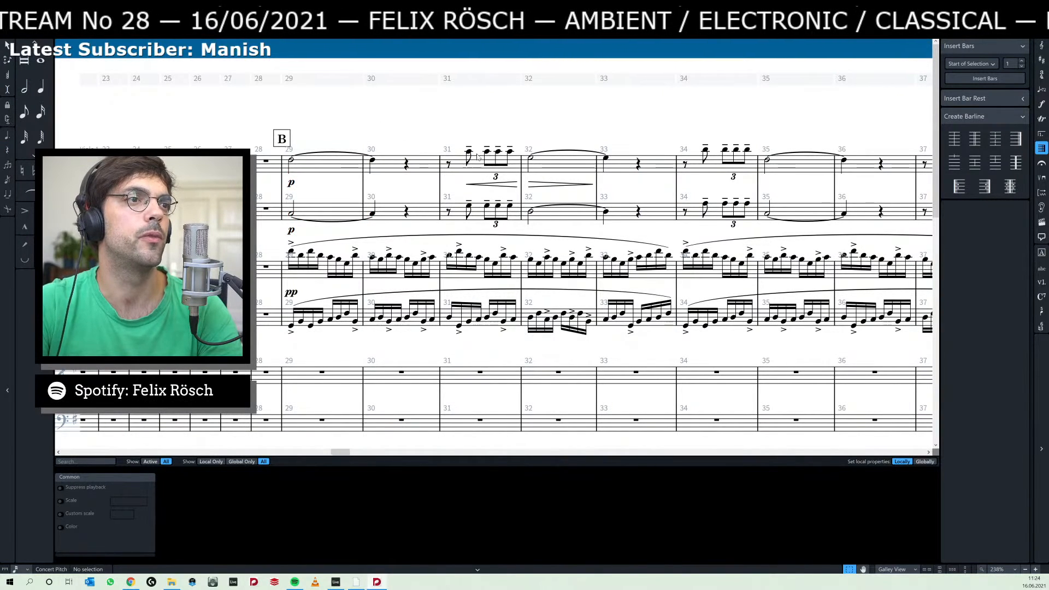
Copy the swell hairpin of bars 31–32 to the second staff and repeat it from bar 34 in both upper staves.
{"action": "left_click", "coordinate": [545, 185]}
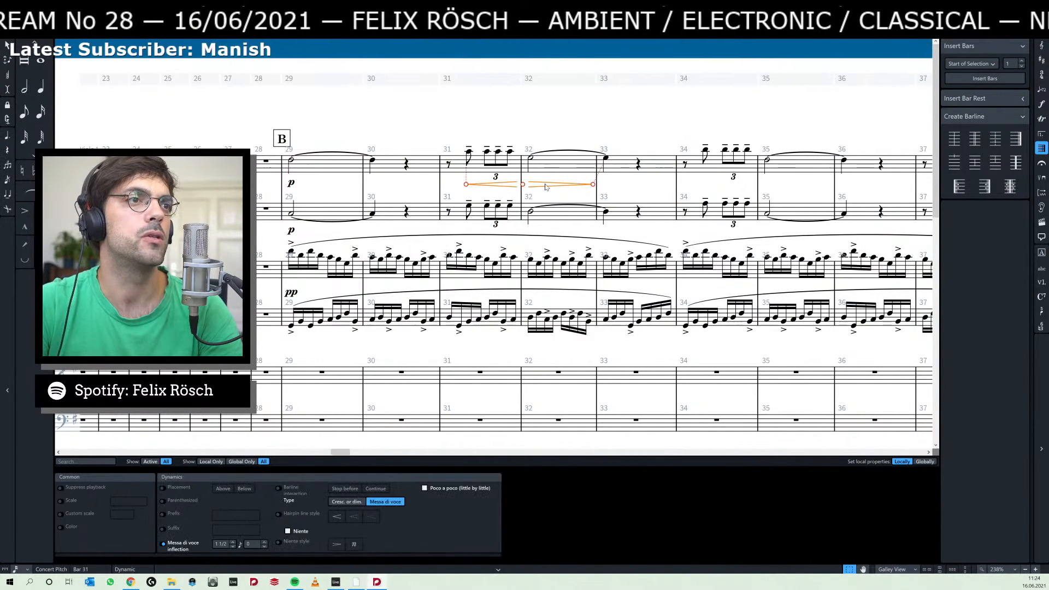
{"action": "left_click", "coordinate": [470, 209], "text": "alt"}
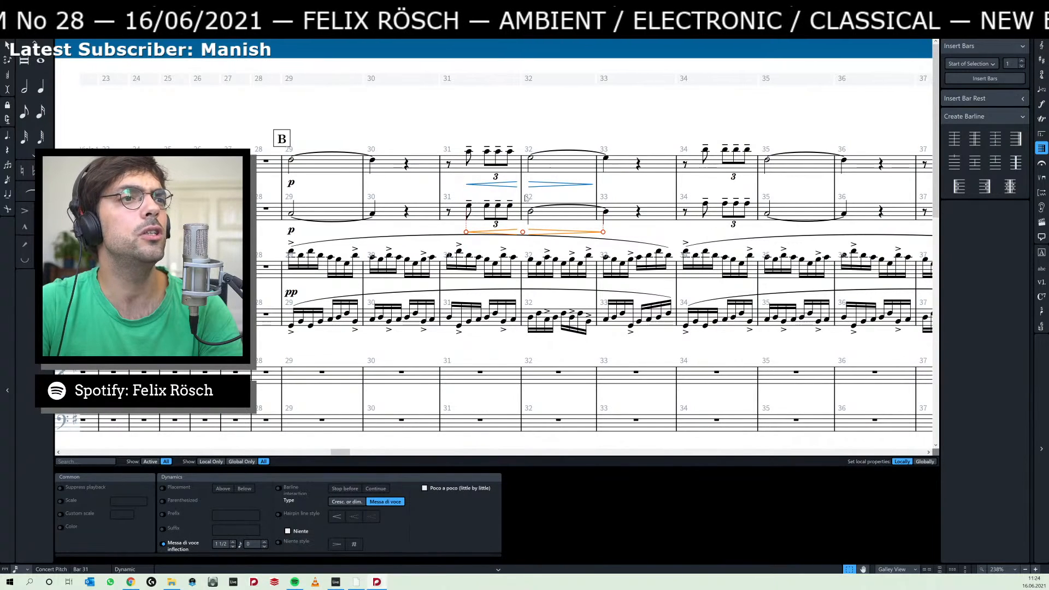
{"action": "scroll", "coordinate": [646, 231], "scroll_direction": "right", "scroll_amount": 3}
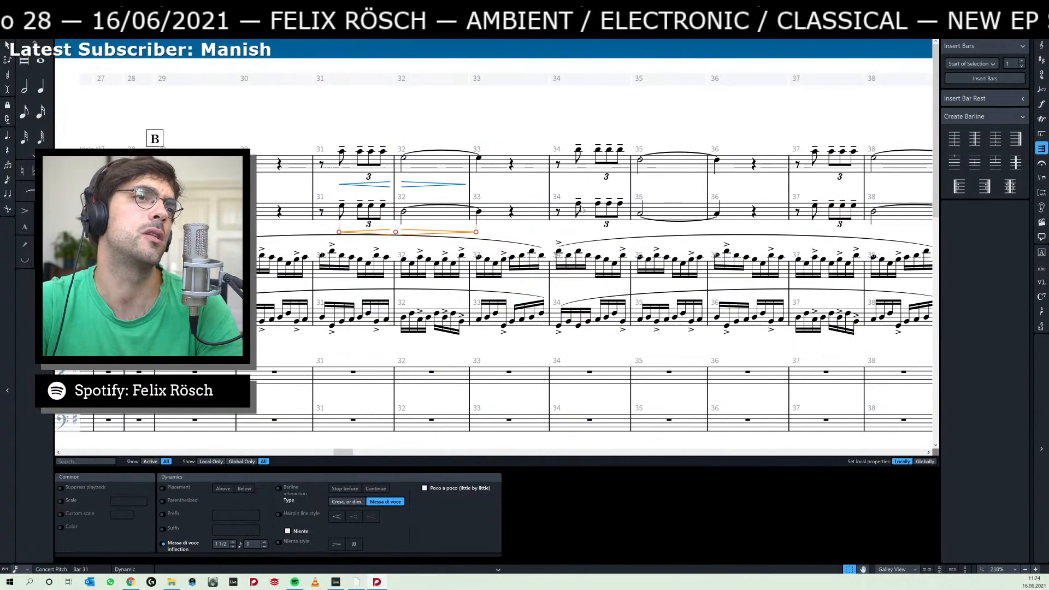
{"action": "left_click", "coordinate": [578, 205]}
{"action": "key", "text": "ctrl+v"}
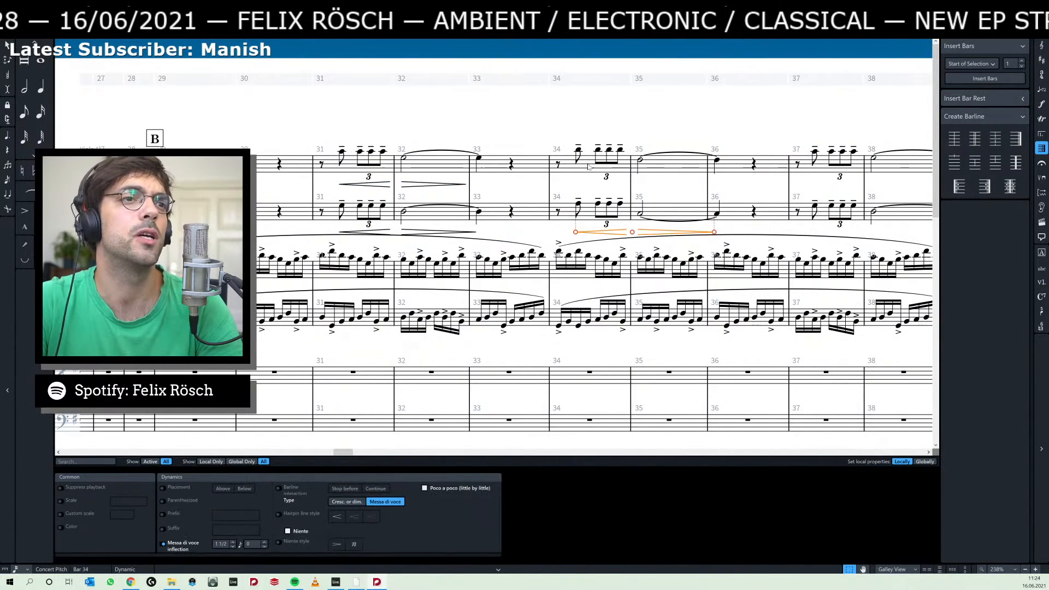
{"action": "left_click", "coordinate": [578, 152]}
{"action": "key", "text": "ctrl+v"}
Repeat the swell hairpin from the first eighth note of bar 37 in both upper staves.
{"action": "scroll", "coordinate": [578, 153], "scroll_direction": "right", "scroll_amount": 7}
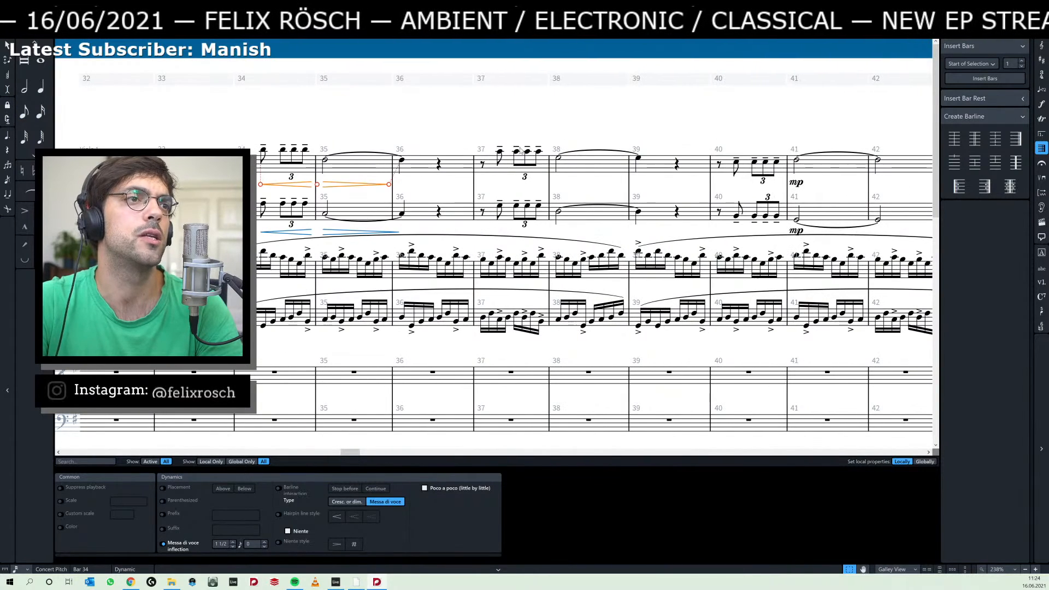
{"action": "left_click", "coordinate": [499, 158]}
{"action": "key", "text": "ctrl+v"}
{"action": "left_click", "coordinate": [499, 211]}
{"action": "key", "text": "ctrl+v"}
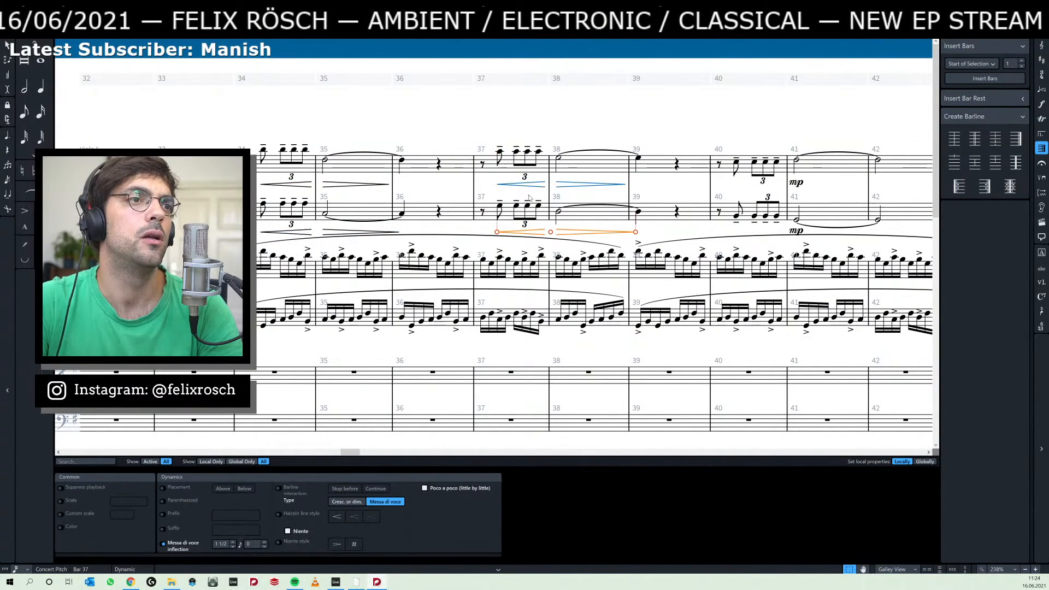
Add a crescendo hairpin from the first eighth note of bar 40 up to the mp of bar 41 in both upper staves.
{"action": "scroll", "coordinate": [619, 134], "scroll_direction": "right", "scroll_amount": 5}
{"action": "left_click", "coordinate": [546, 164]}
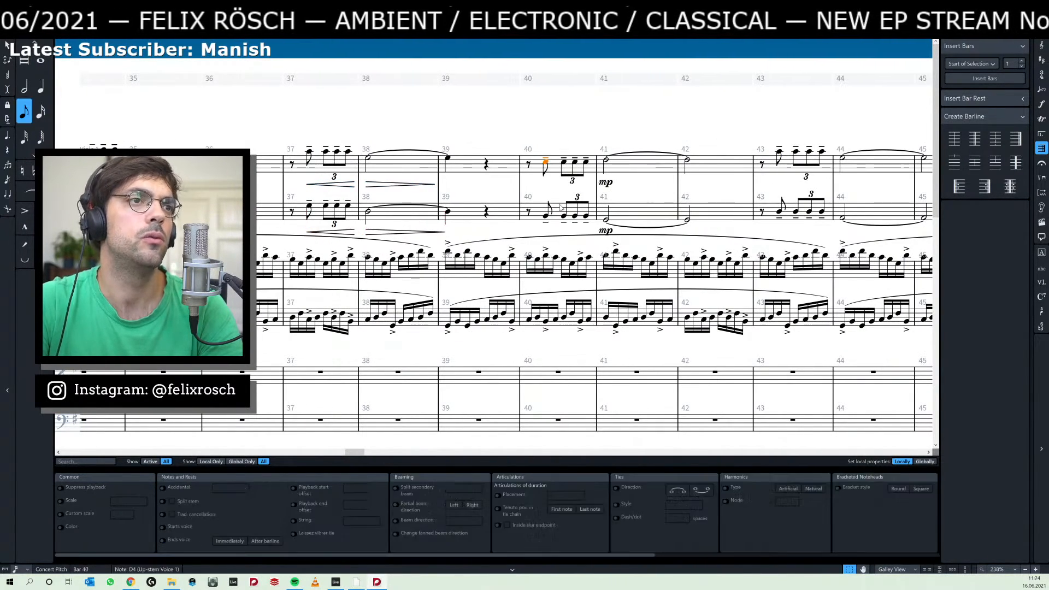
{"action": "key", "text": "ctrl+v"}
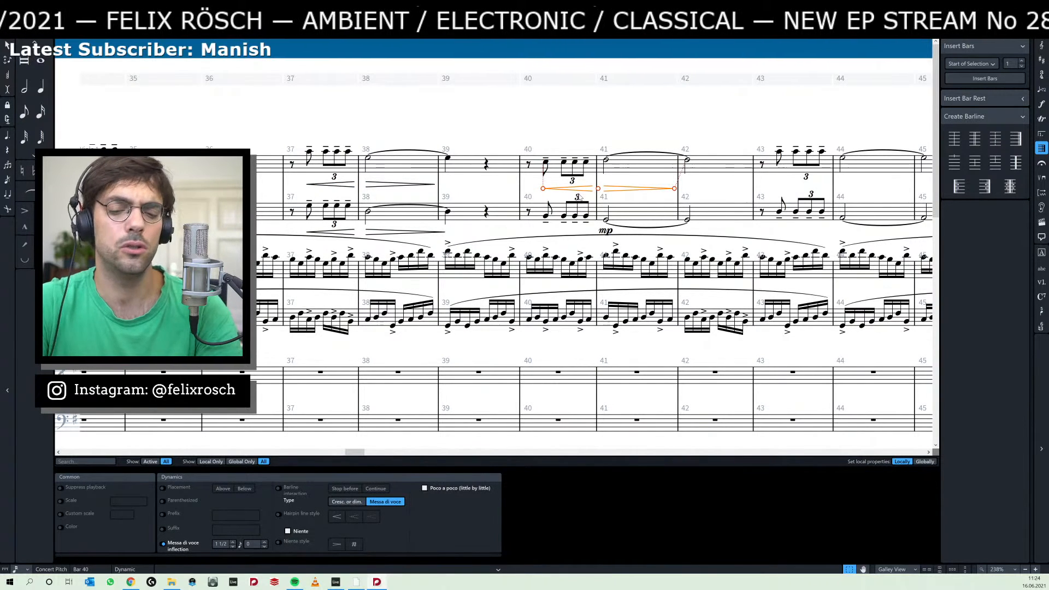
{"action": "key", "text": "ctrl+z"}
{"action": "key", "text": "ctrl+v"}
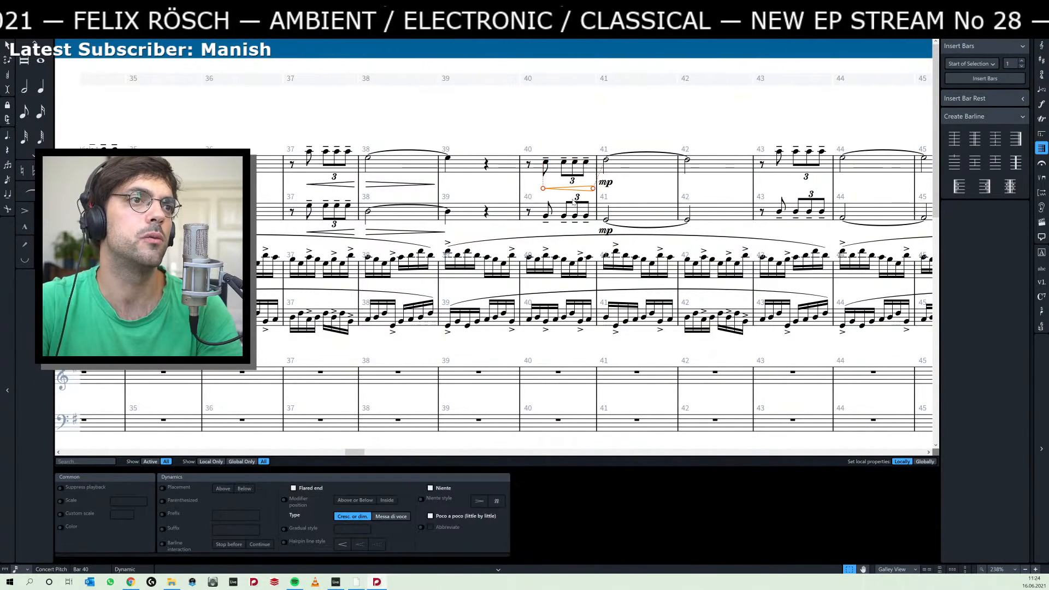
{"action": "left_click", "coordinate": [546, 215]}
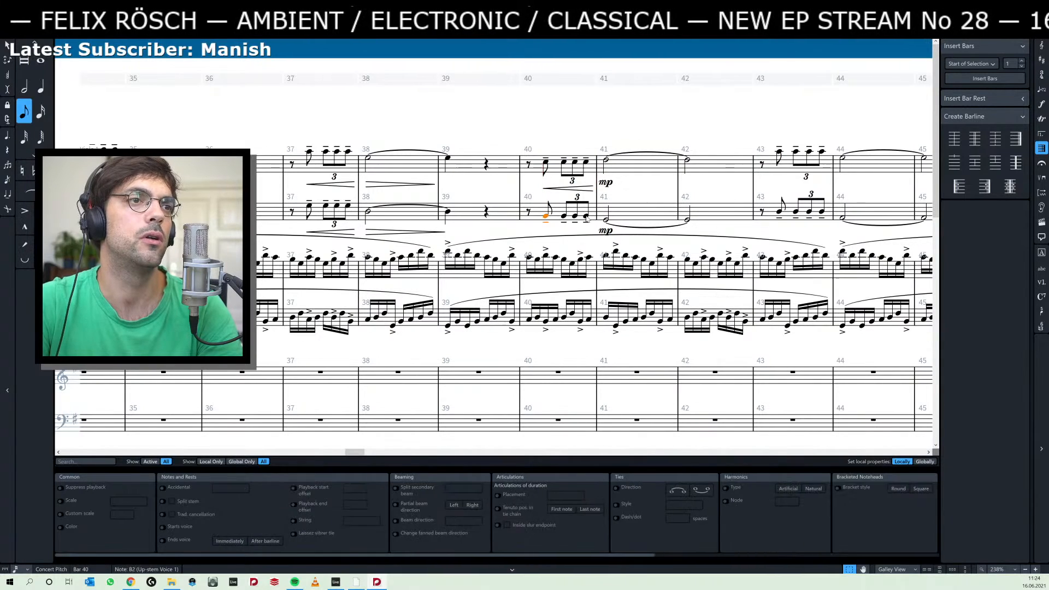
{"action": "key", "text": "ctrl+v"}
Link the crescendo hairpin of bar 40 and the mp of bar 41 in the top staff.
{"action": "left_click", "coordinate": [645, 205]}
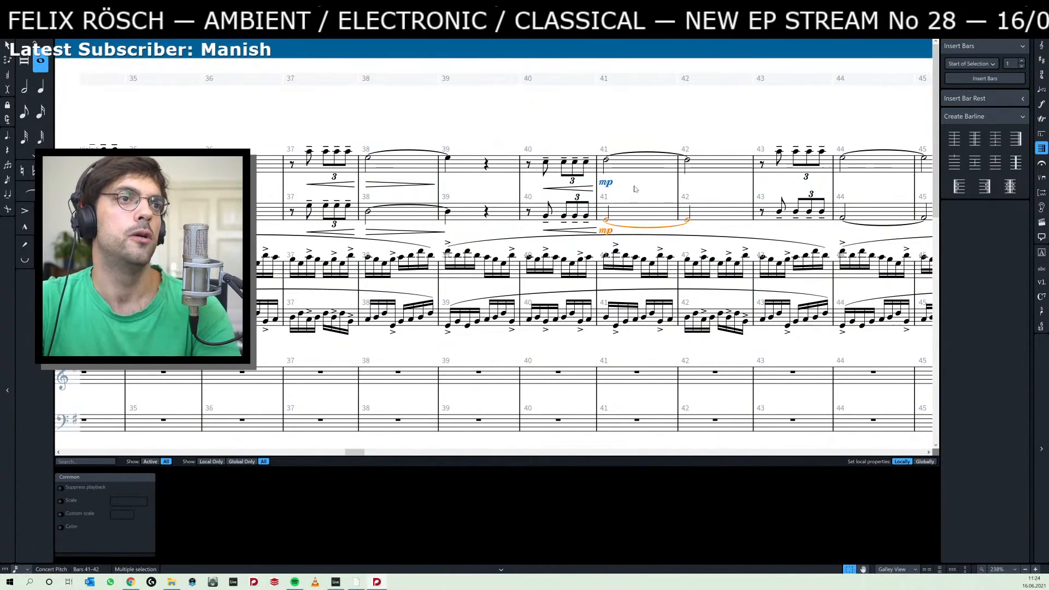
{"action": "left_click", "coordinate": [633, 189]}
{"action": "left_click", "coordinate": [605, 183]}
{"action": "left_click", "coordinate": [588, 188]}
{"action": "right_click", "coordinate": [588, 188]}
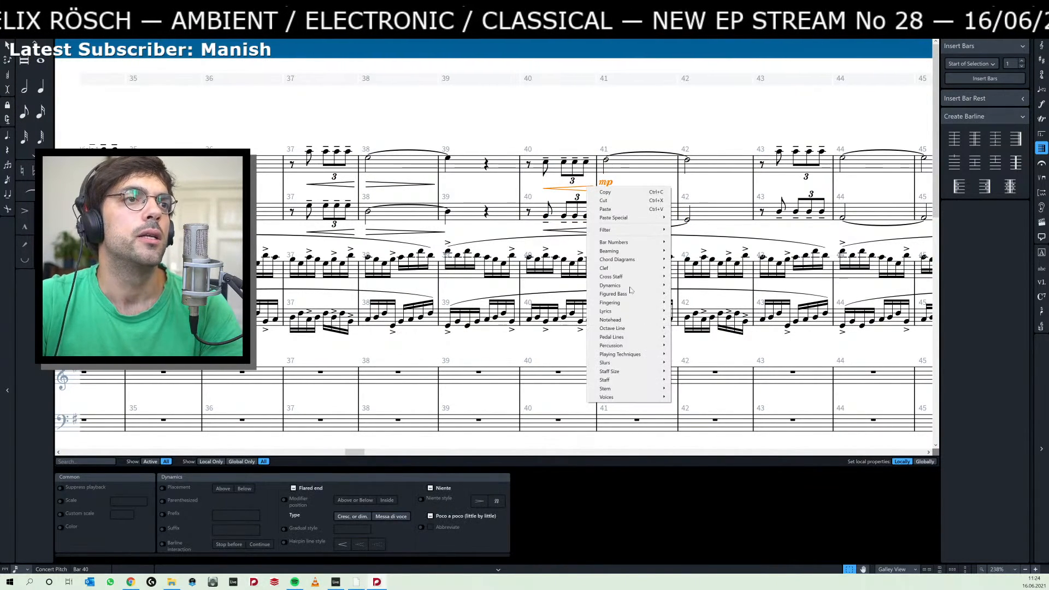
{"action": "mouse_move", "coordinate": [644, 322]}
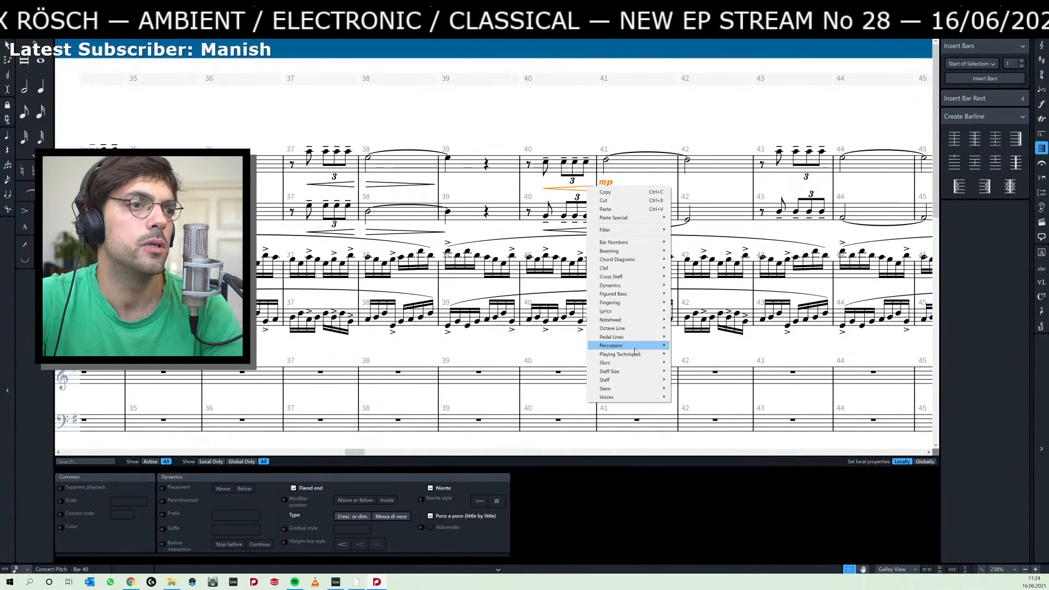
{"action": "mouse_move", "coordinate": [636, 285]}
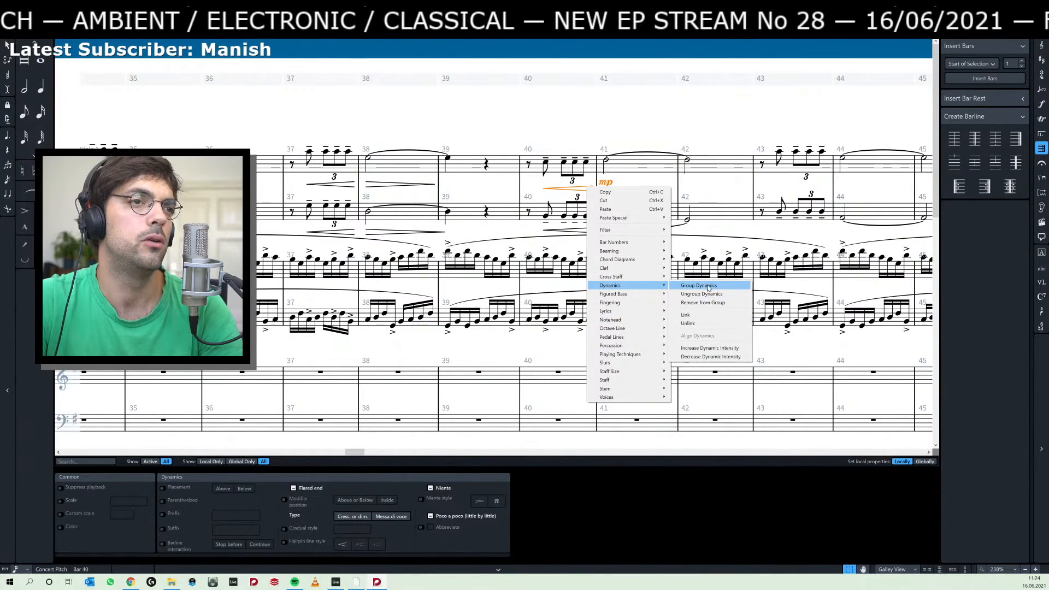
{"action": "left_click", "coordinate": [707, 315]}
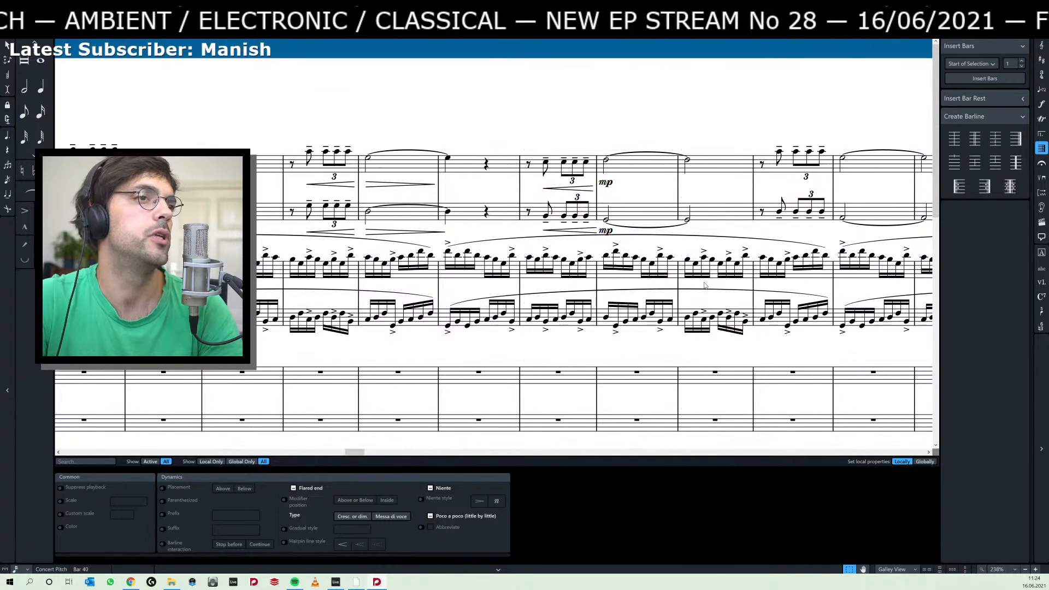
{"action": "right_click", "coordinate": [605, 183]}
{"action": "left_click", "coordinate": [654, 179]}
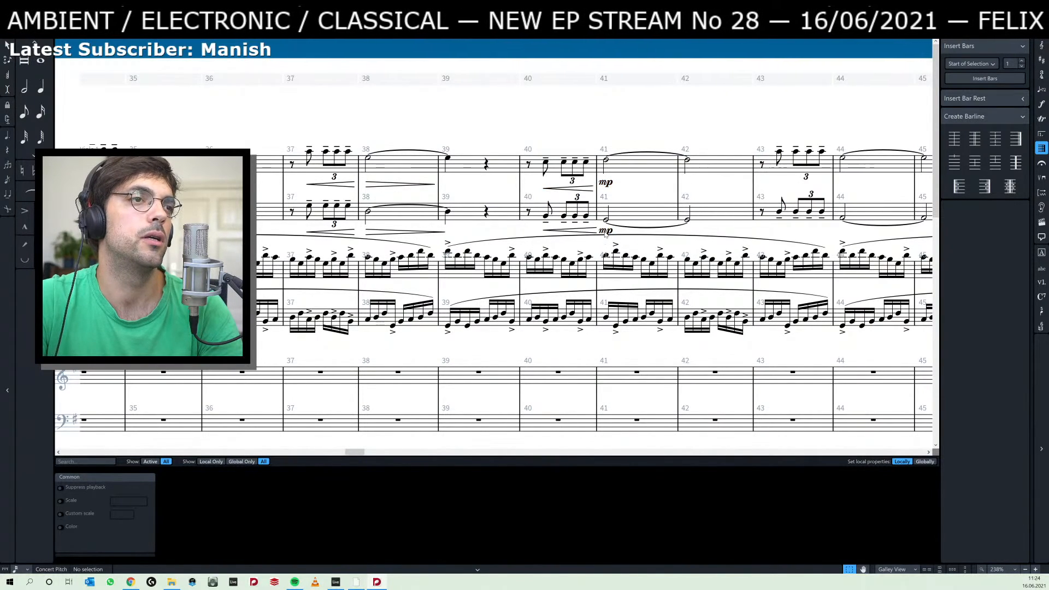
Try to group the hairpins and mp markings of bars 40–41 across both upper staves, and undo it.
{"action": "left_click", "coordinate": [605, 230]}
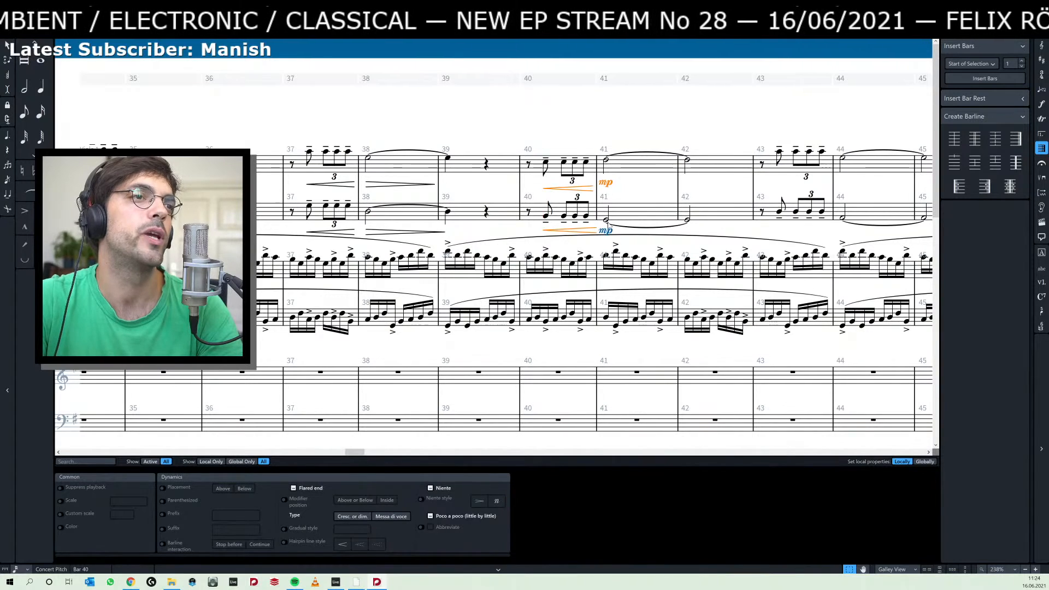
{"action": "right_click", "coordinate": [609, 233]}
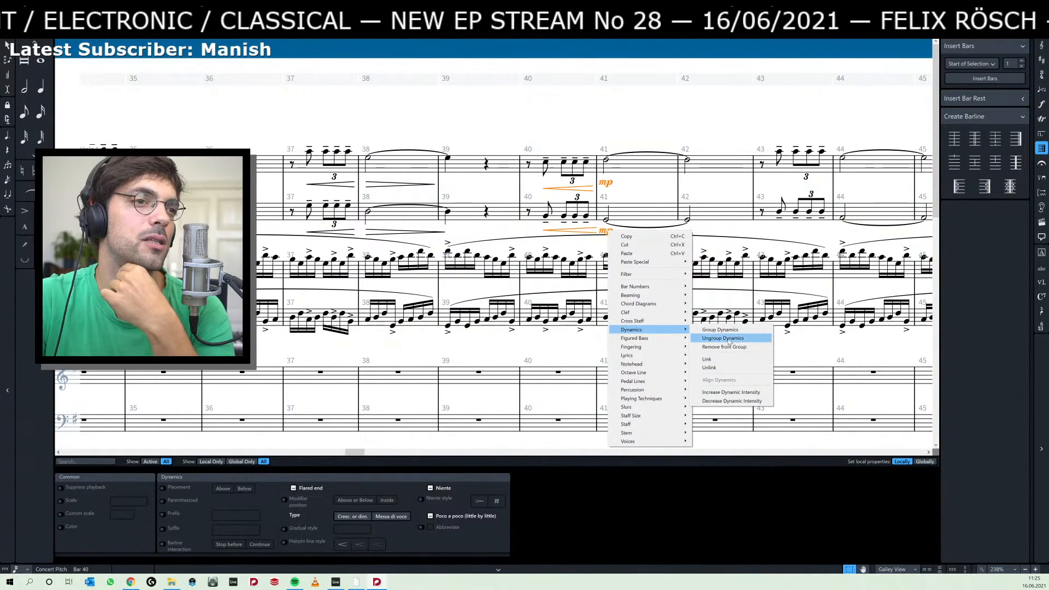
{"action": "left_click", "coordinate": [736, 332]}
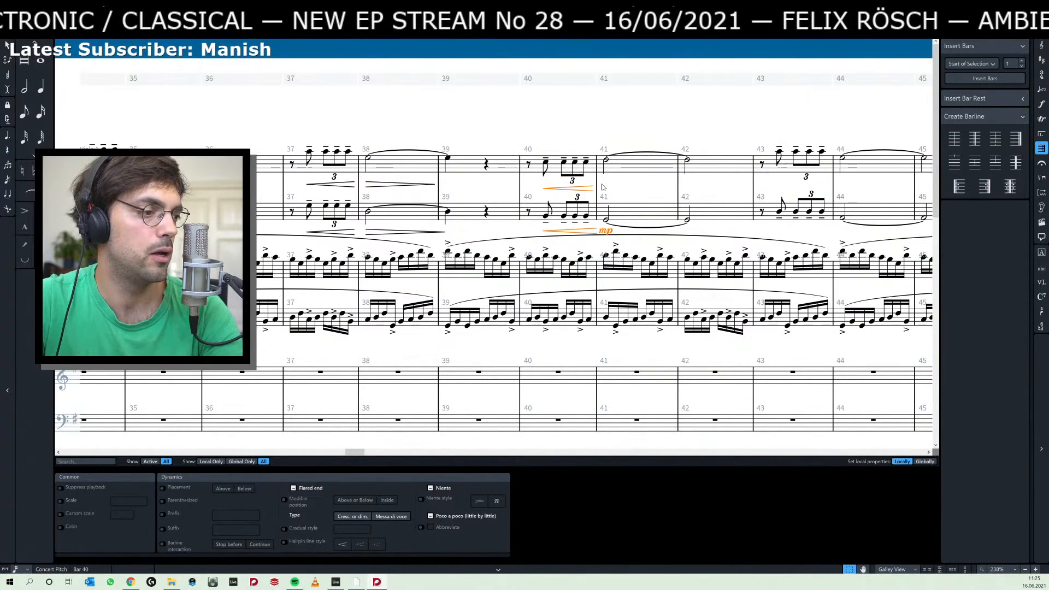
{"action": "key", "text": "ctrl+z"}
{"action": "key", "text": "ctrl+z"}
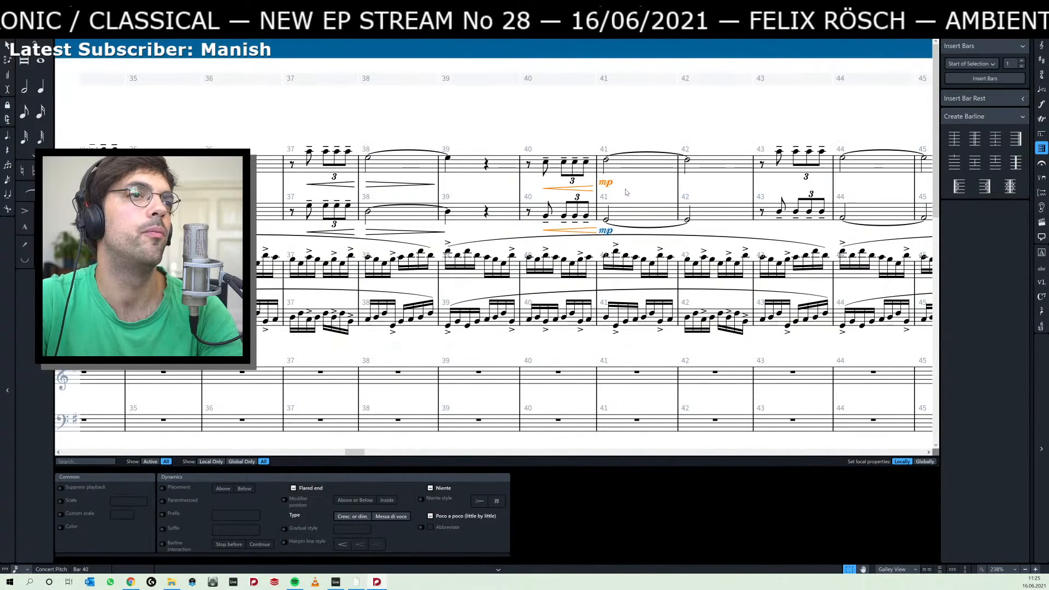
Link the top staff's bar 40 hairpin and bar 41 mp once more and check the mp's linked selection.
{"action": "left_click", "coordinate": [627, 192]}
{"action": "left_click", "coordinate": [605, 184]}
{"action": "left_click", "coordinate": [588, 187]}
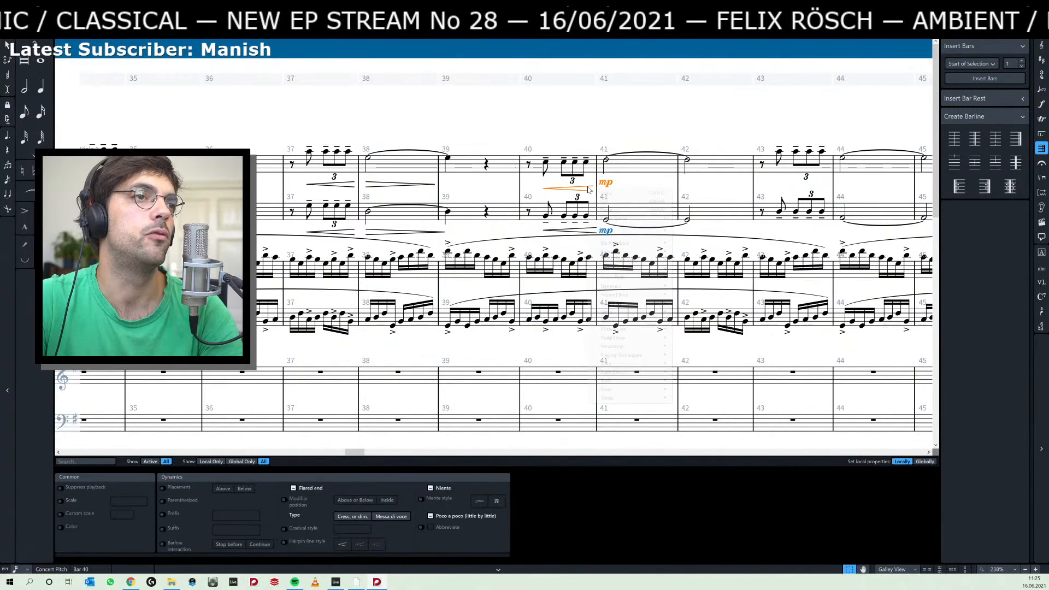
{"action": "right_click", "coordinate": [588, 187]}
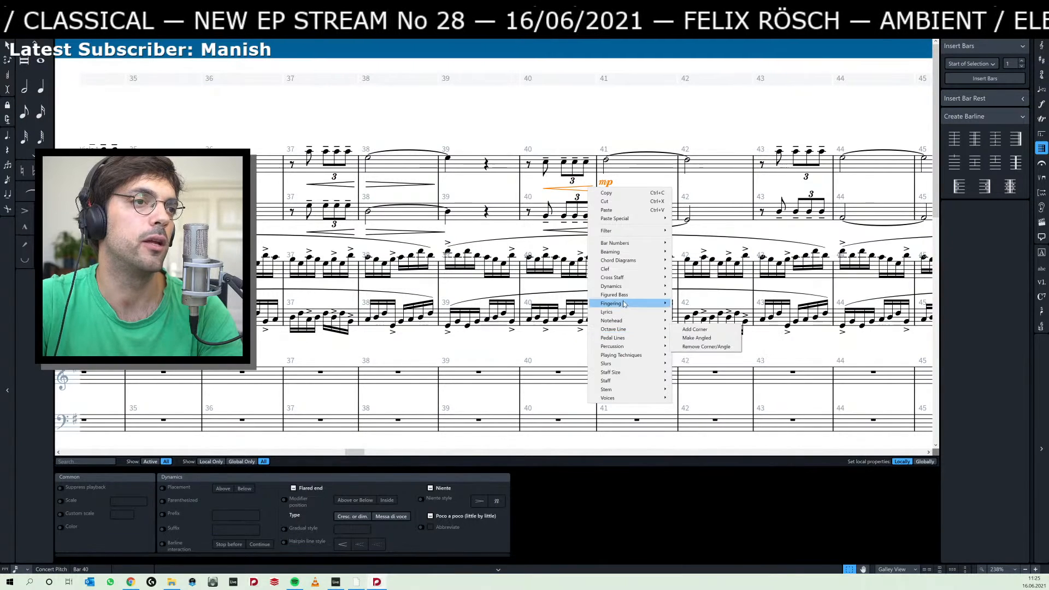
{"action": "mouse_move", "coordinate": [645, 287]}
{"action": "left_click", "coordinate": [699, 317]}
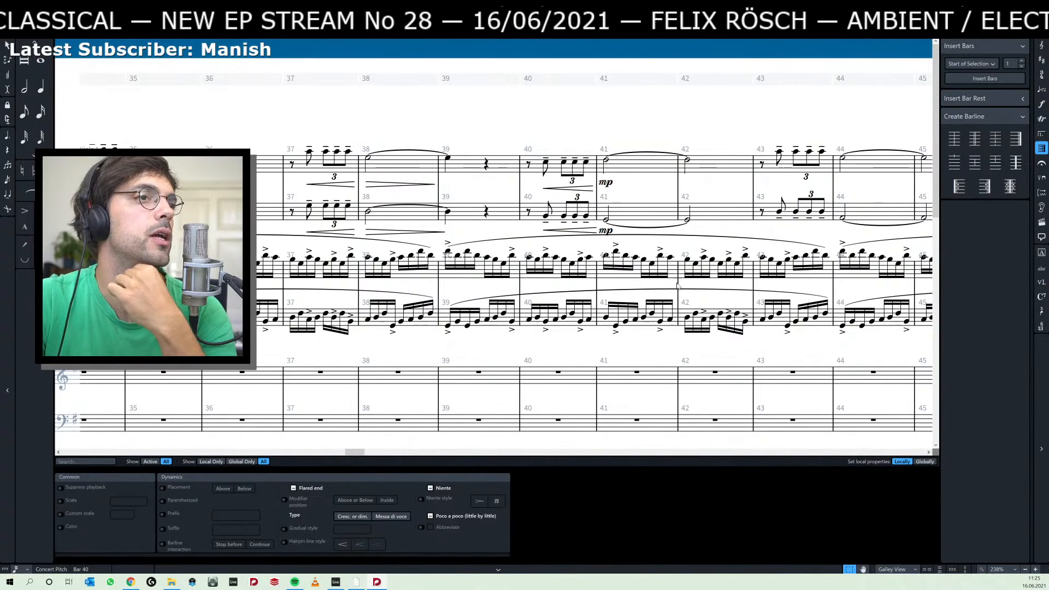
{"action": "left_click", "coordinate": [606, 184]}
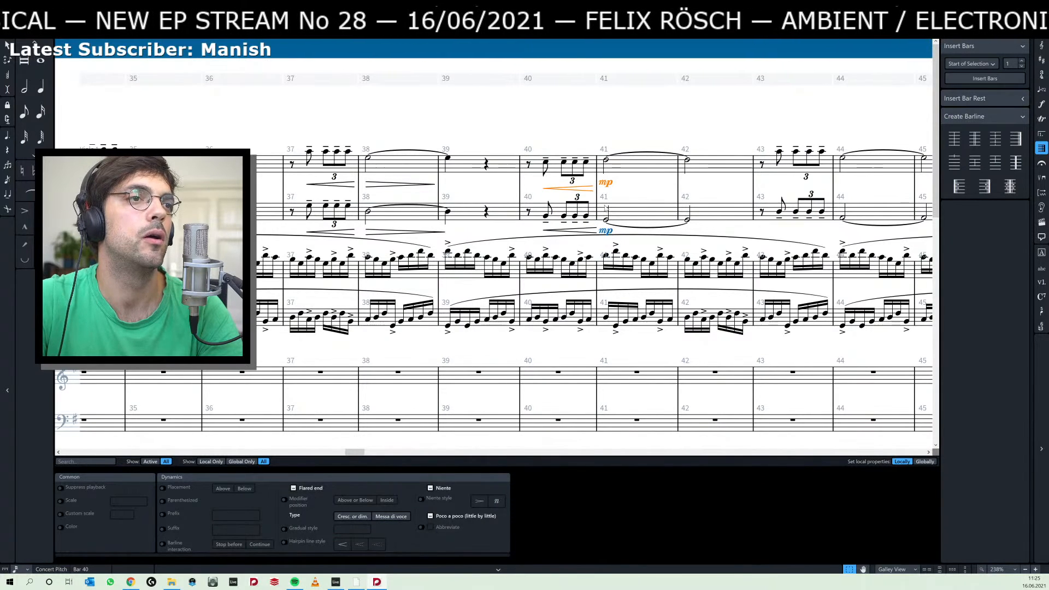
{"action": "right_click", "coordinate": [606, 184]}
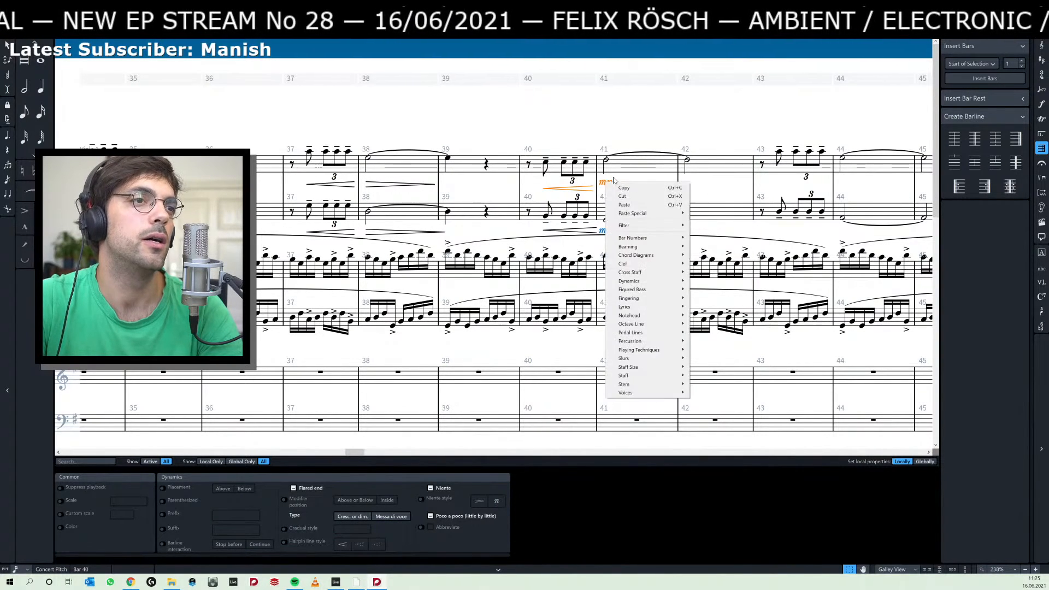
Unlink the top staff's crescendo hairpin of bar 40 and its mp of bar 41.
{"action": "left_click", "coordinate": [630, 179]}
{"action": "left_click", "coordinate": [604, 184]}
{"action": "left_click", "coordinate": [590, 189], "text": "ctrl"}
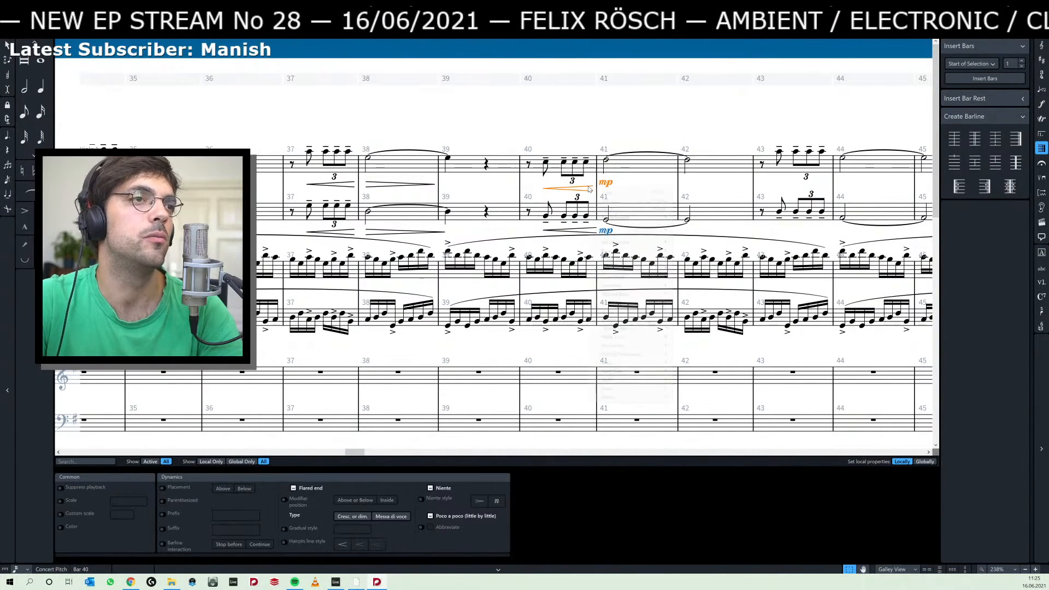
{"action": "right_click", "coordinate": [590, 188]}
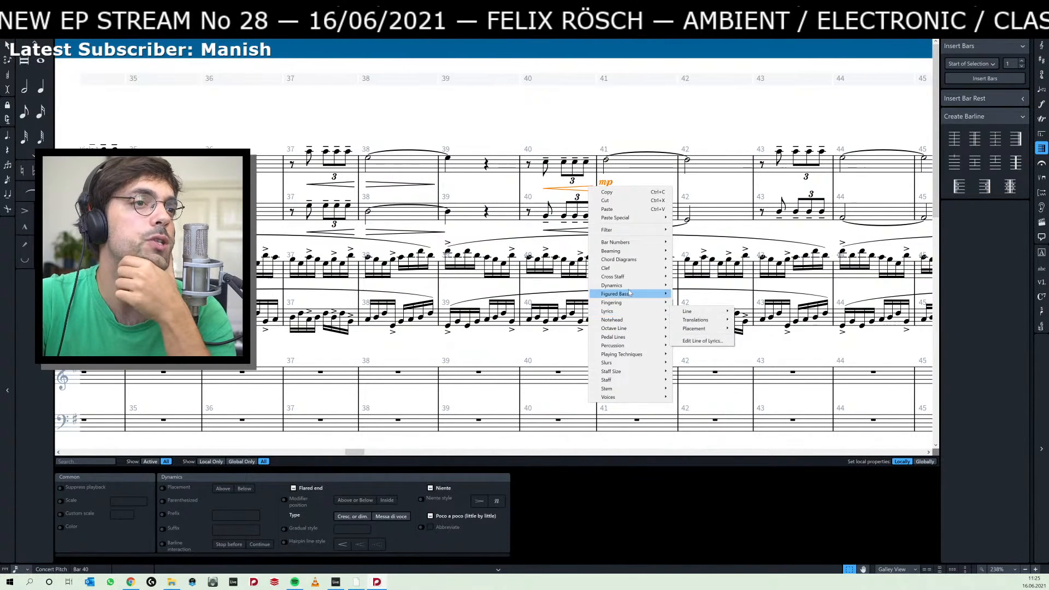
{"action": "mouse_move", "coordinate": [630, 287]}
{"action": "left_click", "coordinate": [704, 323]}
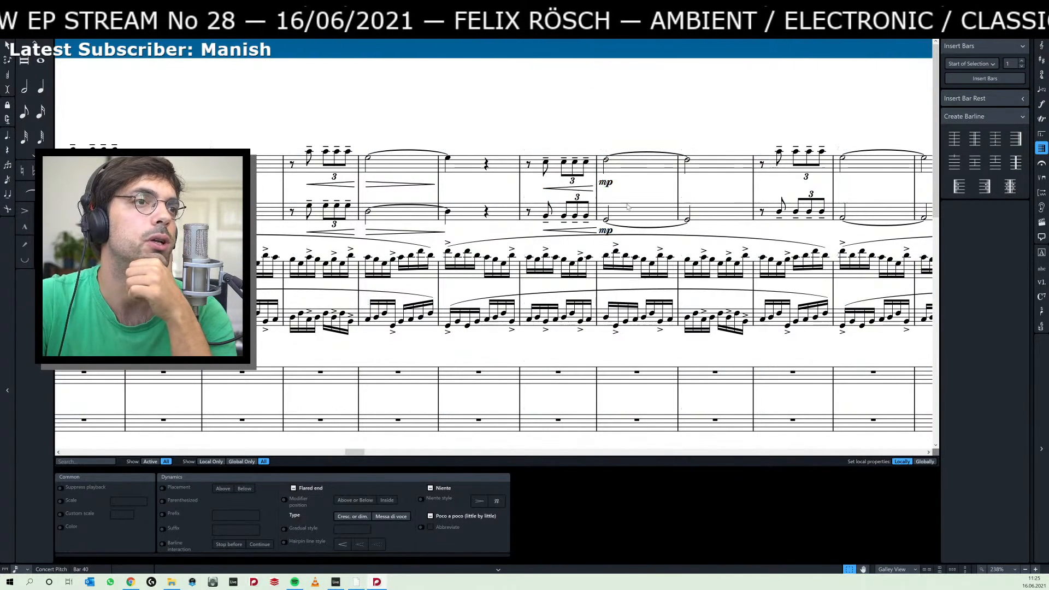
Try to remove the second staff's crescendo hairpin in bar 40, and undo the removal.
{"action": "left_click", "coordinate": [624, 188]}
{"action": "left_click", "coordinate": [589, 188]}
{"action": "left_click", "coordinate": [606, 183], "text": "ctrl"}
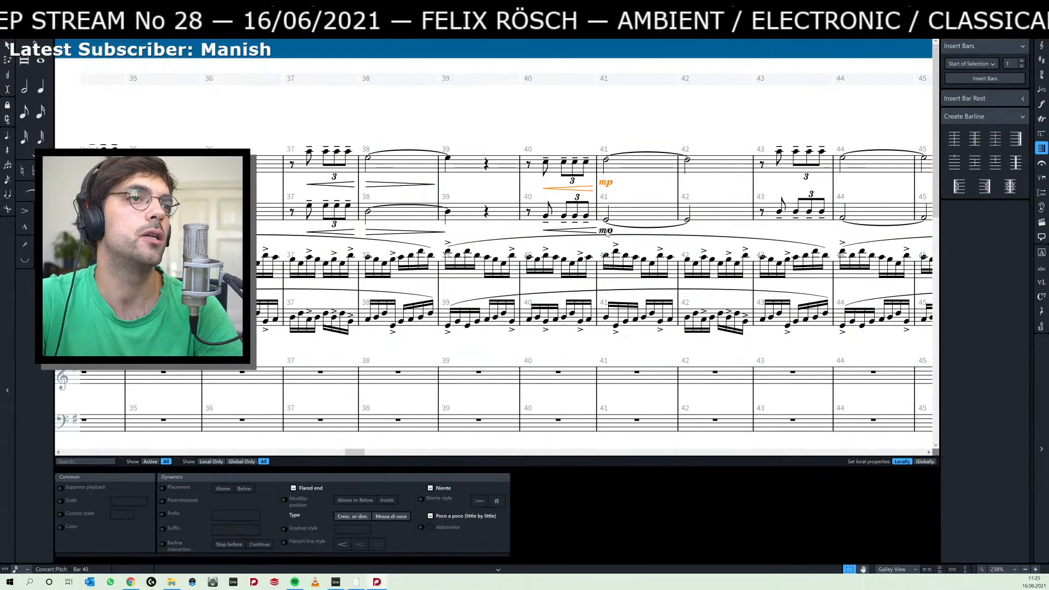
{"action": "left_click", "coordinate": [605, 230], "text": "ctrl"}
{"action": "left_click", "coordinate": [583, 231], "text": "ctrl"}
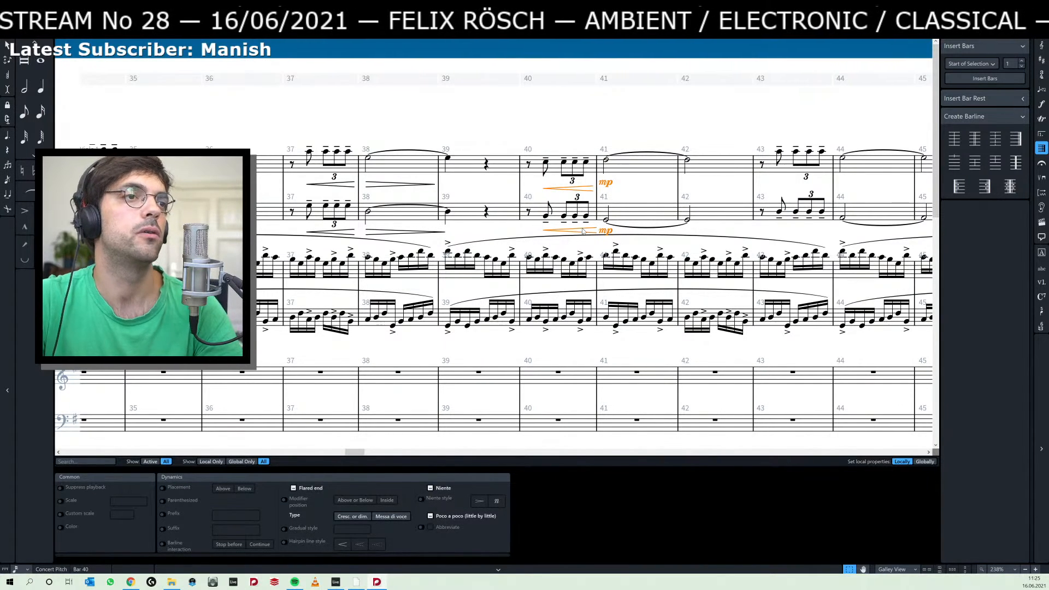
{"action": "left_click", "coordinate": [583, 232]}
{"action": "left_click", "coordinate": [545, 215]}
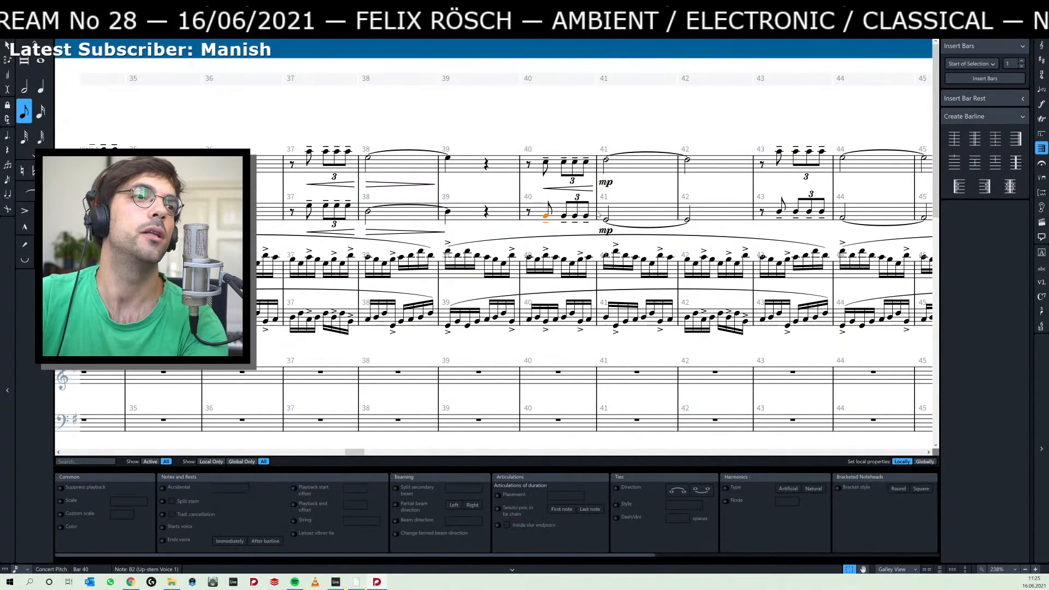
{"action": "key", "text": "ctrl+z"}
Delete the mp of bar 41 and the crescendo hairpin of bar 40 from the top staff.
{"action": "left_click", "coordinate": [607, 184]}
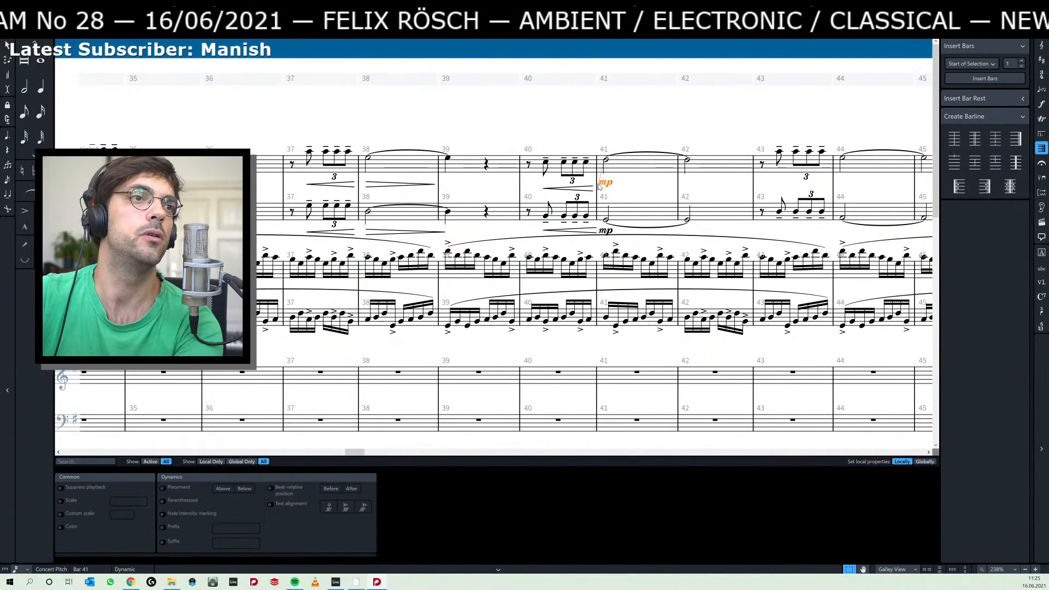
{"action": "key", "text": "Delete"}
{"action": "left_click", "coordinate": [594, 188]}
{"action": "key", "text": "Delete"}
Link and group the second staff's crescendo hairpin of bar 40 with its mp of bar 41.
{"action": "left_click", "coordinate": [589, 230]}
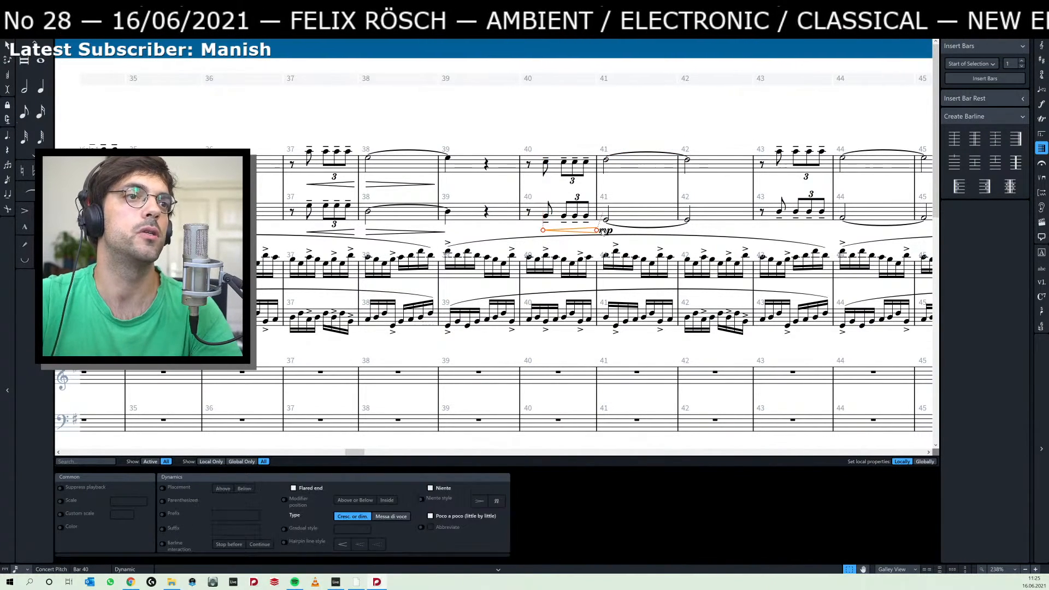
{"action": "right_click", "coordinate": [607, 232]}
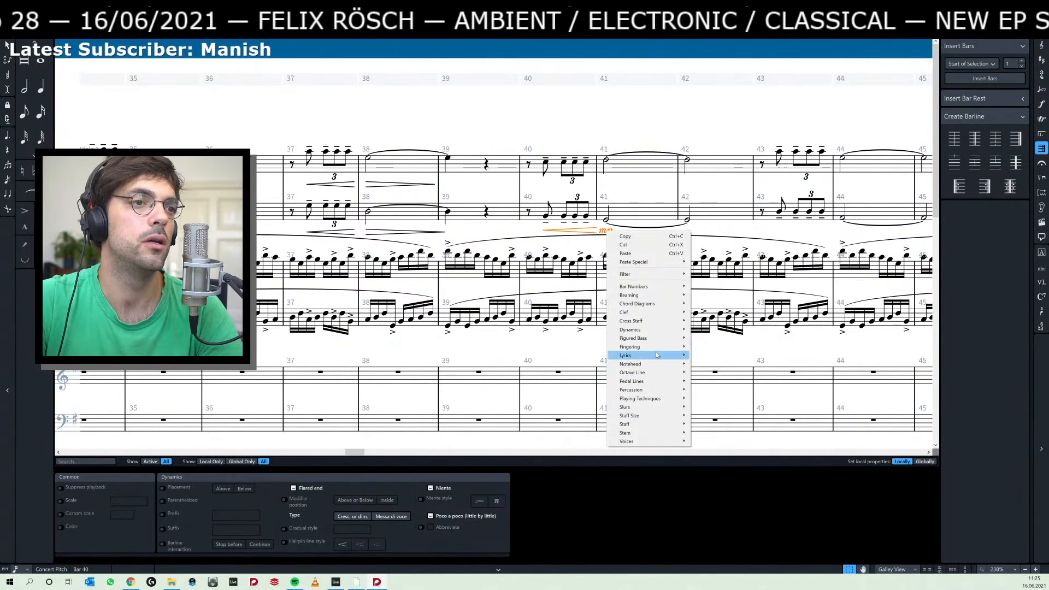
{"action": "mouse_move", "coordinate": [655, 332]}
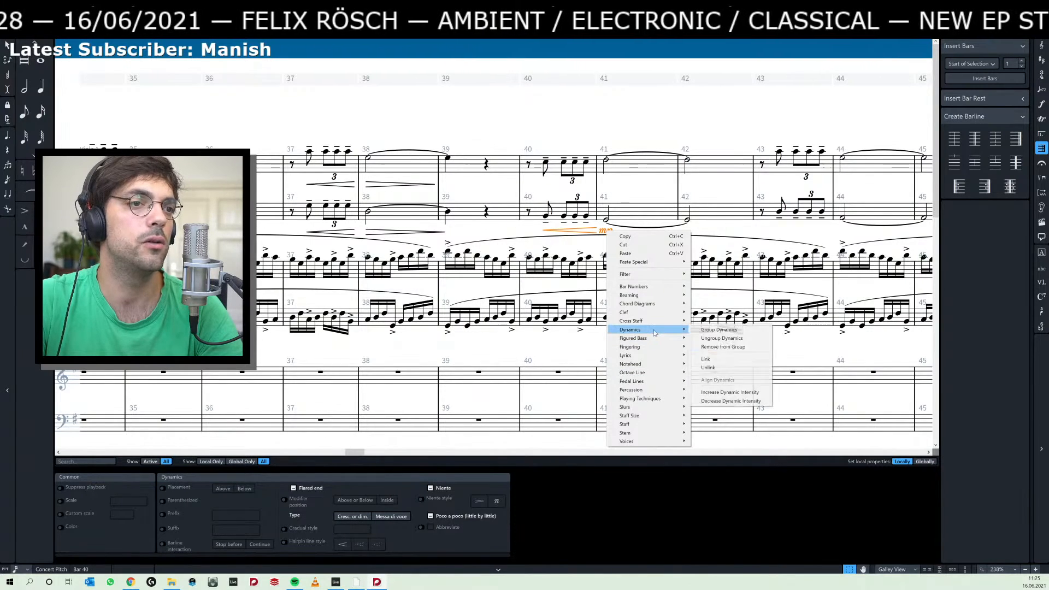
{"action": "left_click", "coordinate": [715, 358]}
{"action": "left_click", "coordinate": [612, 232]}
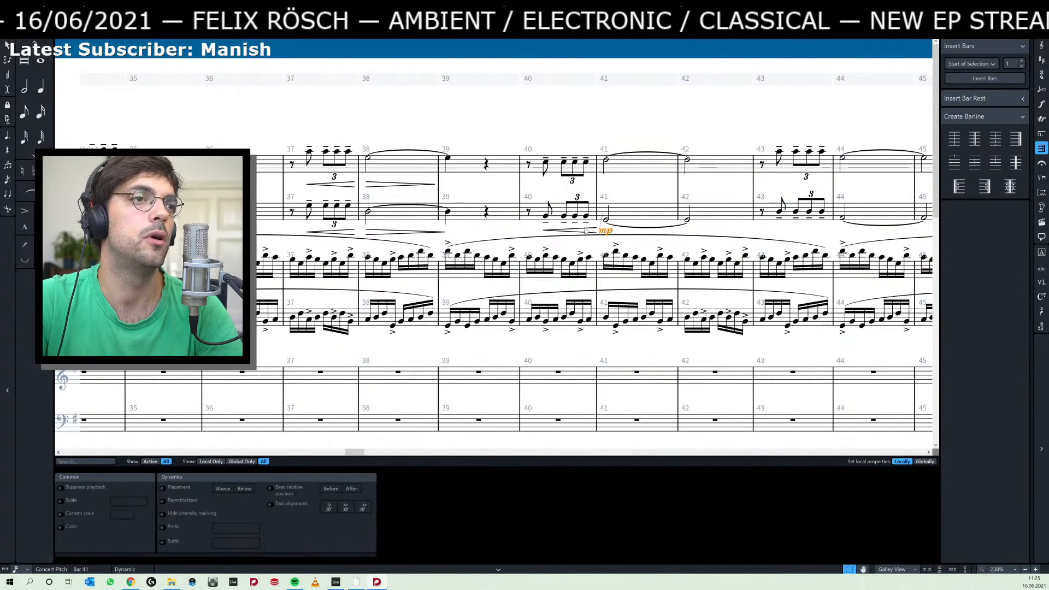
{"action": "right_click", "coordinate": [586, 229]}
{"action": "mouse_move", "coordinate": [627, 328]}
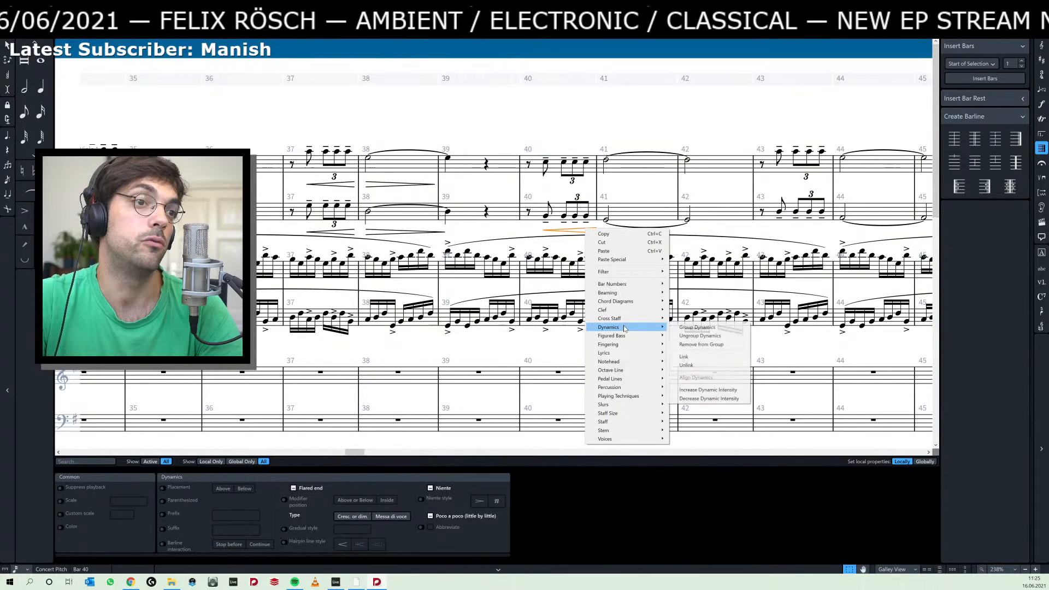
{"action": "left_click", "coordinate": [705, 327]}
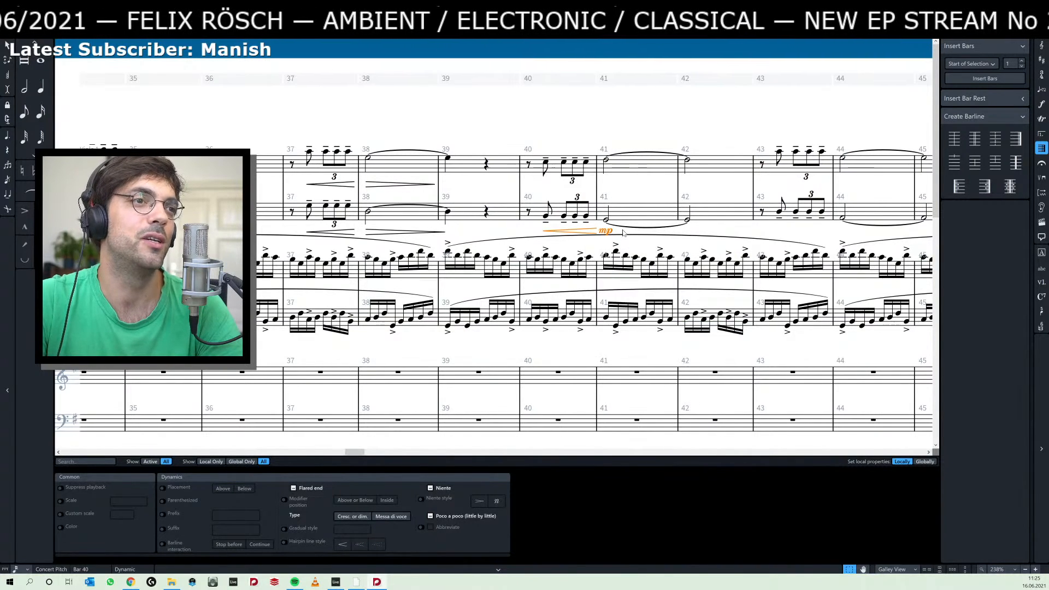
Copy the second staff's crescendo hairpin and mp of bars 40–41 to the first eighth note of bar 40 in the top staff.
{"action": "left_click", "coordinate": [604, 230]}
{"action": "left_click", "coordinate": [589, 231], "text": "ctrl"}
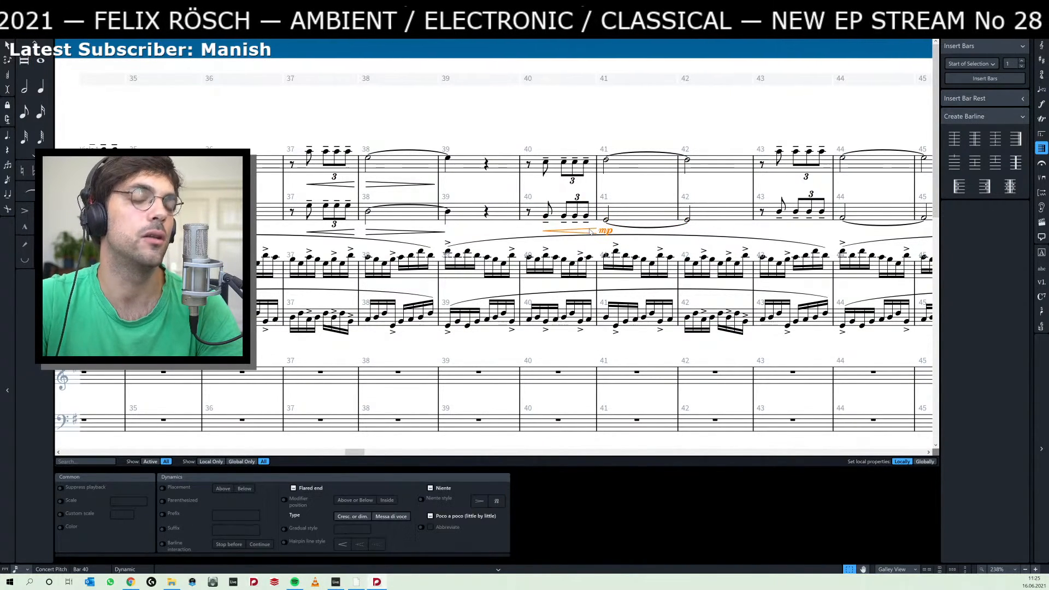
{"action": "left_click", "coordinate": [545, 163]}
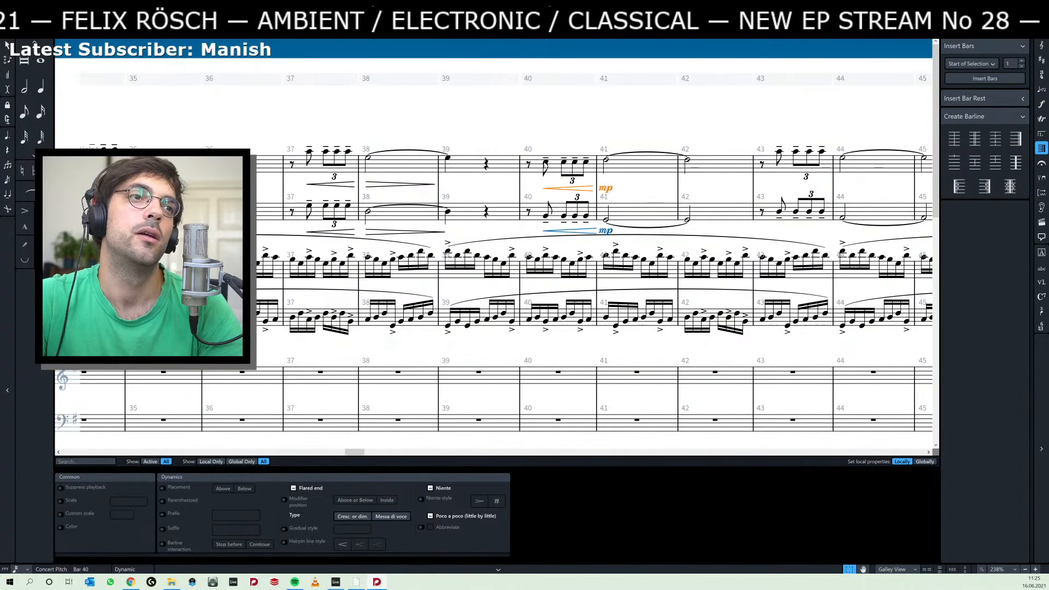
{"action": "key", "text": "ctrl+v"}
{"action": "left_click", "coordinate": [605, 189]}
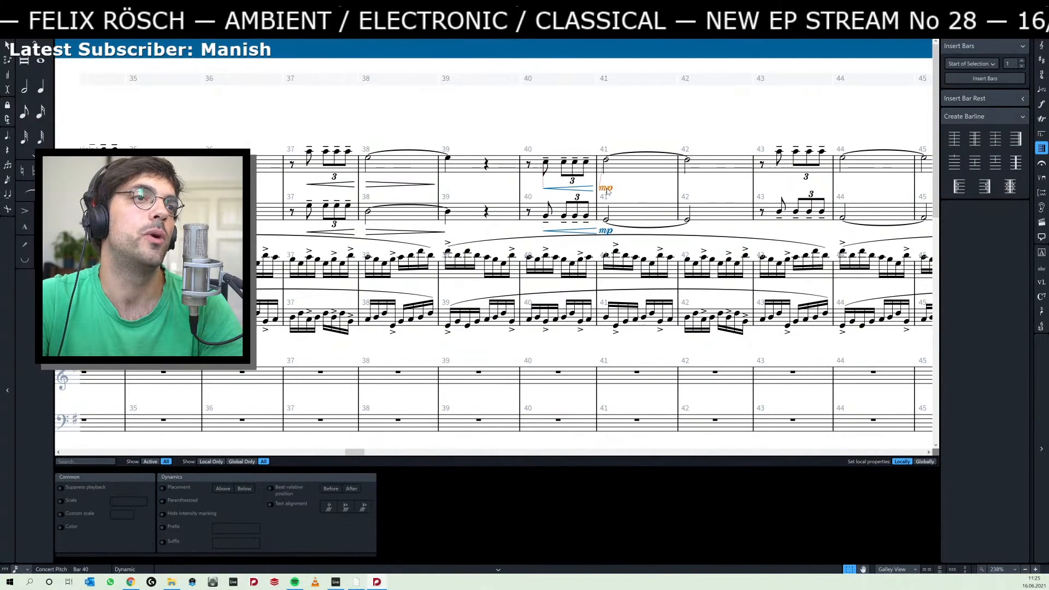
Change the linked dynamics of bar 41 in the two upper staves to p, and change them again to mf.
{"action": "key", "text": "shift+d"}
{"action": "type", "text": "p"}
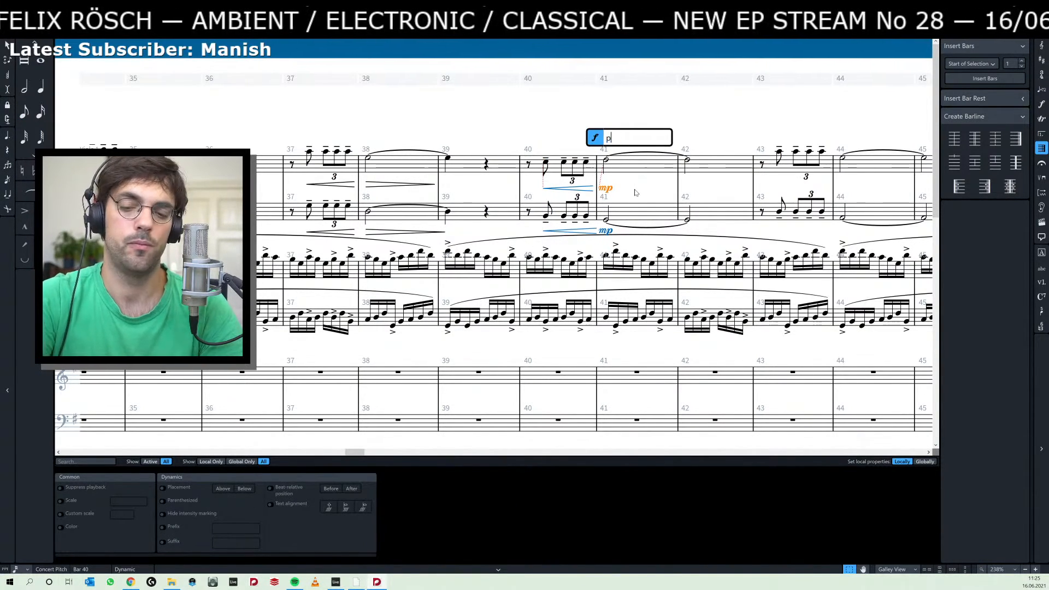
{"action": "key", "text": "Return"}
{"action": "left_click", "coordinate": [607, 190]}
{"action": "key", "text": "shift+d"}
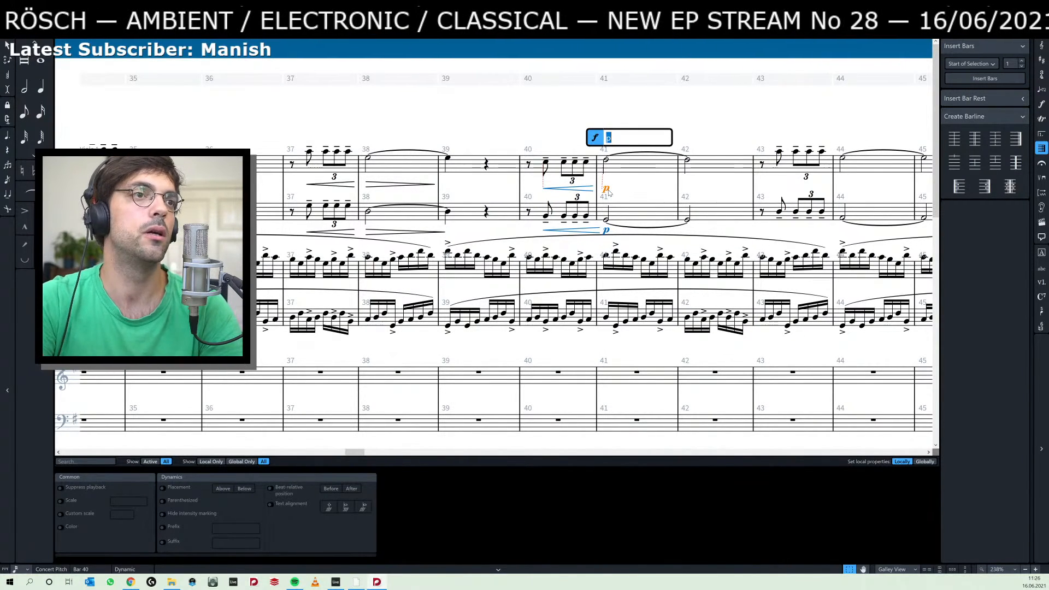
{"action": "type", "text": "mf"}
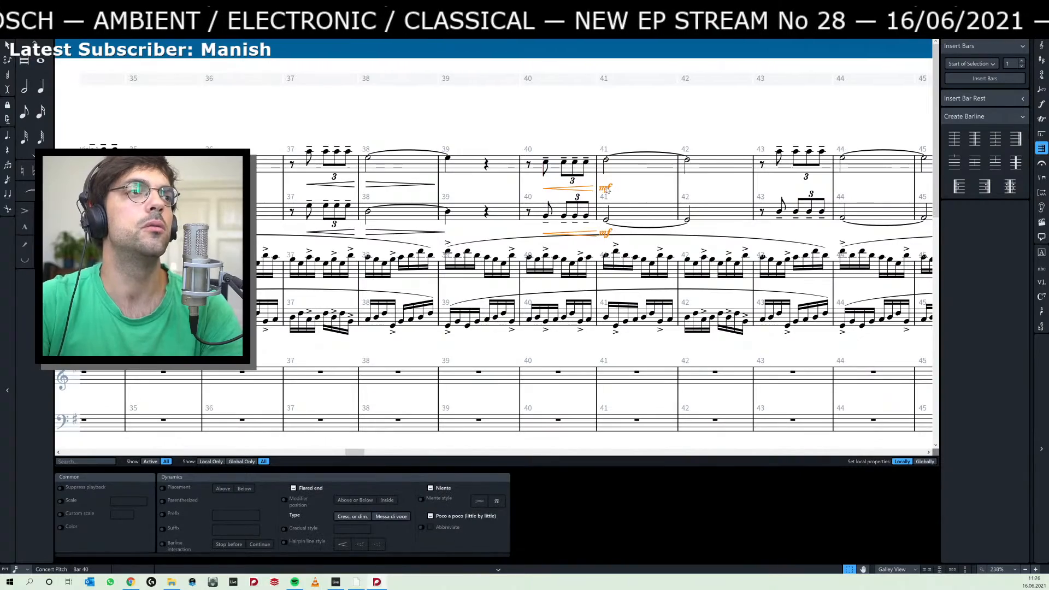
{"action": "key", "text": "Escape"}
Set the linked dynamics of bar 41 in the two upper staves to mp.
{"action": "left_click", "coordinate": [606, 222]}
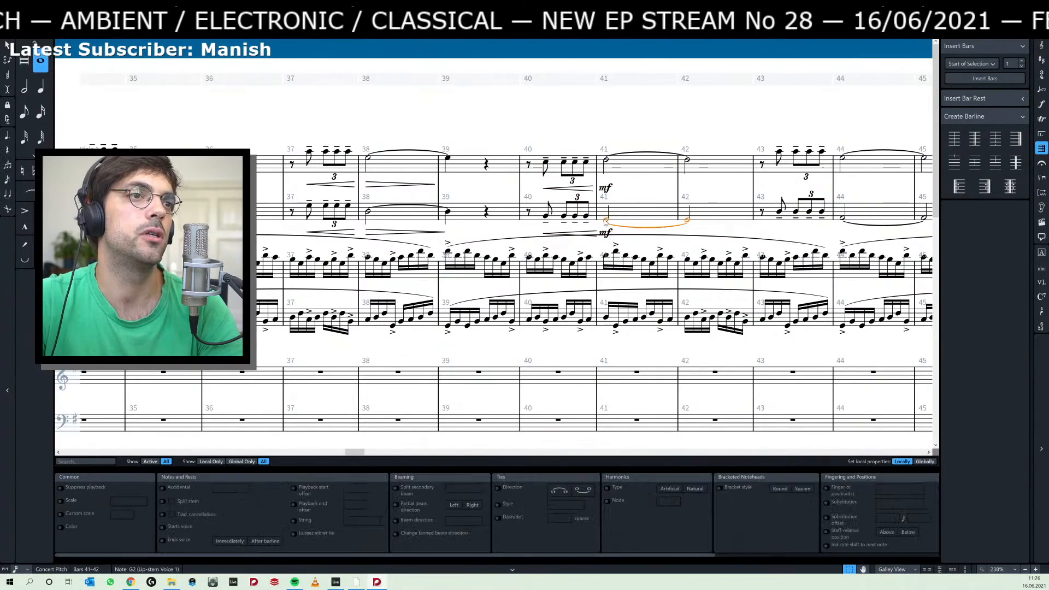
{"action": "scroll", "coordinate": [618, 113], "scroll_direction": "left", "scroll_amount": 5}
{"action": "scroll", "coordinate": [545, 124], "scroll_direction": "right", "scroll_amount": 5}
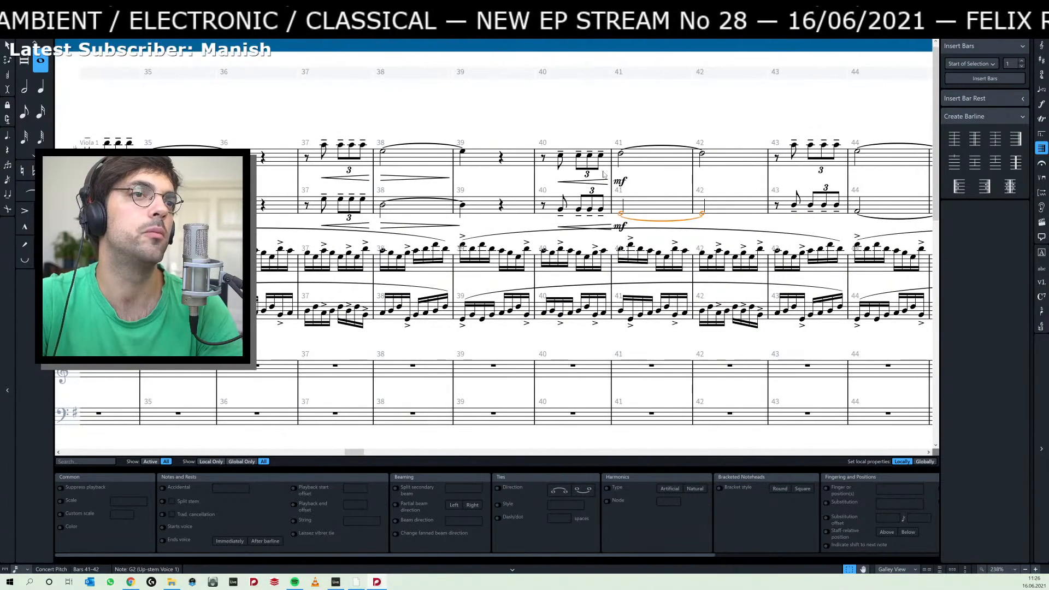
{"action": "double_click", "coordinate": [620, 183]}
{"action": "type", "text": "mp"}
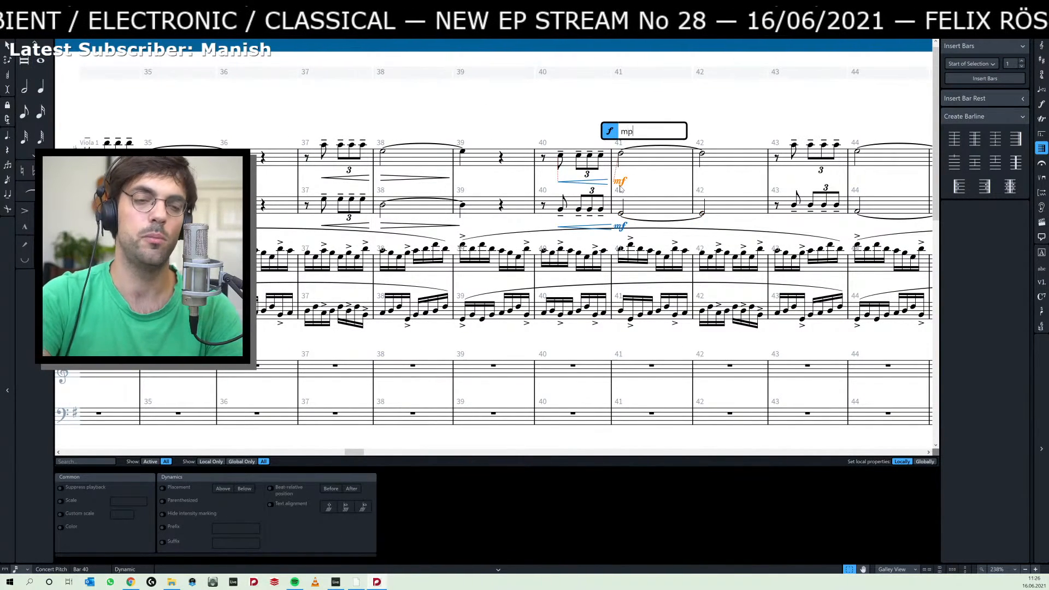
{"action": "key", "text": "Return"}
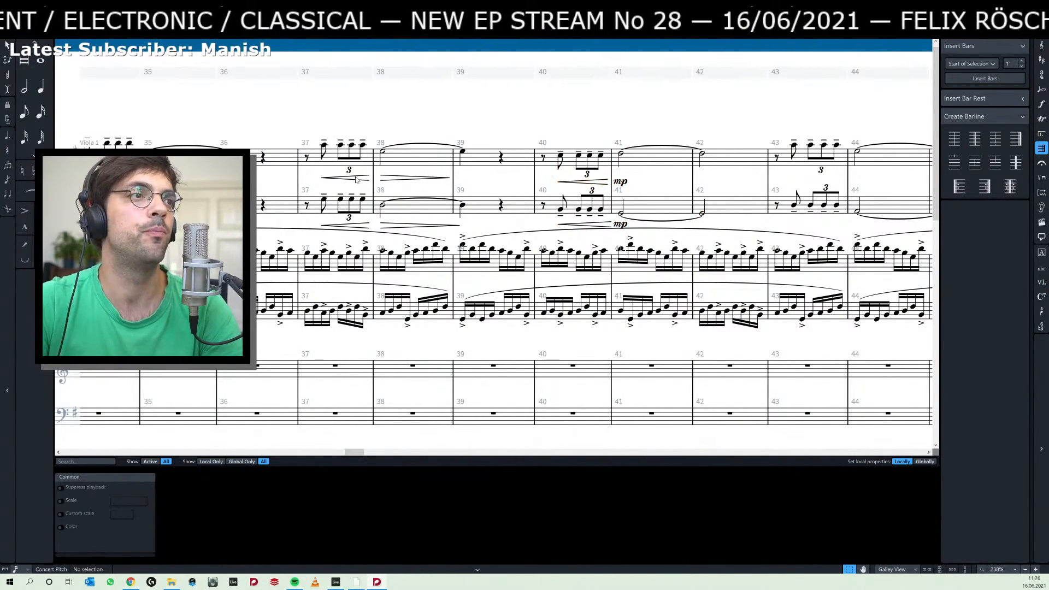
Copy the top staff's messa di voce hairpin of bars 37–38 to the first eighth note of bar 43.
{"action": "left_click", "coordinate": [426, 178]}
{"action": "left_click", "coordinate": [361, 179]}
{"action": "left_click", "coordinate": [357, 178]}
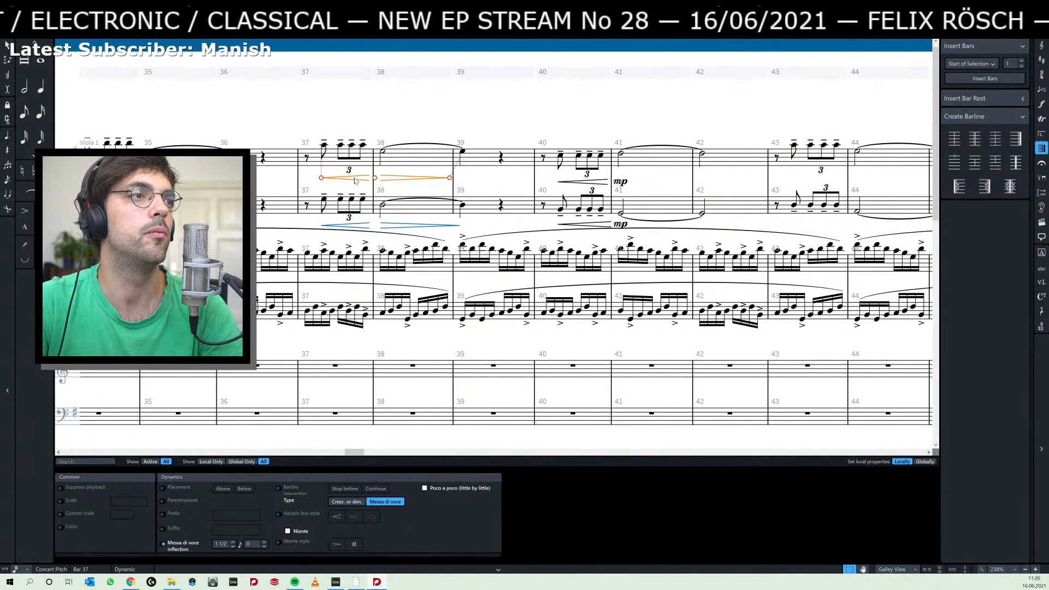
{"action": "scroll", "coordinate": [555, 133], "scroll_direction": "right", "scroll_amount": 3}
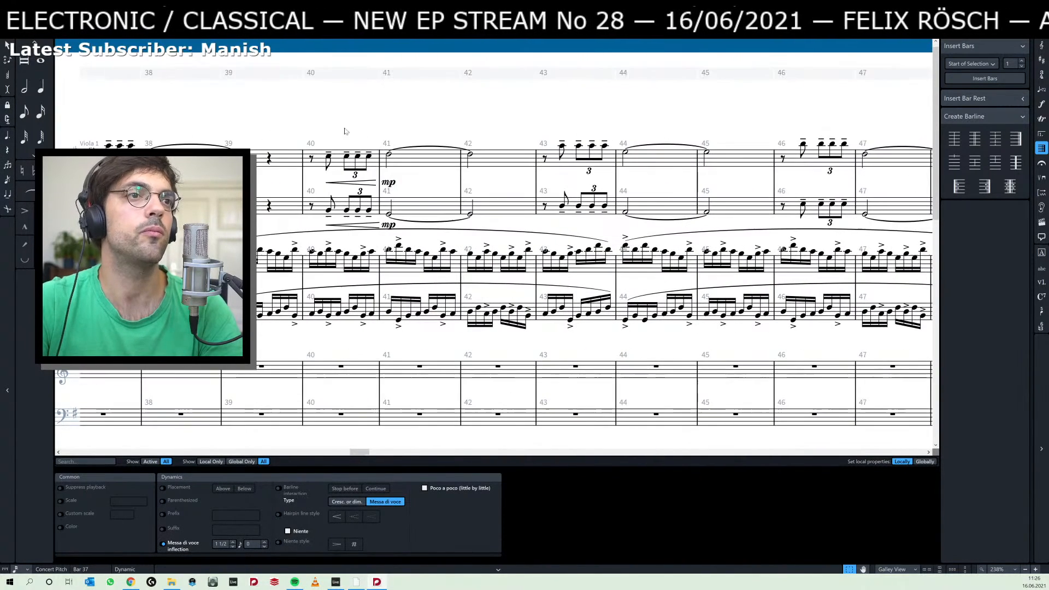
{"action": "left_click", "coordinate": [561, 146]}
{"action": "key", "text": "ctrl+v"}
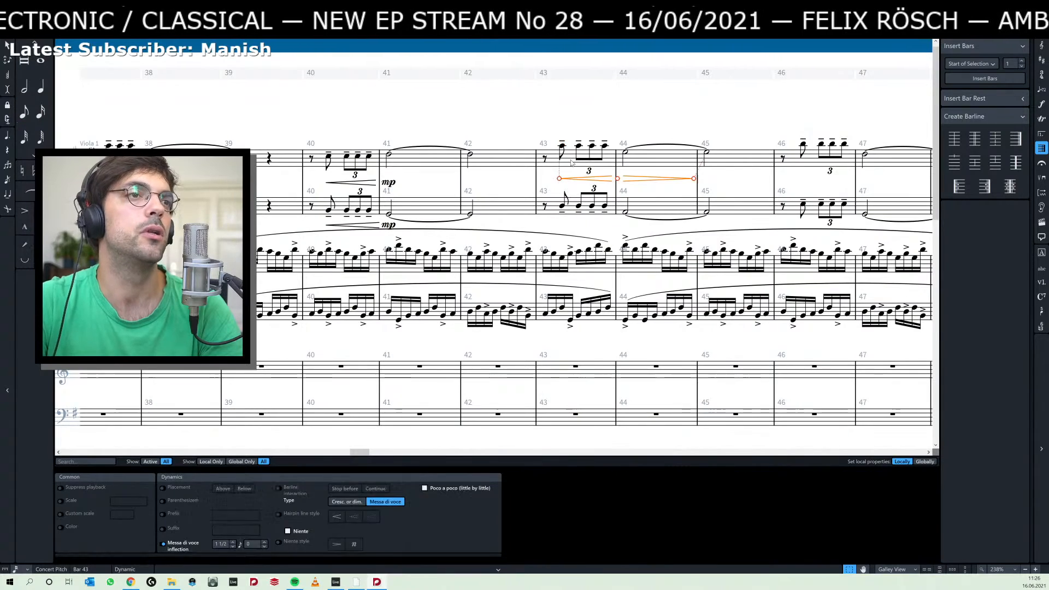
Paste the same messa di voce hairpin at the first eighth notes of bars 46 and 49 in the top staff.
{"action": "scroll", "coordinate": [659, 123], "scroll_direction": "right", "scroll_amount": 3}
{"action": "left_click", "coordinate": [631, 146]}
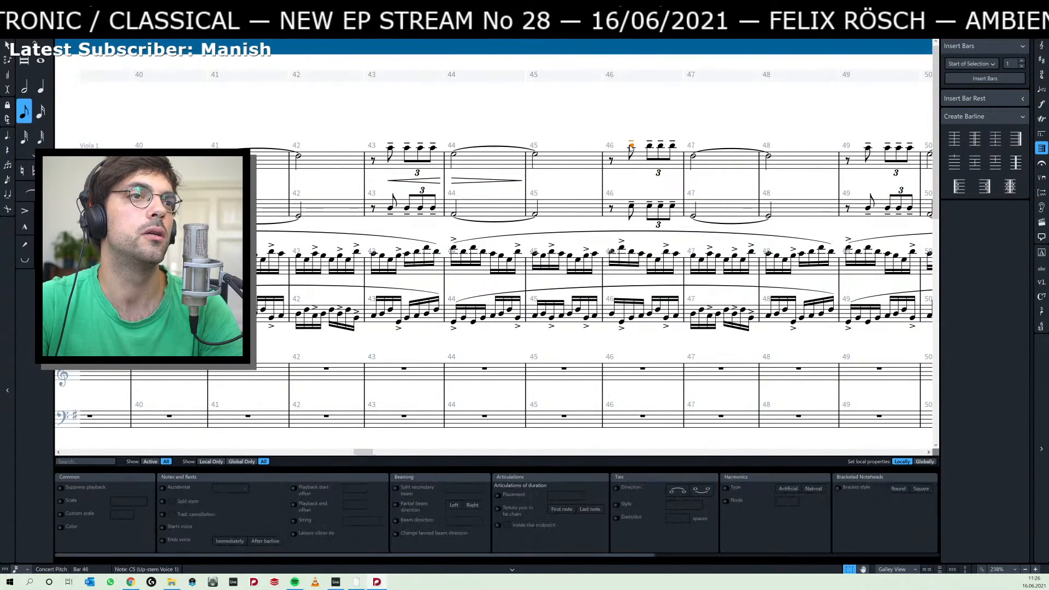
{"action": "key", "text": "ctrl+v"}
{"action": "scroll", "coordinate": [545, 142], "scroll_direction": "right", "scroll_amount": 3}
{"action": "left_click", "coordinate": [626, 147]}
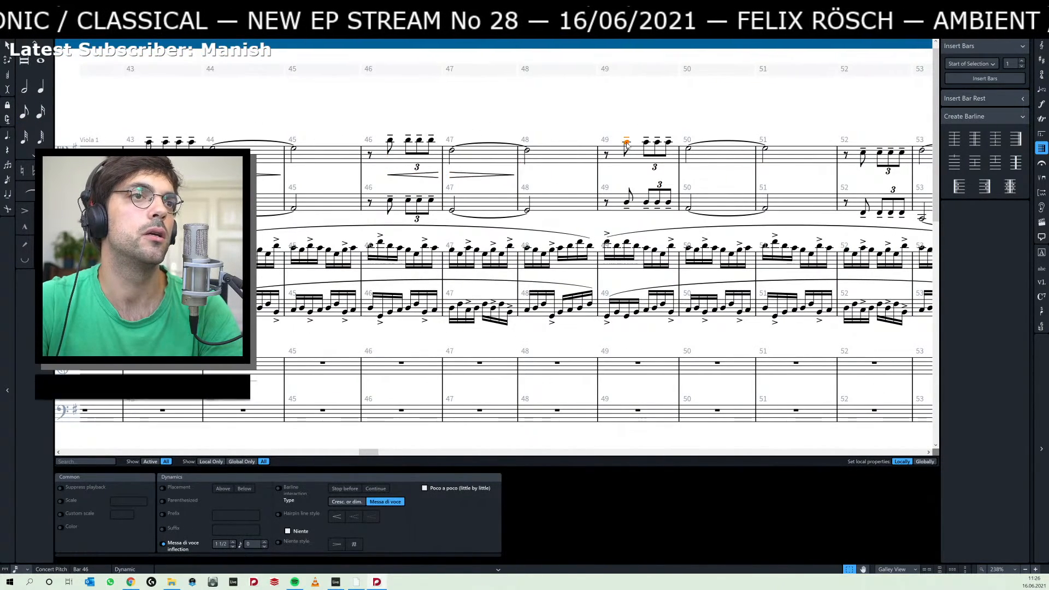
{"action": "key", "text": "ctrl+v"}
{"action": "scroll", "coordinate": [642, 124], "scroll_direction": "right", "scroll_amount": 2}
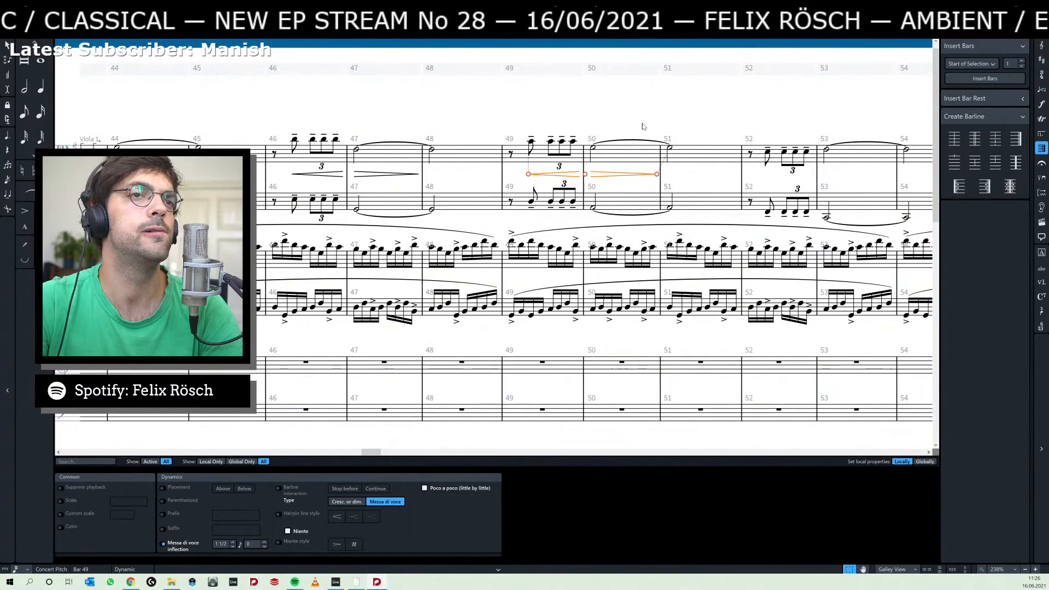
{"action": "key", "text": "Escape"}
Copy the top staff's crescendo hairpin and mp of bars 40–41 to the first eighth note of bar 52.
{"action": "scroll", "coordinate": [316, 167], "scroll_direction": "left", "scroll_amount": 5}
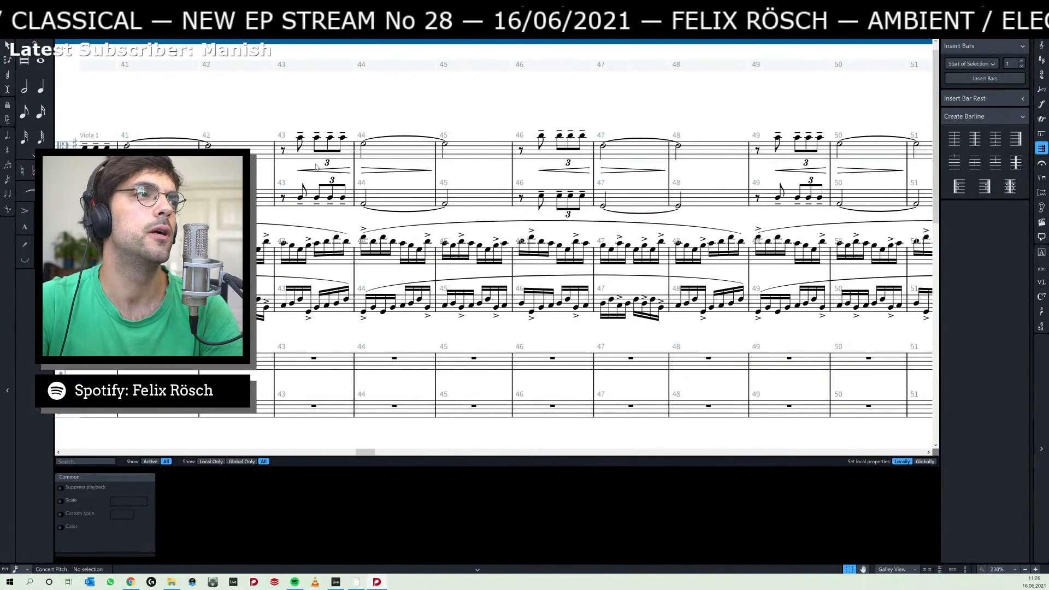
{"action": "scroll", "coordinate": [257, 130], "scroll_direction": "left", "scroll_amount": 3}
{"action": "left_click", "coordinate": [287, 166]}
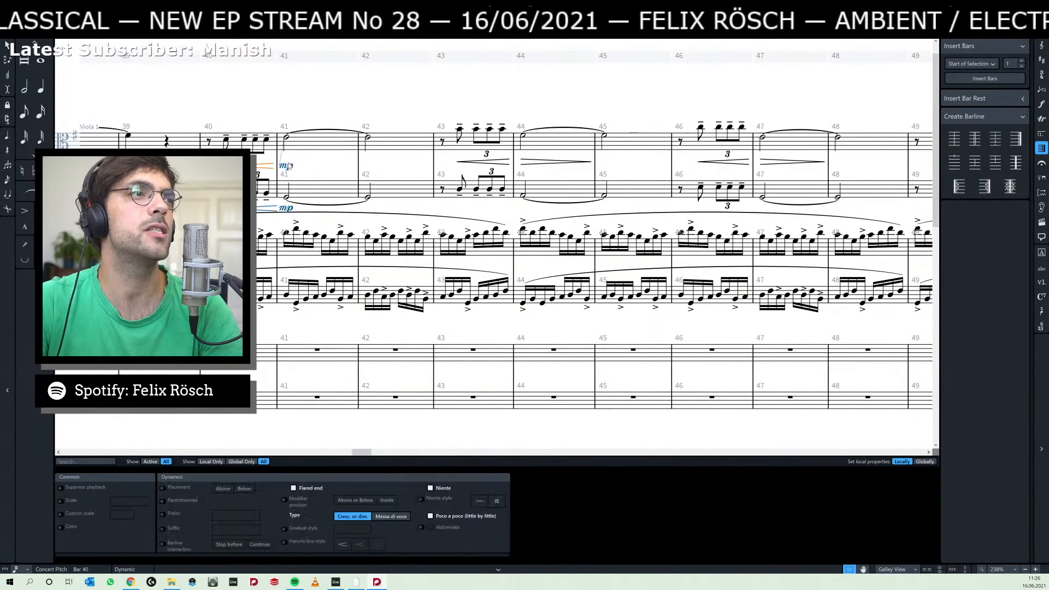
{"action": "left_click_drag", "start_coordinate": [689, 106], "coordinate": [205, 105]}
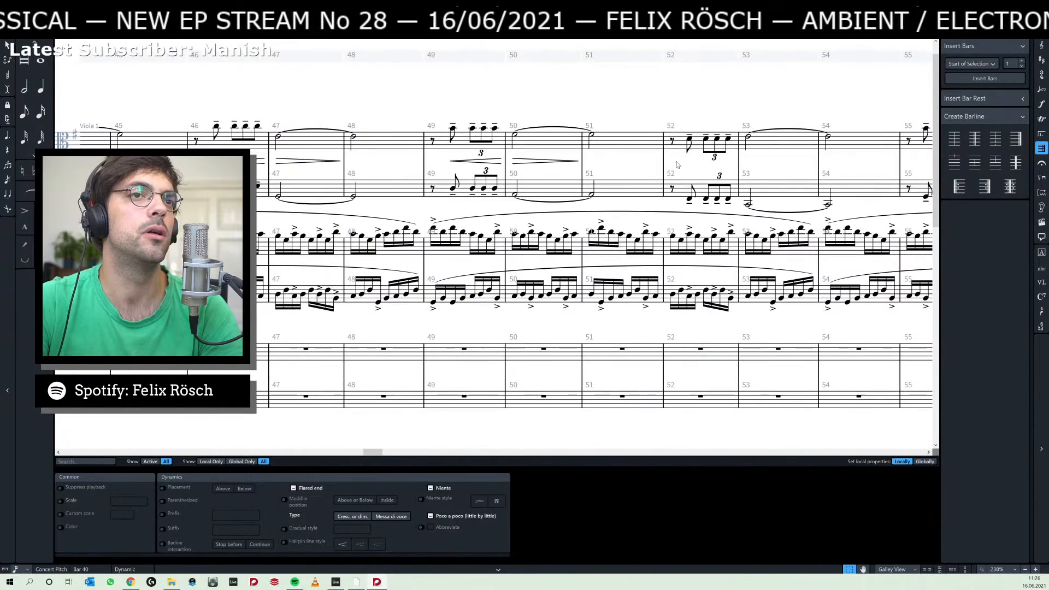
{"action": "key", "text": "ctrl+v"}
Set the top staff's dynamic at bar 53 to mf.
{"action": "left_click_drag", "start_coordinate": [769, 115], "coordinate": [583, 131]}
{"action": "double_click", "coordinate": [562, 181]}
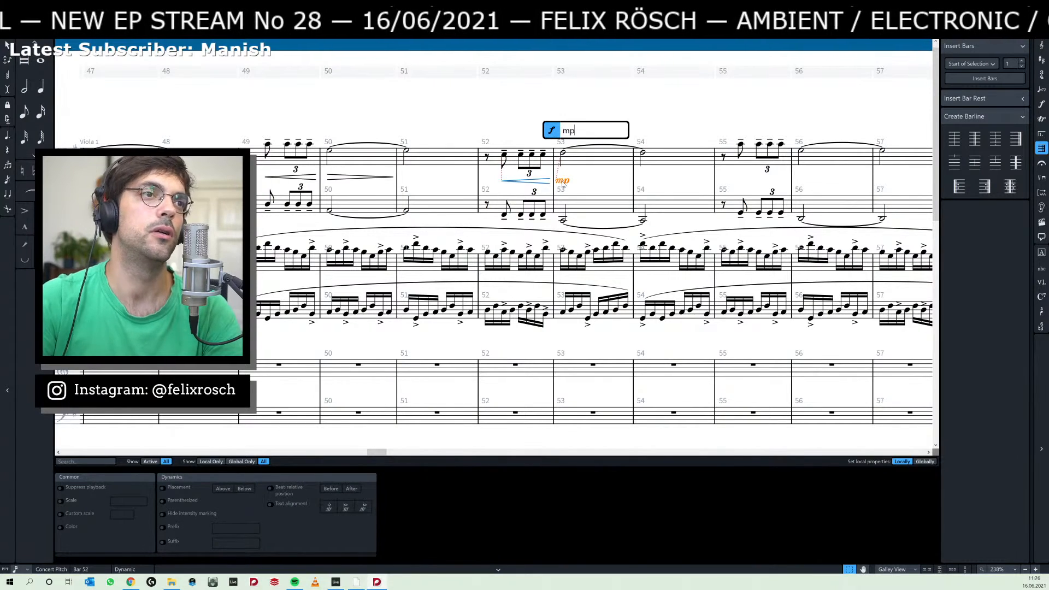
{"action": "type", "text": "mf"}
{"action": "key", "text": "Return"}
{"action": "key", "text": "Escape"}
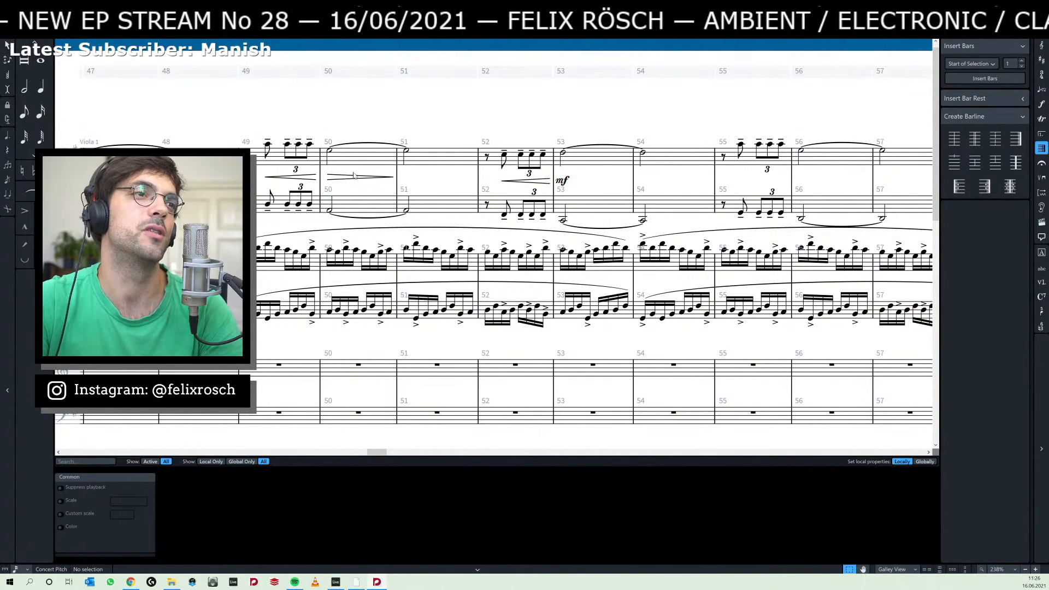
Copy the top staff's messa di voce hairpin of bars 49–50 to the first eighth note of bar 55.
{"action": "left_click", "coordinate": [352, 180]}
{"action": "key", "text": "Escape"}
{"action": "left_click", "coordinate": [333, 181]}
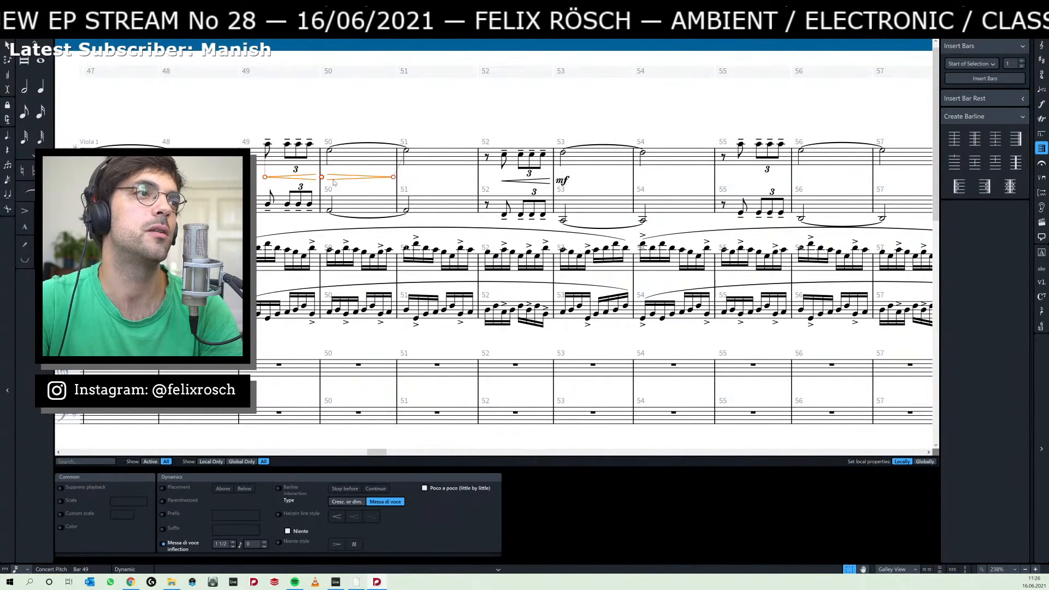
{"action": "left_click", "coordinate": [739, 146]}
{"action": "key", "text": "ctrl+v"}
Paste the messa di voce hairpin at the first eighth note of bar 58 in the top staff.
{"action": "left_click_drag", "start_coordinate": [763, 127], "coordinate": [391, 129]}
{"action": "left_click_drag", "start_coordinate": [539, 129], "coordinate": [471, 129]}
{"action": "left_click", "coordinate": [537, 159]}
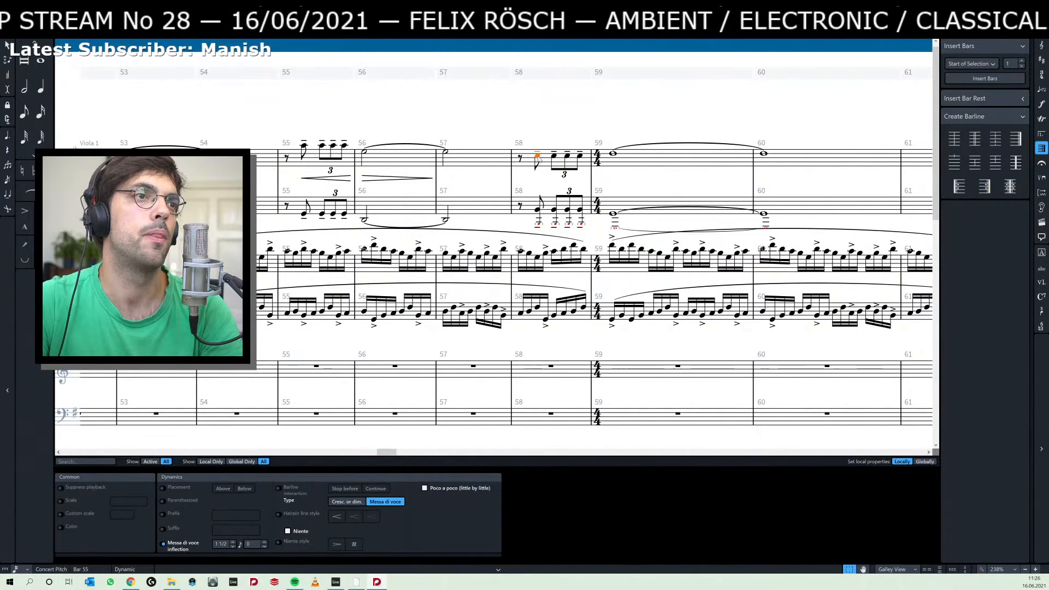
{"action": "key", "text": "ctrl+v"}
{"action": "key", "text": "Escape"}
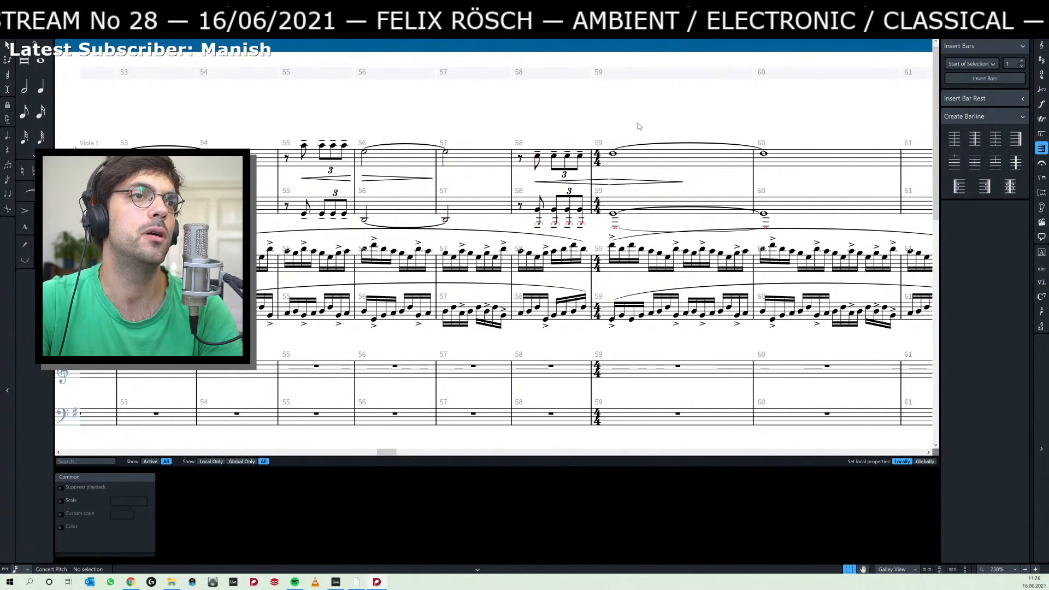
Extend the messa di voce hairpin starting in bar 58 to the end of bar 60 in the top staff.
{"action": "left_click", "coordinate": [765, 153]}
{"action": "scroll", "coordinate": [520, 188], "scroll_direction": "right", "scroll_amount": 5}
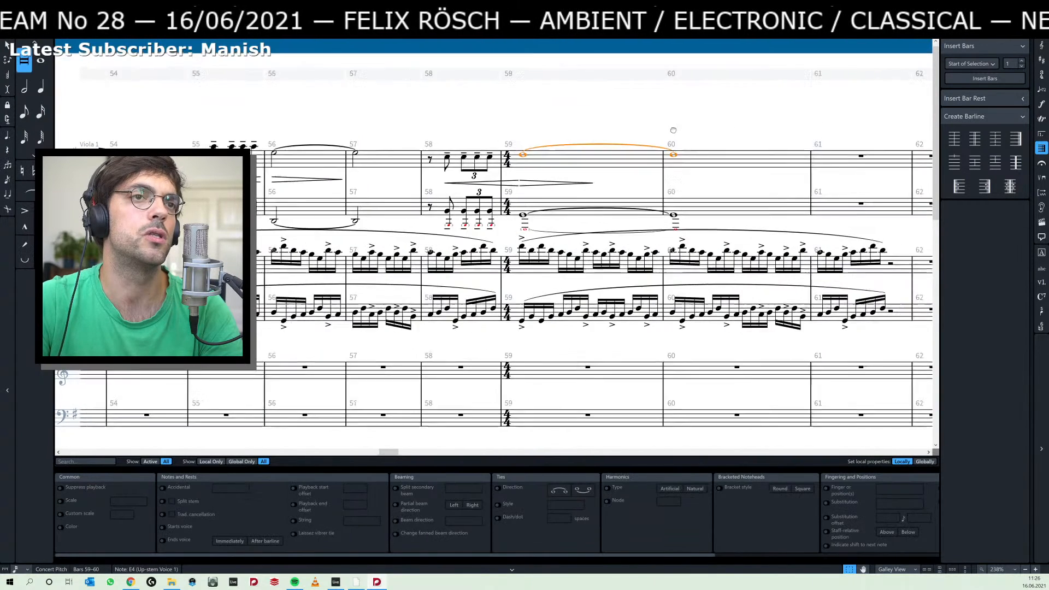
{"action": "left_click", "coordinate": [490, 189]}
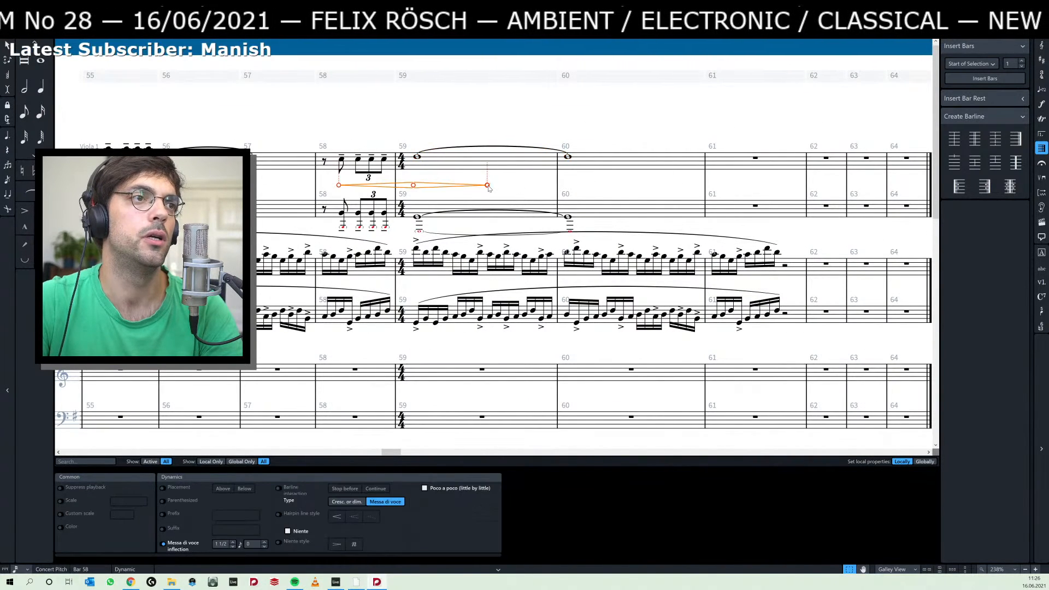
{"action": "left_click_drag", "start_coordinate": [490, 186], "coordinate": [585, 186]}
{"action": "left_click_drag", "start_coordinate": [667, 184], "coordinate": [710, 186]}
{"action": "left_click", "coordinate": [659, 142]}
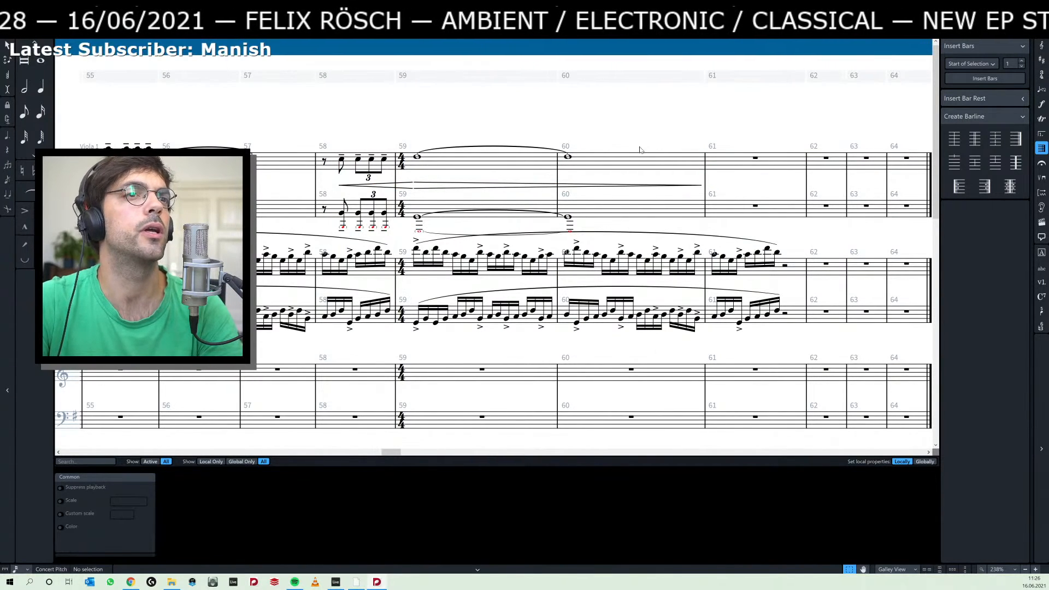
Lengthen the tied notes of bars 59–60 in both upper staves by a tied whole note in bar 61.
{"action": "left_click", "coordinate": [570, 157]}
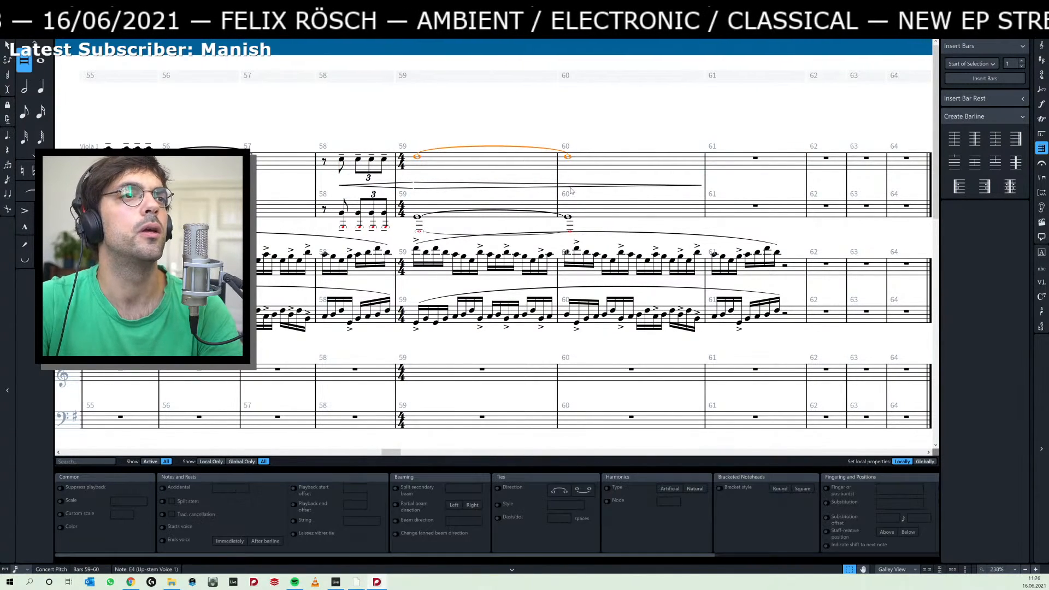
{"action": "left_click", "coordinate": [568, 217], "text": "ctrl"}
{"action": "key", "text": "period"}
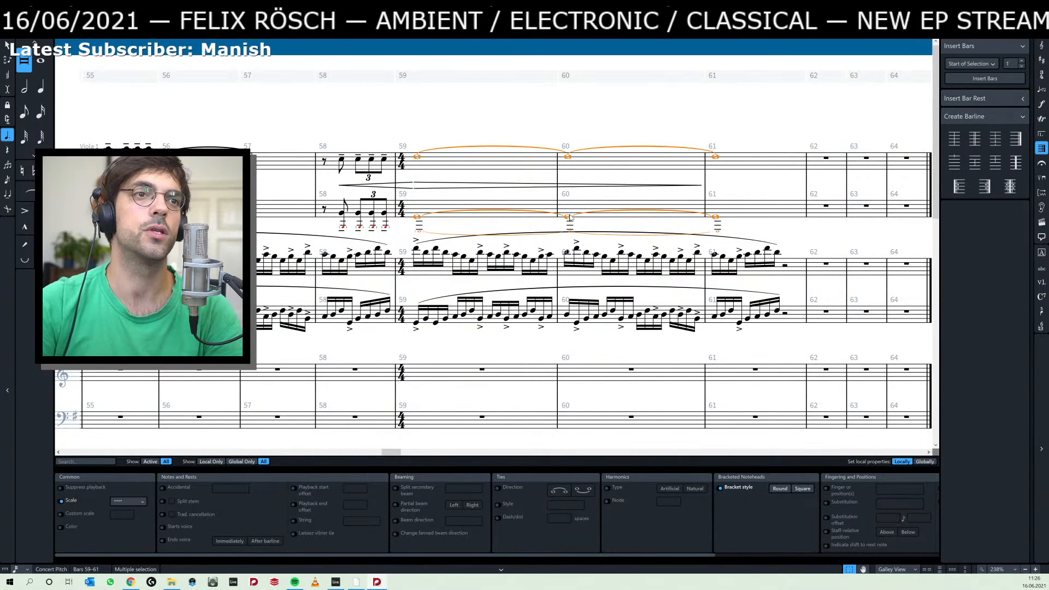
{"action": "left_click", "coordinate": [614, 120]}
{"action": "left_click", "coordinate": [417, 157]}
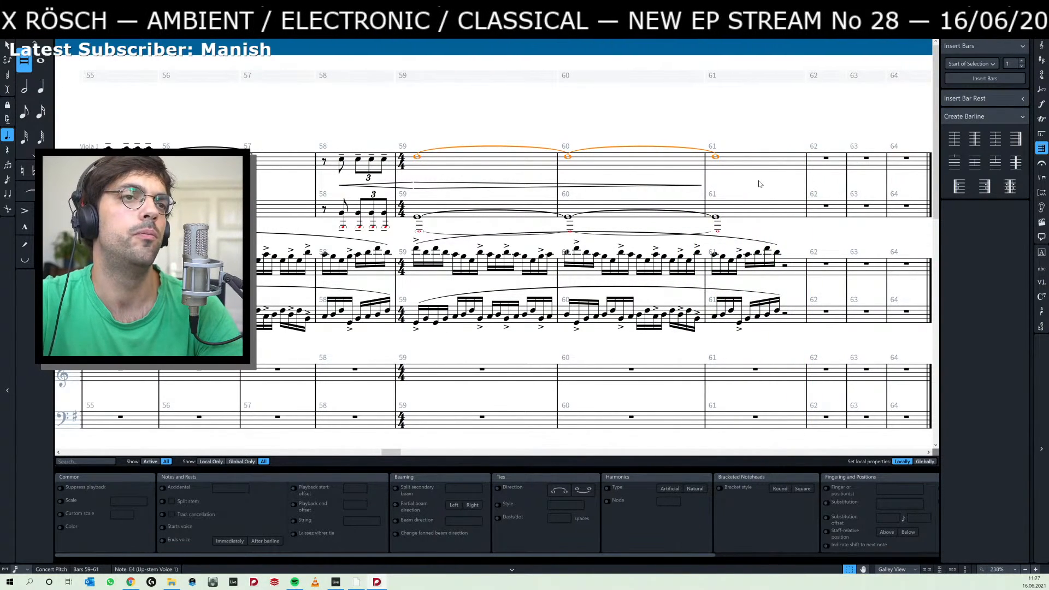
{"action": "left_click", "coordinate": [417, 252]}
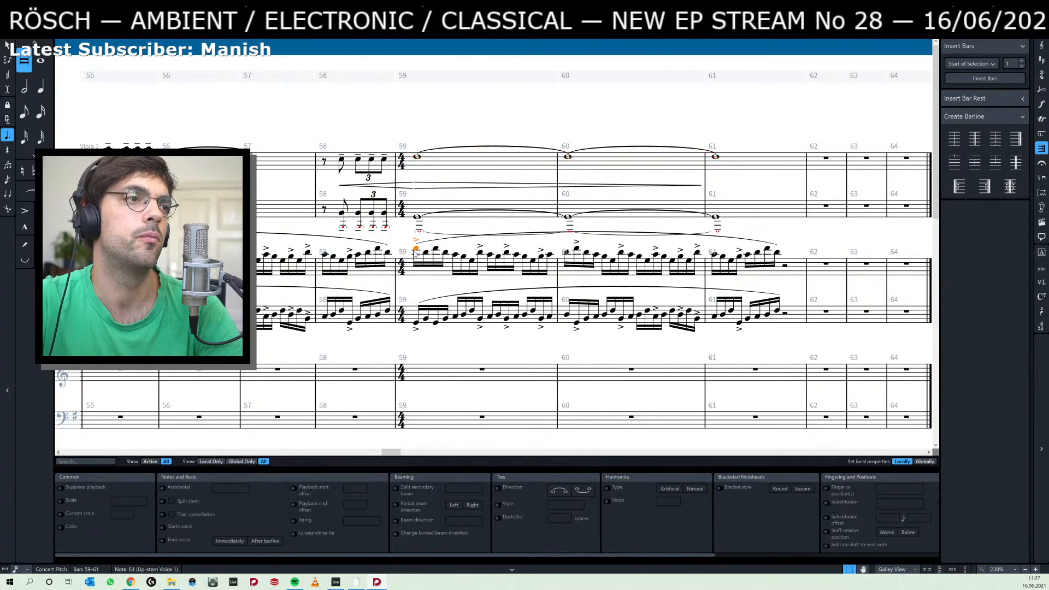
{"action": "left_click", "coordinate": [782, 314], "text": "shift"}
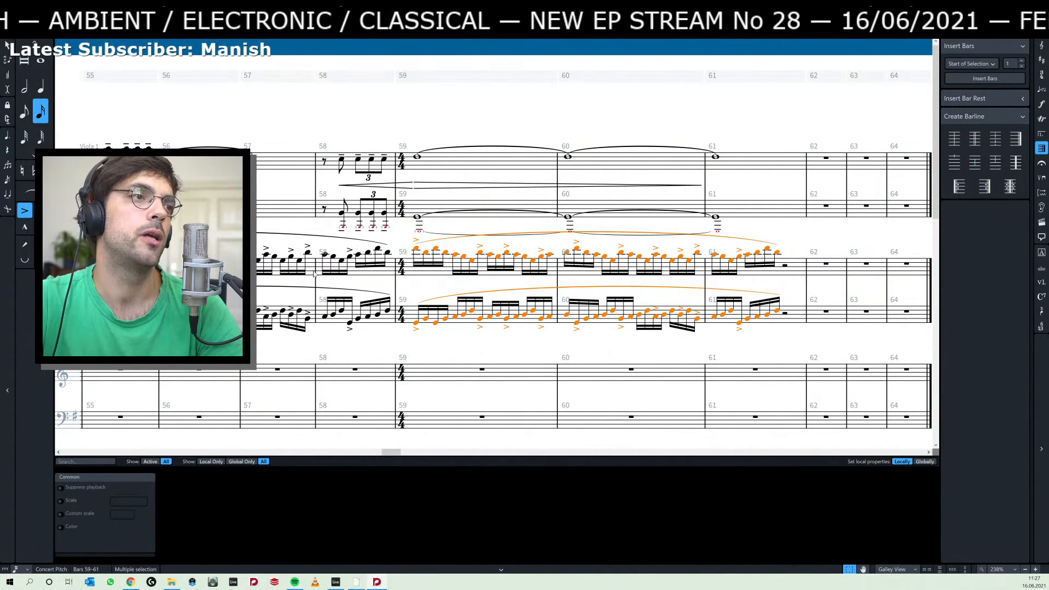
Delete the 4/4 time signature at bar 59 and change the barline at the start of that bar to a double barline.
{"action": "left_click", "coordinate": [406, 317]}
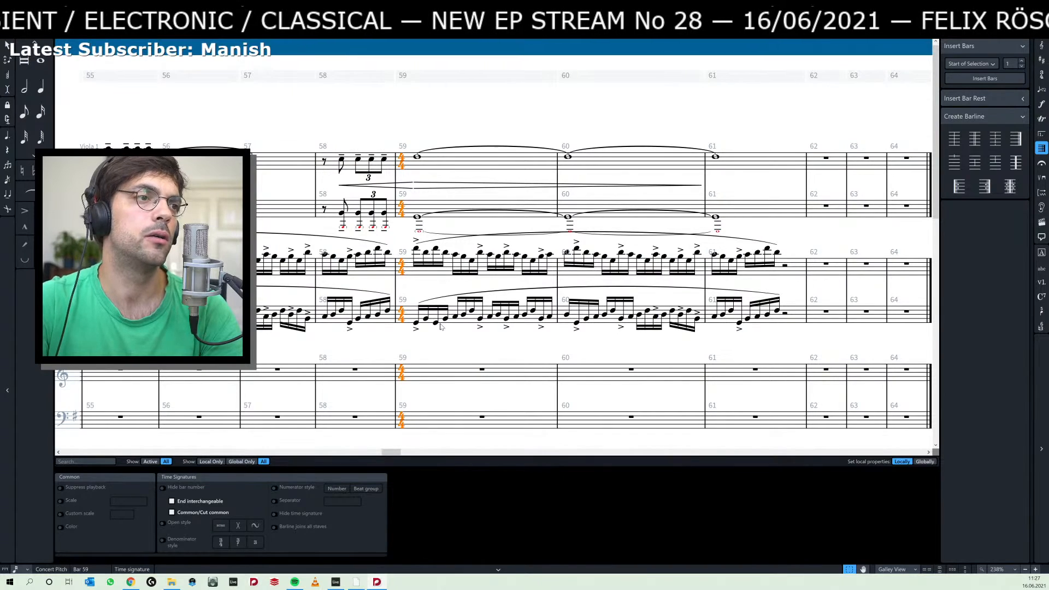
{"action": "key", "text": "Delete"}
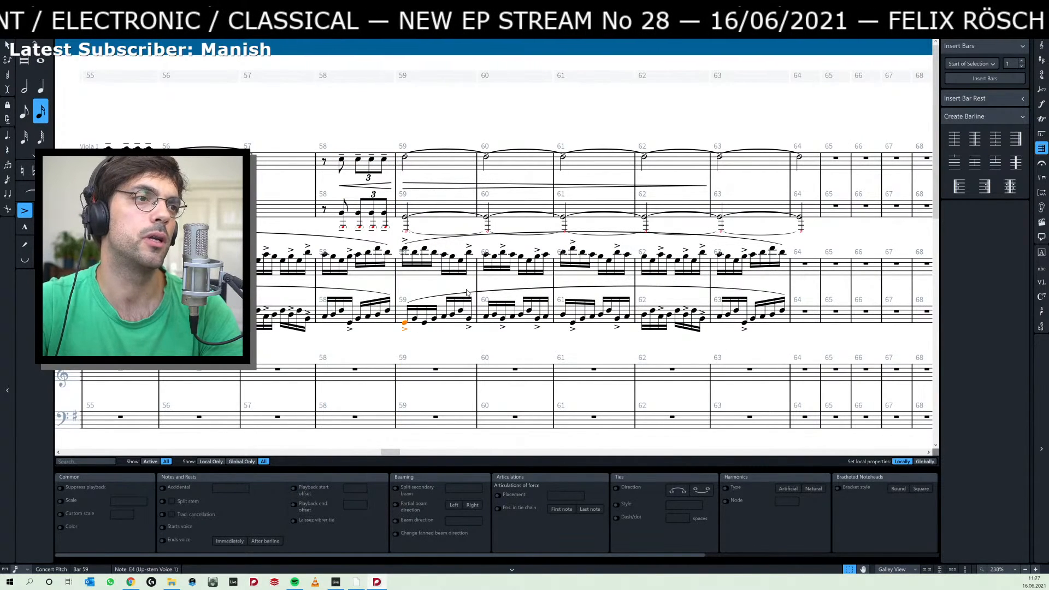
{"action": "left_click", "coordinate": [396, 288]}
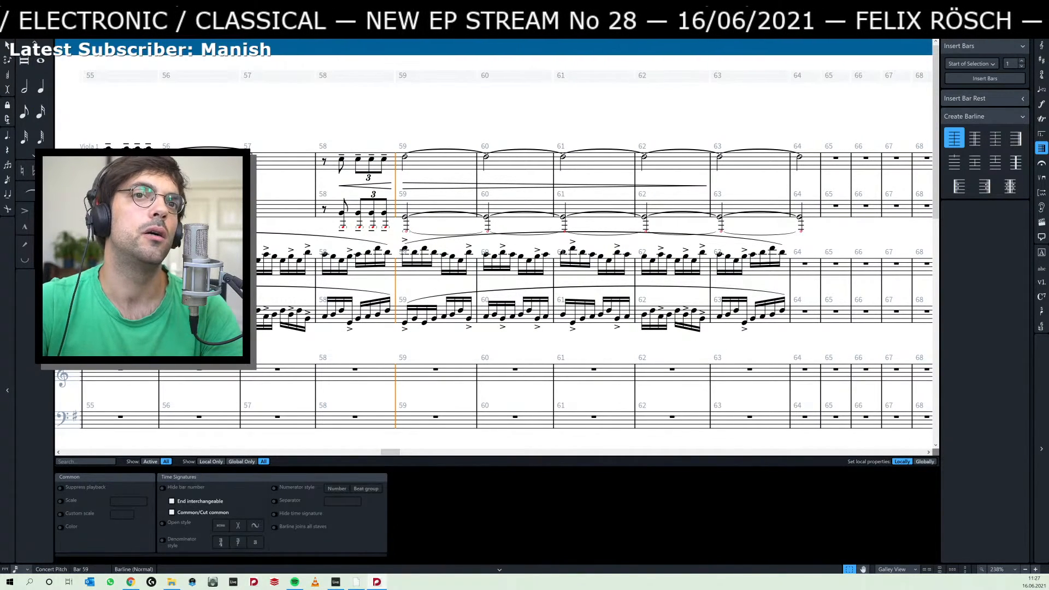
{"action": "left_click", "coordinate": [975, 139]}
Add a rehearsal mark at the double barline at the start of bar 59.
{"action": "key", "text": "shift+a"}
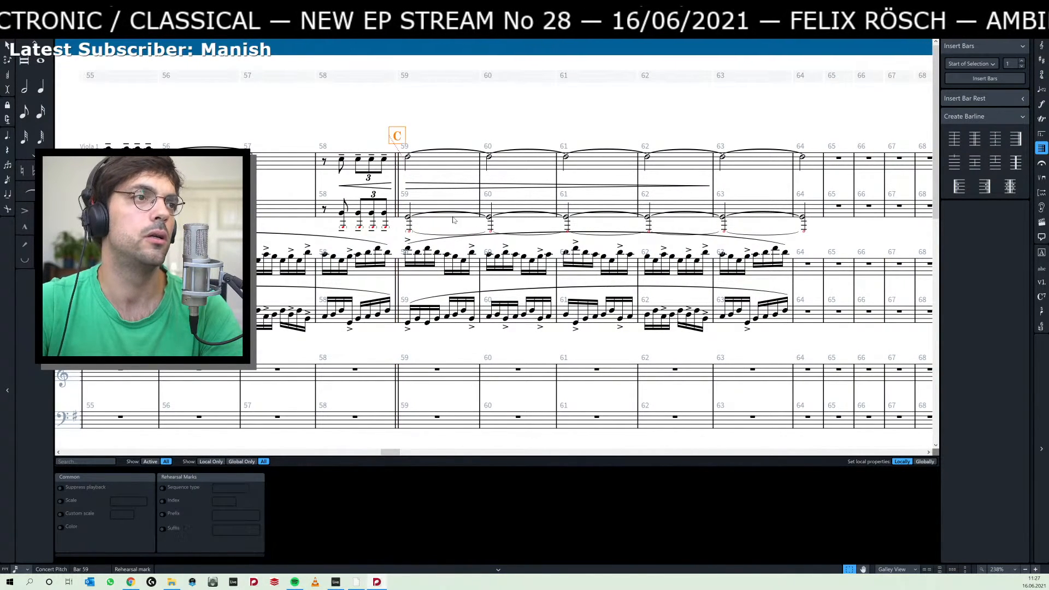
{"action": "left_click", "coordinate": [437, 130]}
{"action": "left_click", "coordinate": [400, 136]}
{"action": "left_click", "coordinate": [472, 125]}
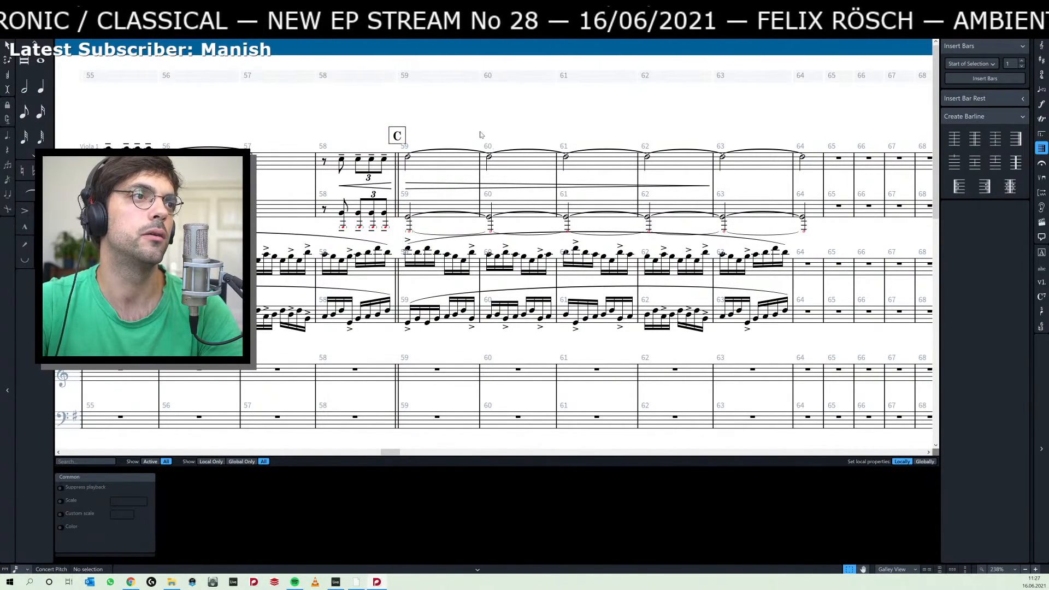
{"action": "left_click_drag", "start_coordinate": [475, 139], "coordinate": [764, 167]}
{"action": "scroll", "coordinate": [764, 168], "scroll_direction": "left", "scroll_amount": 15}
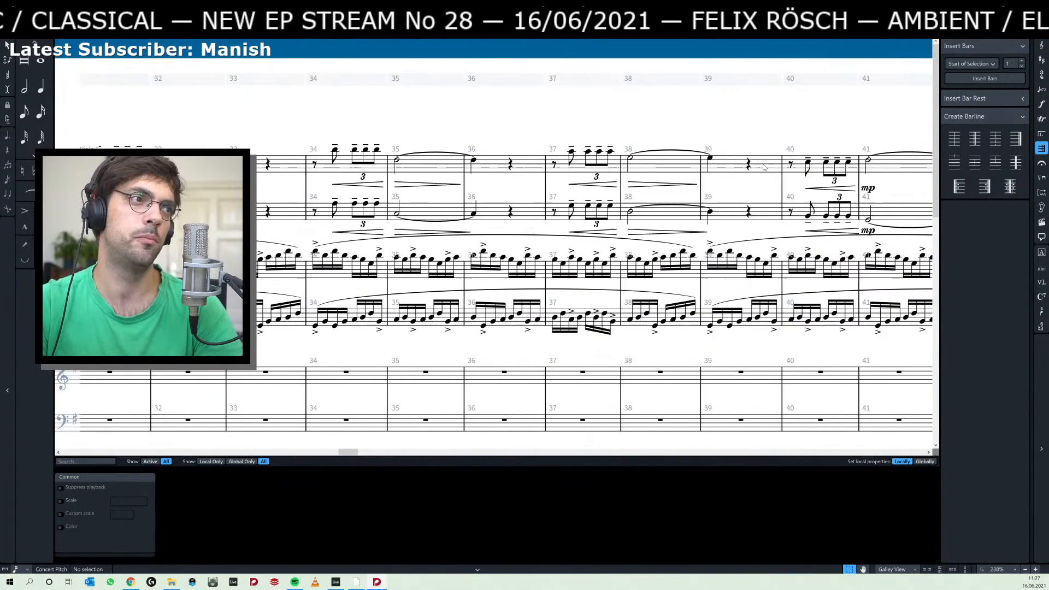
Change the barline at rehearsal mark B, at the start of bar 29, to a double barline.
{"action": "scroll", "coordinate": [764, 168], "scroll_direction": "right", "scroll_amount": 10}
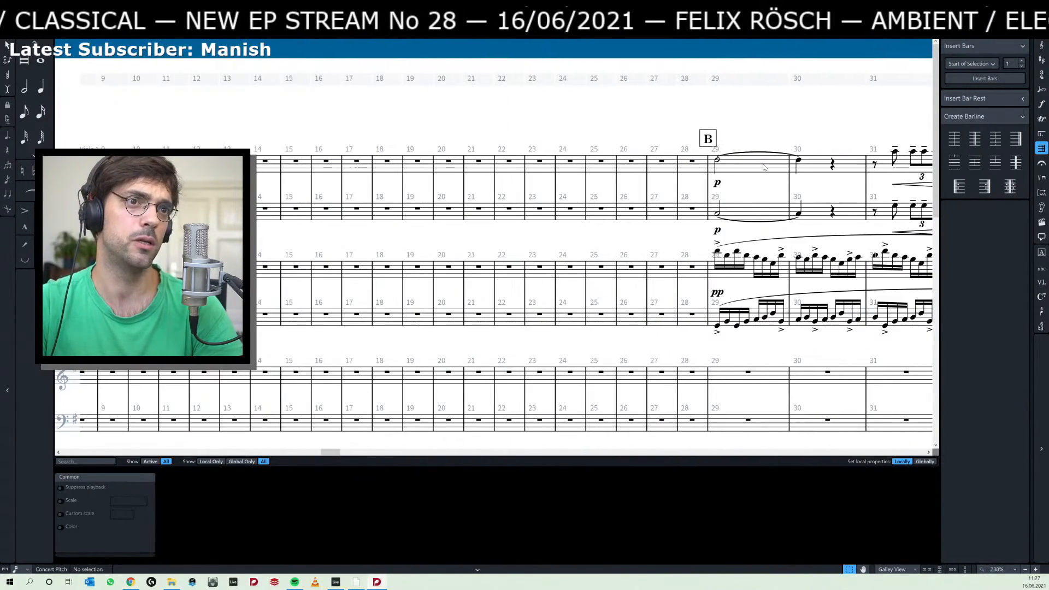
{"action": "left_click", "coordinate": [709, 182]}
{"action": "left_click", "coordinate": [975, 139]}
{"action": "left_click", "coordinate": [652, 140]}
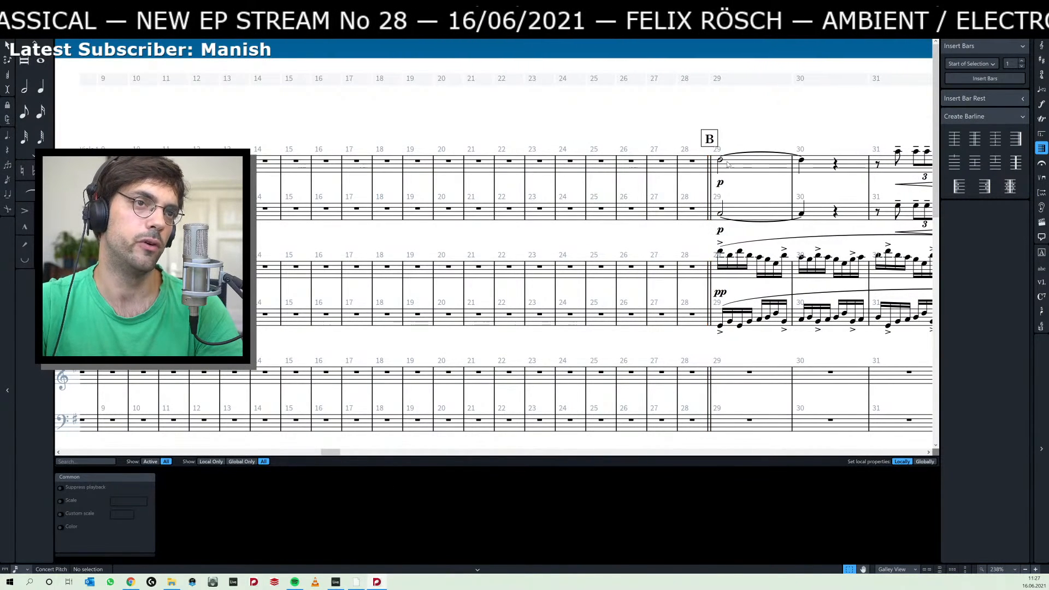
{"action": "left_click", "coordinate": [709, 178]}
{"action": "left_click", "coordinate": [751, 140]}
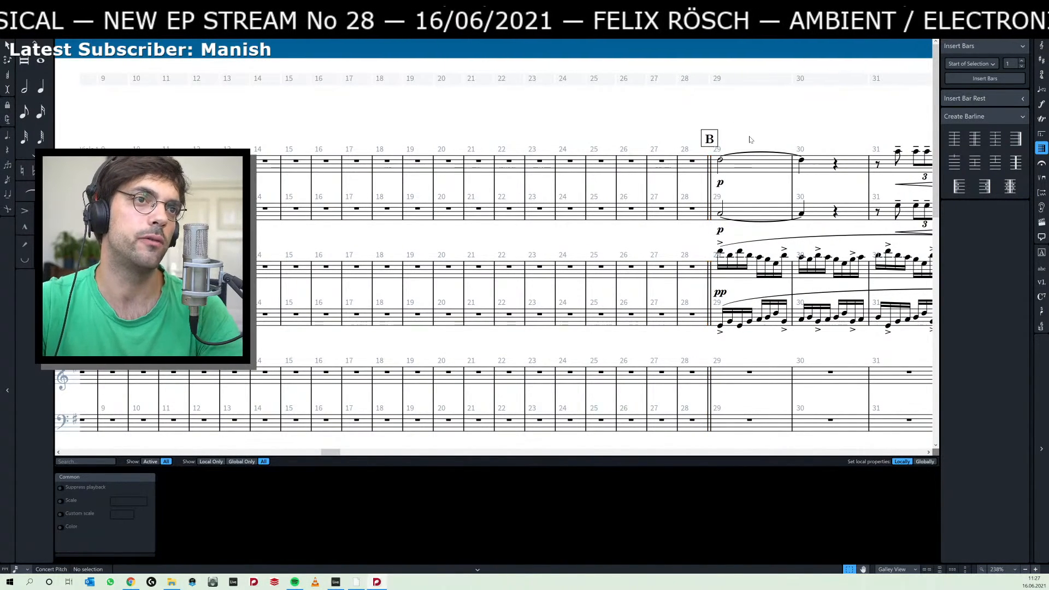
Repeat the sixteenth-note pattern of bars 59–63 in the third and fourth staves consecutively through bar 118.
{"action": "scroll", "coordinate": [750, 140], "scroll_direction": "right", "scroll_amount": 15}
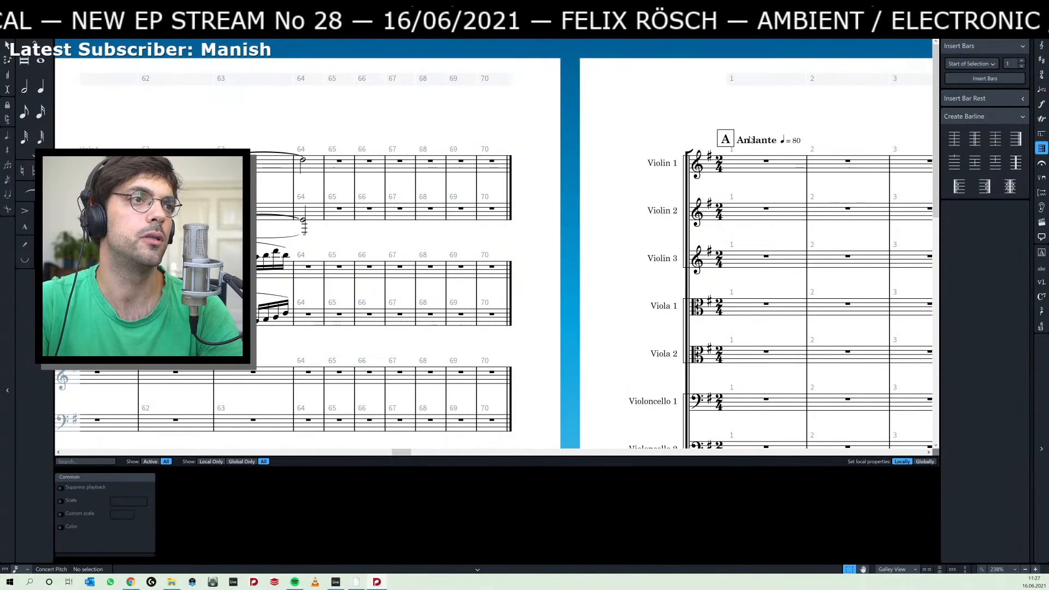
{"action": "scroll", "coordinate": [755, 96], "scroll_direction": "left", "scroll_amount": 8}
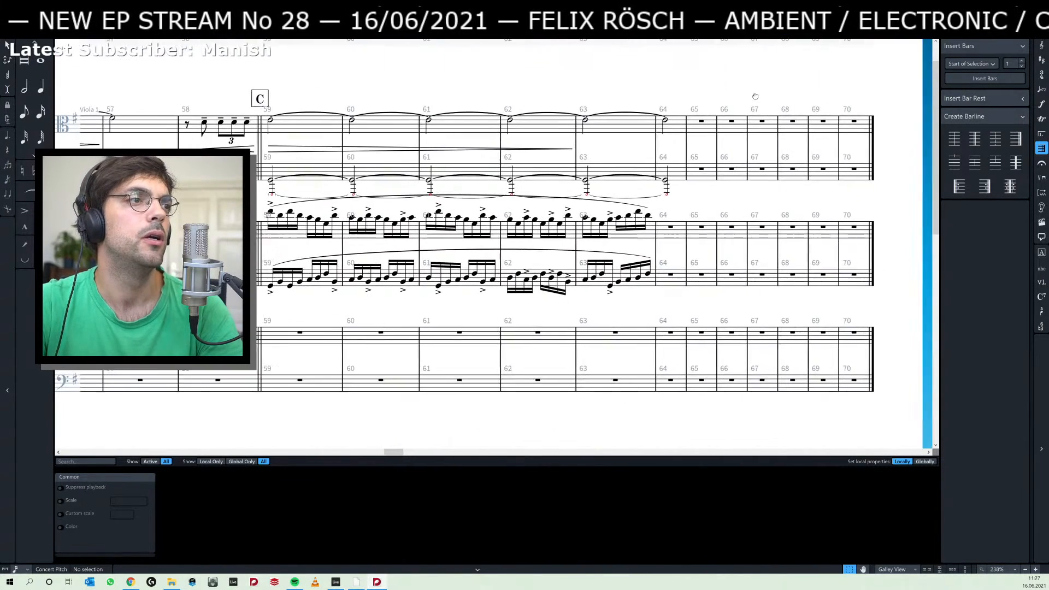
{"action": "left_click_drag", "start_coordinate": [755, 97], "coordinate": [766, 99]}
{"action": "left_click", "coordinate": [281, 214]}
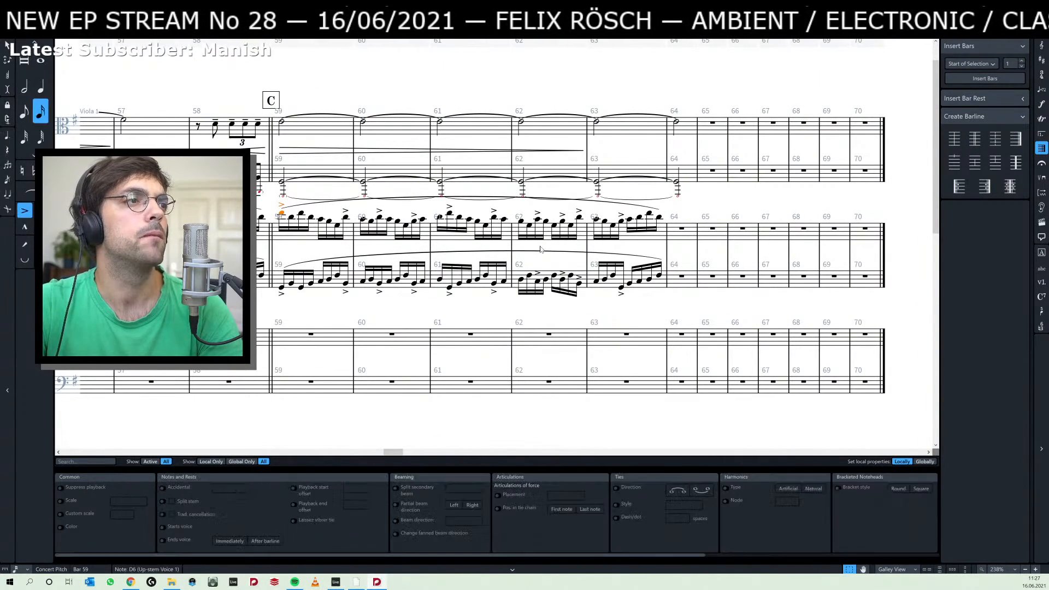
{"action": "left_click", "coordinate": [661, 277], "text": "shift"}
{"action": "key", "text": "r"}
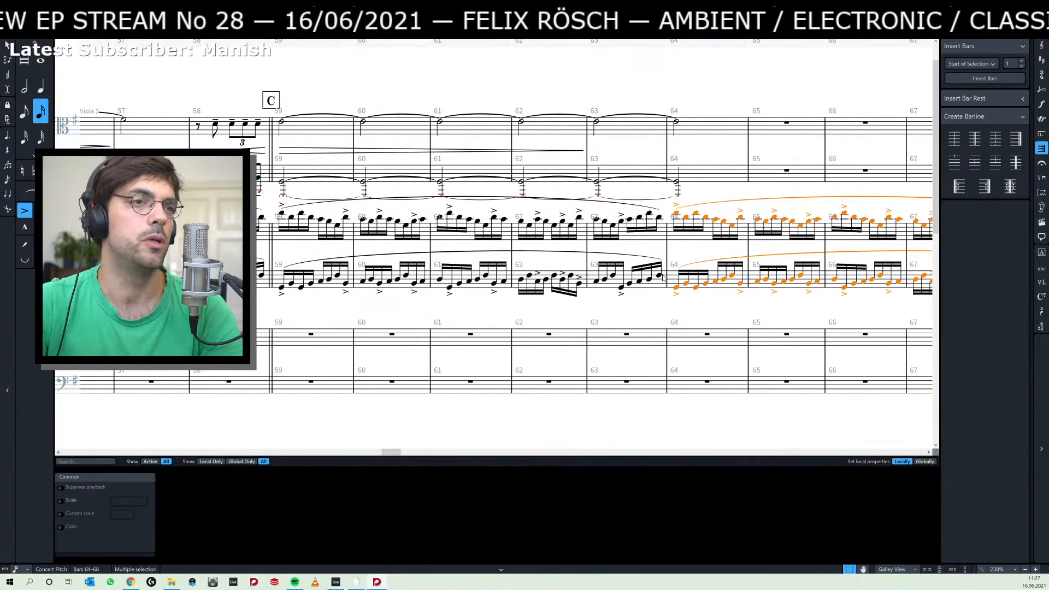
{"action": "key", "text": "r"}
{"action": "key", "text": "r"}
{"action": "key", "text": "r"}
{"action": "key", "text": "r"}
{"action": "key", "text": "r"}
{"action": "key", "text": "r"}
{"action": "key", "text": "r"}
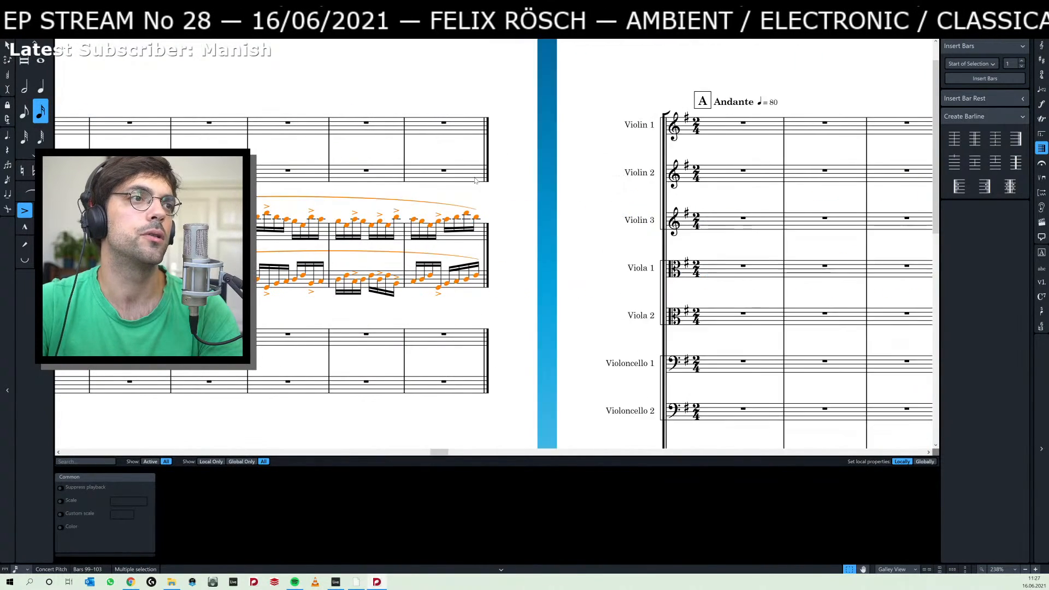
{"action": "key", "text": "r"}
{"action": "key", "text": "r"}
{"action": "key", "text": "r"}
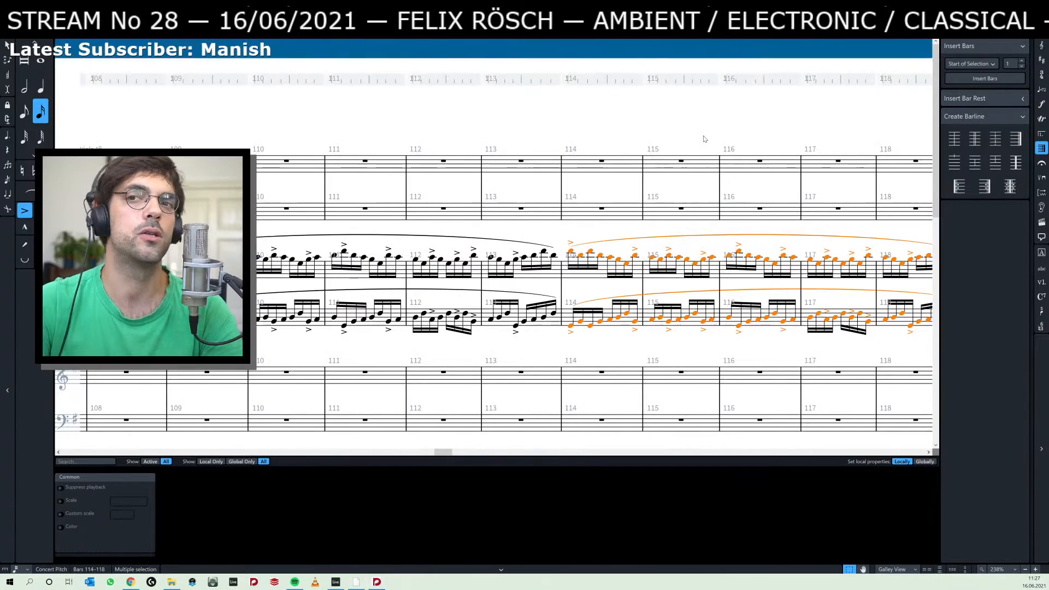
Switch to Ableton Live and listen to the passage leading into the green audio clips, zooming out the timeline, before returning to the score.
{"action": "key", "text": "alt+Tab"}
{"action": "key", "text": "alt+Tab"}
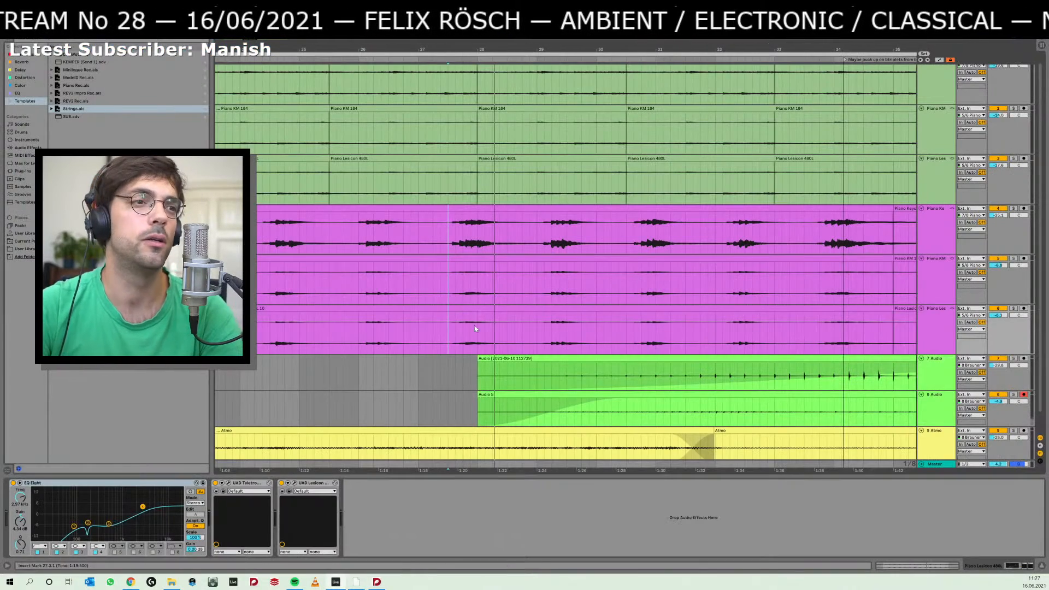
{"action": "left_click", "coordinate": [428, 378]}
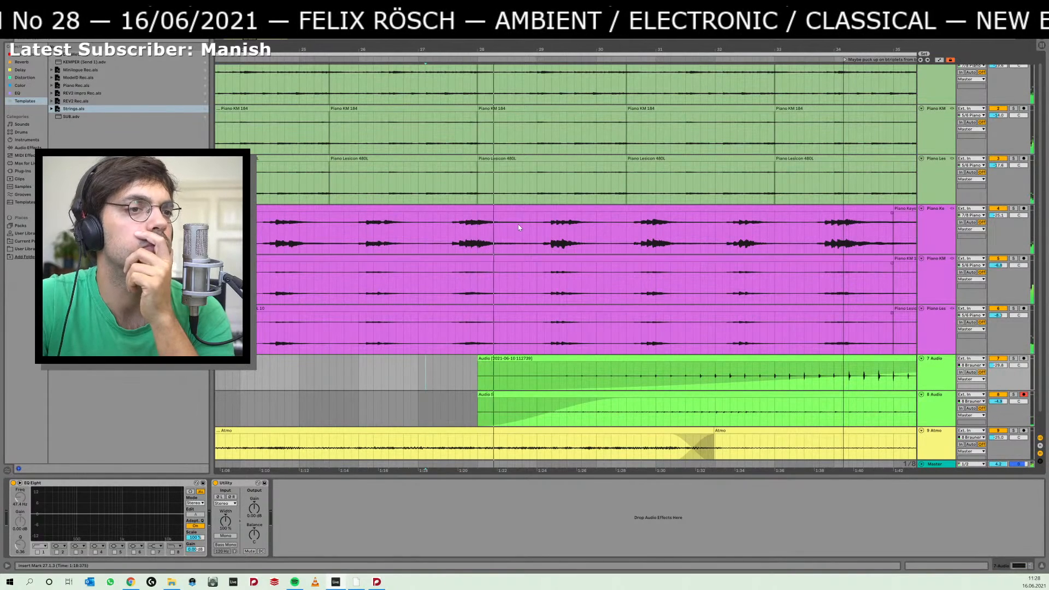
{"action": "mouse_move", "coordinate": [604, 50]}
{"action": "left_mouse_down"}
{"action": "mouse_move", "coordinate": [604, 23]}
{"action": "mouse_move", "coordinate": [605, 47]}
{"action": "left_mouse_up"}
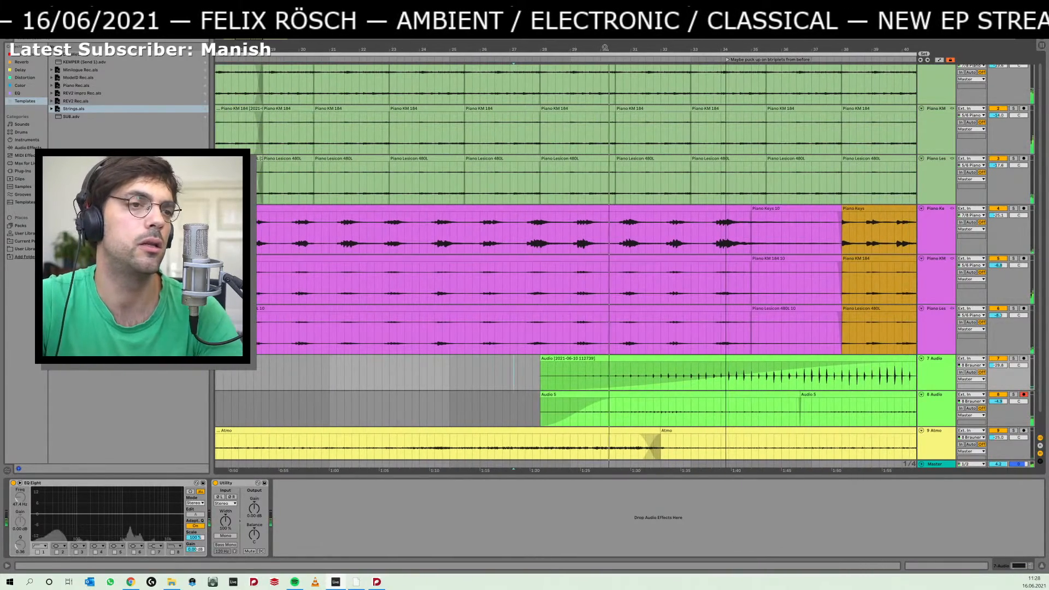
{"action": "key", "text": "alt+Tab"}
{"action": "key", "text": "alt+Tab"}
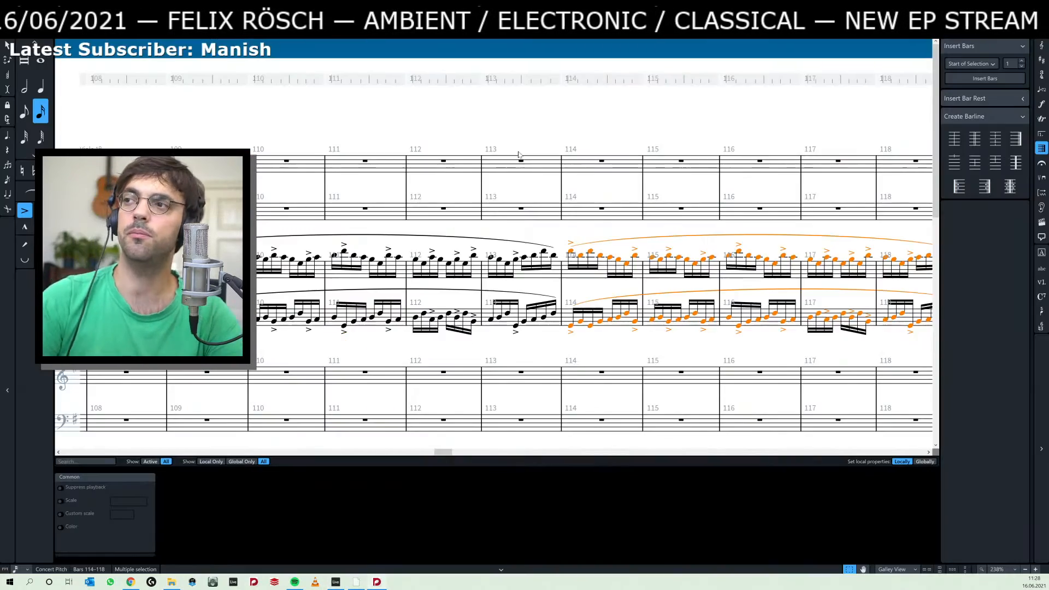
Review the score around bars 48–58, and play the Ableton Live arrangement from just before the green audio clips.
{"action": "scroll", "coordinate": [563, 181], "scroll_direction": "down", "scroll_amount": 5}
{"action": "scroll", "coordinate": [562, 180], "scroll_direction": "up", "scroll_amount": 5}
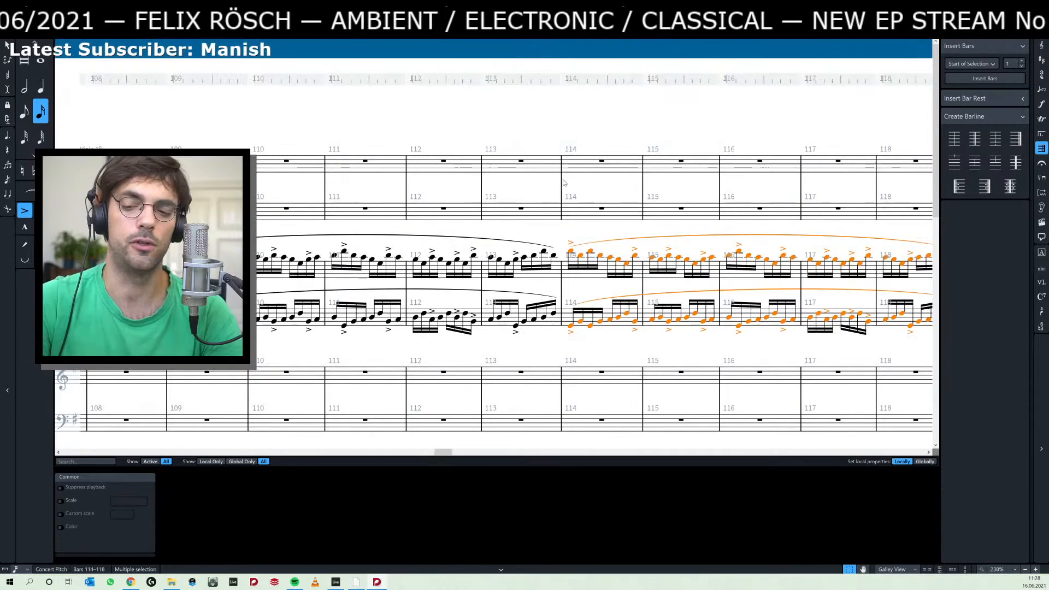
{"action": "scroll", "coordinate": [563, 183], "scroll_direction": "left", "scroll_amount": 15}
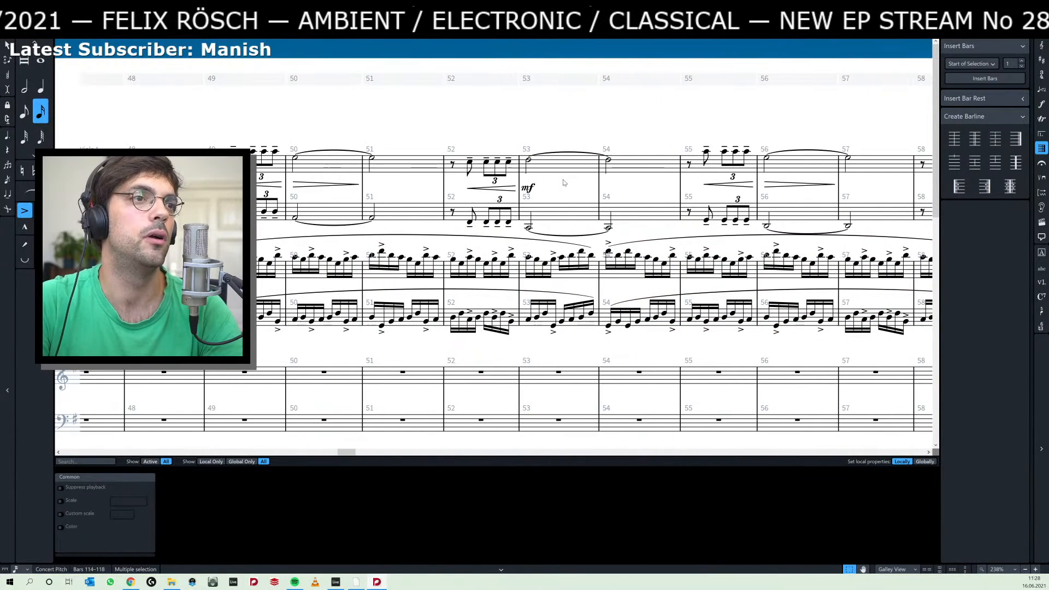
{"action": "key", "text": "alt+Tab"}
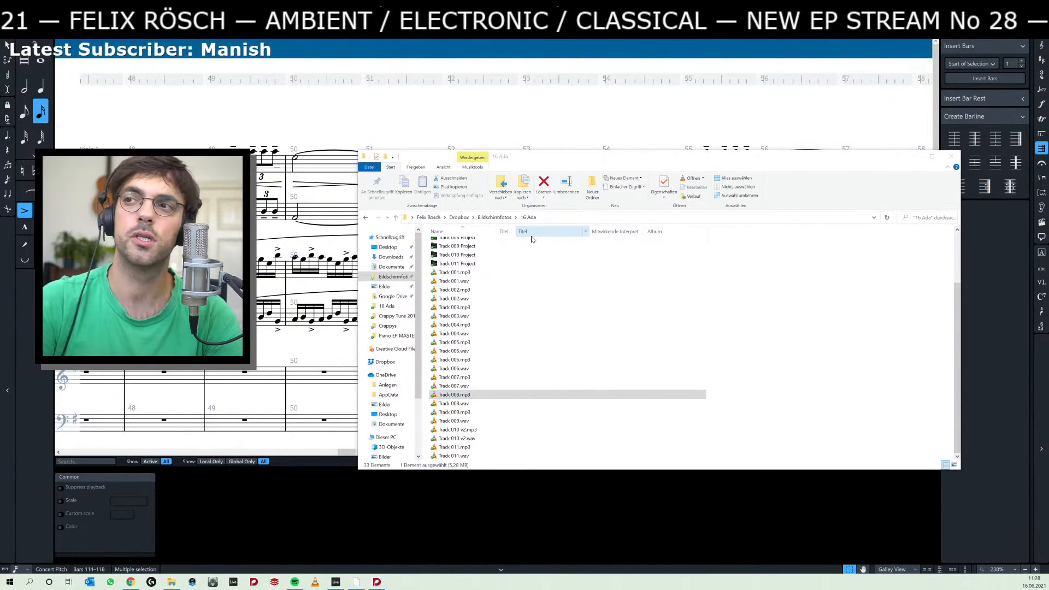
{"action": "key", "text": "alt+Tab"}
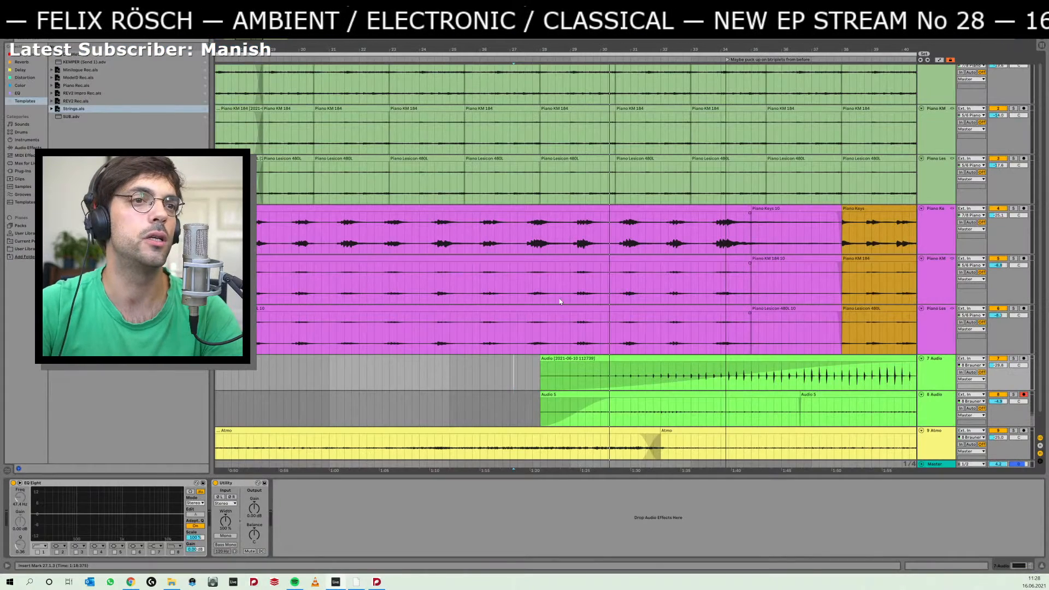
{"action": "left_click", "coordinate": [533, 328]}
{"action": "key", "text": "space"}
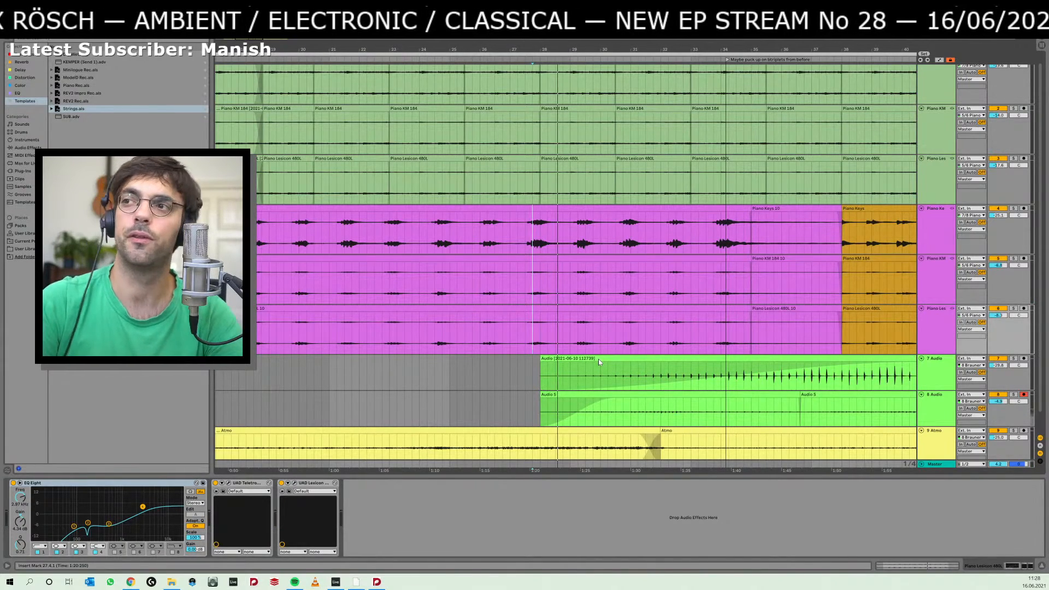
Switch back to the Dorico score and add a new single player with the Snare Drum instrument.
{"action": "key", "text": "alt+Tab"}
{"action": "left_click_drag", "start_coordinate": [379, 359], "coordinate": [555, 296]}
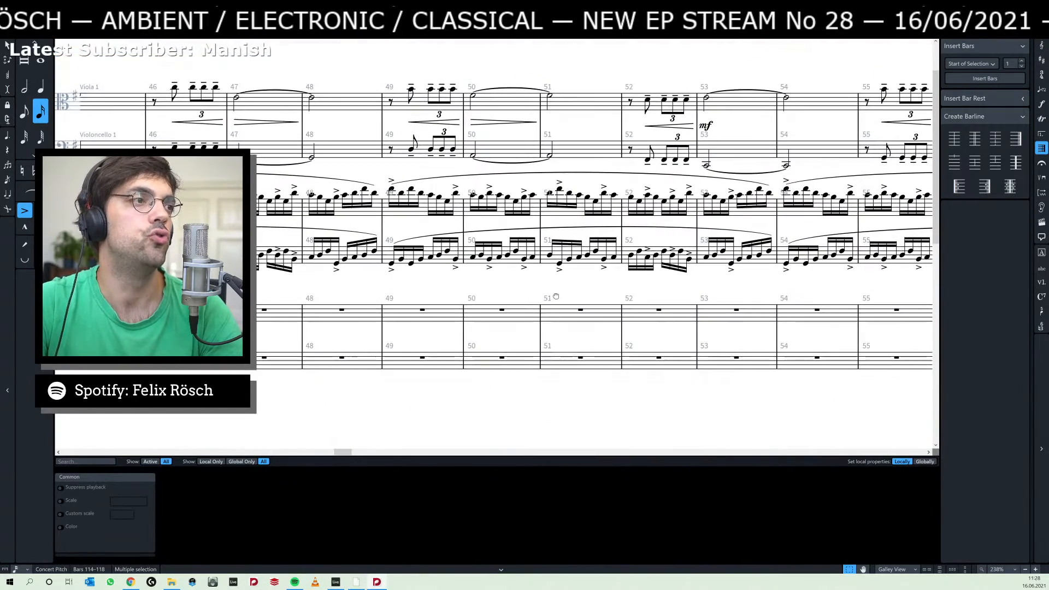
{"action": "key", "text": "ctrl+1"}
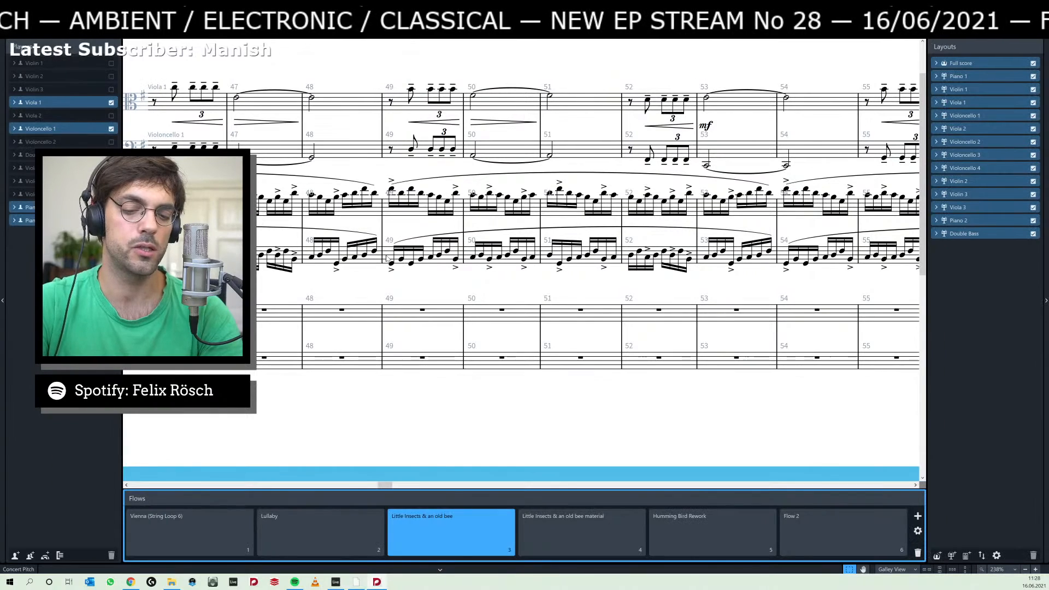
{"action": "left_click", "coordinate": [16, 555]}
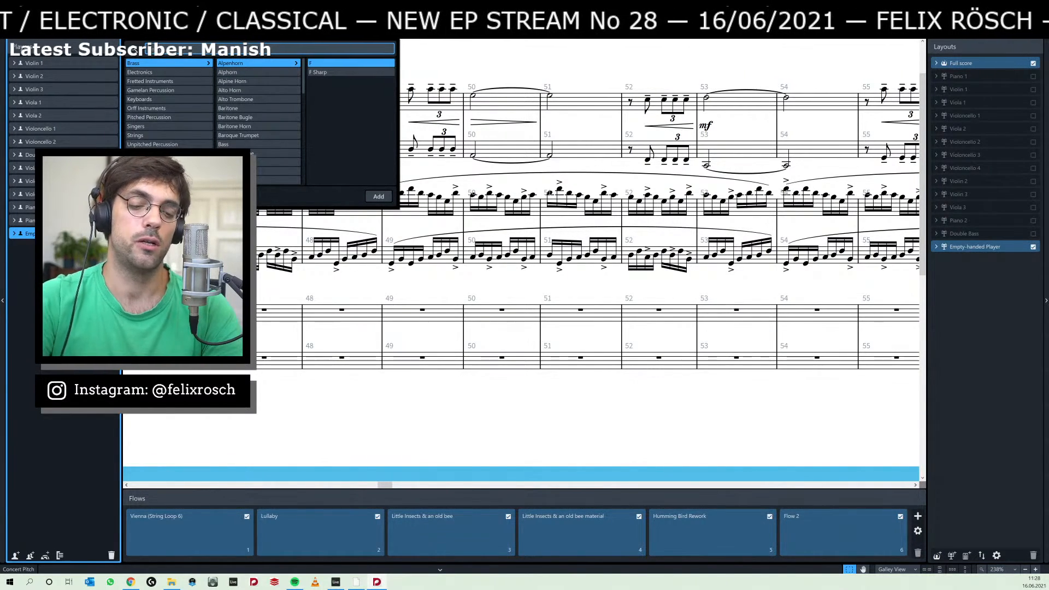
{"action": "type", "text": "snare"}
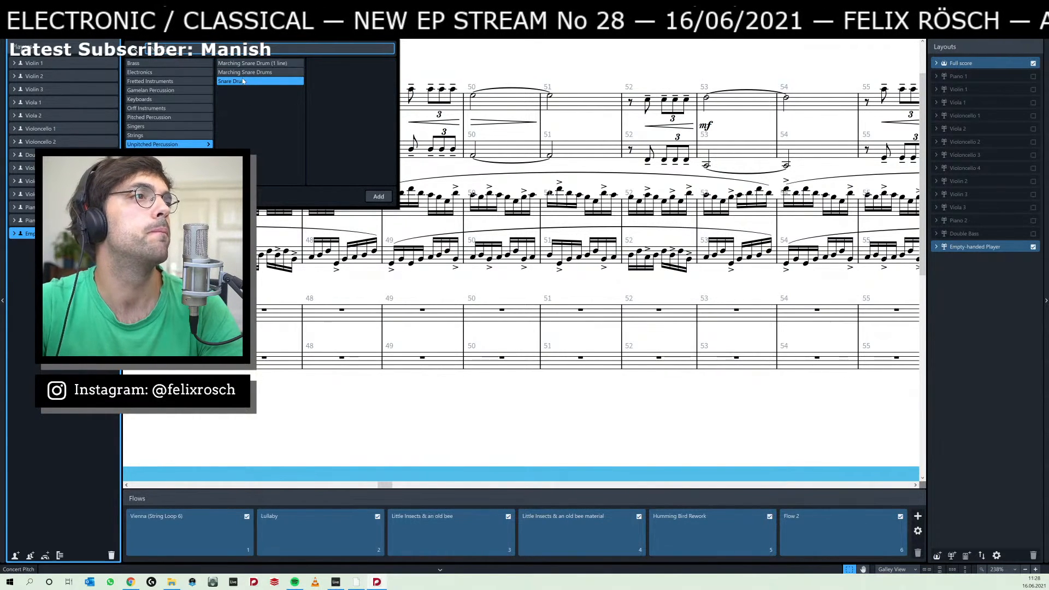
{"action": "double_click", "coordinate": [243, 81]}
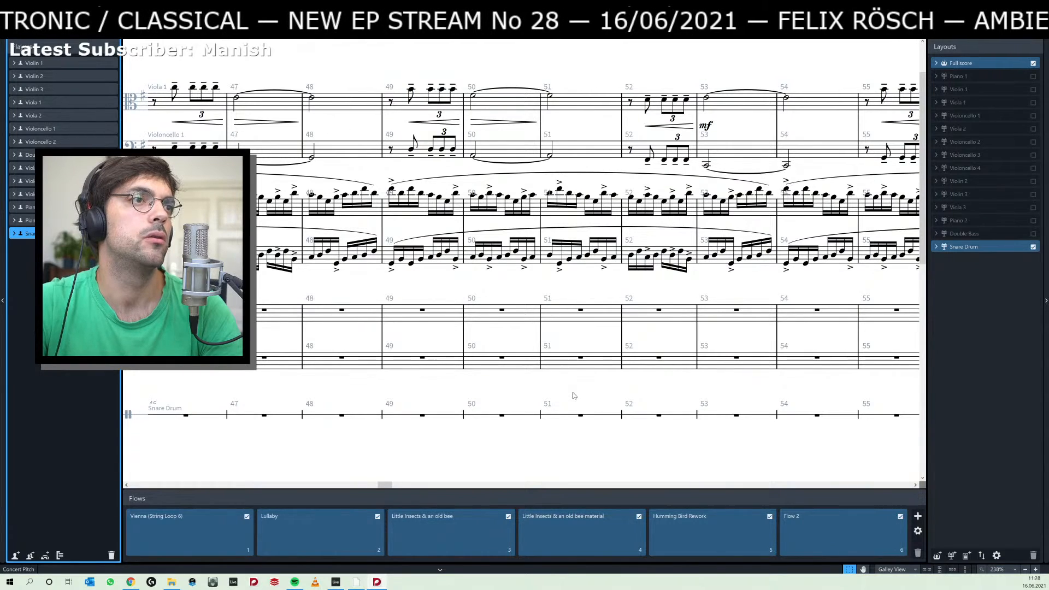
{"action": "key", "text": "ctrl+2"}
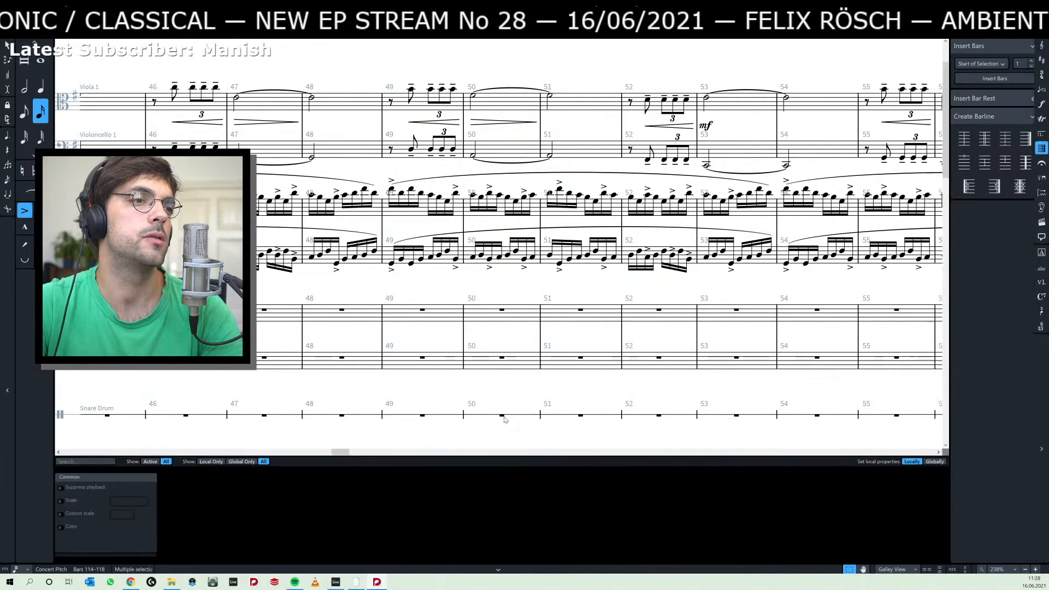
Enter an eighth note, two sixteenths and another eighth note from the start of bar 50 on the snare drum staff.
{"action": "double_click", "coordinate": [502, 417]}
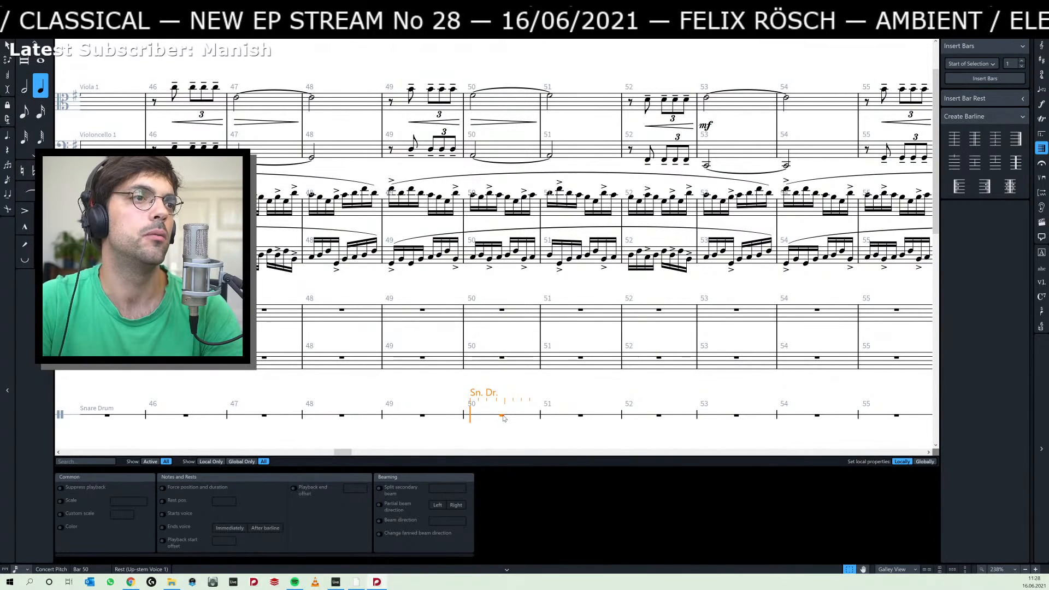
{"action": "key", "text": "4"}
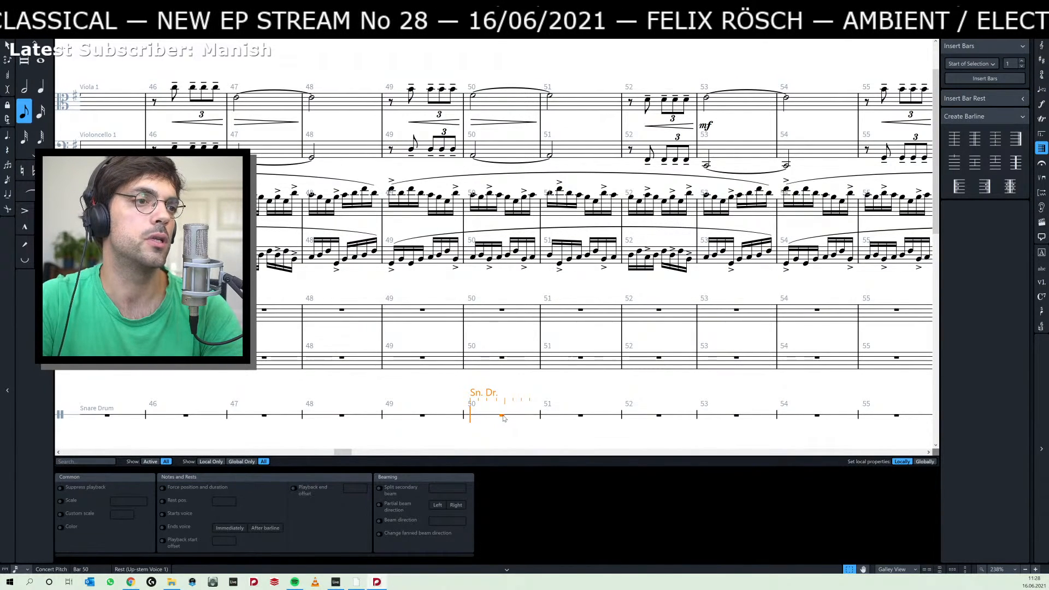
{"action": "key", "text": "a"}
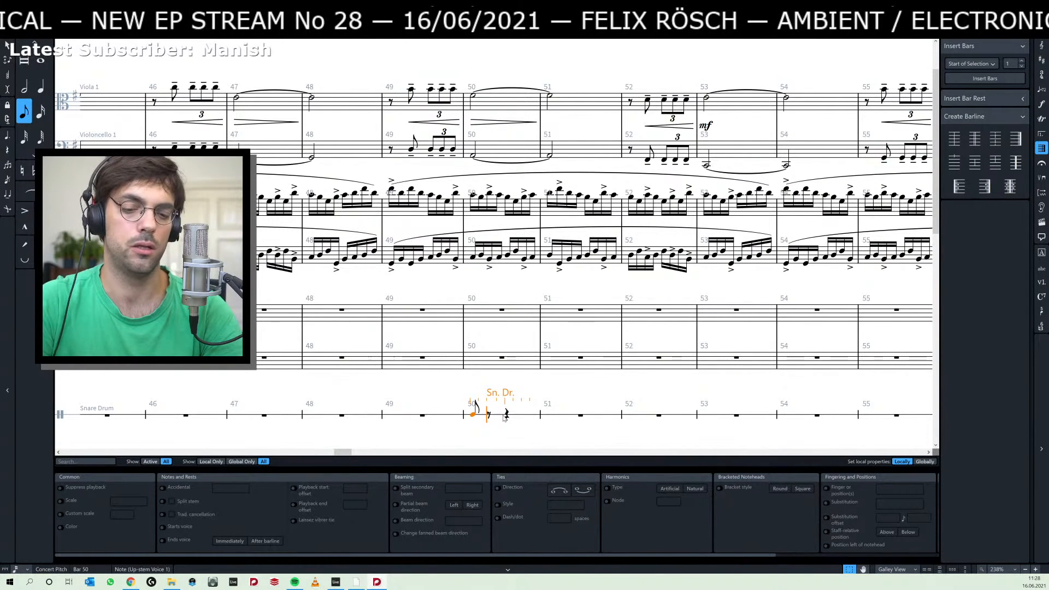
{"action": "key", "text": "3"}
{"action": "key", "text": "a"}
{"action": "key", "text": "a"}
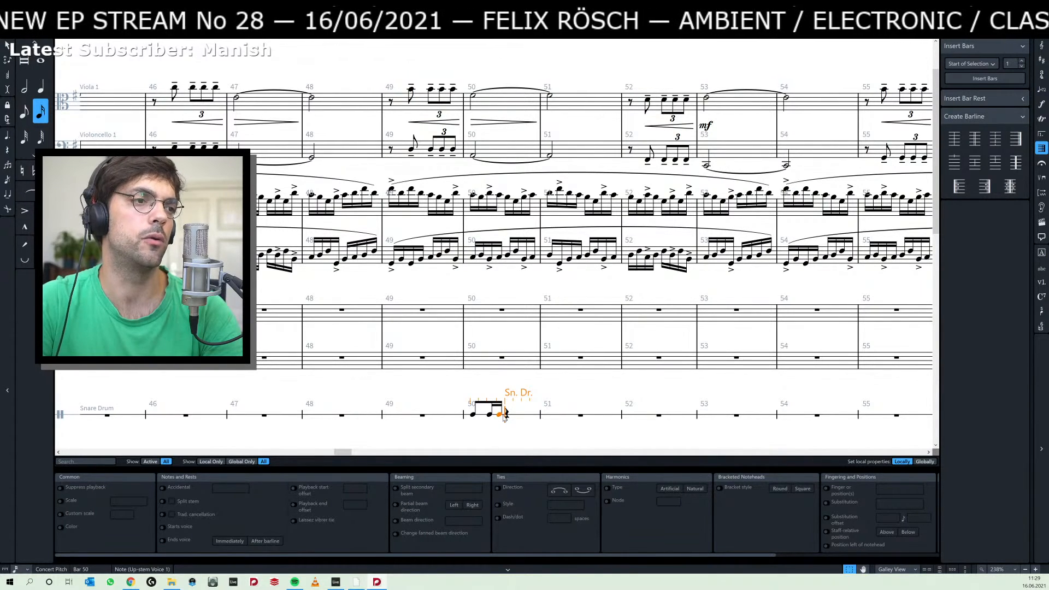
{"action": "key", "text": "4"}
{"action": "key", "text": "a"}
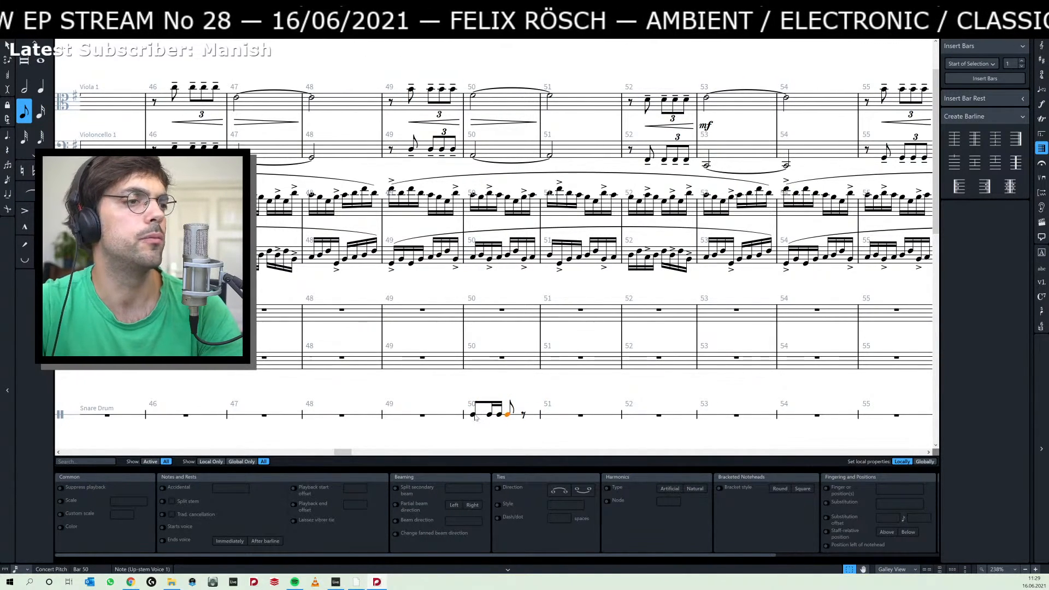
Repeat the four-note snare drum rhythm from bar 50 until it fills bars 50–52.
{"action": "left_click", "coordinate": [472, 416], "text": "shift"}
{"action": "key", "text": "r"}
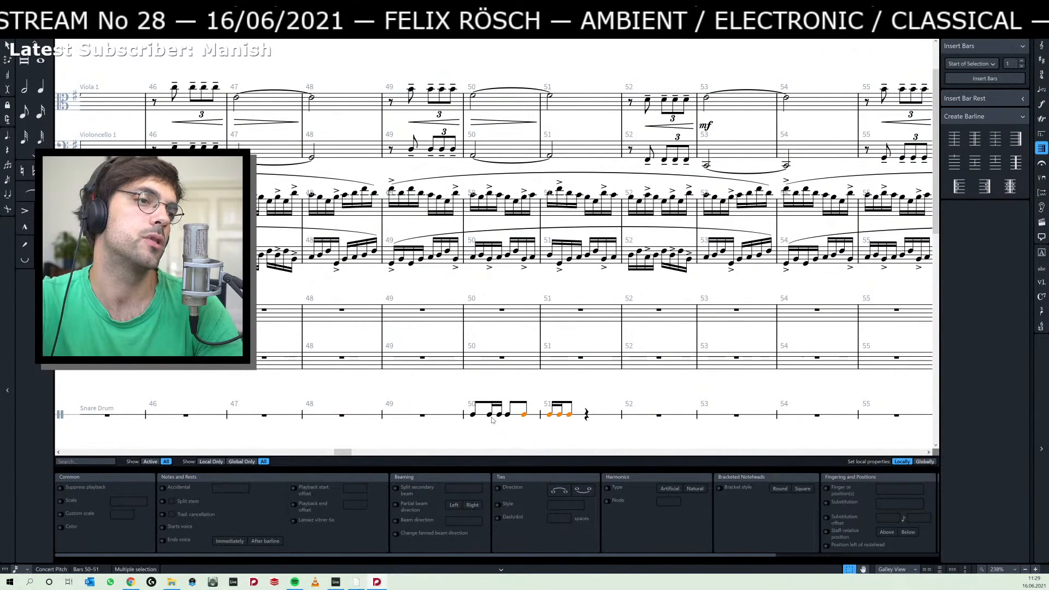
{"action": "key", "text": "r"}
{"action": "key", "text": "r"}
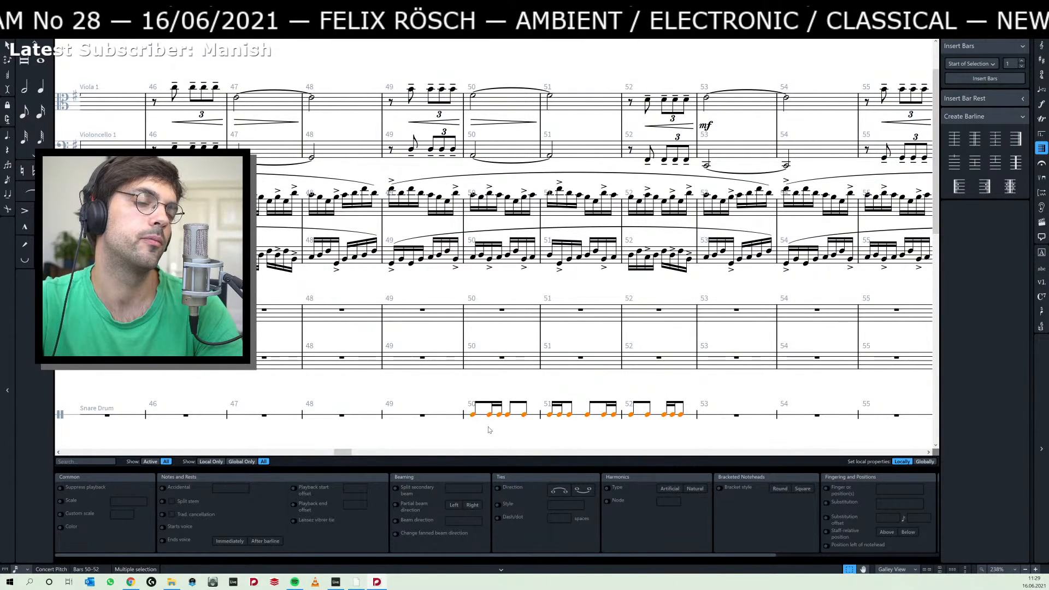
Add accents to the first and last eighth notes of the snare drum rhythm in bar 50.
{"action": "left_click", "coordinate": [489, 430]}
{"action": "left_click", "coordinate": [473, 415]}
{"action": "key", "text": "Right"}
{"action": "key", "text": "Right"}
{"action": "key", "text": "Right"}
{"action": "key", "text": "Right"}
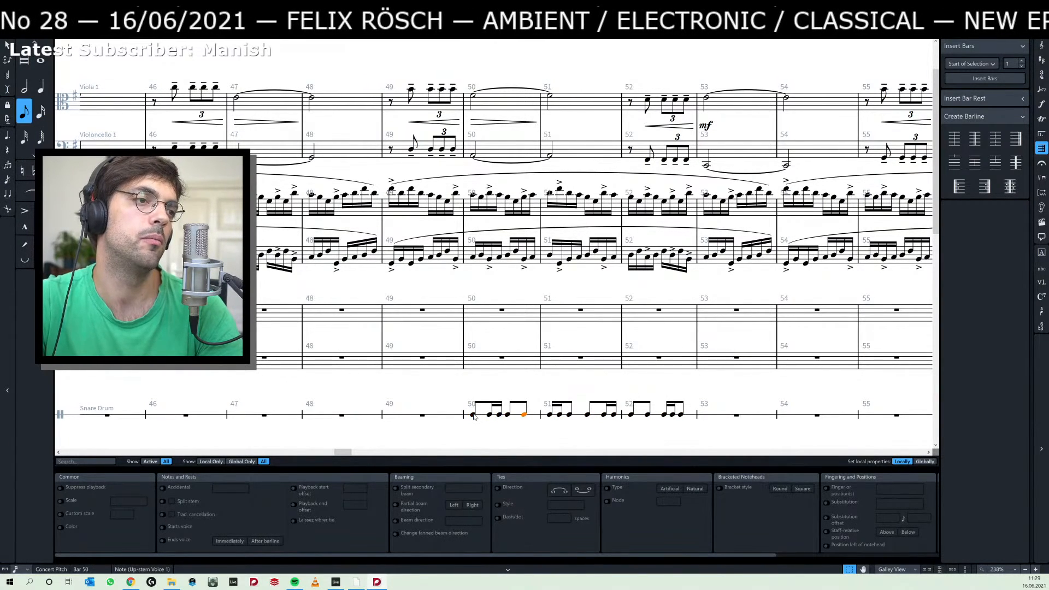
{"action": "left_click", "coordinate": [508, 406]}
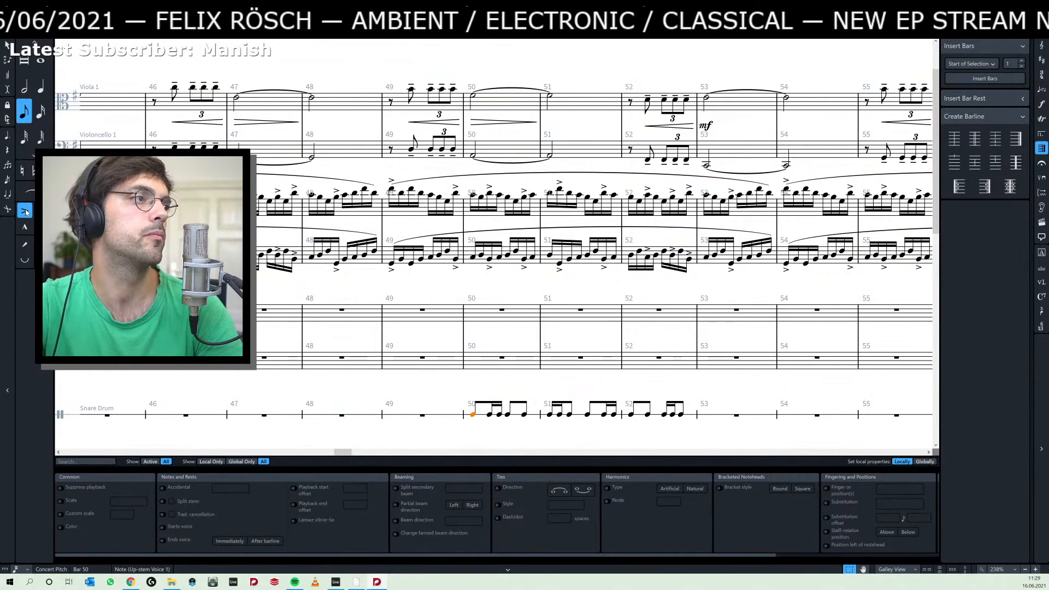
{"action": "left_click", "coordinate": [25, 212]}
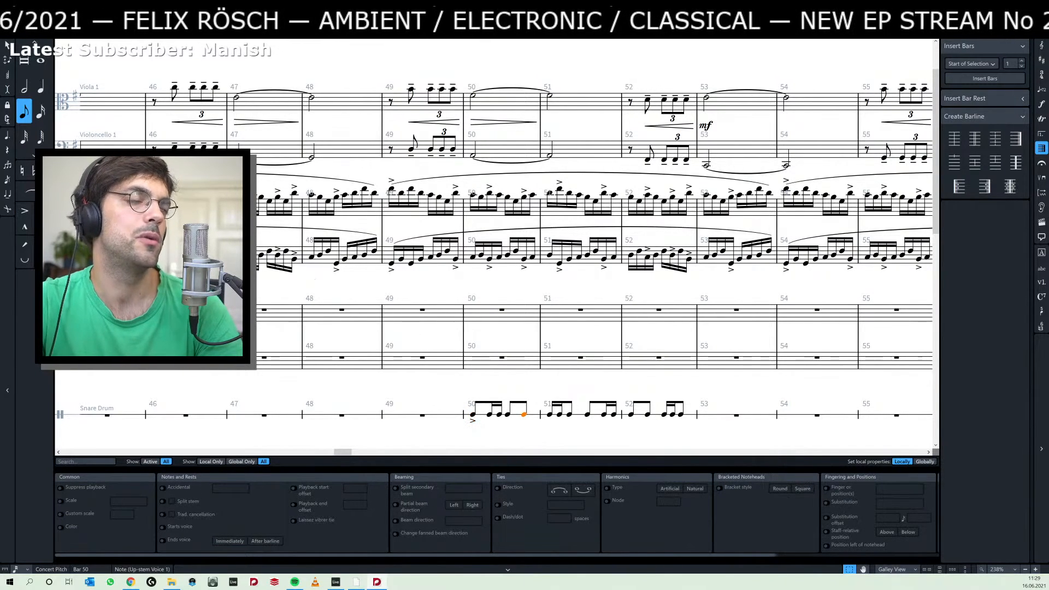
{"action": "left_click", "coordinate": [26, 211]}
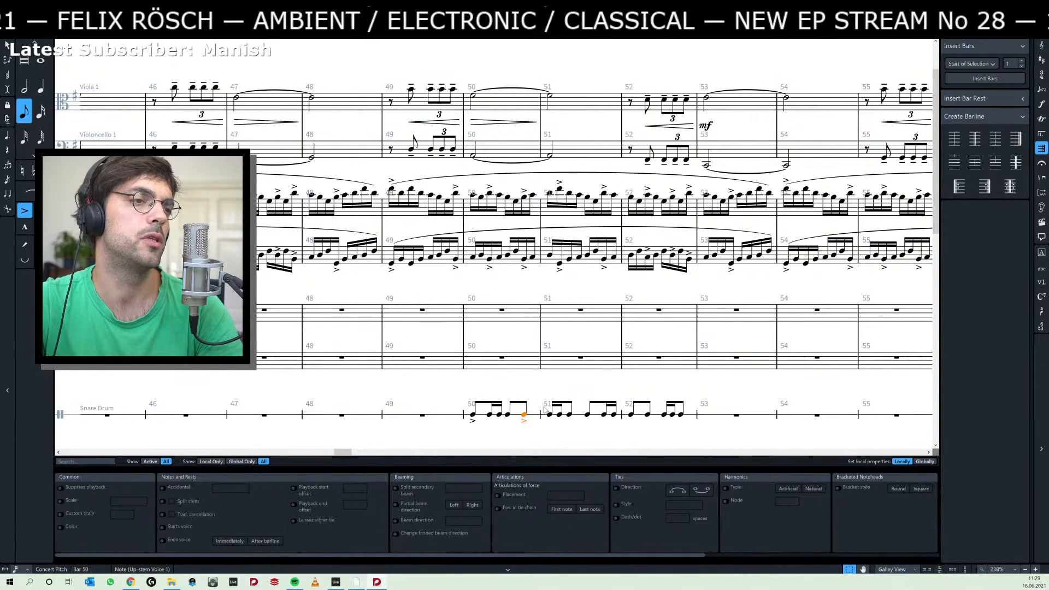
Accent the eighth note on beat 2 of bar 51 and replace bar 52's snare notes with a repeat of bars 50–51.
{"action": "left_click", "coordinate": [588, 415]}
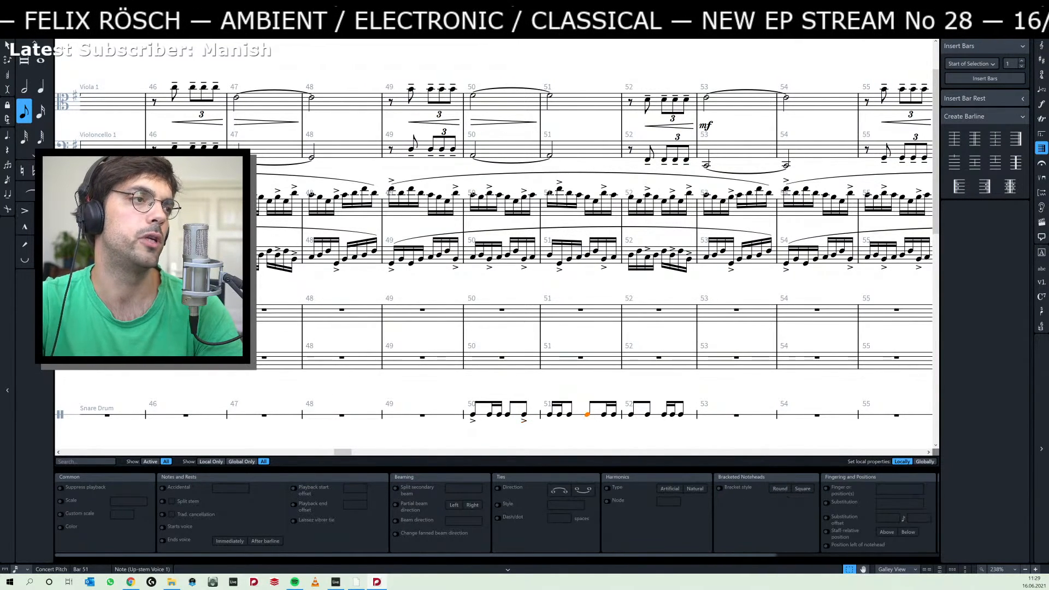
{"action": "left_click", "coordinate": [25, 210]}
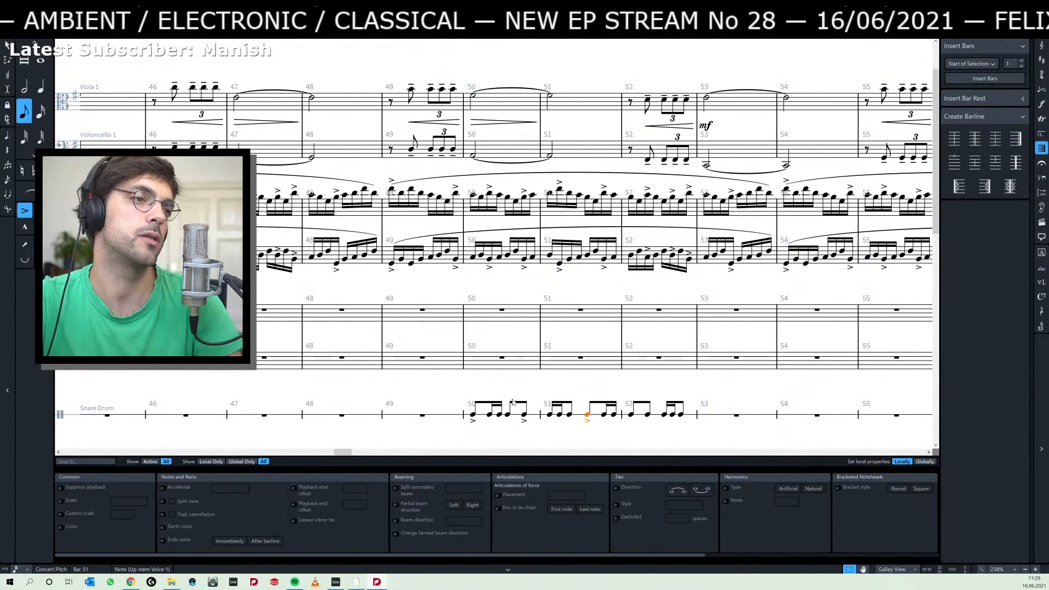
{"action": "left_click", "coordinate": [631, 414]}
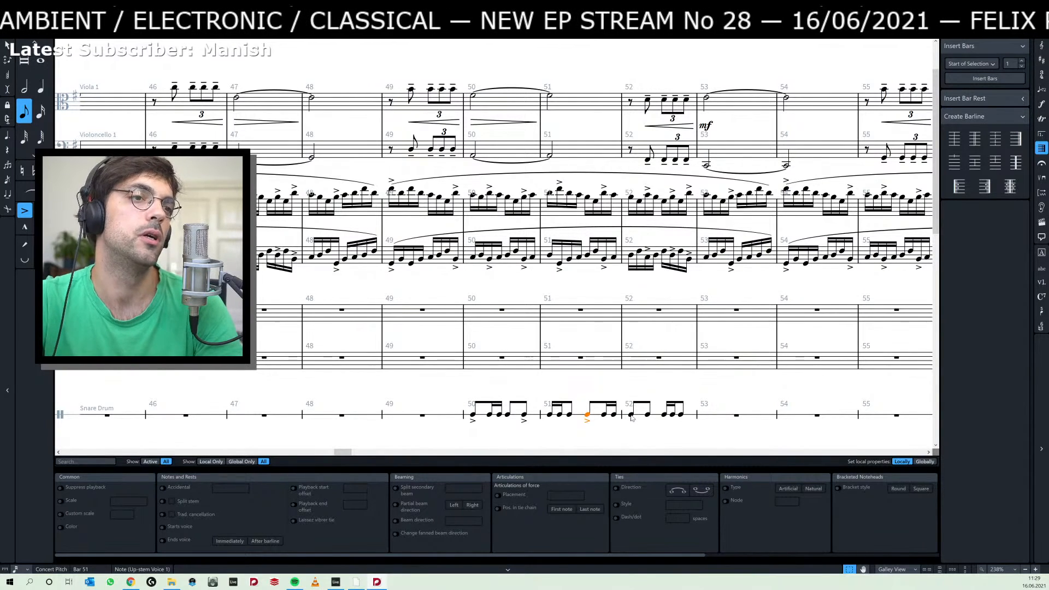
{"action": "left_click", "coordinate": [680, 414], "text": "shift"}
{"action": "key", "text": "Delete"}
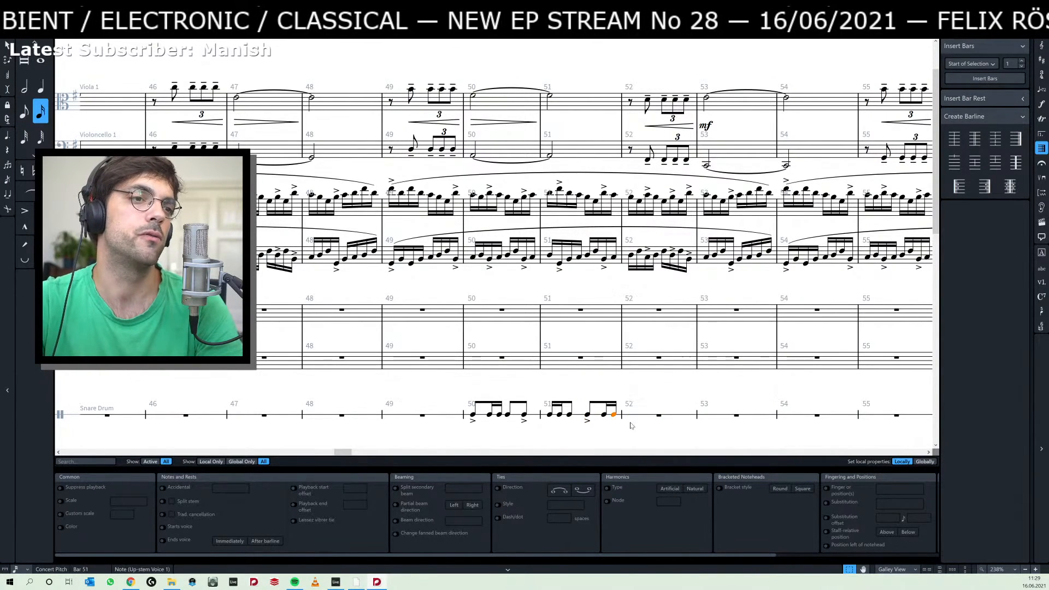
{"action": "left_click", "coordinate": [474, 414], "text": "shift"}
{"action": "key", "text": "r"}
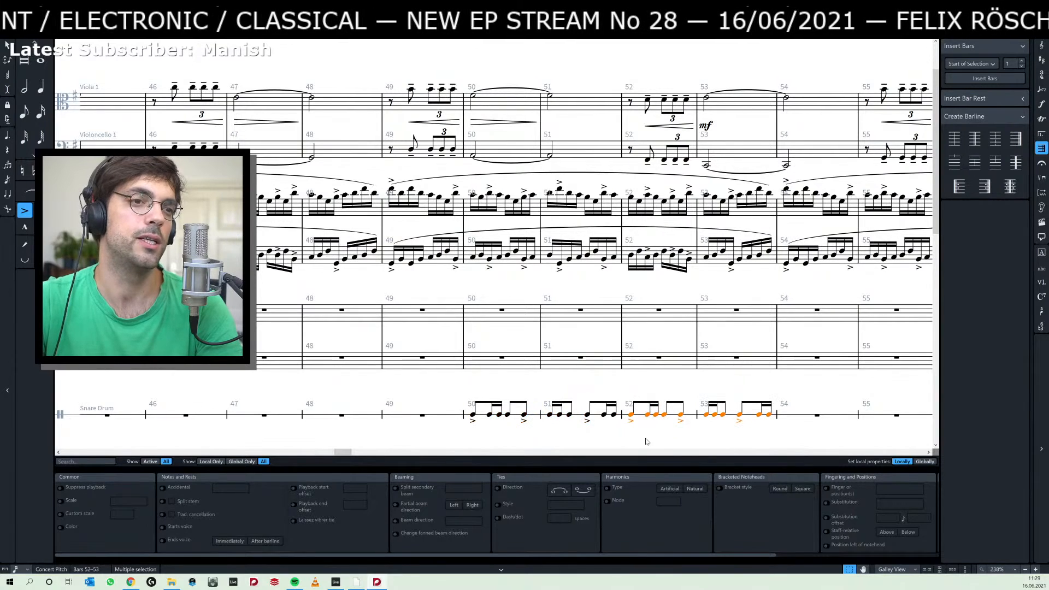
{"action": "key", "text": "Escape"}
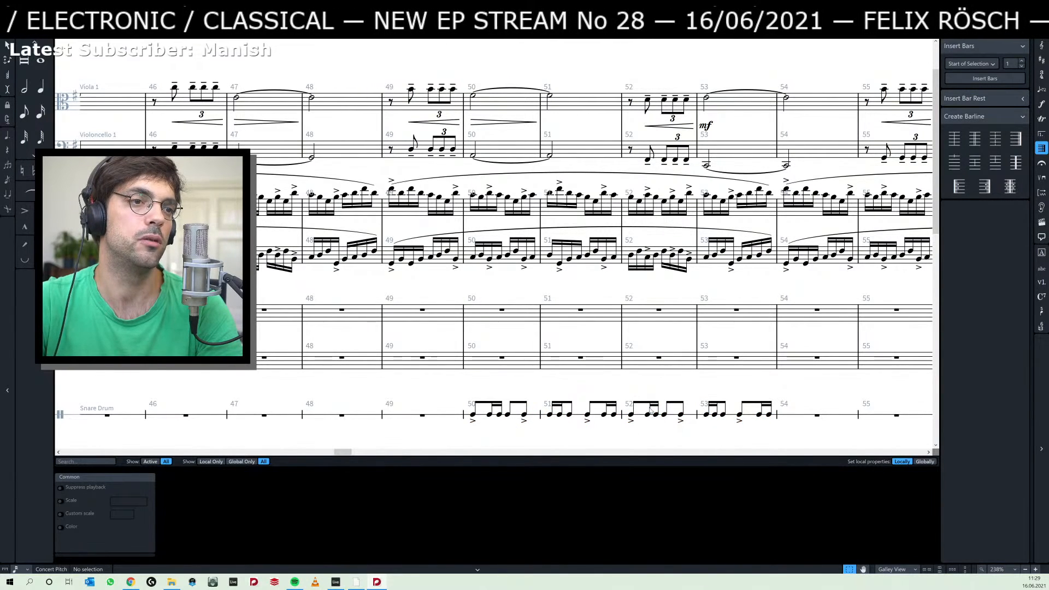
Accent the second sixteenth note in snare bar 52 and remove the accent from that bar's last eighth note.
{"action": "left_click", "coordinate": [655, 414]}
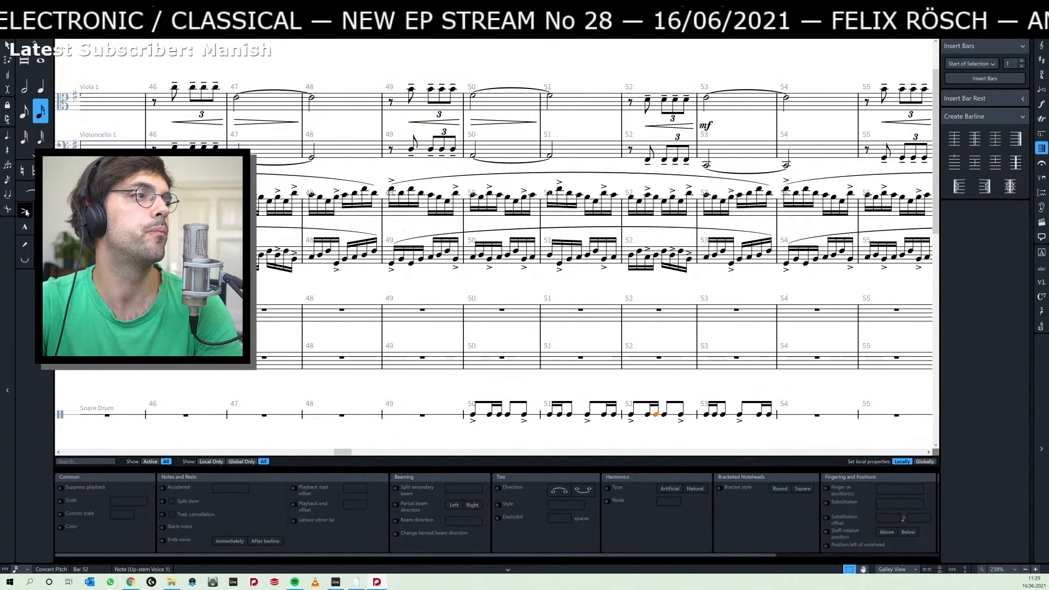
{"action": "left_click", "coordinate": [26, 212]}
{"action": "left_click", "coordinate": [681, 418]}
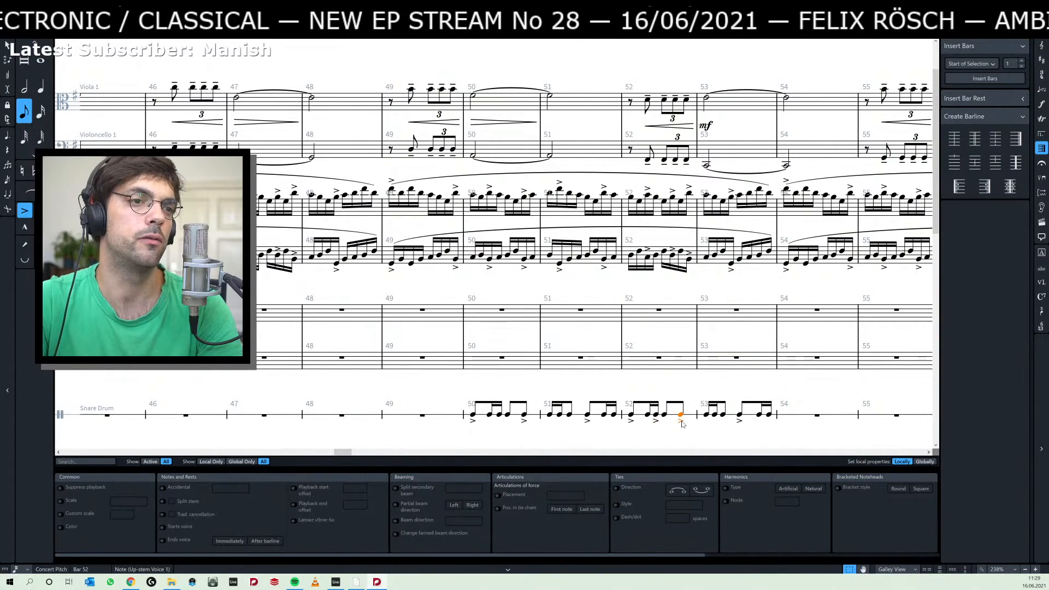
{"action": "left_click", "coordinate": [25, 211]}
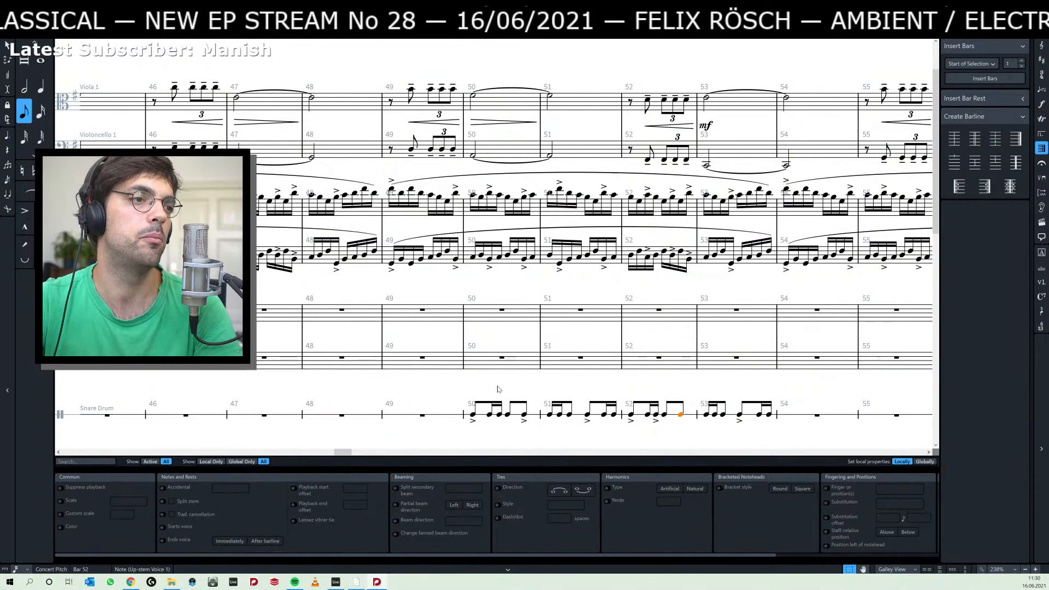
Add accents to the snare's second sixteenth note in bar 50 and to the second and last sixteenth notes in bar 51.
{"action": "left_click", "coordinate": [524, 417]}
{"action": "left_click", "coordinate": [287, 266]}
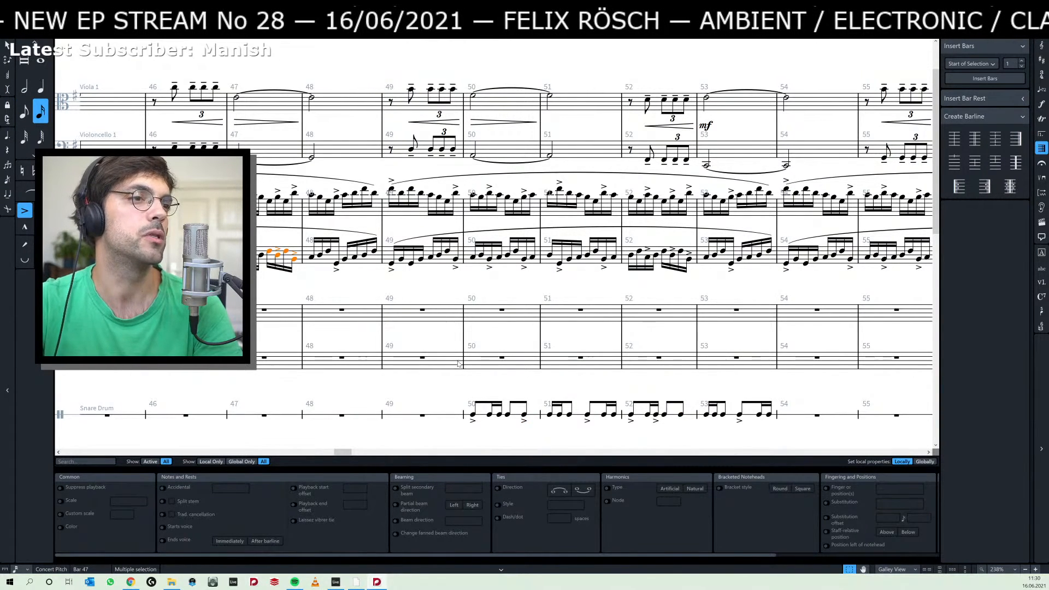
{"action": "left_click", "coordinate": [497, 417]}
{"action": "key", "text": "["}
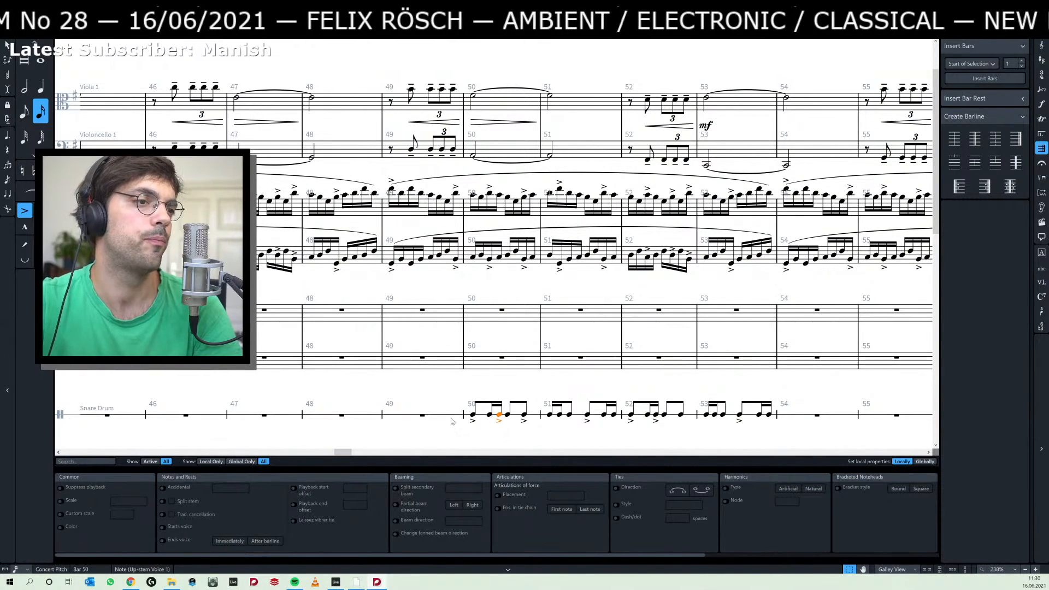
{"action": "left_click", "coordinate": [559, 415]}
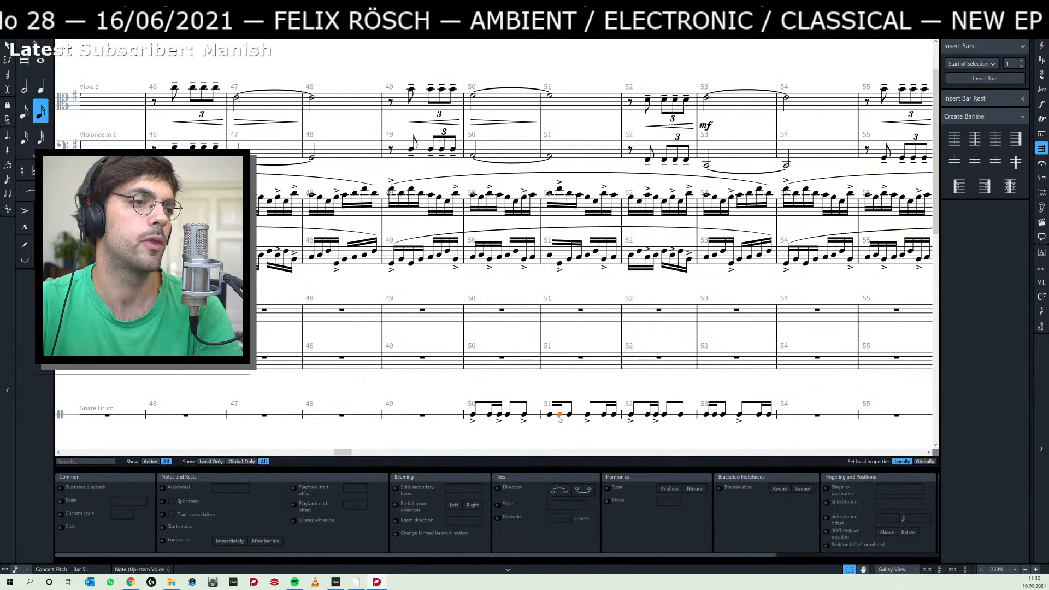
{"action": "key", "text": "bracketleft"}
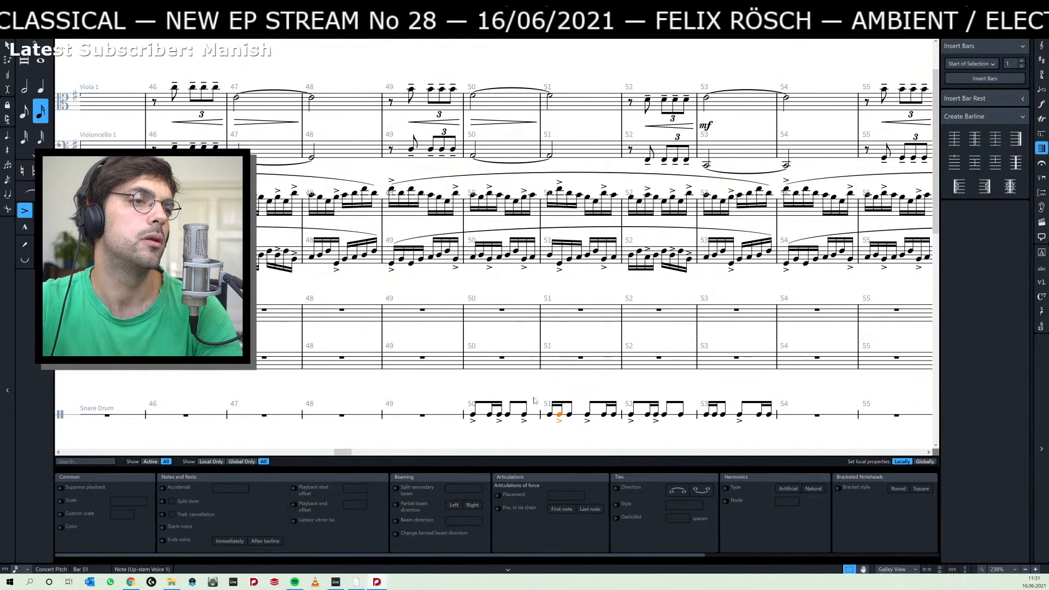
{"action": "left_click", "coordinate": [614, 418]}
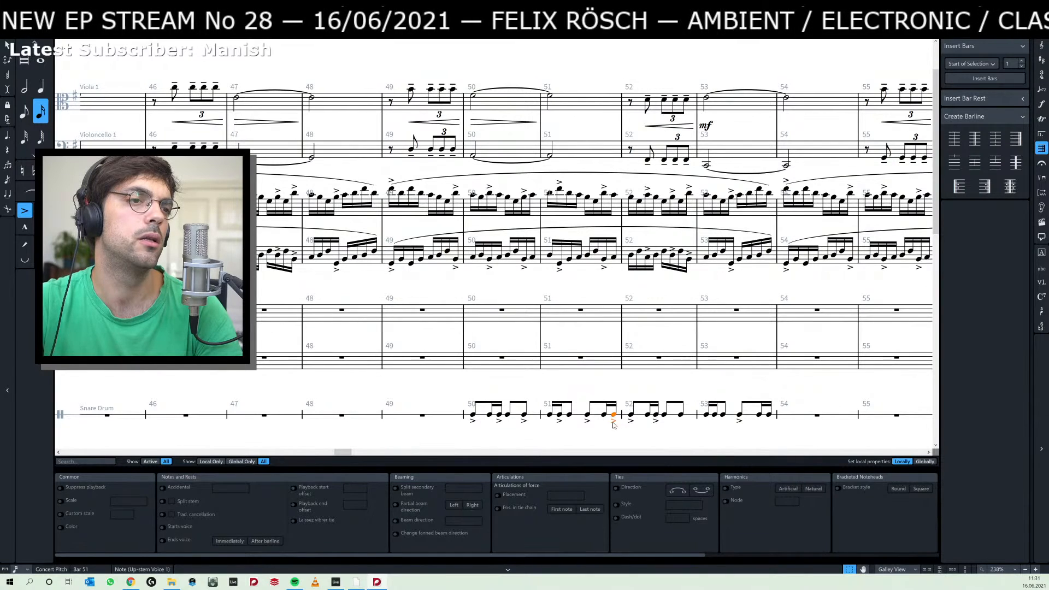
Repeat the accented four-note snare pattern from the start of bar 50 until it reaches into bar 53.
{"action": "left_click", "coordinate": [508, 415]}
{"action": "left_click", "coordinate": [474, 415], "text": "shift"}
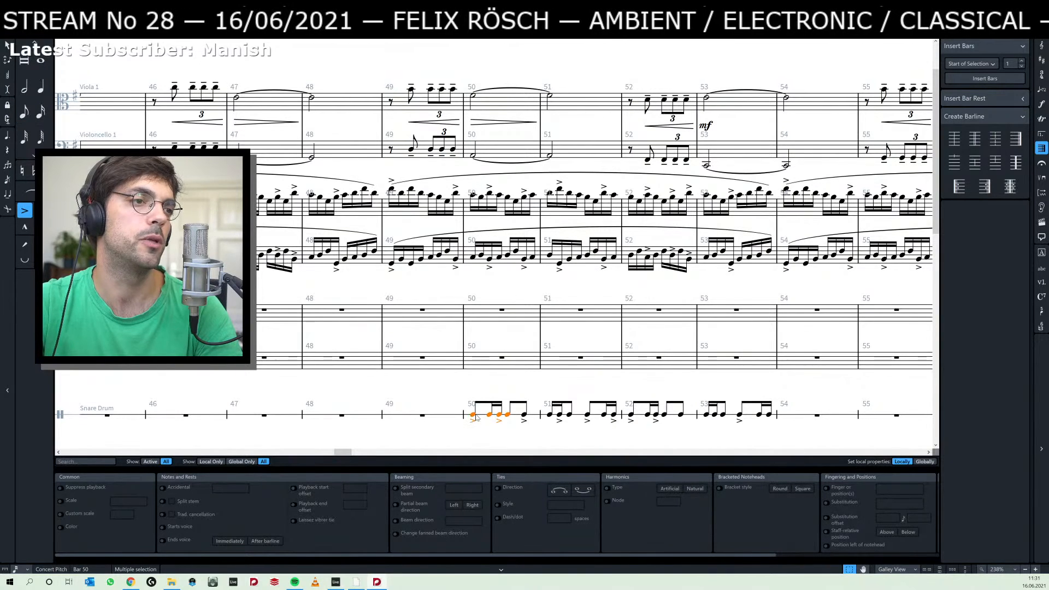
{"action": "key", "text": "r"}
{"action": "key", "text": "r"}
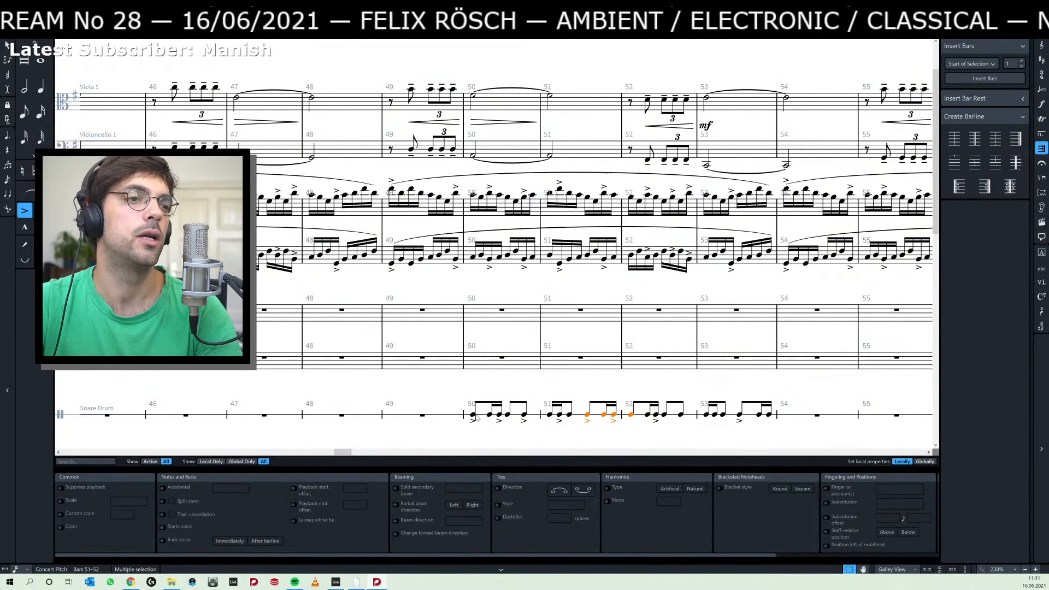
{"action": "key", "text": "r"}
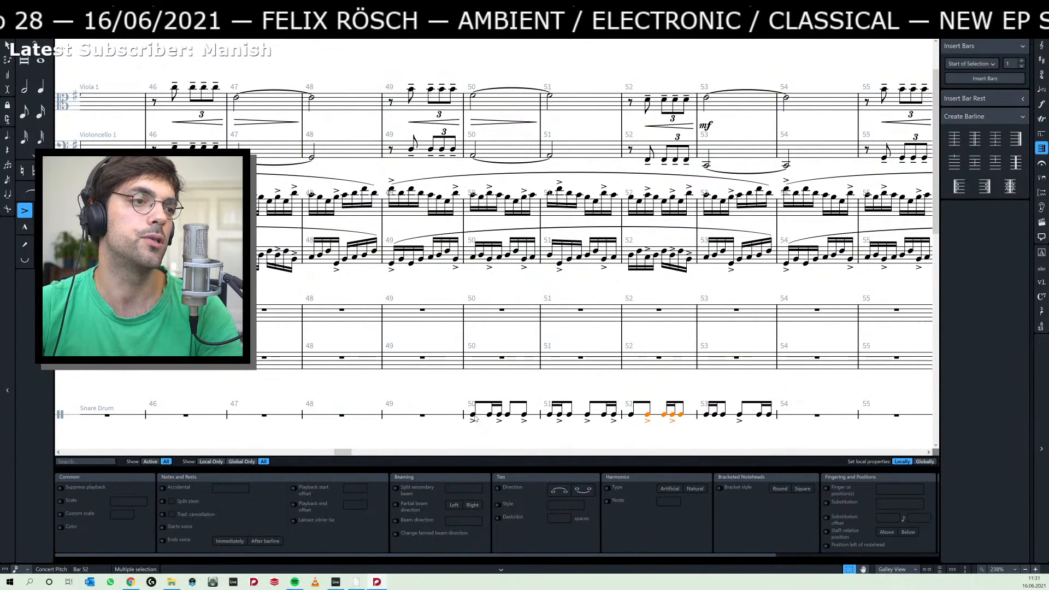
Remove the accent from the second sixteenth note in snare bar 53 and accent the first of that bar's closing two sixteenths.
{"action": "left_click", "coordinate": [732, 416]}
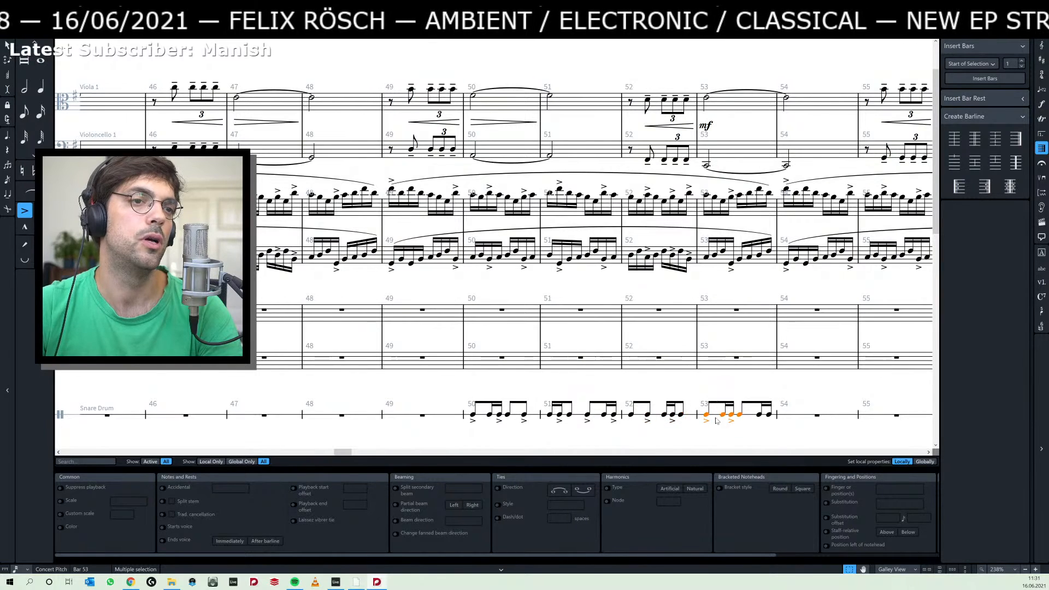
{"action": "key", "text": "Delete"}
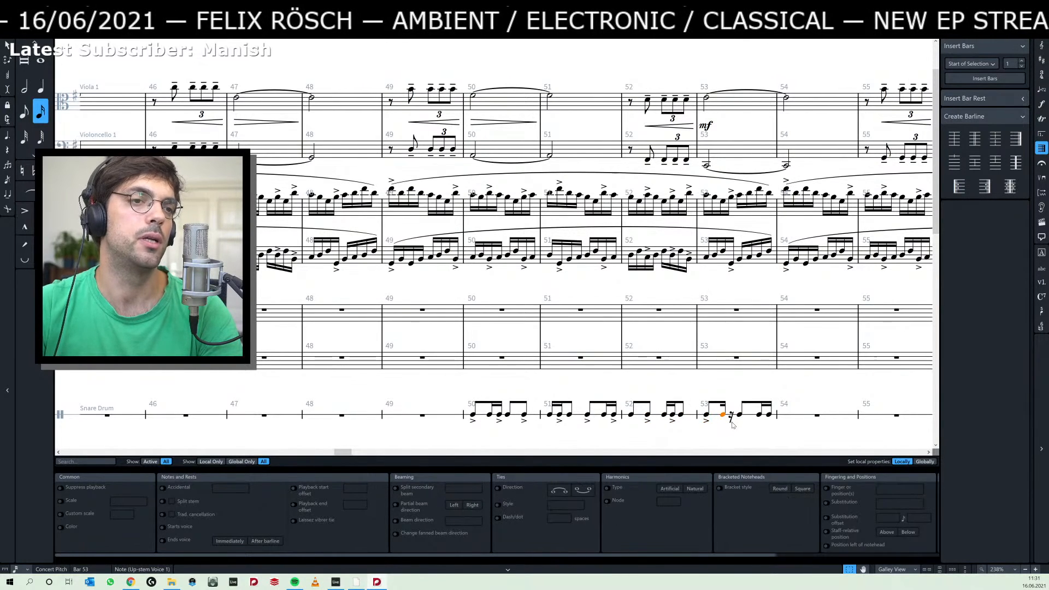
{"action": "key", "text": "ctrl+z"}
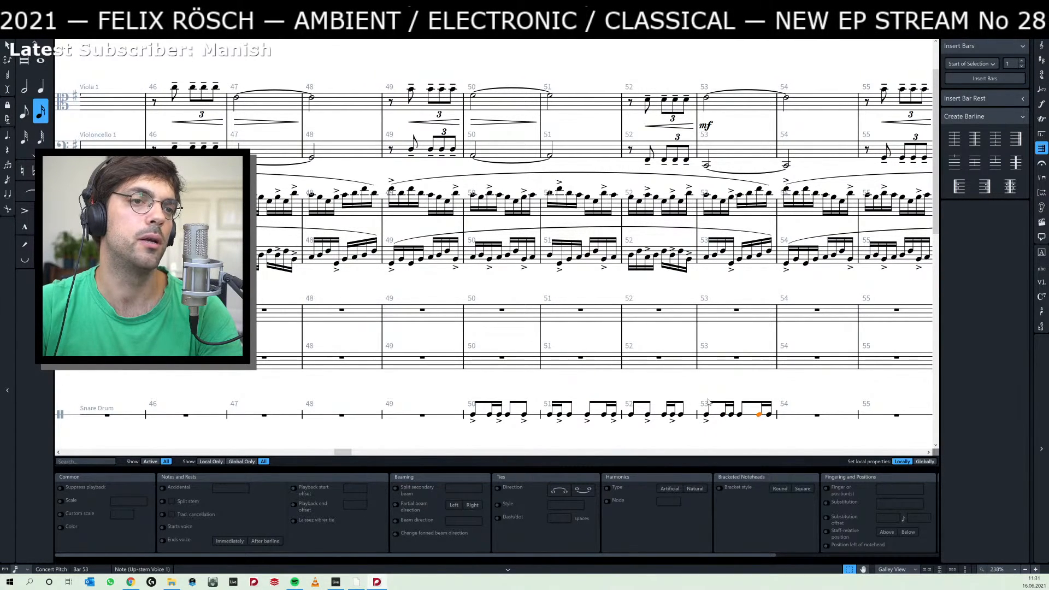
{"action": "key", "text": "bracketleft"}
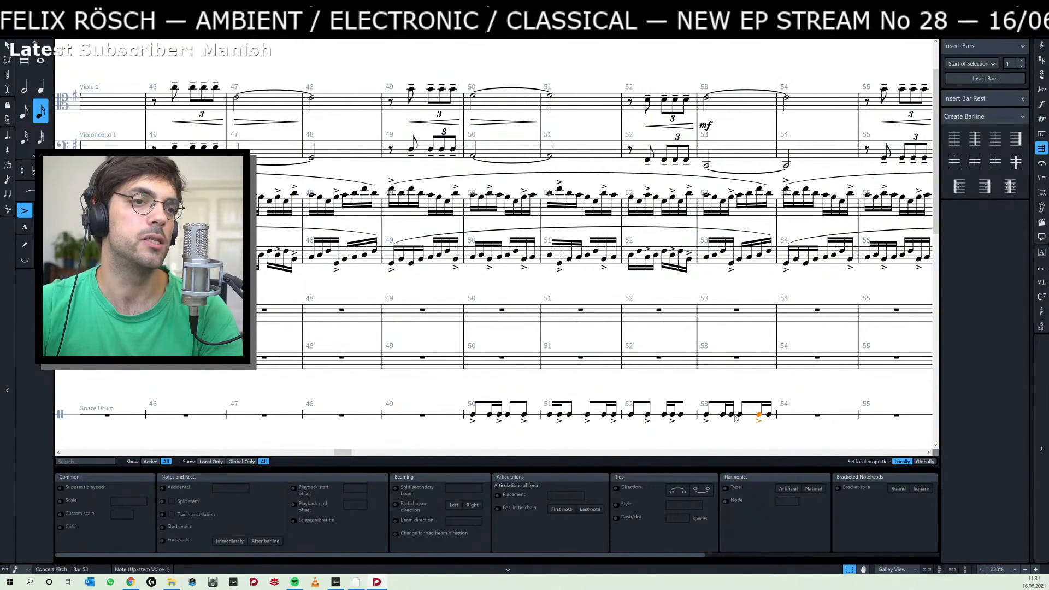
Repeat the first four snare notes of bar 53, with only the first accented, until they fill the staff through bar 55.
{"action": "left_click", "coordinate": [706, 415]}
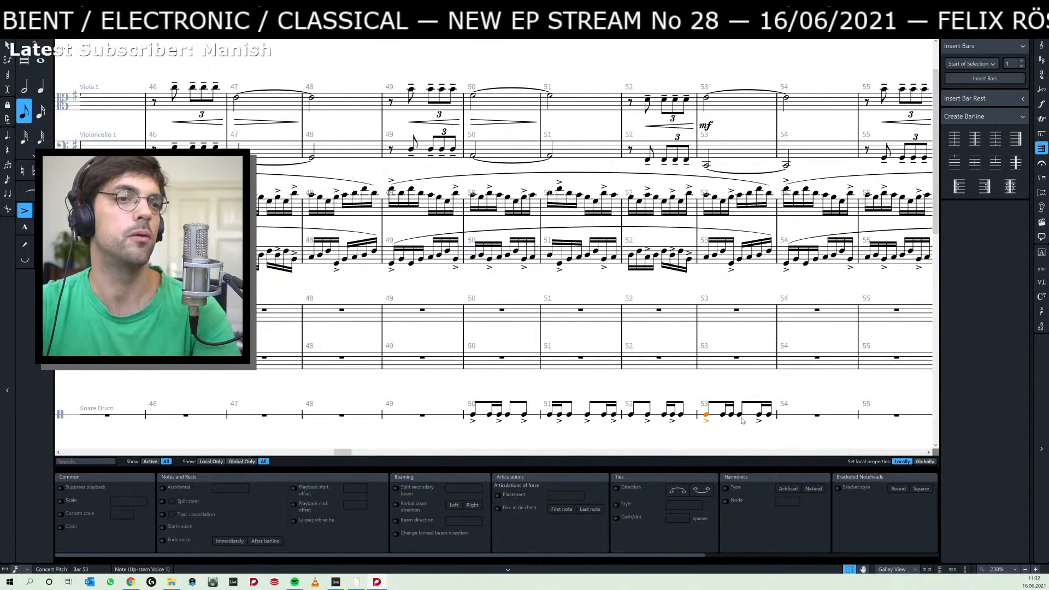
{"action": "left_click", "coordinate": [739, 415], "text": "shift"}
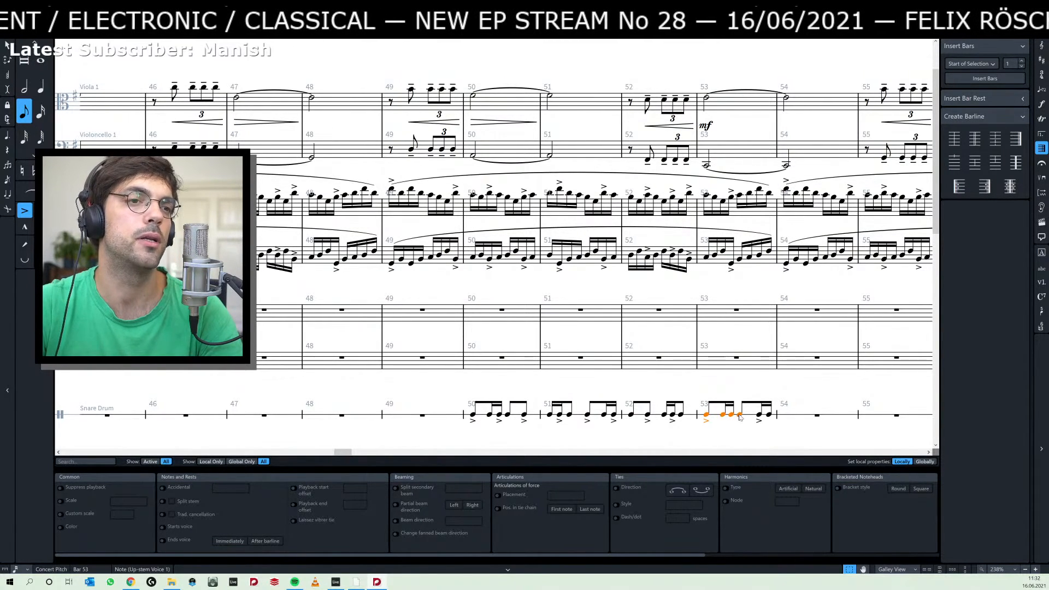
{"action": "key", "text": "r"}
{"action": "key", "text": "r"}
{"action": "key", "text": "r"}
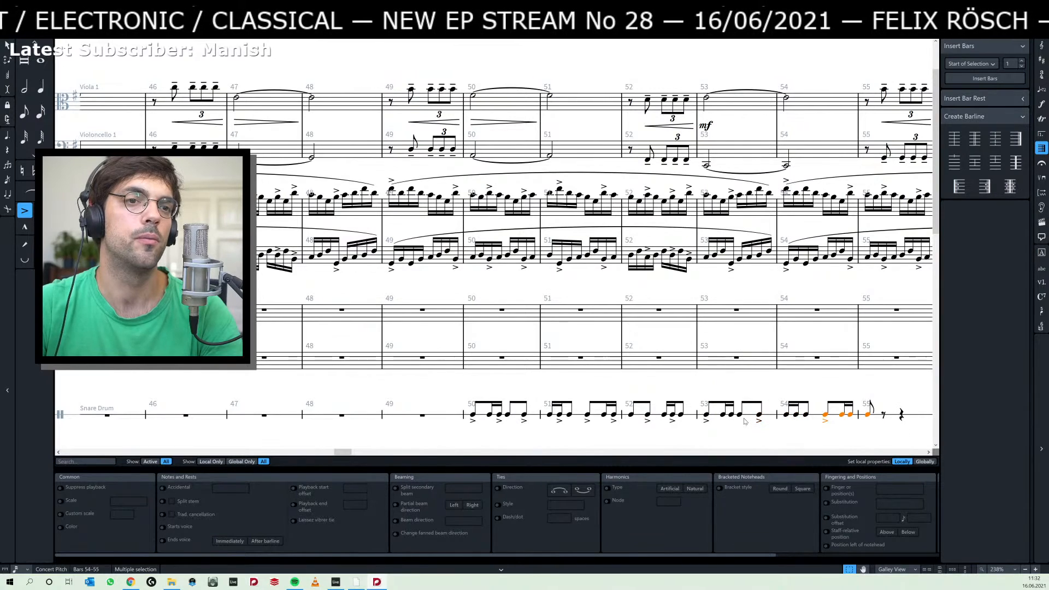
{"action": "key", "text": "r"}
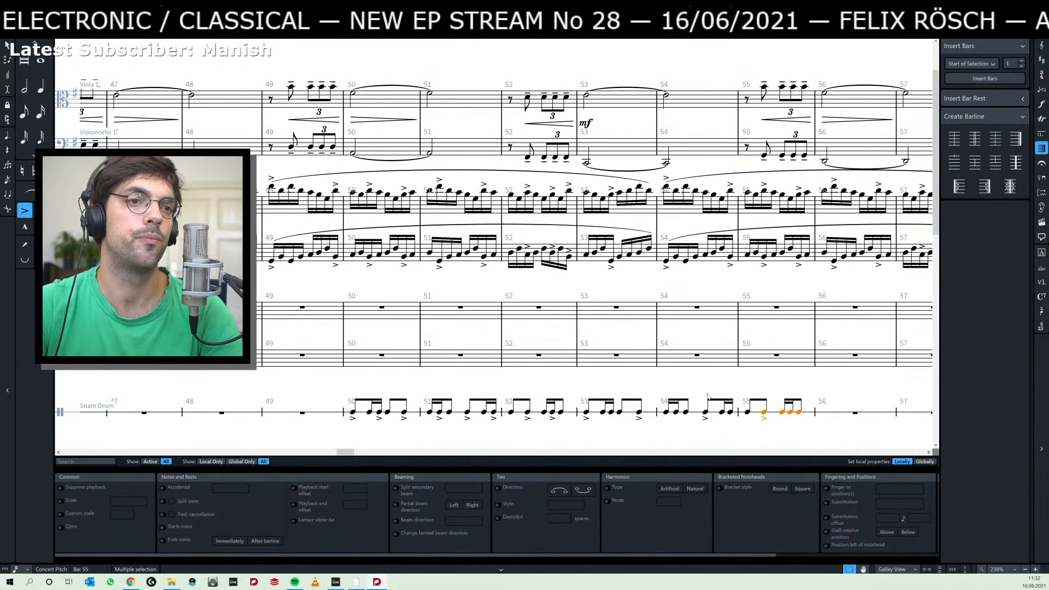
Play back the score from the first snare drum note in bar 50.
{"action": "left_click", "coordinate": [353, 413]}
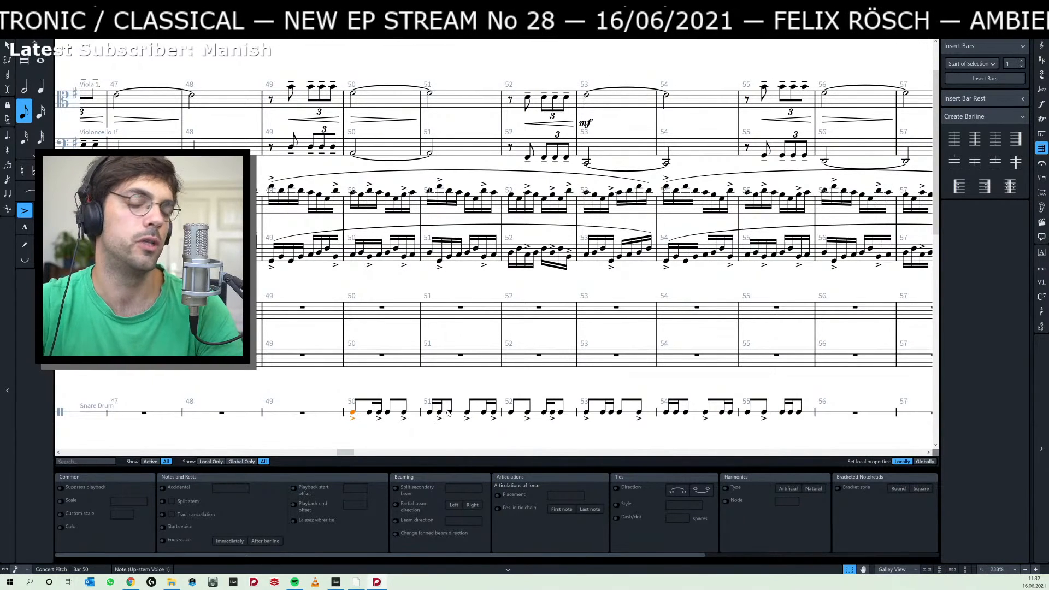
{"action": "key", "text": "p"}
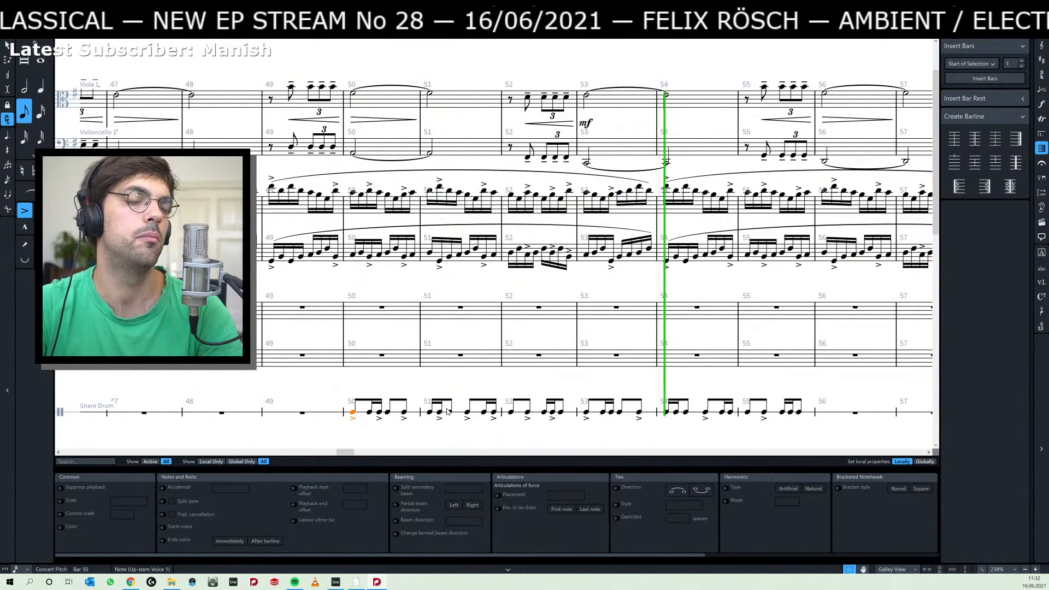
{"action": "key", "text": "space"}
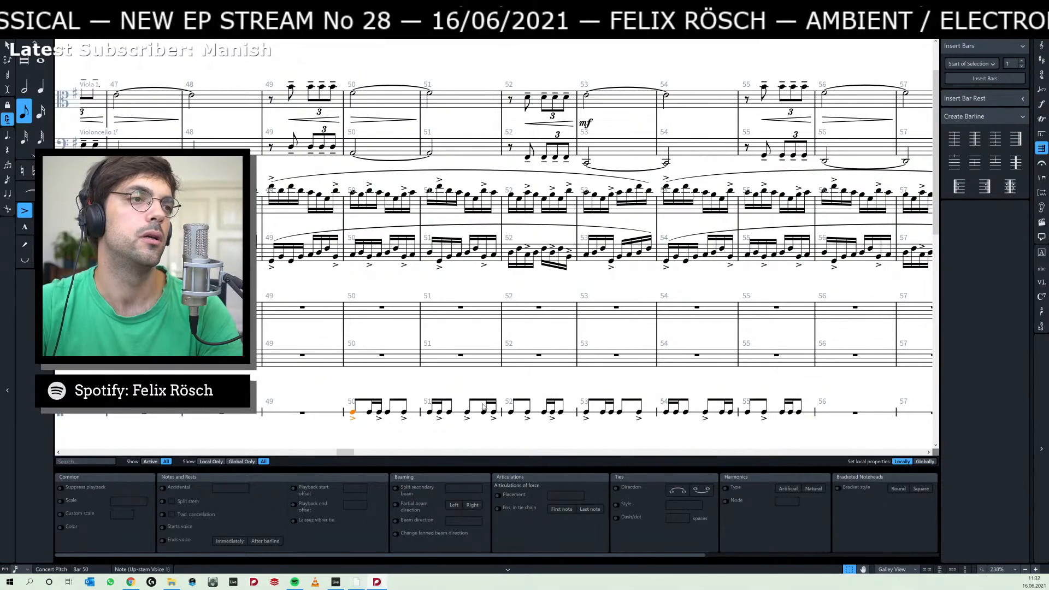
Switch to the Ableton Live project, solo the 8 Audio track and play it from around bar 31.
{"action": "key", "text": "alt+Tab"}
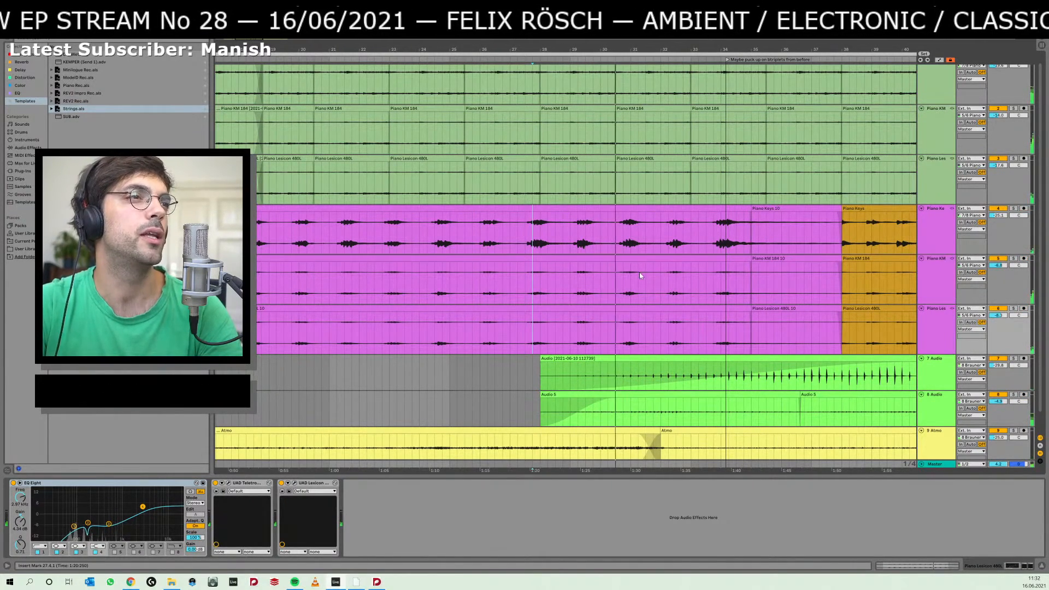
{"action": "left_click", "coordinate": [522, 382]}
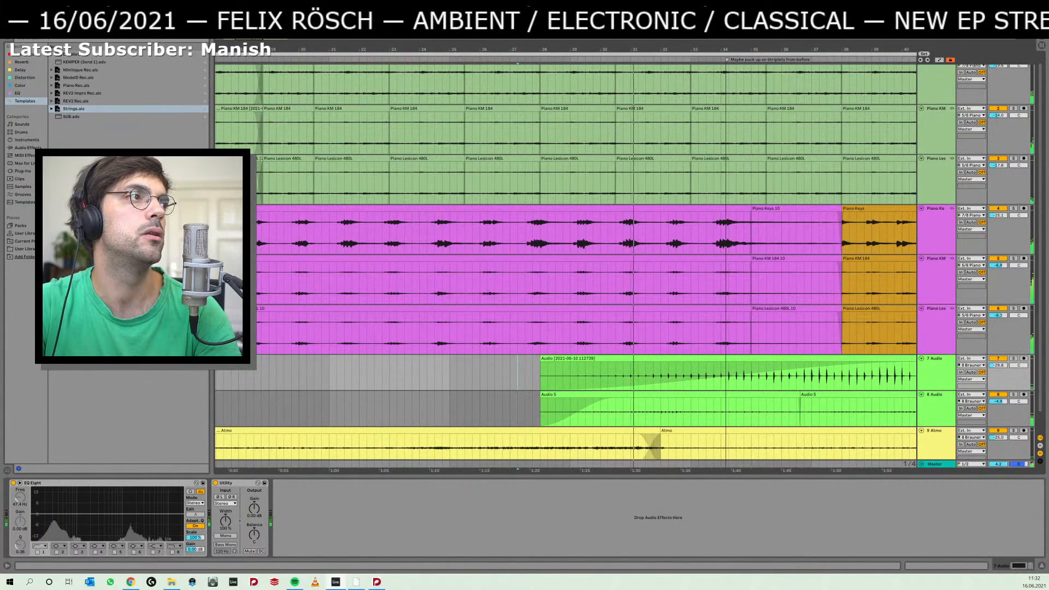
{"action": "left_click", "coordinate": [1014, 395]}
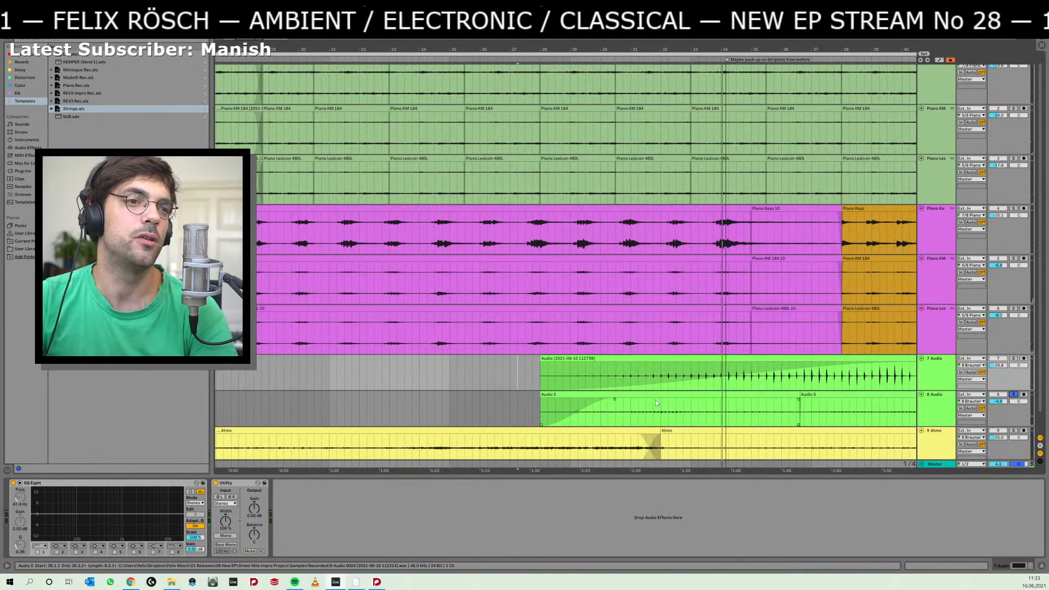
{"action": "left_click", "coordinate": [638, 411]}
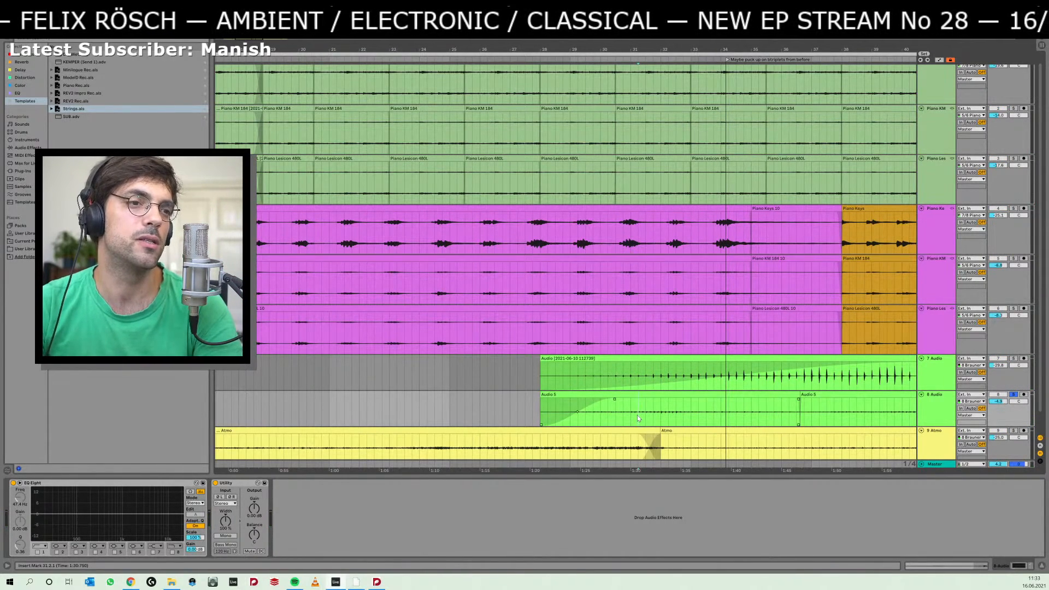
{"action": "key", "text": "space"}
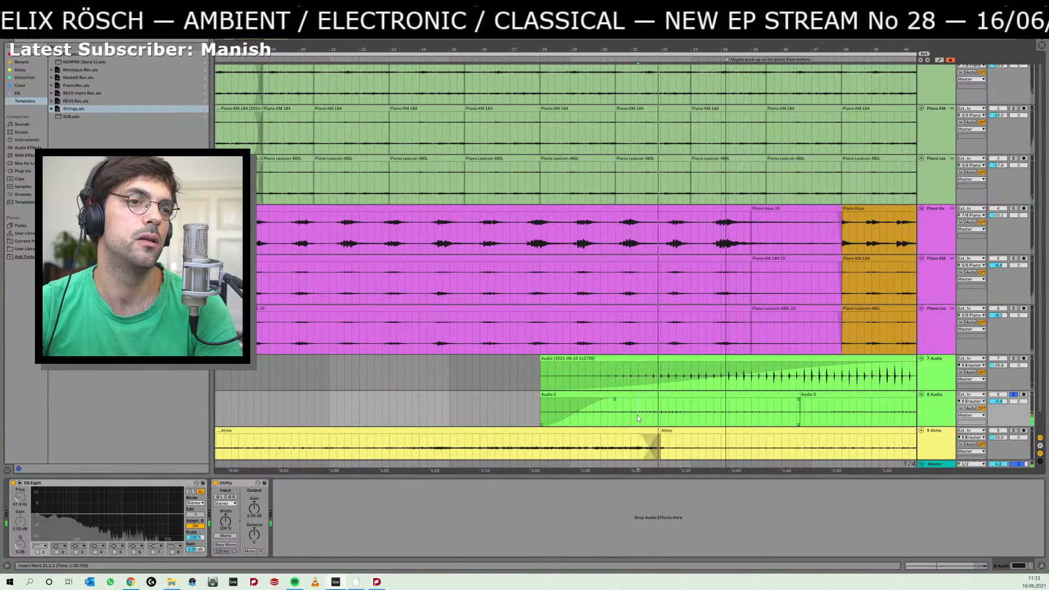
{"action": "key", "text": "space"}
Open the first clip on the 8 Audio track around bar 31 and raise its gain to 15.0 dB.
{"action": "left_click_drag", "start_coordinate": [657, 49], "coordinate": [657, 106]}
{"action": "double_click", "coordinate": [693, 394]}
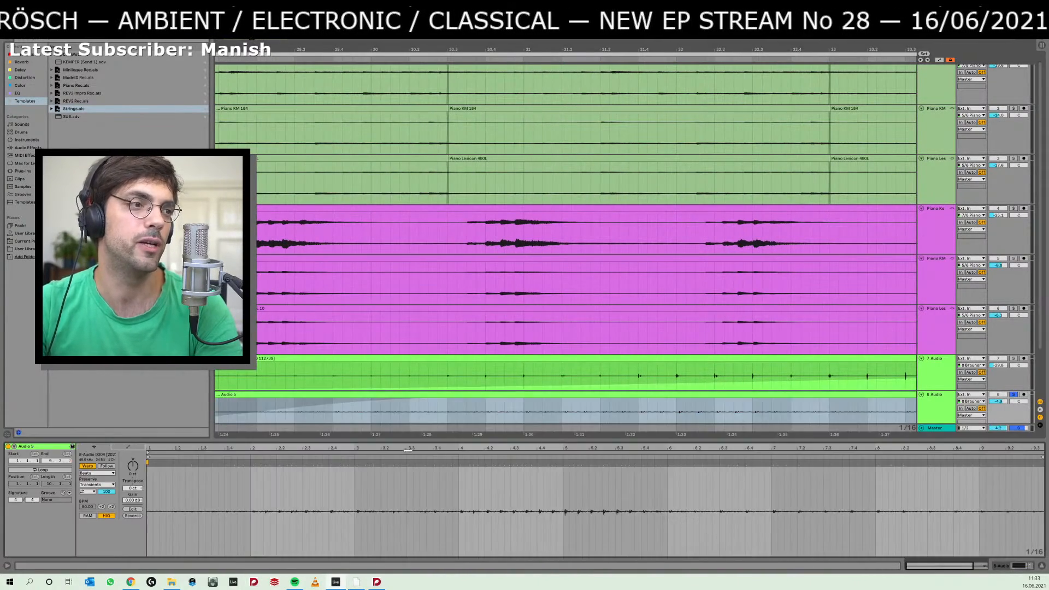
{"action": "left_click_drag", "start_coordinate": [133, 500], "coordinate": [132, 462]}
{"action": "scroll", "coordinate": [568, 356], "scroll_direction": "down", "scroll_amount": 3}
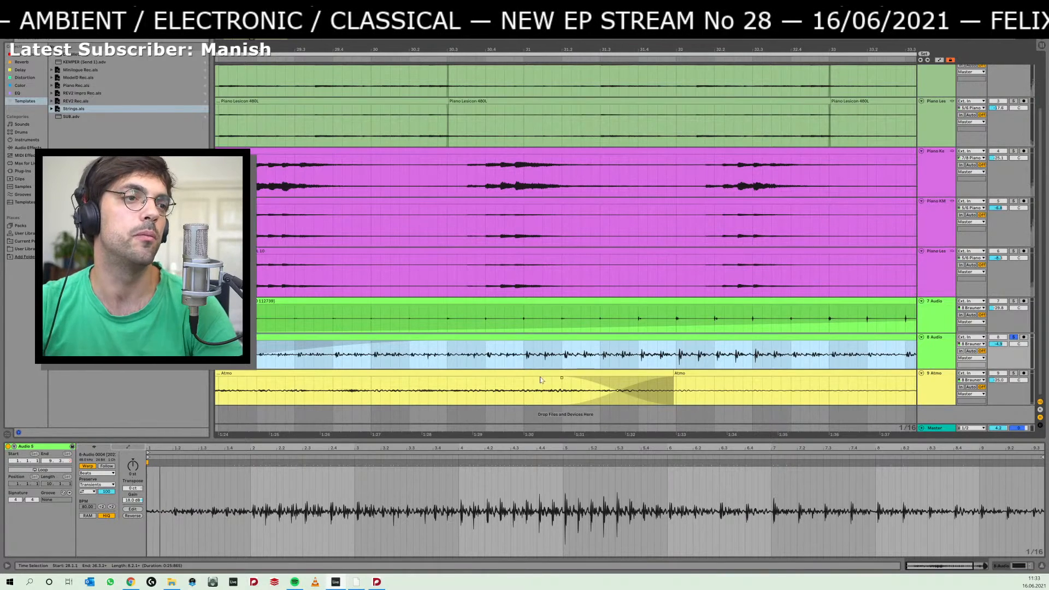
Replay the soloed 8 Audio track several times from bar 31 to listen closely to its rhythm.
{"action": "left_click", "coordinate": [524, 365]}
{"action": "key", "text": "space"}
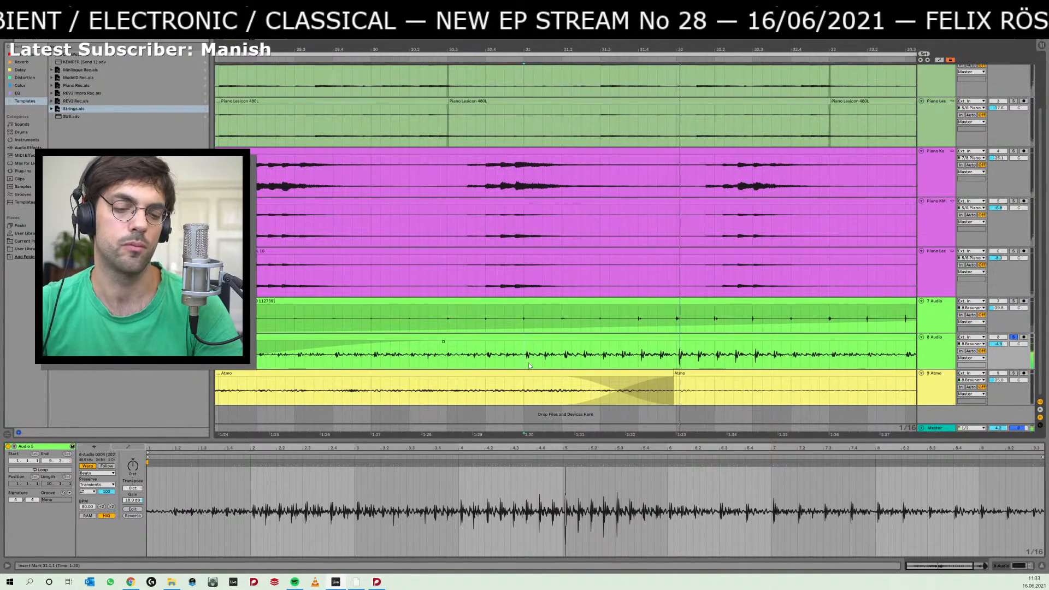
{"action": "key", "text": "ctrl+k"}
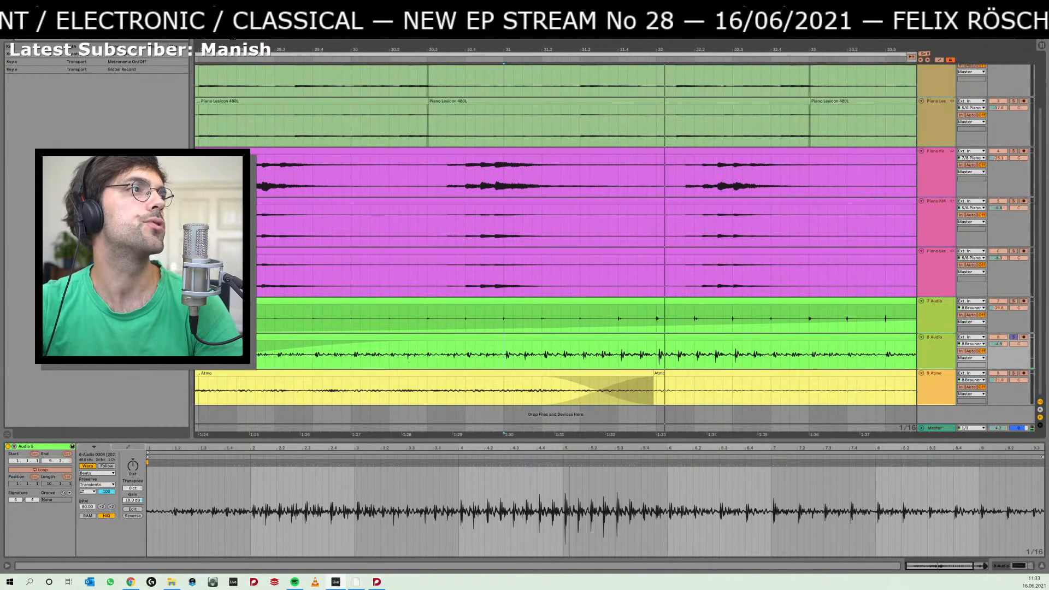
{"action": "key", "text": "ctrl+k"}
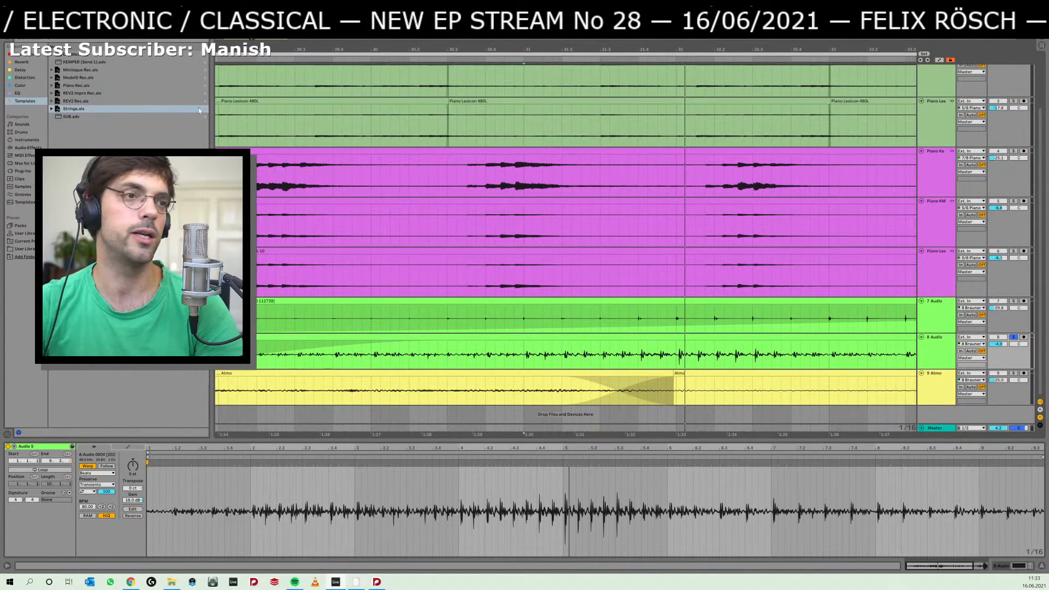
{"action": "key", "text": "space"}
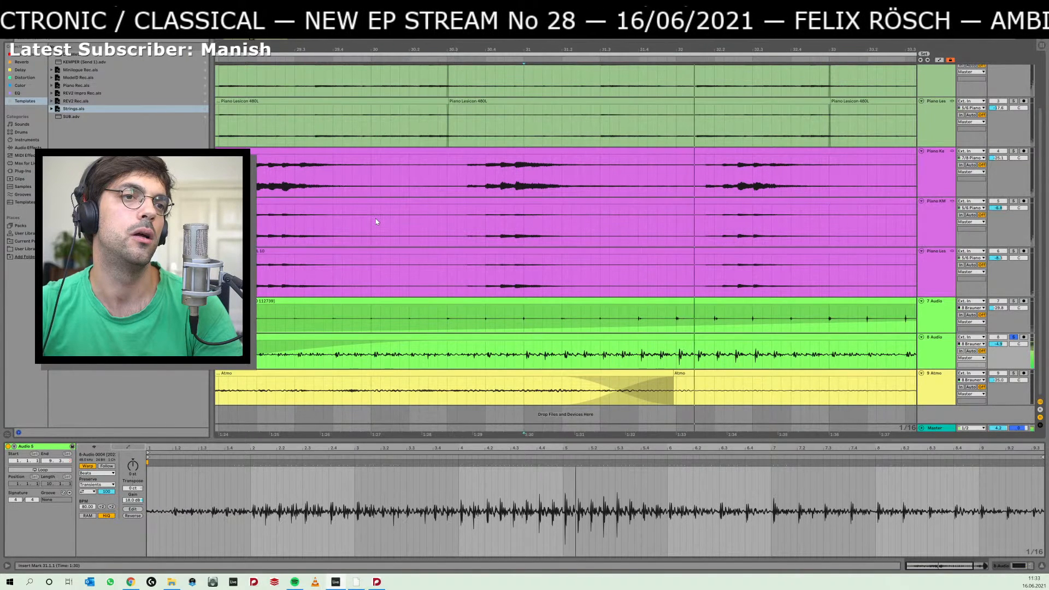
{"action": "left_click", "coordinate": [697, 354]}
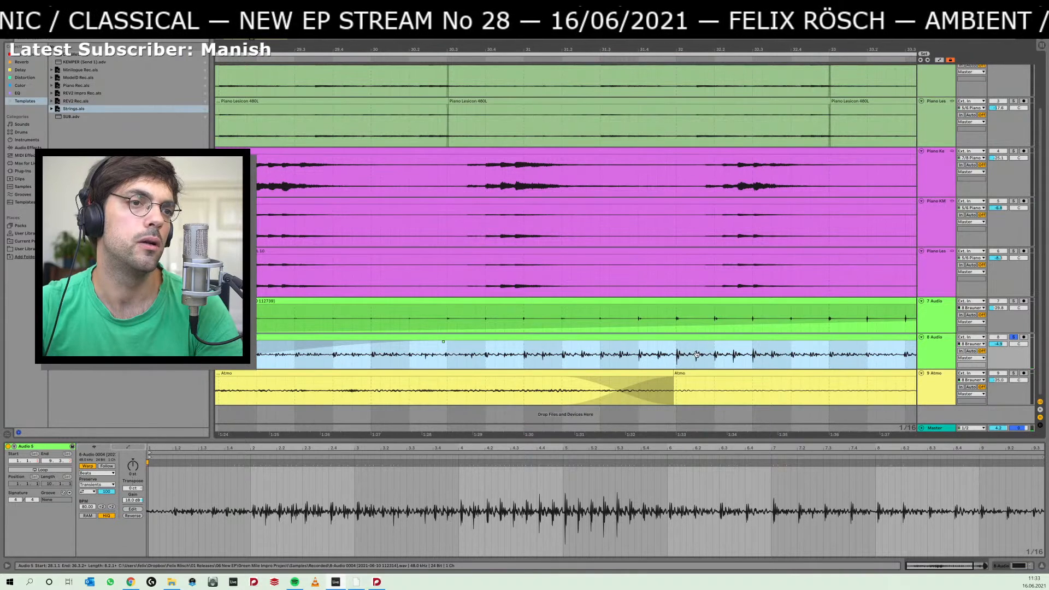
{"action": "left_click", "coordinate": [522, 359]}
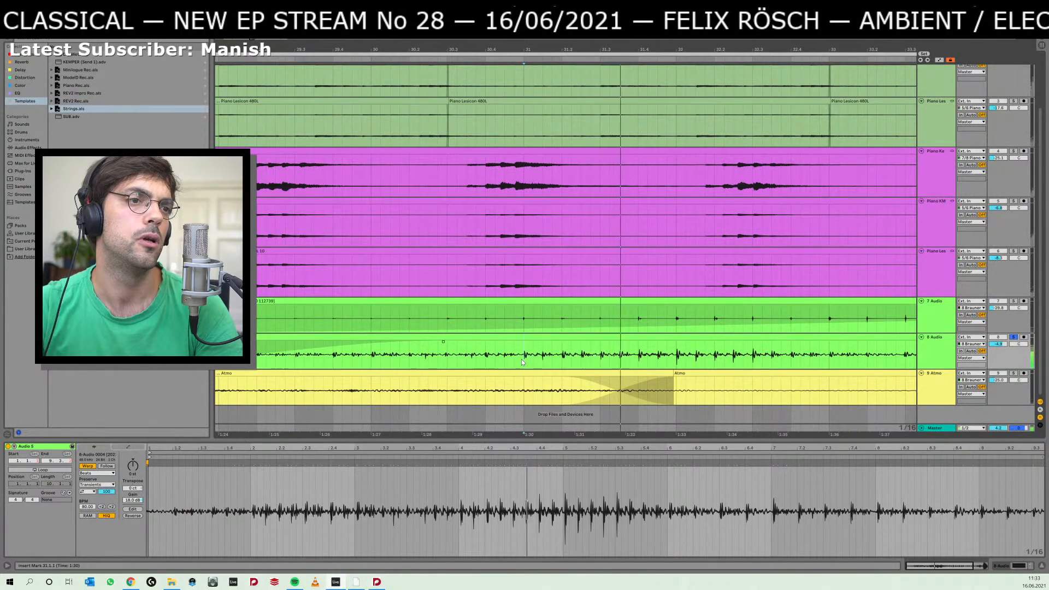
{"action": "key", "text": "space"}
{"action": "key", "text": "space"}
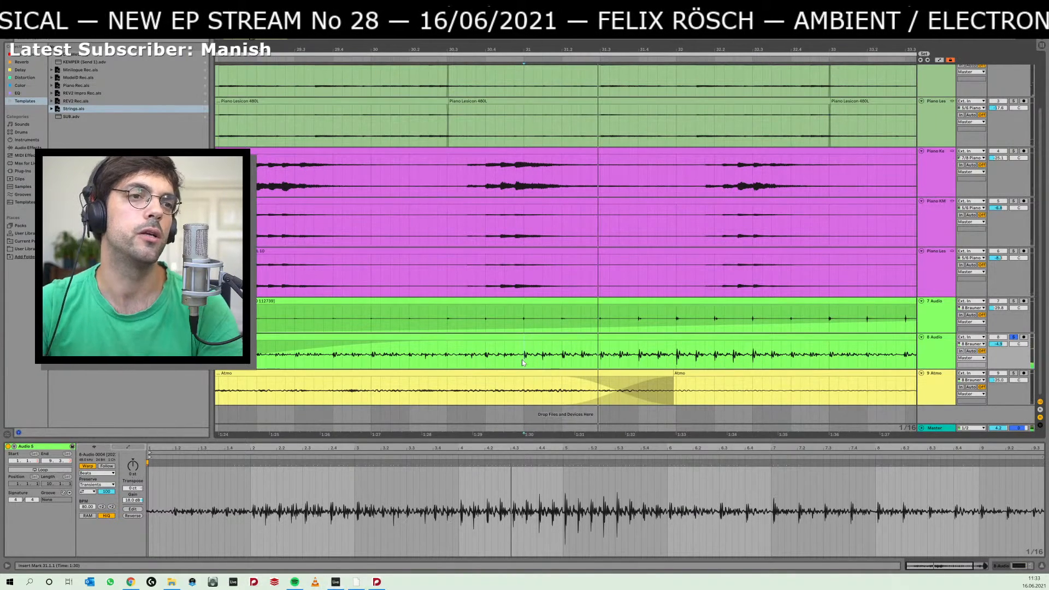
Switch back to the Dorico score and delete all the snare drum notes in bars 50 to 55.
{"action": "key", "text": "alt+Tab"}
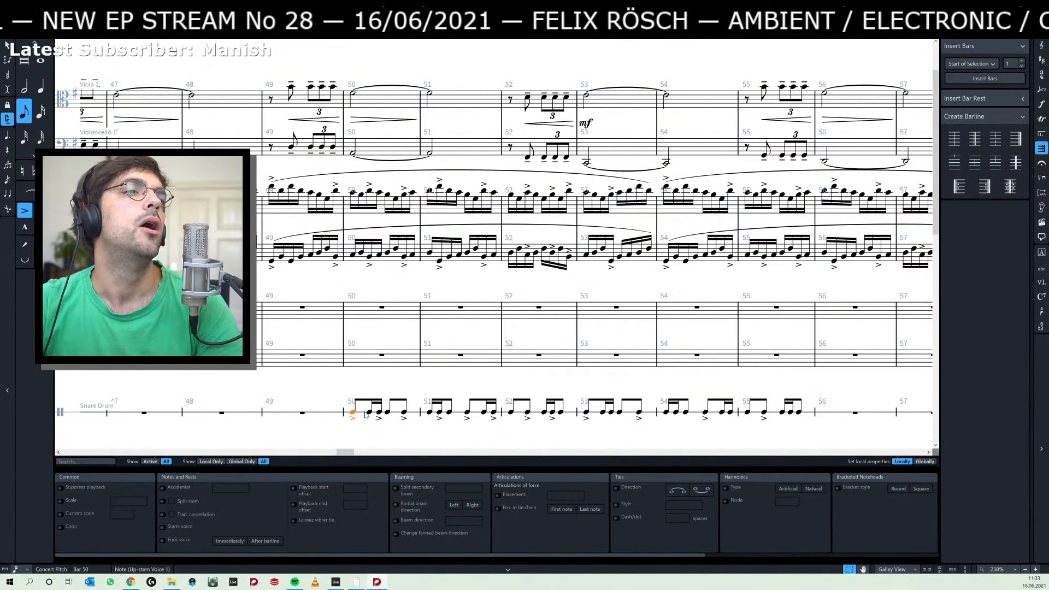
{"action": "left_click", "coordinate": [388, 413], "text": "shift"}
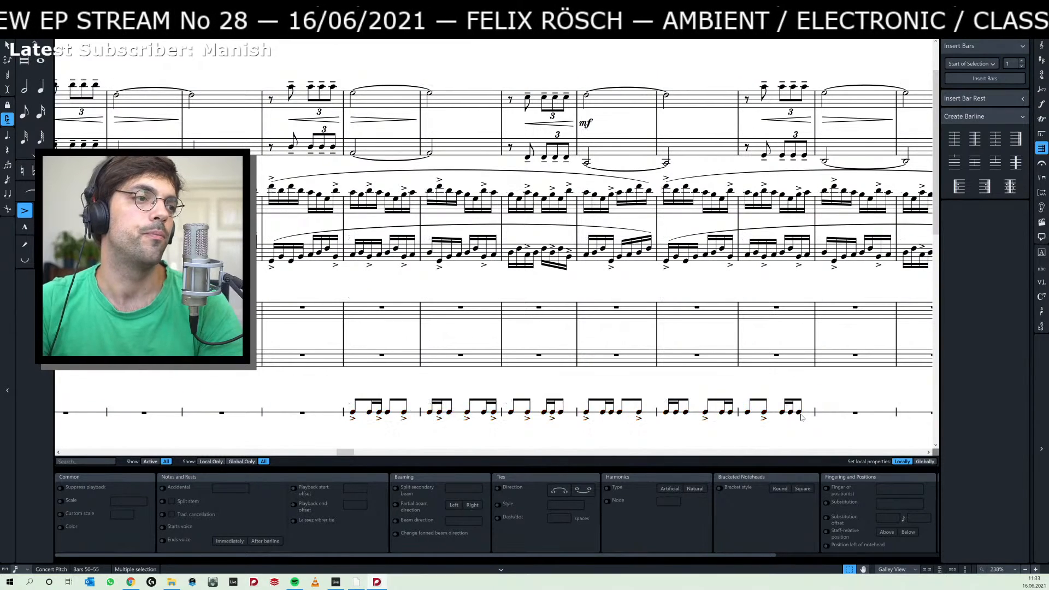
{"action": "key", "text": "Delete"}
Enter a single eighth note at the start of bar 50 on the snare drum staff.
{"action": "key", "text": "shift+n"}
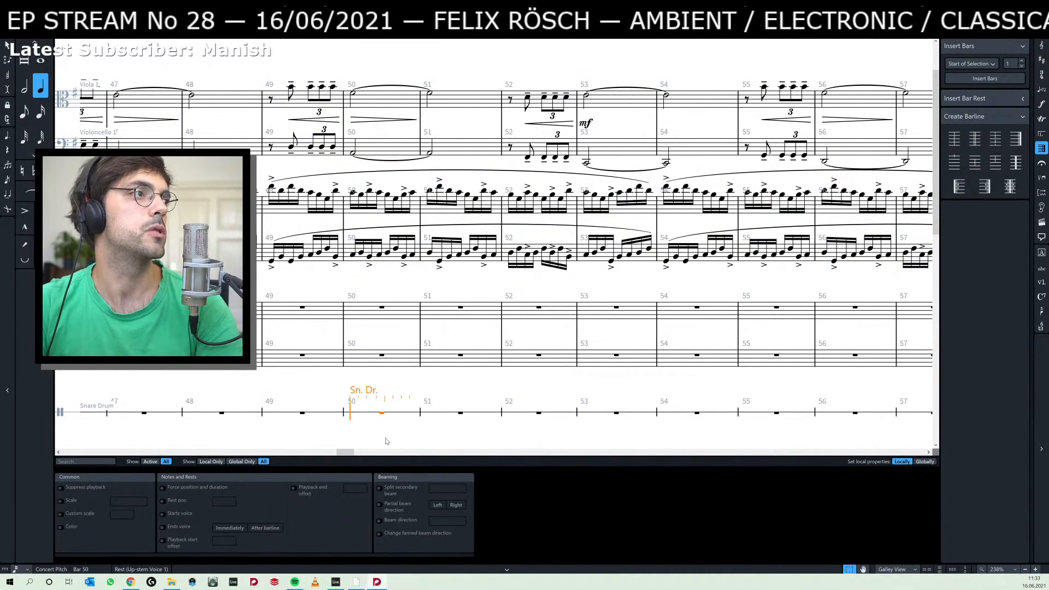
{"action": "key", "text": "4"}
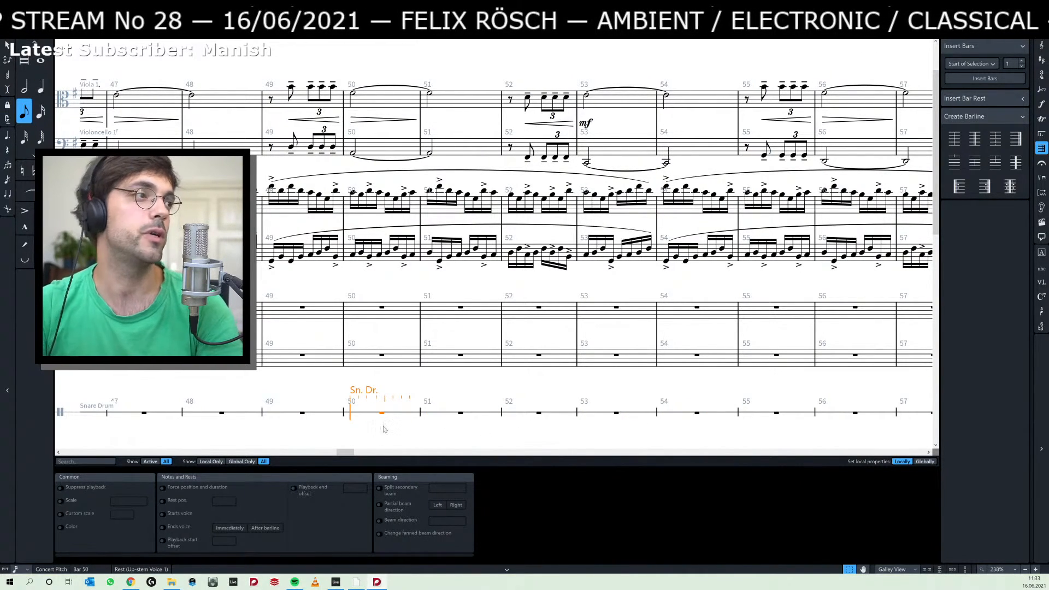
{"action": "key", "text": "Escape"}
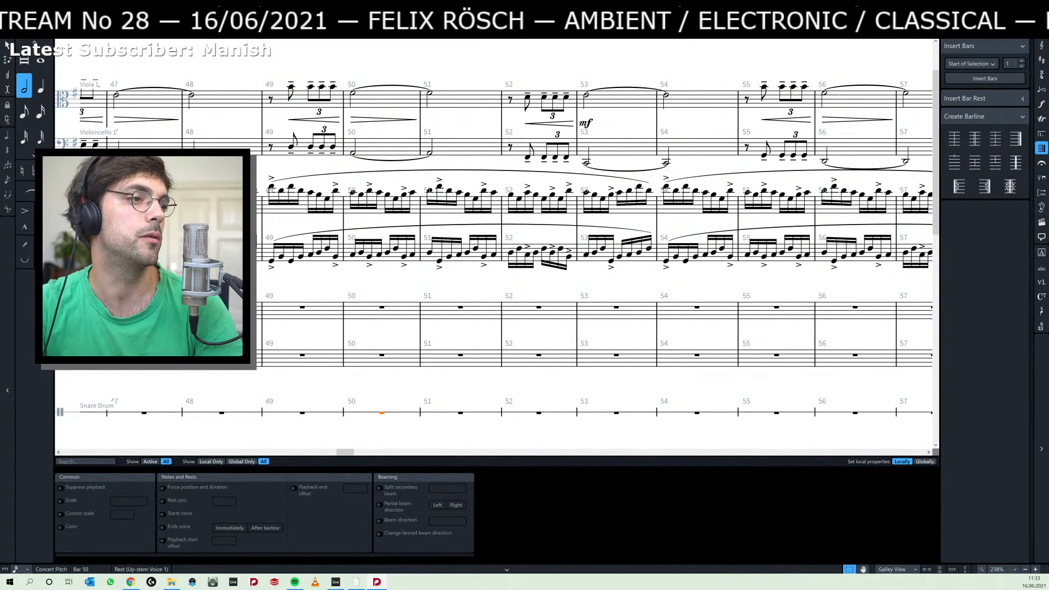
{"action": "key", "text": "shift+n"}
{"action": "key", "text": "a"}
{"action": "key", "text": "Escape"}
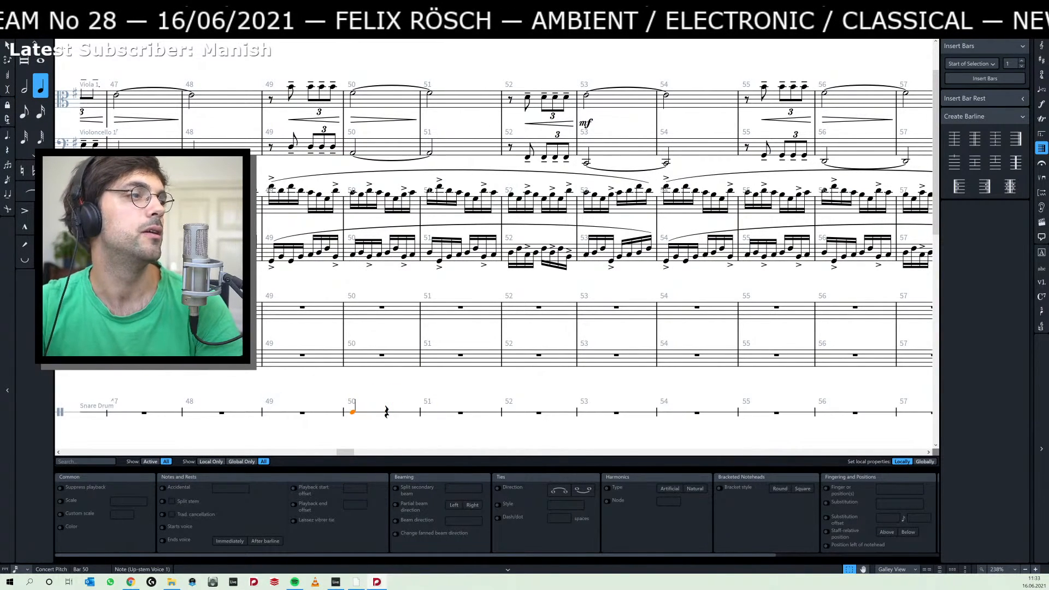
{"action": "key", "text": "5"}
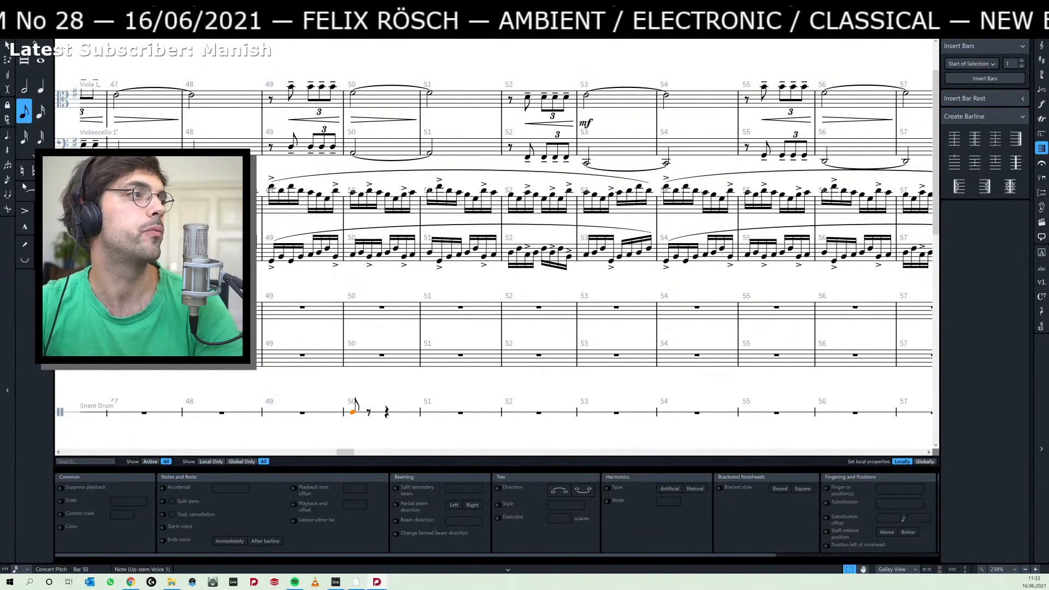
Turn the snare note in bar 50 into a triplet and fill it as an eighth, two sixteenths and an eighth.
{"action": "left_click", "coordinate": [7, 168]}
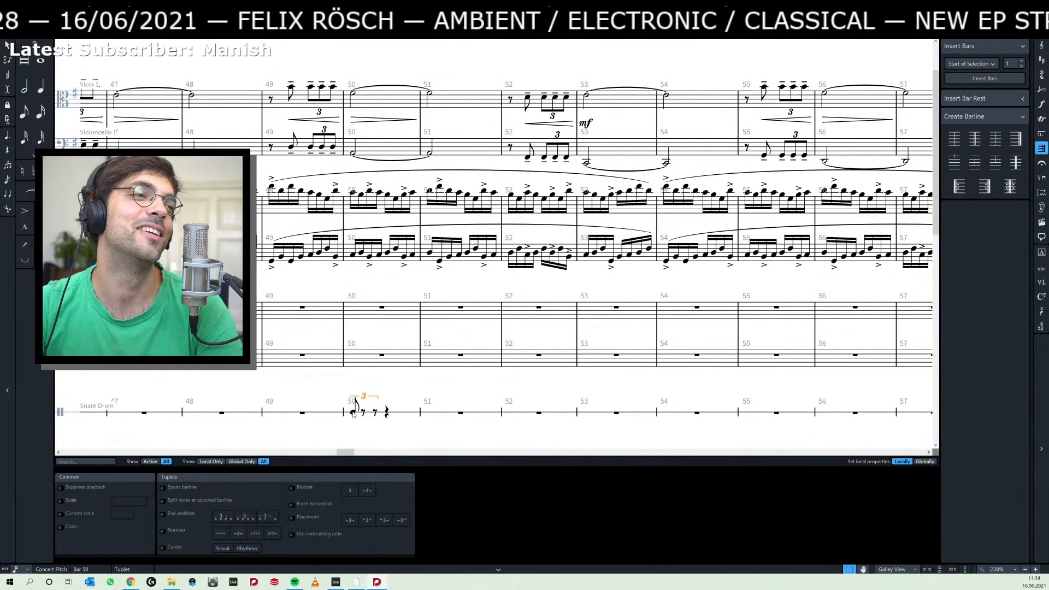
{"action": "left_click", "coordinate": [353, 414]}
{"action": "key", "text": "r"}
{"action": "key", "text": "r"}
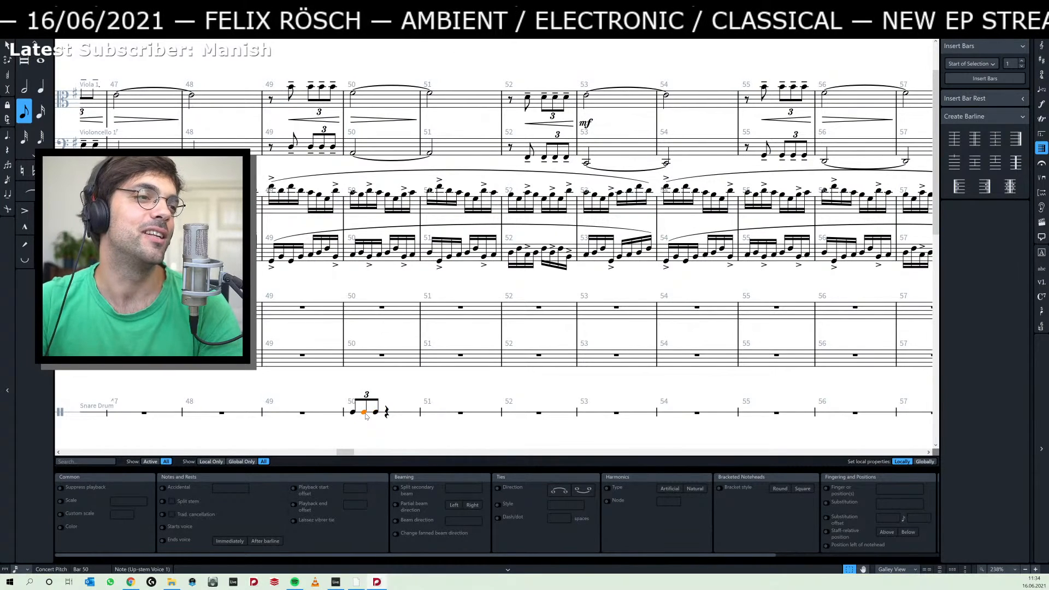
{"action": "key", "text": "4"}
Repeat the four-note snare triplet on every beat from bar 50 through bar 55.
{"action": "key", "text": "r"}
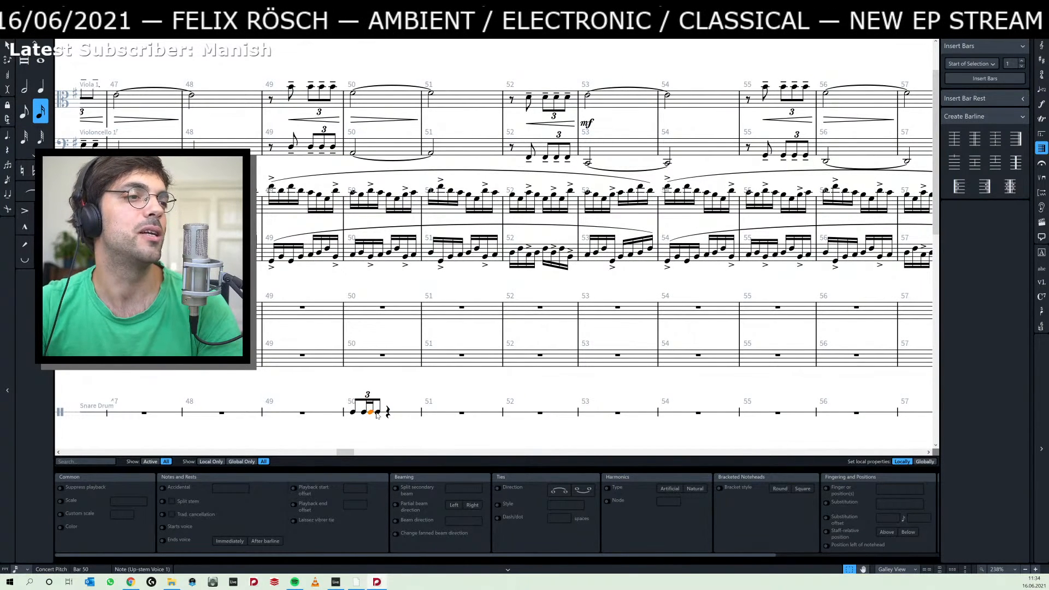
{"action": "left_click", "coordinate": [353, 412], "text": "shift"}
{"action": "key", "text": "r"}
{"action": "key", "text": "r"}
{"action": "key", "text": "r"}
{"action": "key", "text": "r"}
{"action": "key", "text": "r"}
{"action": "key", "text": "r"}
{"action": "key", "text": "r"}
{"action": "key", "text": "r"}
{"action": "key", "text": "r"}
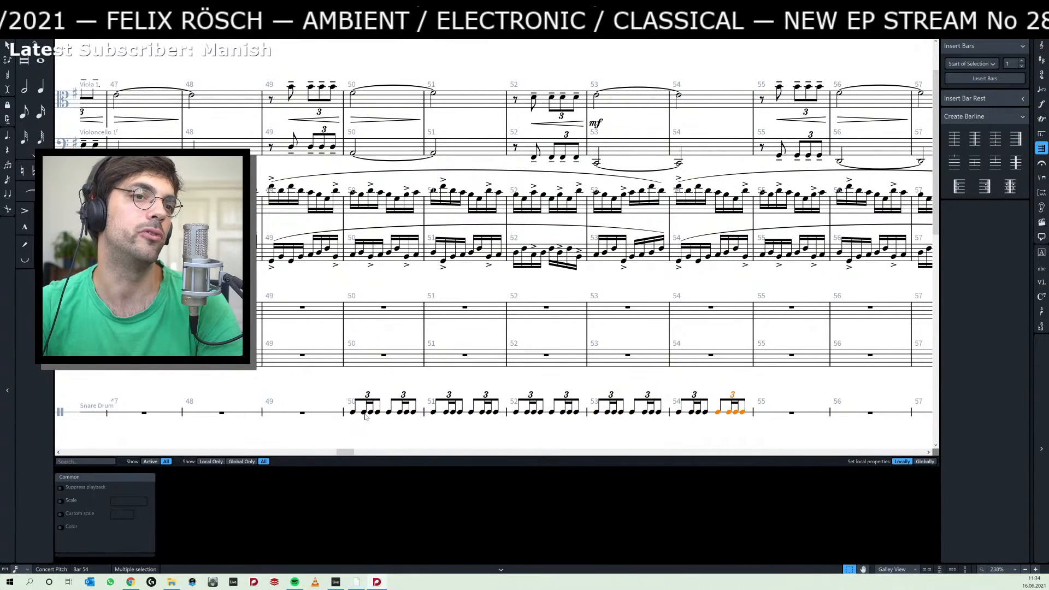
{"action": "key", "text": "r"}
{"action": "key", "text": "r"}
{"action": "key", "text": "Escape"}
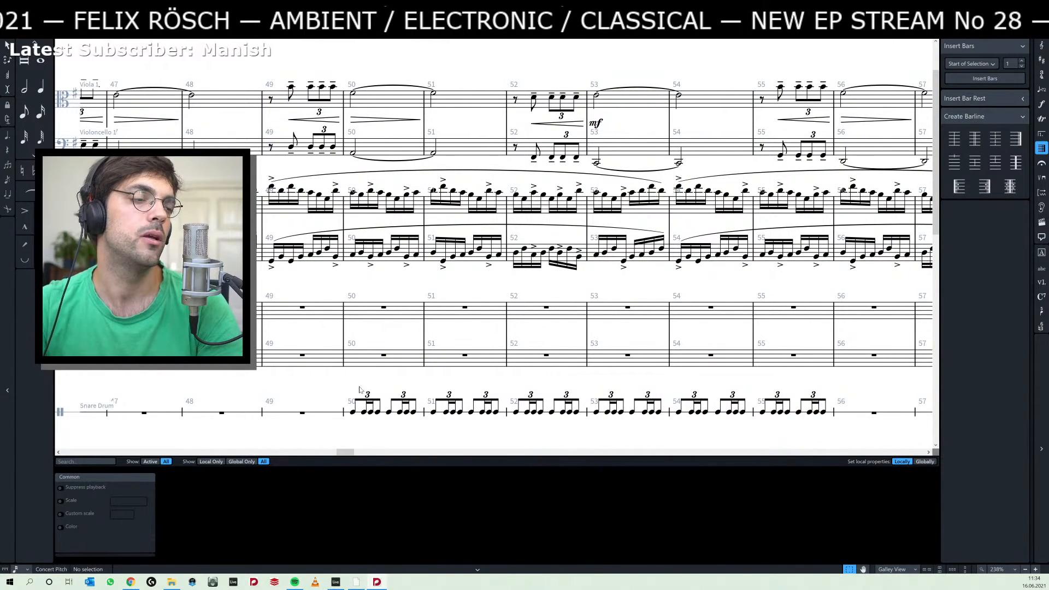
Add an accent to the first note of every snare drum triplet in bars 50 to 52.
{"action": "left_click", "coordinate": [353, 413]}
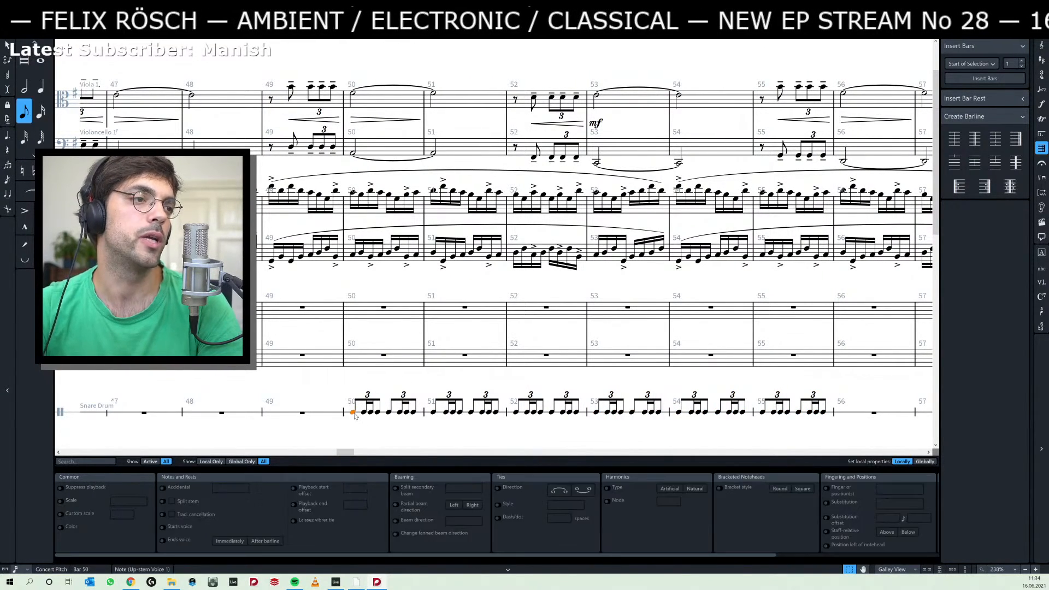
{"action": "left_click", "coordinate": [389, 412], "text": "ctrl"}
{"action": "left_click", "coordinate": [433, 413], "text": "ctrl"}
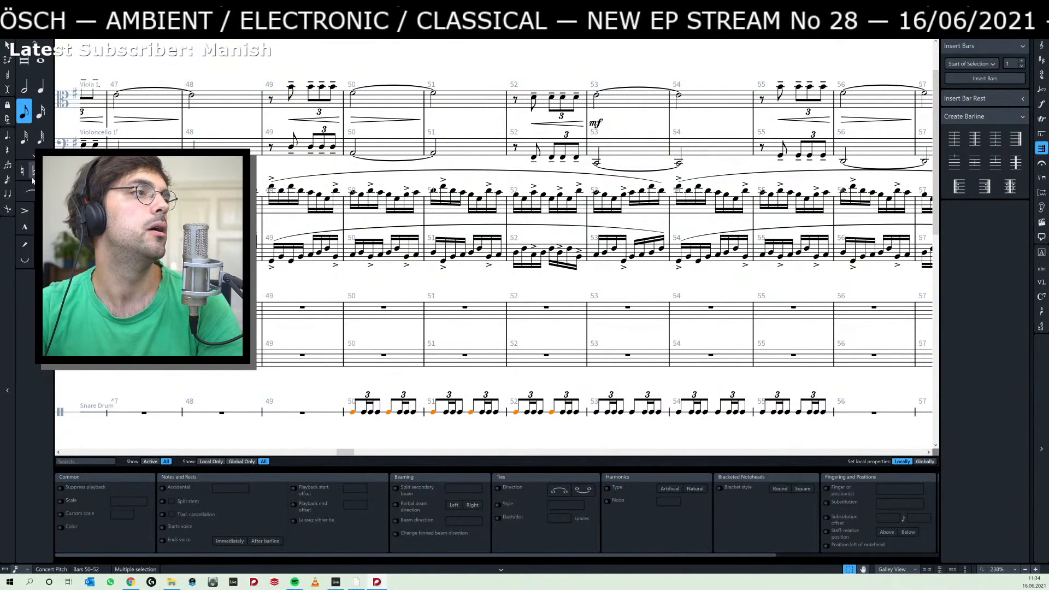
{"action": "left_click", "coordinate": [25, 211]}
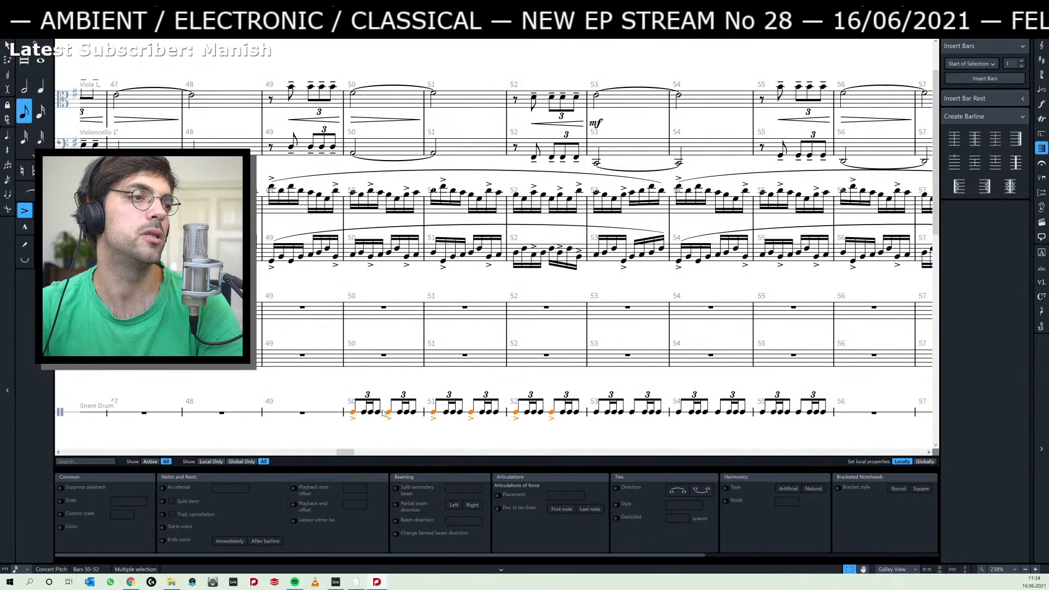
Accent the first and third notes of every snare drum triplet in bars 53 to 55.
{"action": "left_click", "coordinate": [596, 412]}
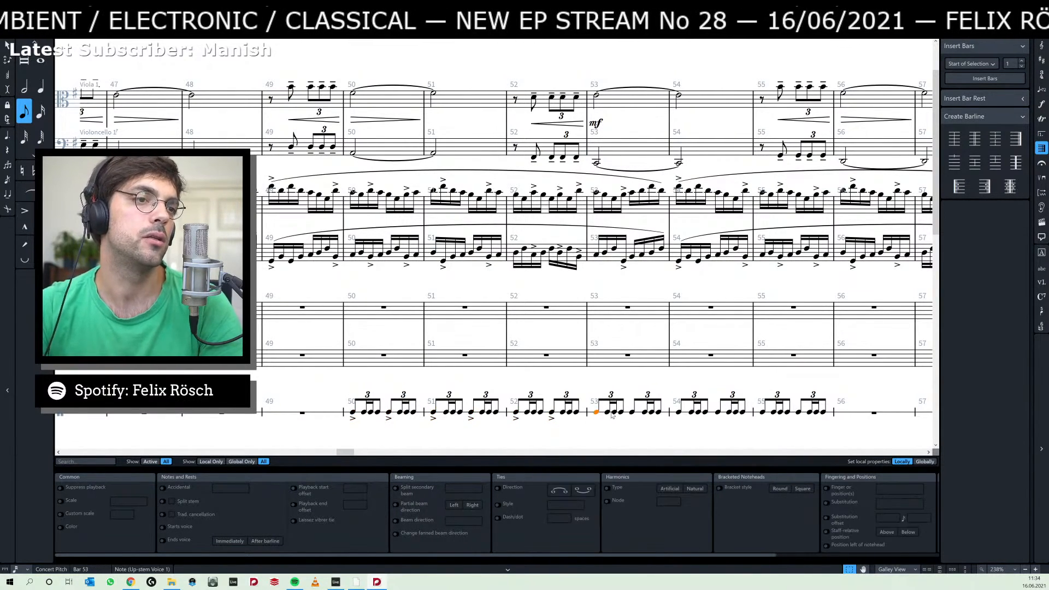
{"action": "left_click", "coordinate": [615, 412], "text": "shift"}
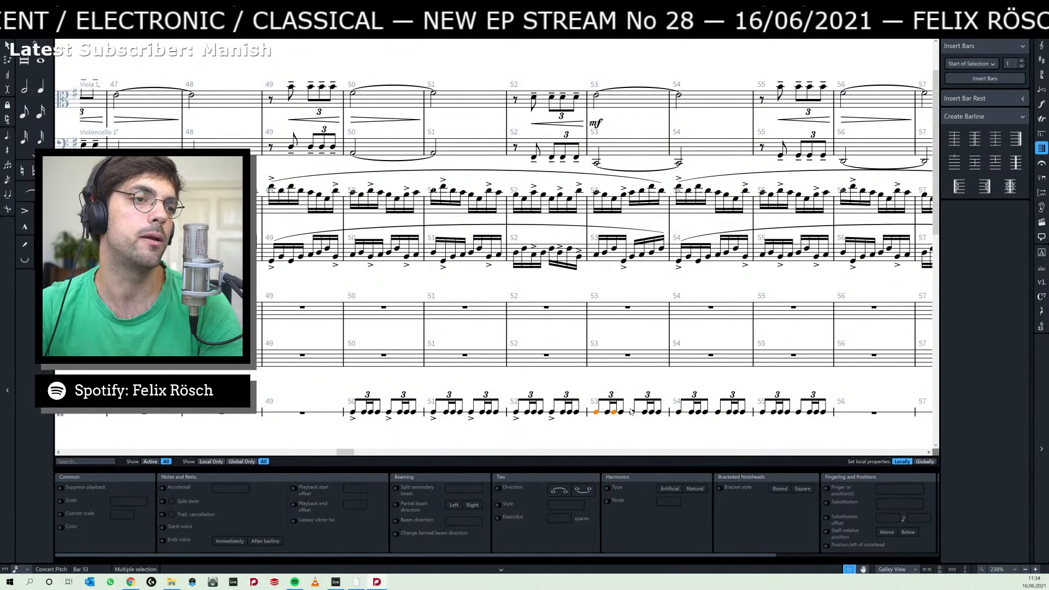
{"action": "left_click", "coordinate": [678, 413], "text": "shift"}
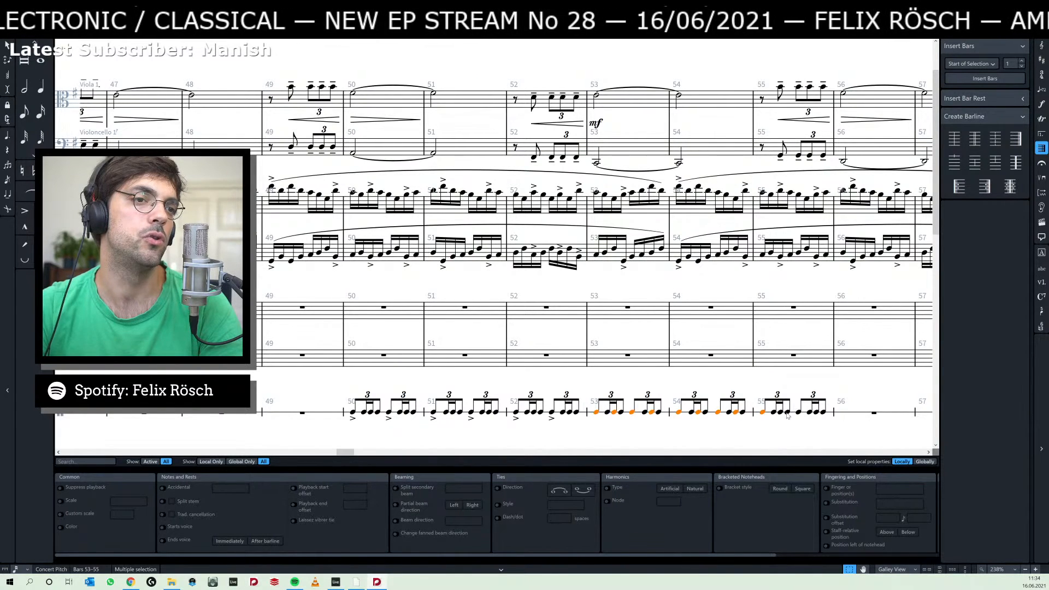
{"action": "left_click", "coordinate": [816, 413], "text": "shift"}
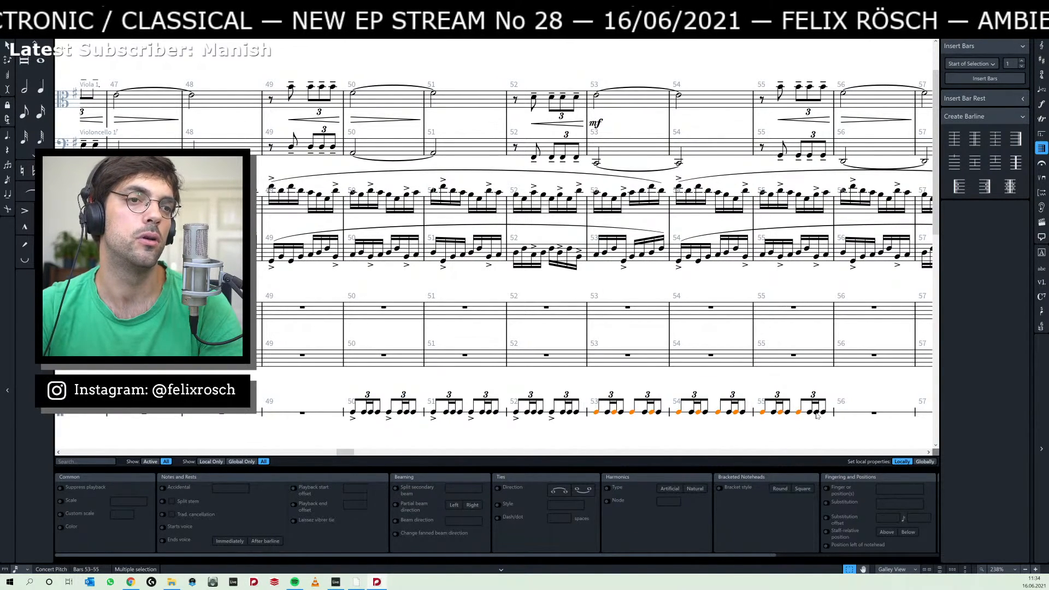
{"action": "key", "text": "bracketleft"}
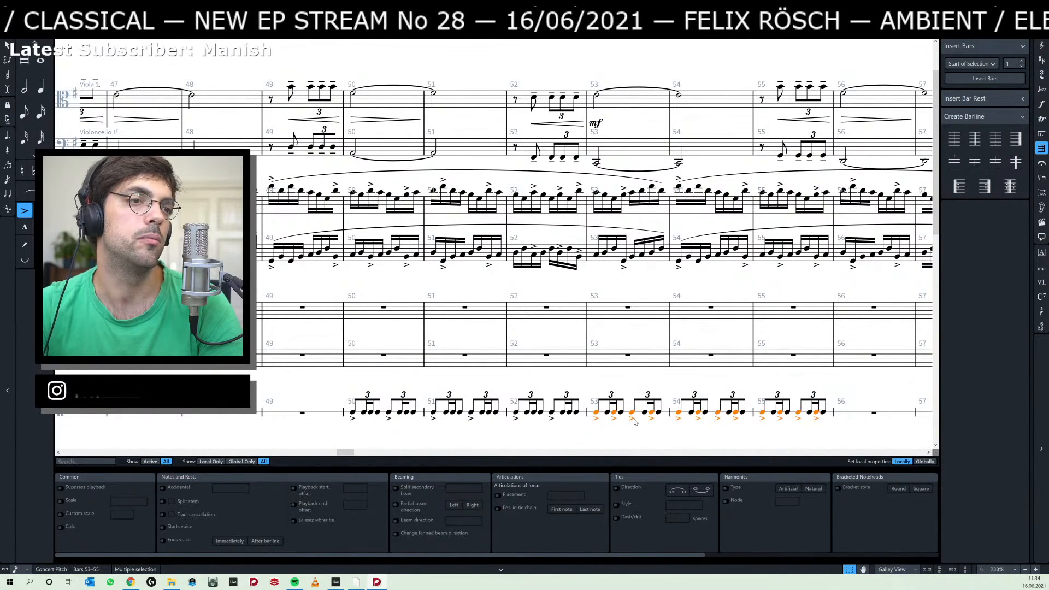
{"action": "key", "text": "Escape"}
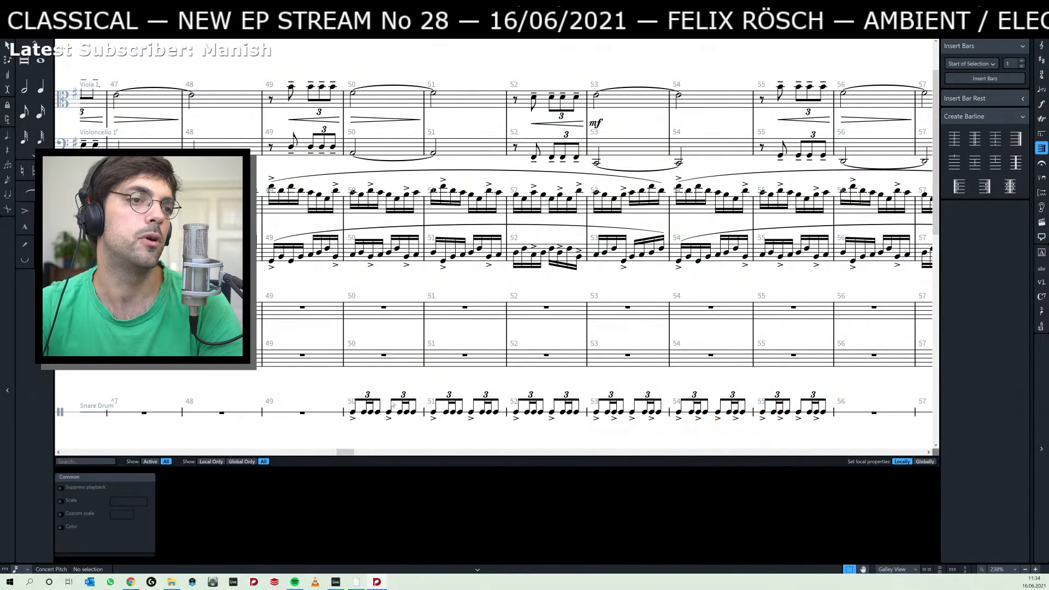
Play back the score from the first snare drum triplet in bar 50 and stop near the end of bar 53.
{"action": "left_click", "coordinate": [352, 414]}
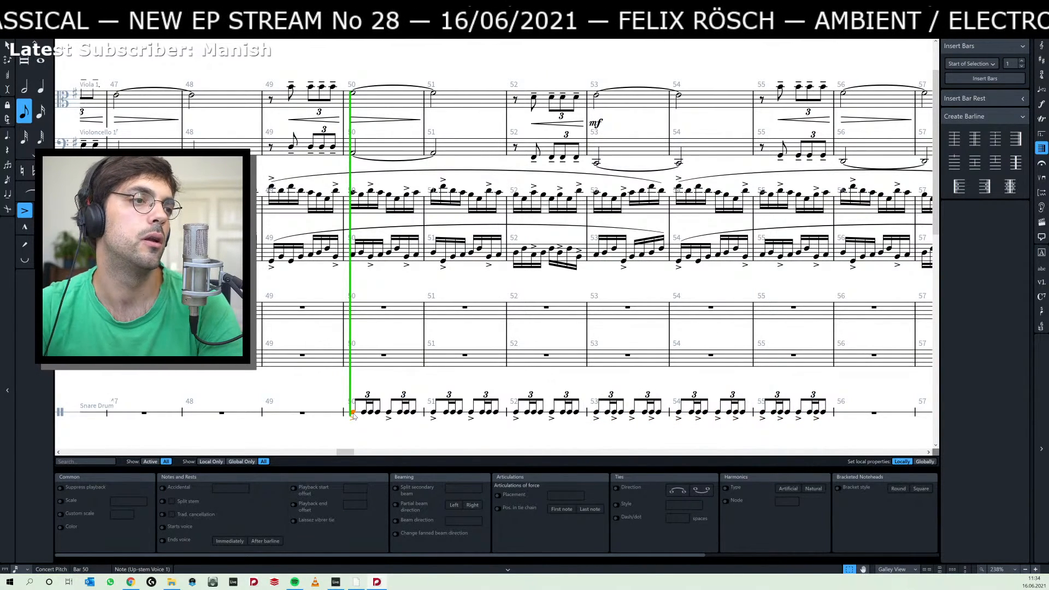
{"action": "key", "text": "space"}
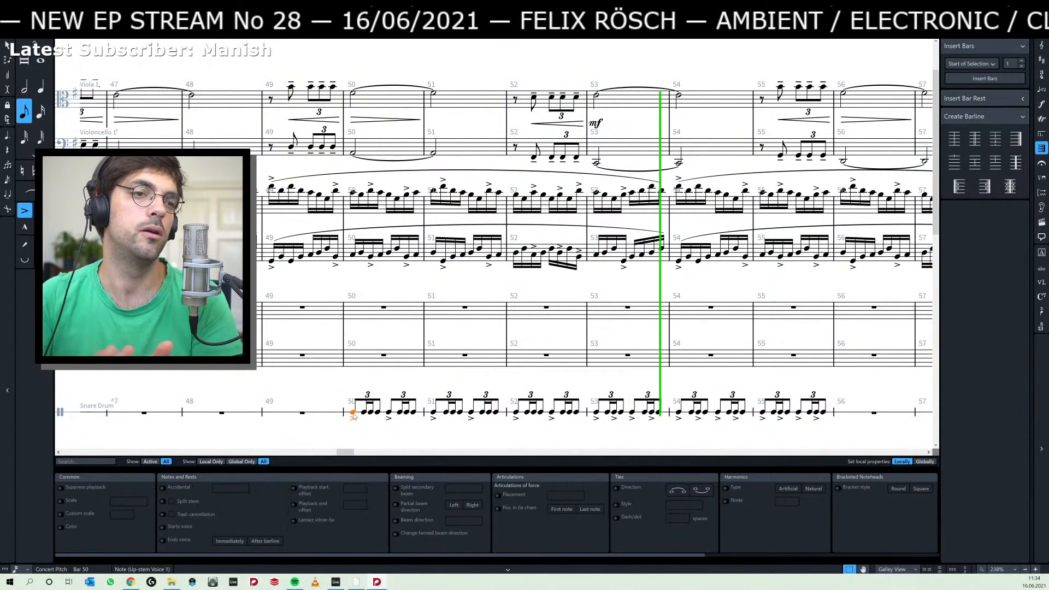
{"action": "key", "text": "space"}
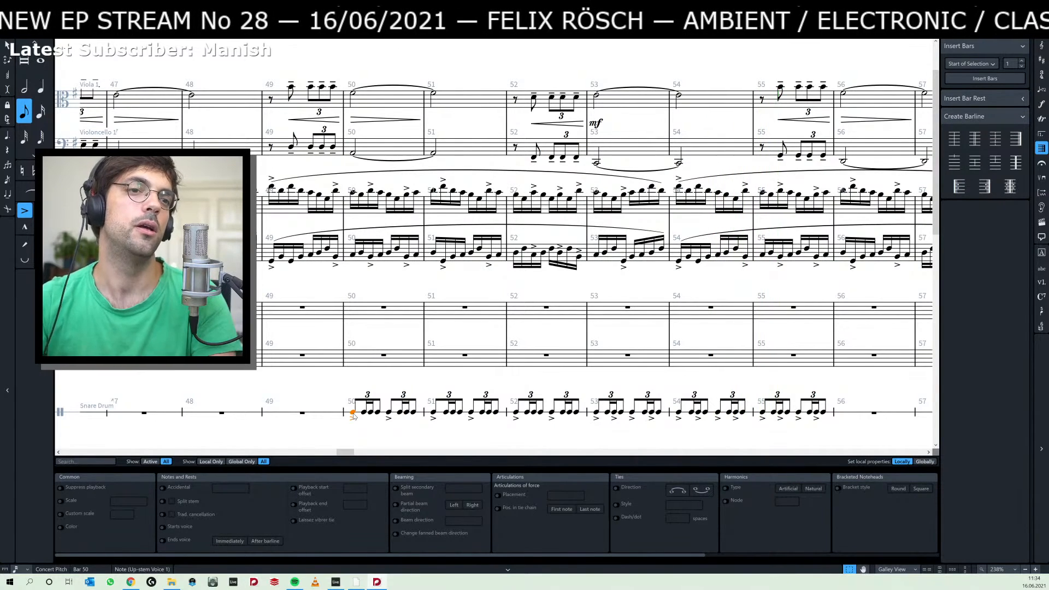
Add a new solo player with the Hand Claps instrument to the full score.
{"action": "key", "text": "ctrl+1"}
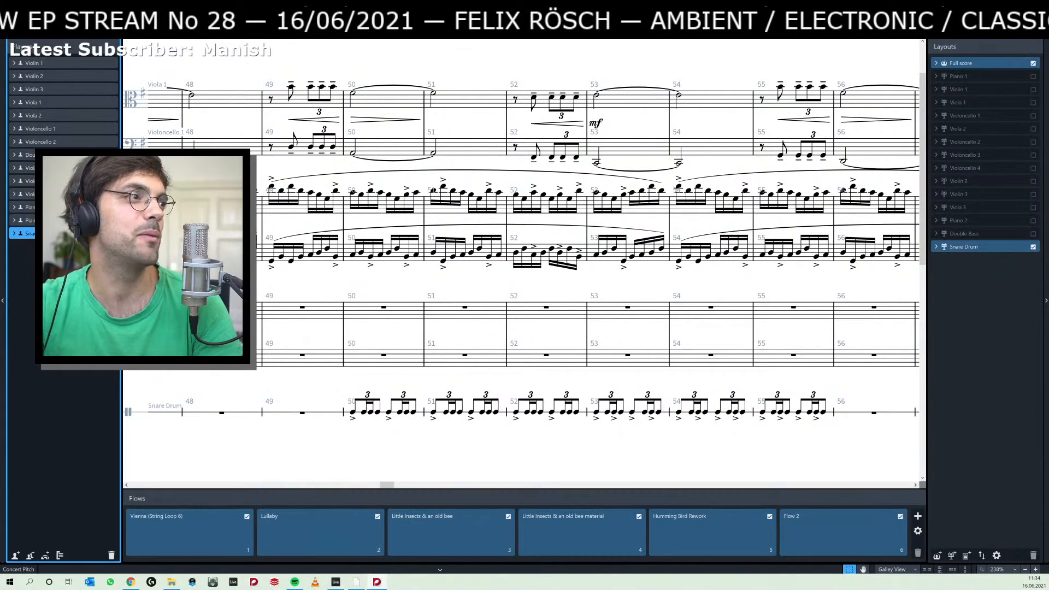
{"action": "left_click", "coordinate": [15, 556]}
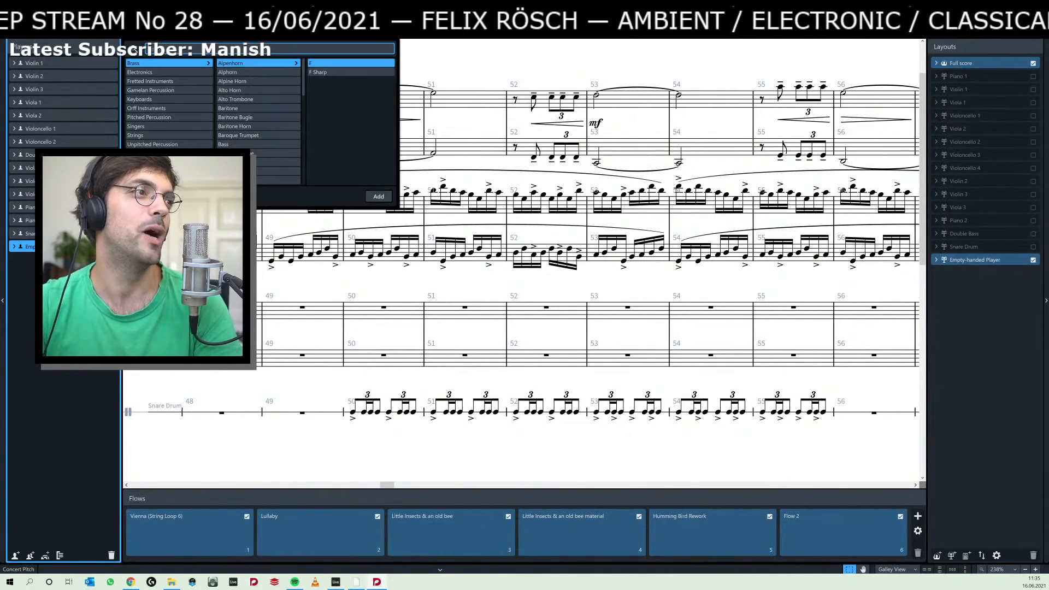
{"action": "type", "text": "clap"}
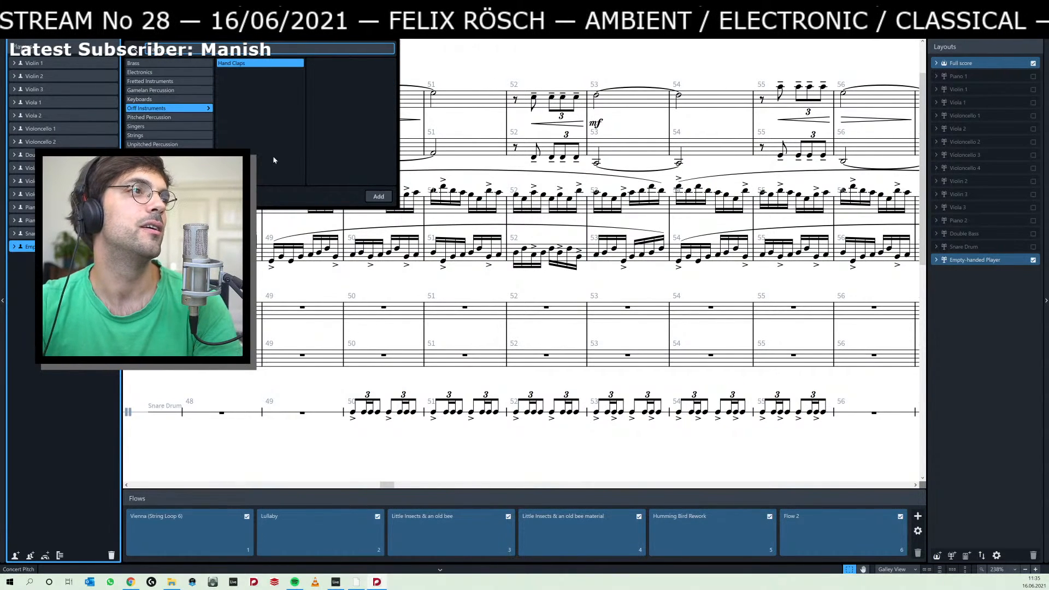
{"action": "double_click", "coordinate": [240, 62]}
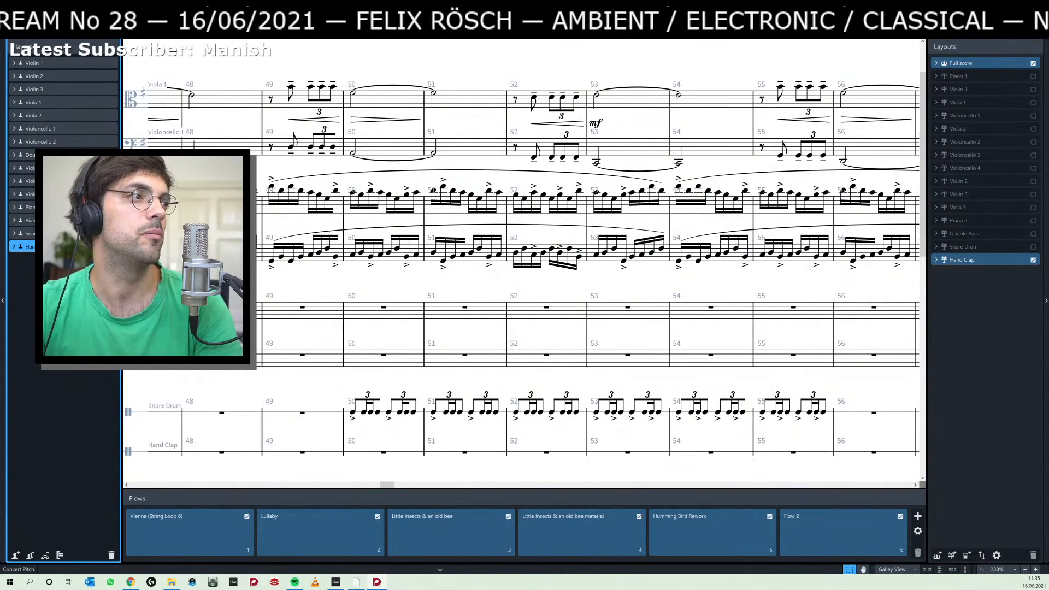
{"action": "scroll", "coordinate": [385, 328], "scroll_direction": "down", "scroll_amount": 5}
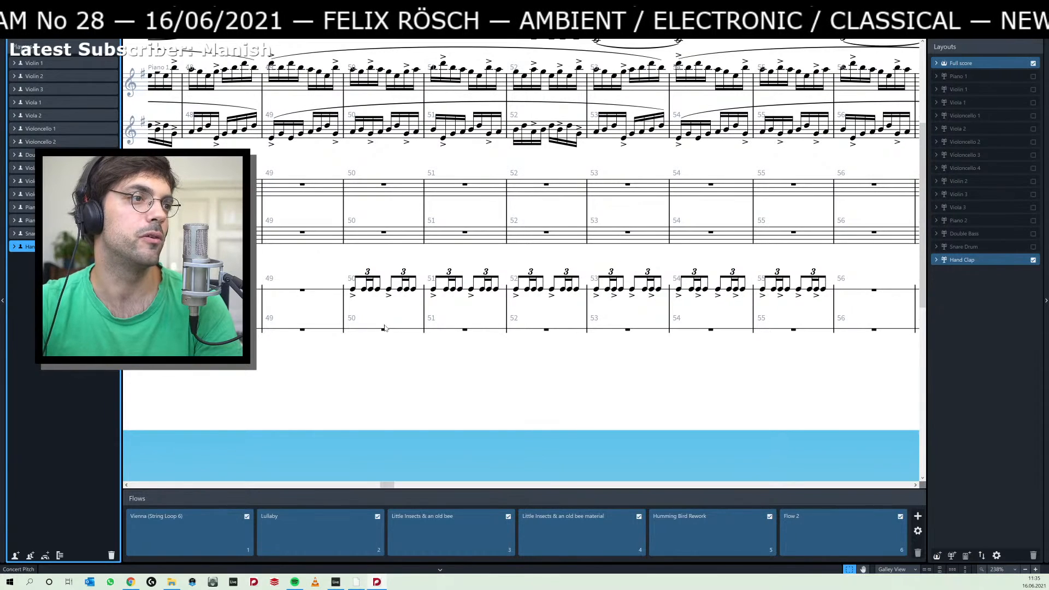
Return to note writing and enter a quarter note on the first beat of bar 50 in the Hand Clap staff.
{"action": "key", "text": "ctrl+2"}
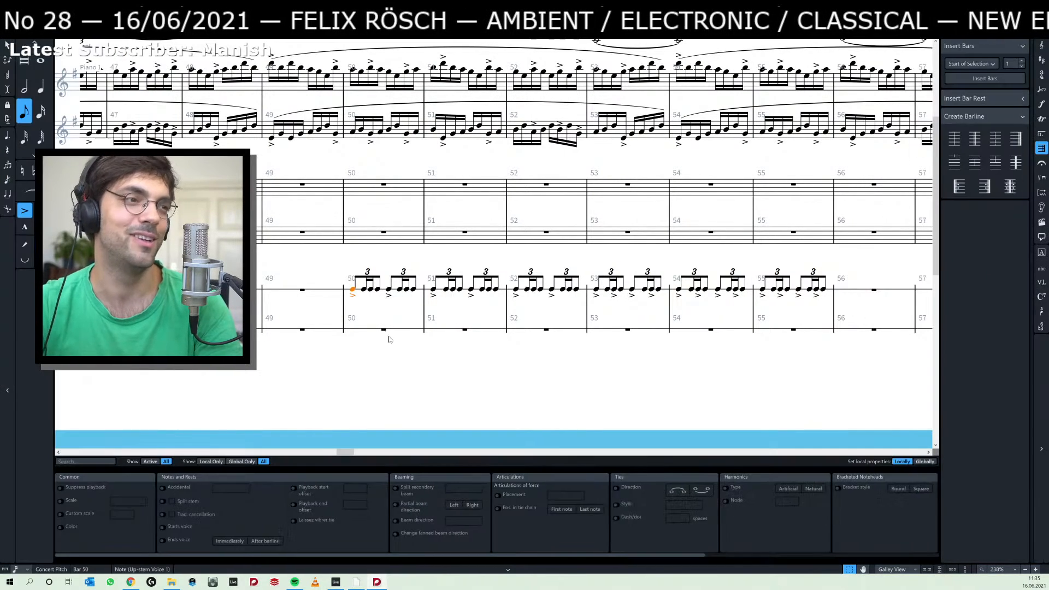
{"action": "left_click", "coordinate": [384, 334]}
{"action": "key", "text": "Return"}
{"action": "key", "text": "6"}
{"action": "key", "text": "a"}
{"action": "key", "text": "Escape"}
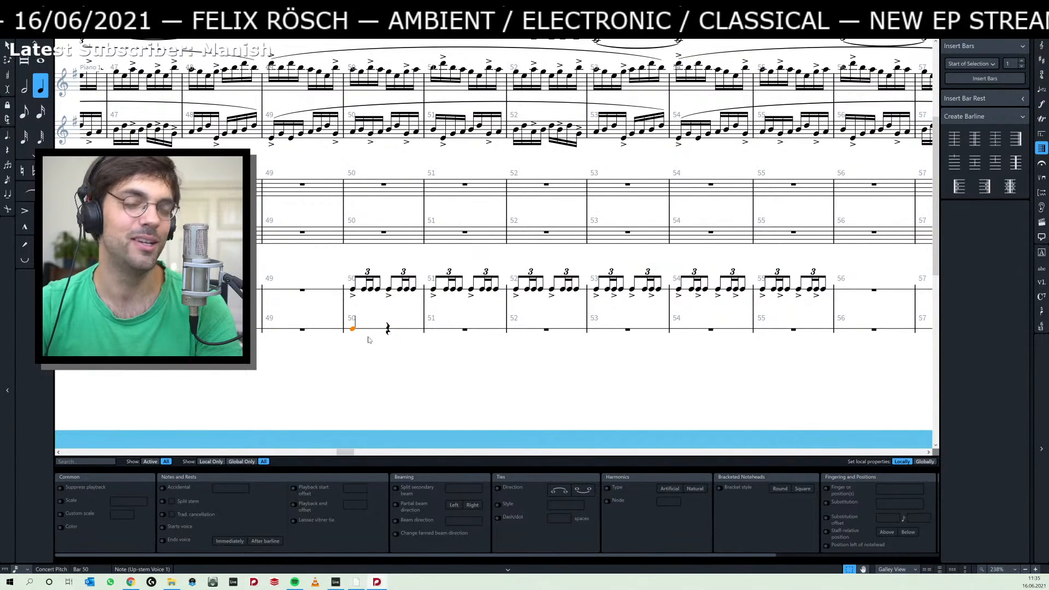
Repeat the hand clap quarter note on every beat up to the first beat of bar 53.
{"action": "key", "text": "r"}
{"action": "key", "text": "r"}
{"action": "key", "text": "r"}
{"action": "key", "text": "r"}
{"action": "key", "text": "r"}
{"action": "key", "text": "r"}
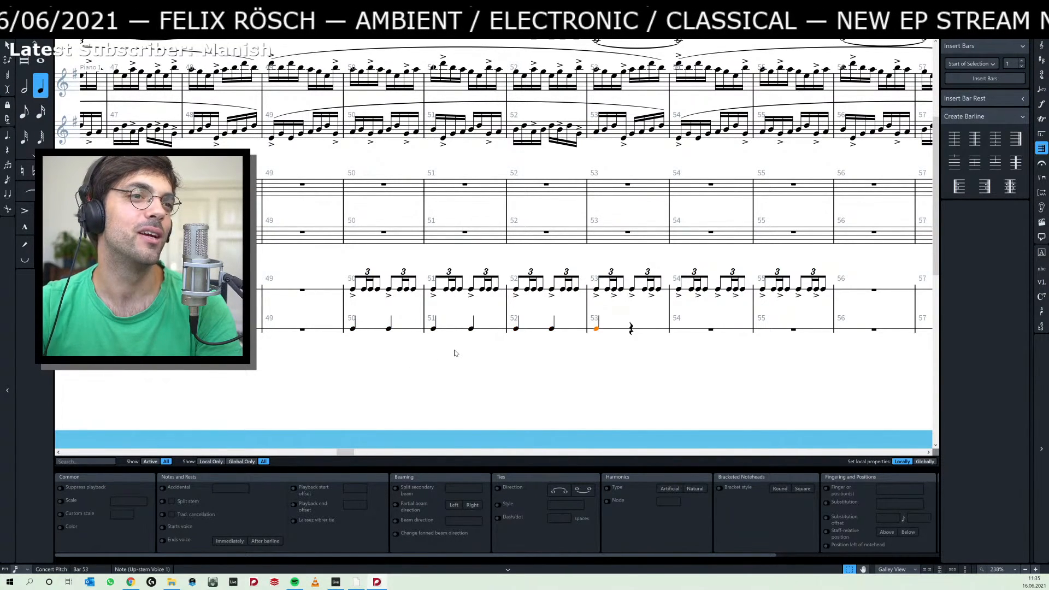
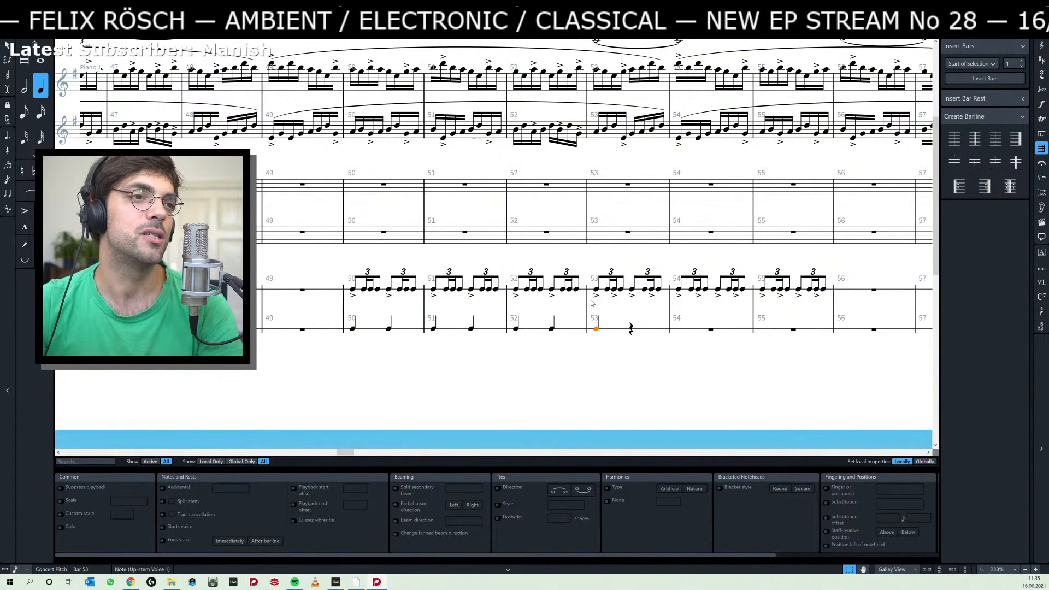
Try shortening the first hand clap note in bar 53 to an eighth and building an eighth-note duplet there, and undo the duplet.
{"action": "key", "text": "5"}
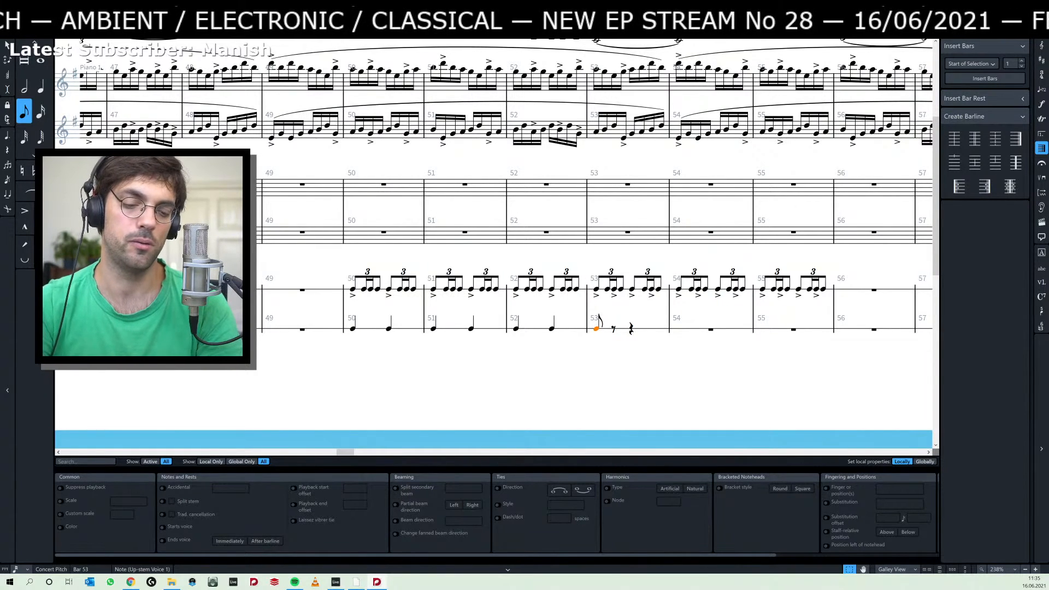
{"action": "key", "text": "semicolon"}
{"action": "key", "text": "Right"}
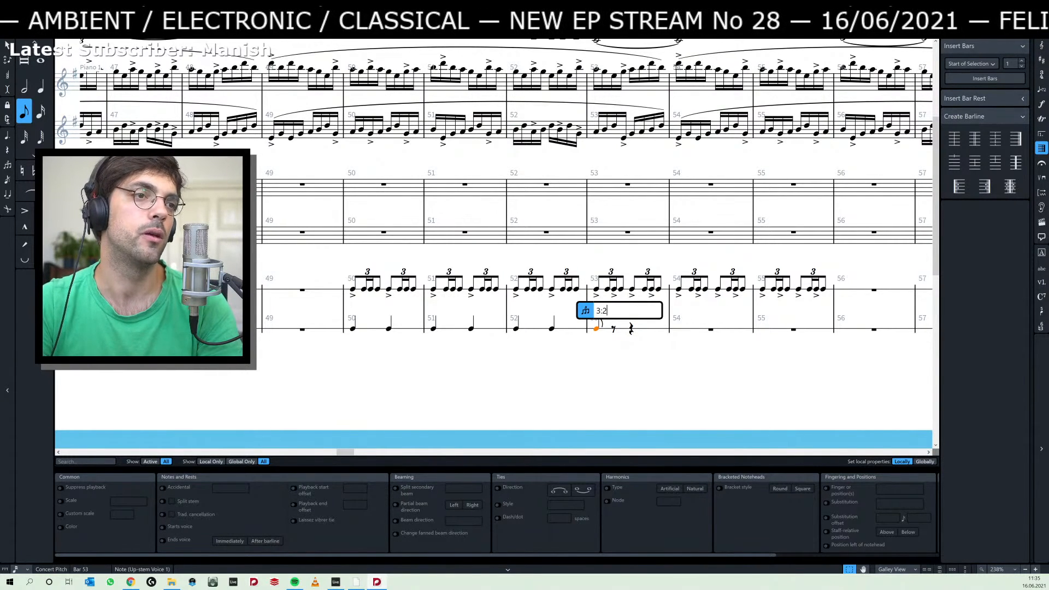
{"action": "key", "text": "BackSpace"}
{"action": "type", "text": "2"}
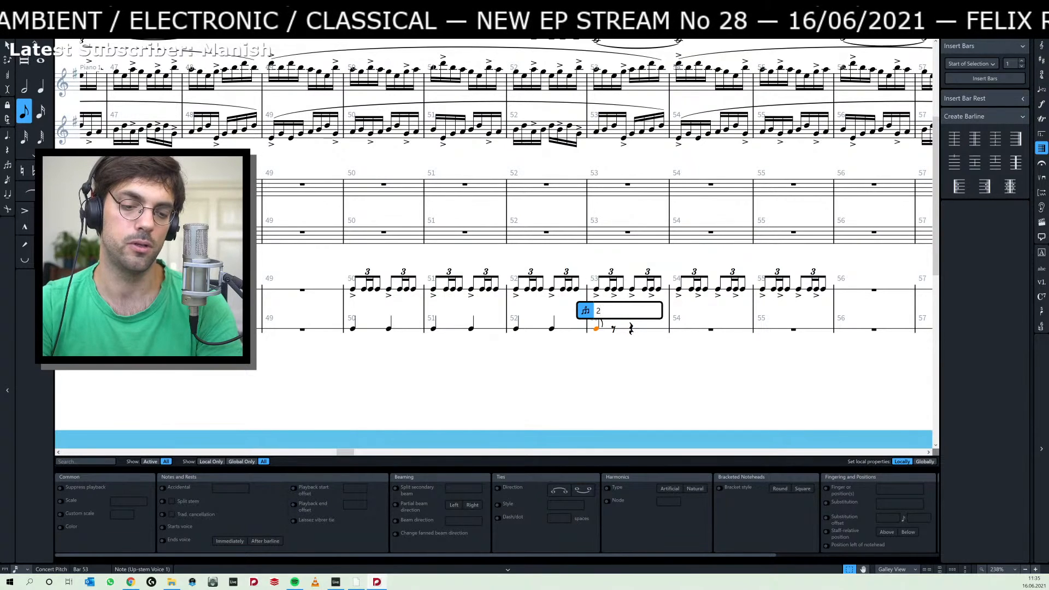
{"action": "type", "text": "1"}
{"action": "key", "text": "Return"}
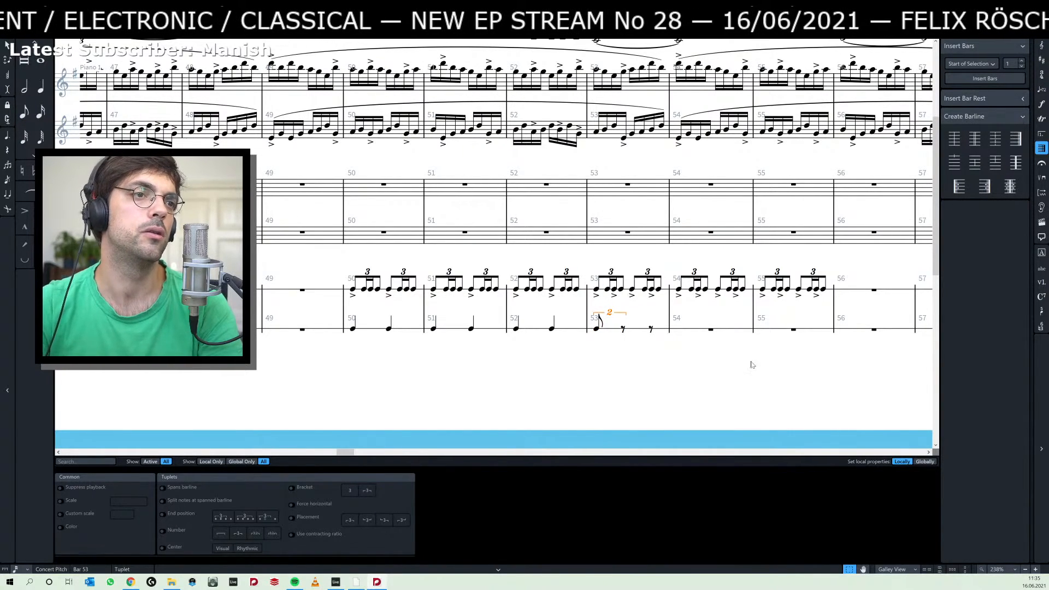
{"action": "left_click", "coordinate": [596, 329]}
{"action": "key", "text": "r"}
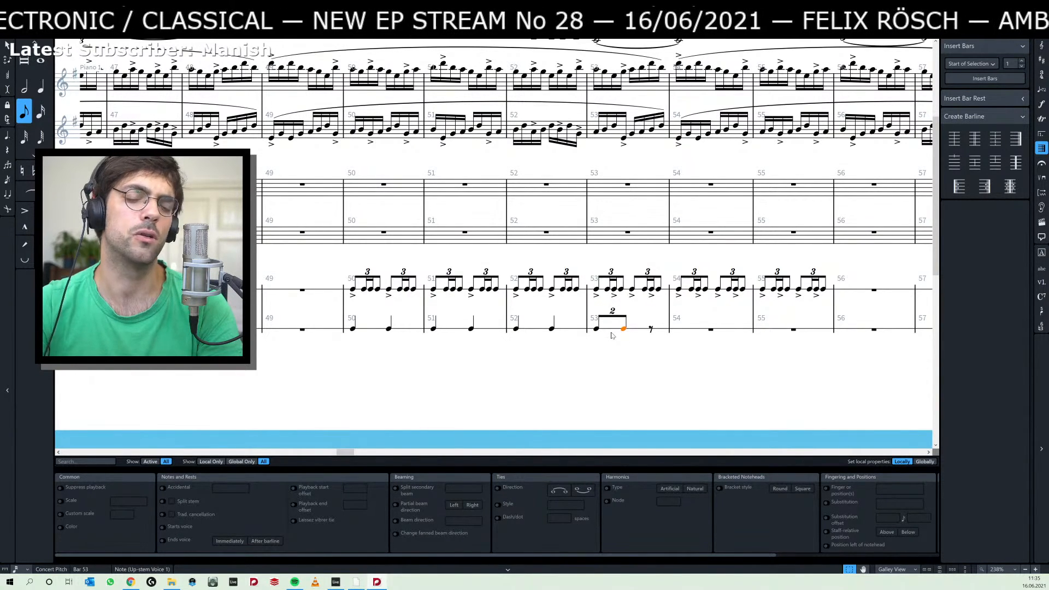
{"action": "key", "text": "ctrl+z"}
{"action": "key", "text": "ctrl+z"}
{"action": "key", "text": "ctrl+z"}
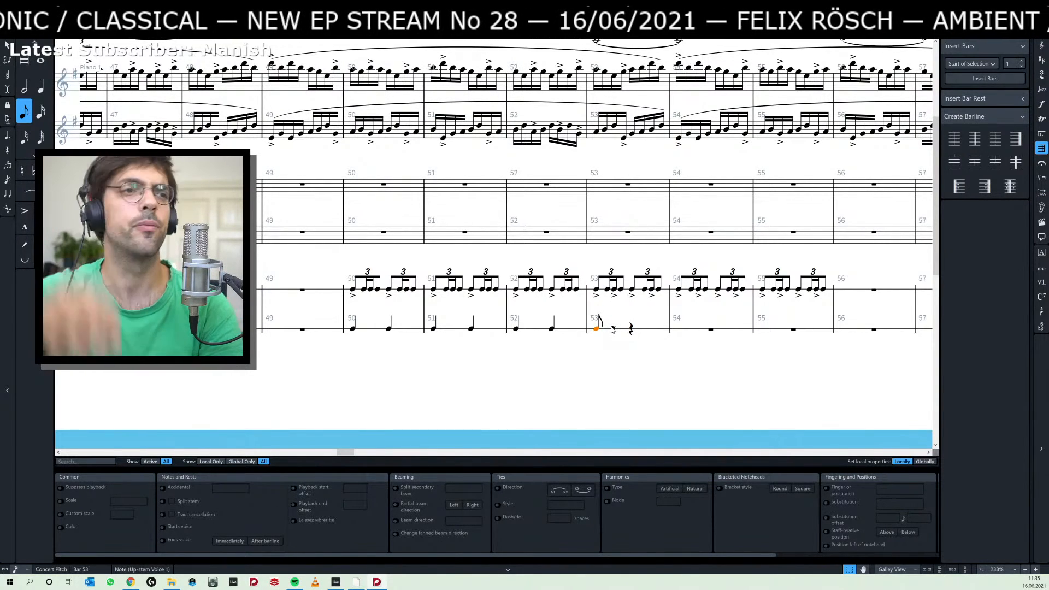
Try adding a rhythm dot to the first snare drum note of bar 53 and undo it.
{"action": "left_click", "coordinate": [597, 290]}
{"action": "key", "text": "period"}
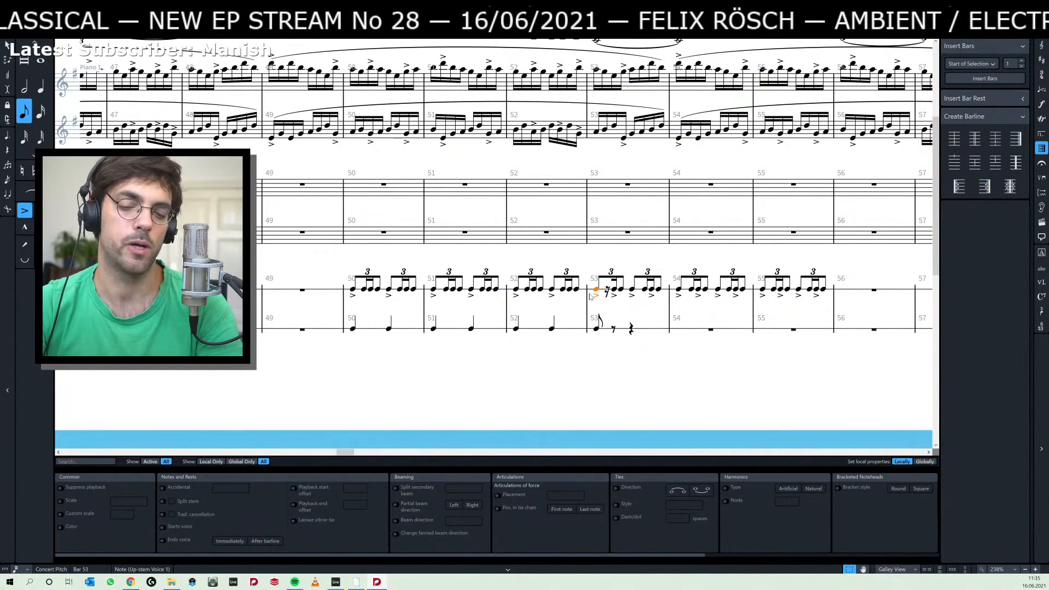
{"action": "key", "text": "ctrl+z"}
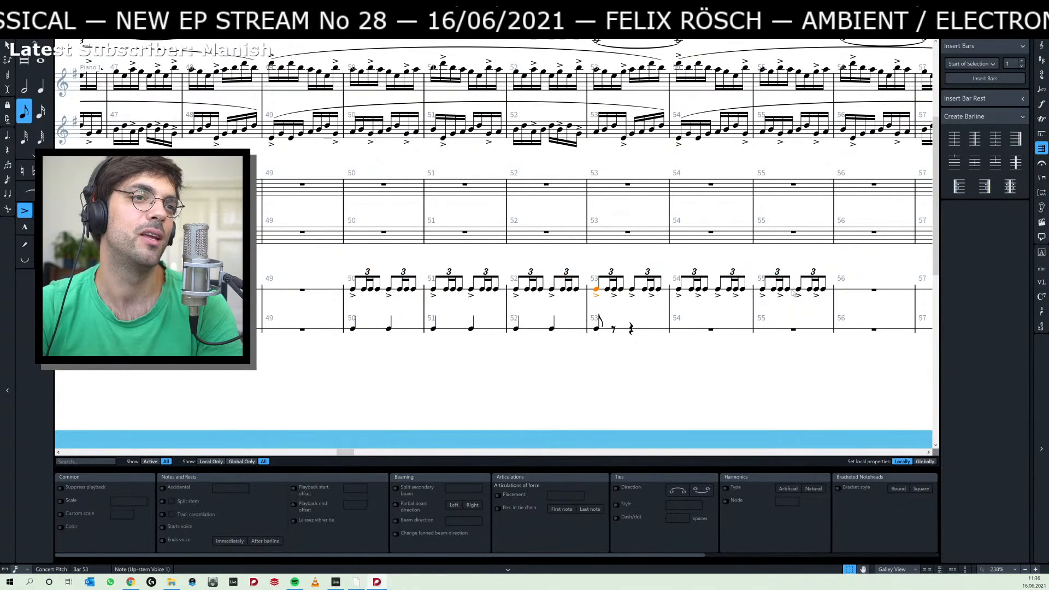
Copy the snare drum triplets of bars 53 to 55 to the Hand Clap staff and dot the first copied note in bar 53.
{"action": "left_click", "coordinate": [823, 290], "text": "shift"}
{"action": "left_click", "coordinate": [598, 330], "text": "alt"}
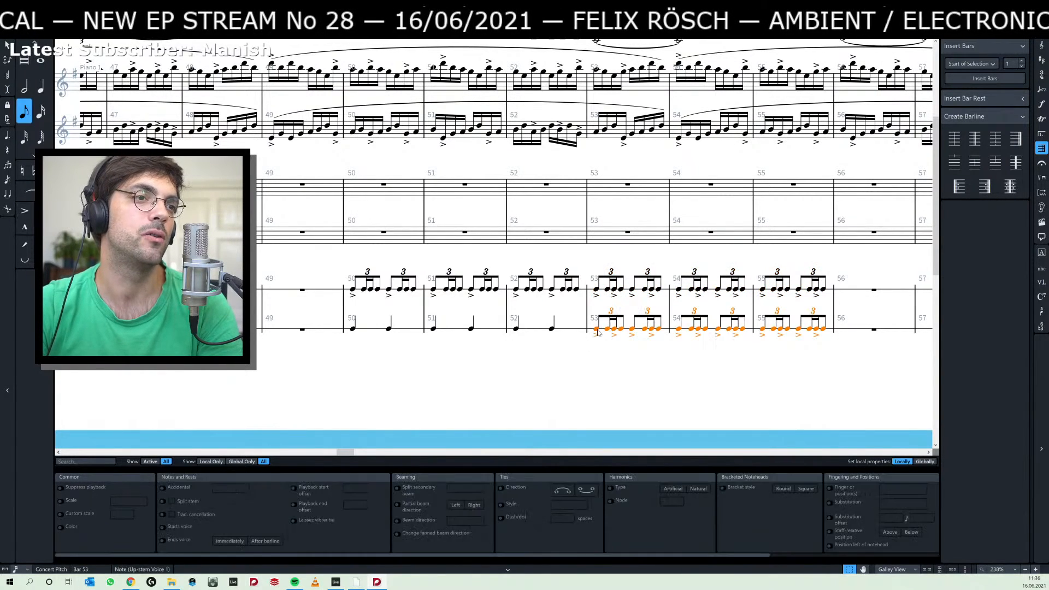
{"action": "left_click", "coordinate": [596, 329]}
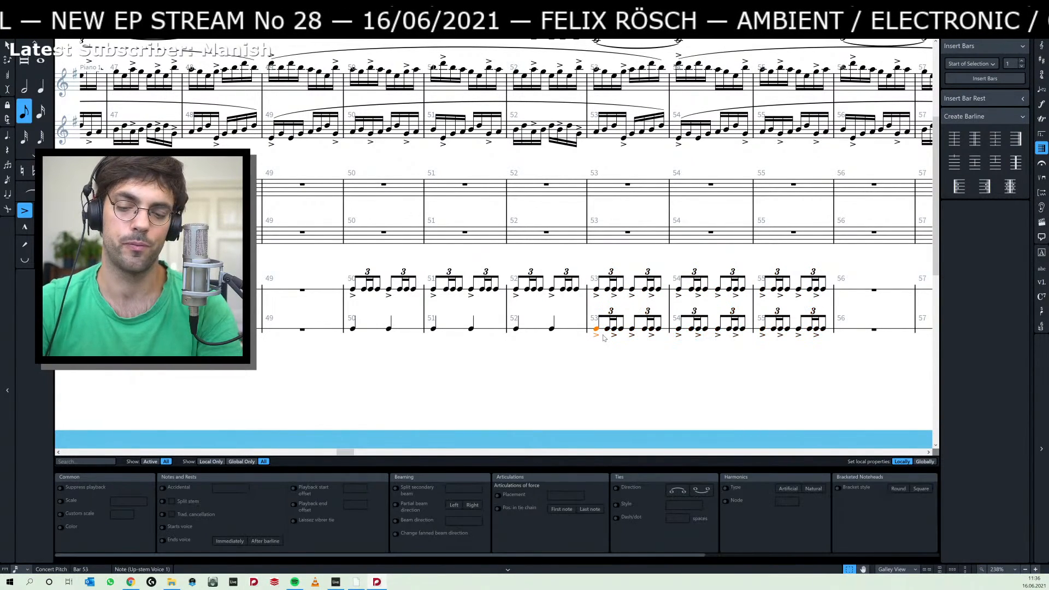
{"action": "key", "text": "period"}
Try dotting the accented note inside the first hand clap triplet of bar 53 and undo the lengthening.
{"action": "left_click", "coordinate": [620, 330]}
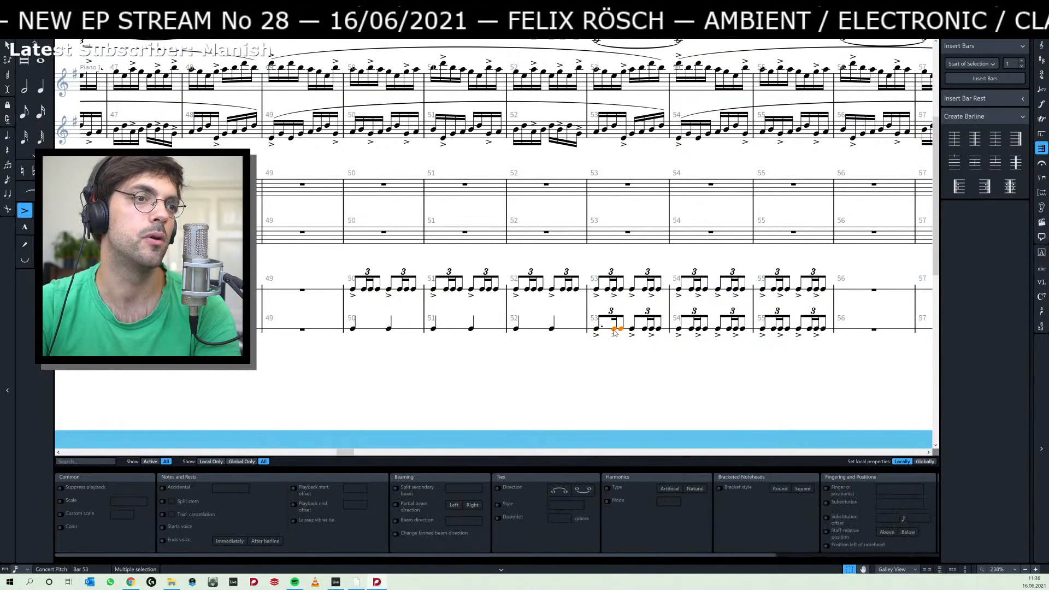
{"action": "left_click", "coordinate": [615, 330]}
{"action": "key", "text": "period"}
{"action": "key", "text": "period"}
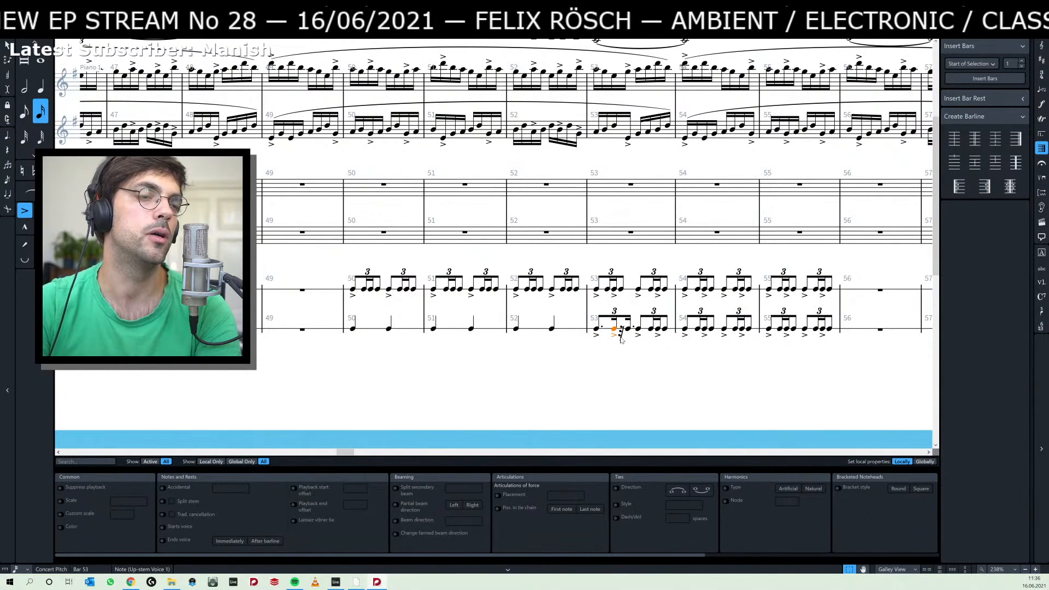
{"action": "key", "text": "ctrl+z"}
{"action": "key", "text": "ctrl+z"}
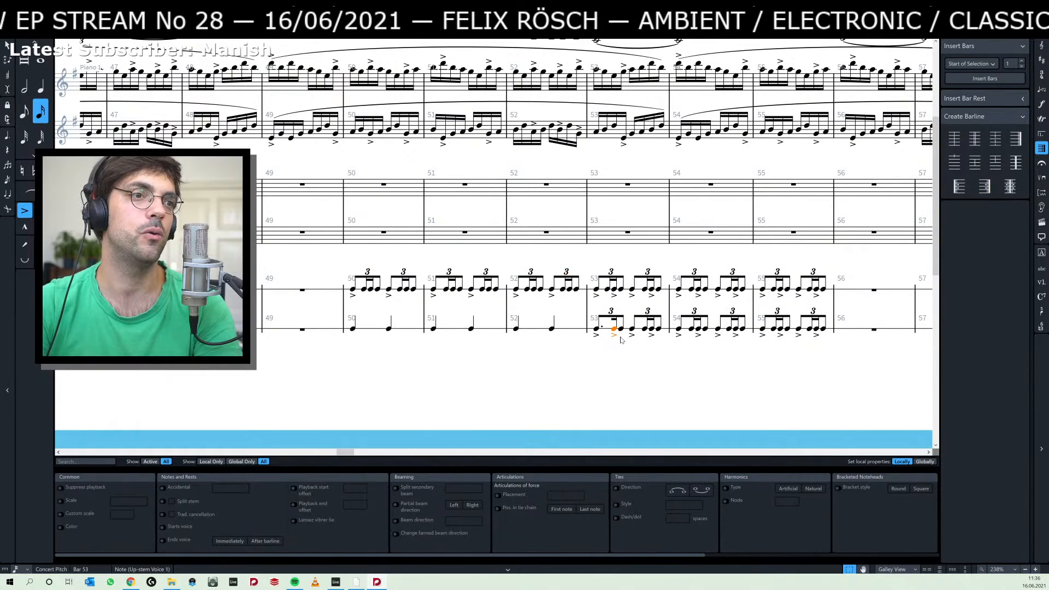
Tie the last two notes of the hand clap triplets in bars 53 and 54, and repeat the dotted, tied pattern in bar 55.
{"action": "key", "text": "t"}
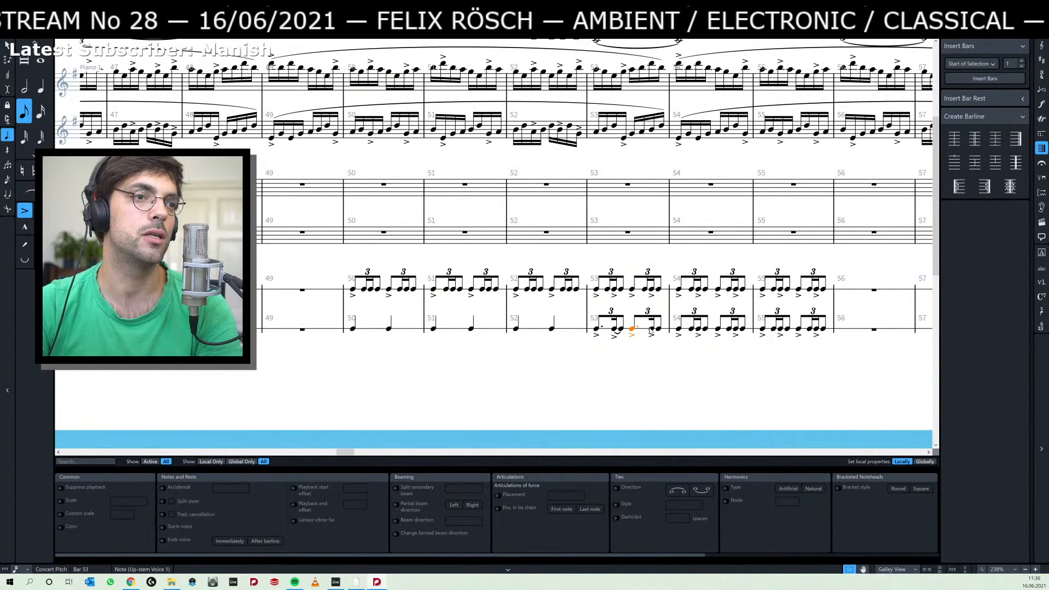
{"action": "left_click", "coordinate": [652, 329]}
{"action": "left_click", "coordinate": [699, 330]}
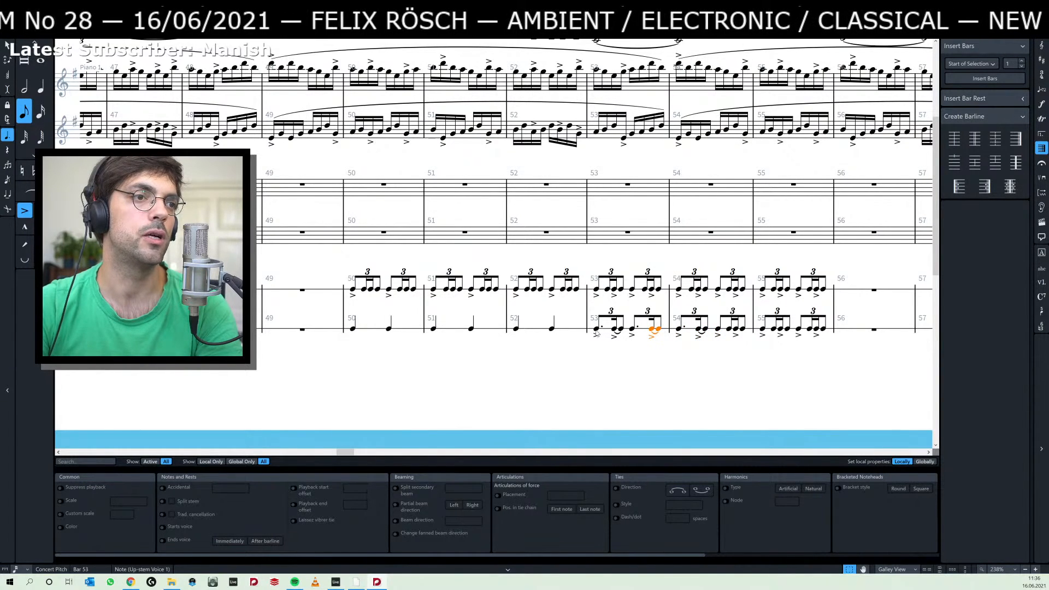
{"action": "key", "text": "r"}
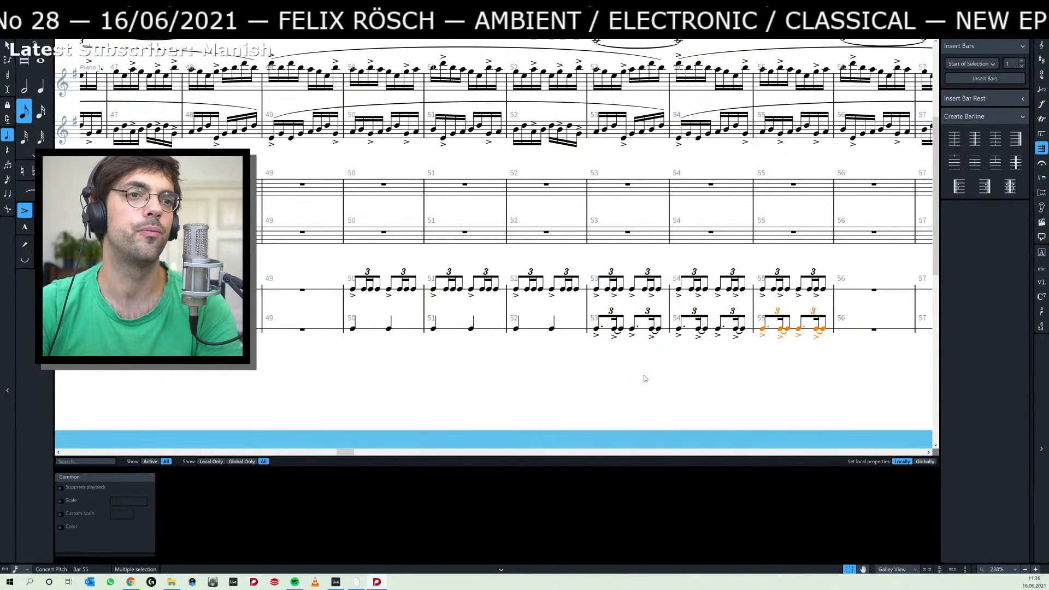
{"action": "key", "text": "Escape"}
Play back the score from the first hand clap note in bar 50 through bar 55 and stop playback.
{"action": "left_click", "coordinate": [353, 329]}
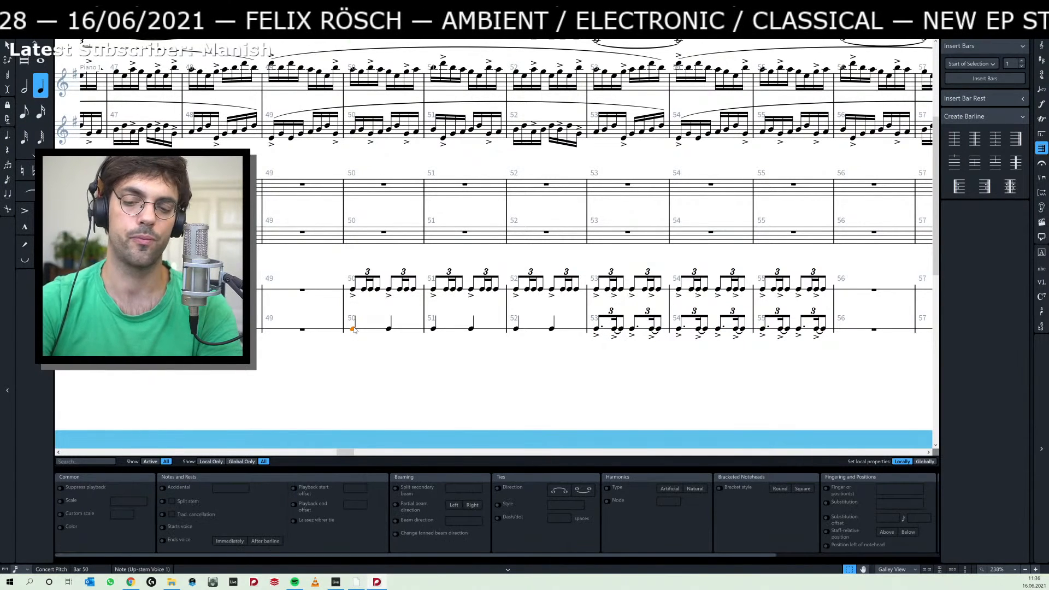
{"action": "key", "text": "p"}
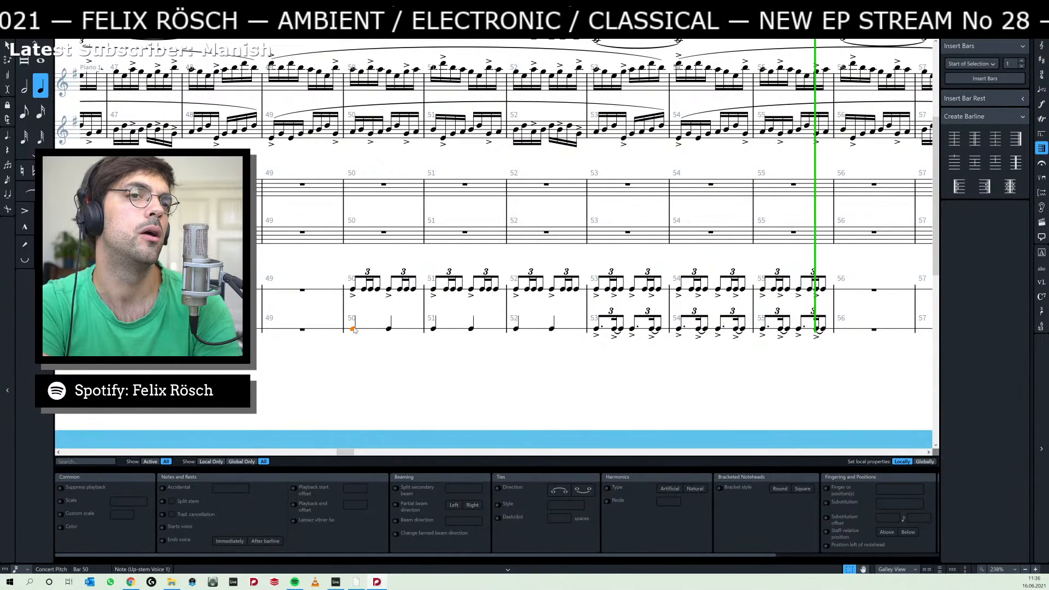
{"action": "key", "text": "space"}
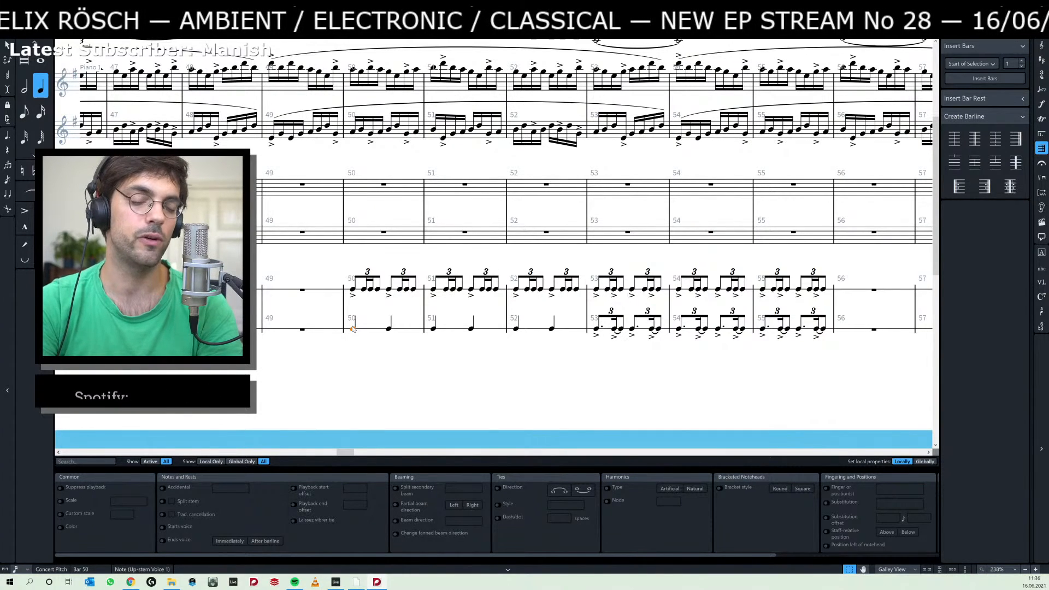
Add a ppp dynamic to the hand clap and a p dynamic to the snare drum at the start of bar 50.
{"action": "key", "text": "shift+d"}
{"action": "type", "text": "ppp"}
{"action": "key", "text": "Return"}
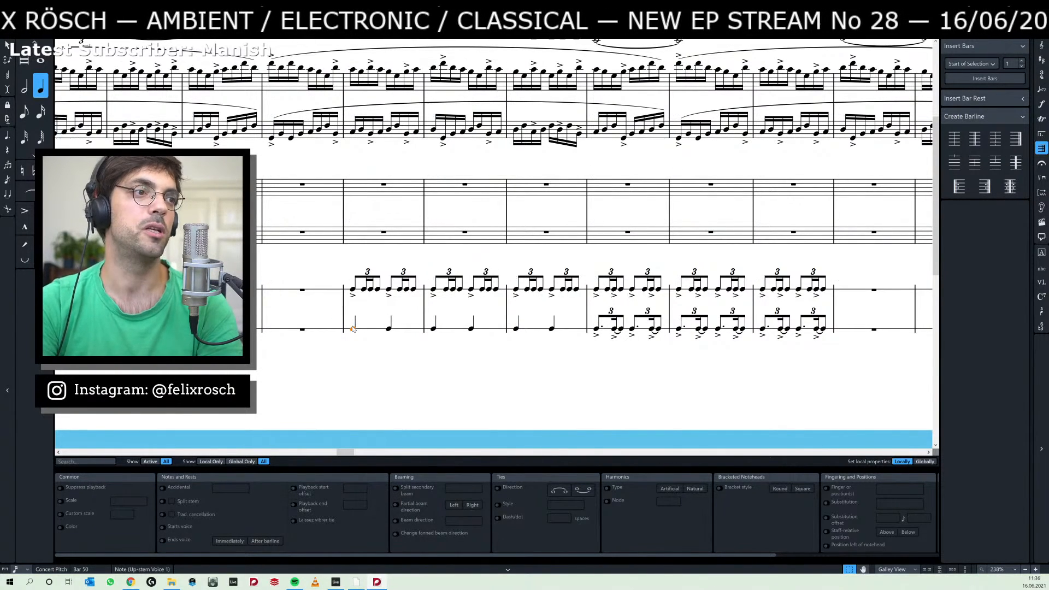
{"action": "left_click", "coordinate": [353, 292]}
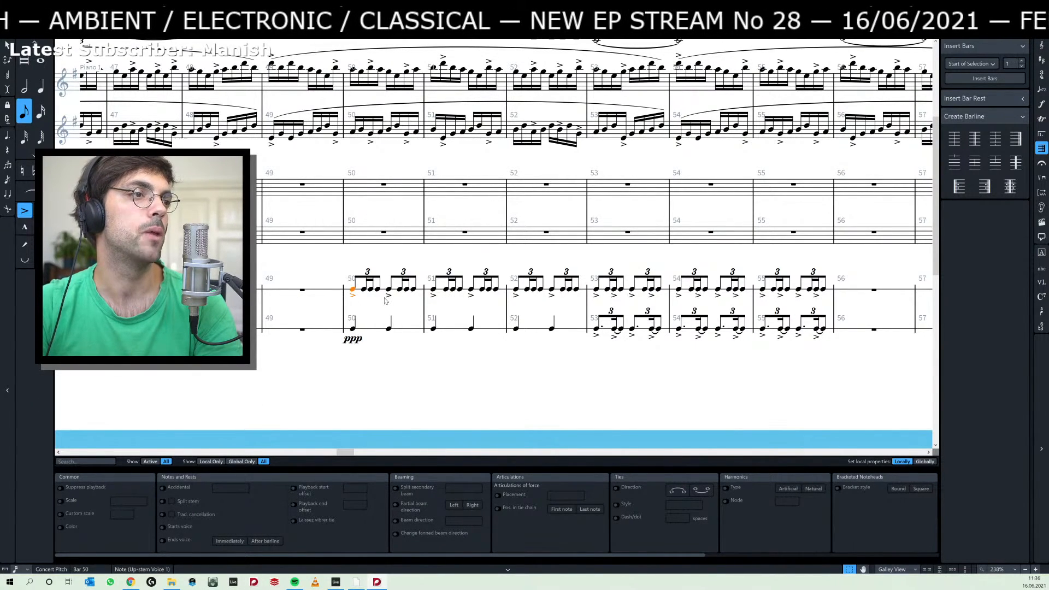
{"action": "key", "text": "shift+d"}
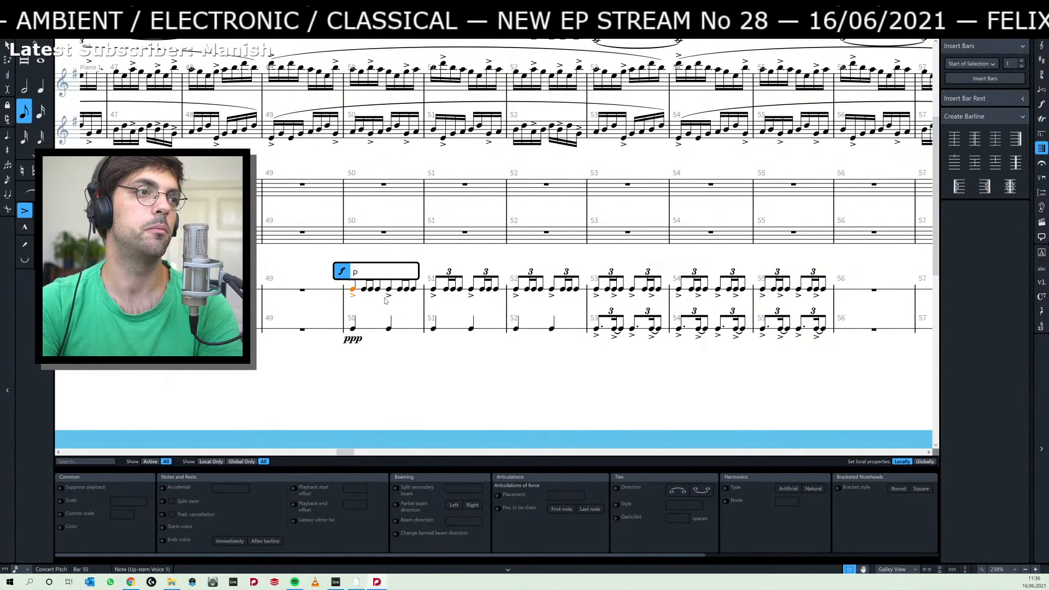
{"action": "key", "text": "Return"}
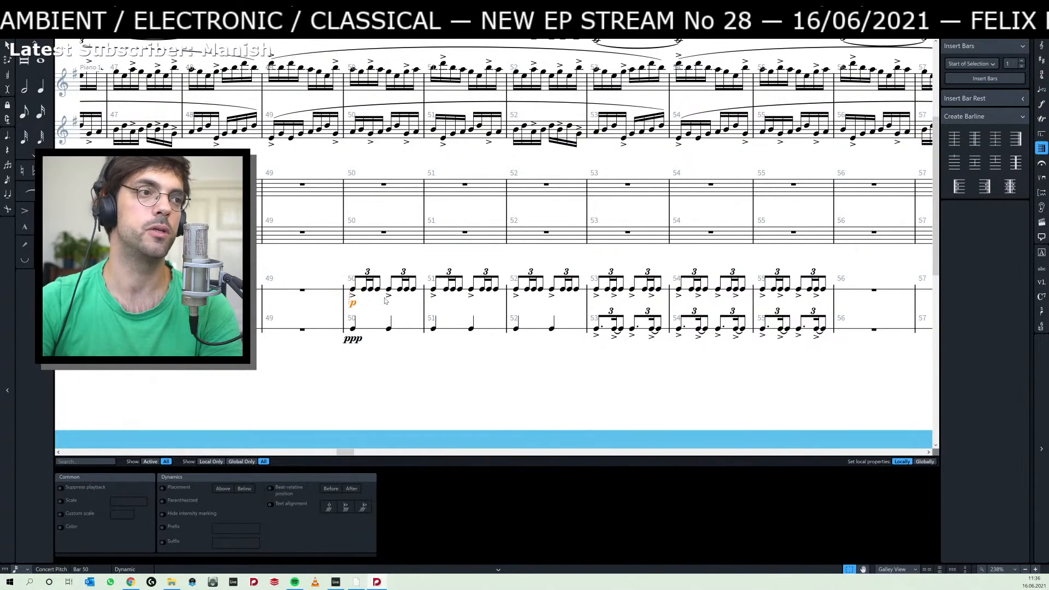
Play back the percussion with its dynamics from the first snare drum note in bar 50 and stop in bar 55.
{"action": "left_click", "coordinate": [353, 289]}
{"action": "key", "text": "p"}
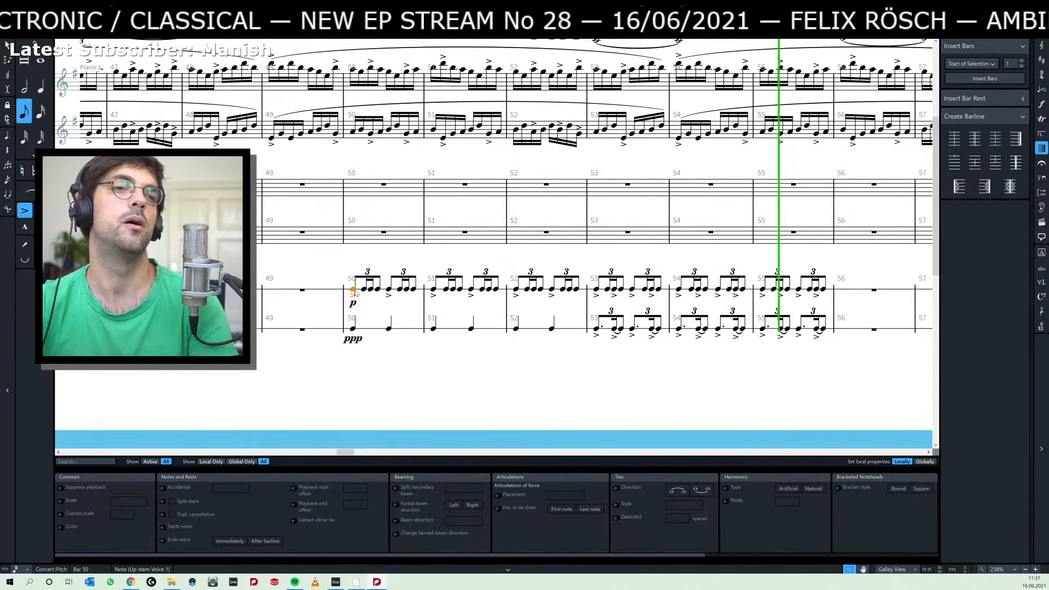
{"action": "key", "text": "space"}
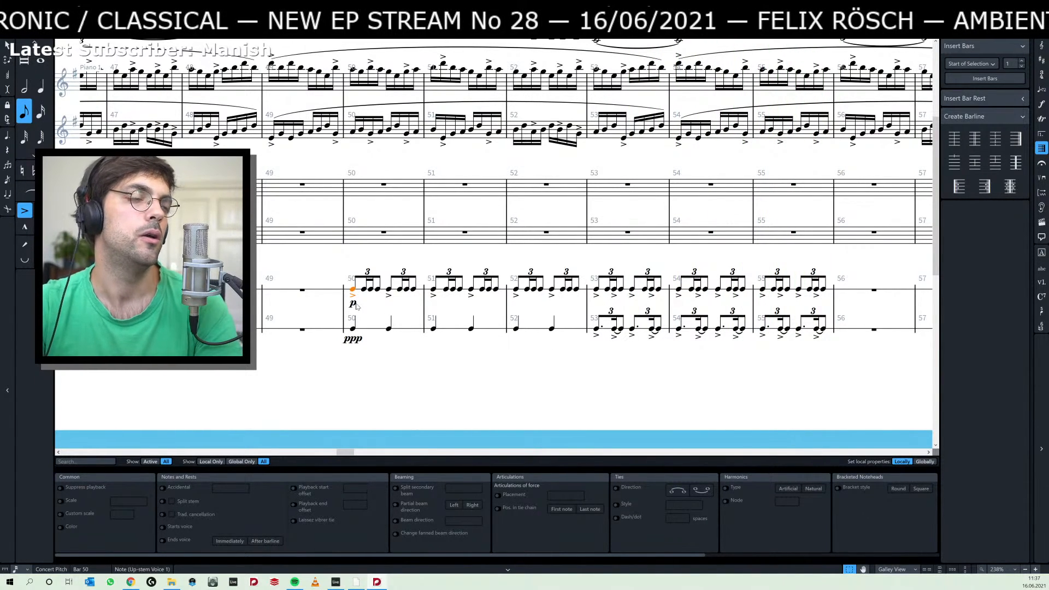
Try changing the snare drum's dynamic in bar 50 to ppp and undo the change.
{"action": "left_click", "coordinate": [355, 340]}
{"action": "double_click", "coordinate": [353, 305]}
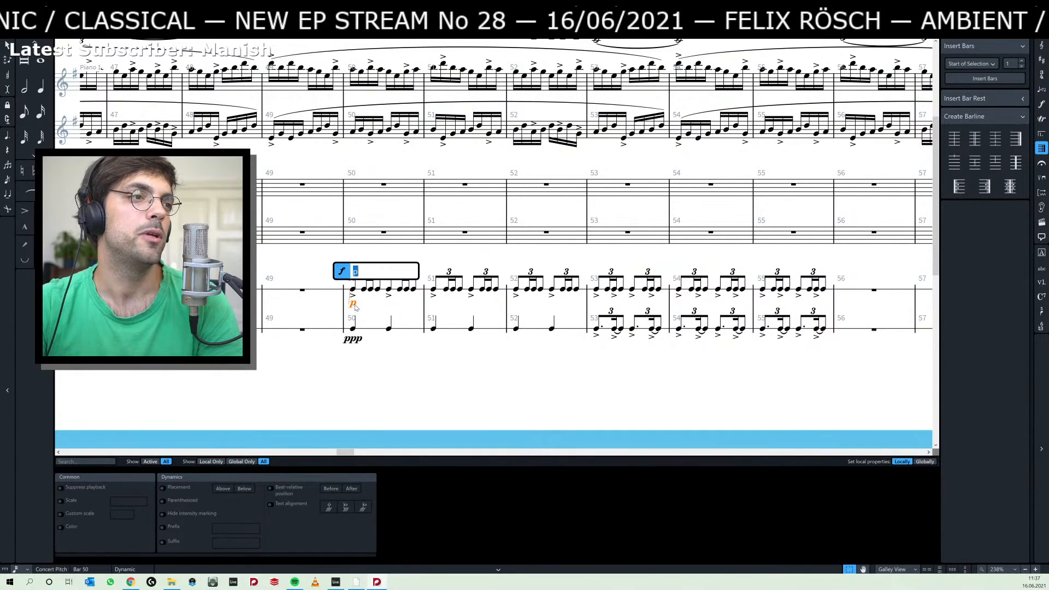
{"action": "type", "text": "pppp"}
{"action": "key", "text": "BackSpace"}
{"action": "key", "text": "Return"}
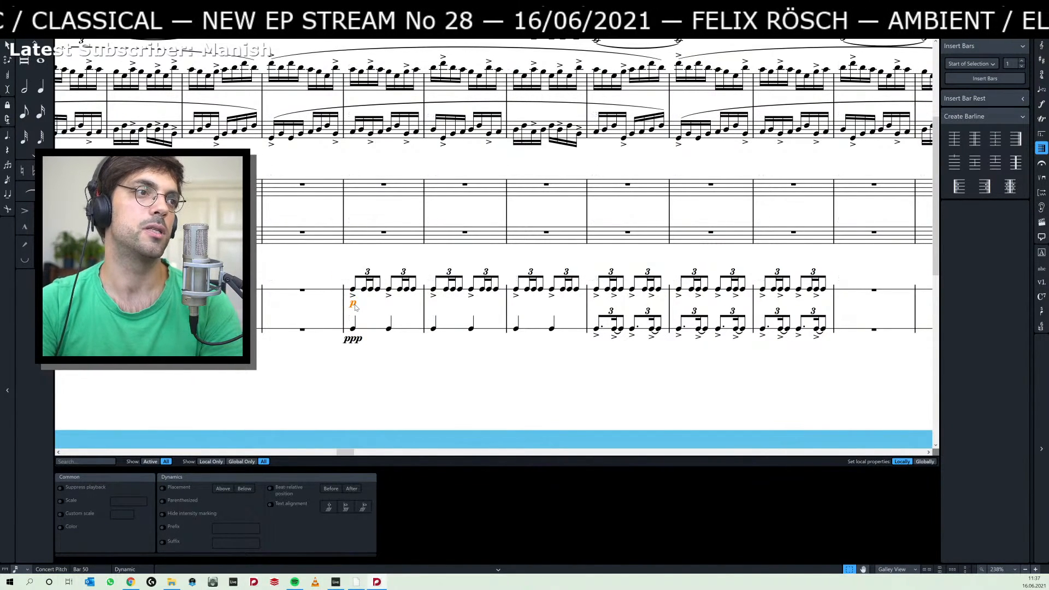
{"action": "key", "text": "ctrl+z"}
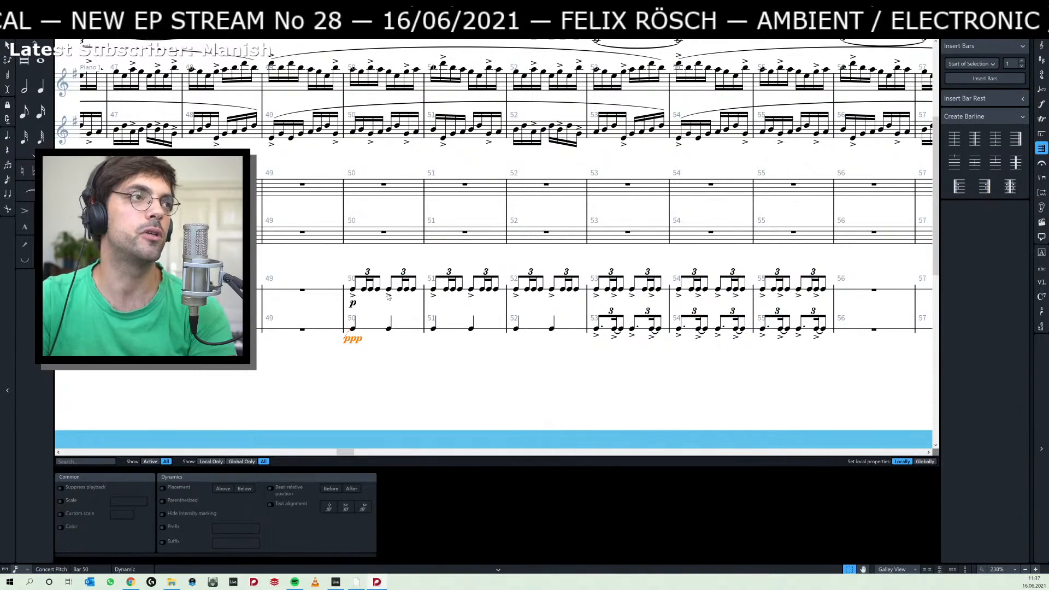
{"action": "key", "text": "ctrl+3"}
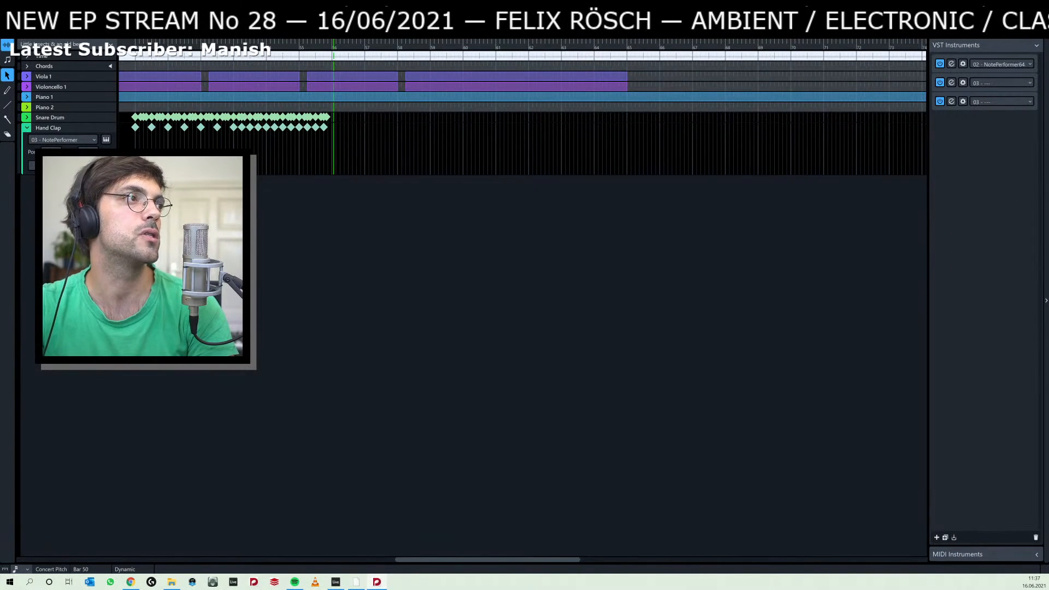
{"action": "key", "text": "ctrl+4"}
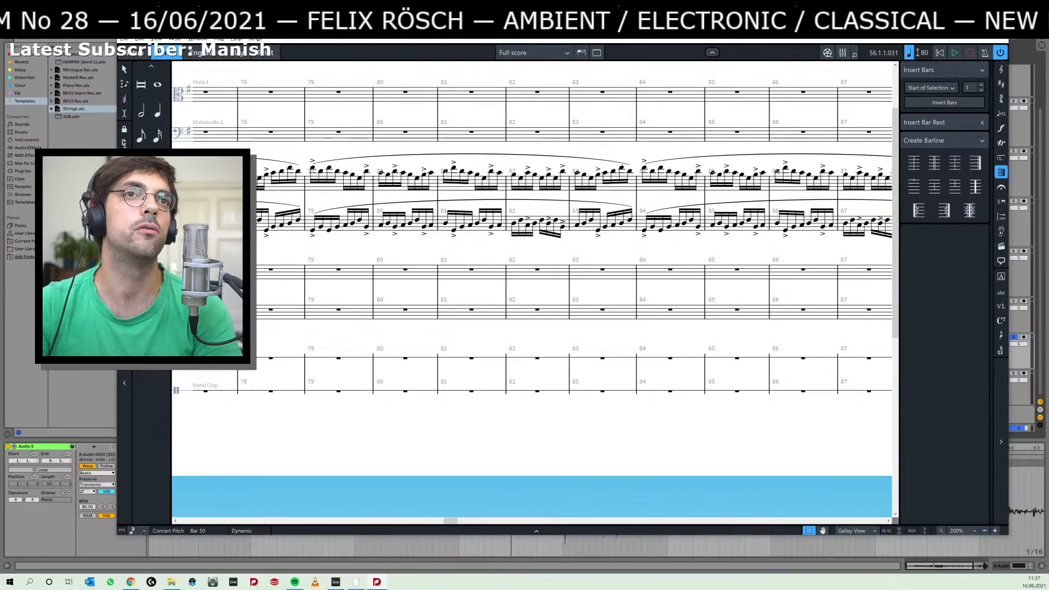
{"action": "left_click", "coordinate": [967, 28]}
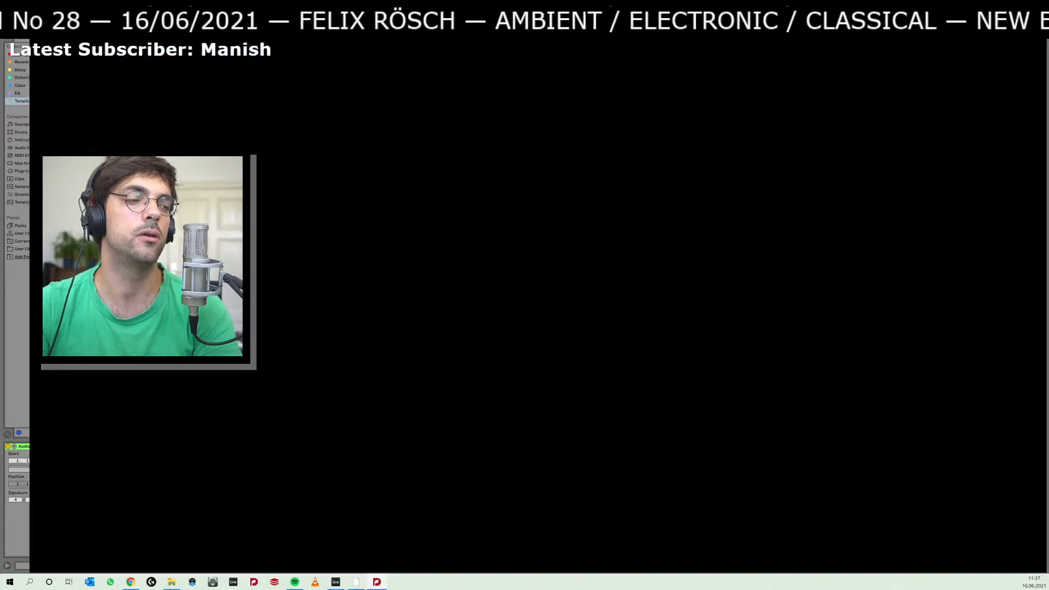
Change the hand clap's dynamic at the start of bar 50 to p.
{"action": "scroll", "coordinate": [860, 369], "scroll_direction": "down", "scroll_amount": 1}
{"action": "scroll", "coordinate": [716, 335], "scroll_direction": "up", "scroll_amount": 4}
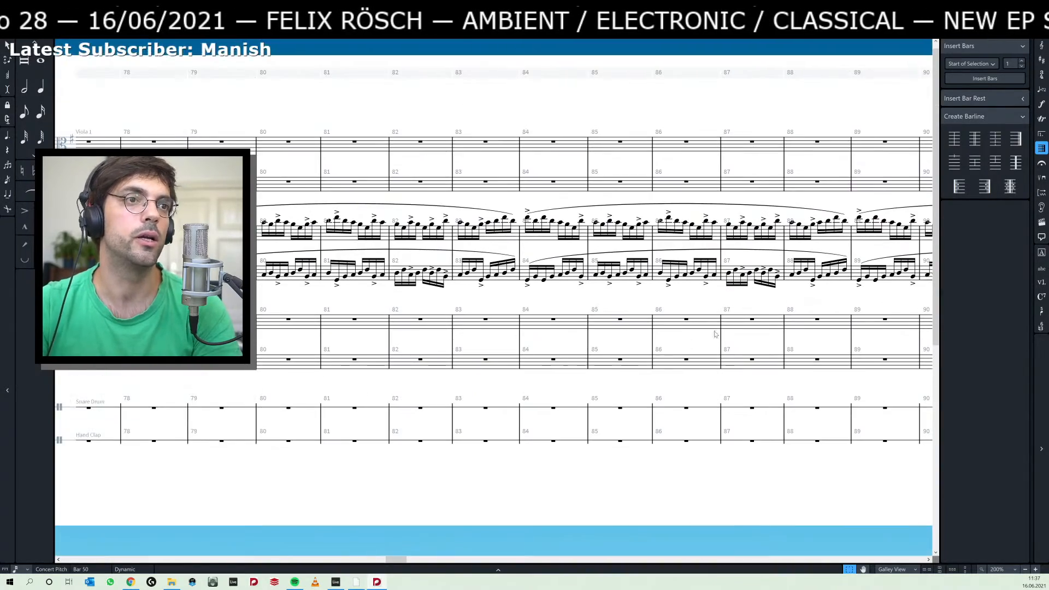
{"action": "left_click_drag", "start_coordinate": [226, 481], "coordinate": [642, 475]}
{"action": "left_click_drag", "start_coordinate": [230, 505], "coordinate": [639, 479]}
{"action": "left_click_drag", "start_coordinate": [391, 494], "coordinate": [807, 482]}
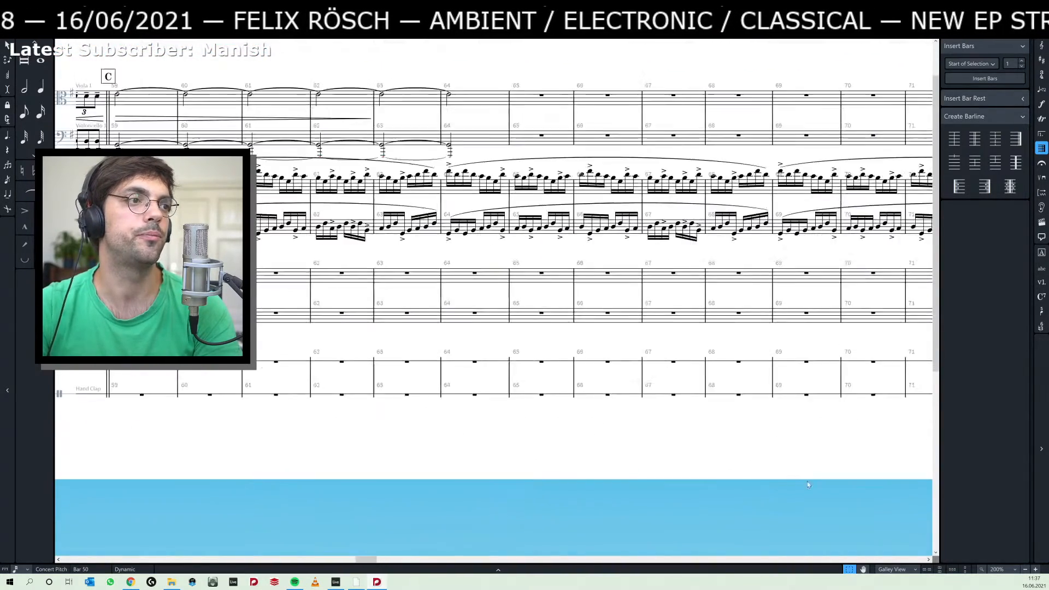
{"action": "left_click_drag", "start_coordinate": [215, 492], "coordinate": [568, 497]}
{"action": "left_click_drag", "start_coordinate": [353, 500], "coordinate": [795, 502]}
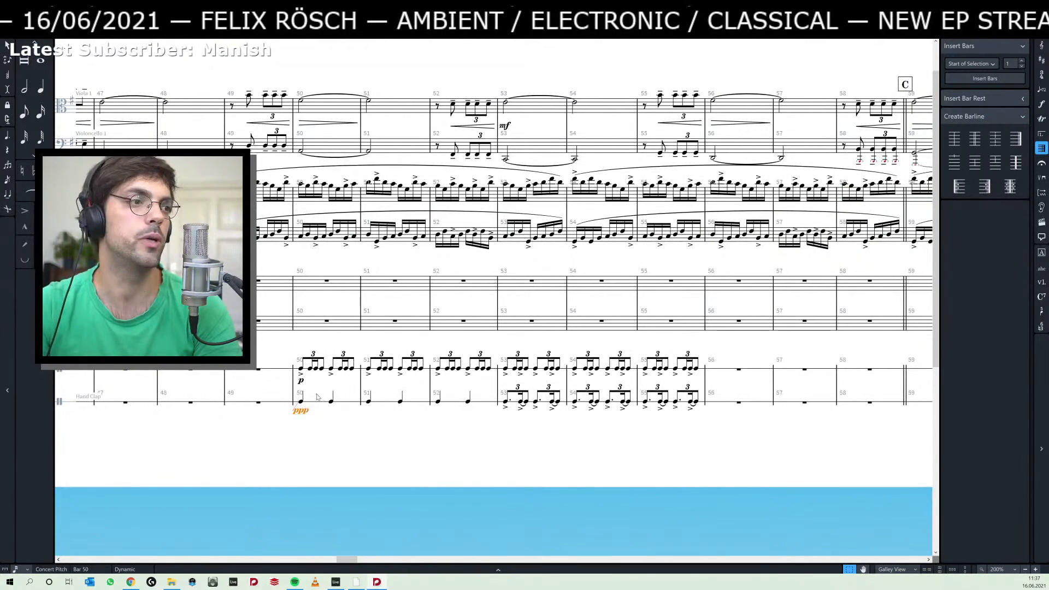
{"action": "double_click", "coordinate": [299, 411]}
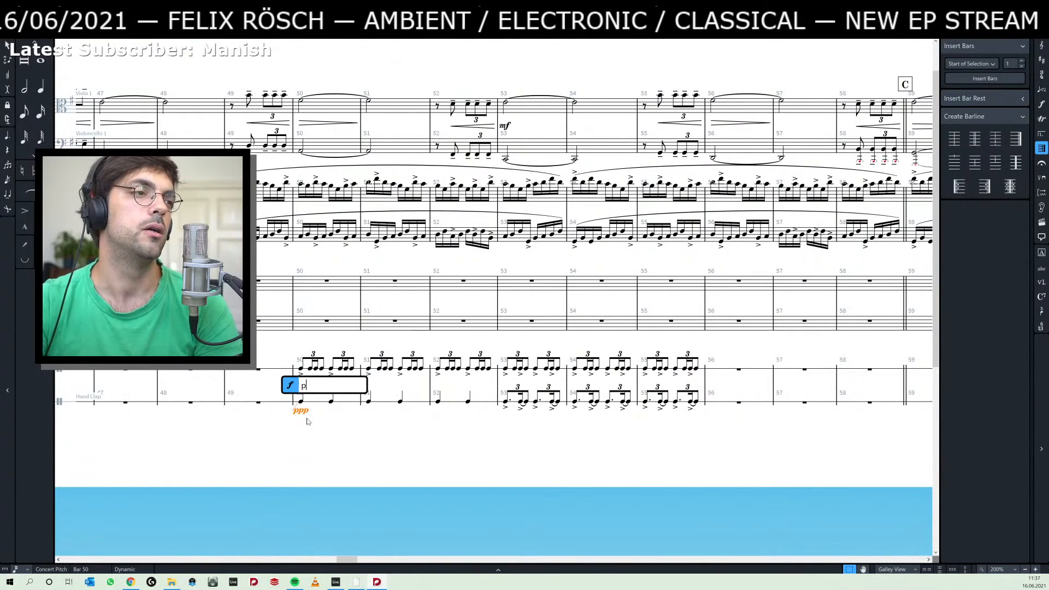
{"action": "key", "text": "Return"}
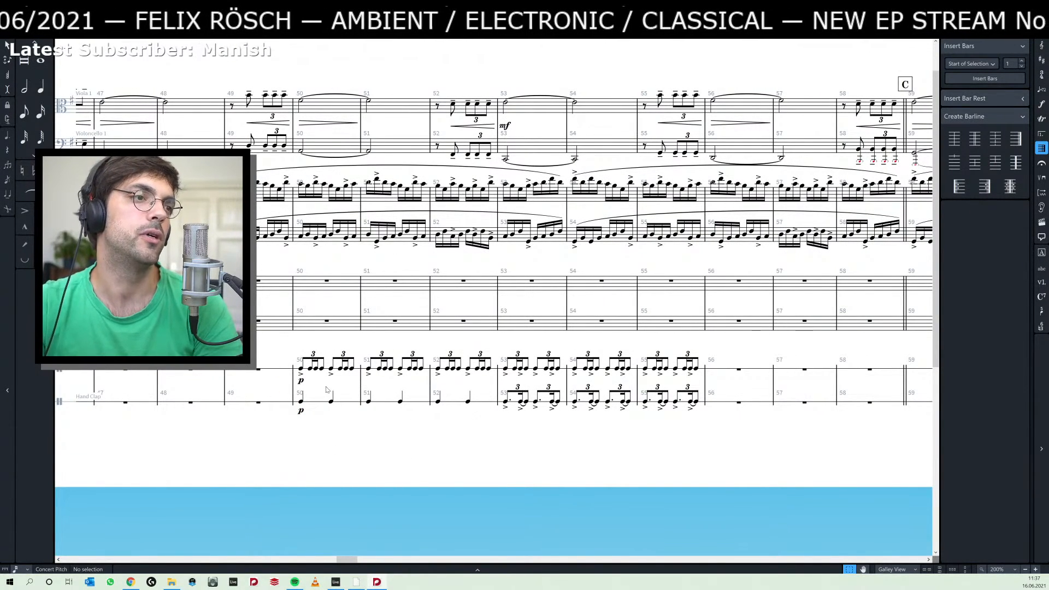
Repeat the snare drum and hand clap passage of bars 50–55 into bars 56–61 and delete the duplicated p dynamics in bar 56.
{"action": "left_click", "coordinate": [302, 371]}
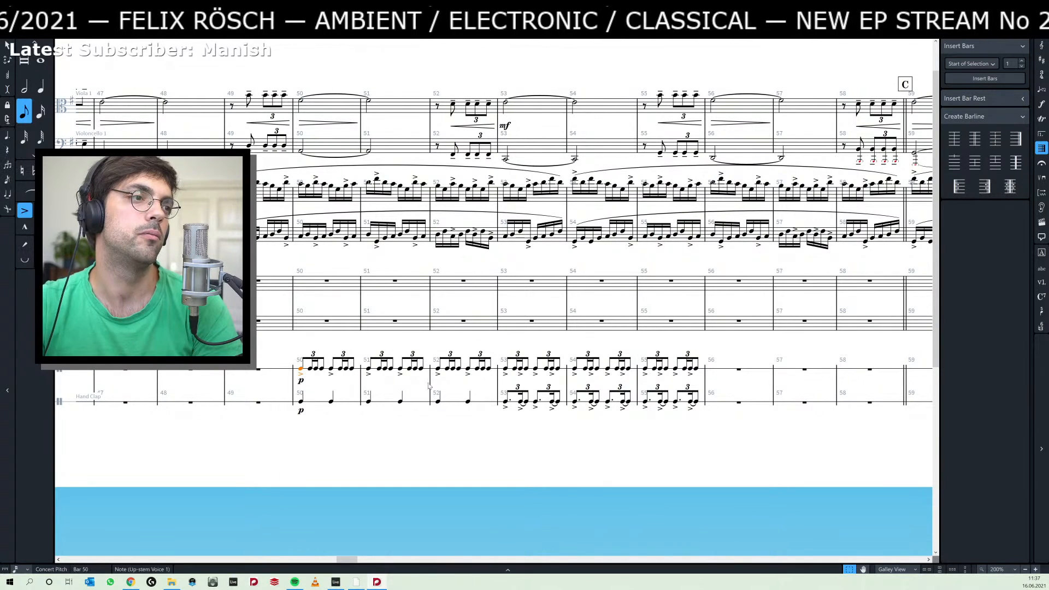
{"action": "left_click", "coordinate": [701, 404], "text": "shift"}
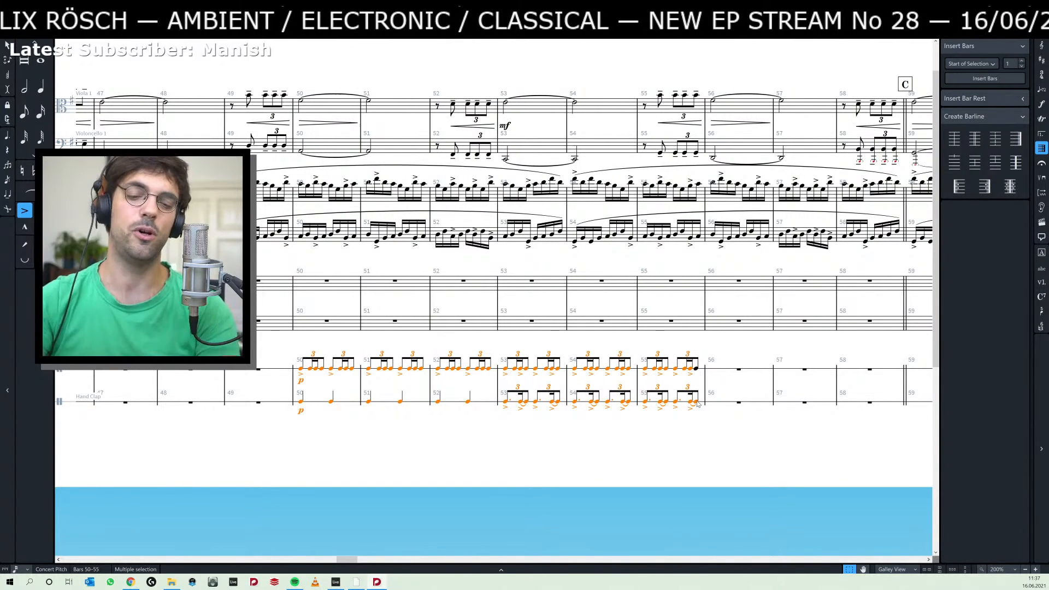
{"action": "key", "text": "r"}
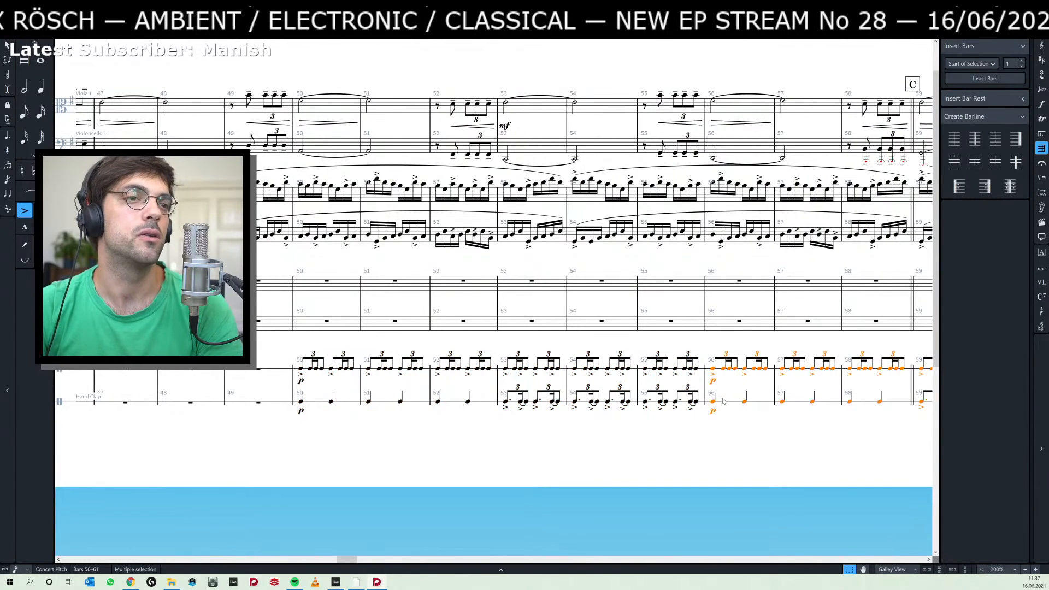
{"action": "left_click", "coordinate": [714, 412]}
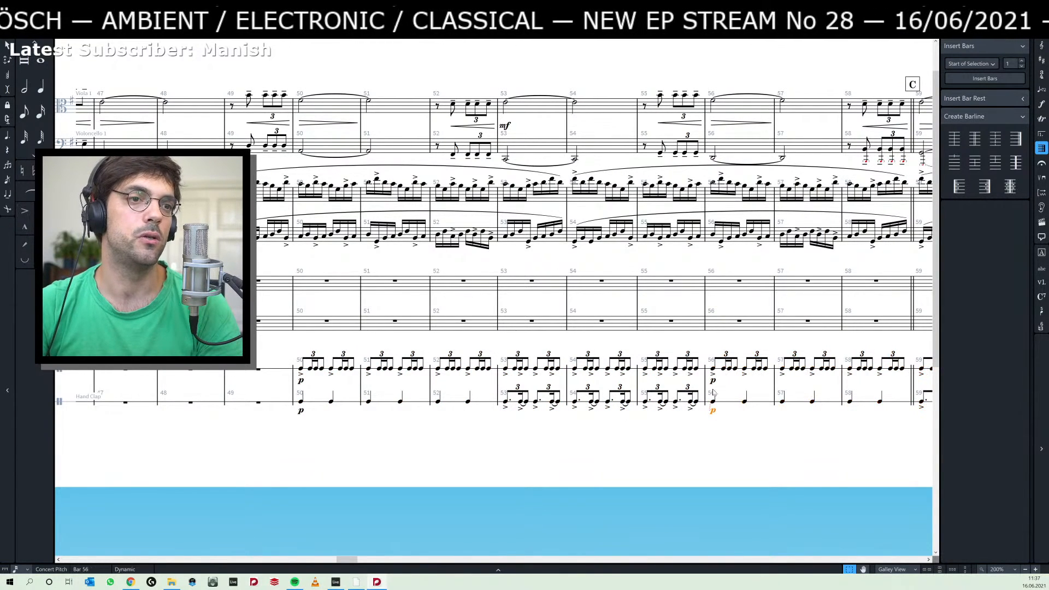
Repeat the snare drum and hand clap passage of bars 50–61 into bars 62–73 and delete the duplicated p dynamics in bar 62.
{"action": "left_click", "coordinate": [302, 374]}
{"action": "scroll", "coordinate": [515, 432], "scroll_direction": "right", "scroll_amount": 5}
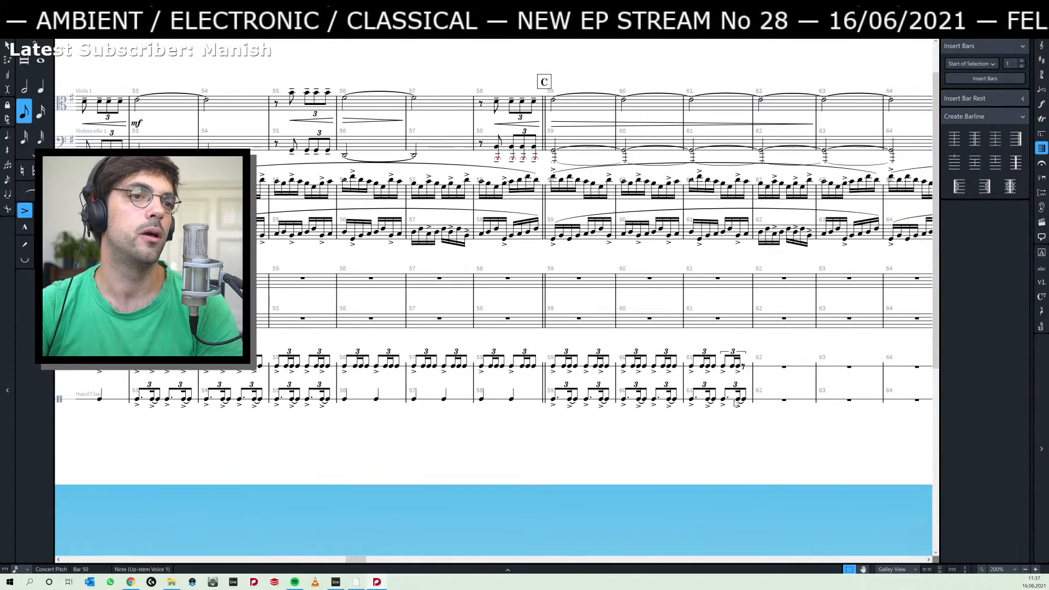
{"action": "left_click", "coordinate": [747, 401], "text": "shift"}
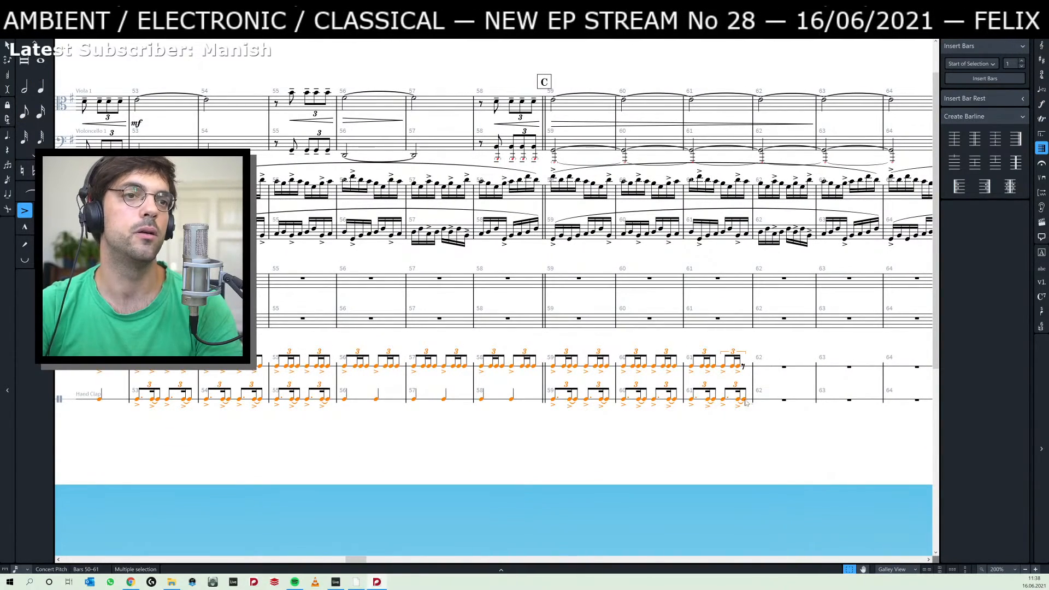
{"action": "key", "text": "r"}
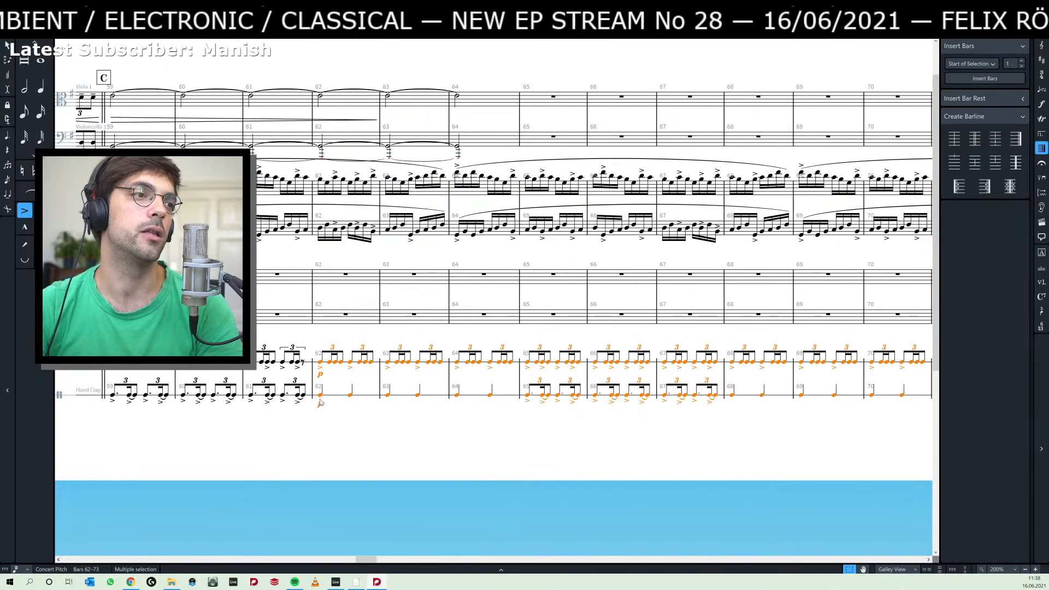
{"action": "left_click", "coordinate": [321, 403]}
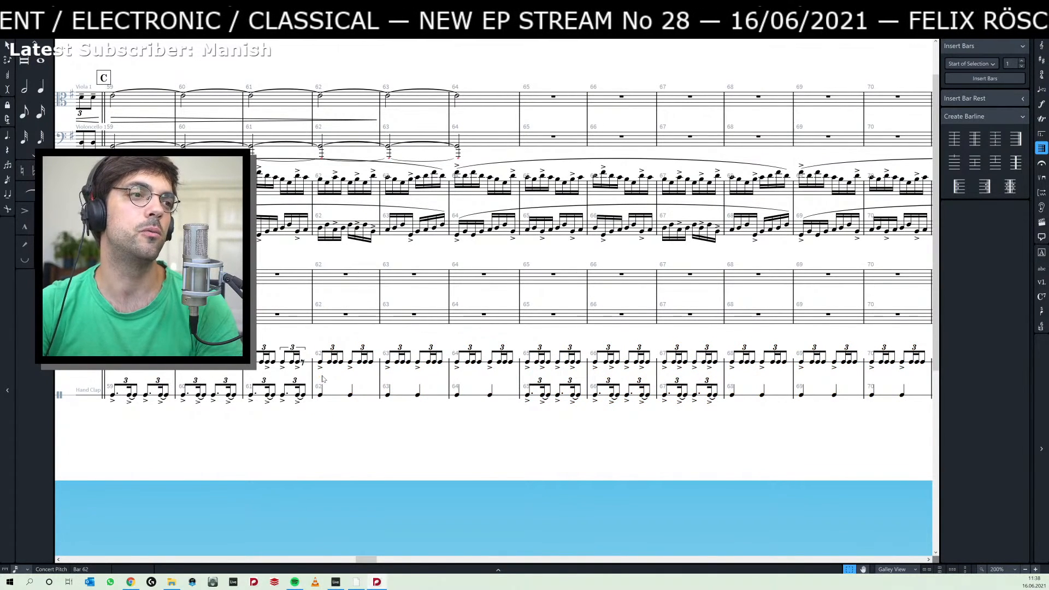
Switch to Ableton Live, solo the Atmo track and play it back from between bars 29 and 30.
{"action": "key", "text": "alt+Tab"}
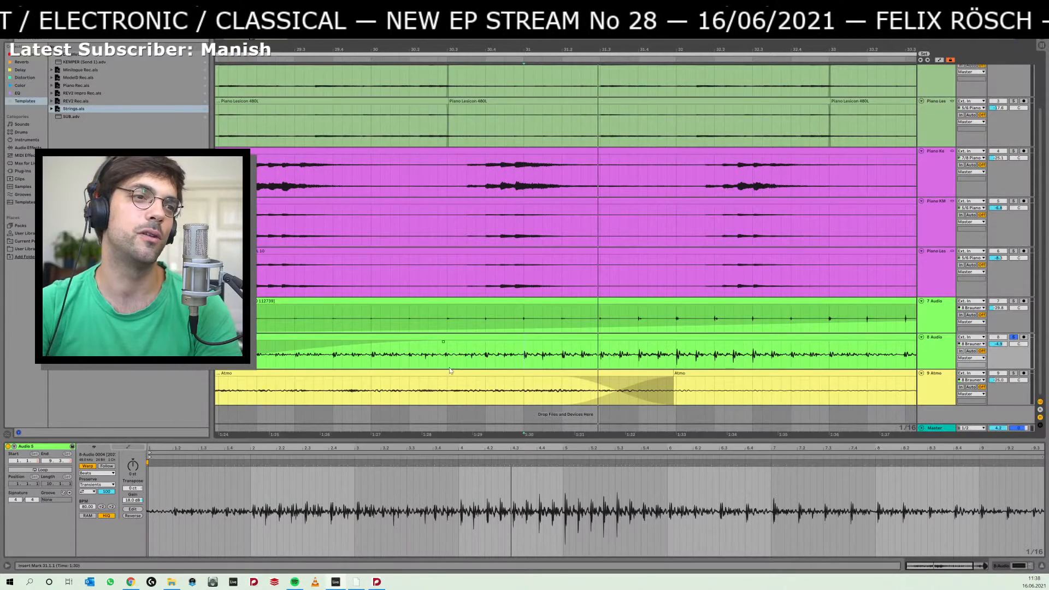
{"action": "left_click", "coordinate": [290, 389]}
{"action": "key", "text": "space"}
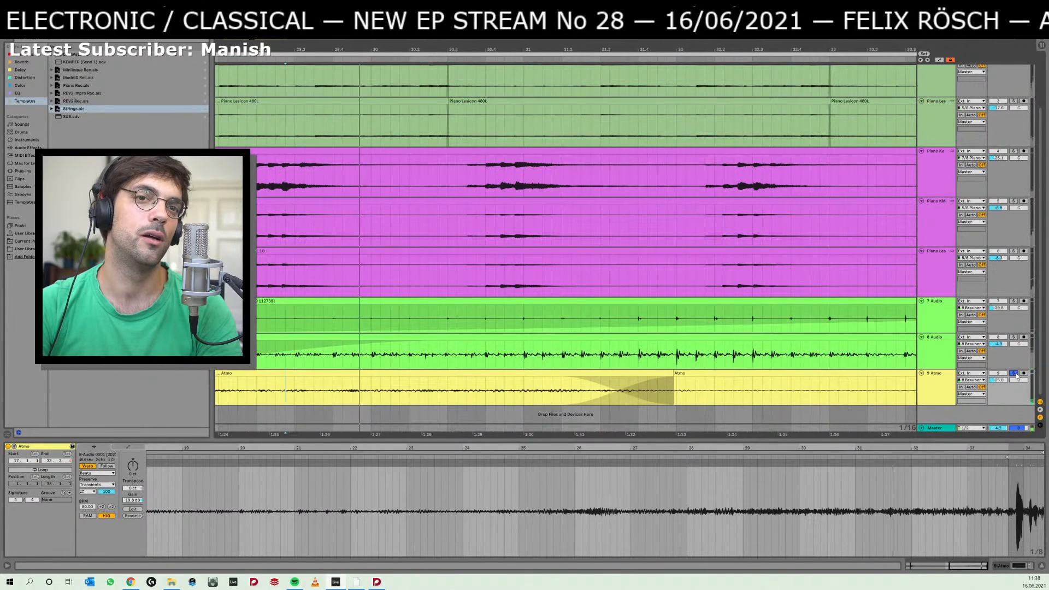
{"action": "left_click", "coordinate": [1014, 373]}
{"action": "key", "text": "space"}
{"action": "key", "text": "space"}
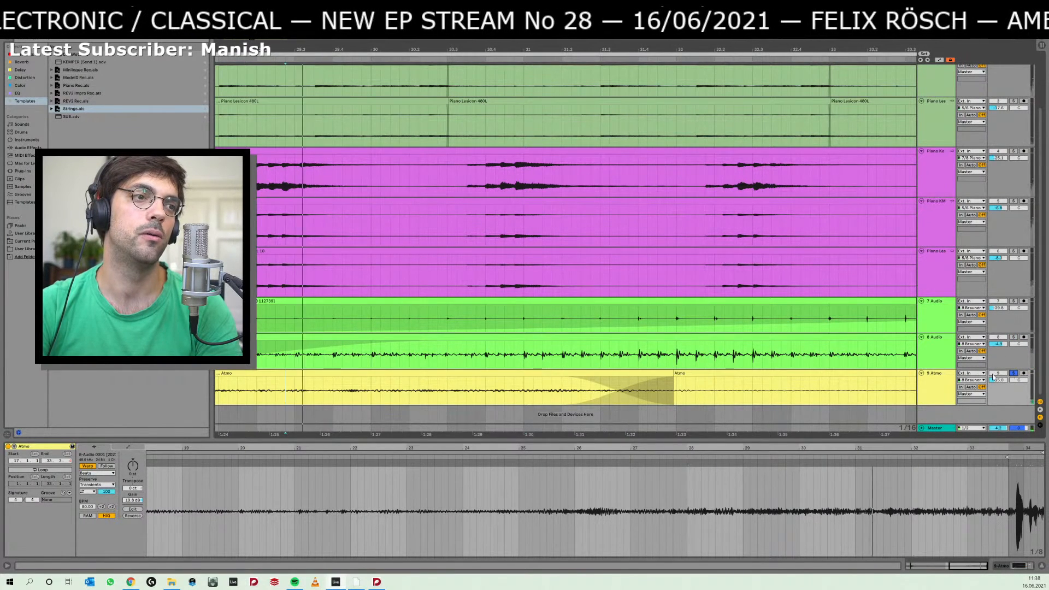
Raise the soloed Atmo track's volume and listen to its recording again from bar 28.
{"action": "left_click_drag", "start_coordinate": [997, 383], "coordinate": [1011, 374]}
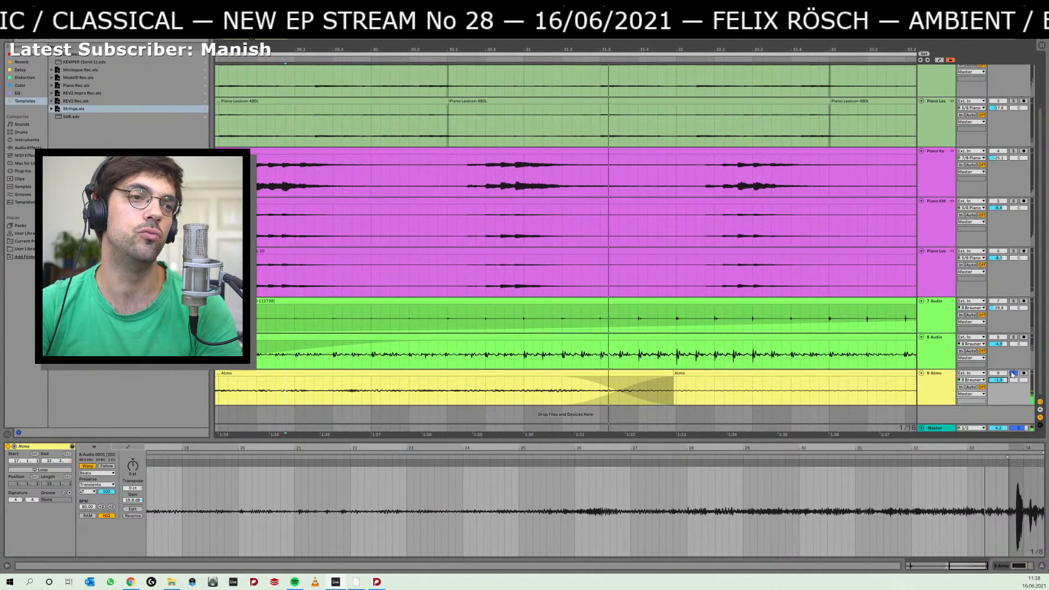
{"action": "key", "text": "space"}
{"action": "left_click_drag", "start_coordinate": [454, 378], "coordinate": [774, 378], "text": "ctrl+alt"}
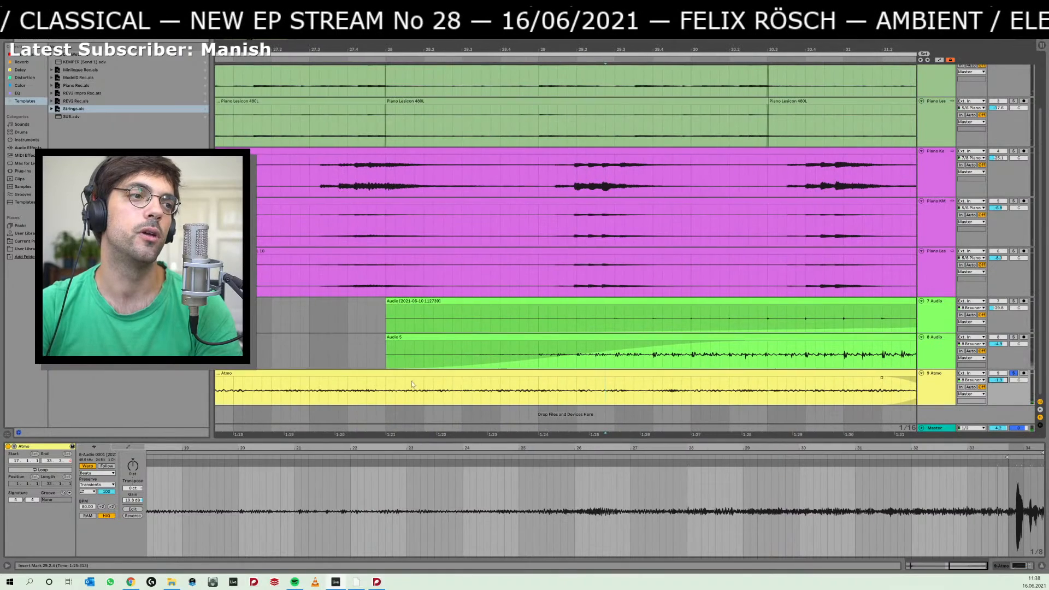
{"action": "left_click_drag", "start_coordinate": [397, 391], "coordinate": [407, 392]}
{"action": "key", "text": "space"}
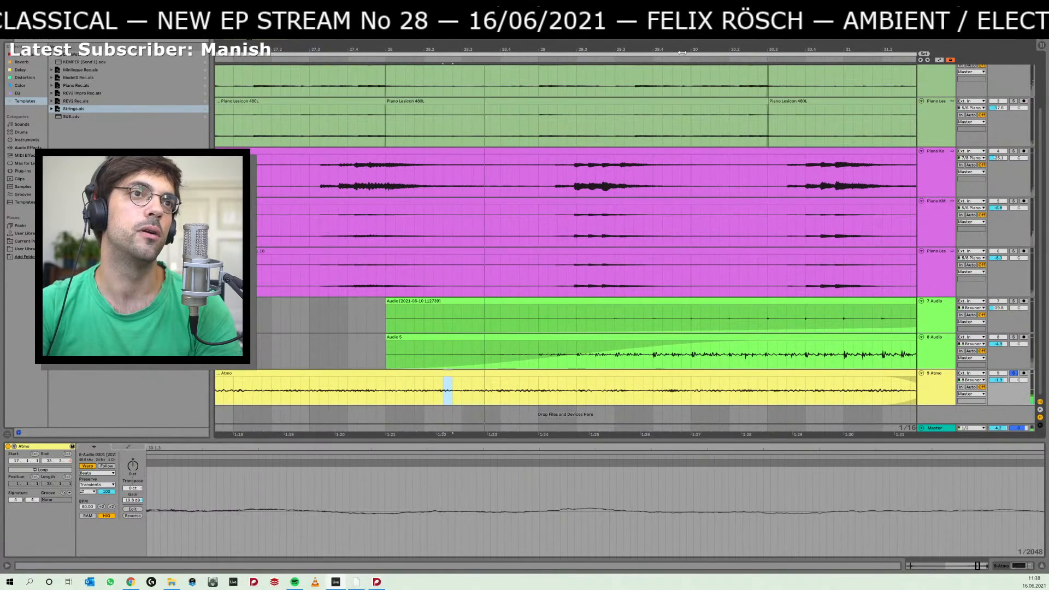
{"action": "left_click_drag", "start_coordinate": [683, 50], "coordinate": [679, 9]}
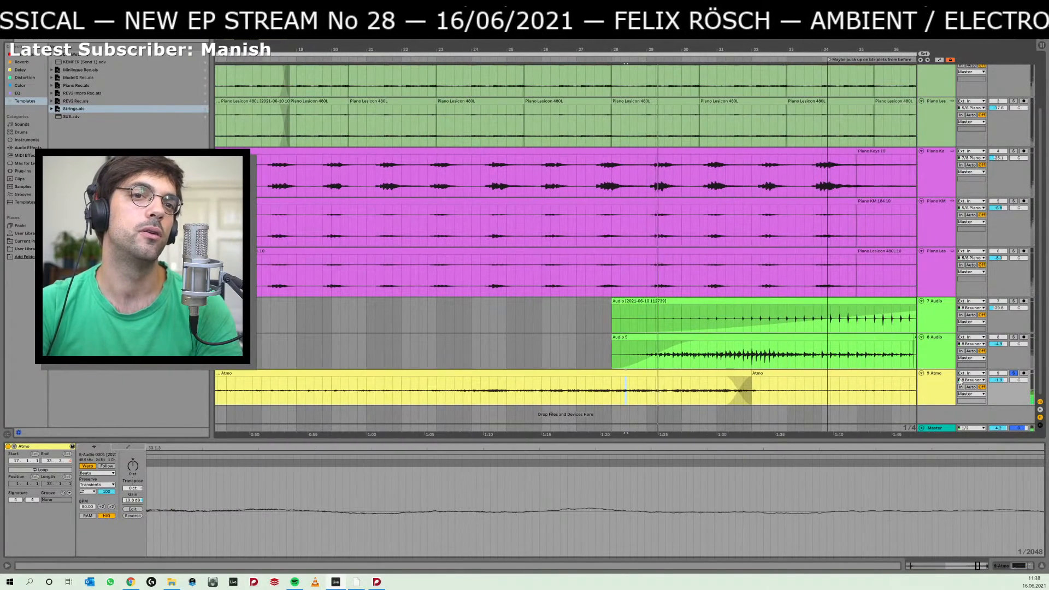
Unsolo the Atmo track and rebalance its volume against the full mix during playback from bar 28.
{"action": "left_click", "coordinate": [1014, 374]}
{"action": "key", "text": "space"}
{"action": "key", "text": "space"}
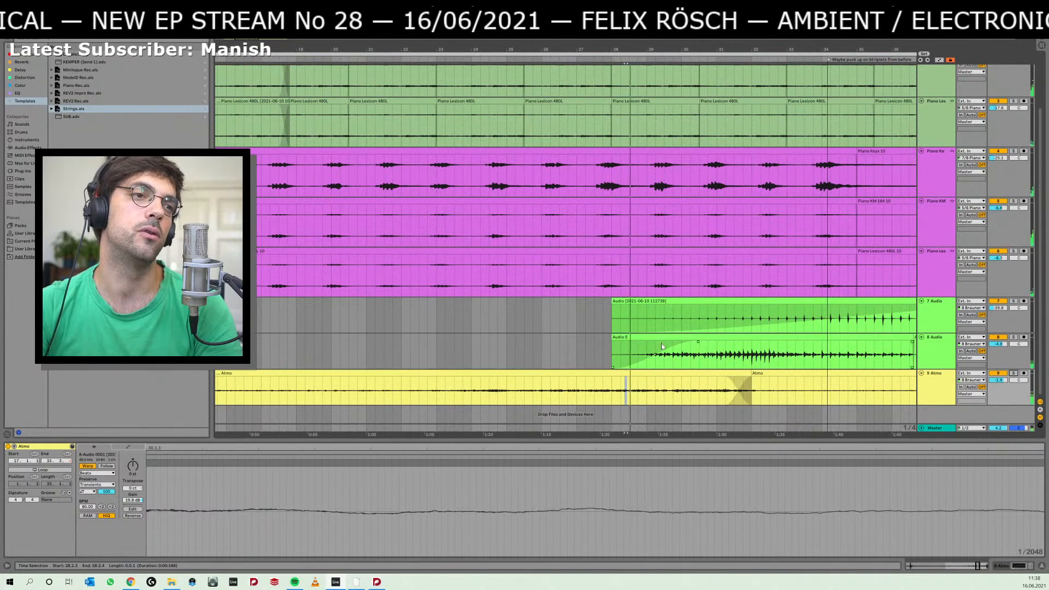
{"action": "left_click_drag", "start_coordinate": [999, 380], "coordinate": [999, 424]}
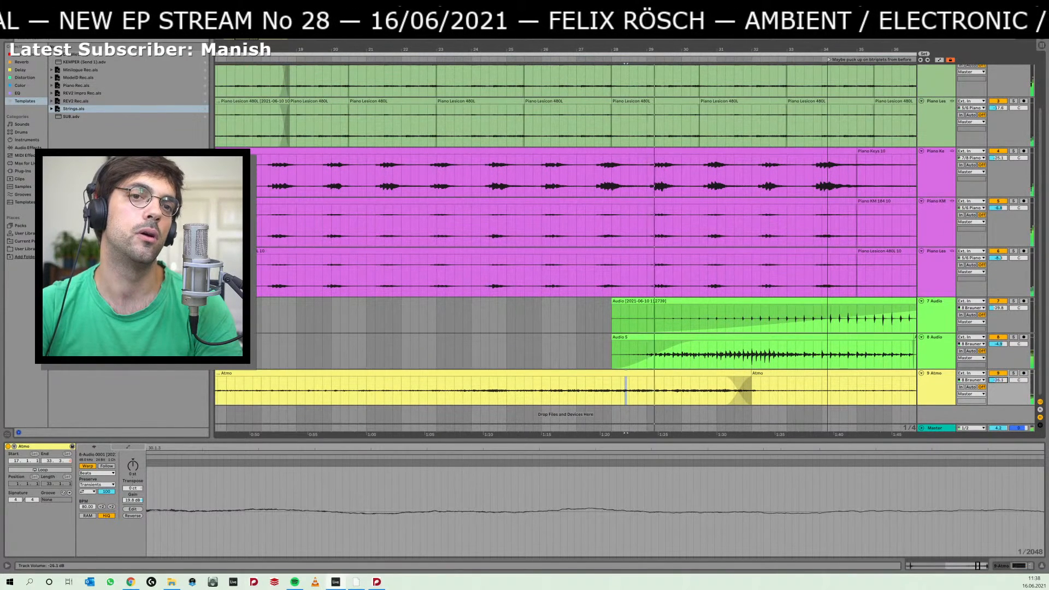
{"action": "left_click_drag", "start_coordinate": [999, 380], "coordinate": [999, 379]}
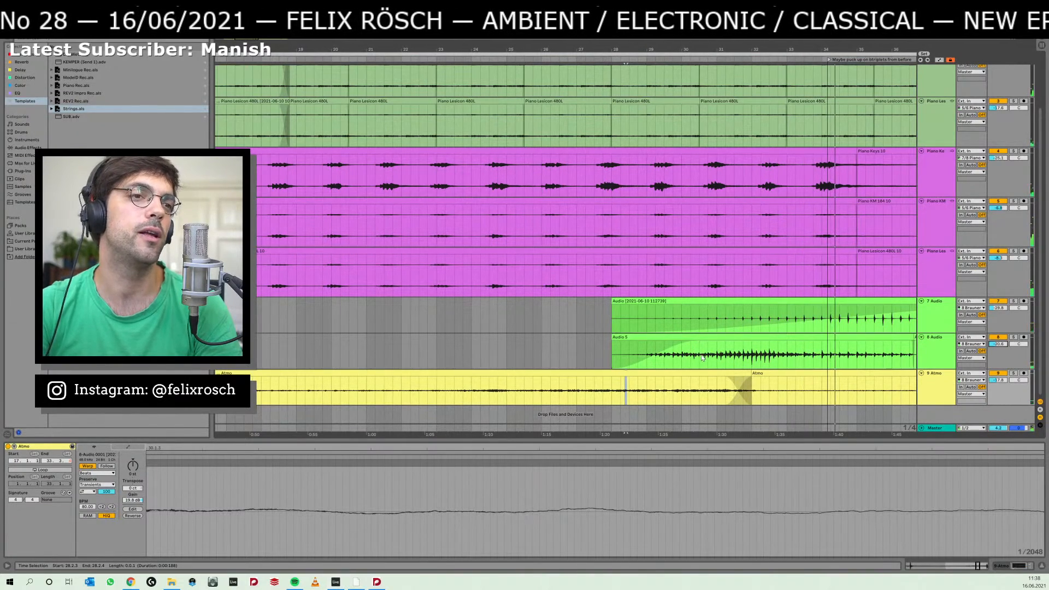
Switch back to Dorico and review the repeated snare drum and hand clap parts from bar 50 through bar 73.
{"action": "key", "text": "alt+Tab"}
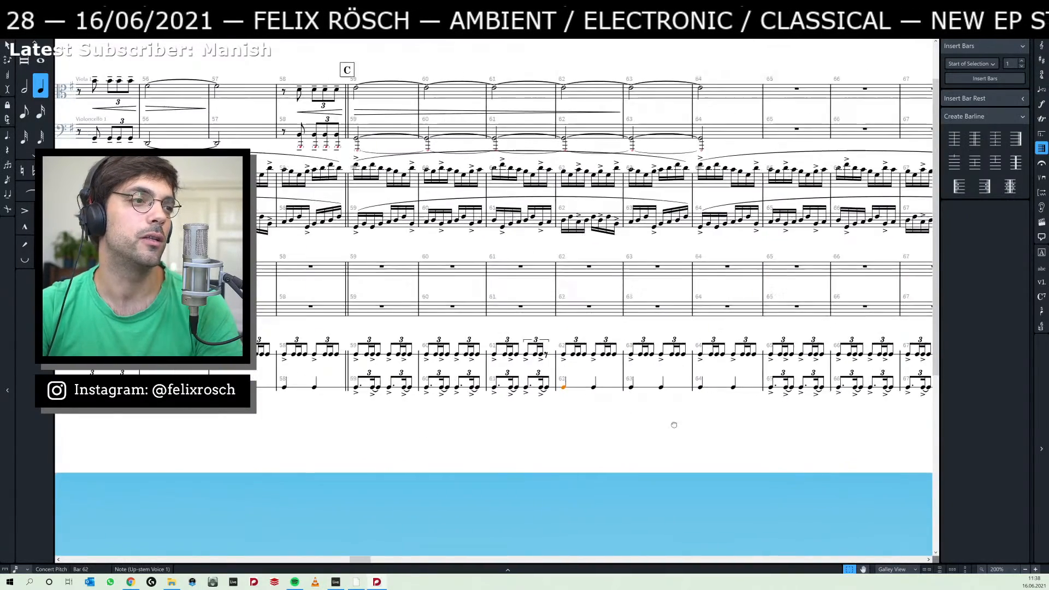
{"action": "left_click_drag", "start_coordinate": [675, 425], "coordinate": [937, 423]}
{"action": "left_click_drag", "start_coordinate": [508, 425], "coordinate": [739, 420]}
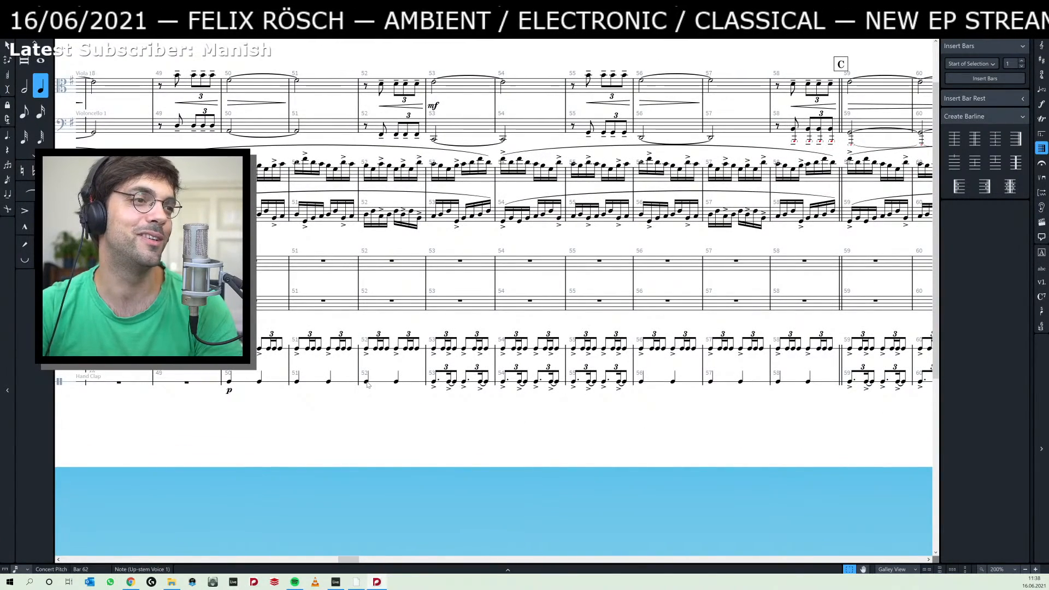
{"action": "left_click_drag", "start_coordinate": [600, 394], "coordinate": [440, 392]}
{"action": "left_click_drag", "start_coordinate": [658, 415], "coordinate": [440, 411]}
{"action": "left_click_drag", "start_coordinate": [734, 414], "coordinate": [417, 407]}
{"action": "left_click_drag", "start_coordinate": [796, 401], "coordinate": [426, 400]}
{"action": "left_click_drag", "start_coordinate": [776, 372], "coordinate": [559, 369]}
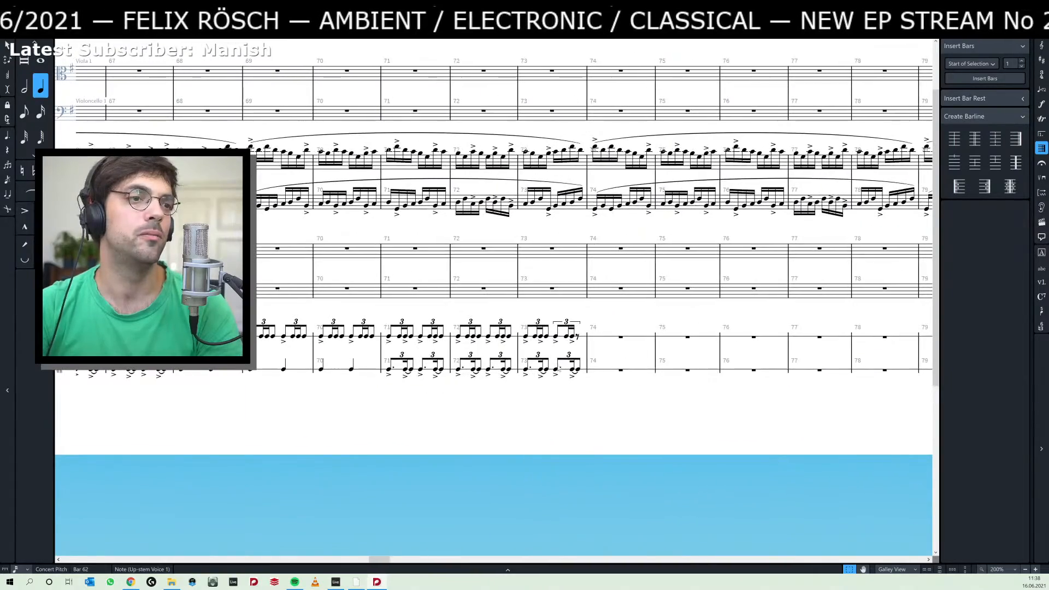
Add a crescendo hairpin to the snare drum and hand clap across bars 50–61.
{"action": "scroll", "coordinate": [513, 362], "scroll_direction": "down", "scroll_amount": 6}
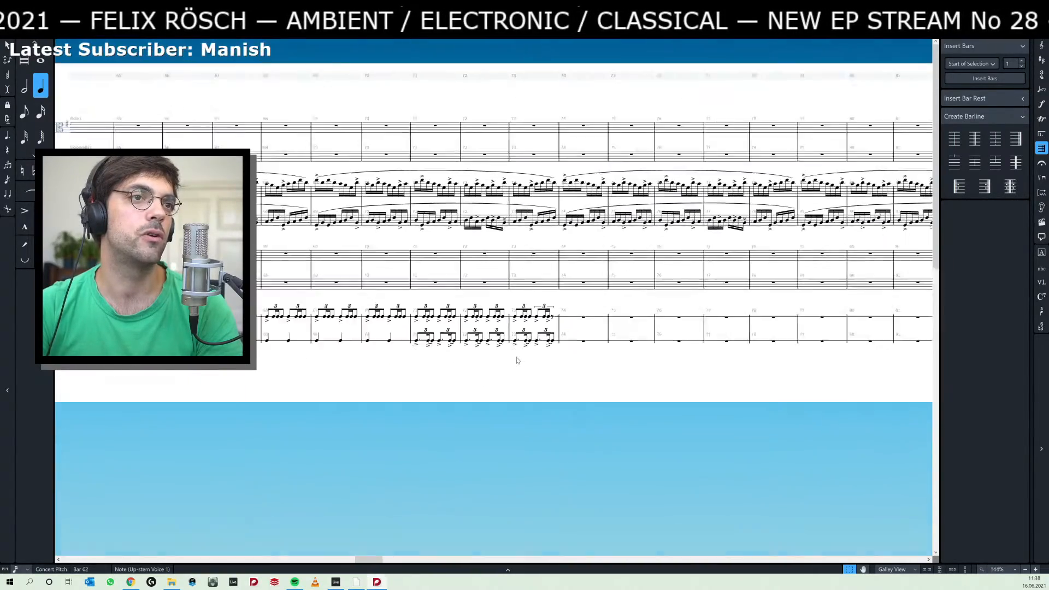
{"action": "left_click_drag", "start_coordinate": [641, 308], "coordinate": [820, 316]}
{"action": "left_click_drag", "start_coordinate": [489, 322], "coordinate": [657, 347]}
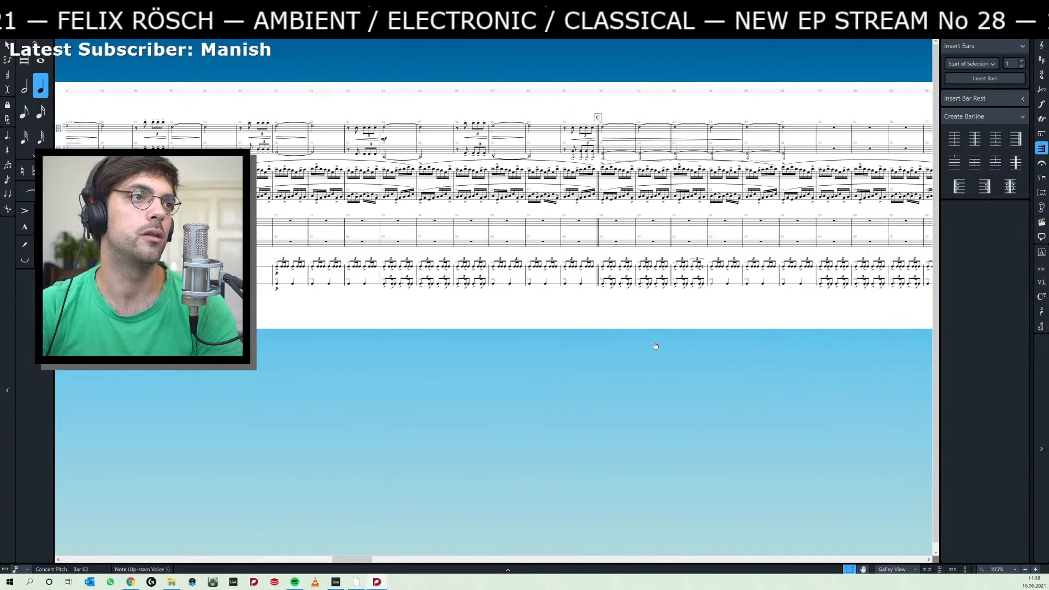
{"action": "left_click", "coordinate": [281, 267]}
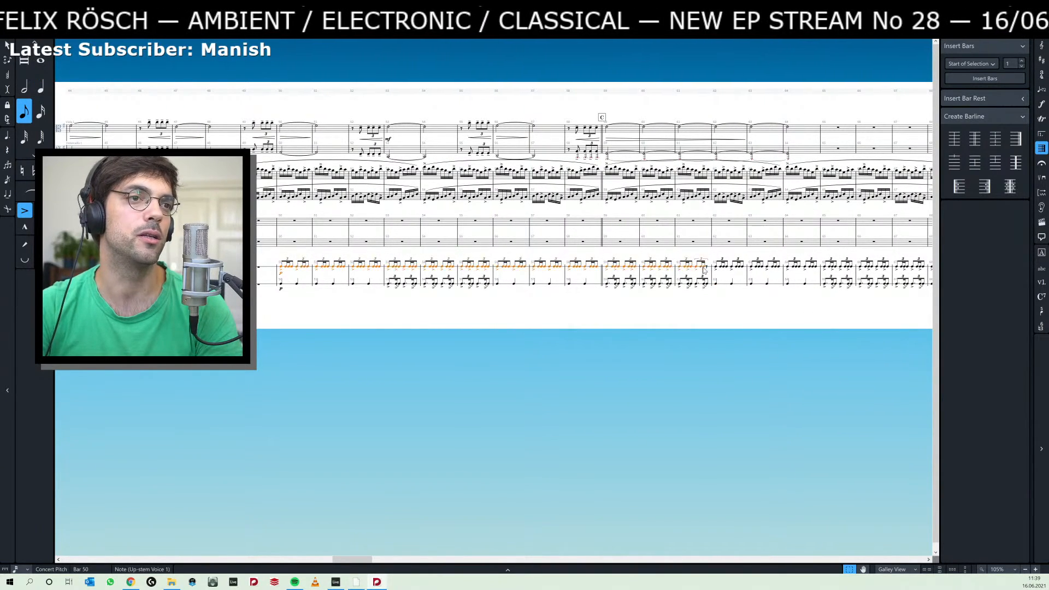
{"action": "left_click", "coordinate": [705, 285], "text": "shift"}
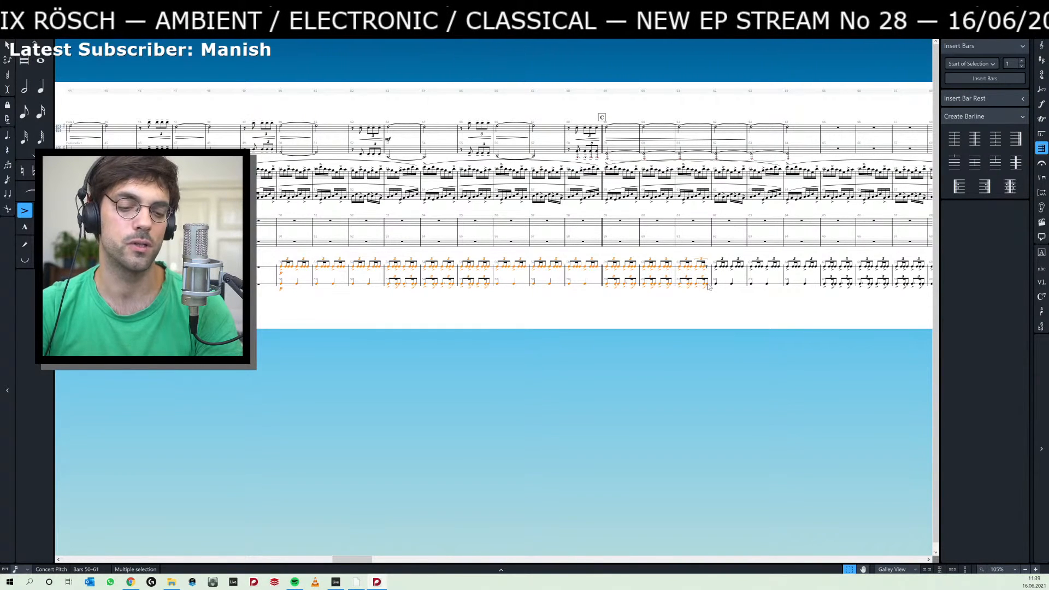
{"action": "key", "text": "less"}
Add a diminuendo hairpin to the snare drum and hand clap across bars 62–73 and clear the selection.
{"action": "left_click_drag", "start_coordinate": [768, 304], "coordinate": [601, 301]}
{"action": "left_click", "coordinate": [552, 268]}
{"action": "scroll", "coordinate": [633, 306], "scroll_direction": "right", "scroll_amount": 5}
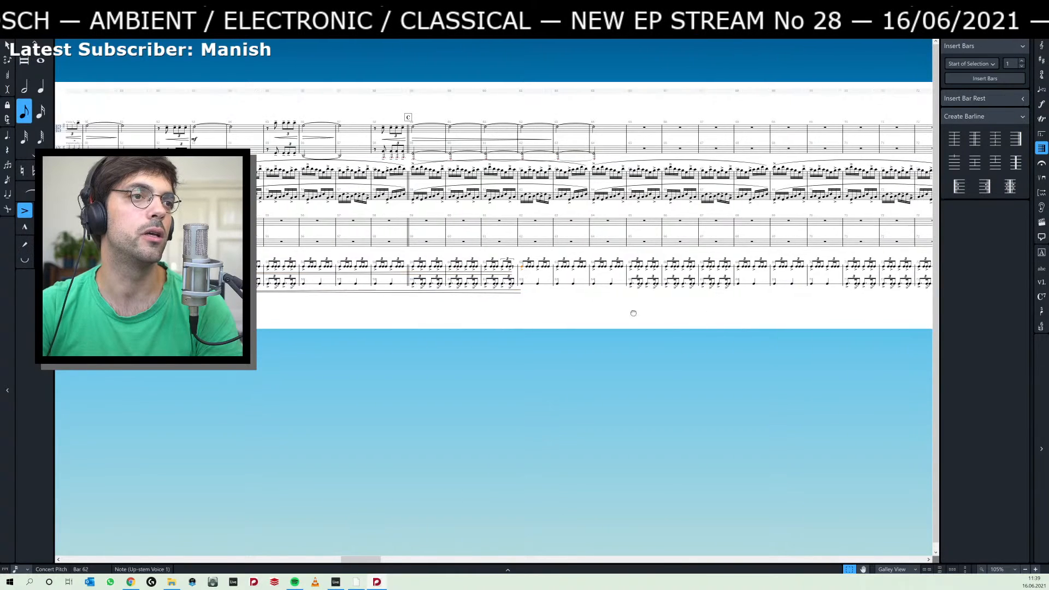
{"action": "left_click", "coordinate": [780, 287], "text": "shift"}
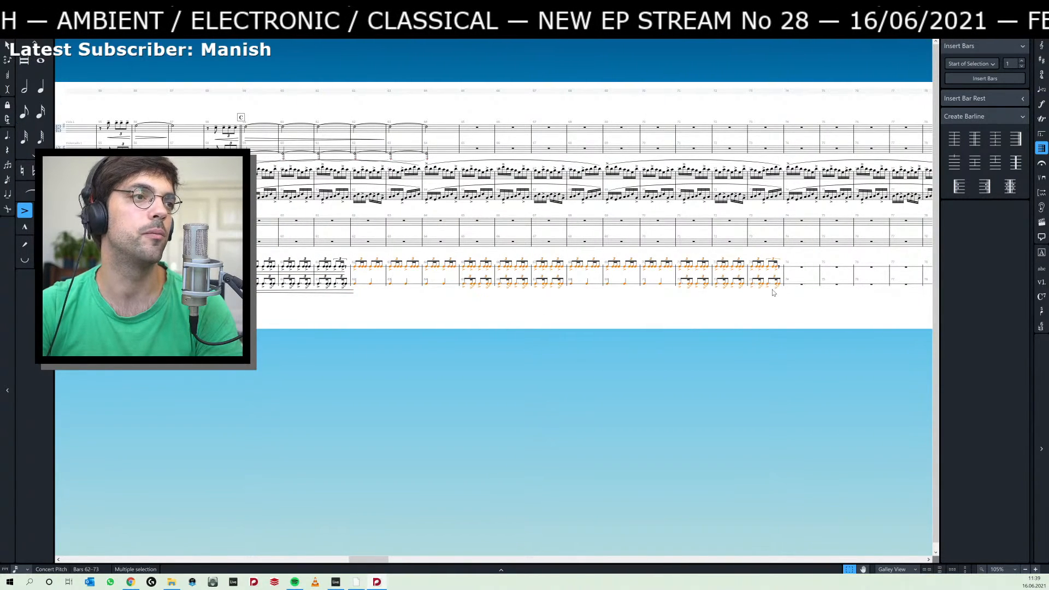
{"action": "key", "text": "greater"}
{"action": "left_click", "coordinate": [495, 314]}
Play back the score from the transition between bars 49 and 50 to hear the snare drum and hand clap entry.
{"action": "mouse_move", "coordinate": [458, 312]}
{"action": "left_mouse_down"}
{"action": "mouse_move", "coordinate": [551, 309]}
{"action": "mouse_move", "coordinate": [476, 310]}
{"action": "left_mouse_up"}
{"action": "left_click_drag", "start_coordinate": [314, 316], "coordinate": [691, 316]}
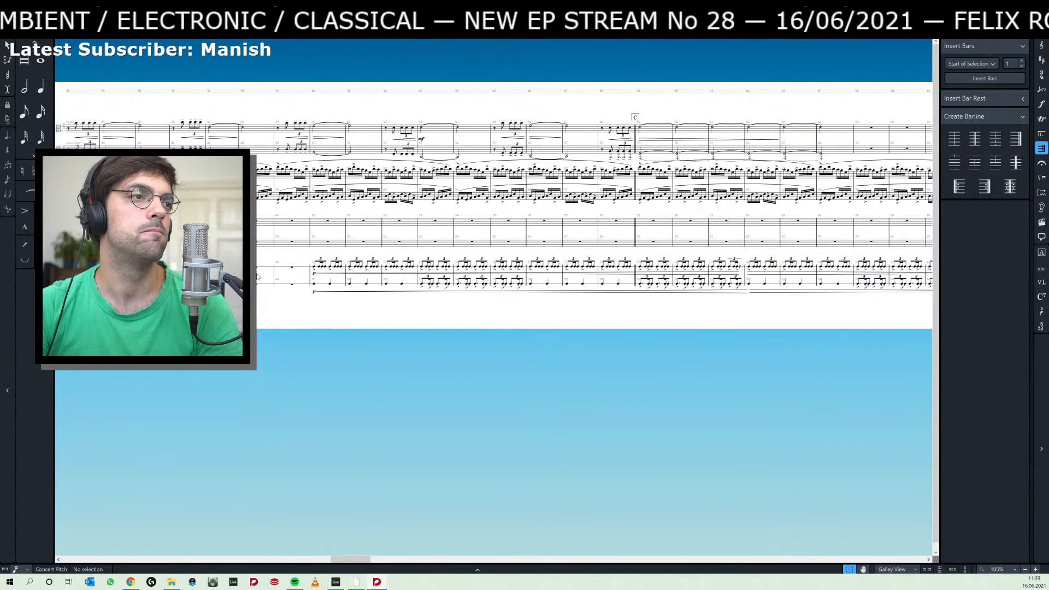
{"action": "double_click", "coordinate": [292, 243]}
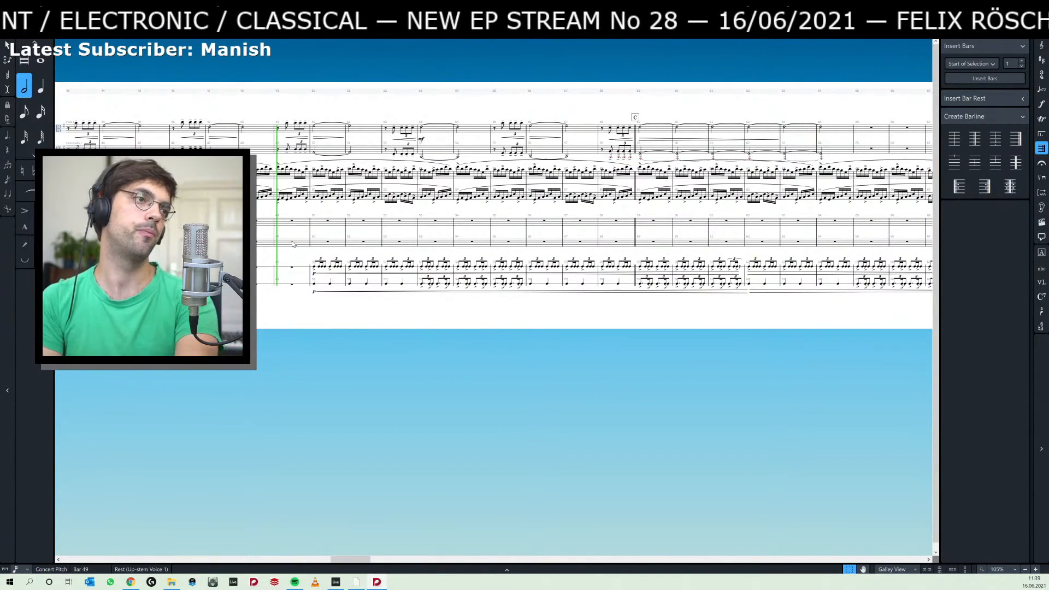
{"action": "key", "text": "Right"}
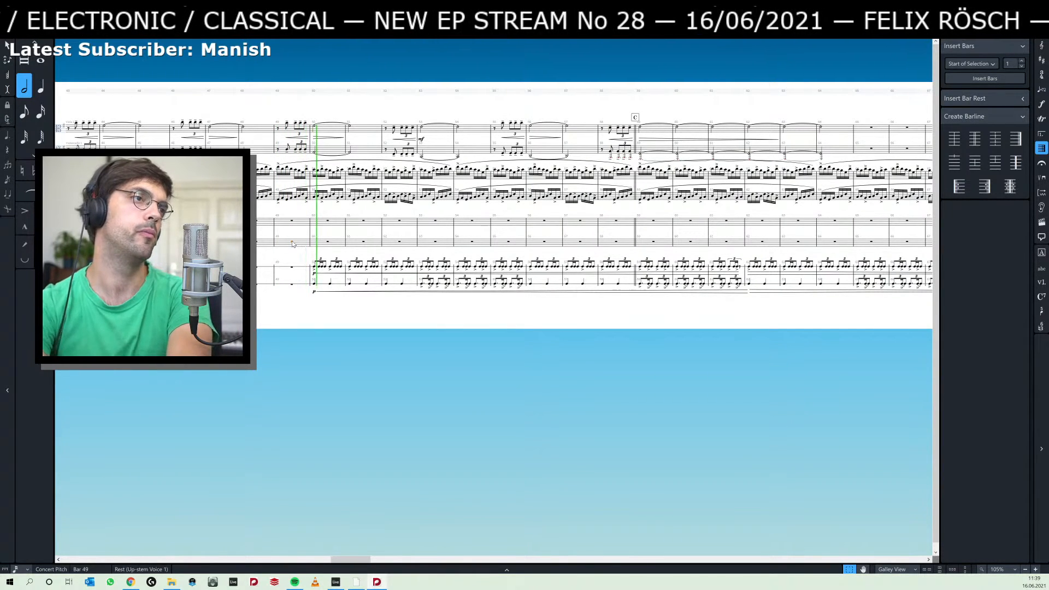
{"action": "key", "text": "space"}
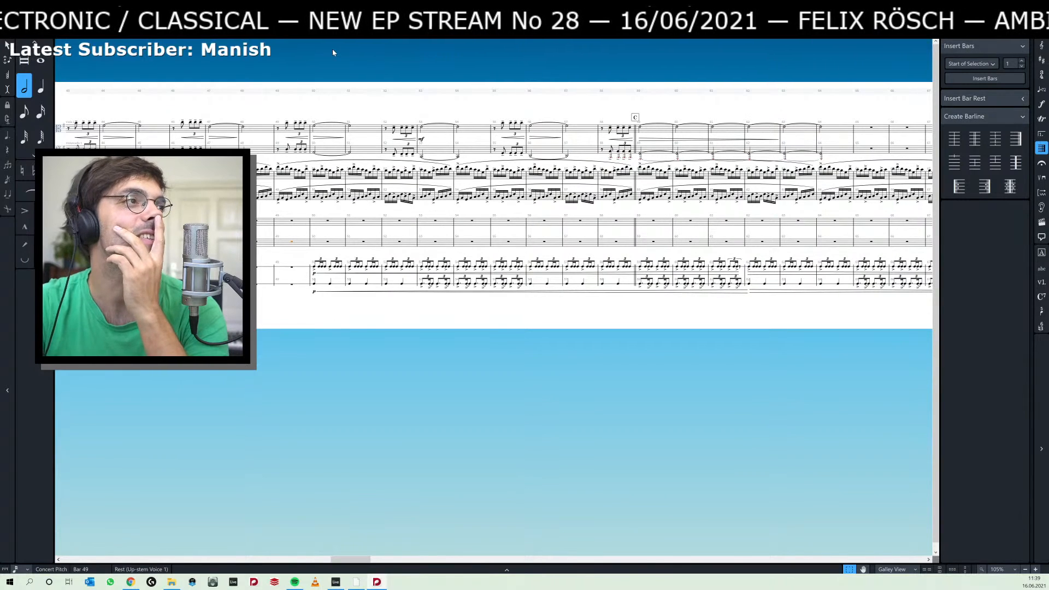
Show the hand clap's dynamics automation in Play mode and lower its points at bar 50 and the end of bar 73.
{"action": "key", "text": "ctrl+4"}
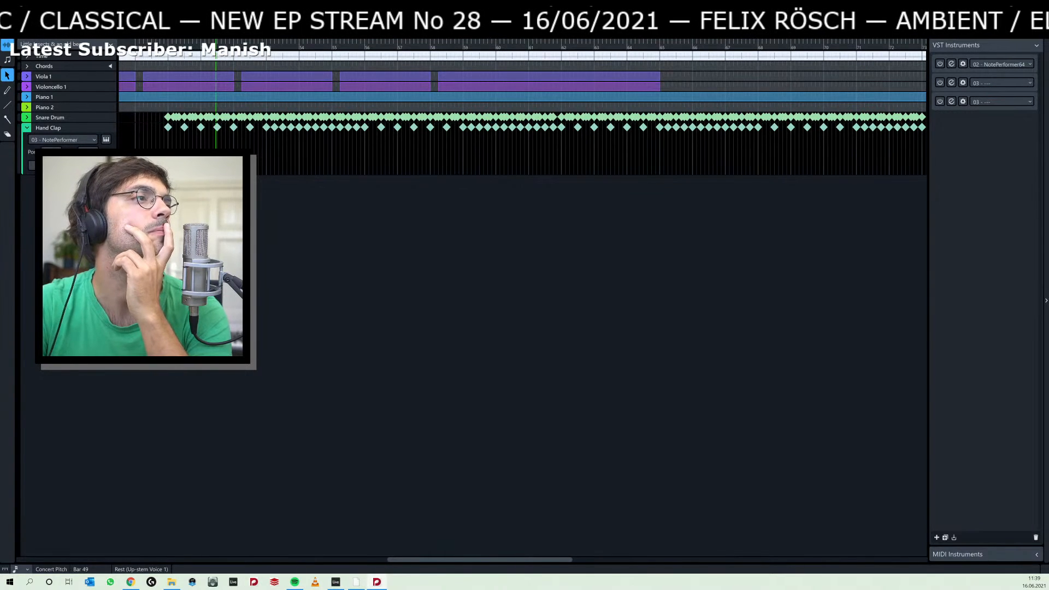
{"action": "left_click", "coordinate": [36, 166]}
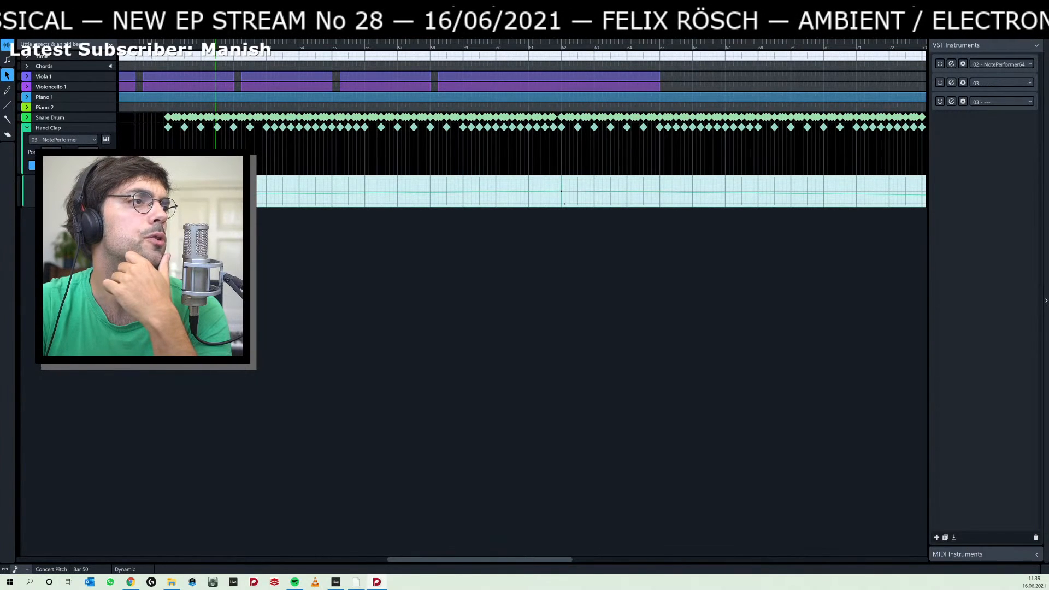
{"action": "left_click_drag", "start_coordinate": [168, 195], "coordinate": [168, 206]}
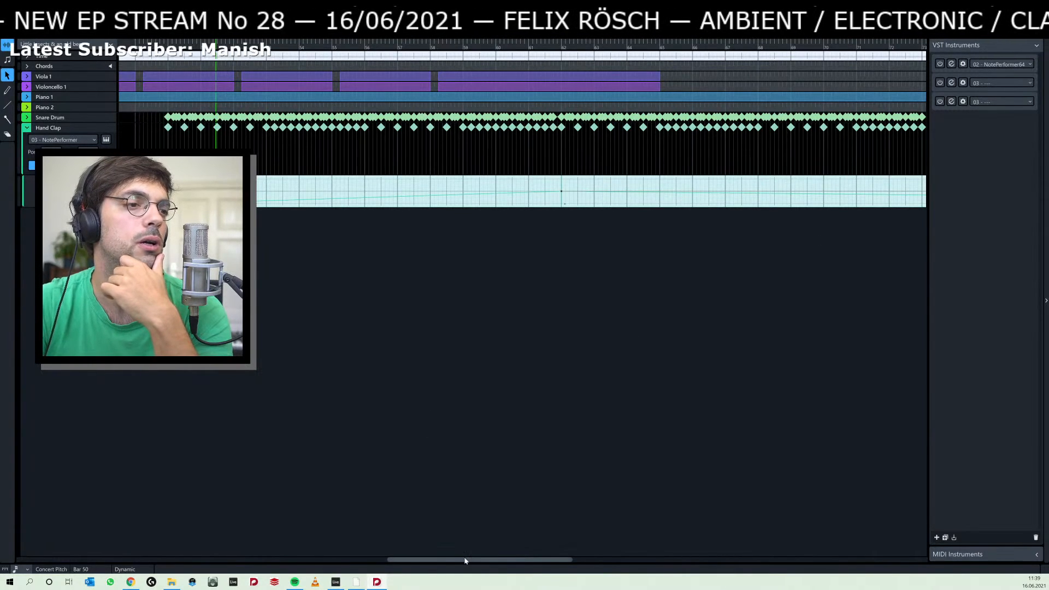
{"action": "left_click_drag", "start_coordinate": [465, 560], "coordinate": [554, 506]}
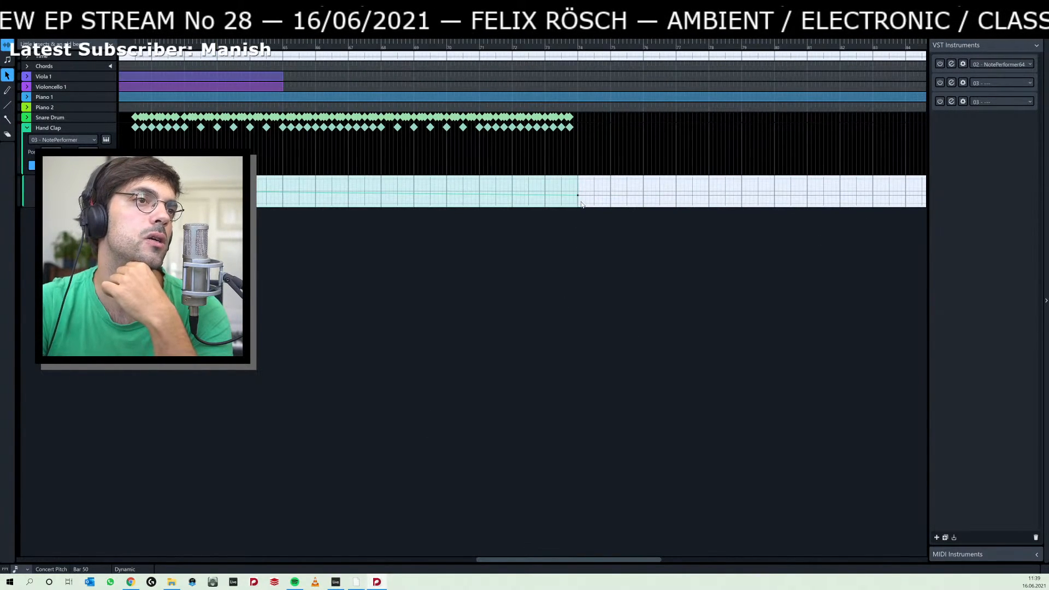
{"action": "left_click_drag", "start_coordinate": [577, 197], "coordinate": [576, 208]}
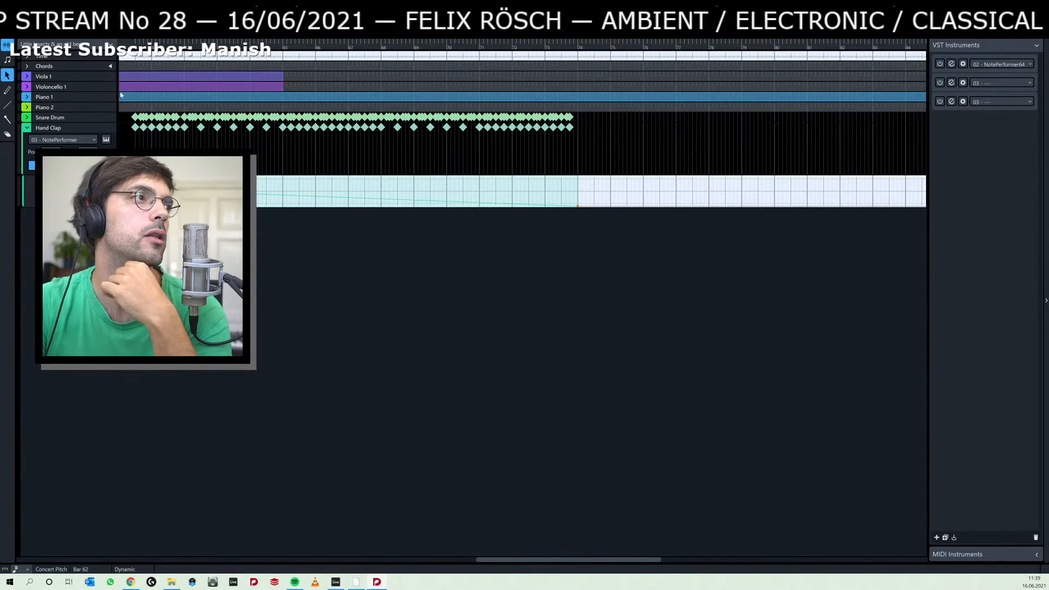
During playback from the first hand clap note in bar 50, show the snare drum's dynamics automation and lower its starting point.
{"action": "key", "text": "ctrl+2"}
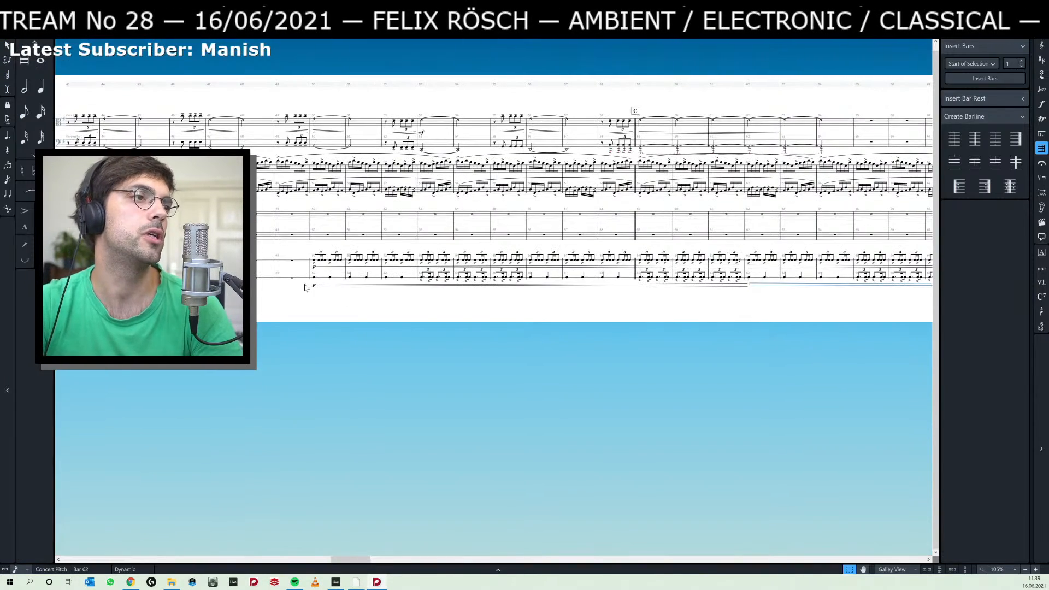
{"action": "left_click", "coordinate": [316, 278]}
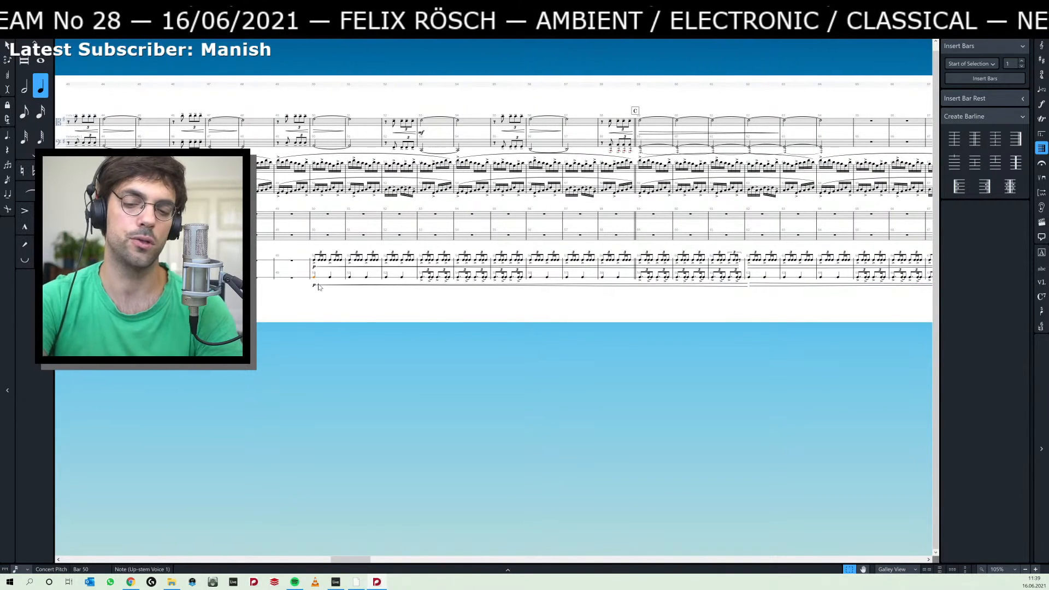
{"action": "key", "text": "space"}
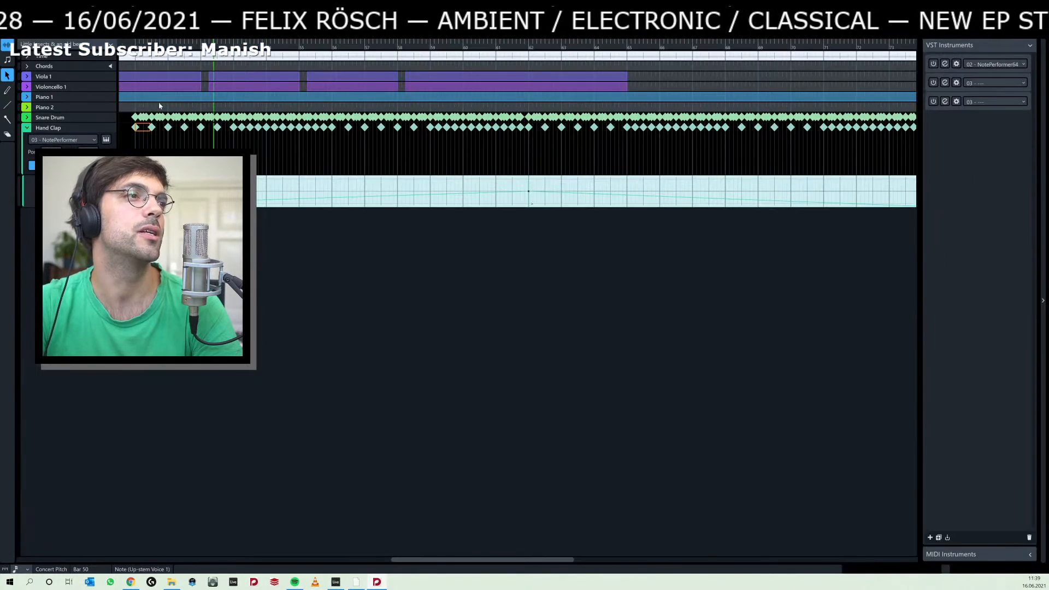
{"action": "left_click", "coordinate": [125, 33]}
{"action": "left_click", "coordinate": [27, 117]}
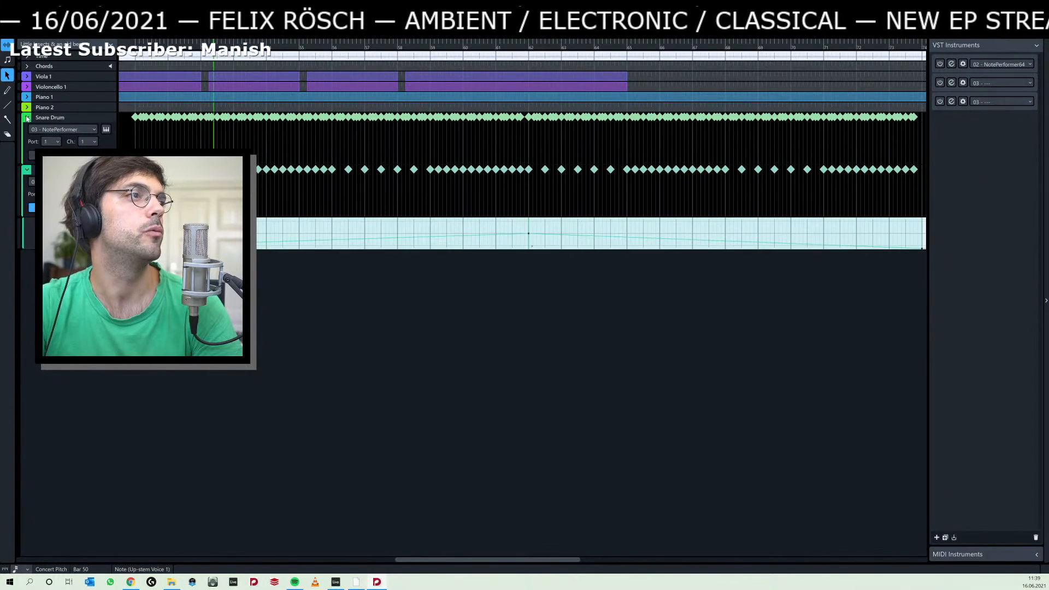
{"action": "left_click", "coordinate": [32, 155]}
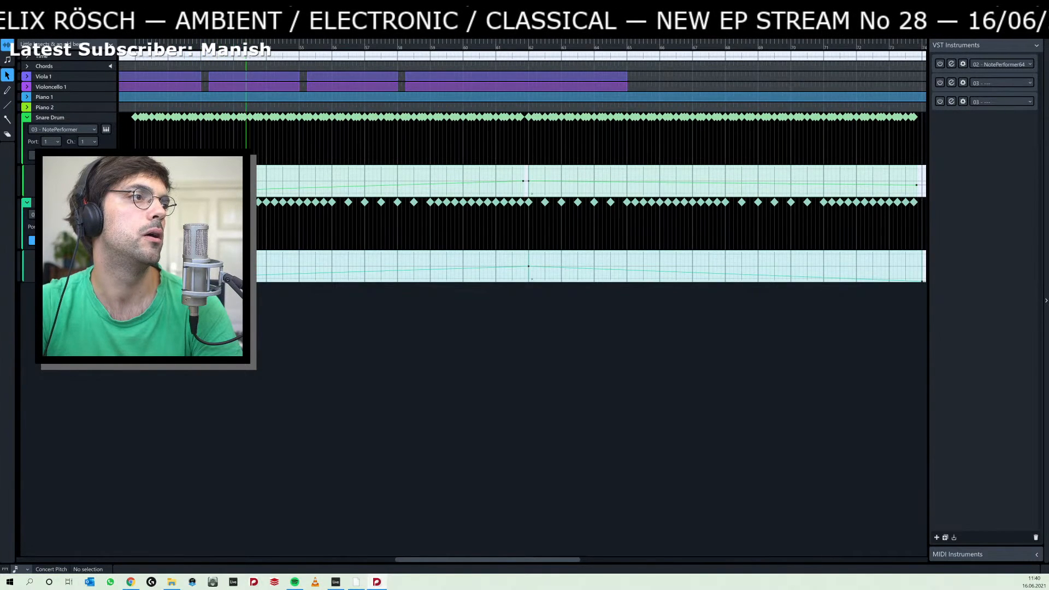
Lower the hand clap's dynamics peak at bar 62 during playback until its curve is nearly flat.
{"action": "left_click", "coordinate": [528, 267]}
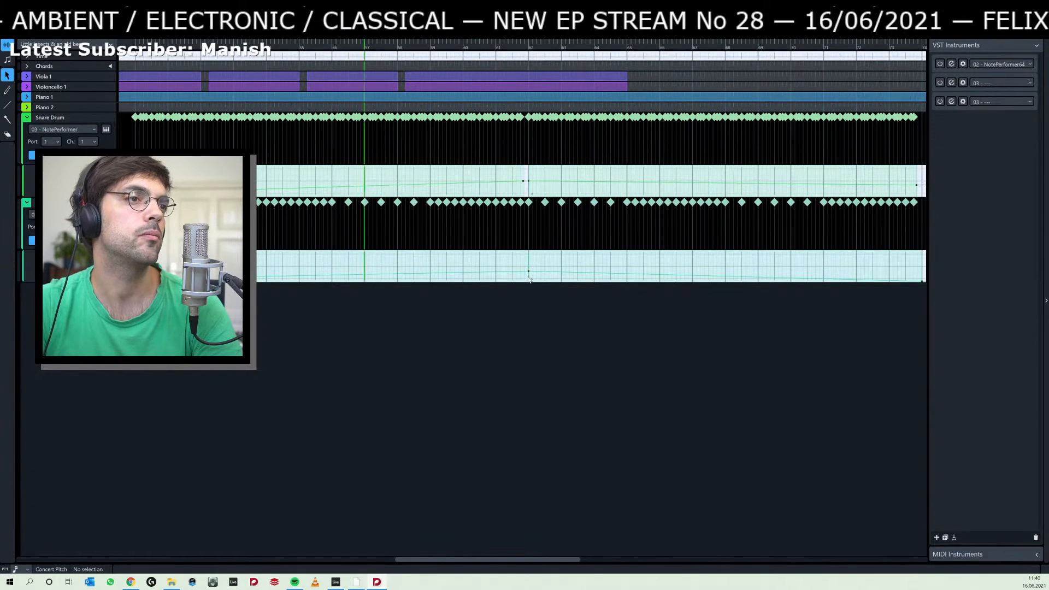
{"action": "left_click", "coordinate": [528, 272]}
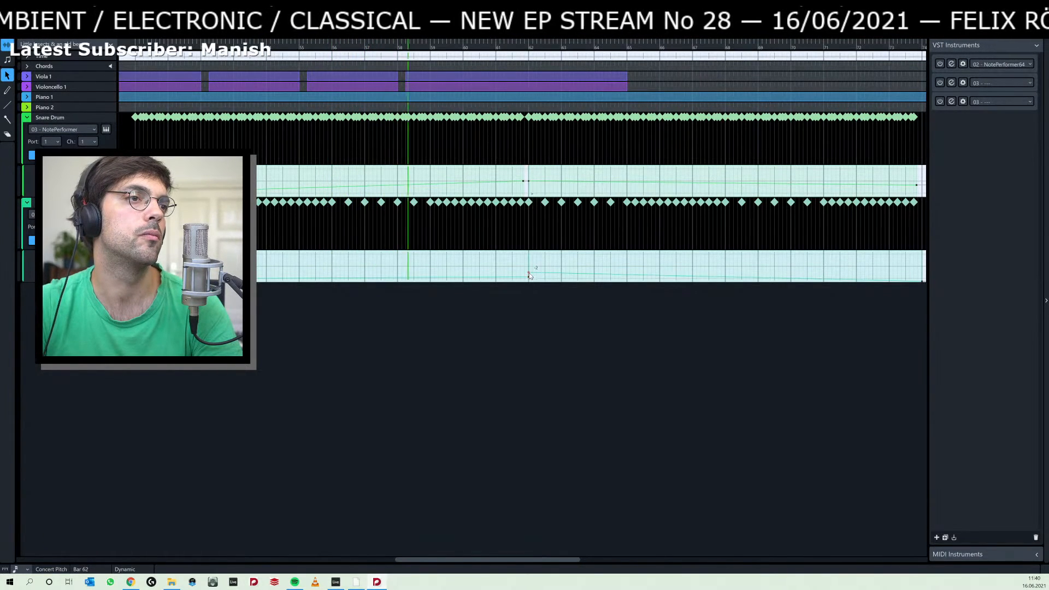
{"action": "left_click_drag", "start_coordinate": [529, 275], "coordinate": [530, 279]}
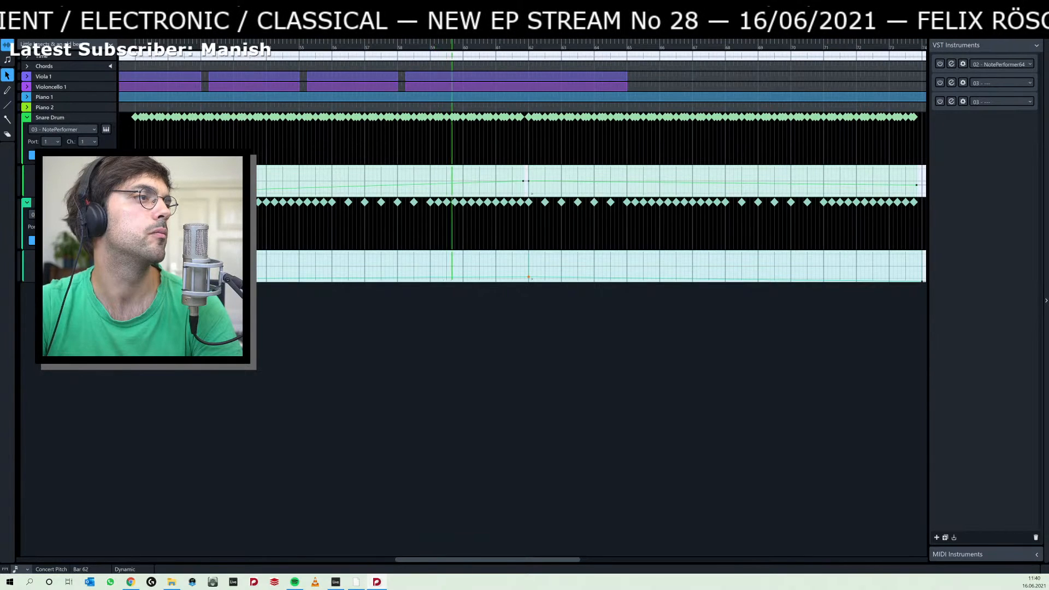
Show the hand clap's velocity lane and reduce the velocities of the notes at the start of bars 53 and 59.
{"action": "left_click", "coordinate": [46, 240]}
{"action": "left_click", "coordinate": [46, 241]}
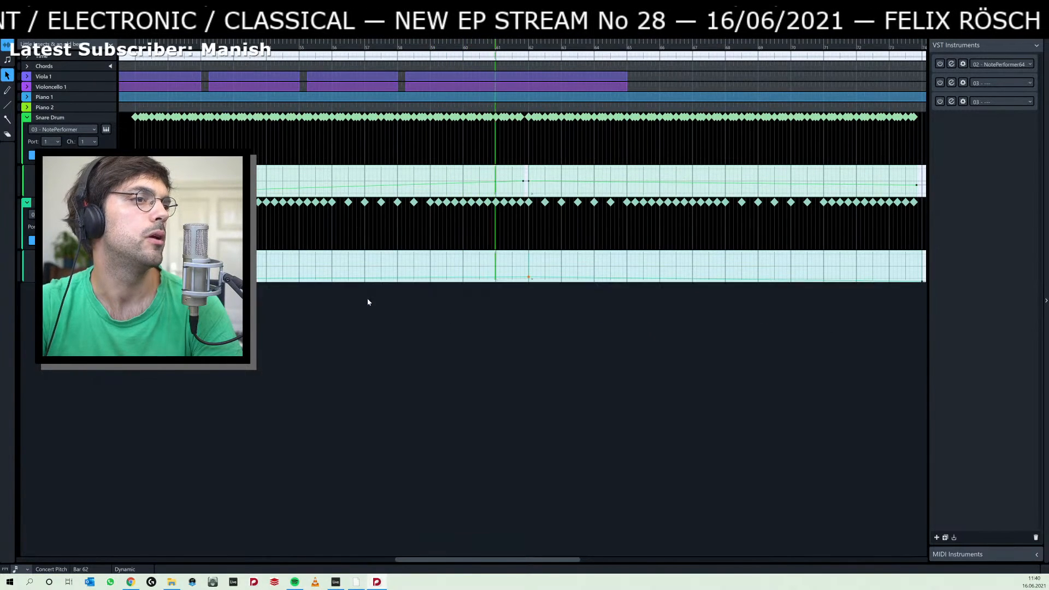
{"action": "left_click", "coordinate": [46, 240]}
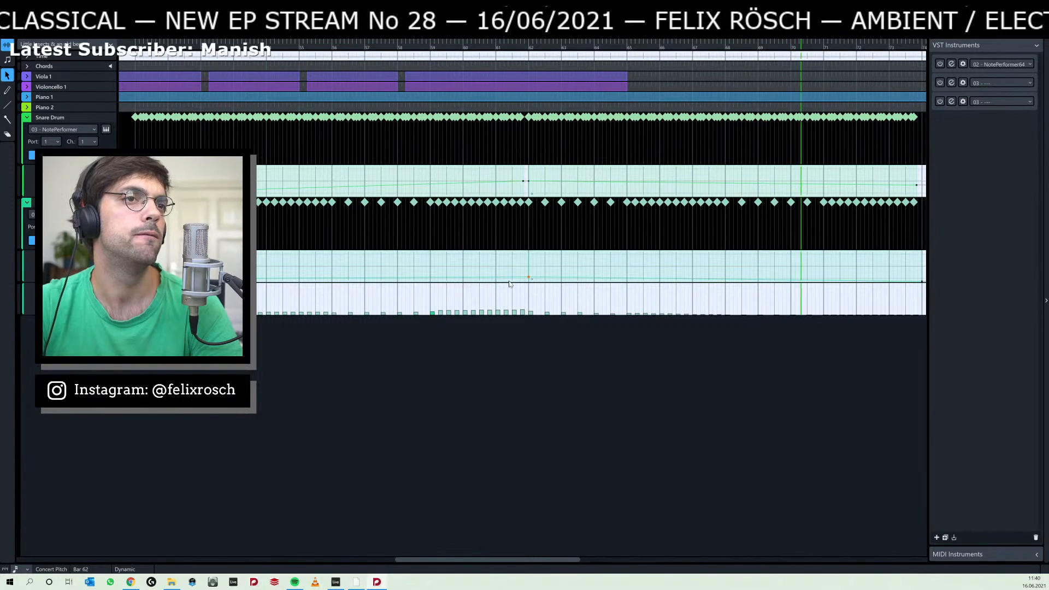
{"action": "left_click", "coordinate": [433, 314]}
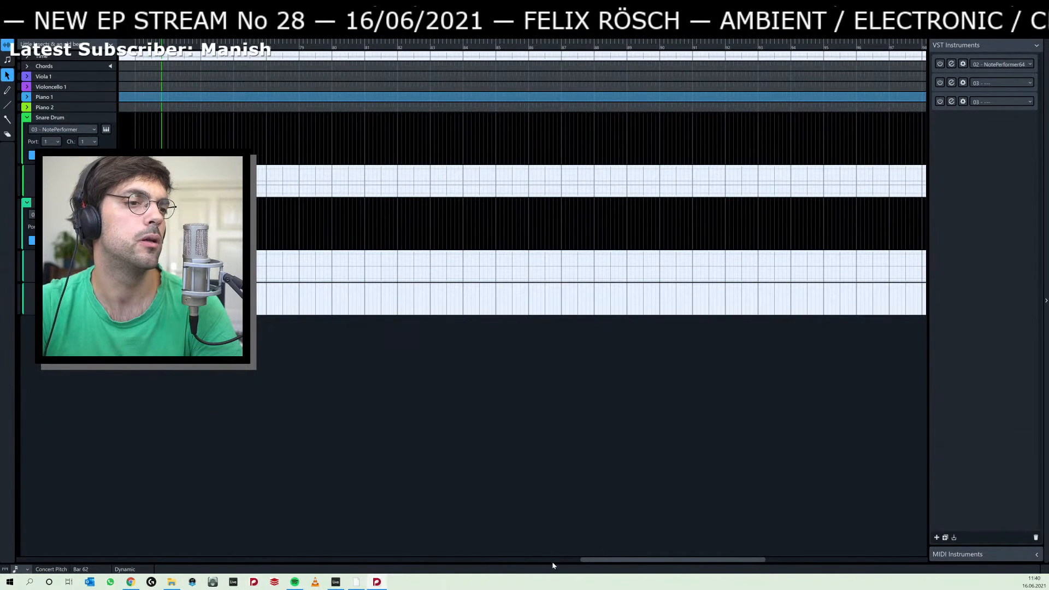
Listen again from bar 50 and reduce the hand clap velocities in bars 60–61.
{"action": "left_click_drag", "start_coordinate": [592, 565], "coordinate": [335, 560]}
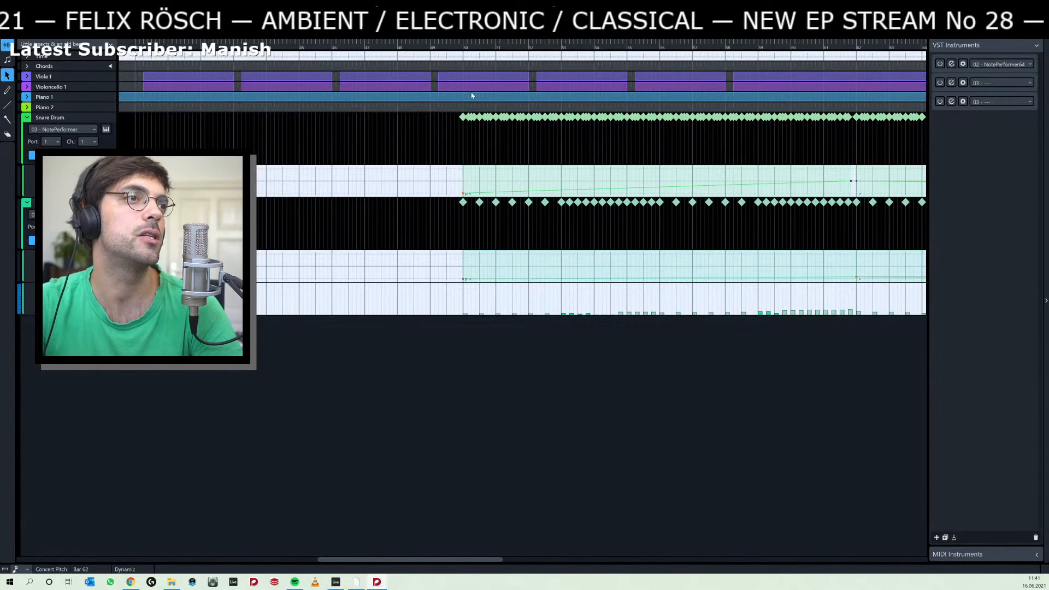
{"action": "left_click", "coordinate": [463, 48]}
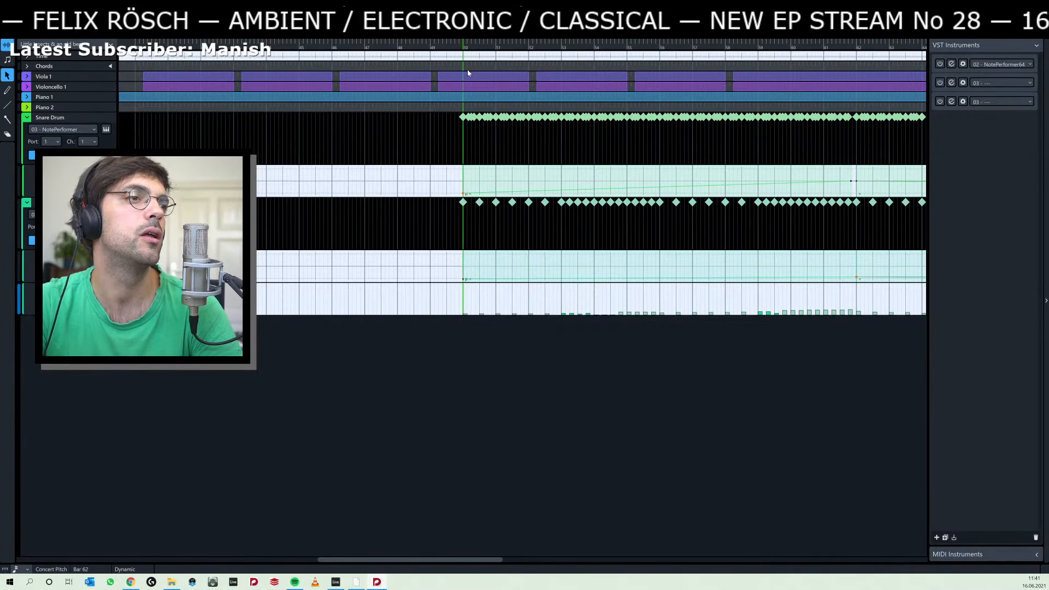
{"action": "key", "text": "space"}
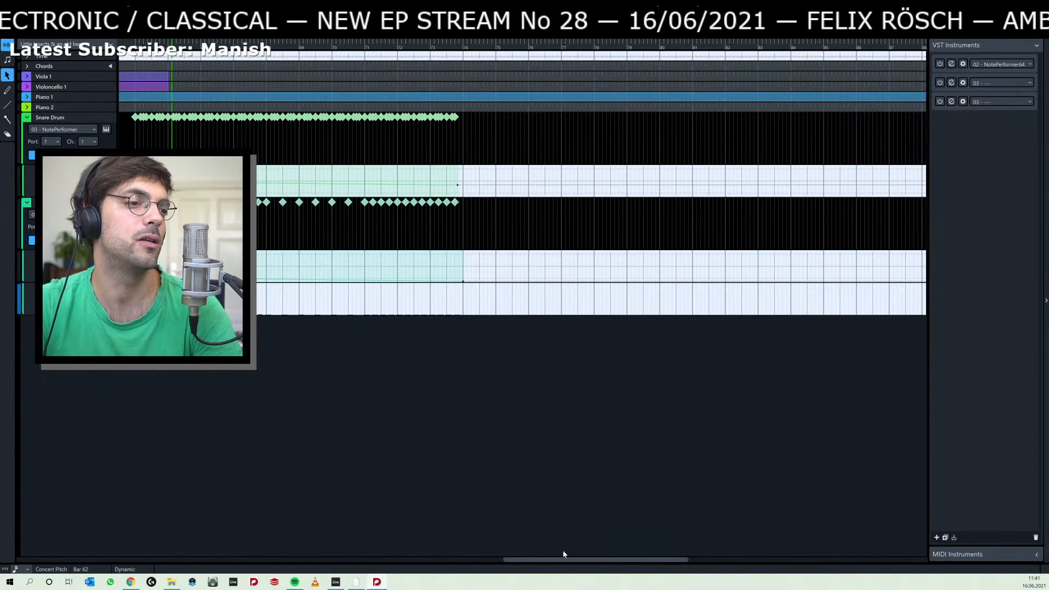
{"action": "left_click_drag", "start_coordinate": [564, 558], "coordinate": [428, 560]}
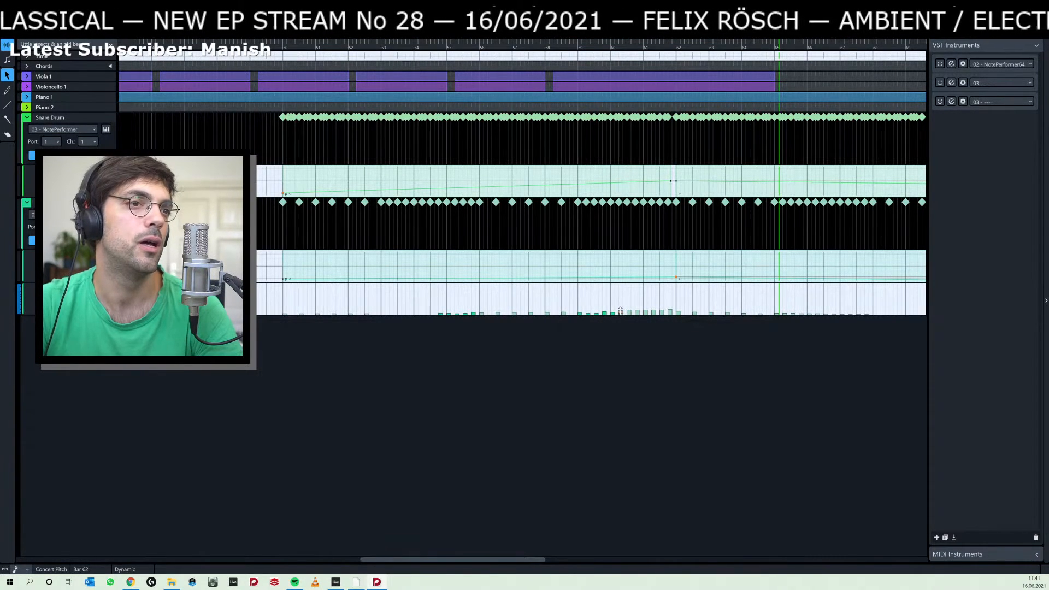
{"action": "right_click", "coordinate": [621, 312]}
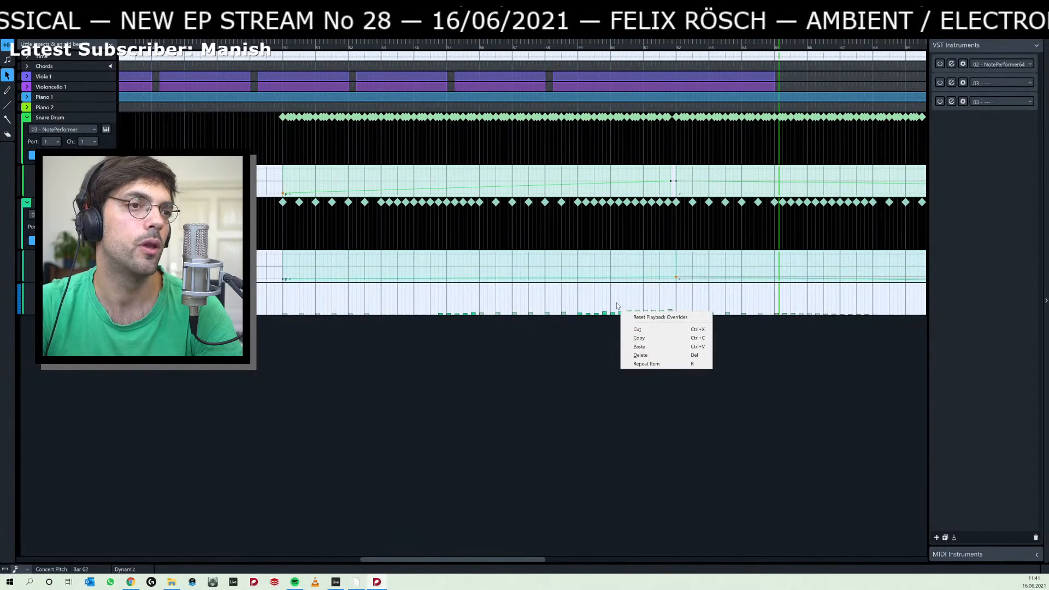
{"action": "left_click", "coordinate": [620, 312]}
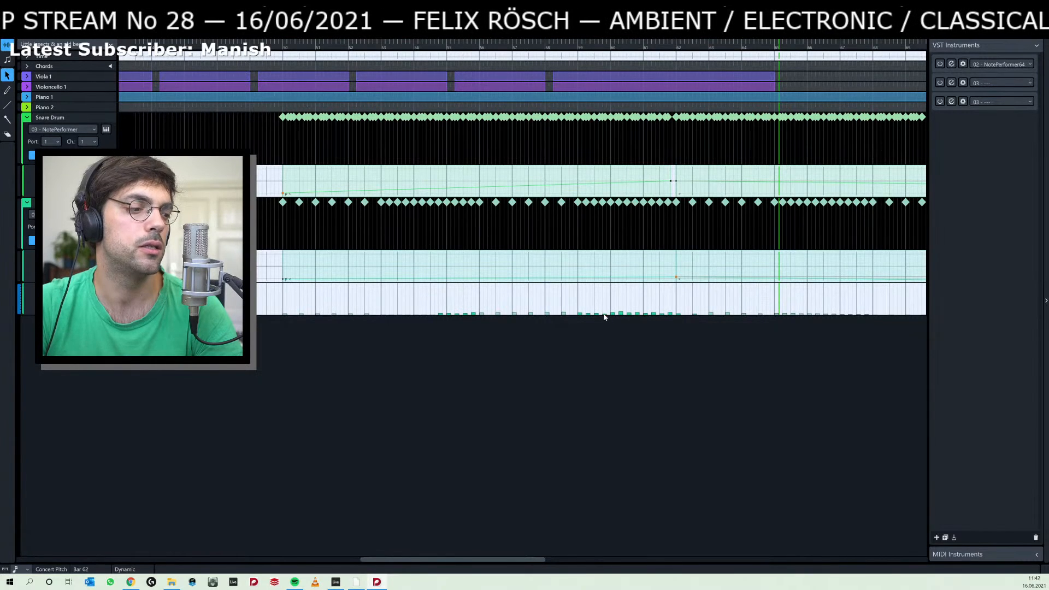
Play back from bar 50 and lower the snare drum's dynamics peak around bar 62.
{"action": "left_click", "coordinate": [283, 47]}
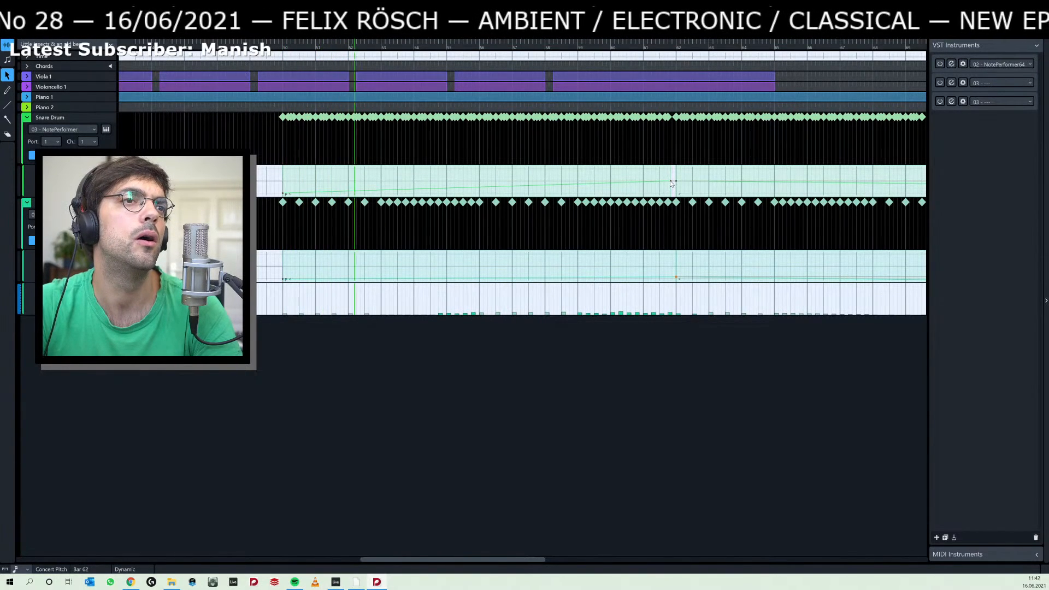
{"action": "left_click_drag", "start_coordinate": [670, 182], "coordinate": [676, 185]}
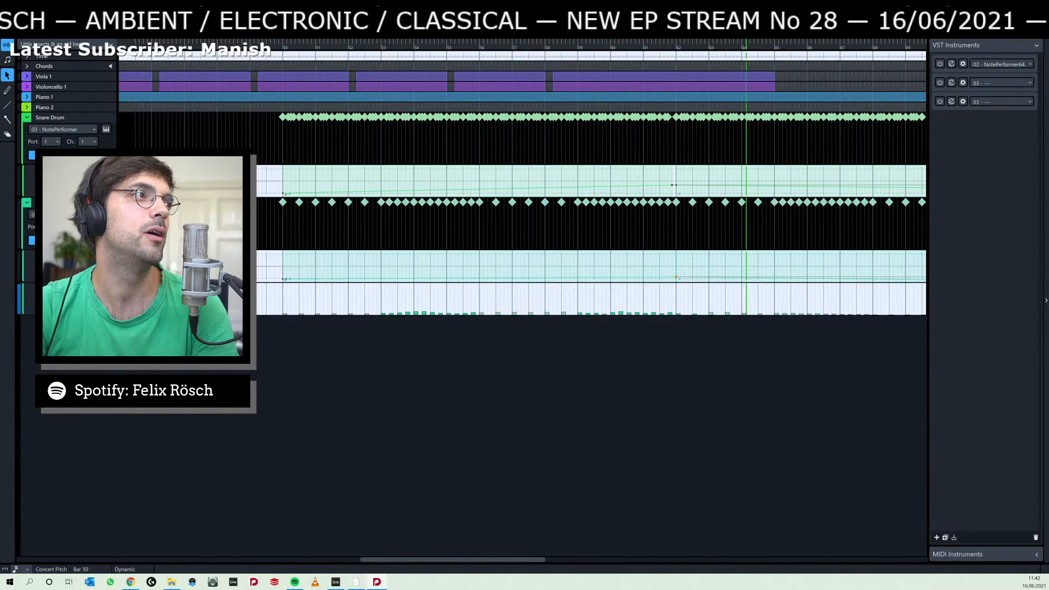
Return to the notation, clear the selection and review the score from rehearsal mark B through mark C.
{"action": "key", "text": "ctrl+2"}
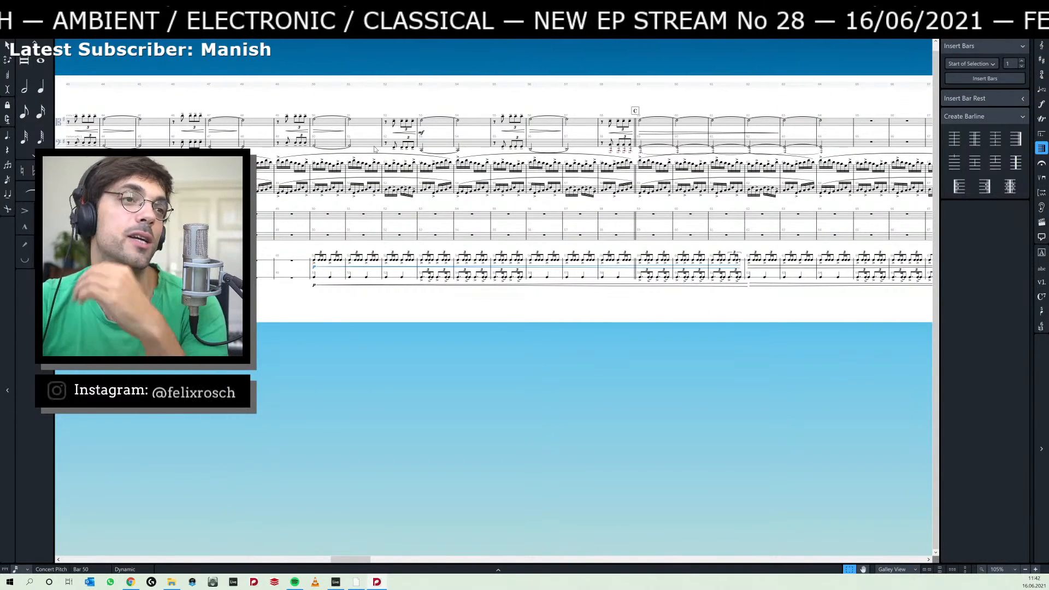
{"action": "left_click", "coordinate": [547, 308]}
{"action": "left_click_drag", "start_coordinate": [595, 313], "coordinate": [614, 321]}
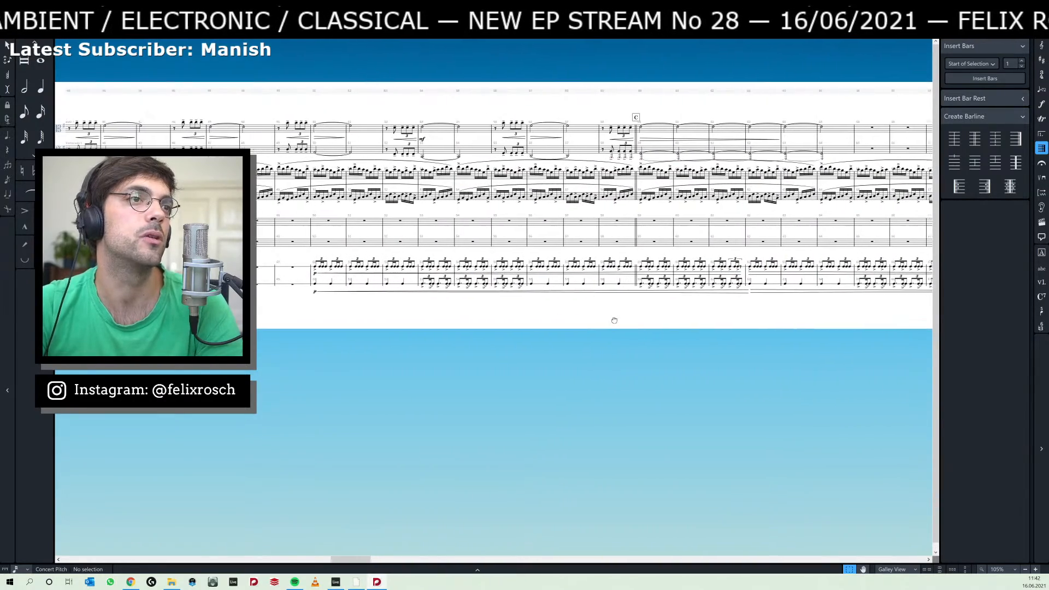
{"action": "scroll", "coordinate": [614, 320], "scroll_direction": "left", "scroll_amount": 10}
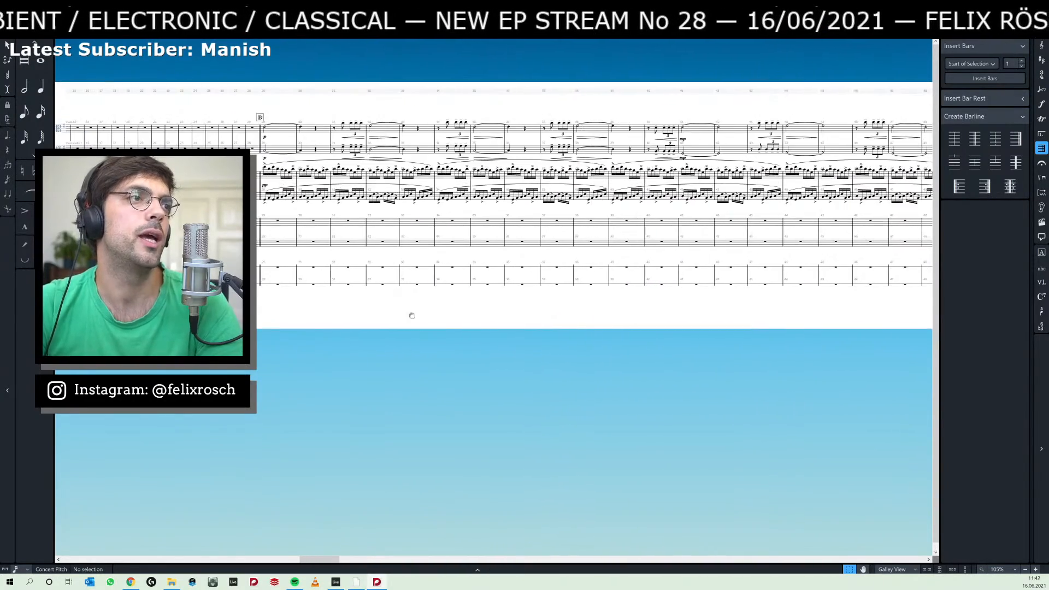
{"action": "left_click_drag", "start_coordinate": [412, 316], "coordinate": [322, 318]}
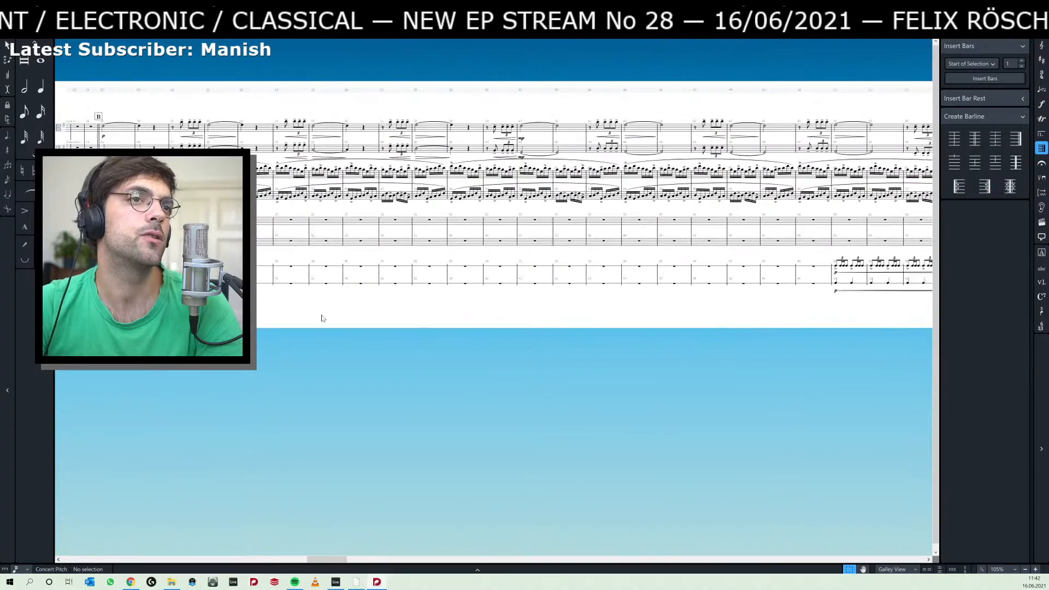
{"action": "scroll", "coordinate": [322, 318], "scroll_direction": "right", "scroll_amount": 8}
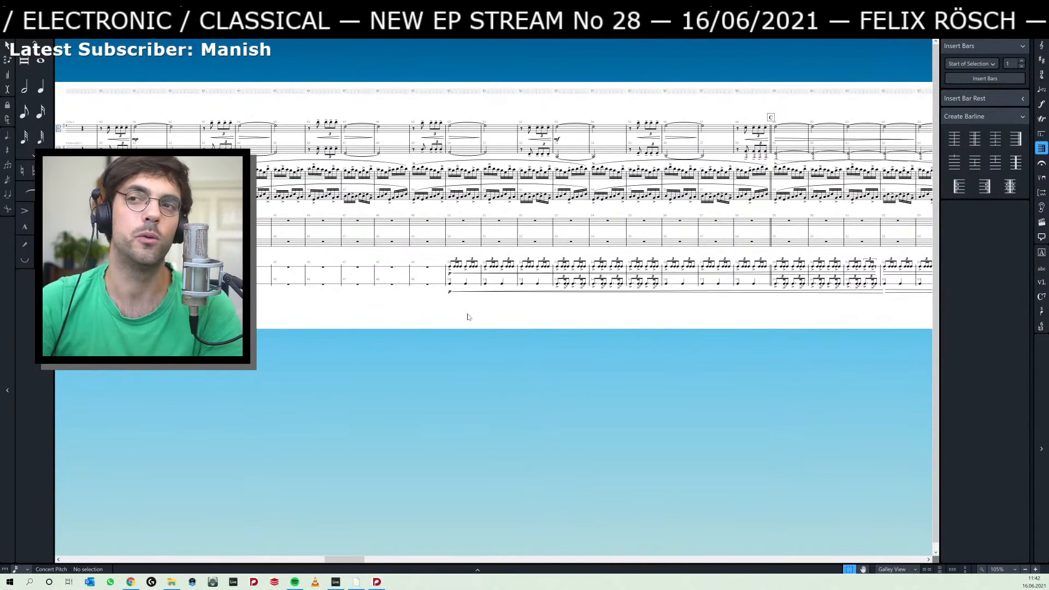
Switch to Ableton Live and examine the recorded arrangement from bar 28 onward.
{"action": "key", "text": "alt+Tab"}
{"action": "left_click", "coordinate": [553, 319]}
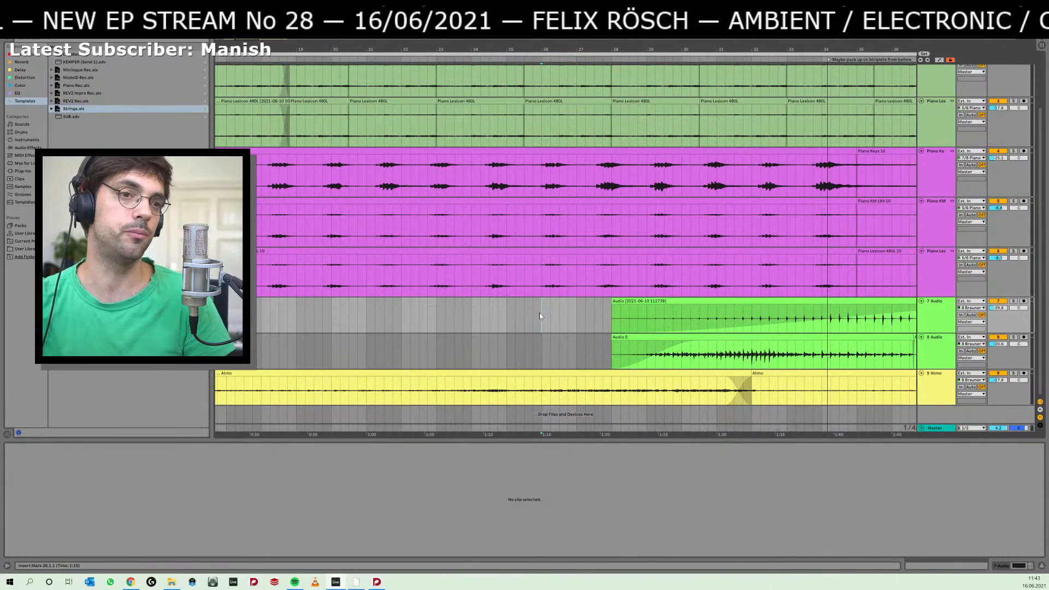
{"action": "scroll", "coordinate": [576, 323], "scroll_direction": "right", "scroll_amount": 5}
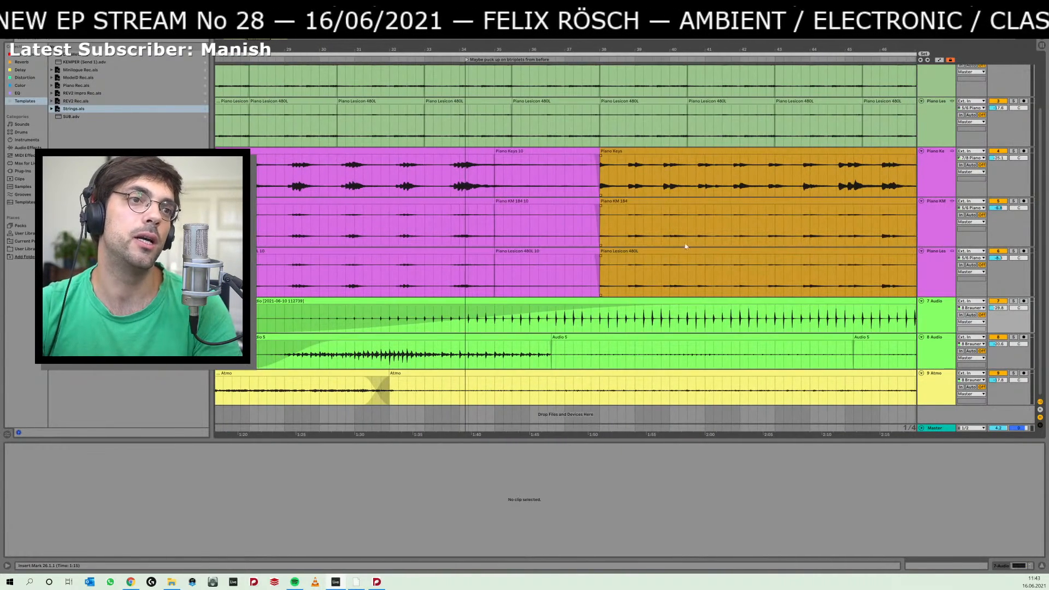
Play back the arrangement from bar 35 and shorten the orange piano clips' fade-outs so they start around bar 50.
{"action": "left_click", "coordinate": [497, 275]}
{"action": "key", "text": "space"}
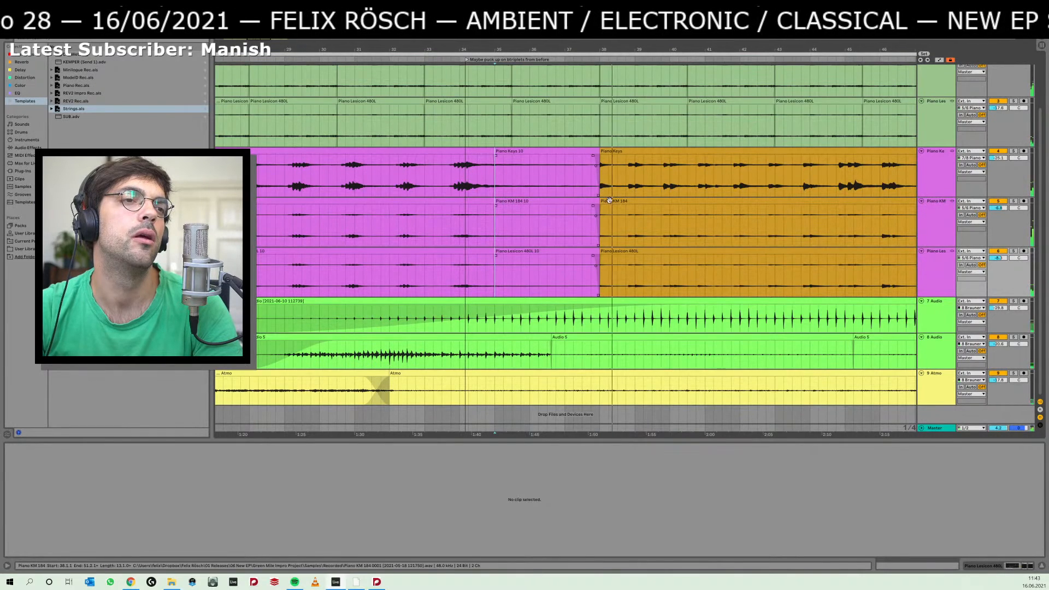
{"action": "left_click_drag", "start_coordinate": [679, 274], "coordinate": [539, 266]}
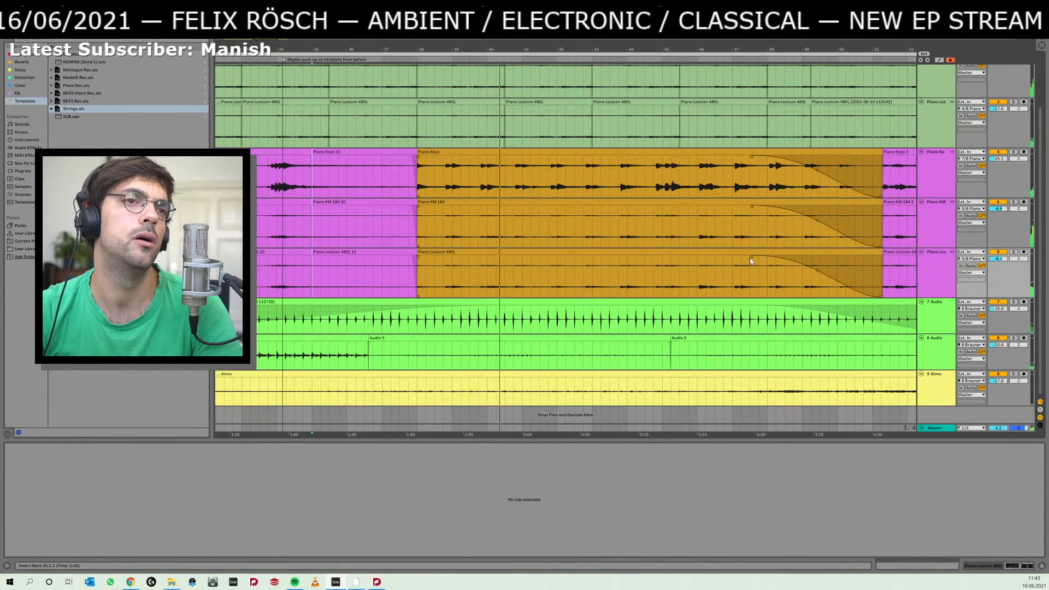
{"action": "left_click_drag", "start_coordinate": [750, 260], "coordinate": [857, 256]}
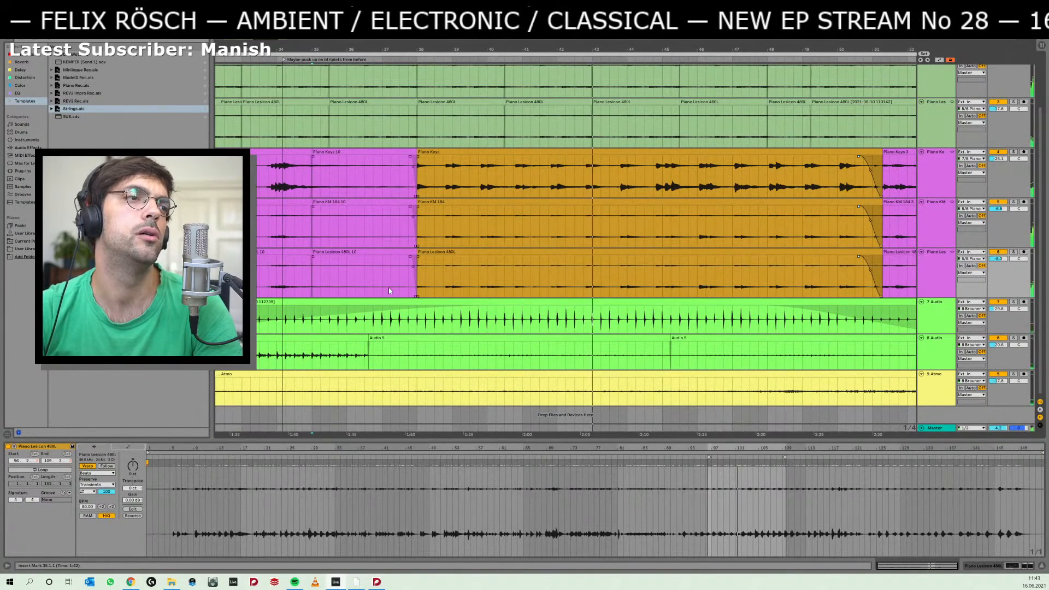
{"action": "left_click", "coordinate": [399, 322]}
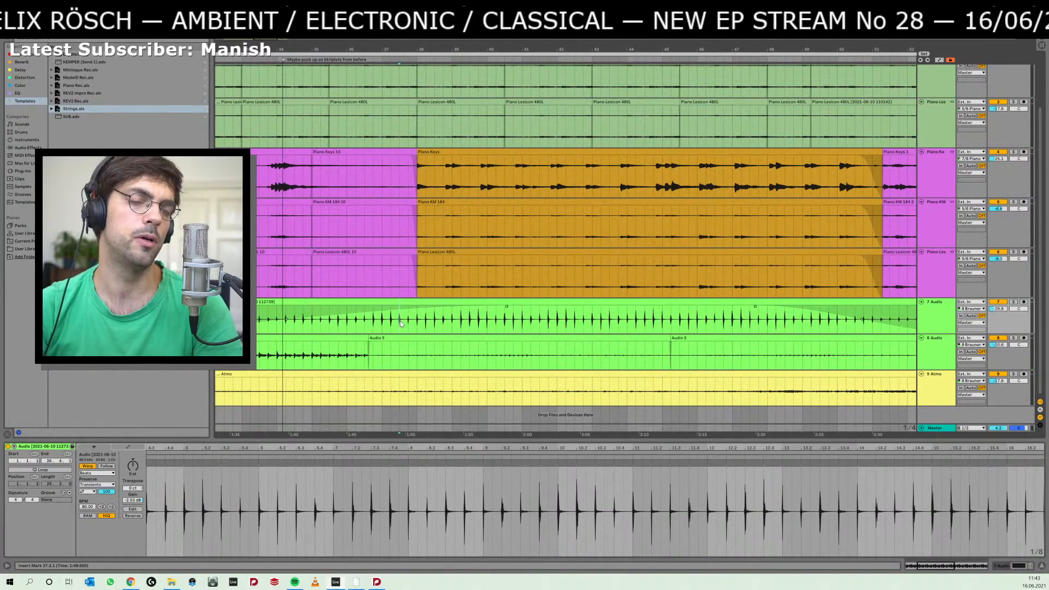
Switch to Dorico and delete the snare drum notes in bars 65–73.
{"action": "key", "text": "alt+Tab"}
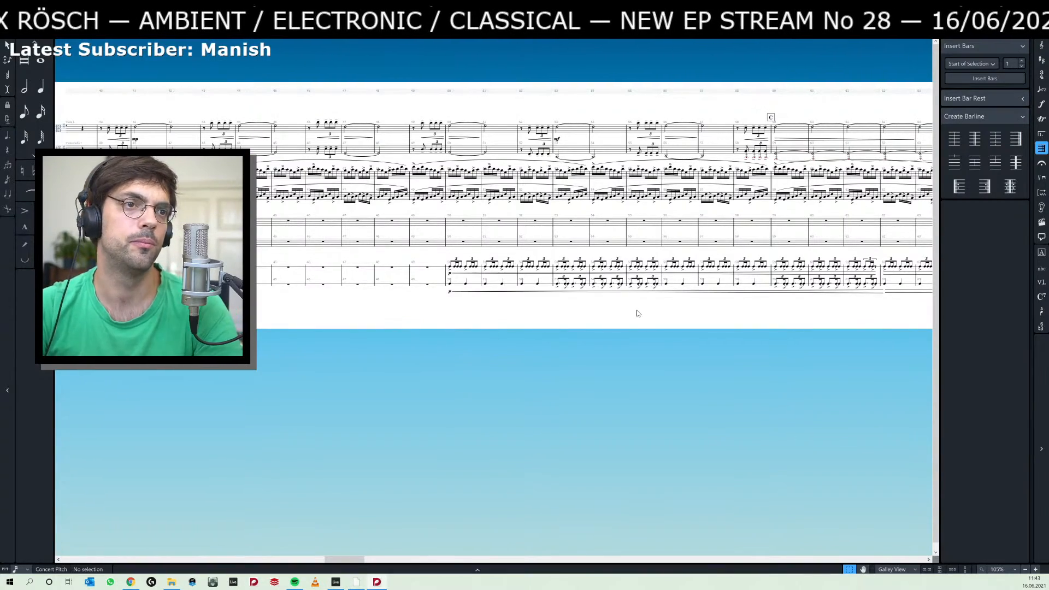
{"action": "left_click_drag", "start_coordinate": [735, 320], "coordinate": [61, 321]}
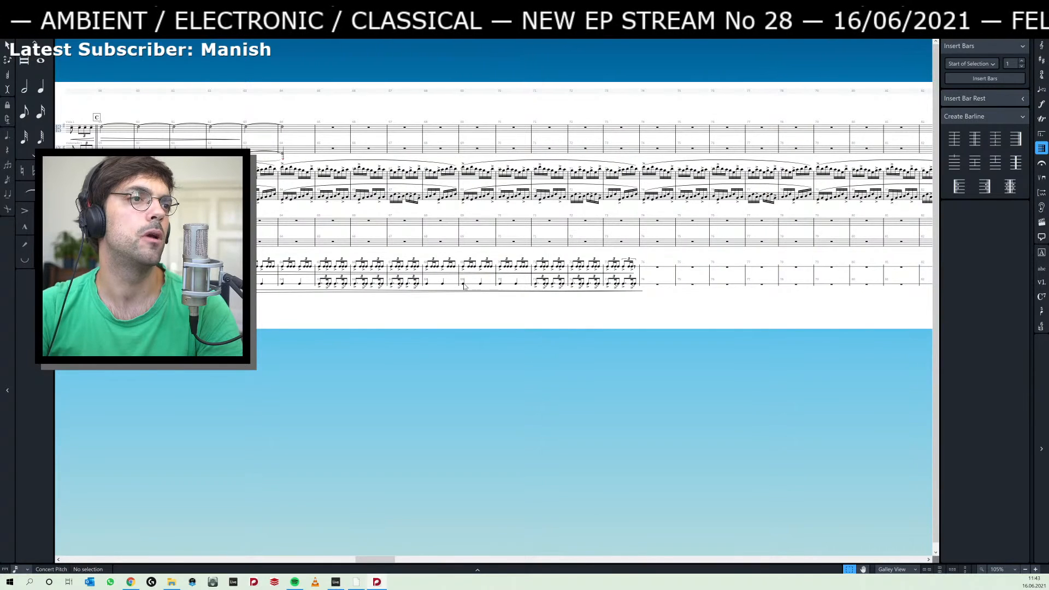
{"action": "left_click", "coordinate": [661, 289]}
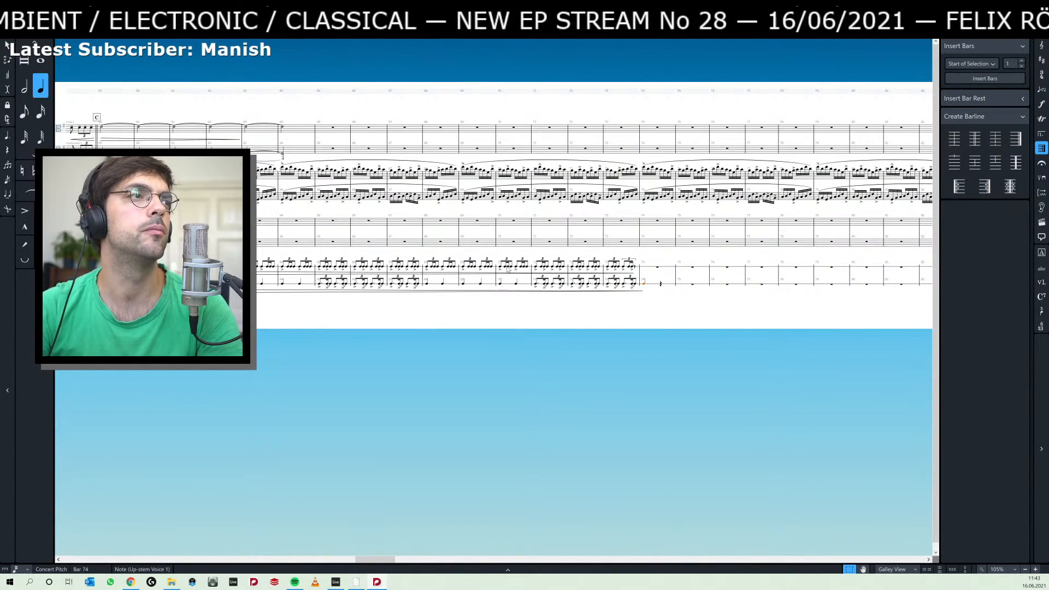
{"action": "left_click", "coordinate": [321, 268]}
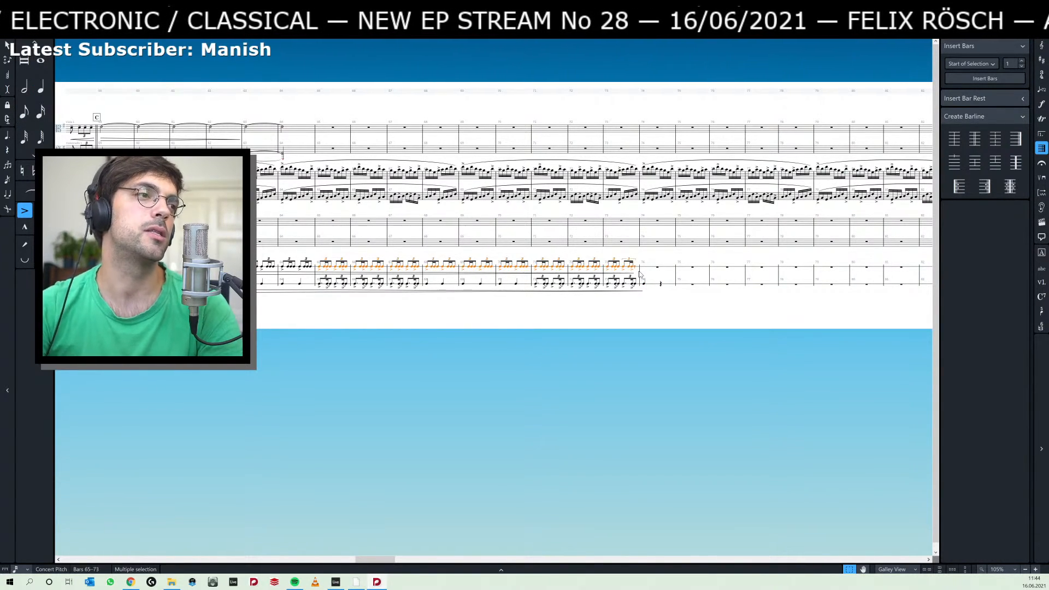
{"action": "key", "text": "Delete"}
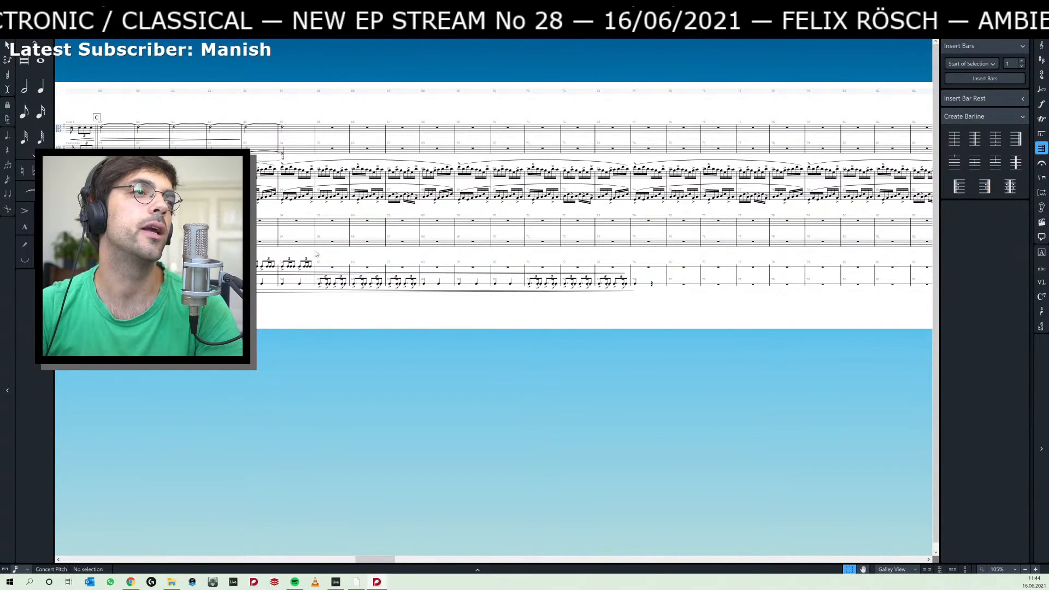
Shorten the snare drum and hand clap hairpins after rehearsal mark C so both end in bar 64.
{"action": "left_click_drag", "start_coordinate": [370, 254], "coordinate": [479, 260]}
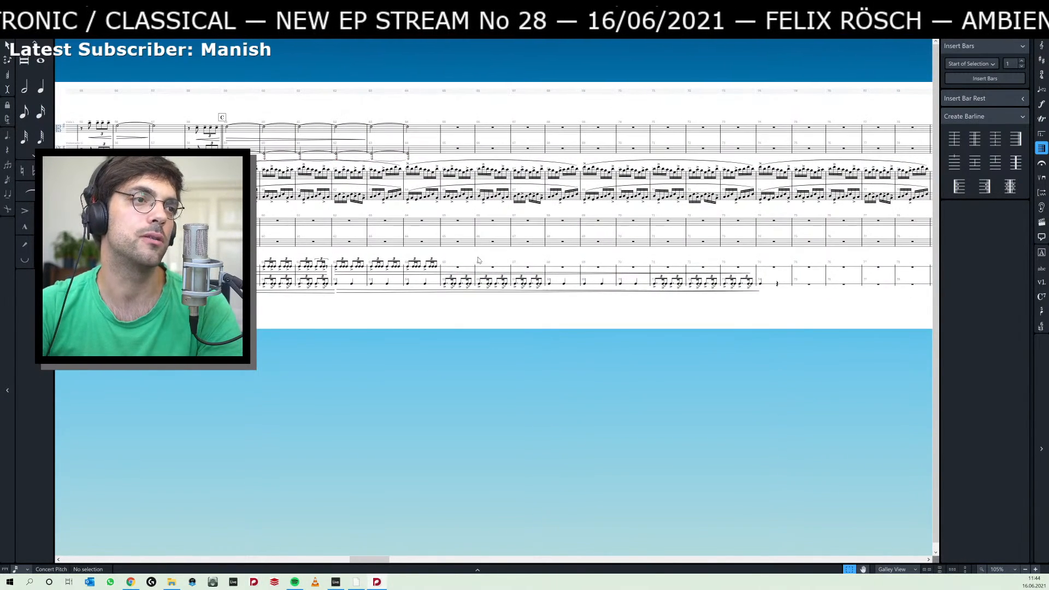
{"action": "left_click", "coordinate": [751, 273]}
{"action": "left_click_drag", "start_coordinate": [612, 271], "coordinate": [438, 272]}
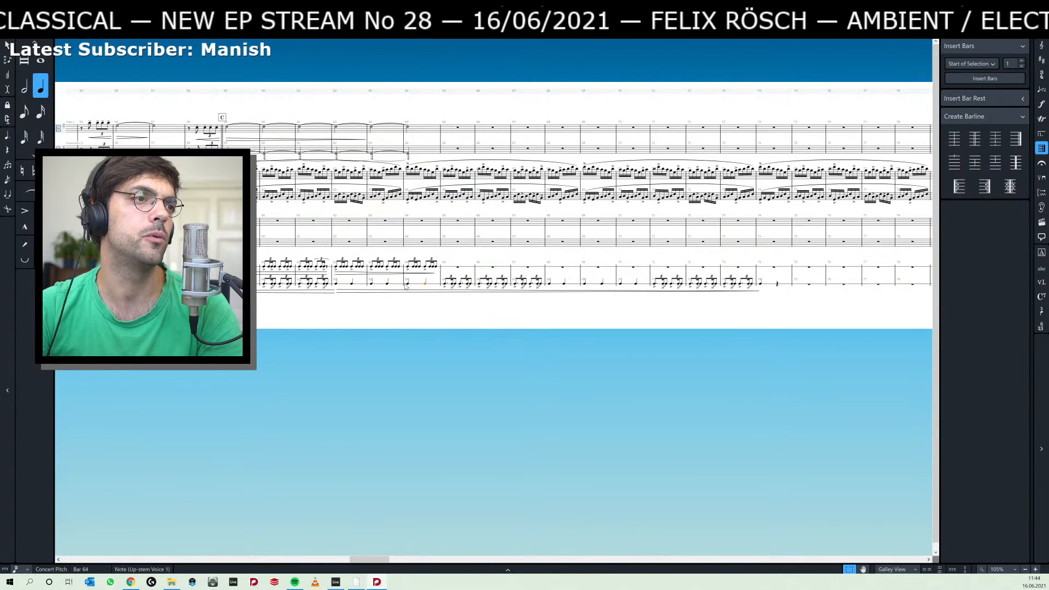
{"action": "left_click_drag", "start_coordinate": [758, 294], "coordinate": [426, 288]}
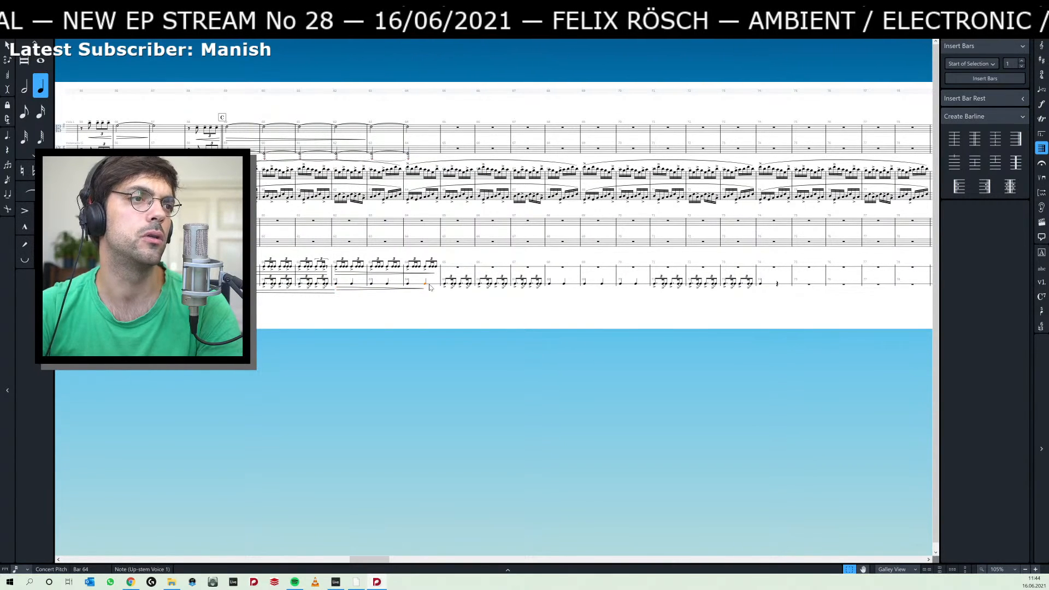
Repeat the hand clap's quarter notes from bar 64 over the following bars, replacing the triplet rhythms through bar 73.
{"action": "key", "text": "r"}
{"action": "key", "text": "r"}
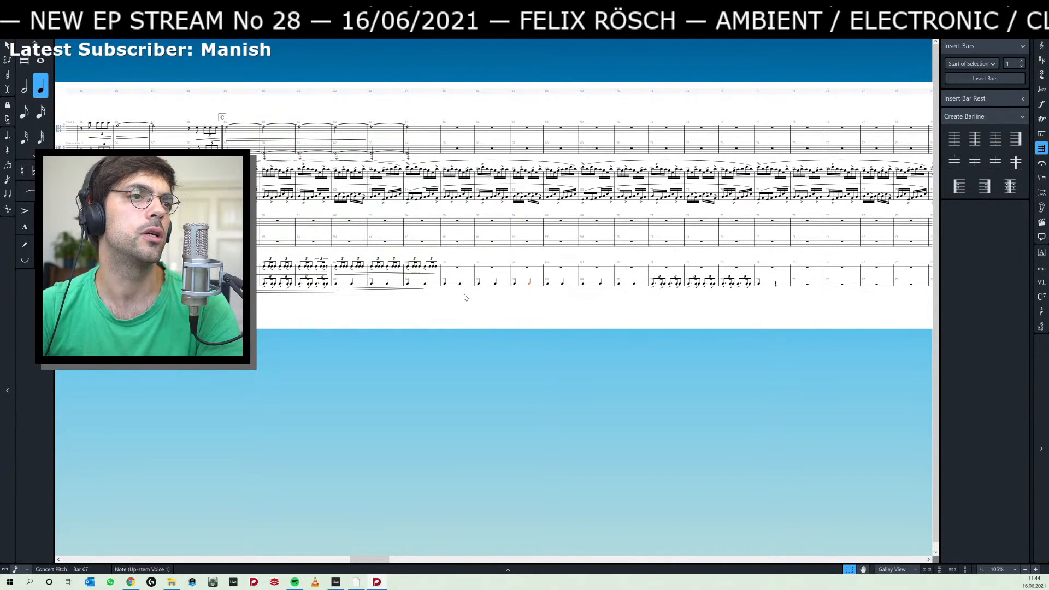
{"action": "key", "text": "r"}
{"action": "key", "text": "r"}
{"action": "key", "text": "r"}
{"action": "key", "text": "r"}
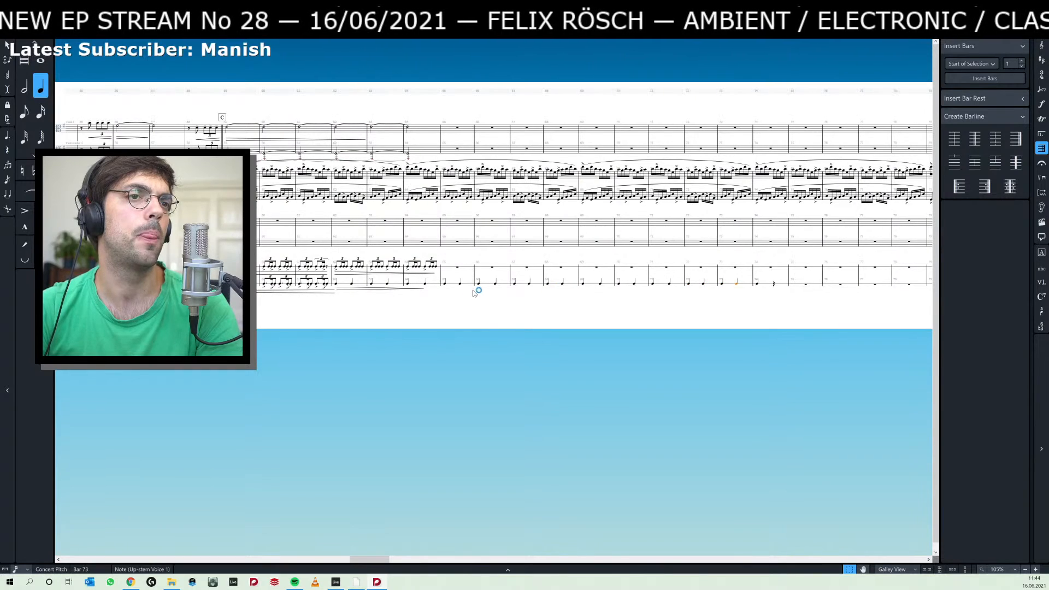
Switch to Ableton Live and adjust the volume of the 7 Audio track while listening to the arrangement from bar 37.
{"action": "key", "text": "alt+Tab"}
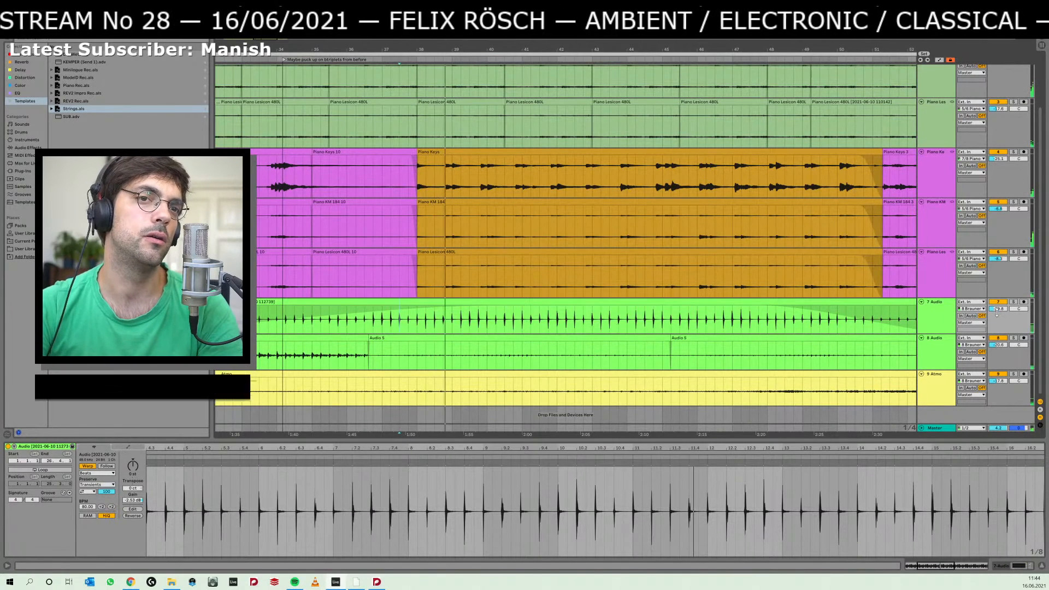
{"action": "left_click_drag", "start_coordinate": [997, 310], "coordinate": [998, 293]}
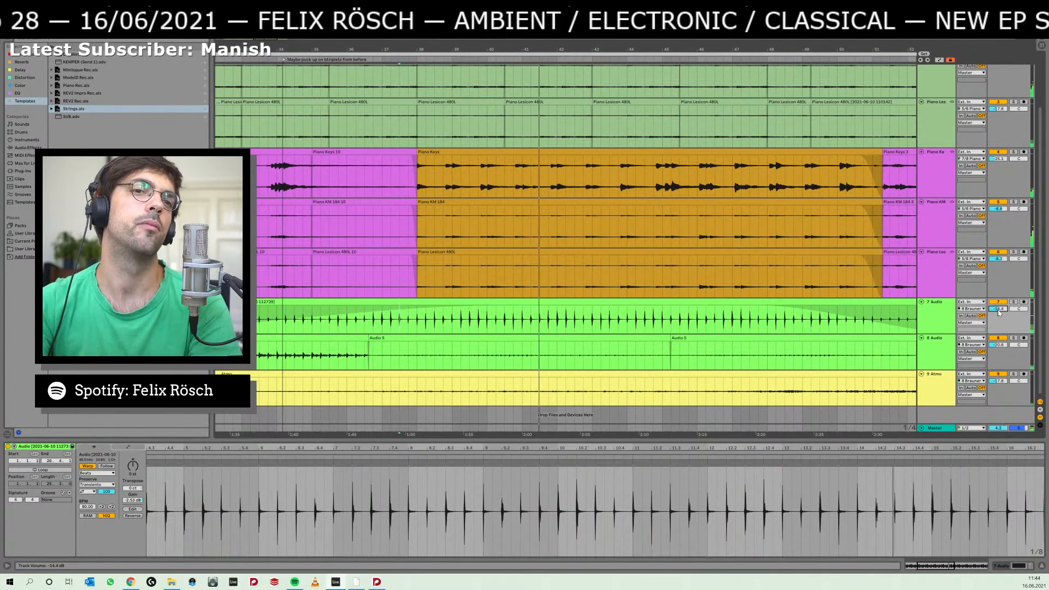
{"action": "left_click_drag", "start_coordinate": [999, 312], "coordinate": [999, 333]}
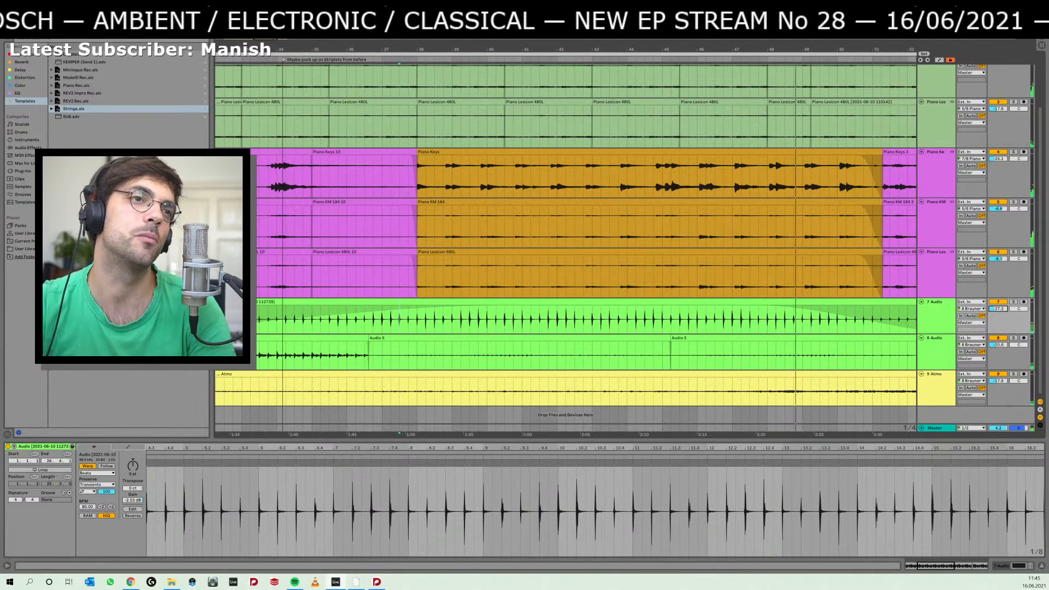
Listen repeatedly to the piano passage from bars 43–44 onward to check its rhythm.
{"action": "left_click", "coordinate": [637, 227]}
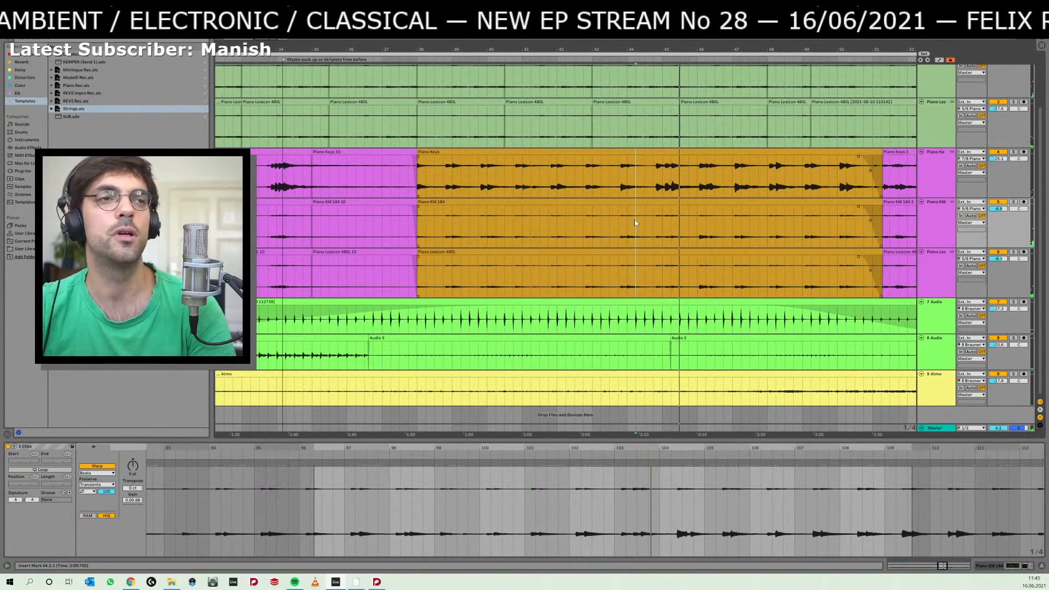
{"action": "left_click", "coordinate": [610, 218]}
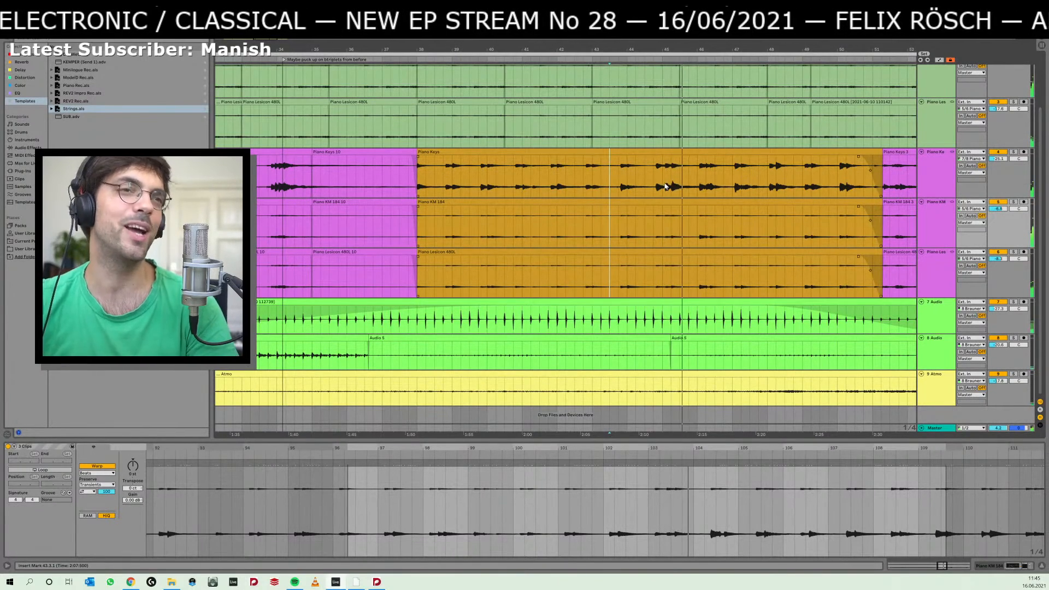
{"action": "key", "text": "space"}
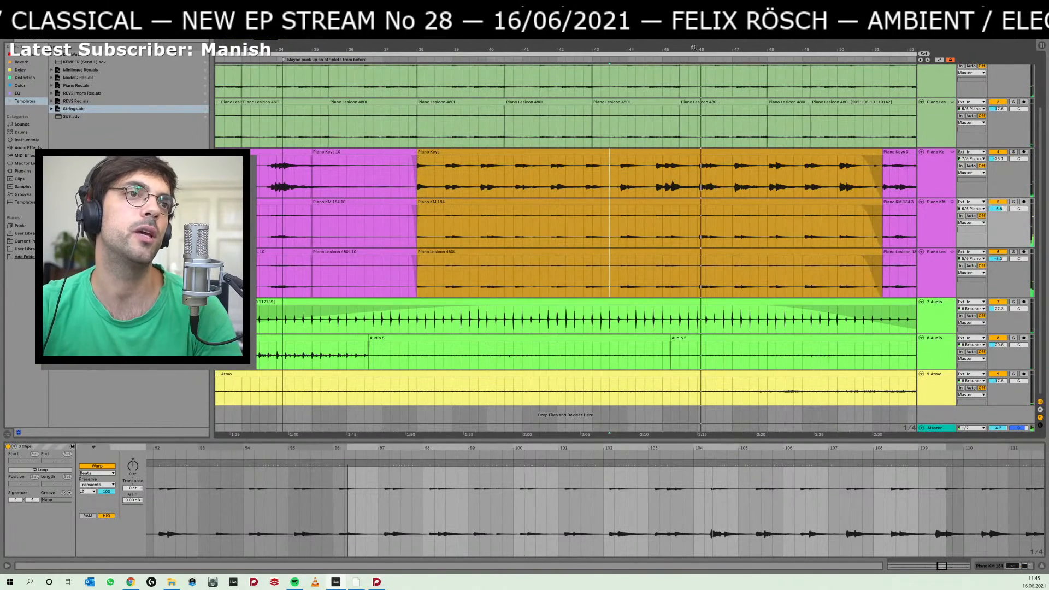
{"action": "left_click_drag", "start_coordinate": [693, 48], "coordinate": [693, 68]}
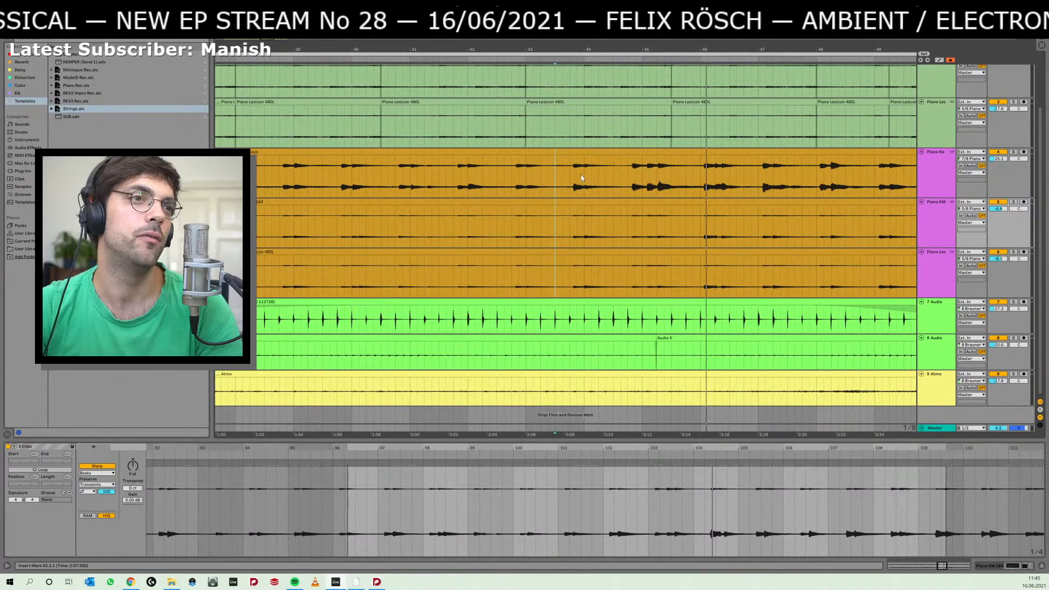
{"action": "key", "text": "space"}
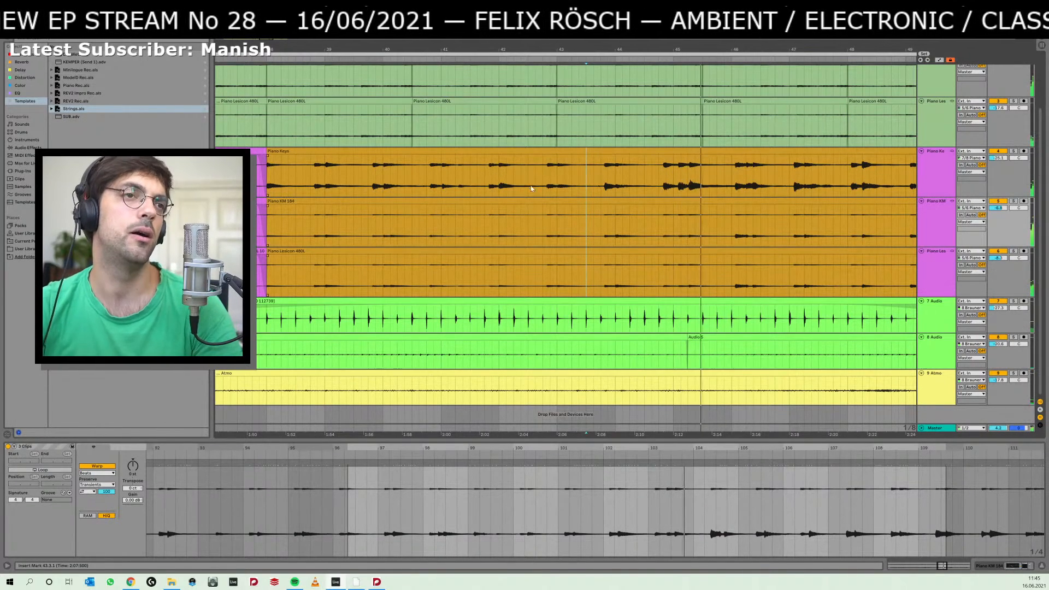
{"action": "left_click", "coordinate": [641, 173]}
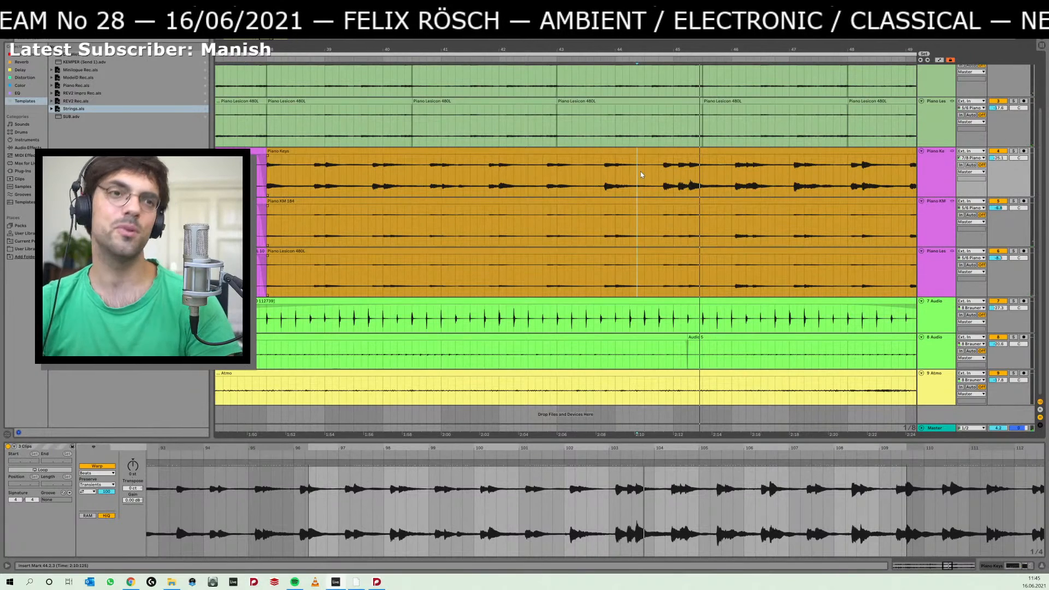
{"action": "left_click", "coordinate": [641, 174]}
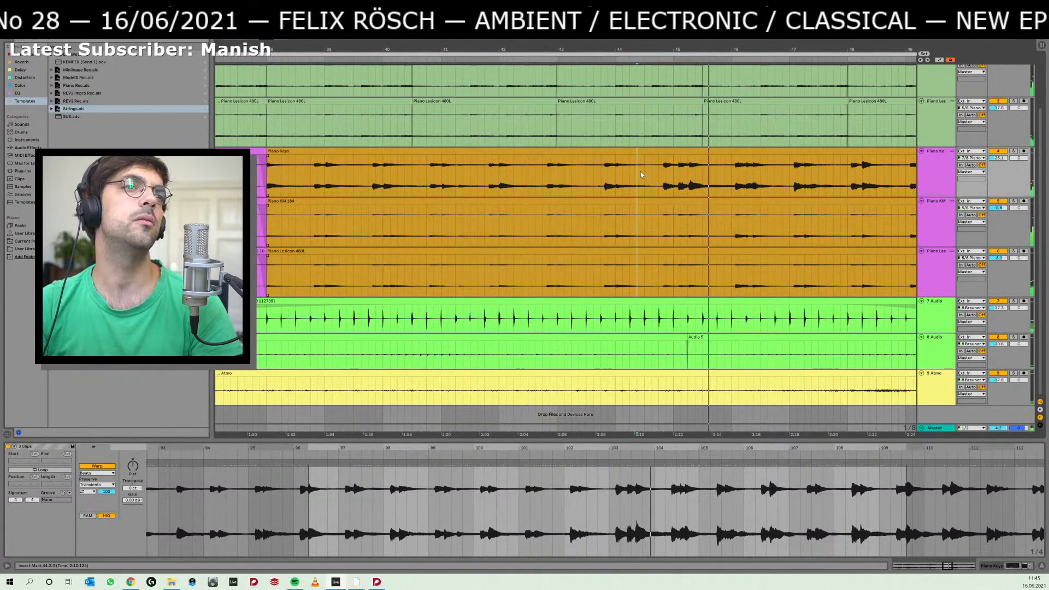
{"action": "left_click", "coordinate": [582, 173]}
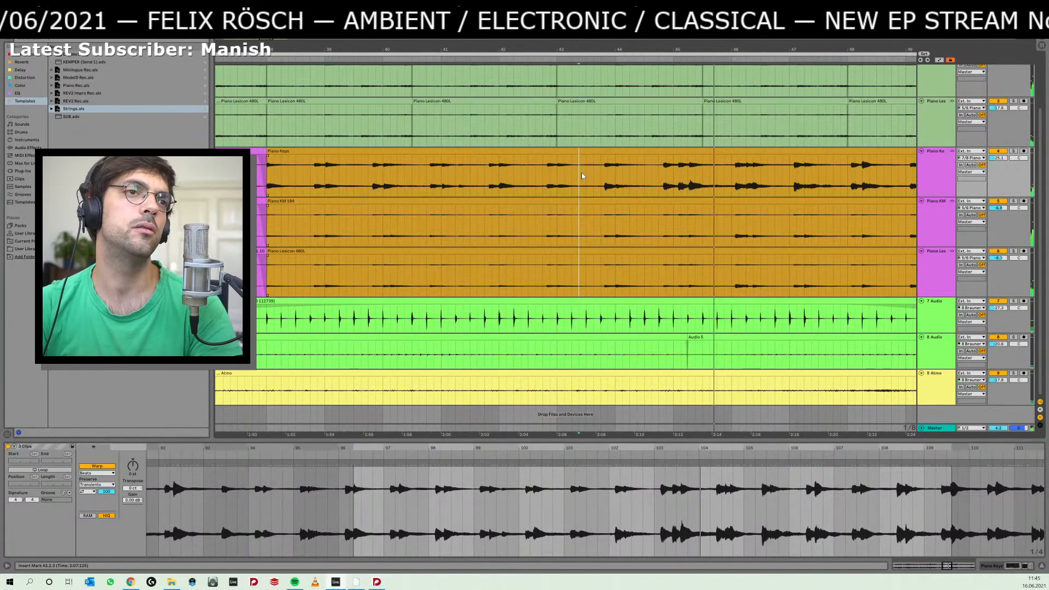
{"action": "key", "text": "space"}
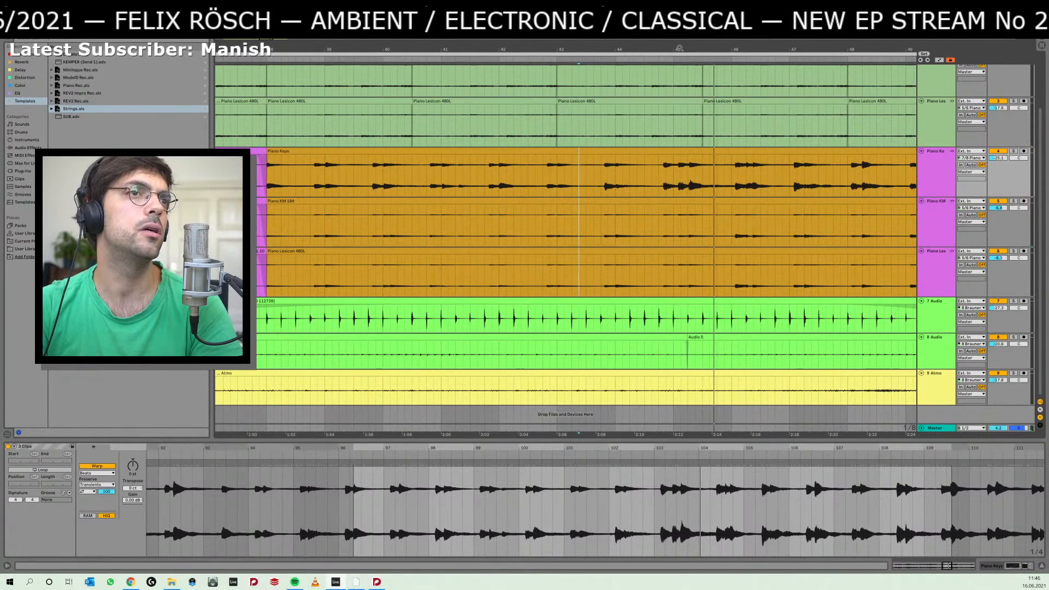
Examine the piano phrase between bars 44 and 45 up close by replaying it several times.
{"action": "left_click_drag", "start_coordinate": [679, 48], "coordinate": [679, 93]}
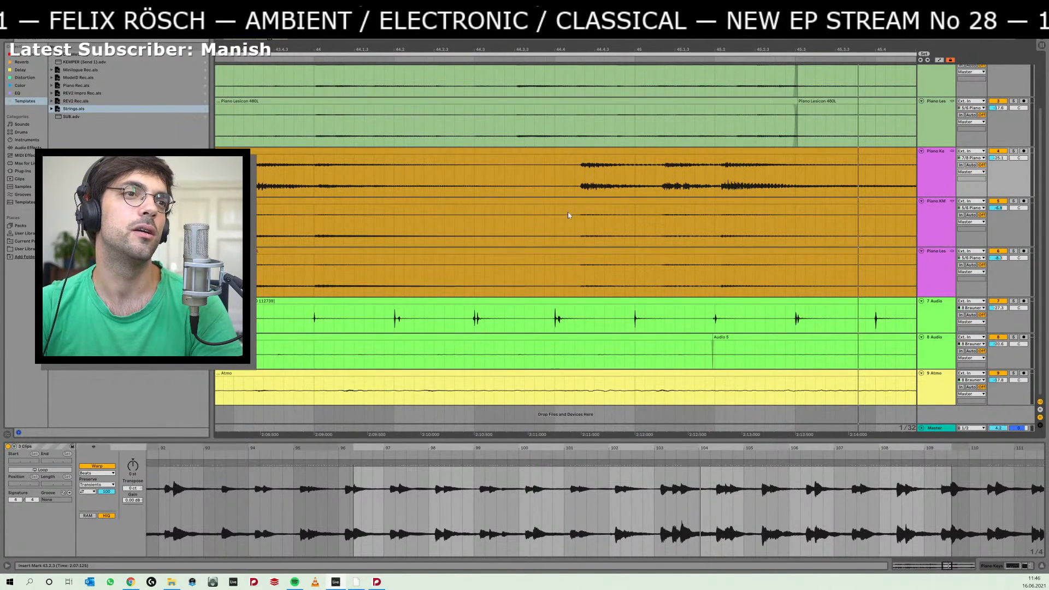
{"action": "left_click", "coordinate": [525, 218]}
{"action": "key", "text": "space"}
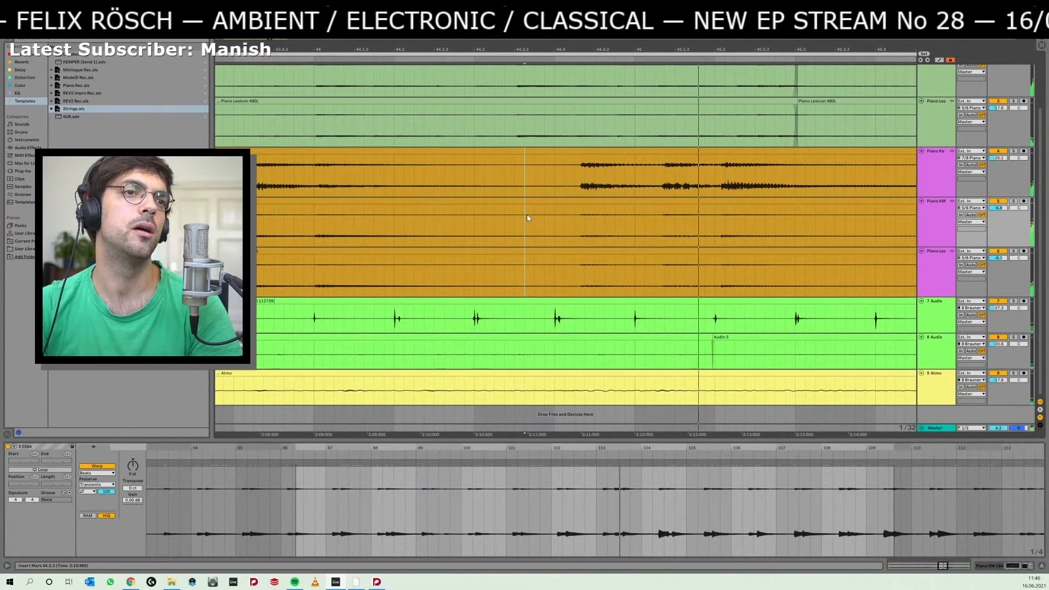
{"action": "key", "text": "space"}
{"action": "key", "text": "space"}
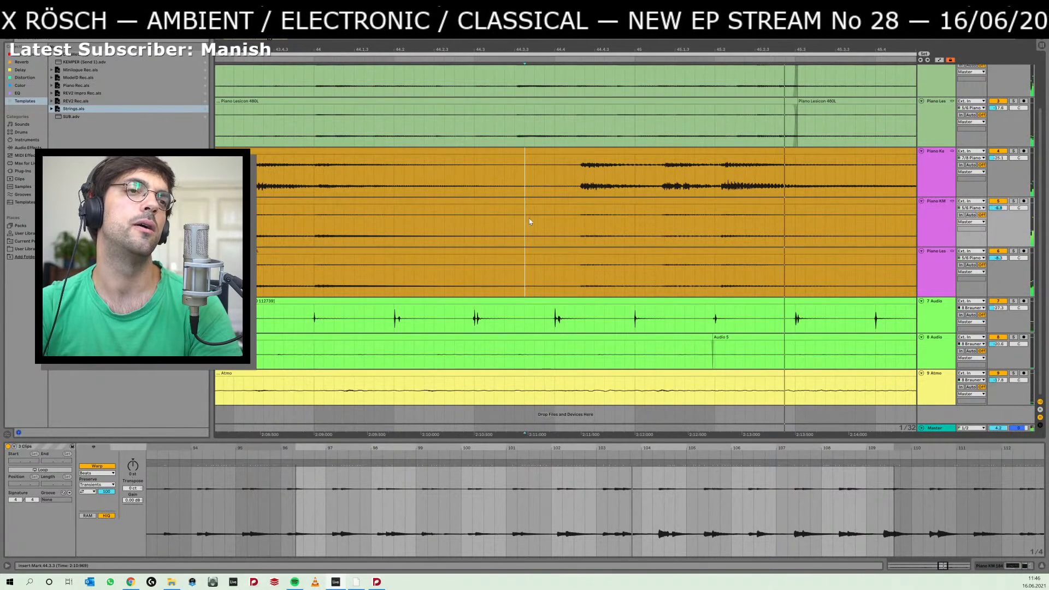
{"action": "key", "text": "space"}
{"action": "key", "text": "space"}
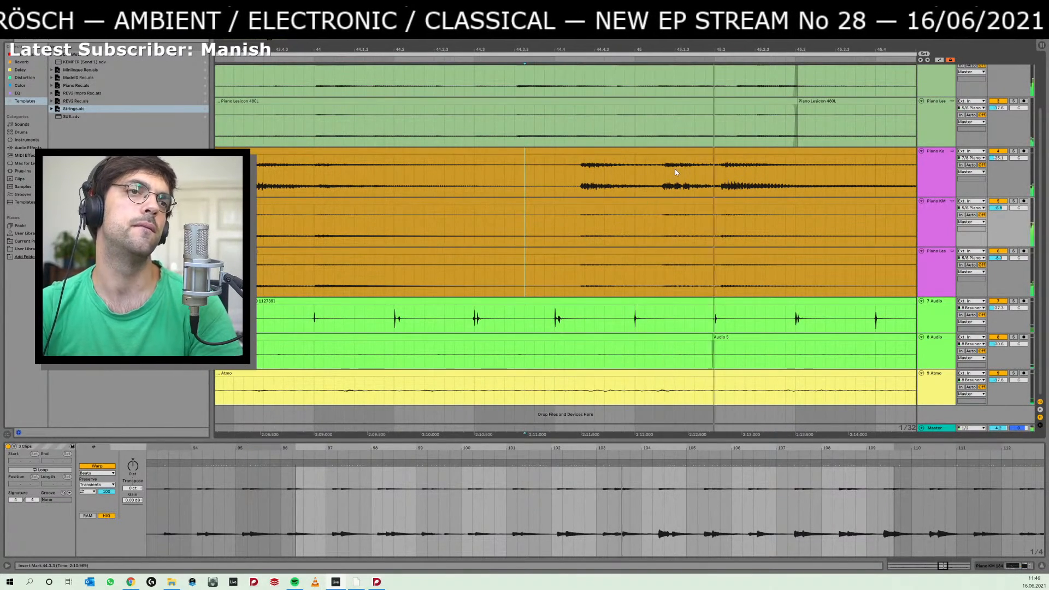
{"action": "key", "text": "space"}
{"action": "left_click_drag", "start_coordinate": [730, 50], "coordinate": [679, 49]}
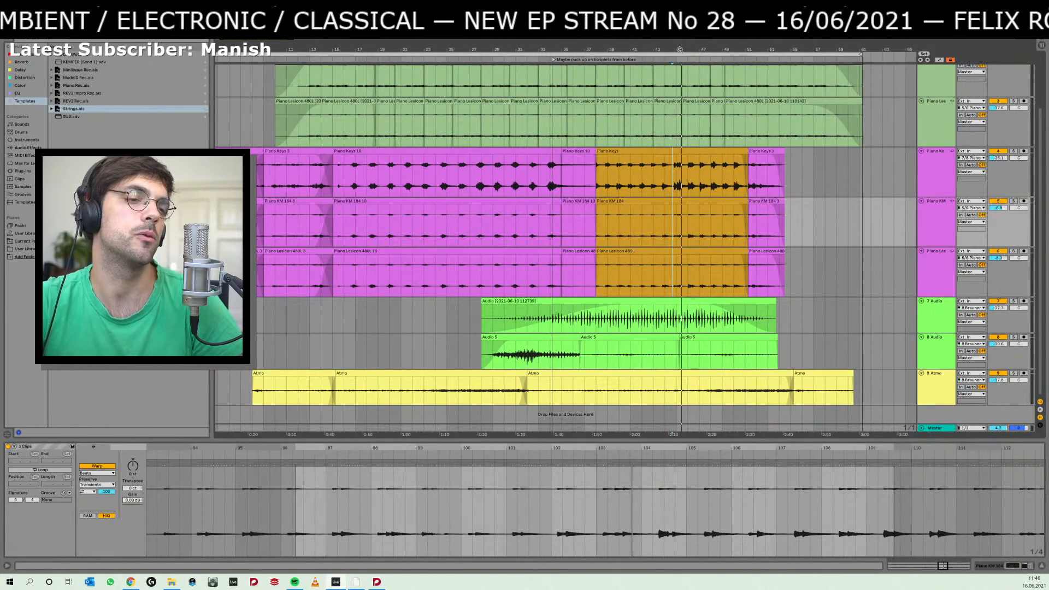
Return to Dorico, clear the selection and examine the viola, piano and percussion staves around bars 60–69.
{"action": "key", "text": "alt+Tab"}
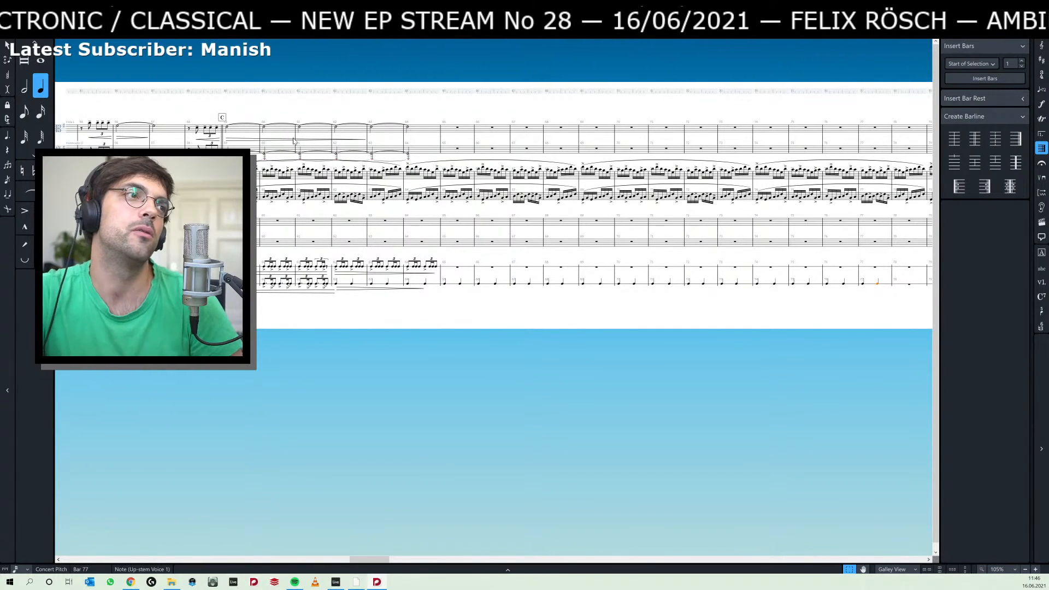
{"action": "scroll", "coordinate": [292, 144], "scroll_direction": "down", "scroll_amount": 1}
{"action": "scroll", "coordinate": [304, 169], "scroll_direction": "up", "scroll_amount": 1}
{"action": "left_click", "coordinate": [339, 100]}
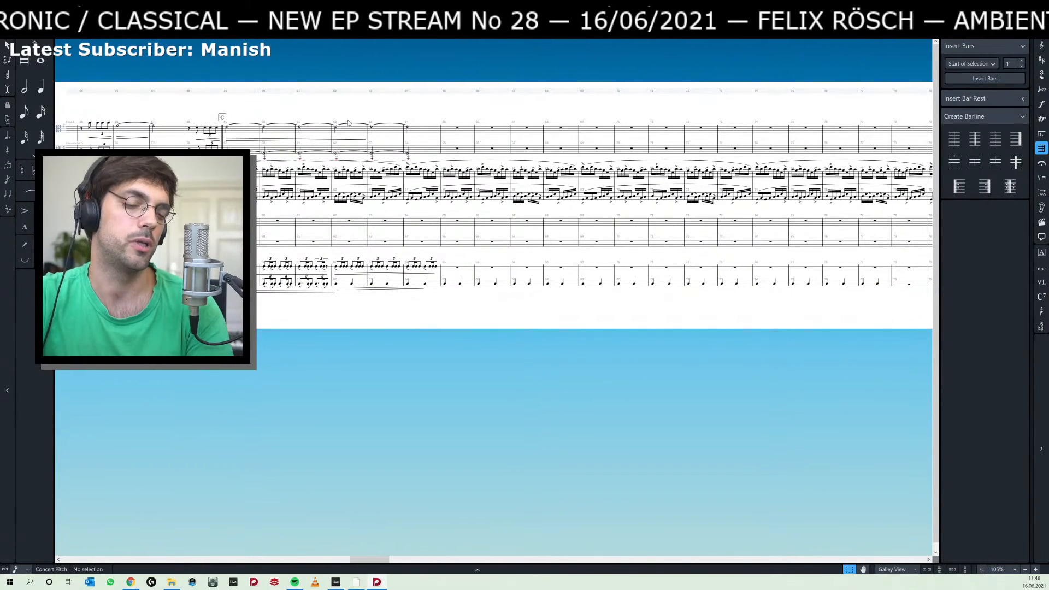
{"action": "scroll", "coordinate": [348, 123], "scroll_direction": "up", "scroll_amount": 5}
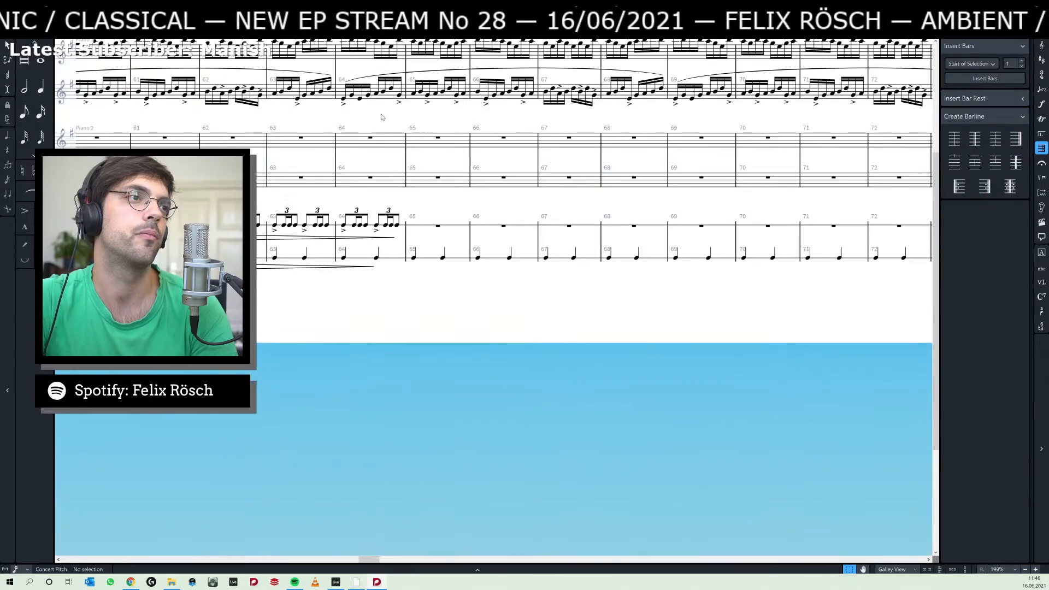
{"action": "left_click_drag", "start_coordinate": [382, 117], "coordinate": [517, 304]}
{"action": "key", "text": "z"}
{"action": "key", "text": "z"}
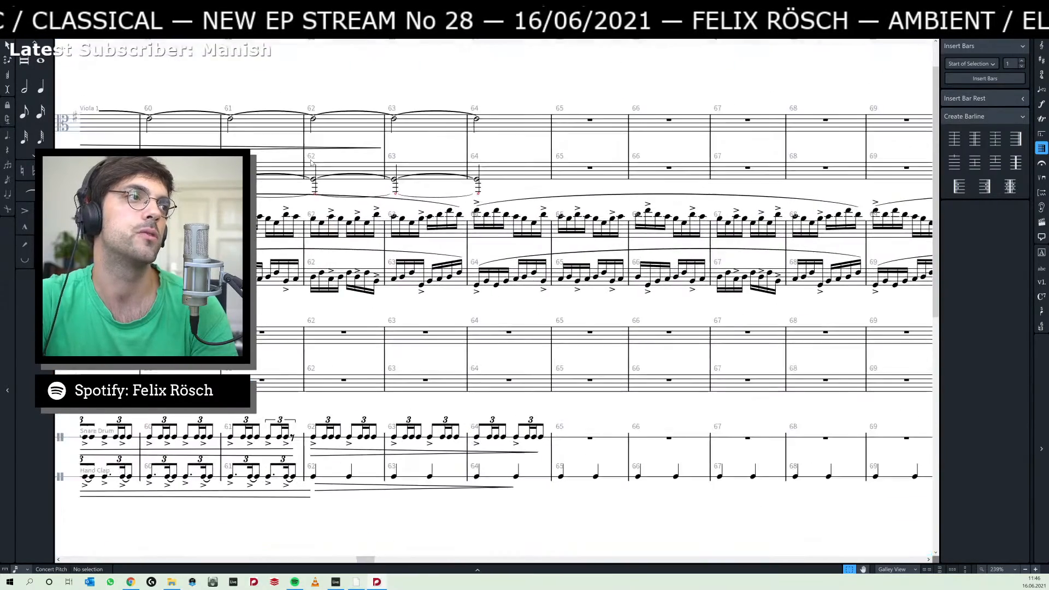
Add rehearsal mark D and a double barline at the start of bar 65.
{"action": "scroll", "coordinate": [310, 162], "scroll_direction": "down", "scroll_amount": 2}
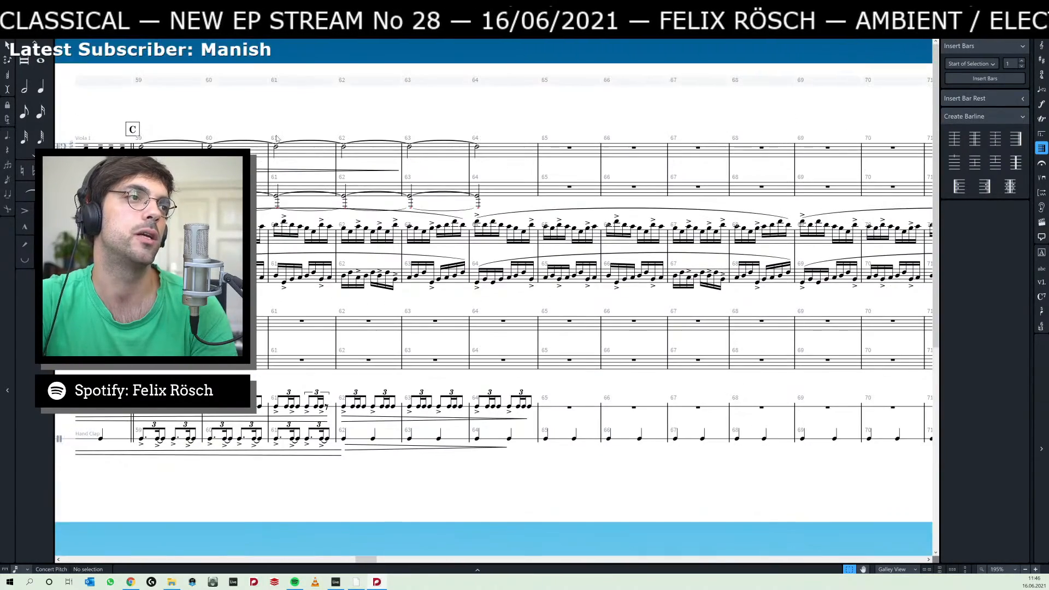
{"action": "scroll", "coordinate": [277, 138], "scroll_direction": "left", "scroll_amount": 10}
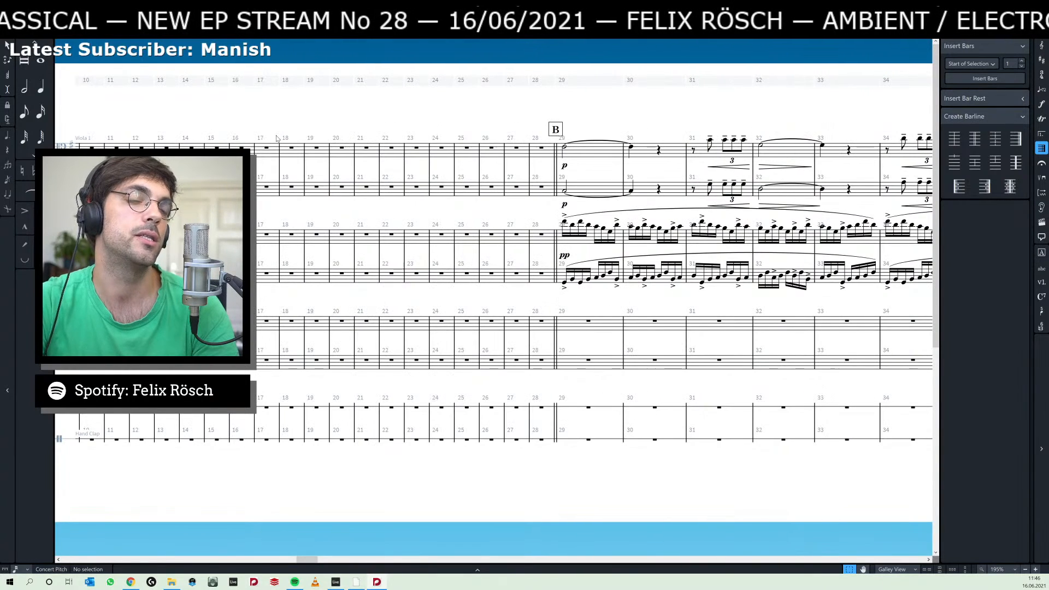
{"action": "scroll", "coordinate": [276, 139], "scroll_direction": "right", "scroll_amount": 8}
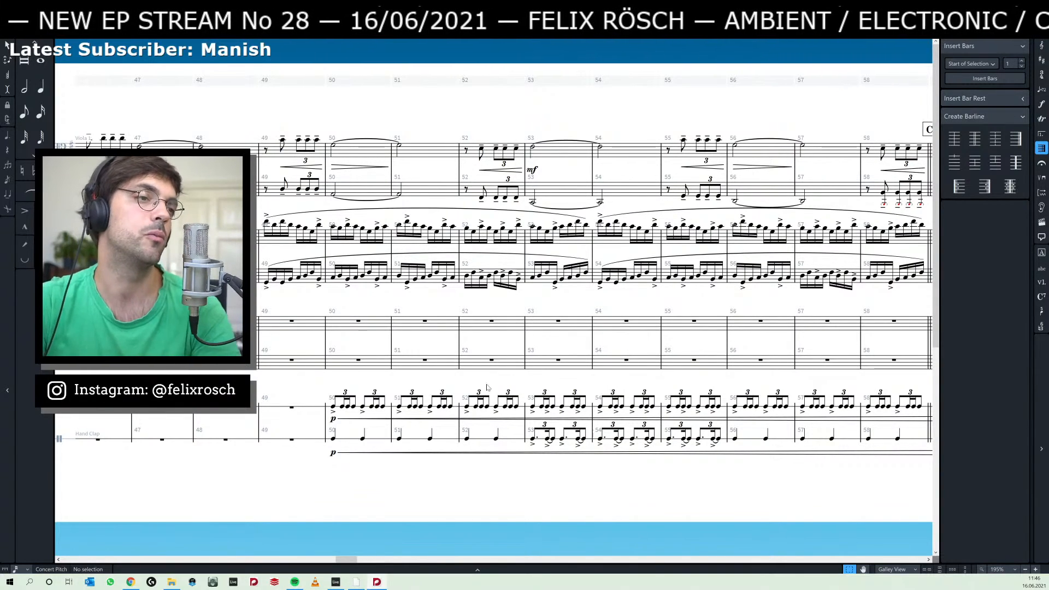
{"action": "left_click_drag", "start_coordinate": [496, 342], "coordinate": [376, 329]}
{"action": "left_click_drag", "start_coordinate": [876, 297], "coordinate": [377, 292]}
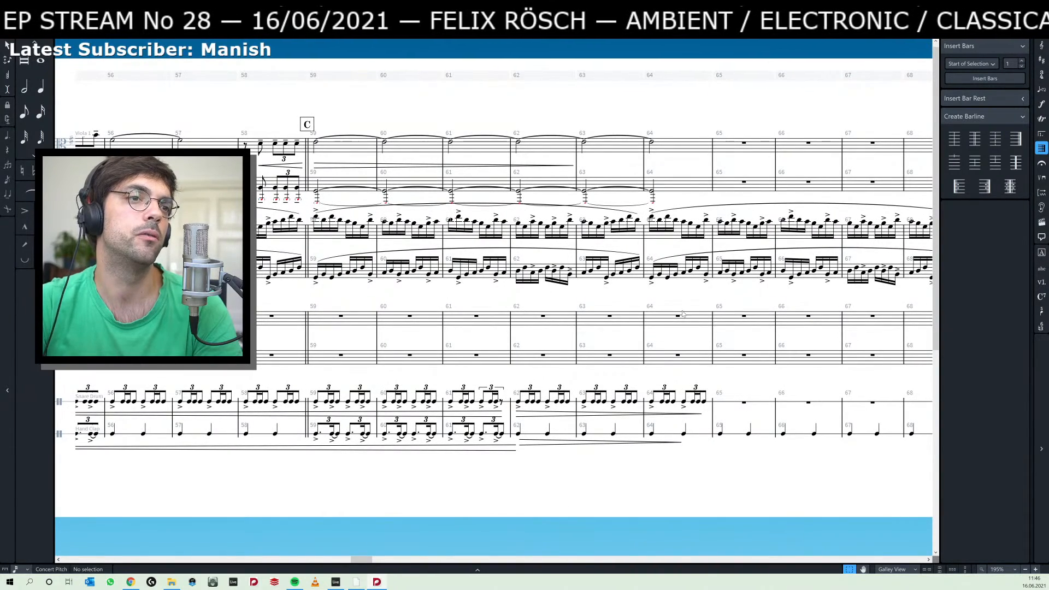
{"action": "left_click_drag", "start_coordinate": [682, 315], "coordinate": [646, 302]}
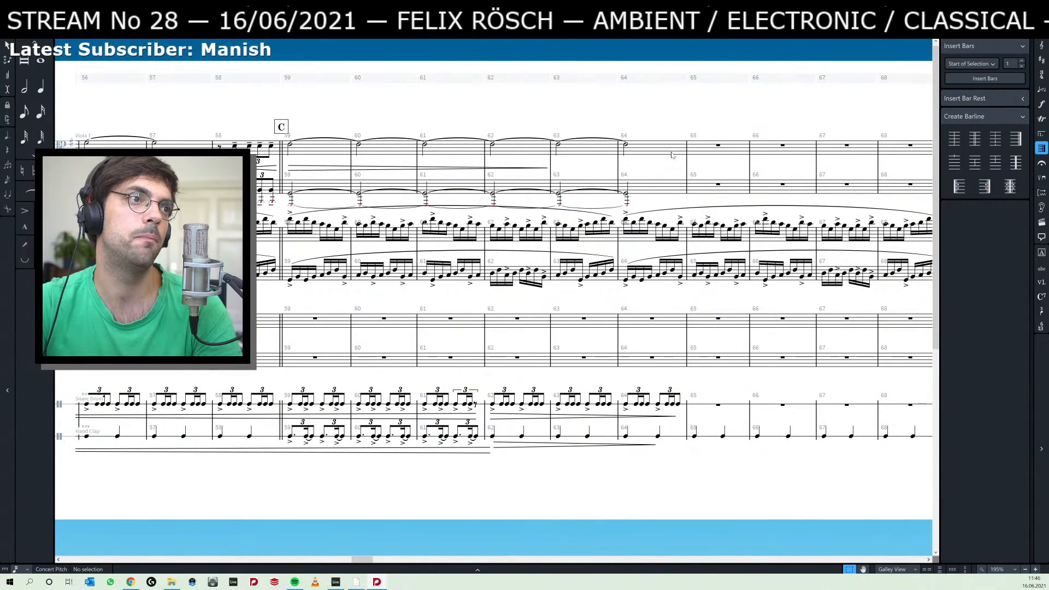
{"action": "left_click", "coordinate": [687, 169]}
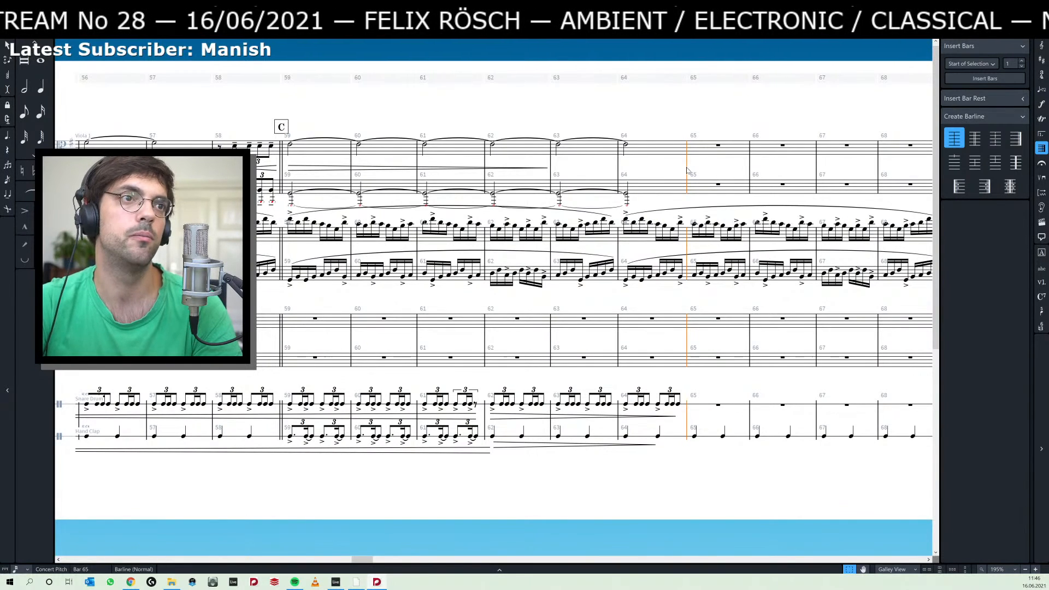
{"action": "key", "text": "ctrl+a"}
{"action": "left_click", "coordinate": [687, 168]}
{"action": "key", "text": "shift+a"}
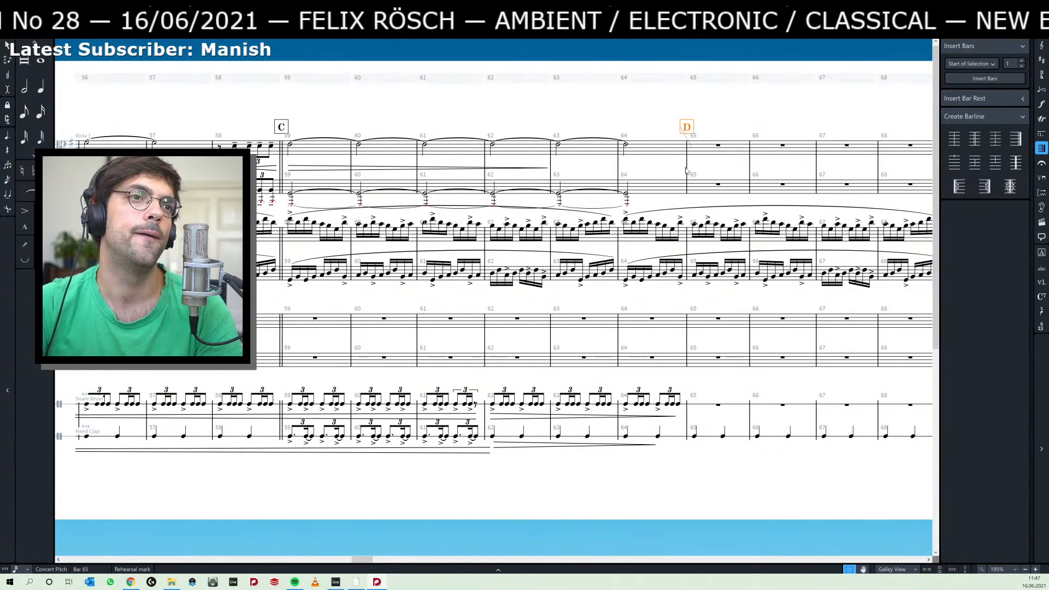
{"action": "left_click", "coordinate": [687, 170]}
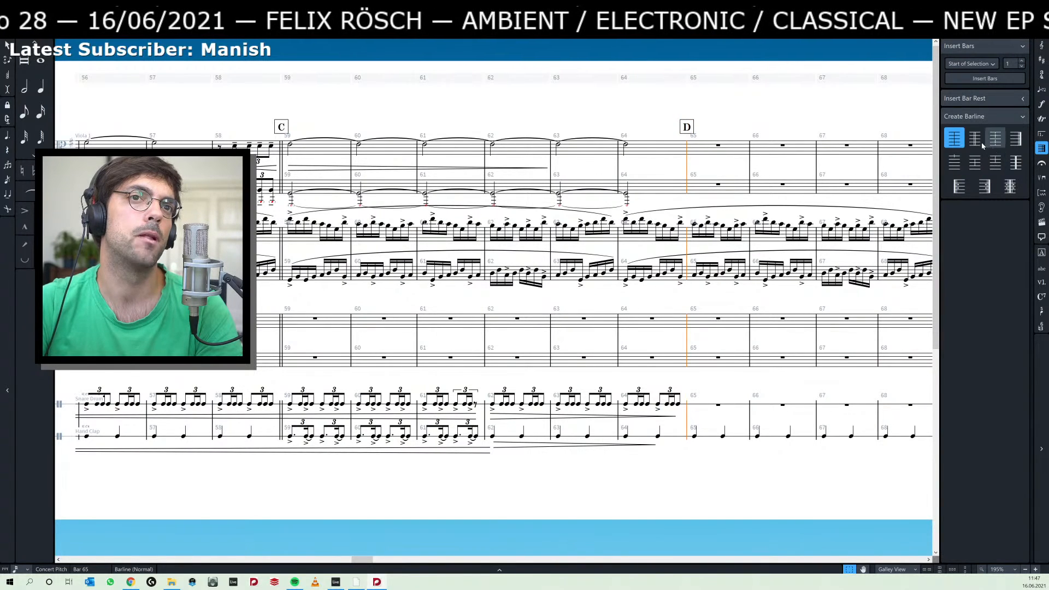
{"action": "left_click", "coordinate": [763, 119]}
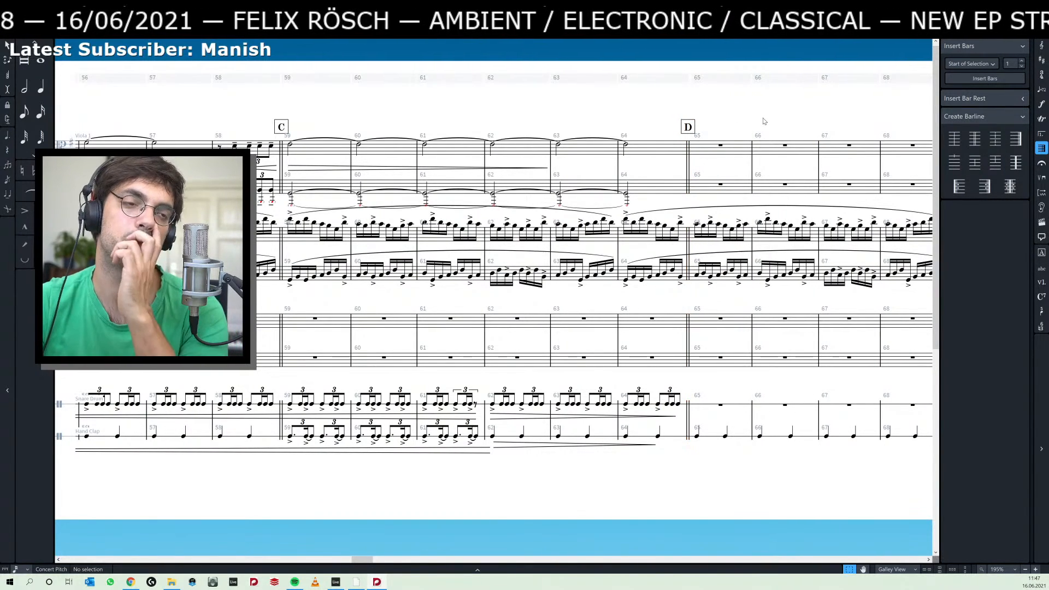
Switch to Ableton Live and listen to the selected piano clips from bar 38.
{"action": "left_click_drag", "start_coordinate": [710, 295], "coordinate": [540, 285]}
{"action": "key", "text": "alt+Tab"}
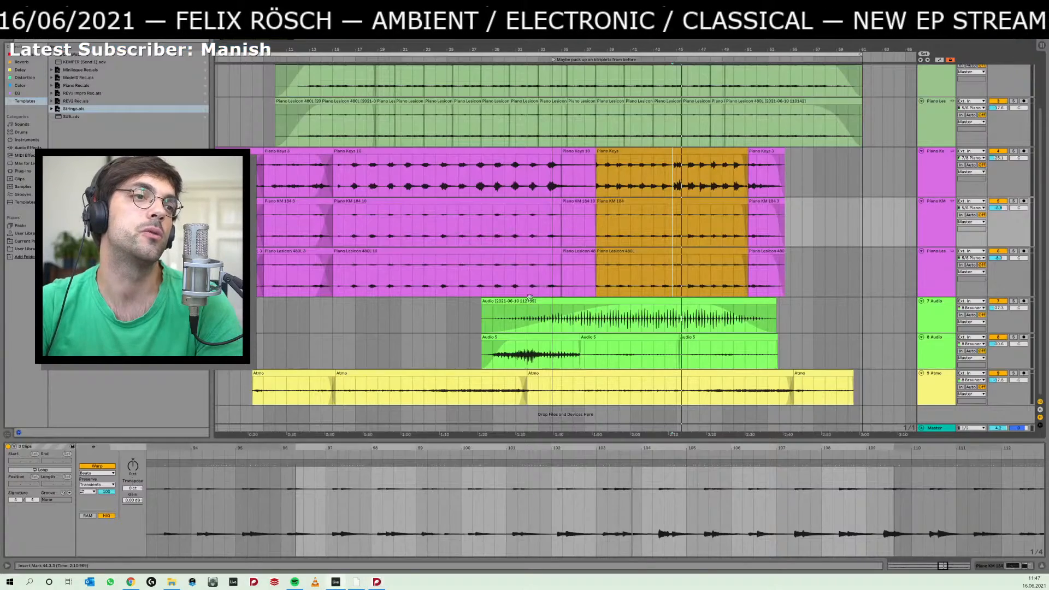
{"action": "left_click", "coordinate": [615, 251]}
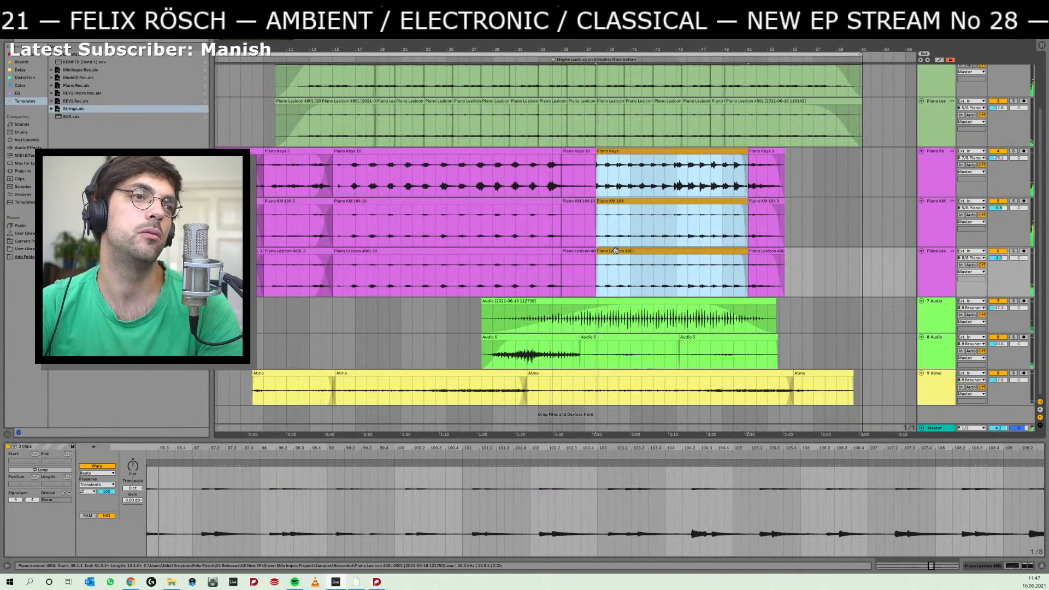
Return to Dorico and copy the chords of bars 56–67 from the staff directly above the snare drum in the following flow.
{"action": "key", "text": "alt+Tab"}
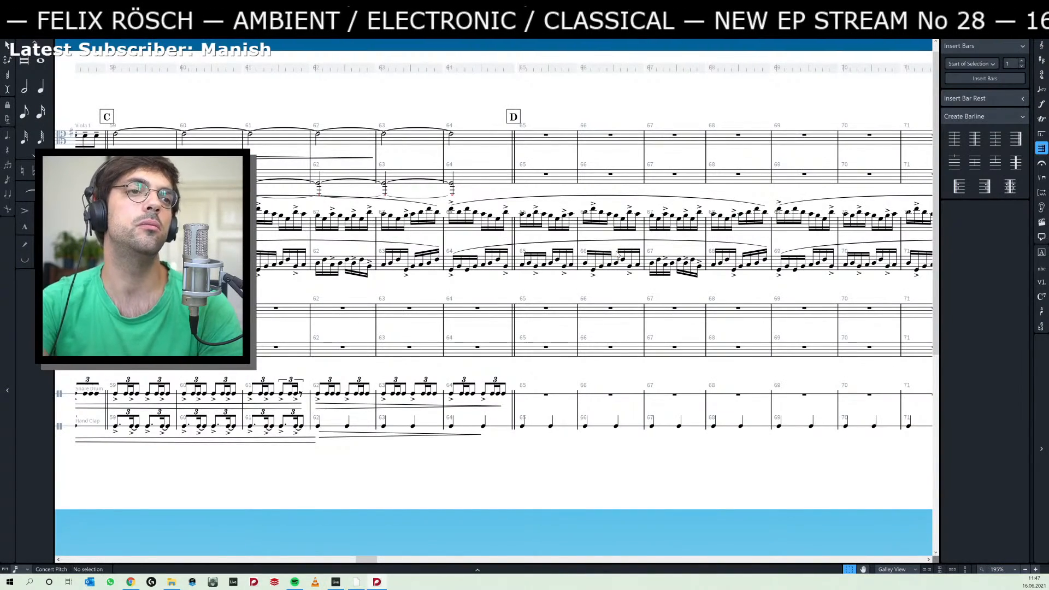
{"action": "scroll", "coordinate": [617, 254], "scroll_direction": "right", "scroll_amount": 20}
{"action": "scroll", "coordinate": [617, 254], "scroll_direction": "down", "scroll_amount": 6}
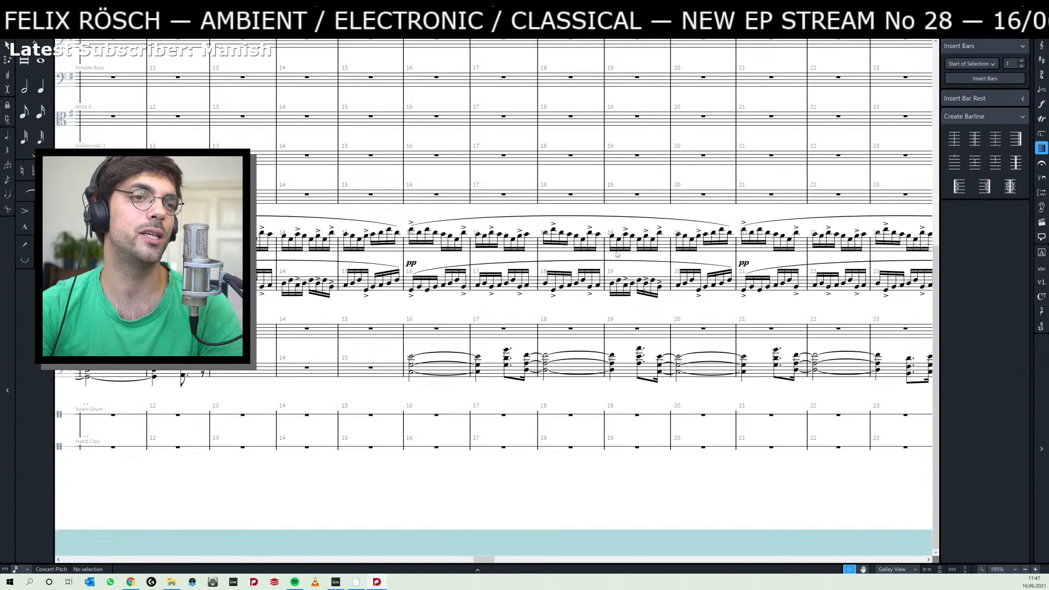
{"action": "scroll", "coordinate": [616, 255], "scroll_direction": "right", "scroll_amount": 20}
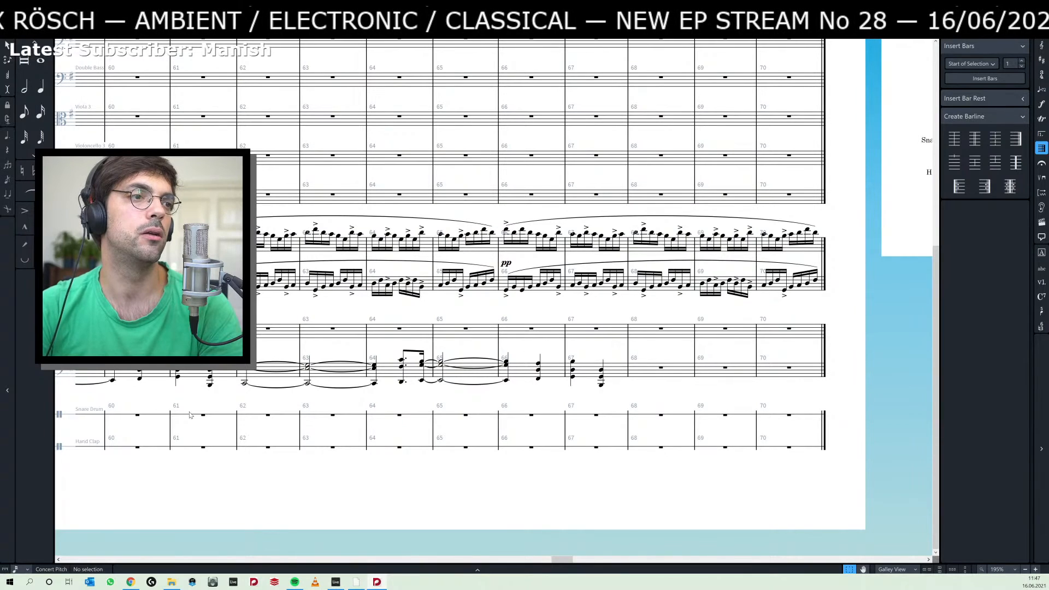
{"action": "scroll", "coordinate": [622, 345], "scroll_direction": "left", "scroll_amount": 3}
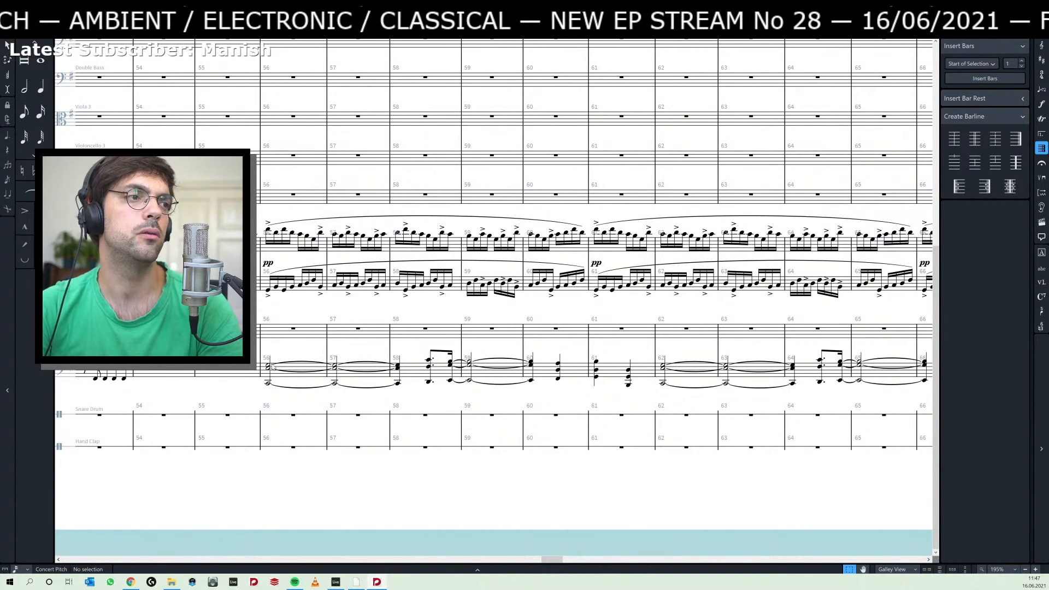
{"action": "left_click", "coordinate": [269, 366]}
{"action": "scroll", "coordinate": [636, 351], "scroll_direction": "right", "scroll_amount": 2}
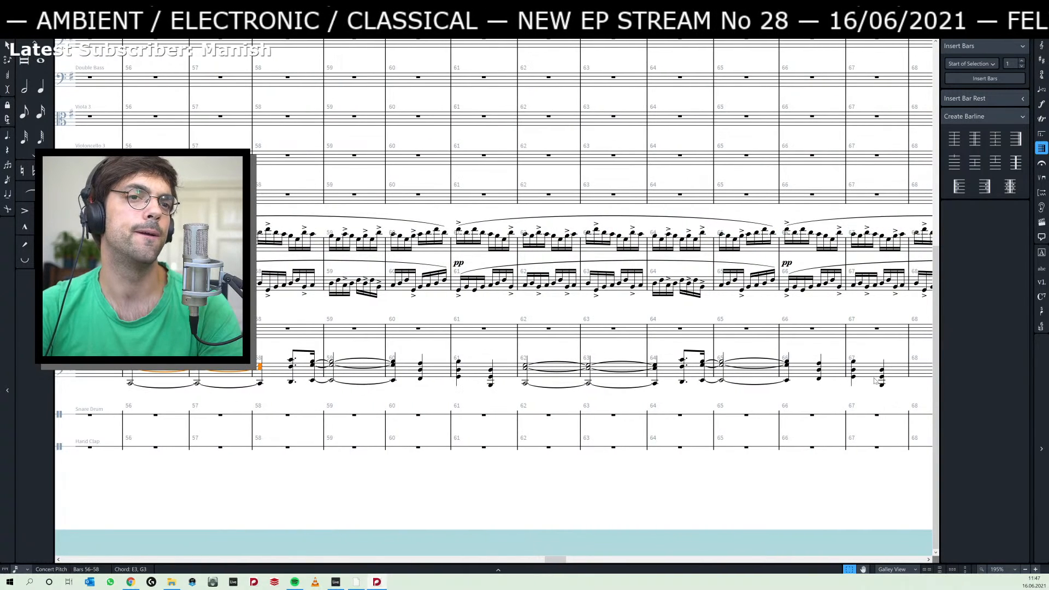
{"action": "left_click", "coordinate": [882, 388], "text": "shift"}
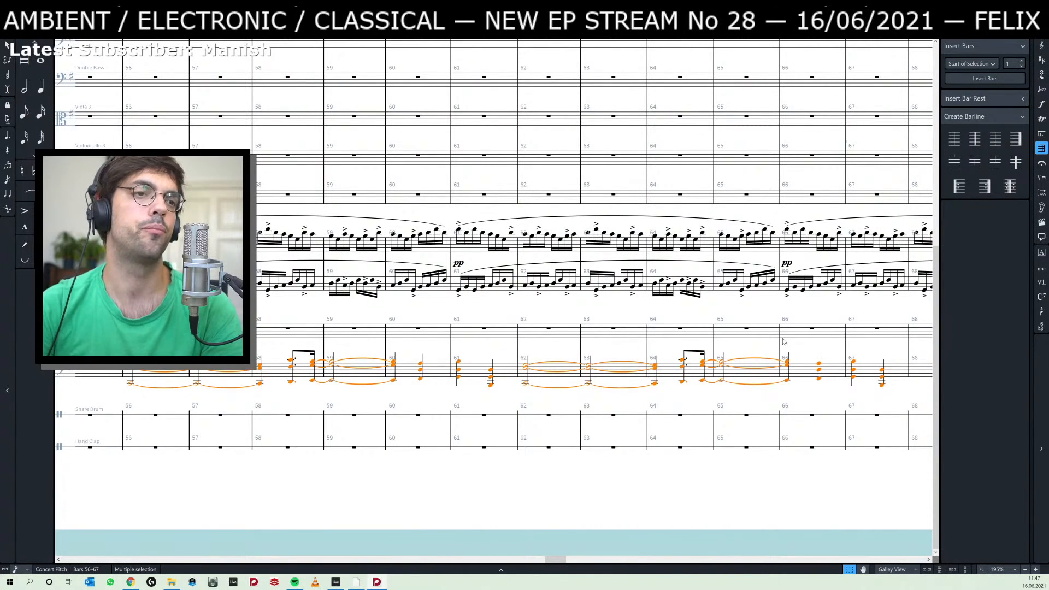
Try pasting the copied chords at rehearsal mark C, bar 59, on the upper and lower staves above the snare drum.
{"action": "scroll", "coordinate": [493, 298], "scroll_direction": "left", "scroll_amount": 20}
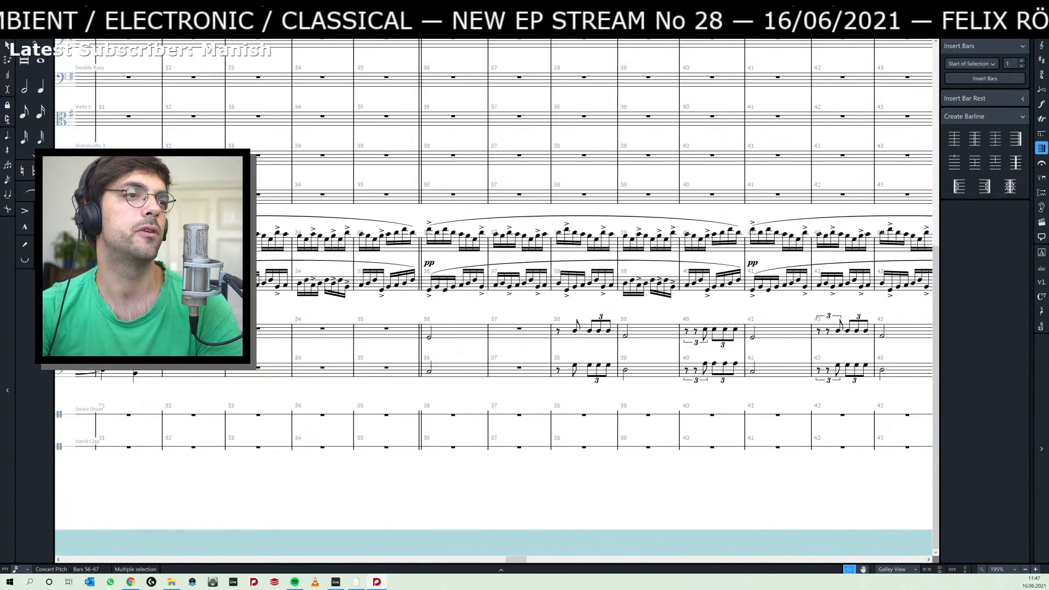
{"action": "scroll", "coordinate": [493, 298], "scroll_direction": "up", "scroll_amount": 5}
{"action": "scroll", "coordinate": [493, 298], "scroll_direction": "left", "scroll_amount": 10}
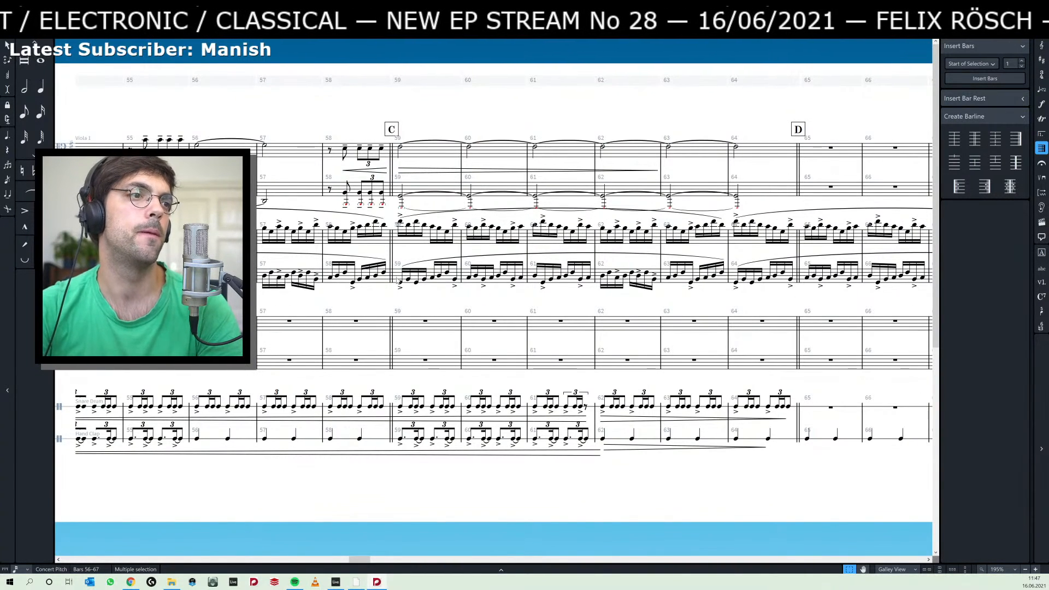
{"action": "left_click", "coordinate": [425, 321]}
{"action": "key", "text": "ctrl+v"}
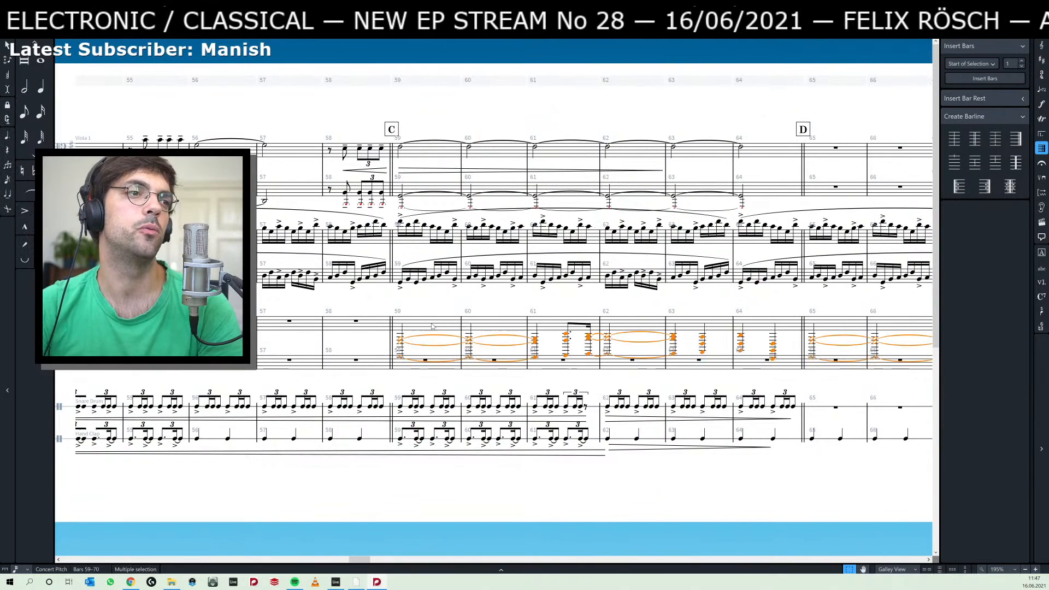
{"action": "key", "text": "alt+Down"}
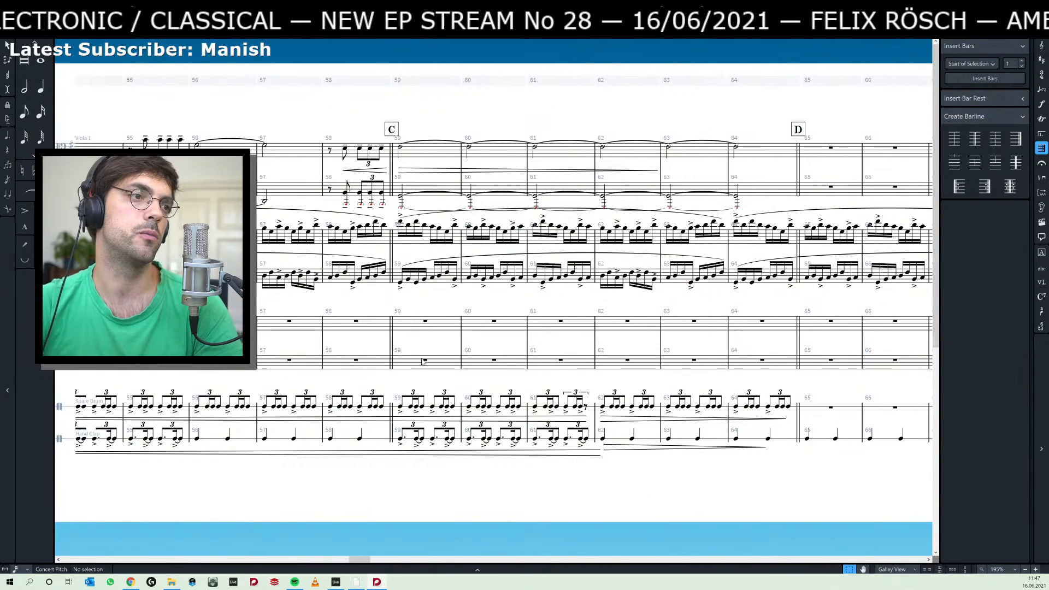
{"action": "left_click", "coordinate": [461, 307]}
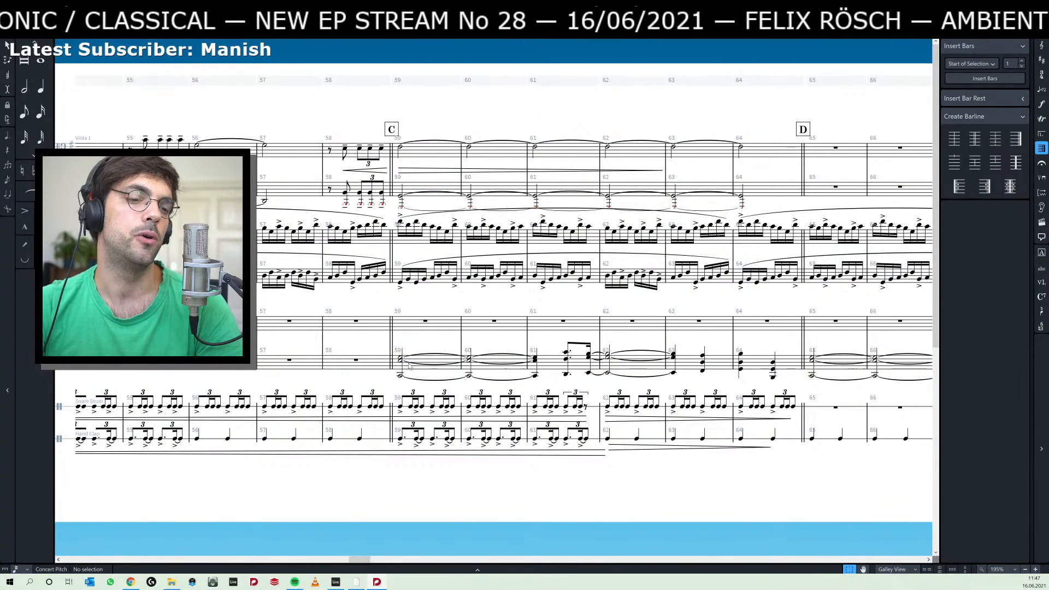
{"action": "left_click", "coordinate": [401, 361]}
{"action": "key", "text": "ctrl+shift+a"}
{"action": "key", "text": "Delete"}
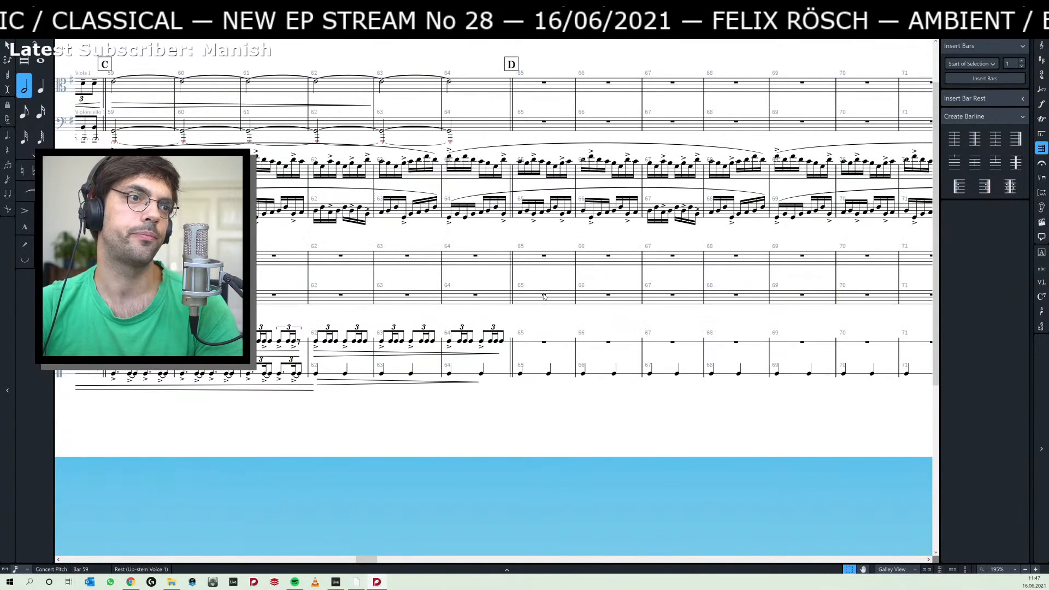
Paste the copied chords from bar 65 onto the staff directly above the snare drum and mark the first chord f.
{"action": "key", "text": "ctrl+v"}
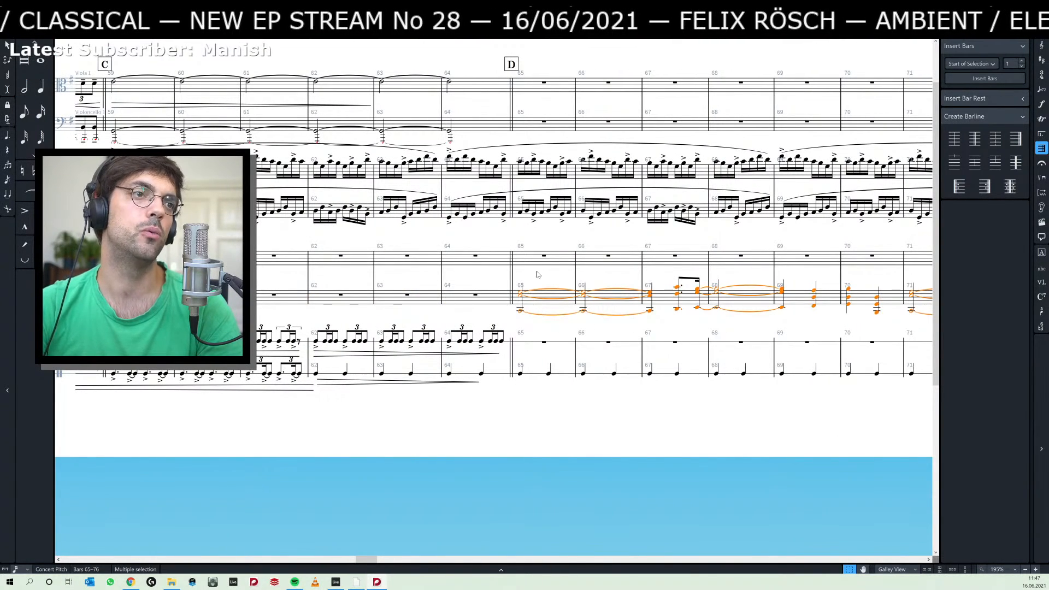
{"action": "key", "text": "Escape"}
{"action": "left_click", "coordinate": [521, 296]}
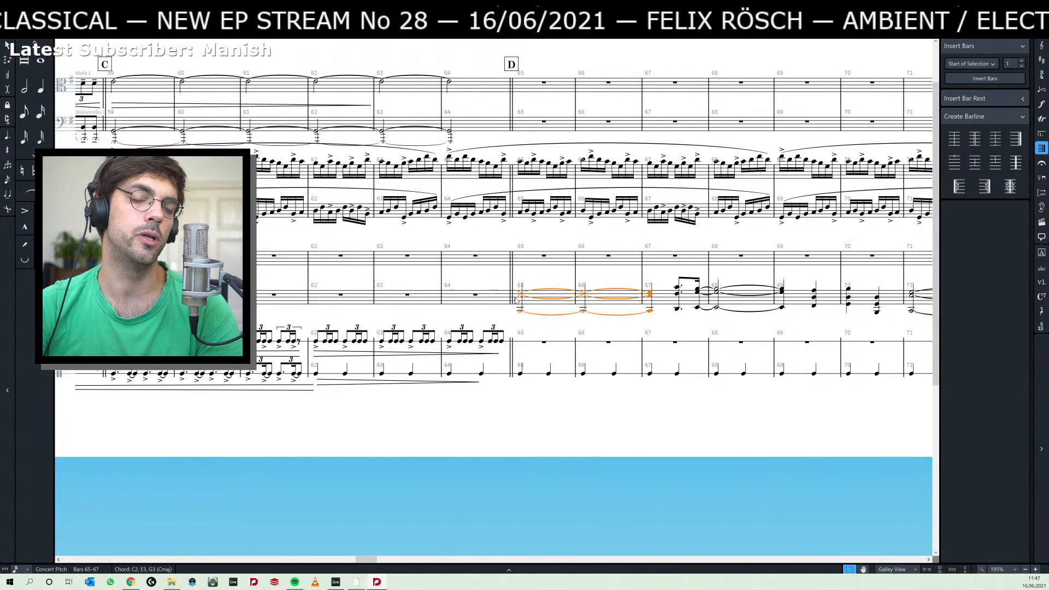
{"action": "key", "text": "shift+d"}
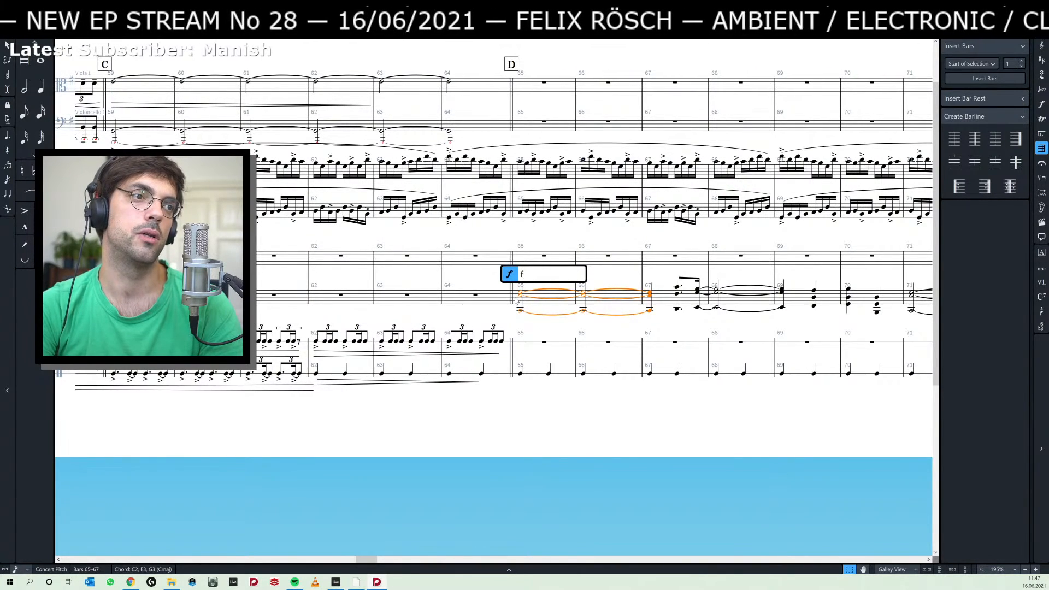
{"action": "key", "text": "Return"}
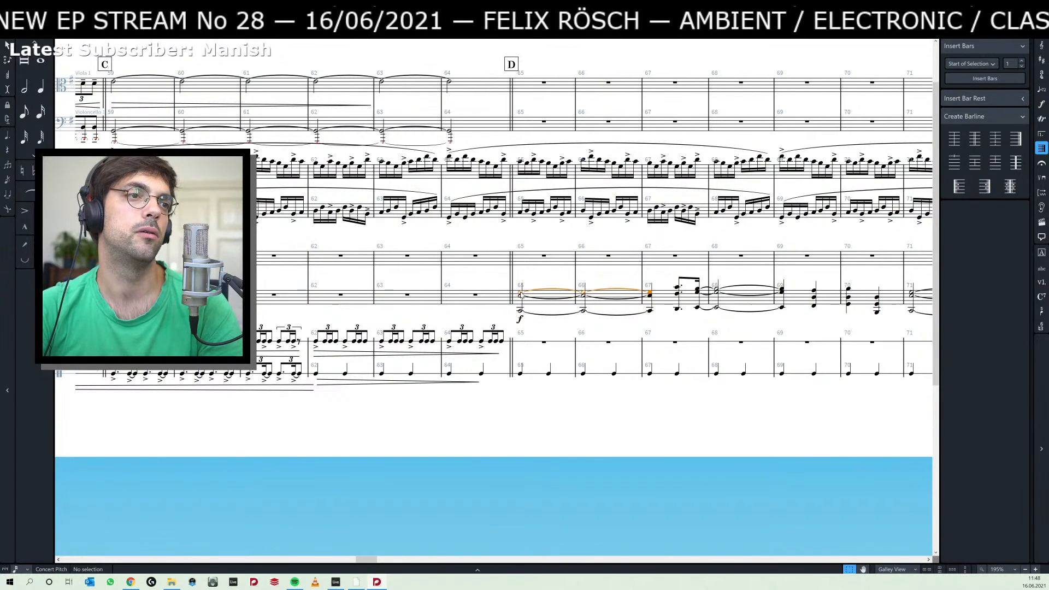
Play back the score from bar 65 and compare it with the piano recording around bars 38–40 in Ableton Live.
{"action": "key", "text": "p"}
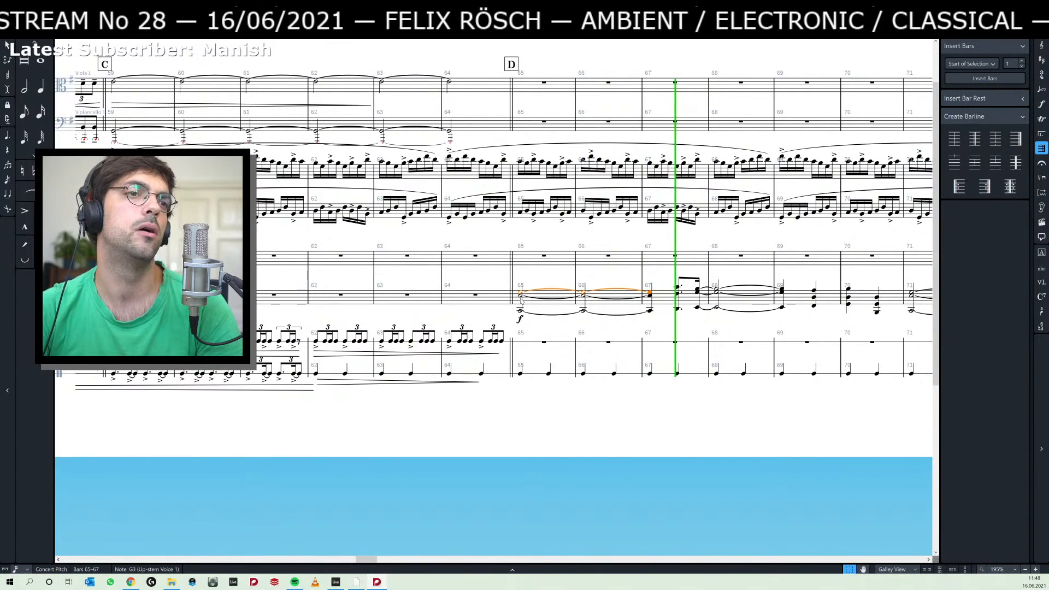
{"action": "key", "text": "space"}
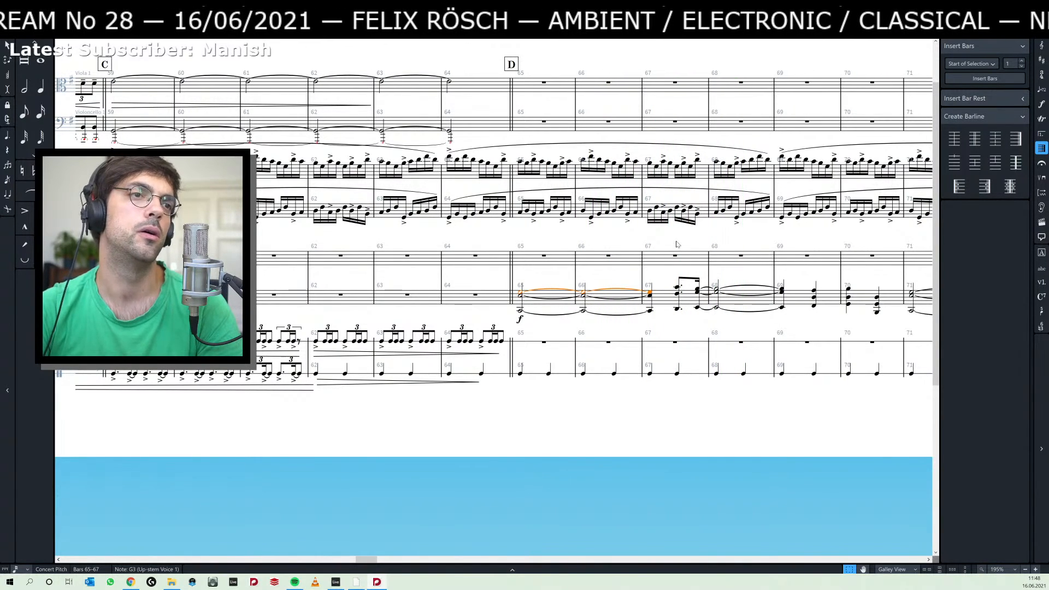
{"action": "key", "text": "alt+Tab"}
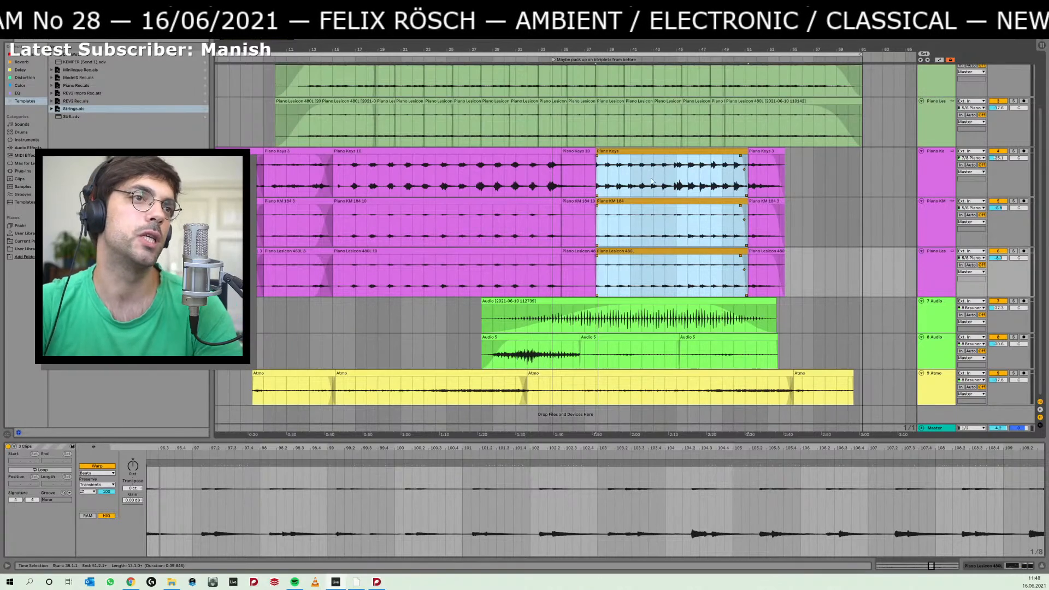
{"action": "left_click_drag", "start_coordinate": [625, 50], "coordinate": [625, 111]}
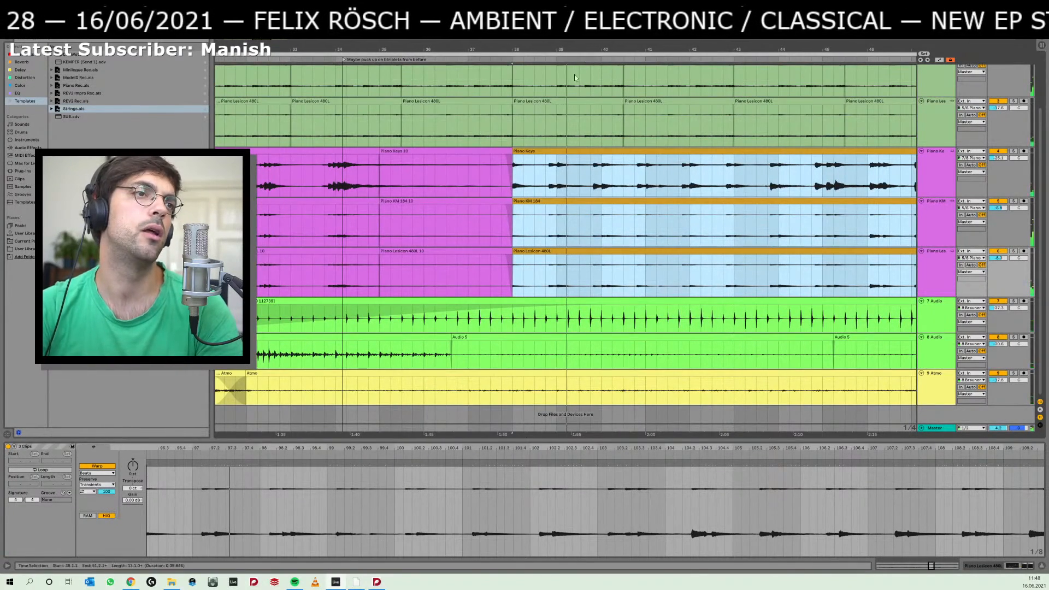
{"action": "left_click_drag", "start_coordinate": [547, 52], "coordinate": [520, 117]}
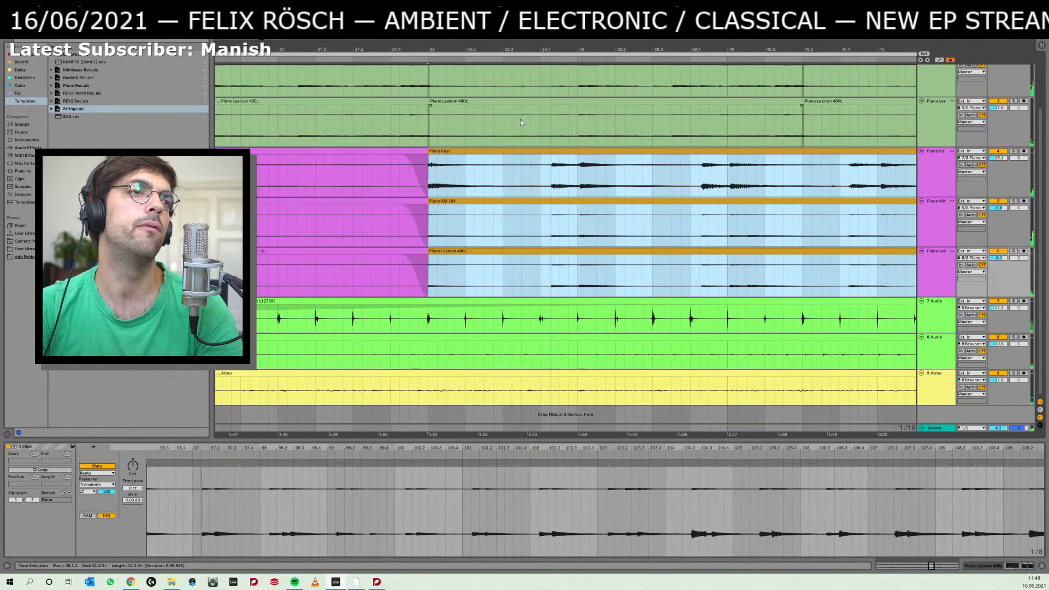
Return to Dorico and shorten the tied chord of bars 65–67 in Insert mode, pulling the following chords earlier.
{"action": "key", "text": "alt+Tab"}
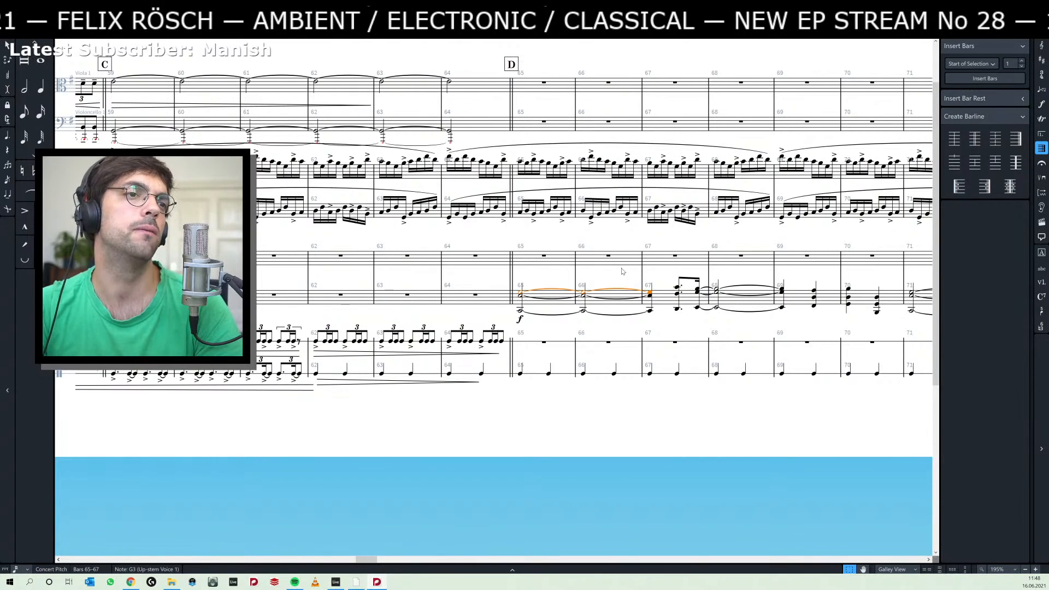
{"action": "left_click", "coordinate": [652, 312], "text": "shift"}
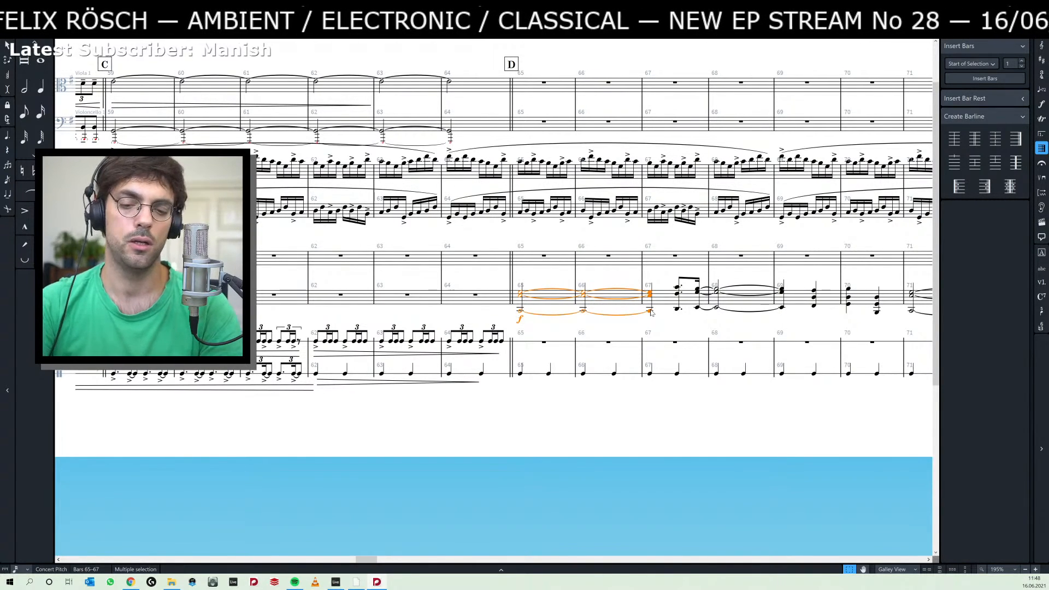
{"action": "key", "text": "i"}
{"action": "key", "text": "alt+shift+Left"}
{"action": "key", "text": "alt+shift+Left"}
{"action": "key", "text": "alt+shift+Left"}
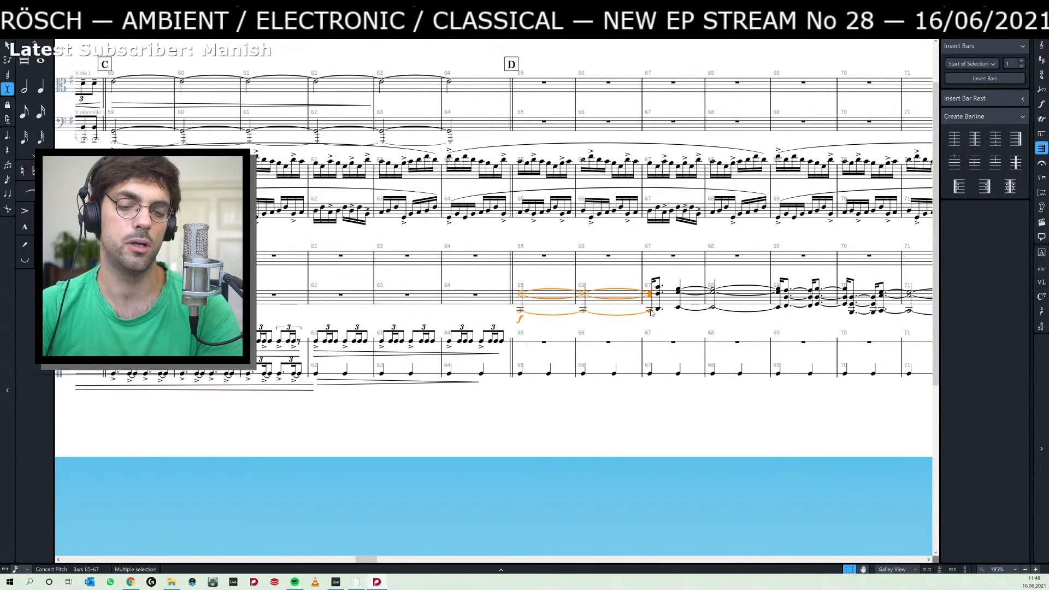
In Insert mode, adjust the length of the tied chord starting at bar 65 until it ends in bar 66, moving the following chords along.
{"action": "key", "text": "alt+shift+Right"}
{"action": "key", "text": "alt+shift+Right"}
{"action": "key", "text": "alt+shift+Left"}
{"action": "key", "text": "alt+shift+Left"}
{"action": "key", "text": "alt+shift+Left"}
{"action": "key", "text": "alt+shift+Left"}
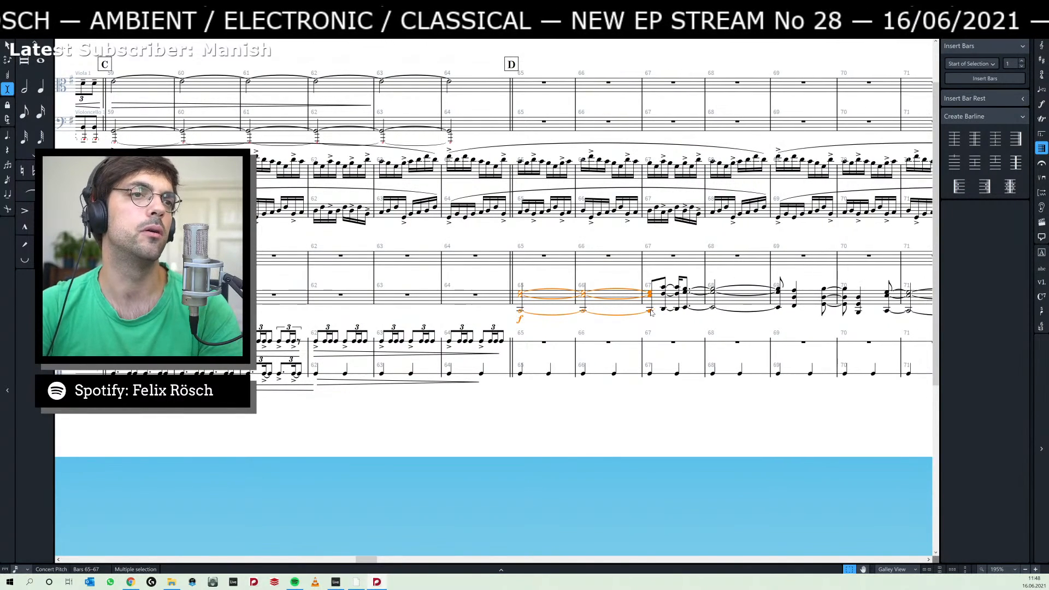
{"action": "key", "text": "alt+shift+Right"}
{"action": "key", "text": "alt+shift+Right"}
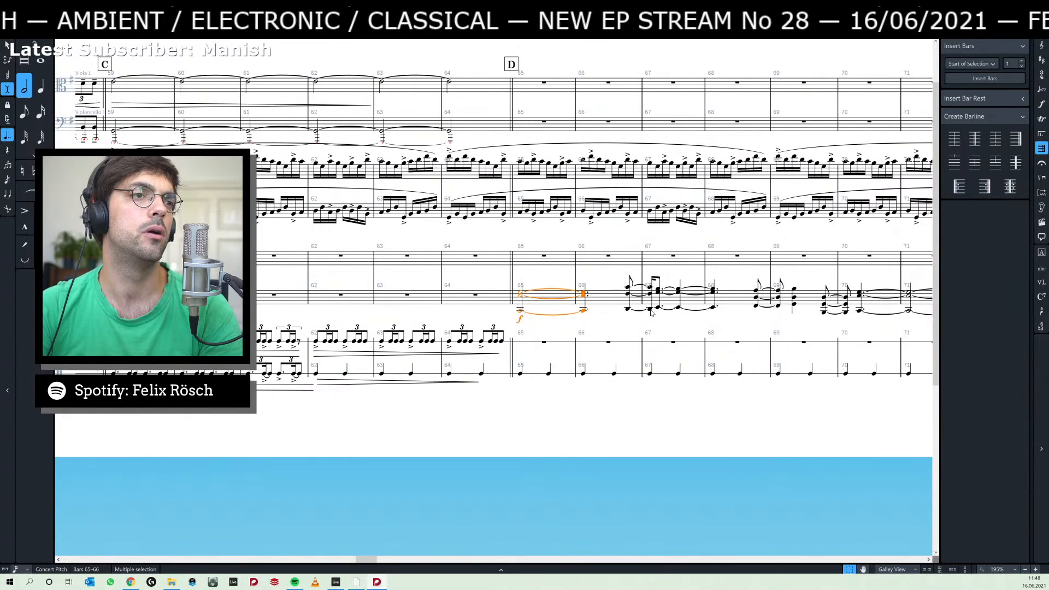
{"action": "key", "text": "alt+shift+Left"}
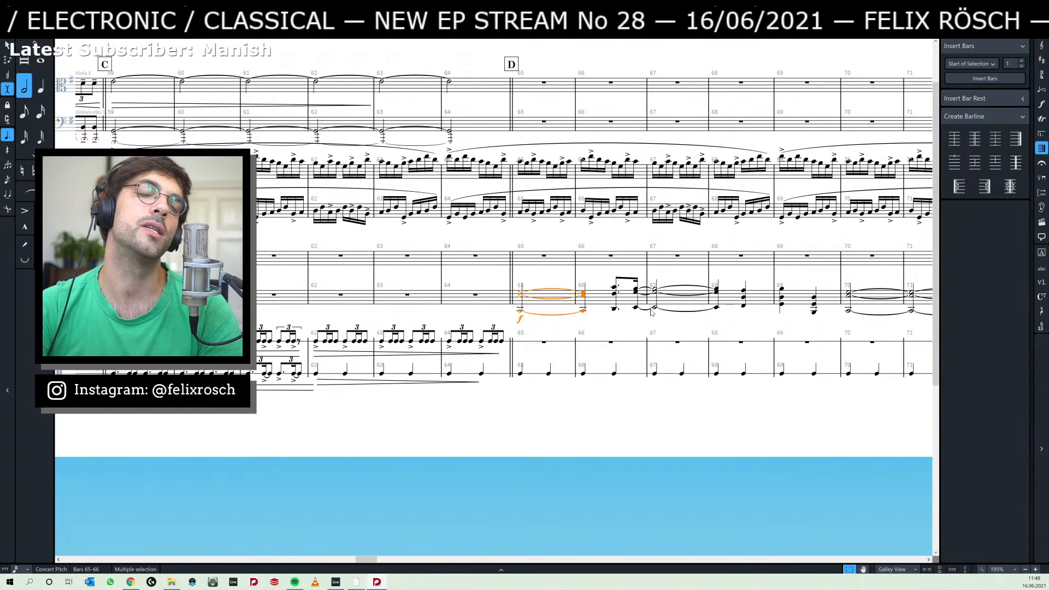
{"action": "key", "text": "alt+shift+Right"}
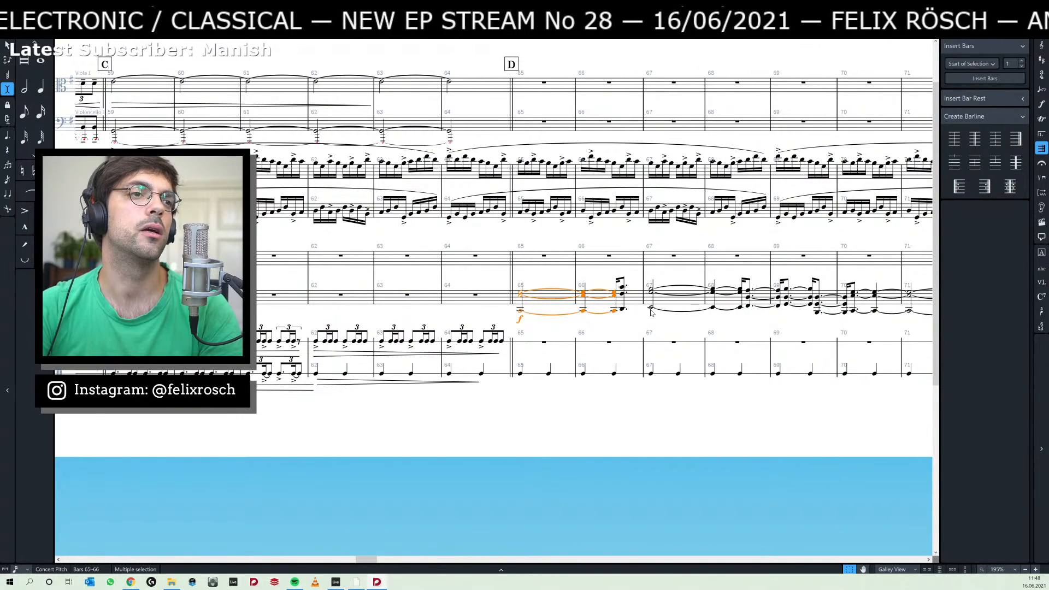
Play back the score from bar 65 and compare it with the piano recording between bars 38 and 46 in Ableton Live.
{"action": "key", "text": "p"}
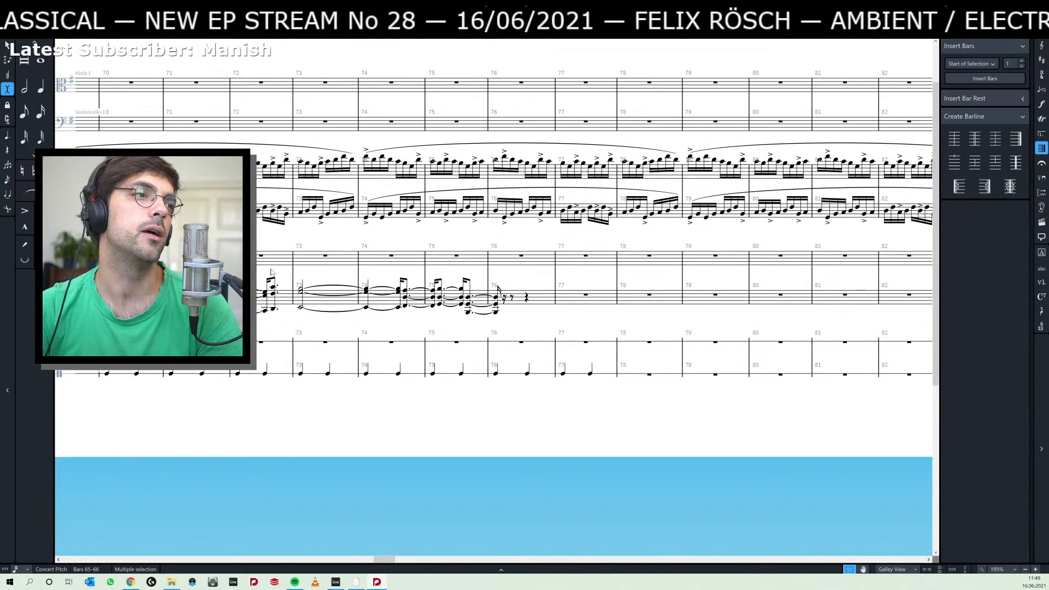
{"action": "left_click_drag", "start_coordinate": [271, 272], "coordinate": [718, 272]}
{"action": "key", "text": "alt+Tab"}
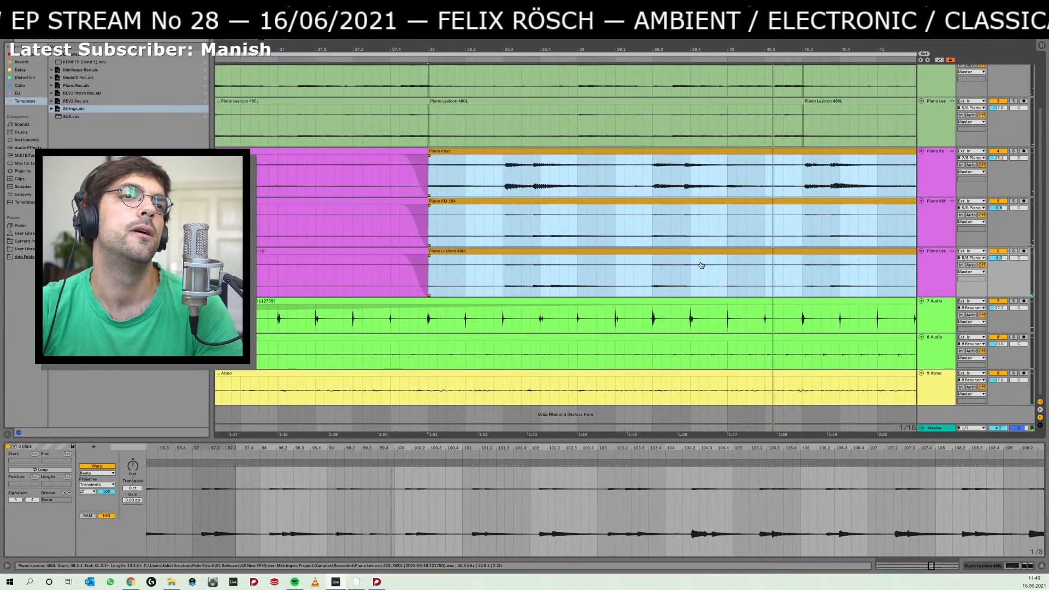
{"action": "scroll", "coordinate": [771, 273], "scroll_direction": "right", "scroll_amount": 10}
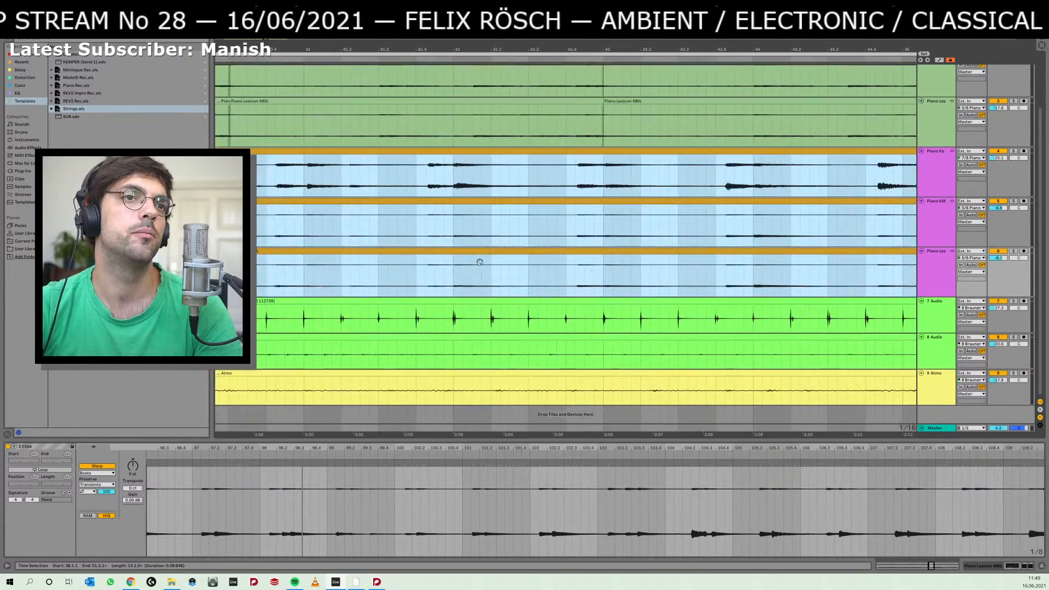
{"action": "left_click", "coordinate": [512, 278]}
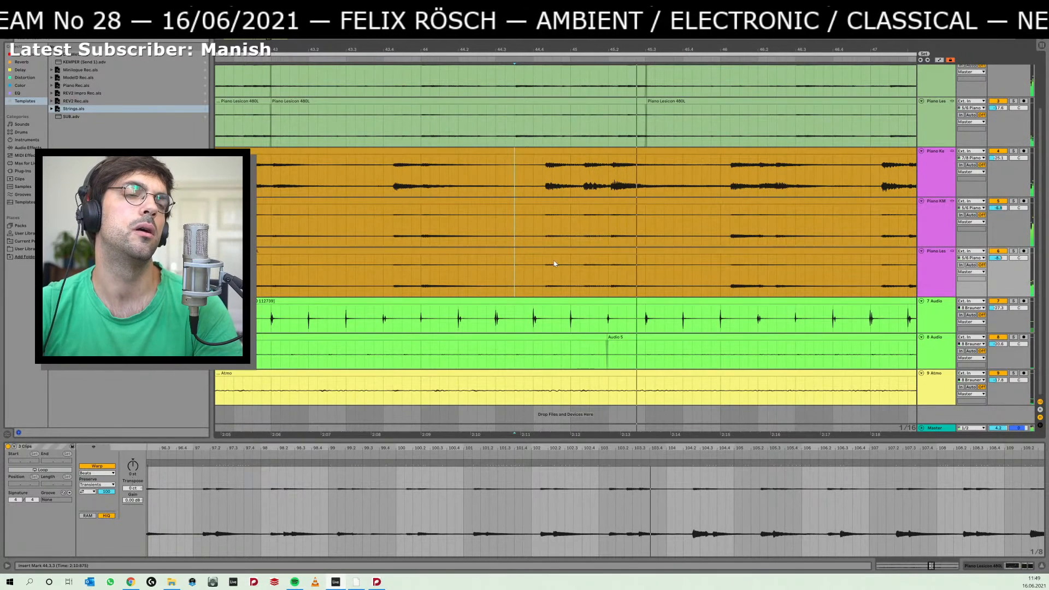
{"action": "left_click", "coordinate": [533, 266]}
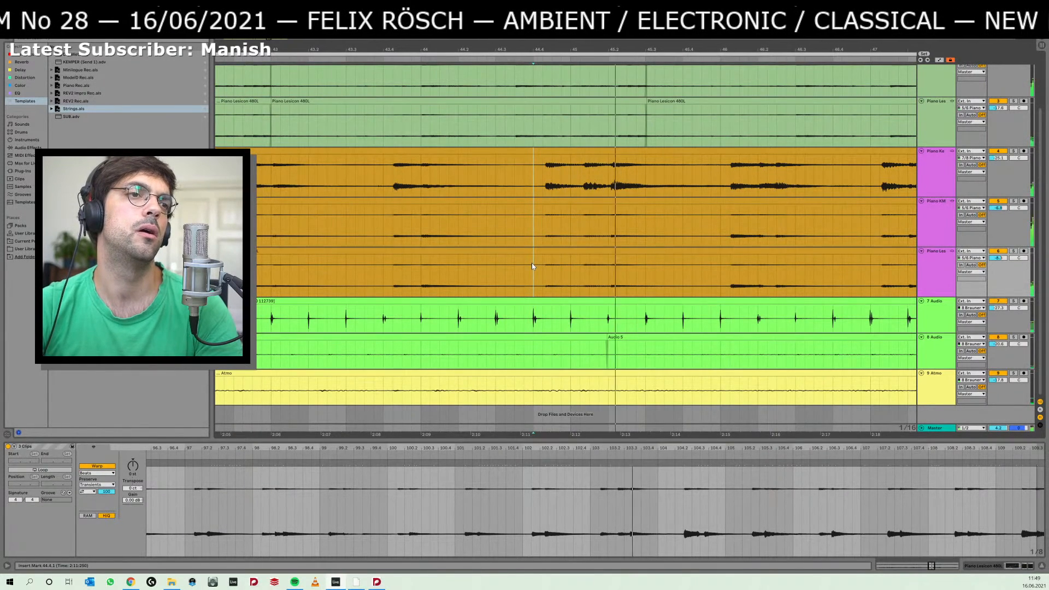
{"action": "scroll", "coordinate": [601, 257], "scroll_direction": "left", "scroll_amount": 8}
{"action": "scroll", "coordinate": [630, 253], "scroll_direction": "left", "scroll_amount": 6}
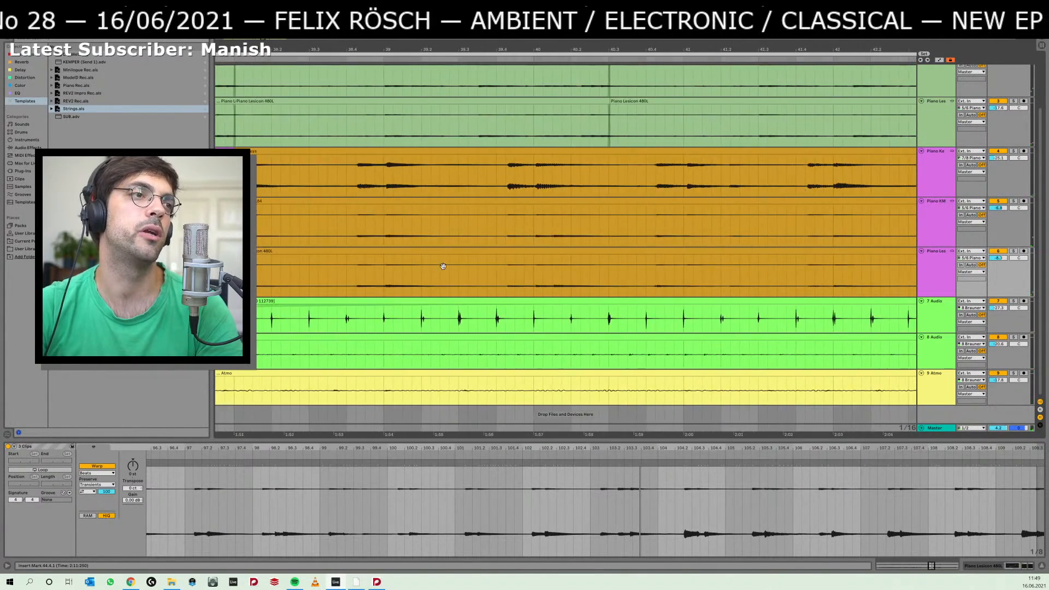
{"action": "left_click", "coordinate": [439, 251]}
{"action": "key", "text": "space"}
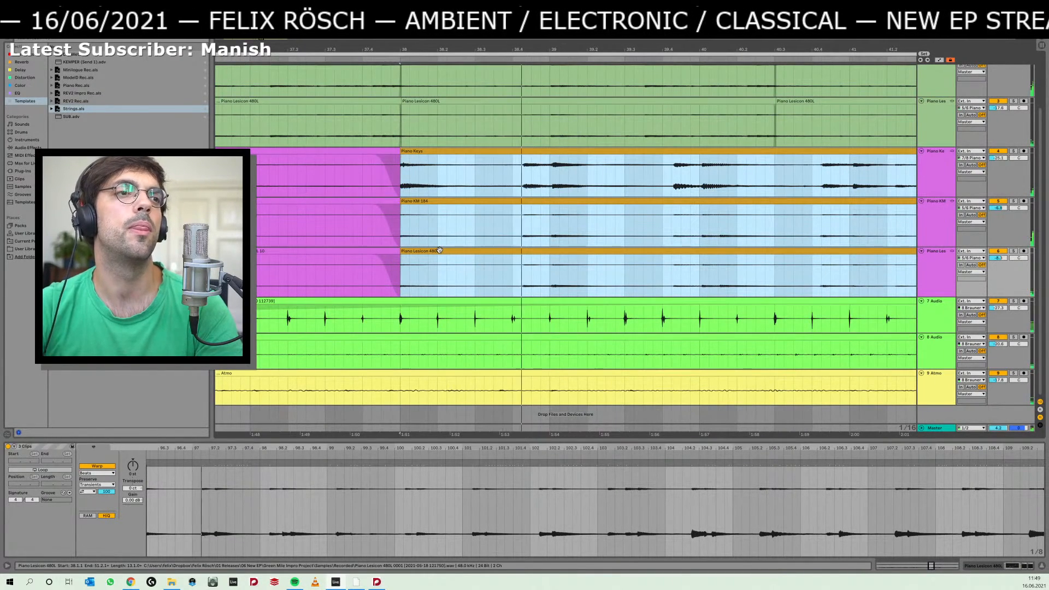
Return to Dorico, try moving the tied chord of bars 67–68 later and shortening it in Insert mode, and undo both changes.
{"action": "key", "text": "alt+Tab"}
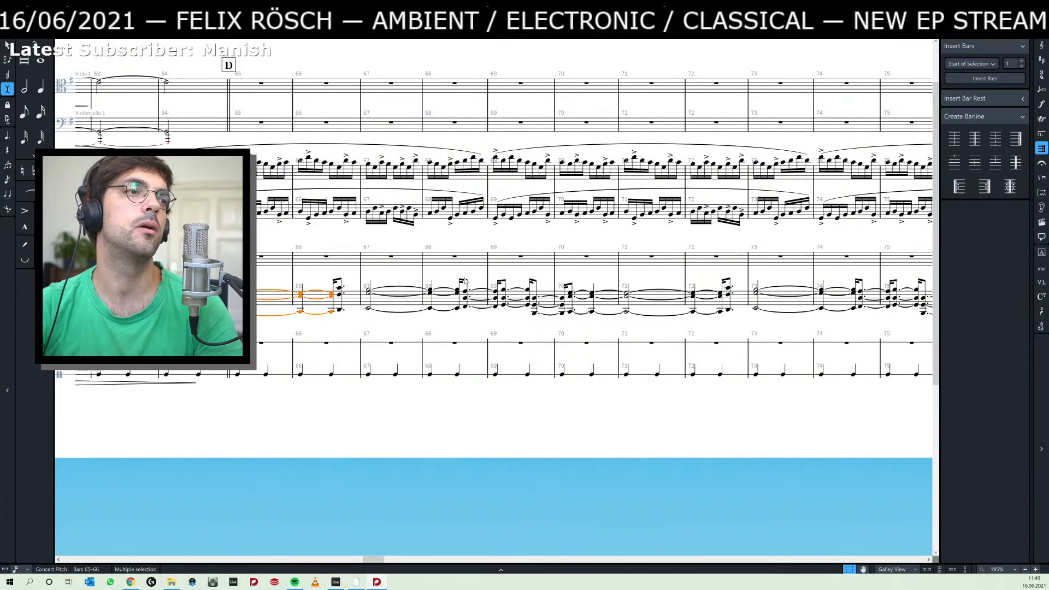
{"action": "left_click", "coordinate": [368, 310]}
{"action": "left_click", "coordinate": [368, 310], "text": "shift"}
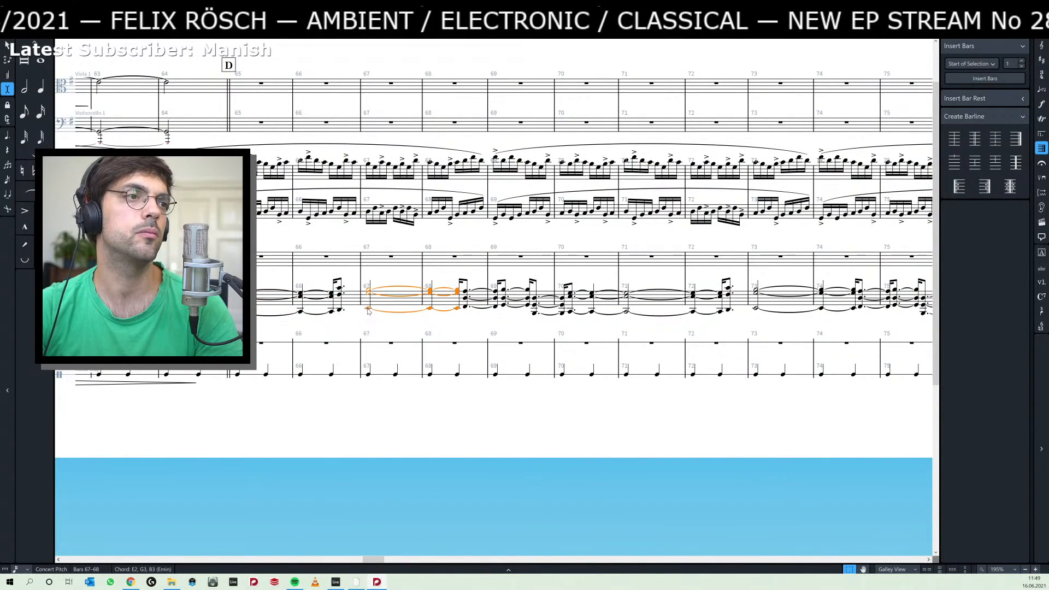
{"action": "key", "text": "alt+Right"}
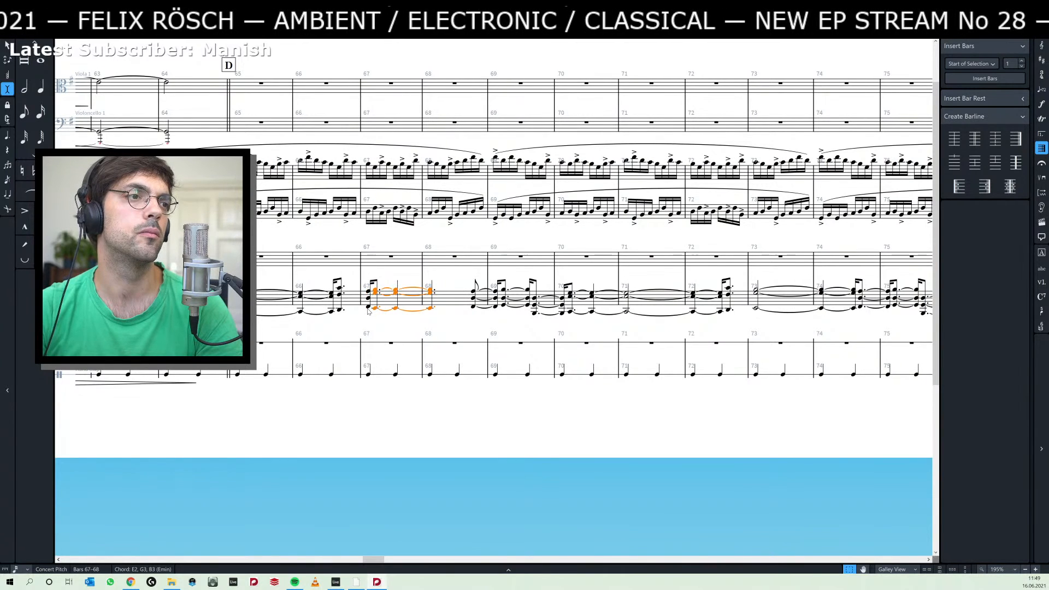
{"action": "key", "text": "ctrl+z"}
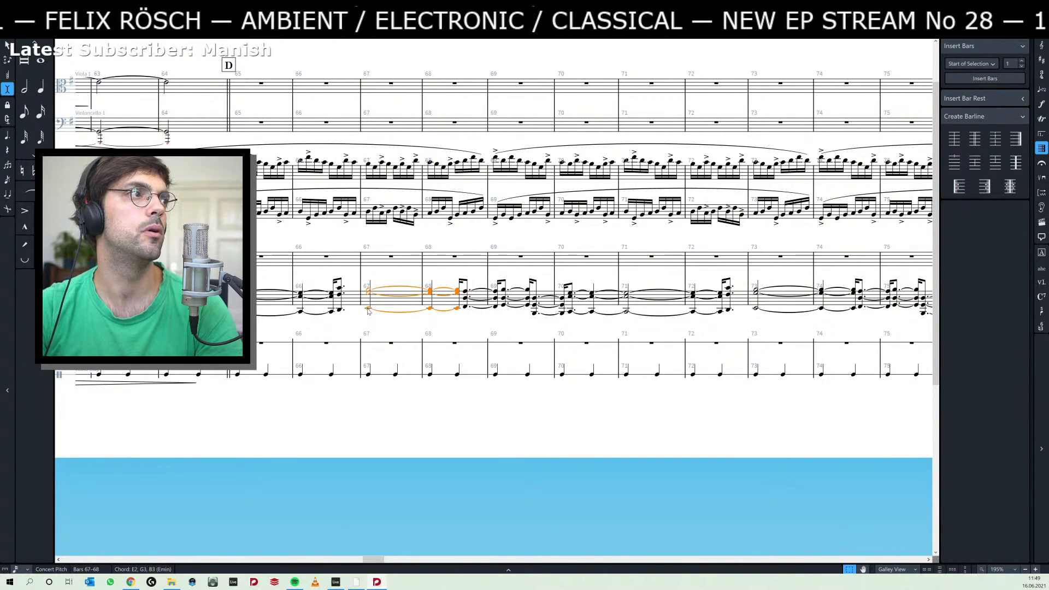
{"action": "key", "text": "6"}
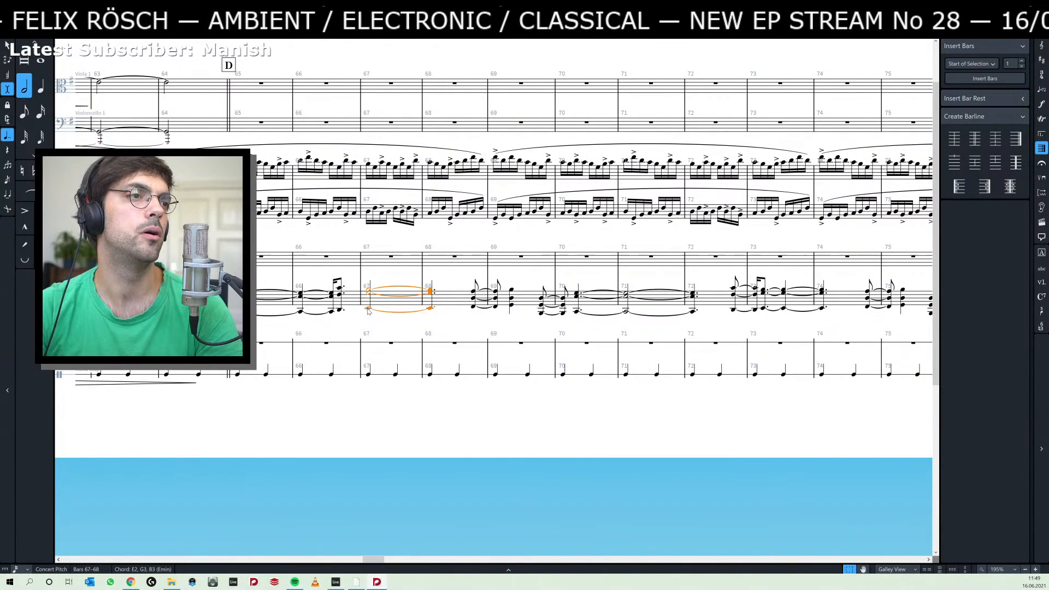
{"action": "key", "text": "ctrl+z"}
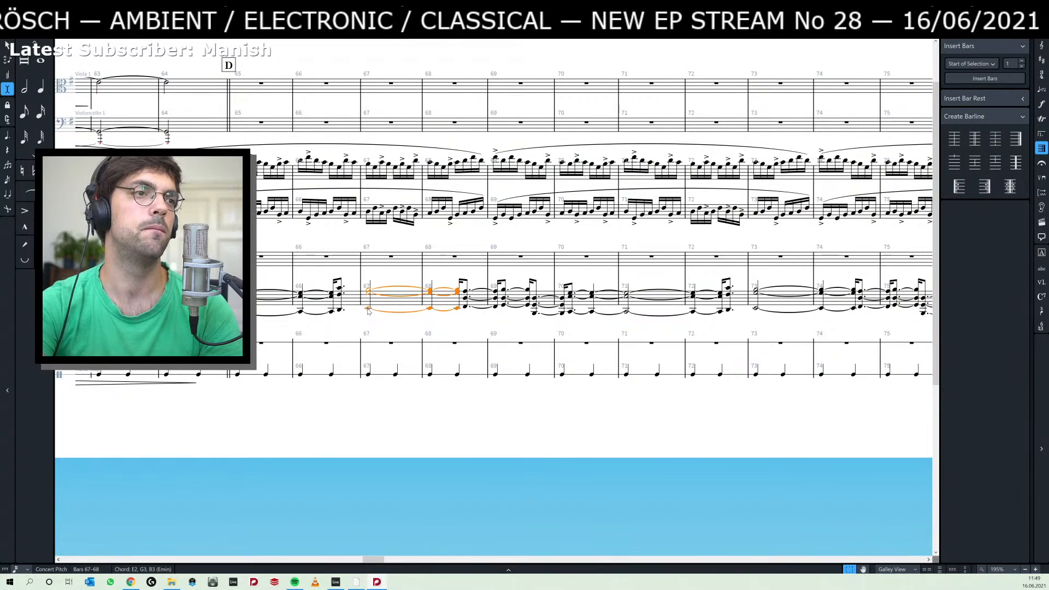
Turn off Insert mode, move the start of the bar 67 chord slightly later, and lengthen bar 66's last chord across the barline to meet it.
{"action": "key", "text": "i"}
{"action": "key", "text": "6"}
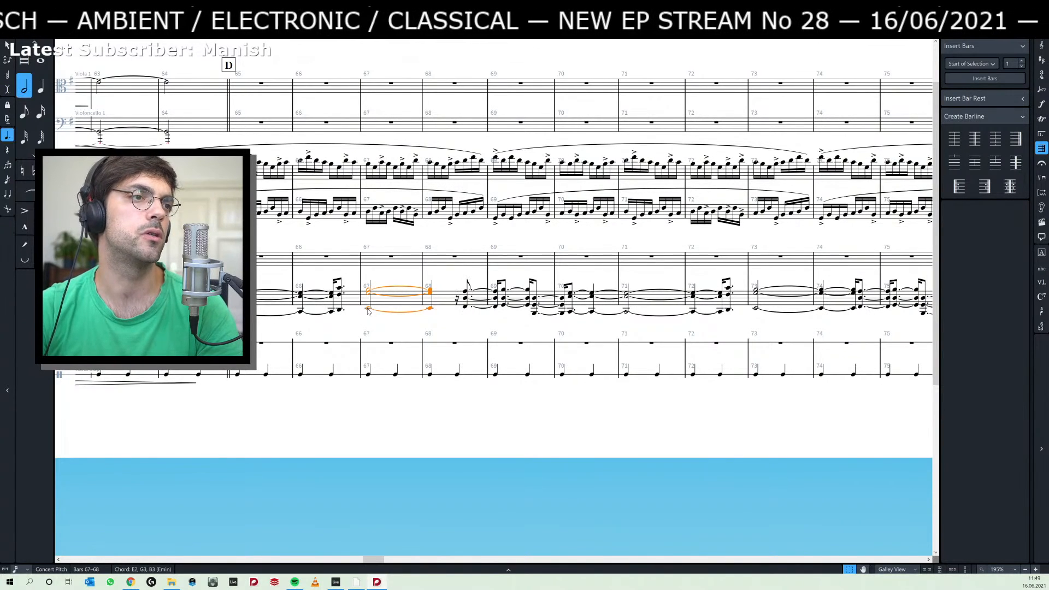
{"action": "key", "text": "alt+Right"}
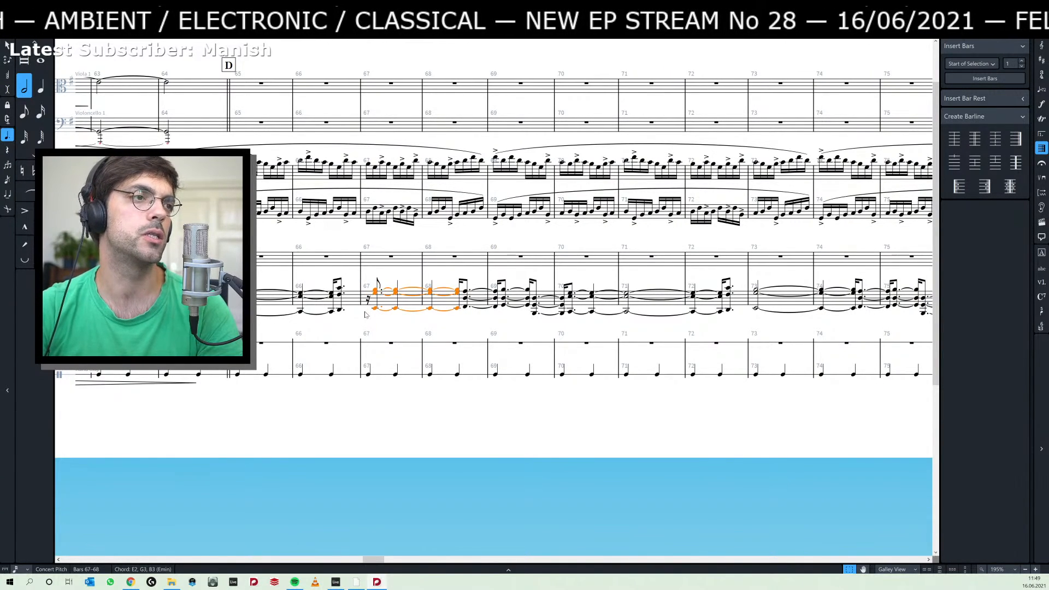
{"action": "left_click", "coordinate": [340, 310]}
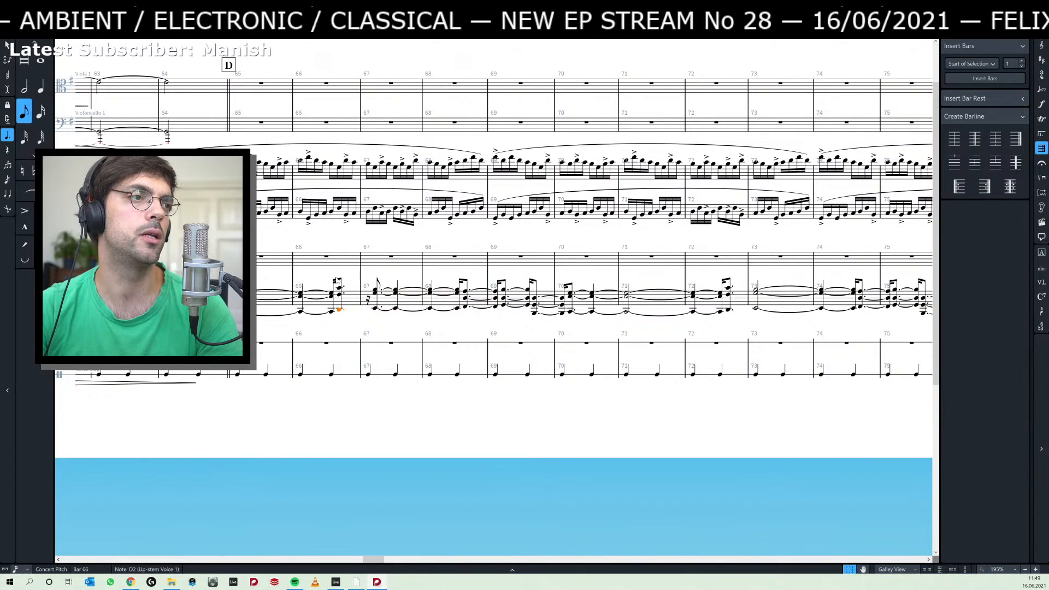
{"action": "left_click", "coordinate": [340, 287], "text": "shift"}
{"action": "key", "text": "Escape"}
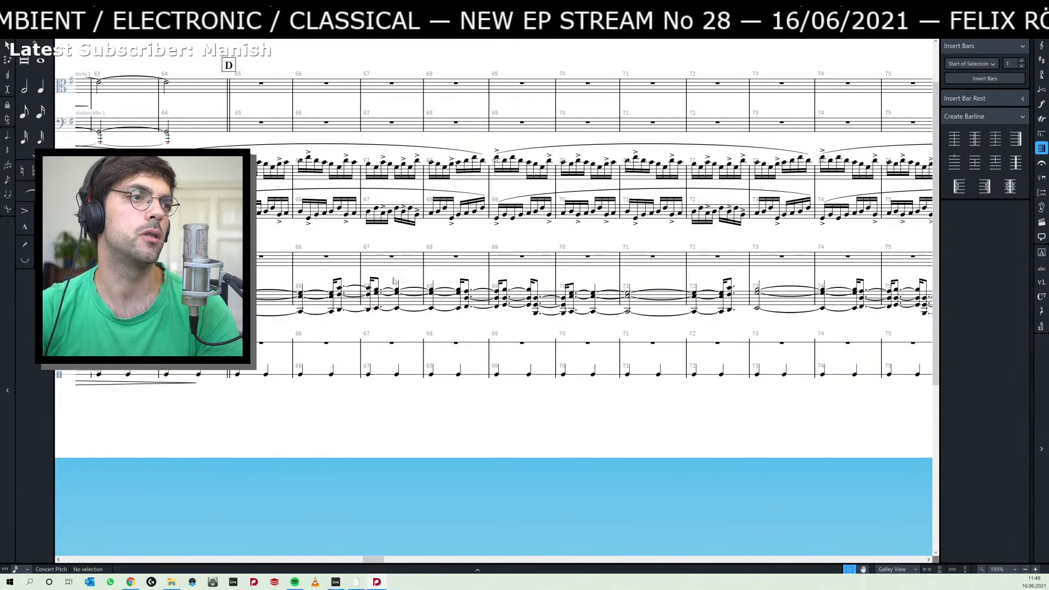
Play back the revised chord passage from bar 65 and select its f dynamic.
{"action": "scroll", "coordinate": [398, 295], "scroll_direction": "left", "scroll_amount": 3}
{"action": "left_click", "coordinate": [327, 312]}
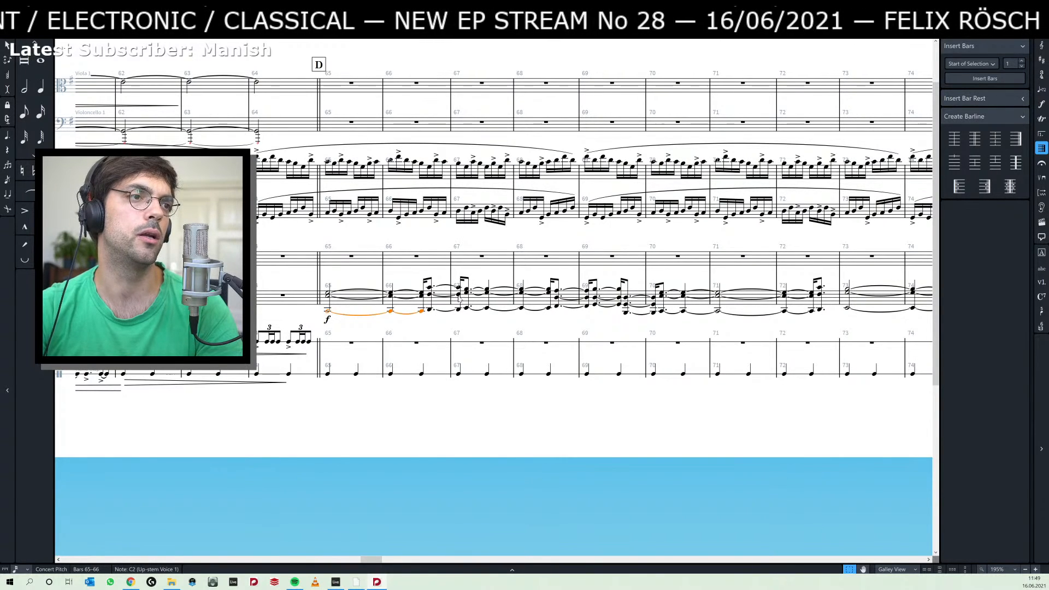
{"action": "key", "text": "p"}
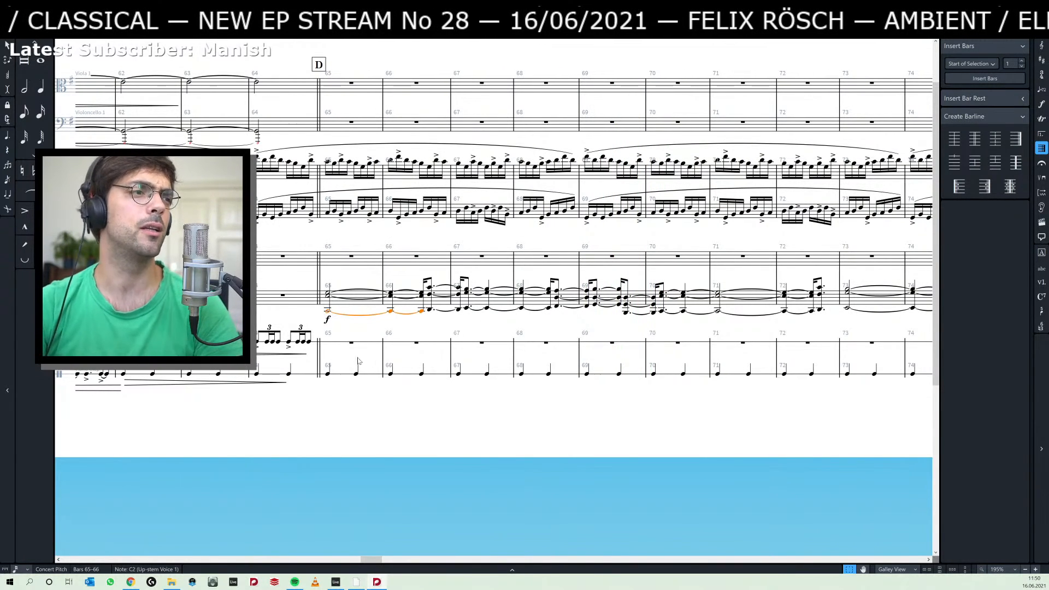
{"action": "left_click", "coordinate": [325, 320]}
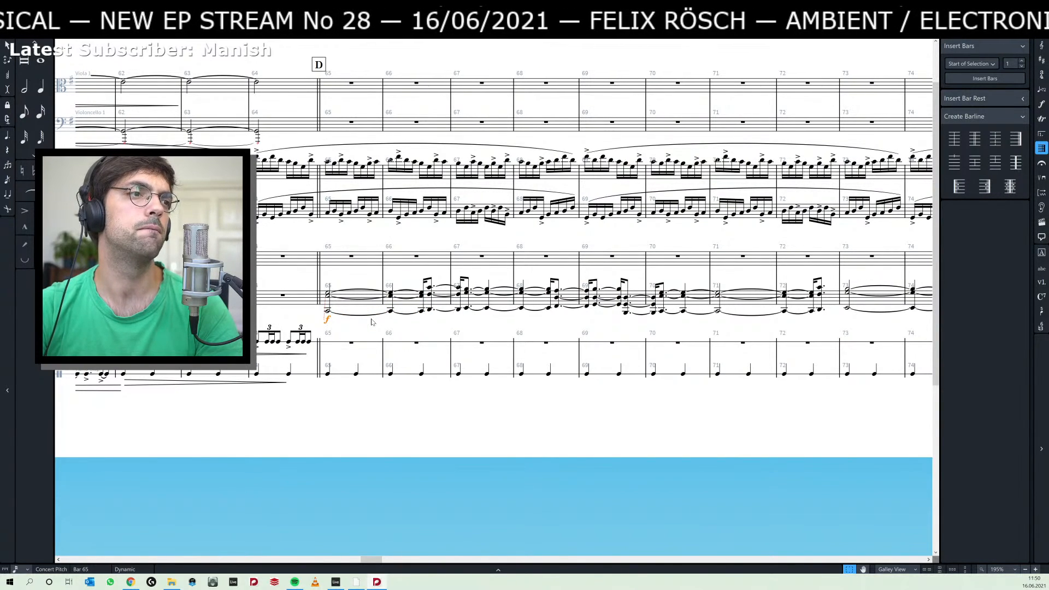
Switch to Ableton Live, undo the last change to the piano clips starting at bar 38, and view them through bar 51.
{"action": "key", "text": "alt+Tab"}
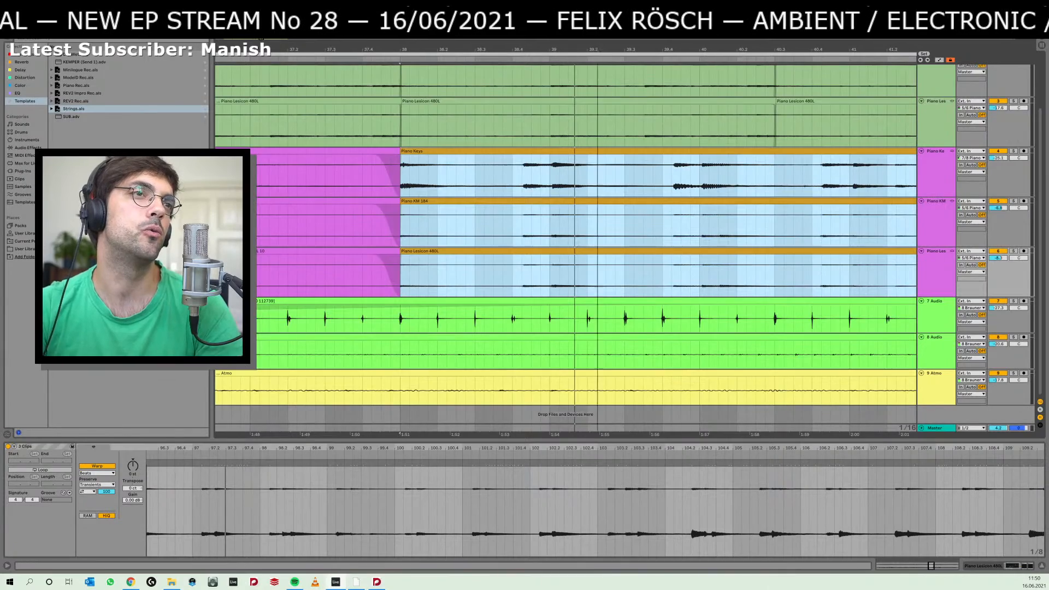
{"action": "key", "text": "minus"}
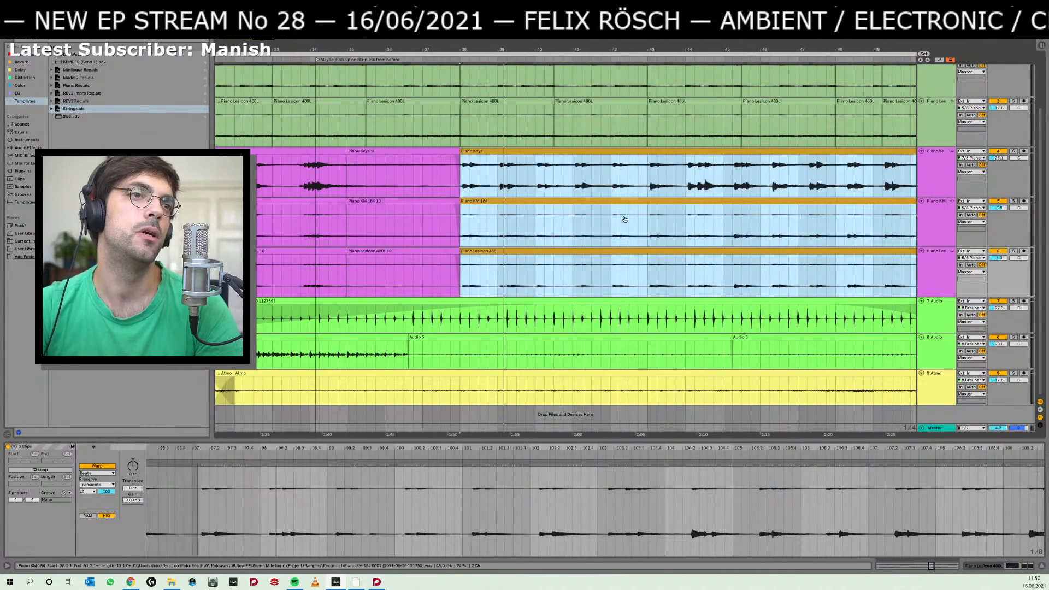
{"action": "key", "text": "ctrl+z"}
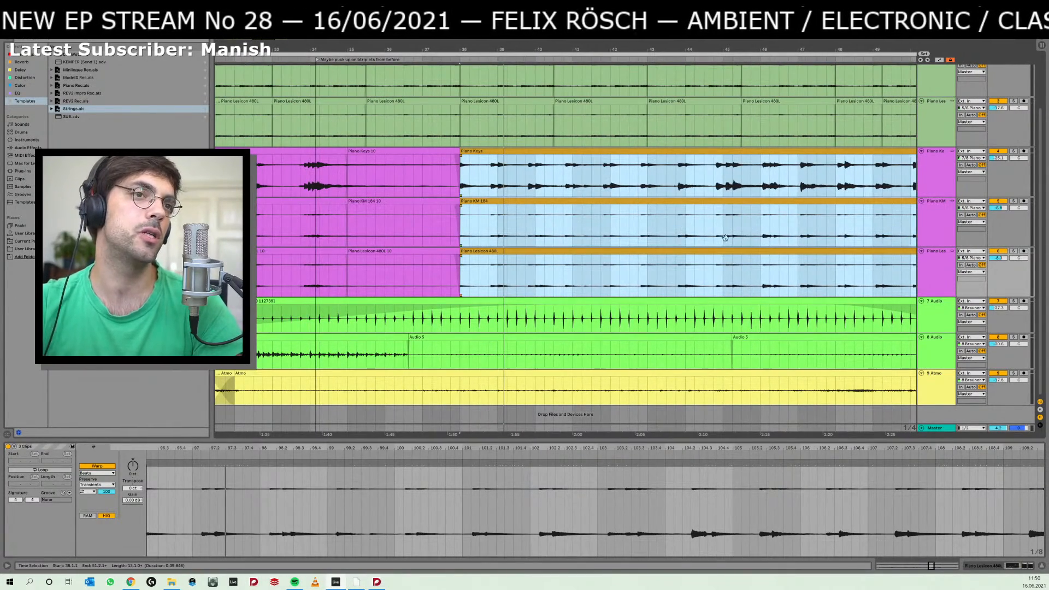
{"action": "left_click_drag", "start_coordinate": [739, 238], "coordinate": [591, 249]}
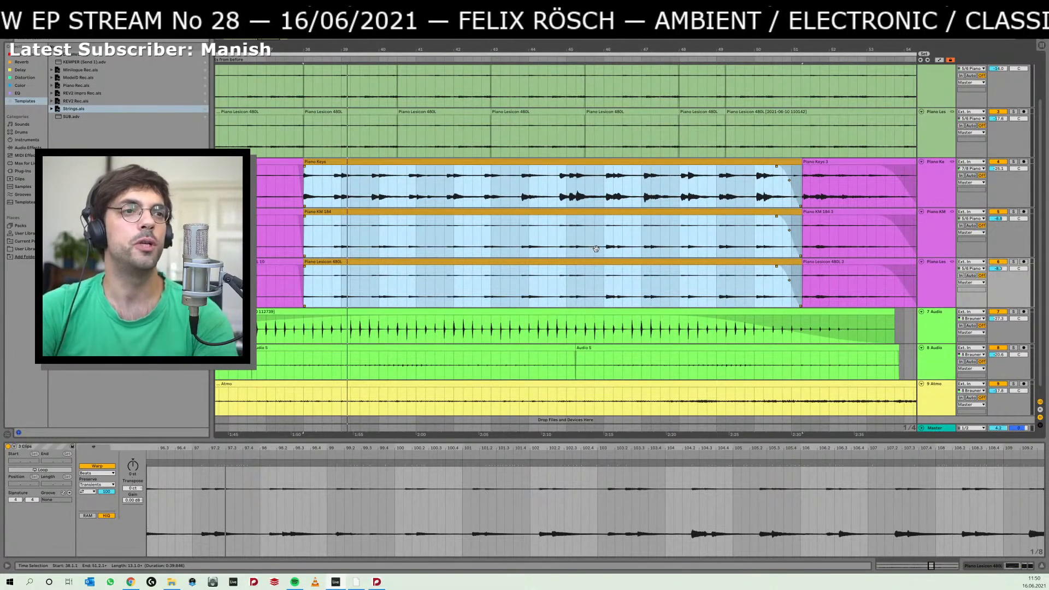
Return to Dorico's Play mode, slightly raise the final dynamics point of the lower percussion track in bar 64, and place the playhead at bar 65.
{"action": "key", "text": "alt+Tab"}
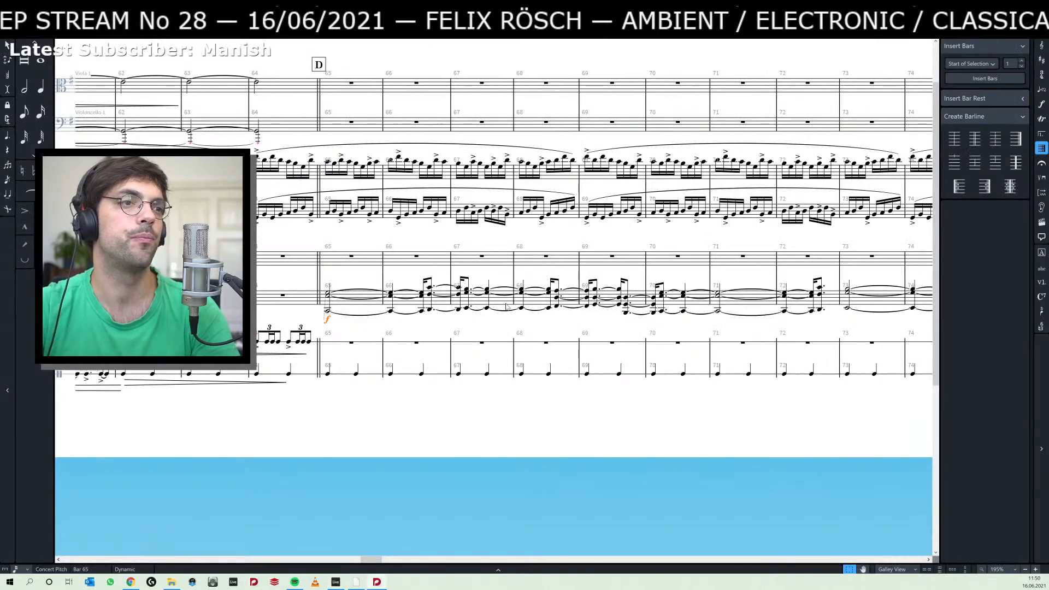
{"action": "key", "text": "ctrl+alt+3"}
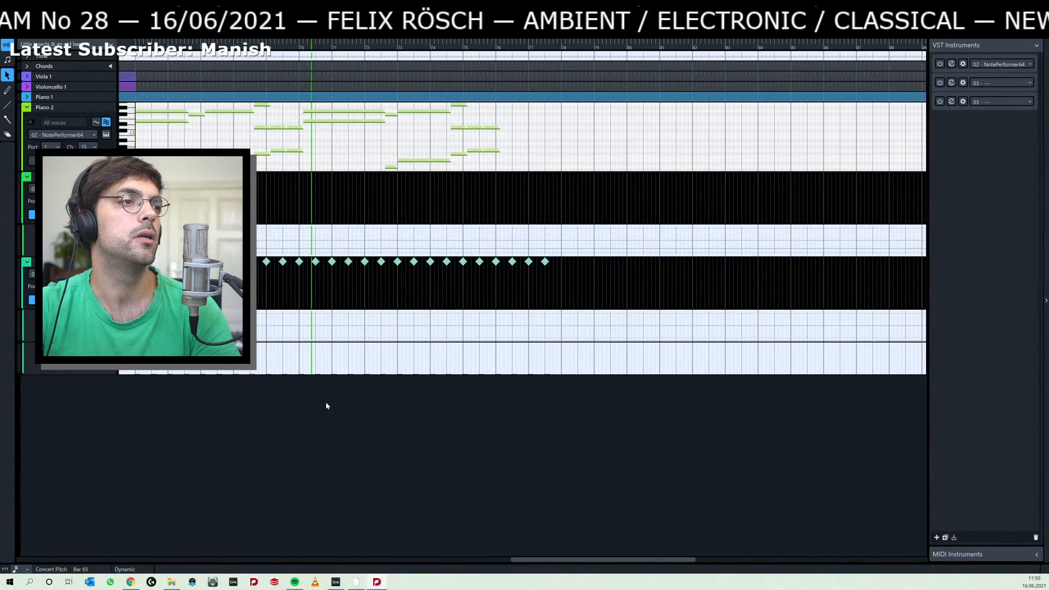
{"action": "left_click_drag", "start_coordinate": [286, 50], "coordinate": [378, 509]}
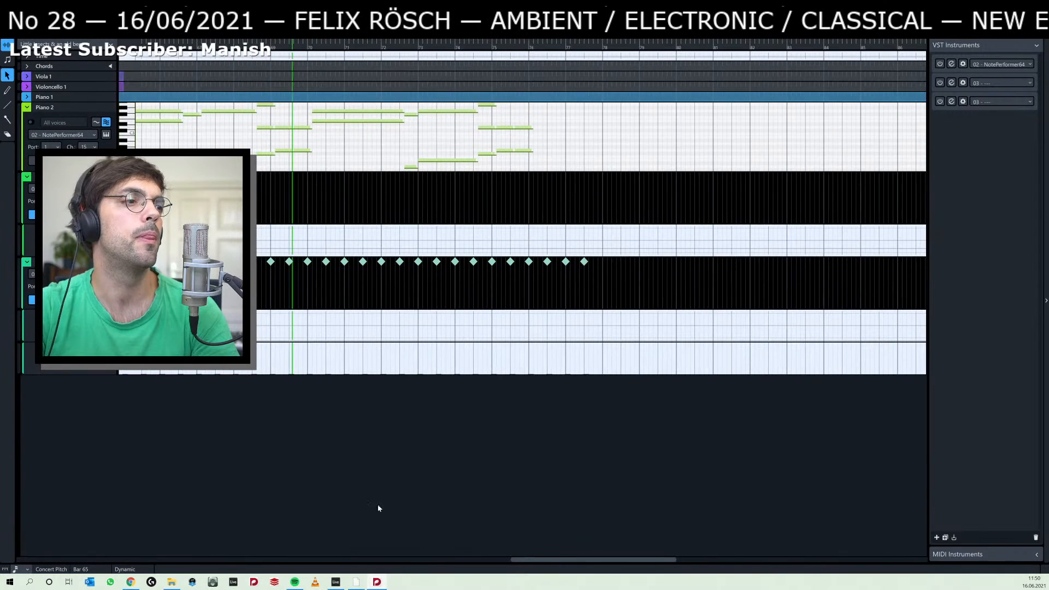
{"action": "left_click_drag", "start_coordinate": [574, 558], "coordinate": [489, 556]}
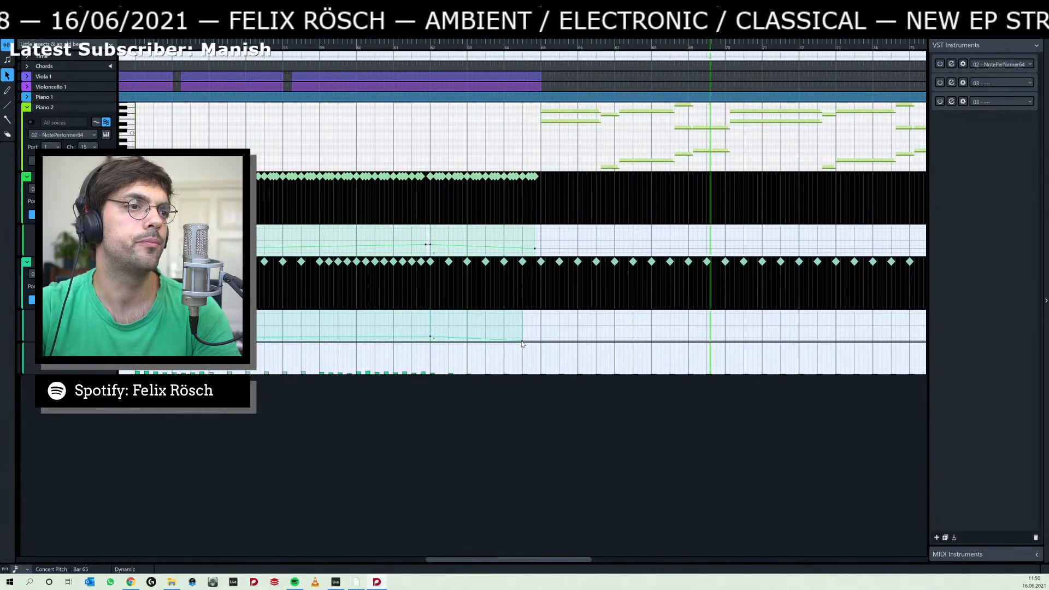
{"action": "left_click_drag", "start_coordinate": [522, 342], "coordinate": [518, 338]}
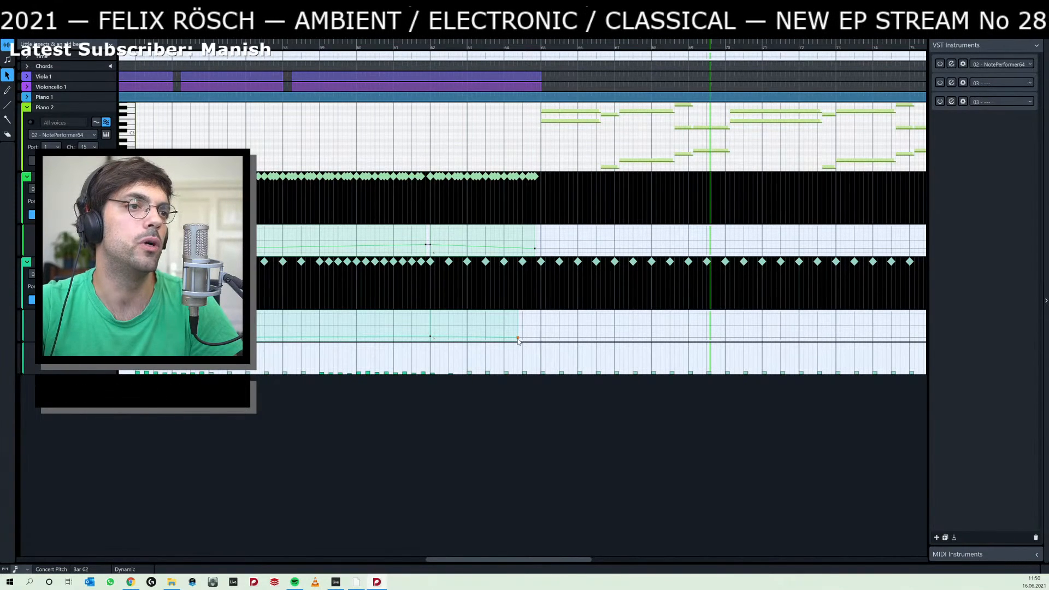
{"action": "left_click_drag", "start_coordinate": [518, 339], "coordinate": [518, 339]}
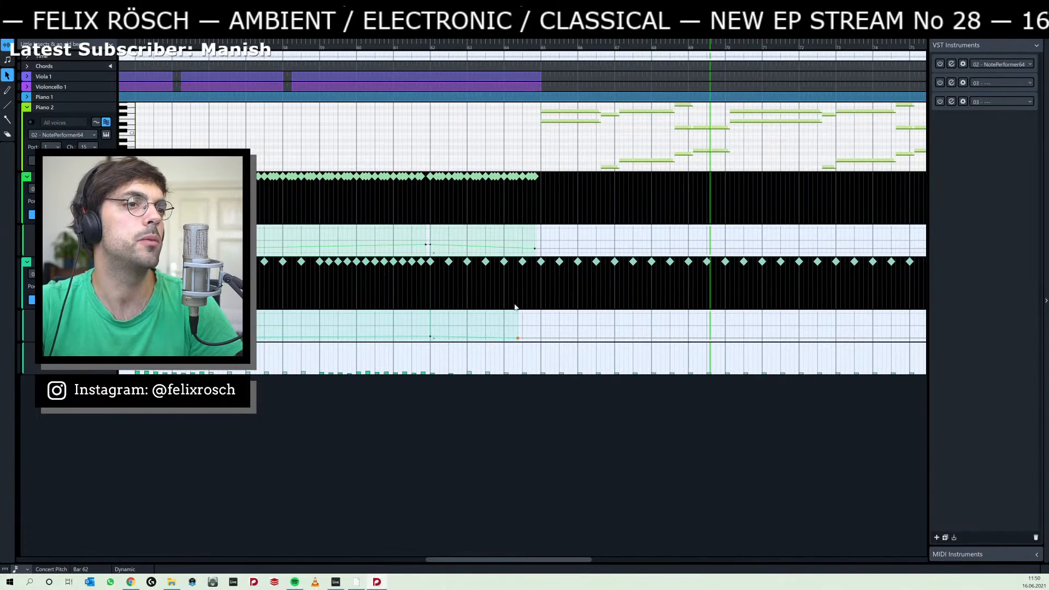
{"action": "left_click", "coordinate": [541, 49]}
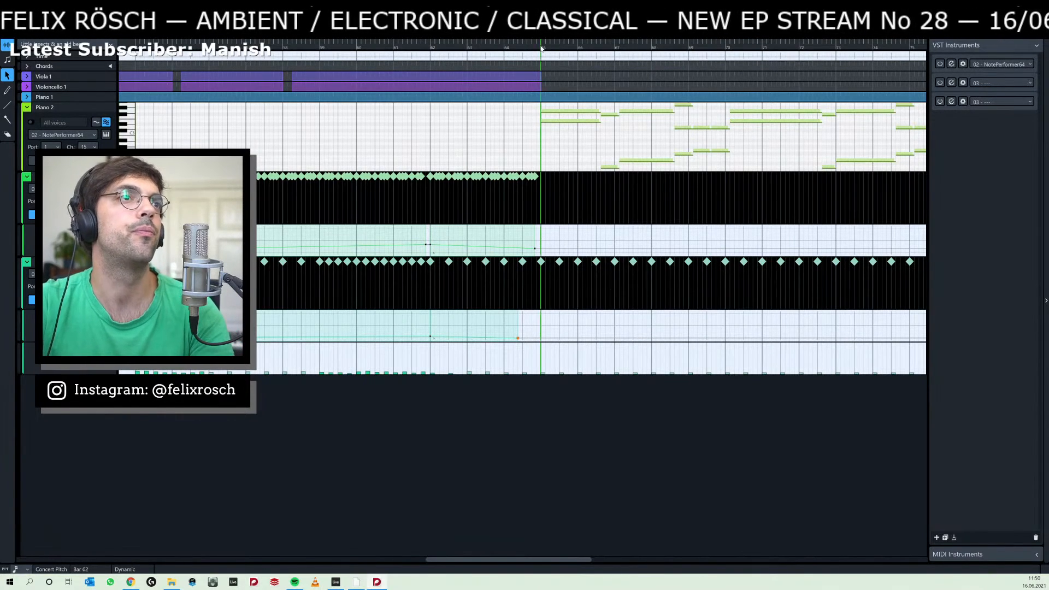
Play the passage from bar 65, return to Write mode, and listen to Ableton Live's piano recording from bars 43 and 44.
{"action": "key", "text": "space"}
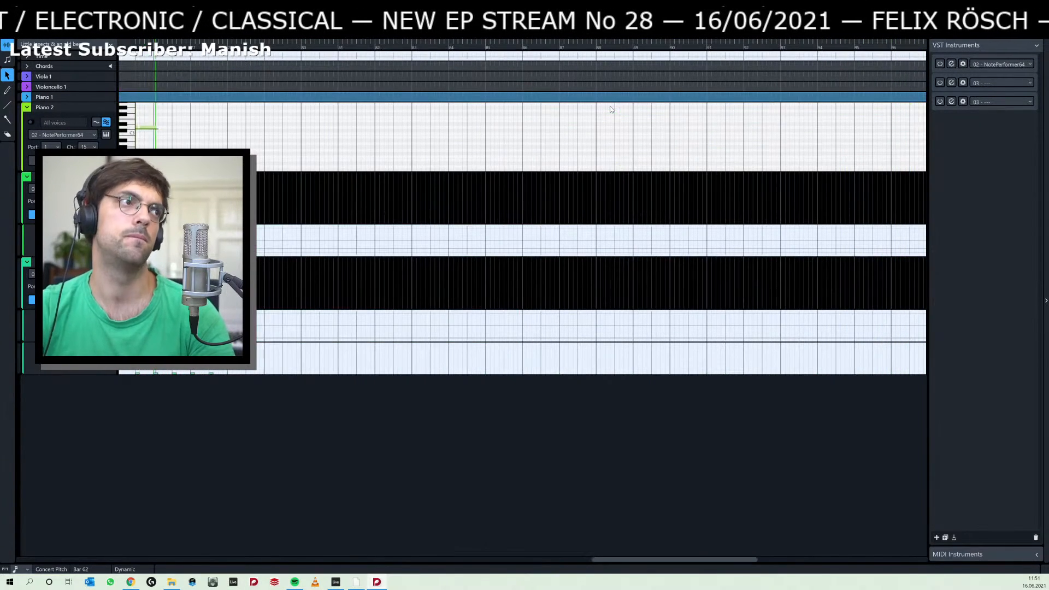
{"action": "key", "text": "ctrl+2"}
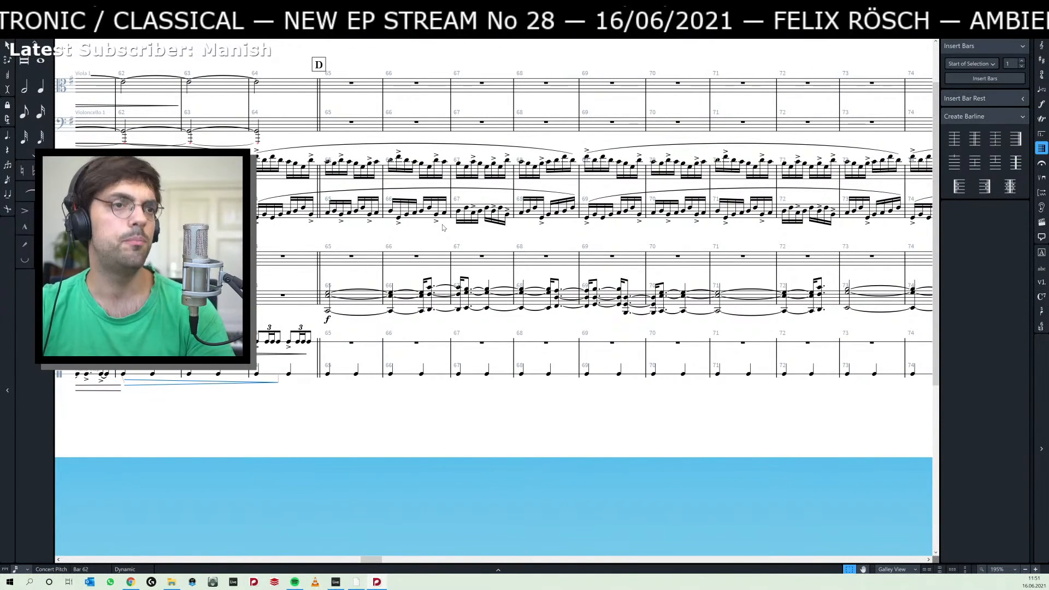
{"action": "key", "text": "alt+Tab"}
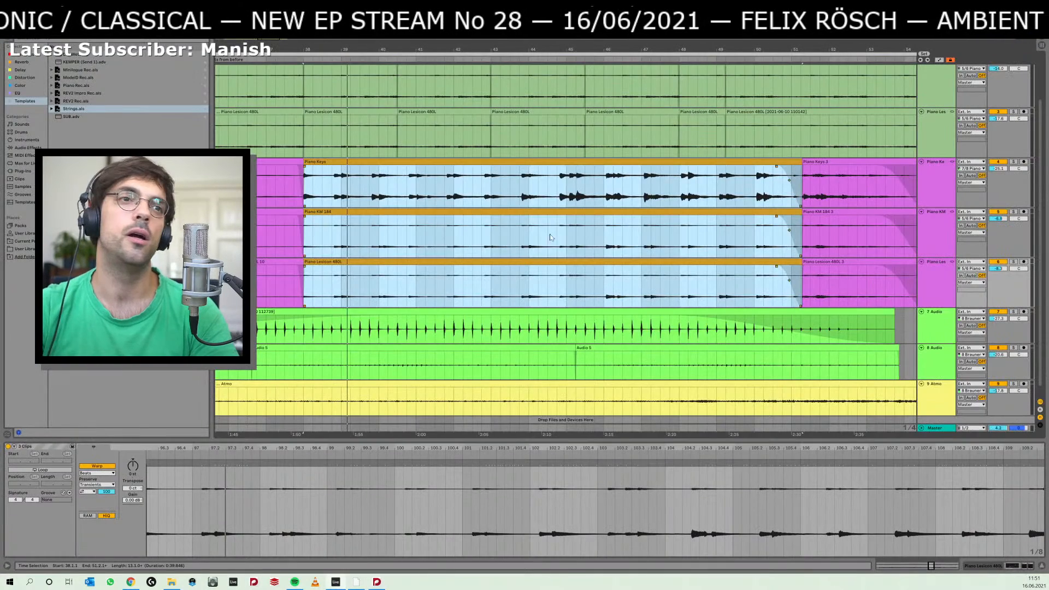
{"action": "left_click", "coordinate": [519, 194]}
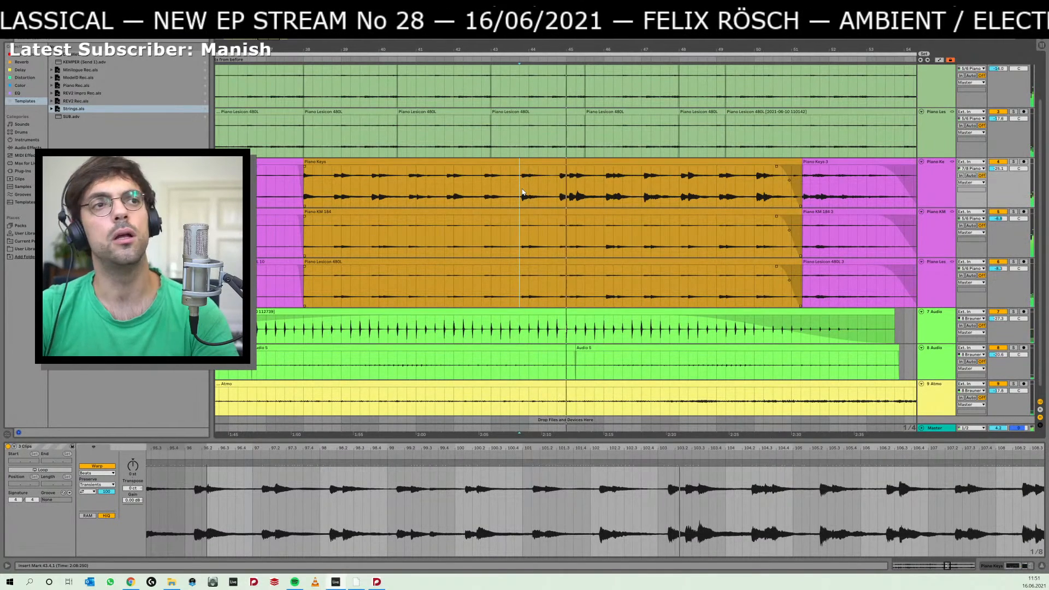
{"action": "left_click", "coordinate": [557, 189]}
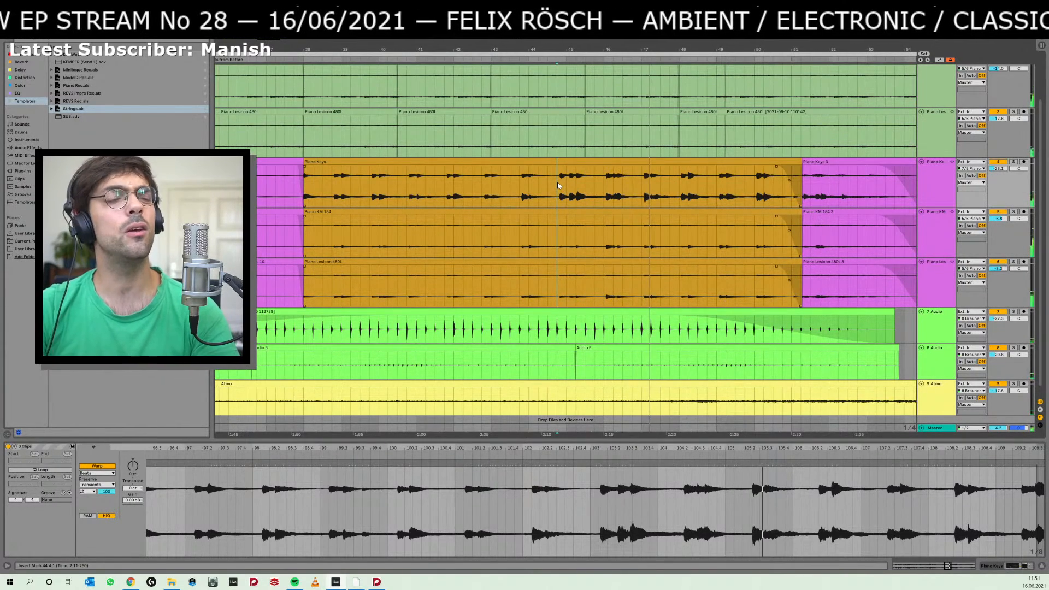
Return to Dorico and play back the chord passage starting from the first chord in bar 65.
{"action": "key", "text": "alt+Tab"}
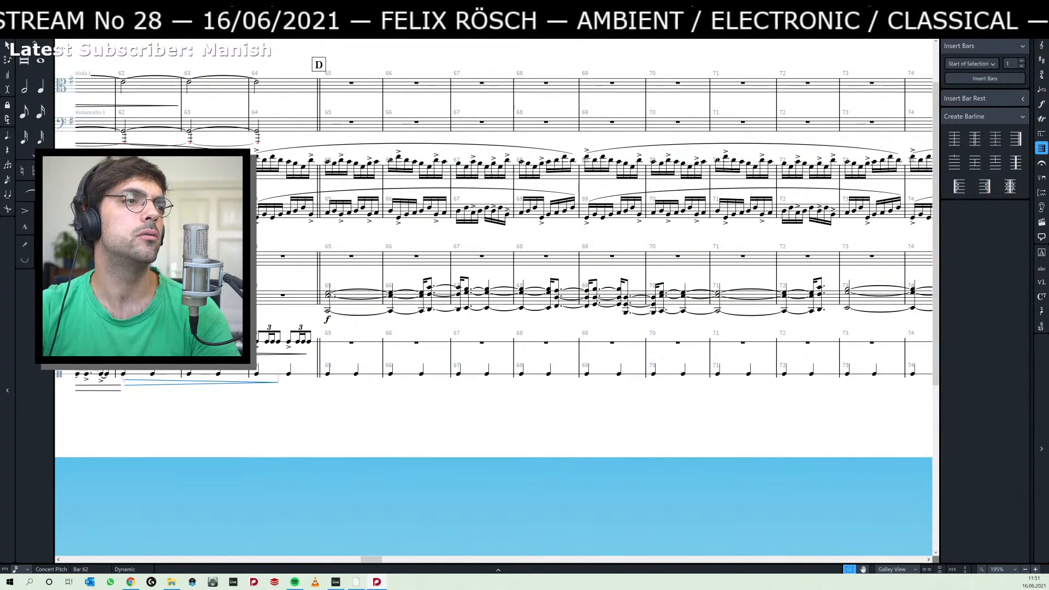
{"action": "left_click", "coordinate": [330, 294]}
{"action": "key", "text": "p"}
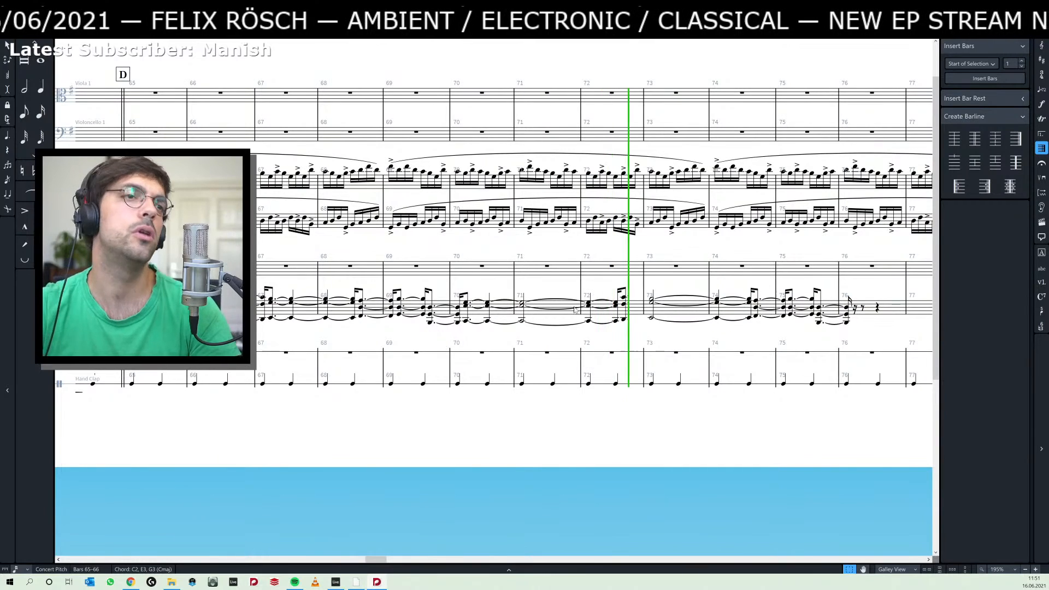
{"action": "key", "text": "space"}
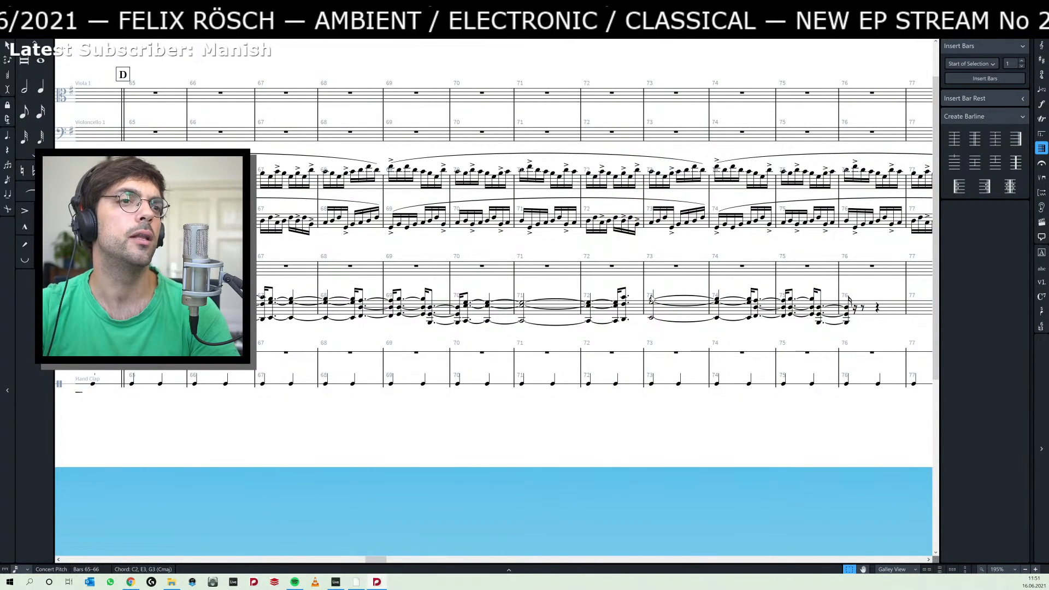
Move the start of the bar 73 chord slightly later, and lengthen bar 72's last chord across the barline to meet it.
{"action": "left_click", "coordinate": [651, 299]}
{"action": "left_click", "coordinate": [652, 318], "text": "shift"}
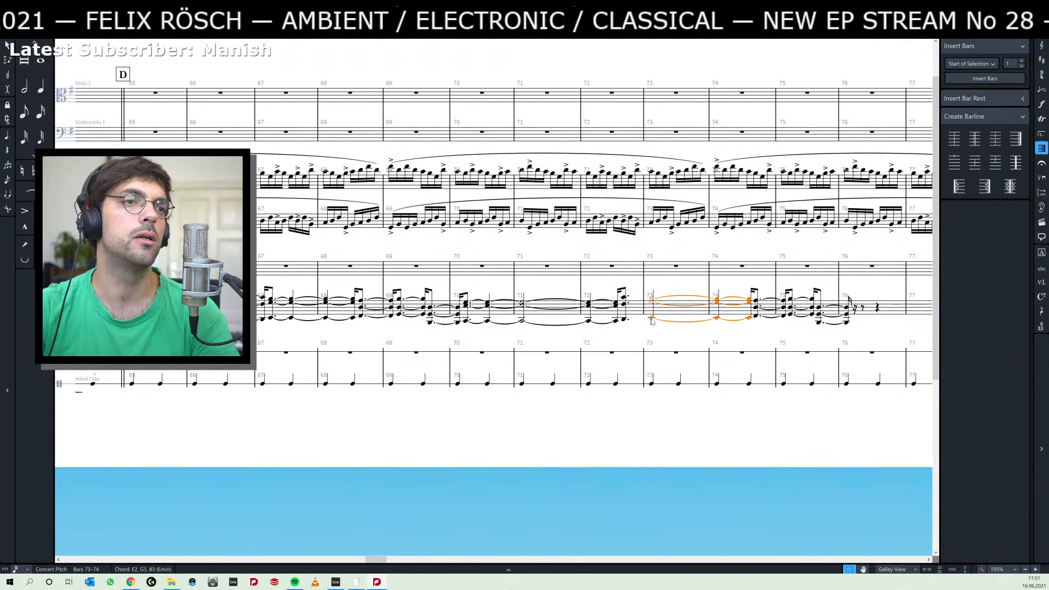
{"action": "key", "text": "7"}
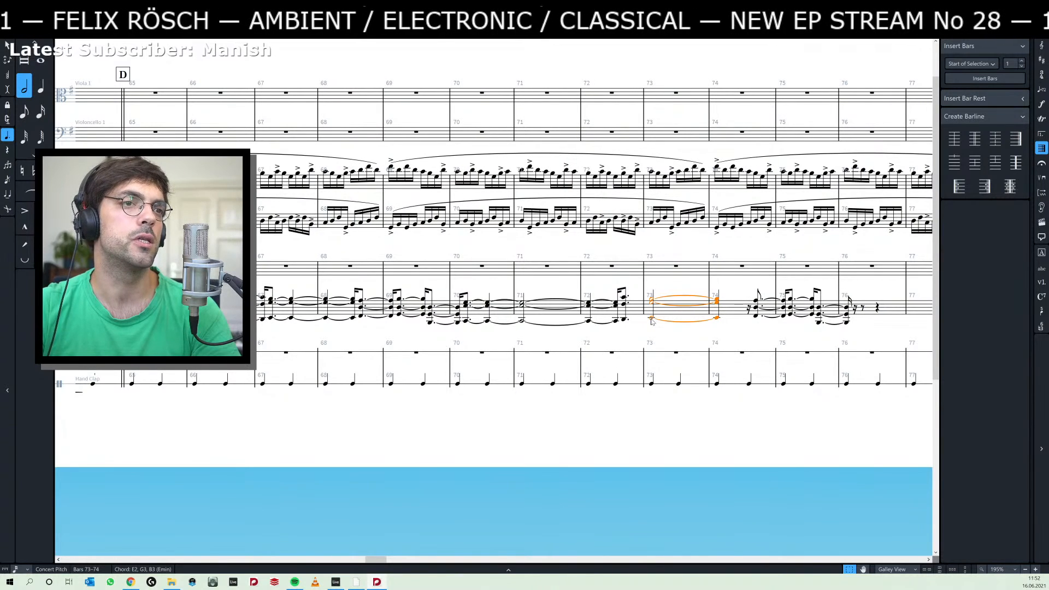
{"action": "key", "text": "alt+Right"}
{"action": "left_click", "coordinate": [624, 297]}
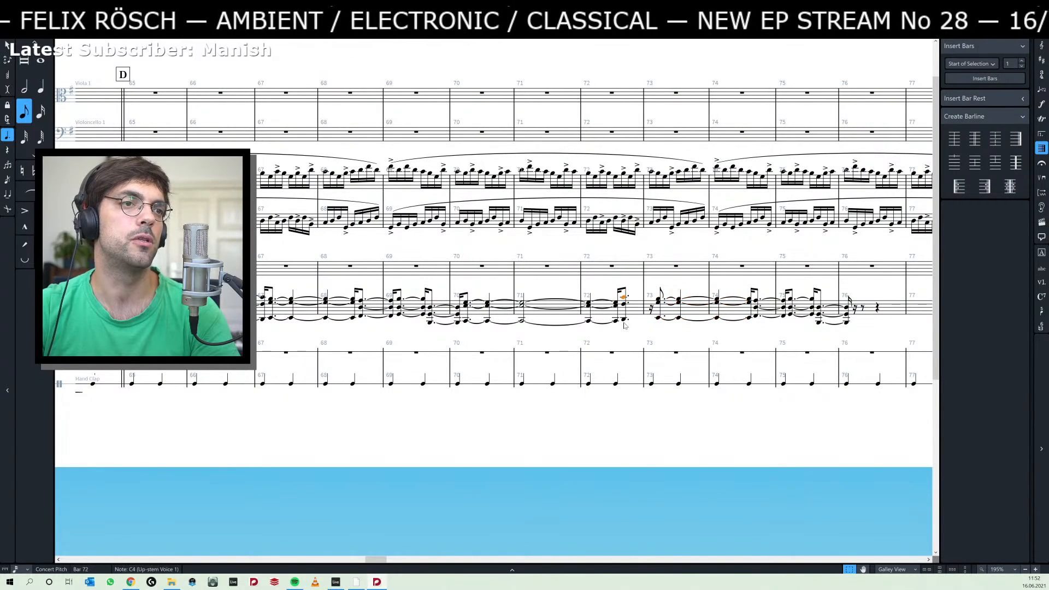
{"action": "left_click", "coordinate": [625, 320], "text": "shift"}
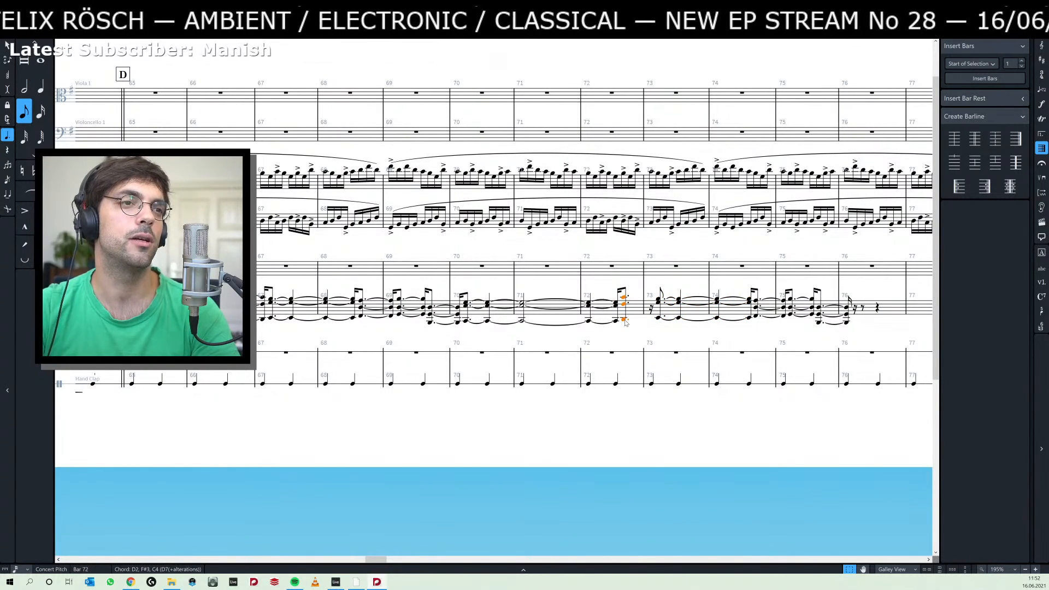
{"action": "key", "text": "6"}
{"action": "left_click_drag", "start_coordinate": [701, 288], "coordinate": [649, 295]}
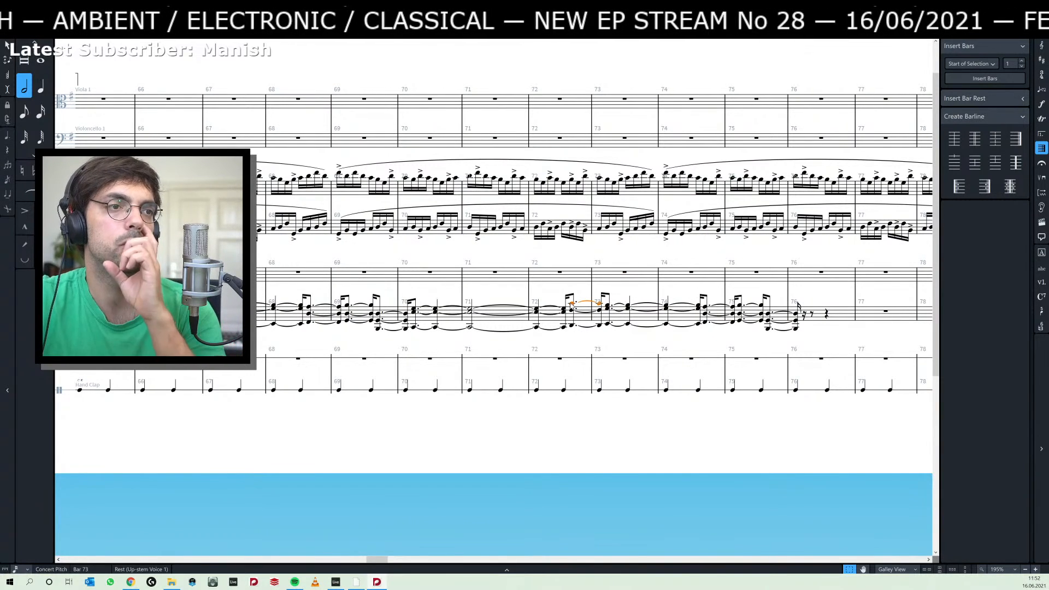
{"action": "key", "text": "6"}
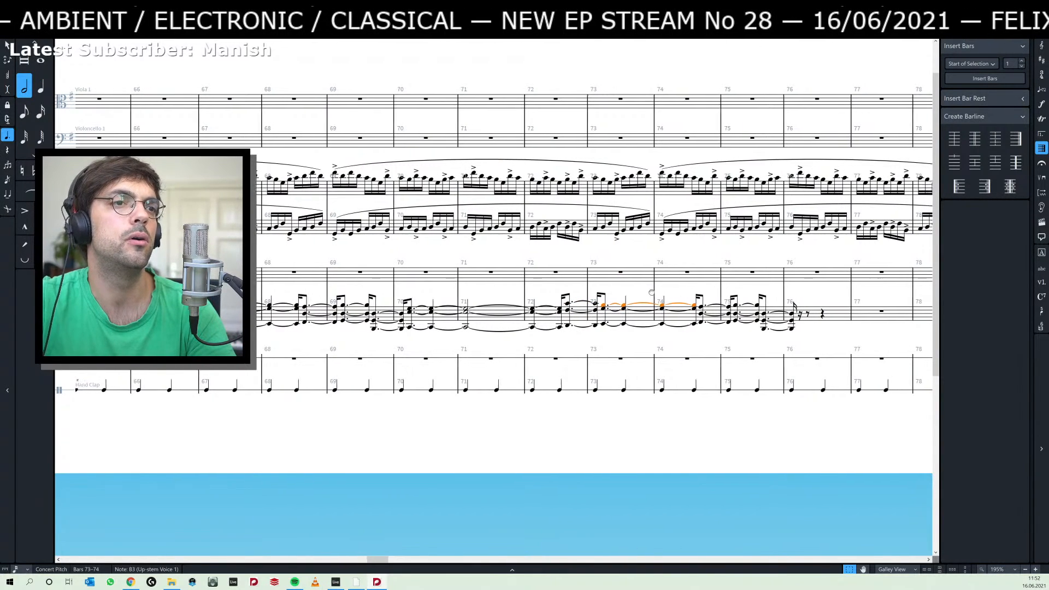
Add a D4 on top of the chord that is tied from bar 74 into bar 75.
{"action": "left_click", "coordinate": [647, 319]}
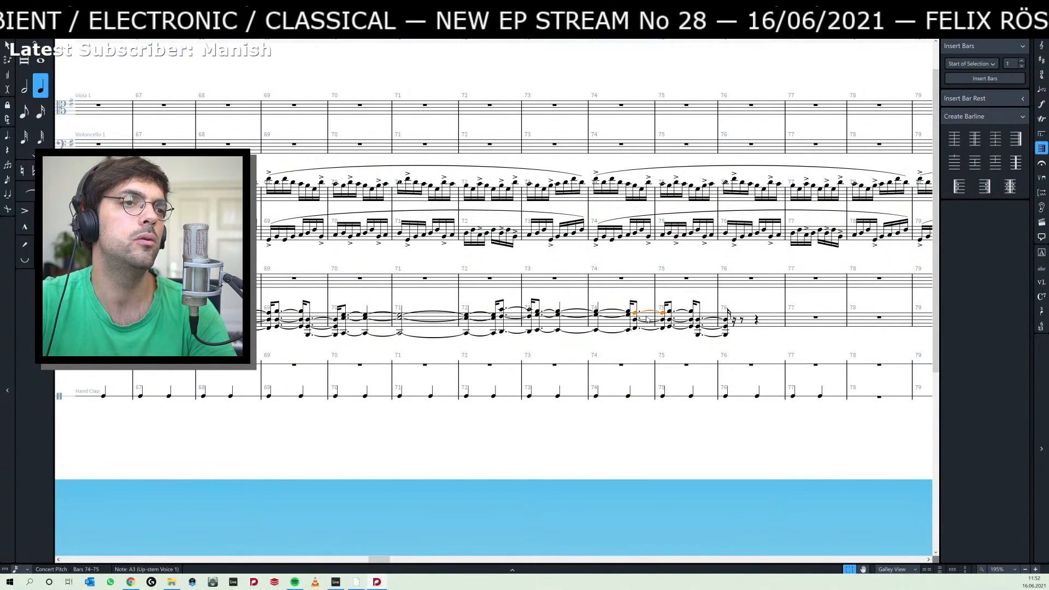
{"action": "key", "text": "shift+t"}
{"action": "type", "text": "3"}
{"action": "key", "text": "Return"}
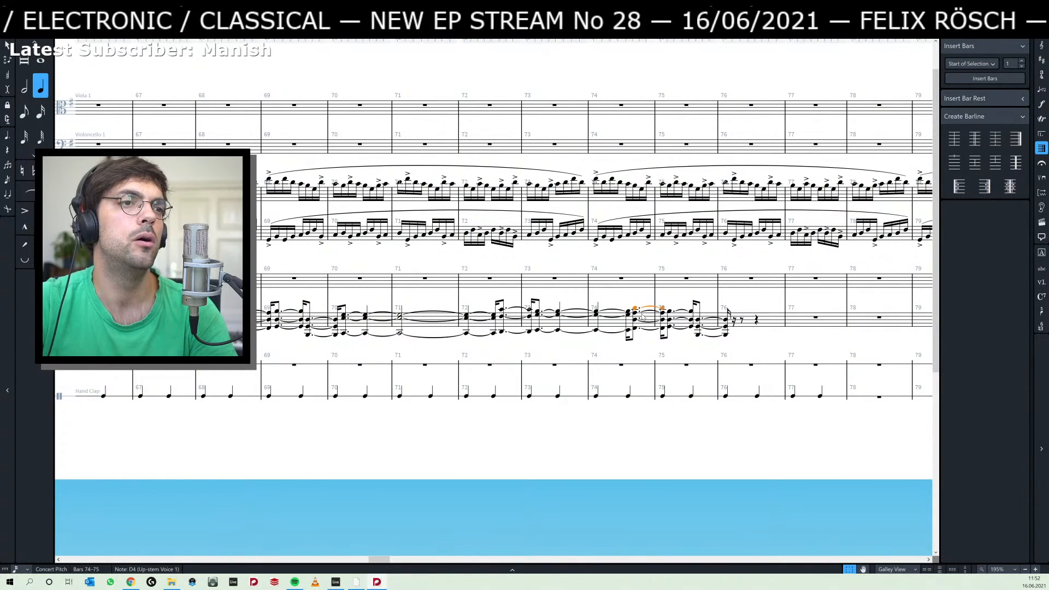
Play back the revised chords starting from the last chord of bar 72.
{"action": "left_click", "coordinate": [502, 310]}
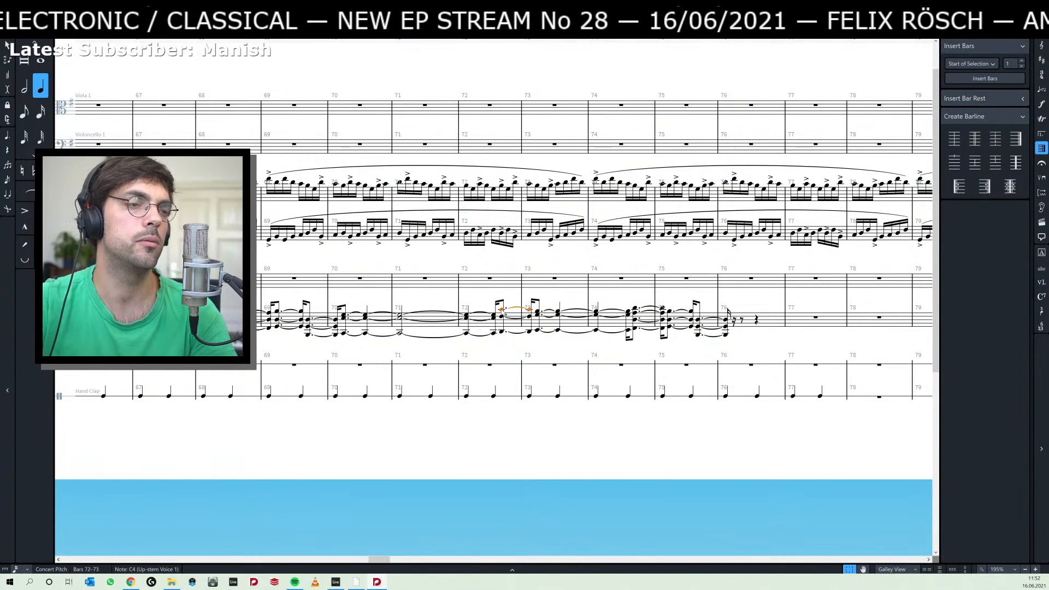
{"action": "key", "text": "p"}
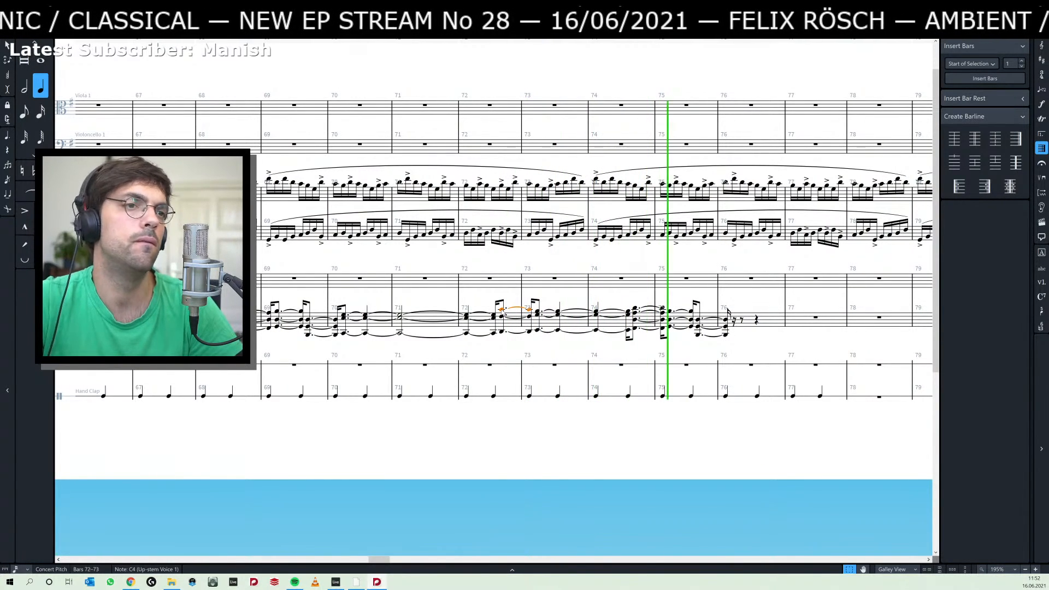
{"action": "key", "text": "space"}
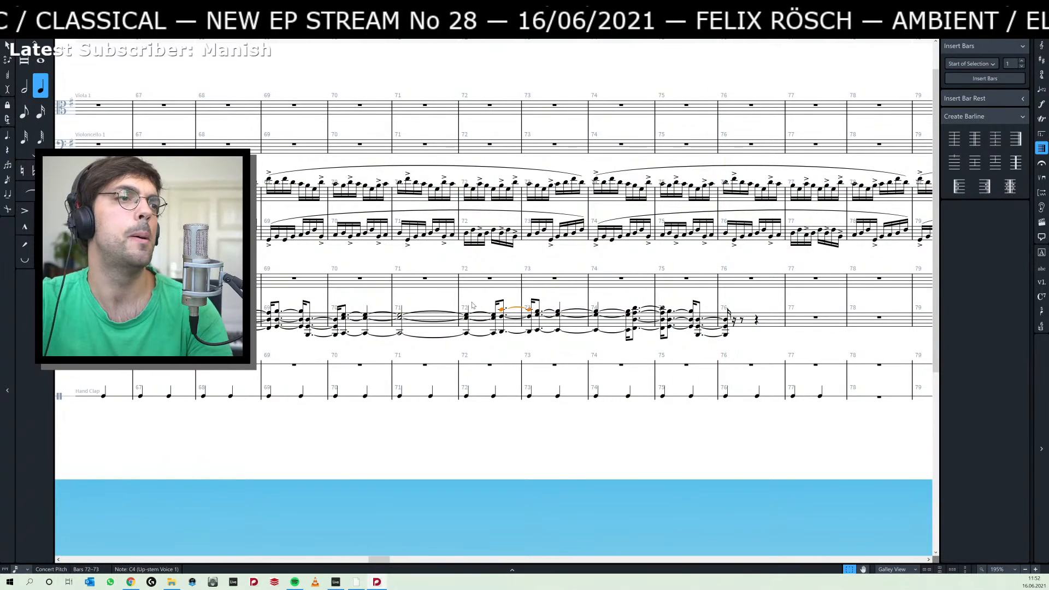
Copy the long C2–E3–G3 chord from bars 70–72 to the sixteenth rest after the chord in bar 76.
{"action": "left_click_drag", "start_coordinate": [373, 306], "coordinate": [575, 294]}
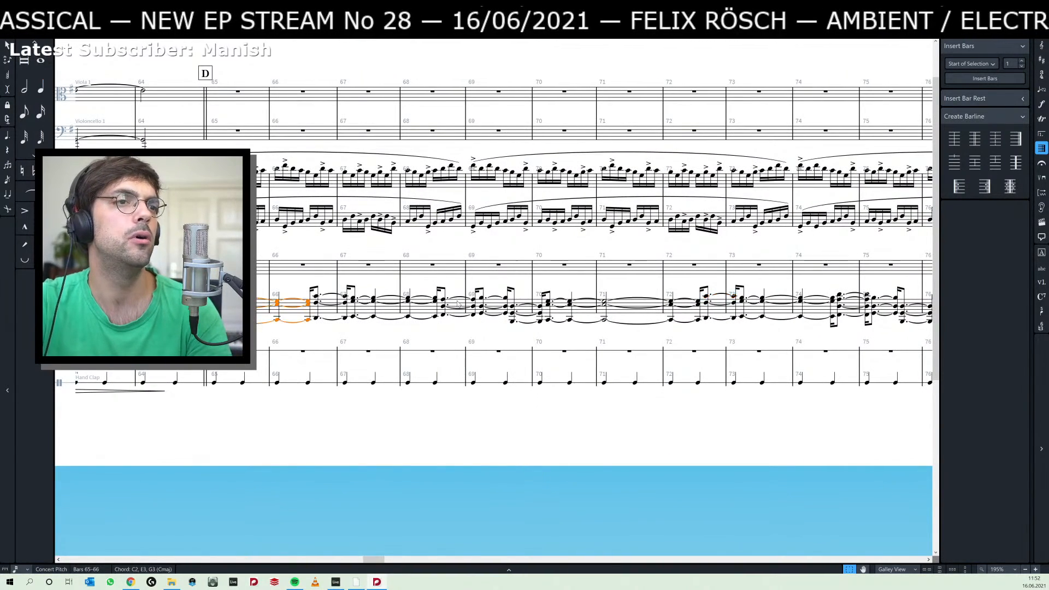
{"action": "left_click", "coordinate": [606, 311]}
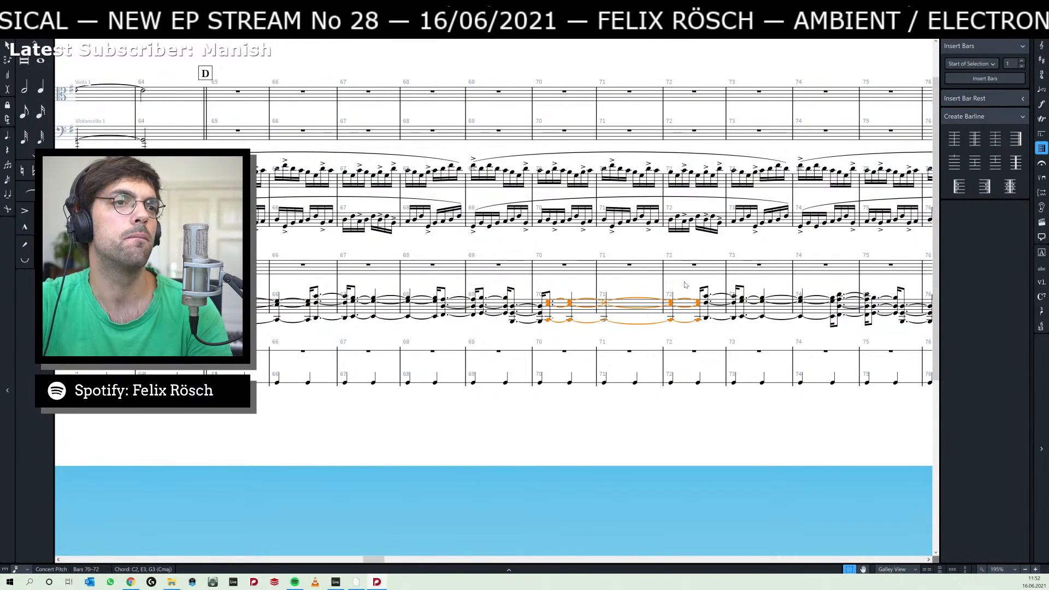
{"action": "left_click_drag", "start_coordinate": [869, 289], "coordinate": [627, 302]}
{"action": "left_click", "coordinate": [694, 318]}
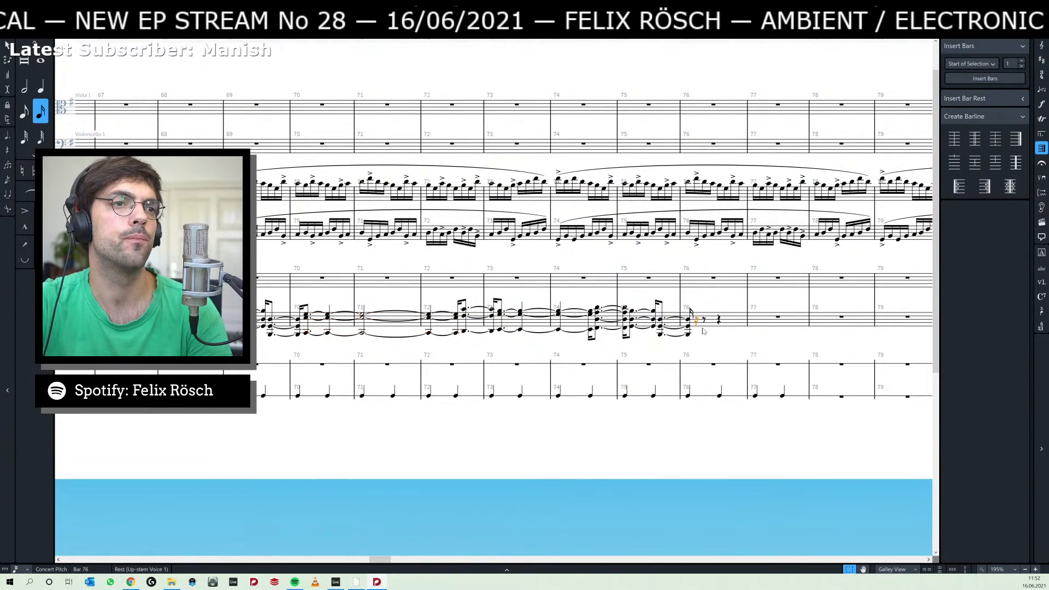
{"action": "key", "text": "ctrl+v"}
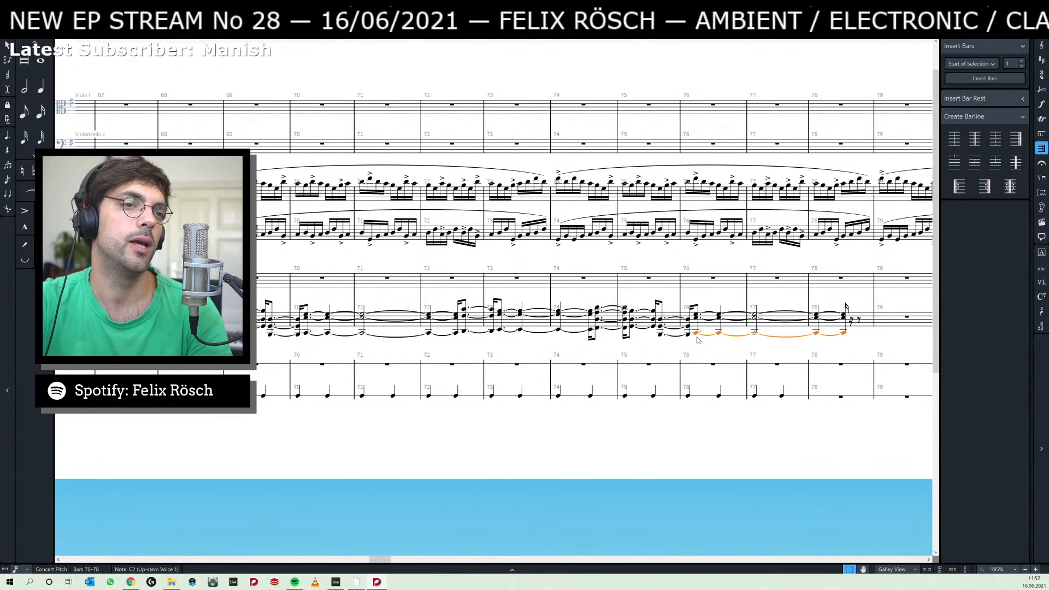
Add a G1 below the C2 of the pasted chord in bars 76–78.
{"action": "key", "text": "shift+t"}
{"action": "type", "text": "-4"}
{"action": "key", "text": "Return"}
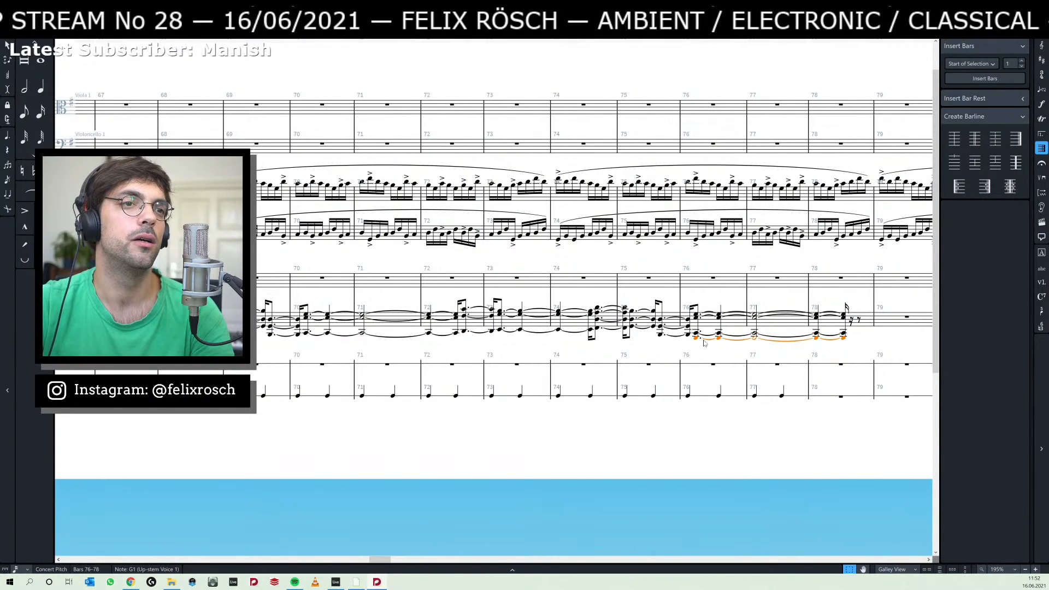
Try the lowest note of the bar 76 chord an octave higher at G2, and return it to G1.
{"action": "left_click_drag", "start_coordinate": [713, 346], "coordinate": [628, 348]}
{"action": "key", "text": "ctrl+shift+a"}
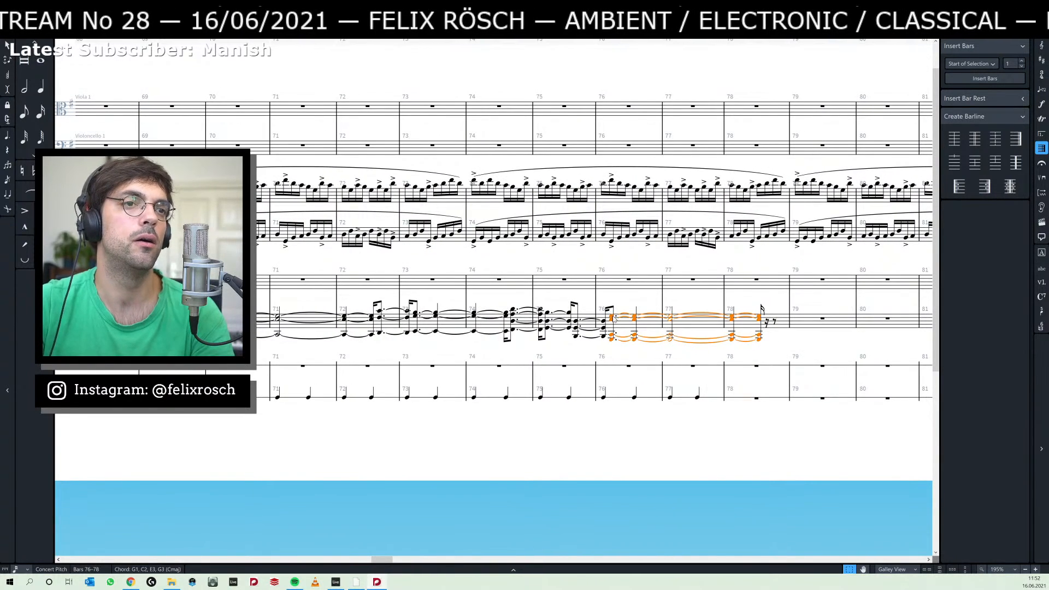
{"action": "left_click", "coordinate": [605, 347]}
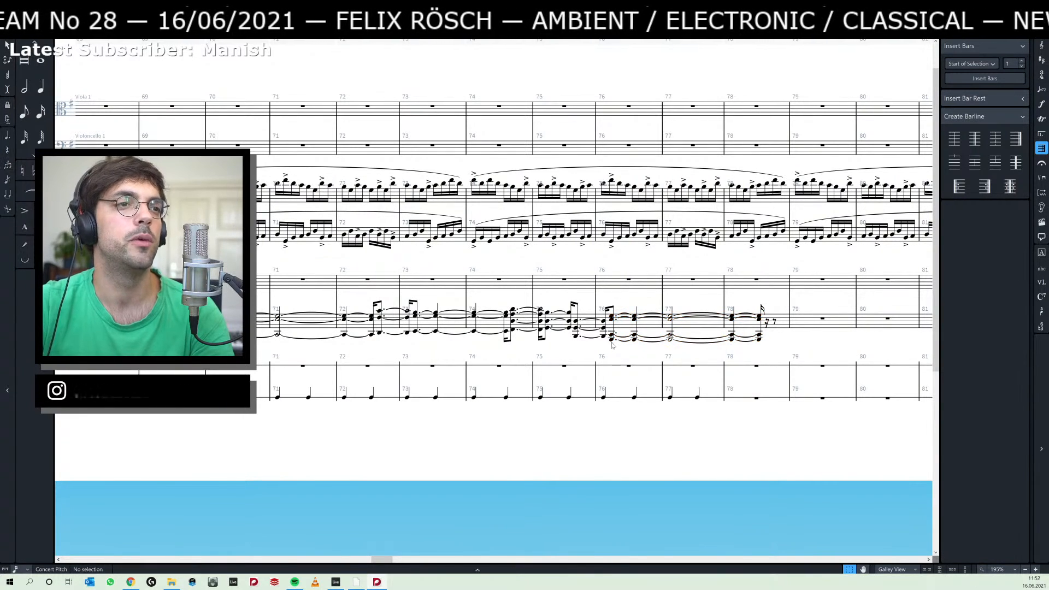
{"action": "left_click", "coordinate": [611, 340]}
{"action": "key", "text": "ctrl+alt+Up"}
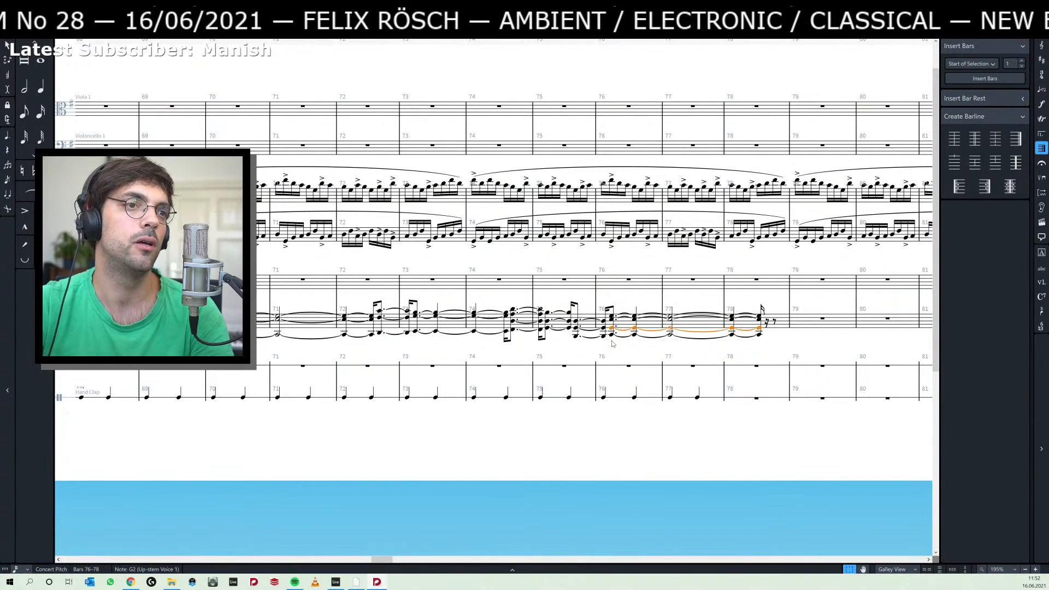
{"action": "key", "text": "ctrl+shift+a"}
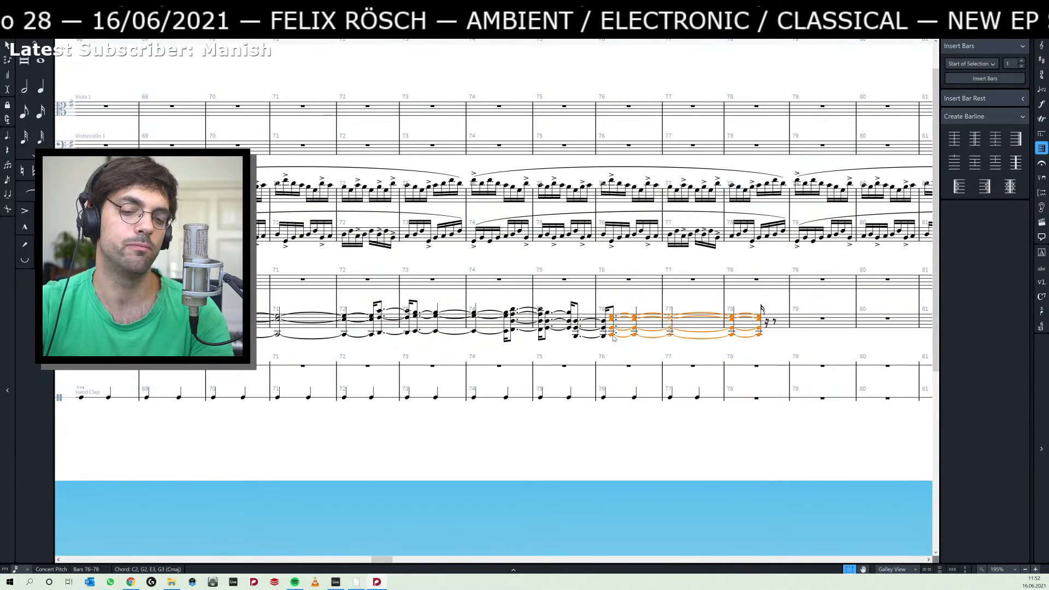
{"action": "left_click", "coordinate": [611, 334]}
{"action": "key", "text": "ctrl+alt+Down"}
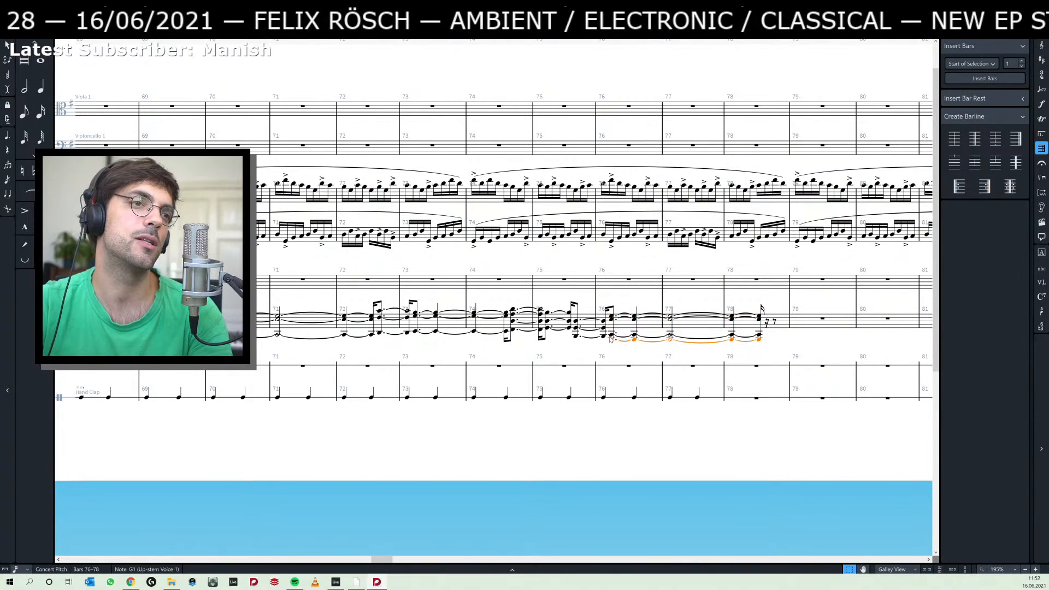
Play back the passage from bar 72's last chord through the extended chord ending in bar 78.
{"action": "left_click", "coordinate": [379, 333]}
{"action": "key", "text": "p"}
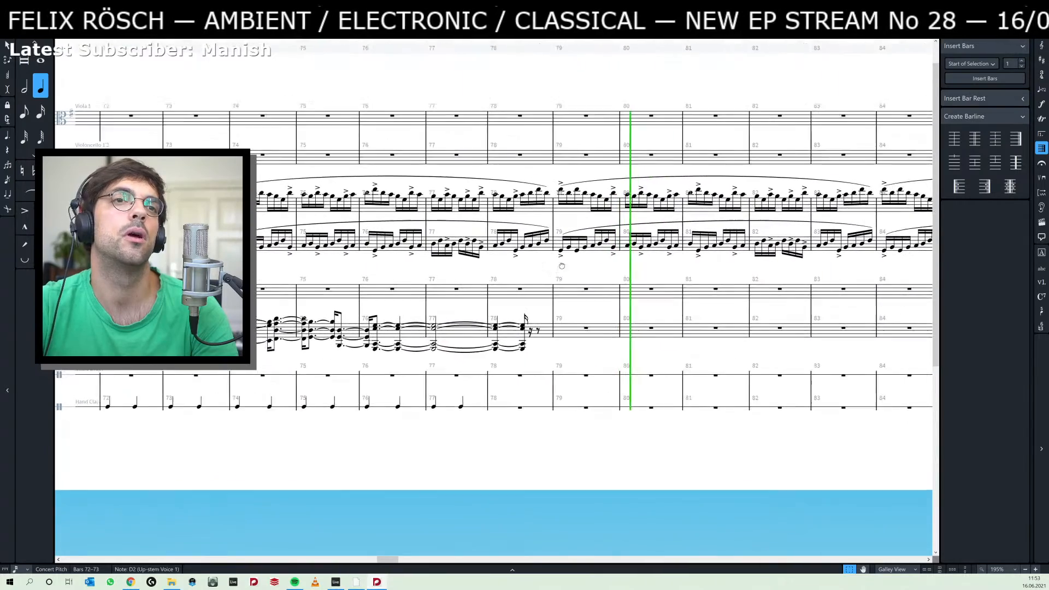
Switch to Ableton Live, listen to the piano clips from bar 38, and select the next group of piano clips starting in bar 51.
{"action": "key", "text": "alt+Tab"}
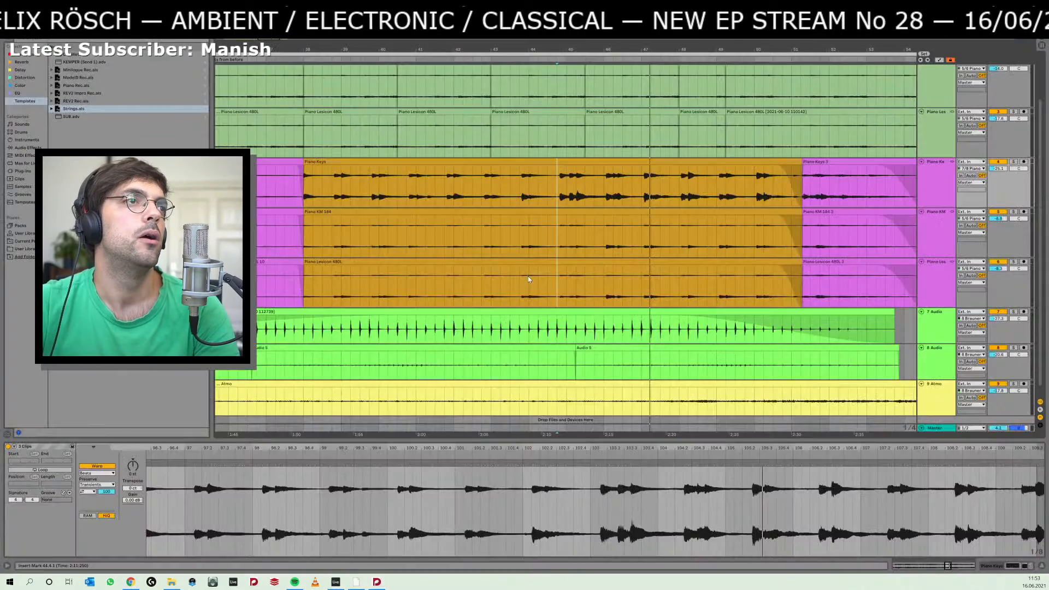
{"action": "left_click", "coordinate": [306, 285]}
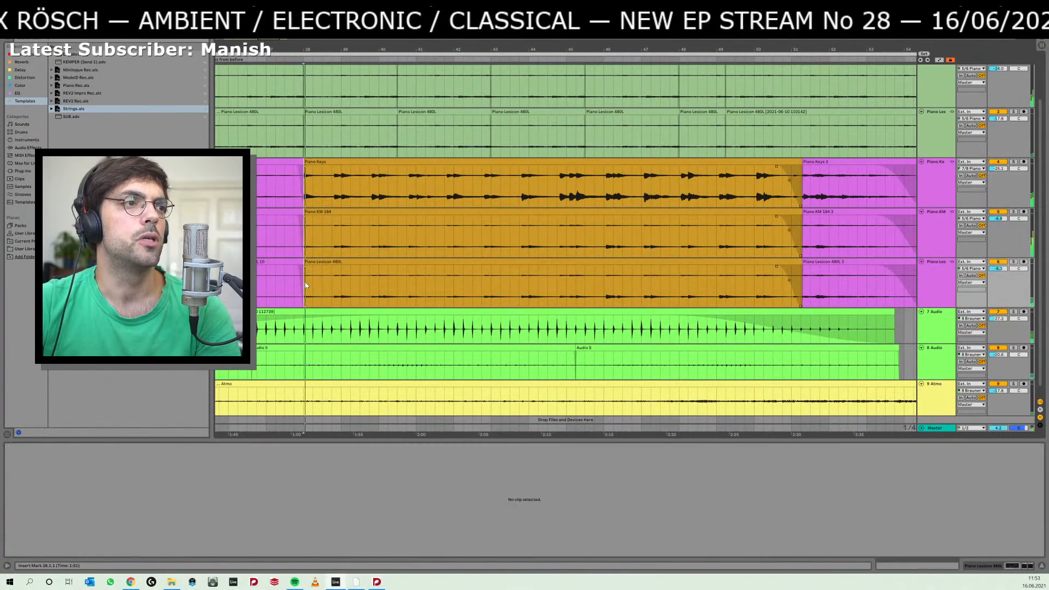
{"action": "key", "text": "space"}
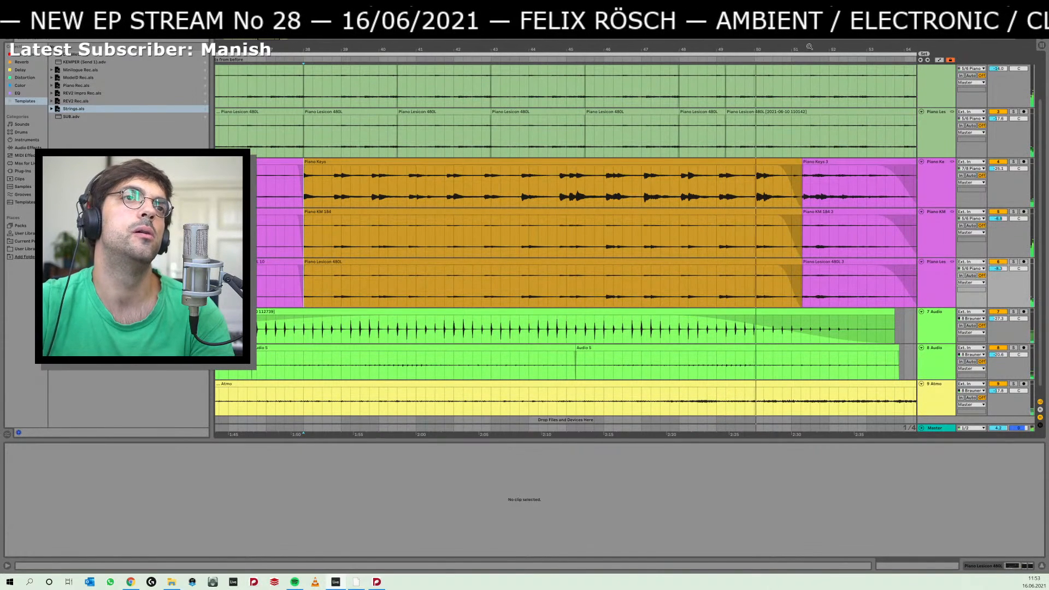
{"action": "scroll", "coordinate": [797, 98], "scroll_direction": "down", "scroll_amount": 2}
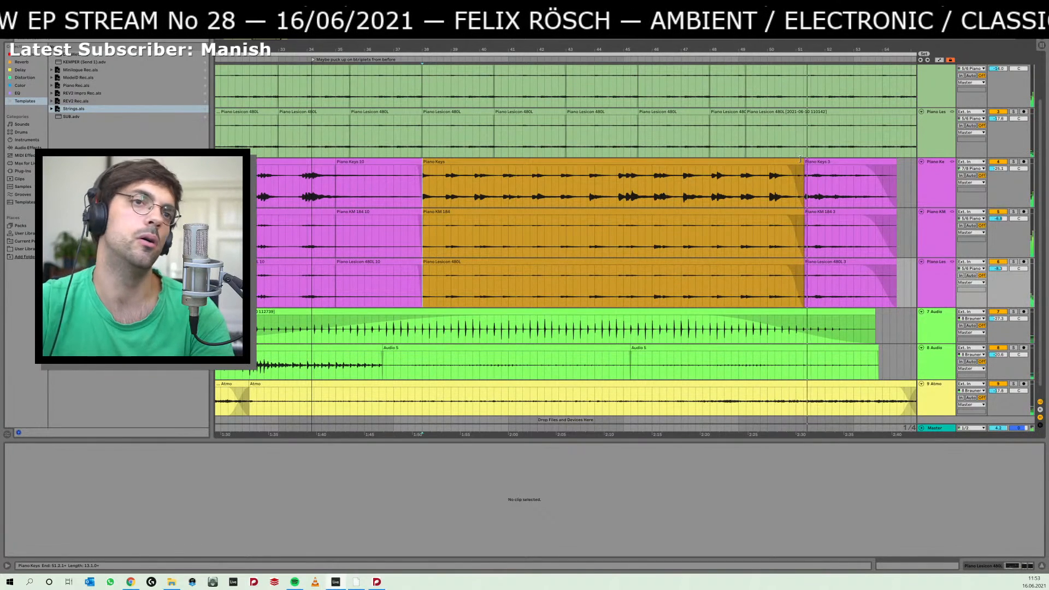
{"action": "left_click", "coordinate": [820, 162]}
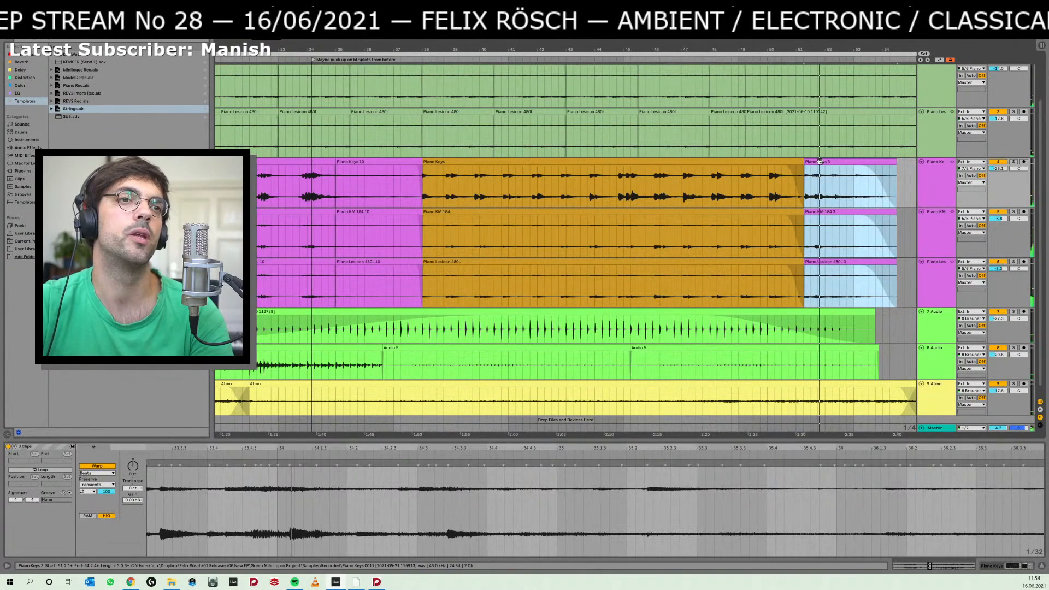
Switch to Dorico and play back the score from the first viola note at rehearsal mark B in bar 29.
{"action": "key", "text": "alt+Tab"}
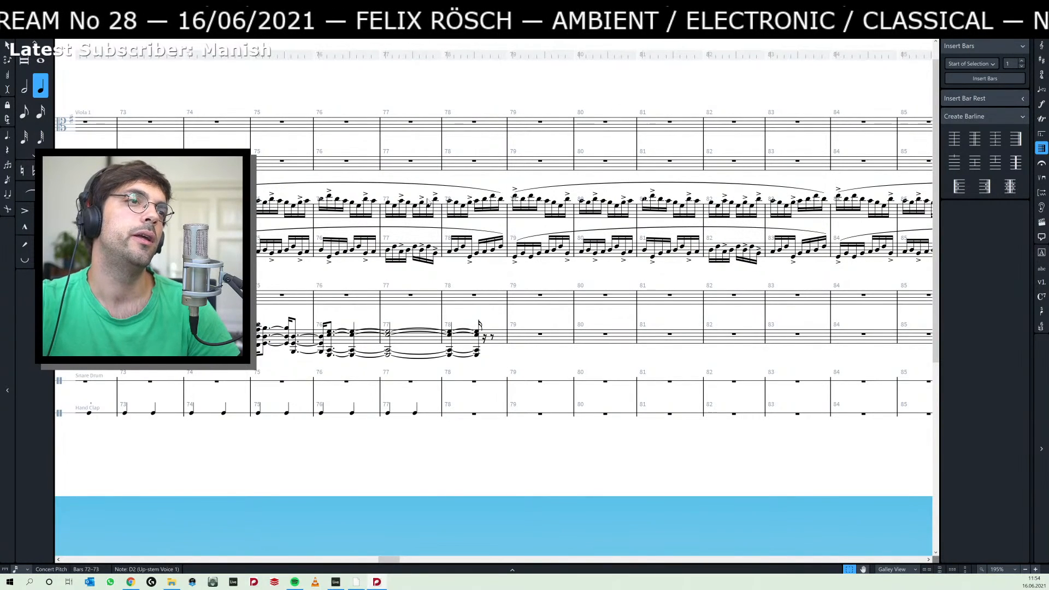
{"action": "scroll", "coordinate": [429, 202], "scroll_direction": "up", "scroll_amount": 1}
{"action": "scroll", "coordinate": [402, 202], "scroll_direction": "down", "scroll_amount": 2}
{"action": "scroll", "coordinate": [444, 295], "scroll_direction": "up", "scroll_amount": 2}
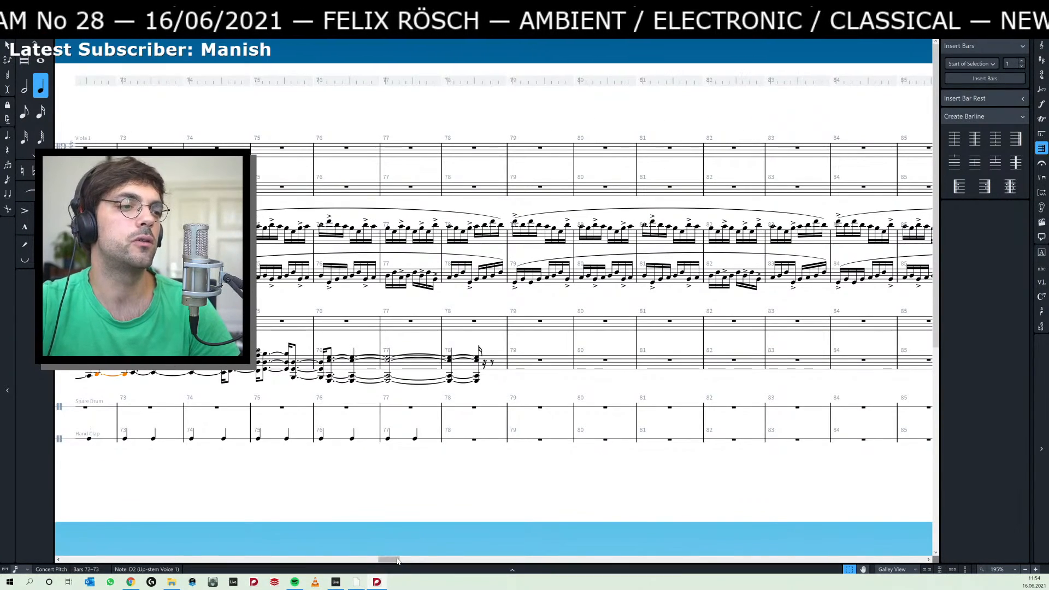
{"action": "left_click_drag", "start_coordinate": [398, 560], "coordinate": [324, 555]}
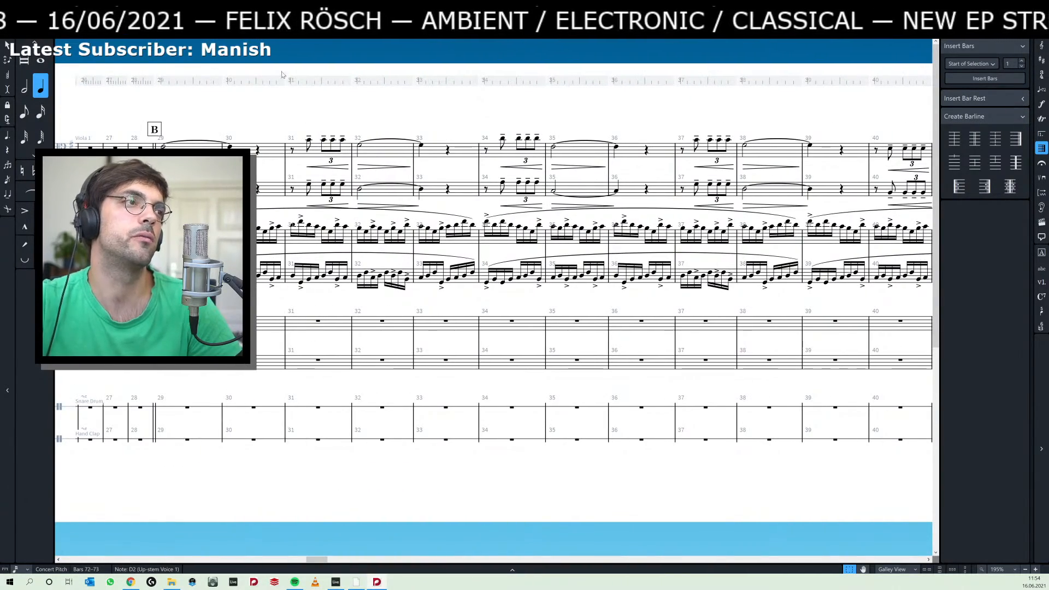
{"action": "left_click", "coordinate": [163, 146]}
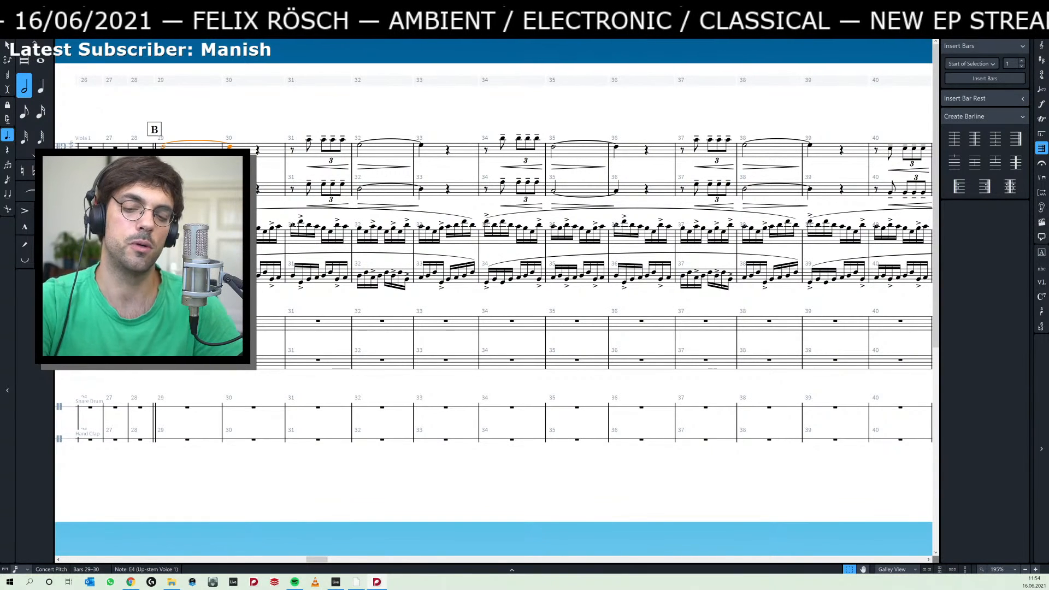
{"action": "key", "text": "space"}
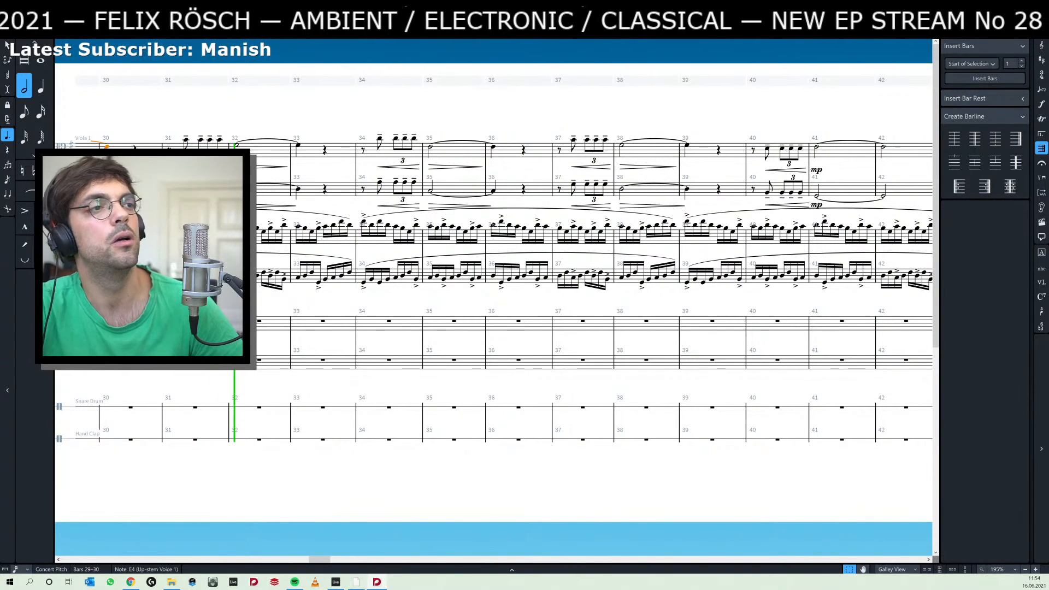
{"action": "key", "text": "space"}
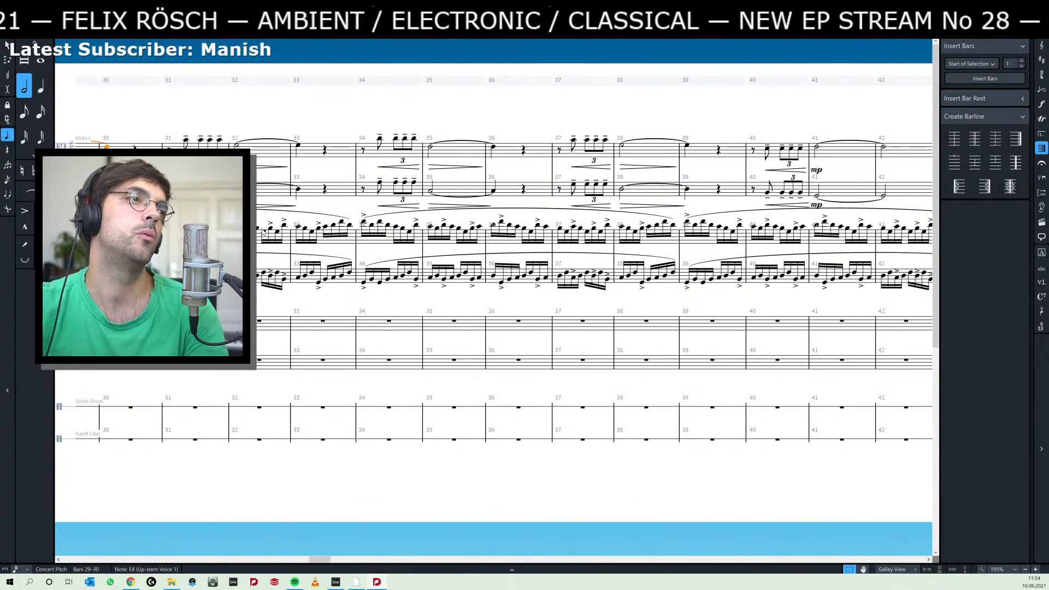
Look through the score from rehearsal mark B past mark C to the piano chords in the section from mark D.
{"action": "scroll", "coordinate": [263, 232], "scroll_direction": "down", "scroll_amount": 2}
{"action": "scroll", "coordinate": [342, 258], "scroll_direction": "up", "scroll_amount": 1}
{"action": "key", "text": "x"}
{"action": "key", "text": "z"}
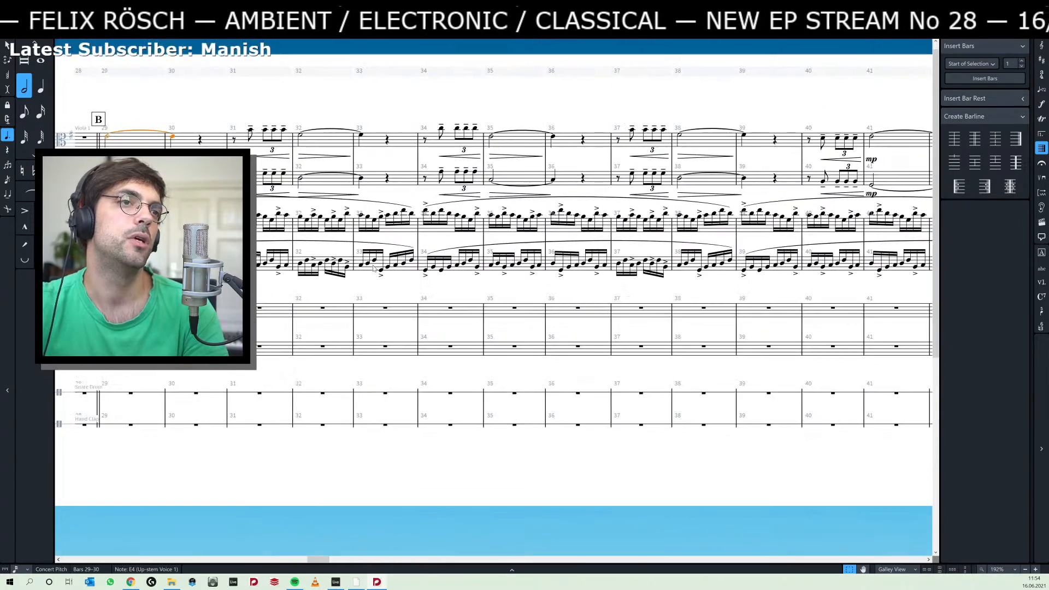
{"action": "scroll", "coordinate": [373, 267], "scroll_direction": "right", "scroll_amount": 10}
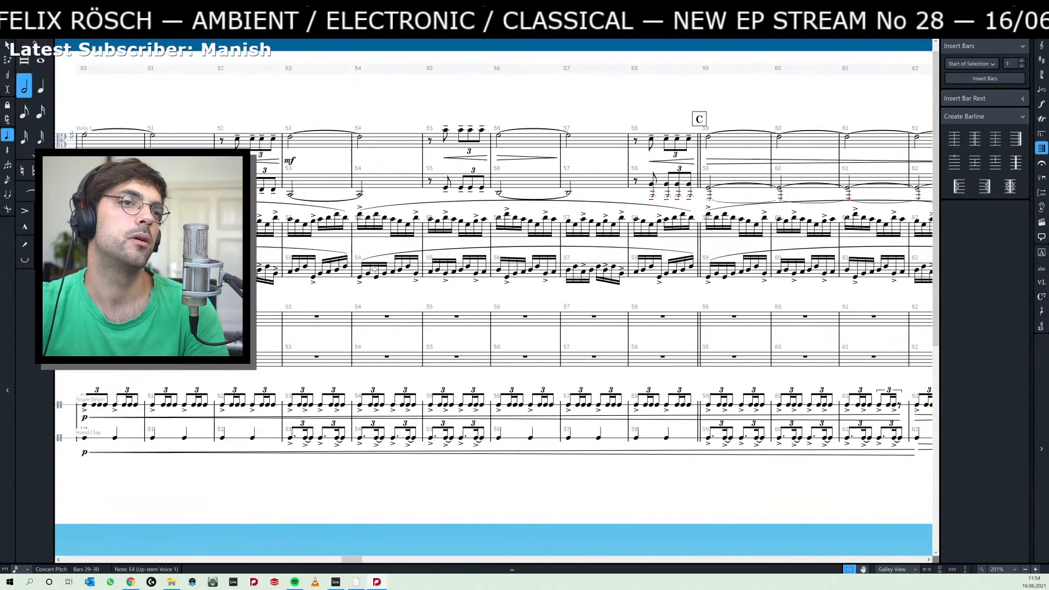
{"action": "scroll", "coordinate": [373, 266], "scroll_direction": "right", "scroll_amount": 6}
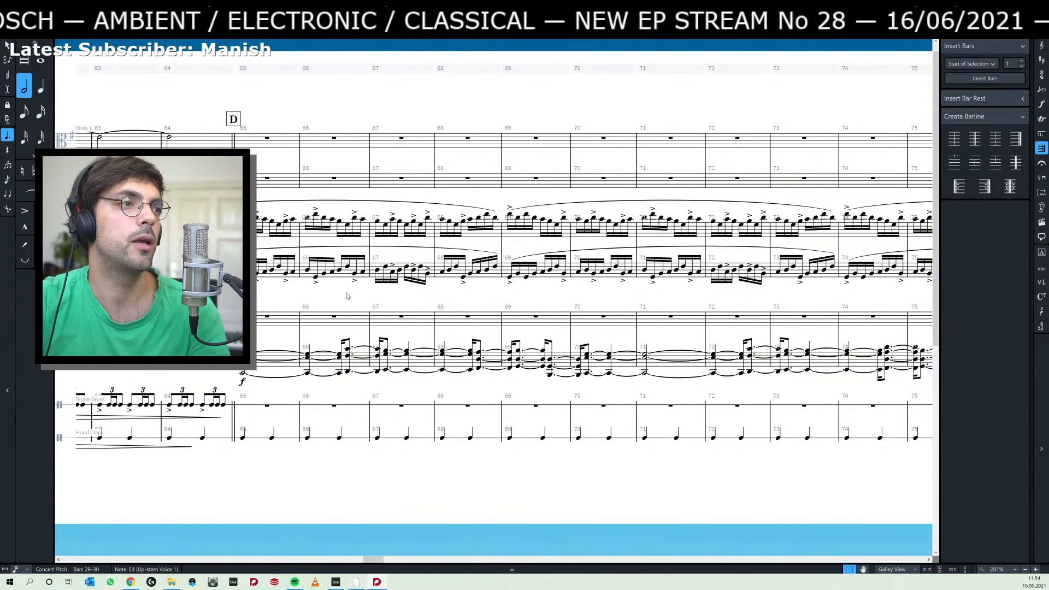
{"action": "scroll", "coordinate": [351, 304], "scroll_direction": "left", "scroll_amount": 1}
{"action": "scroll", "coordinate": [351, 304], "scroll_direction": "right", "scroll_amount": 3}
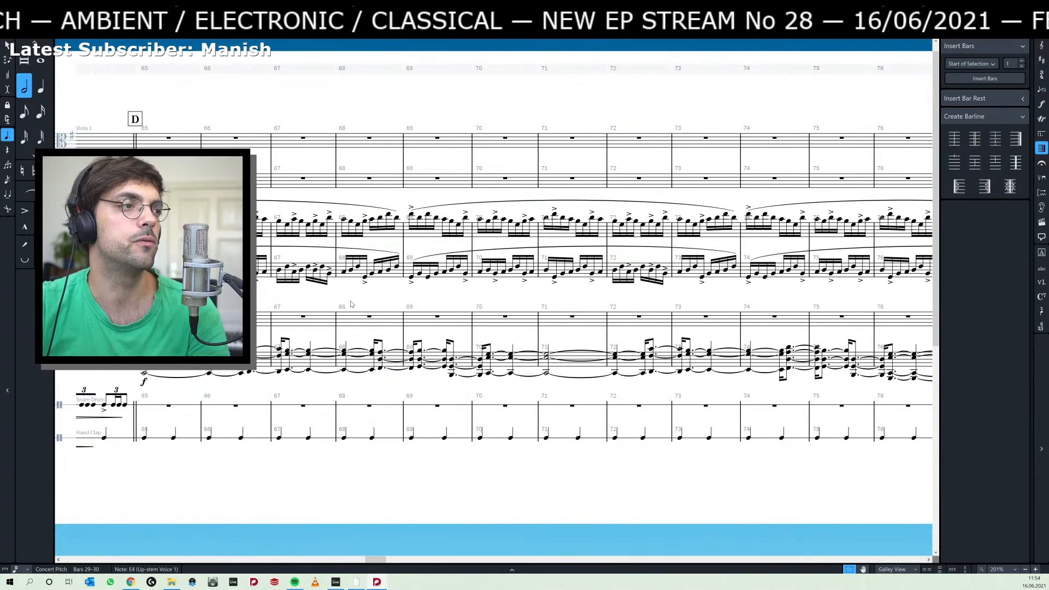